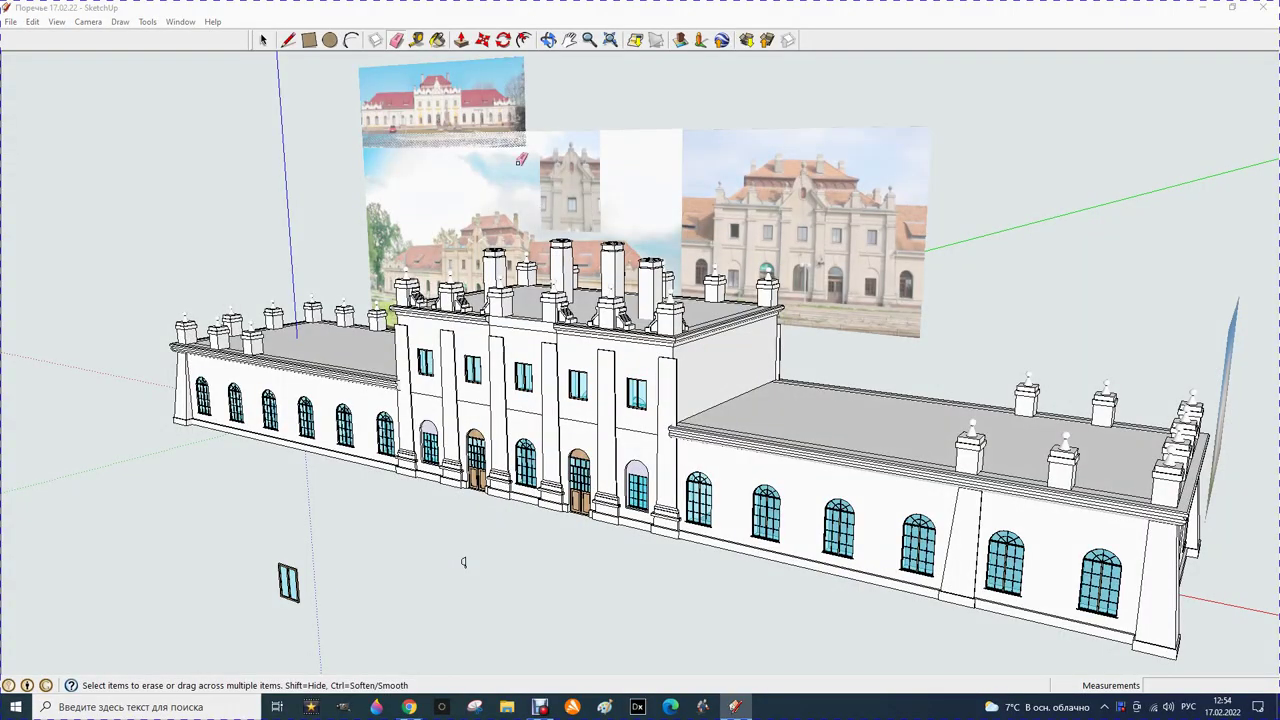
Orbit so the right wing faces forward, then zoom in where the central block meets its roof
click(551, 40)
mouse_move(223, 415)
mouse_down()
mouse_move(243, 418)
mouse_move(265, 387)
mouse_move(321, 448)
mouse_up()
drag(266, 497, 275, 597)
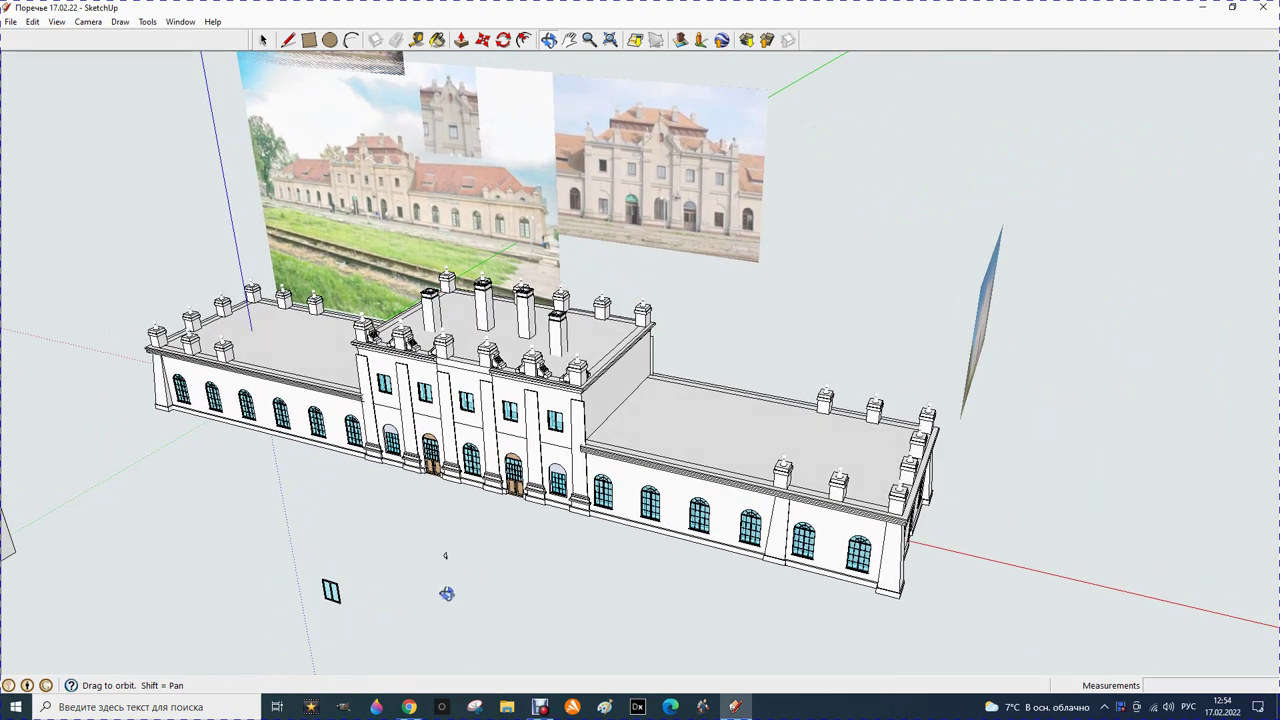
drag(470, 568, 423, 514)
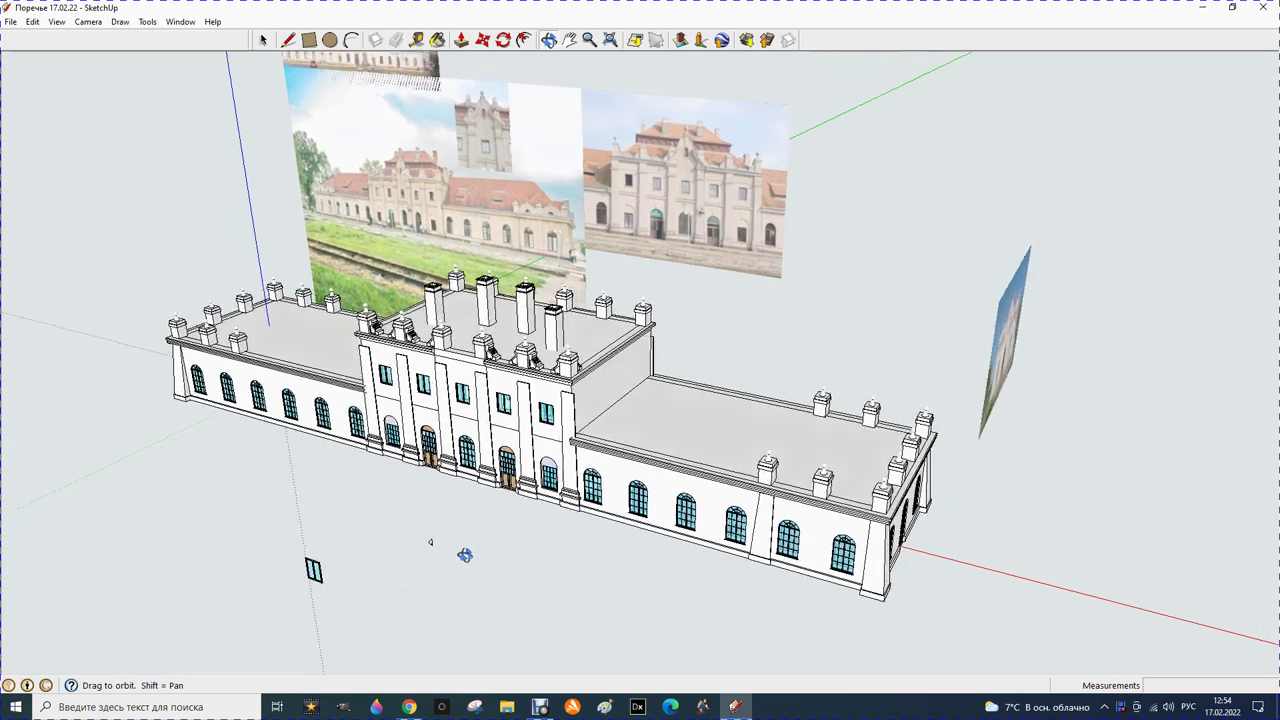
mouse_move(647, 544)
mouse_down()
mouse_move(444, 522)
mouse_move(723, 500)
mouse_up()
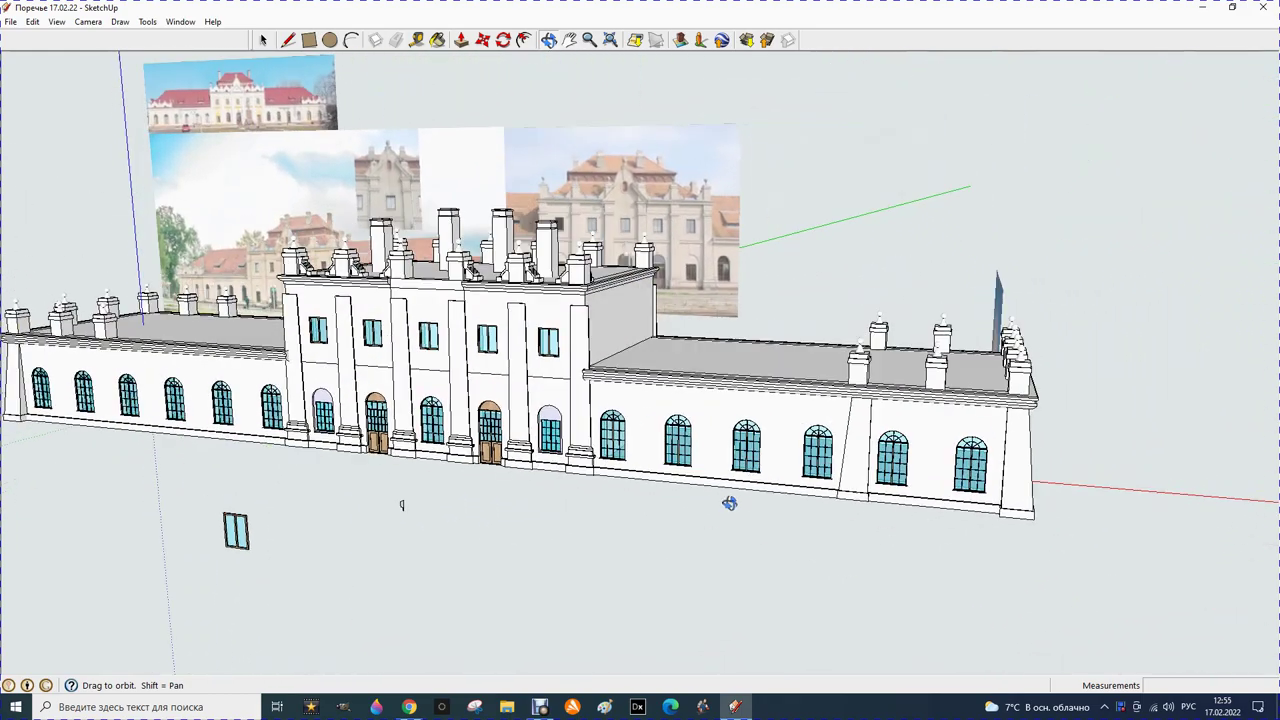
drag(658, 532, 594, 546)
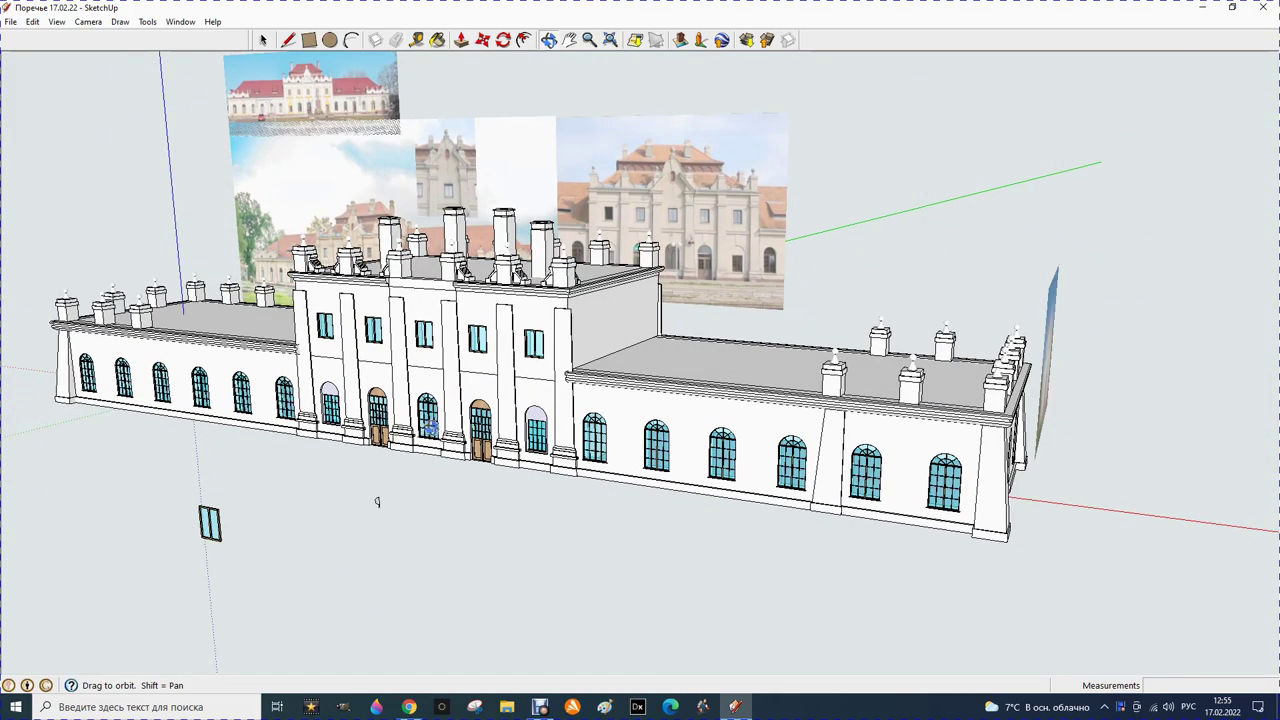
scroll(569, 338, up, 2)
scroll(586, 338, up, 3)
scroll(642, 344, up, 3)
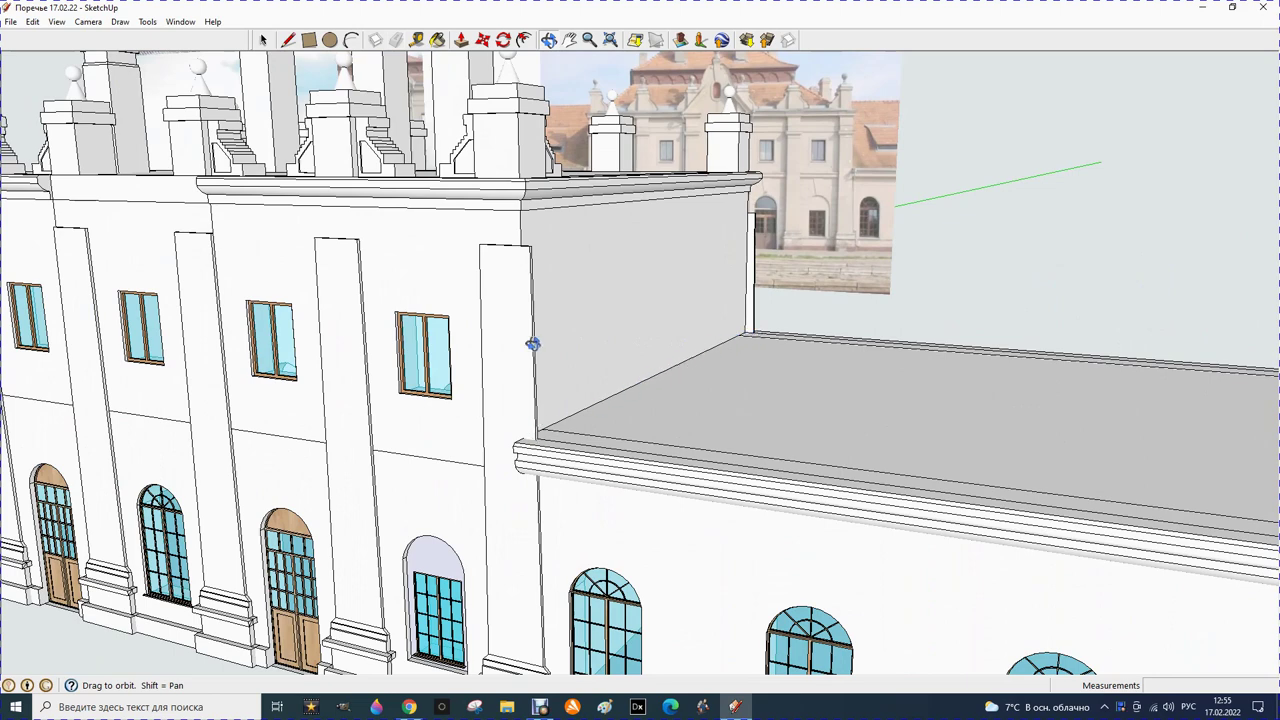
Frame the central facade's upper-storey rectangular windows close up with the Tape Measure ready
click(287, 41)
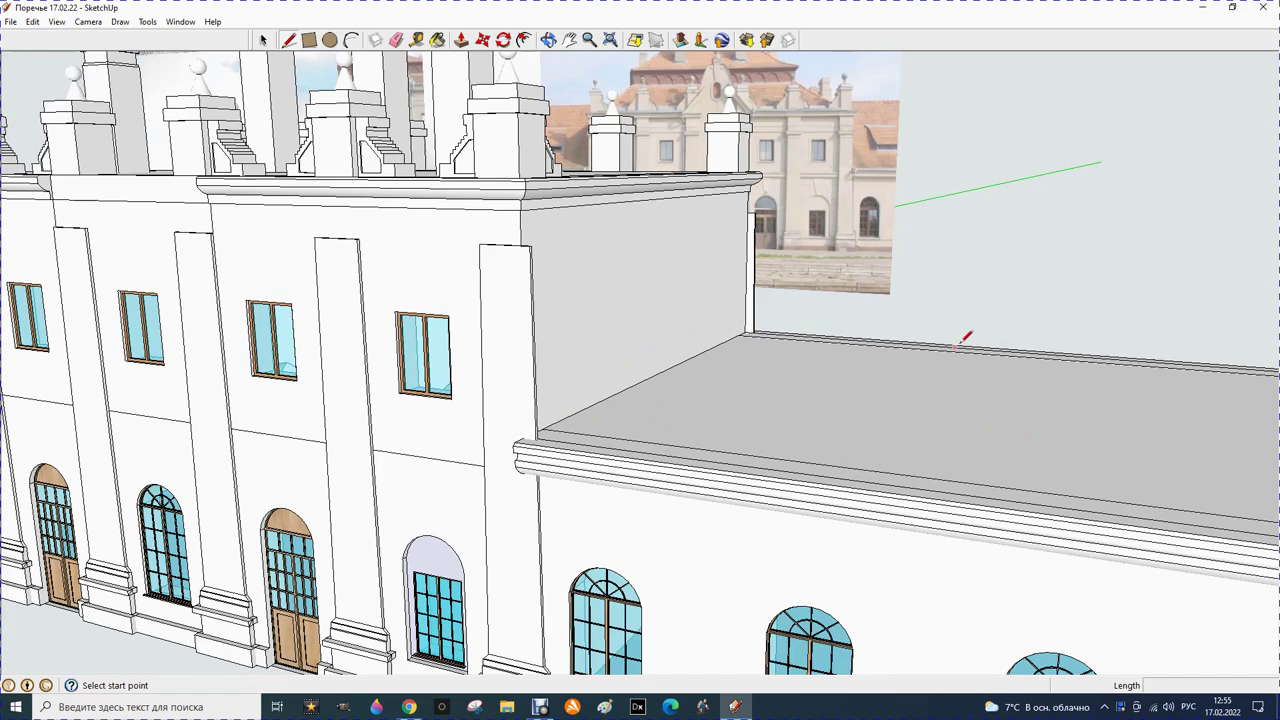
scroll(965, 340, down, 2)
scroll(1015, 337, down, 1)
scroll(352, 338, up, 2)
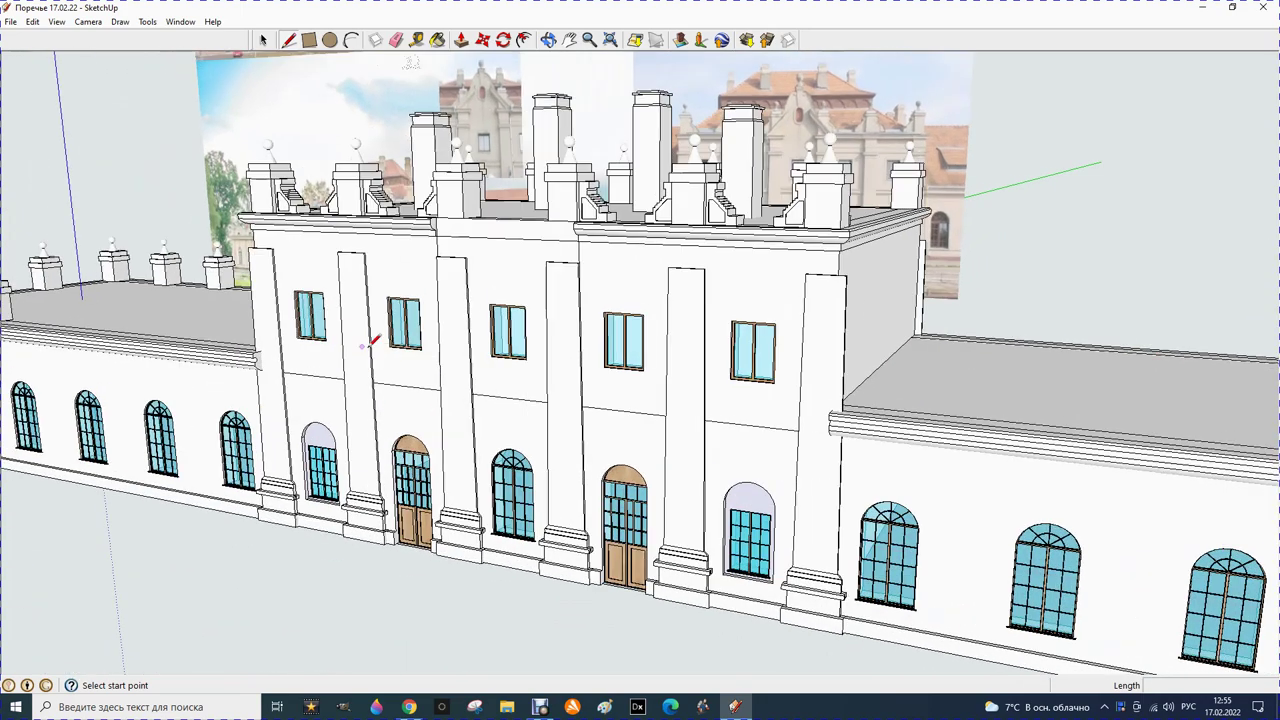
scroll(370, 342, up, 2)
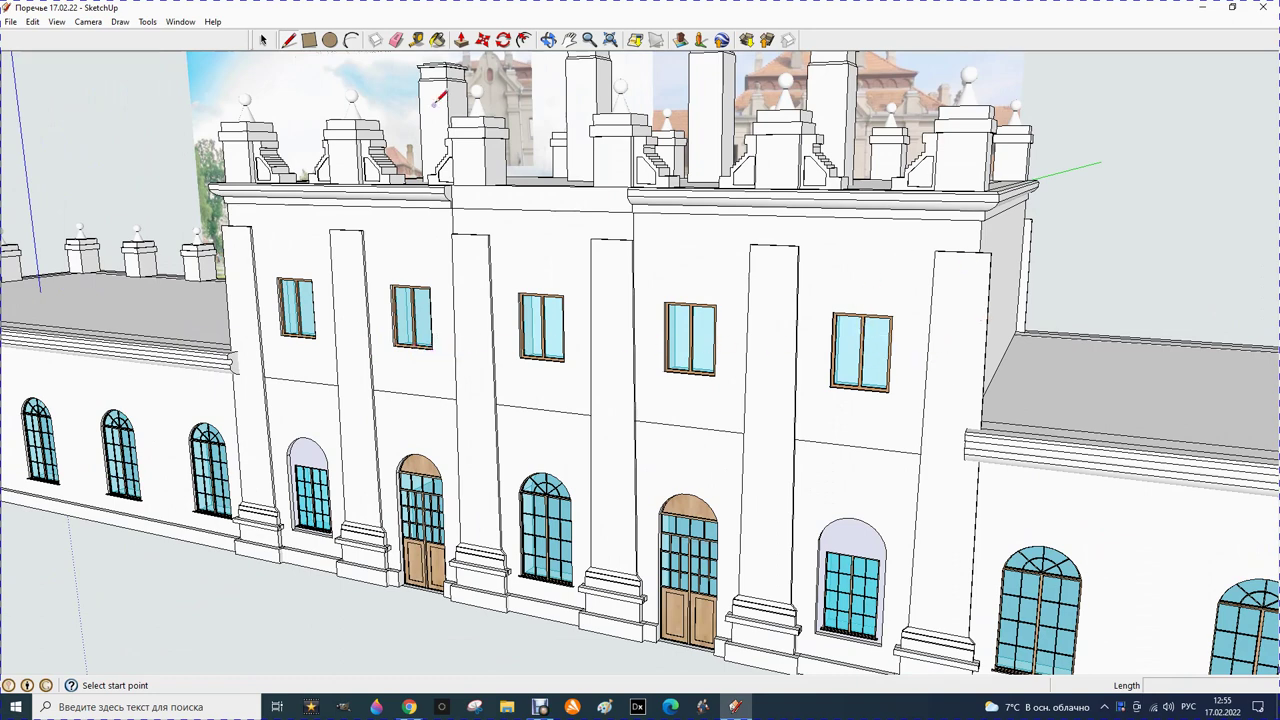
click(417, 40)
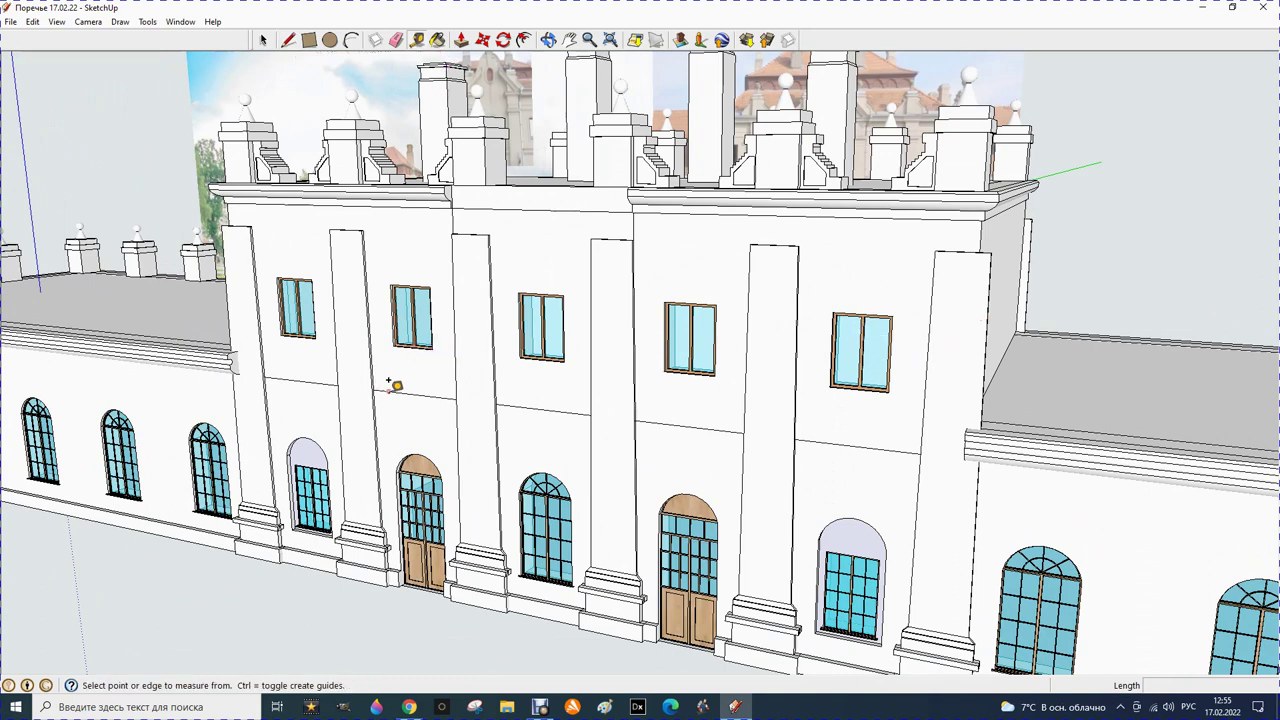
scroll(396, 386, up, 2)
scroll(396, 386, up, 1)
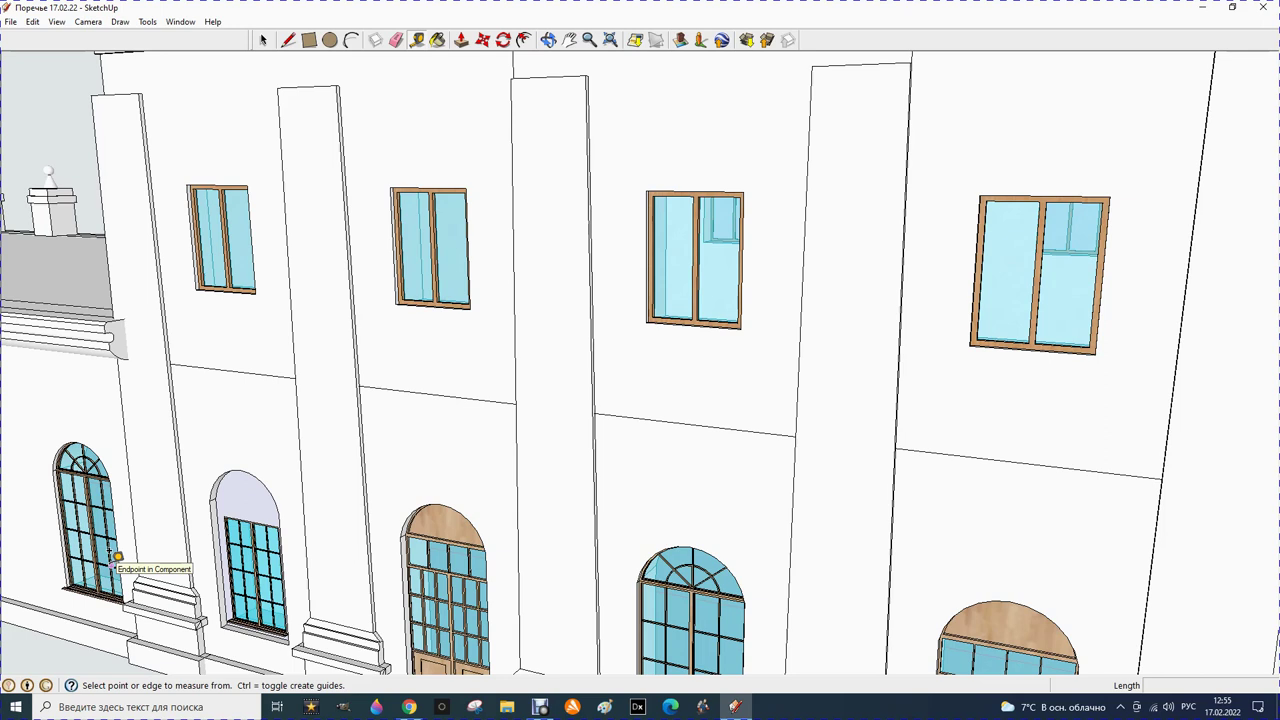
Measure the upper window: sill 1000 mm above the storey line, window 1300 mm tall
click(417, 392)
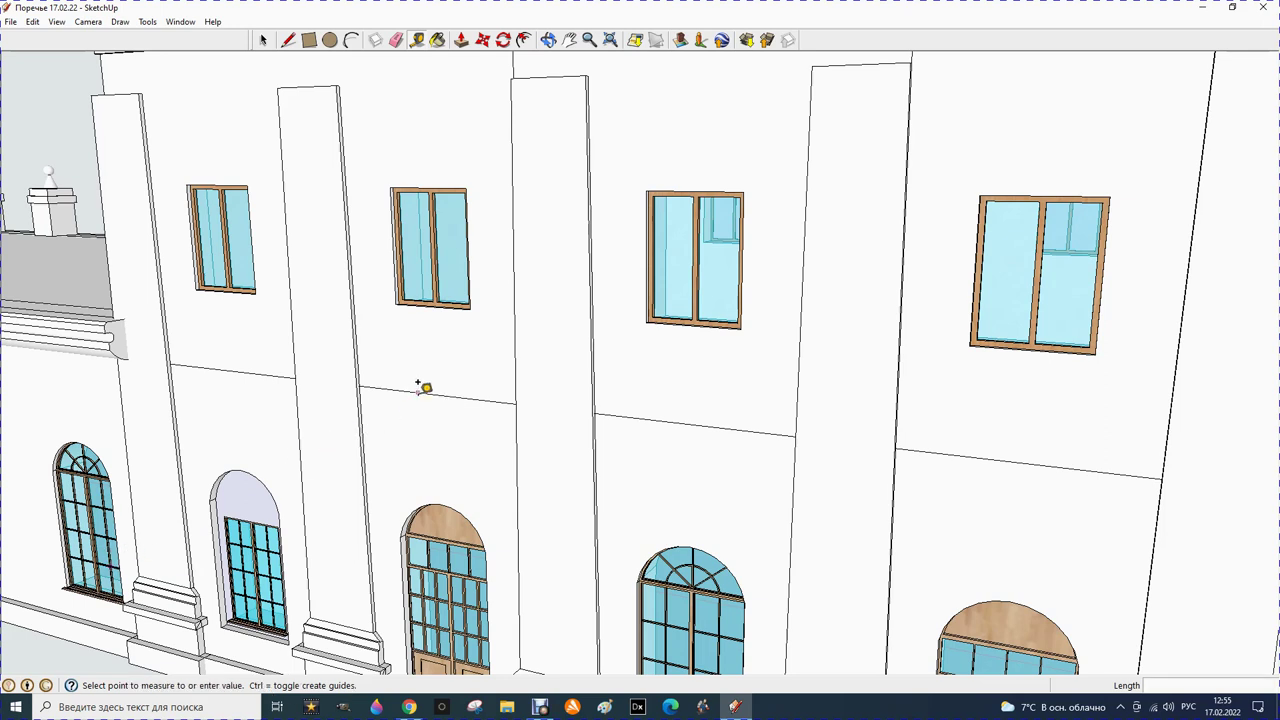
click(416, 298)
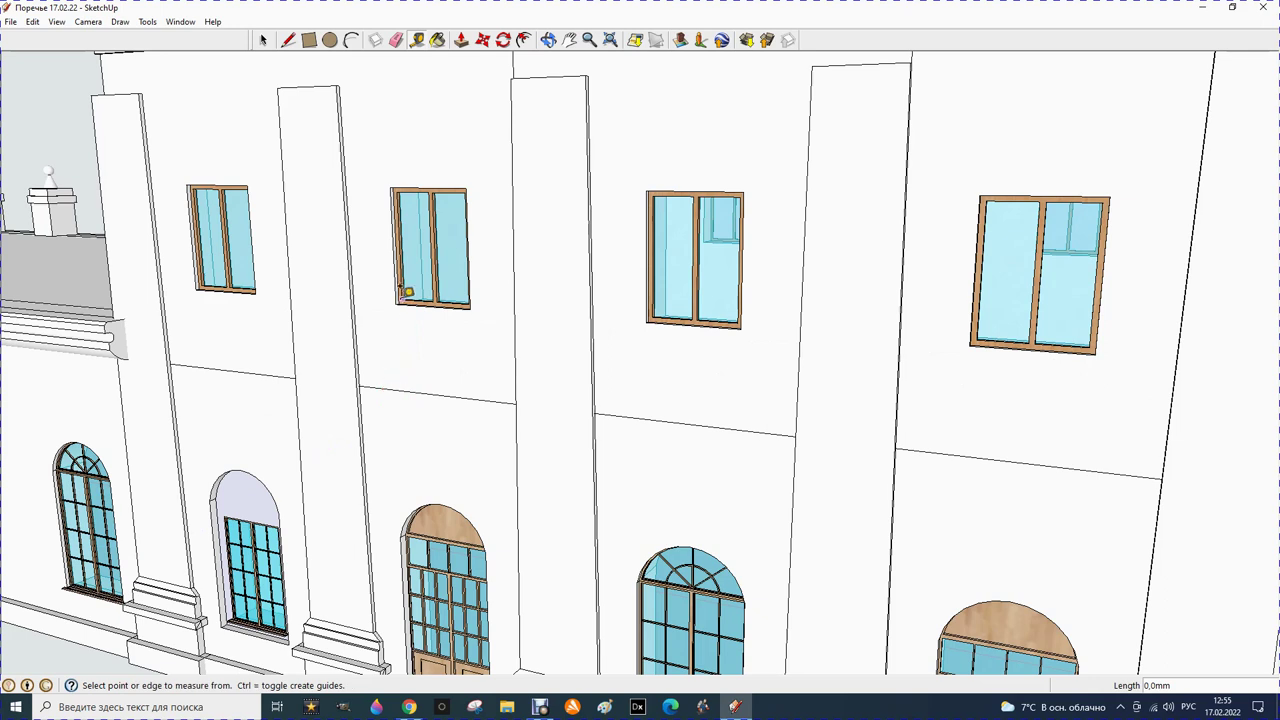
click(416, 299)
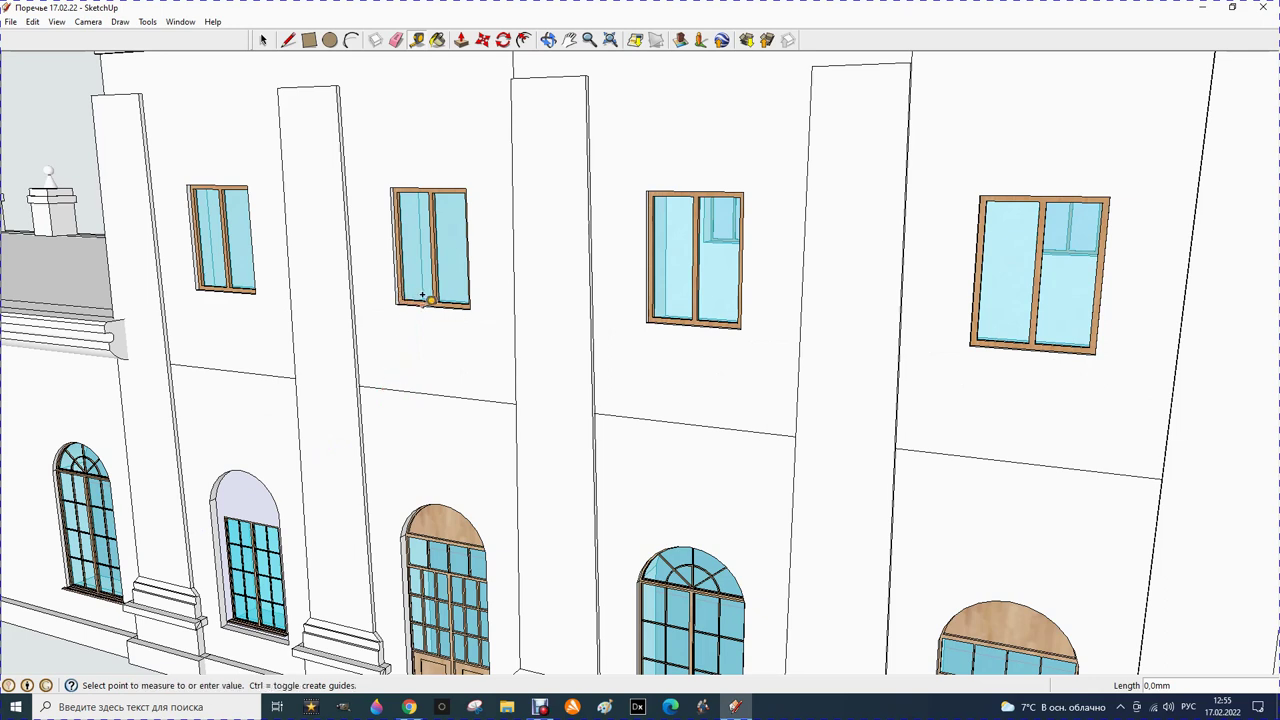
text(1300)
click(420, 179)
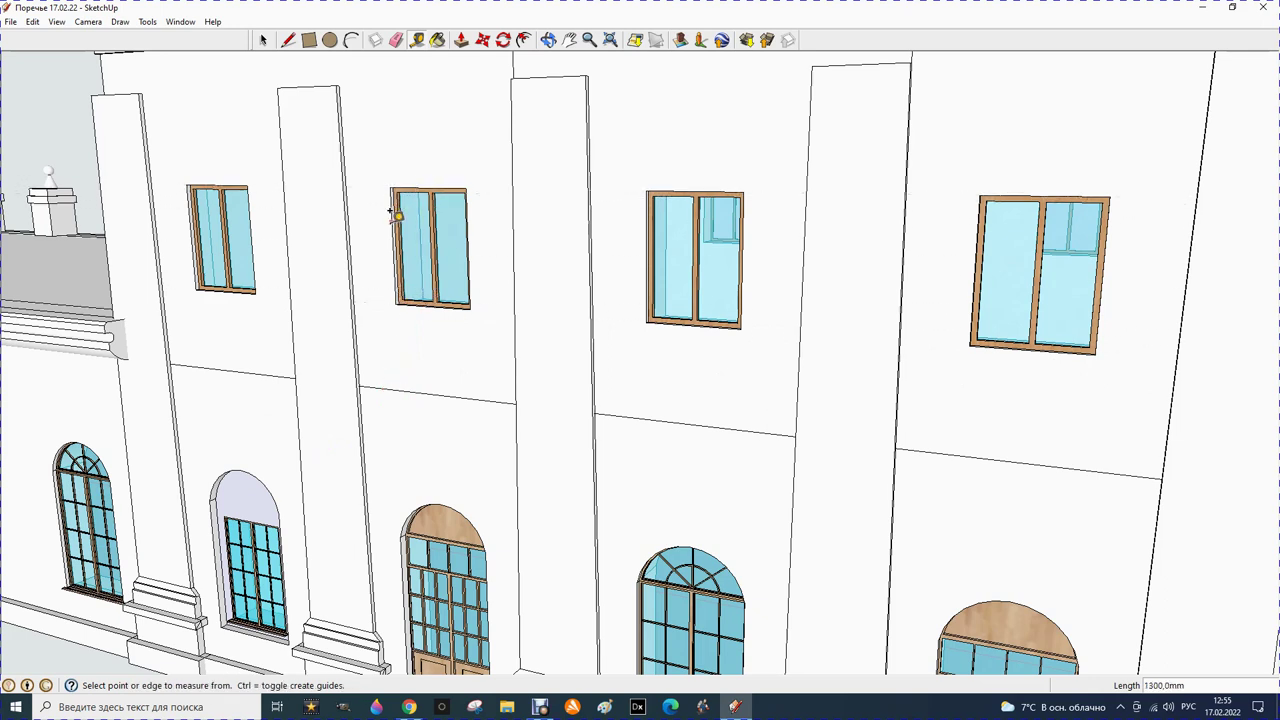
scroll(470, 215, down, 2)
scroll(470, 215, down, 2)
scroll(470, 215, down, 2)
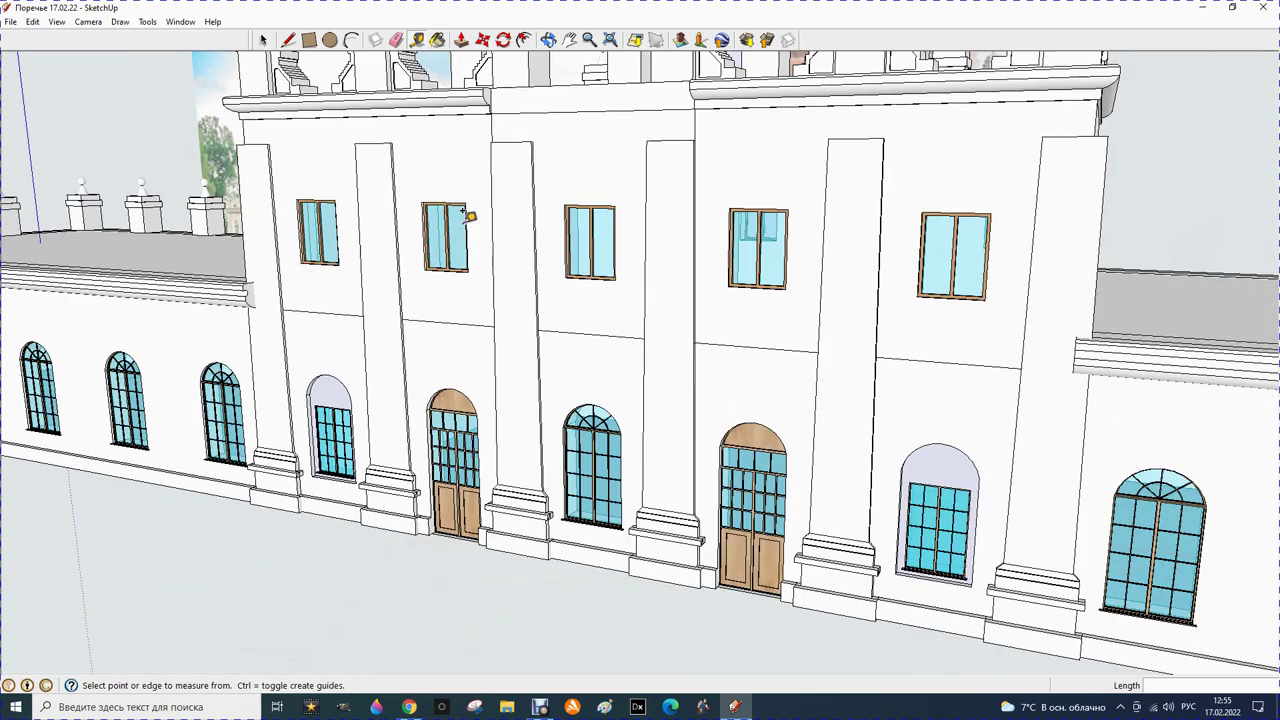
scroll(470, 215, down, 2)
scroll(478, 440, down, 3)
scroll(480, 431, down, 1)
scroll(220, 457, up, 3)
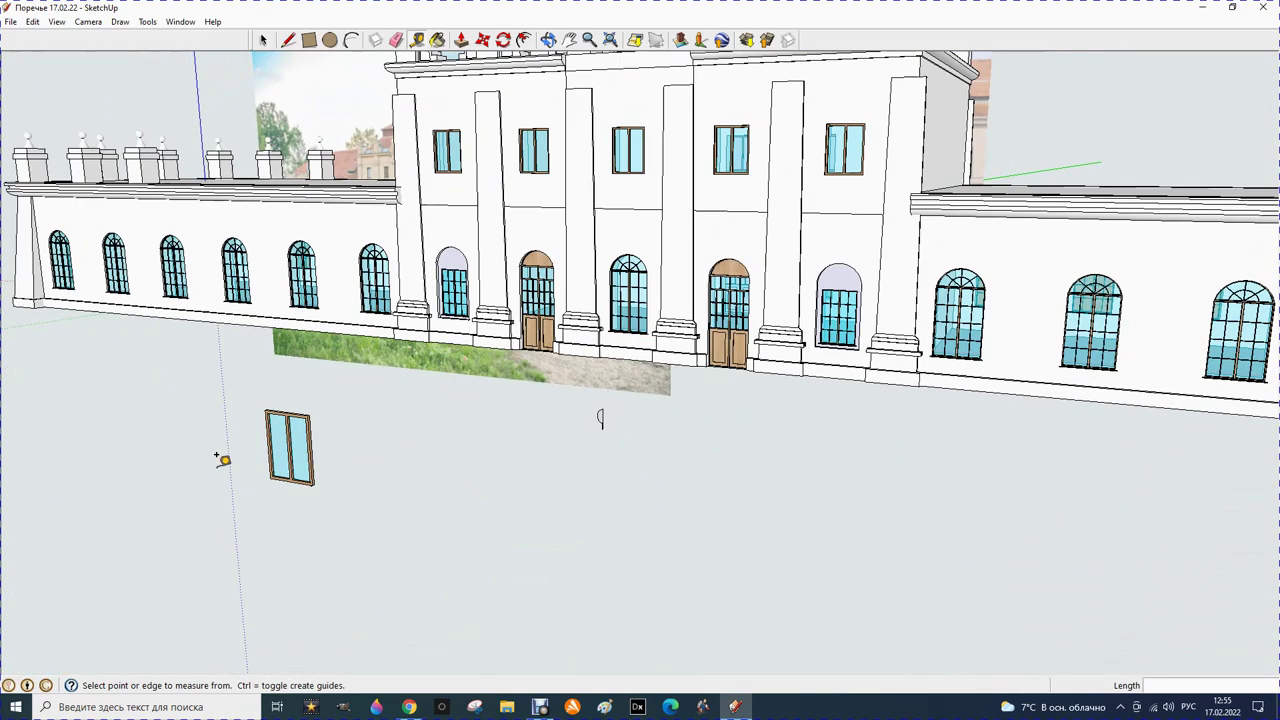
Zoom in on the loose two-pane window standing on the ground, with the Select tool active
scroll(251, 453, up, 2)
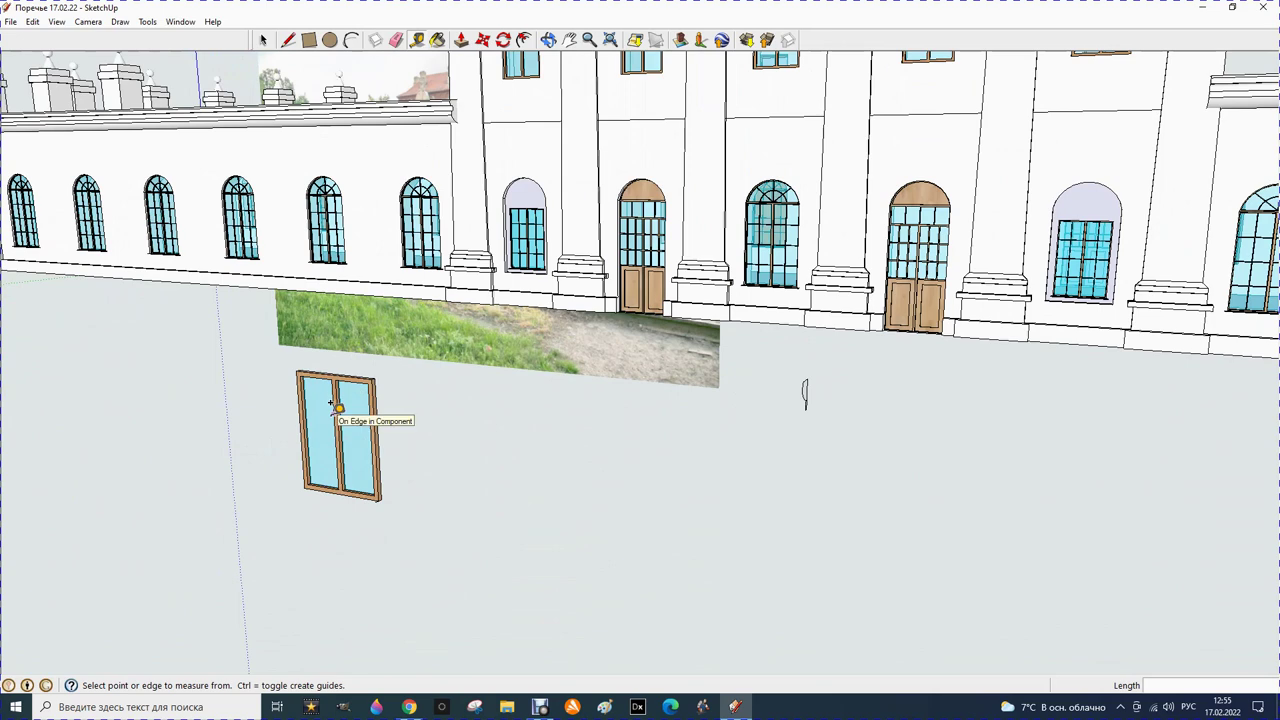
scroll(334, 511, up, 3)
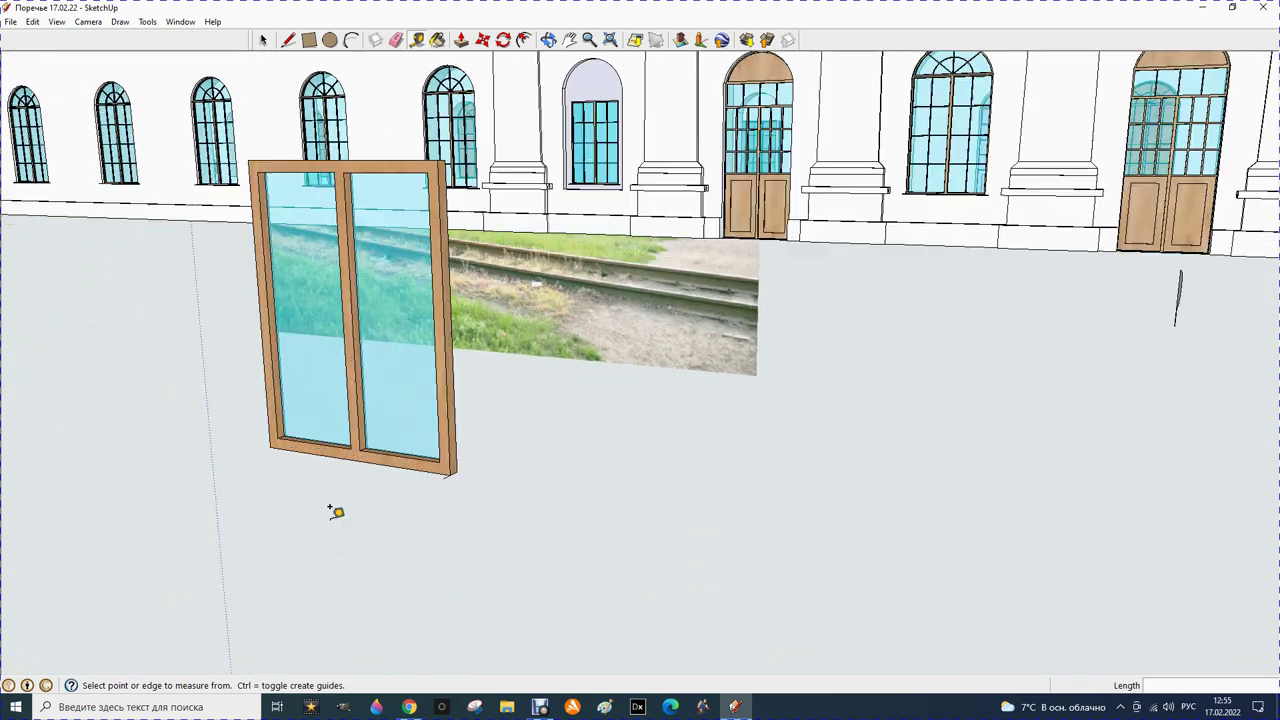
scroll(457, 455, up, 2)
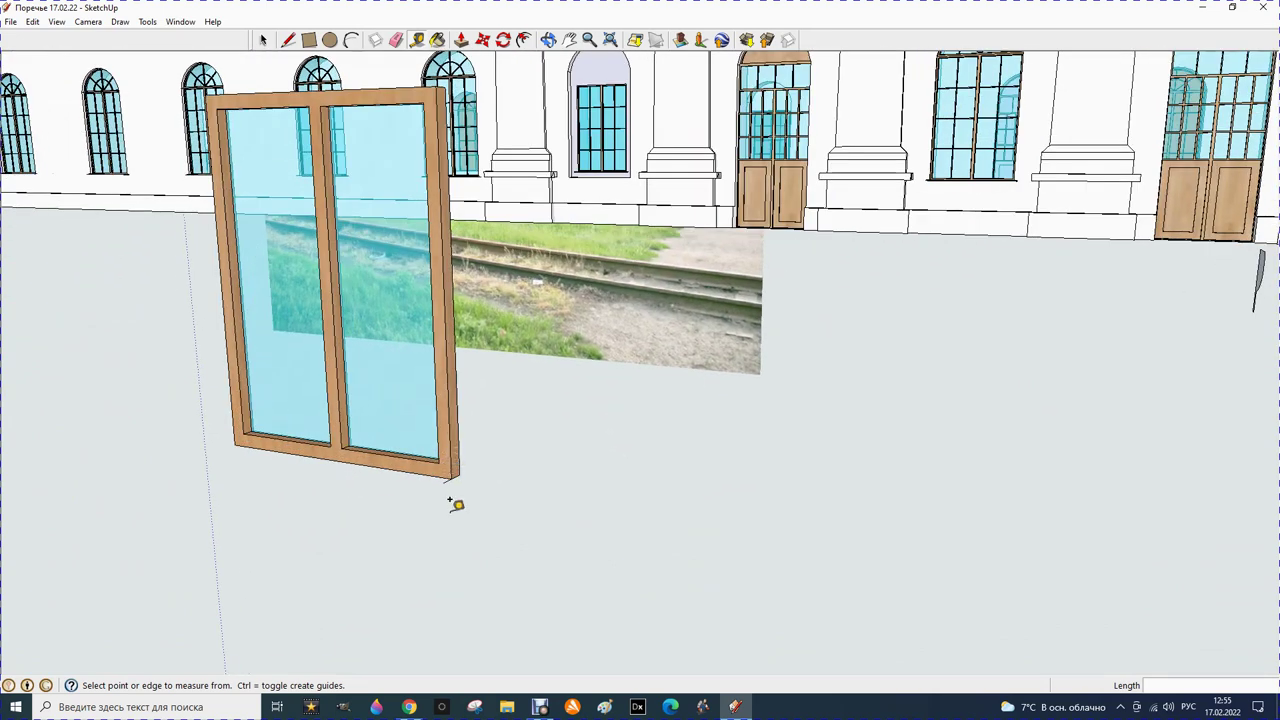
click(263, 40)
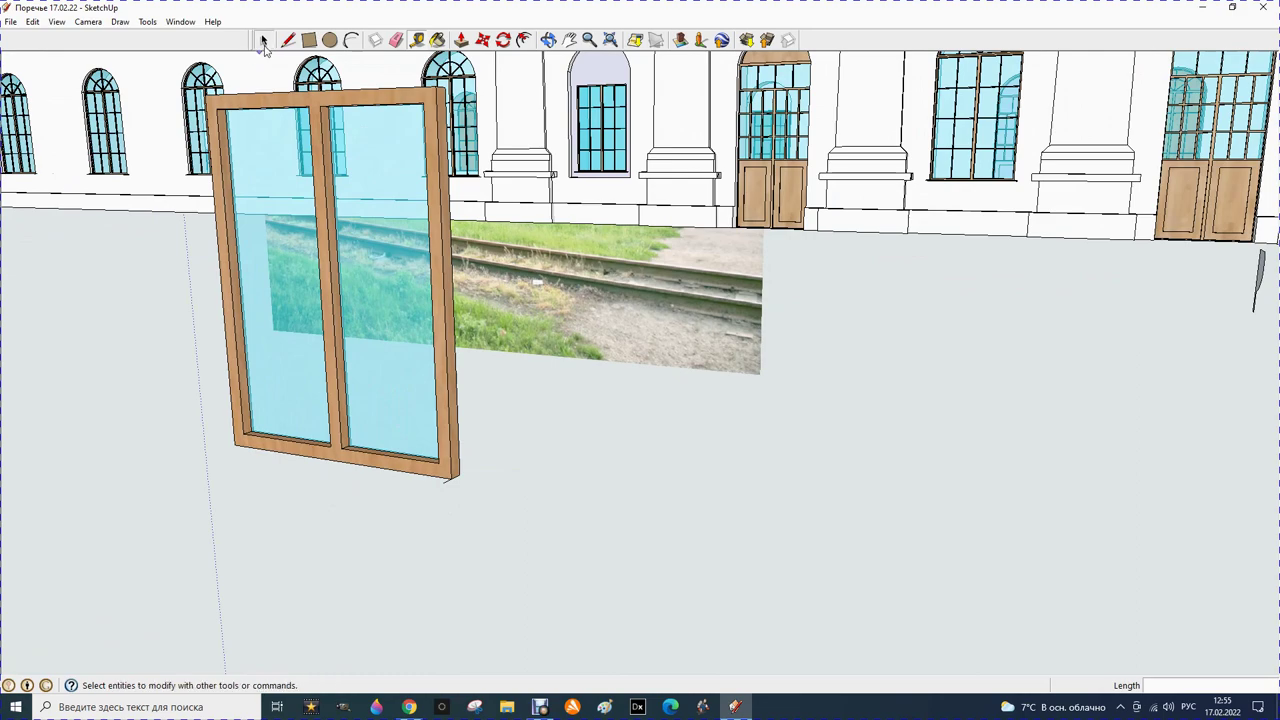
scroll(446, 490, up, 2)
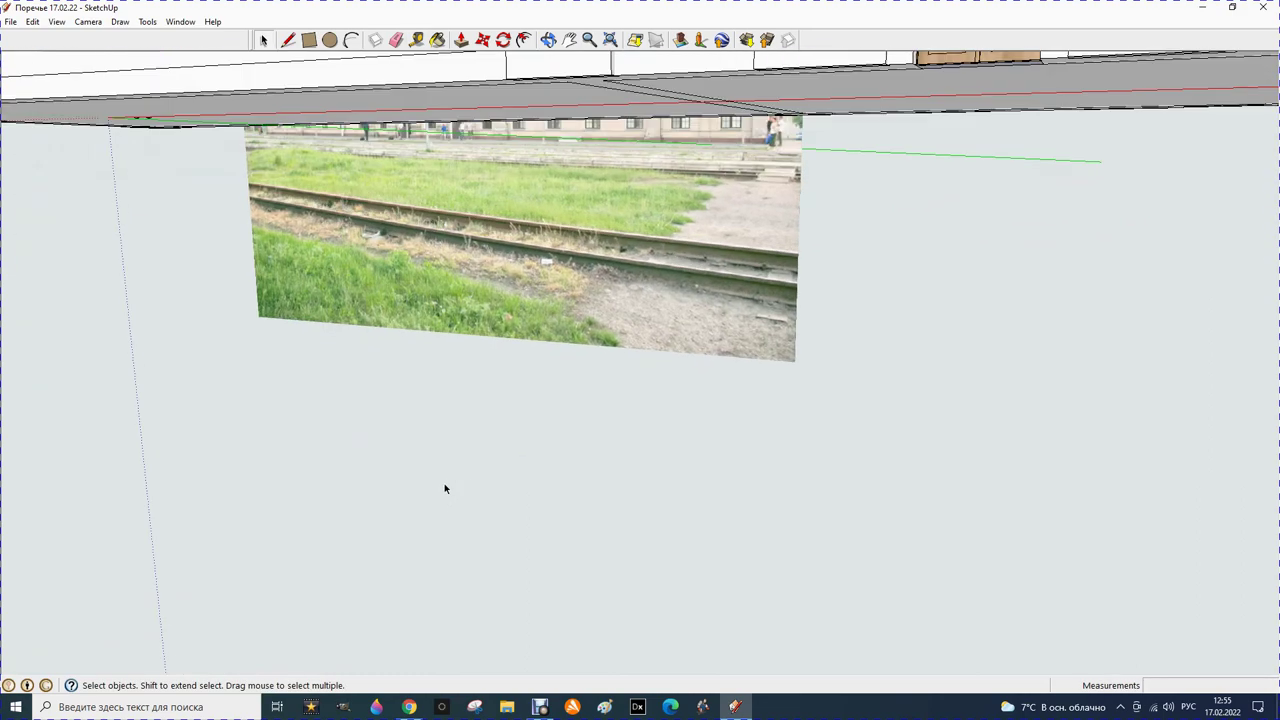
scroll(443, 486, down, 2)
scroll(443, 486, down, 2)
scroll(440, 484, up, 1)
scroll(437, 480, up, 1)
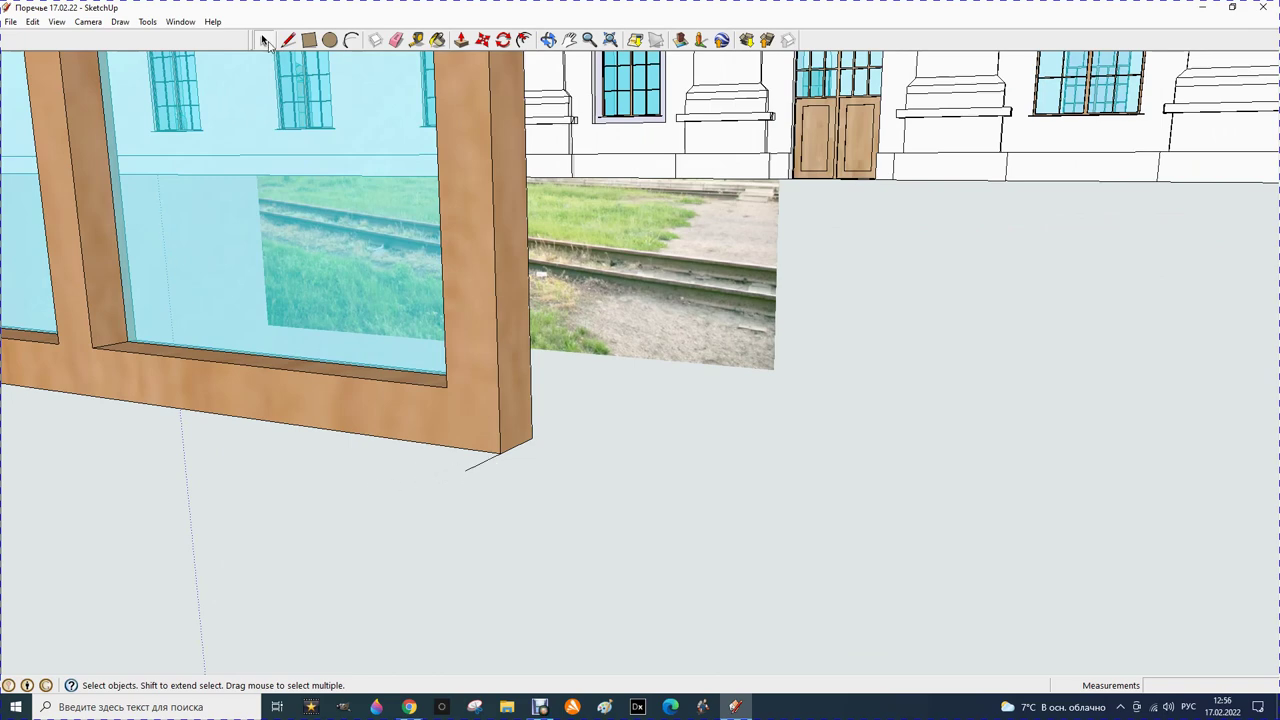
click(486, 440)
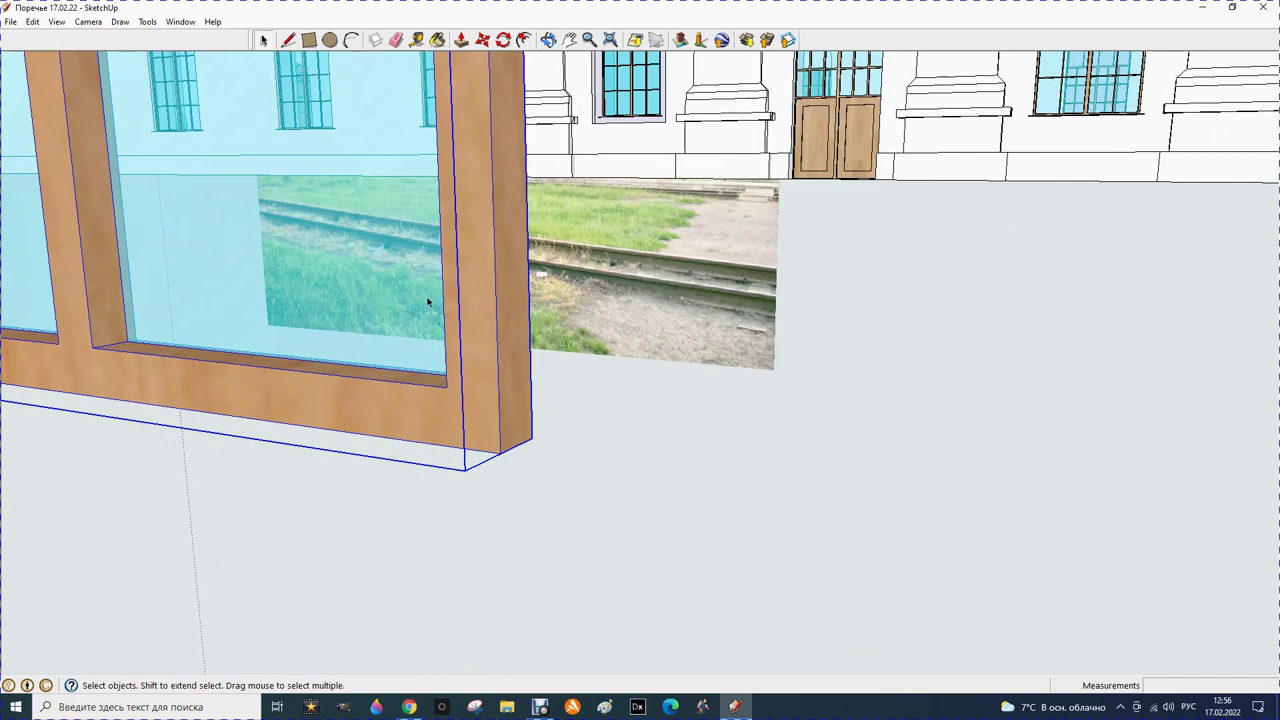
click(483, 40)
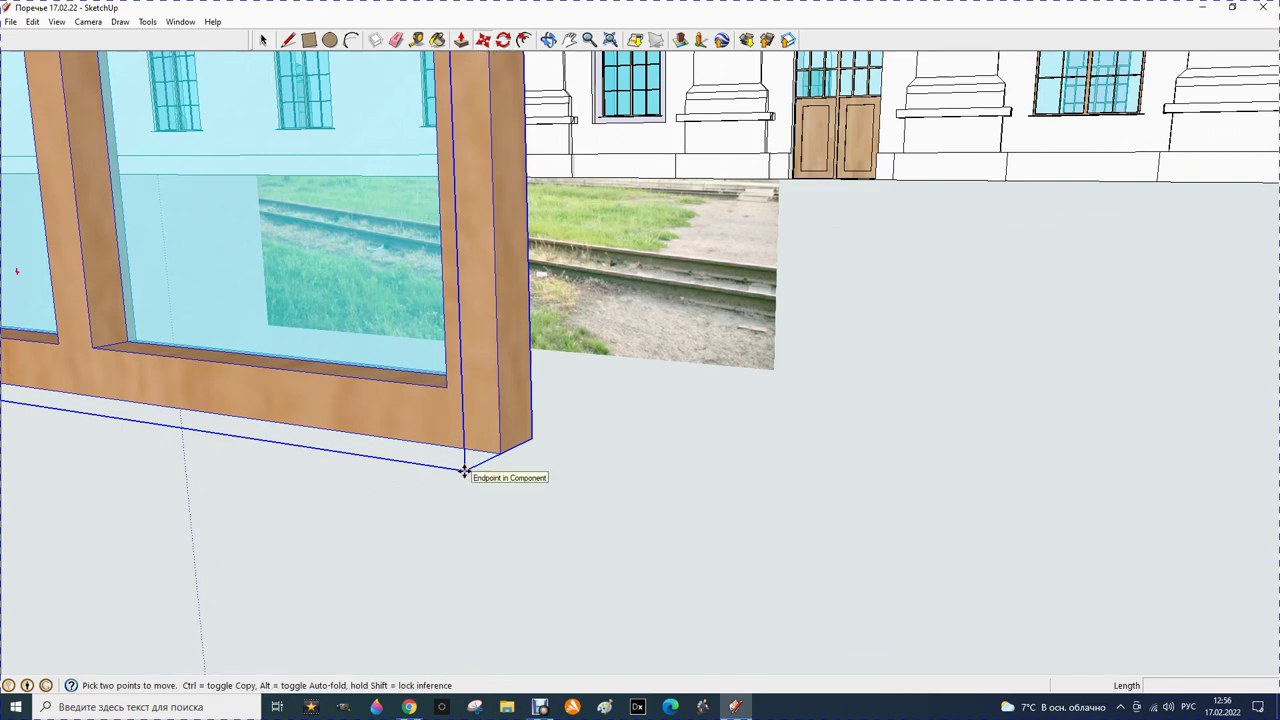
click(465, 471)
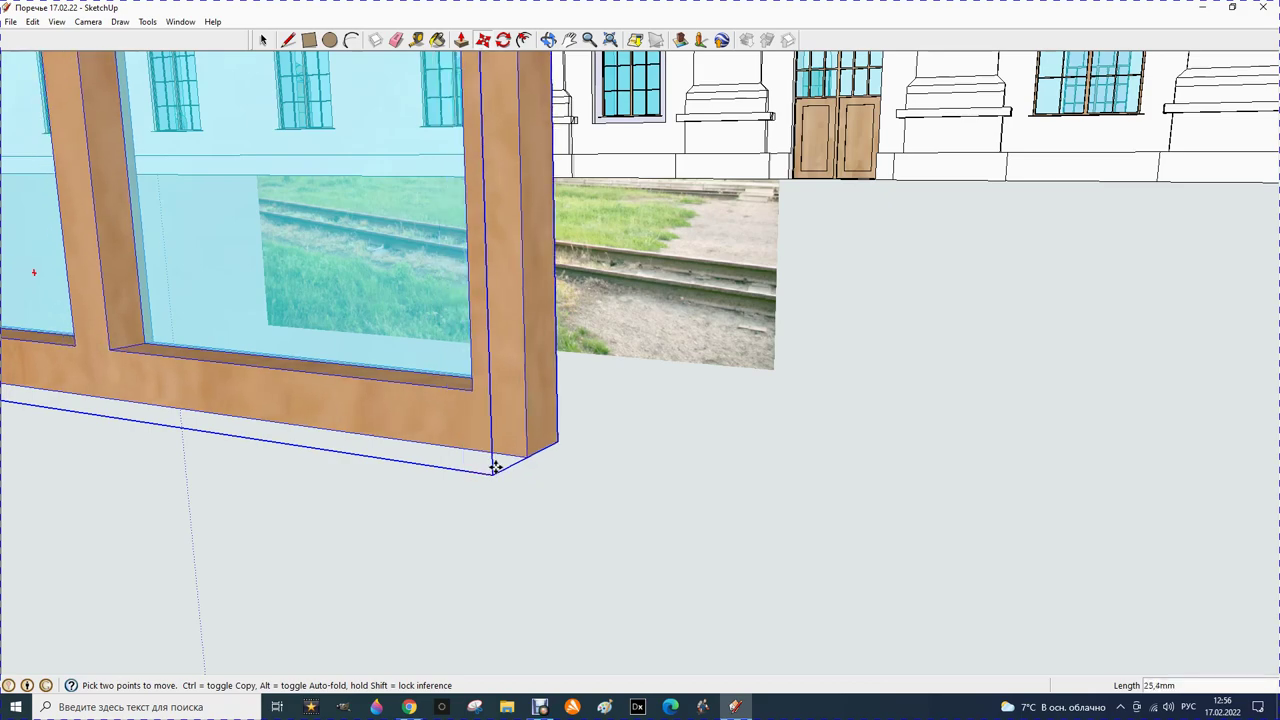
click(466, 466)
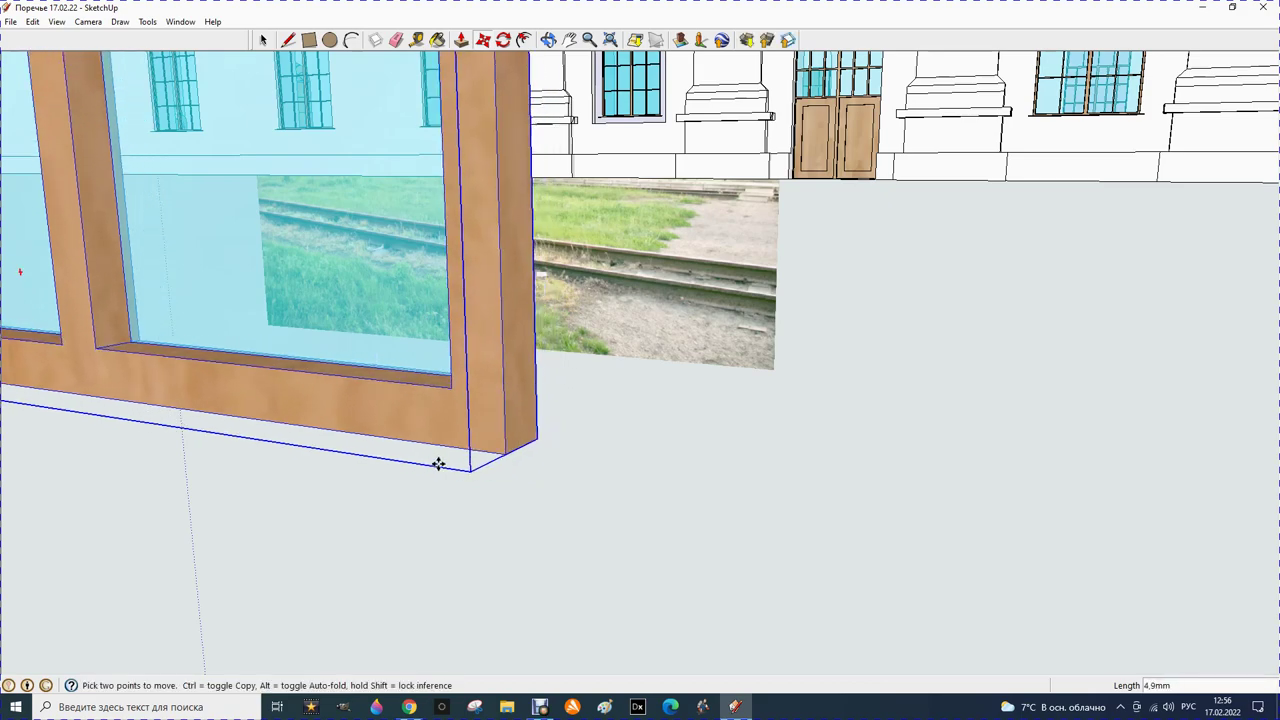
scroll(438, 464, down, 3)
scroll(438, 464, down, 2)
scroll(438, 462, down, 2)
scroll(437, 456, down, 2)
click(437, 455)
scroll(685, 185, up, 2)
scroll(680, 188, up, 3)
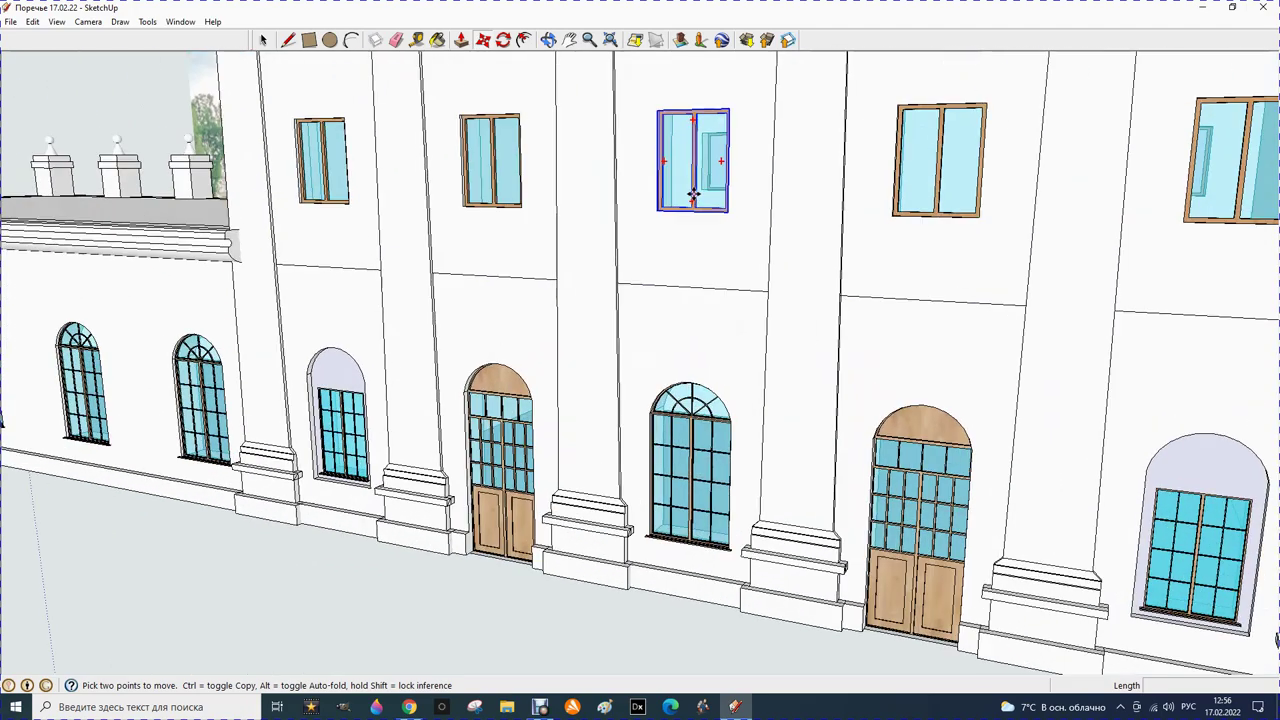
scroll(670, 185, up, 2)
scroll(662, 195, up, 2)
scroll(645, 207, up, 3)
scroll(630, 245, up, 2)
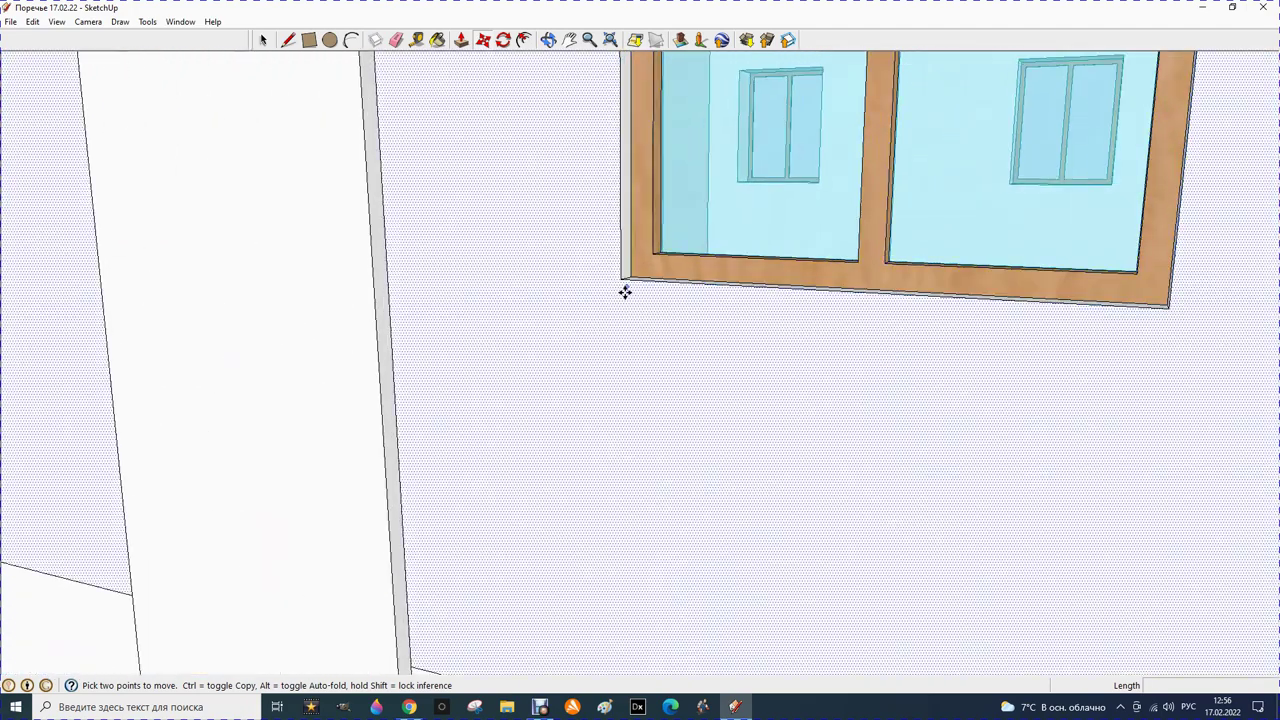
click(622, 285)
scroll(573, 307, down, 1)
scroll(573, 307, down, 2)
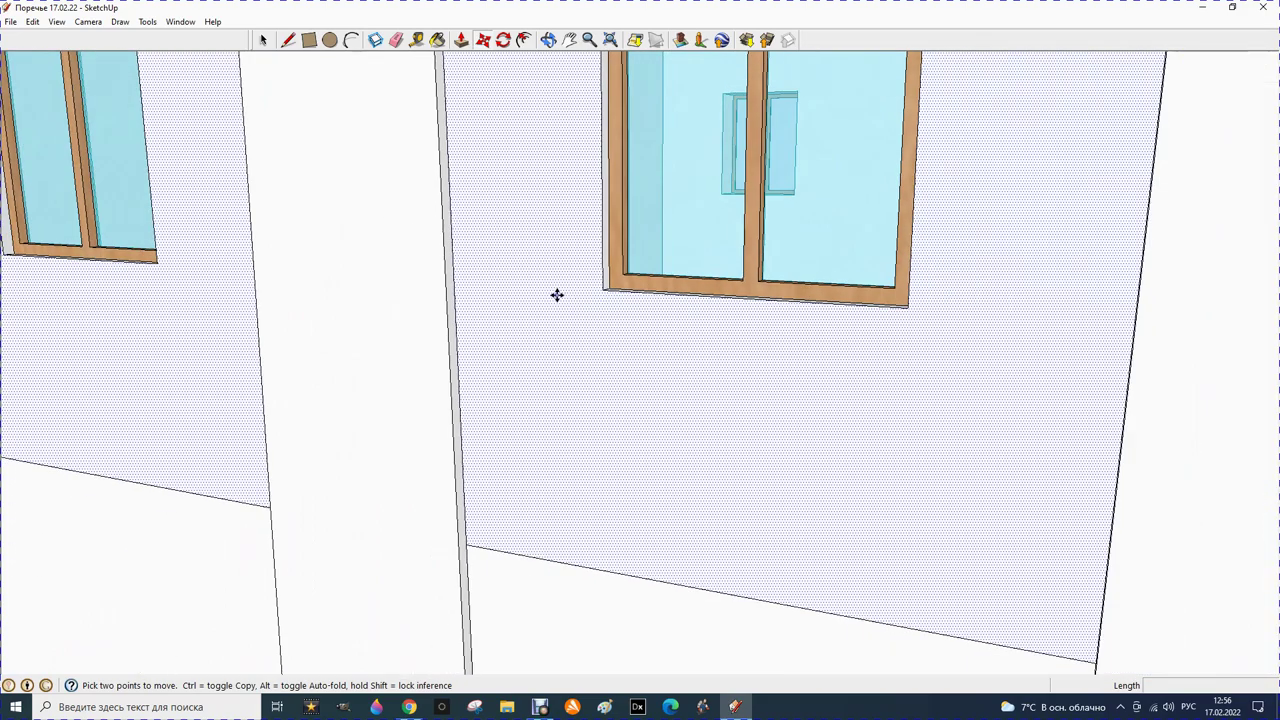
scroll(557, 291, down, 2)
scroll(560, 351, down, 2)
scroll(557, 360, down, 2)
scroll(582, 300, down, 2)
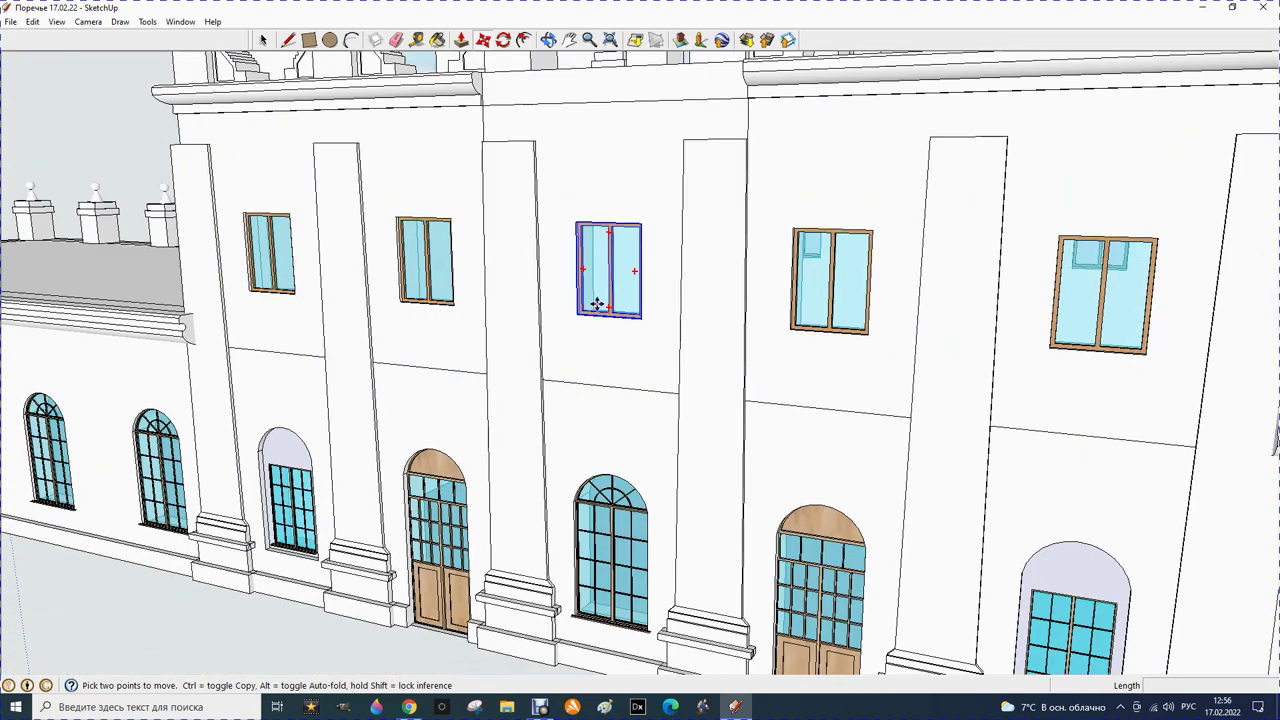
scroll(588, 300, down, 2)
scroll(597, 297, down, 2)
scroll(600, 290, down, 1)
scroll(597, 300, down, 1)
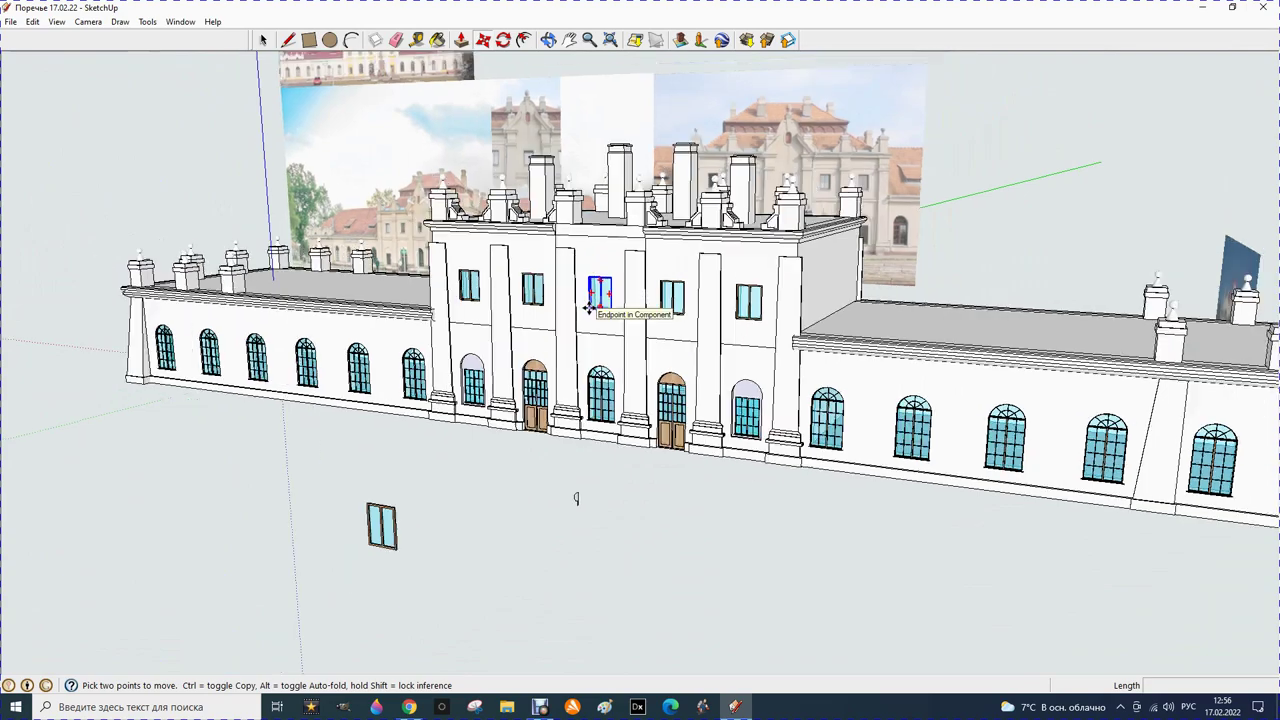
scroll(400, 200, up, 2)
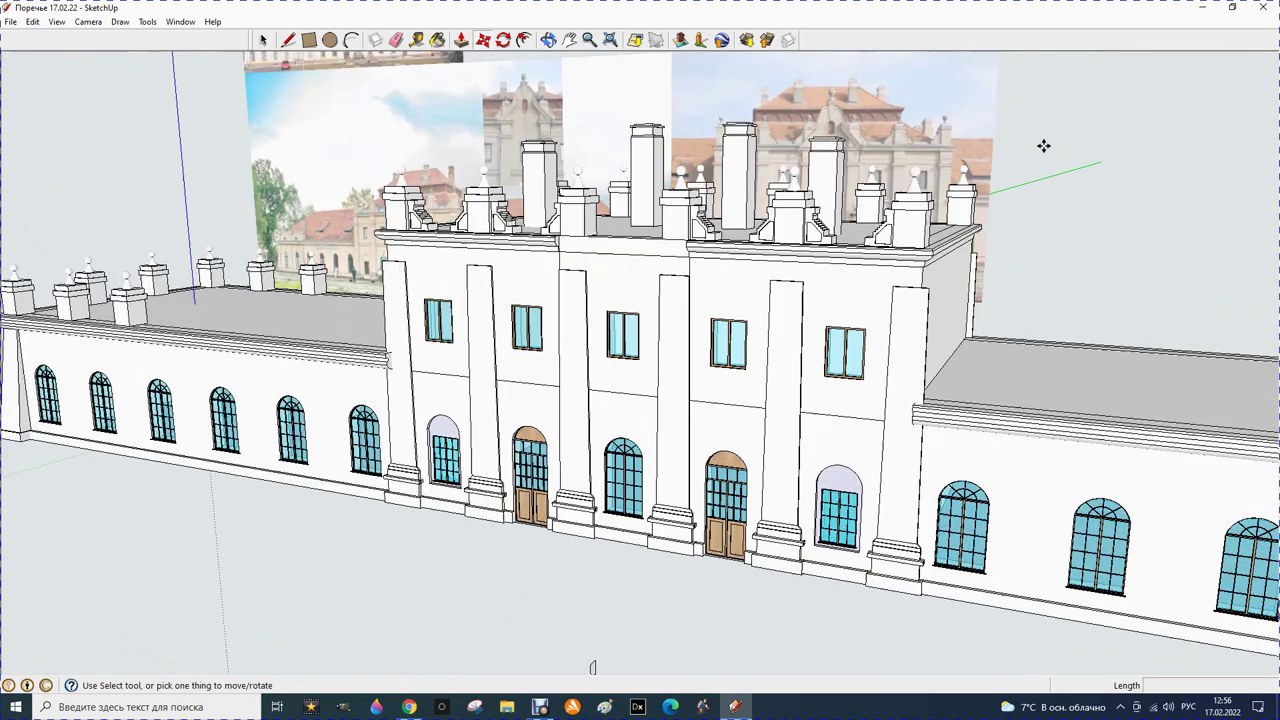
scroll(1043, 143, up, 2)
scroll(871, 163, up, 3)
scroll(844, 199, up, 2)
scroll(844, 199, up, 1)
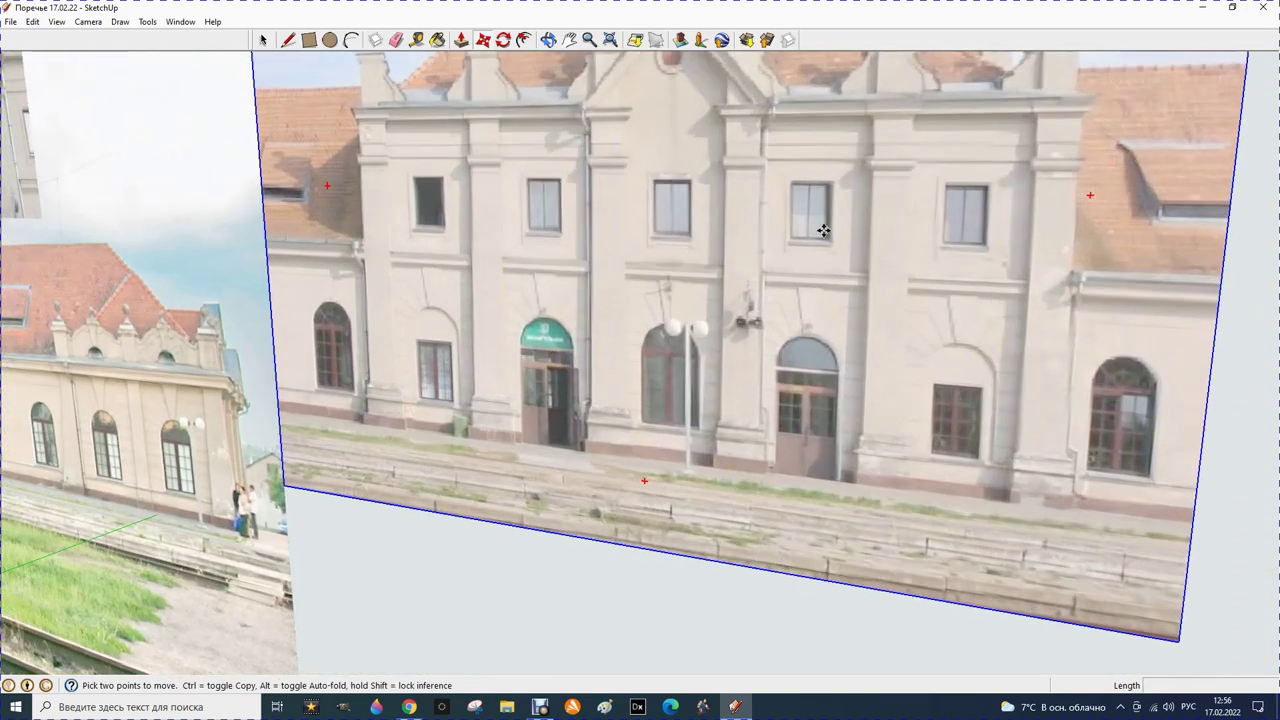
scroll(823, 229, up, 1)
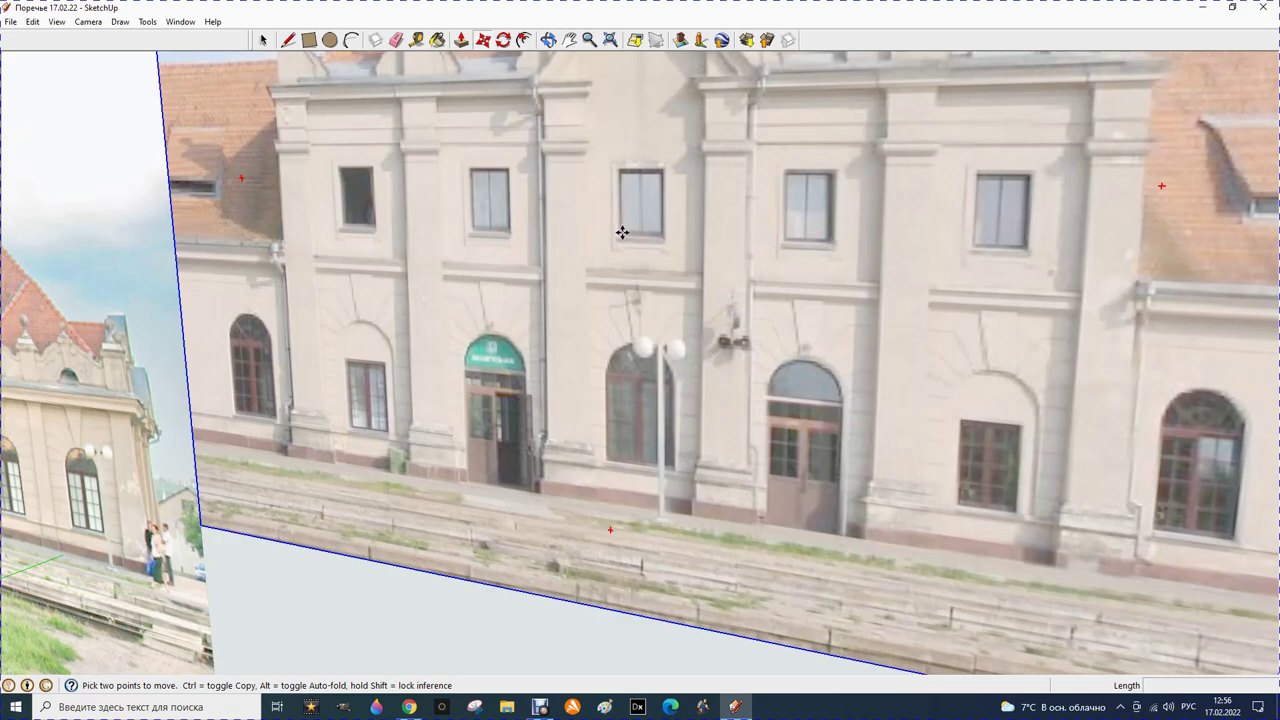
scroll(643, 185, up, 1)
scroll(643, 180, up, 1)
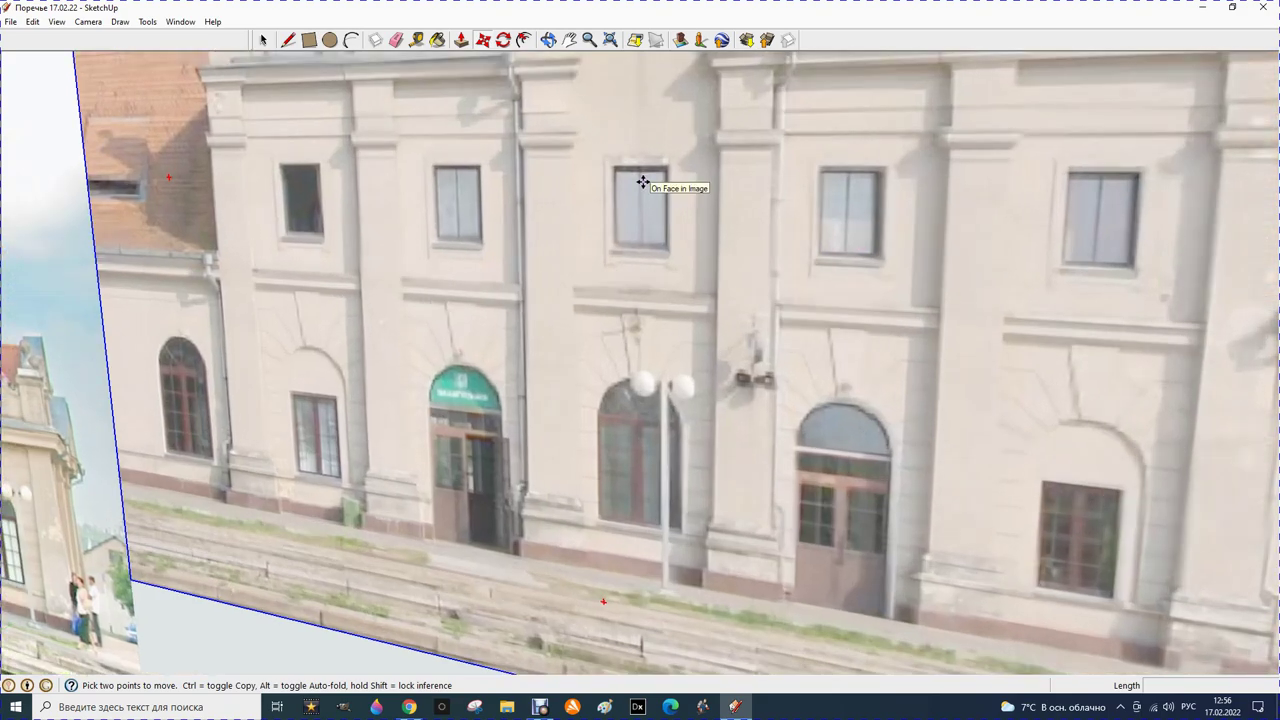
scroll(643, 180, up, 2)
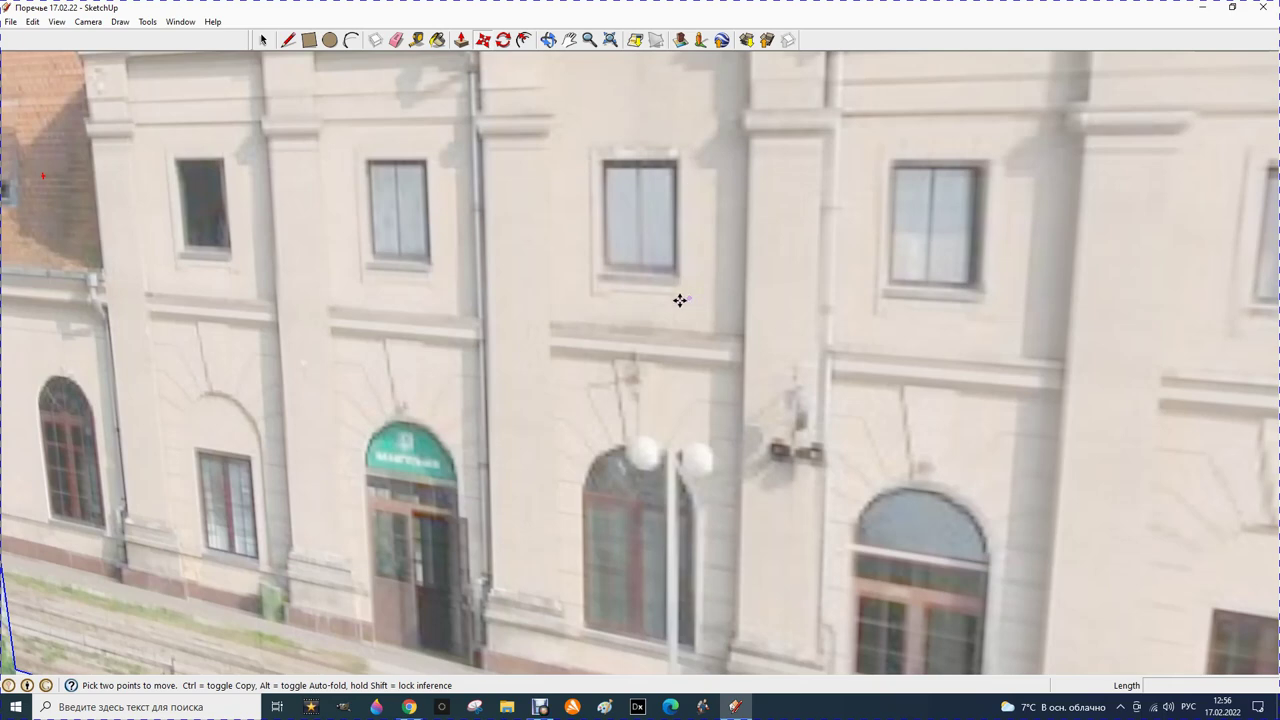
scroll(609, 289, down, 1)
scroll(609, 289, down, 1)
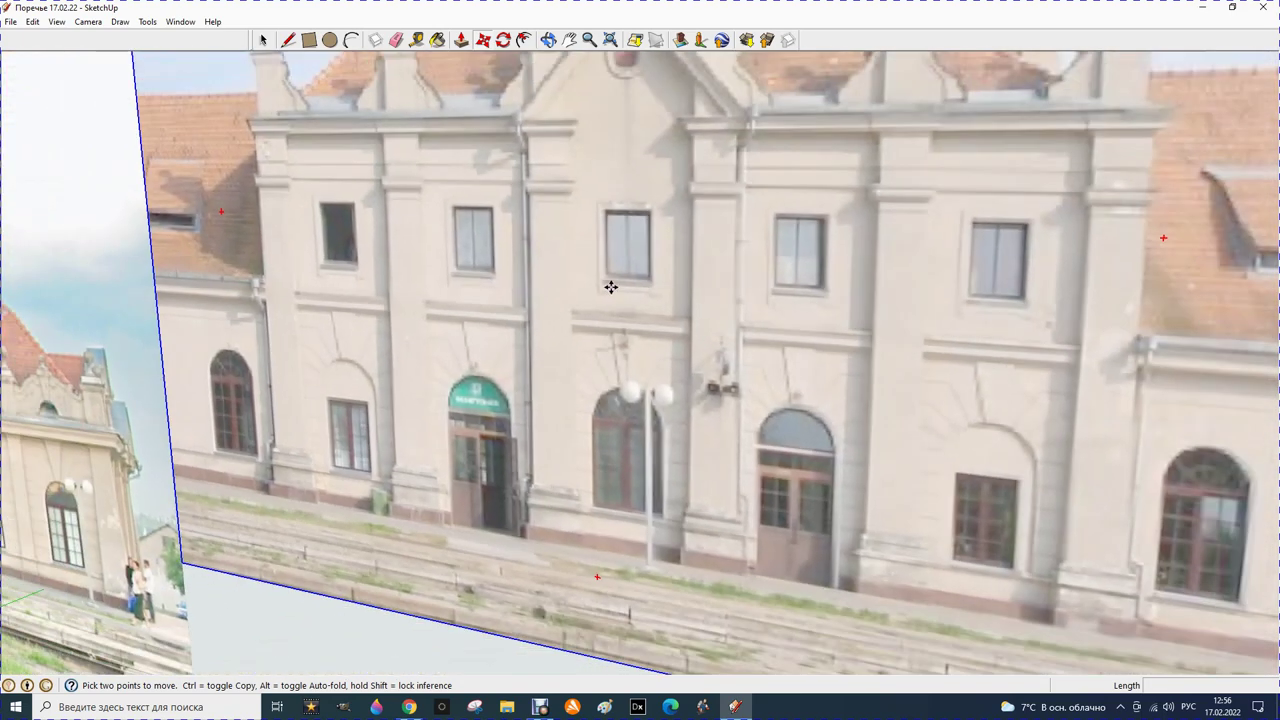
scroll(610, 288, down, 1)
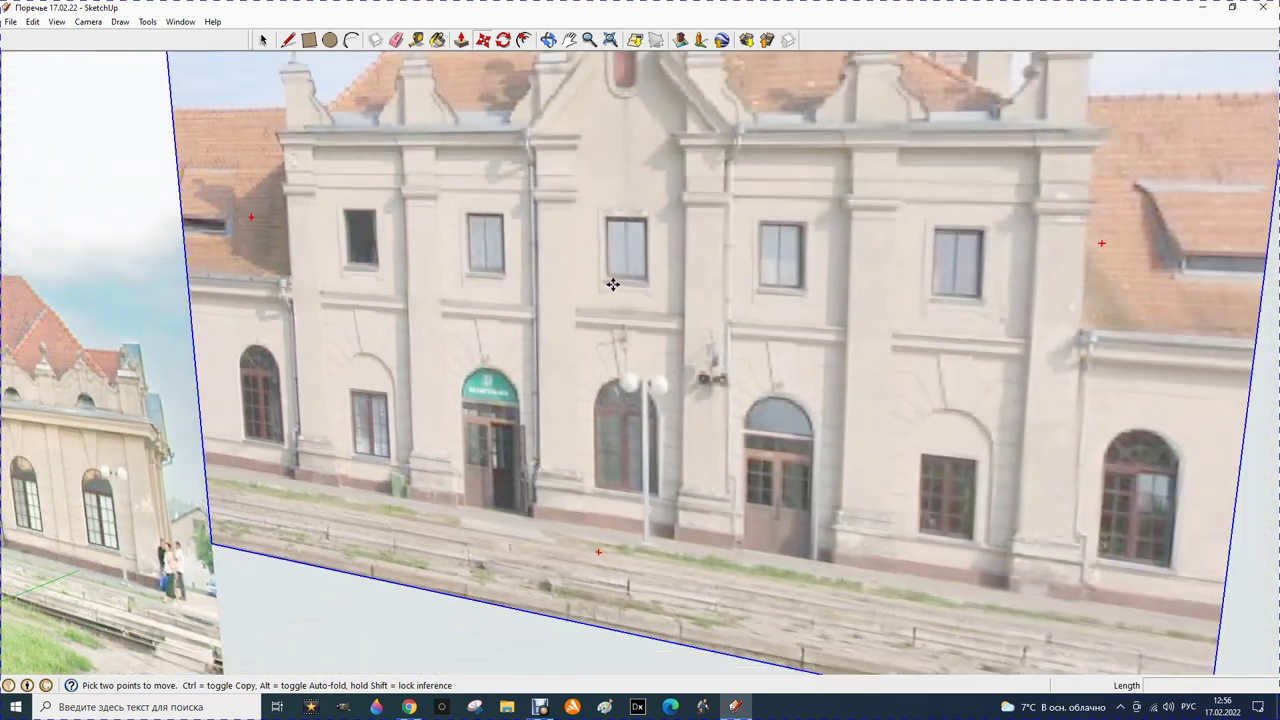
scroll(609, 304, up, 1)
scroll(609, 304, up, 1)
scroll(614, 294, up, 1)
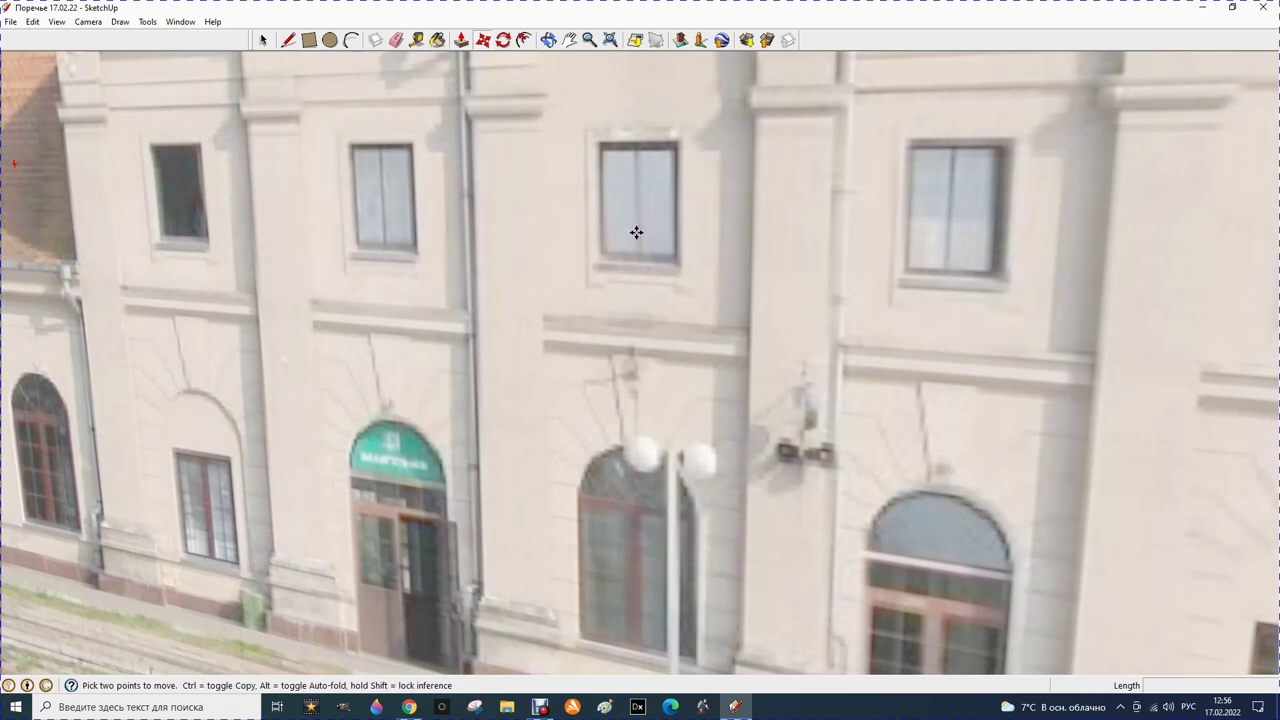
Measure the photo's upper central window, including a 144,2 mm span beneath it, then zoom out
click(417, 40)
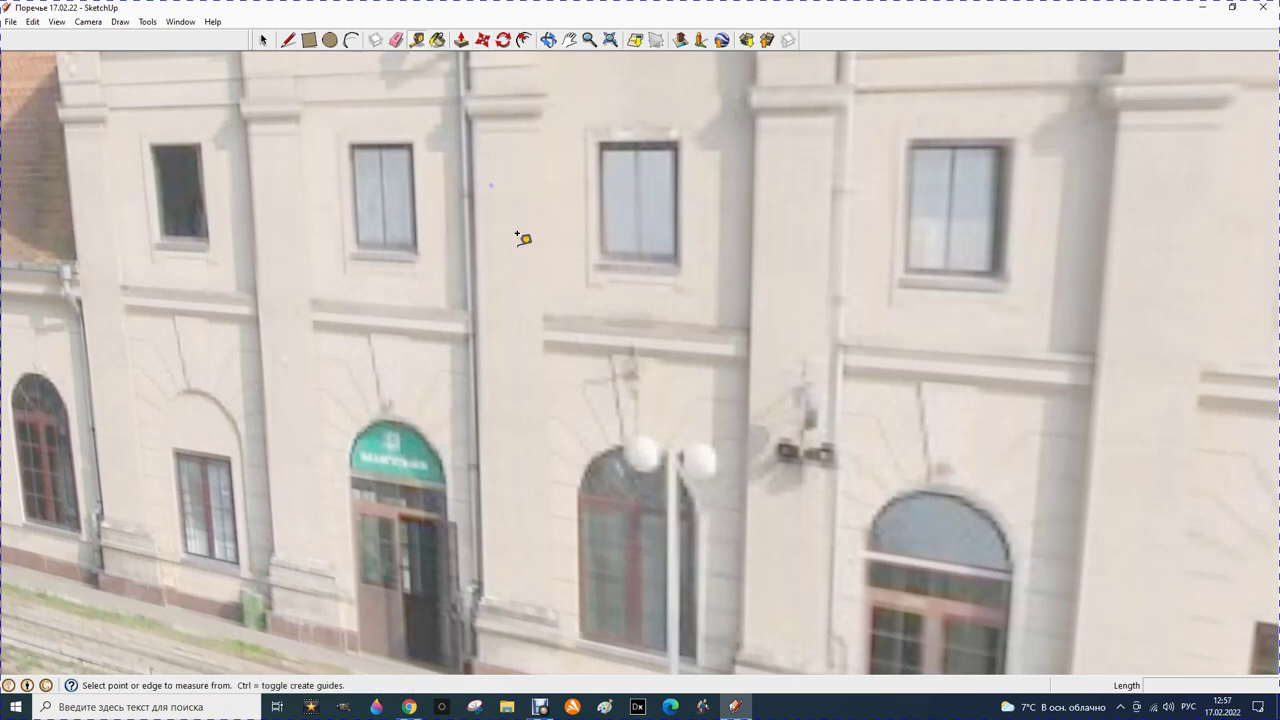
click(585, 172)
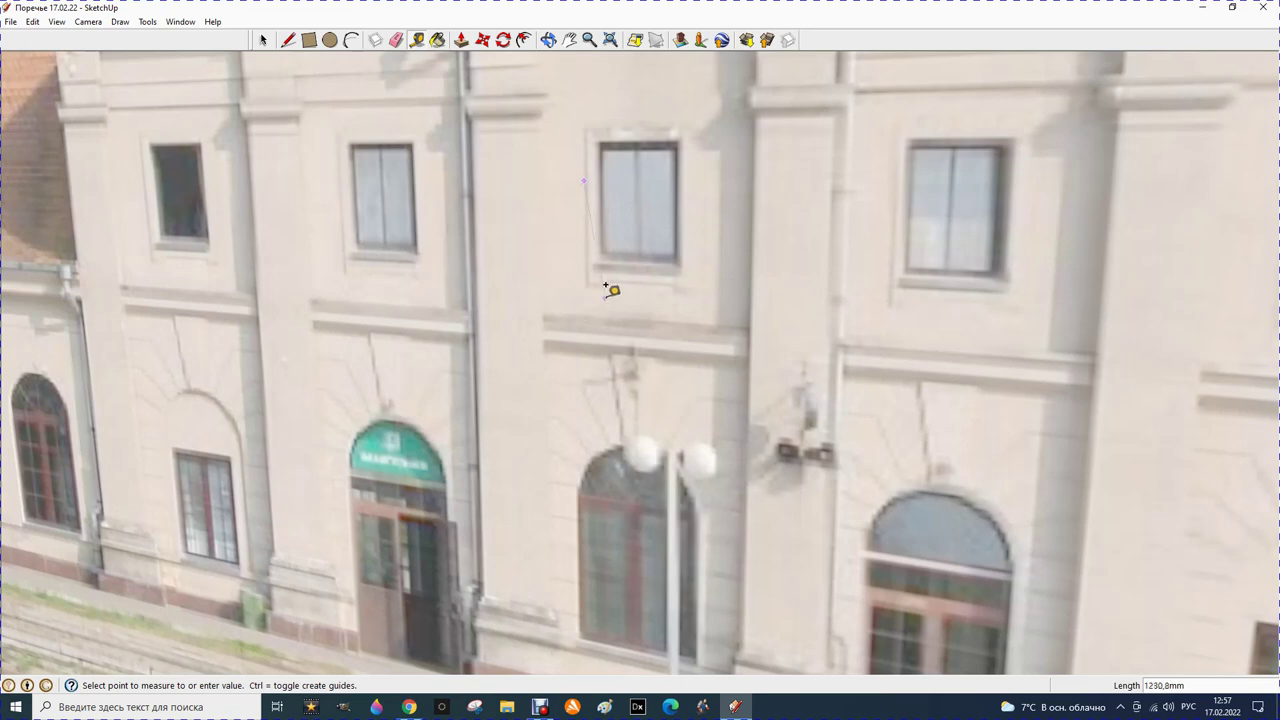
click(655, 175)
click(603, 131)
click(606, 120)
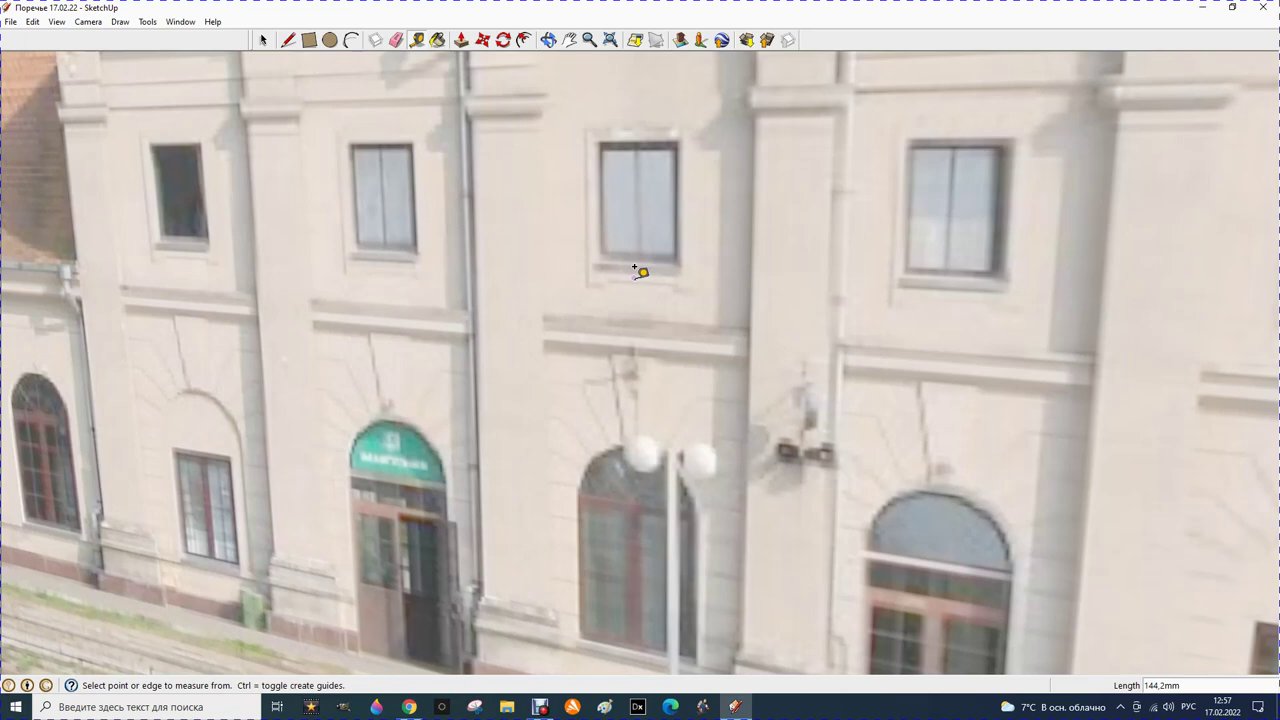
scroll(641, 268, up, 2)
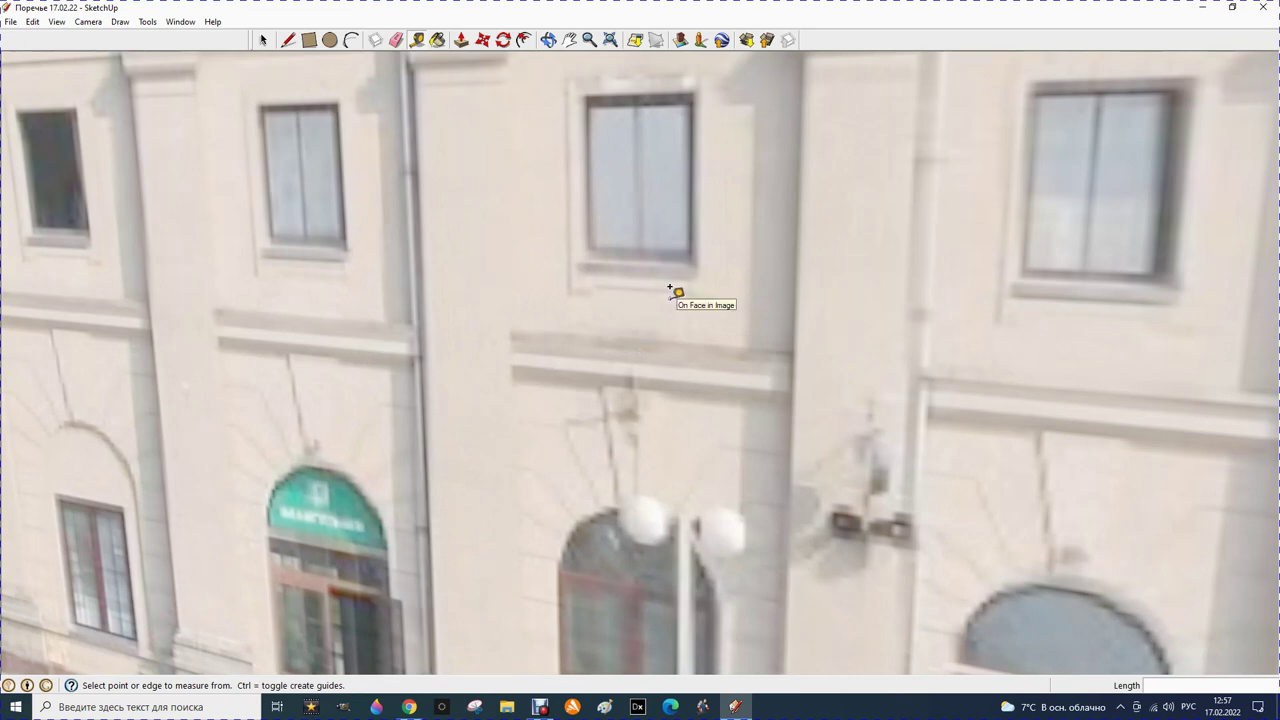
scroll(677, 217, down, 1)
scroll(674, 220, down, 1)
scroll(676, 225, down, 1)
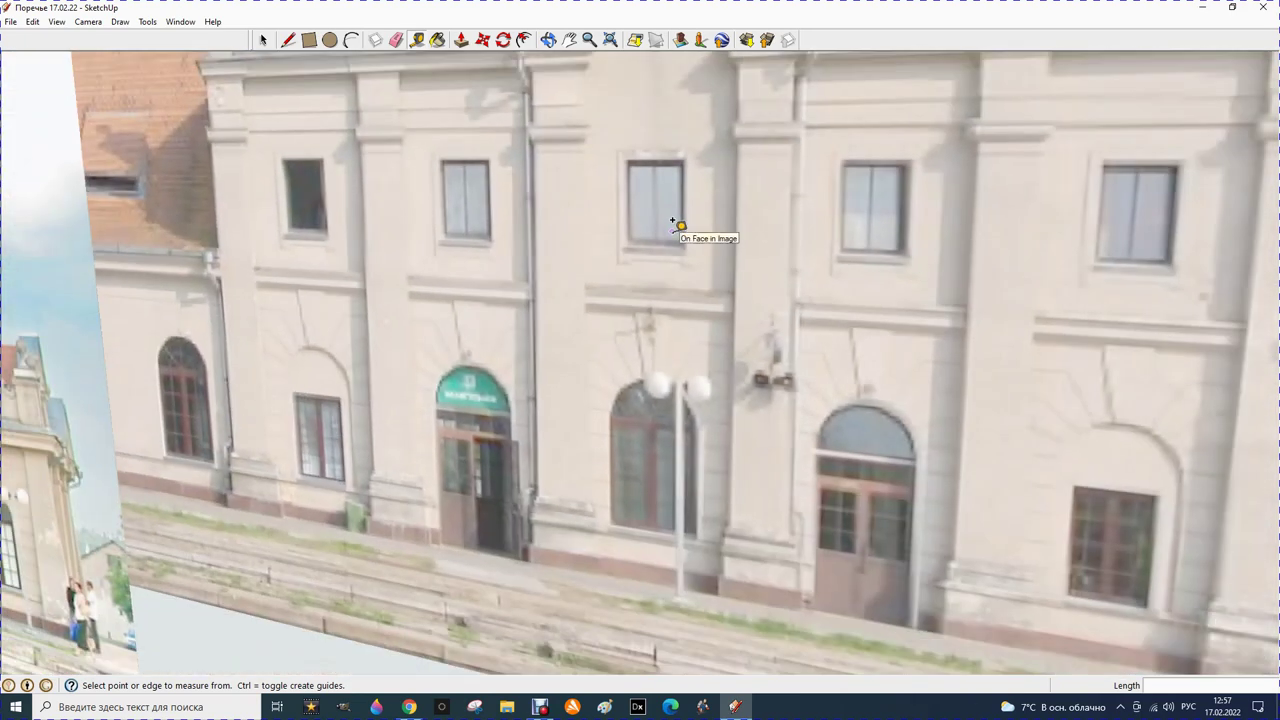
scroll(677, 224, down, 1)
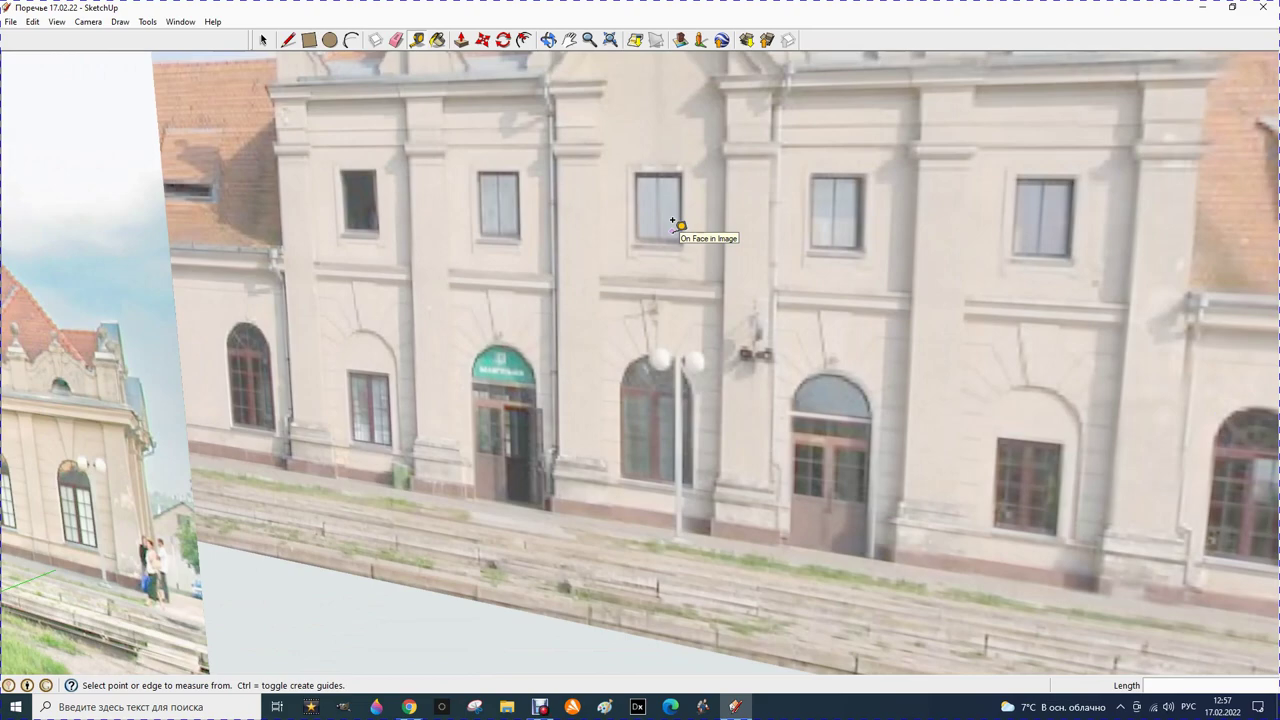
scroll(675, 224, down, 2)
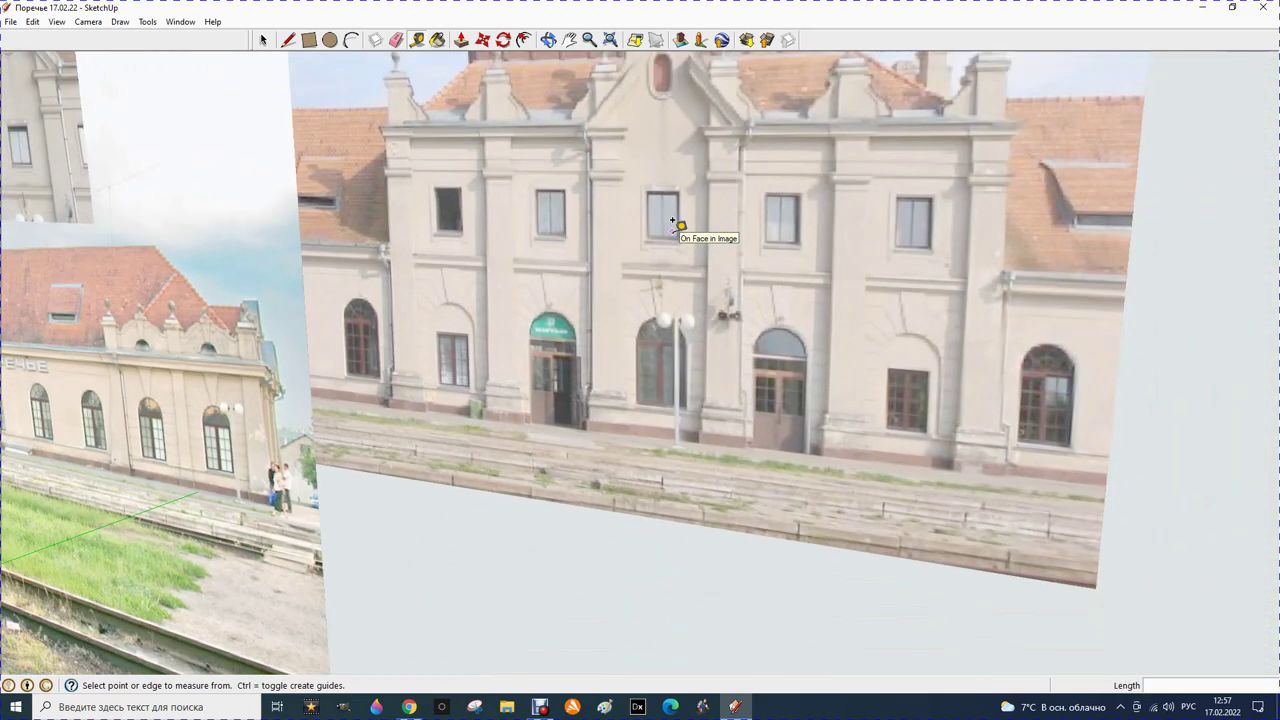
scroll(677, 226, down, 2)
scroll(678, 227, down, 2)
scroll(680, 228, down, 2)
scroll(685, 231, down, 1)
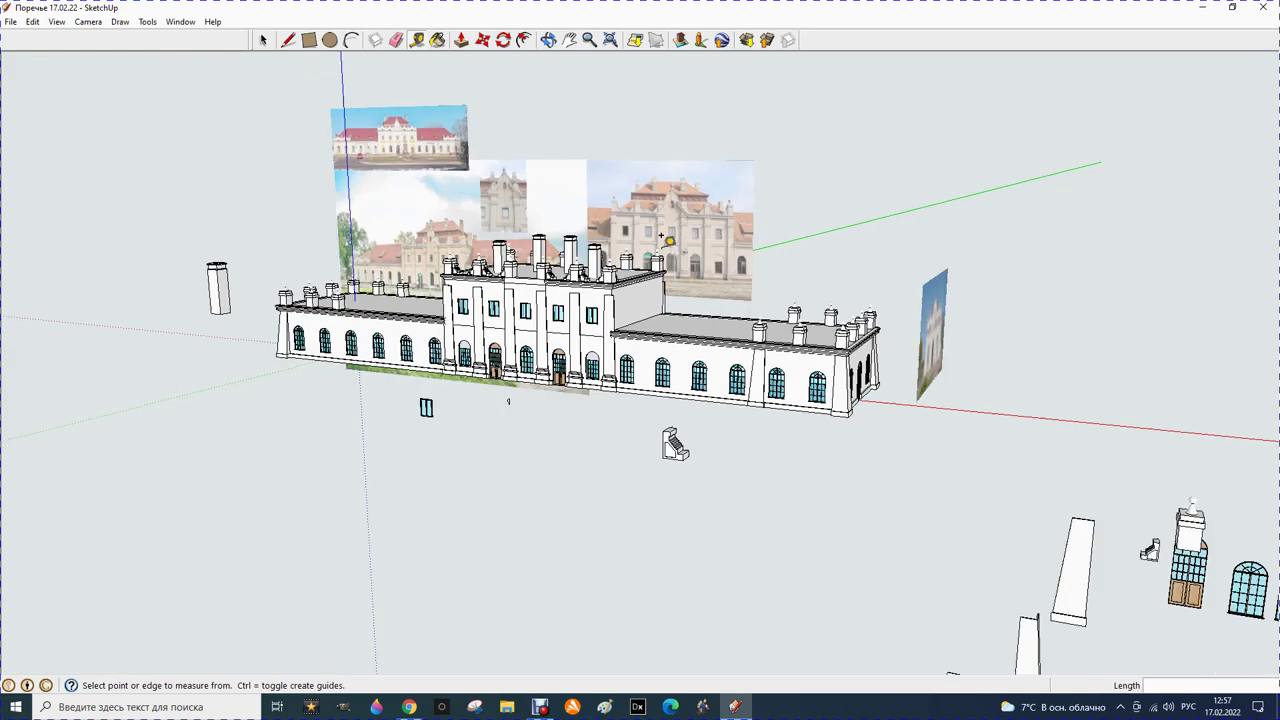
Open the loose window component below the building for editing and zoom in on it
scroll(392, 413, up, 2)
scroll(417, 369, up, 2)
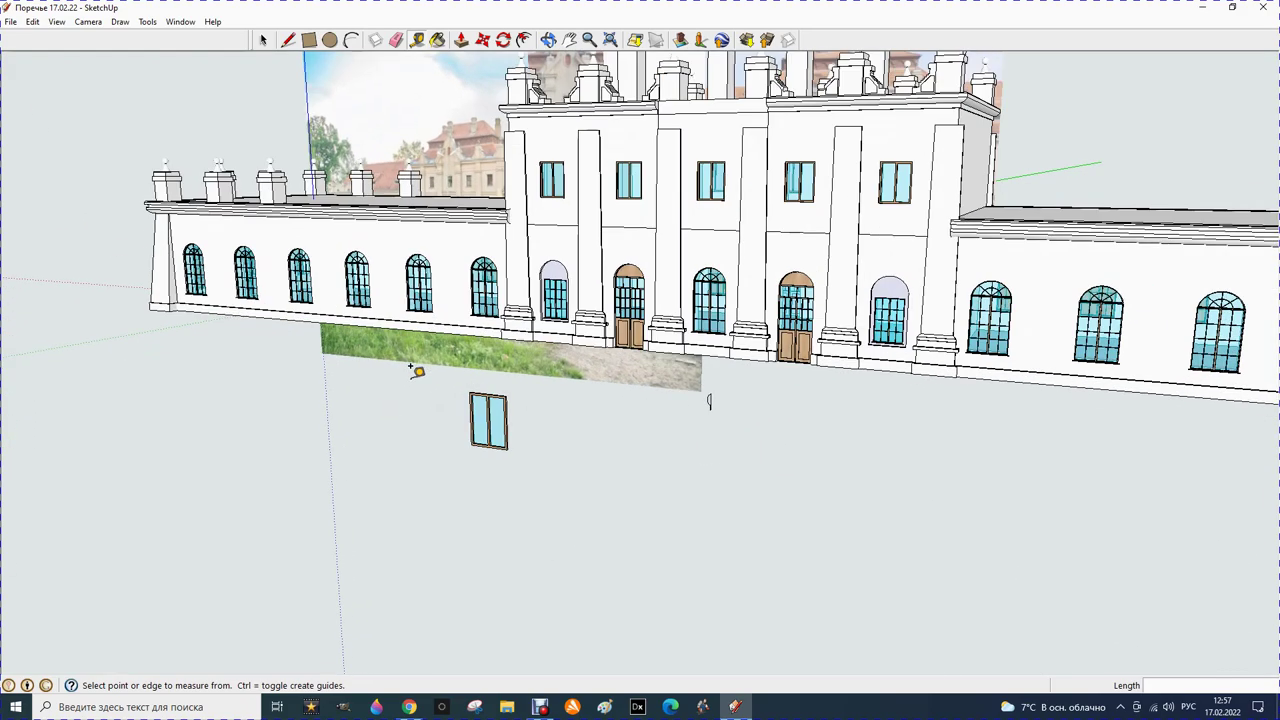
scroll(437, 386, up, 2)
scroll(497, 446, up, 2)
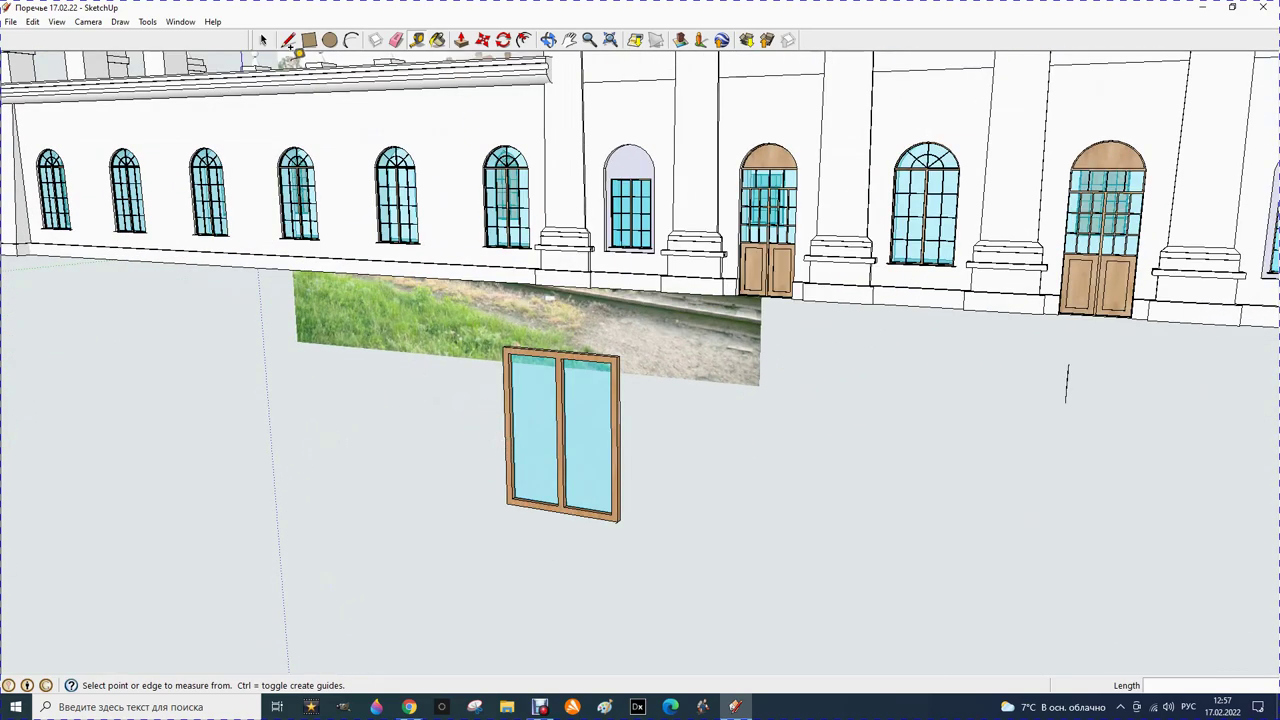
click(263, 40)
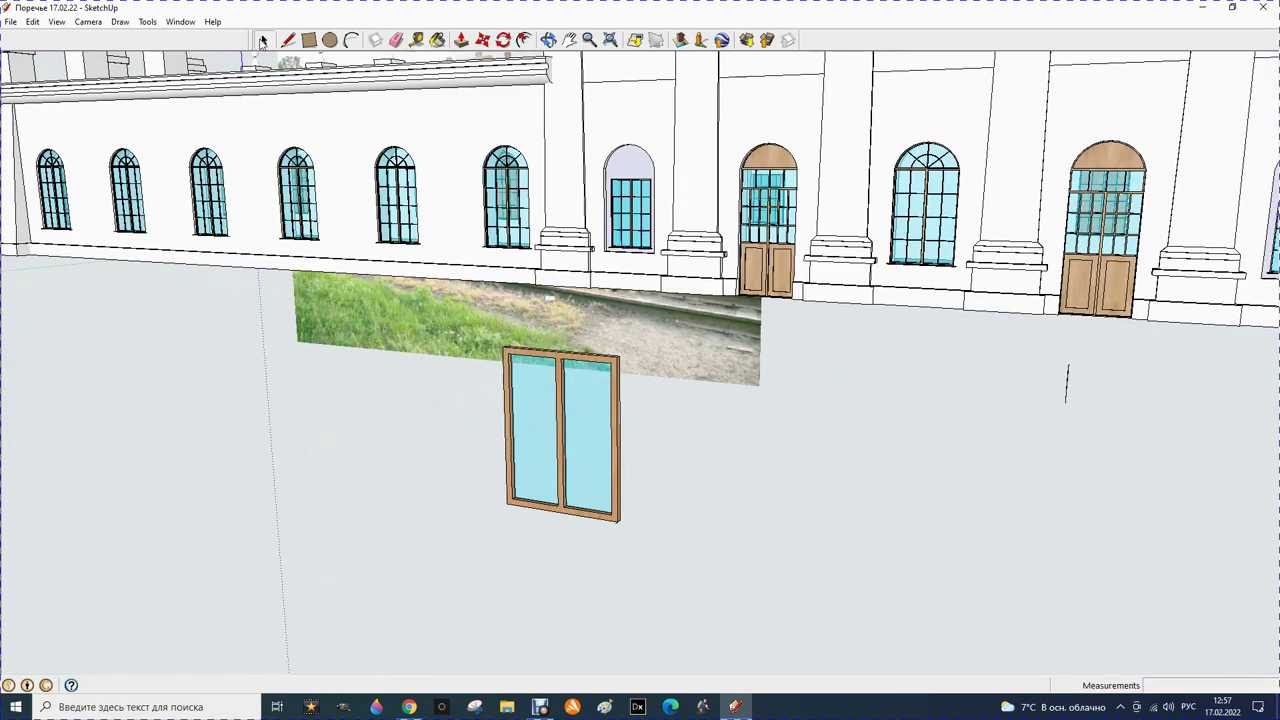
double_click(557, 511)
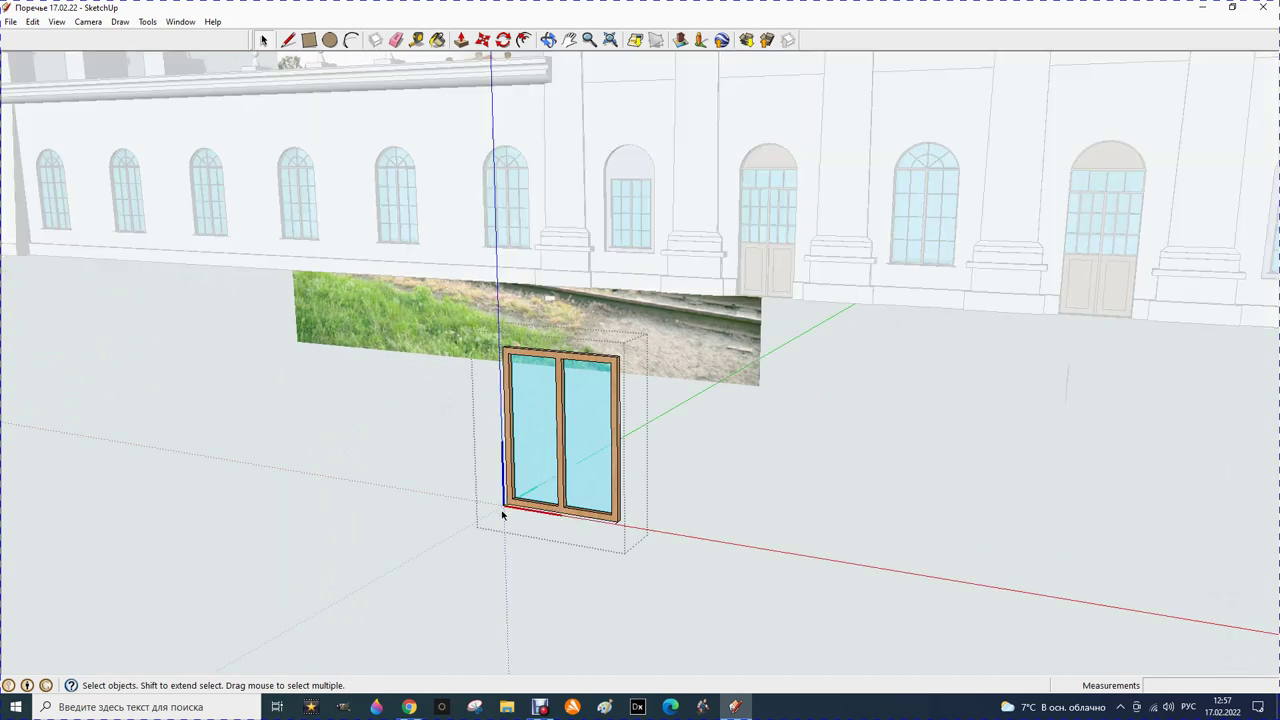
scroll(503, 515, up, 2)
scroll(503, 515, up, 2)
scroll(504, 512, up, 1)
scroll(504, 509, down, 1)
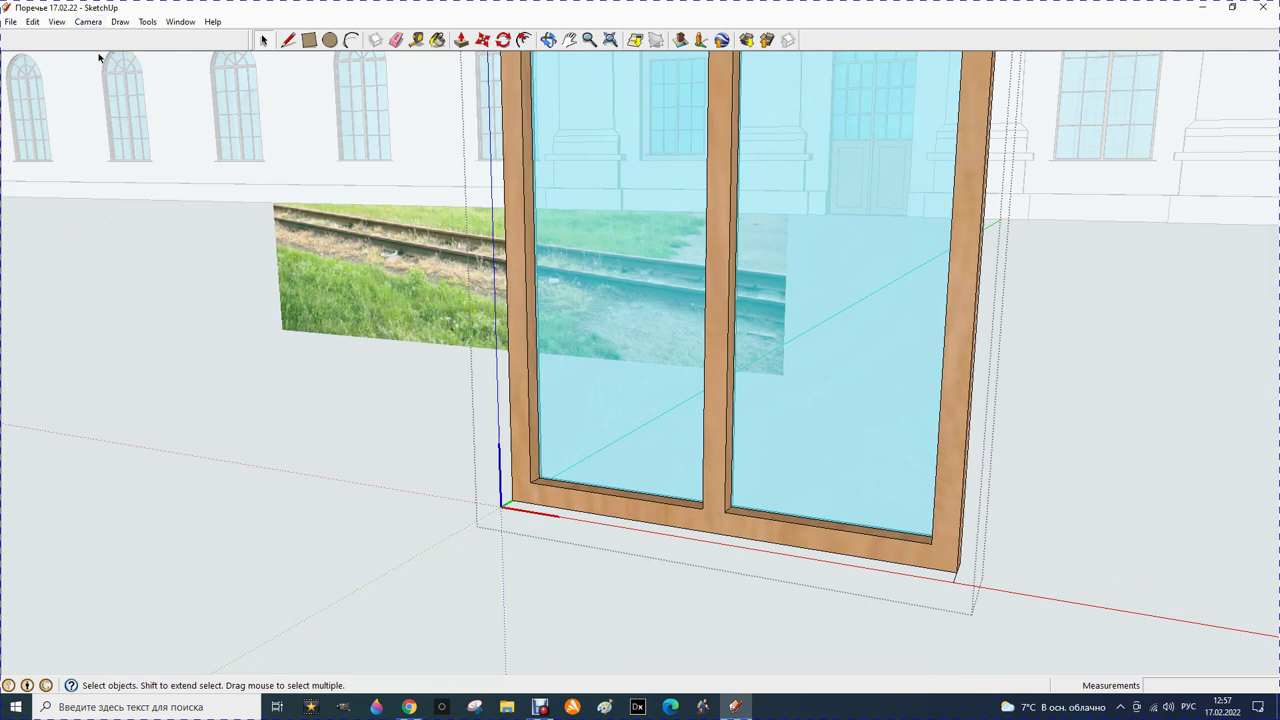
Draw a first line along the window's bottom on the red axis from the origin corner
click(288, 40)
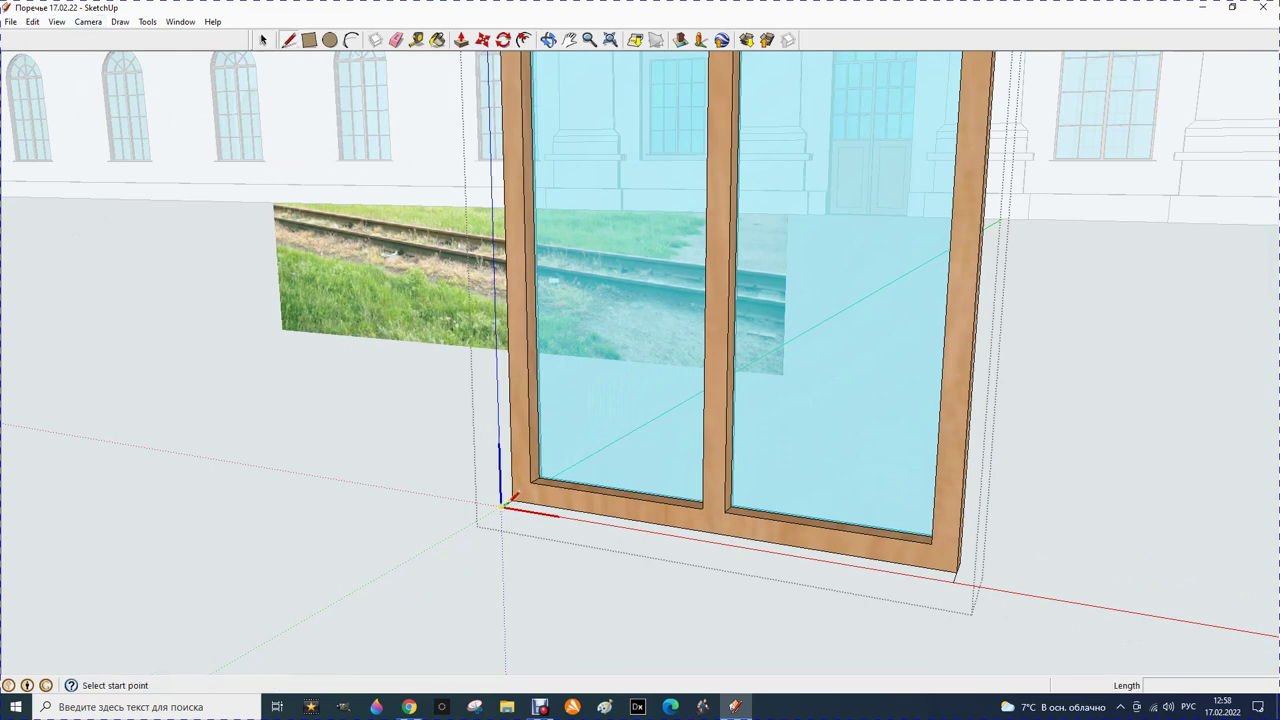
click(502, 506)
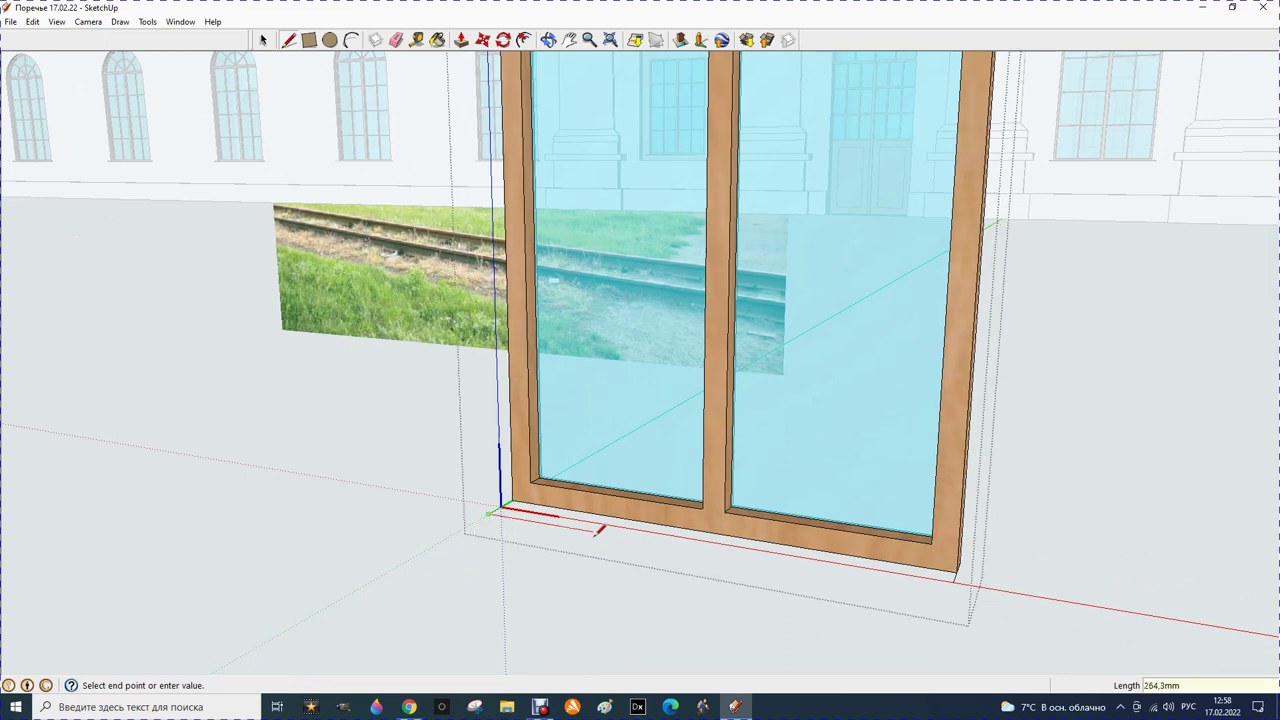
text(100)
key(Return)
click(957, 585)
key(Escape)
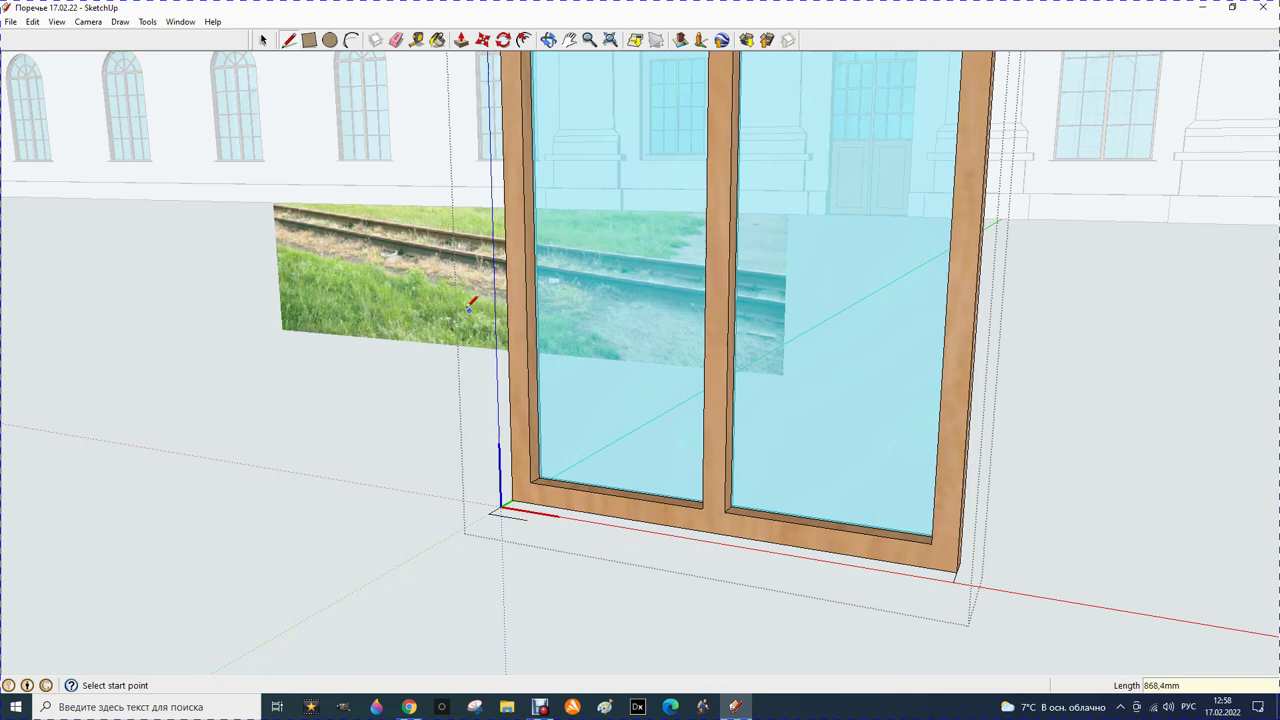
click(397, 40)
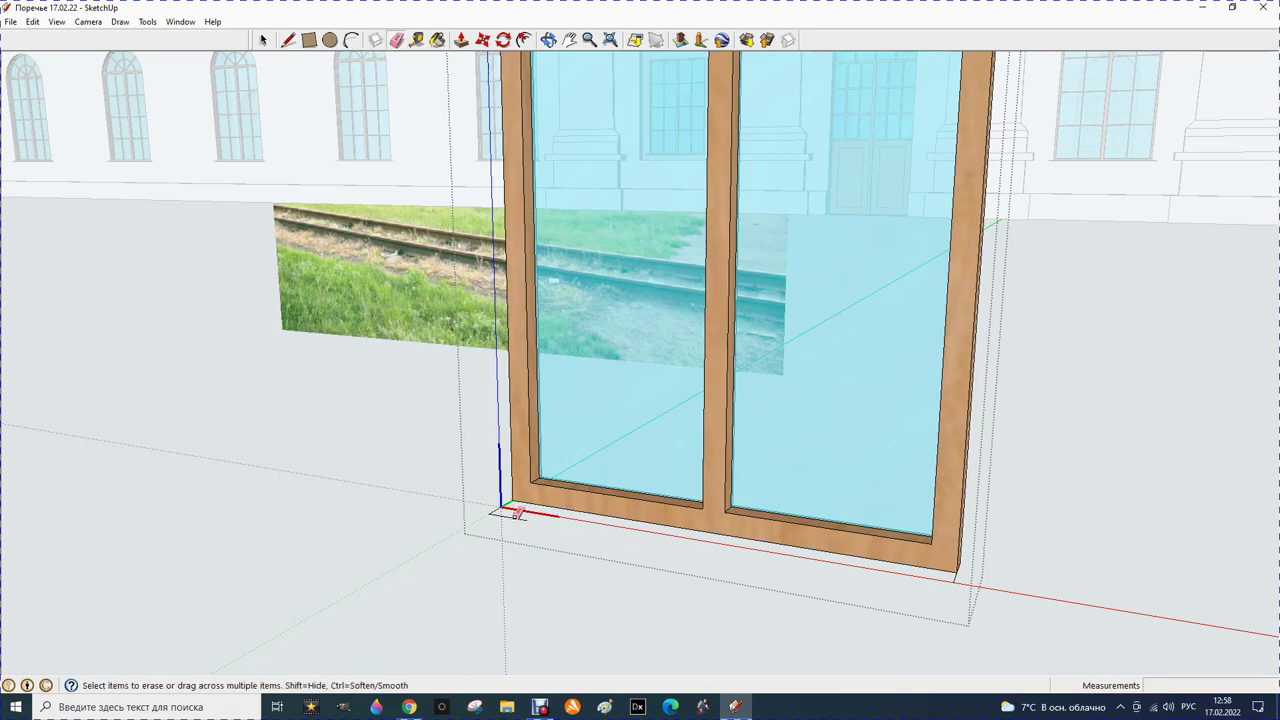
click(288, 40)
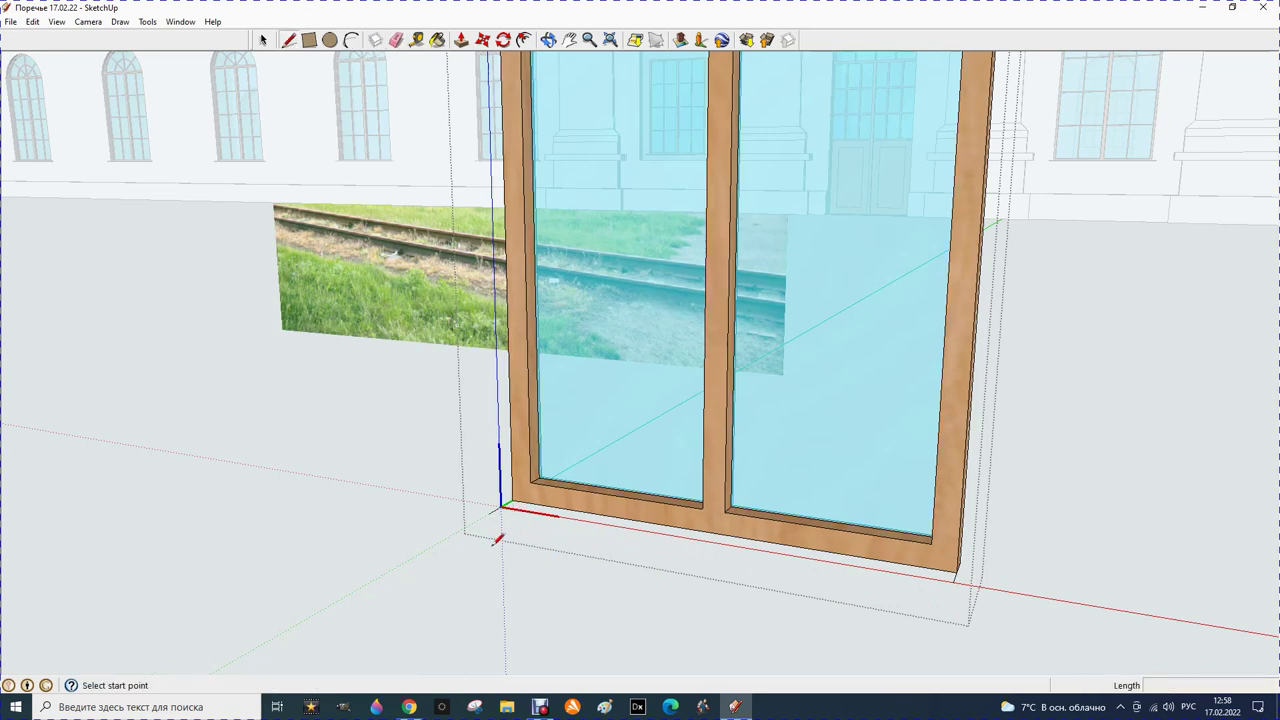
Draw a 1000 mm line along the frame base and close the outline into the sill face
click(500, 510)
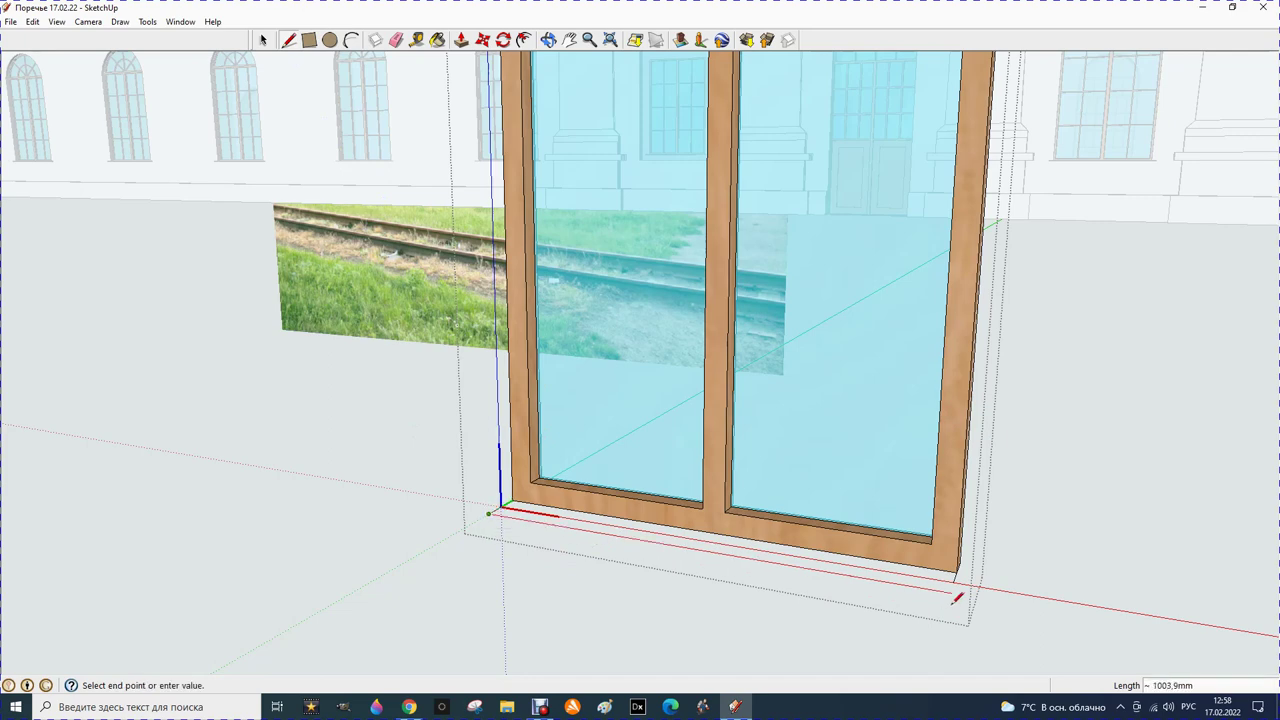
text(1000)
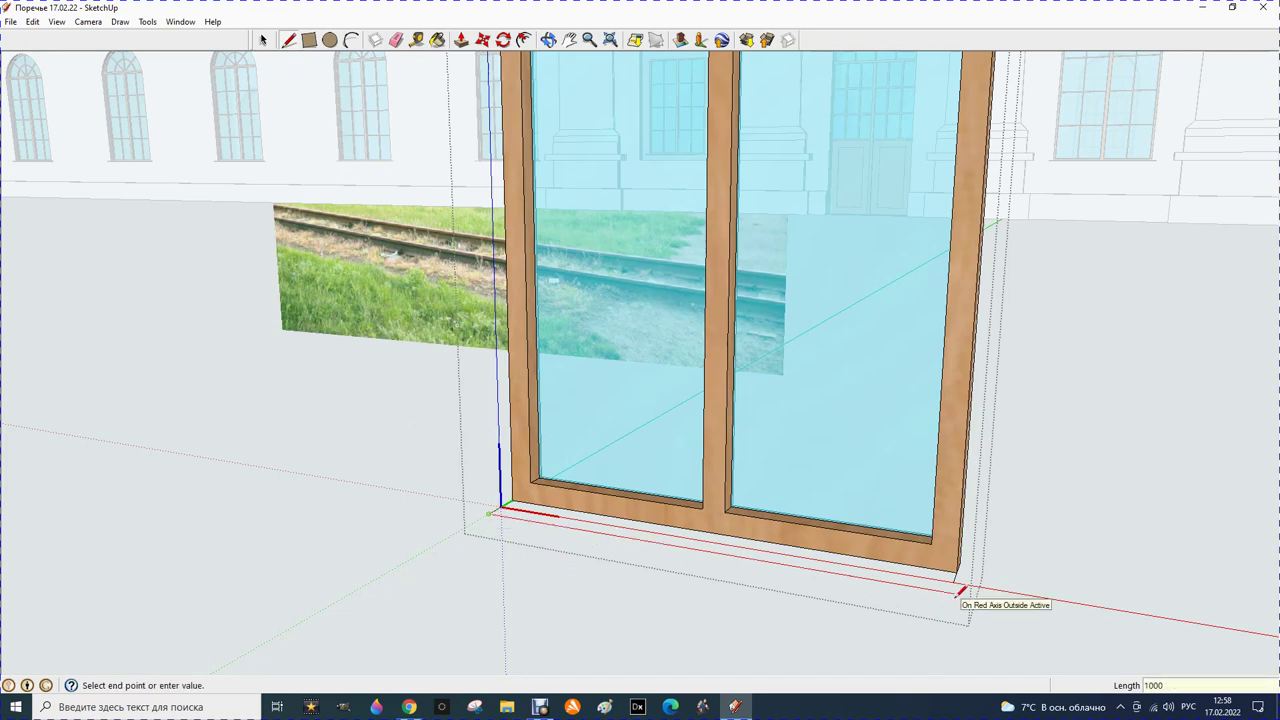
key(Return)
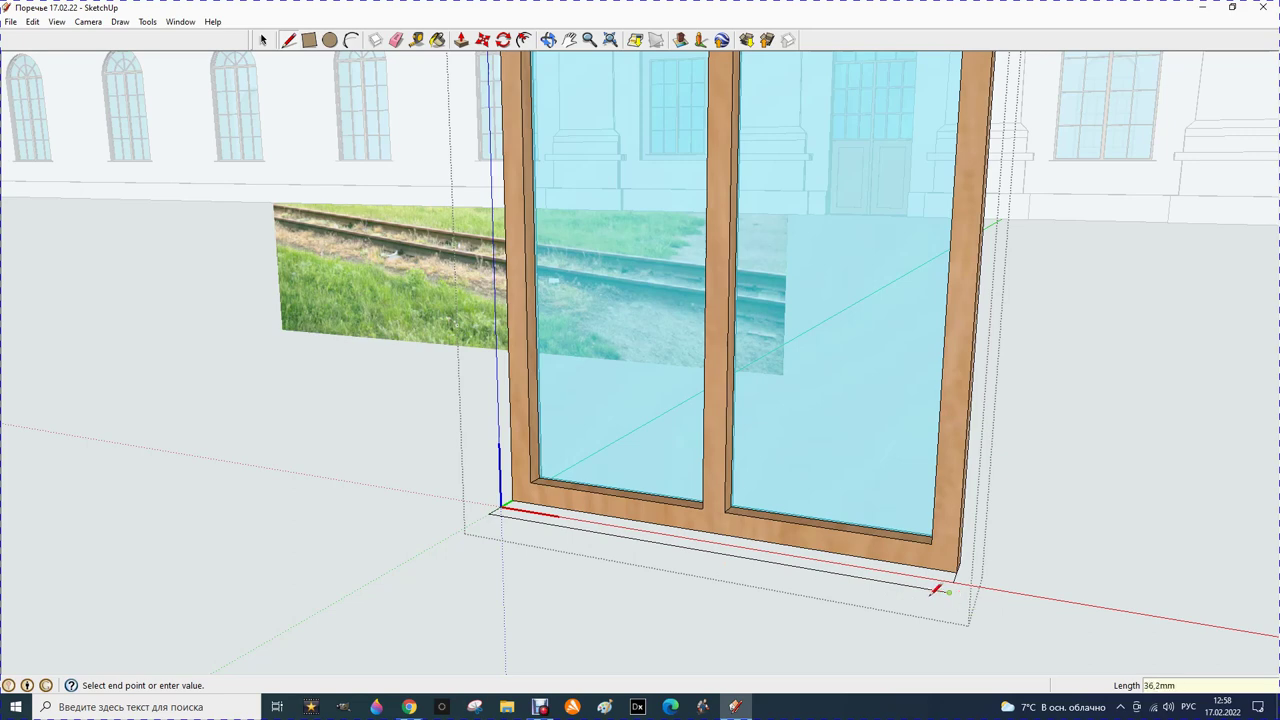
click(961, 575)
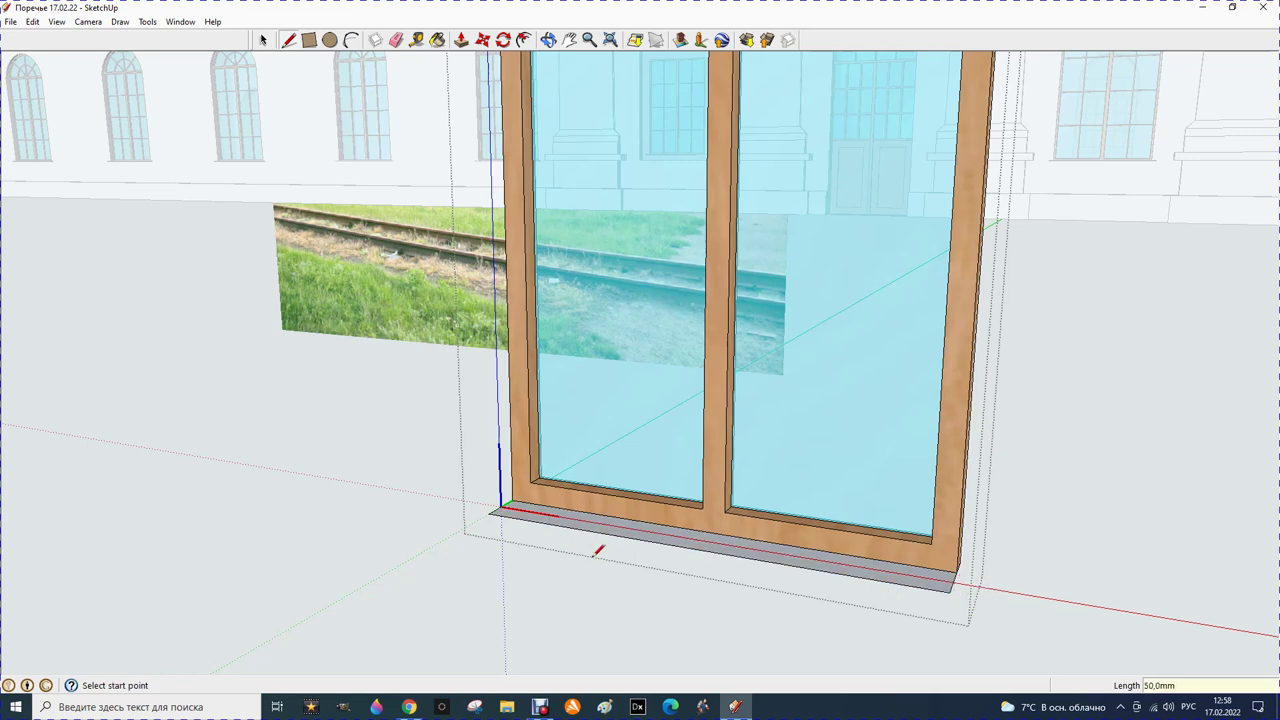
click(548, 40)
mouse_move(735, 428)
mouse_down()
mouse_move(674, 409)
mouse_move(391, 400)
mouse_up()
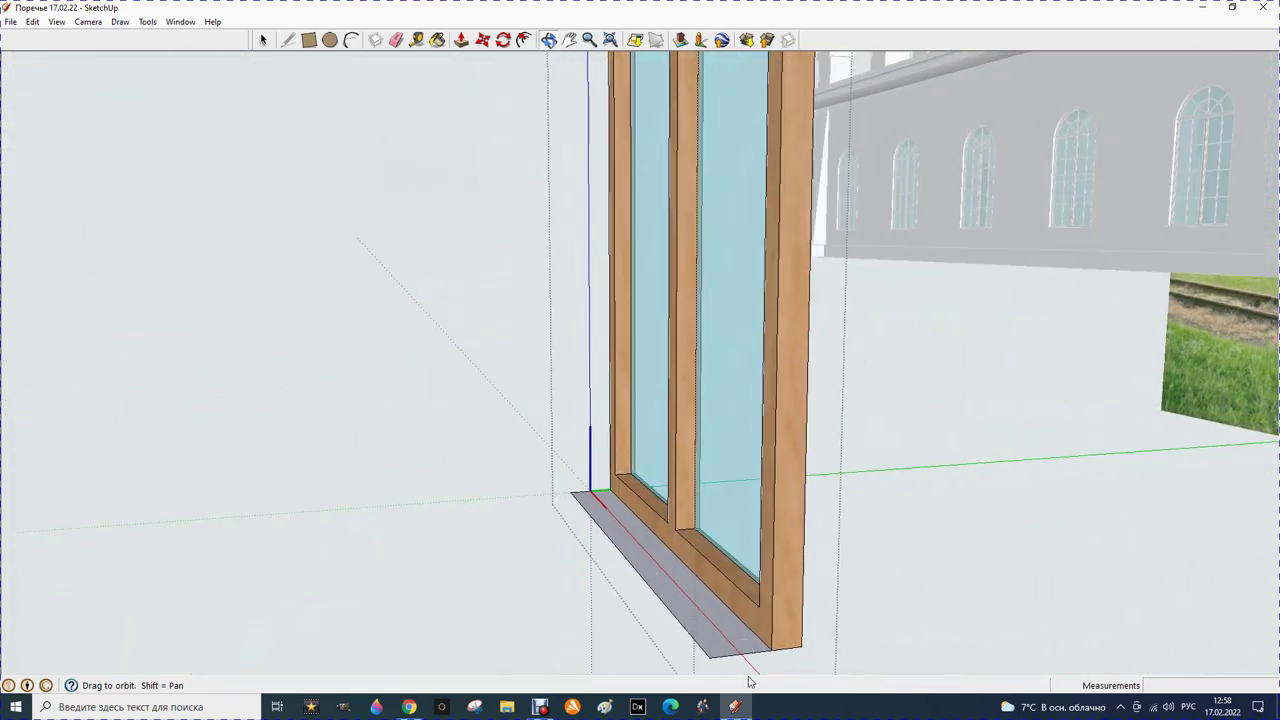
Draw a line from the sill's front corner to the frame corner
scroll(686, 526, up, 2)
scroll(743, 586, down, 1)
scroll(706, 609, up, 5)
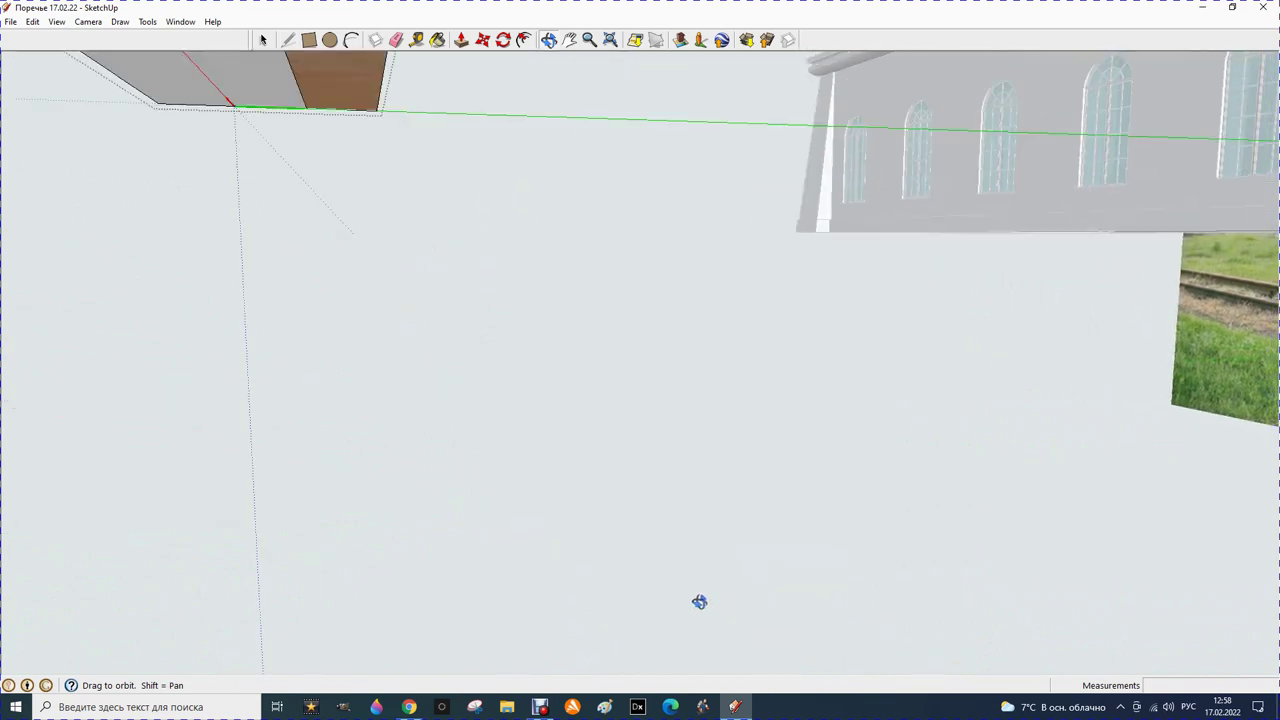
scroll(680, 560, down, 4)
scroll(605, 490, up, 1)
scroll(605, 489, up, 1)
scroll(607, 489, up, 1)
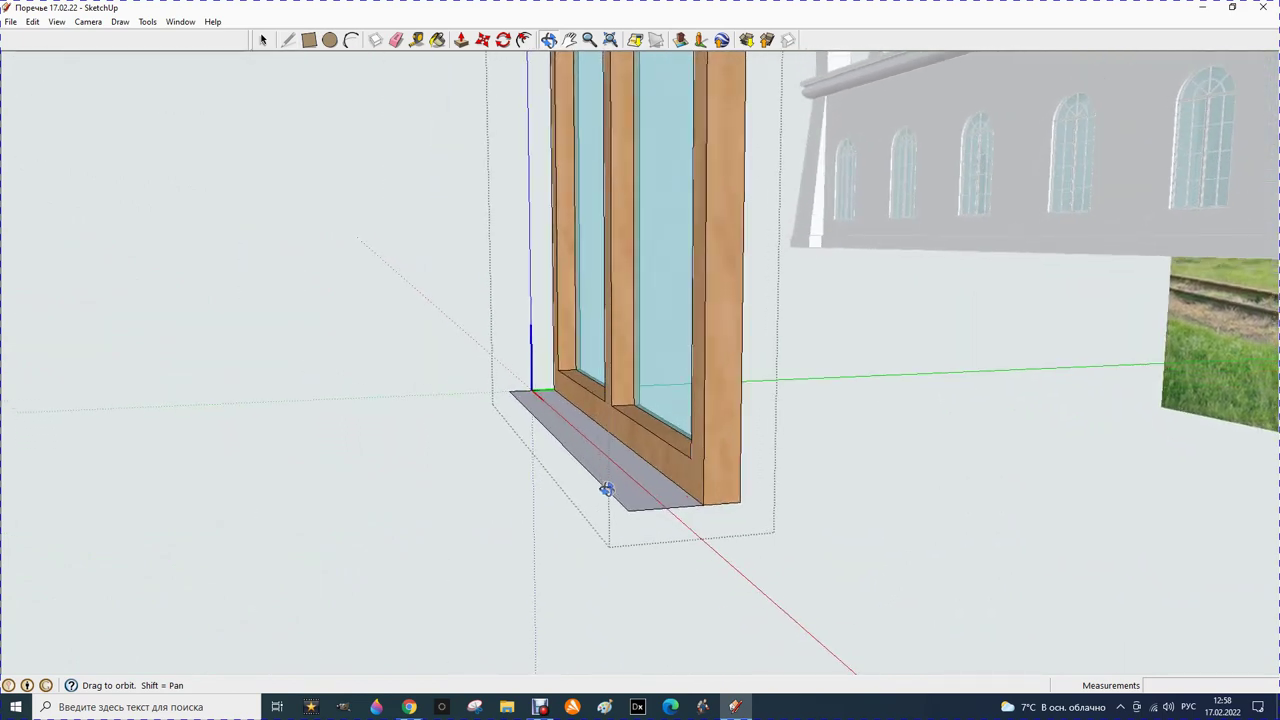
scroll(607, 489, up, 1)
click(288, 40)
click(288, 41)
scroll(631, 514, up, 2)
scroll(661, 497, up, 1)
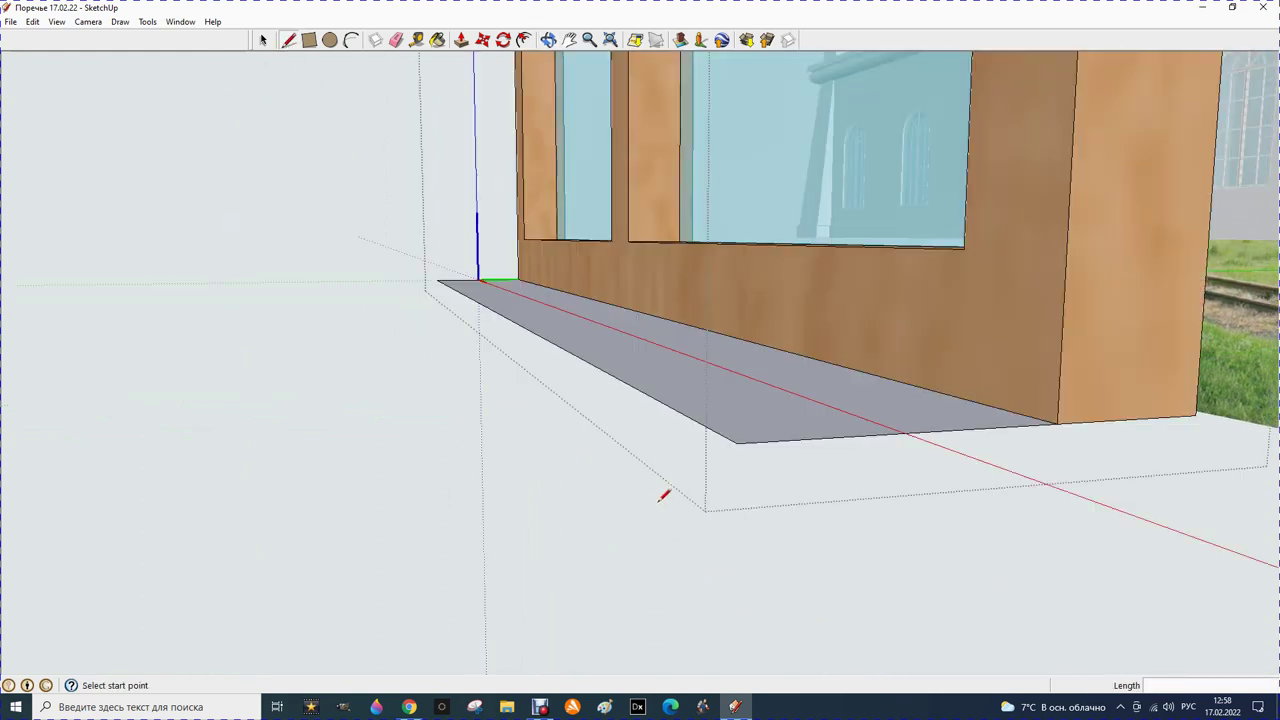
click(739, 439)
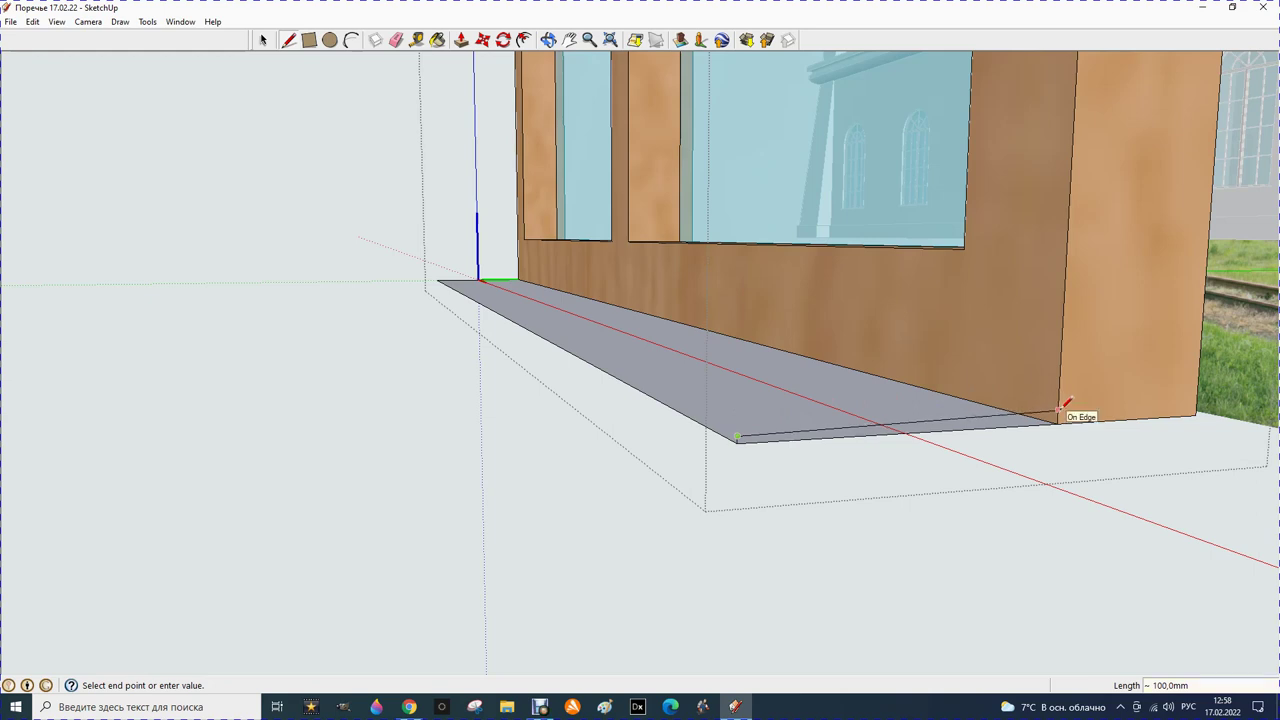
click(1059, 410)
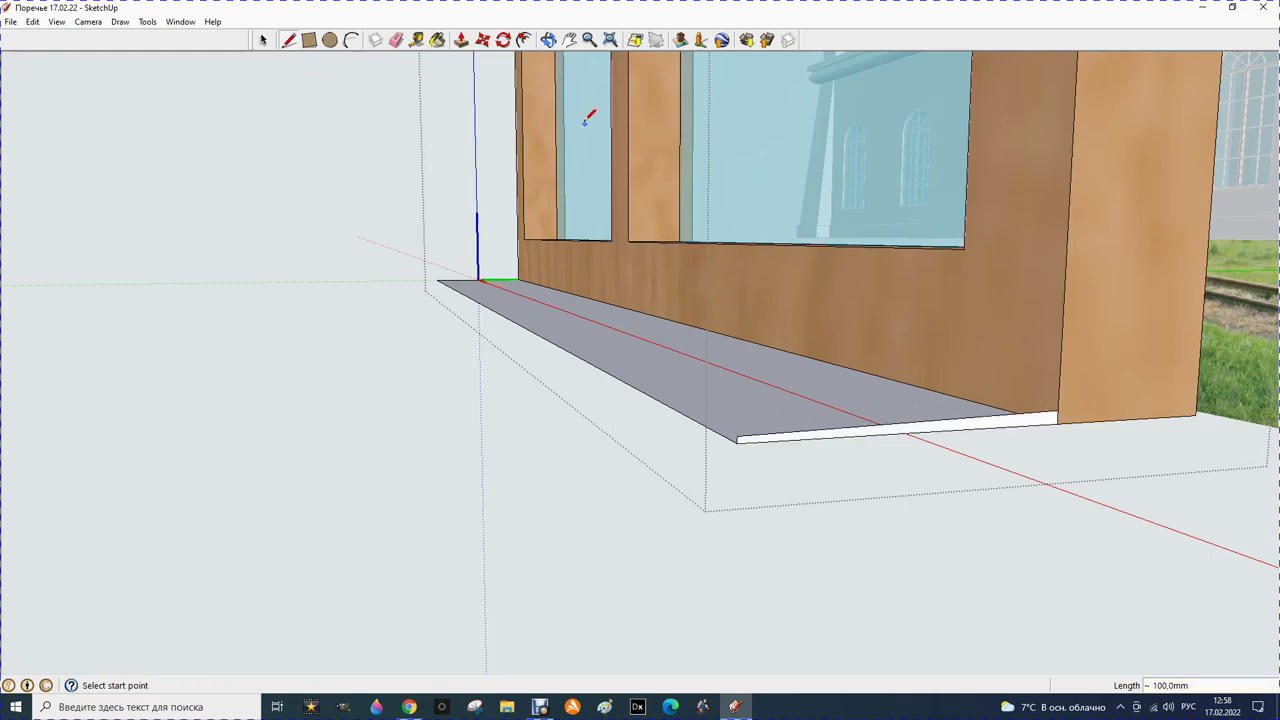
Push/Pull the sill's end face 1000 mm along the window base
click(548, 39)
mouse_move(411, 190)
mouse_down()
mouse_move(459, 214)
mouse_move(1087, 271)
mouse_up()
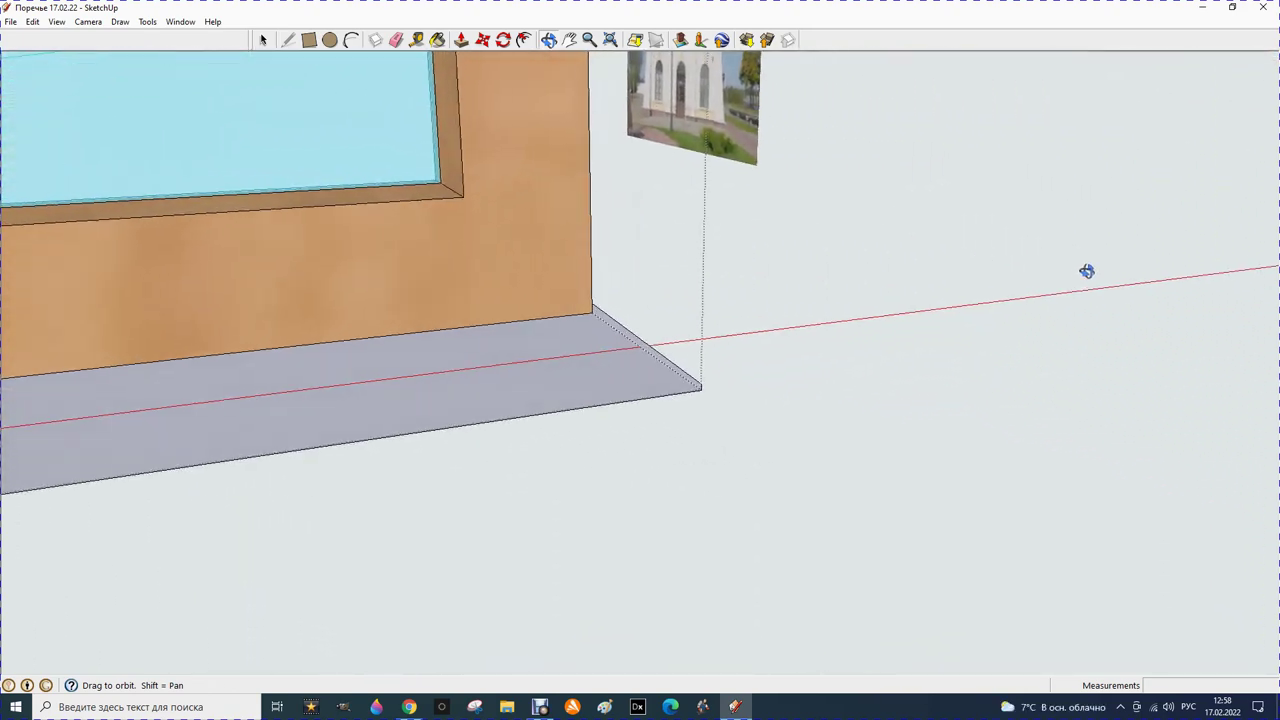
scroll(1087, 271, down, 3)
scroll(1049, 271, up, 2)
scroll(1046, 275, up, 2)
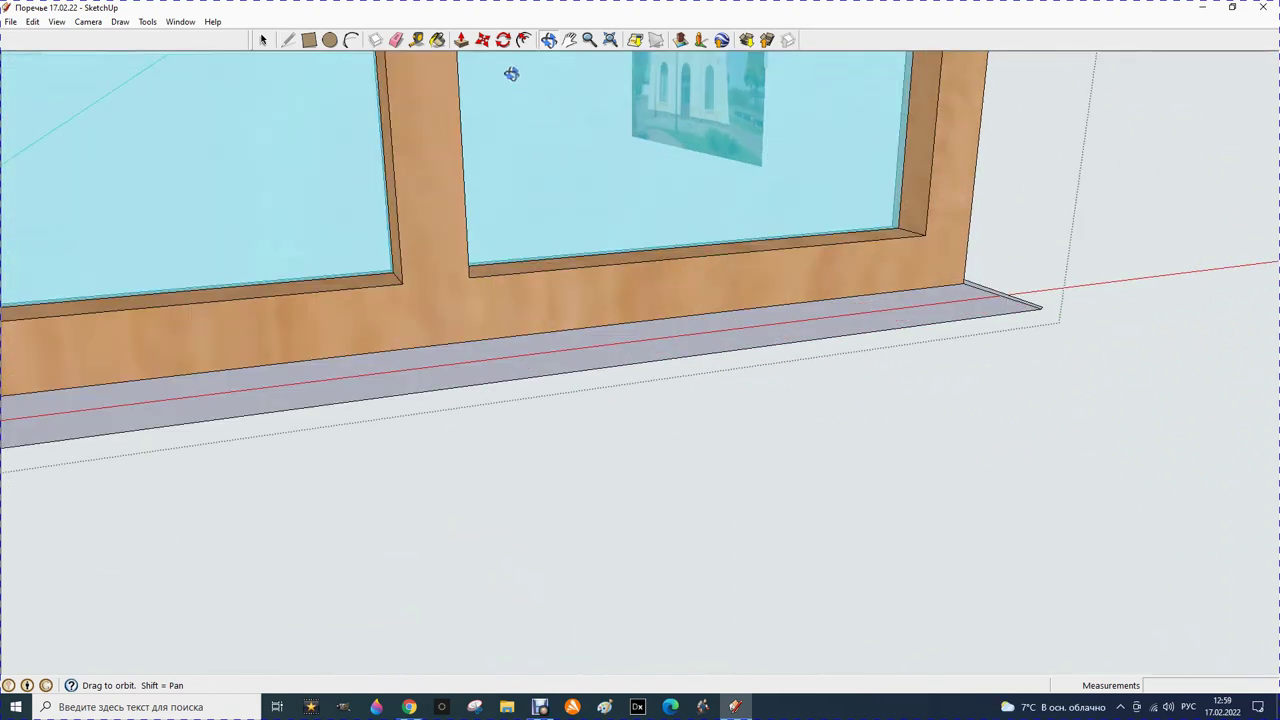
click(461, 40)
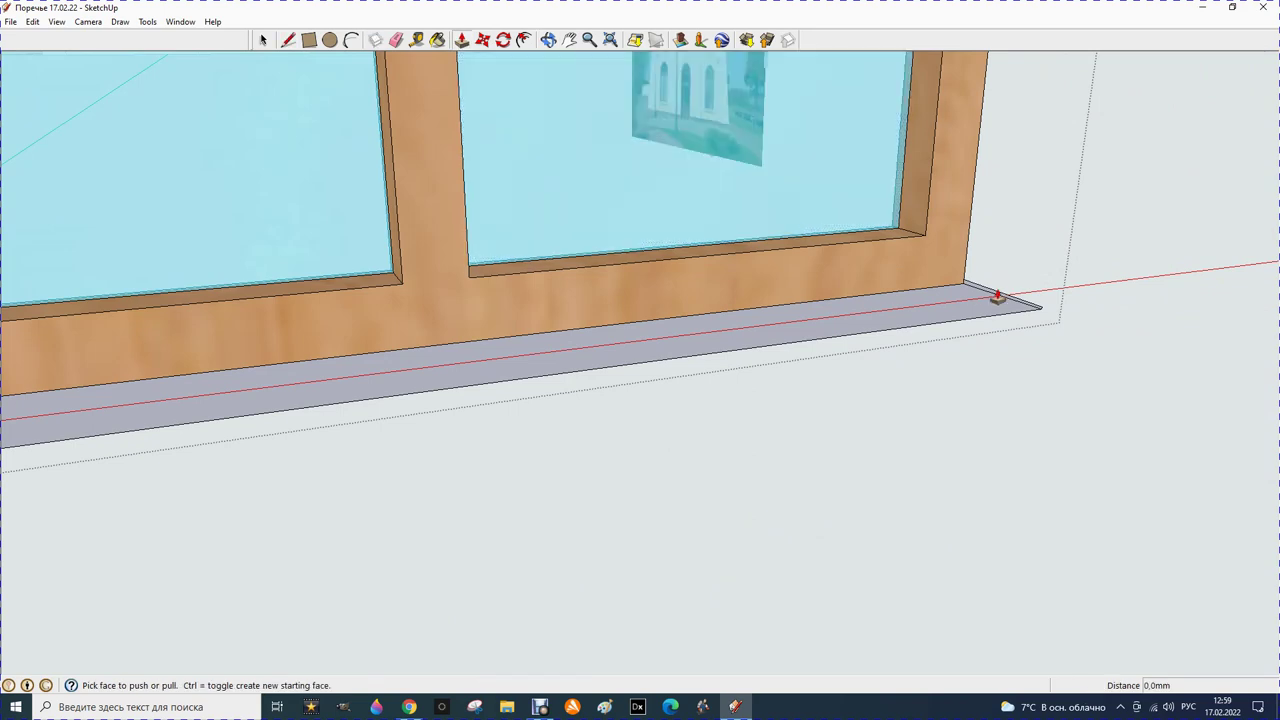
click(997, 297)
scroll(768, 349, down, 1)
scroll(784, 344, down, 2)
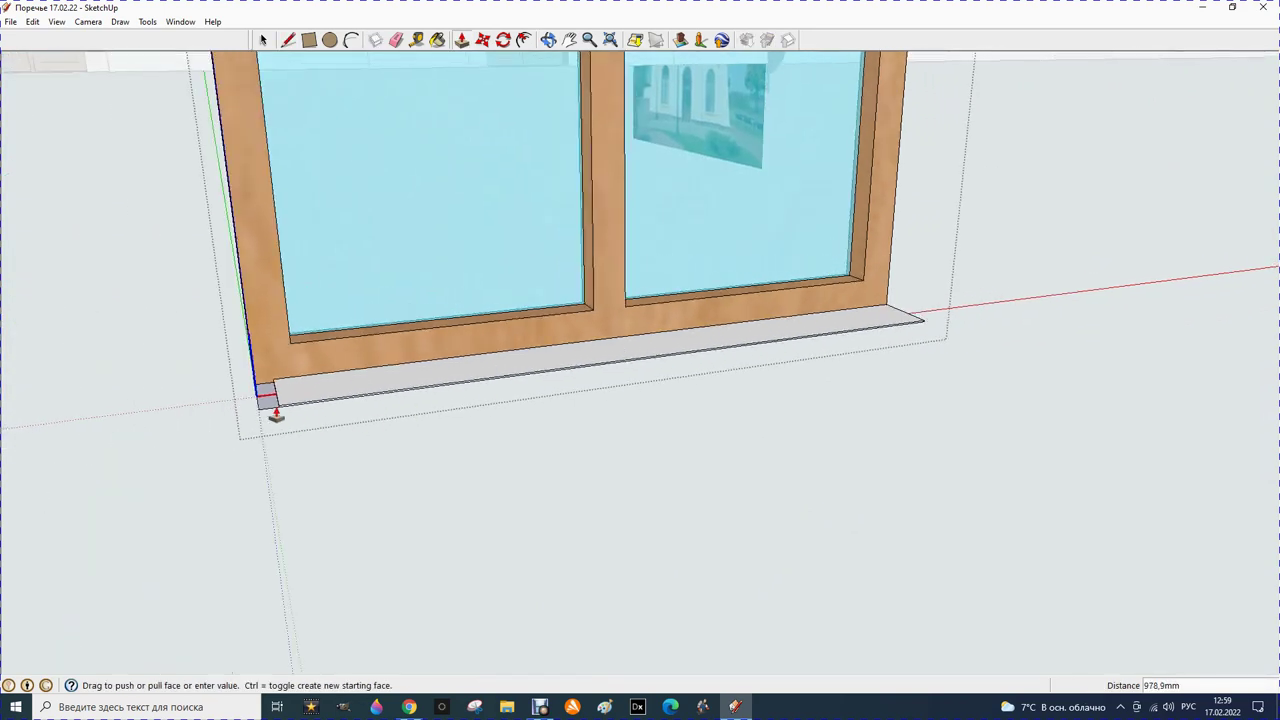
text(1000,0mm)
key(Return)
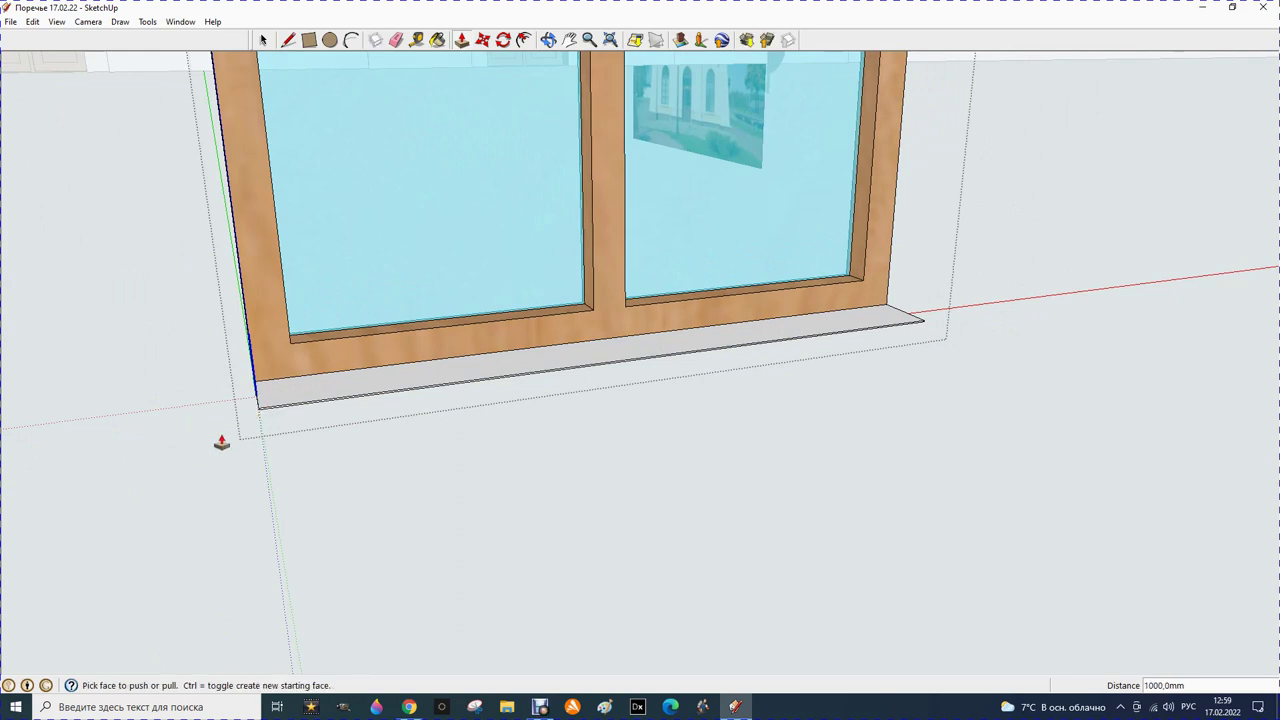
click(437, 40)
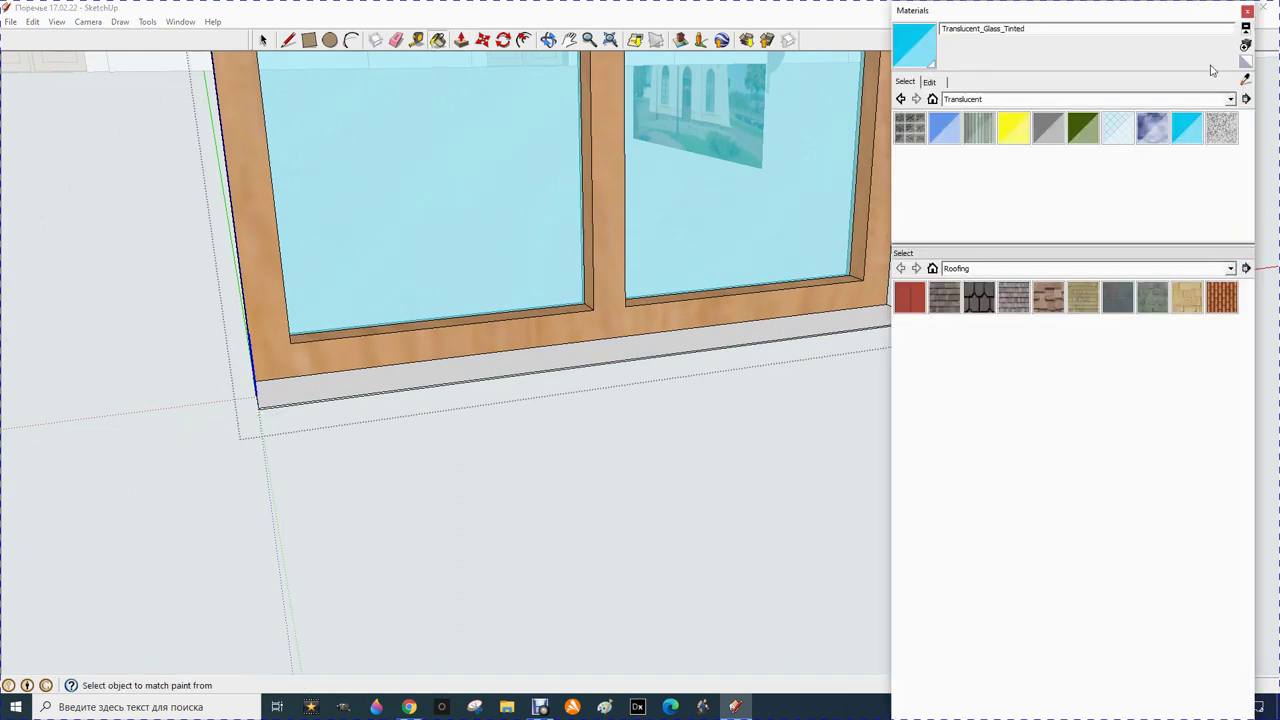
Paint the sill top with Metal_Rough from the Metal materials collection
click(1231, 99)
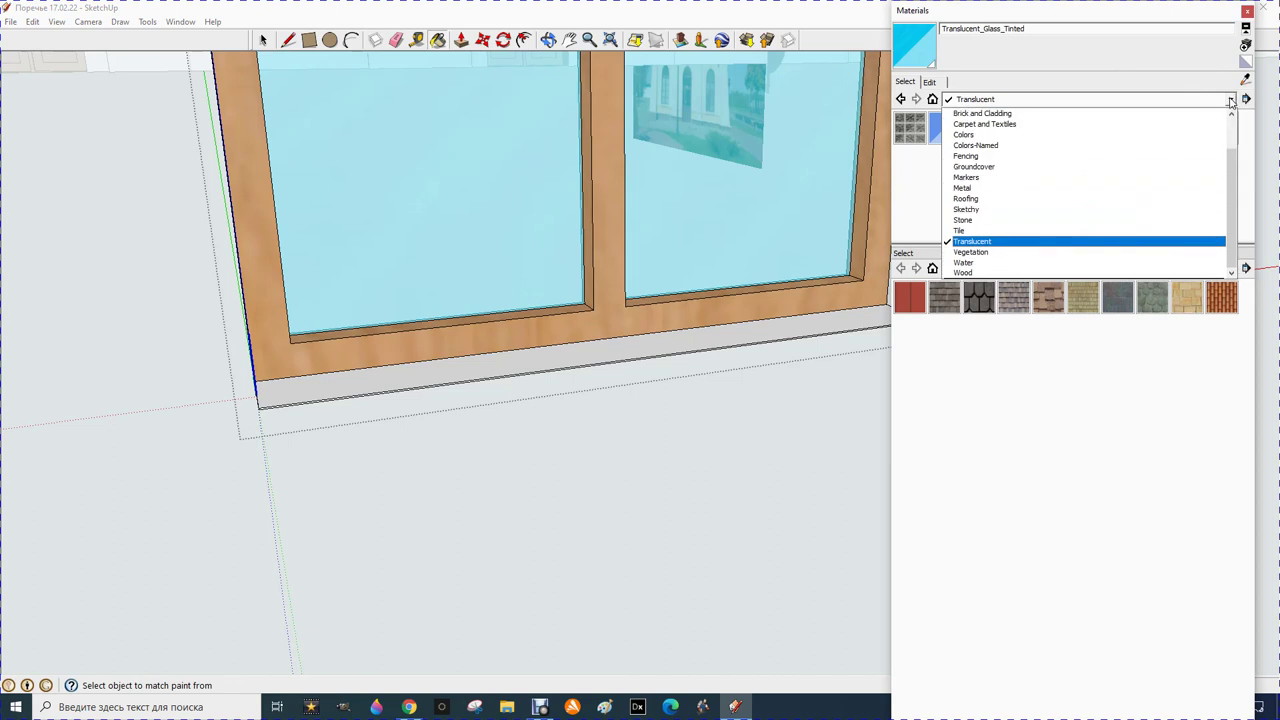
click(957, 189)
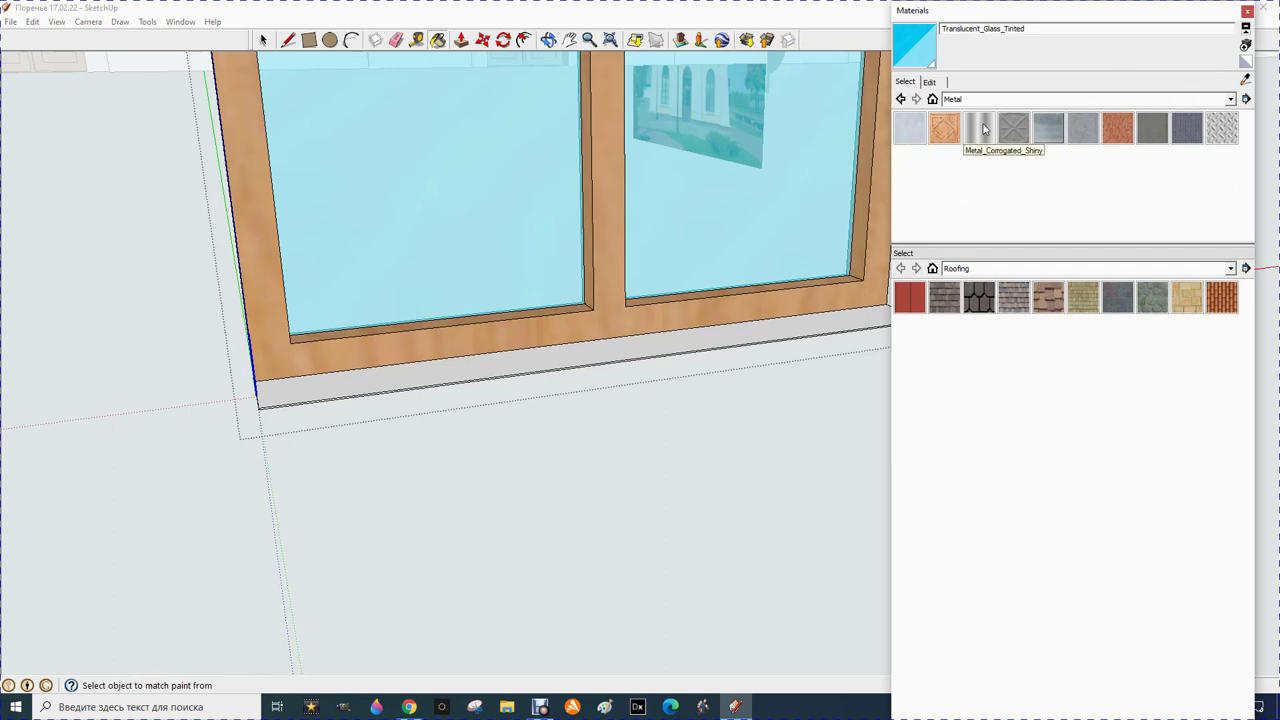
click(1084, 127)
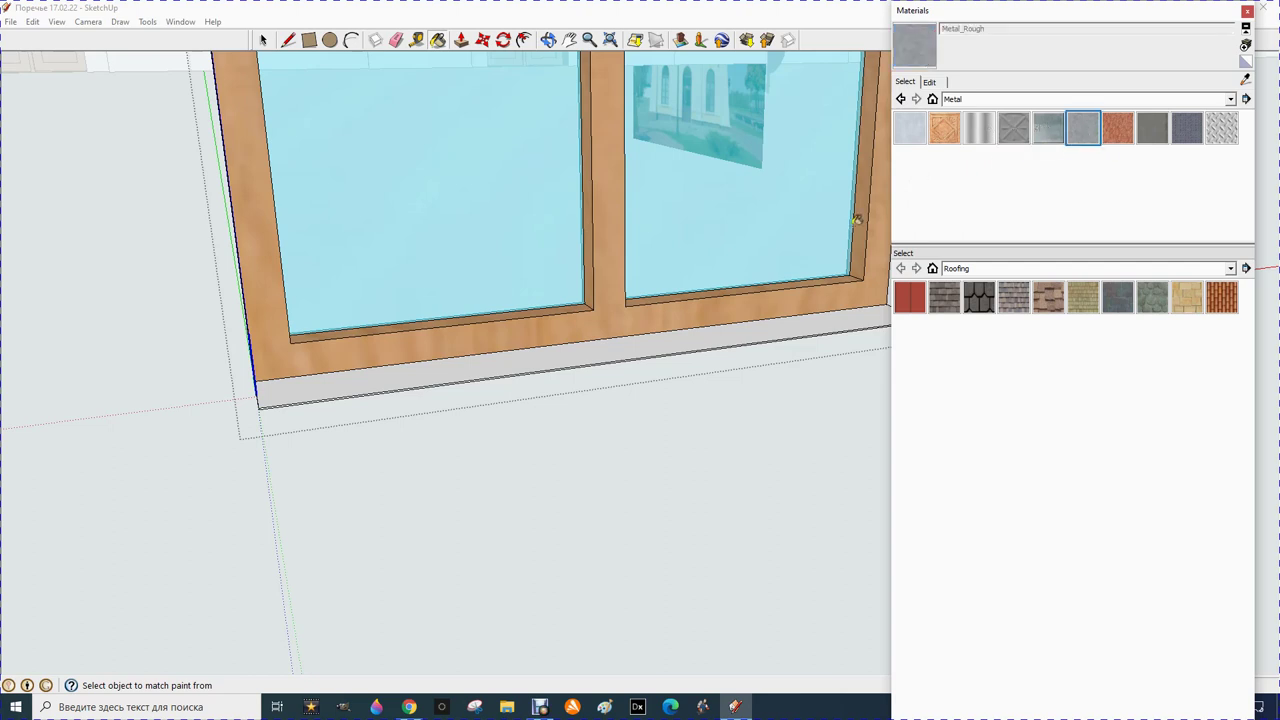
click(670, 342)
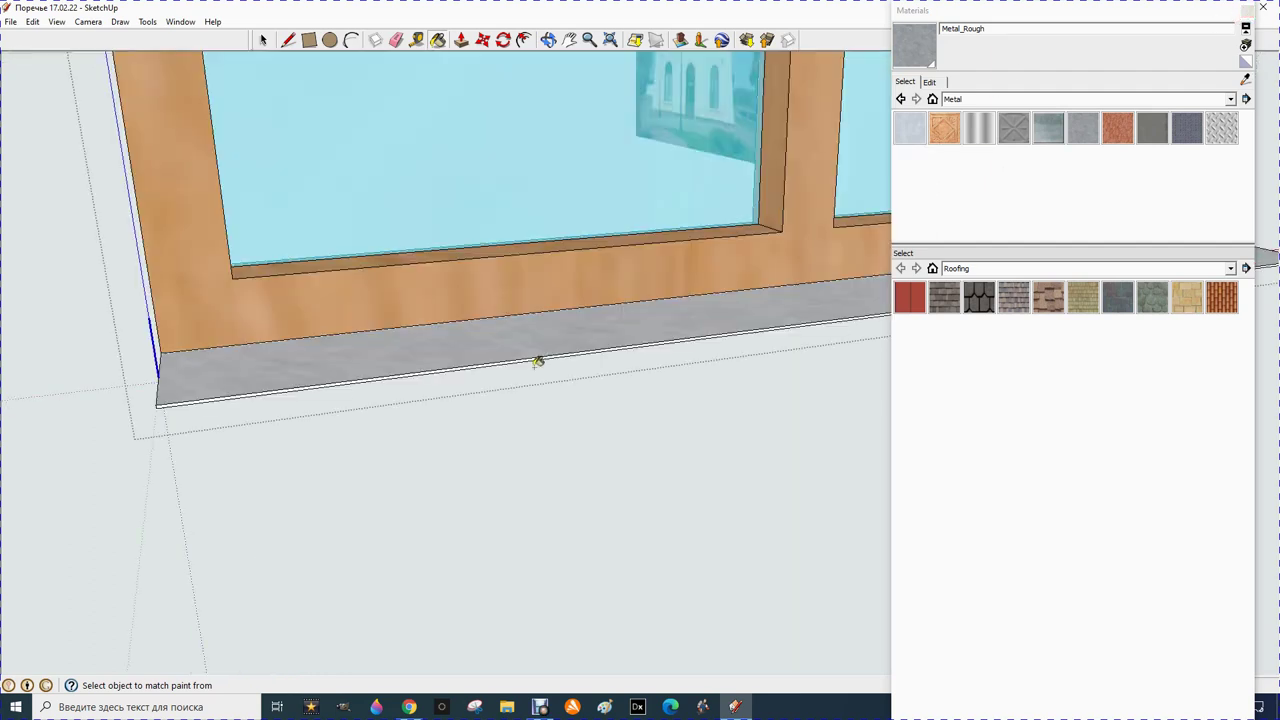
click(549, 40)
Paint the sill's front edge and side face with Metal_Rough
drag(231, 429, 240, 431)
drag(427, 477, 803, 514)
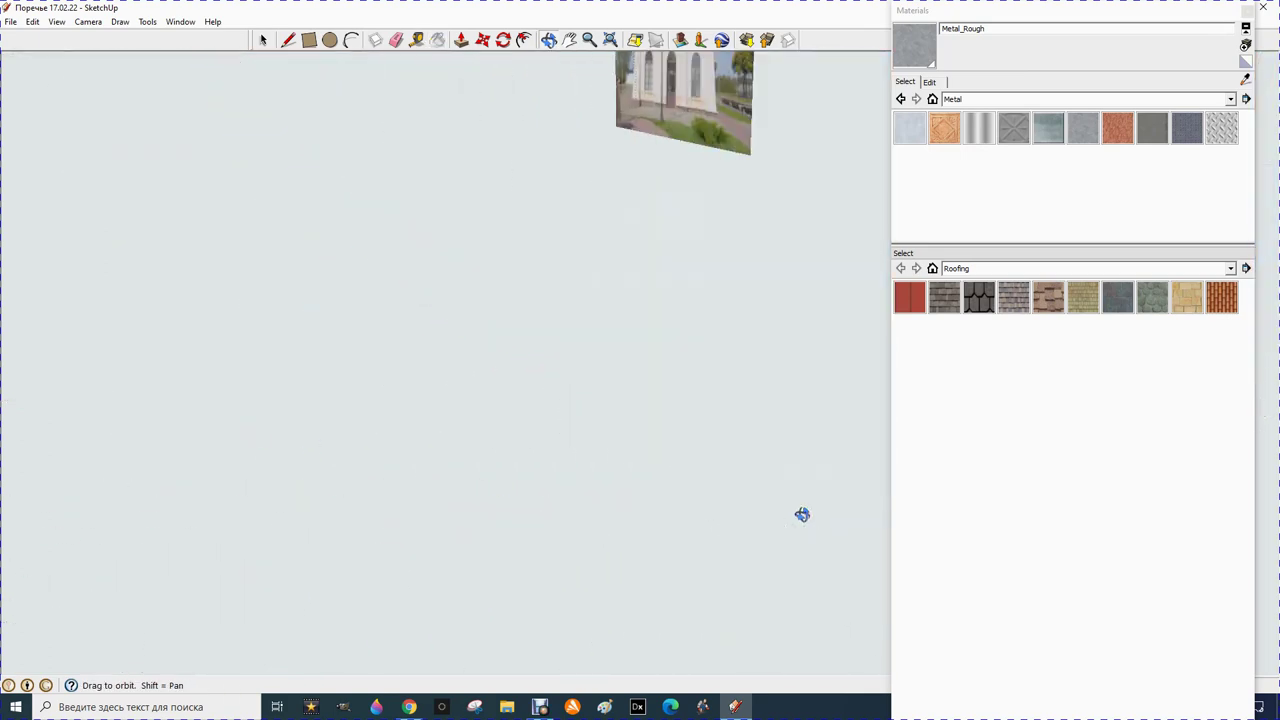
drag(399, 366, 330, 388)
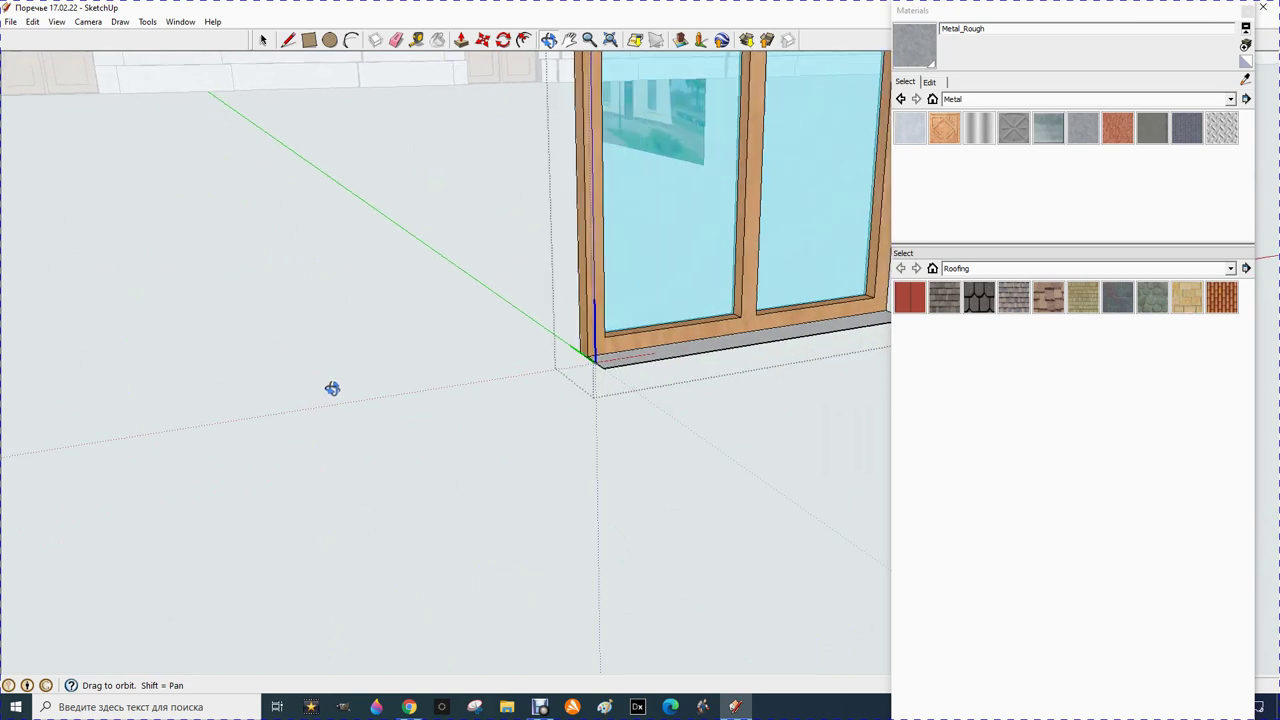
scroll(587, 374, up, 1)
scroll(585, 374, up, 1)
scroll(583, 376, up, 1)
scroll(570, 384, up, 1)
scroll(567, 385, up, 1)
scroll(567, 385, up, 1)
scroll(567, 385, up, 1)
scroll(567, 385, up, 2)
scroll(564, 388, up, 2)
scroll(564, 388, up, 1)
scroll(564, 388, up, 2)
scroll(564, 388, up, 1)
scroll(564, 389, up, 2)
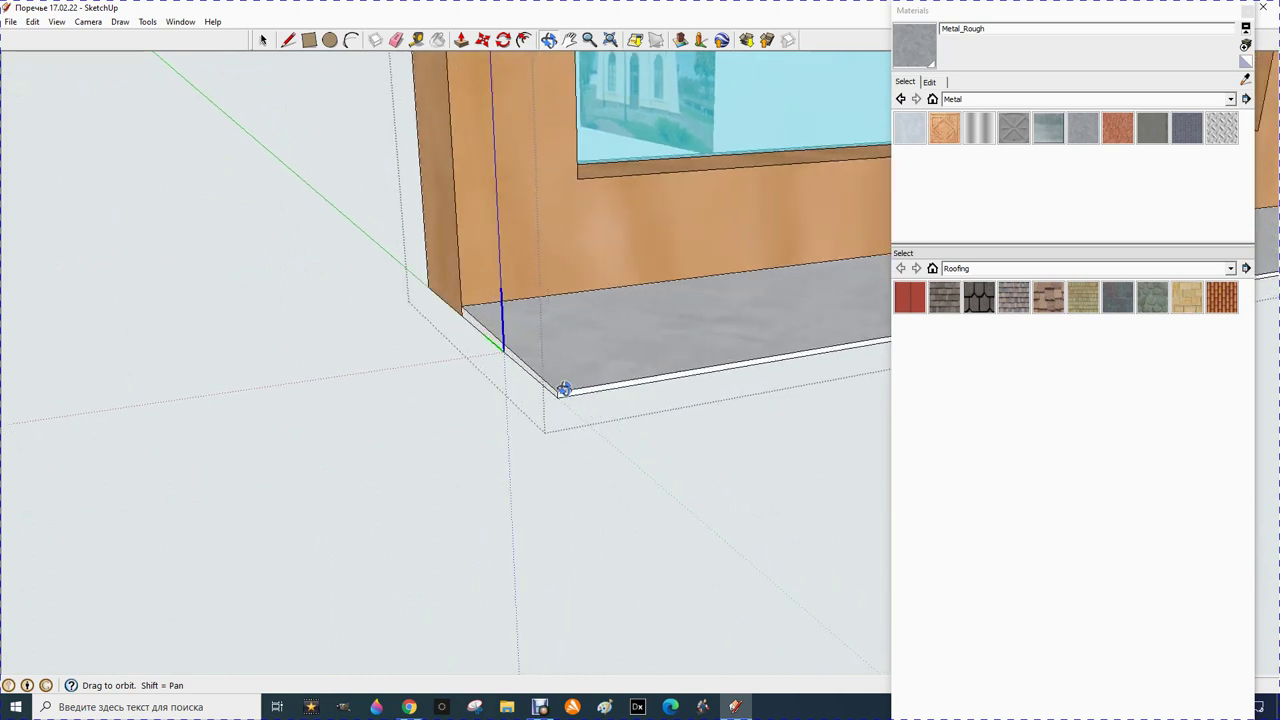
scroll(564, 389, up, 2)
scroll(564, 389, up, 1)
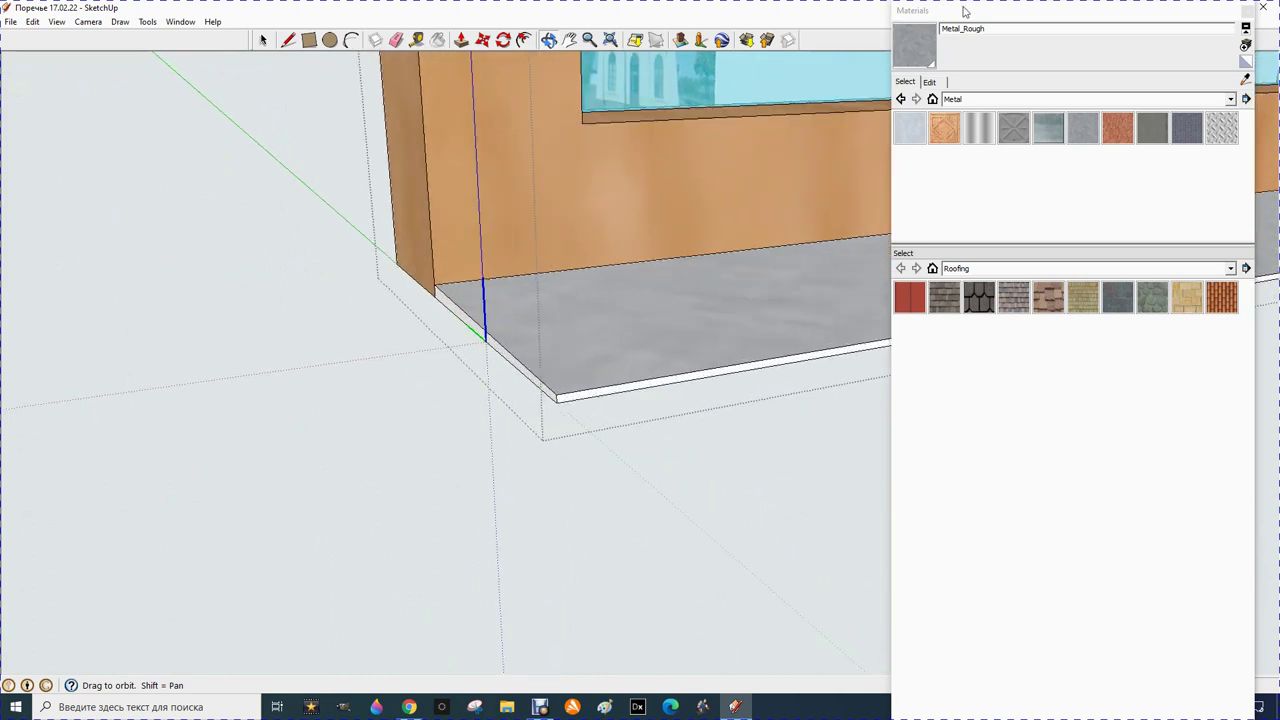
click(913, 66)
click(585, 389)
click(552, 387)
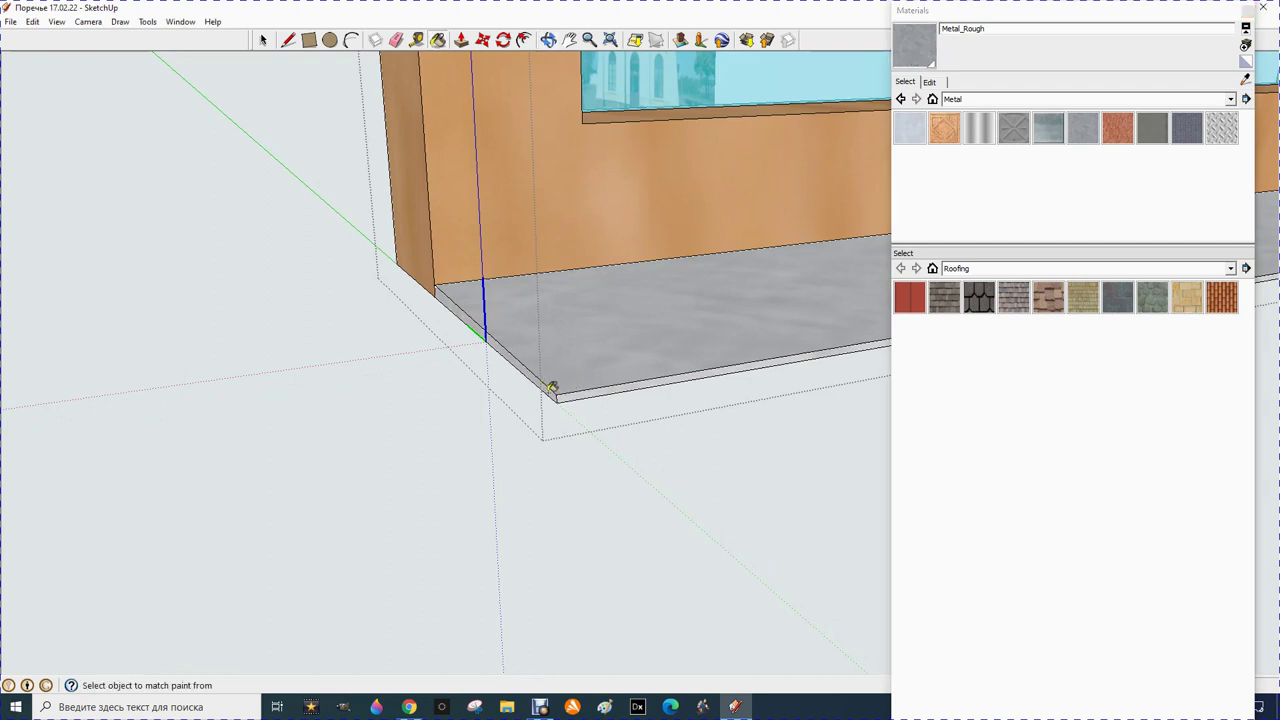
Orbit around the end of the sill, then close the Materials panel
click(548, 39)
mouse_move(594, 245)
mouse_down()
mouse_move(340, 263)
mouse_move(271, 289)
mouse_move(337, 313)
mouse_up()
scroll(155, 340, up, 2)
scroll(155, 340, up, 2)
scroll(211, 337, up, 2)
scroll(297, 363, up, 1)
scroll(297, 363, up, 1)
scroll(443, 394, up, 3)
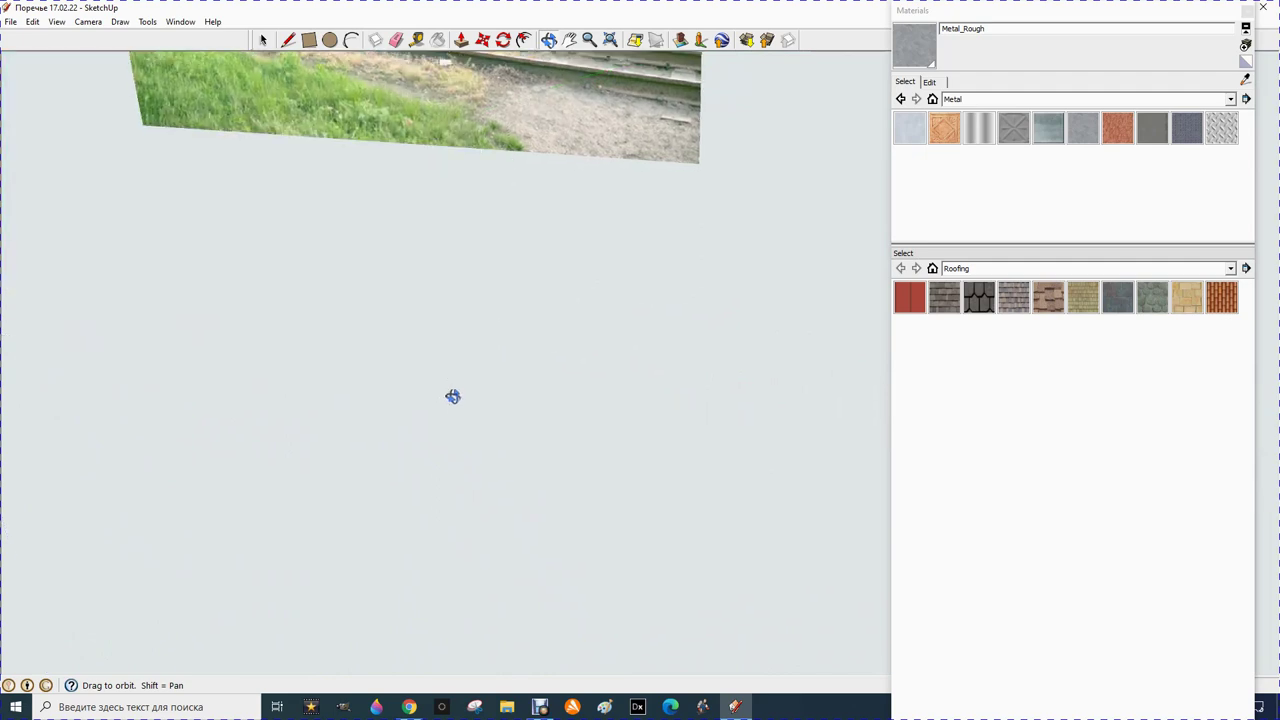
scroll(453, 397, down, 3)
mouse_move(453, 397)
mouse_down()
mouse_move(463, 369)
mouse_move(391, 363)
mouse_move(517, 326)
mouse_up()
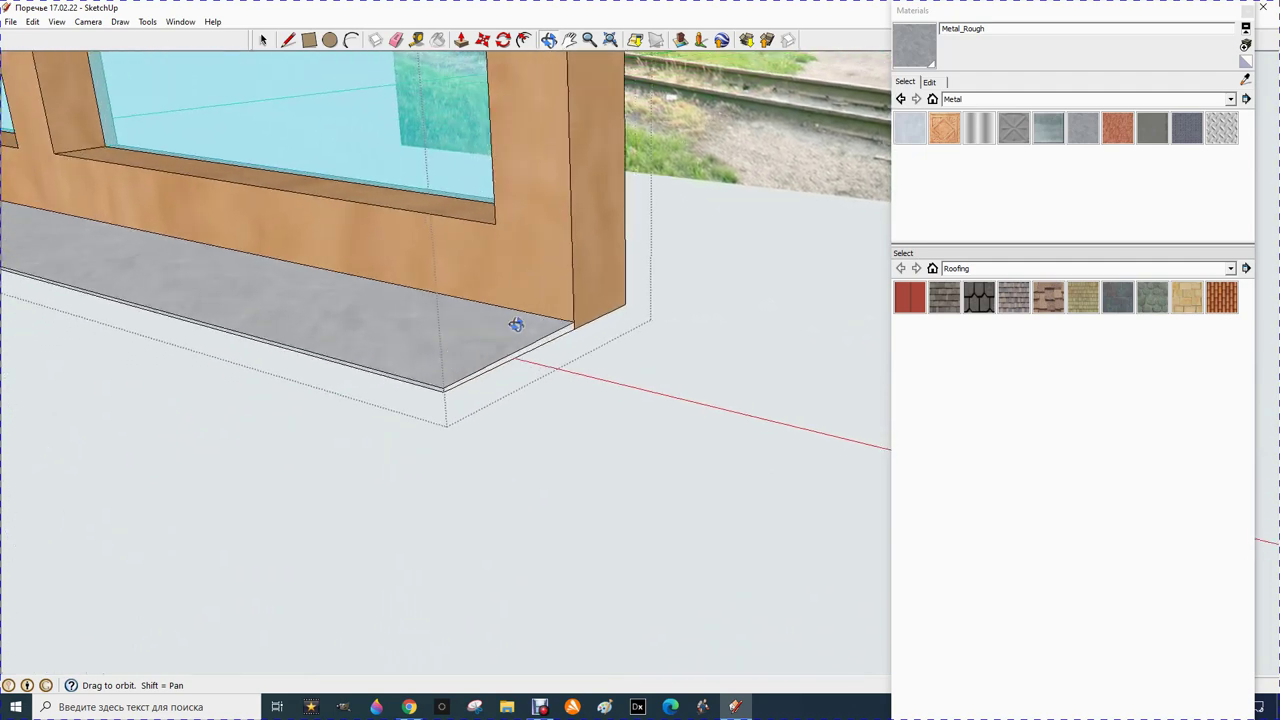
click(912, 46)
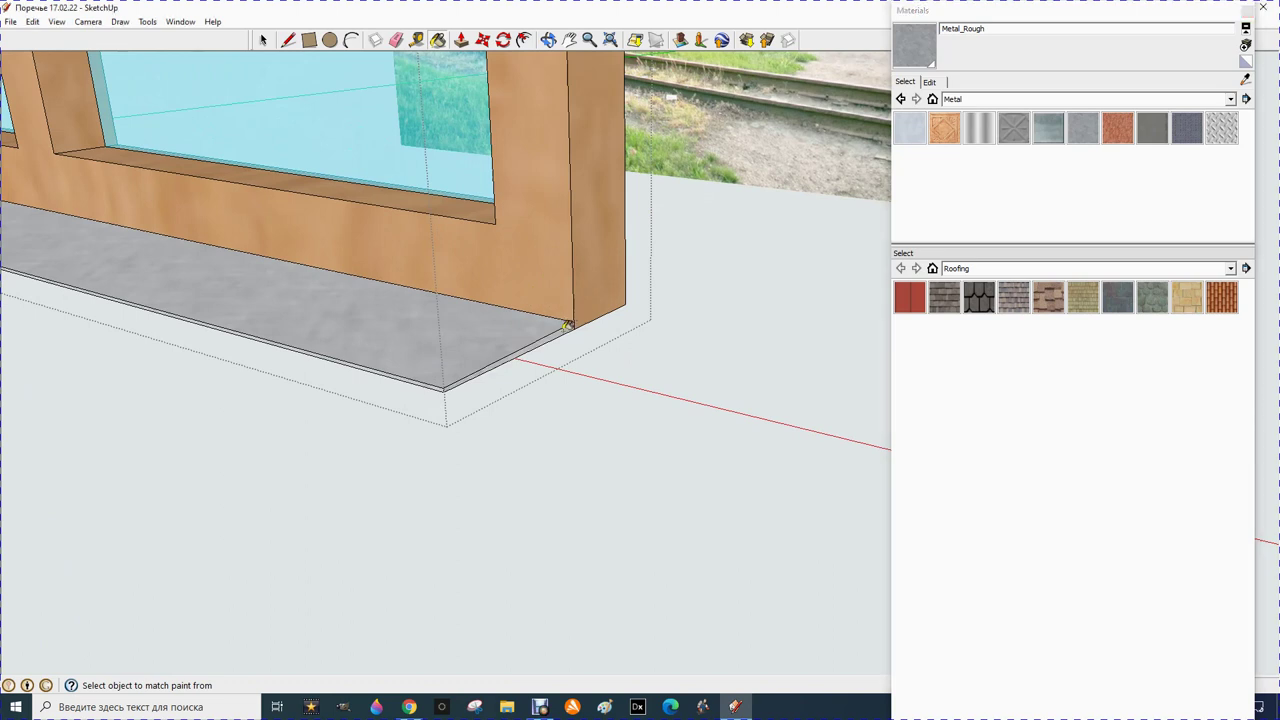
click(1260, 8)
click(288, 40)
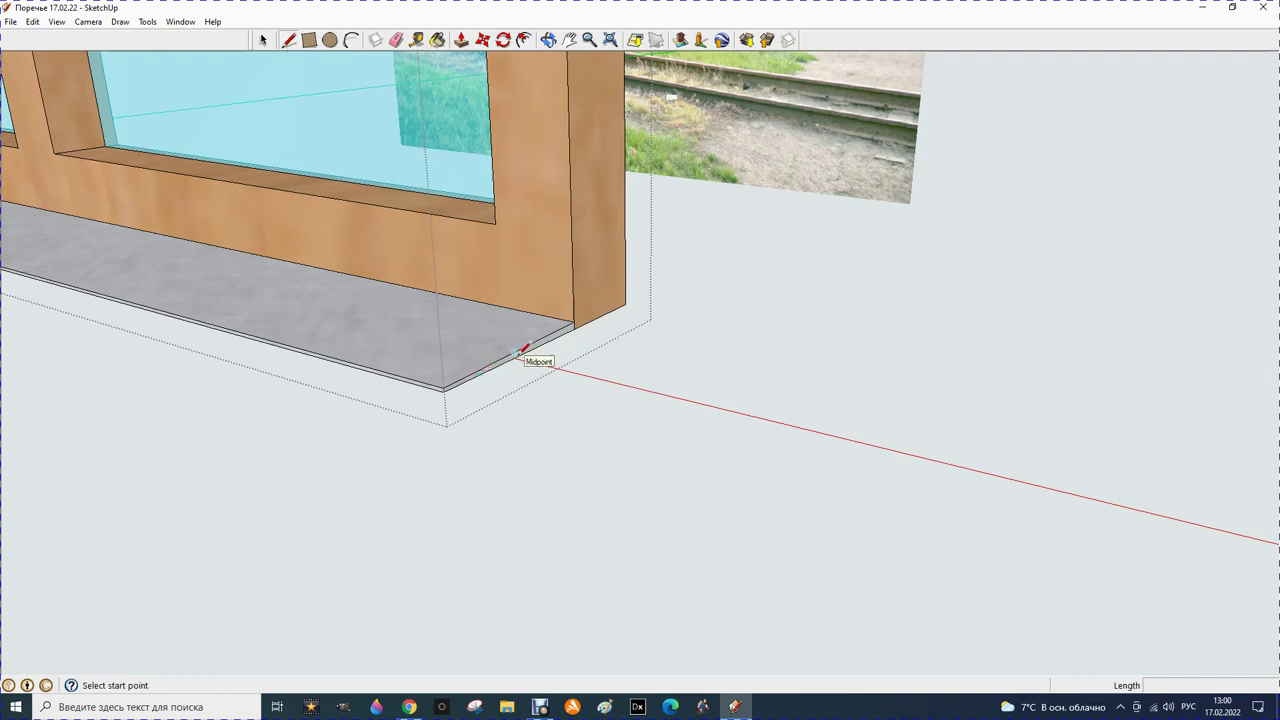
Draw a 20 mm line from the midpoint of the sill edge
click(527, 362)
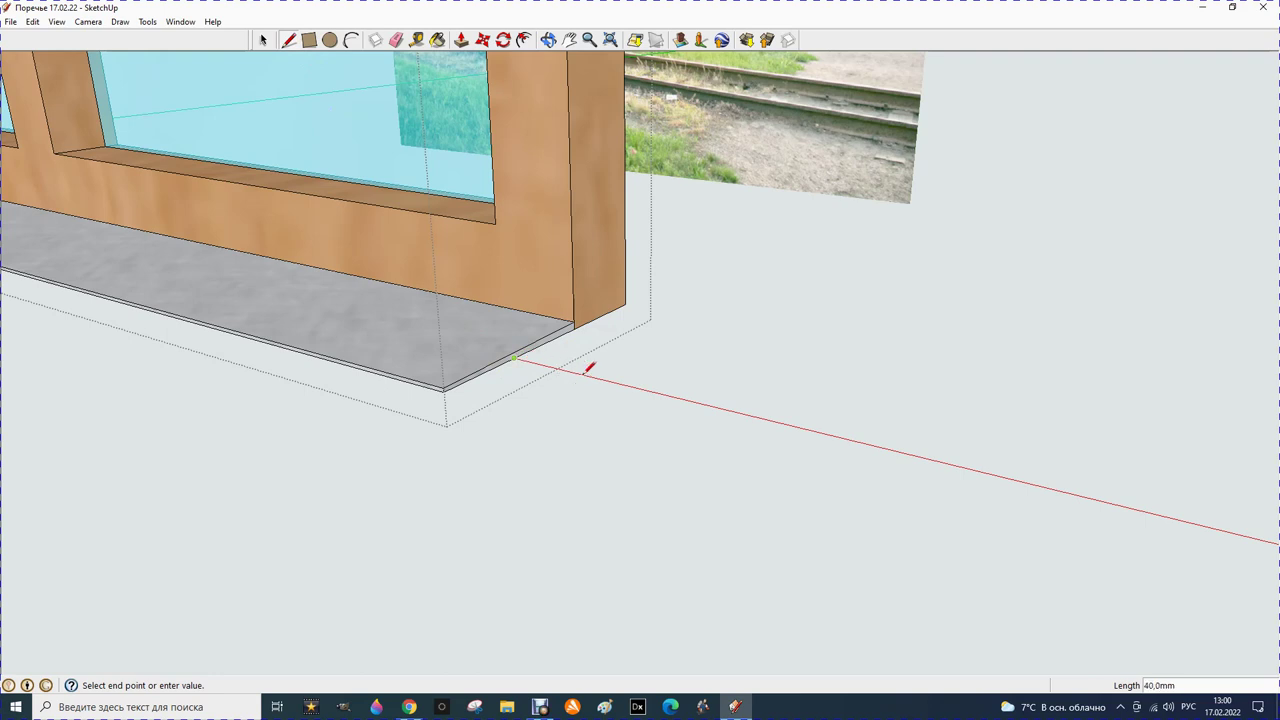
text(20)
key(Return)
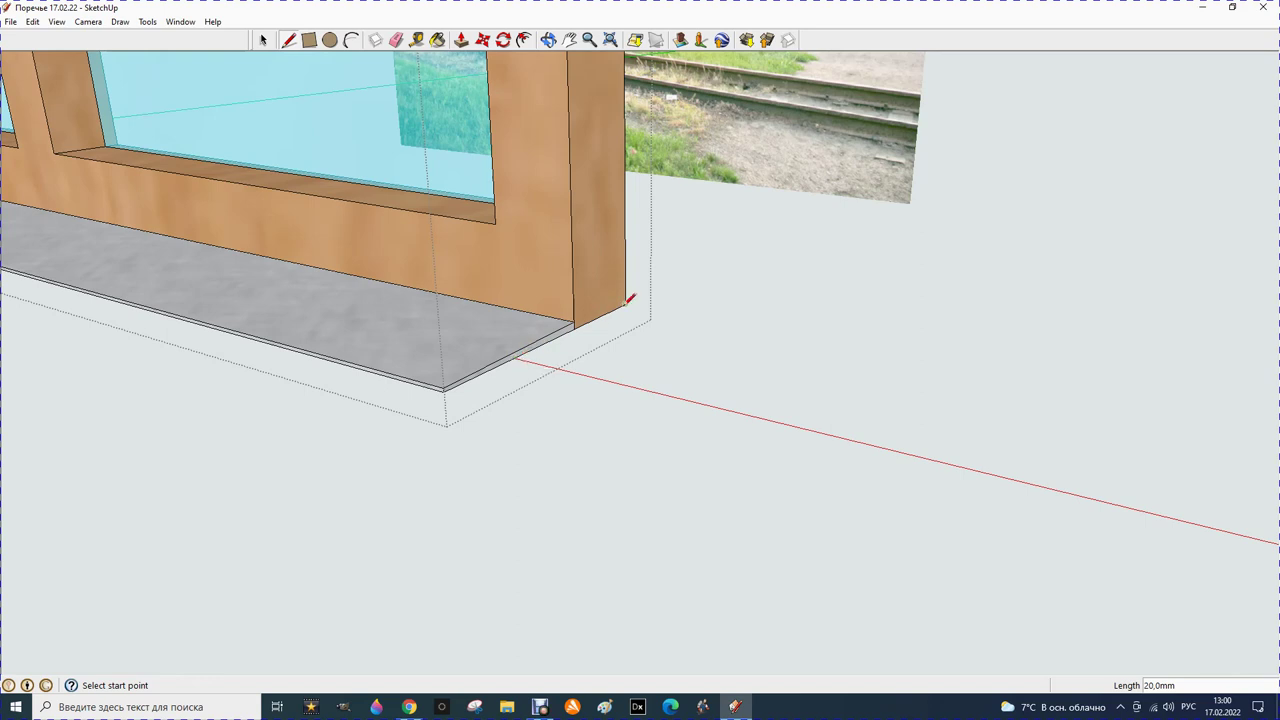
Draw an edge along the red axis from the sill corner and cancel the leftover line
click(515, 357)
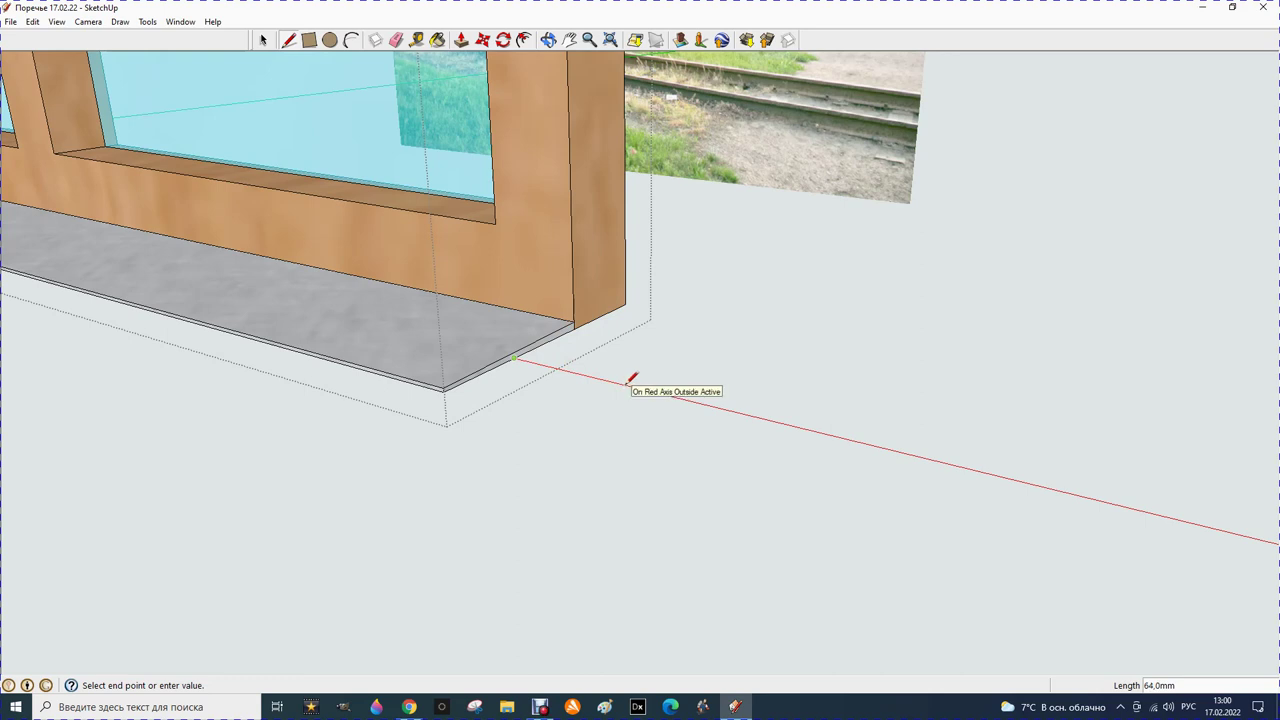
key(Return)
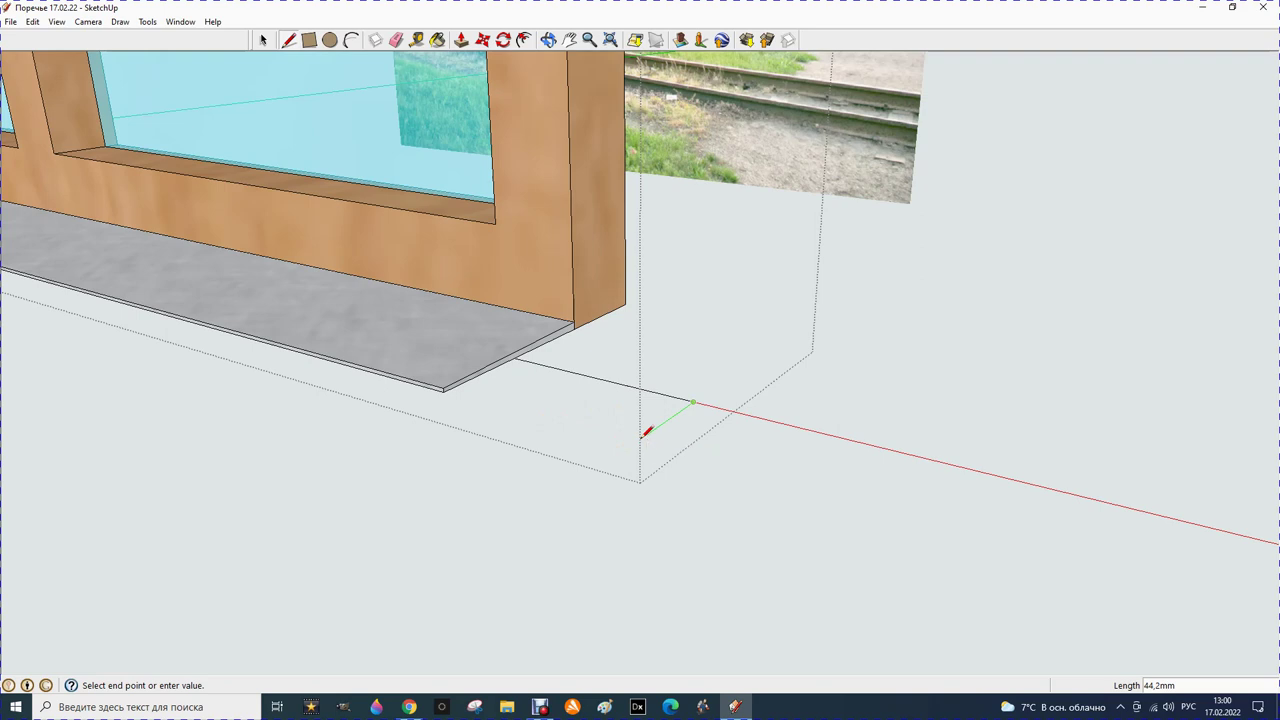
key(Escape)
click(519, 353)
scroll(519, 353, down, 3)
Draw a 1300 mm vertical edge up the window's right side and close the narrow face
scroll(525, 355, down, 1)
scroll(530, 357, down, 1)
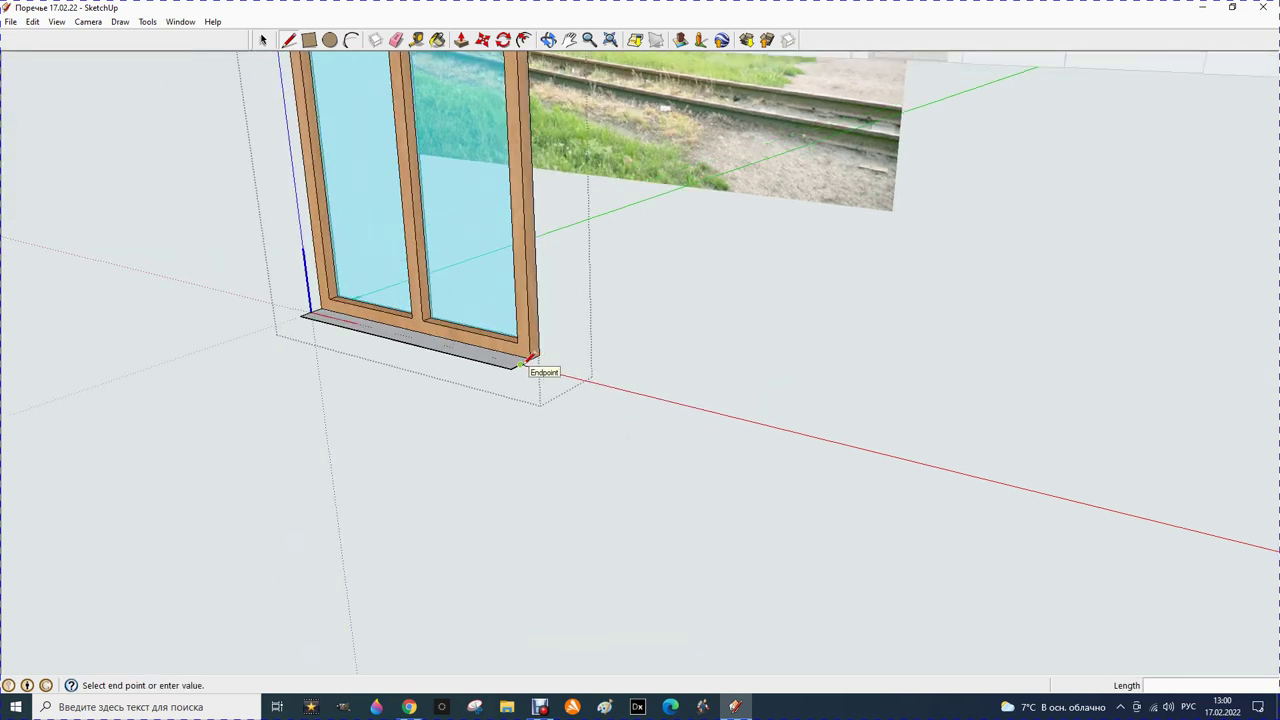
scroll(530, 357, down, 2)
scroll(525, 360, down, 2)
scroll(522, 362, down, 1)
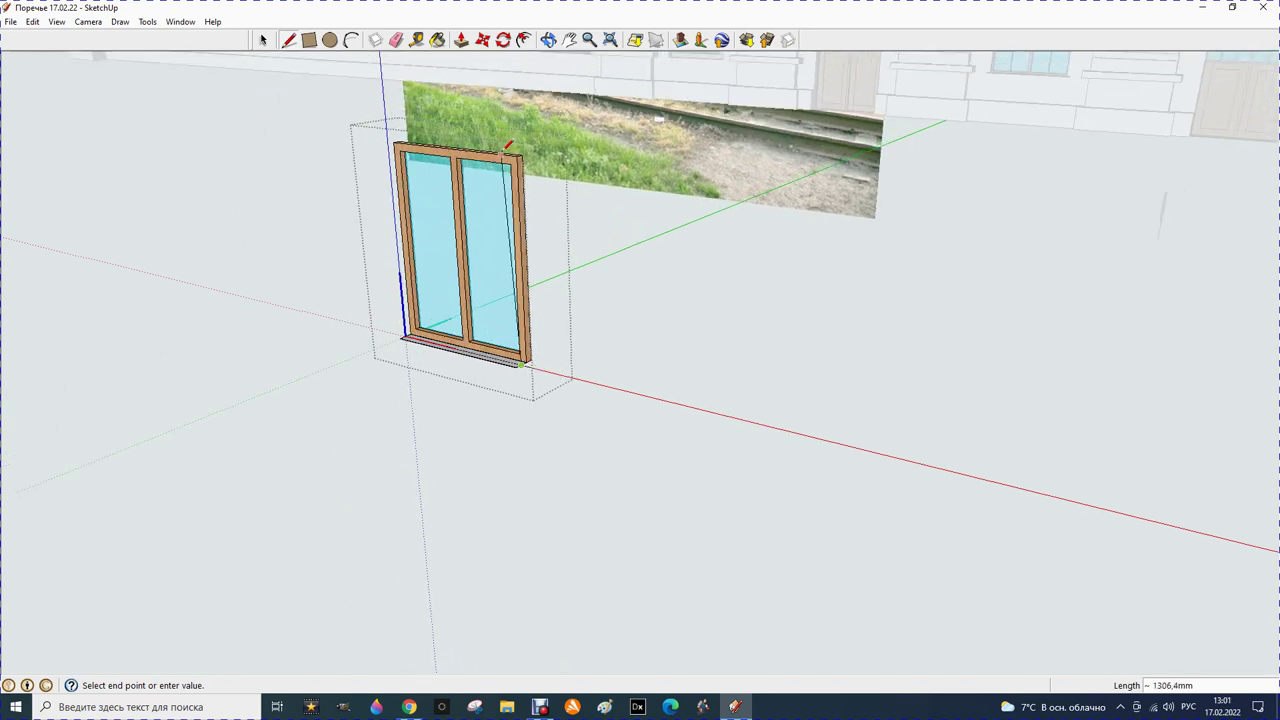
scroll(502, 134, up, 3)
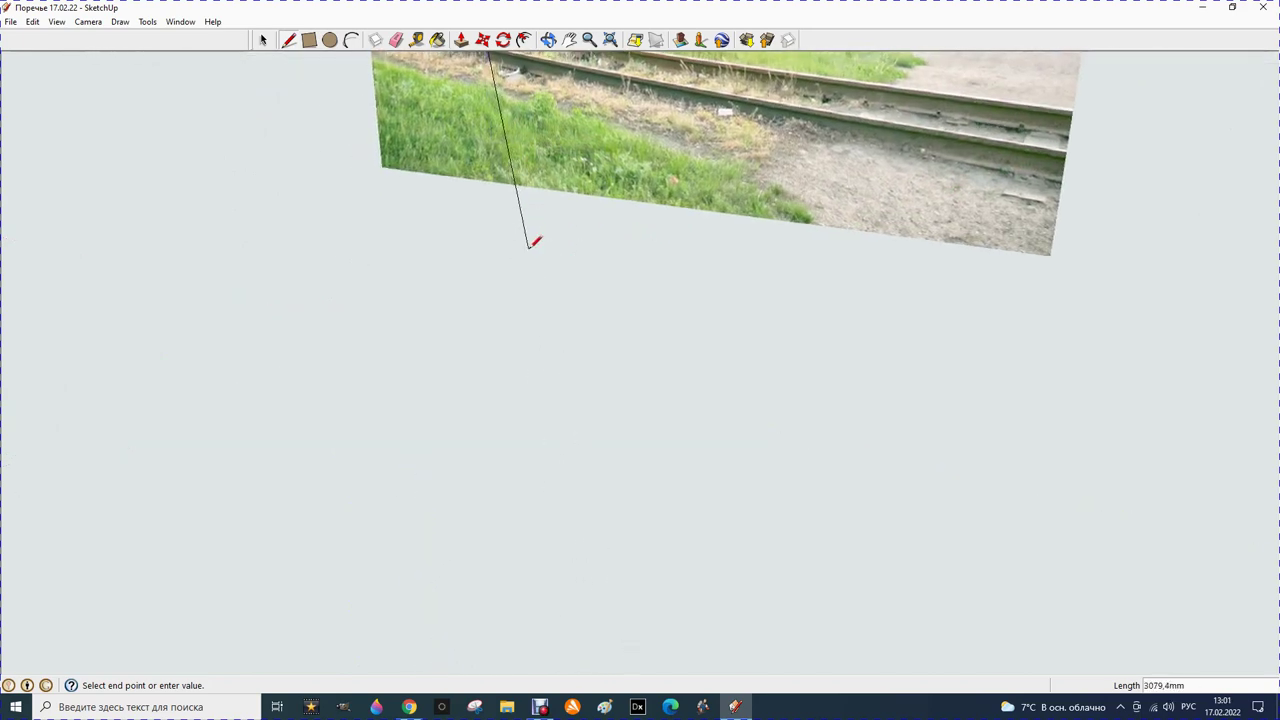
scroll(545, 380, down, 2)
scroll(523, 440, down, 3)
scroll(526, 434, down, 3)
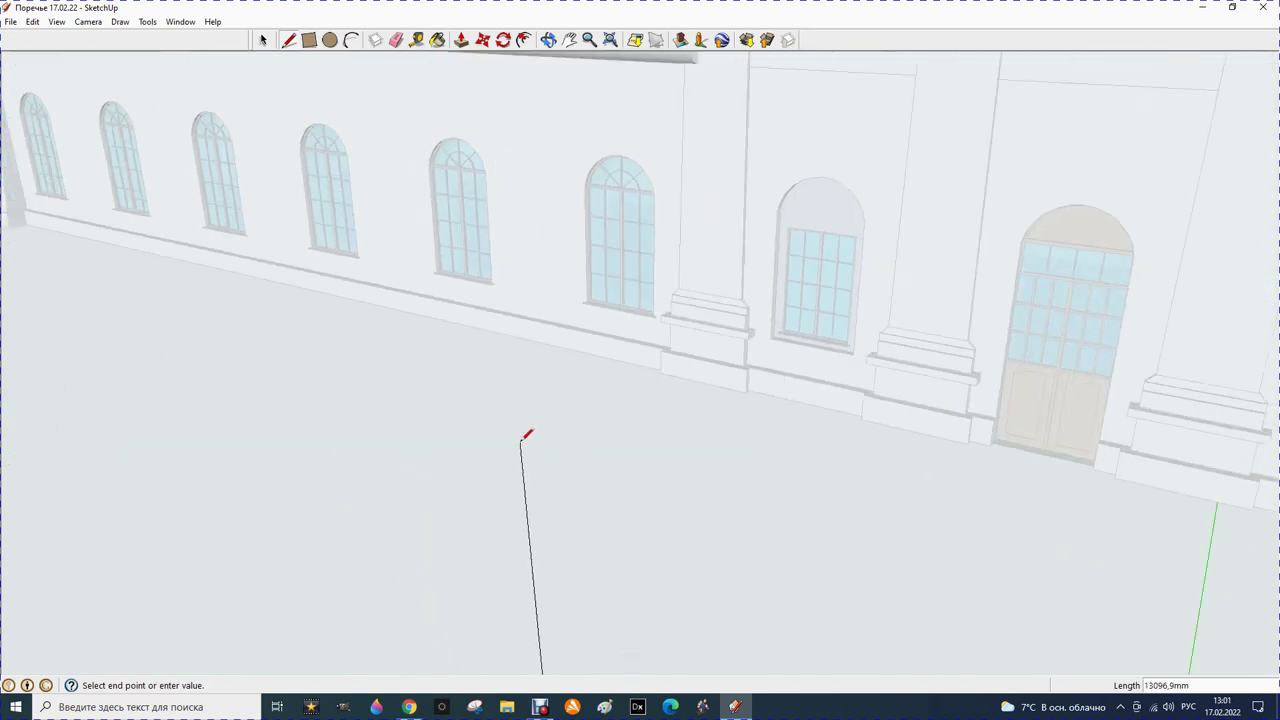
scroll(547, 352, down, 2)
scroll(547, 352, down, 2)
scroll(572, 600, up, 1)
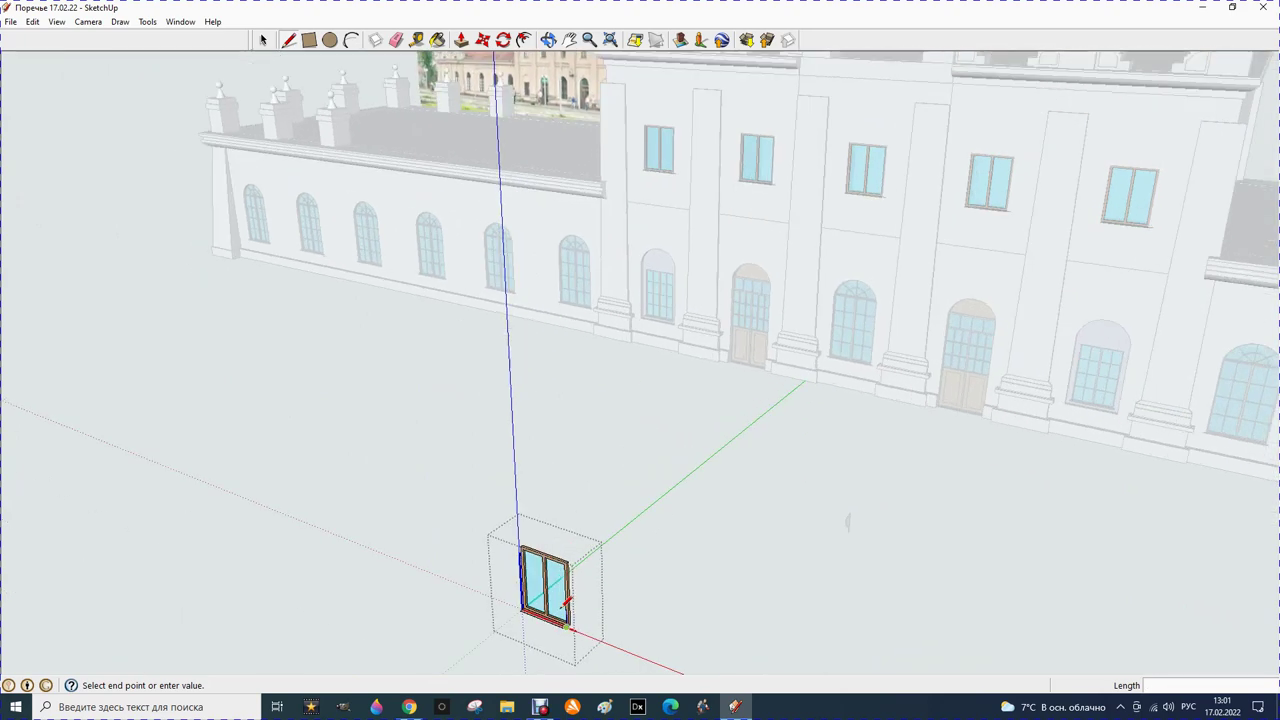
scroll(577, 640, up, 2)
scroll(575, 645, up, 1)
scroll(572, 635, up, 3)
scroll(576, 610, down, 2)
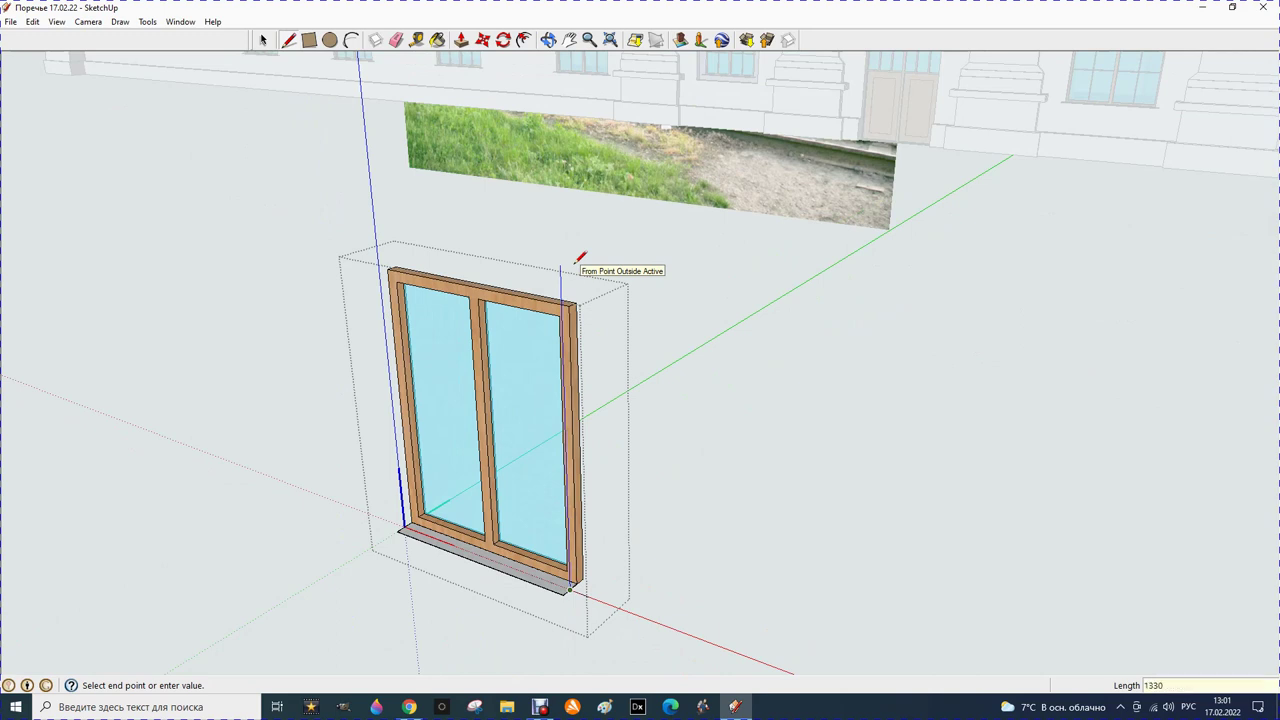
text(00)
key(Return)
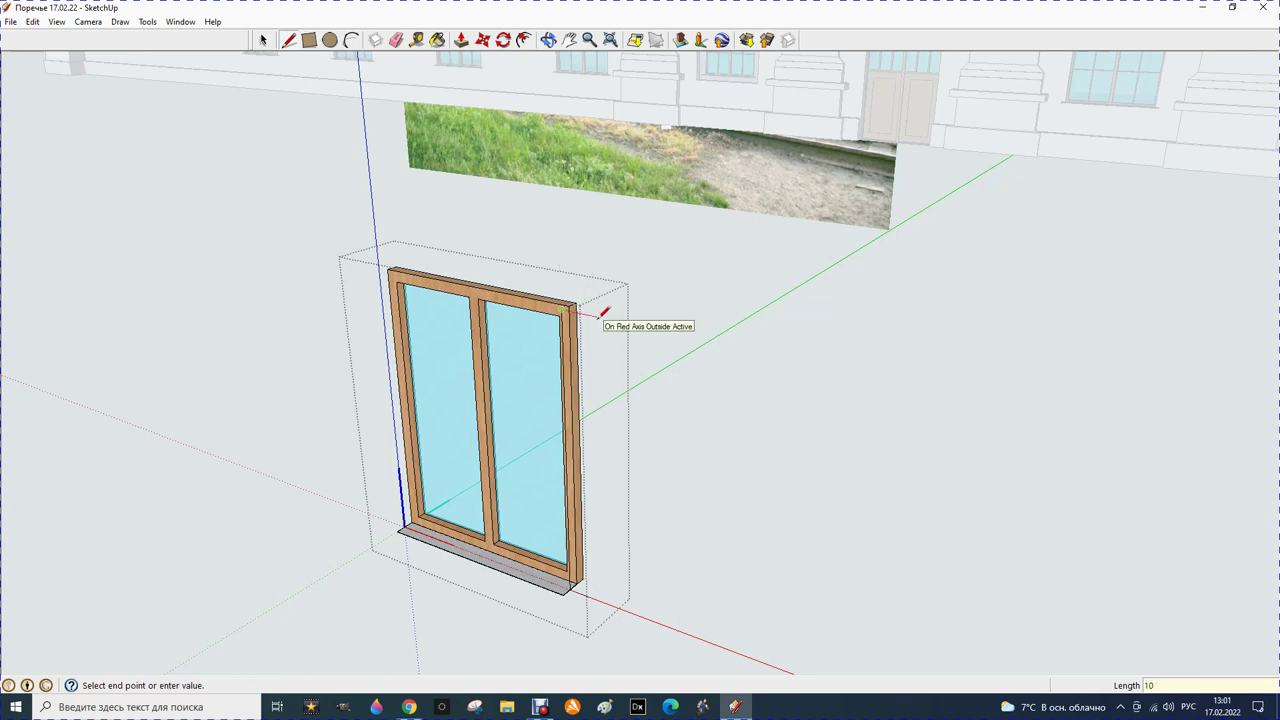
click(592, 592)
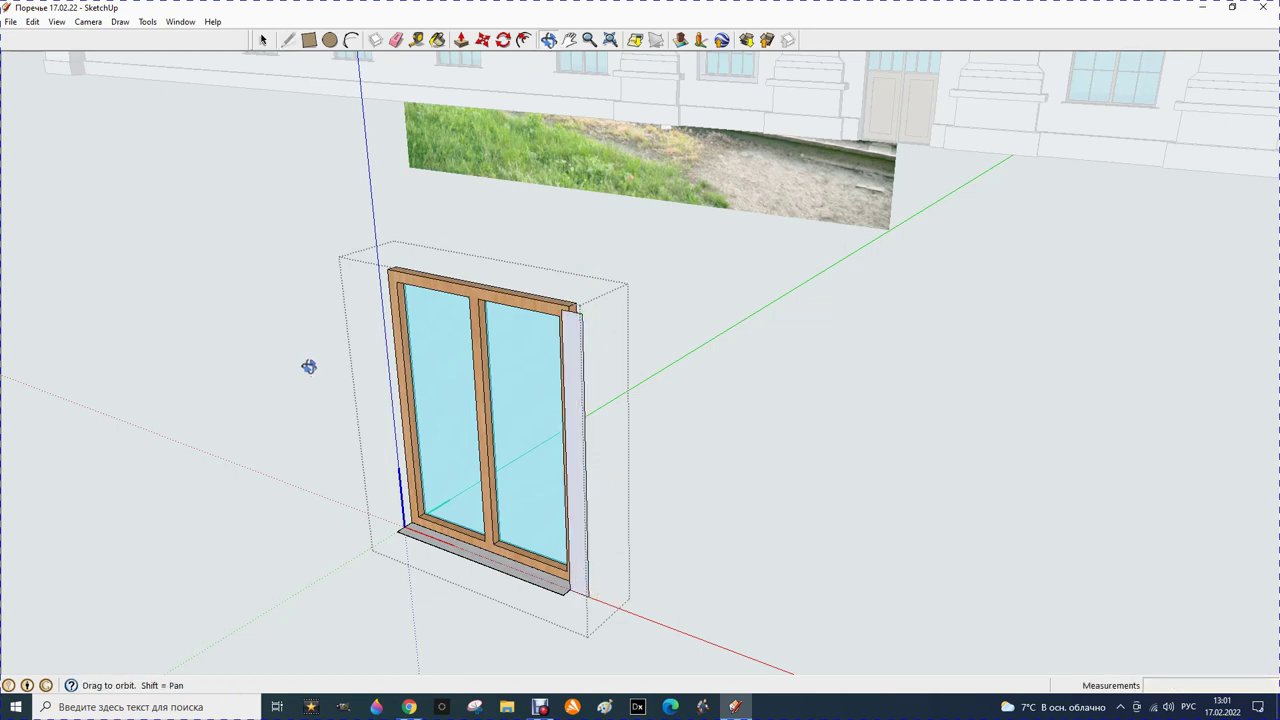
Orbit and zoom around the window to check the new right-side strip
drag(306, 394, 360, 397)
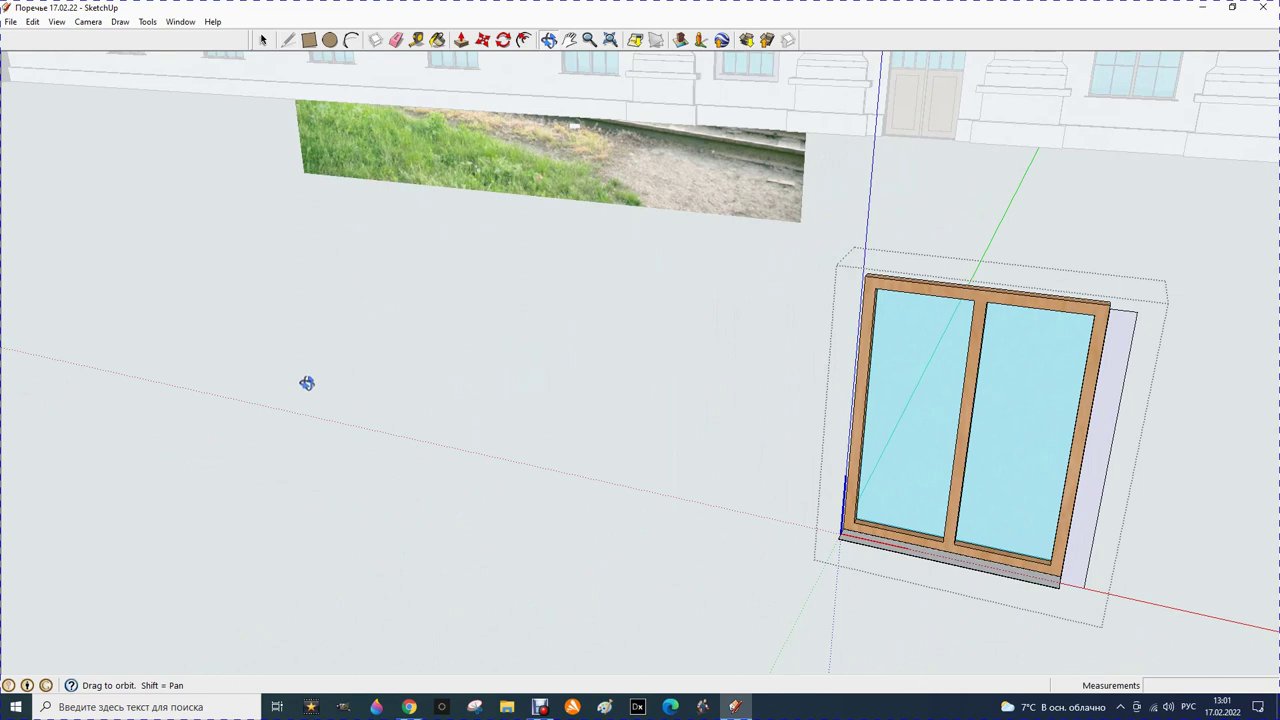
scroll(310, 385, down, 3)
mouse_move(763, 474)
mouse_down()
mouse_move(1011, 469)
mouse_move(969, 449)
mouse_up()
scroll(777, 435, up, 2)
scroll(777, 435, up, 2)
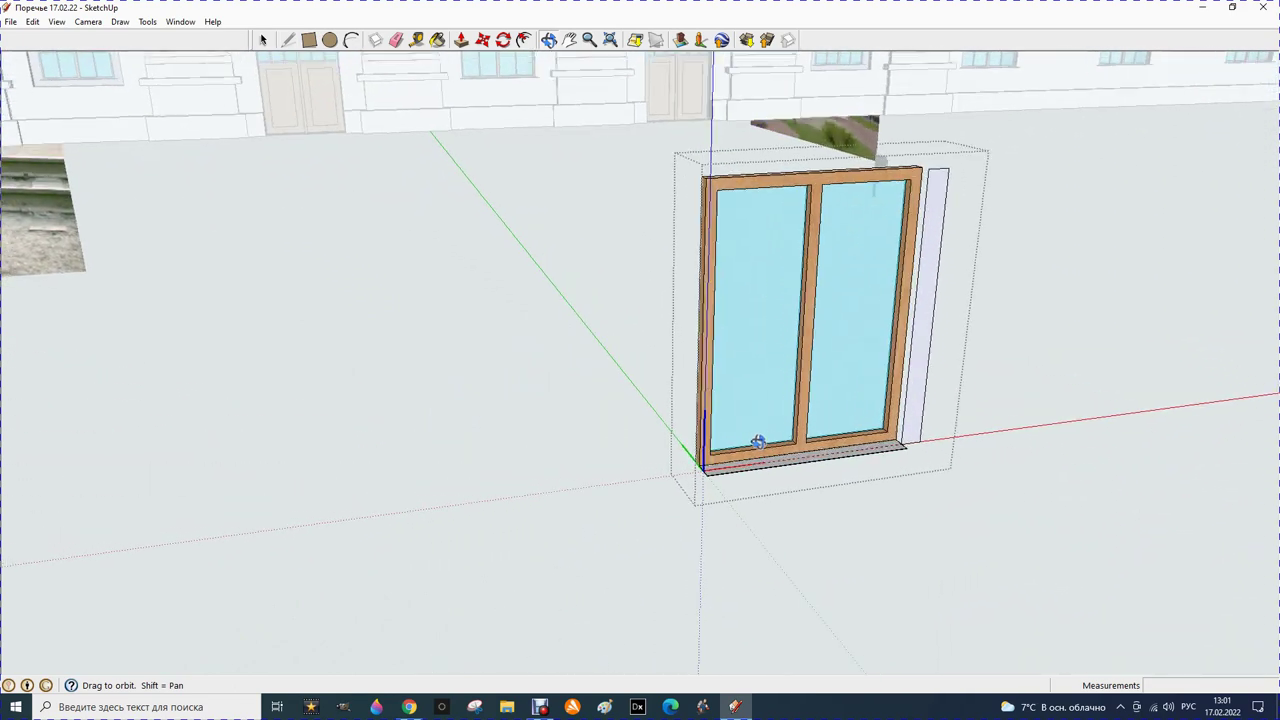
scroll(726, 442, up, 1)
scroll(720, 442, up, 2)
scroll(718, 443, up, 1)
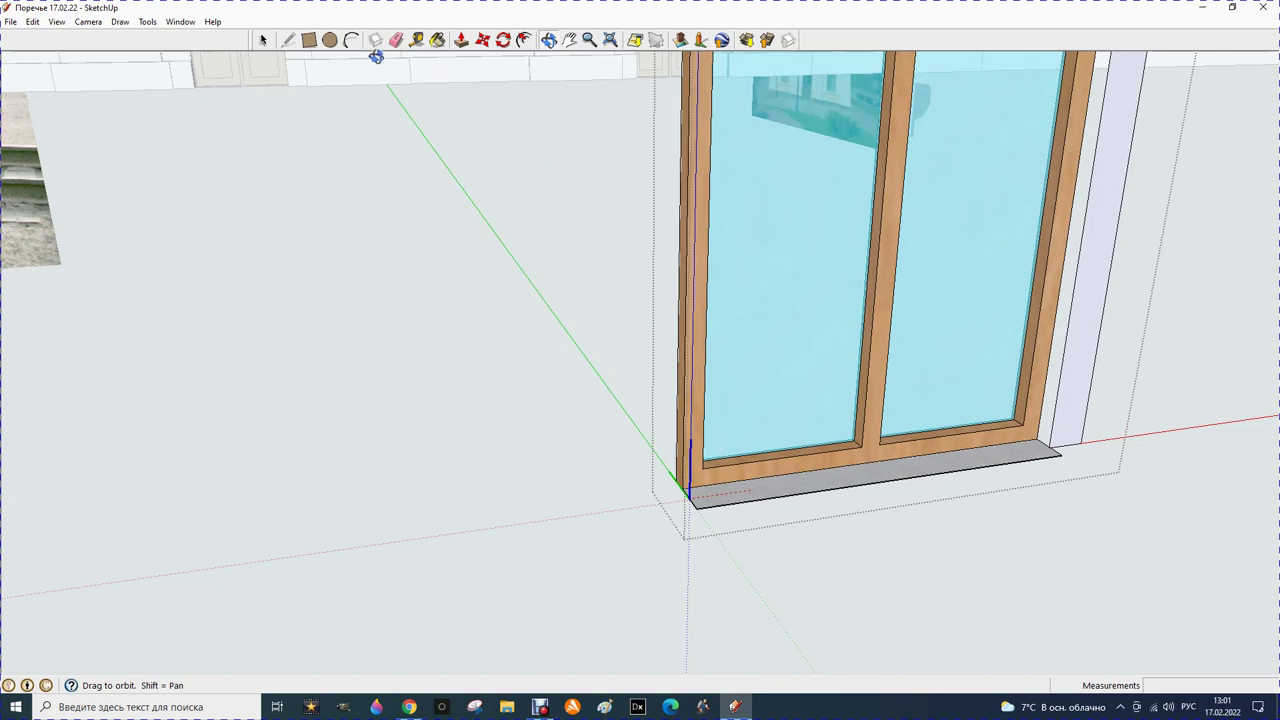
click(288, 42)
Draw a 100 mm-wide, 1300 mm-tall strip face along the window frame's left side
scroll(688, 496, up, 2)
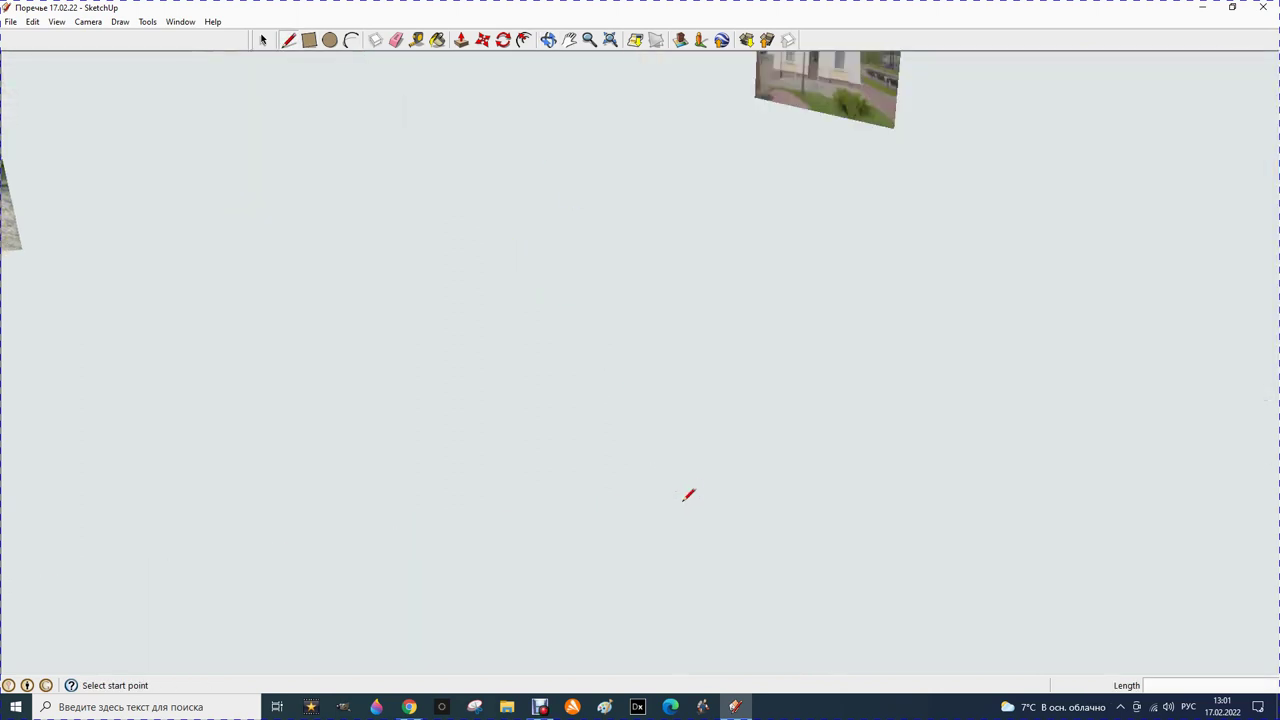
scroll(686, 490, down, 2)
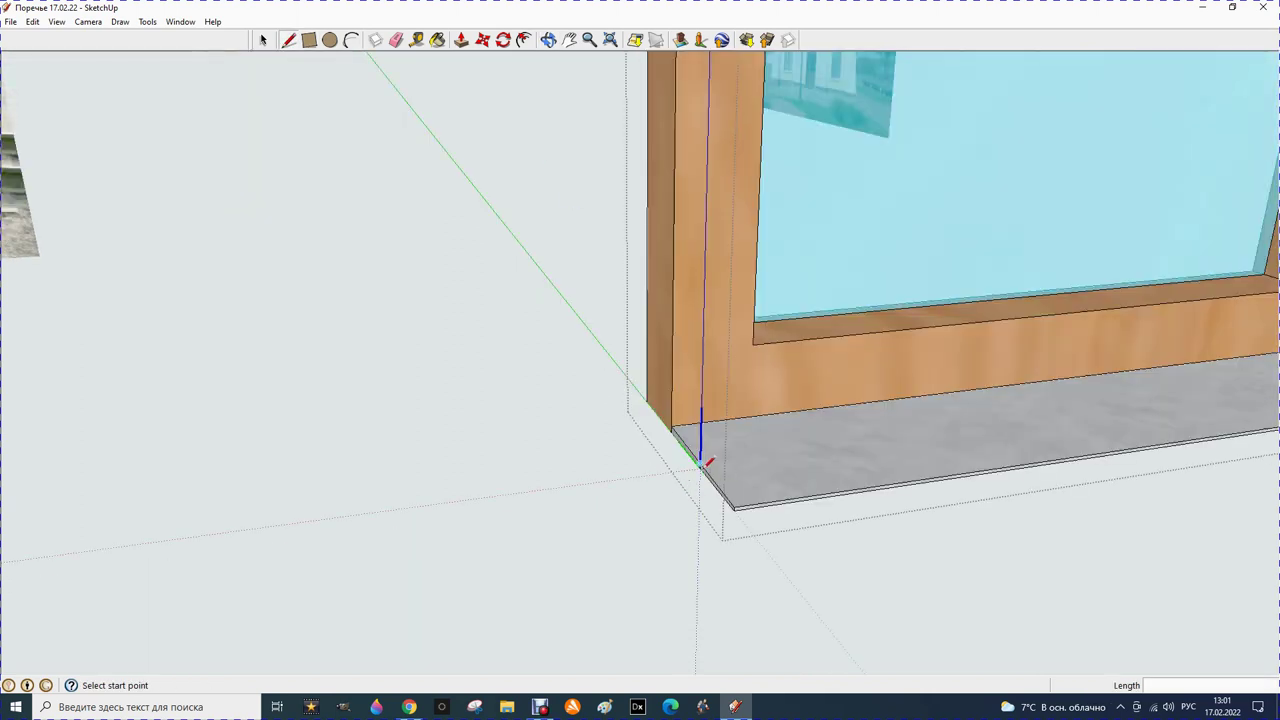
click(704, 470)
text(100)
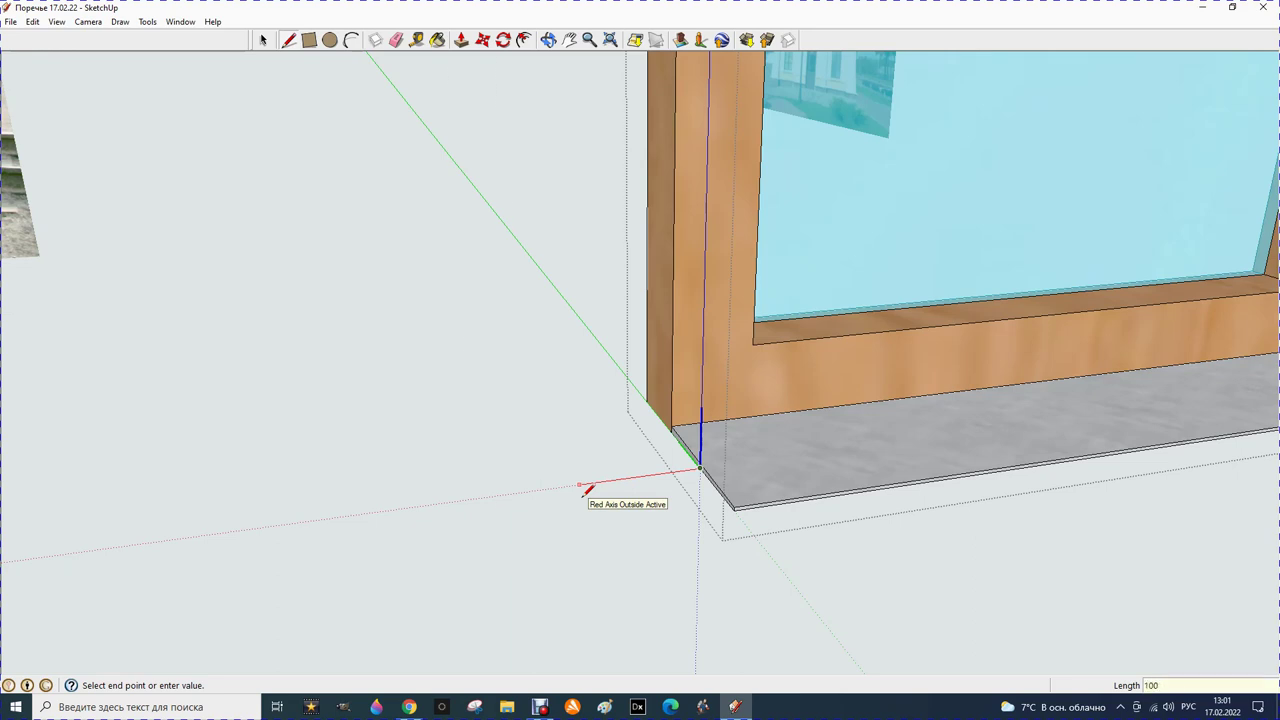
key(Return)
key(Escape)
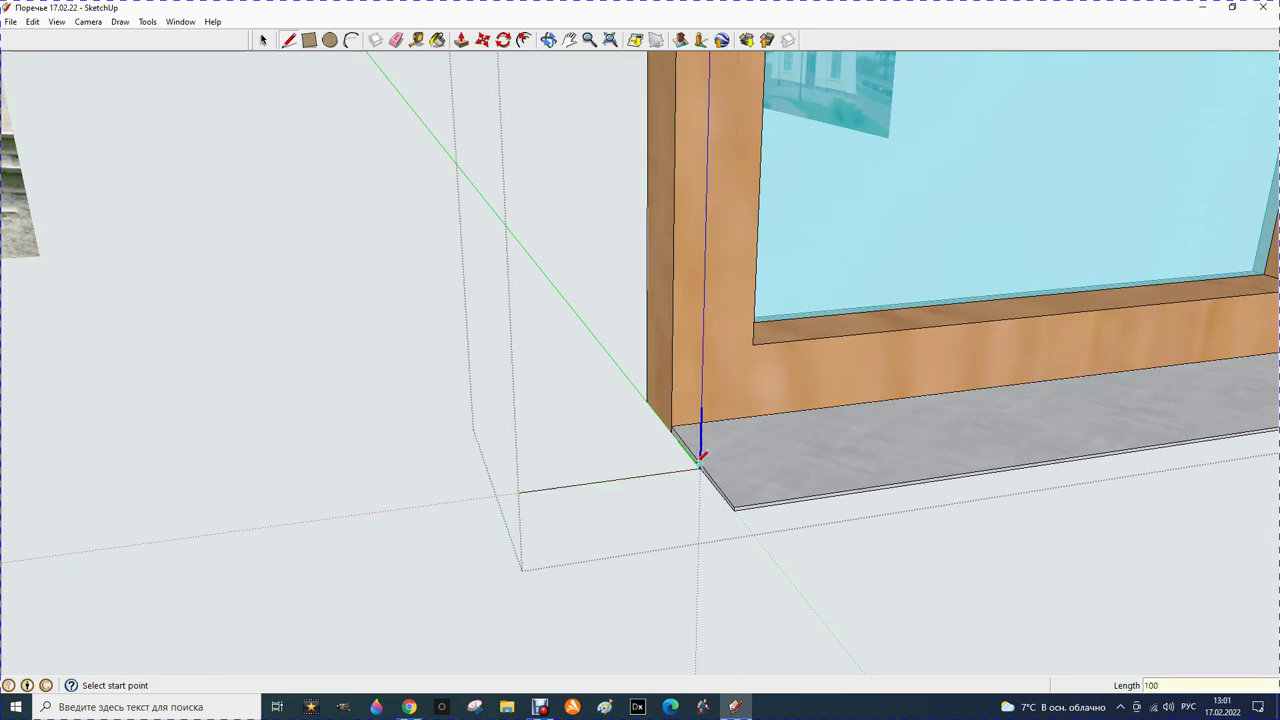
click(700, 466)
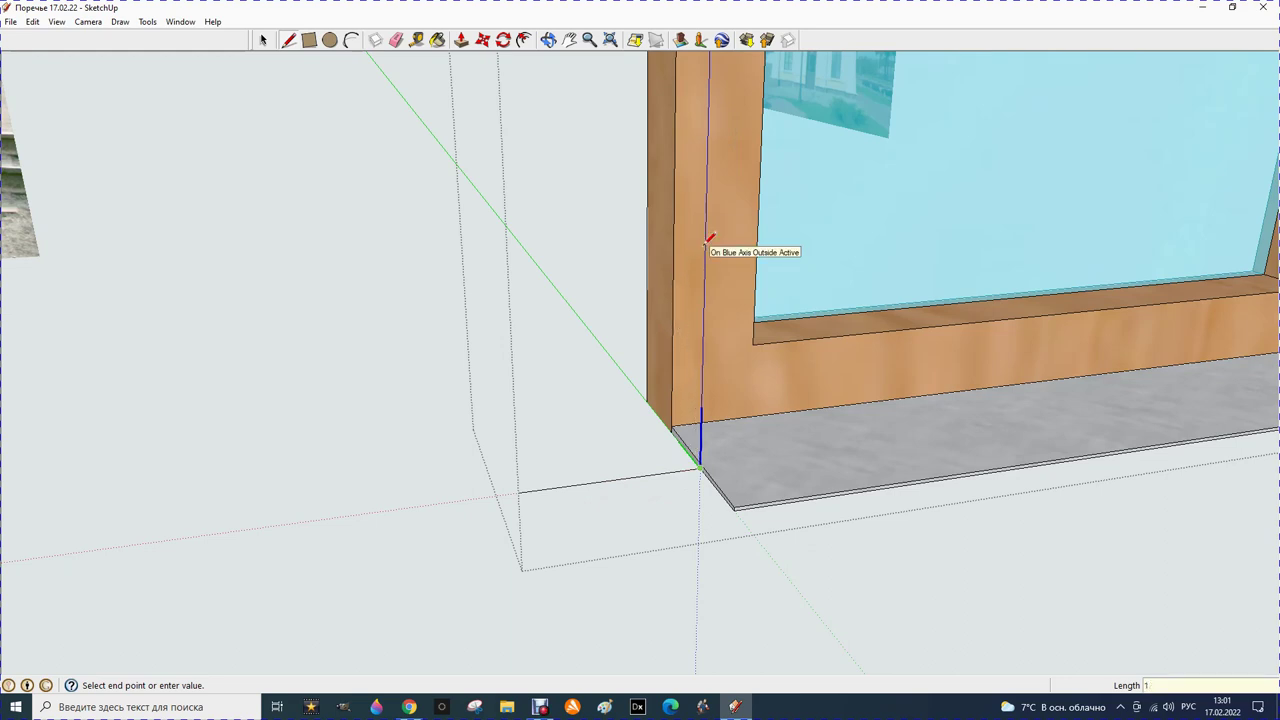
text(300)
key(Escape)
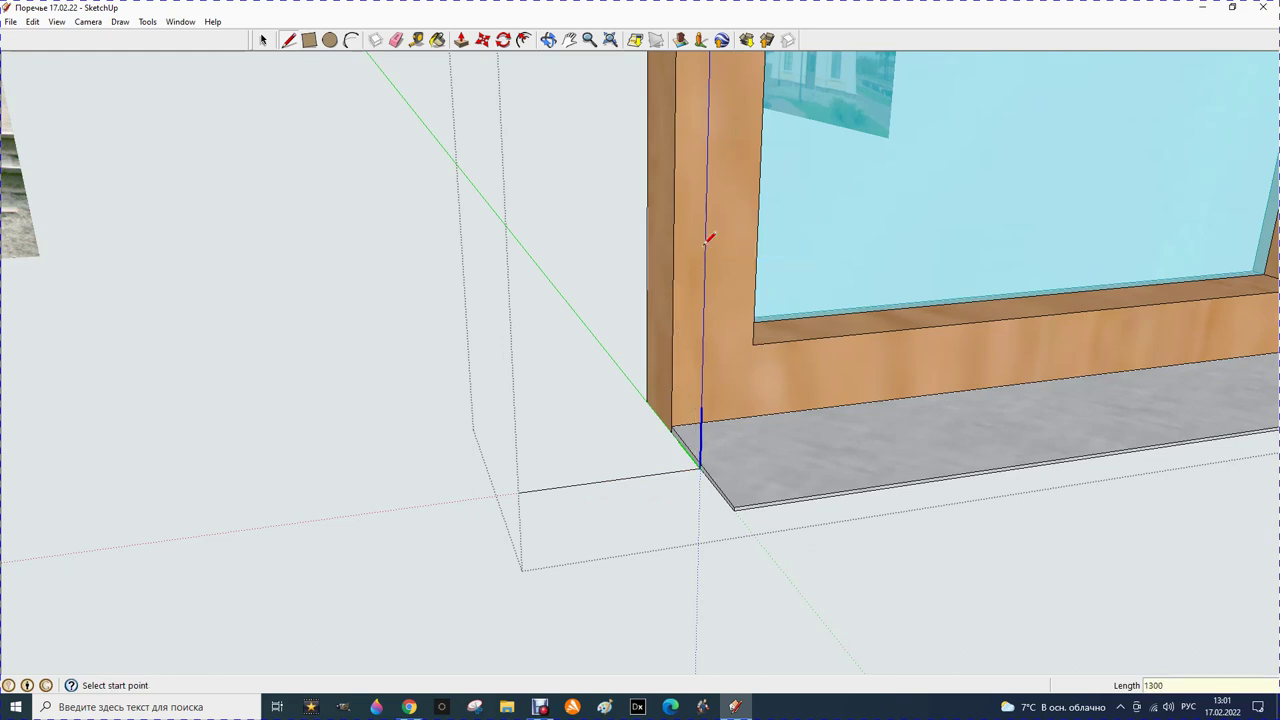
click(520, 490)
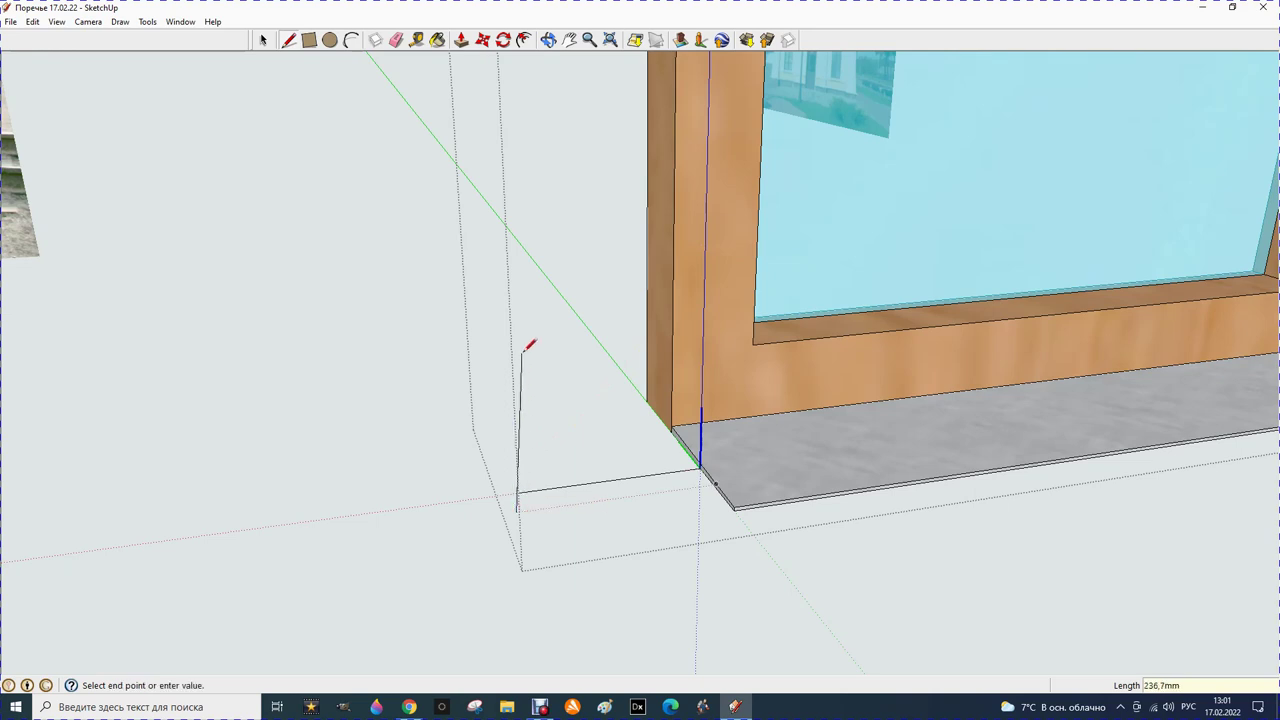
key(Escape)
click(519, 491)
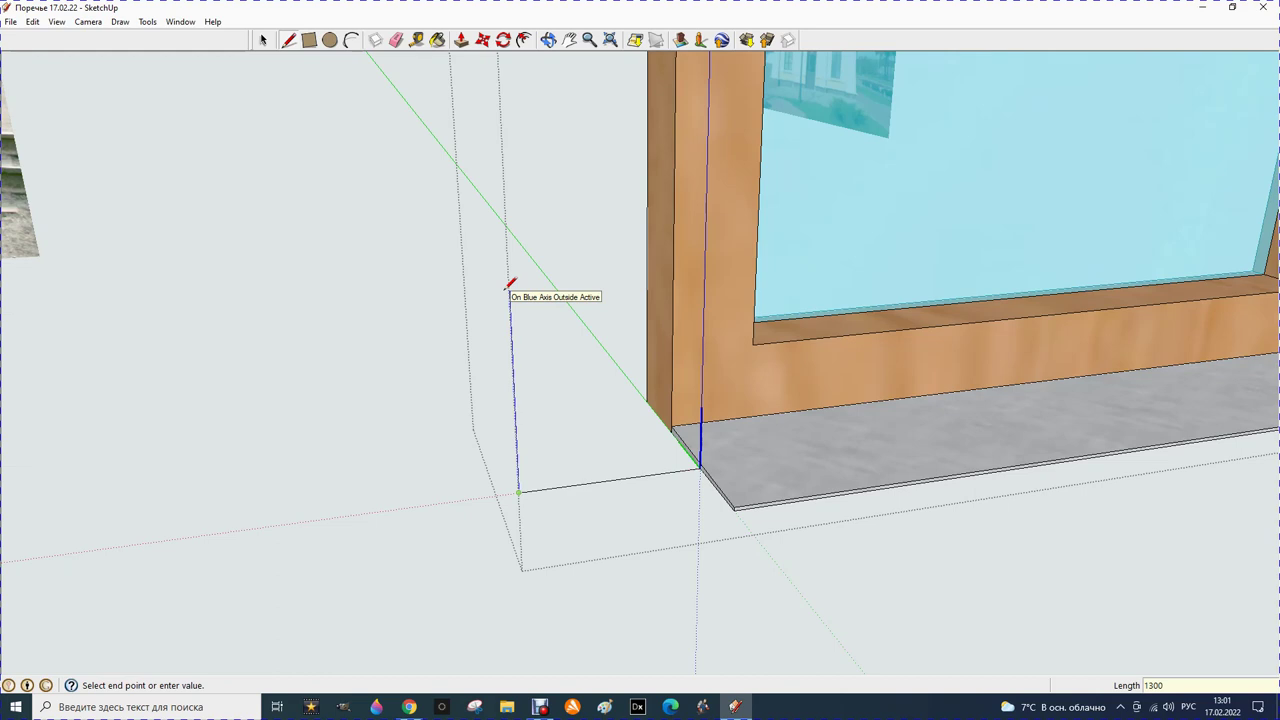
scroll(540, 290, down, 5)
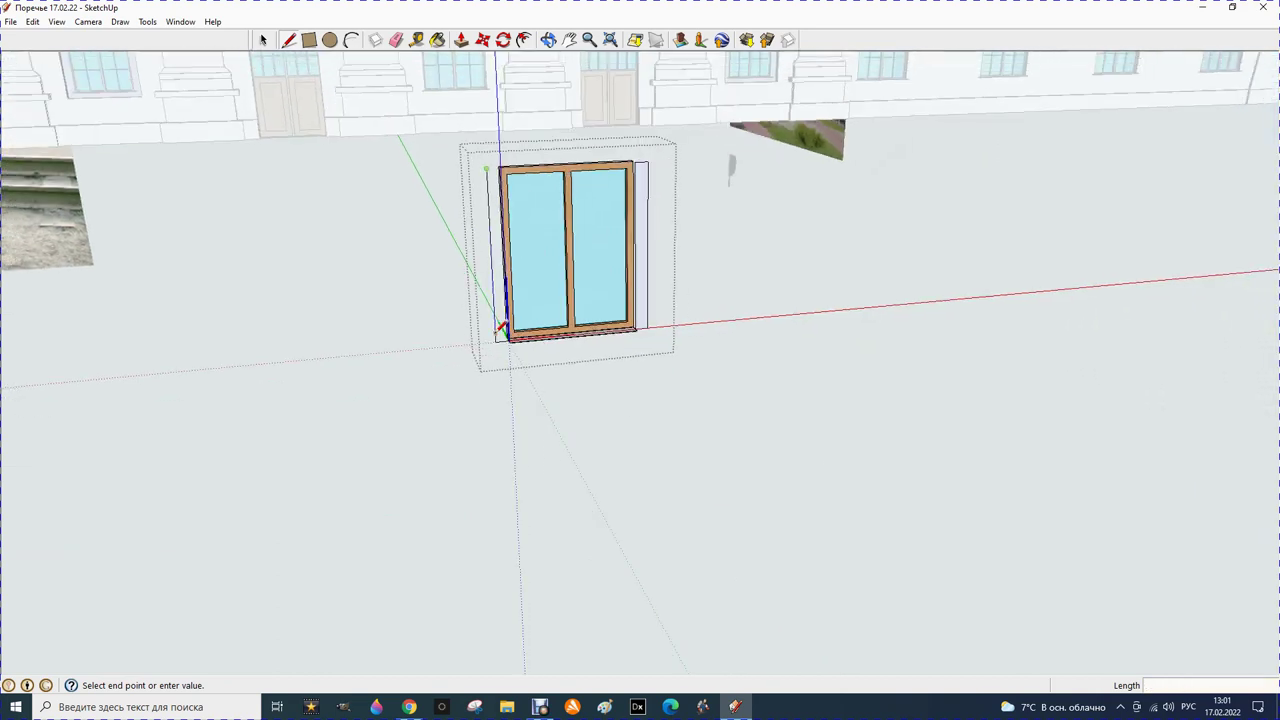
click(503, 167)
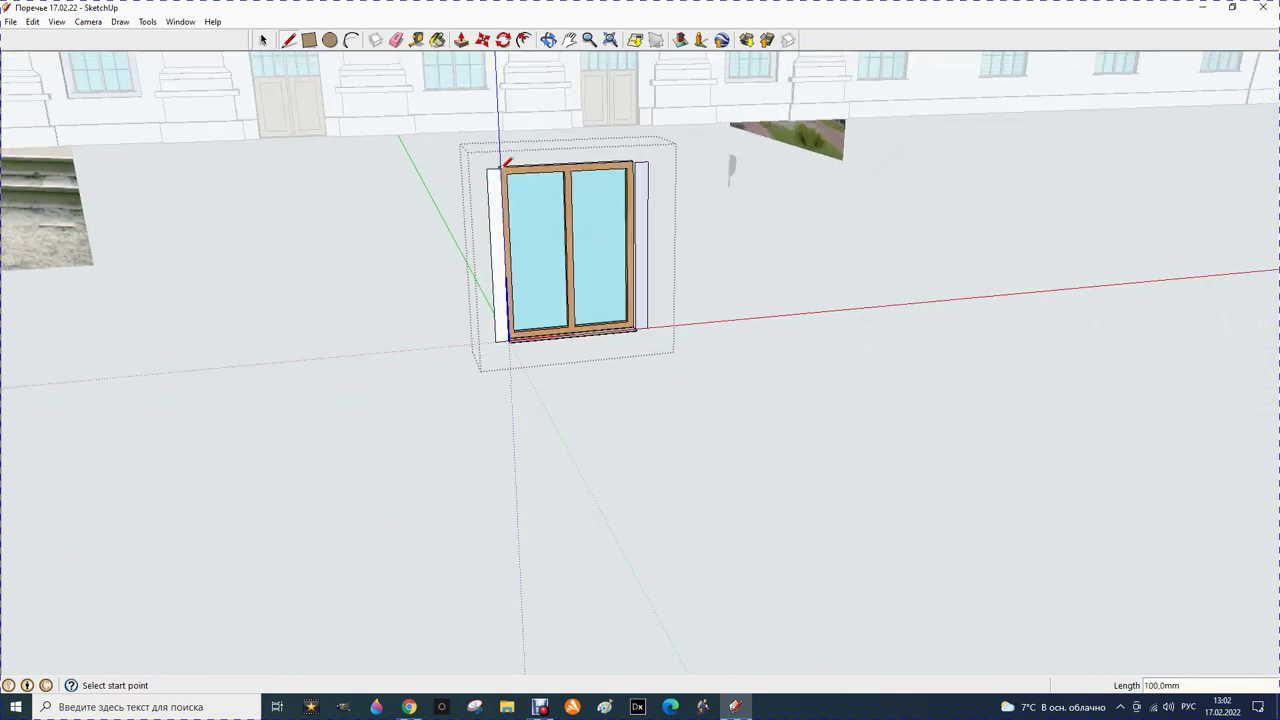
Draw a 100 mm edge upward from the window frame's top corner
scroll(493, 133, up, 3)
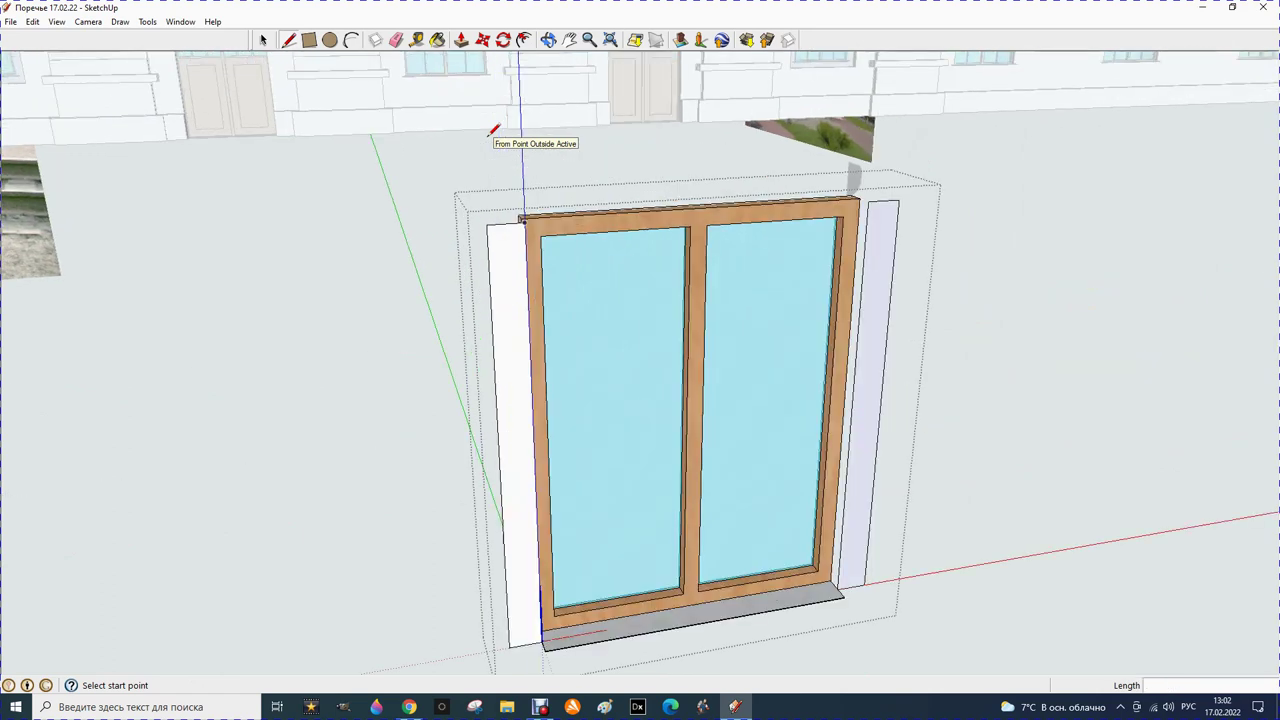
scroll(518, 162, up, 4)
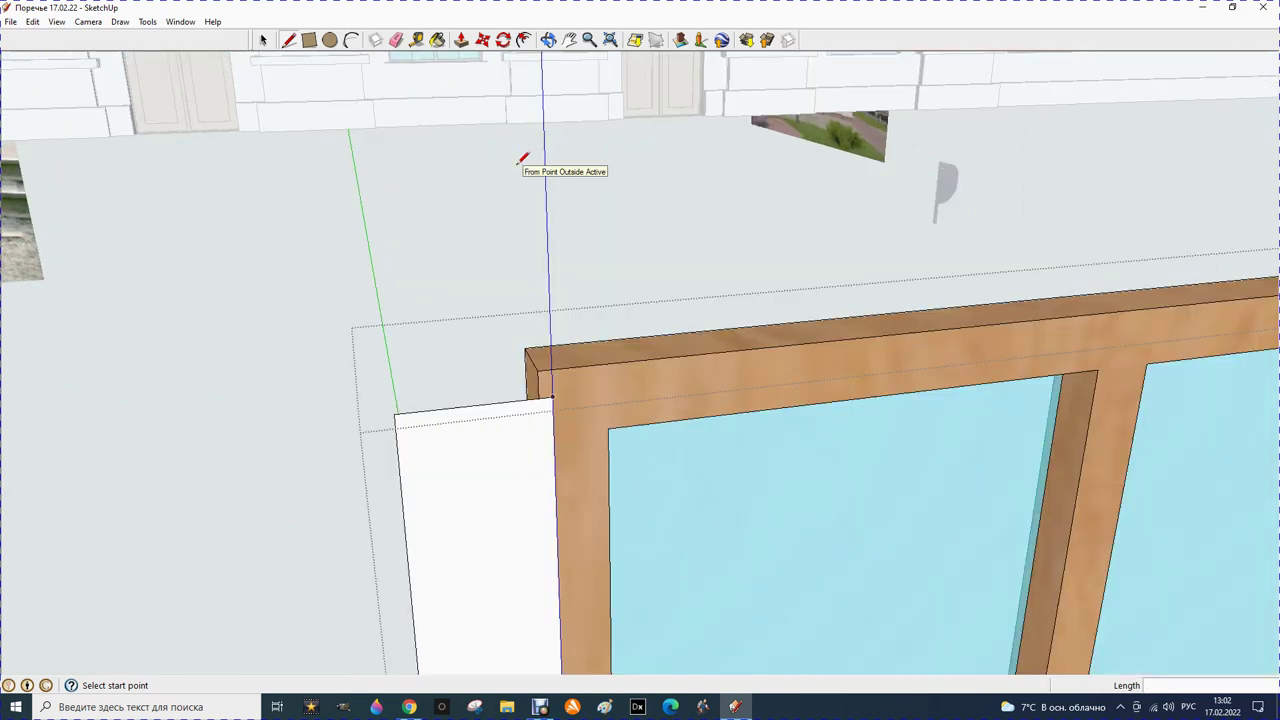
click(397, 412)
click(422, 410)
click(553, 396)
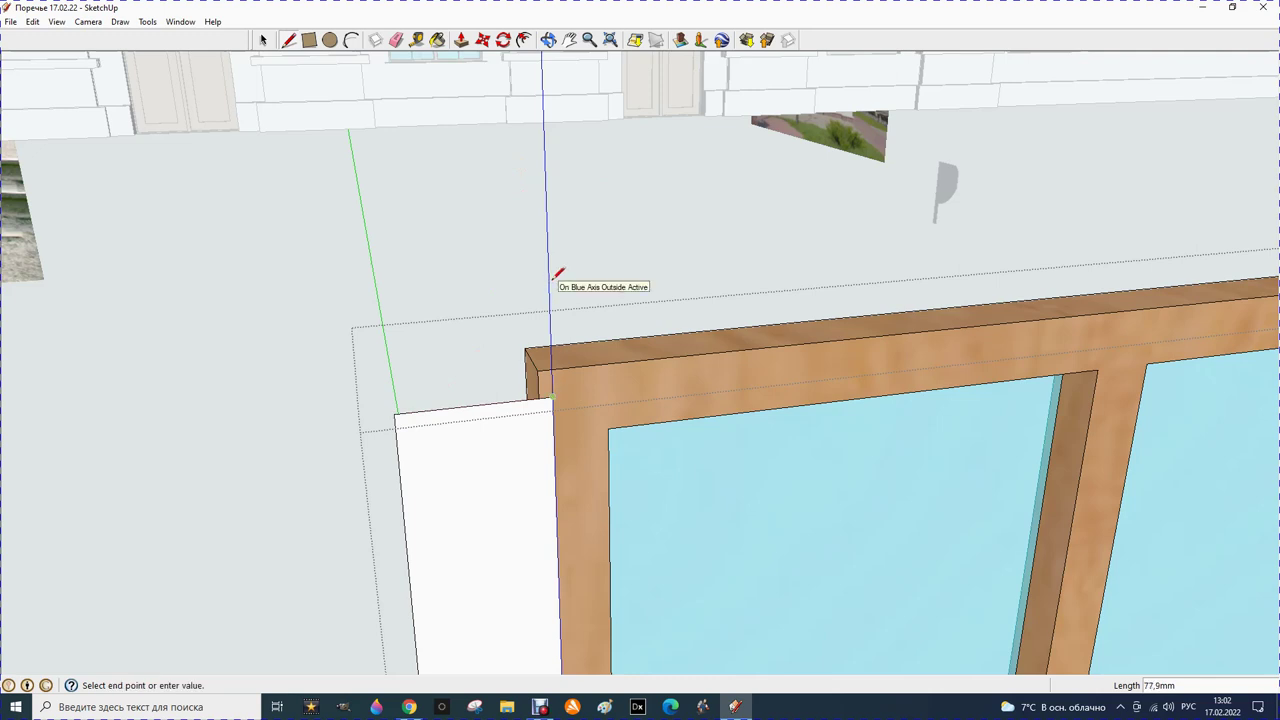
text(100)
key(Return)
key(Escape)
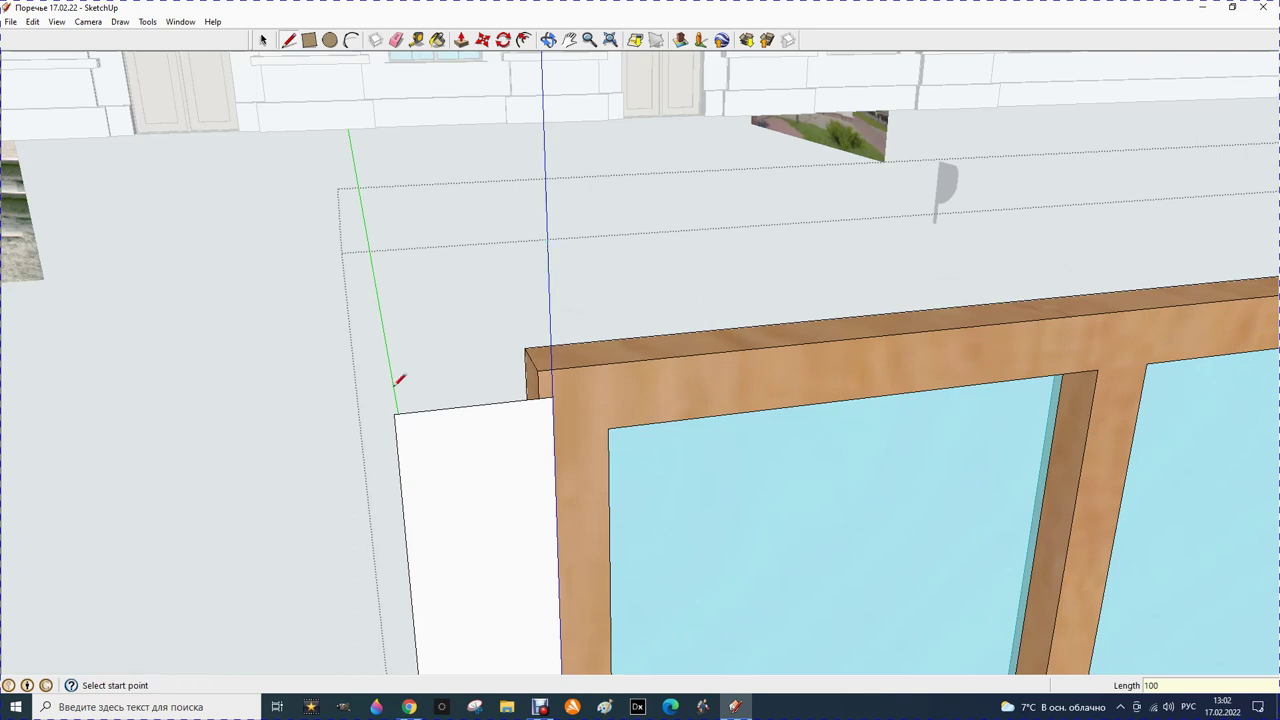
click(396, 412)
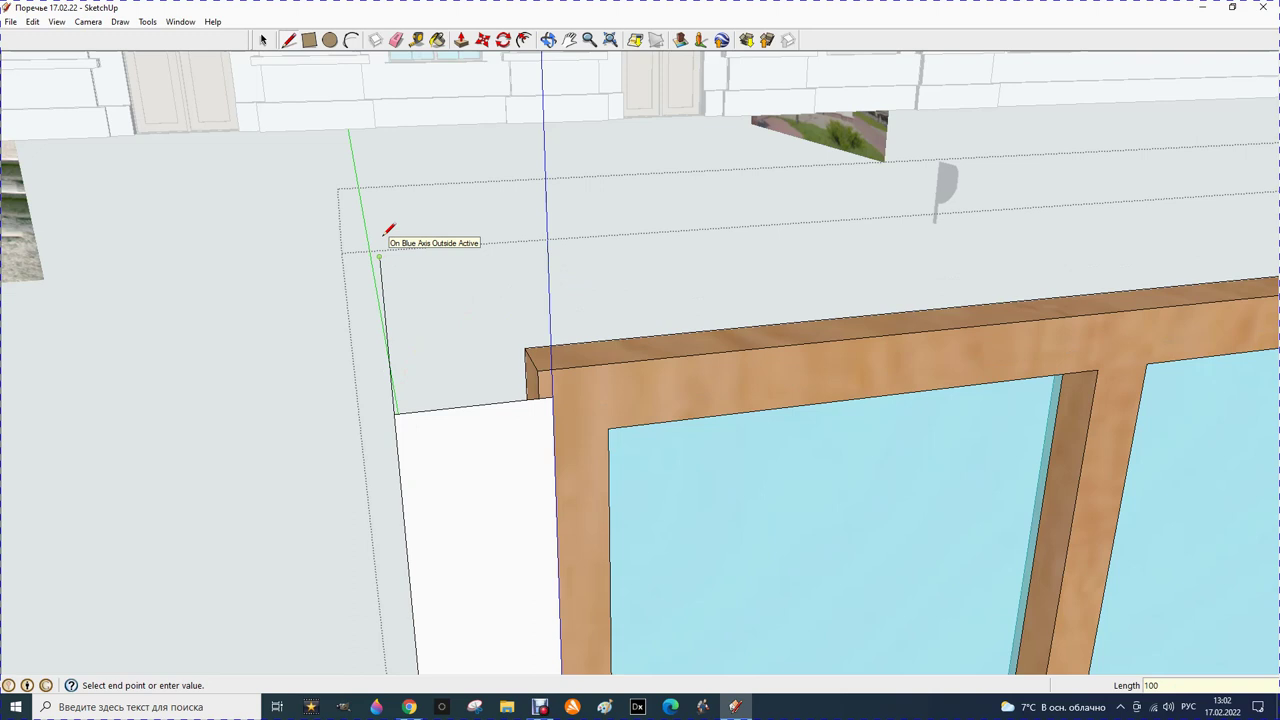
scroll(389, 231, down, 3)
scroll(389, 231, down, 2)
key(Escape)
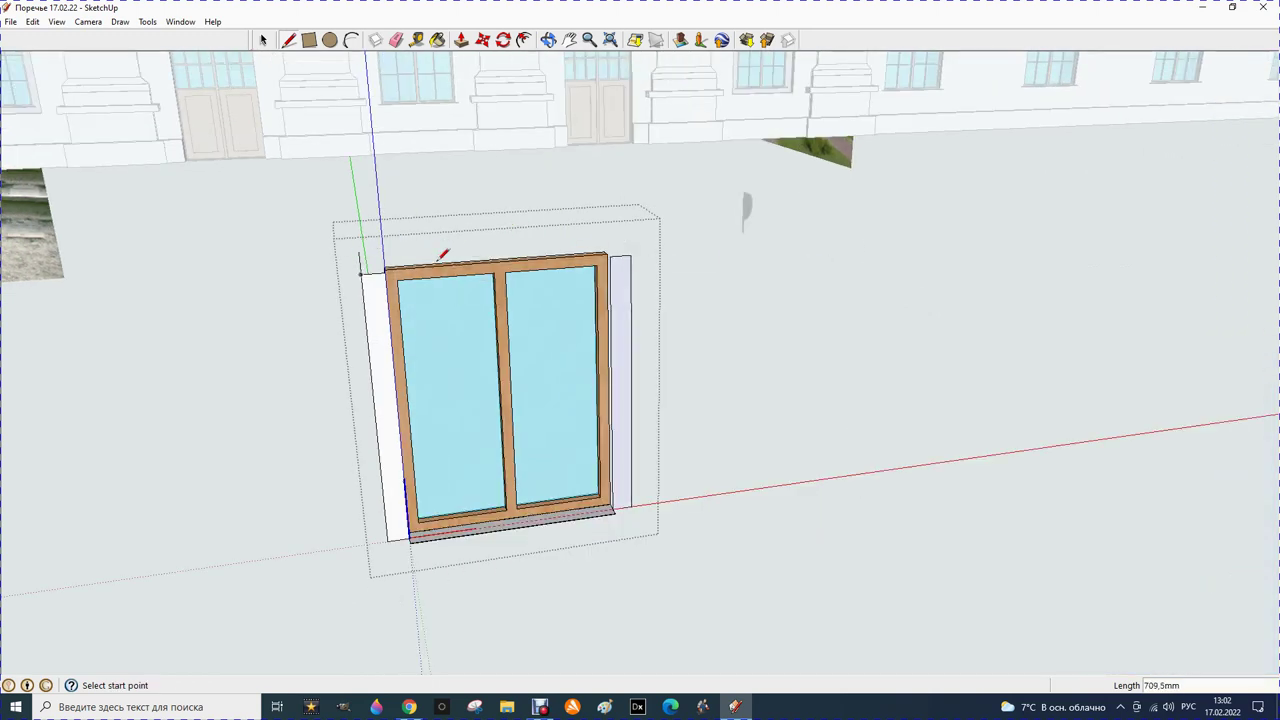
Close the 100 mm top strip across the window and select the inner face
click(388, 269)
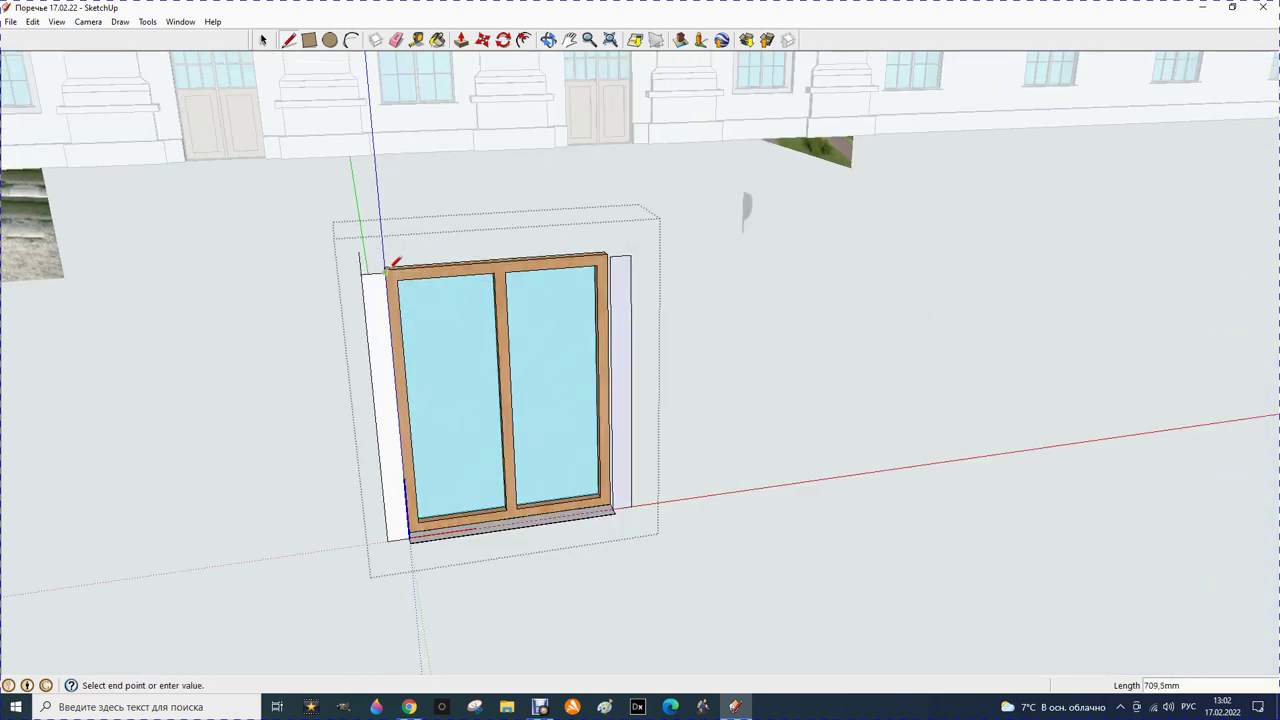
click(613, 254)
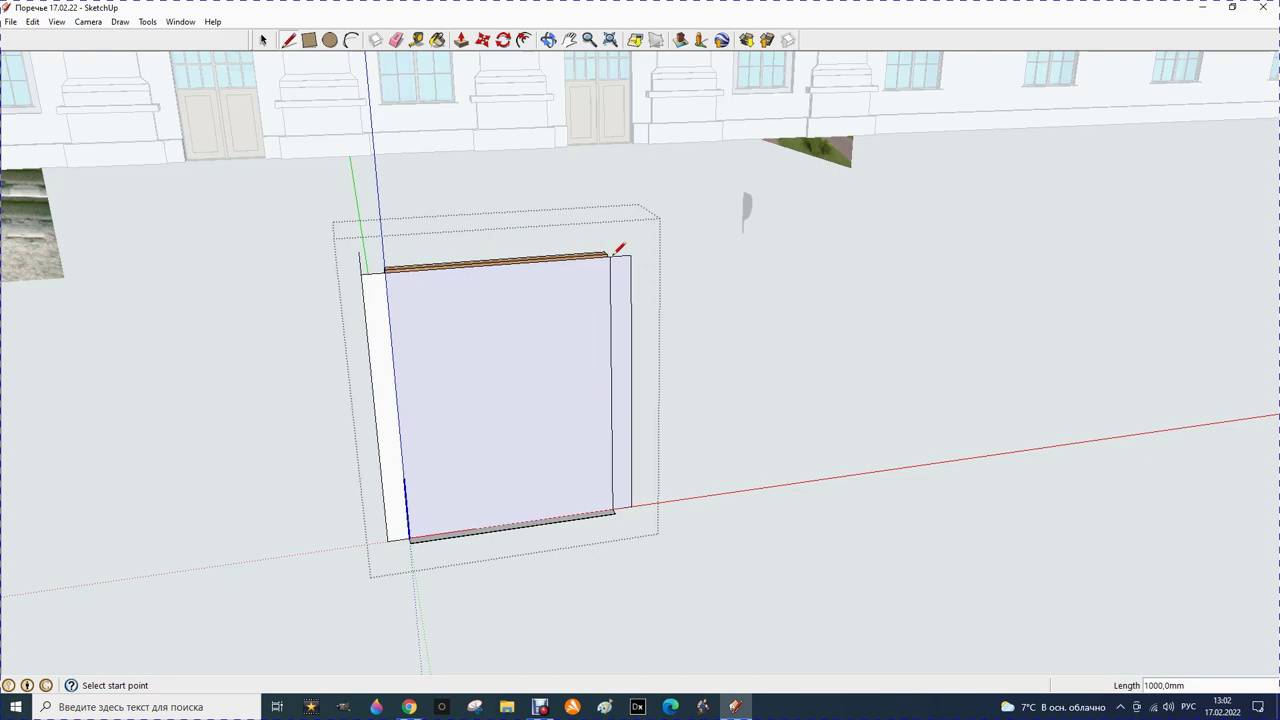
click(630, 255)
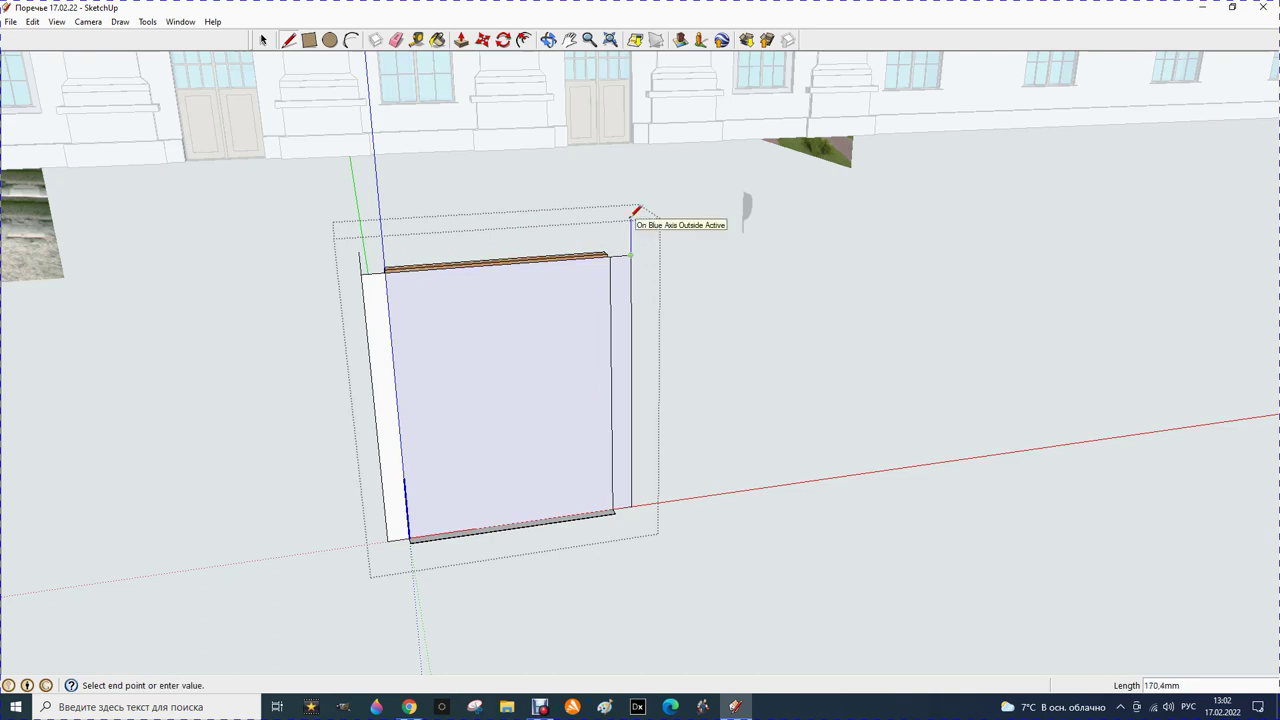
key(Return)
click(366, 247)
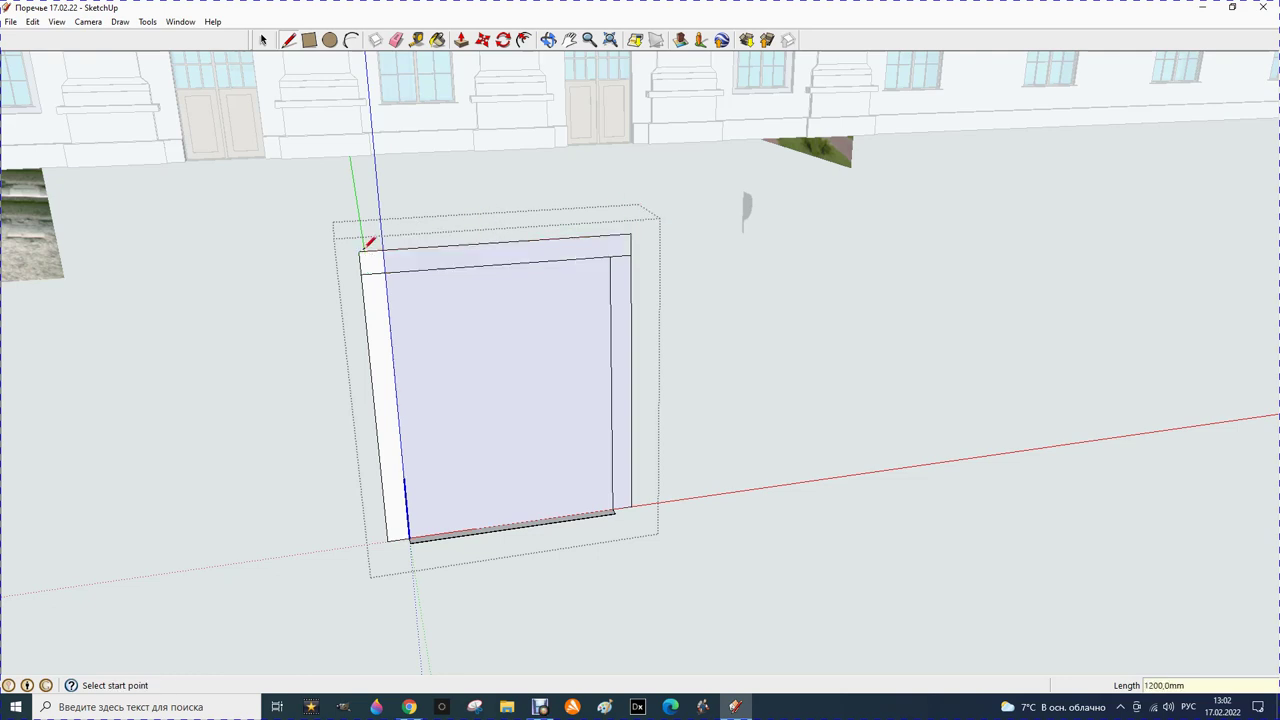
click(264, 39)
click(483, 411)
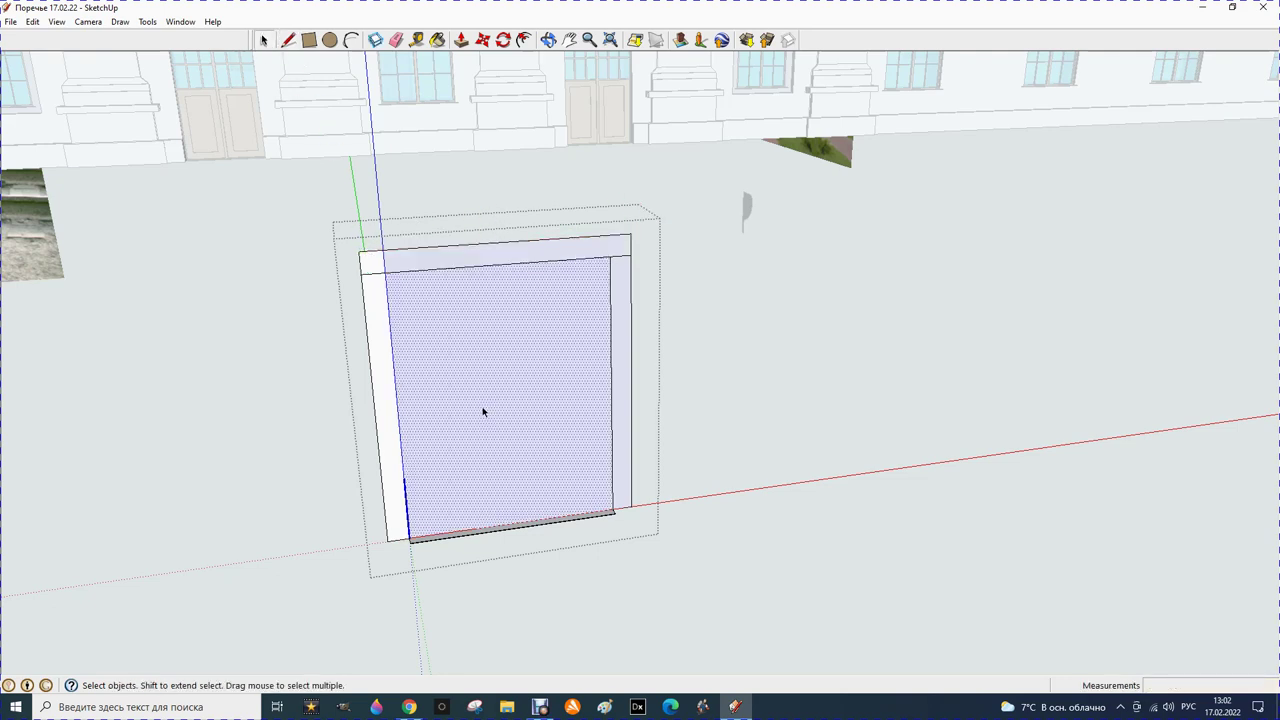
Delete the inner face and erase the dividing edges along the frame's top
key(Delete)
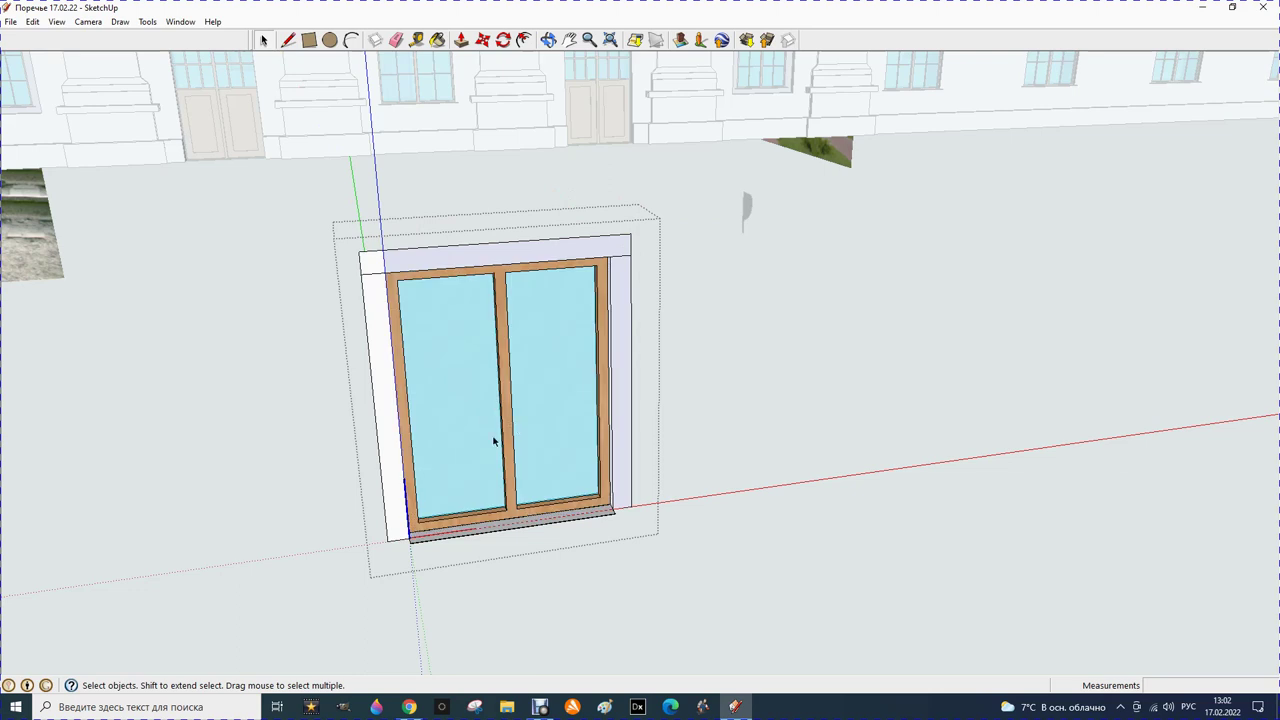
click(397, 39)
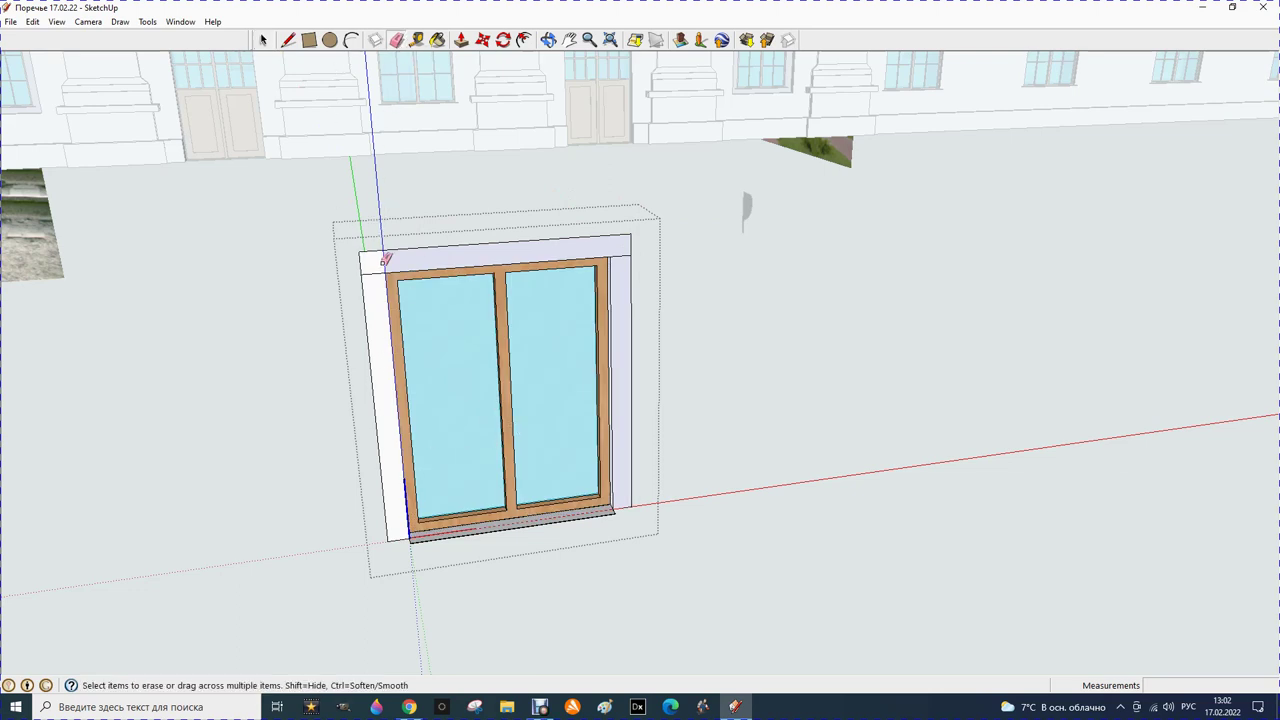
drag(369, 268, 625, 258)
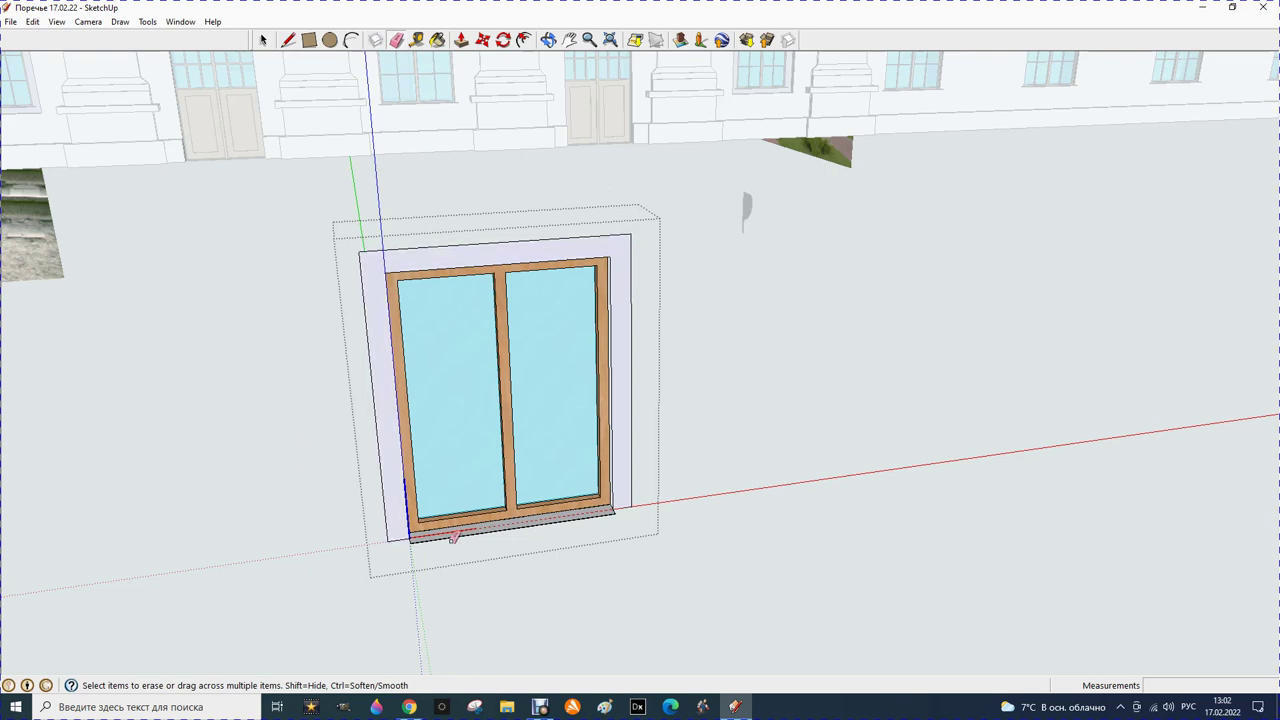
click(548, 40)
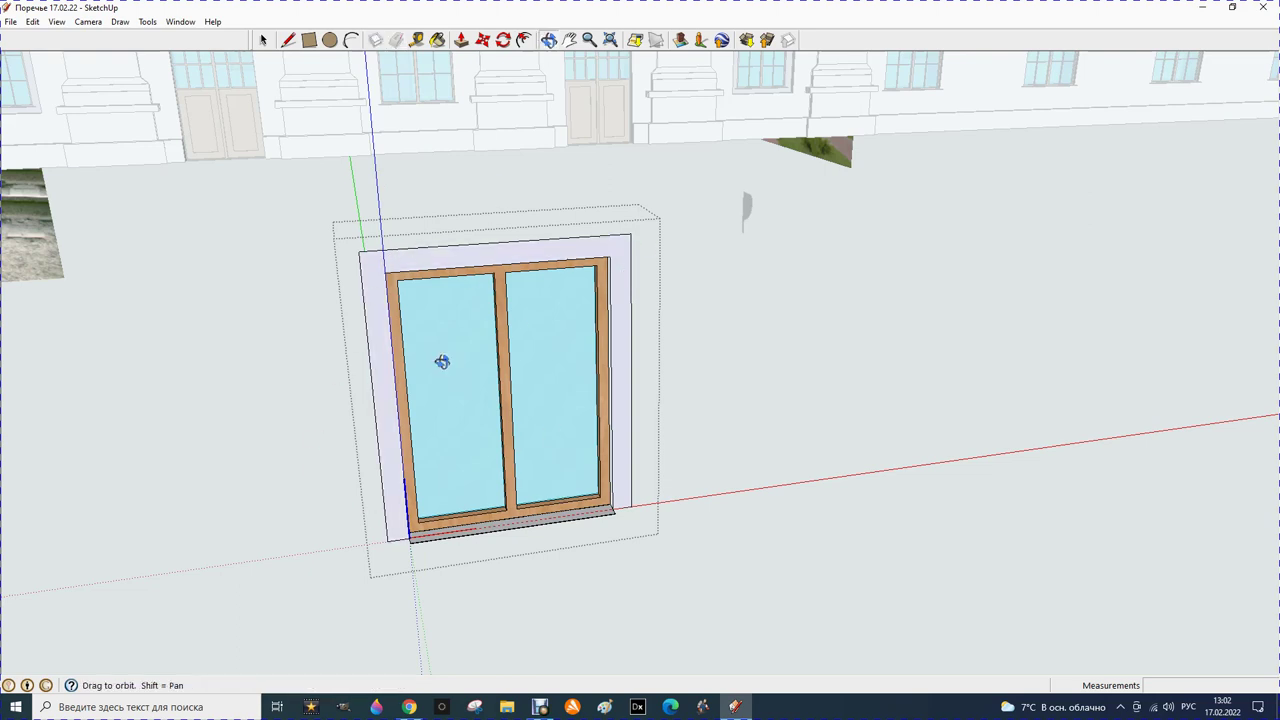
Orbit and zoom in close to the bottom of the window frame
drag(354, 534, 360, 517)
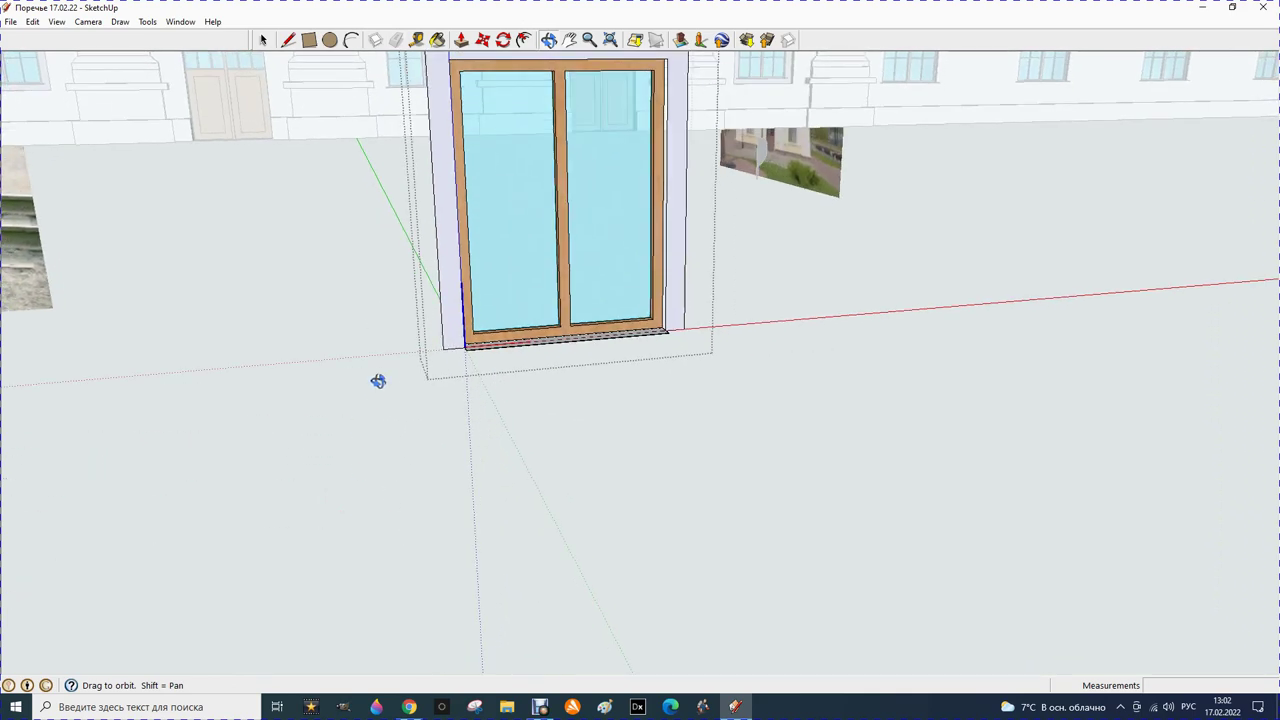
scroll(366, 415, down, 3)
scroll(440, 375, down, 1)
mouse_move(446, 365)
mouse_down()
mouse_move(474, 360)
mouse_move(472, 253)
mouse_up()
scroll(468, 258, up, 1)
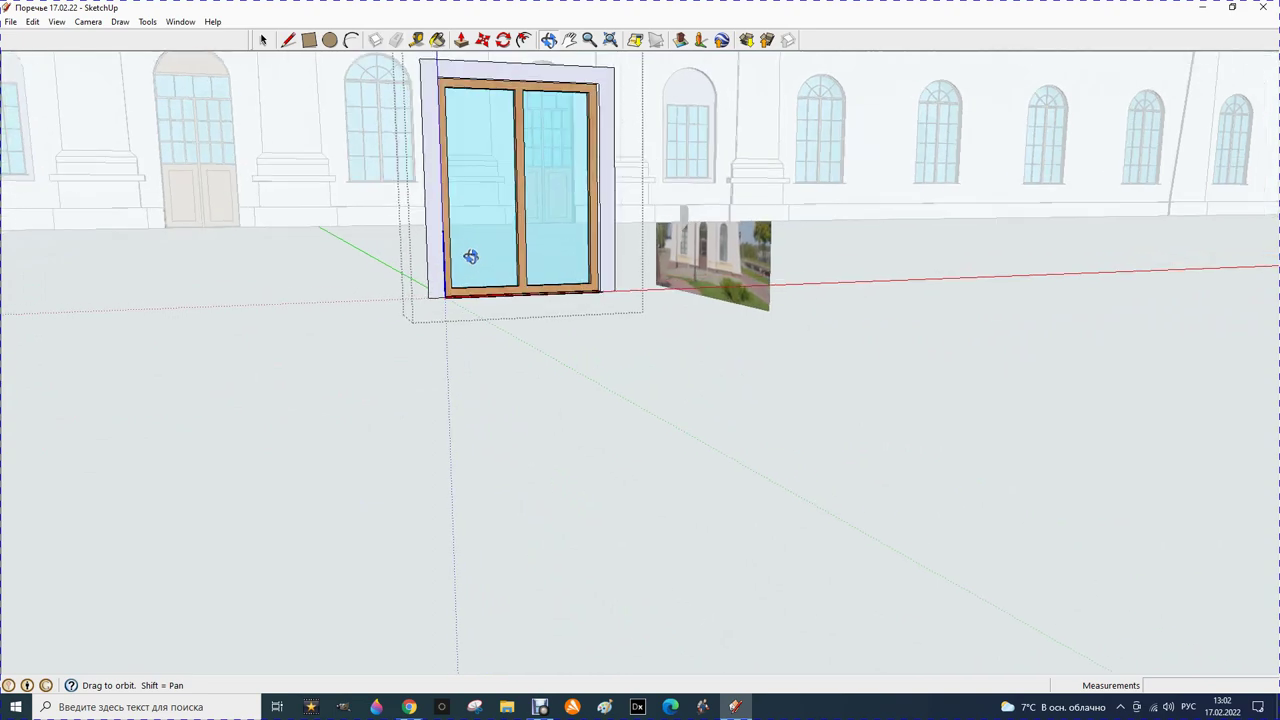
scroll(466, 271, up, 1)
scroll(455, 365, up, 1)
scroll(478, 347, up, 1)
mouse_move(478, 347)
mouse_down()
mouse_move(555, 193)
mouse_move(511, 248)
mouse_up()
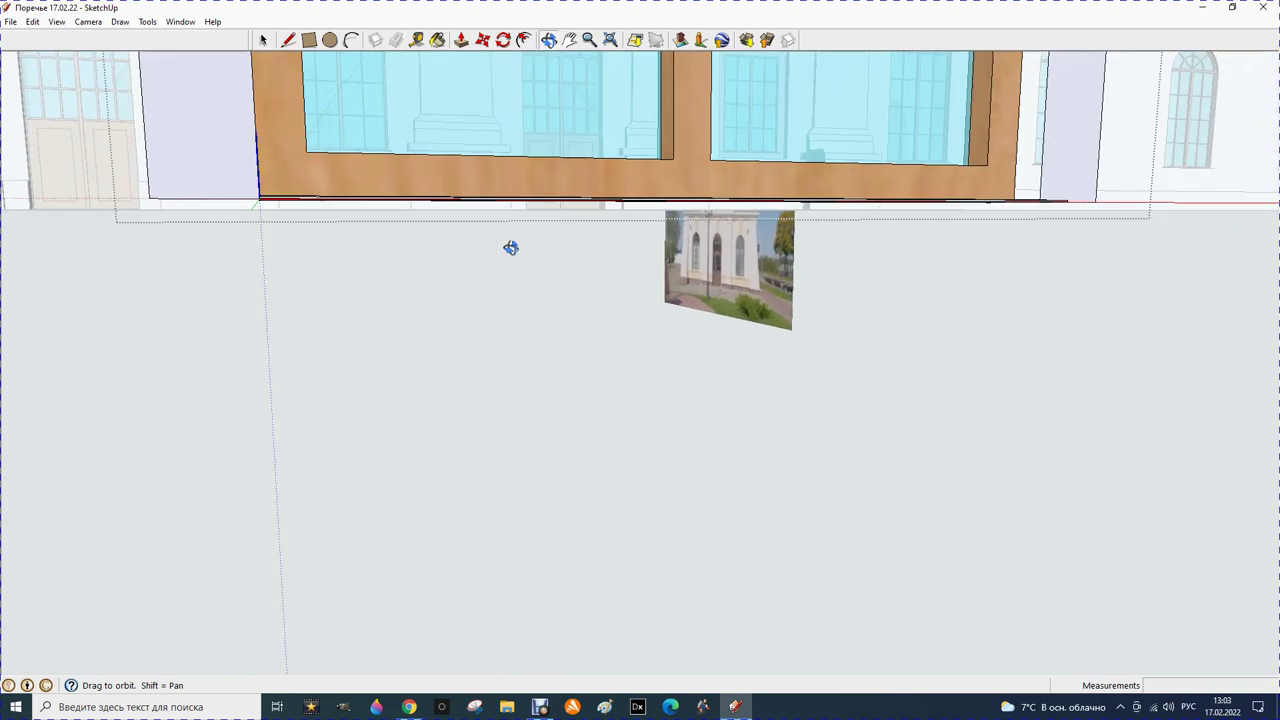
Draw a 100 mm band beneath the window and close it into a face
click(288, 39)
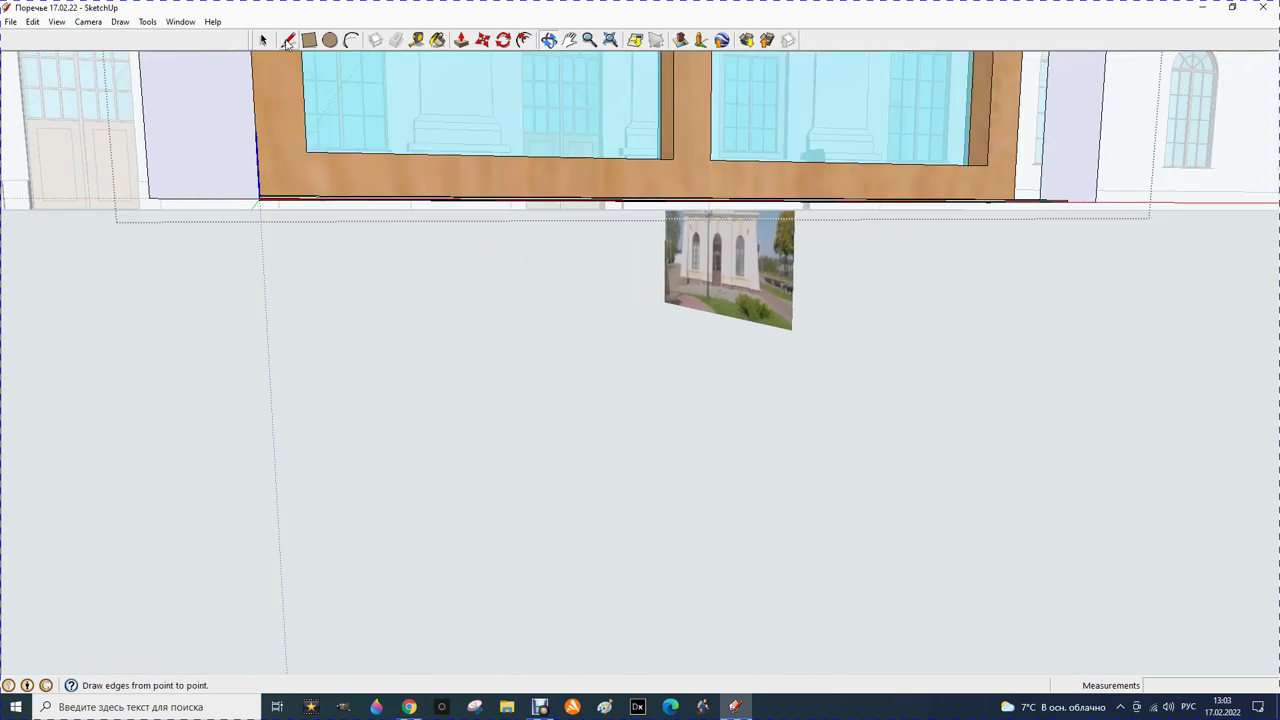
click(150, 197)
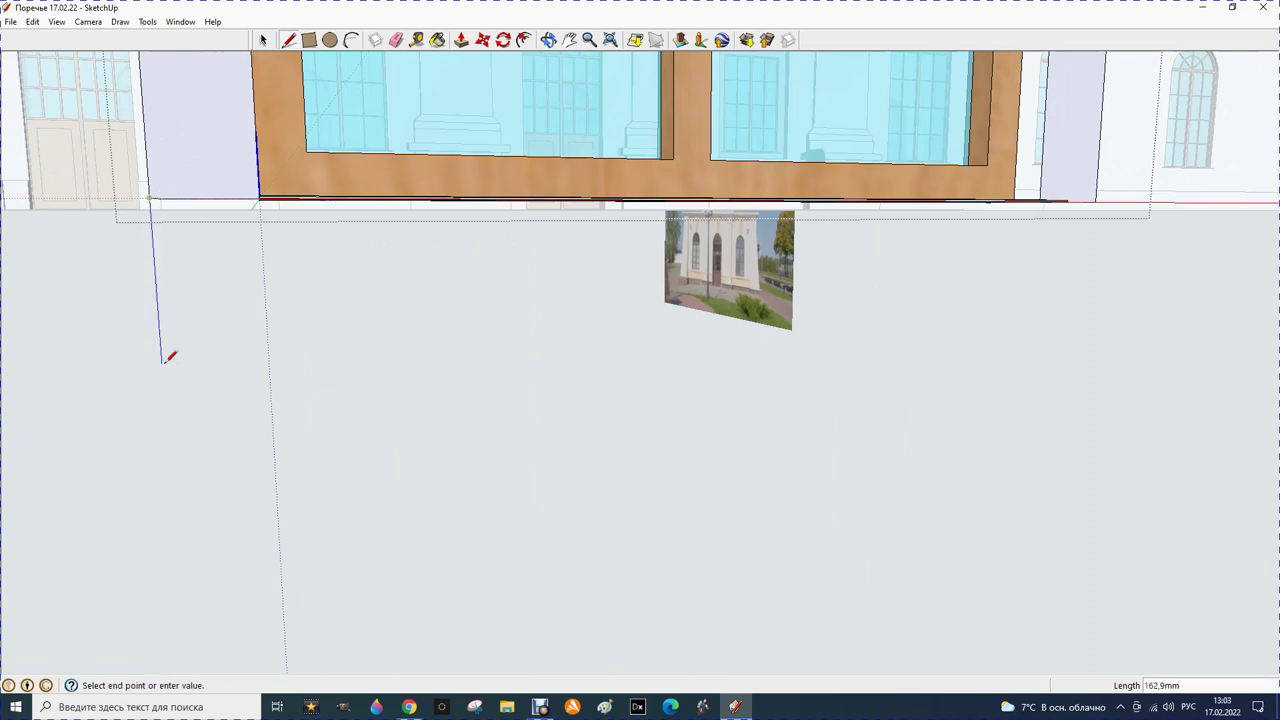
text(100)
key(Return)
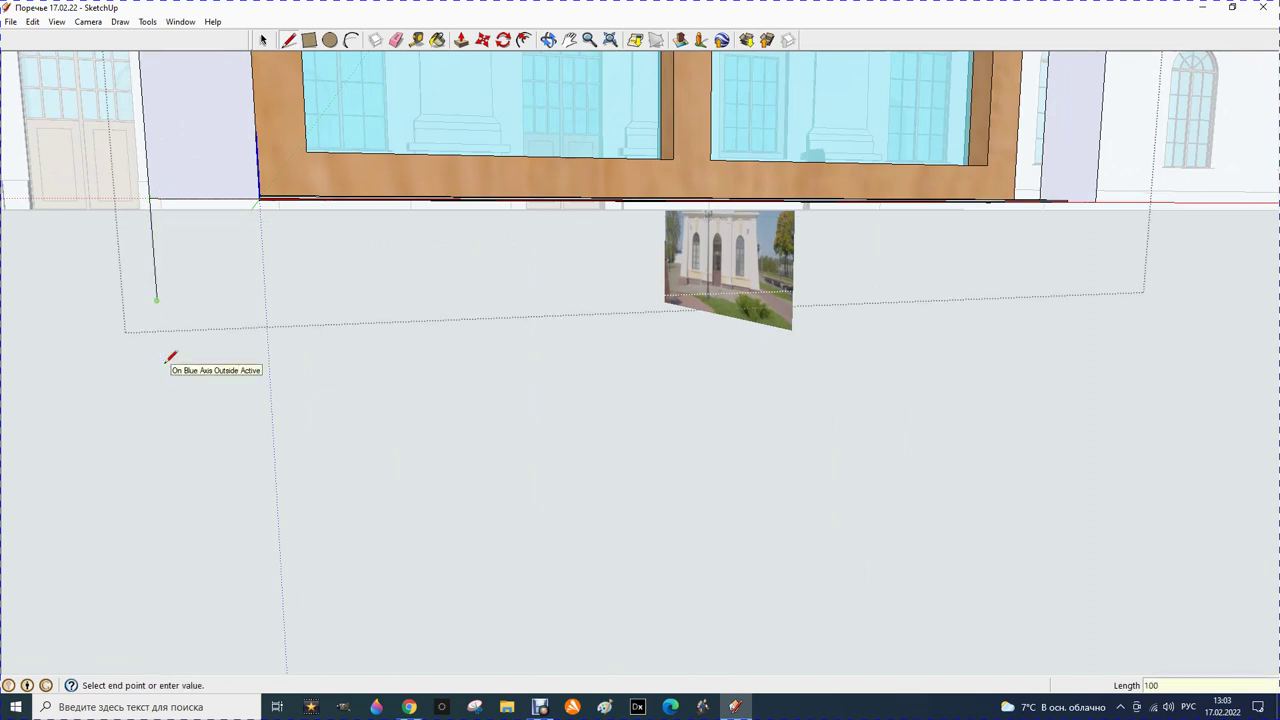
key(Escape)
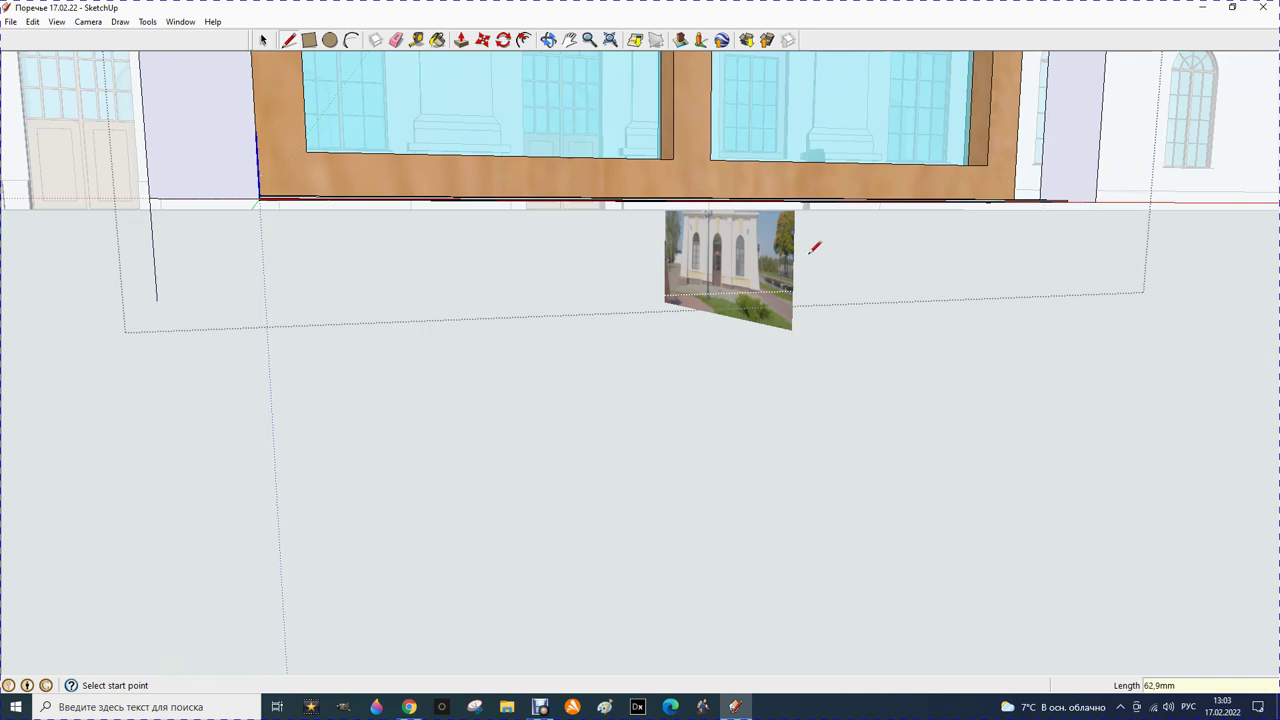
click(1095, 201)
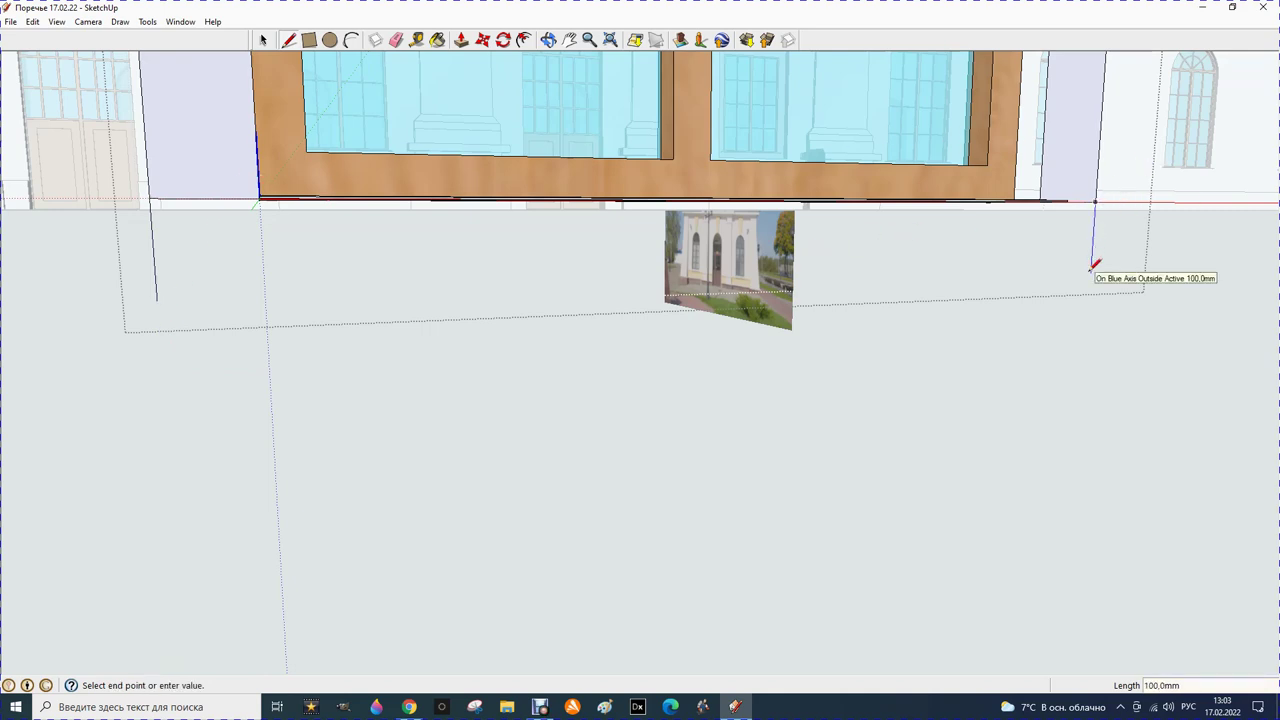
text(00)
key(Return)
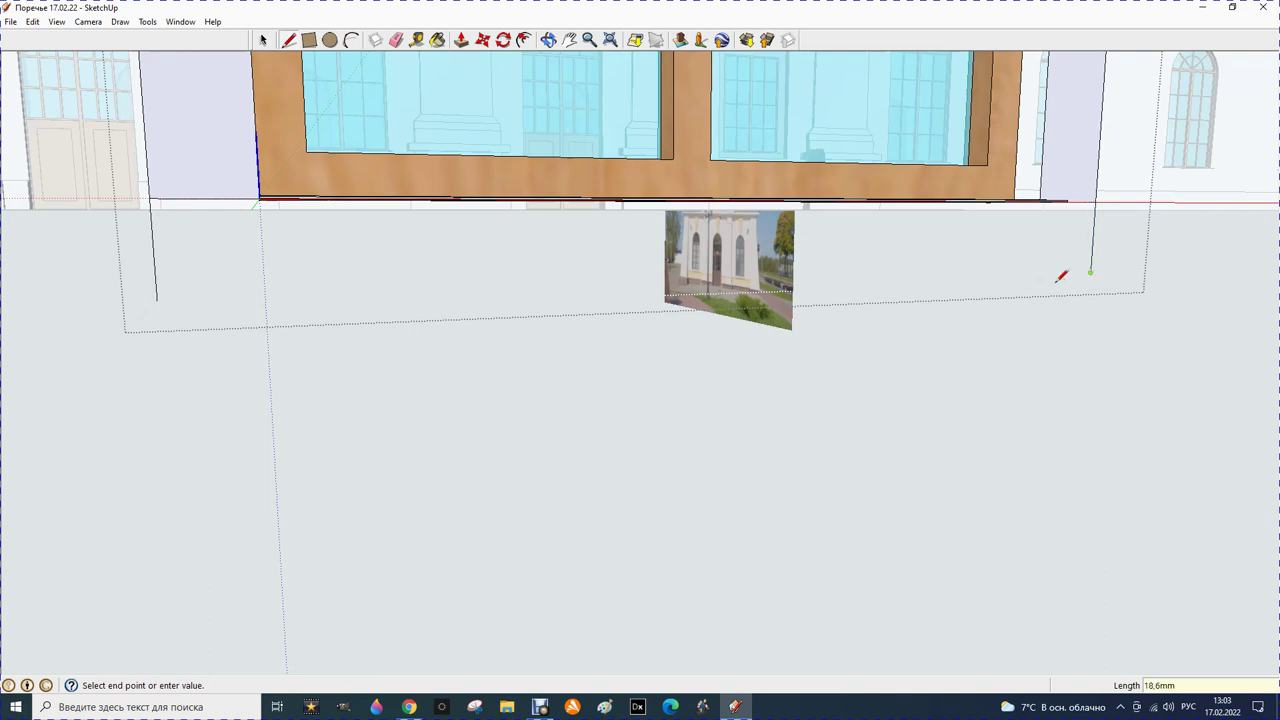
click(159, 297)
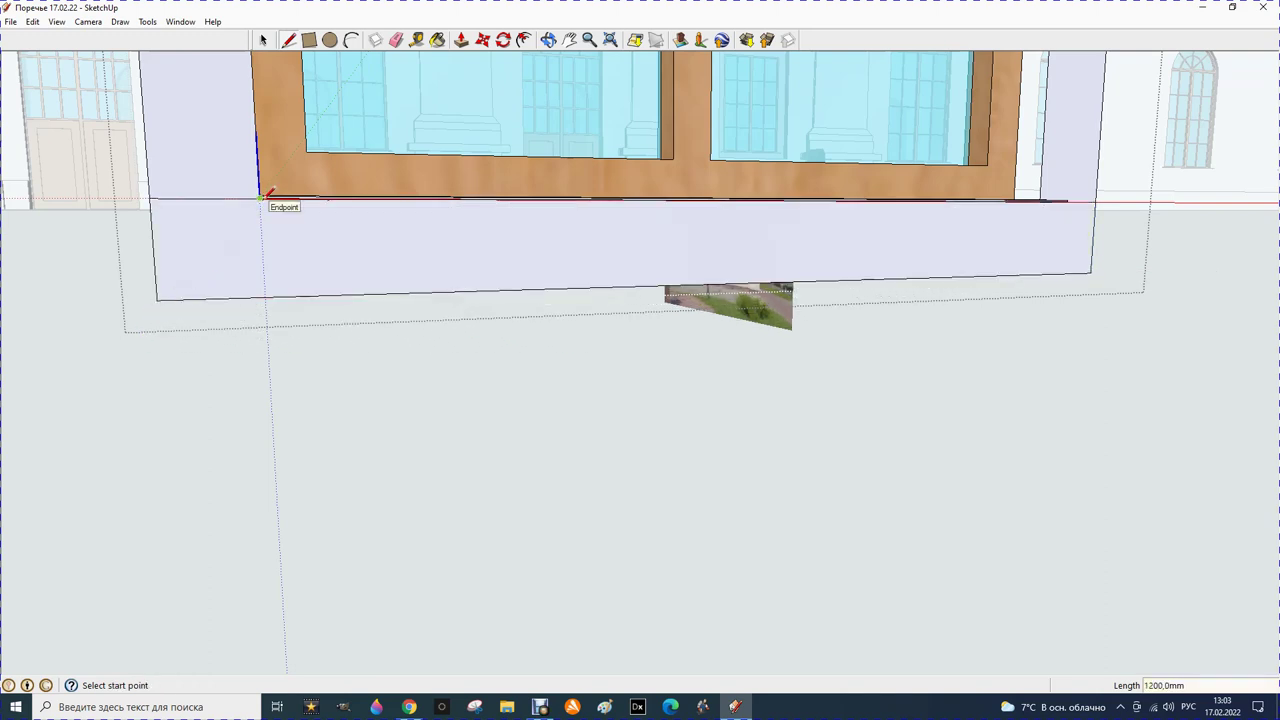
Add a 100 mm-wide left leg under the band and erase the edge joining them
click(156, 299)
text(100)
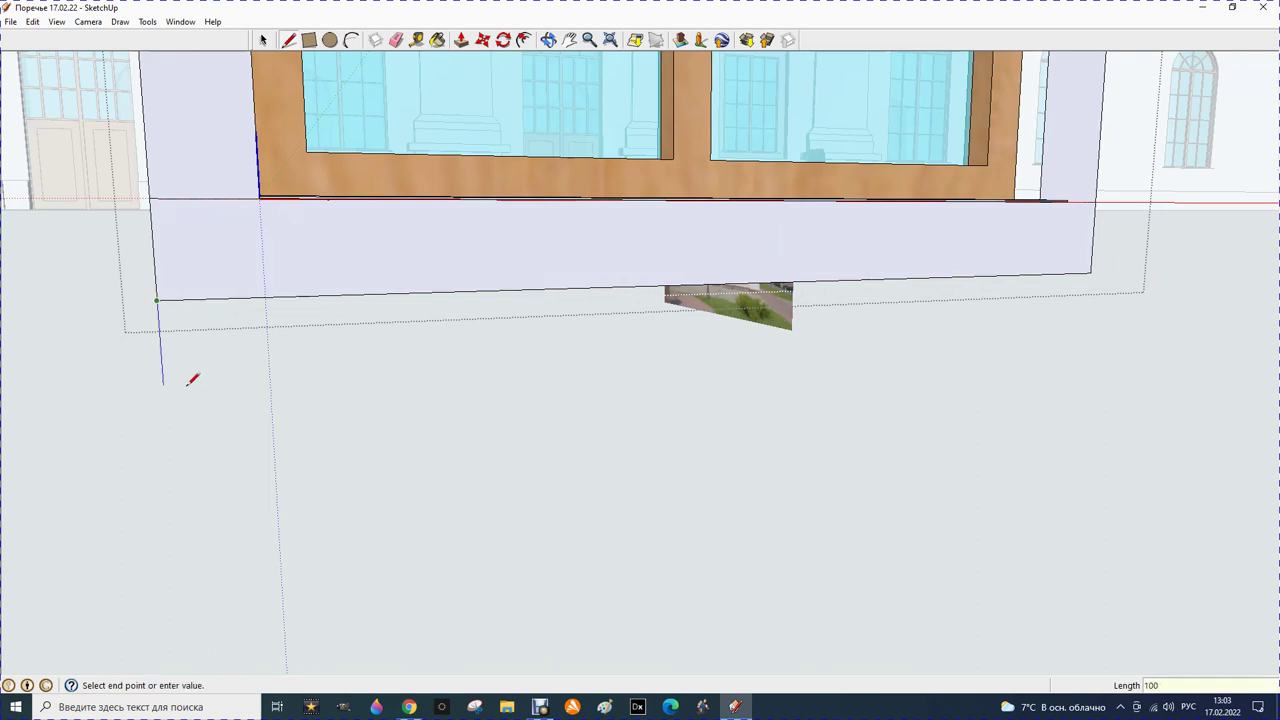
key(Return)
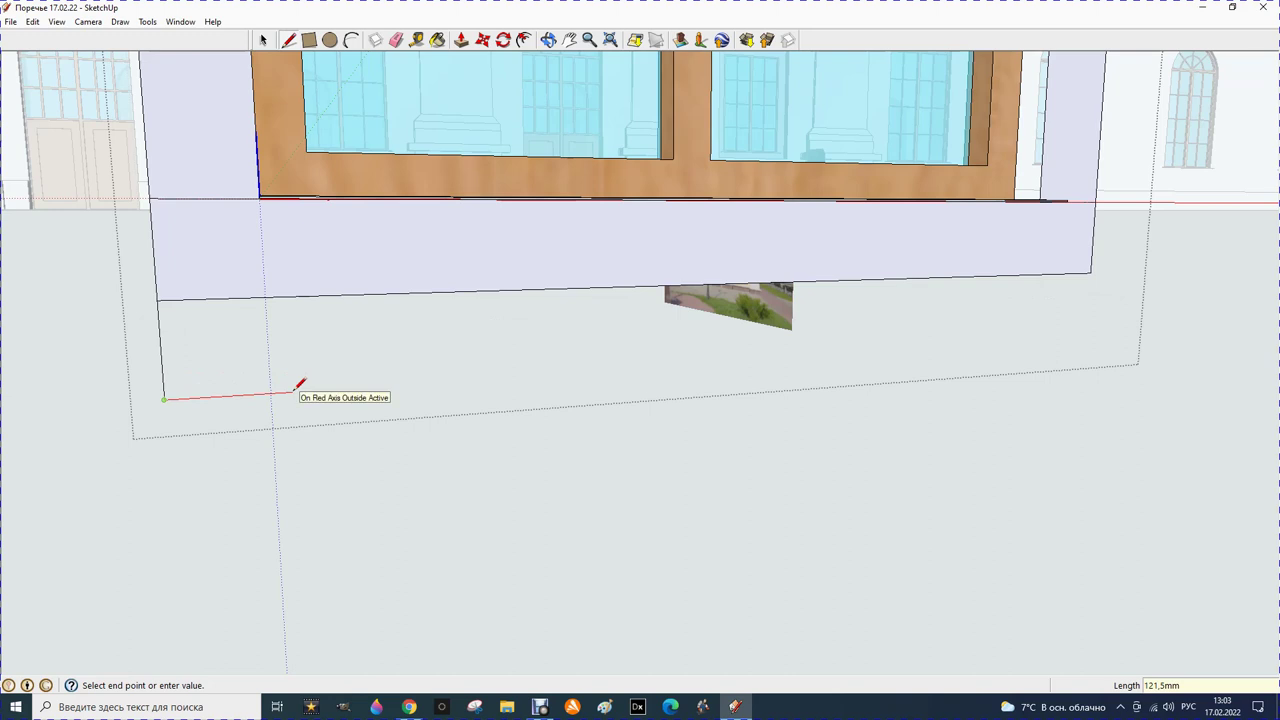
text(100)
key(Return)
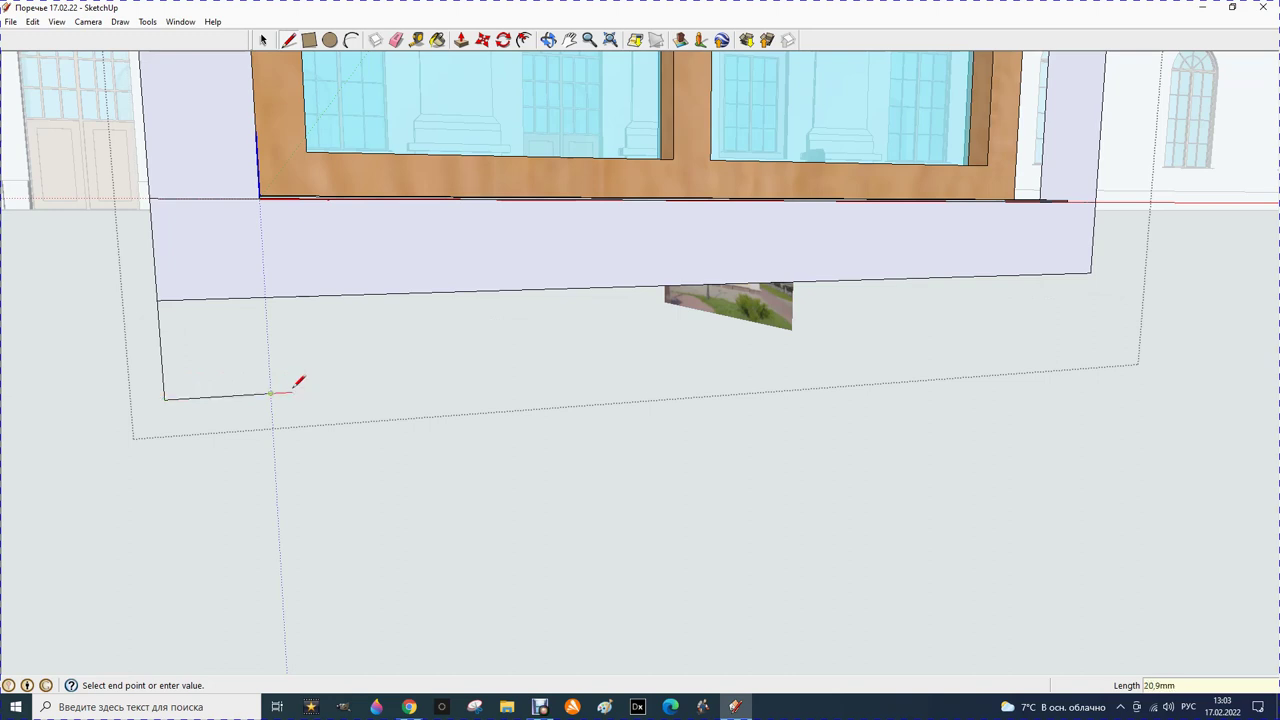
click(265, 296)
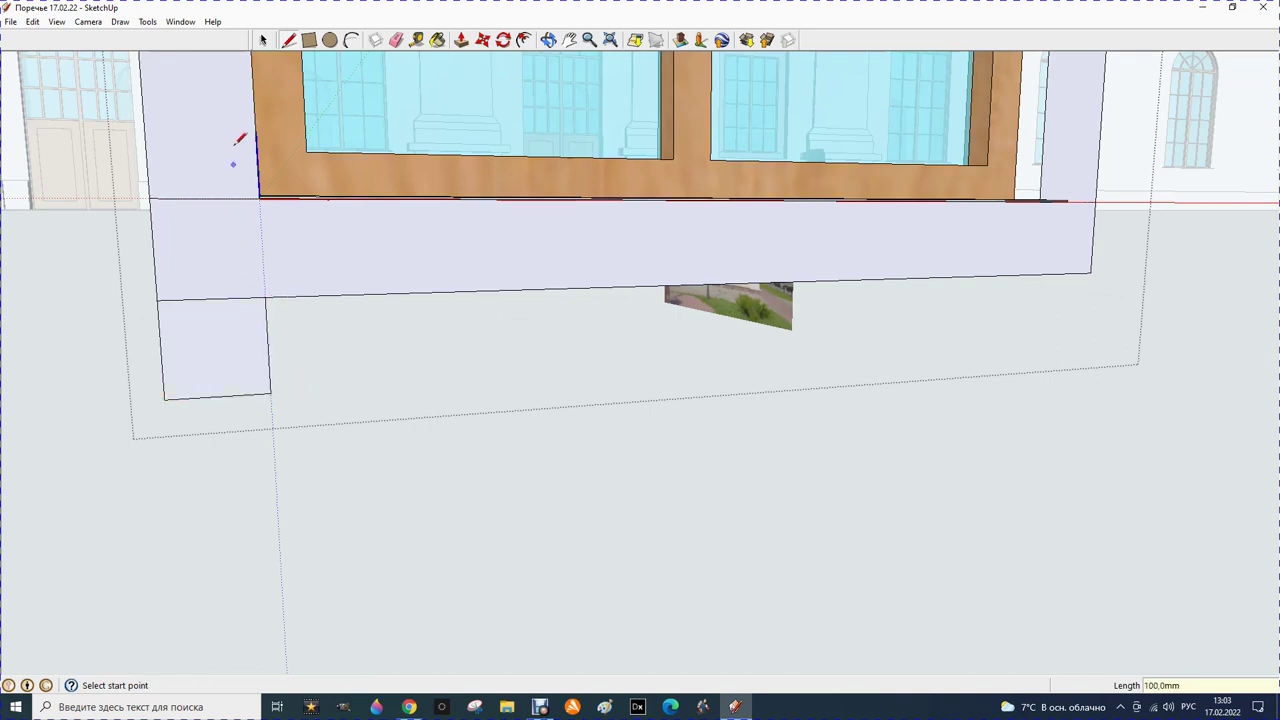
click(396, 40)
click(211, 298)
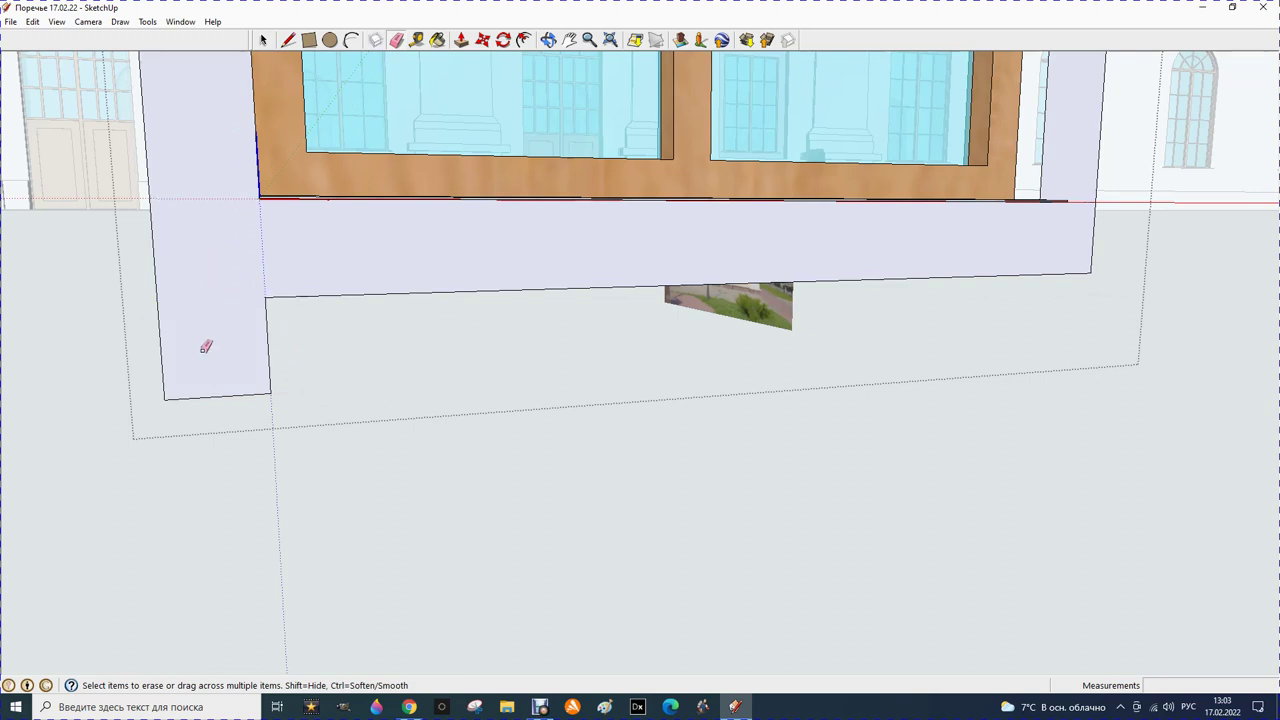
Add the matching 100 mm-wide right leg and erase its dividing edge
click(288, 40)
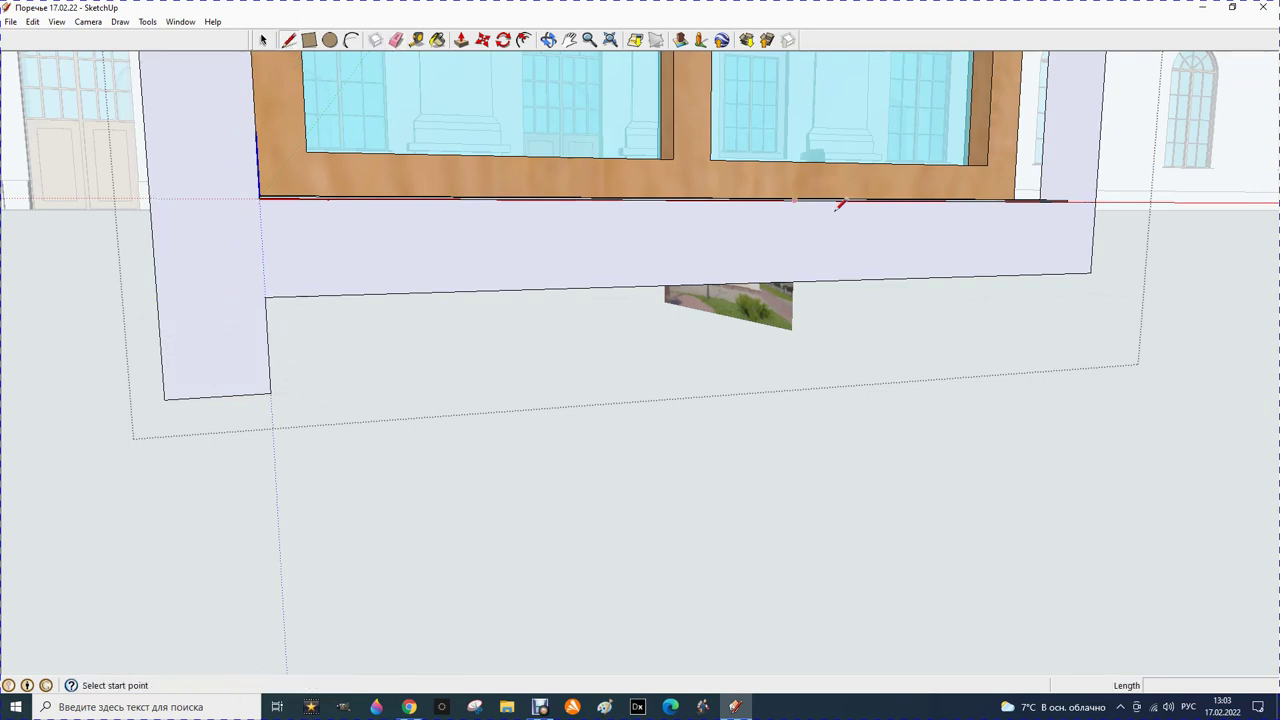
click(1090, 272)
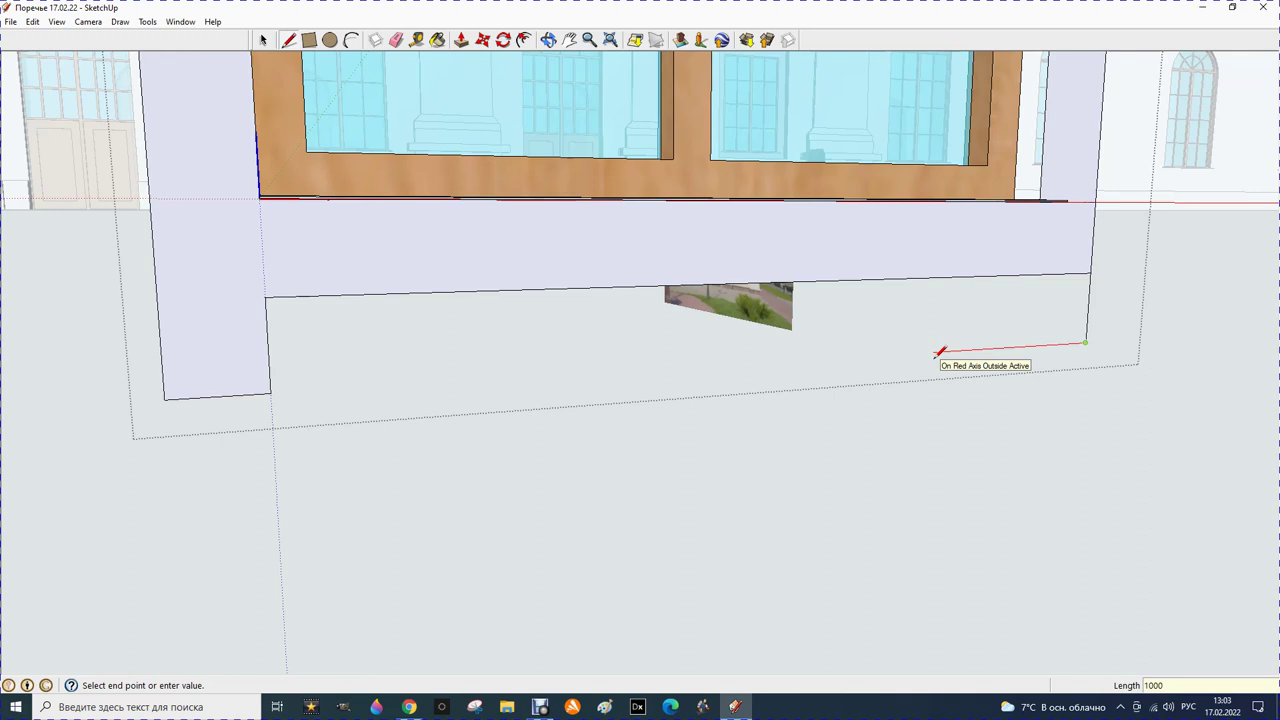
text(100)
key(Return)
click(1035, 271)
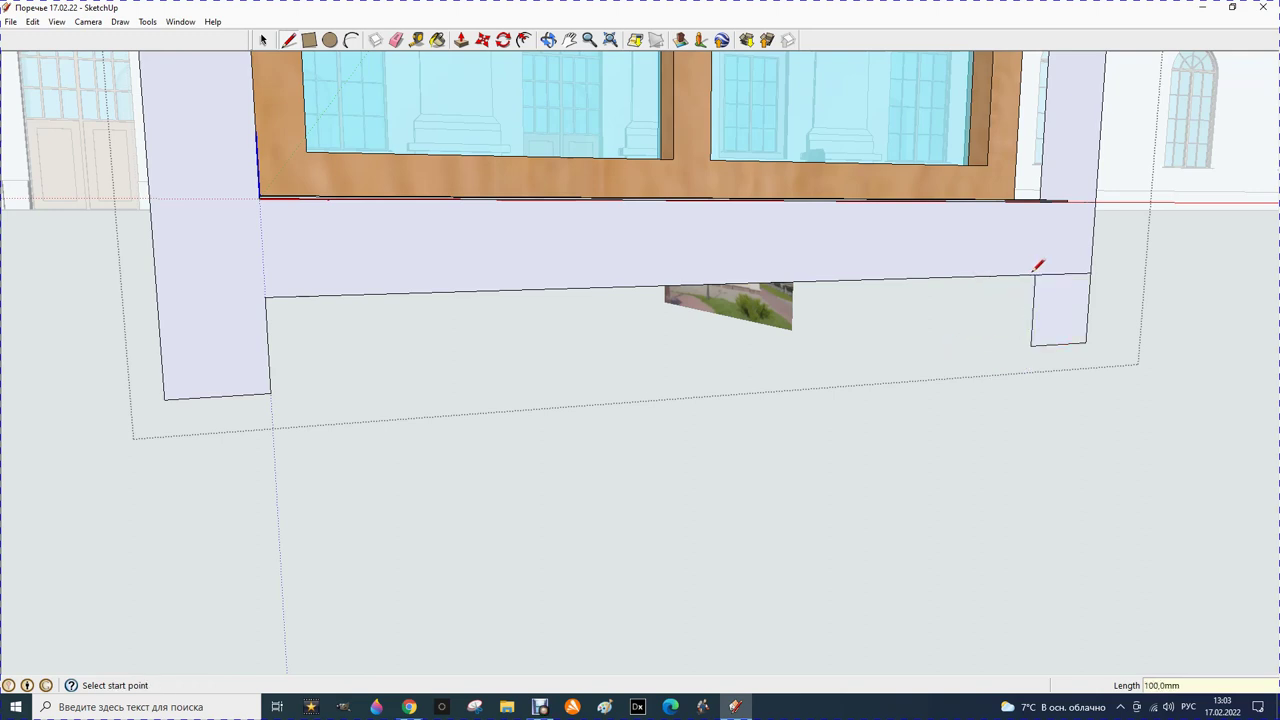
click(396, 40)
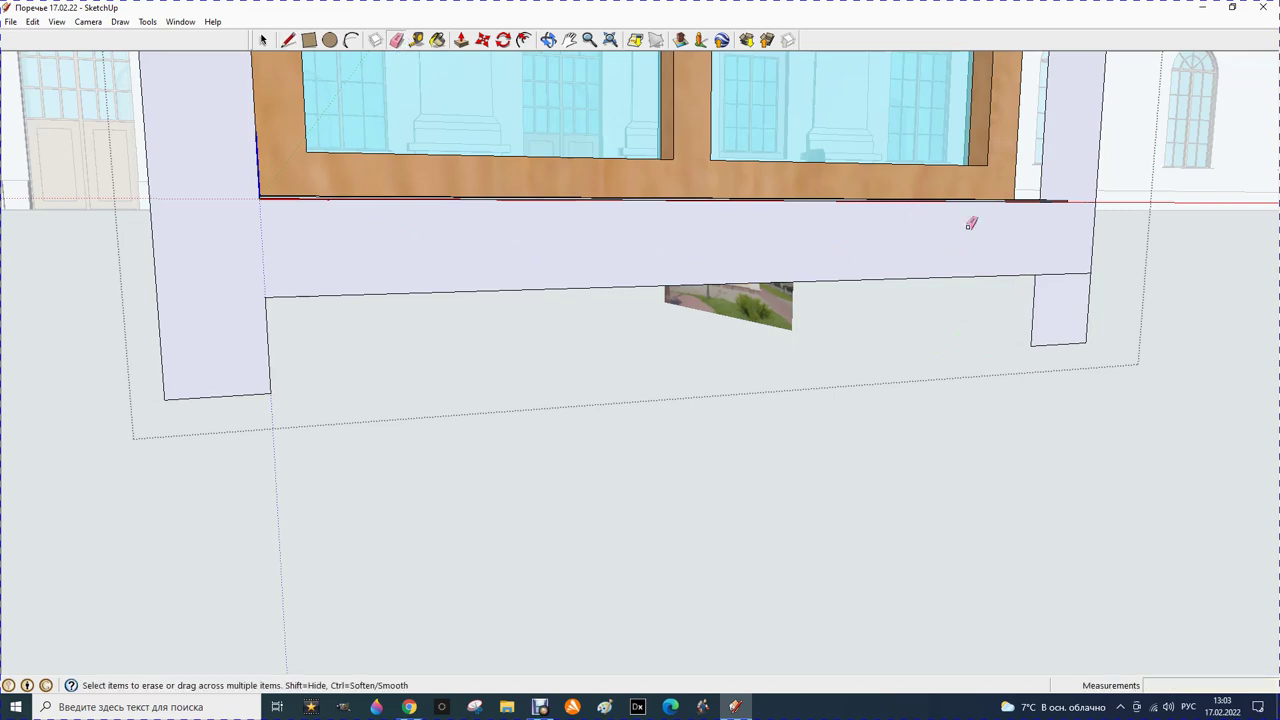
click(1062, 272)
click(548, 40)
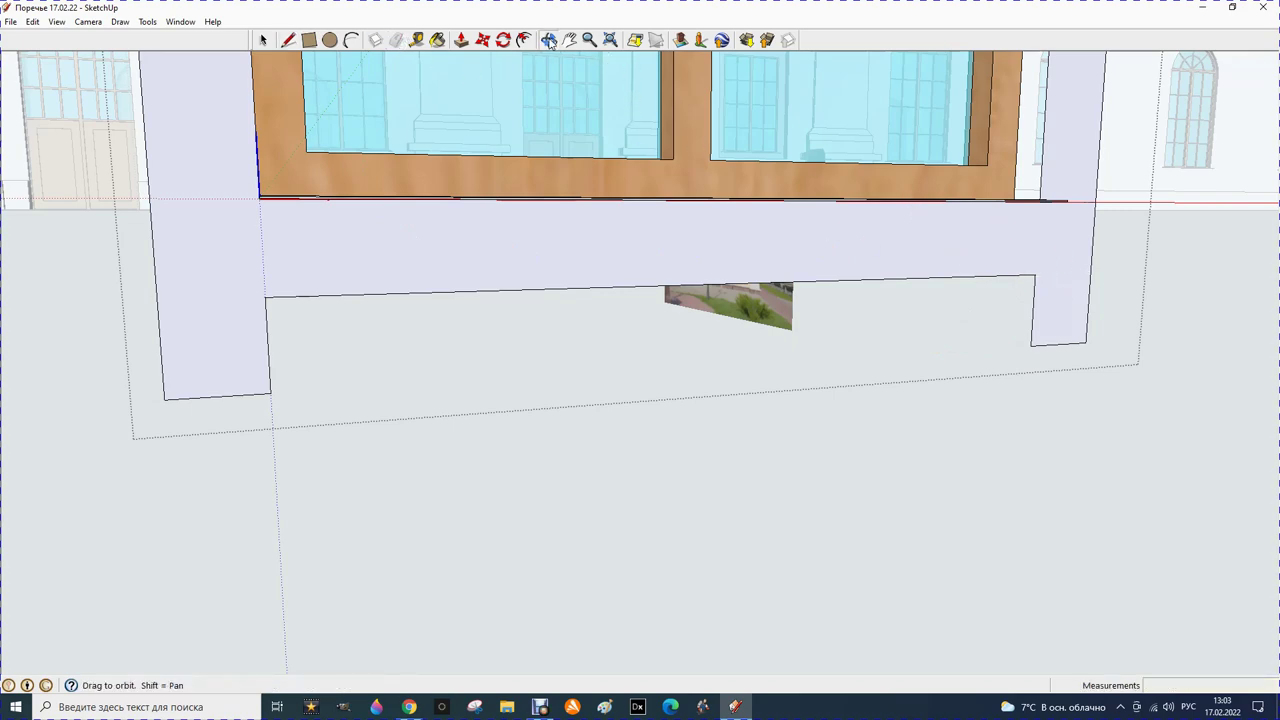
Try a push/pull on the grey panel face, cancelling the zero-distance extrusion
mouse_move(342, 227)
mouse_down()
mouse_move(680, 164)
mouse_move(806, 194)
mouse_move(774, 246)
mouse_move(686, 274)
mouse_up()
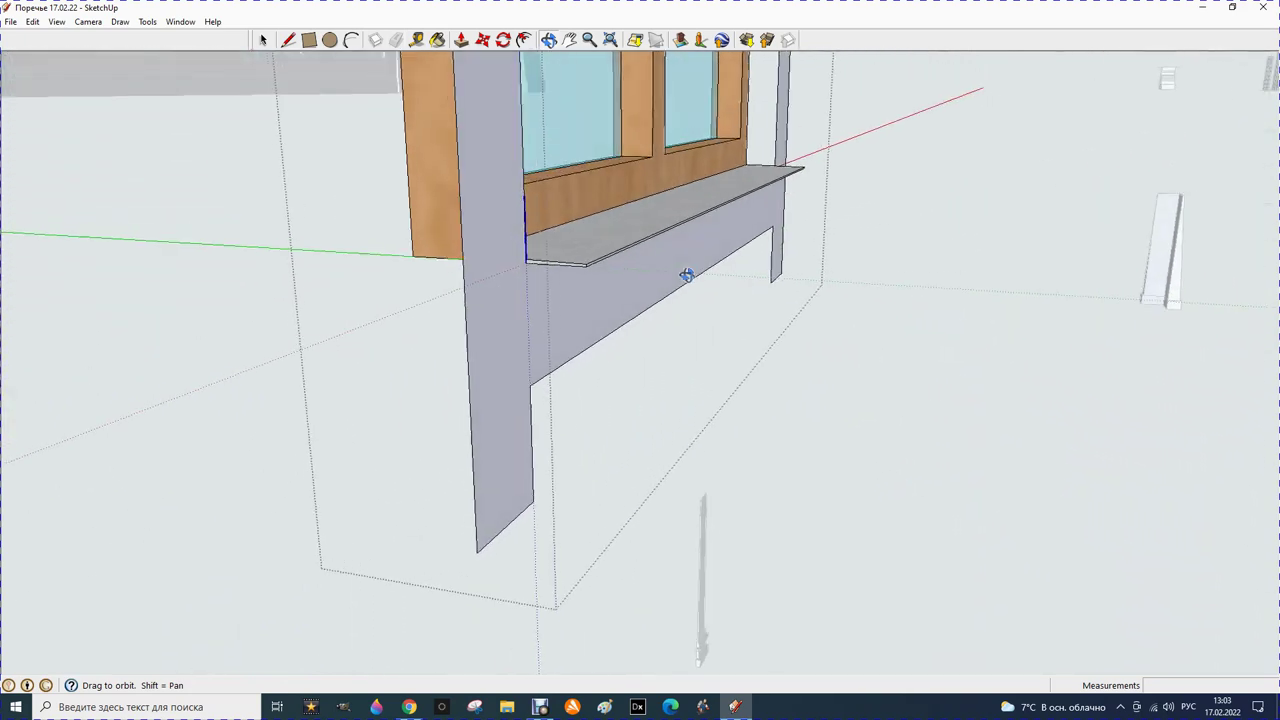
click(461, 39)
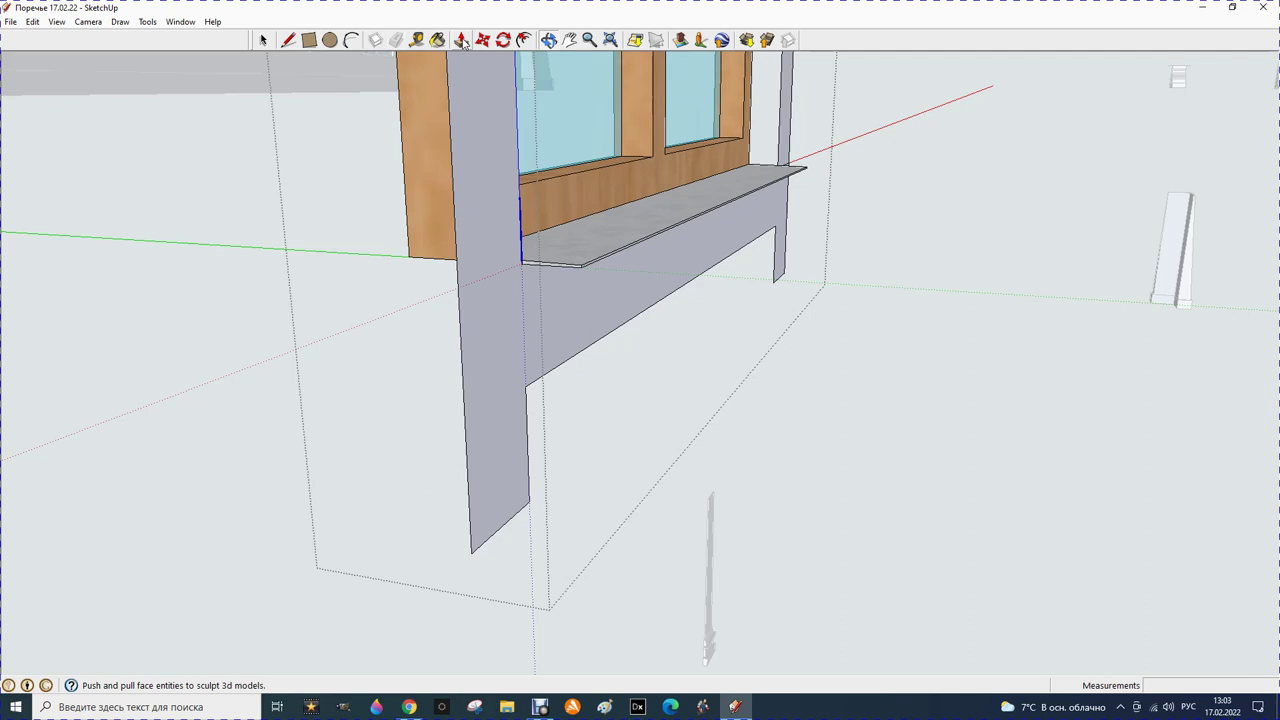
click(484, 316)
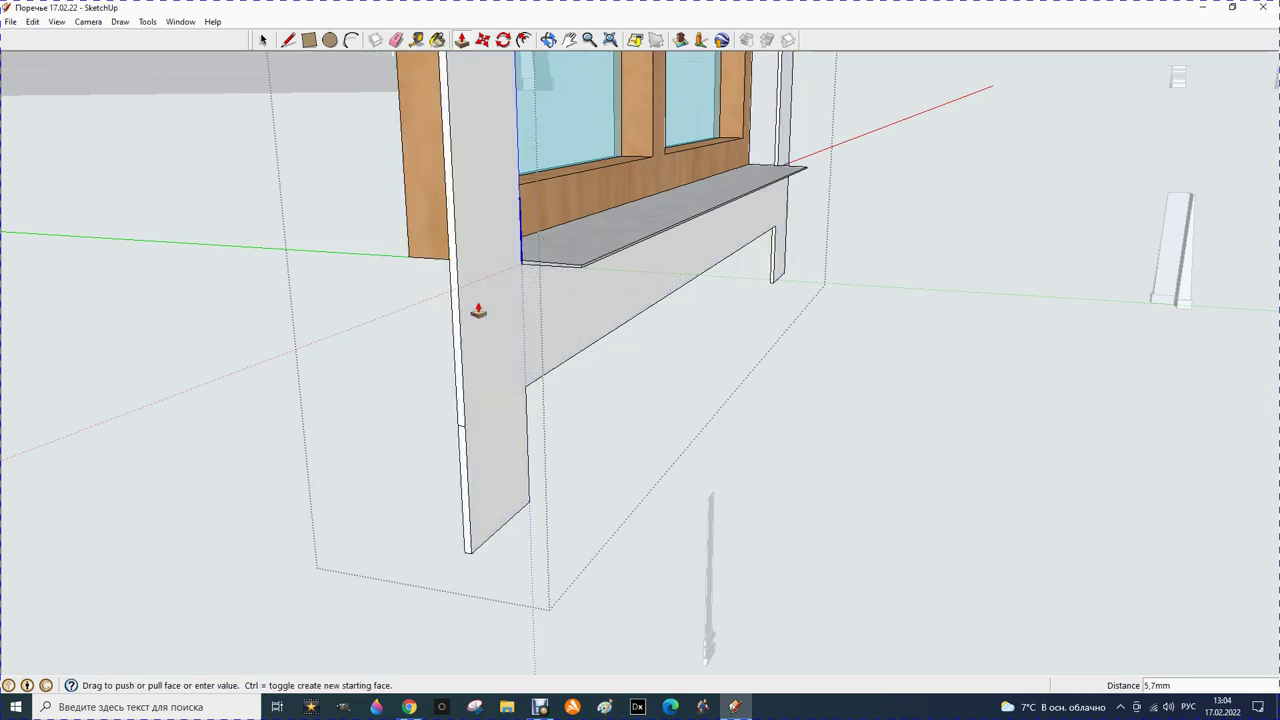
click(515, 365)
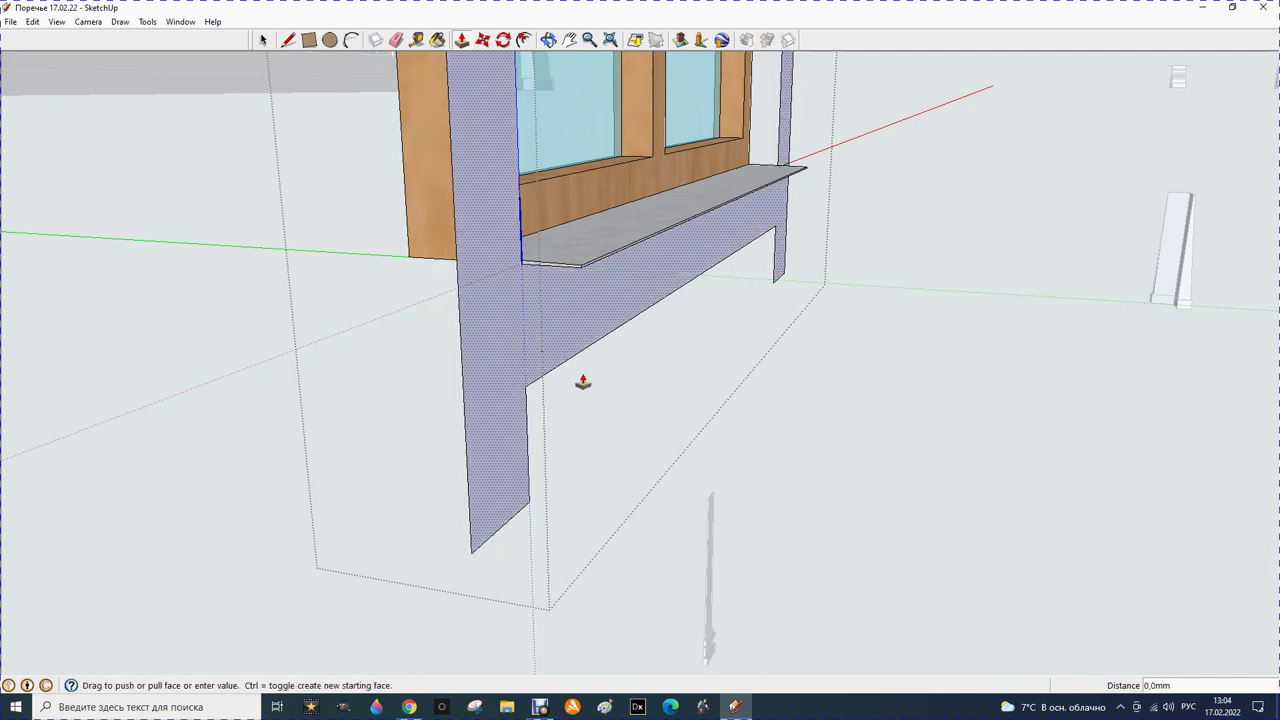
key(space)
click(504, 315)
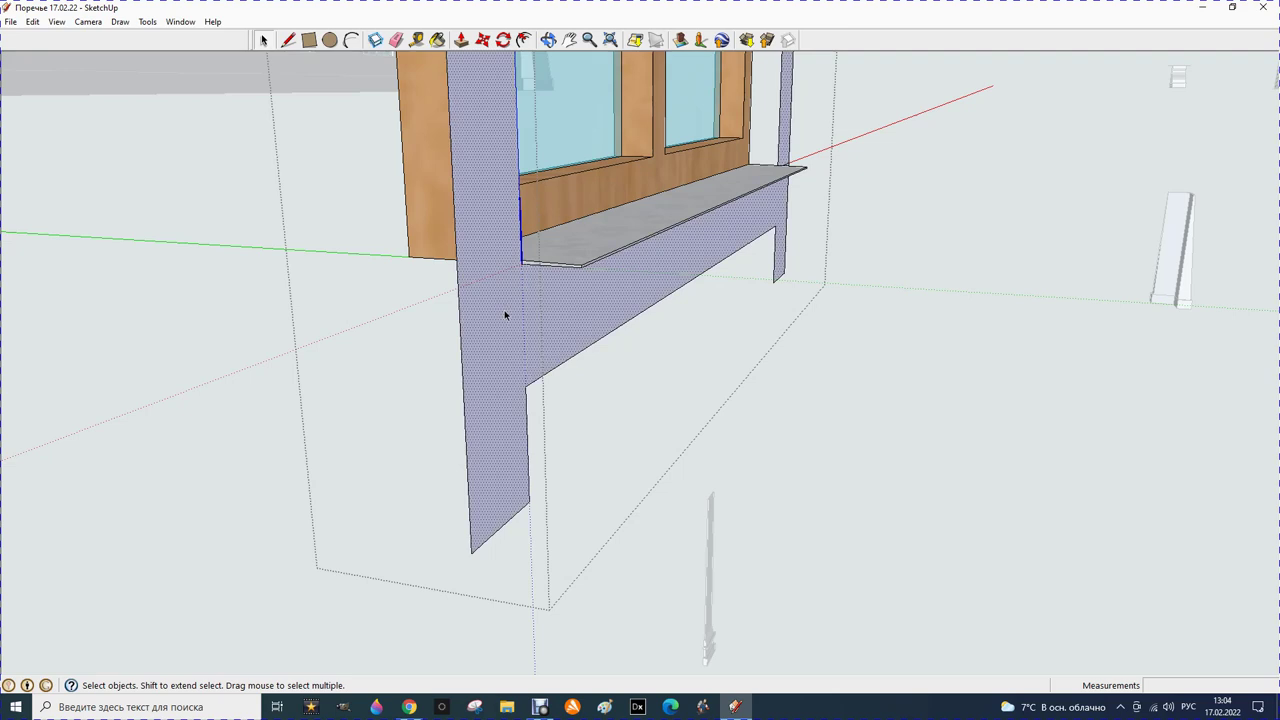
click(461, 40)
click(536, 364)
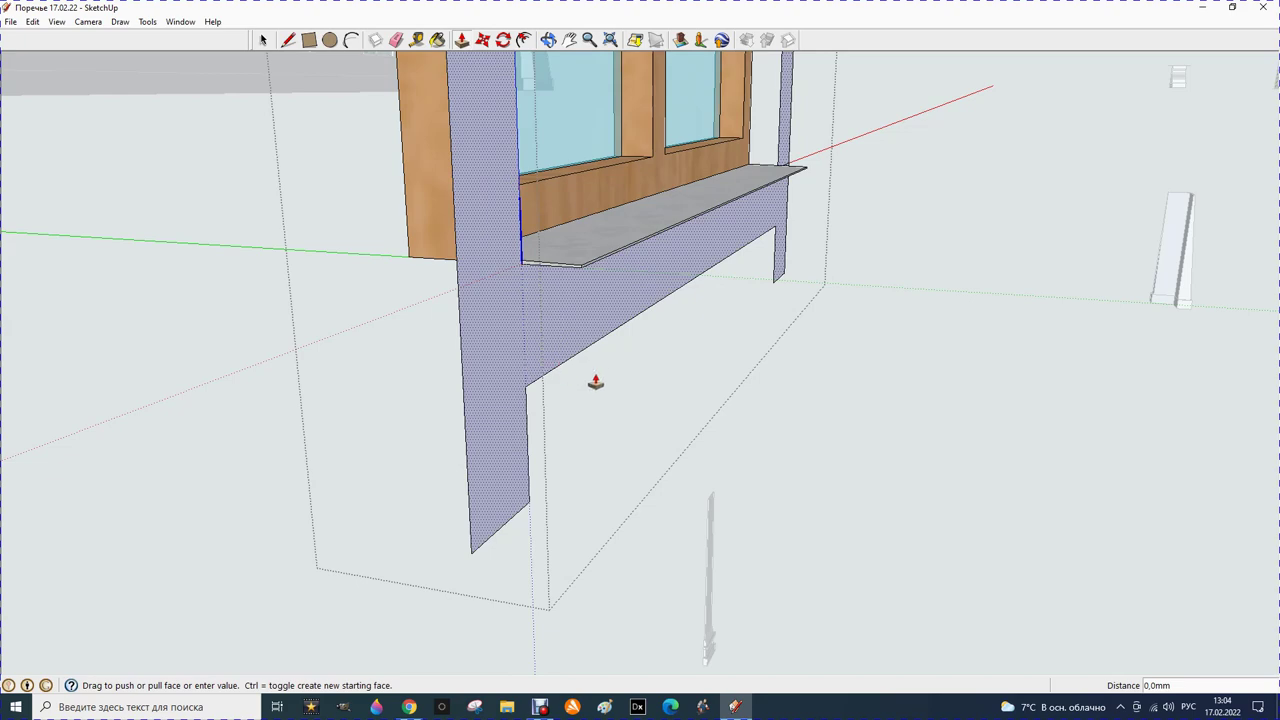
key(Escape)
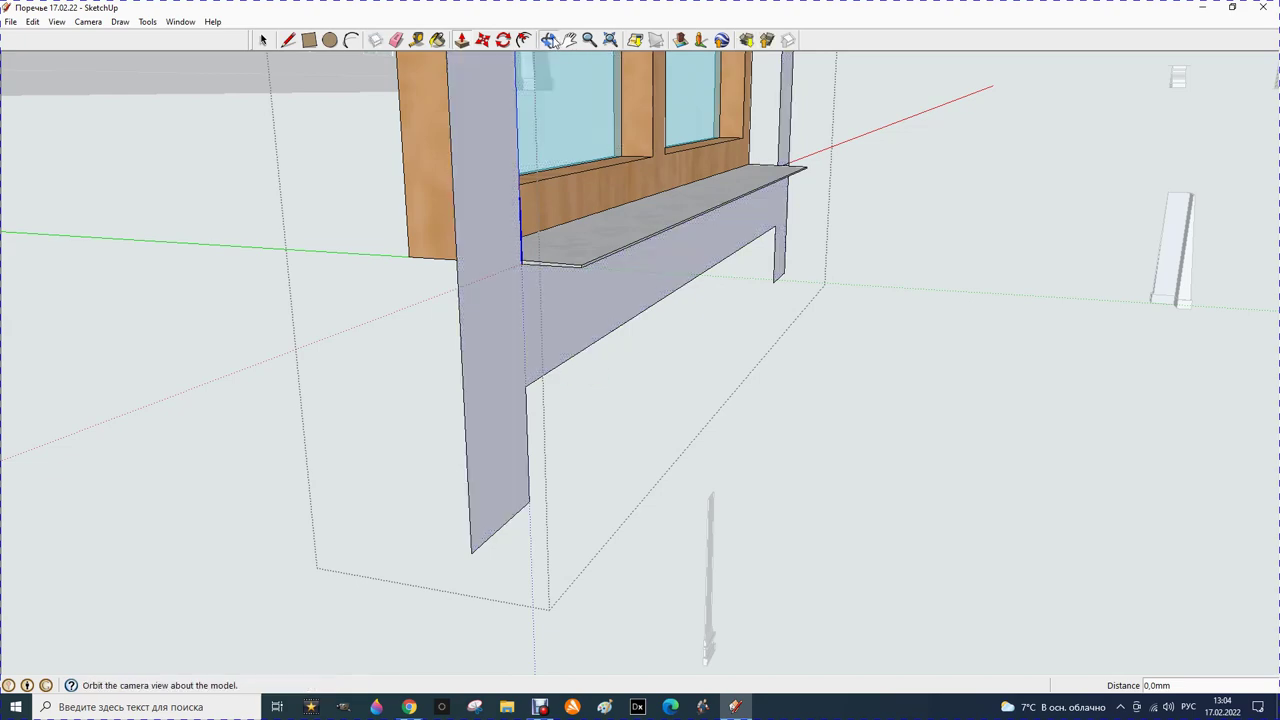
Draw a 1000 mm edge along the sill and delete the resulting face over the windows
click(548, 40)
drag(587, 178, 519, 92)
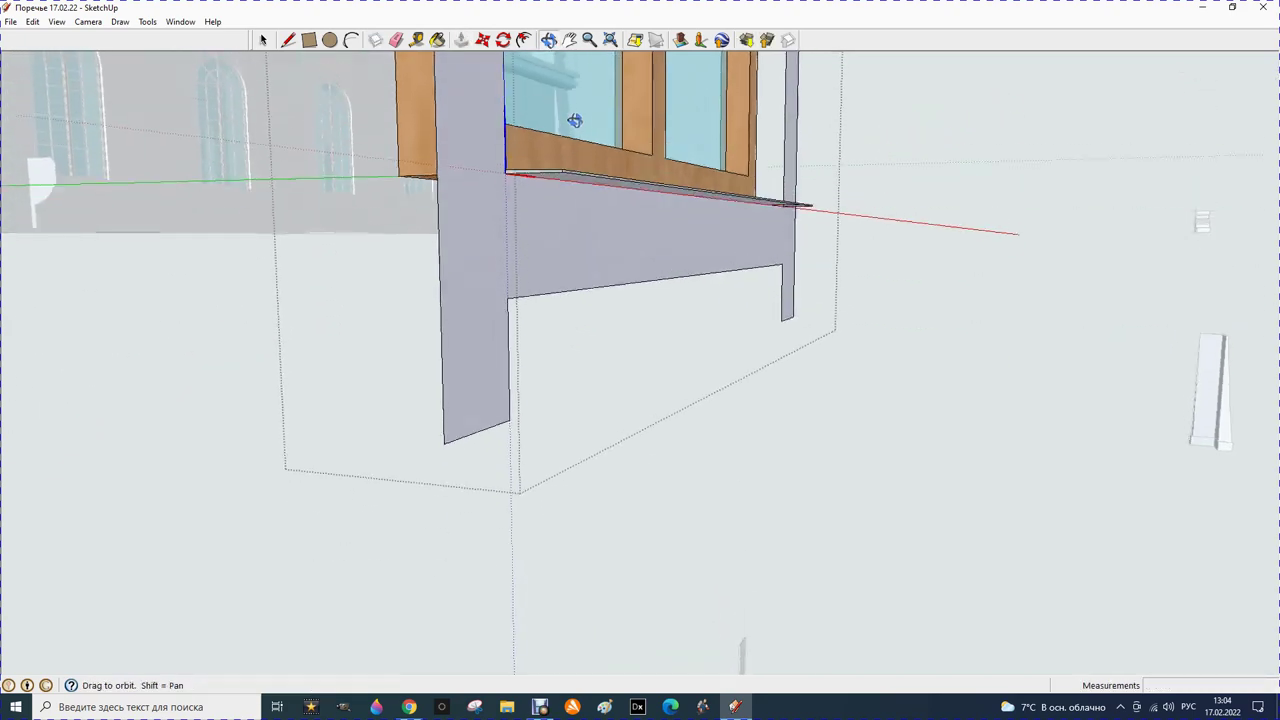
click(288, 40)
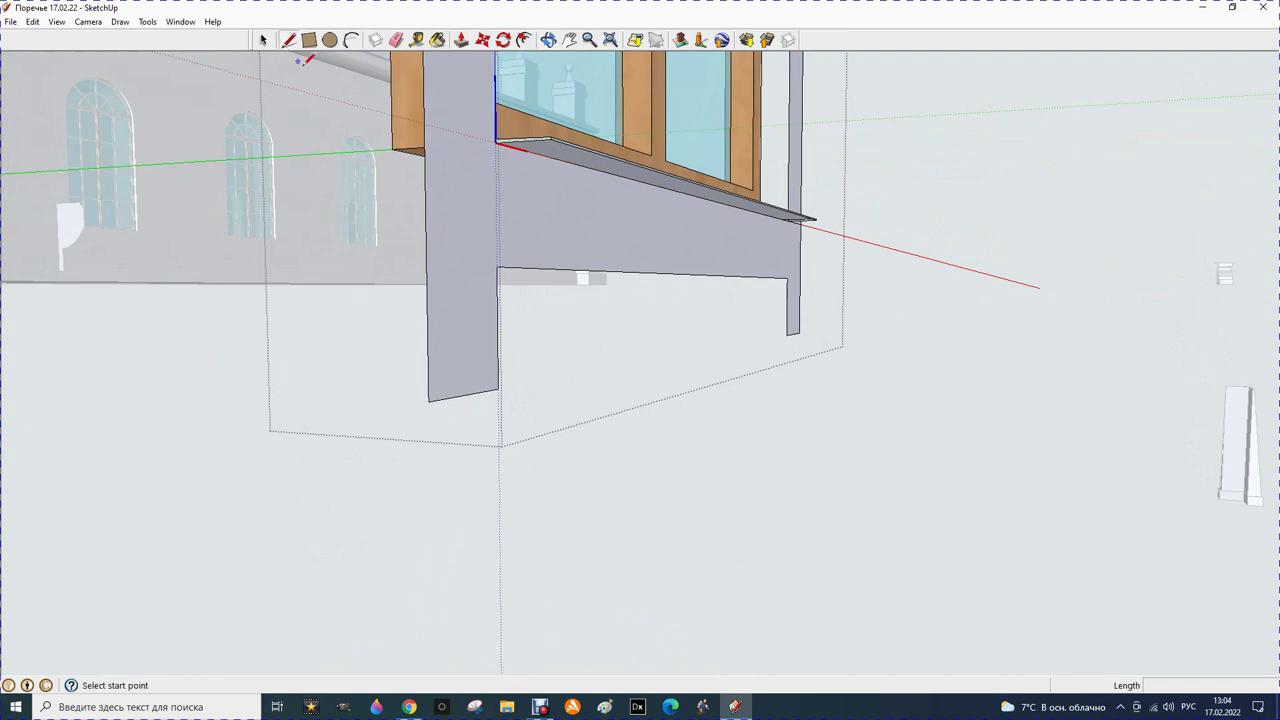
click(498, 142)
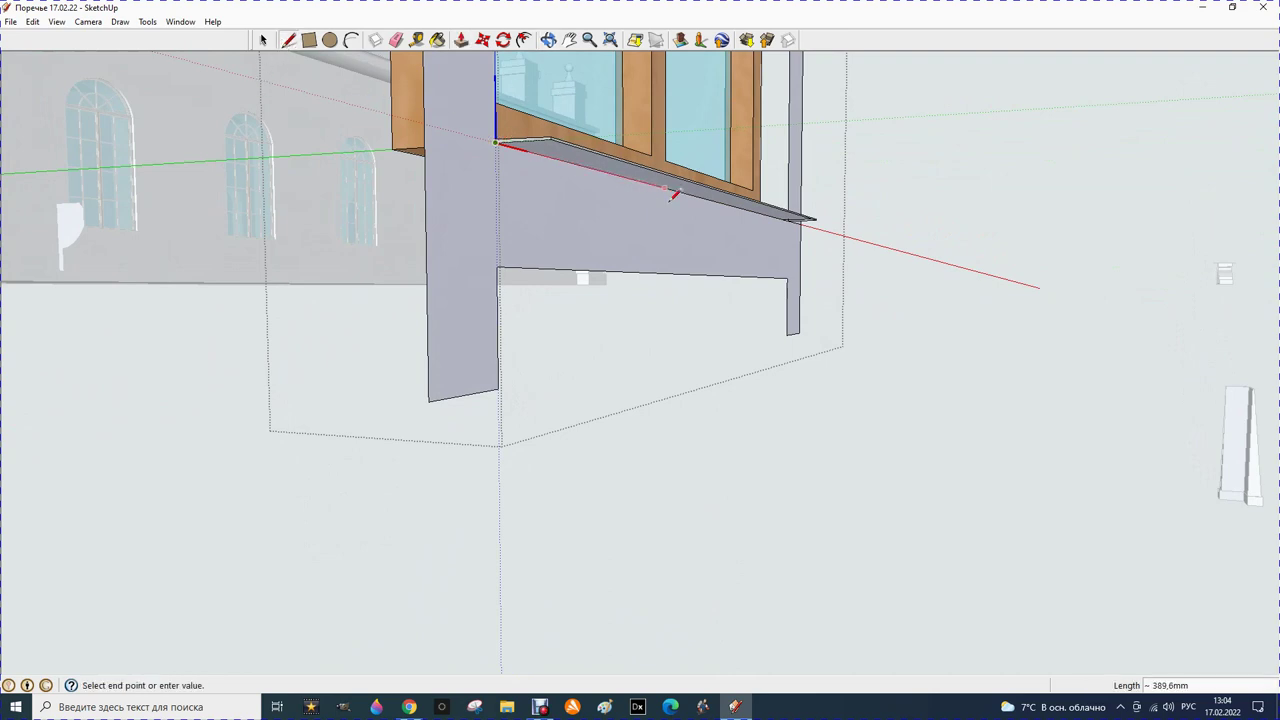
click(795, 216)
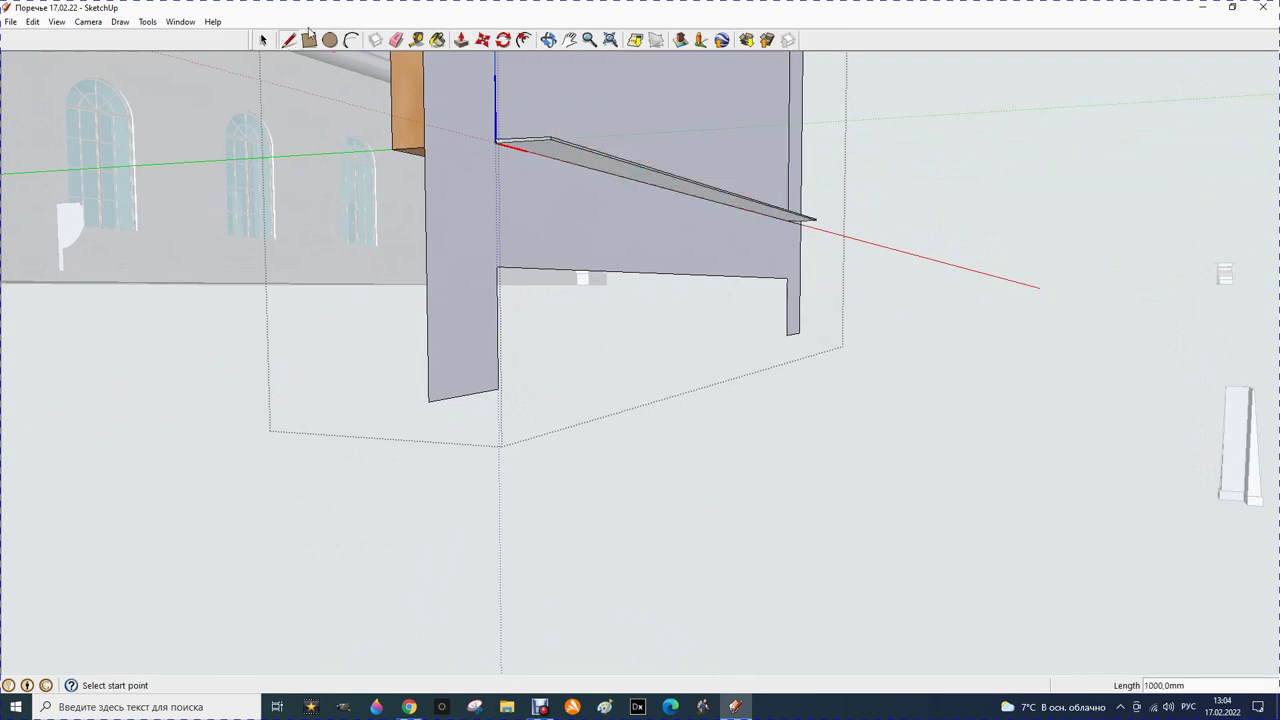
click(263, 40)
click(524, 90)
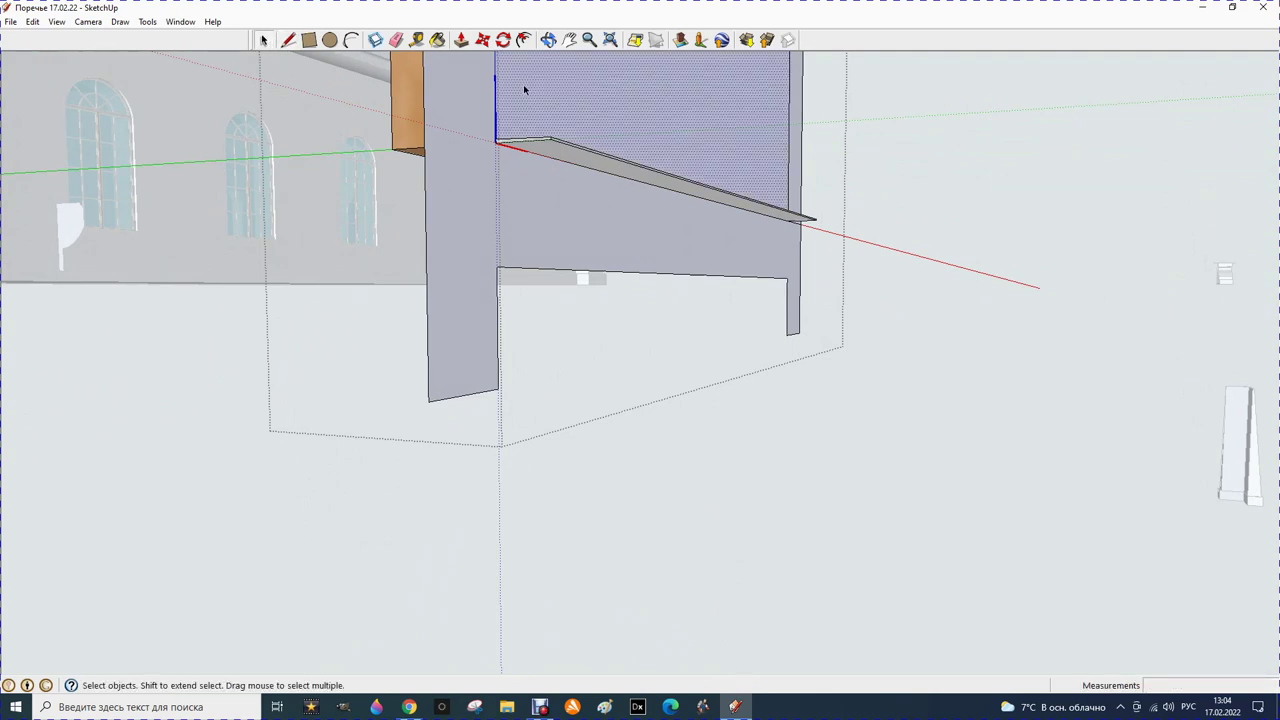
key(Delete)
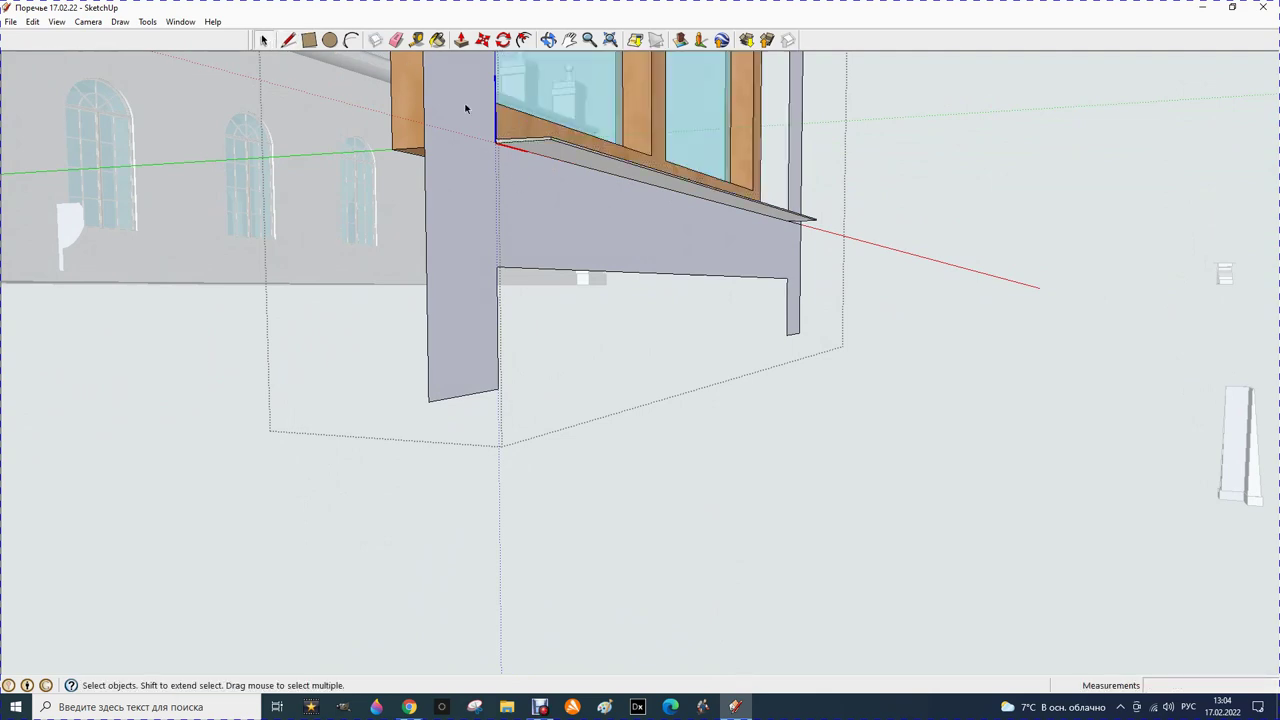
Run a push/pull on the panel face that leaves it unmoved
click(461, 40)
click(487, 203)
click(522, 200)
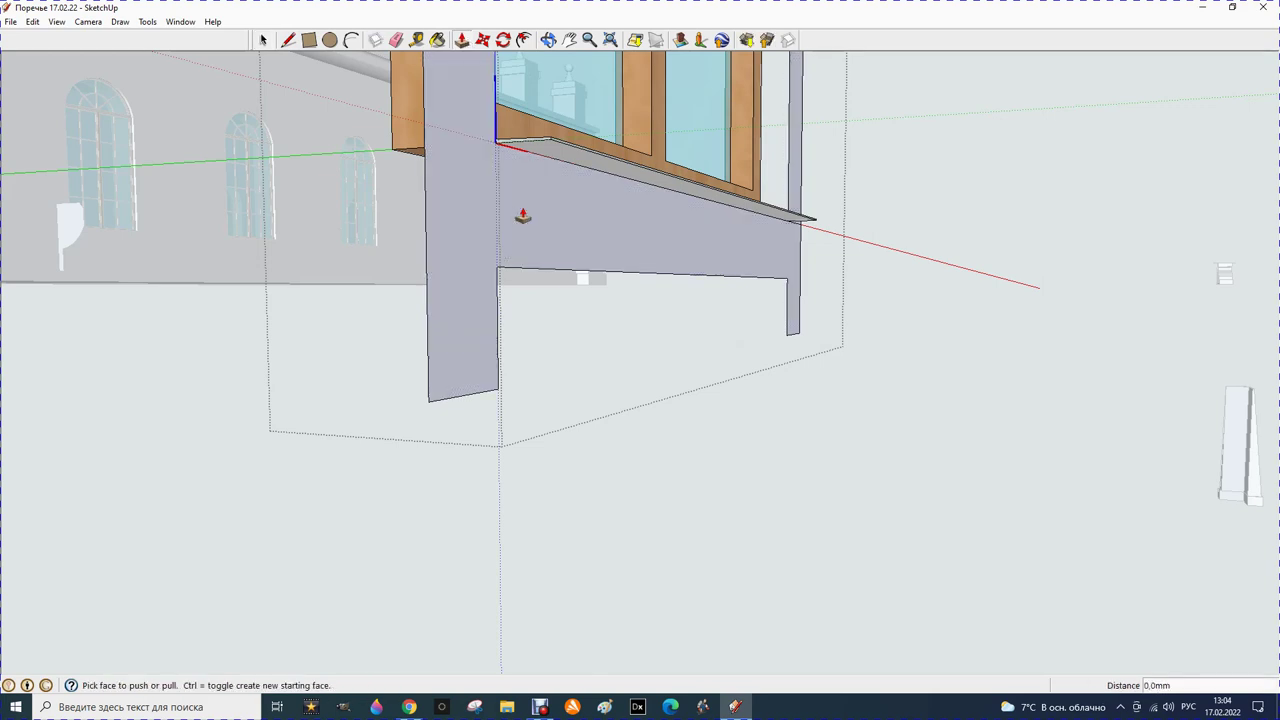
click(548, 40)
Orbit and zoom in to the foot of the panel's left post
drag(412, 232, 409, 251)
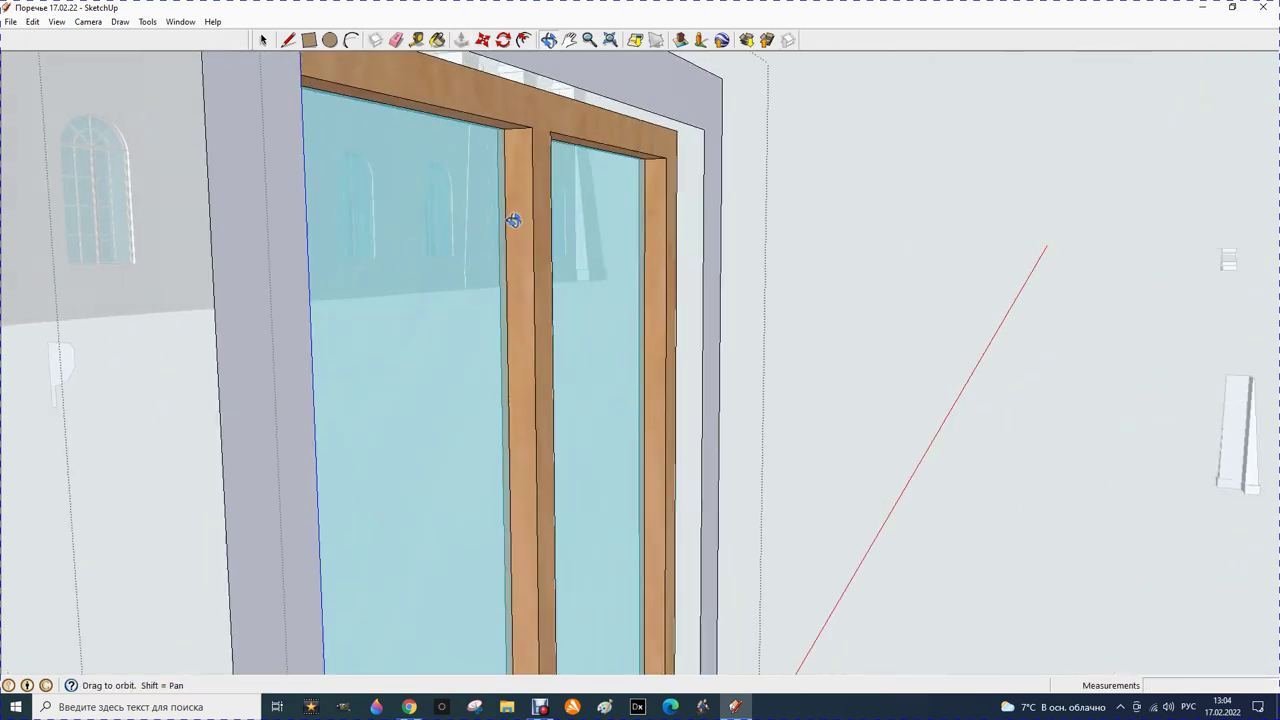
drag(509, 217, 512, 220)
scroll(512, 220, down, 2)
drag(514, 218, 505, 257)
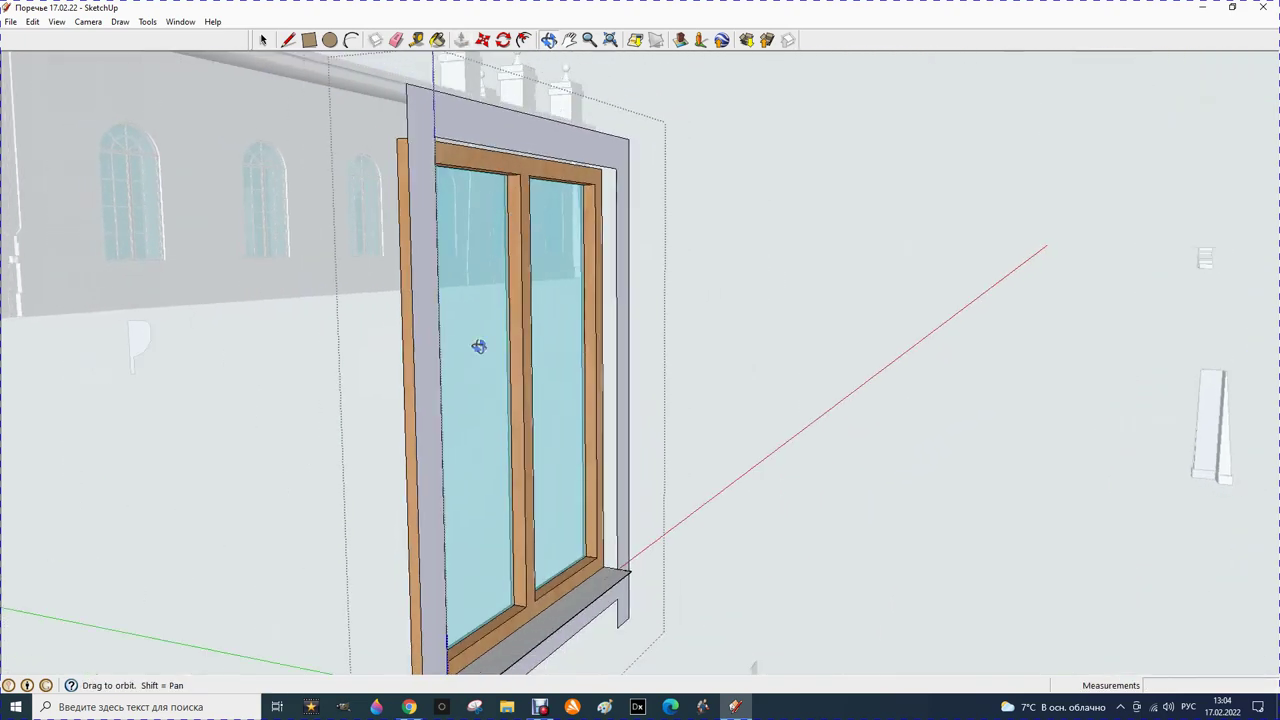
scroll(445, 436, down, 2)
scroll(483, 417, down, 2)
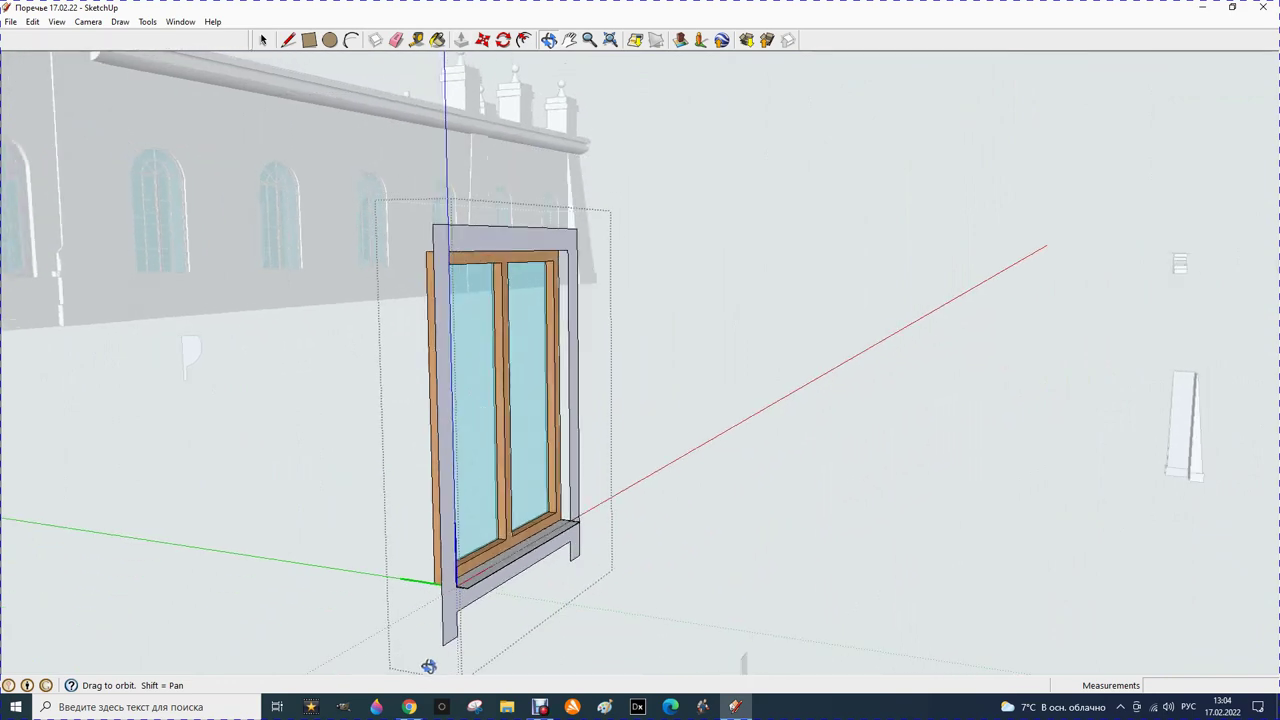
scroll(429, 657, up, 4)
scroll(458, 639, up, 2)
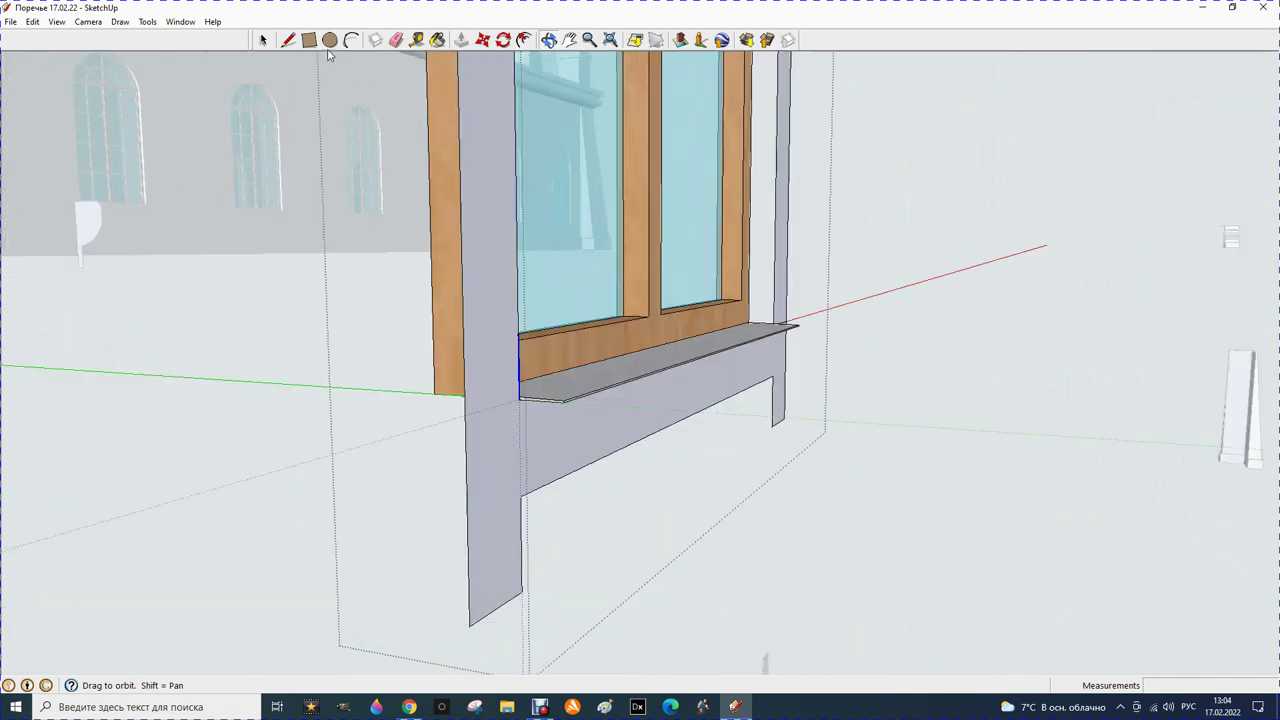
Draw a closed rectangle with 50 mm sides at the foot of the left leg
click(290, 40)
click(469, 626)
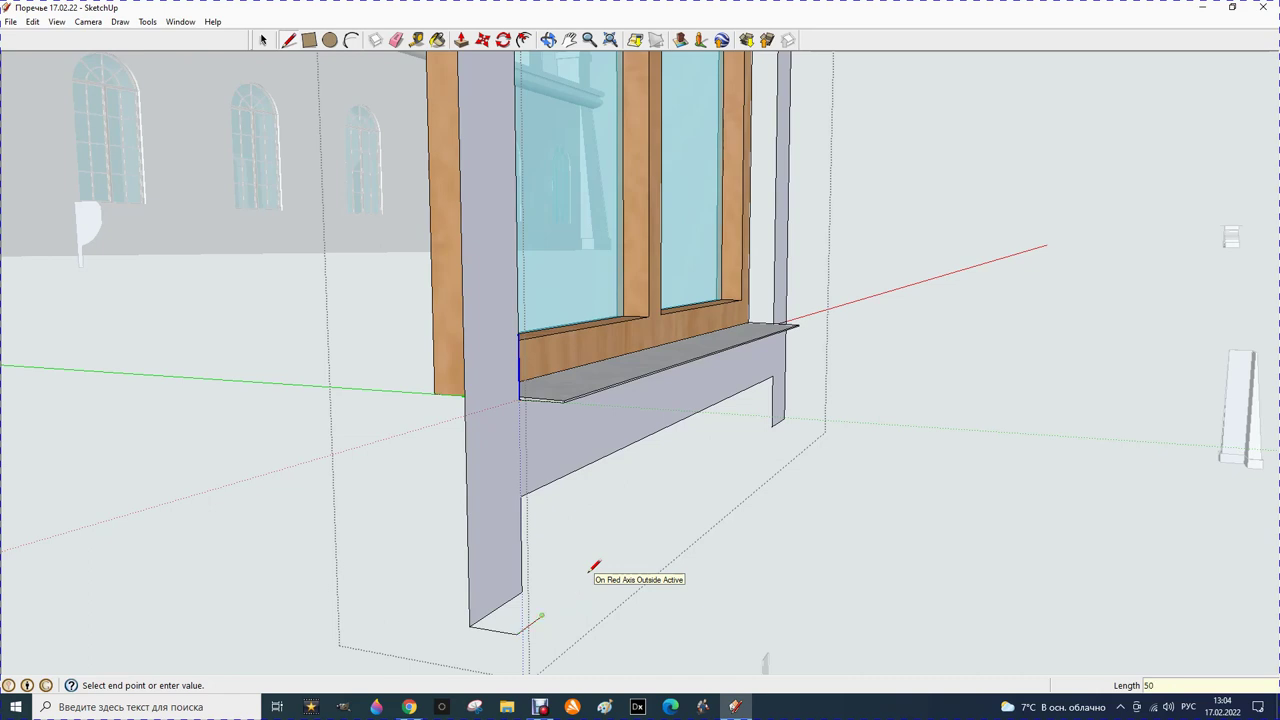
key(Return)
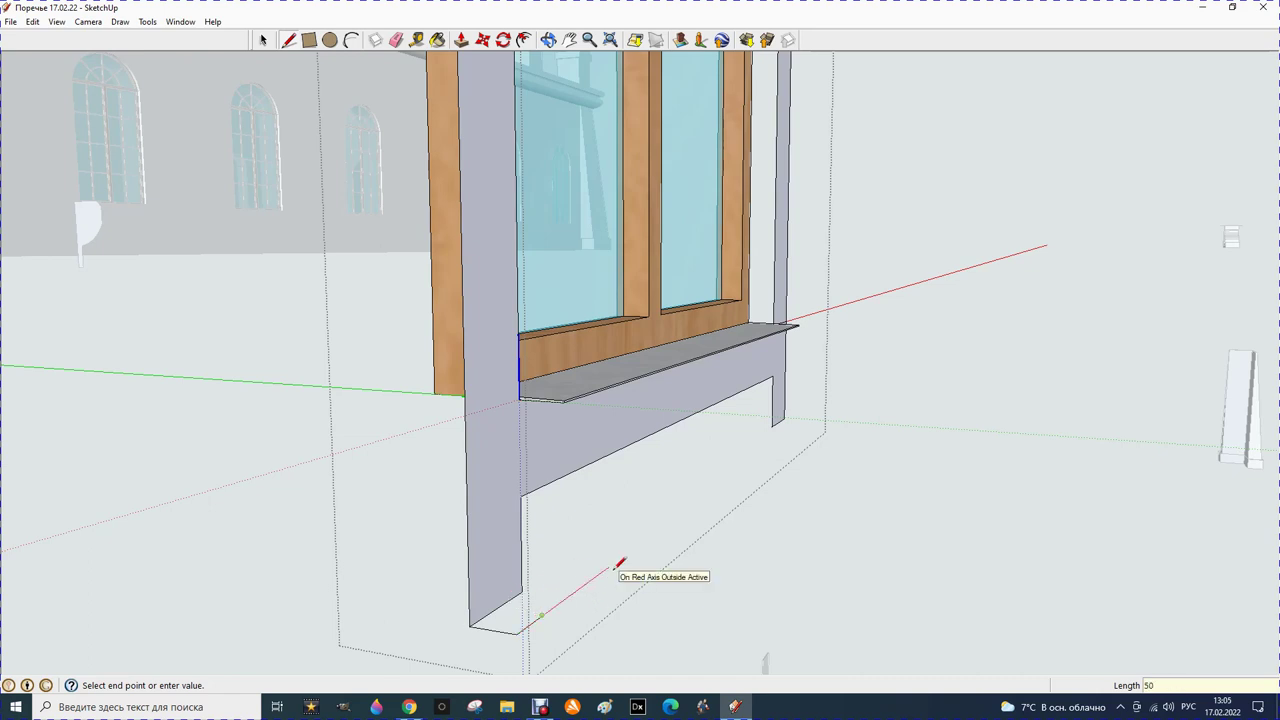
key(Return)
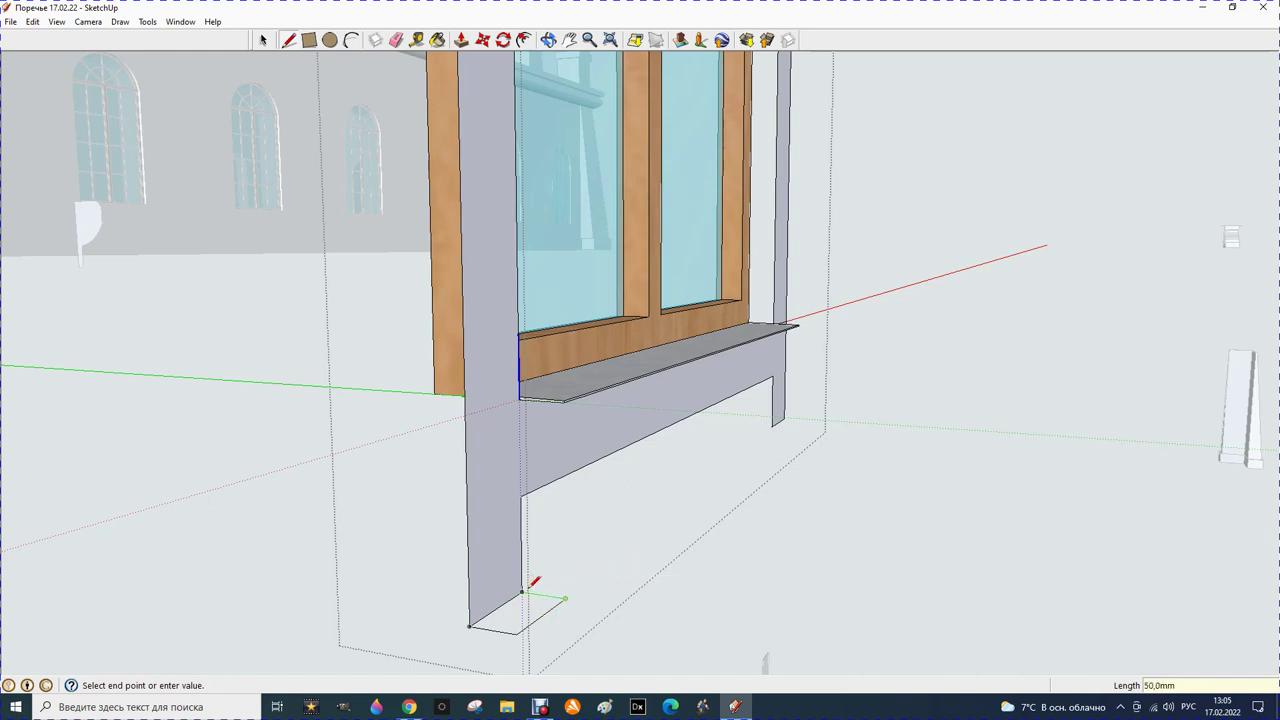
click(528, 589)
Push/Pull the small rectangle up to the window top, forming a 1599.5 mm post
click(461, 39)
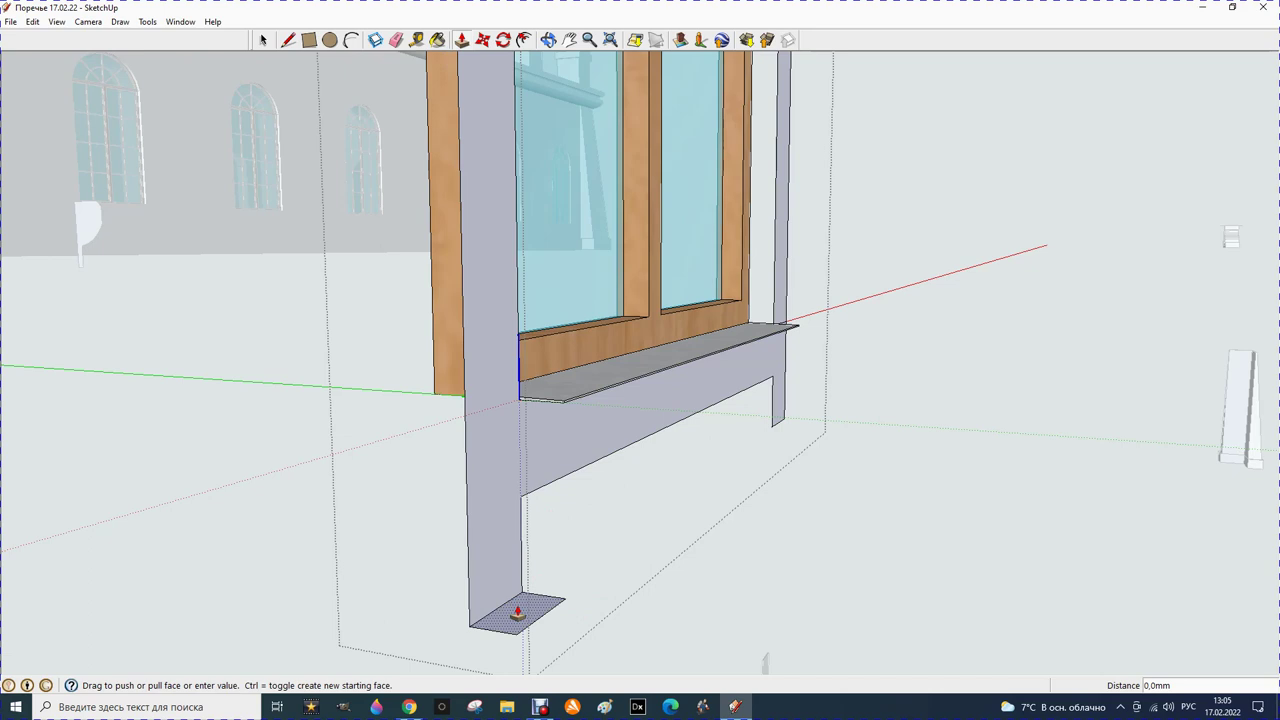
scroll(517, 612, down, 2)
scroll(515, 608, down, 1)
scroll(515, 602, down, 2)
scroll(520, 598, down, 1)
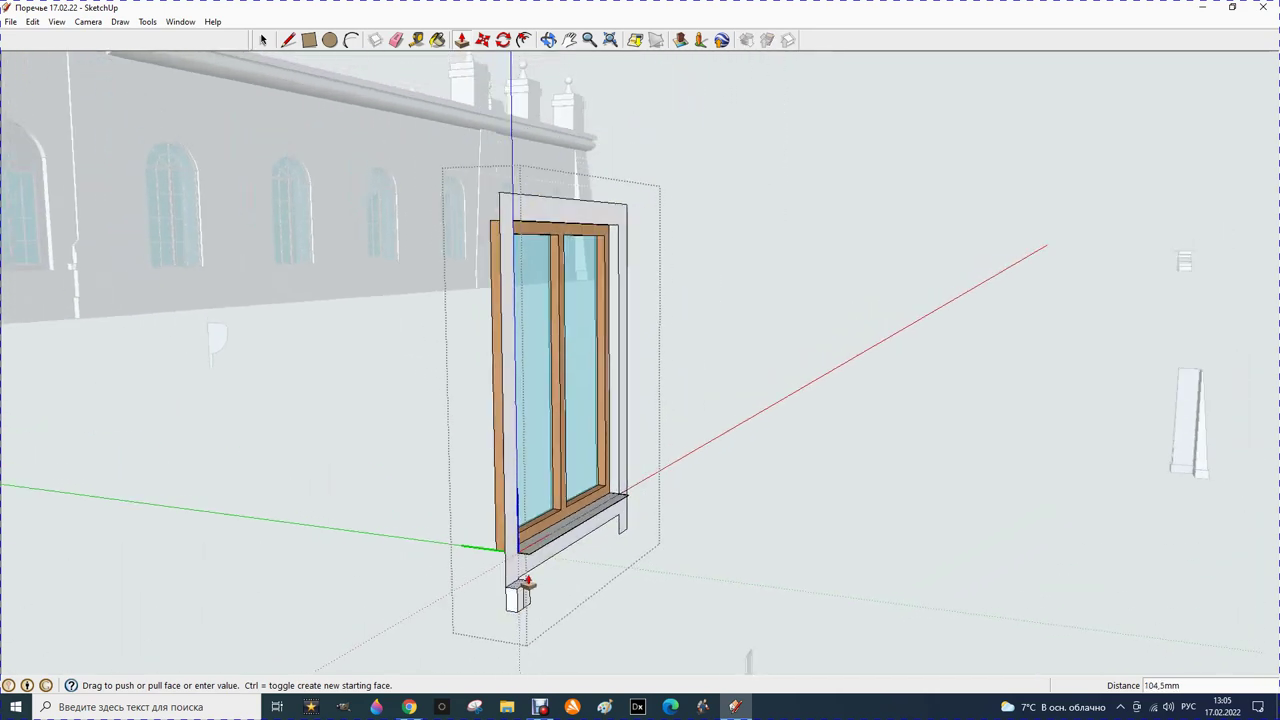
click(504, 197)
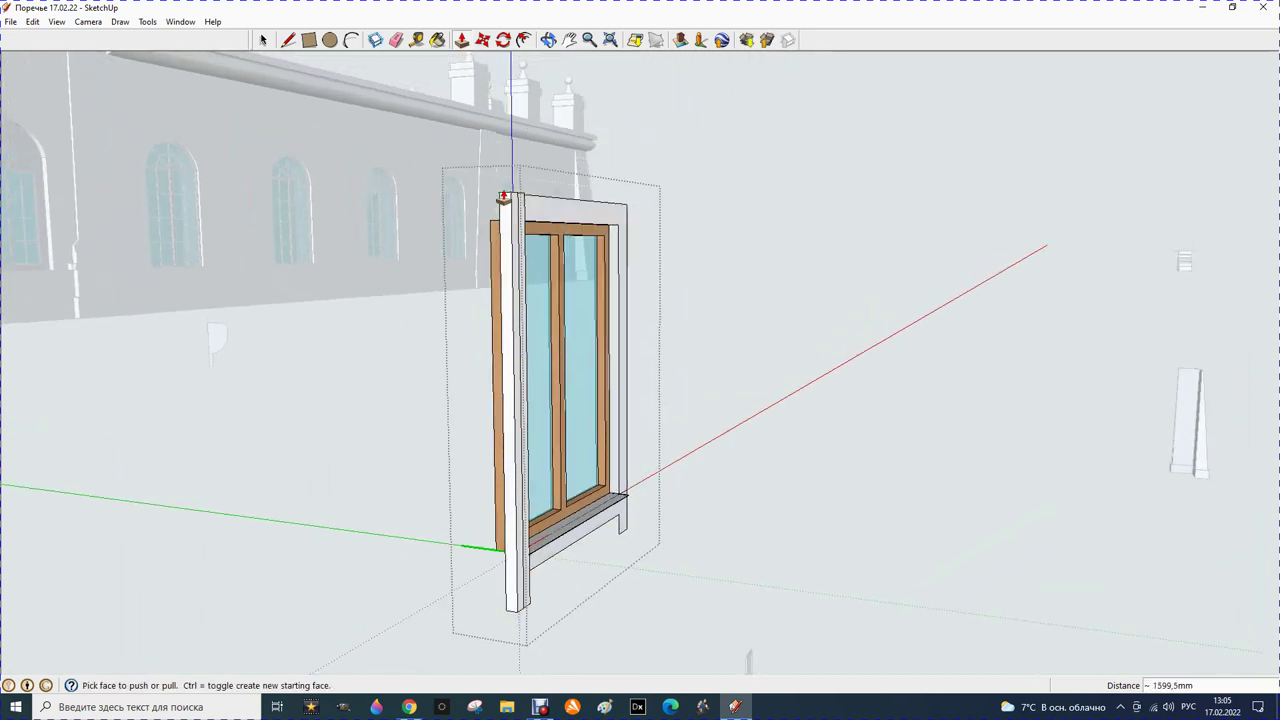
Orbit and zoom in on the right end of the window sill
click(548, 39)
drag(683, 259, 698, 322)
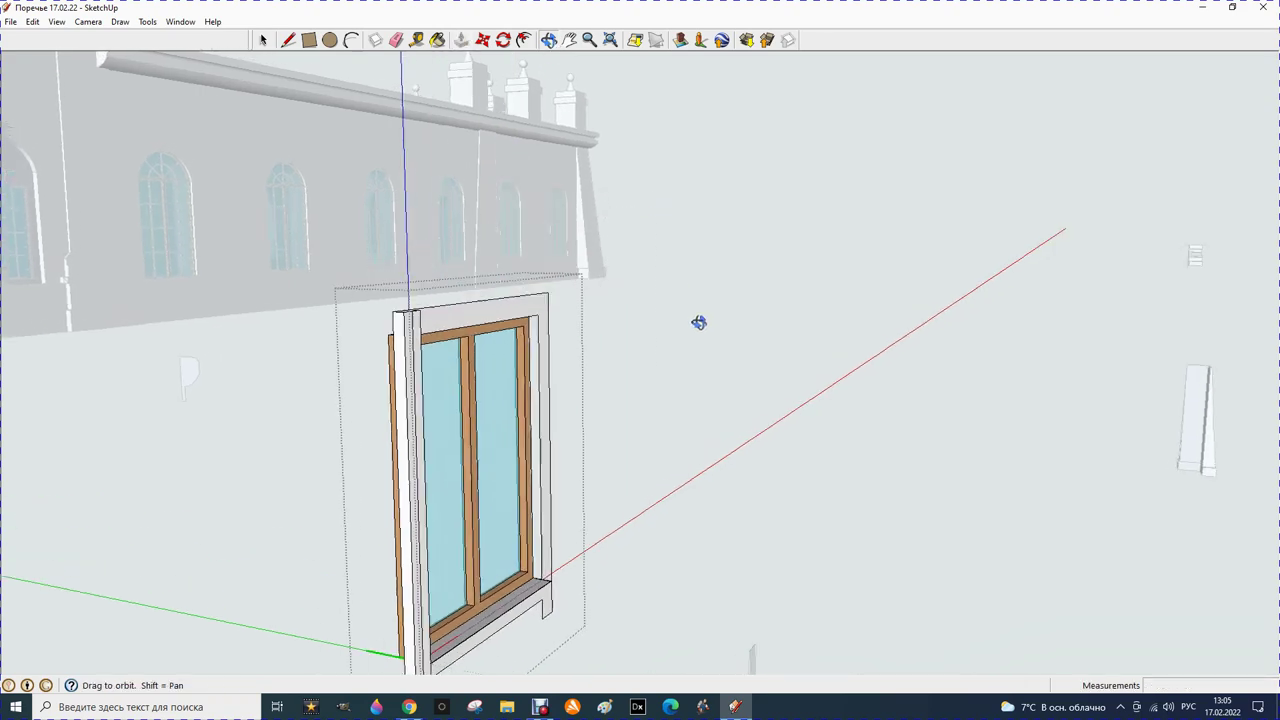
scroll(698, 322, down, 2)
drag(499, 651, 469, 639)
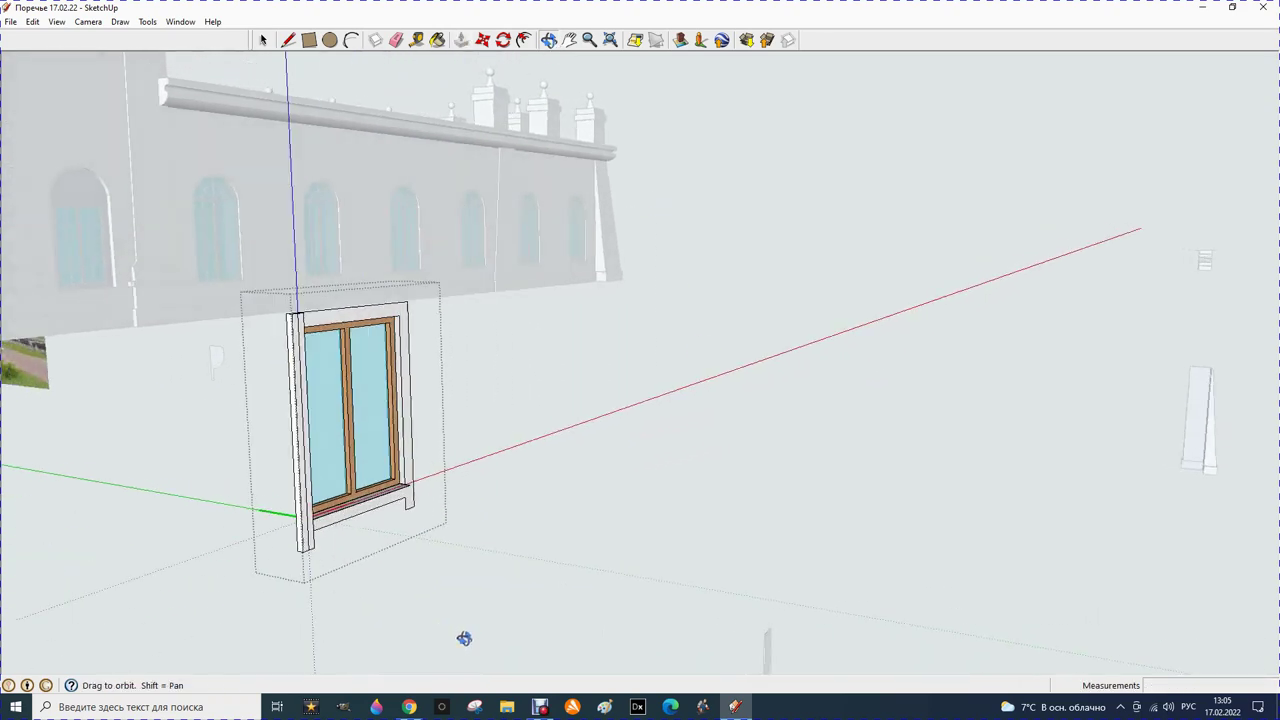
scroll(150, 414, up, 4)
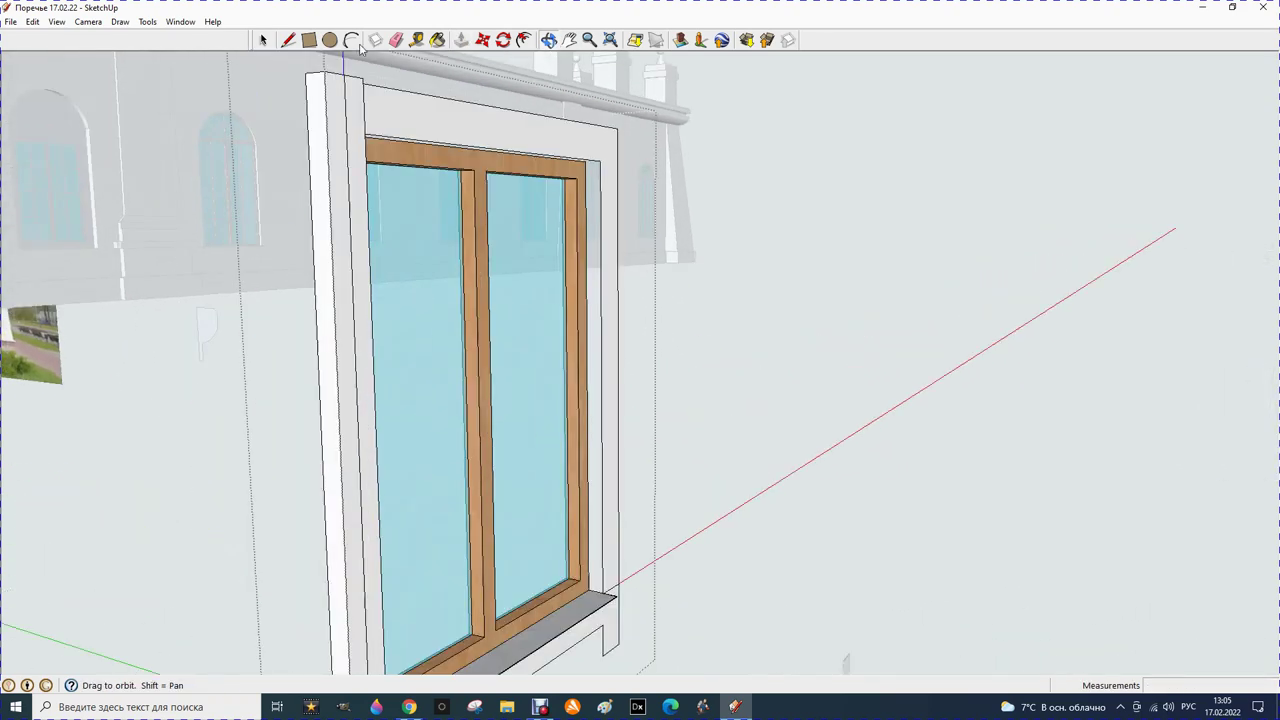
click(397, 40)
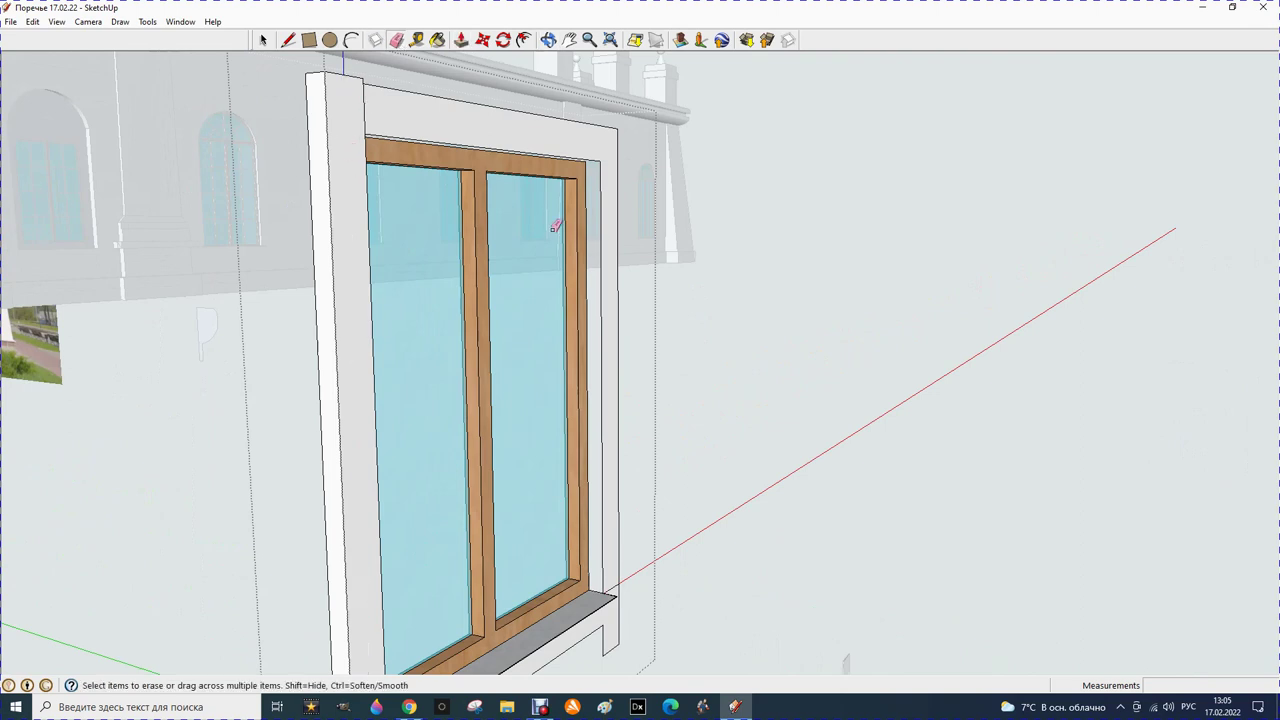
scroll(717, 198, down, 2)
scroll(558, 468, down, 1)
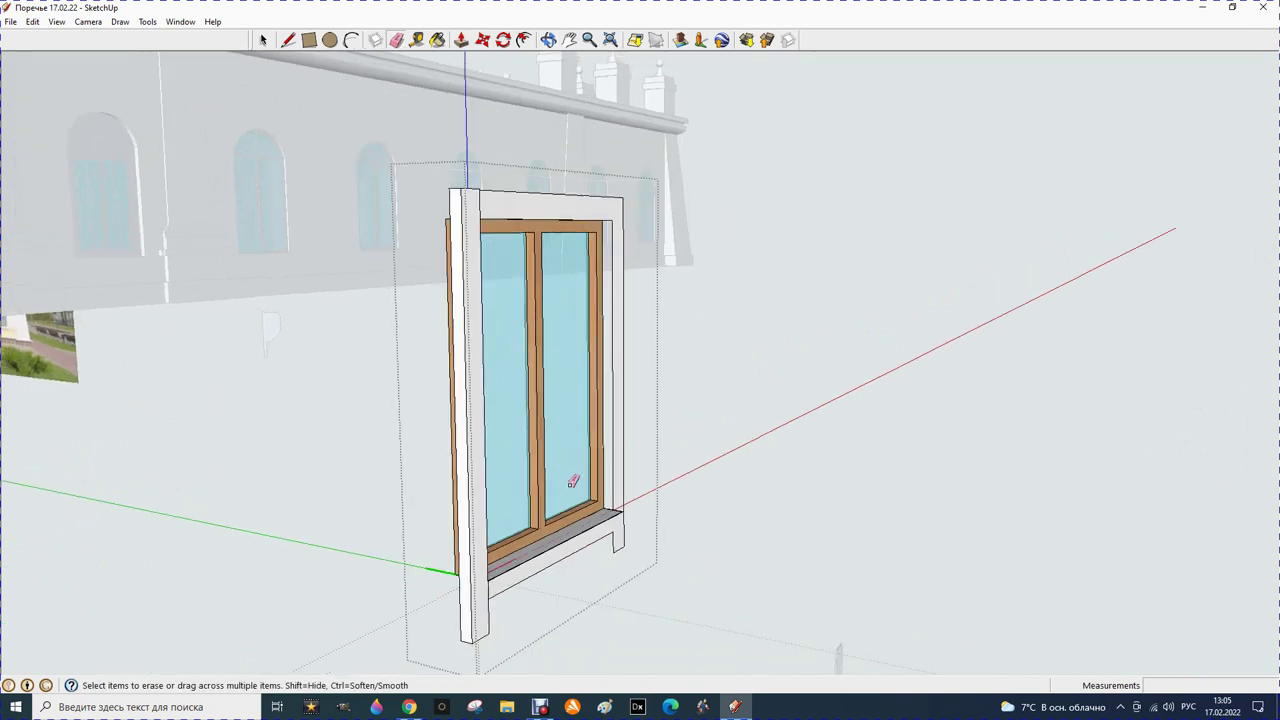
click(548, 40)
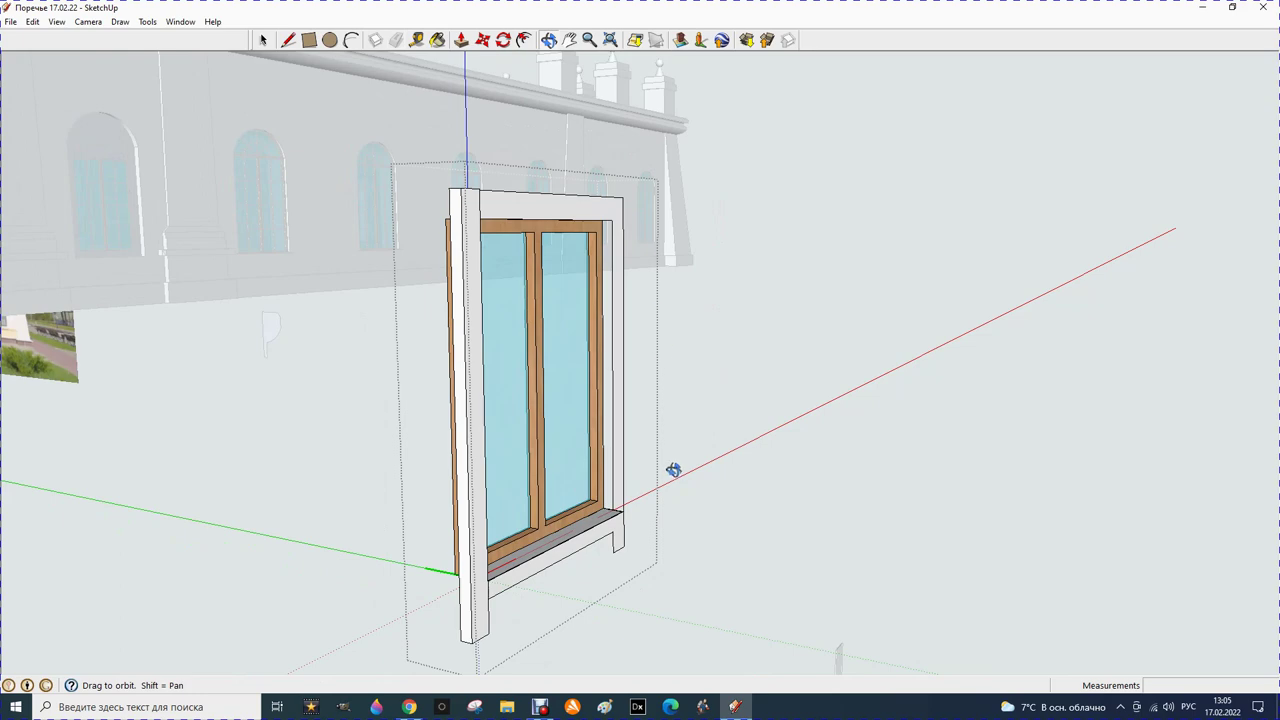
scroll(586, 571, up, 1)
scroll(571, 574, up, 2)
scroll(365, 572, up, 2)
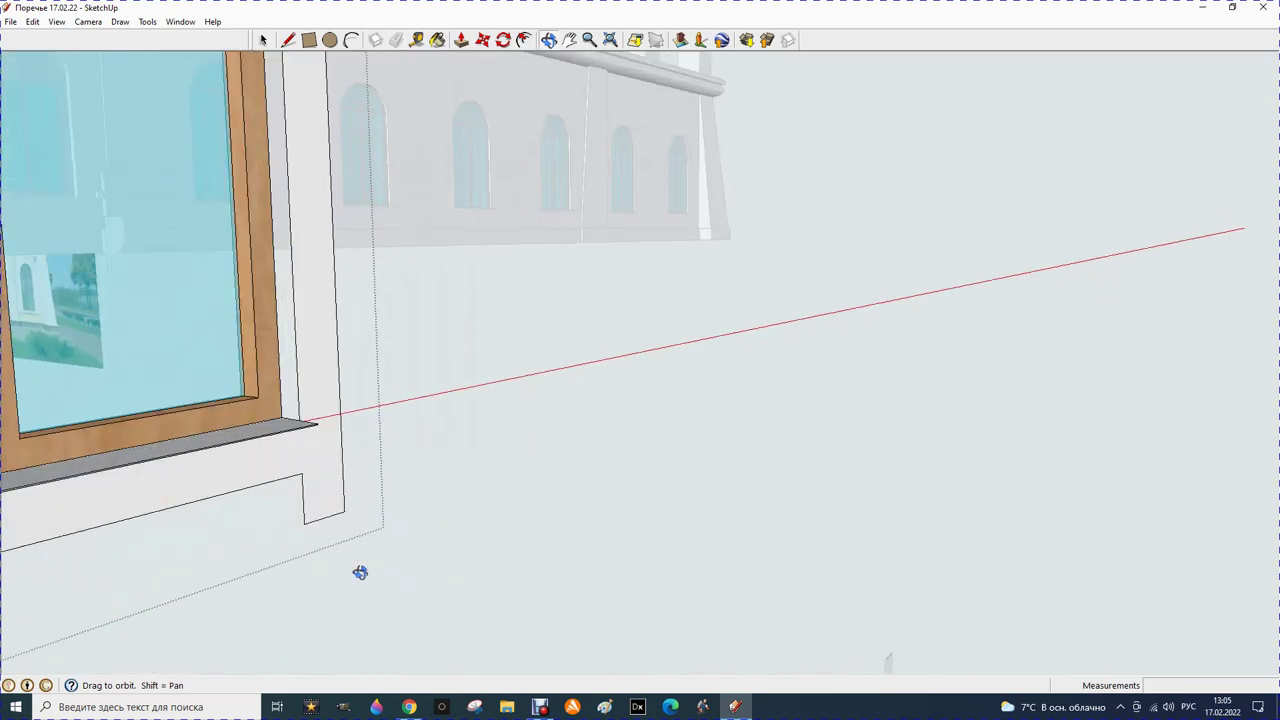
scroll(372, 400, up, 1)
scroll(378, 345, up, 1)
Draw a small 50 × 100 mm outline at the sill's right bottom corner, closing it into a face
click(288, 40)
click(315, 399)
text(50)
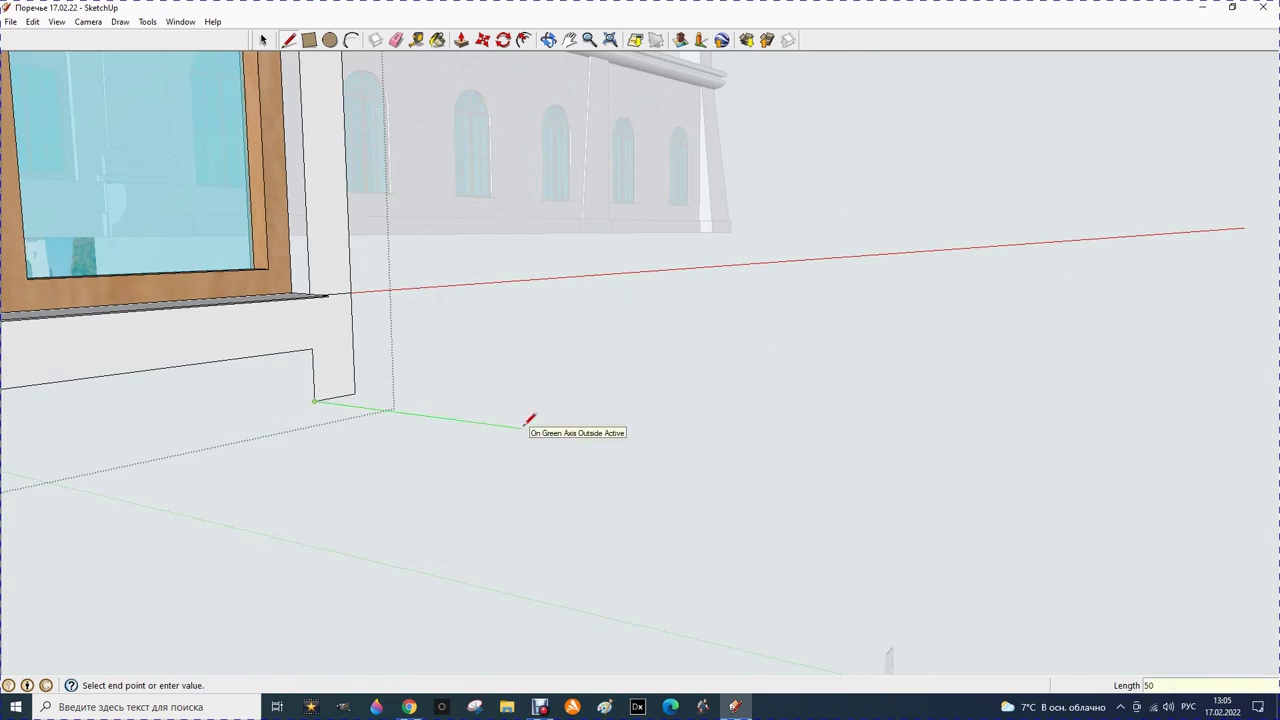
key(Return)
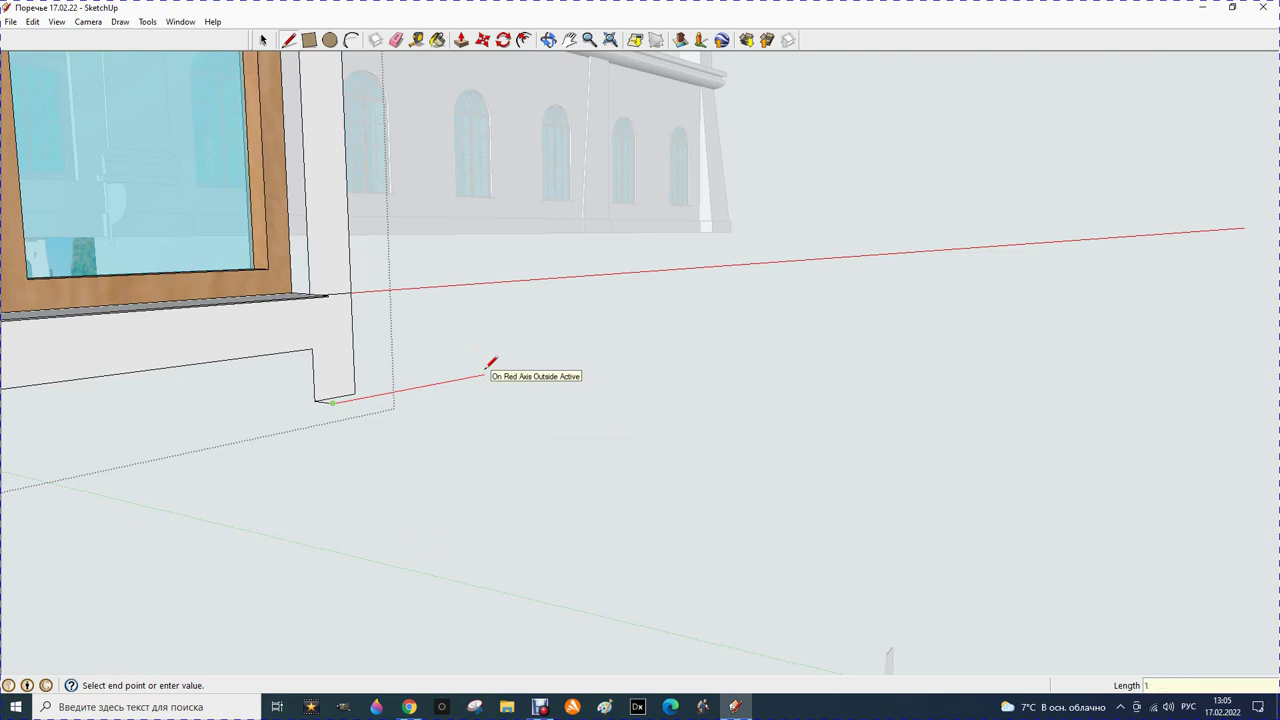
key(Return)
click(362, 382)
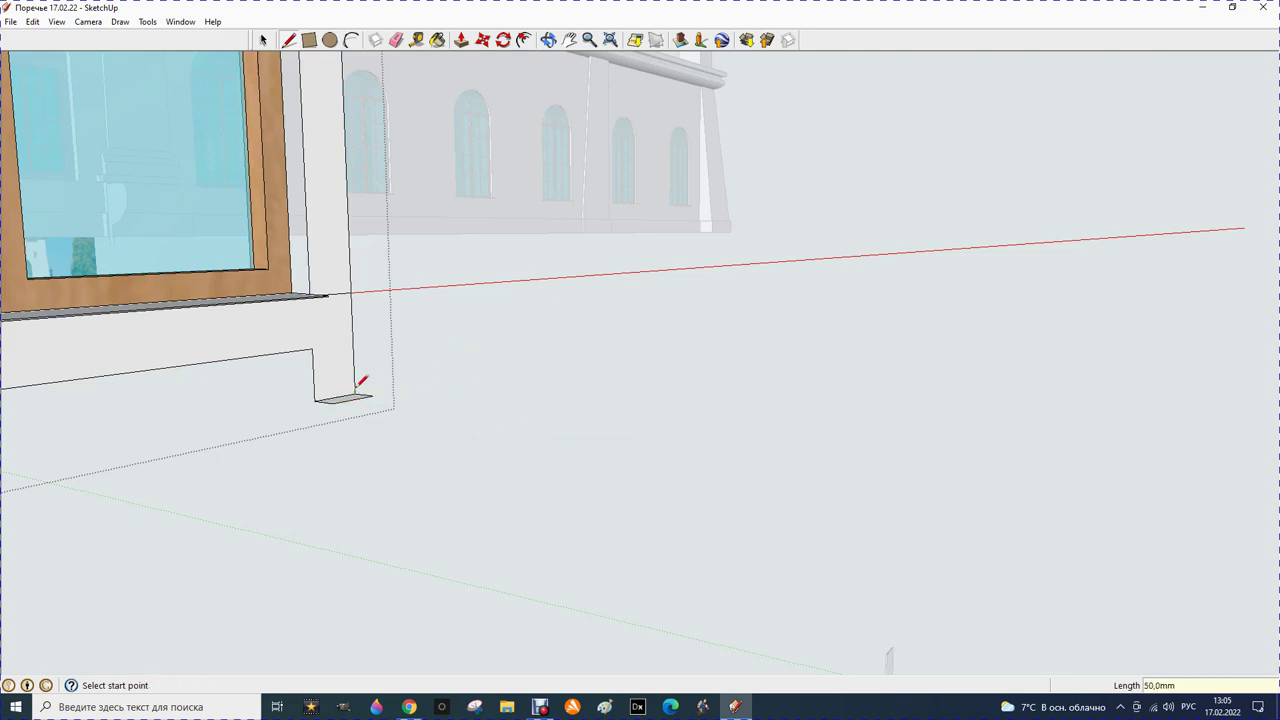
Extrude the small face up 1400 mm into a post beside the window frame
click(461, 40)
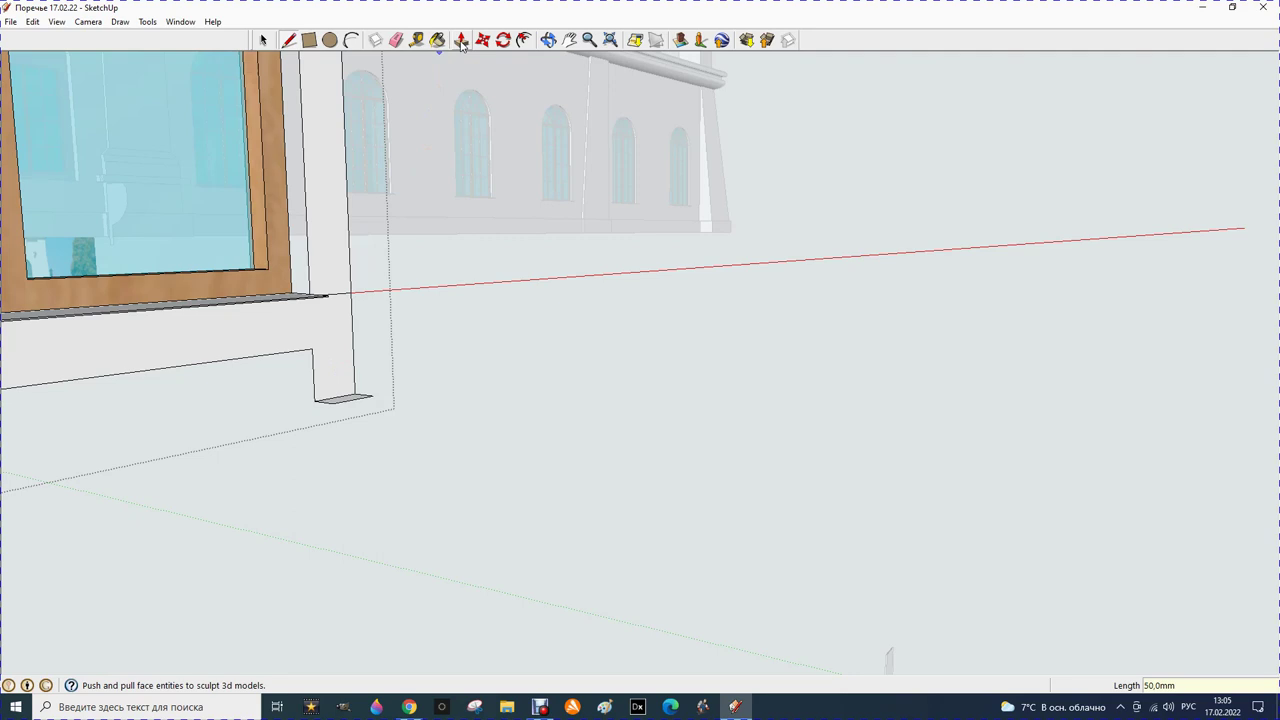
click(341, 405)
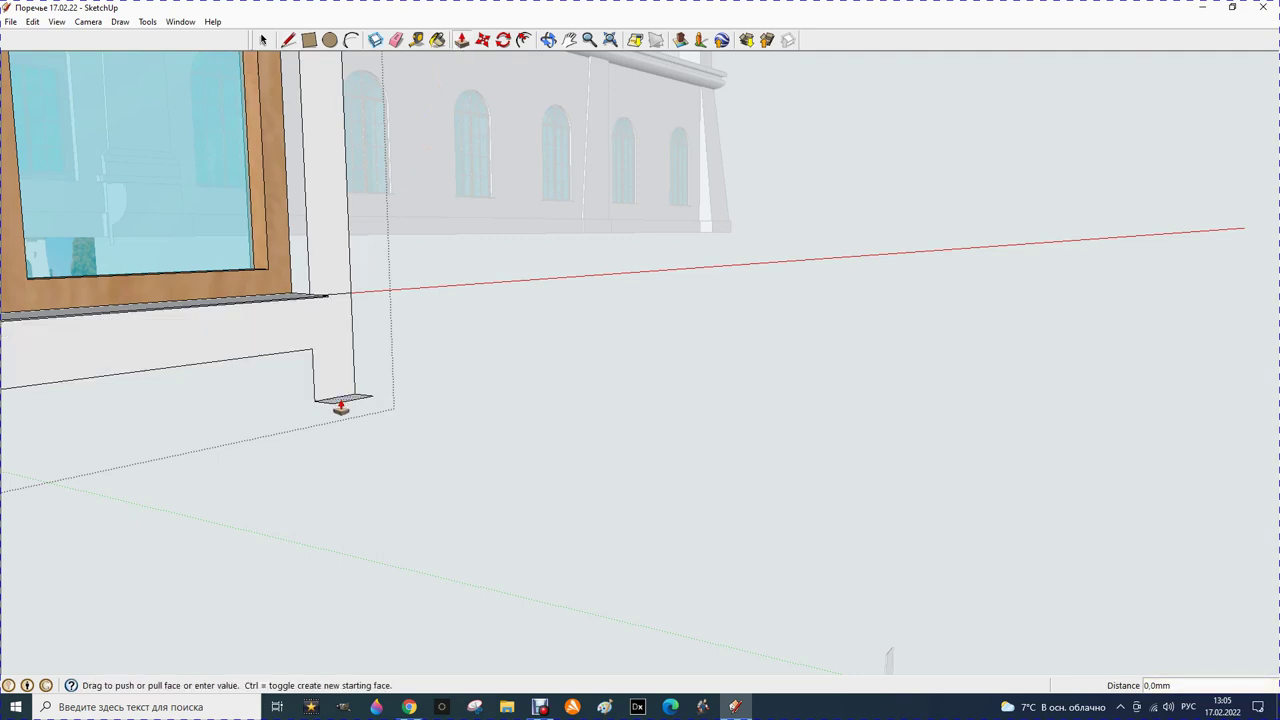
middle_drag(343, 371, 348, 371)
scroll(347, 368, down, 4)
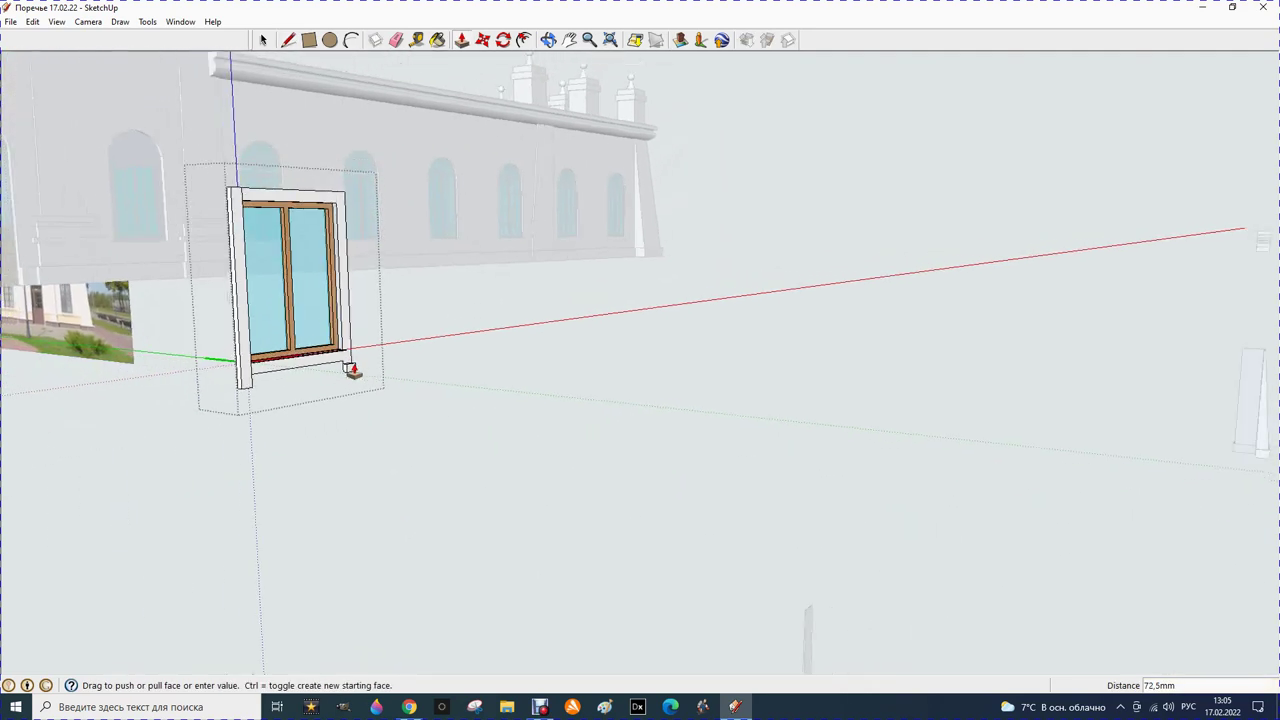
scroll(340, 186, up, 2)
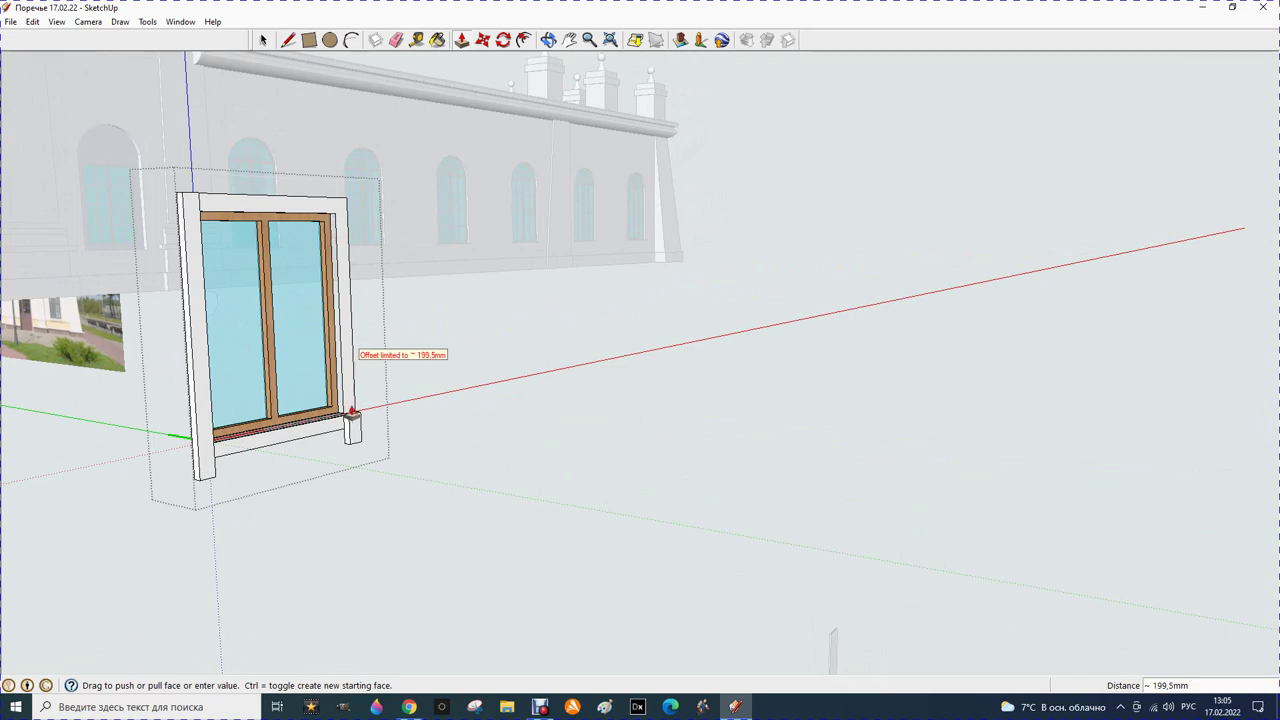
scroll(348, 415, up, 1)
scroll(350, 413, up, 2)
scroll(355, 411, up, 2)
scroll(358, 411, up, 2)
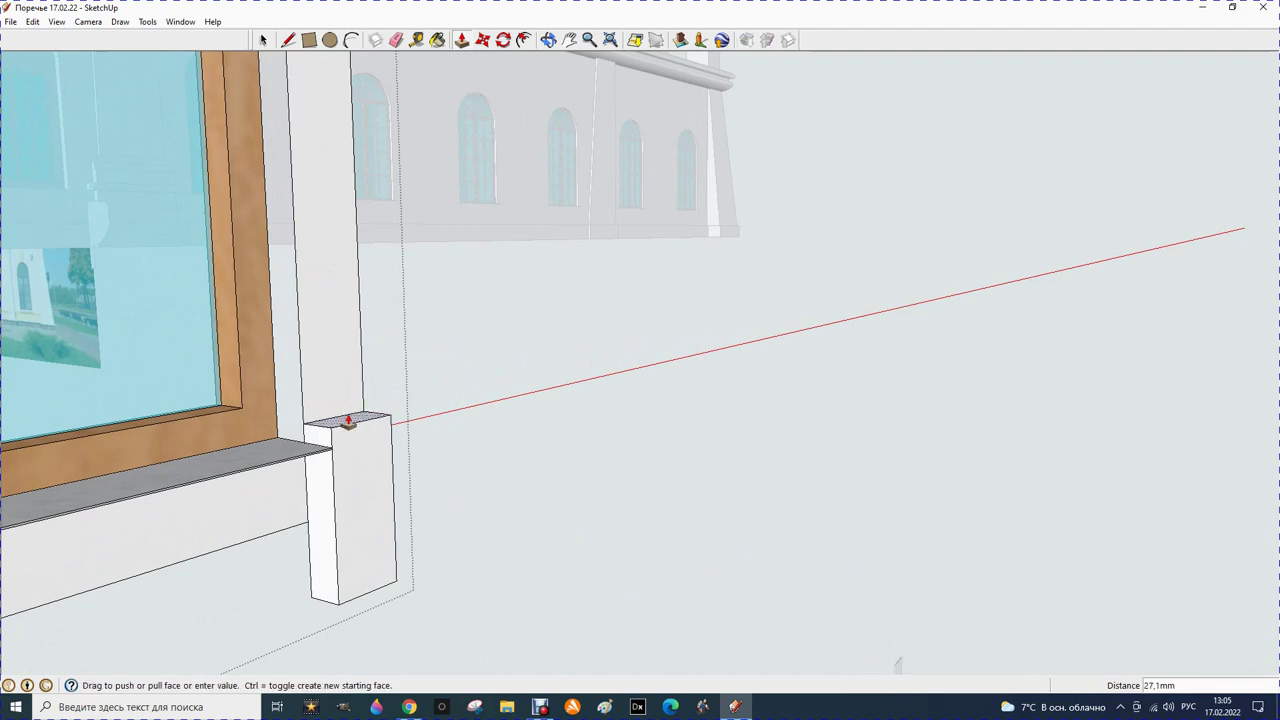
scroll(349, 421, down, 1)
scroll(352, 421, down, 2)
scroll(360, 418, down, 2)
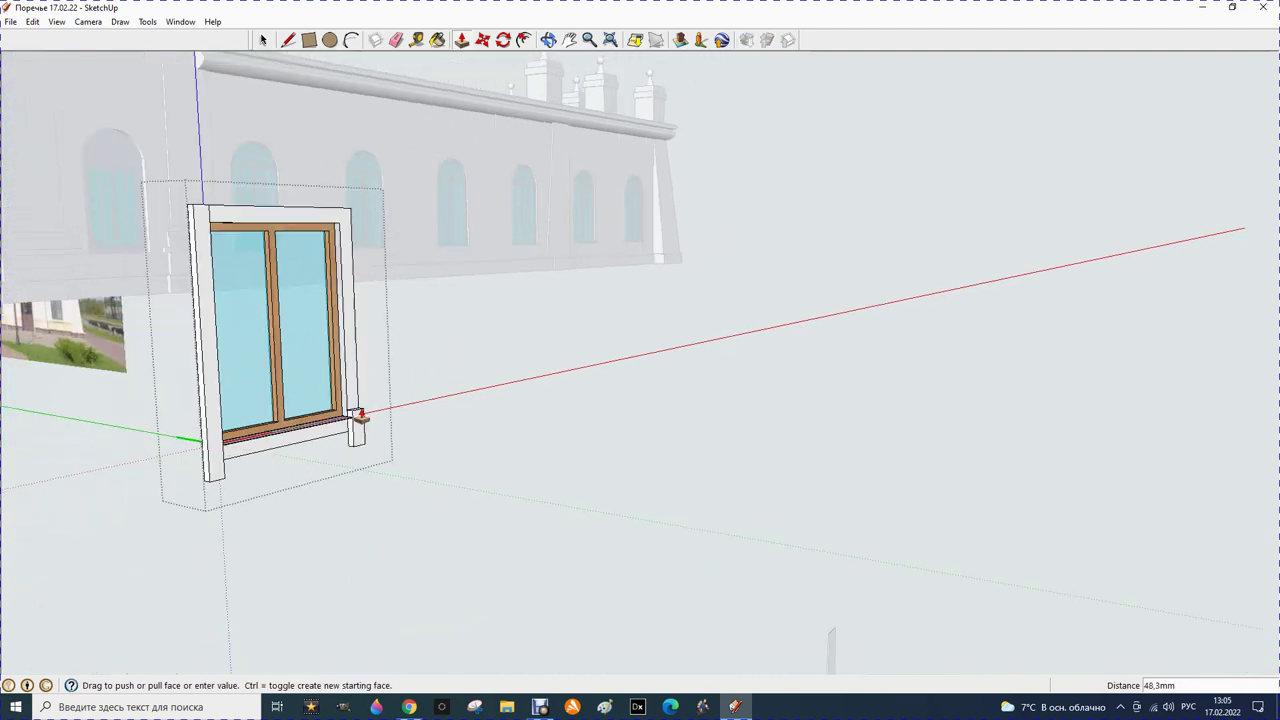
click(337, 207)
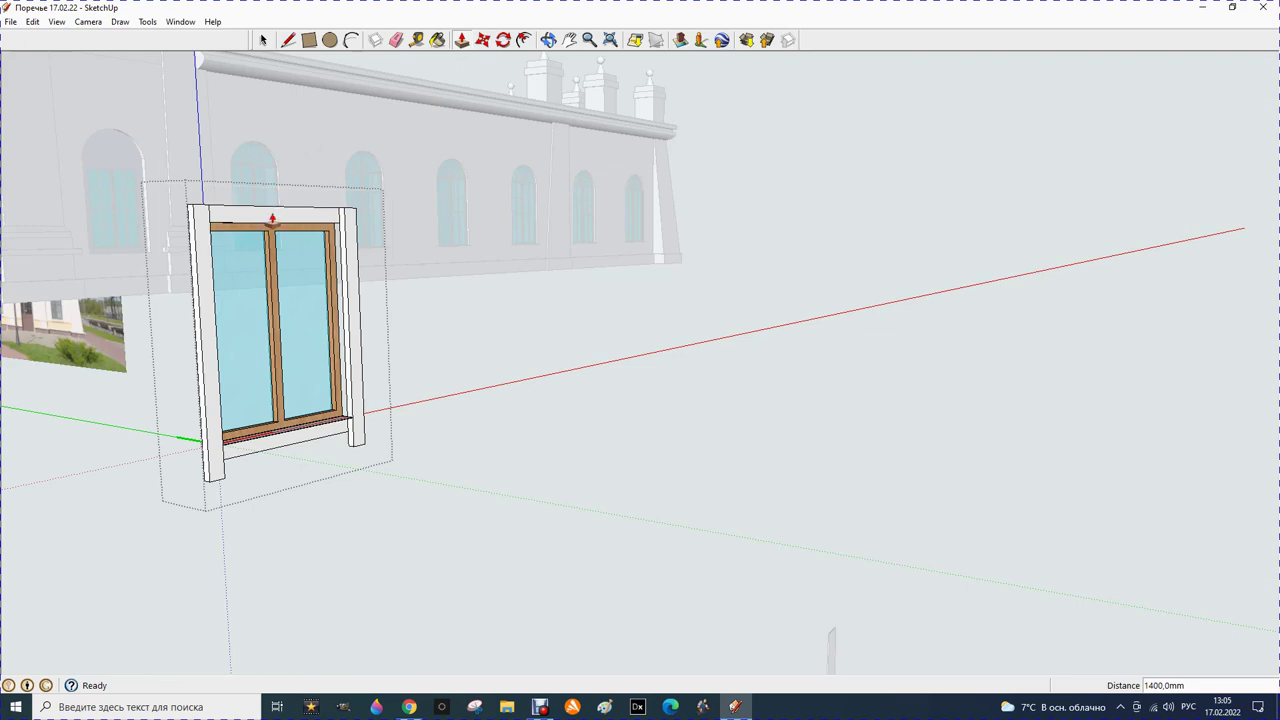
scroll(266, 223, up, 1)
scroll(266, 220, up, 1)
scroll(289, 217, up, 2)
click(288, 39)
drag(428, 247, 441, 248)
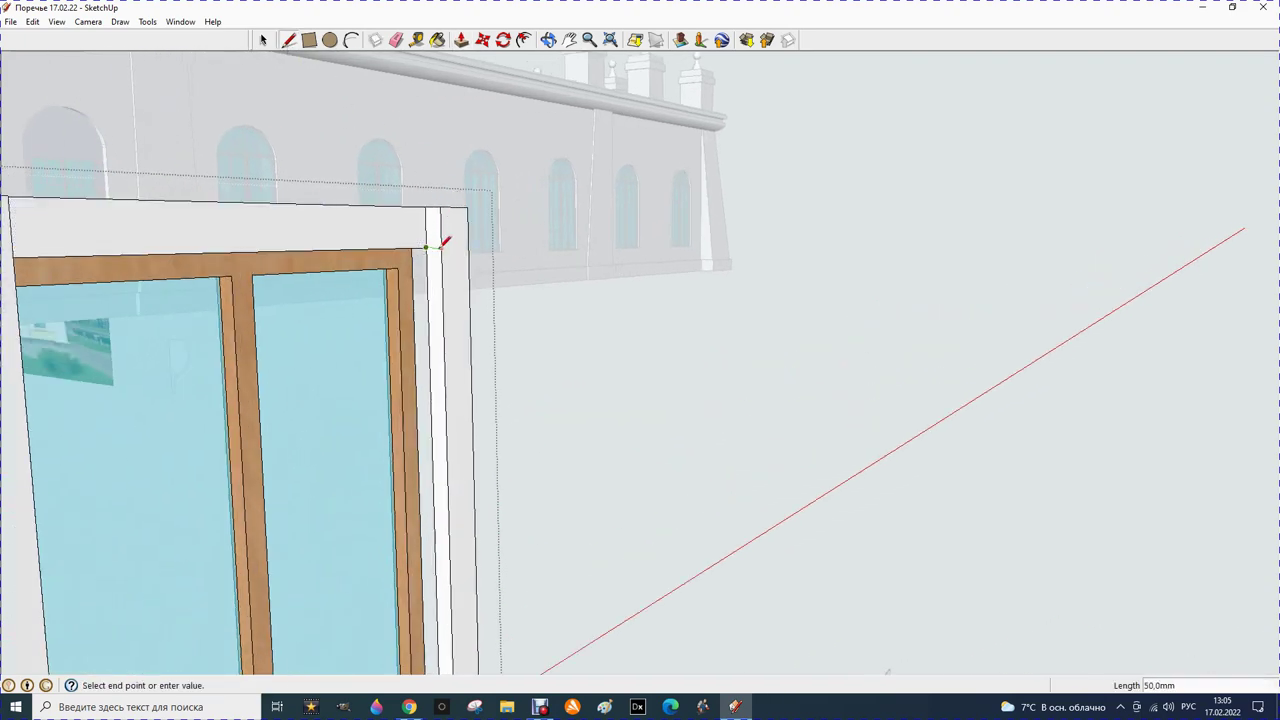
Start a Push/Pull on a window frame face and finish it without changing the model
click(461, 40)
click(429, 237)
scroll(353, 258, down, 1)
scroll(360, 255, down, 2)
click(156, 246)
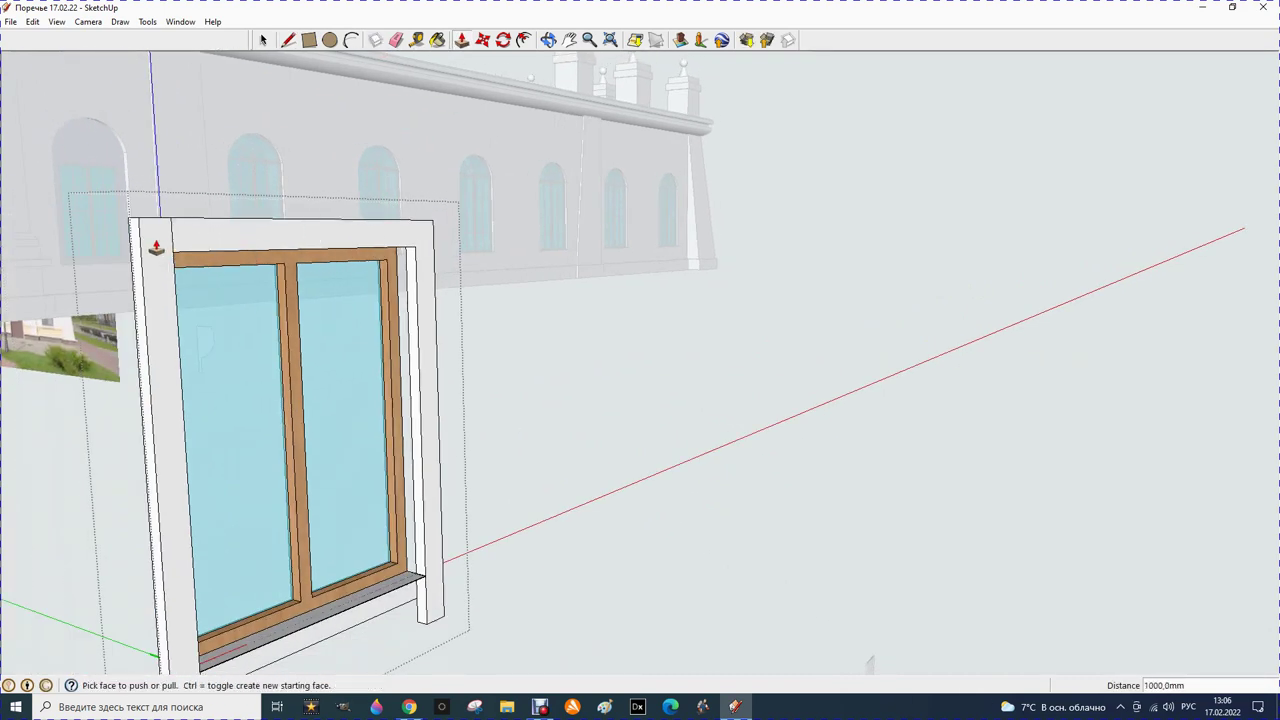
Orbit and zoom in to view the window sill from beneath
click(396, 40)
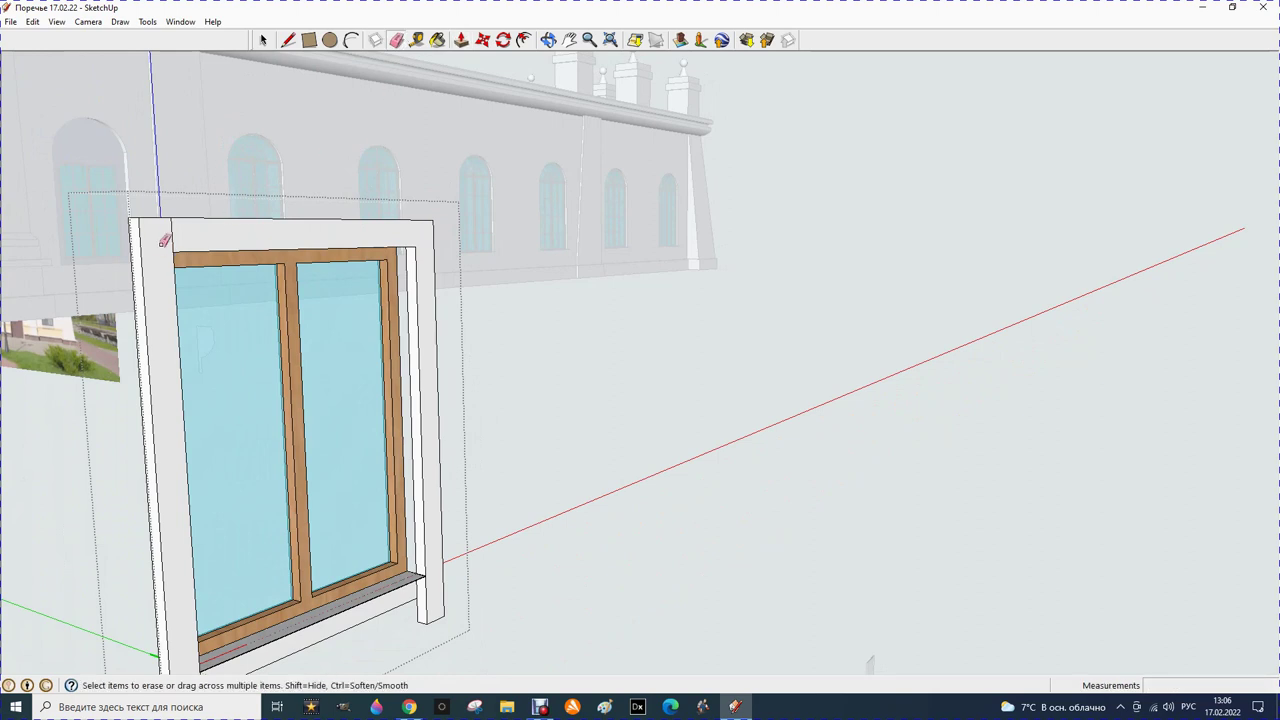
scroll(318, 193, down, 3)
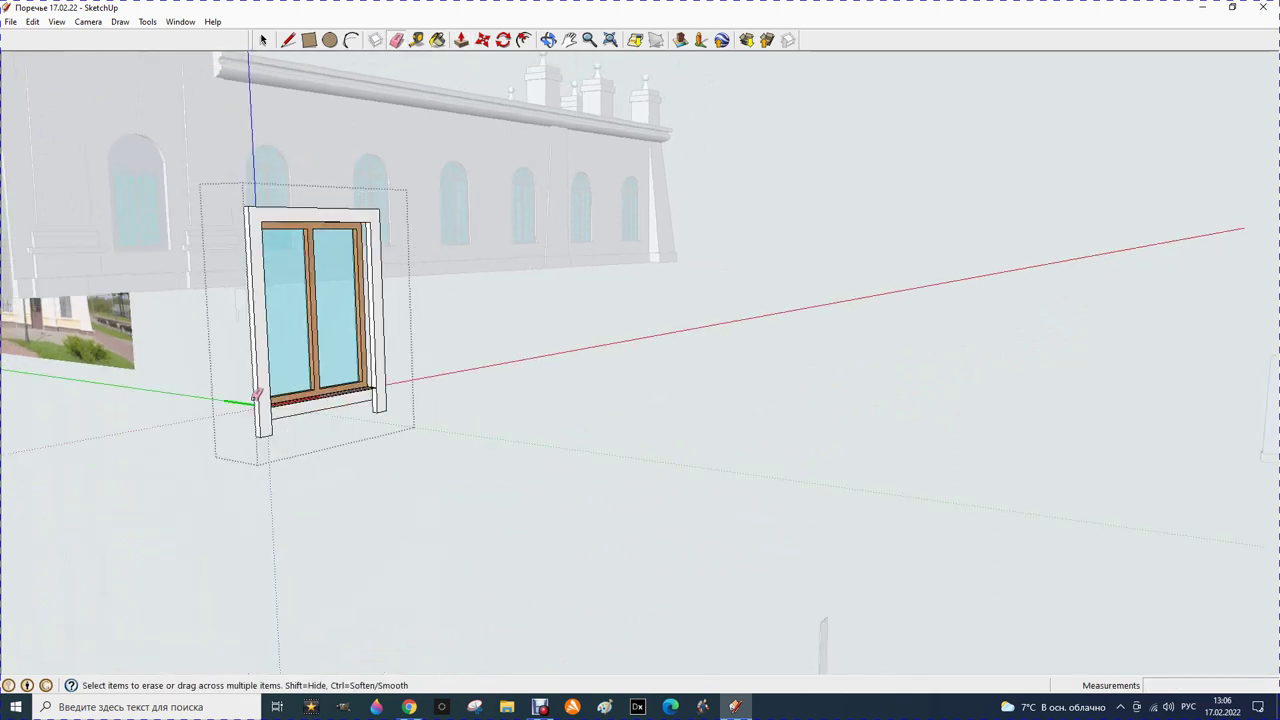
scroll(257, 395, up, 1)
scroll(257, 395, up, 1)
scroll(257, 395, up, 1)
click(551, 41)
drag(392, 300, 429, 206)
scroll(390, 410, up, 1)
scroll(395, 412, up, 1)
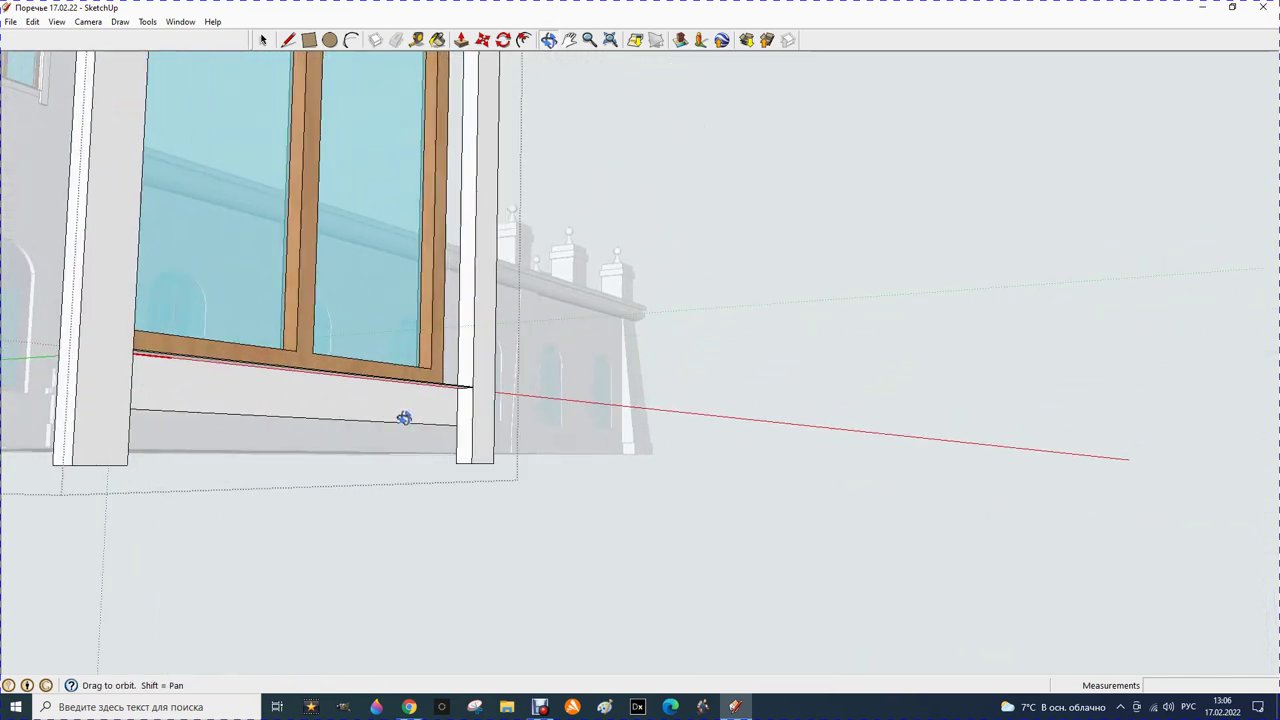
scroll(408, 417, up, 2)
scroll(408, 417, up, 1)
Draw an edge across the right window post at sill level
click(288, 40)
click(520, 360)
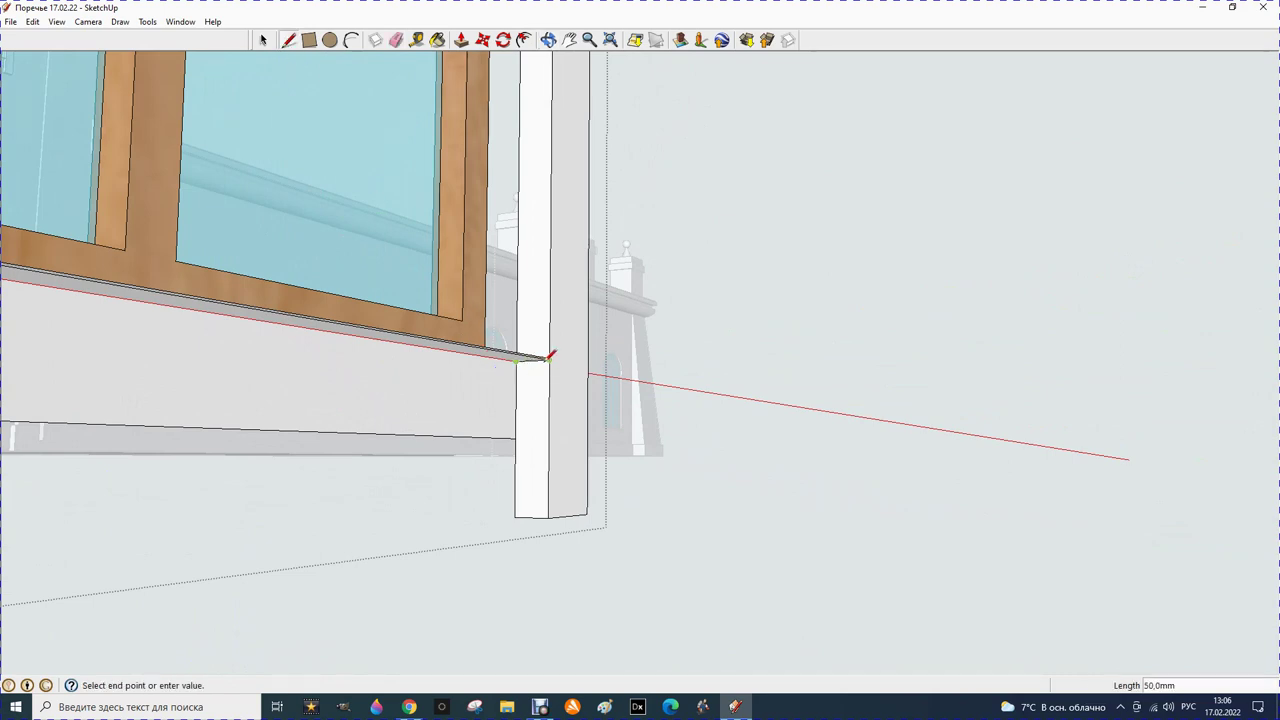
key(Escape)
click(516, 438)
click(549, 438)
Push/Pull the post section beside the sill band out 1000 mm
click(462, 41)
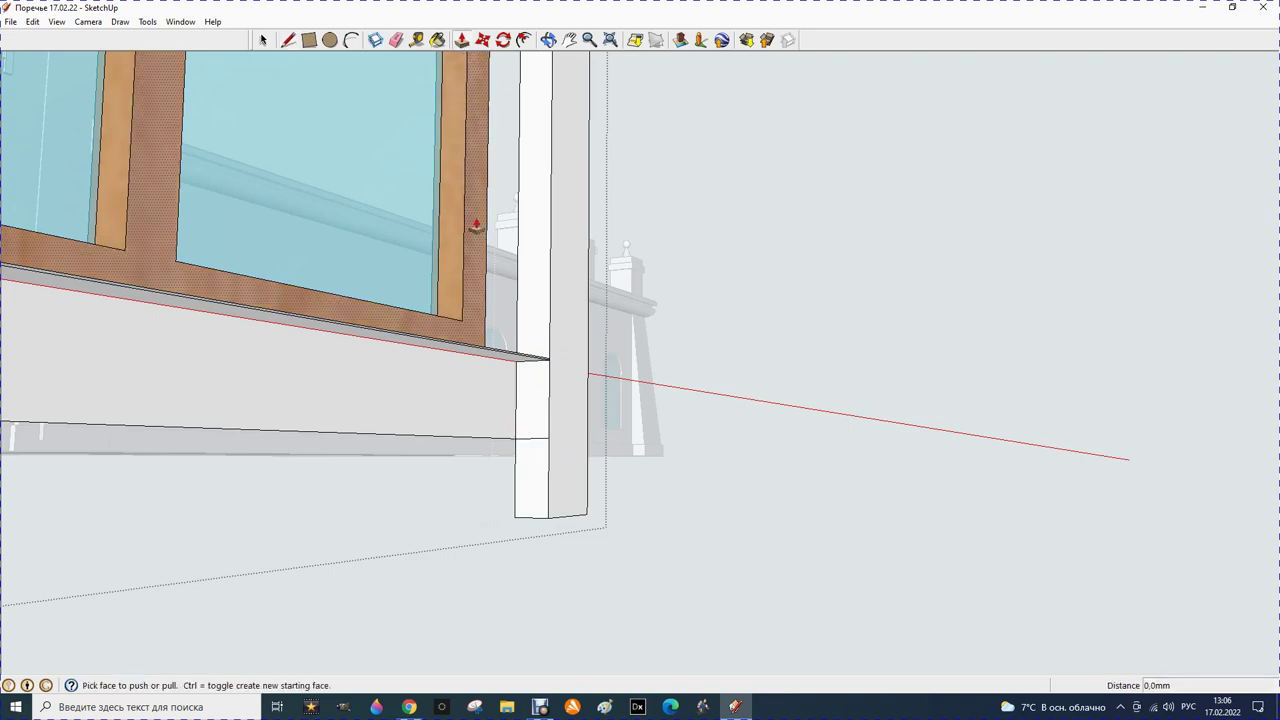
click(529, 408)
scroll(480, 410, down, 1)
middle_drag(480, 410, 337, 366)
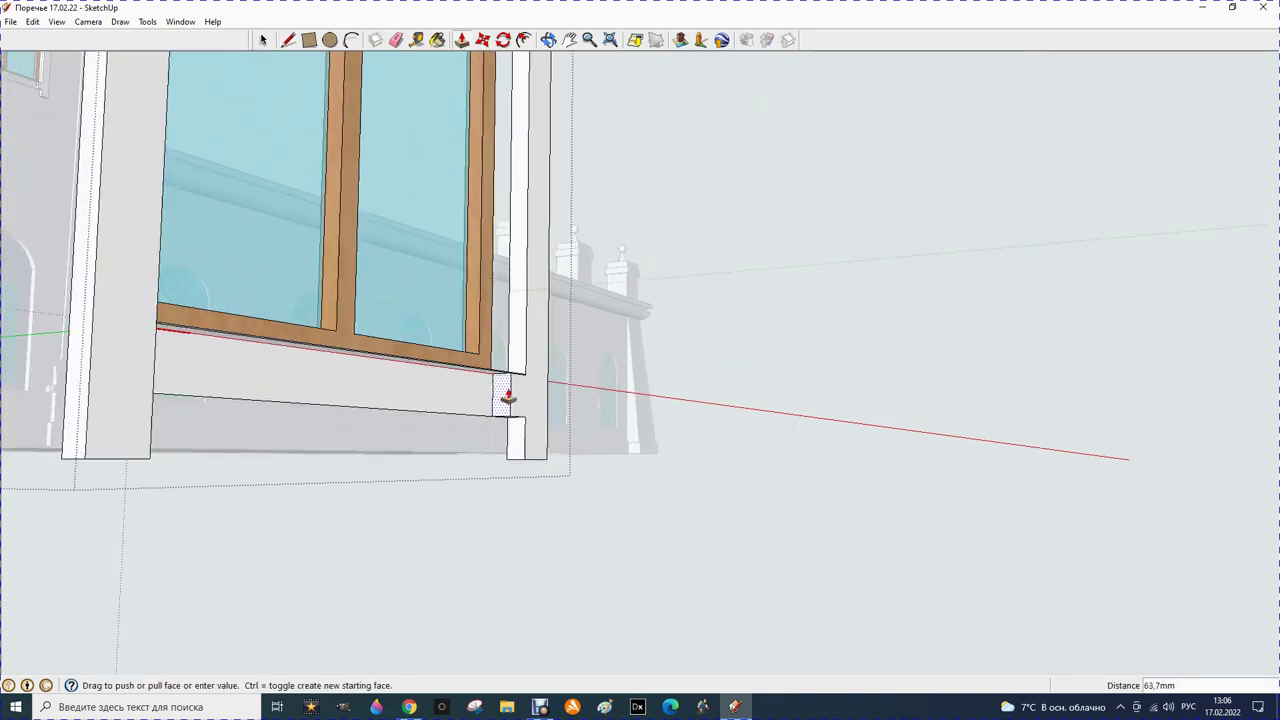
text(1000)
click(277, 368)
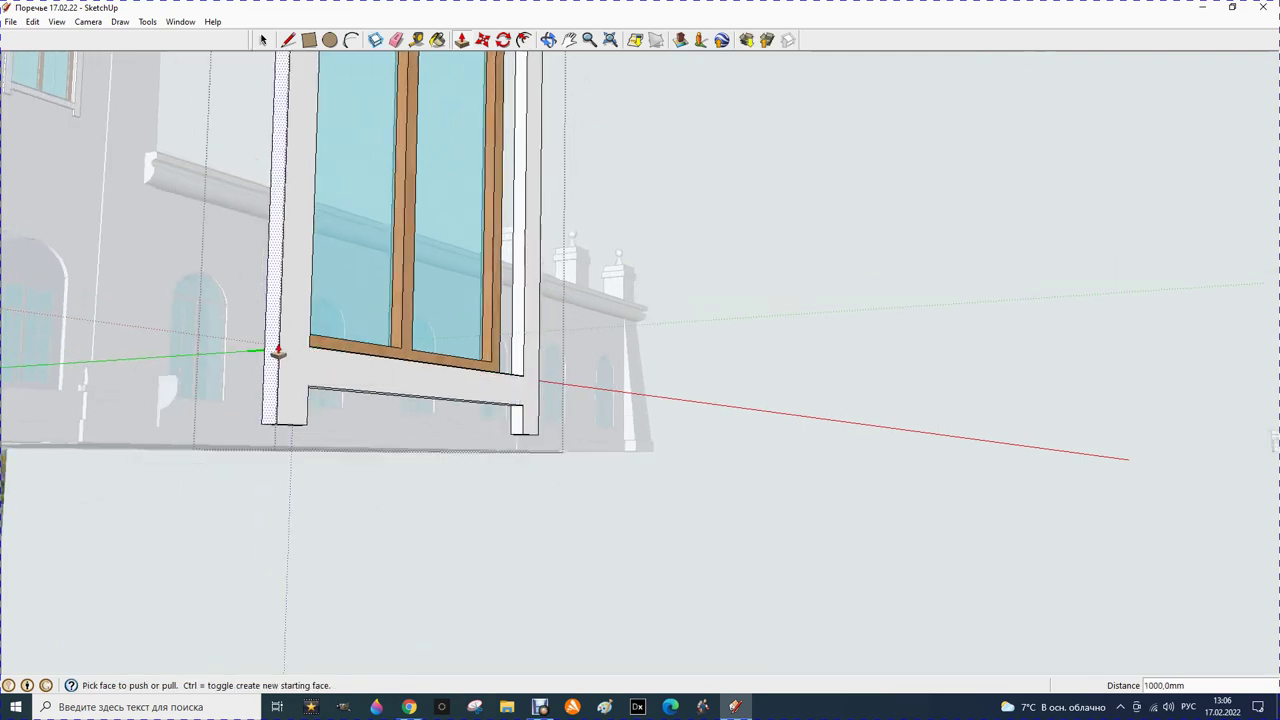
click(548, 40)
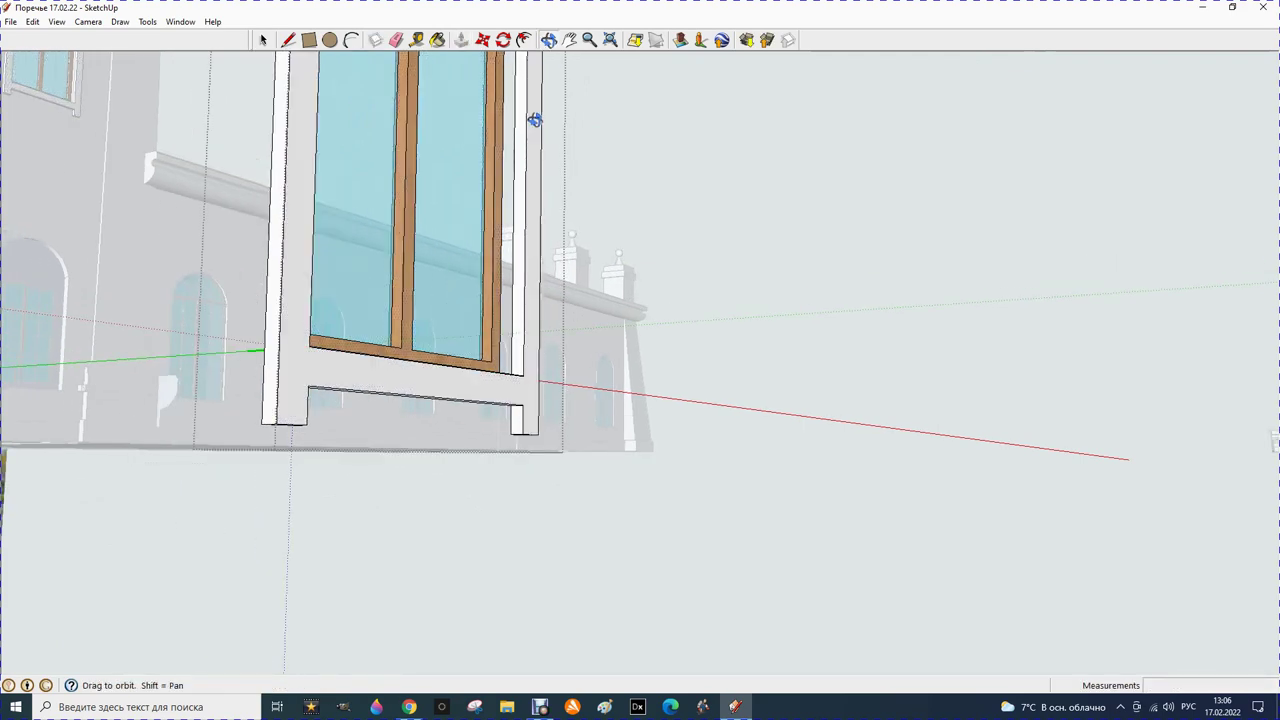
drag(530, 120, 390, 320)
scroll(390, 320, down, 2)
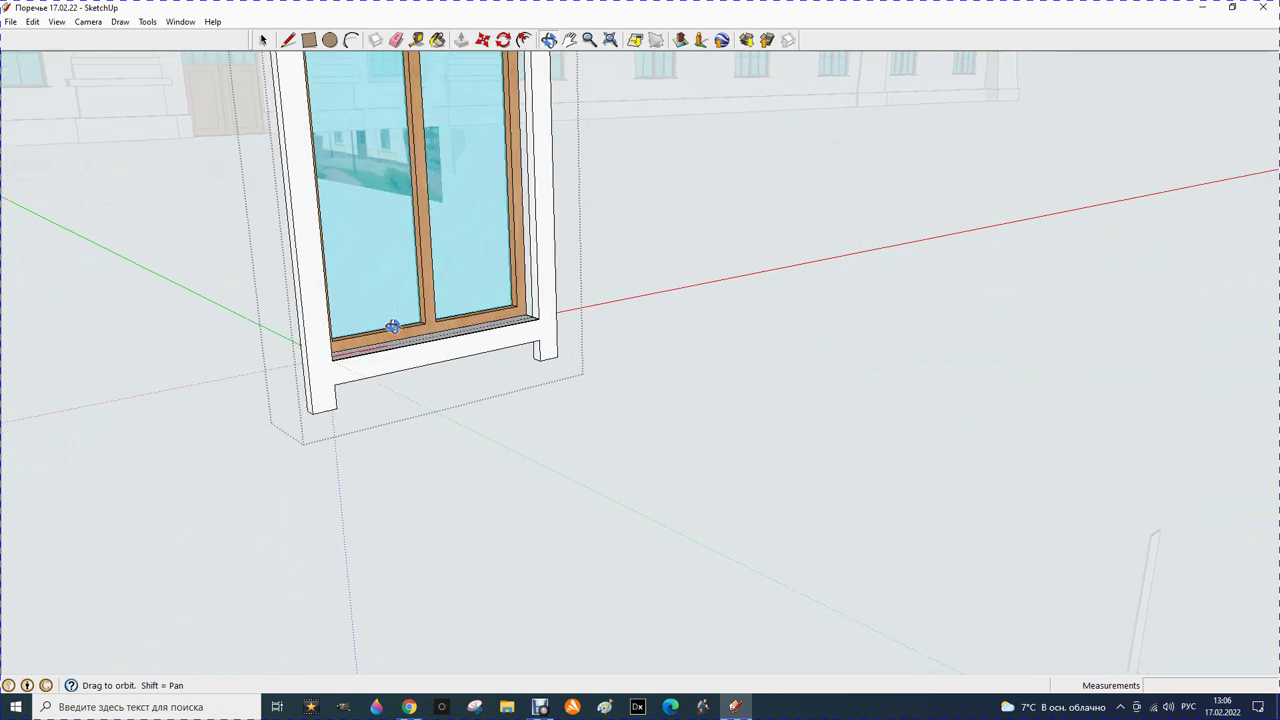
Zoom out over the whole station and photo planes, then back in on the sill's lower-left corner
scroll(392, 318, down, 2)
scroll(395, 316, down, 2)
scroll(400, 313, down, 2)
scroll(400, 313, down, 2)
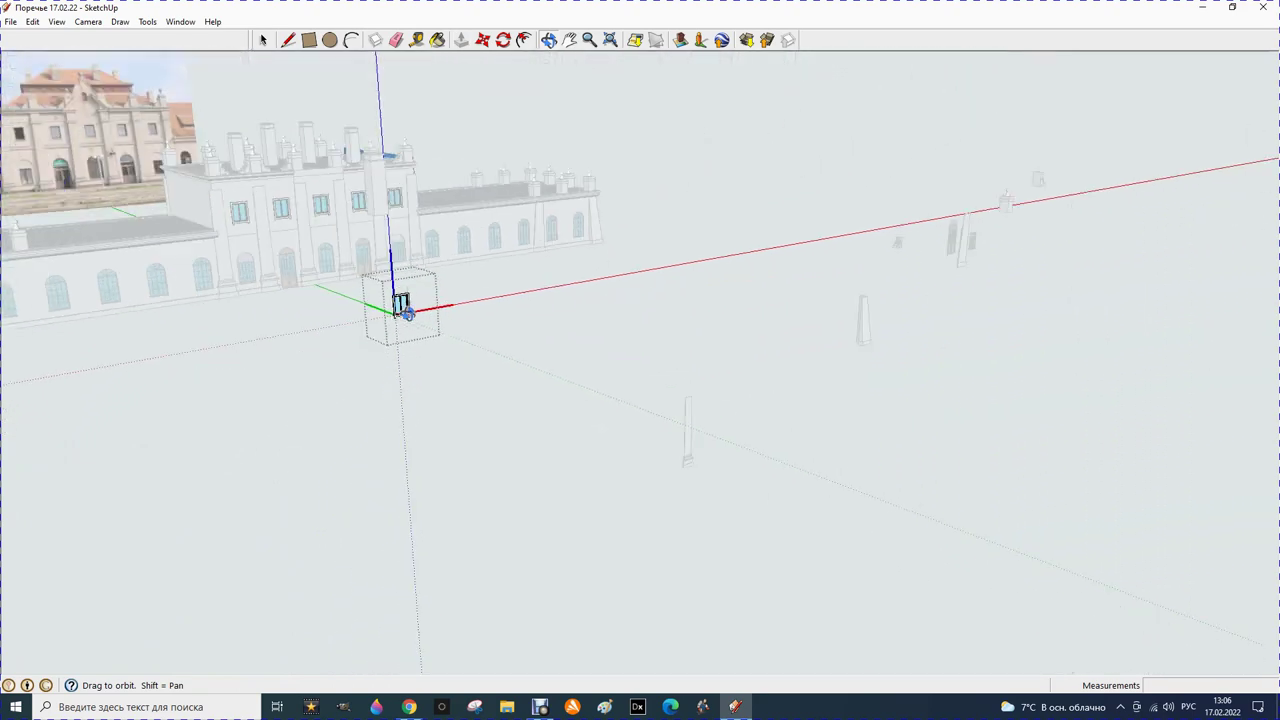
scroll(395, 305, down, 1)
scroll(374, 284, down, 1)
scroll(220, 230, up, 1)
scroll(195, 241, up, 3)
scroll(207, 256, up, 2)
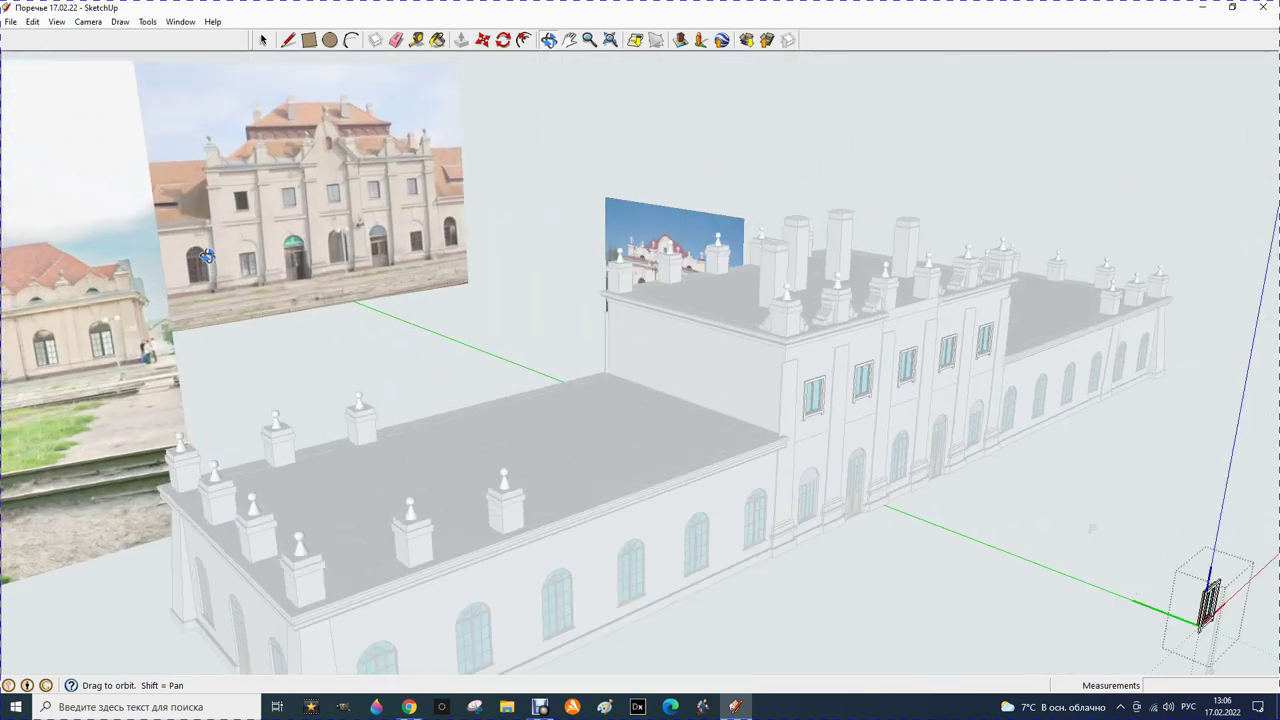
scroll(295, 221, up, 3)
scroll(340, 195, up, 3)
scroll(370, 205, up, 3)
scroll(390, 235, up, 2)
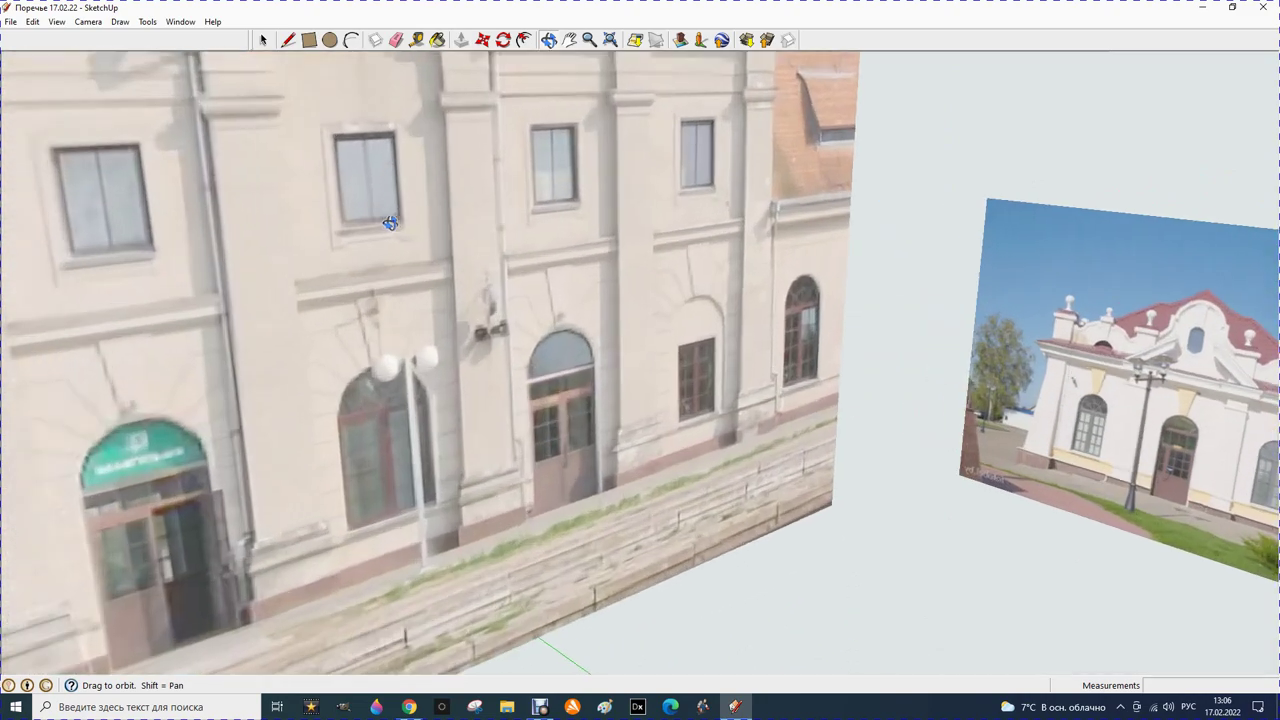
scroll(386, 258, down, 2)
scroll(371, 249, down, 2)
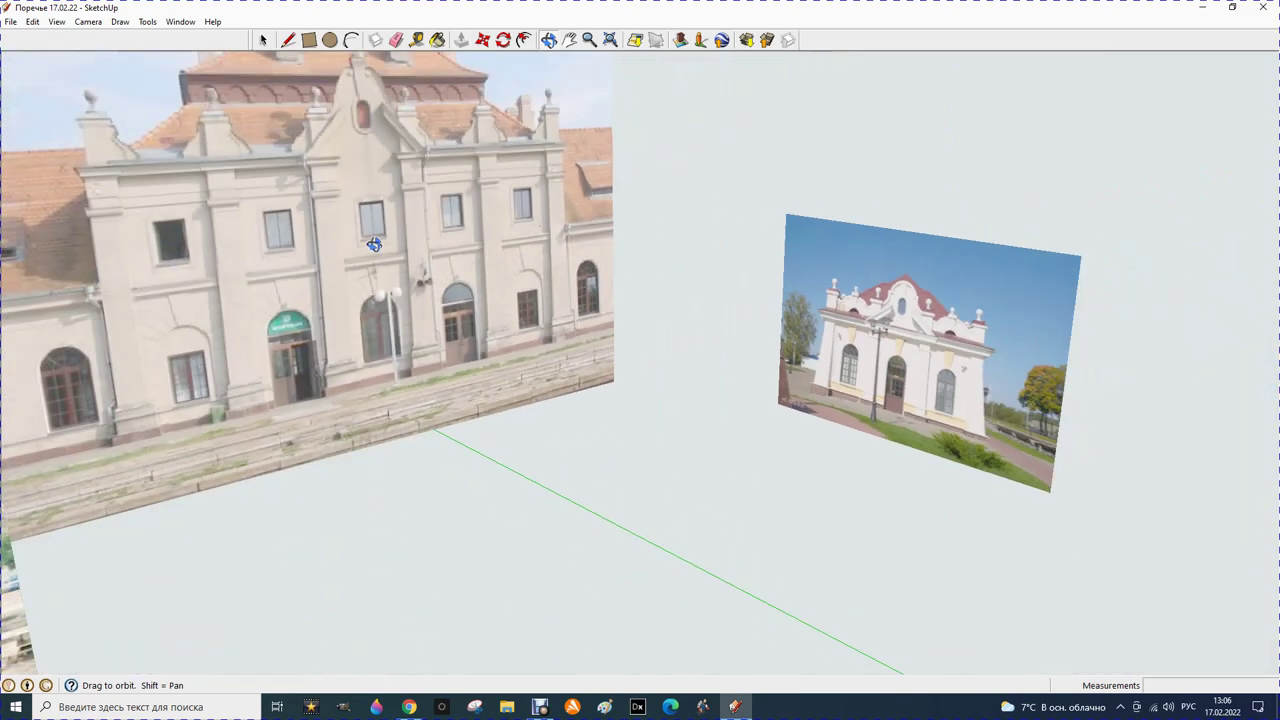
scroll(371, 243, down, 3)
scroll(369, 237, down, 2)
scroll(805, 464, up, 2)
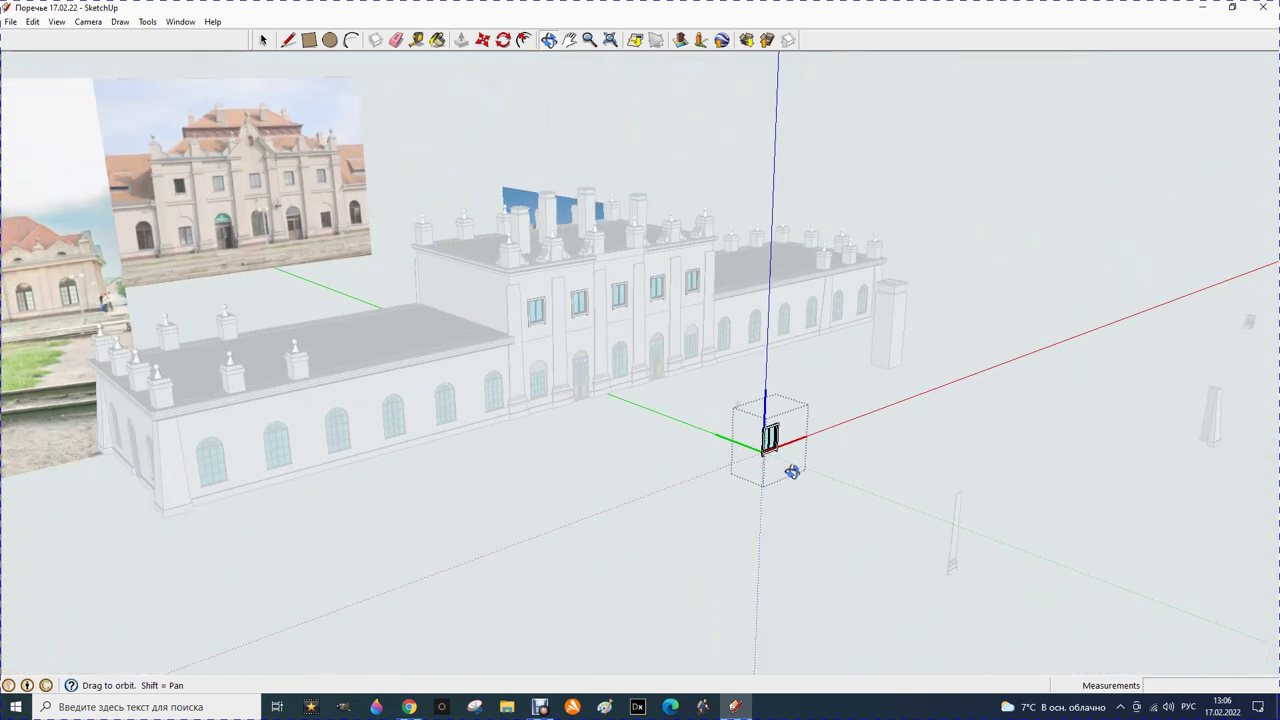
scroll(775, 450, up, 3)
scroll(760, 430, up, 3)
scroll(757, 426, up, 2)
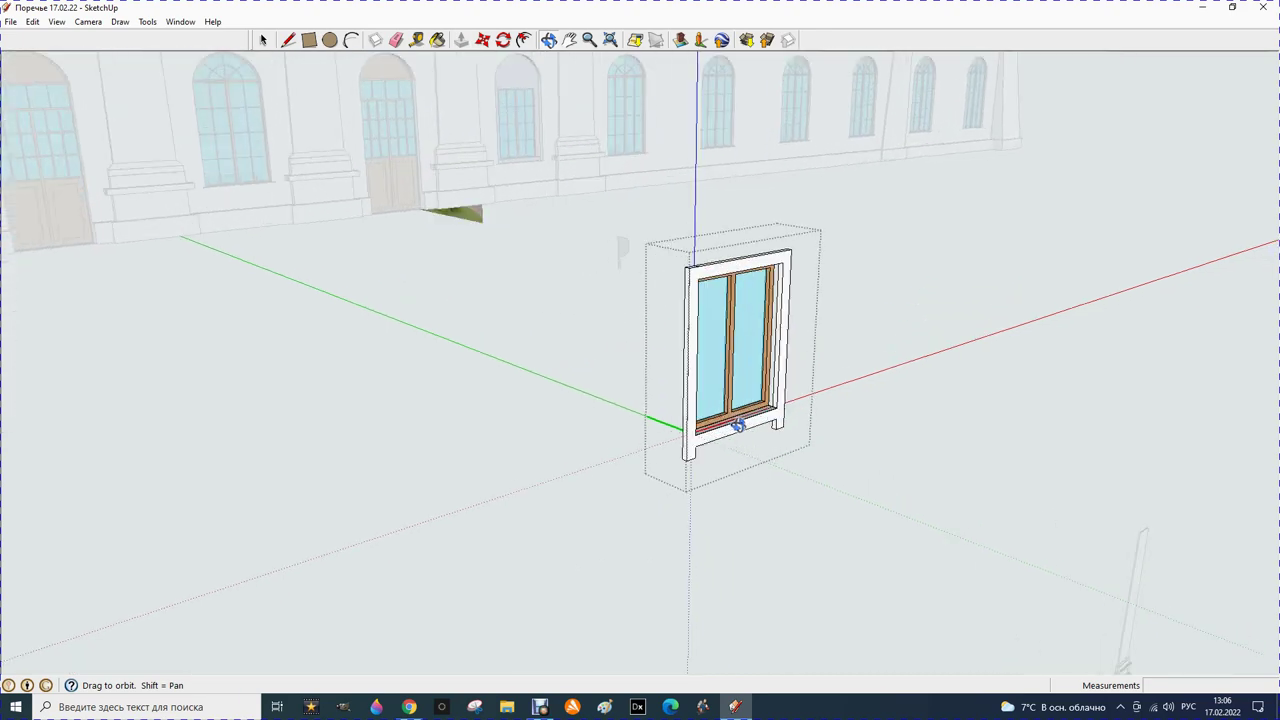
scroll(740, 429, up, 2)
scroll(733, 429, up, 3)
scroll(620, 466, up, 1)
scroll(614, 469, up, 2)
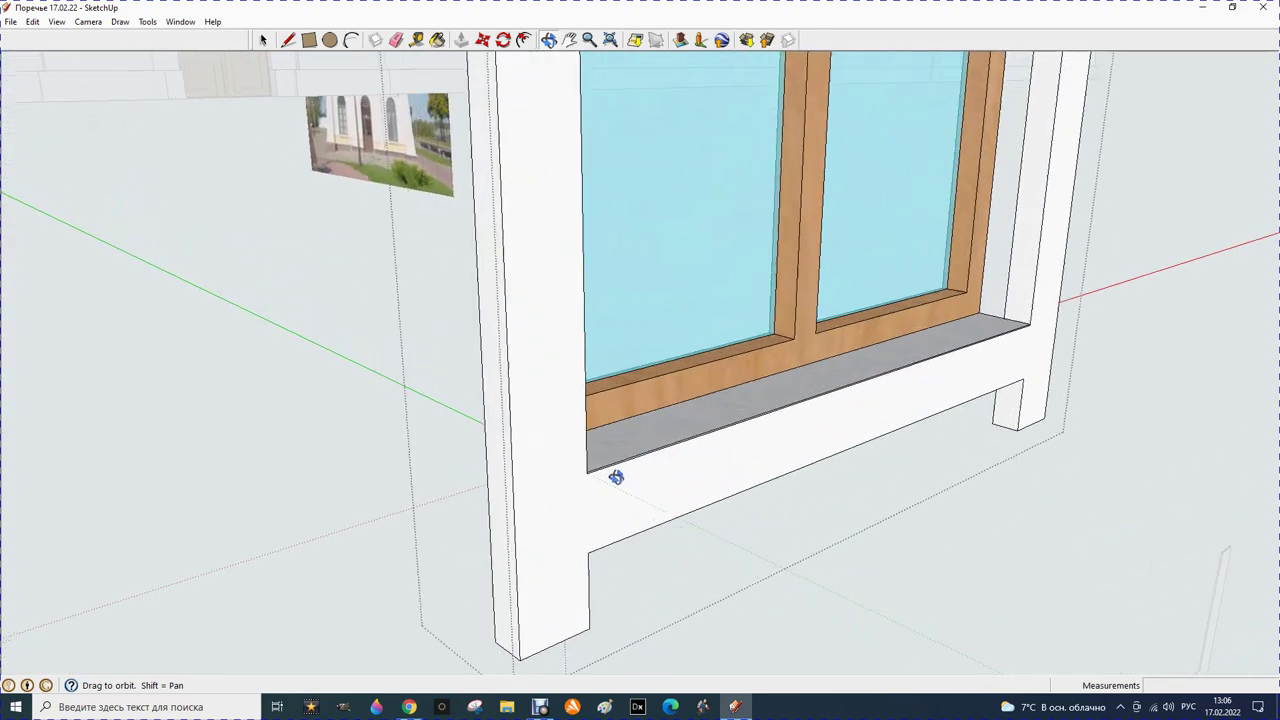
scroll(614, 469, up, 2)
scroll(614, 469, up, 2)
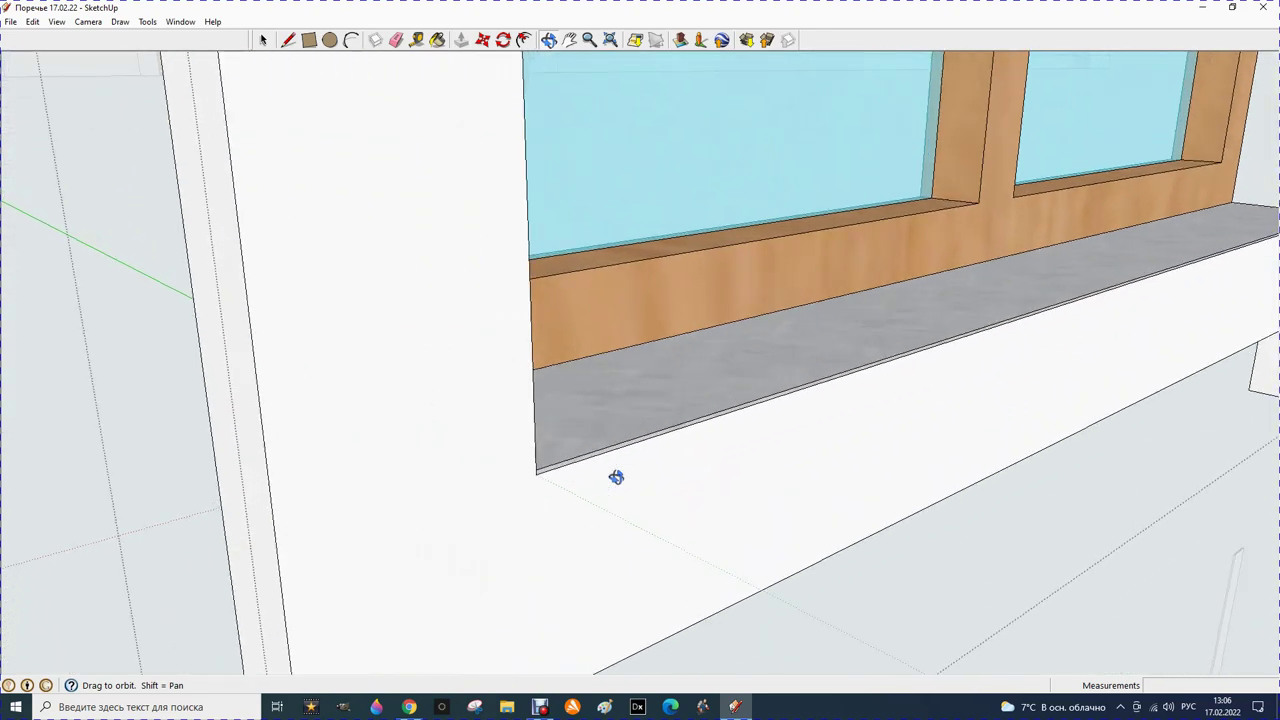
Pull the grey sill's thin front face out 25 mm over the white band below
click(461, 40)
drag(530, 455, 581, 491)
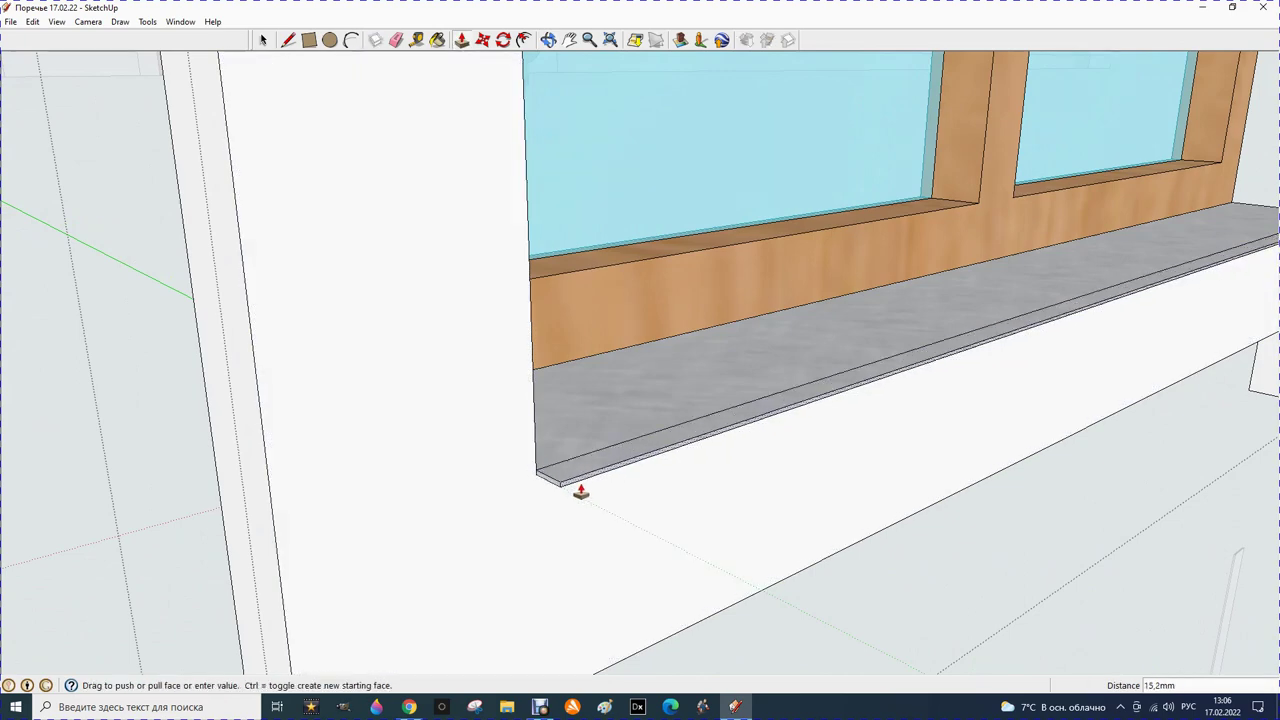
click(581, 491)
text(25)
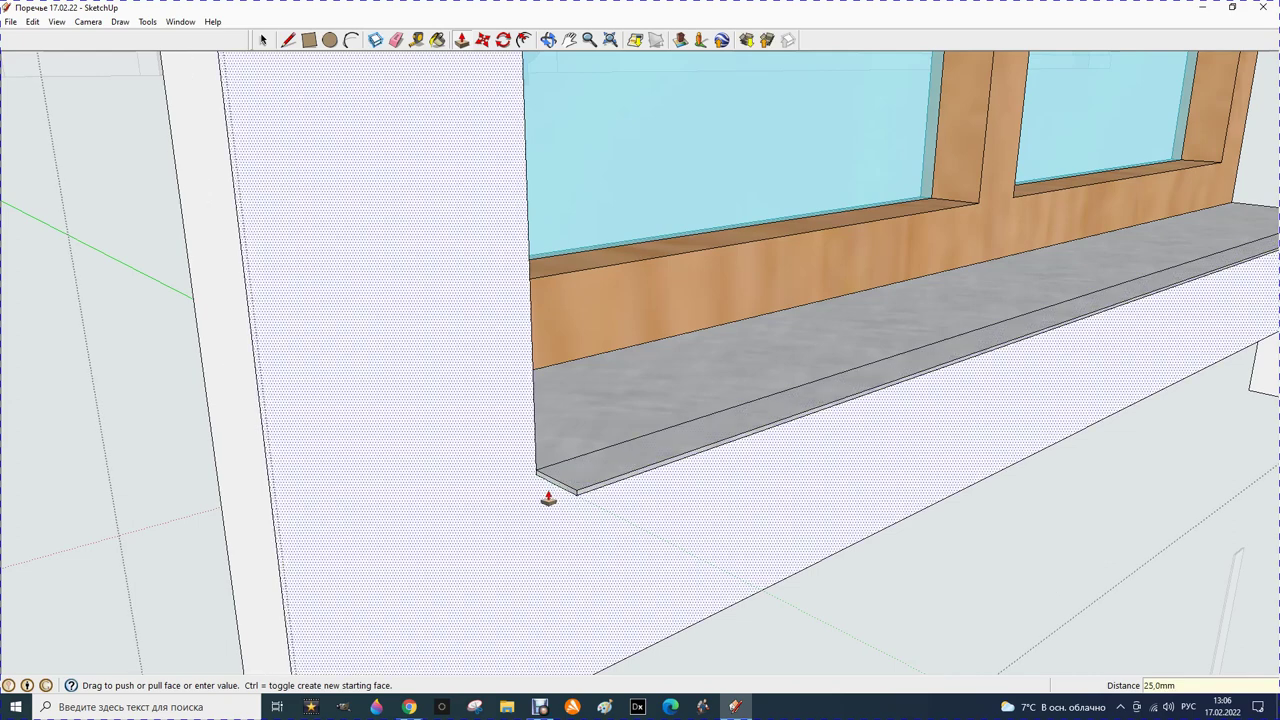
click(549, 40)
drag(563, 306, 592, 378)
scroll(592, 378, down, 3)
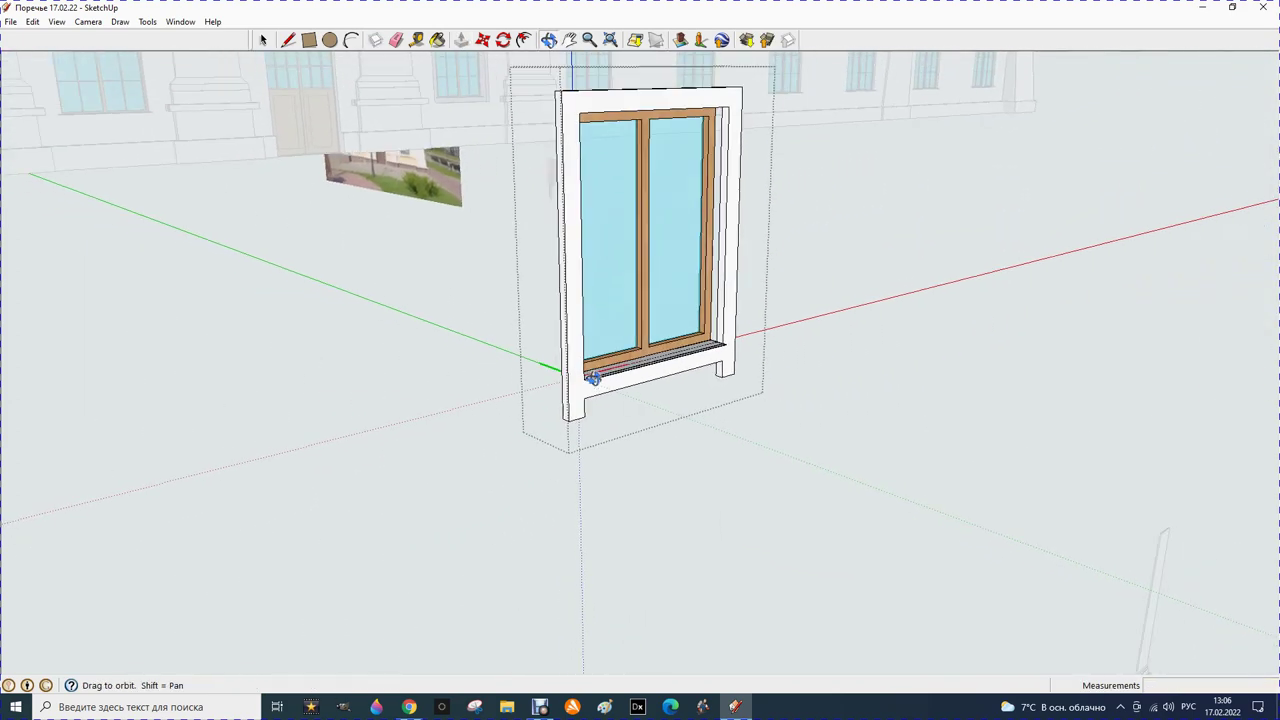
scroll(592, 378, down, 1)
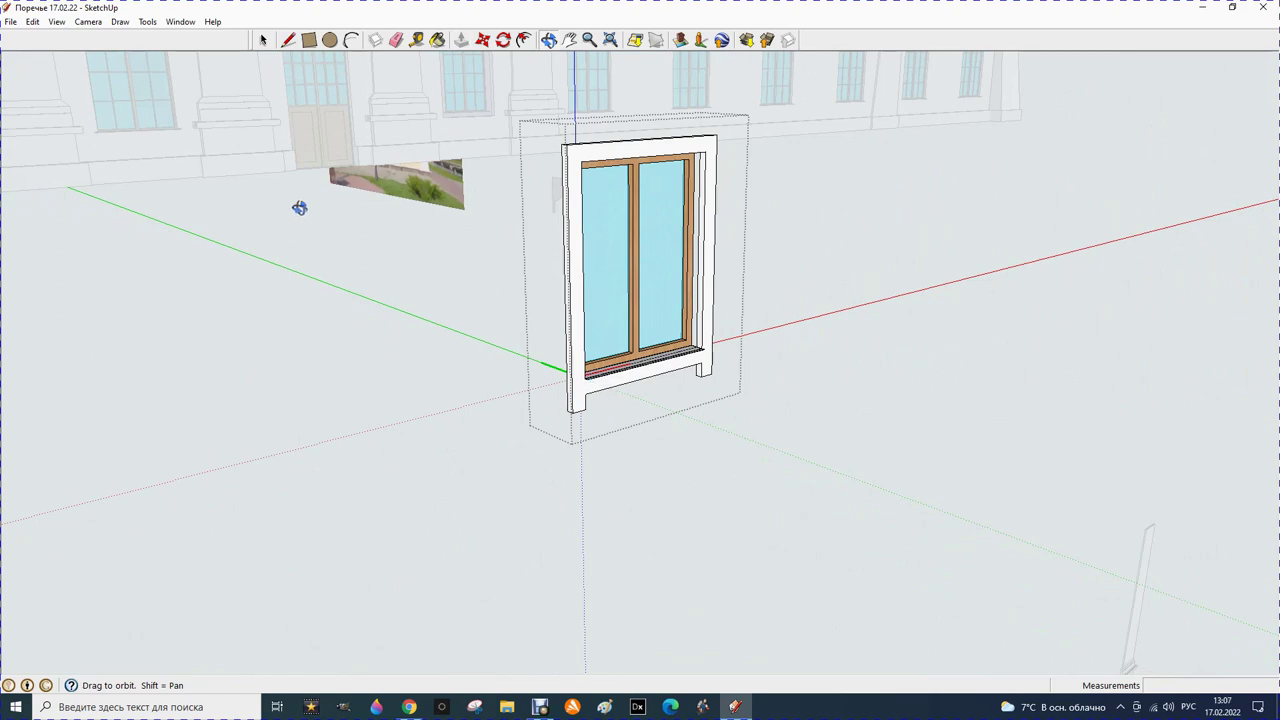
click(263, 40)
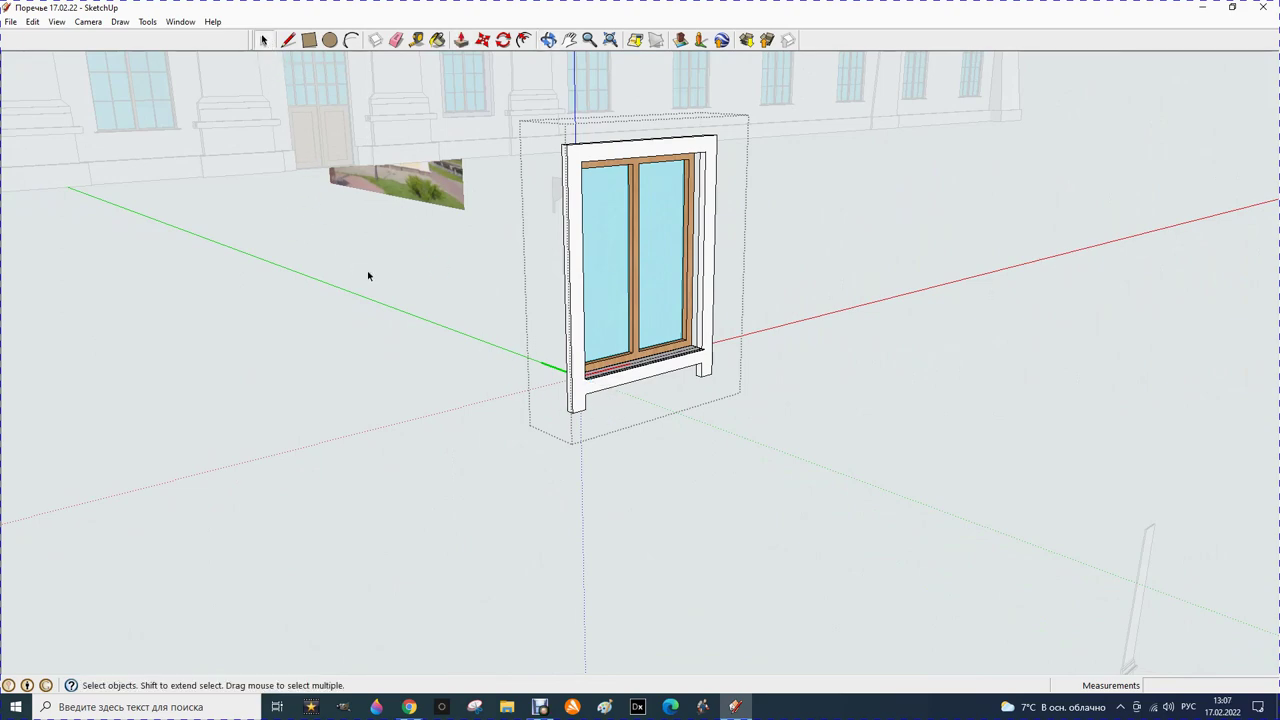
scroll(368, 276, down, 2)
scroll(592, 366, down, 1)
scroll(592, 366, down, 1)
scroll(593, 368, down, 1)
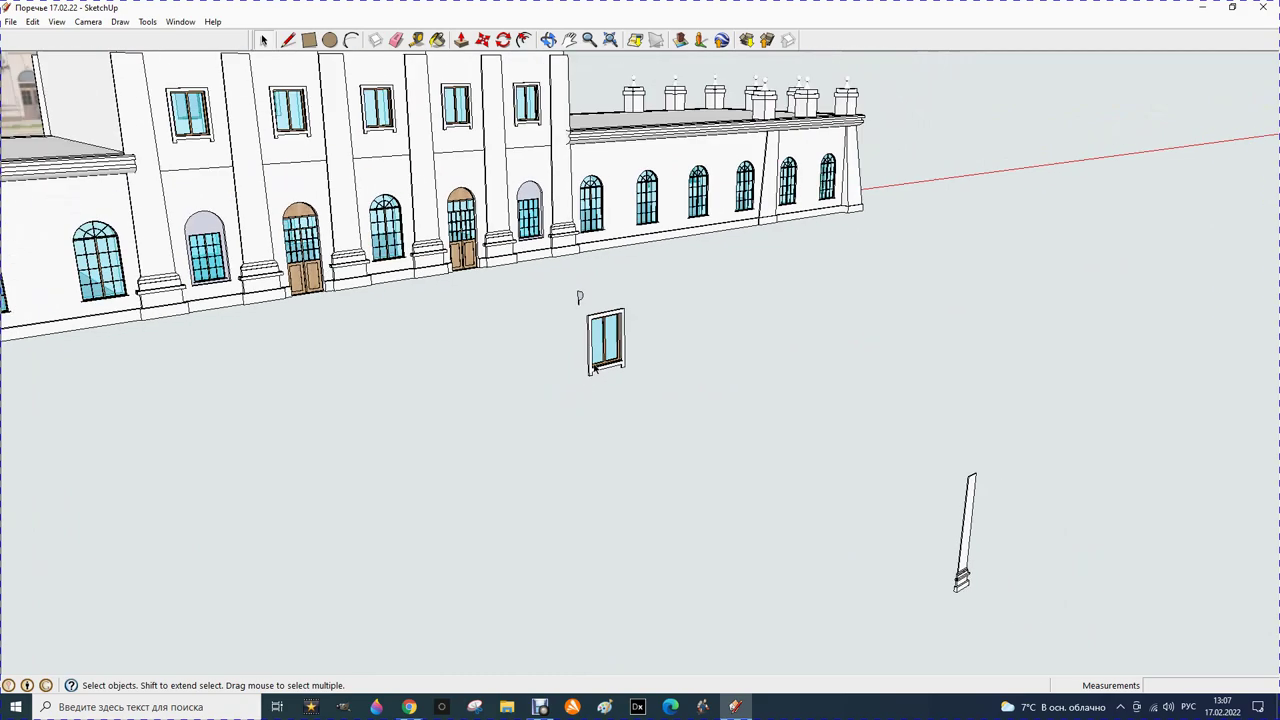
scroll(593, 368, down, 1)
scroll(316, 120, up, 1)
scroll(318, 150, up, 2)
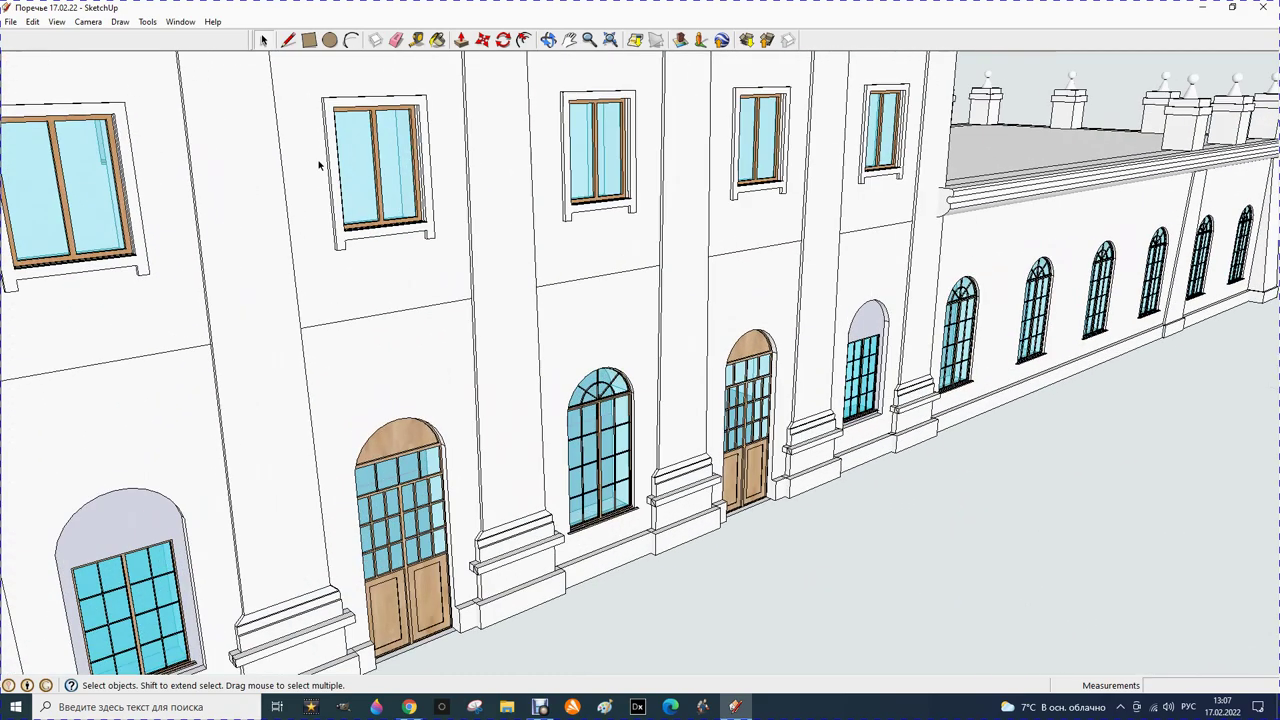
scroll(324, 170, up, 1)
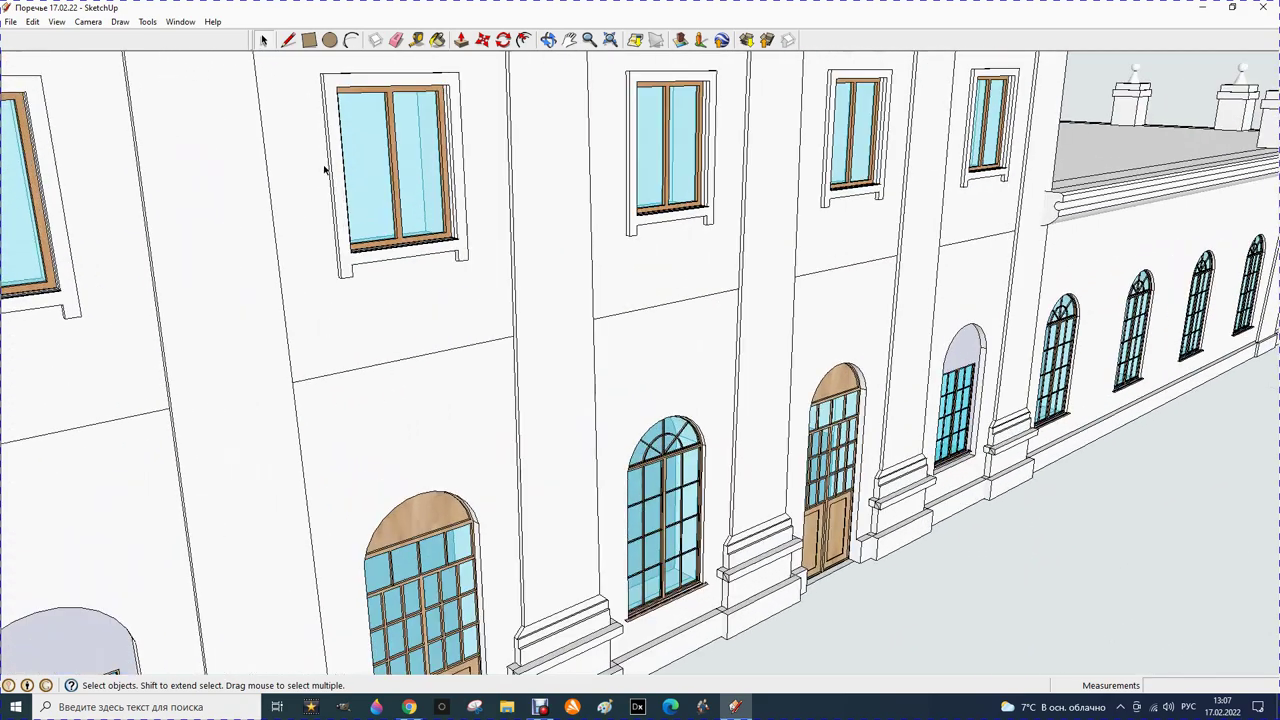
click(548, 40)
mouse_move(780, 177)
mouse_down()
mouse_move(546, 262)
mouse_move(7, 326)
mouse_up()
mouse_move(571, 286)
mouse_down()
mouse_move(603, 283)
mouse_move(306, 297)
mouse_up()
scroll(300, 292, down, 2)
scroll(296, 282, down, 1)
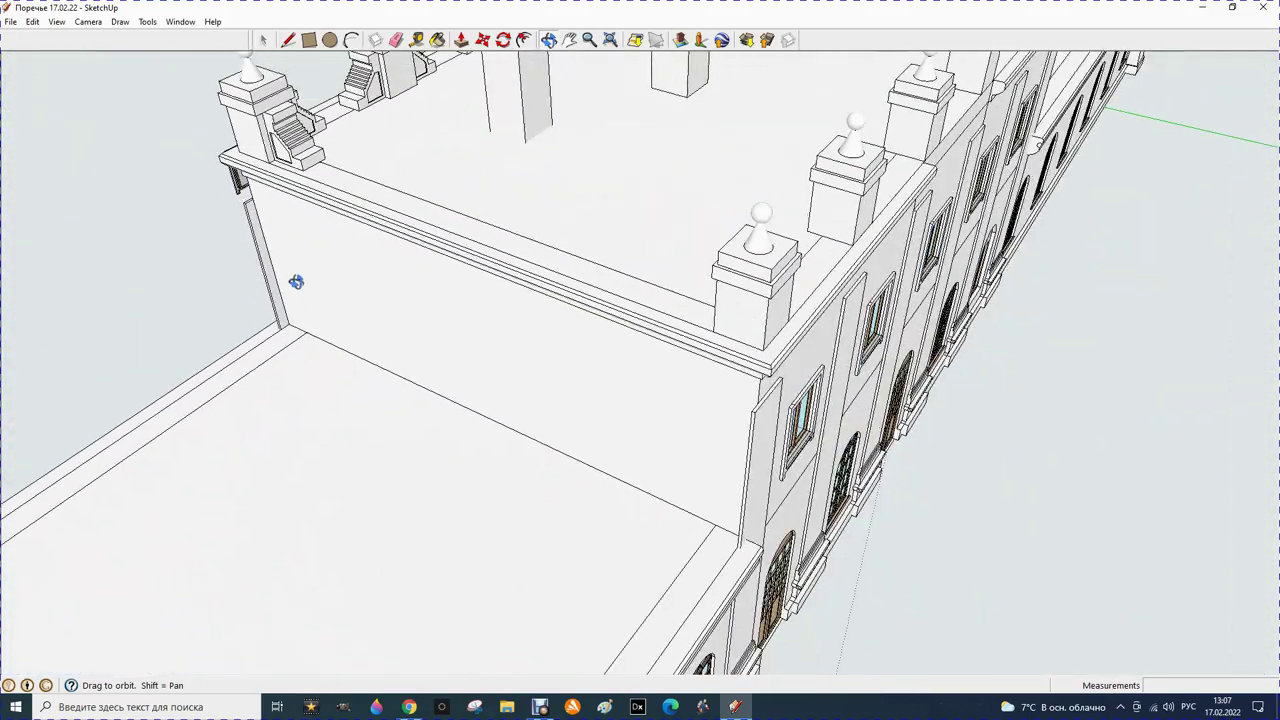
scroll(924, 404, up, 2)
drag(375, 309, 860, 280)
drag(462, 337, 784, 295)
scroll(849, 290, down, 3)
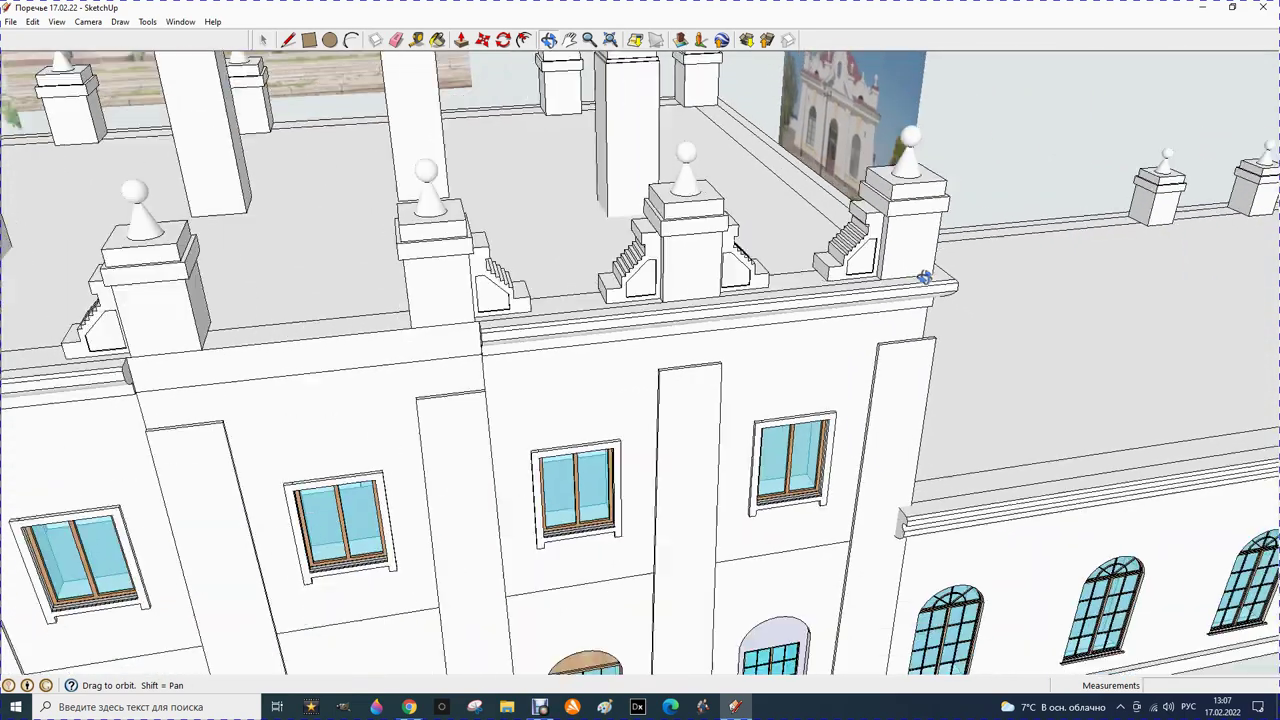
scroll(849, 290, down, 3)
scroll(588, 335, down, 1)
scroll(588, 335, down, 2)
scroll(588, 335, down, 1)
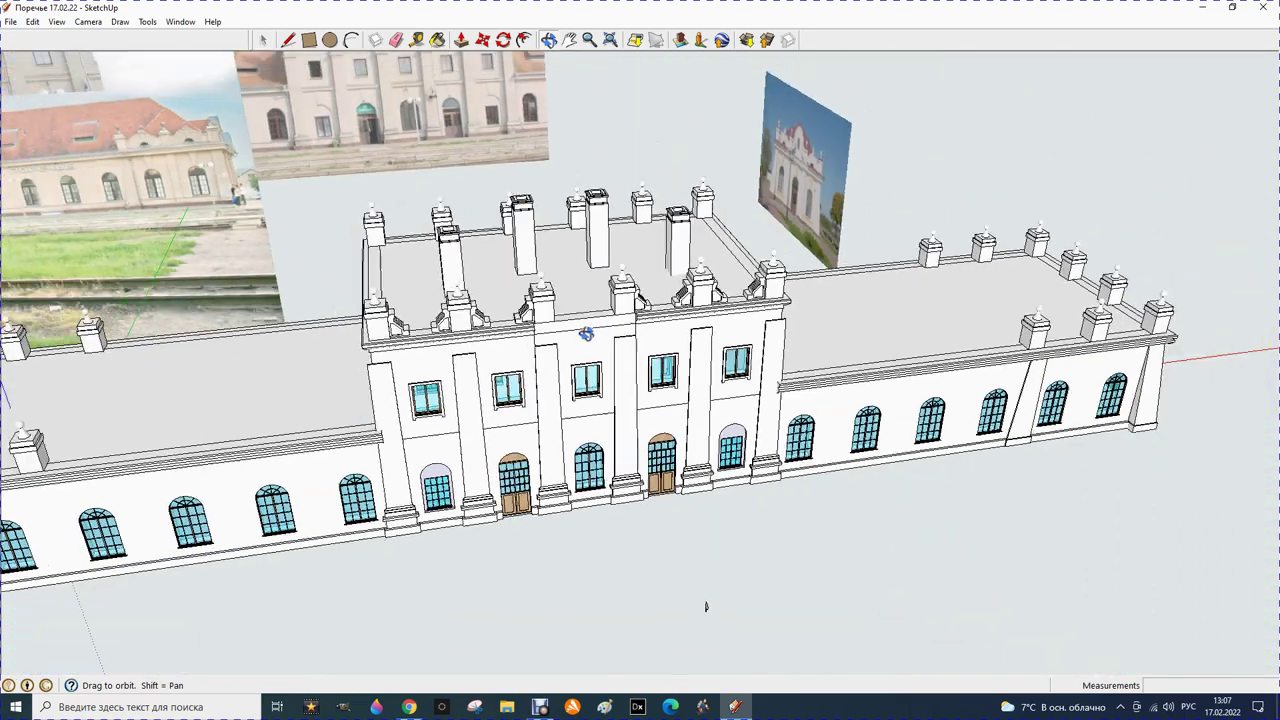
scroll(588, 335, down, 1)
scroll(594, 530, down, 1)
mouse_move(594, 530)
mouse_down()
mouse_move(537, 371)
mouse_move(673, 386)
mouse_up()
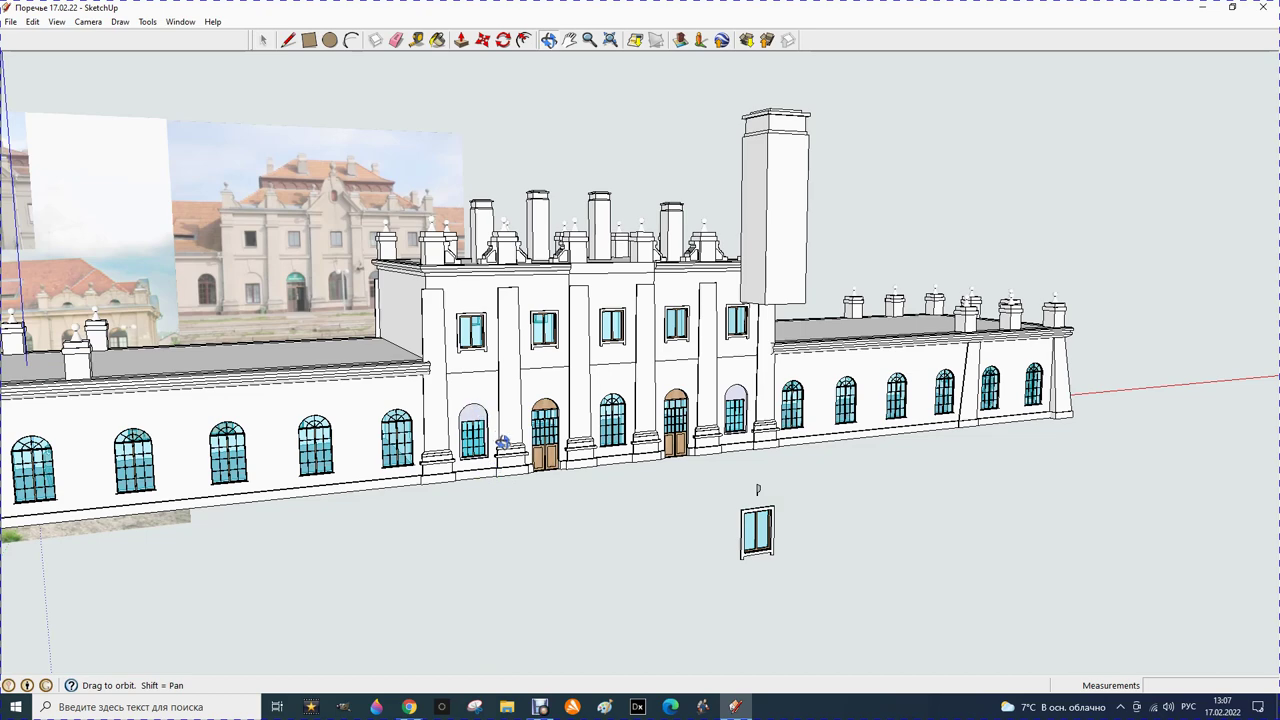
drag(526, 300, 520, 299)
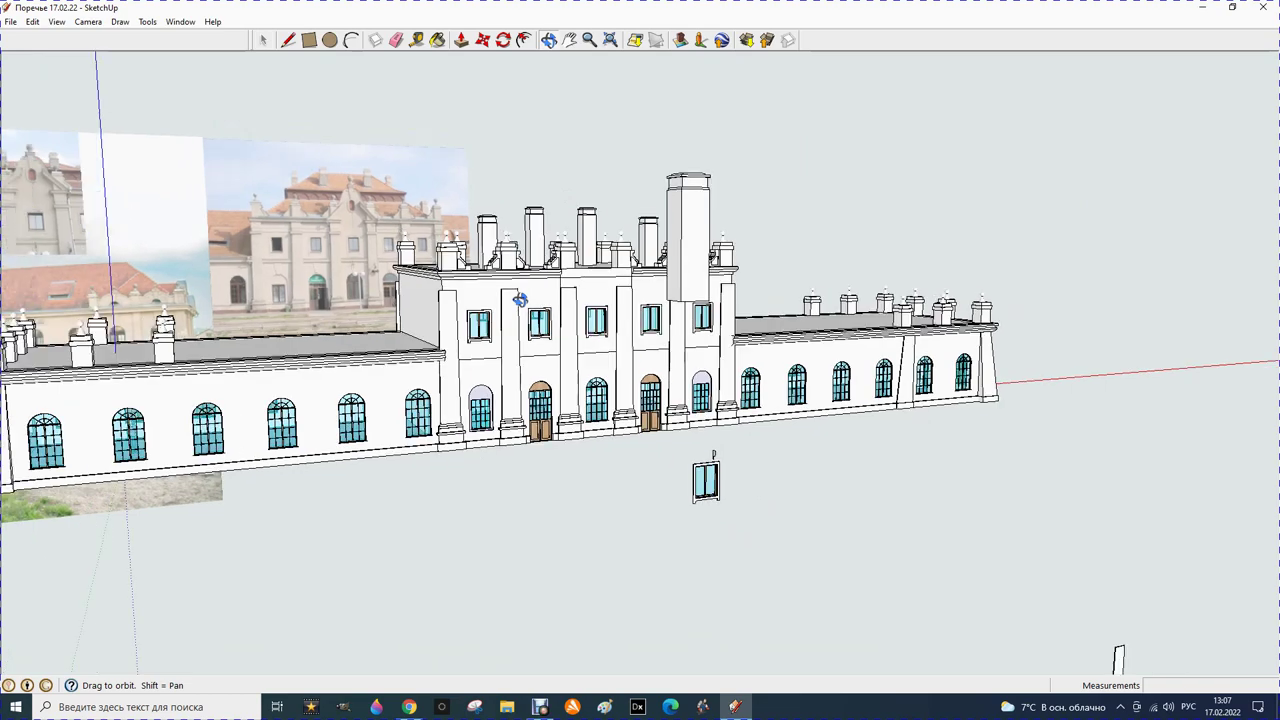
scroll(302, 206, up, 3)
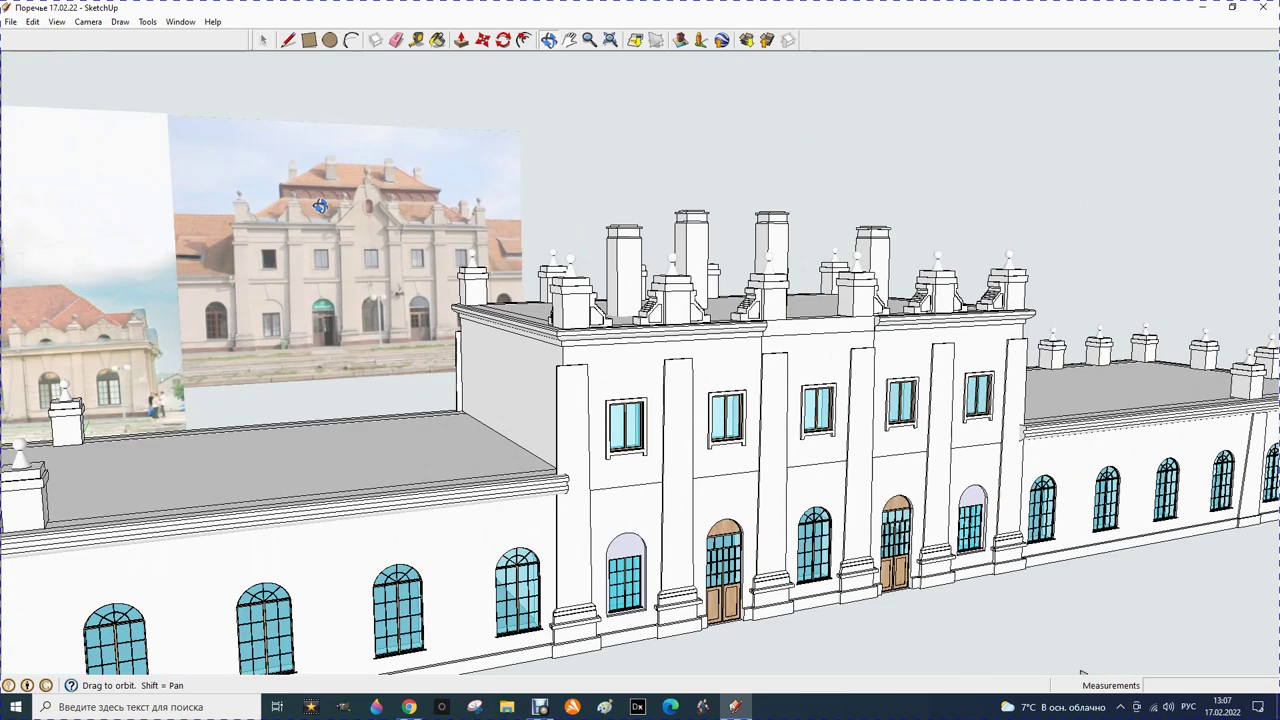
scroll(358, 216, up, 3)
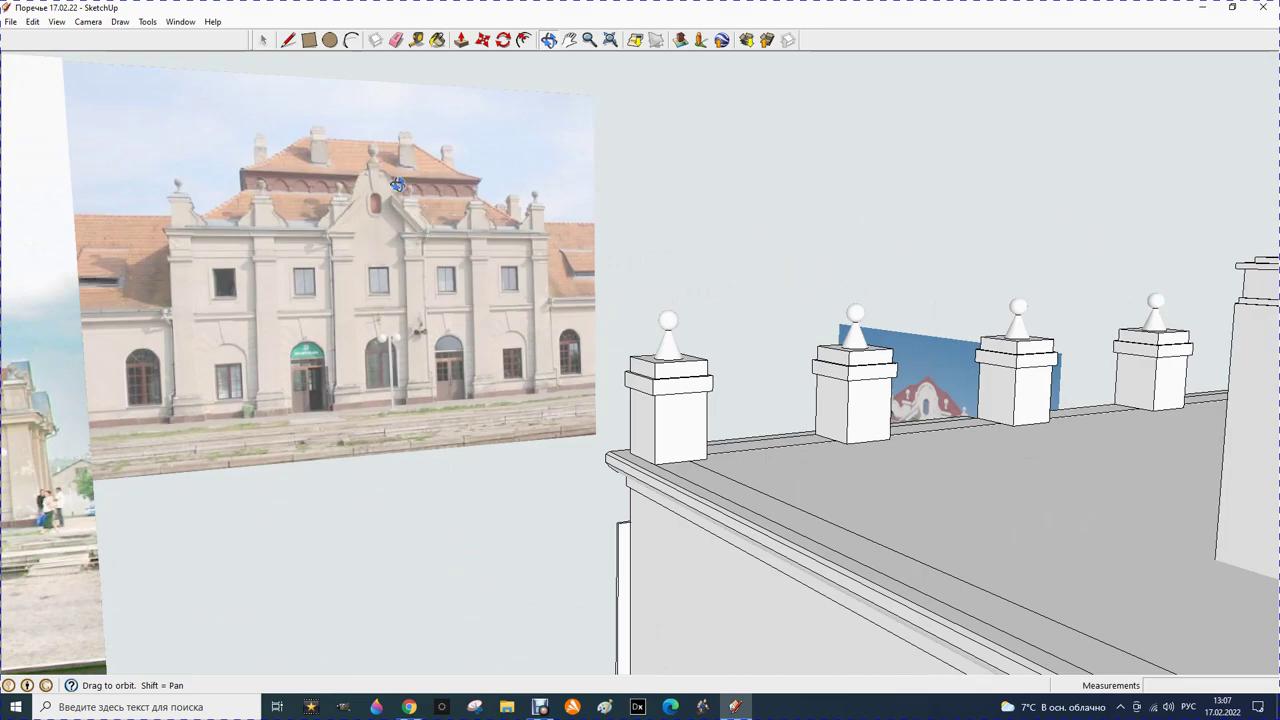
scroll(391, 184, down, 3)
scroll(391, 184, down, 2)
mouse_move(664, 218)
mouse_down()
mouse_move(592, 262)
mouse_move(507, 269)
mouse_move(505, 250)
mouse_up()
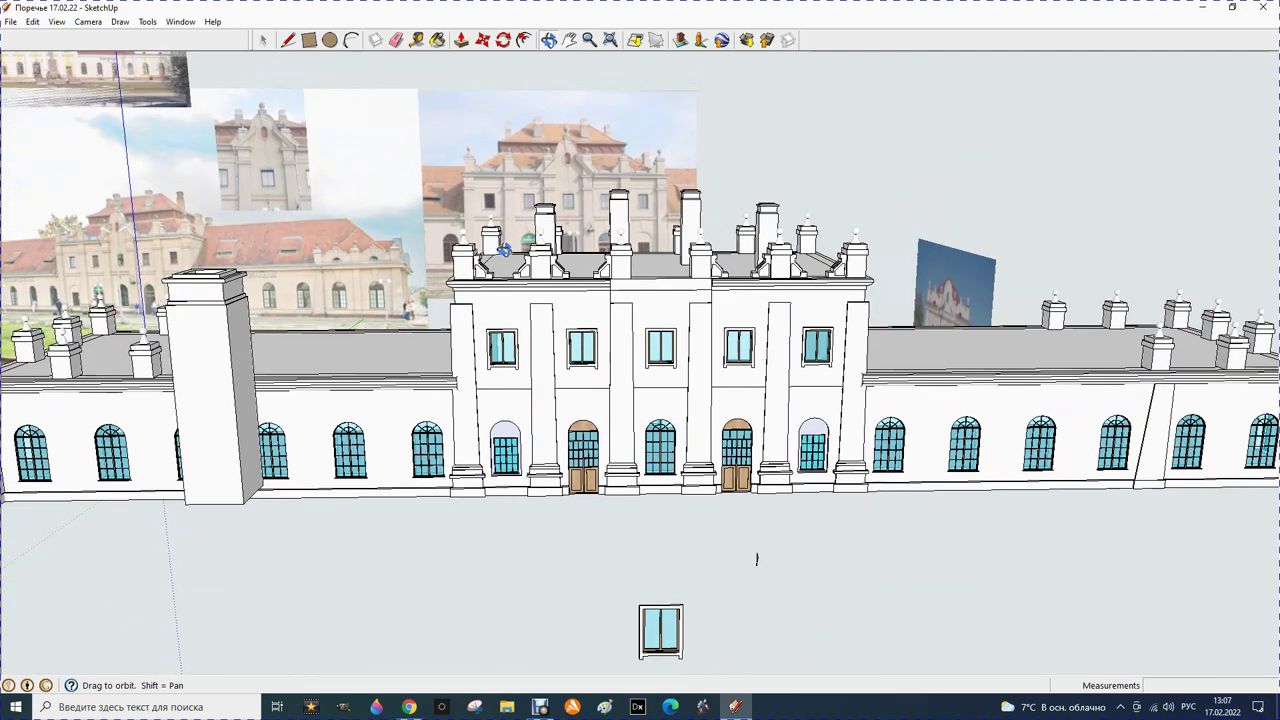
scroll(550, 150, up, 2)
scroll(552, 147, up, 2)
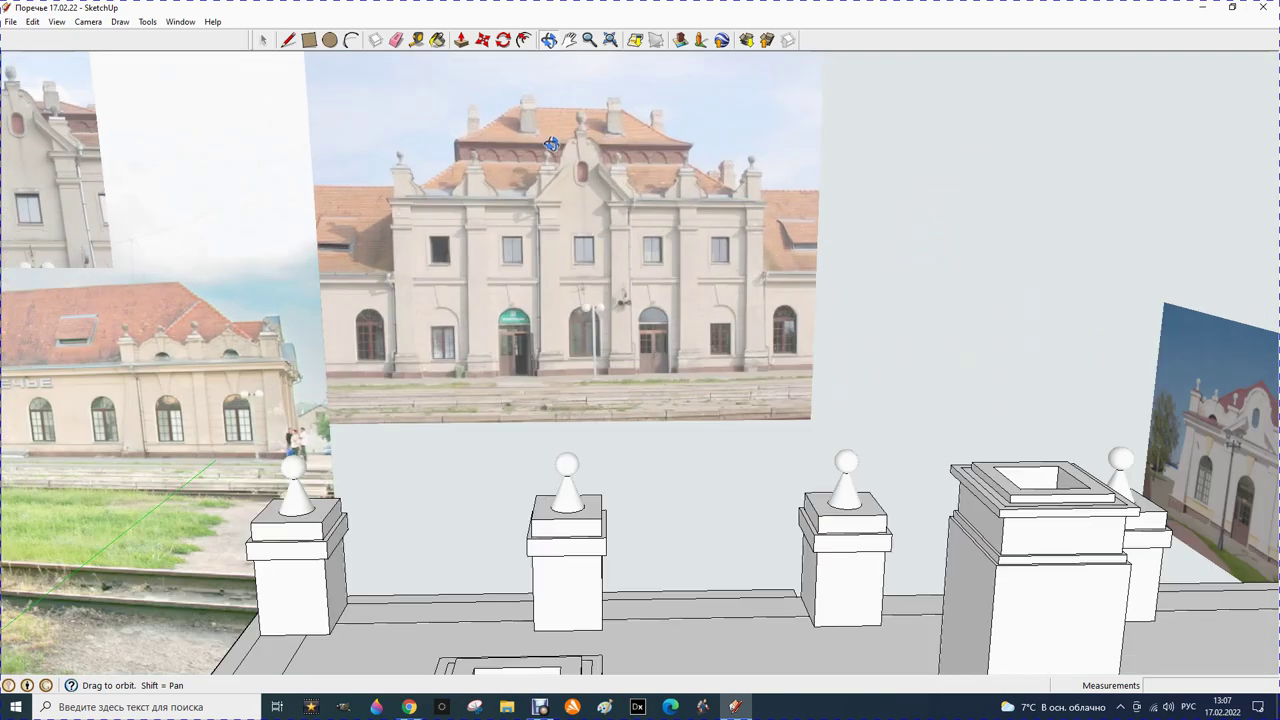
scroll(562, 148, up, 2)
scroll(565, 150, up, 2)
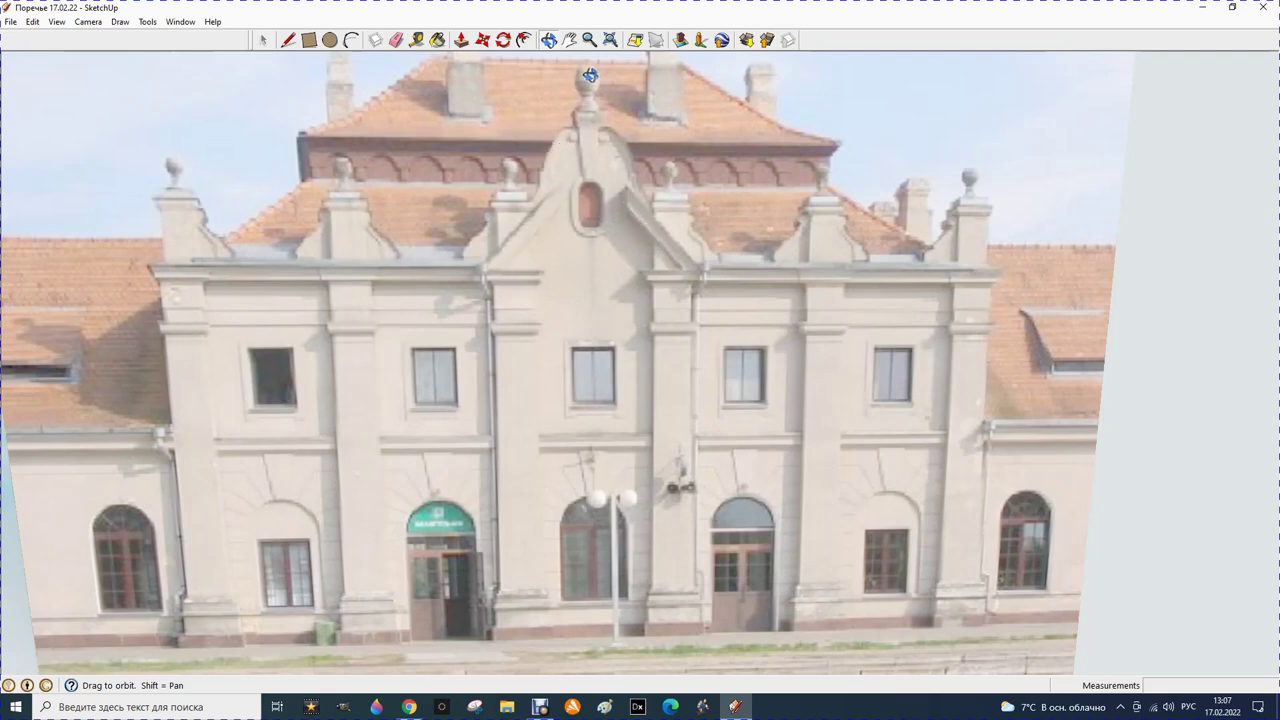
scroll(620, 204, down, 1)
scroll(620, 204, down, 1)
scroll(622, 202, down, 1)
scroll(624, 200, down, 2)
scroll(620, 210, down, 2)
scroll(615, 225, down, 1)
scroll(685, 515, up, 1)
scroll(635, 492, up, 1)
scroll(620, 502, up, 1)
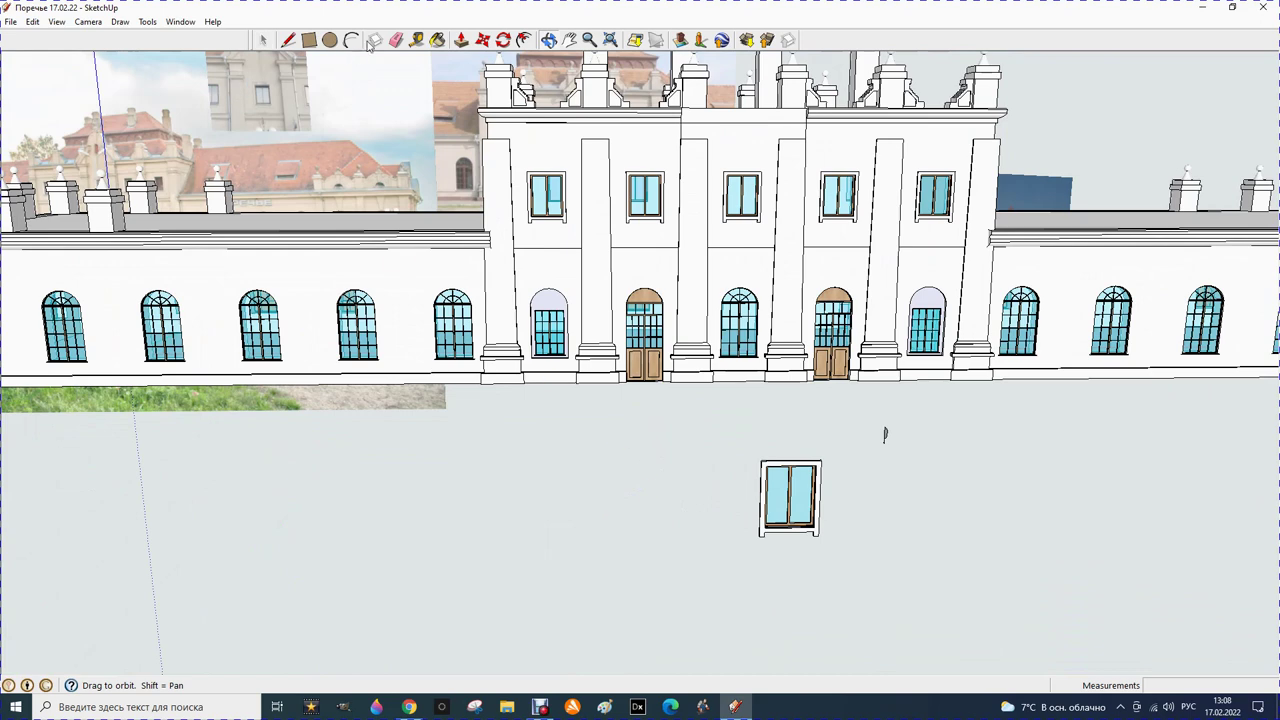
Draw a 2350 × 500 mm rectangle on the ground in front of the façade
click(289, 40)
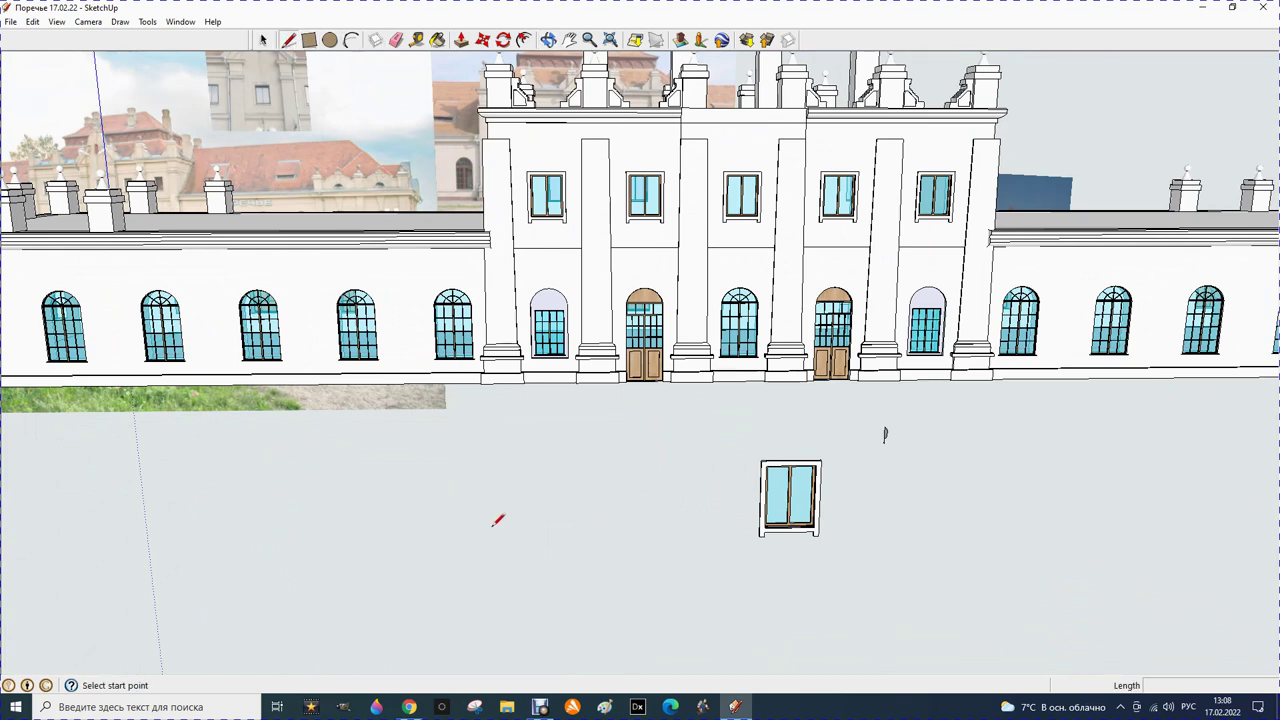
click(545, 539)
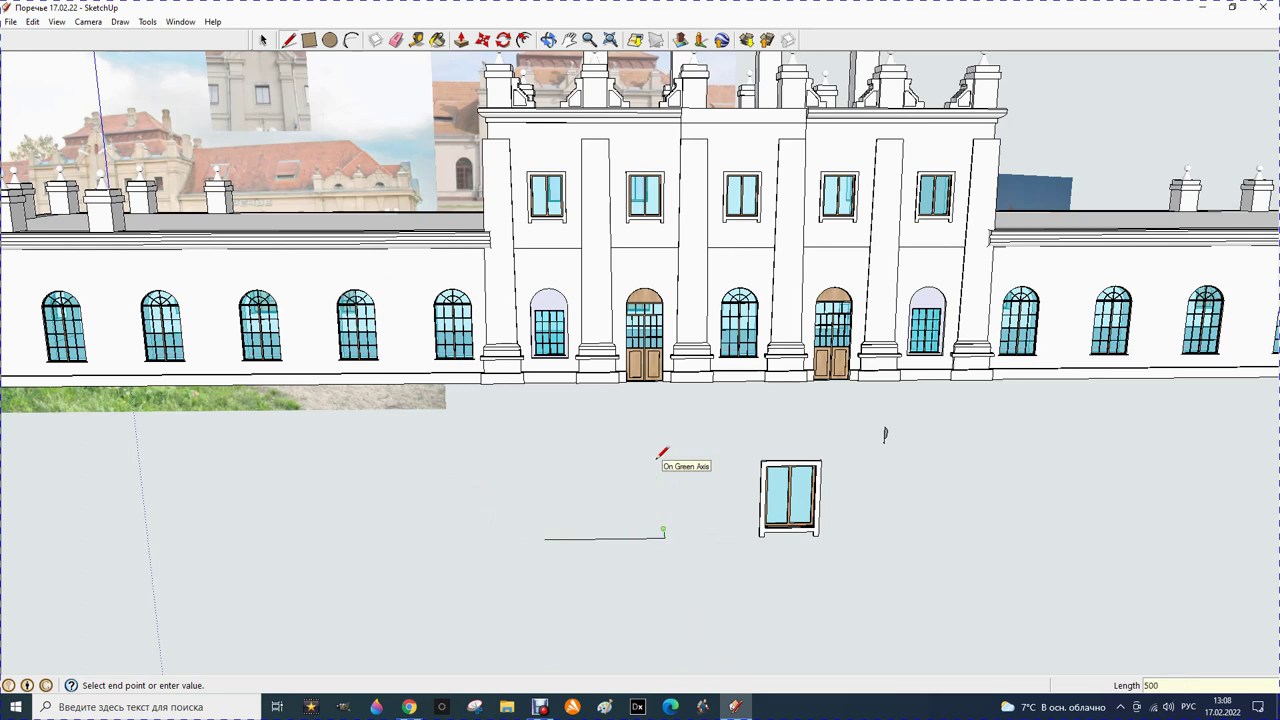
text(23)
key(Return)
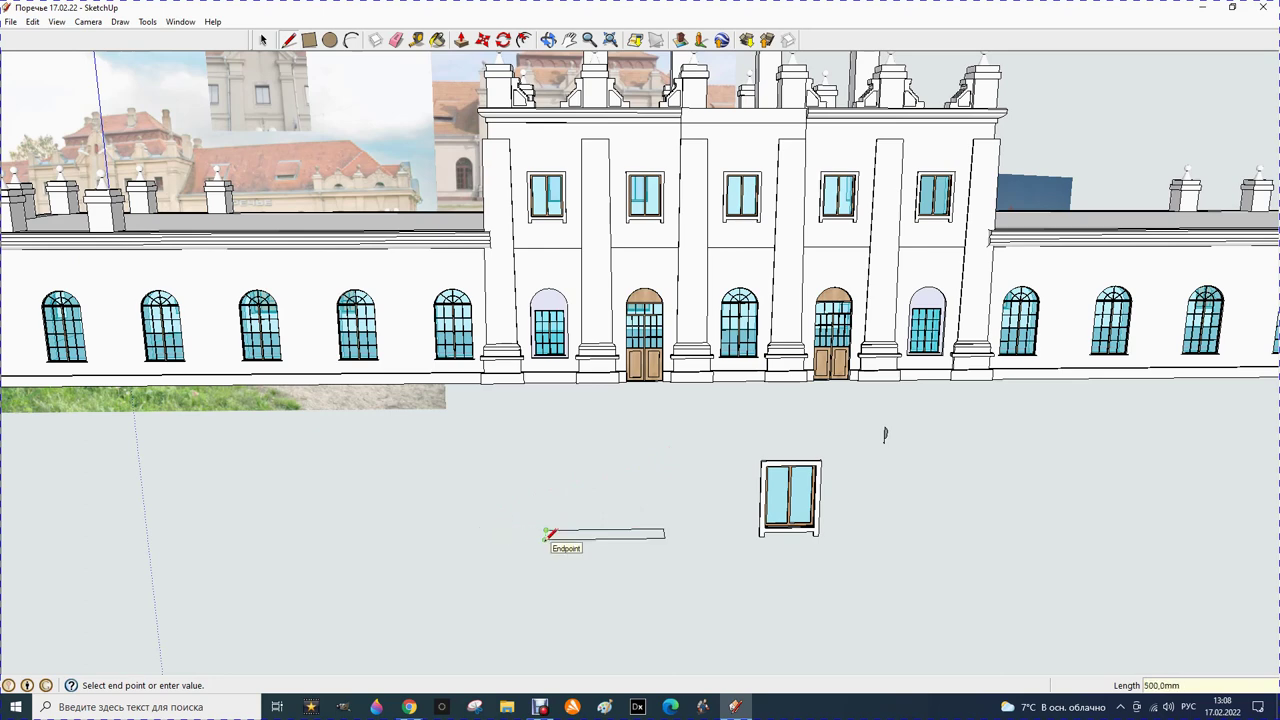
click(546, 537)
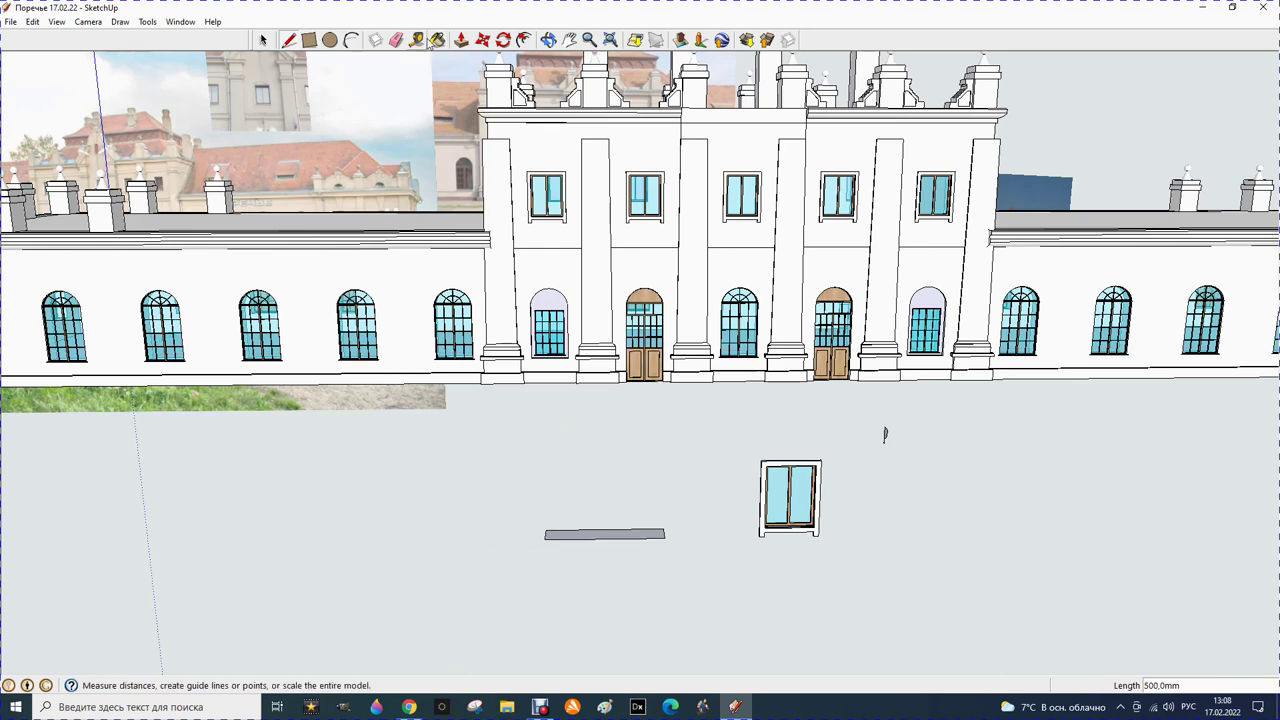
Push/Pull the rectangle up 900 mm and select the whole new box
click(462, 40)
click(599, 540)
text(900)
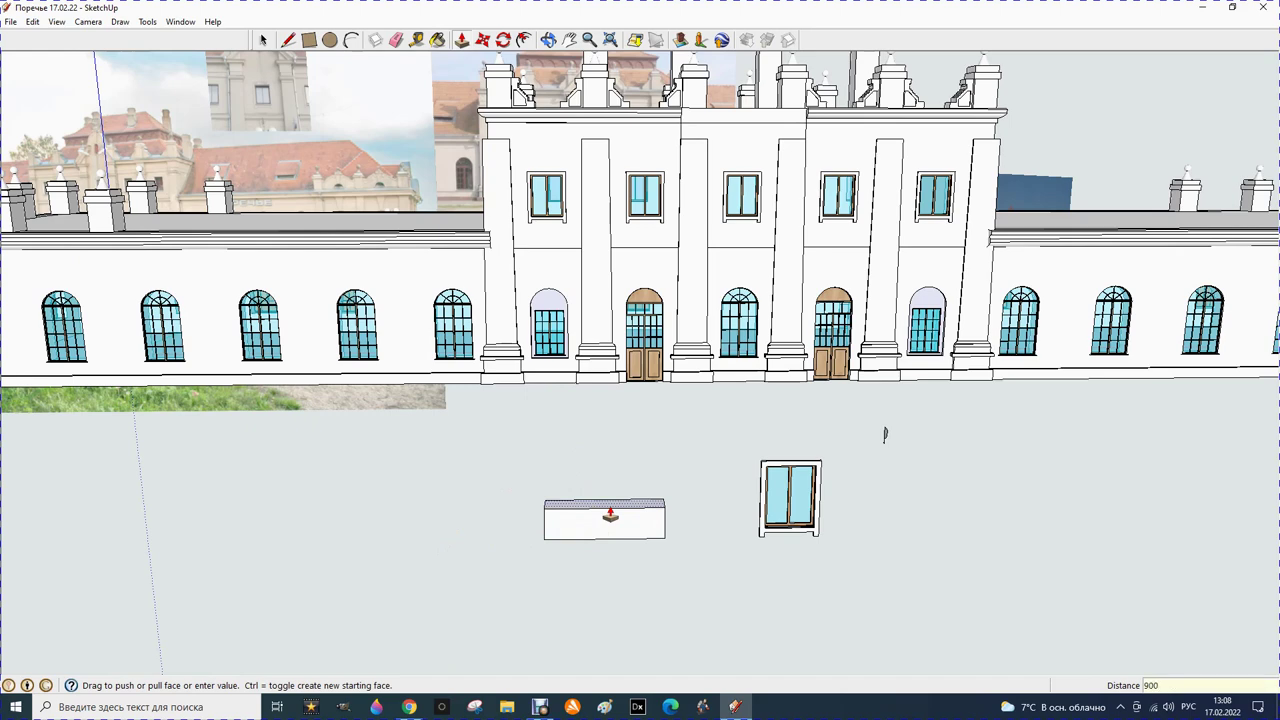
key(Return)
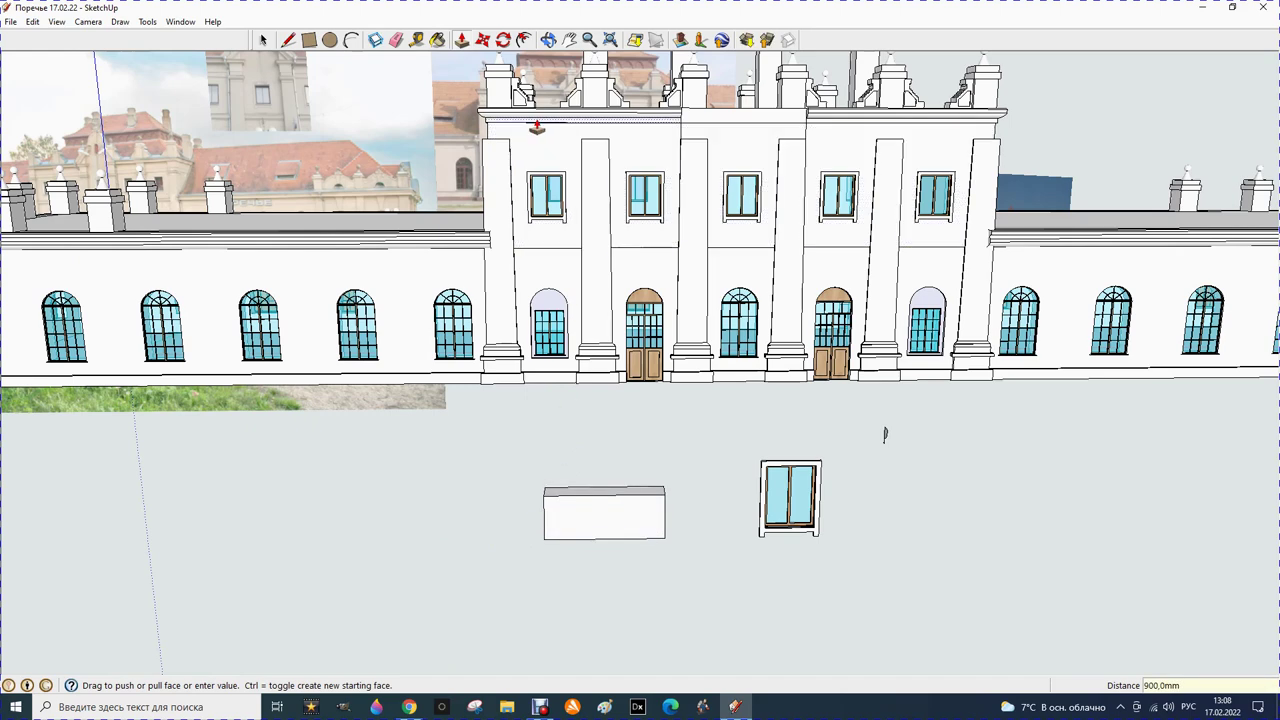
click(263, 40)
drag(491, 464, 700, 600)
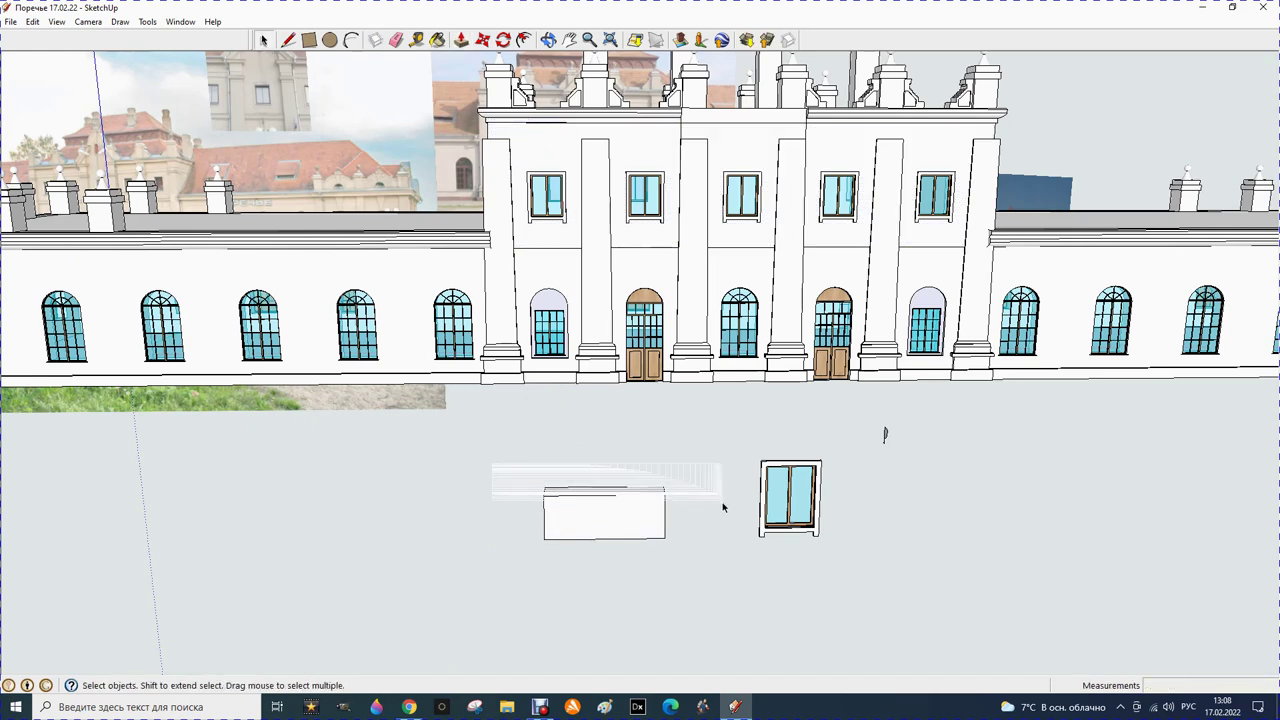
right_click(632, 526)
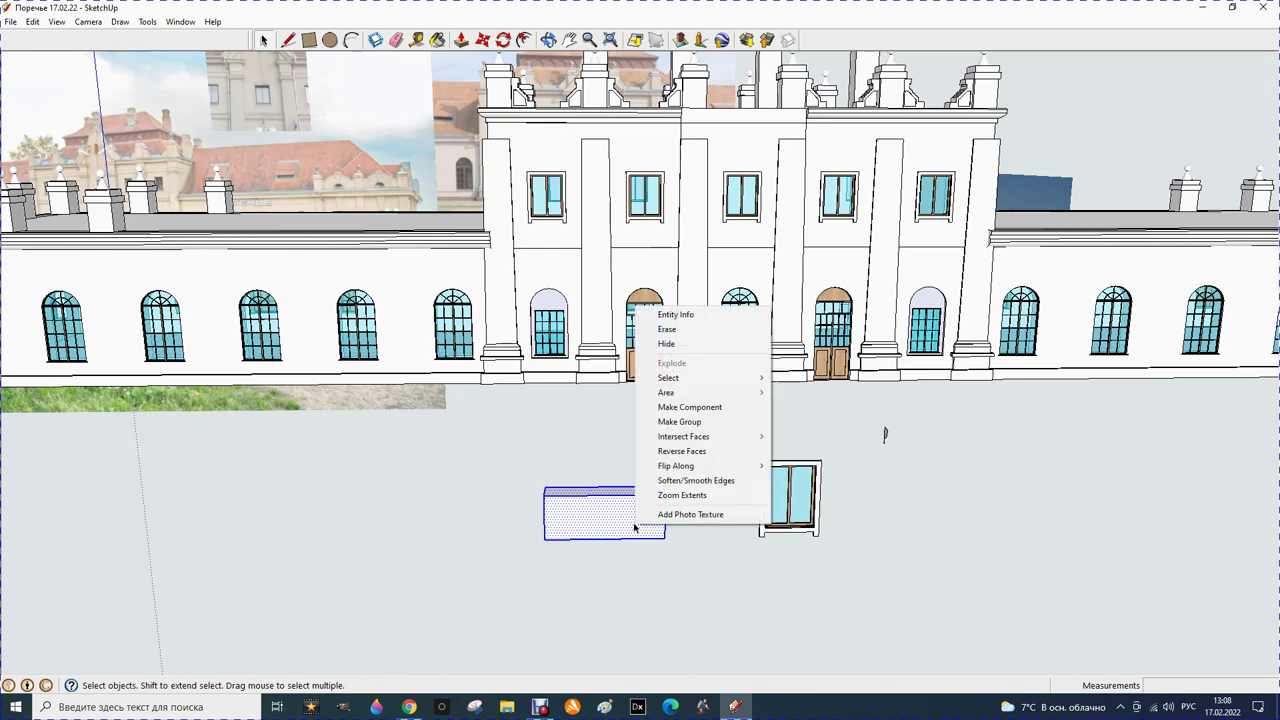
click(676, 408)
click(707, 453)
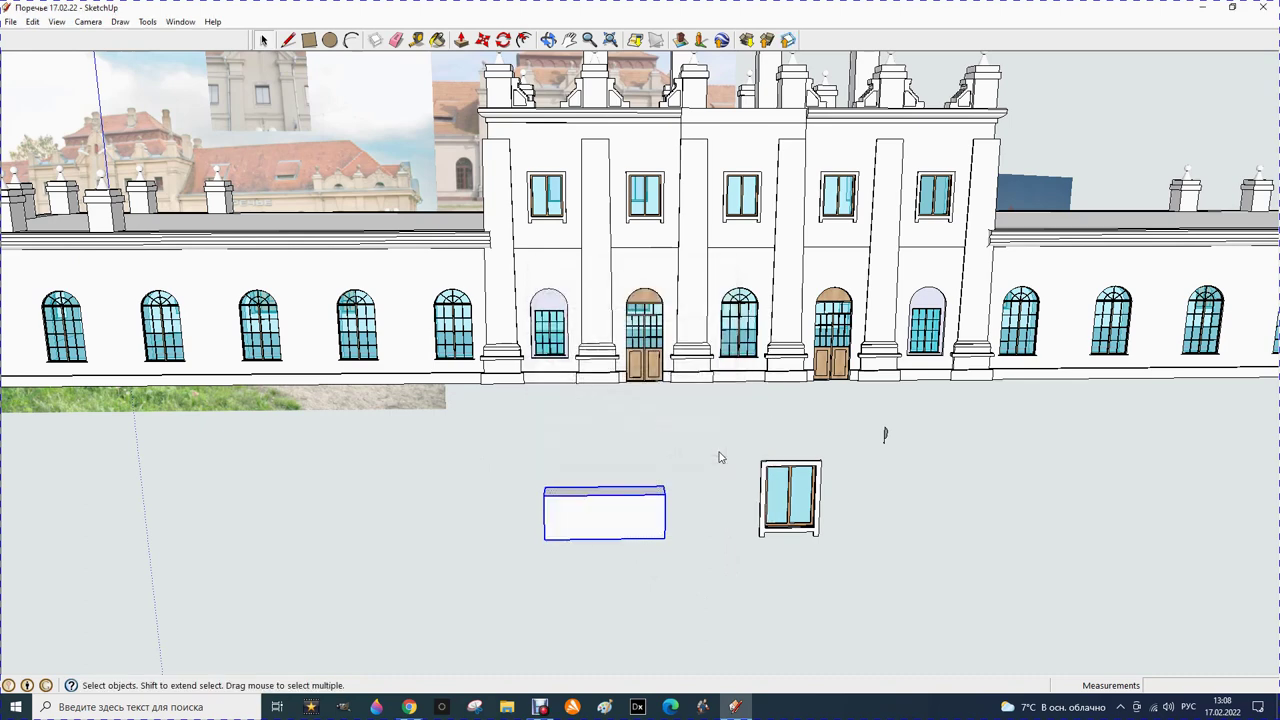
click(483, 40)
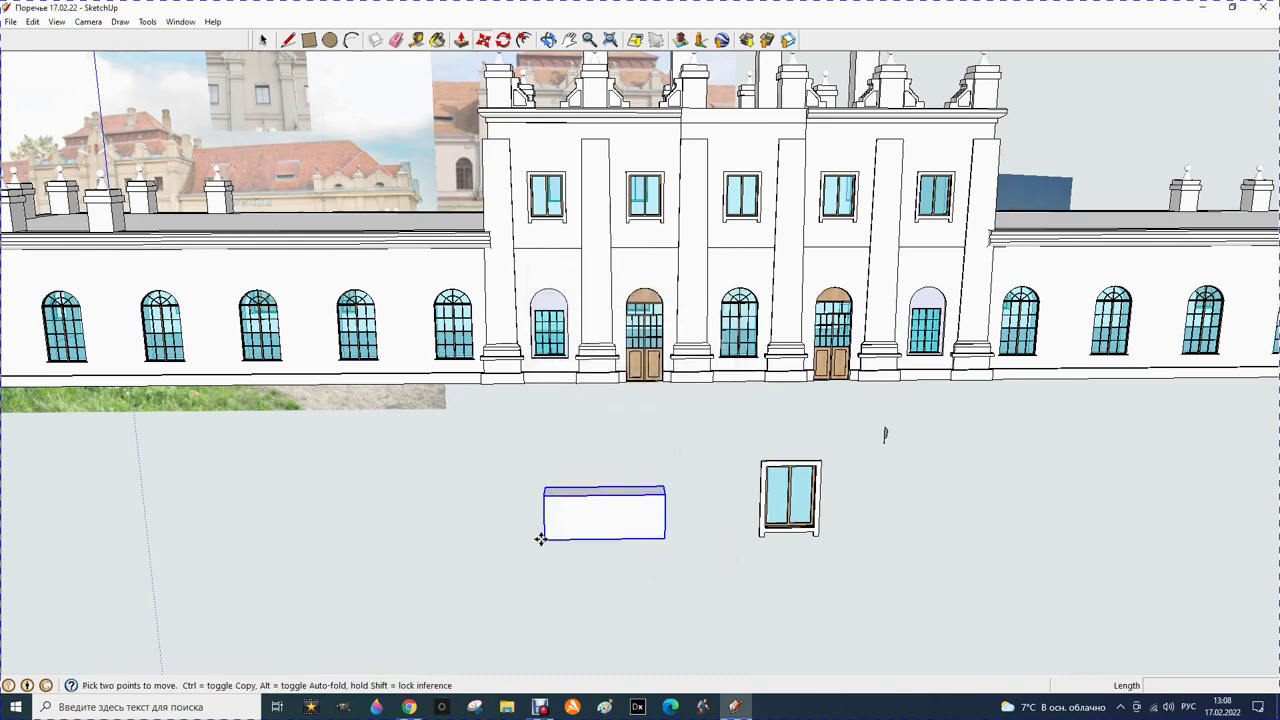
key(ctrl)
click(544, 541)
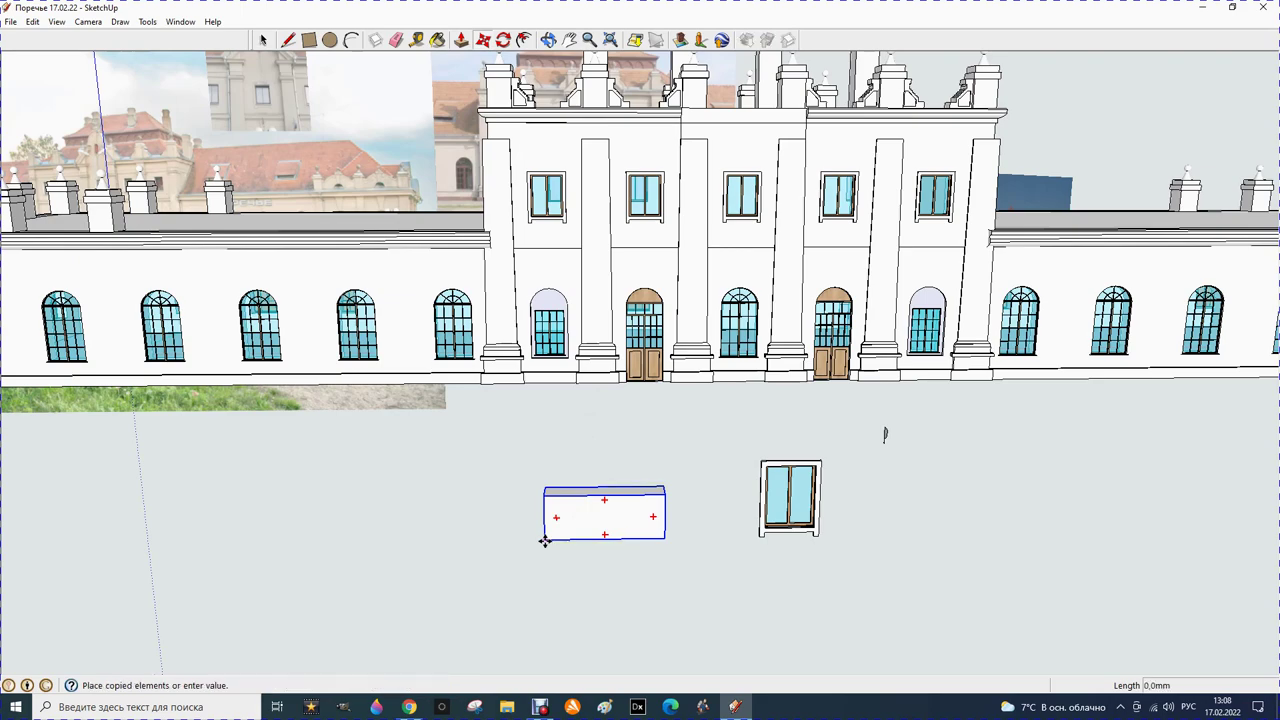
scroll(565, 445, down, 2)
scroll(567, 452, down, 1)
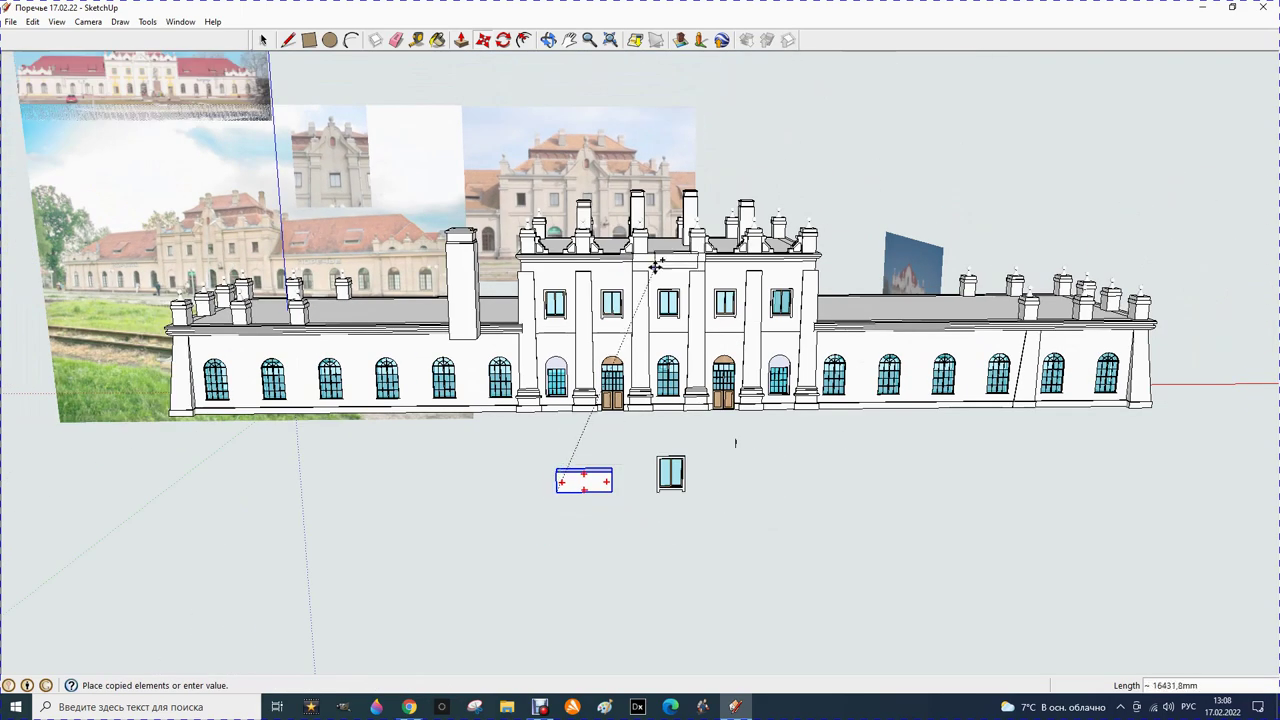
scroll(657, 266, up, 2)
scroll(660, 240, up, 2)
scroll(645, 278, up, 2)
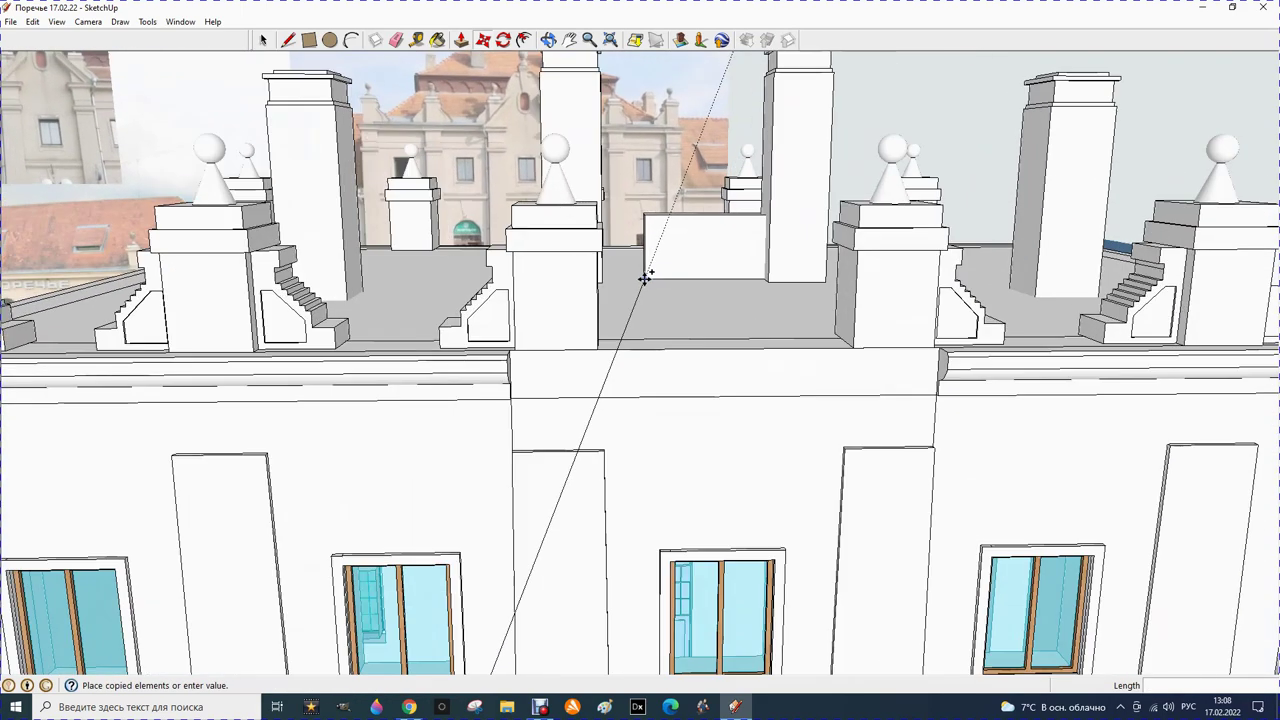
click(599, 345)
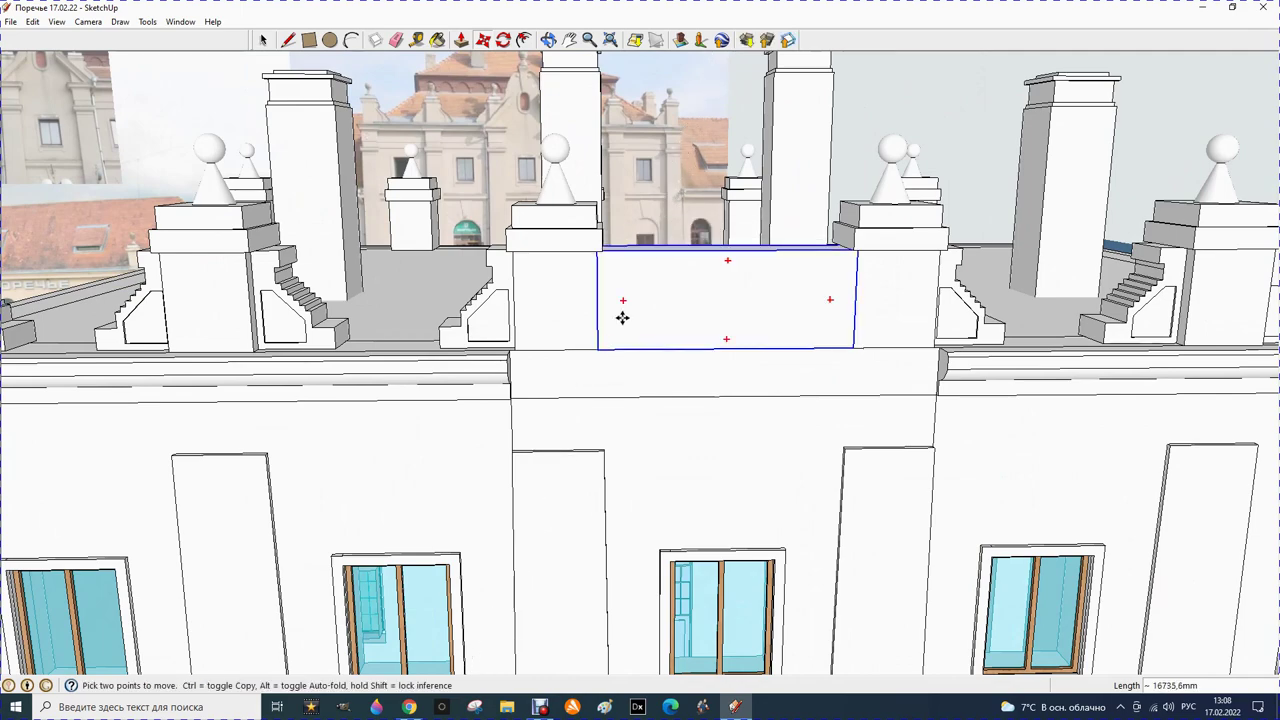
scroll(620, 315, down, 1)
scroll(618, 305, down, 1)
scroll(620, 308, down, 2)
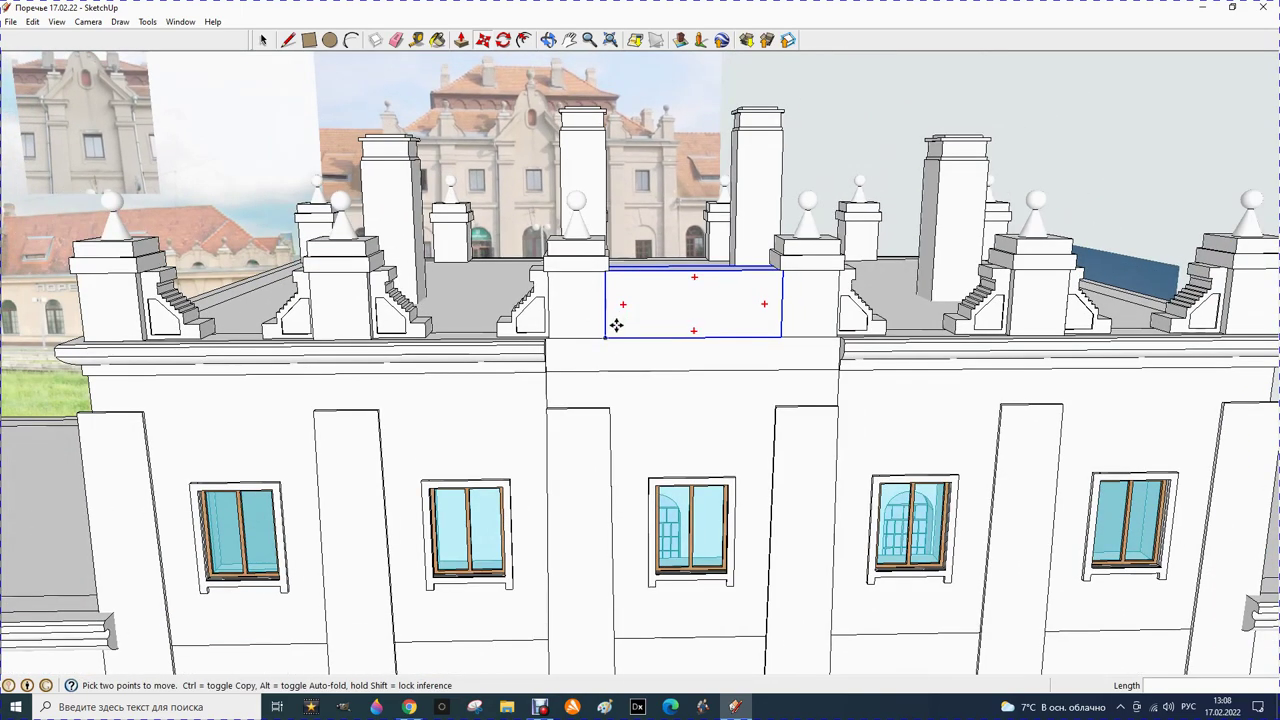
scroll(614, 330, down, 1)
scroll(590, 355, down, 1)
scroll(561, 387, down, 1)
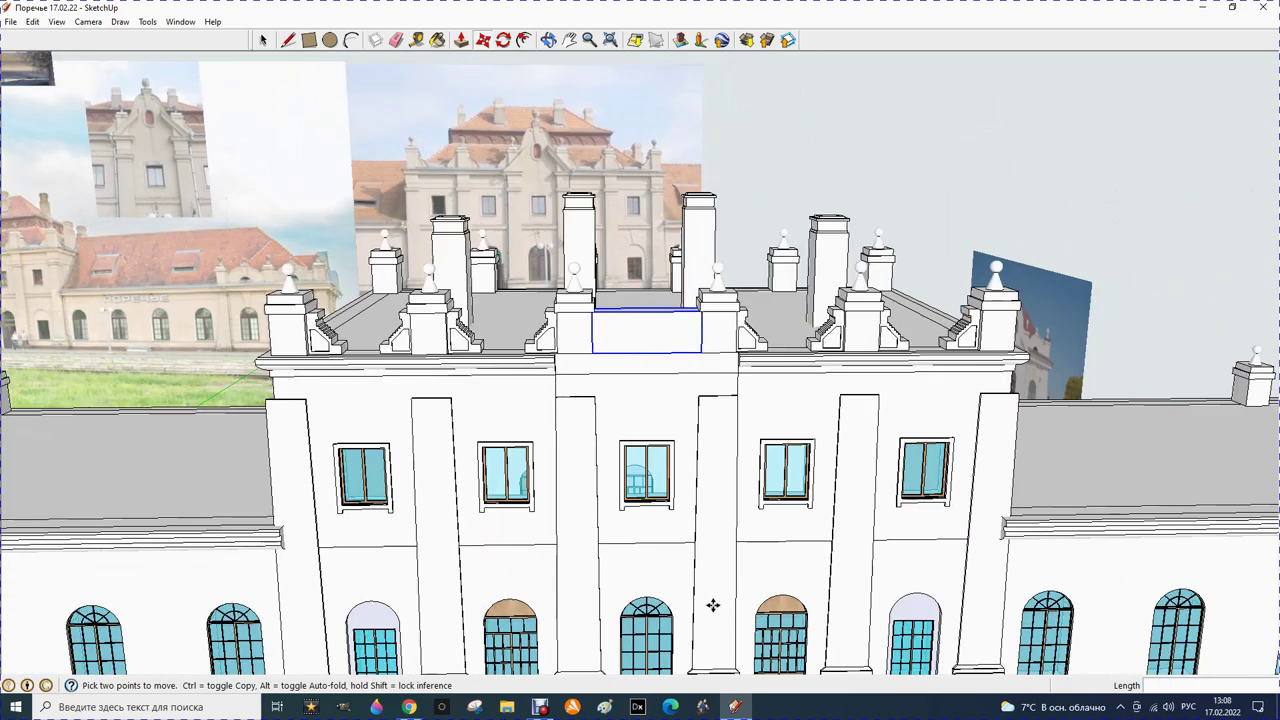
scroll(549, 171, up, 1)
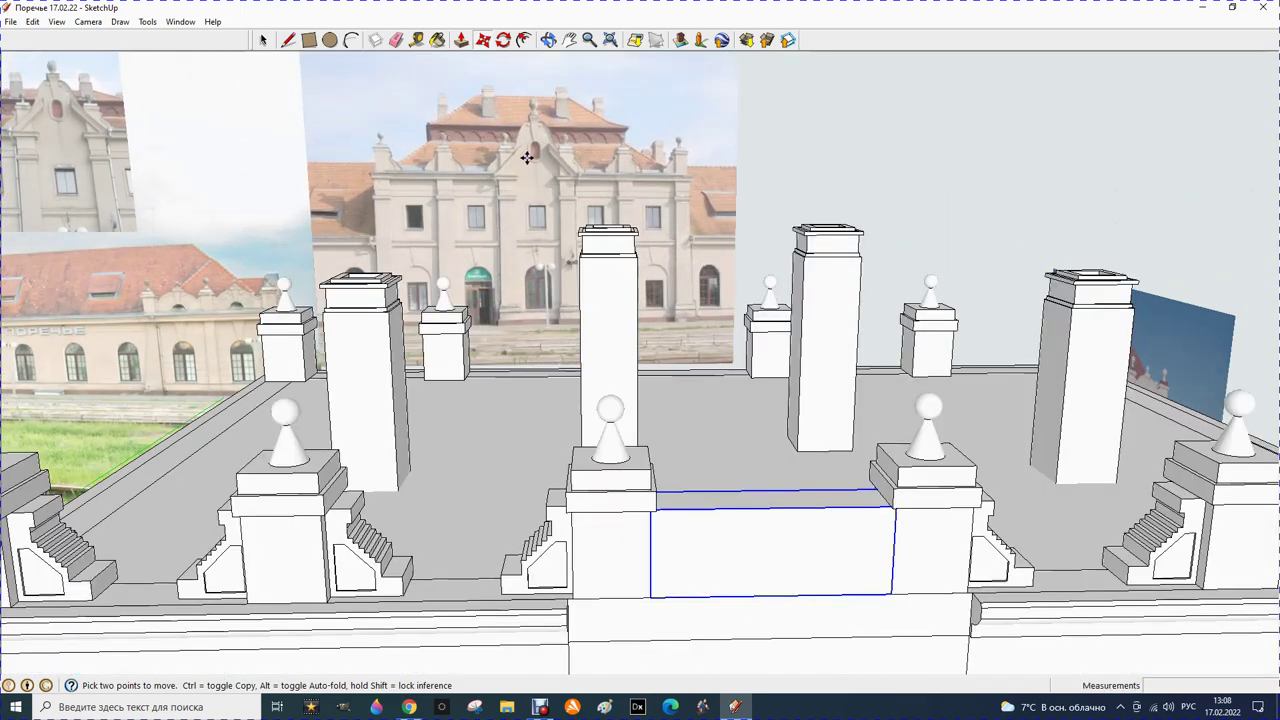
scroll(525, 156, up, 1)
scroll(526, 158, down, 1)
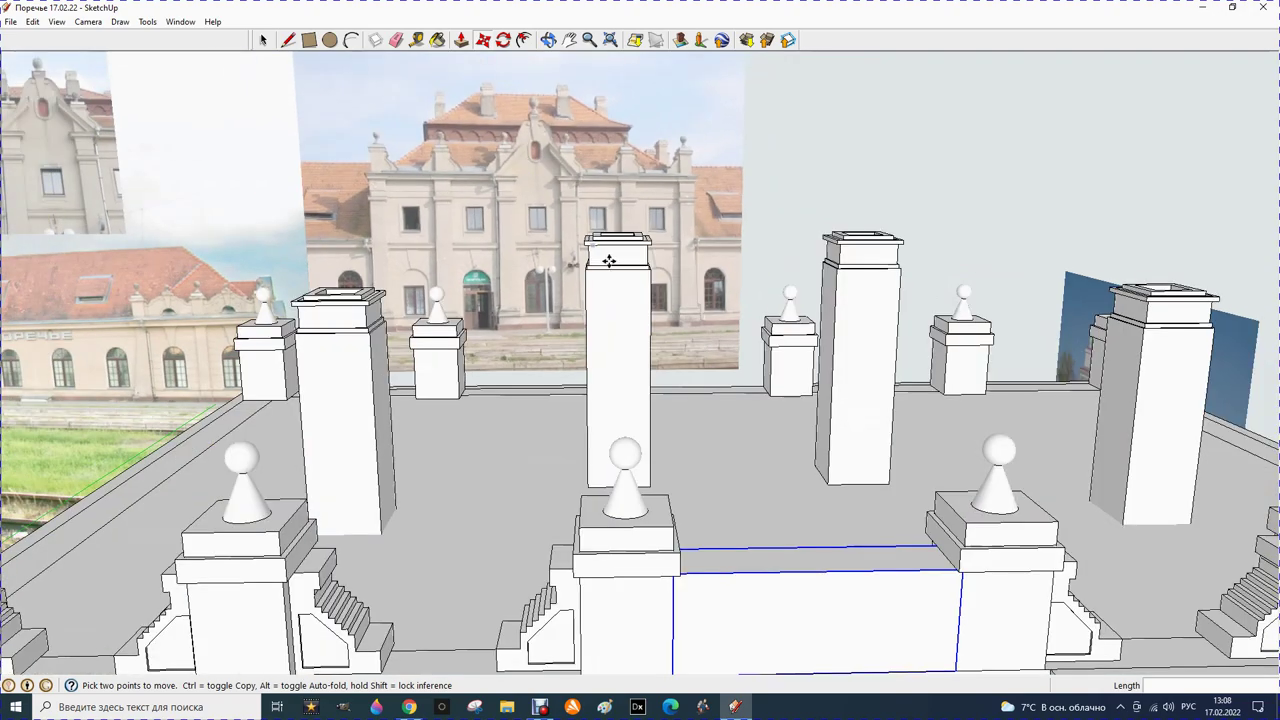
scroll(583, 440, down, 1)
scroll(640, 560, down, 1)
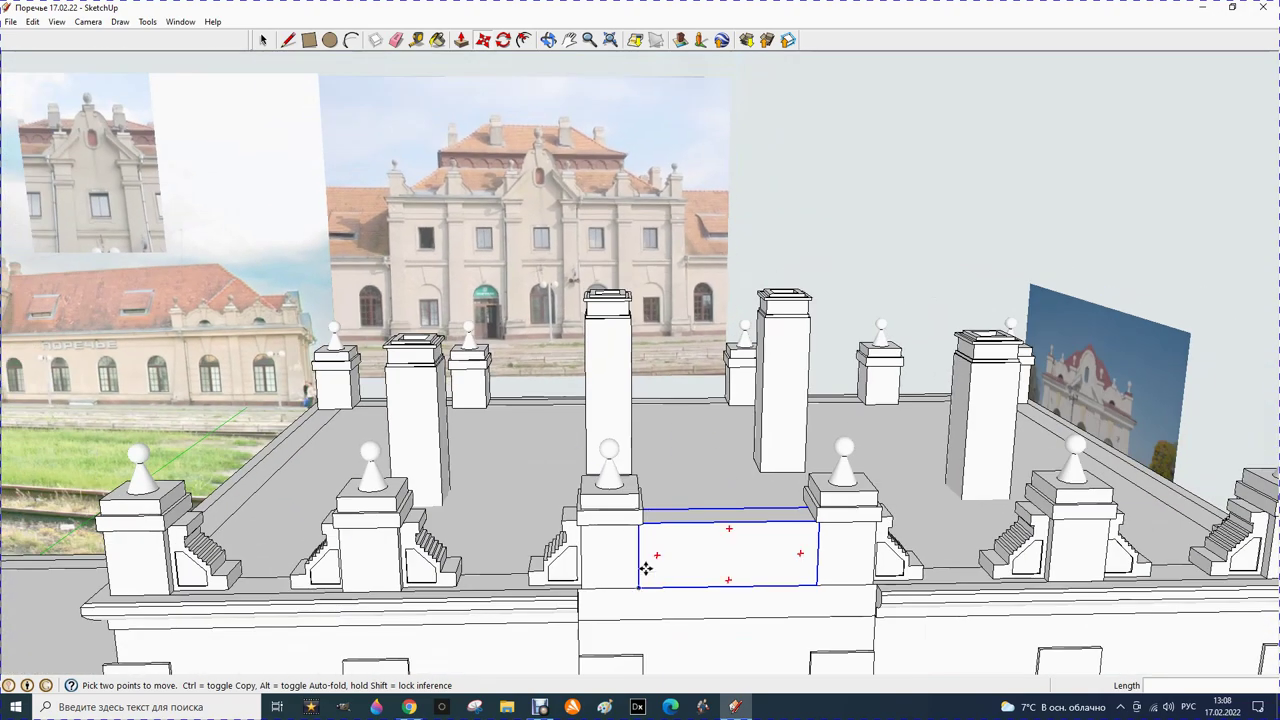
Orbit to the block's top corner and measure its 50 mm height with the Tape Measure
click(548, 40)
key(F3)
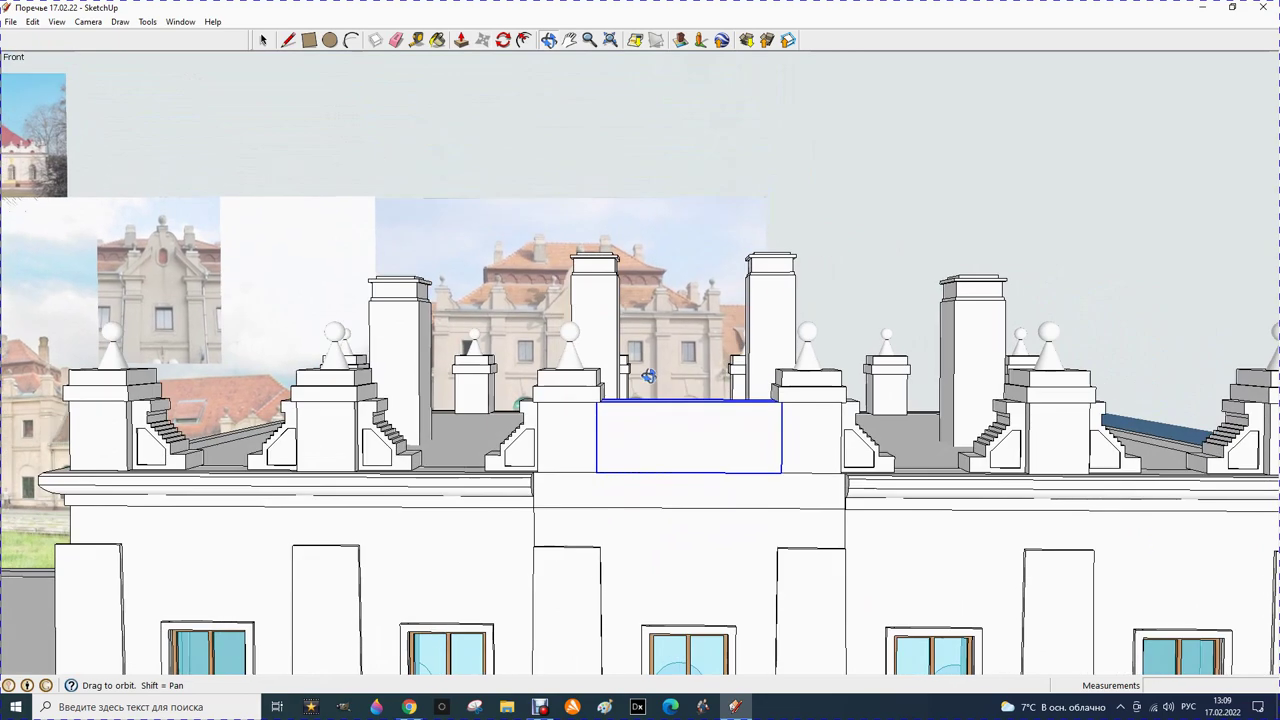
drag(648, 376, 639, 340)
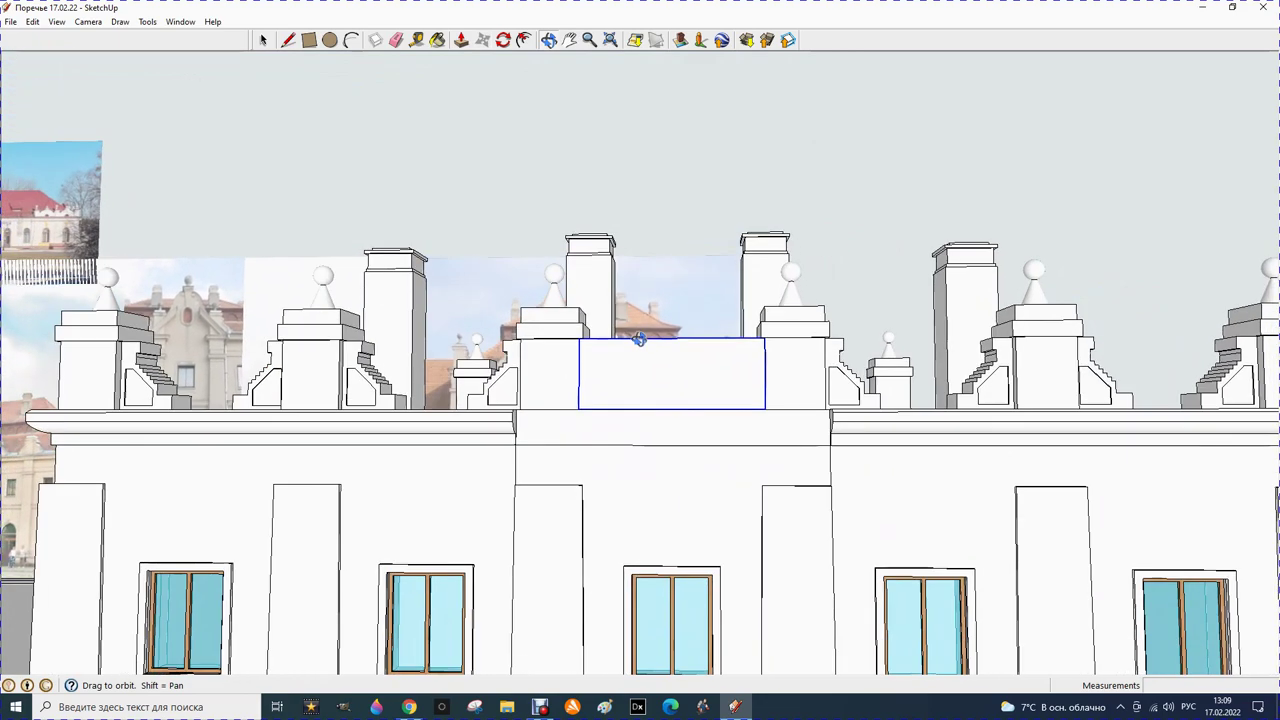
scroll(597, 334, up, 1)
scroll(597, 334, up, 1)
scroll(586, 343, up, 1)
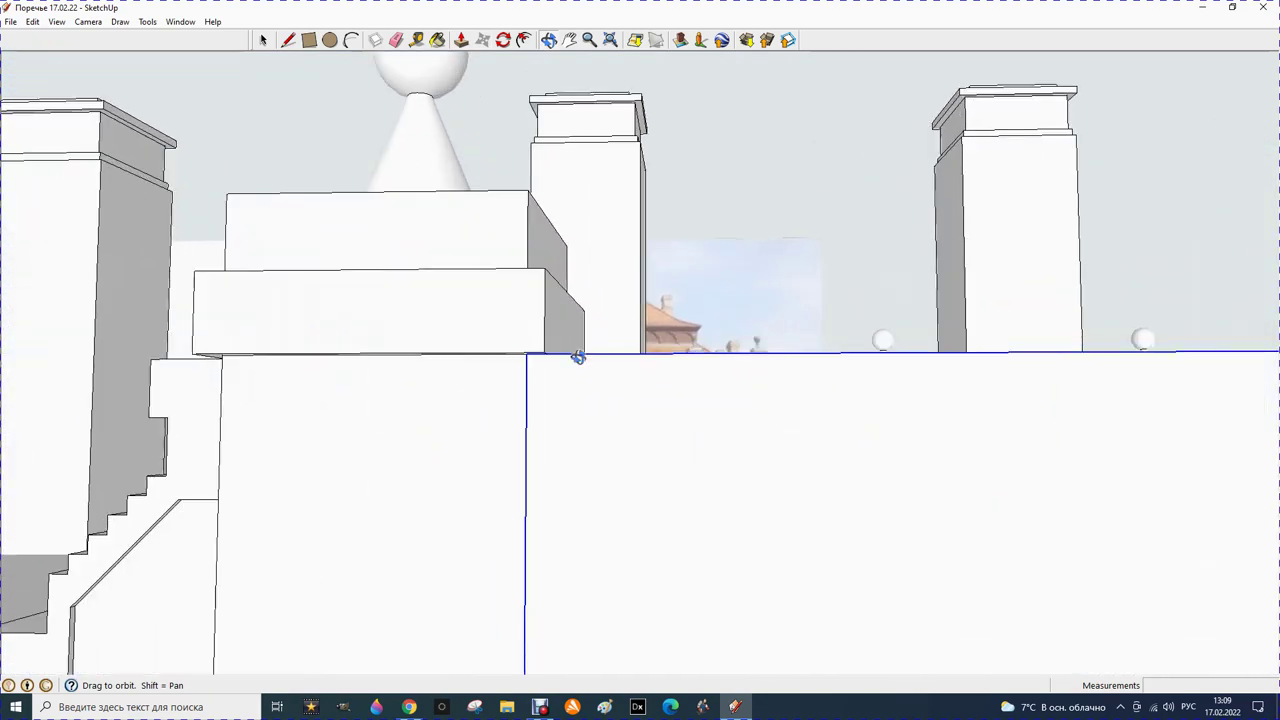
drag(571, 357, 531, 241)
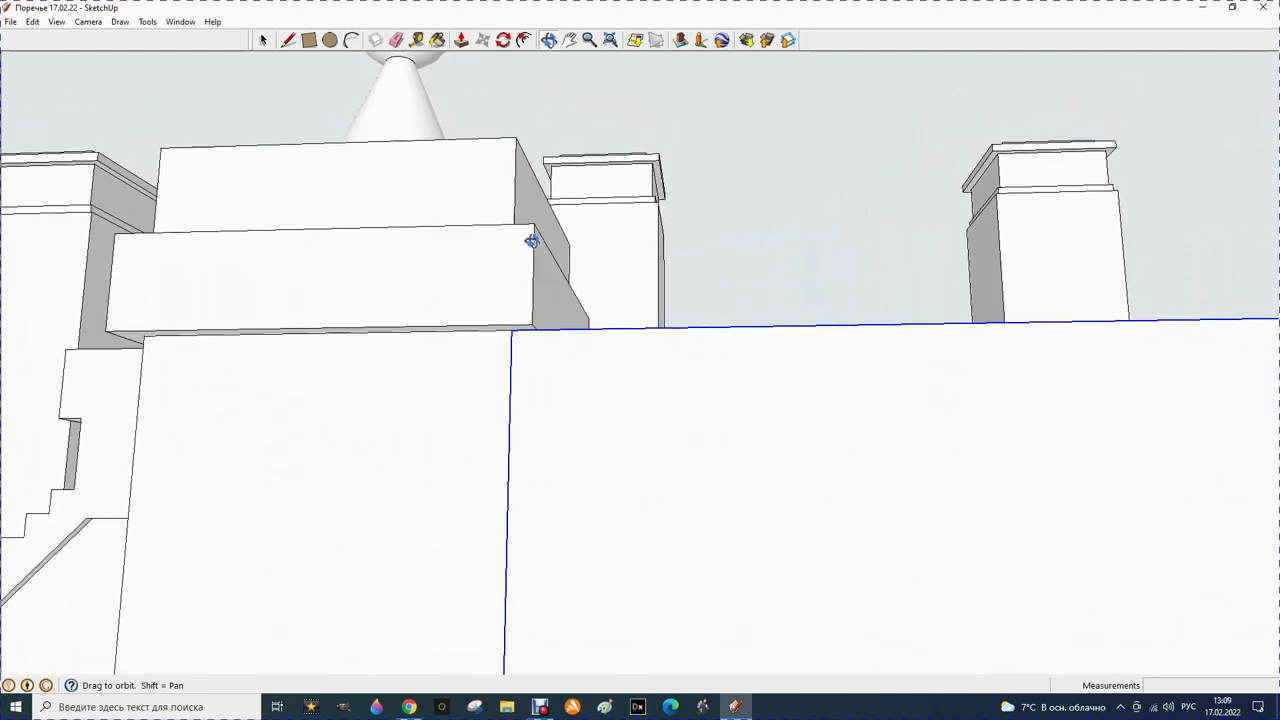
click(417, 39)
click(514, 329)
click(536, 322)
scroll(537, 314, down, 2)
scroll(537, 314, down, 2)
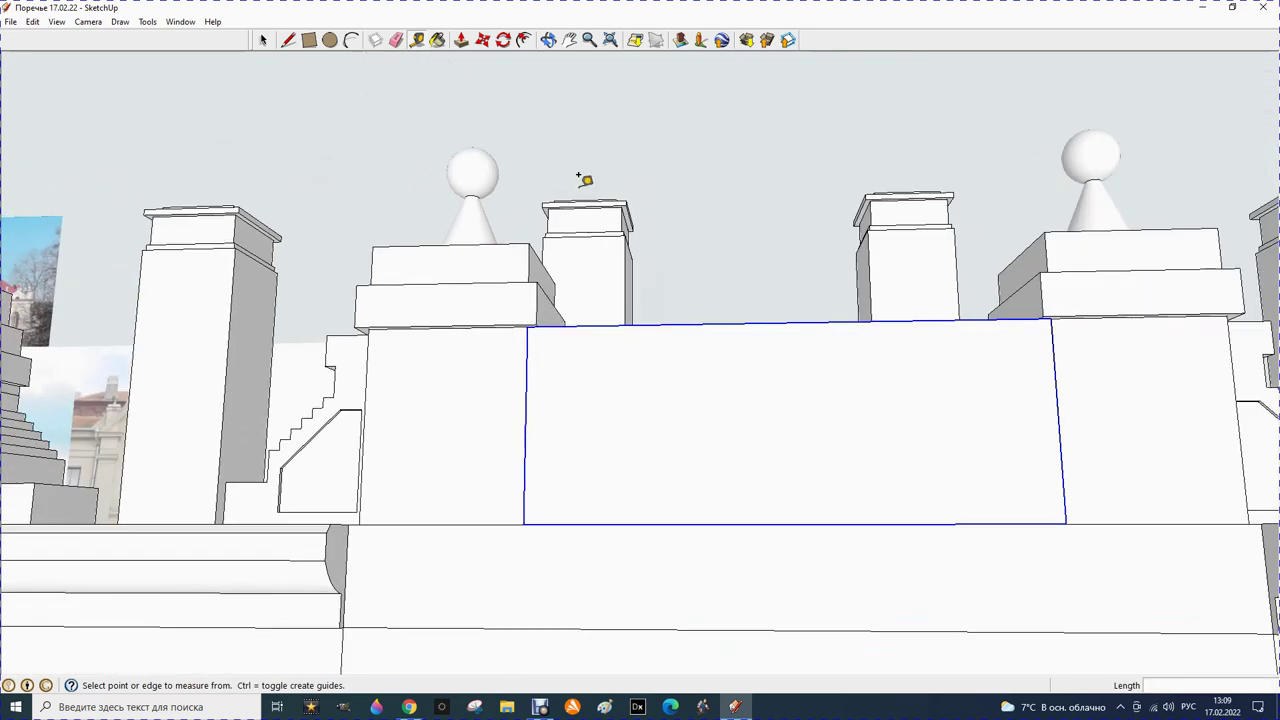
Switch to the standard front view and zoom out over the whole station facade
click(549, 41)
key(f)
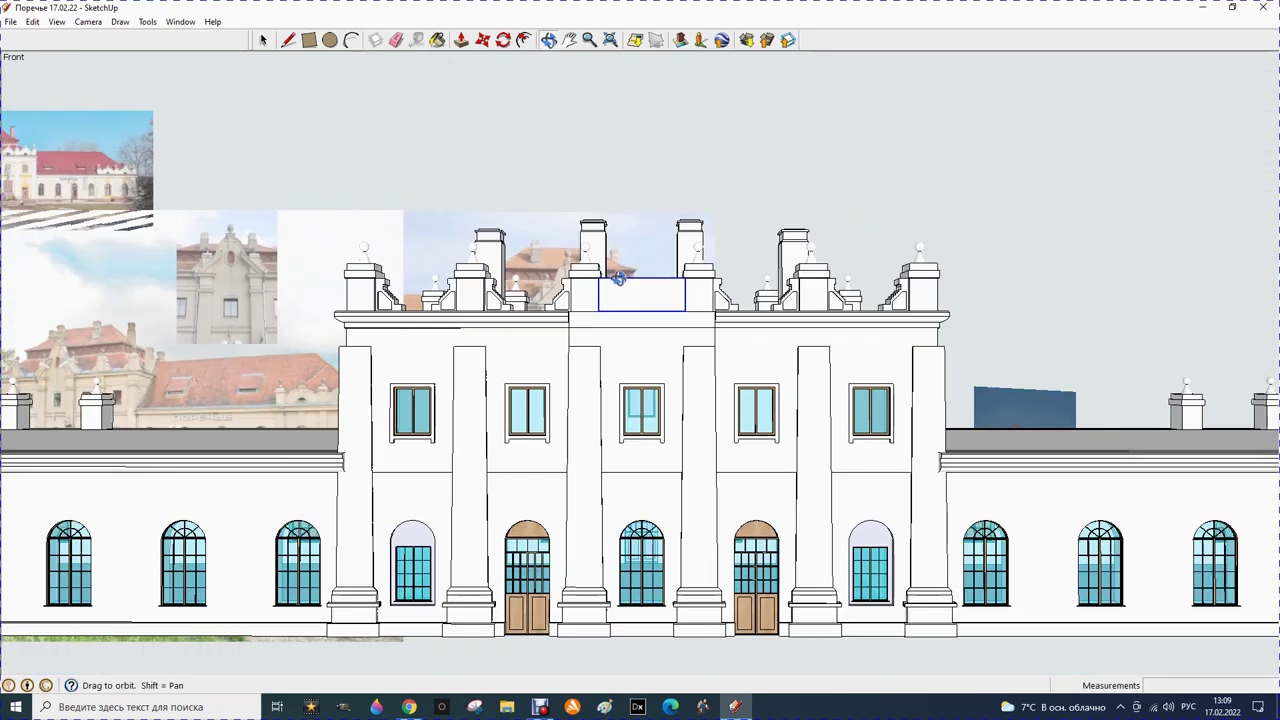
scroll(612, 280, down, 2)
scroll(440, 313, down, 2)
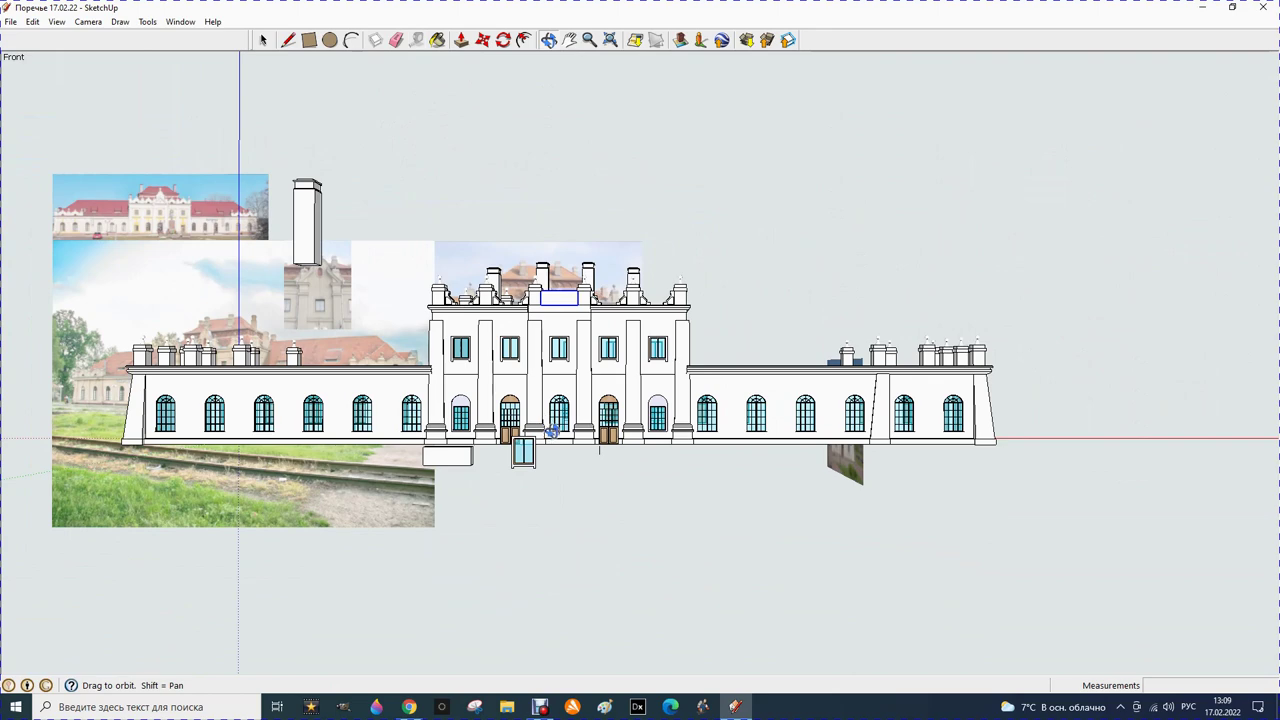
scroll(551, 431, down, 2)
scroll(570, 420, down, 1)
scroll(570, 420, down, 1)
Zoom in and open the box in front of the facade for editing
scroll(520, 430, up, 1)
scroll(511, 430, up, 2)
scroll(540, 430, up, 2)
scroll(537, 430, up, 3)
scroll(595, 447, up, 1)
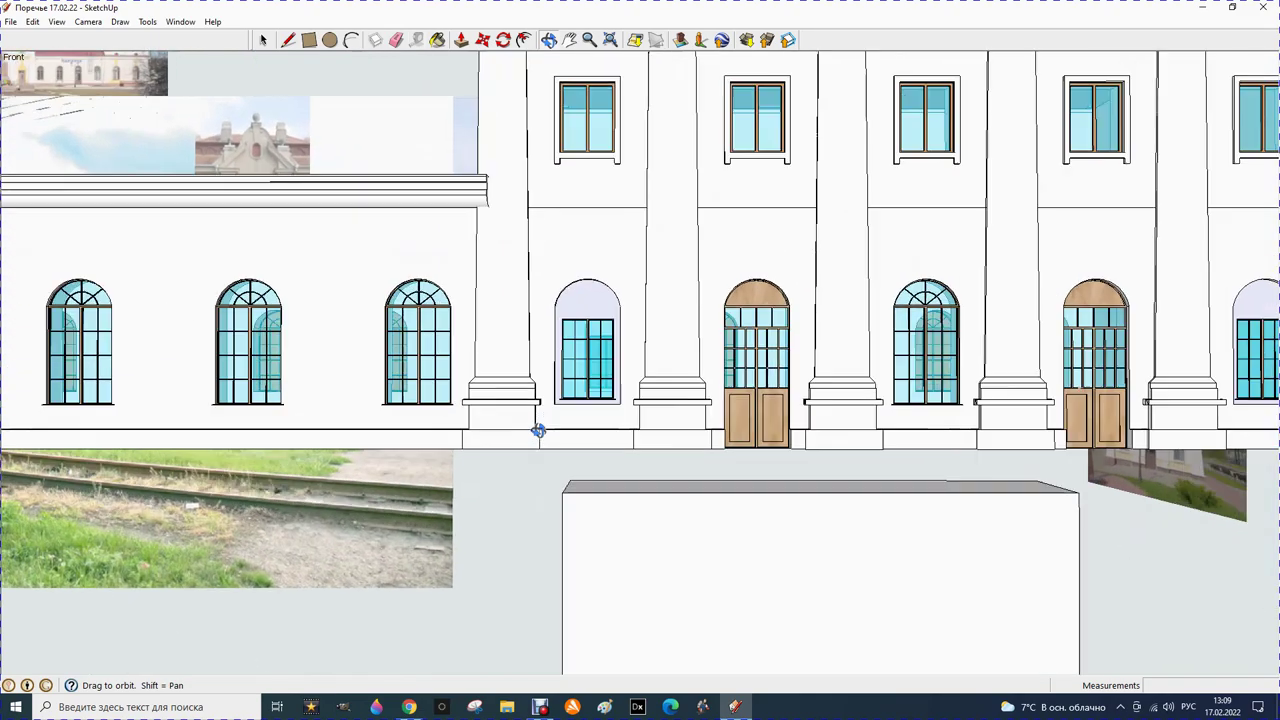
click(261, 40)
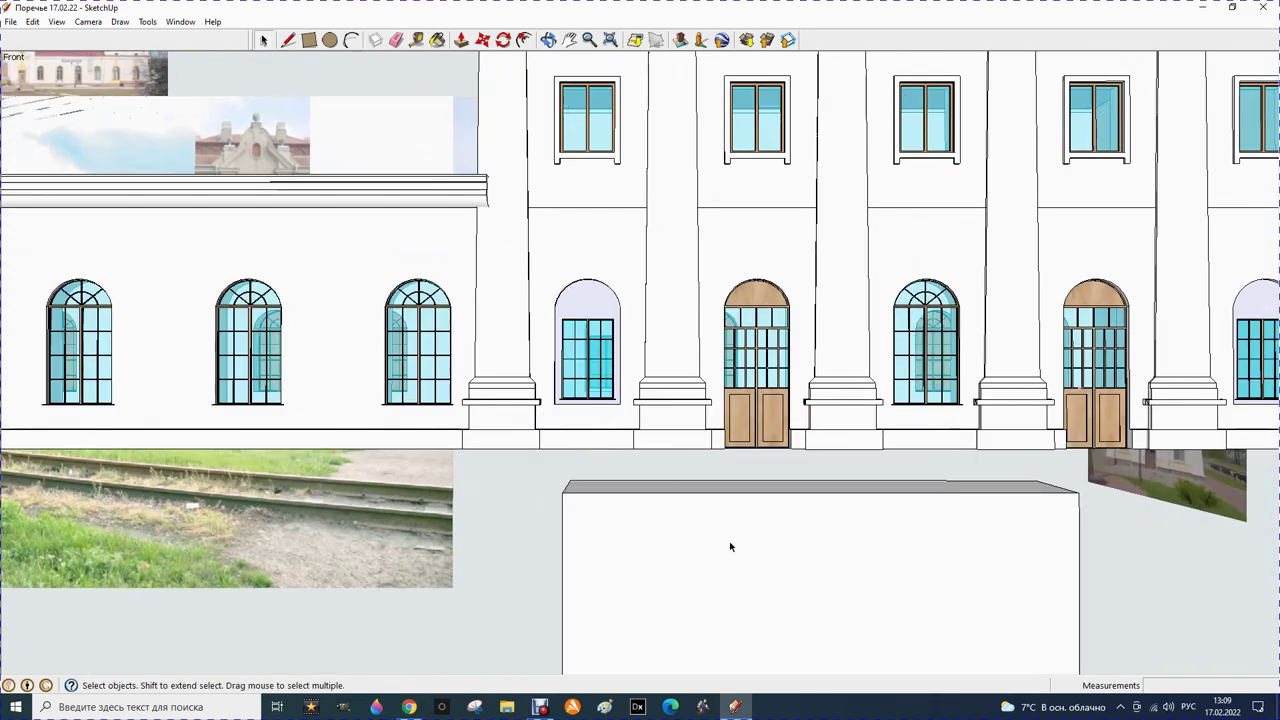
double_click(721, 533)
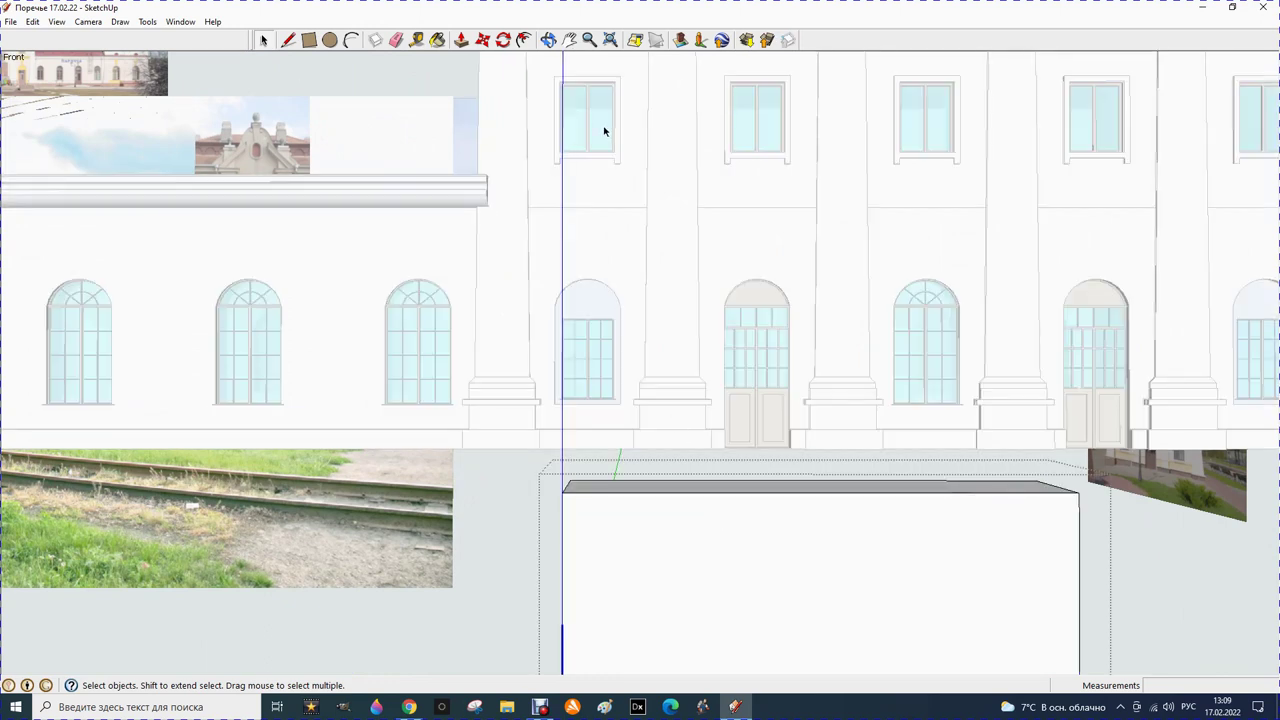
Use Tape Measure to set out a guide offset from the box's top edge
click(416, 40)
scroll(577, 470, up, 1)
scroll(573, 483, up, 1)
scroll(573, 478, up, 1)
click(565, 480)
text(50)
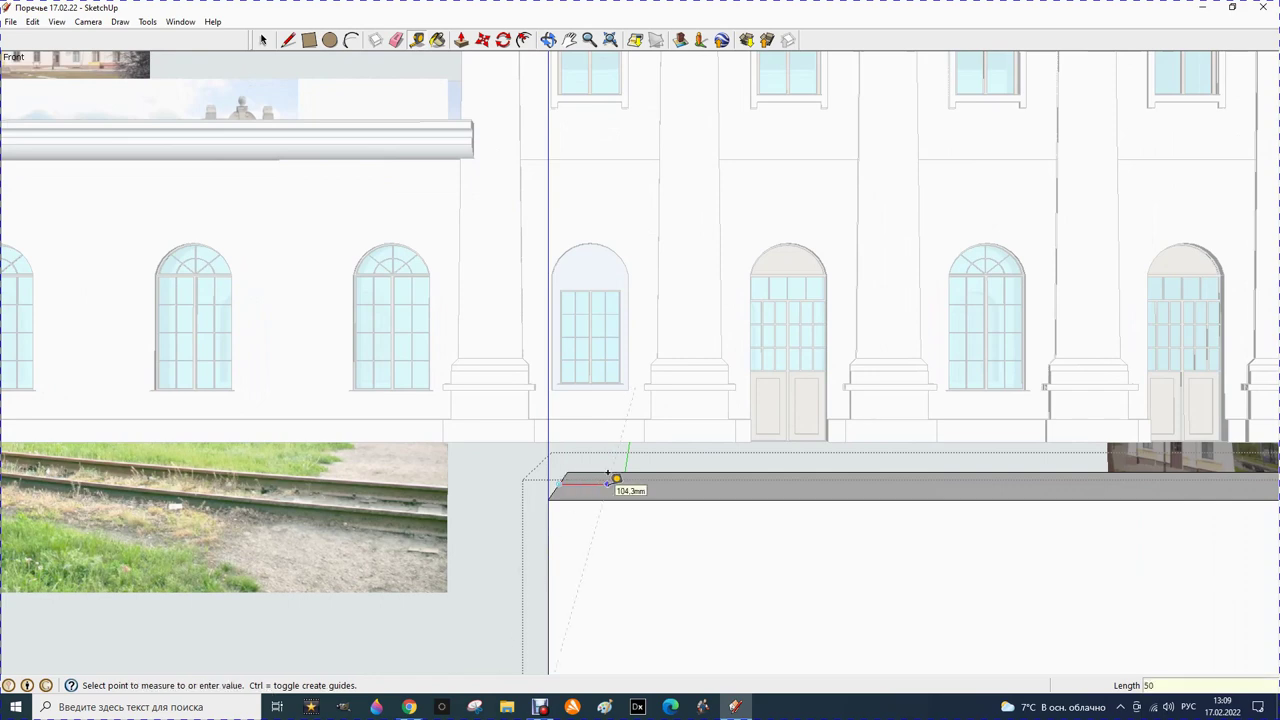
key(Return)
scroll(600, 474, down, 1)
scroll(577, 477, down, 1)
scroll(569, 471, down, 1)
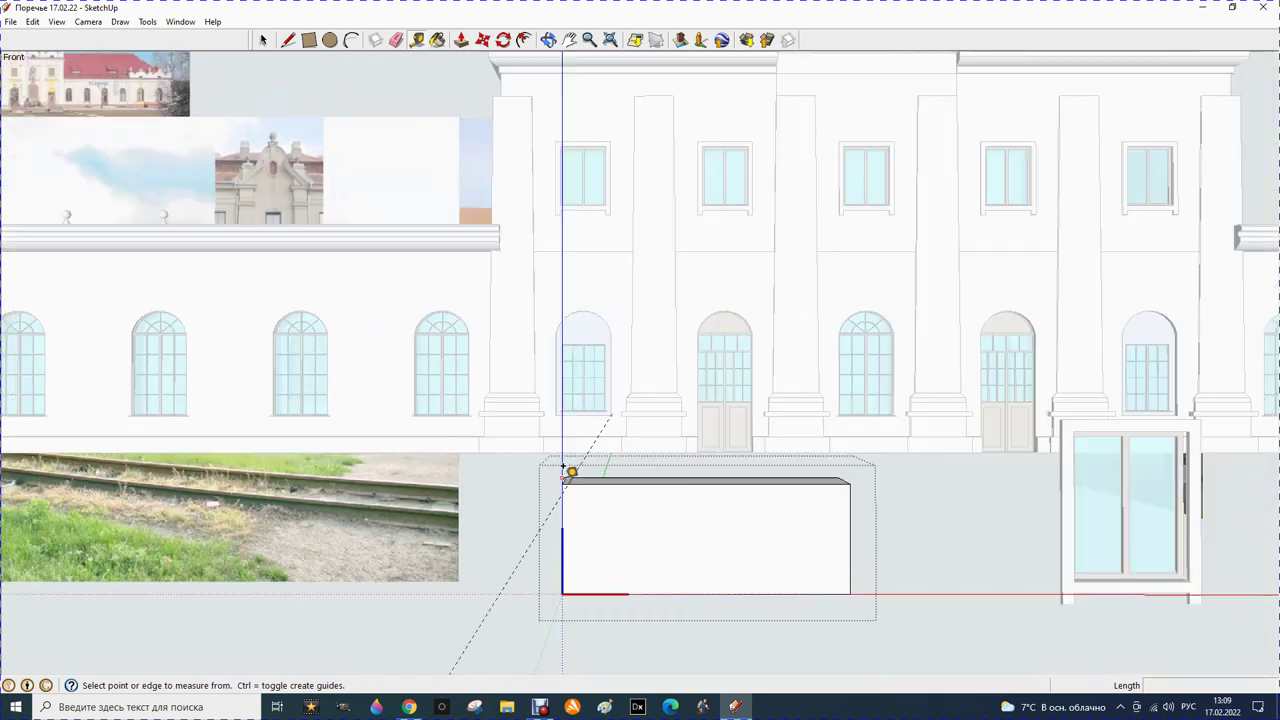
scroll(764, 462, up, 1)
scroll(810, 468, up, 2)
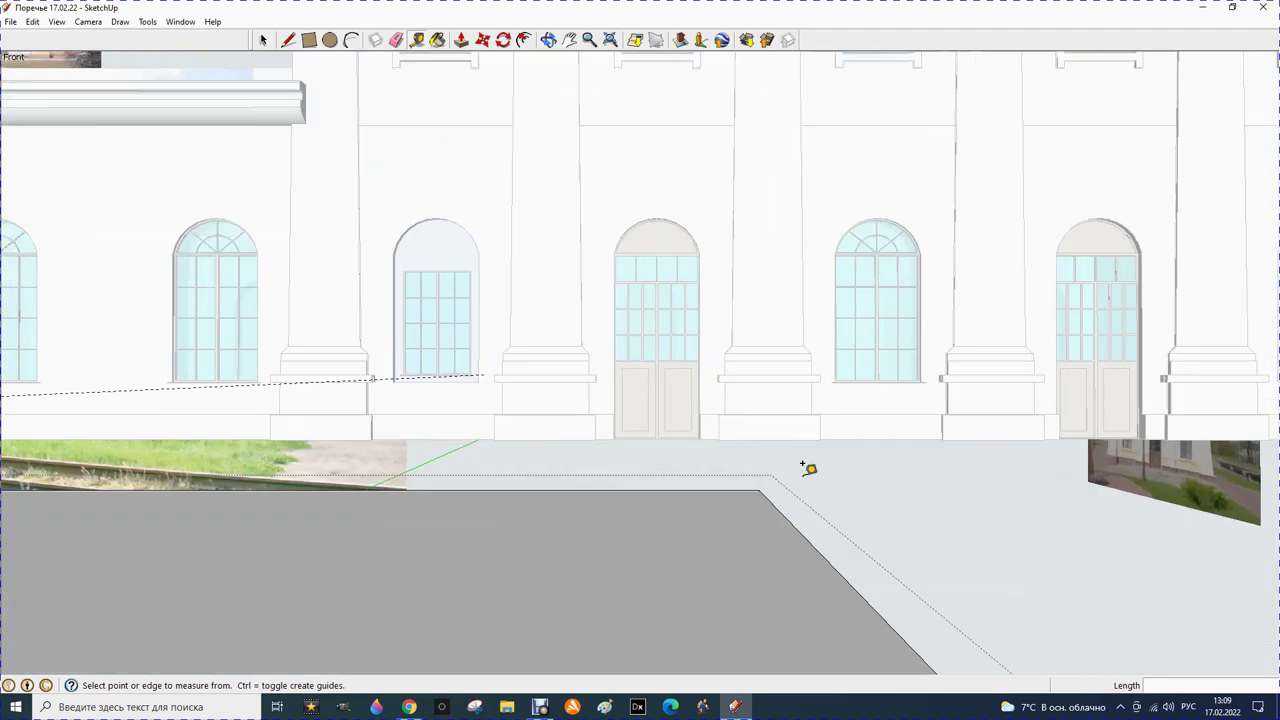
click(789, 519)
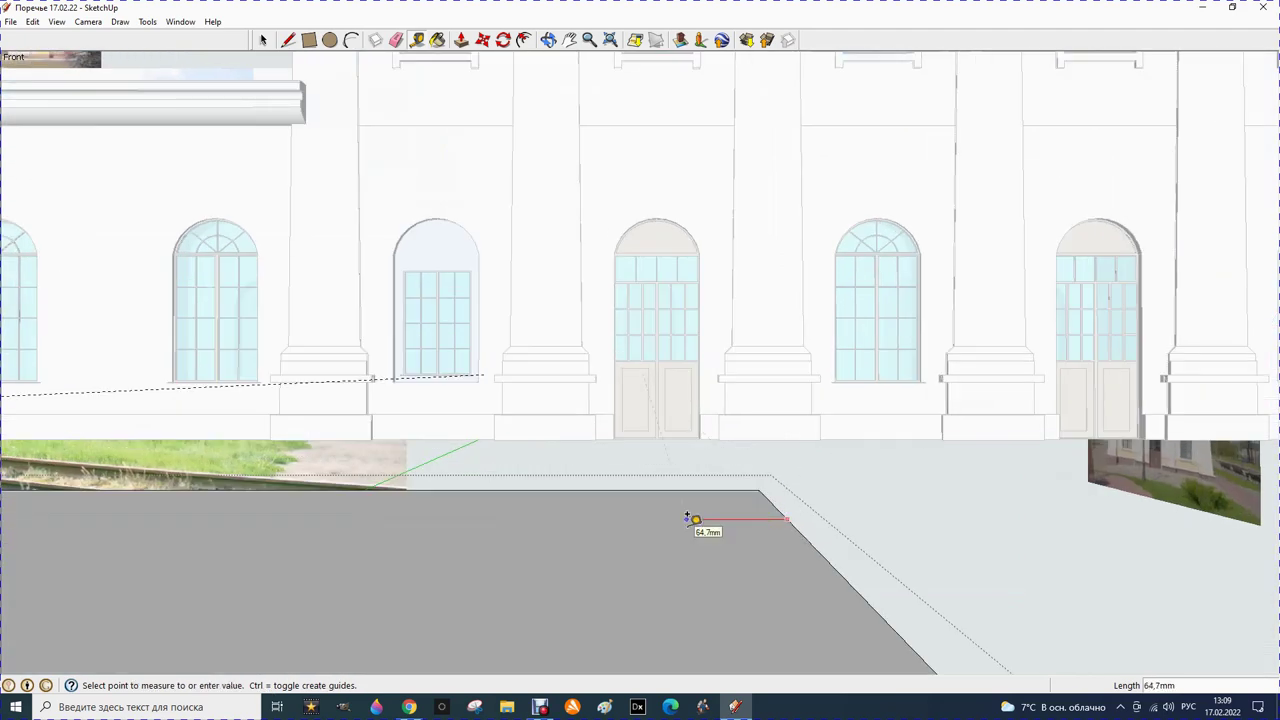
key(Return)
scroll(740, 480, down, 1)
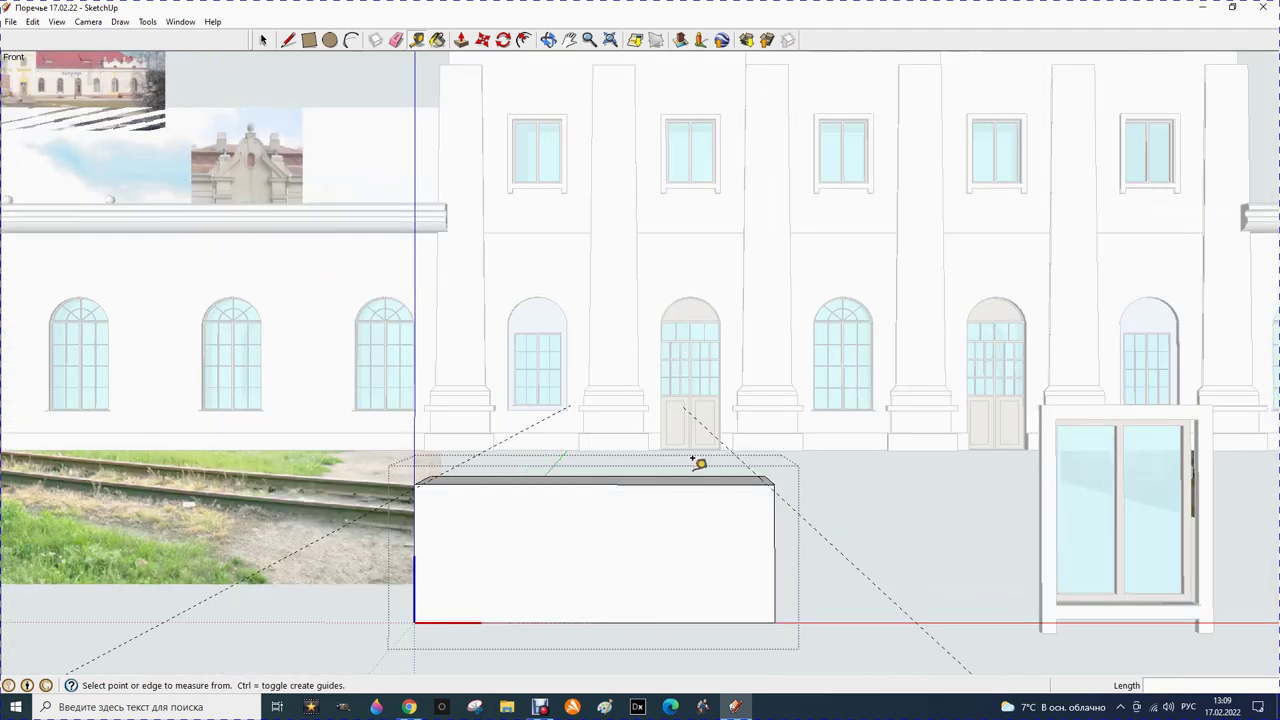
scroll(477, 463, up, 2)
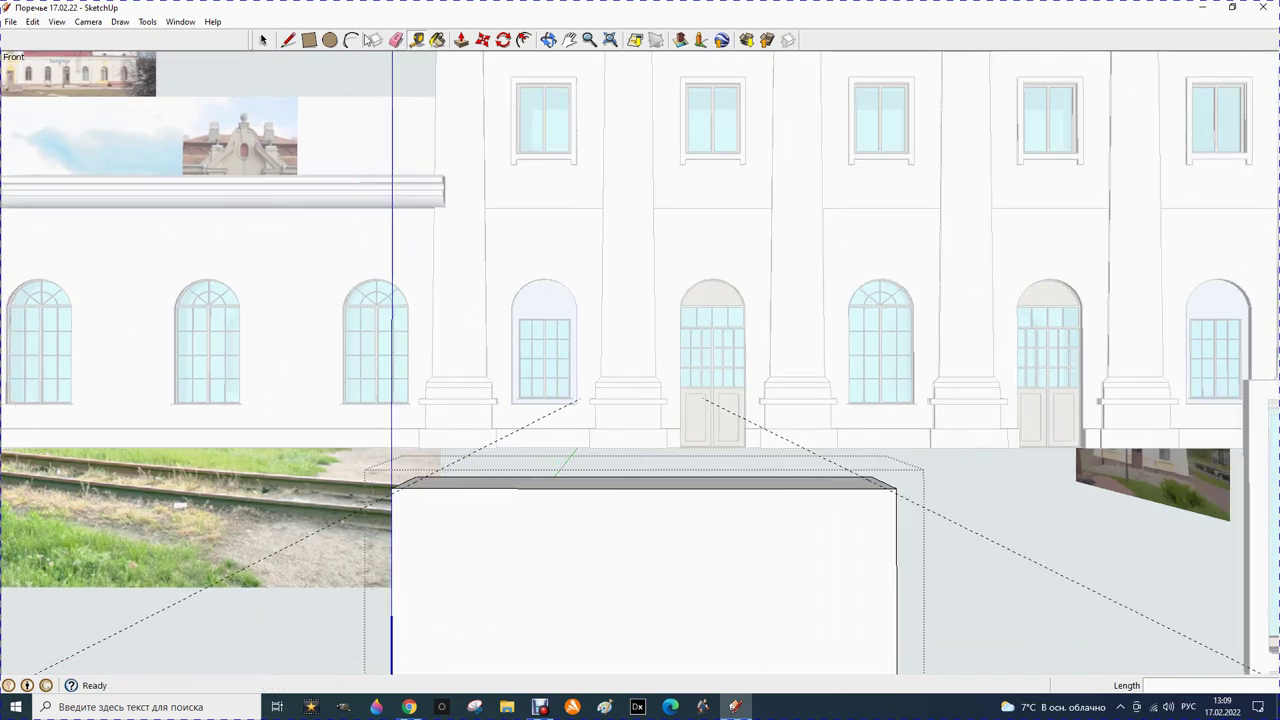
Draw a 500 mm line along the top edge of the box
click(287, 43)
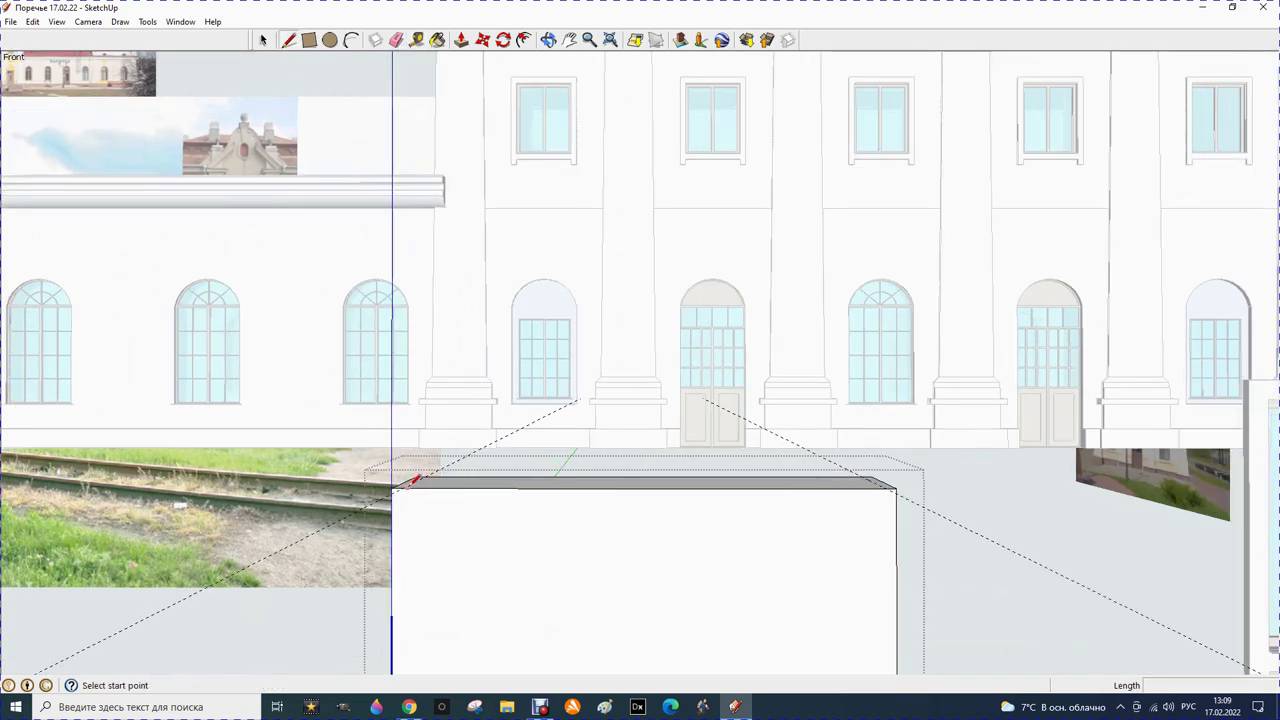
click(401, 486)
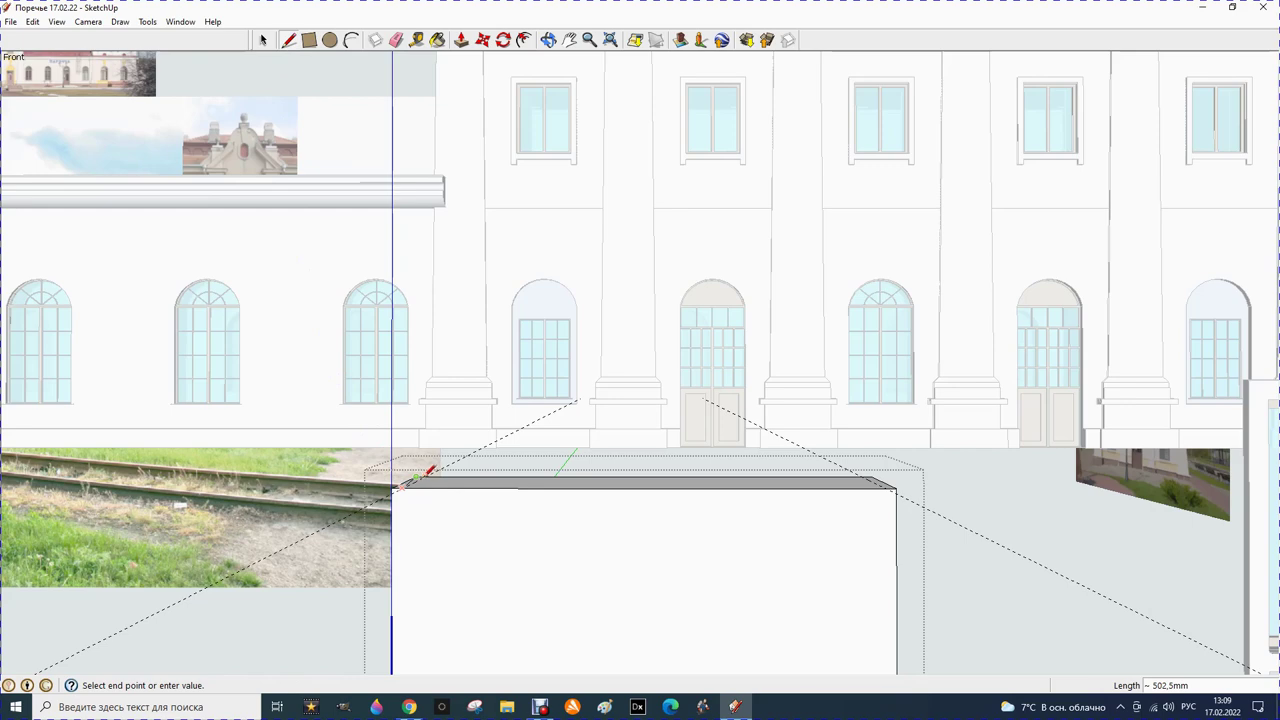
click(430, 474)
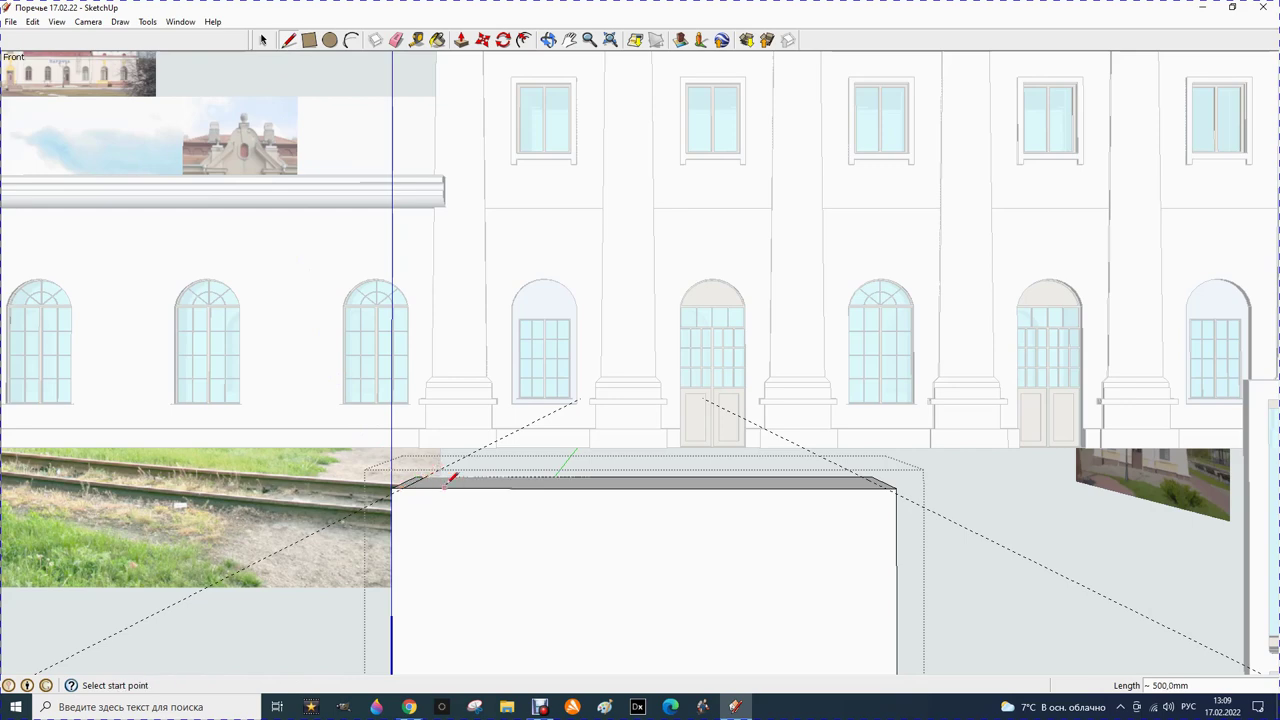
scroll(896, 450, up, 2)
click(755, 538)
scroll(758, 540, down, 2)
key(Escape)
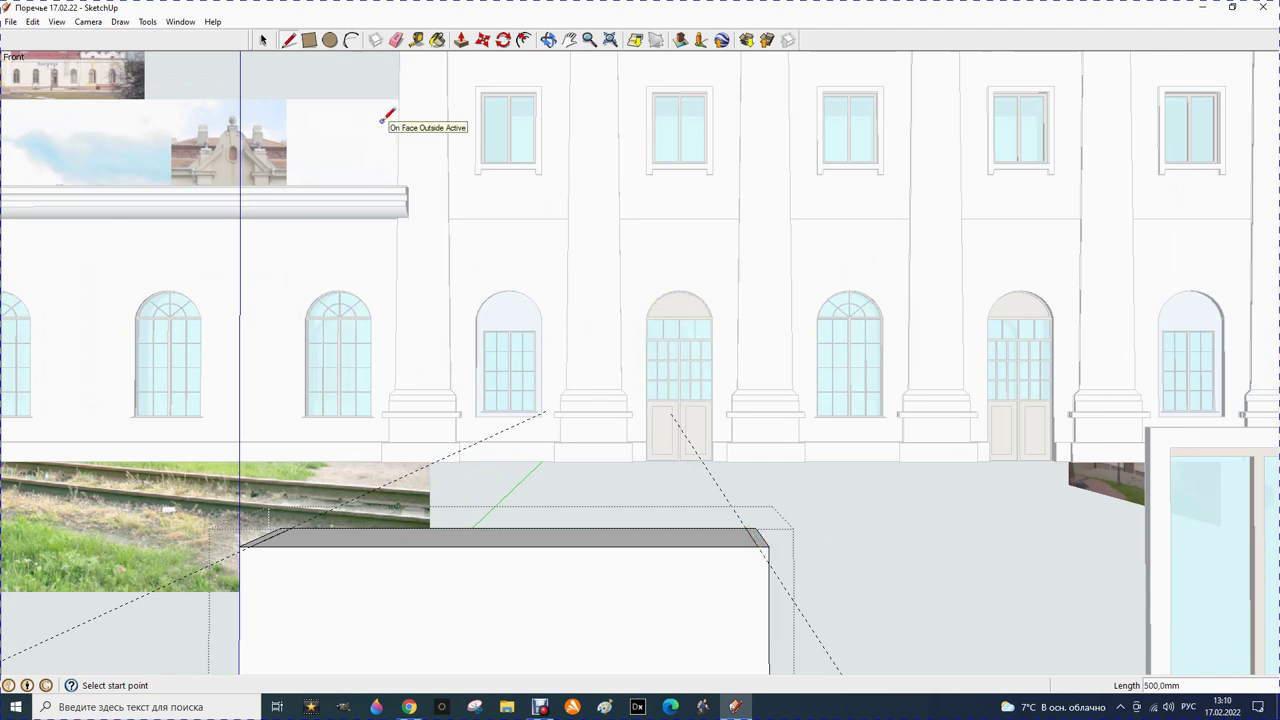
Push/pull the box's top face up to a height of 1800 mm
click(461, 40)
drag(454, 538, 465, 462)
text(1800)
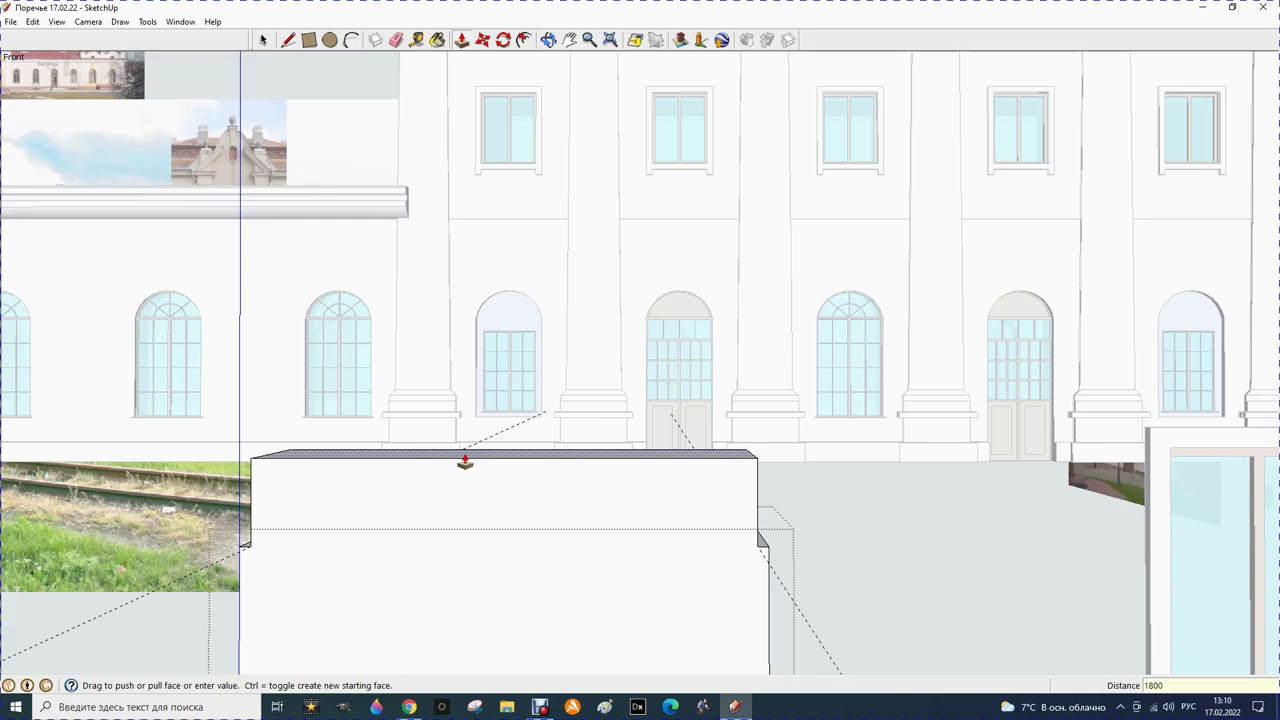
key(Return)
scroll(583, 491, down, 2)
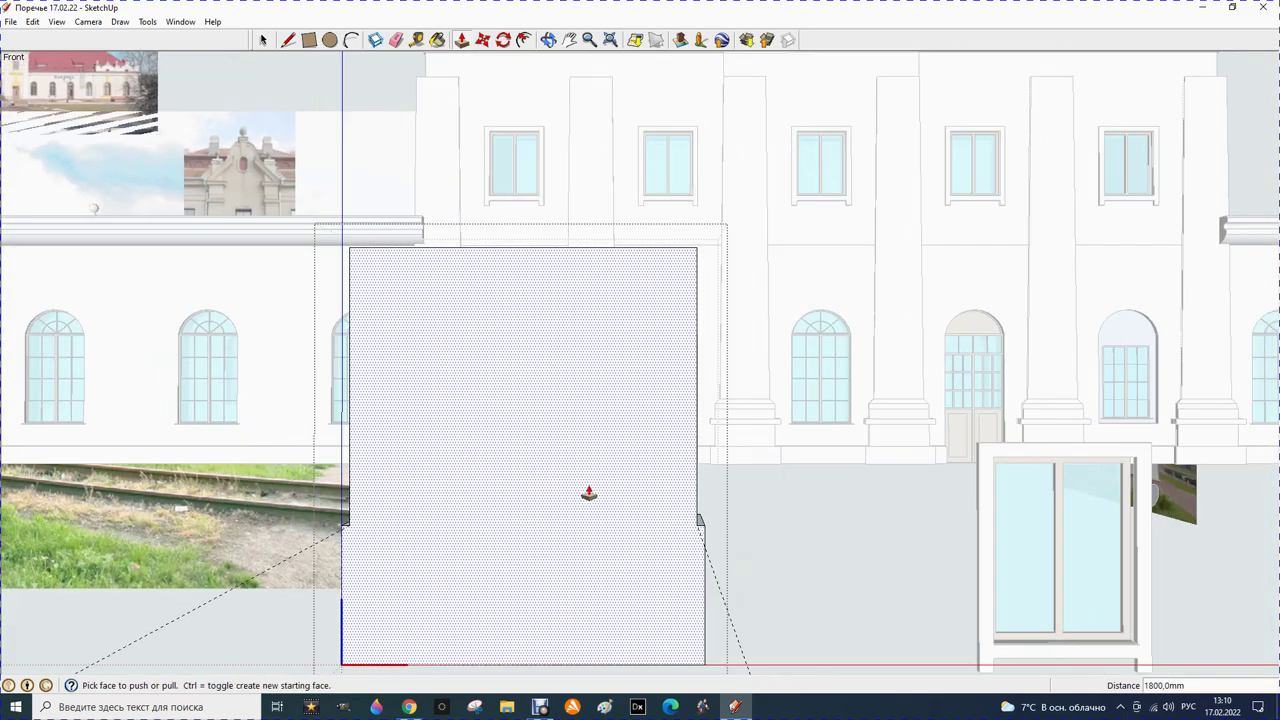
scroll(577, 480, down, 2)
scroll(569, 474, down, 2)
scroll(569, 474, down, 2)
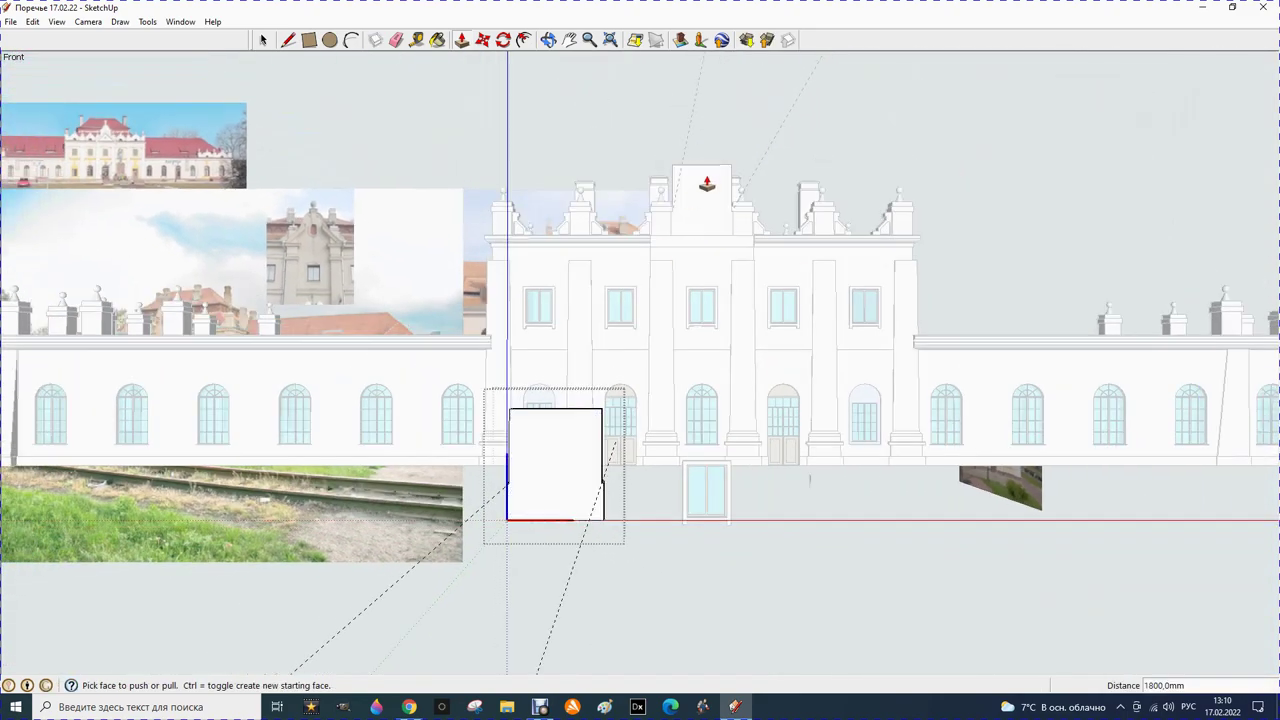
scroll(710, 170, up, 1)
Orbit and zoom to a raised view of the rooftop parapet
click(548, 39)
drag(589, 100, 570, 182)
scroll(590, 170, up, 2)
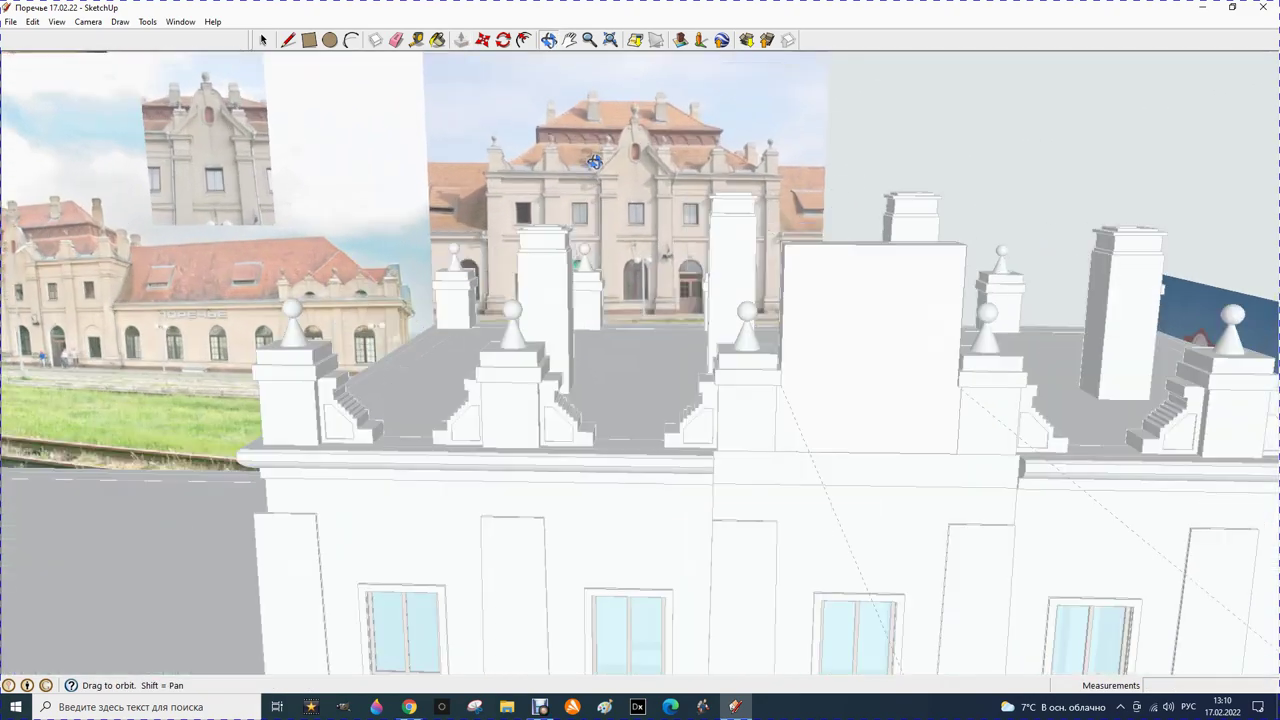
scroll(598, 161, up, 2)
scroll(598, 161, up, 3)
scroll(598, 161, up, 2)
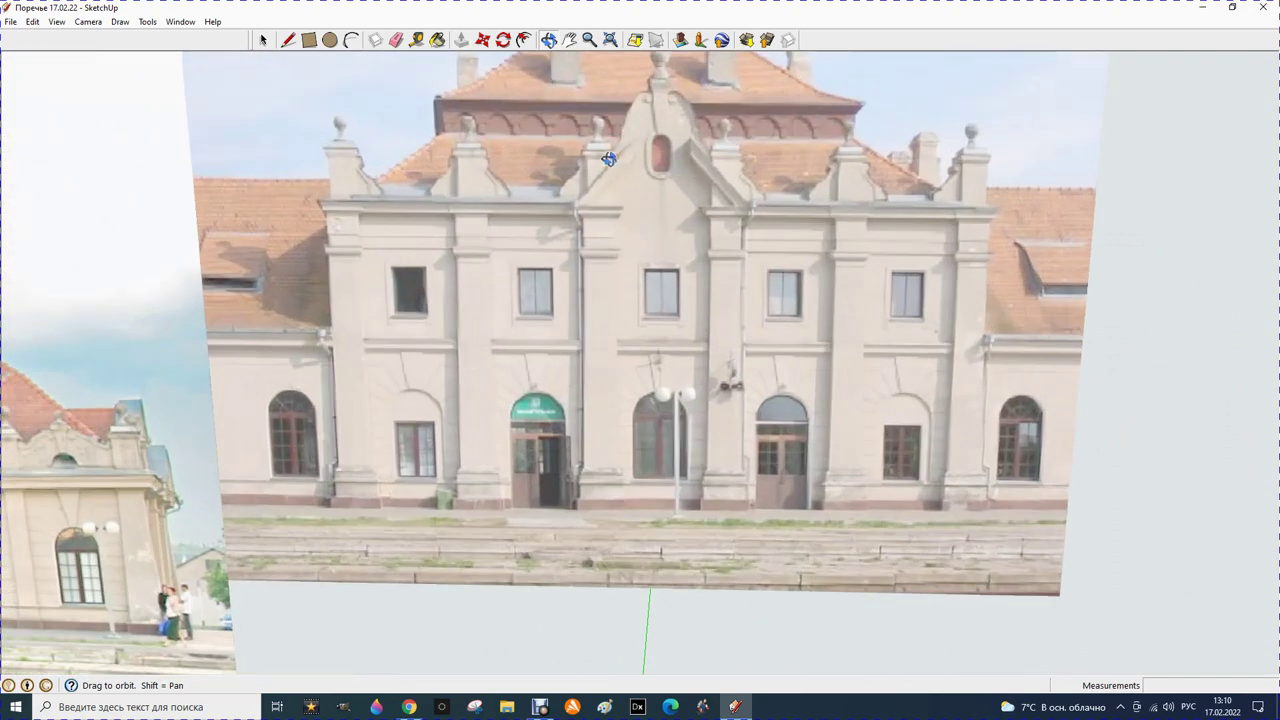
scroll(590, 170, down, 1)
scroll(591, 185, down, 1)
scroll(592, 189, down, 2)
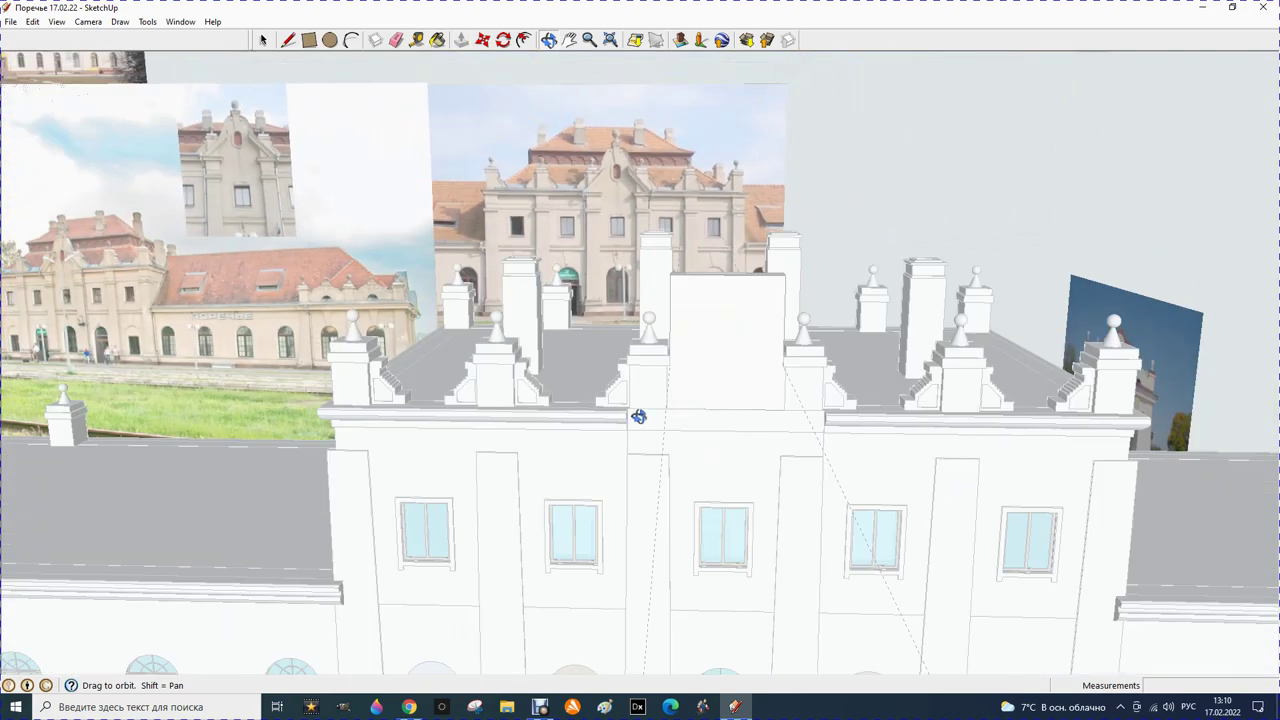
scroll(657, 423, up, 1)
scroll(660, 380, up, 1)
scroll(648, 330, up, 1)
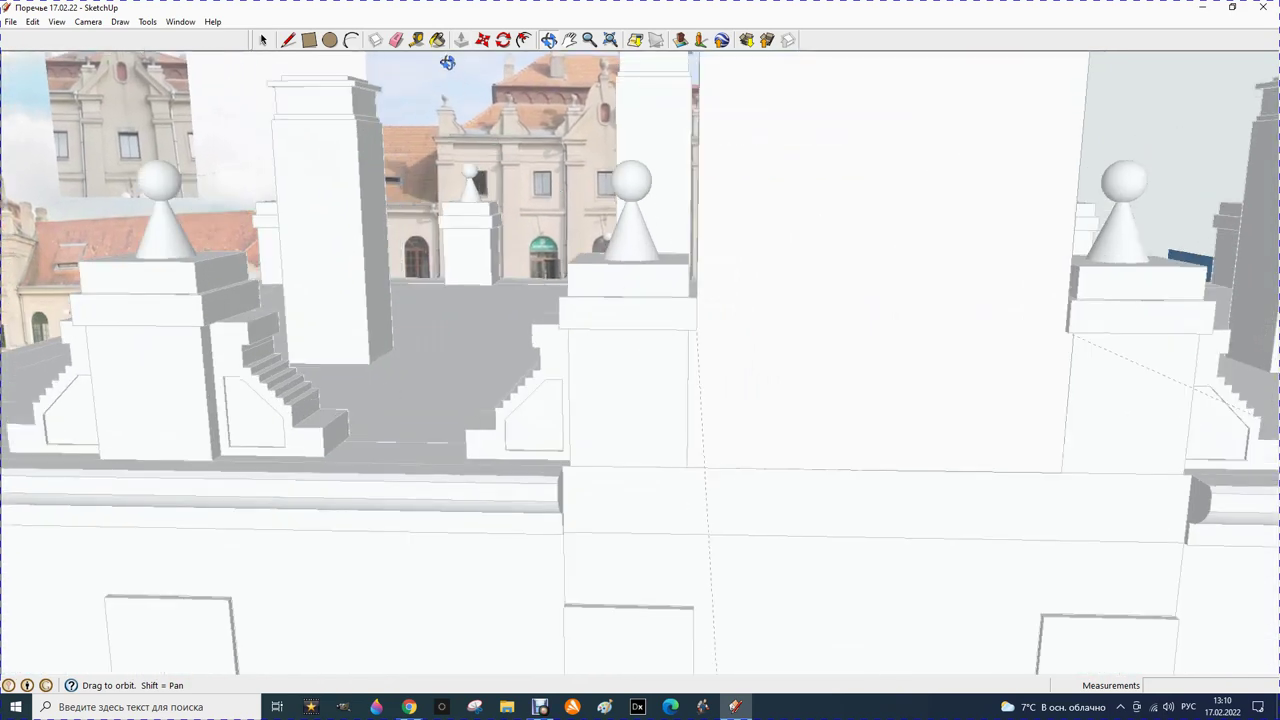
Take a trial Tape Measure reading on the parapet edge, discard it, and zoom back to the block
click(416, 39)
click(642, 327)
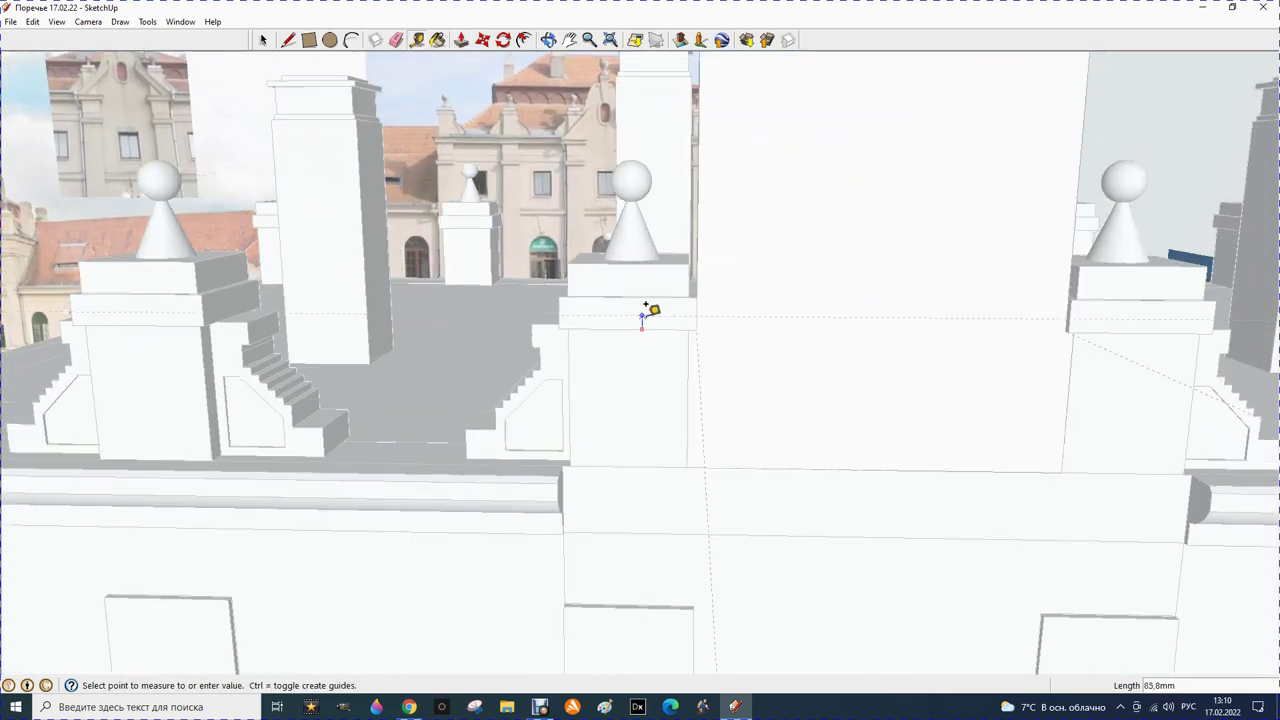
key(Escape)
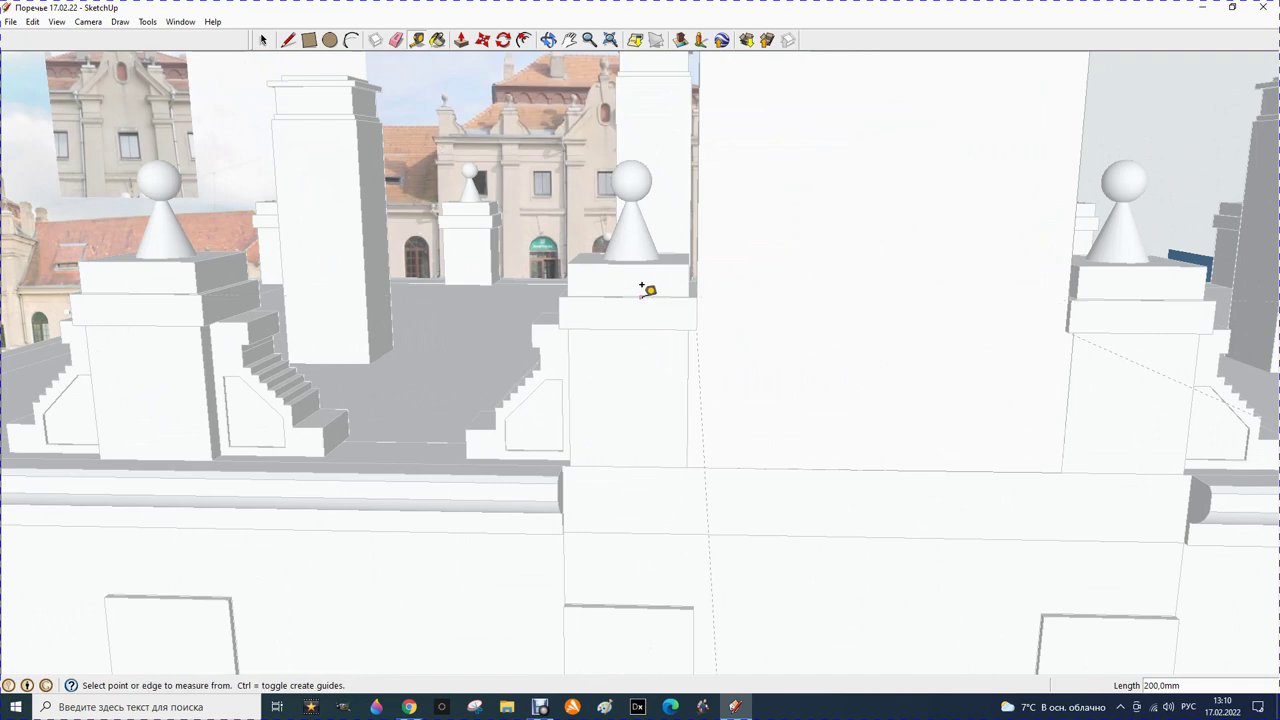
scroll(645, 289, down, 2)
scroll(641, 288, down, 2)
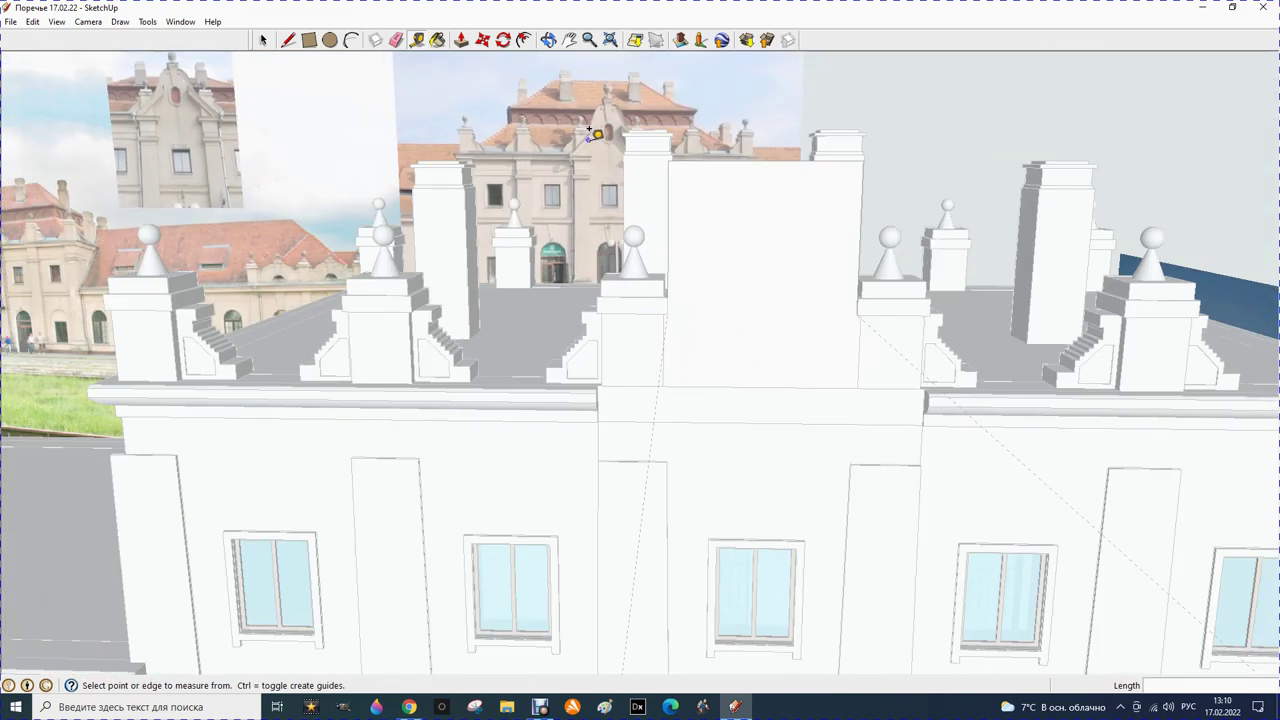
scroll(597, 152, down, 3)
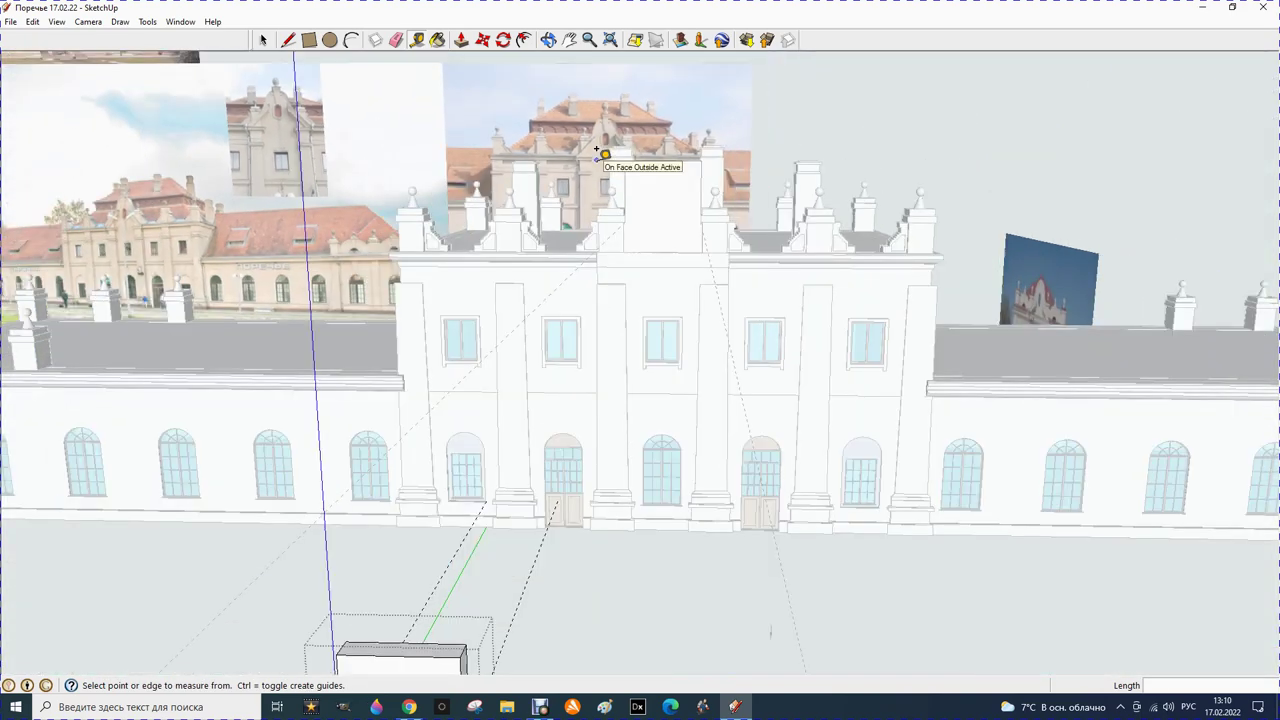
scroll(586, 263, down, 2)
scroll(420, 586, up, 1)
scroll(460, 525, up, 2)
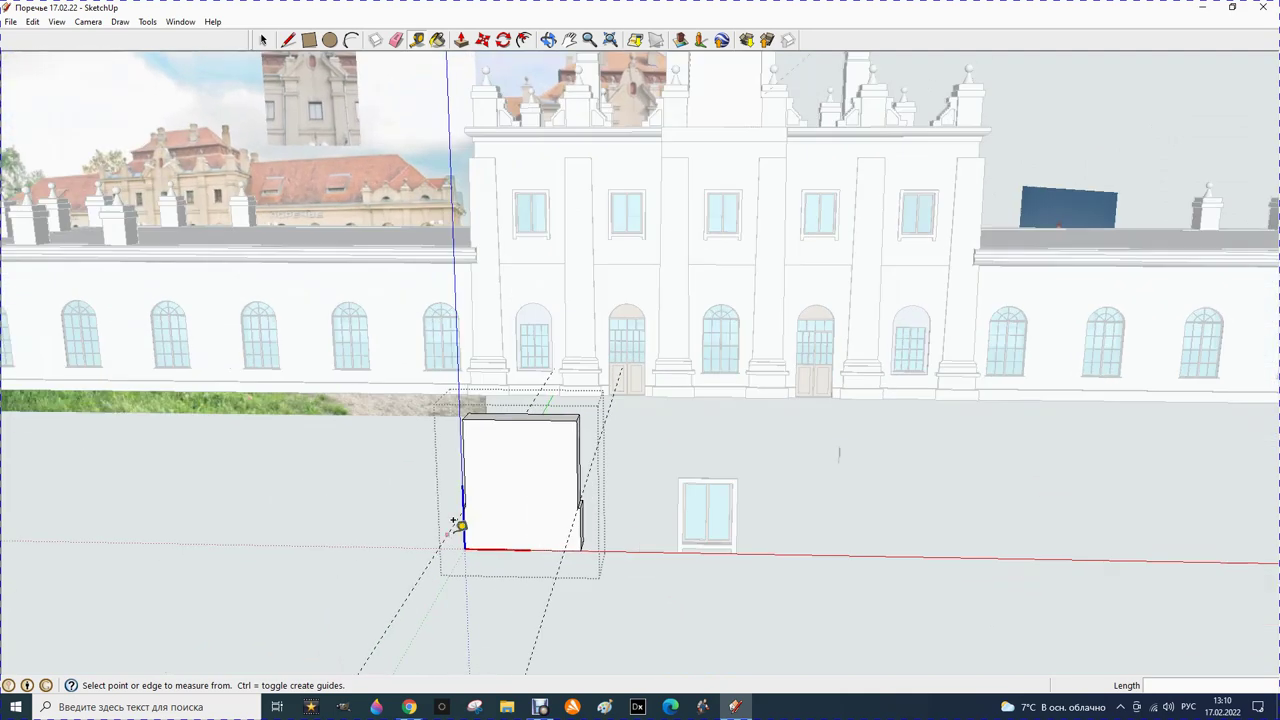
Place vertical guides on the block 1125 mm across and 268.1 mm away
scroll(461, 525, up, 3)
click(468, 339)
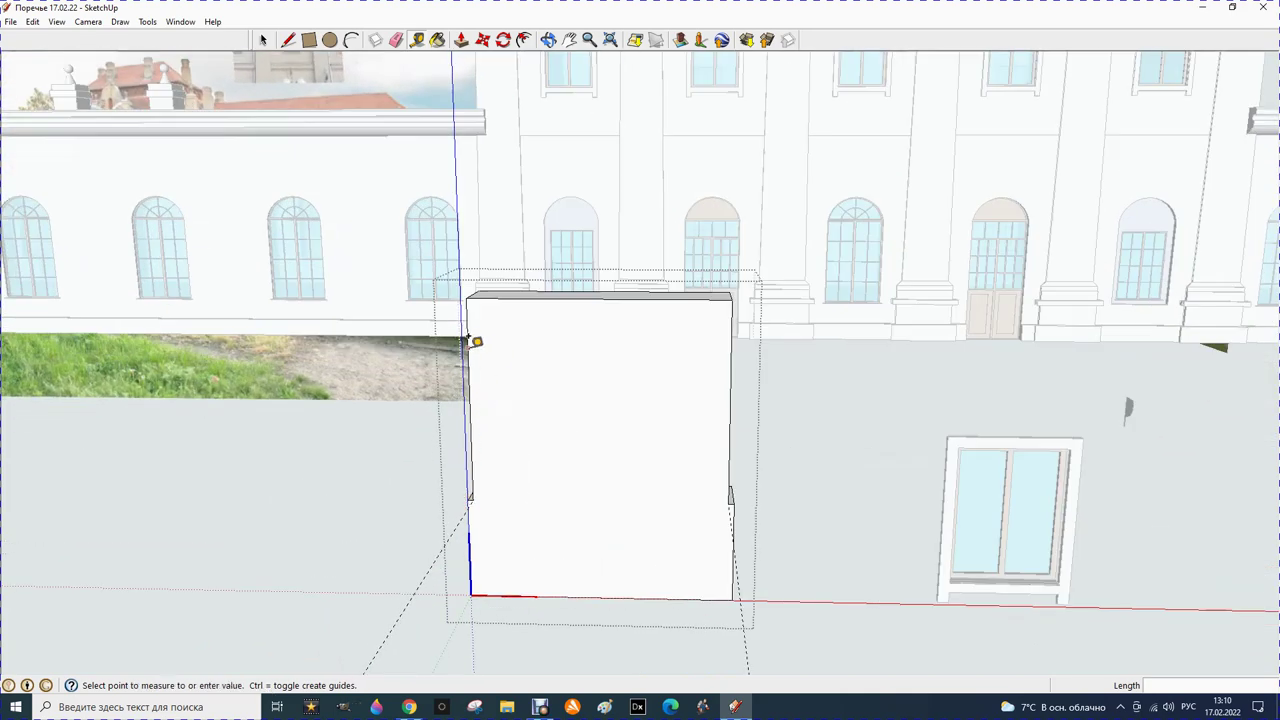
click(602, 289)
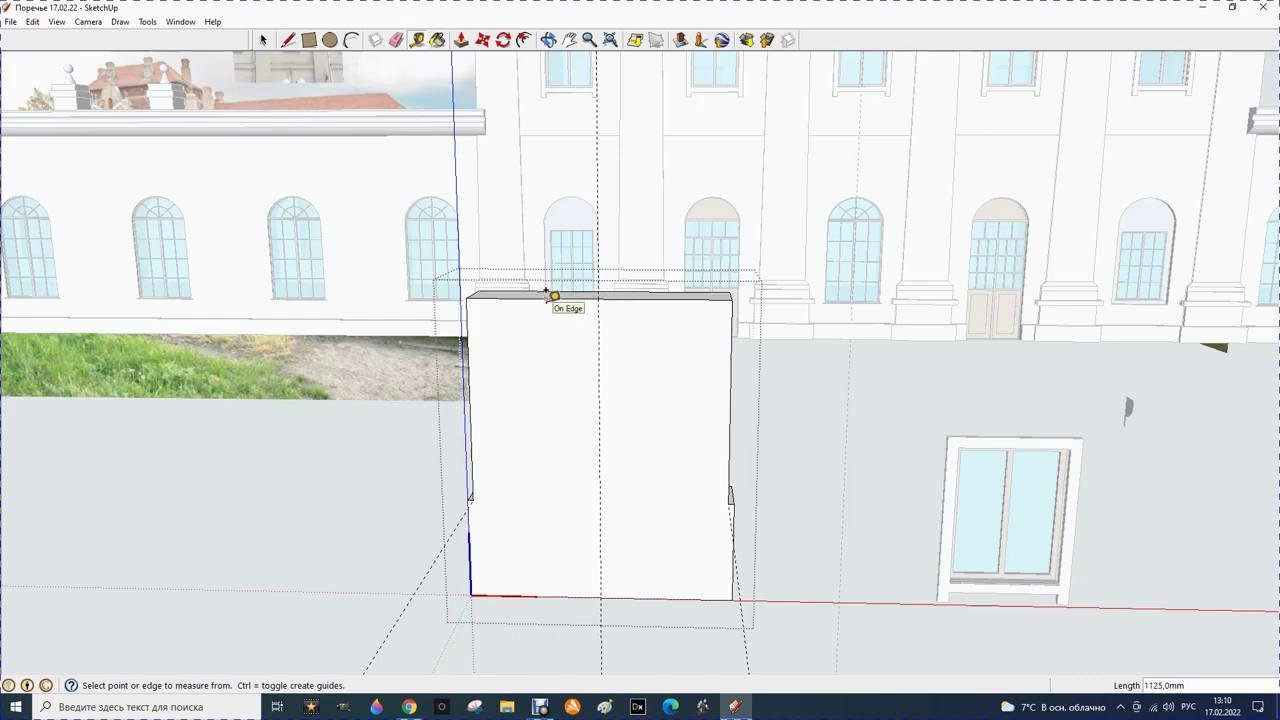
right_click(531, 347)
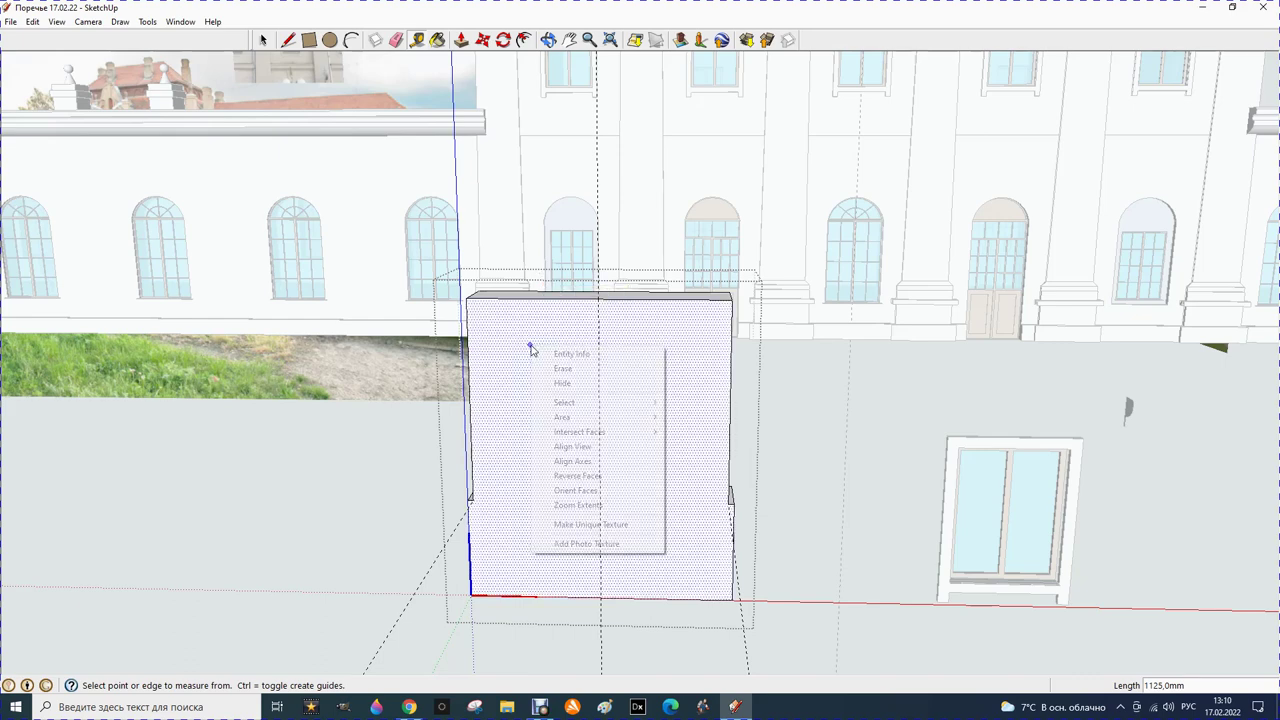
click(279, 486)
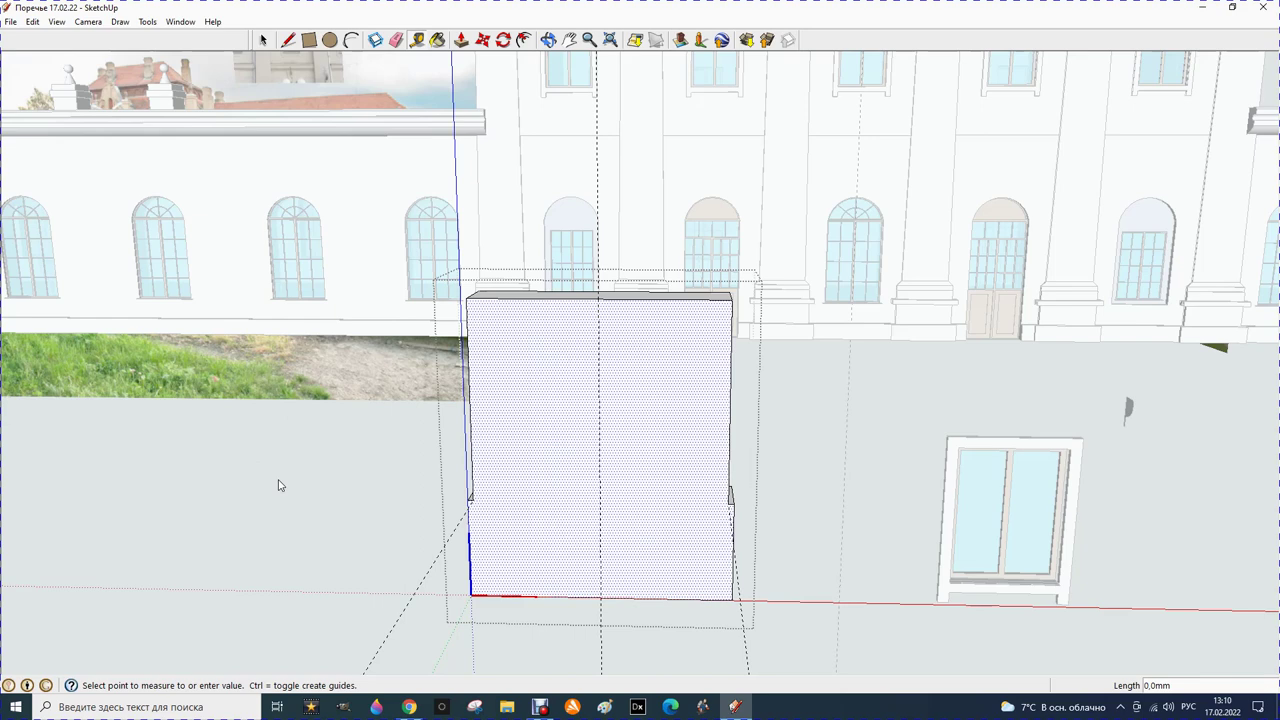
click(601, 329)
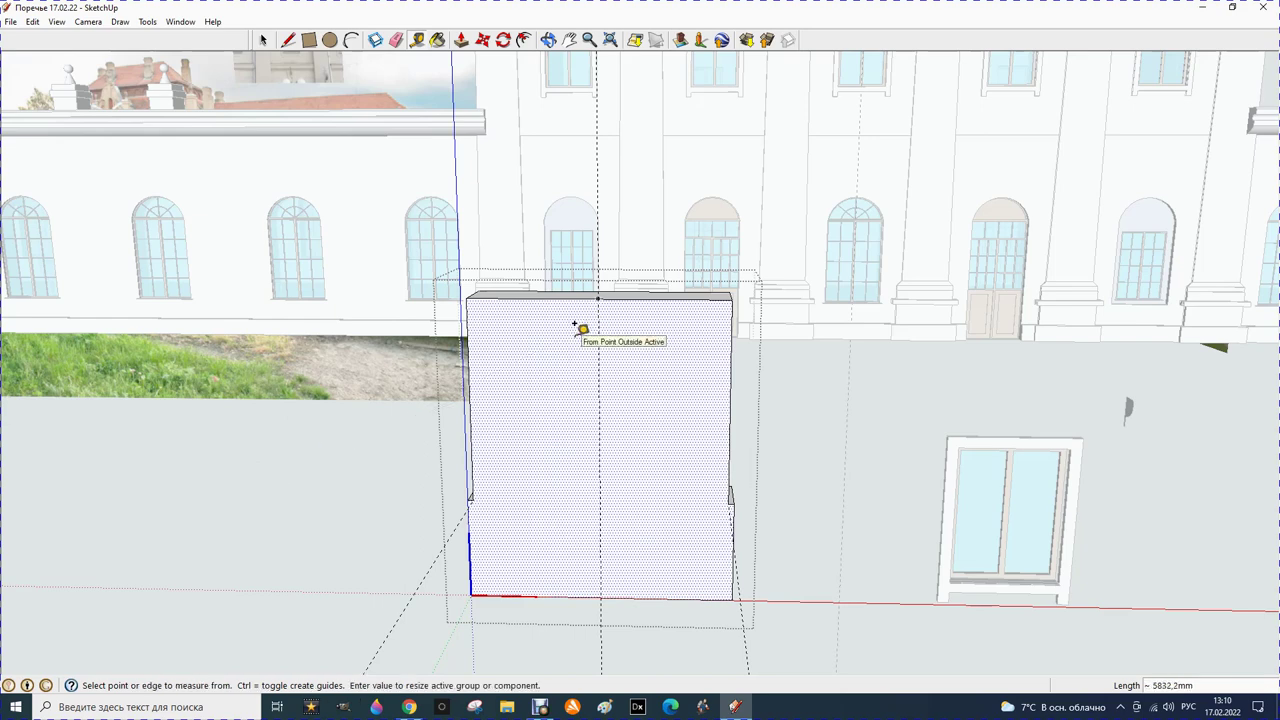
click(599, 326)
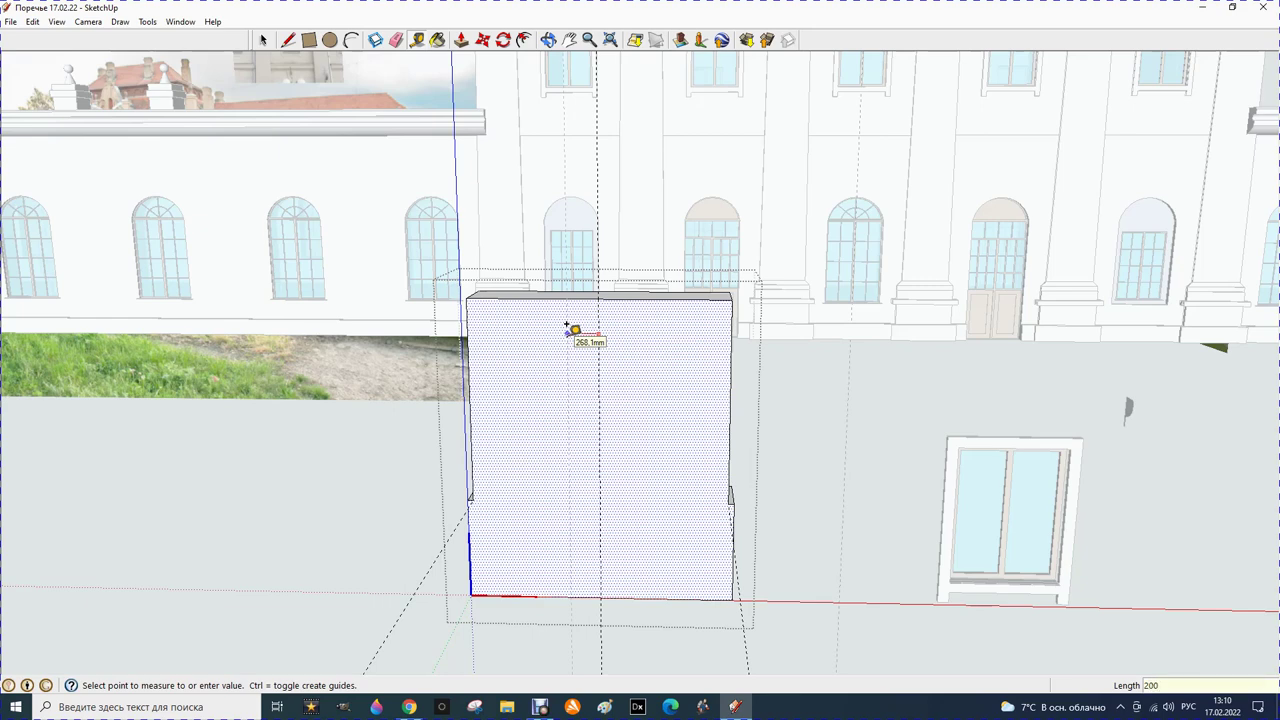
click(576, 324)
Add a series of vertical guides spaced 200 mm apart on the block face
click(600, 328)
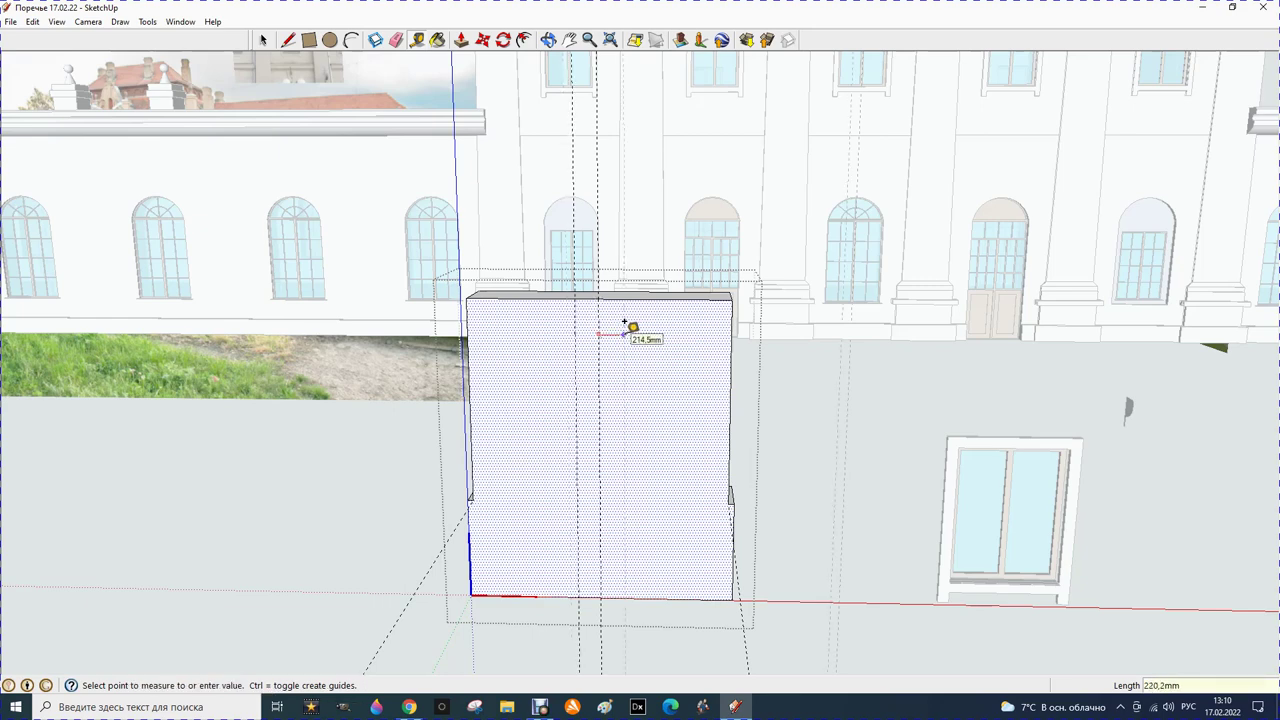
text(200)
key(Return)
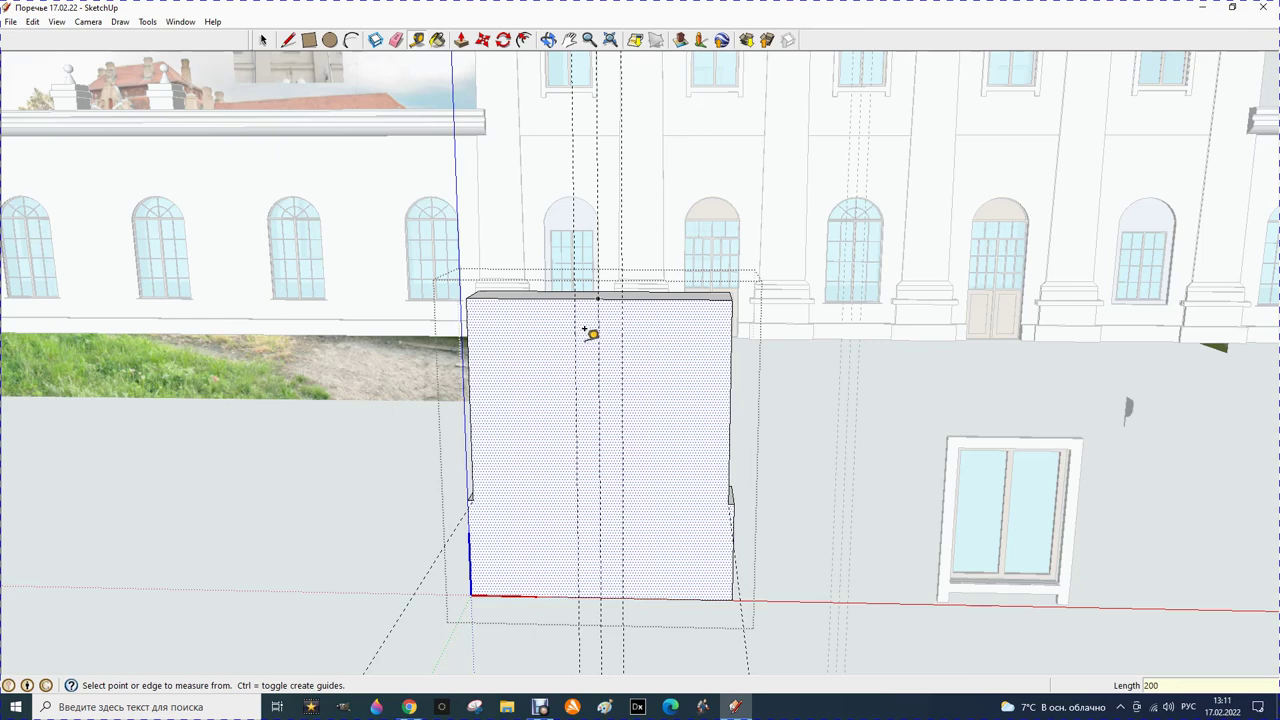
click(575, 336)
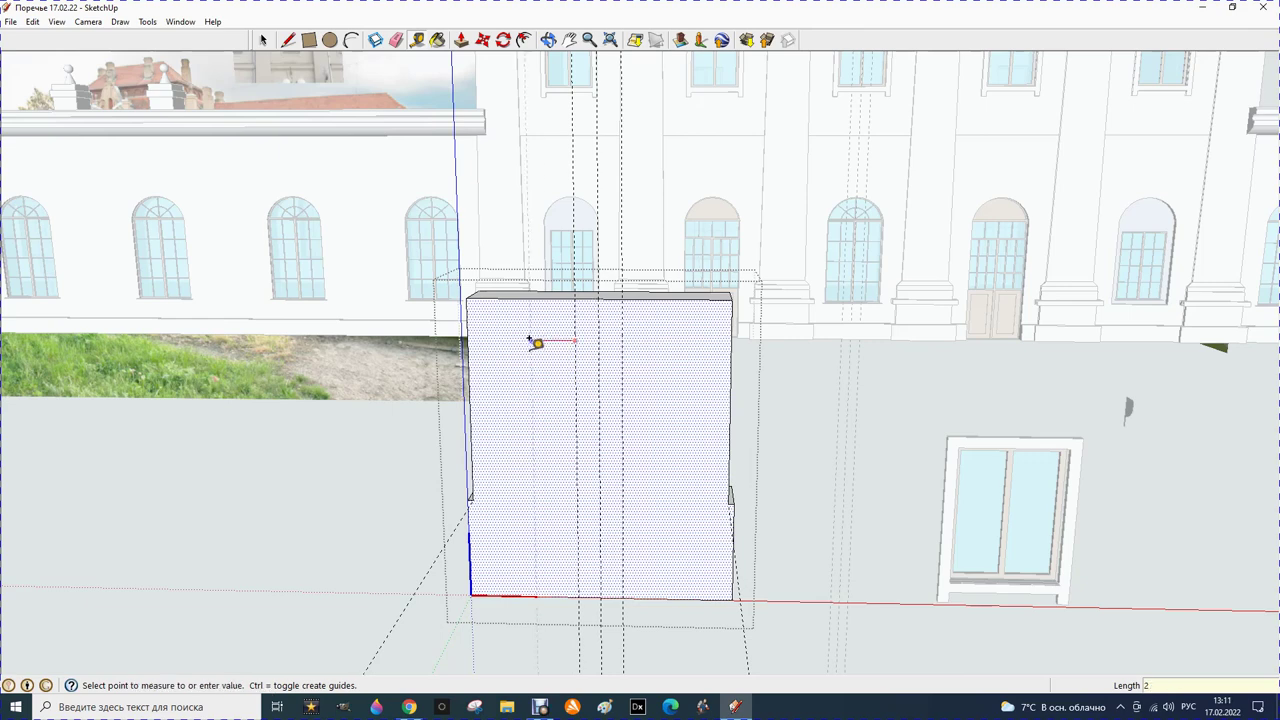
key(Return)
click(627, 336)
text(2)
key(Return)
scroll(588, 360, down, 1)
scroll(590, 372, down, 2)
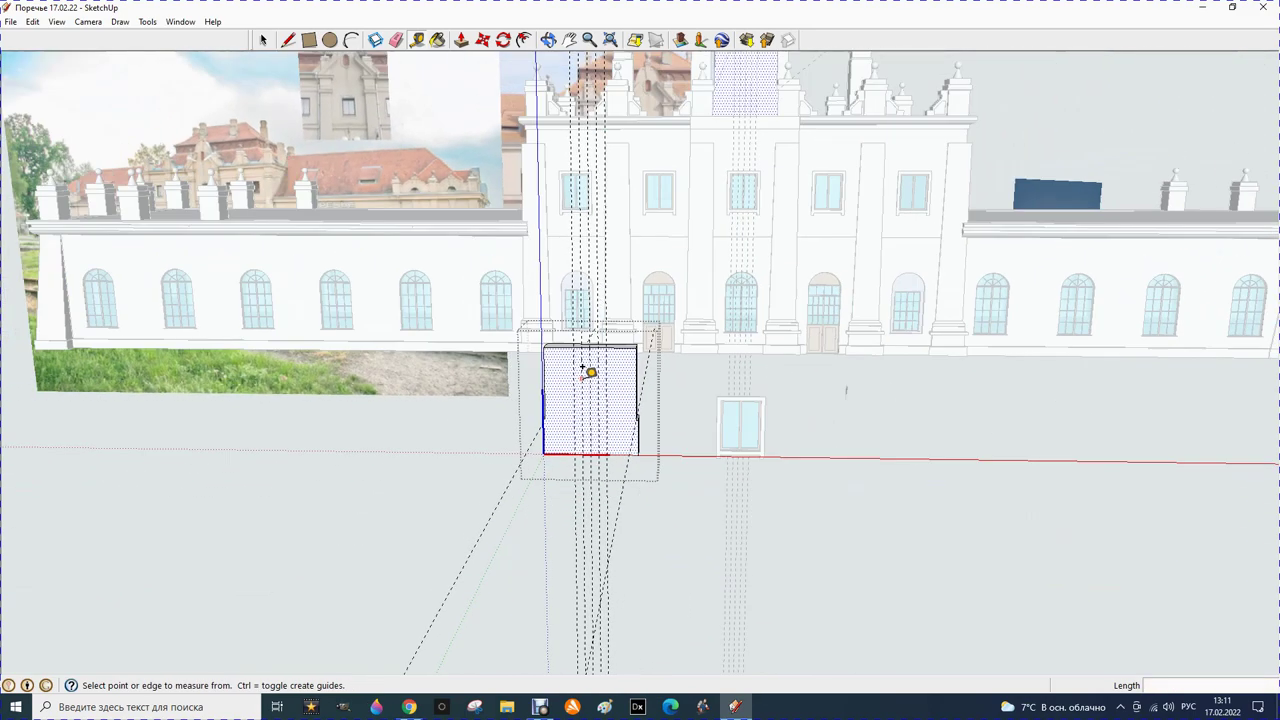
scroll(590, 372, down, 1)
scroll(590, 372, down, 1)
scroll(645, 77, up, 2)
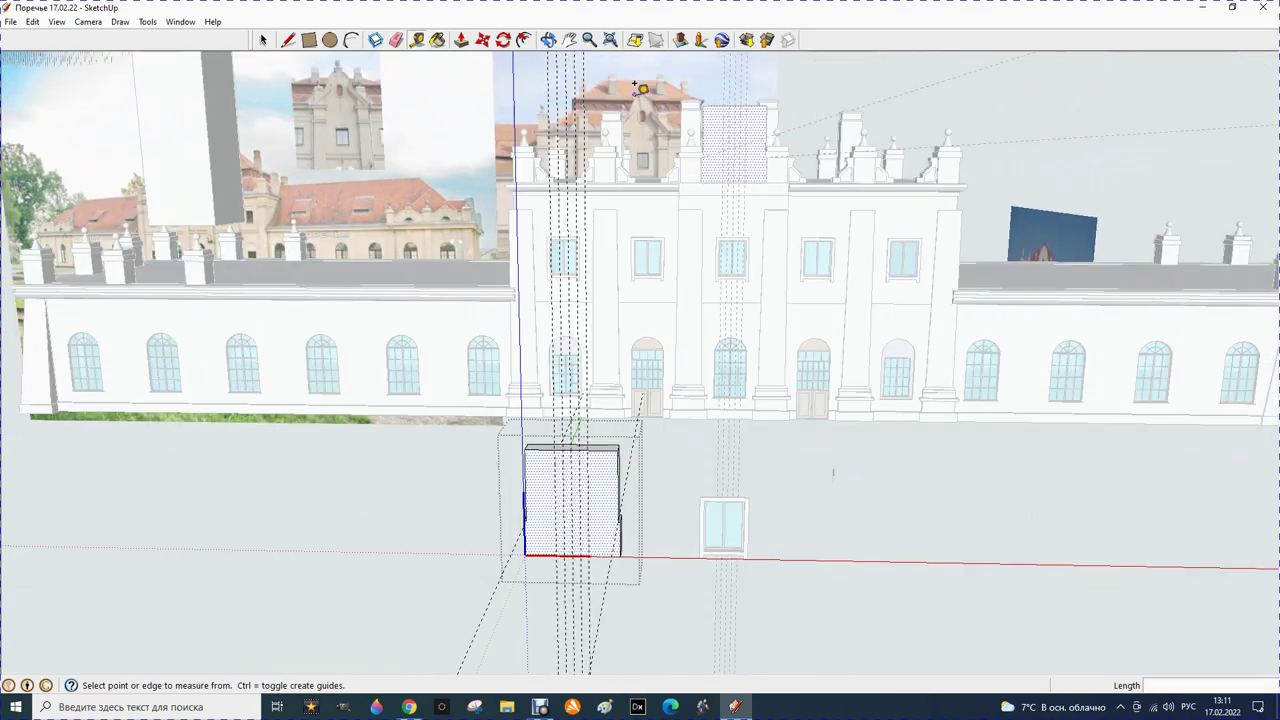
scroll(637, 88, up, 3)
scroll(637, 90, up, 1)
scroll(636, 92, up, 2)
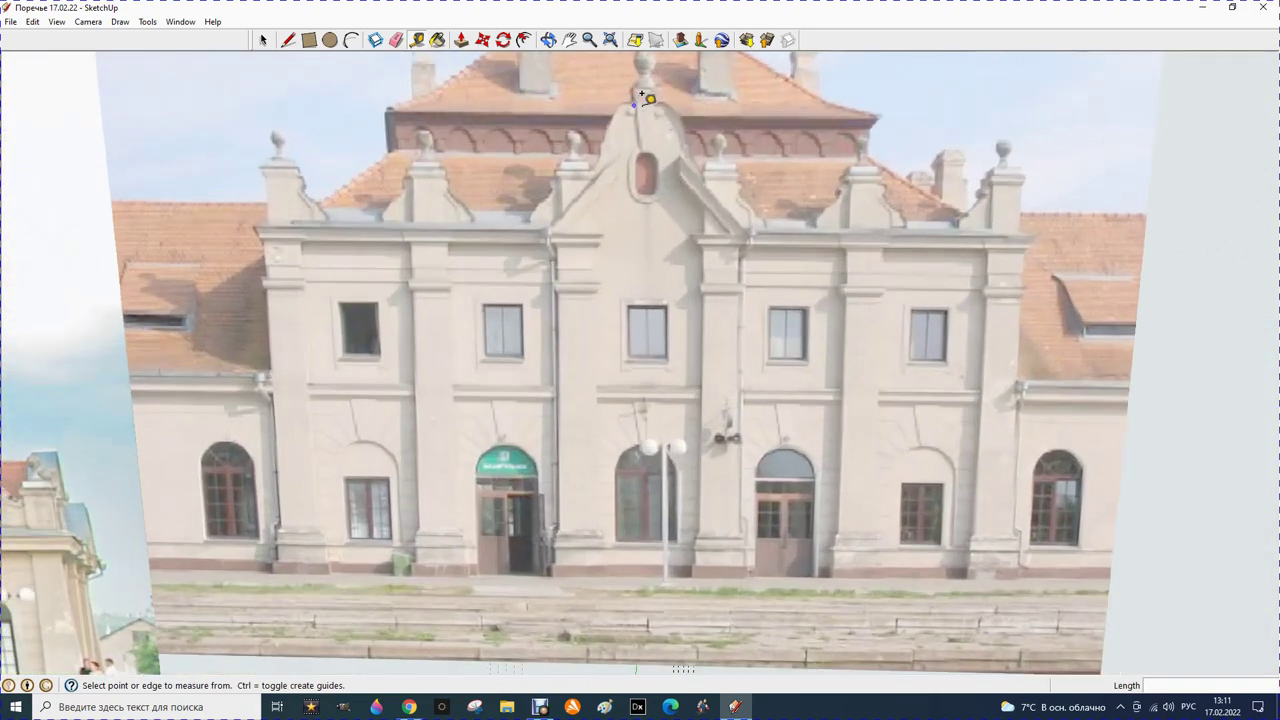
scroll(626, 136, down, 2)
scroll(618, 180, down, 2)
scroll(614, 214, down, 1)
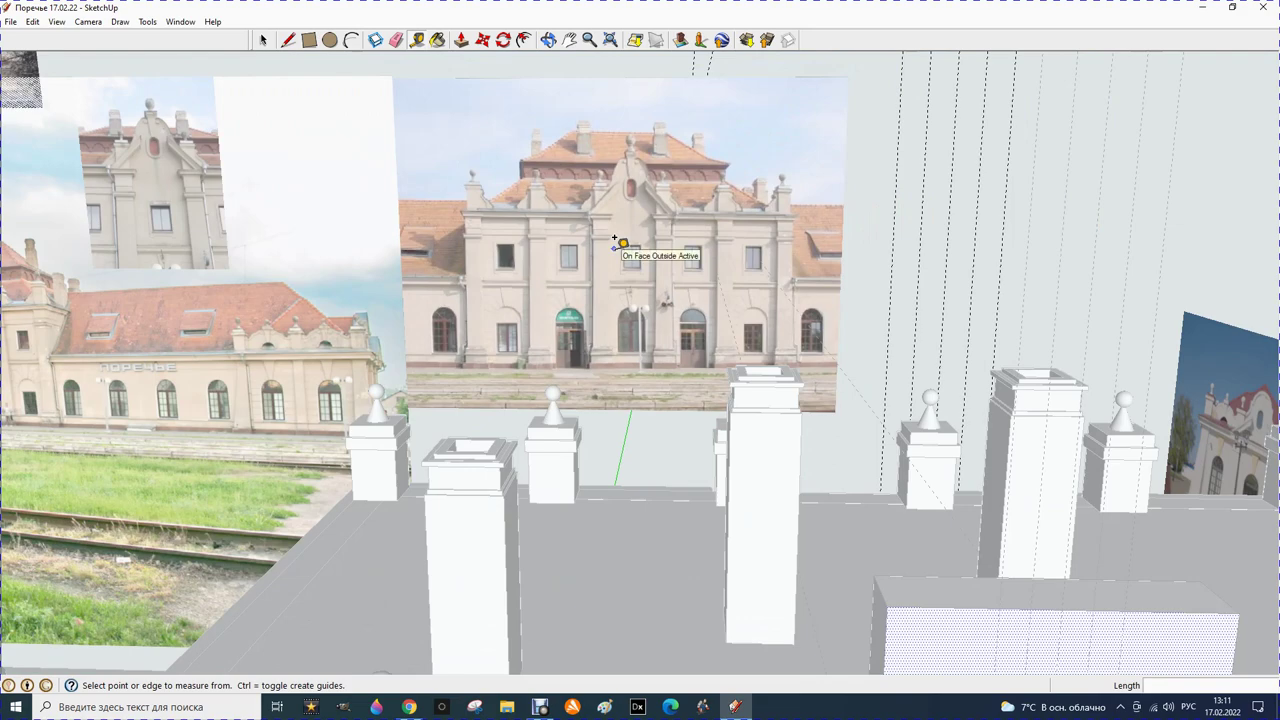
scroll(619, 250, down, 1)
scroll(549, 430, down, 1)
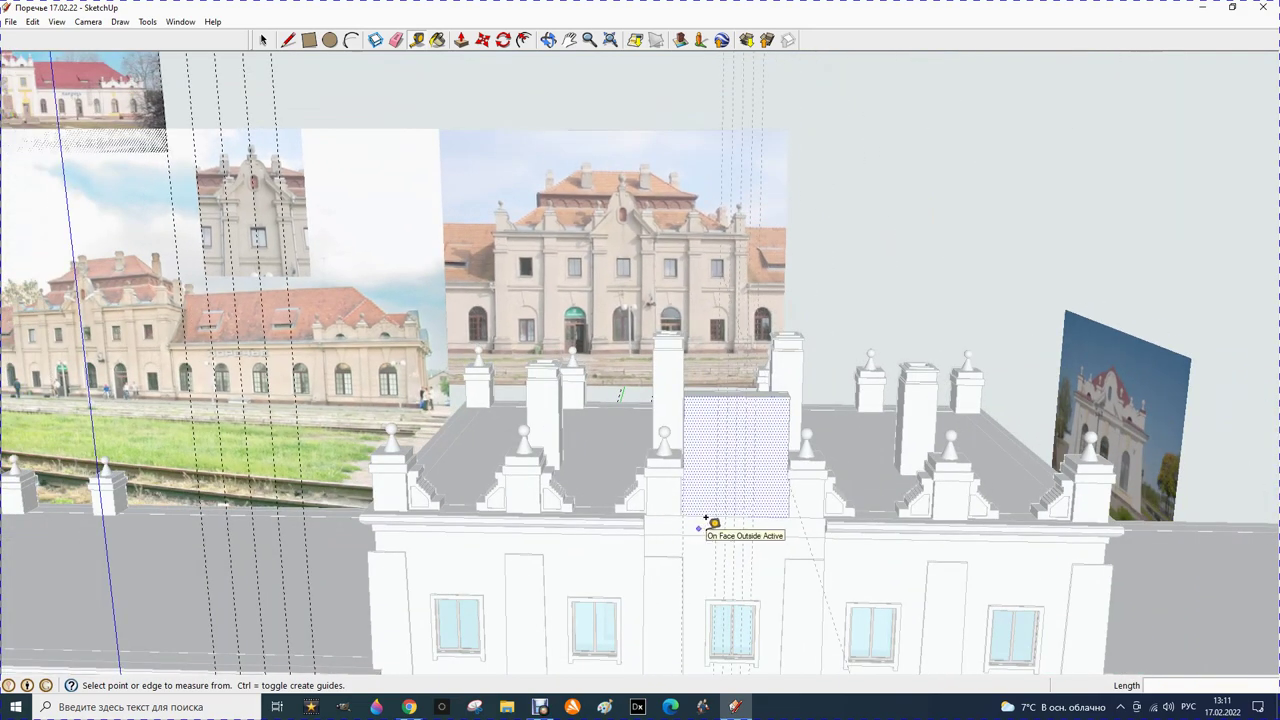
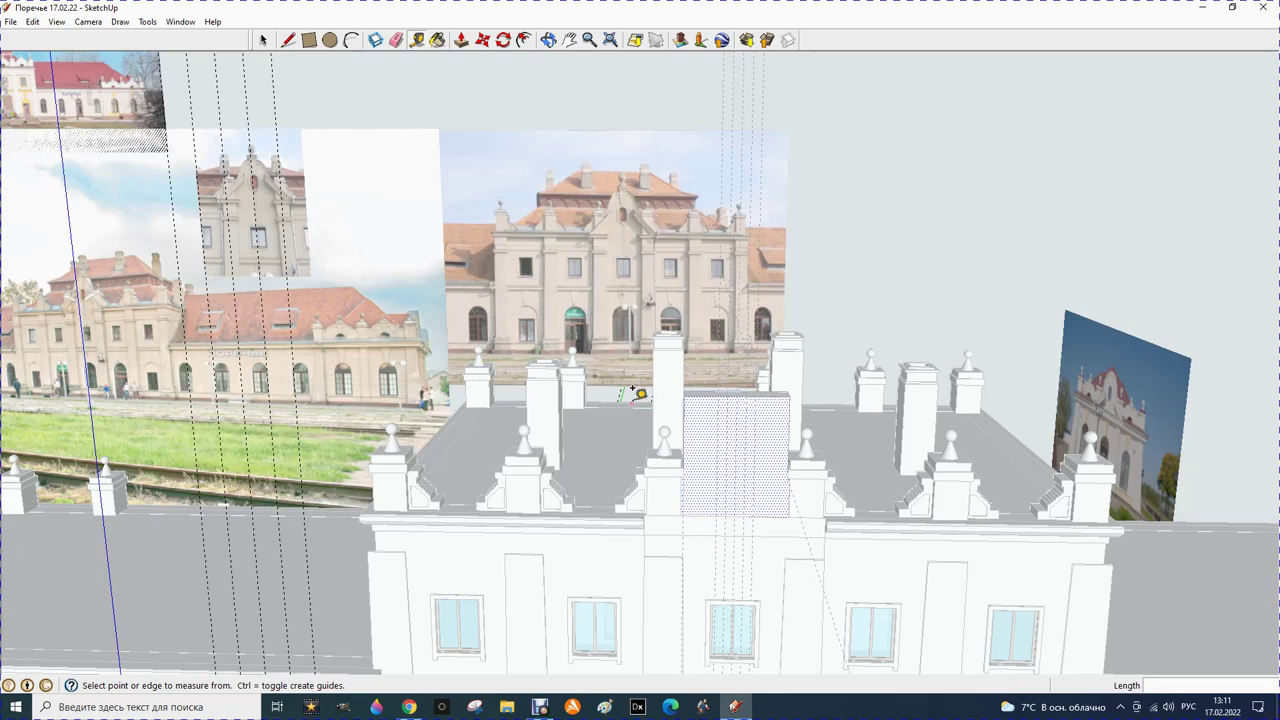
Place a horizontal guide 1350 mm above the base of the dotted gable face
scroll(639, 394, up, 1)
scroll(680, 491, up, 2)
scroll(700, 486, up, 2)
scroll(700, 486, up, 2)
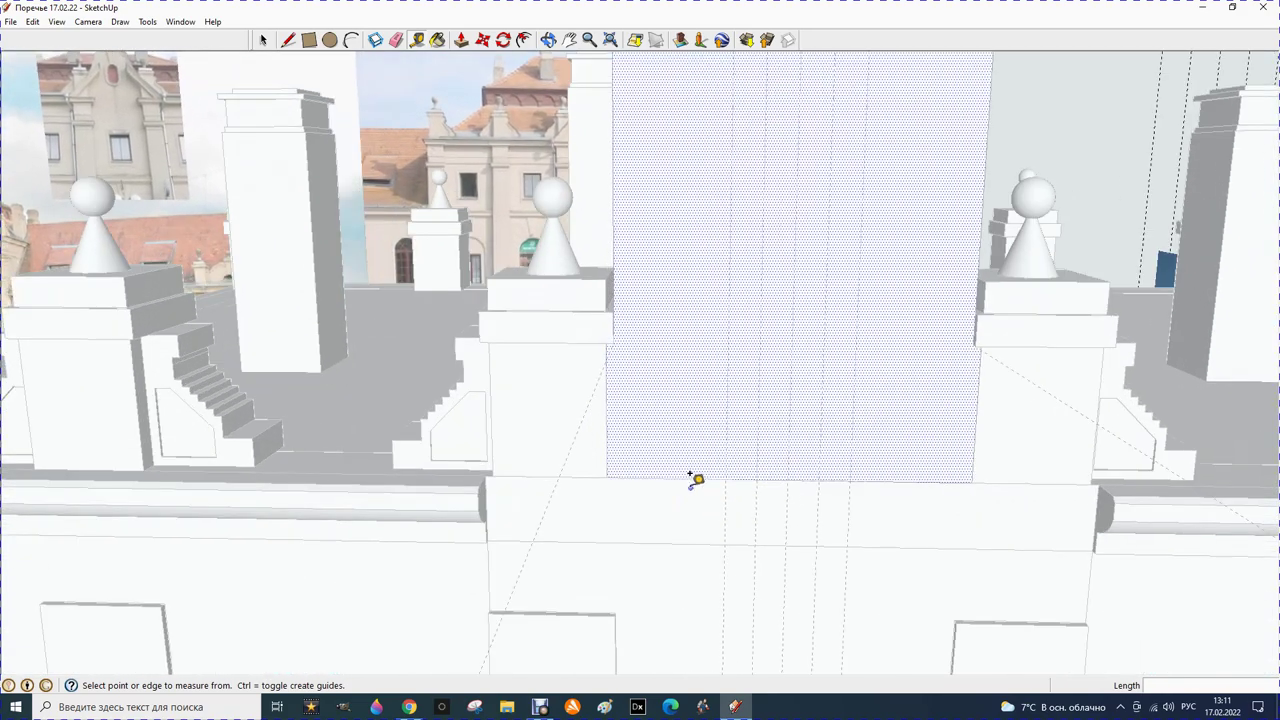
click(690, 480)
scroll(683, 331, down, 2)
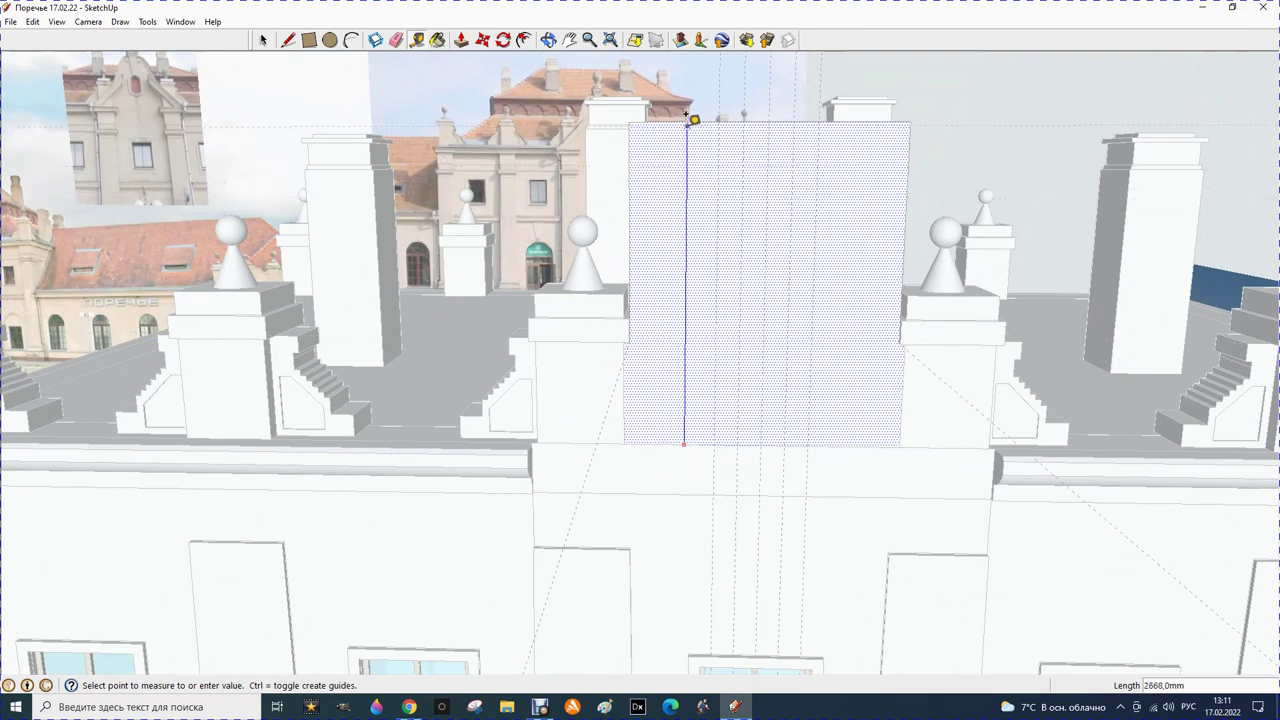
text(1350)
click(684, 198)
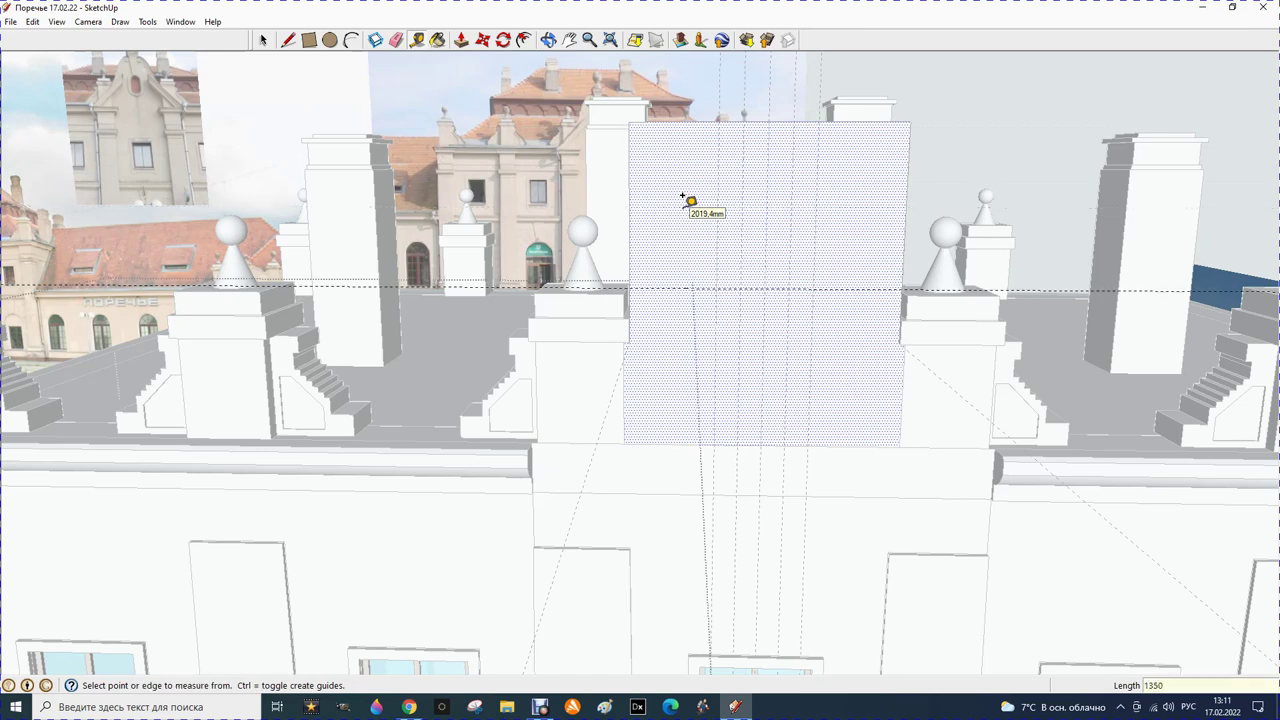
Orbit closer to the gable and add a second guide 50 mm from the first
click(548, 40)
mouse_move(604, 221)
mouse_down()
mouse_move(623, 191)
mouse_move(700, 187)
mouse_move(689, 226)
mouse_move(650, 234)
mouse_up()
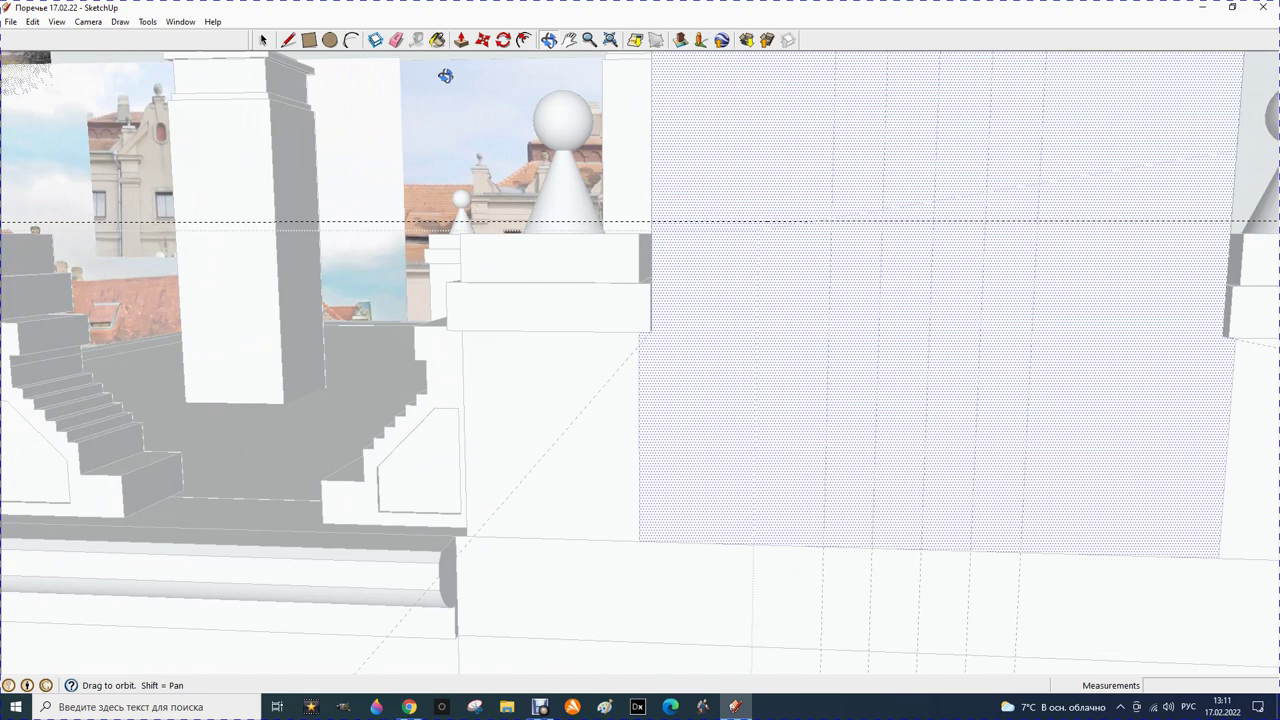
click(417, 40)
click(607, 214)
click(611, 212)
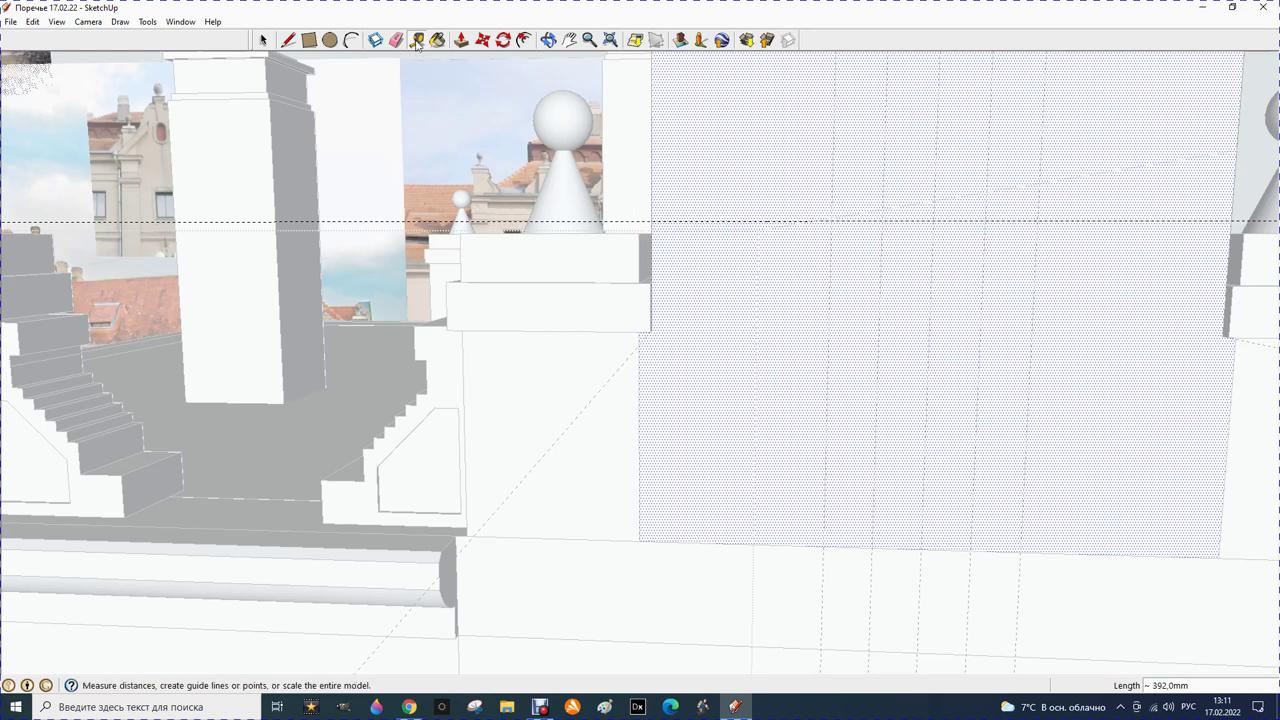
click(686, 213)
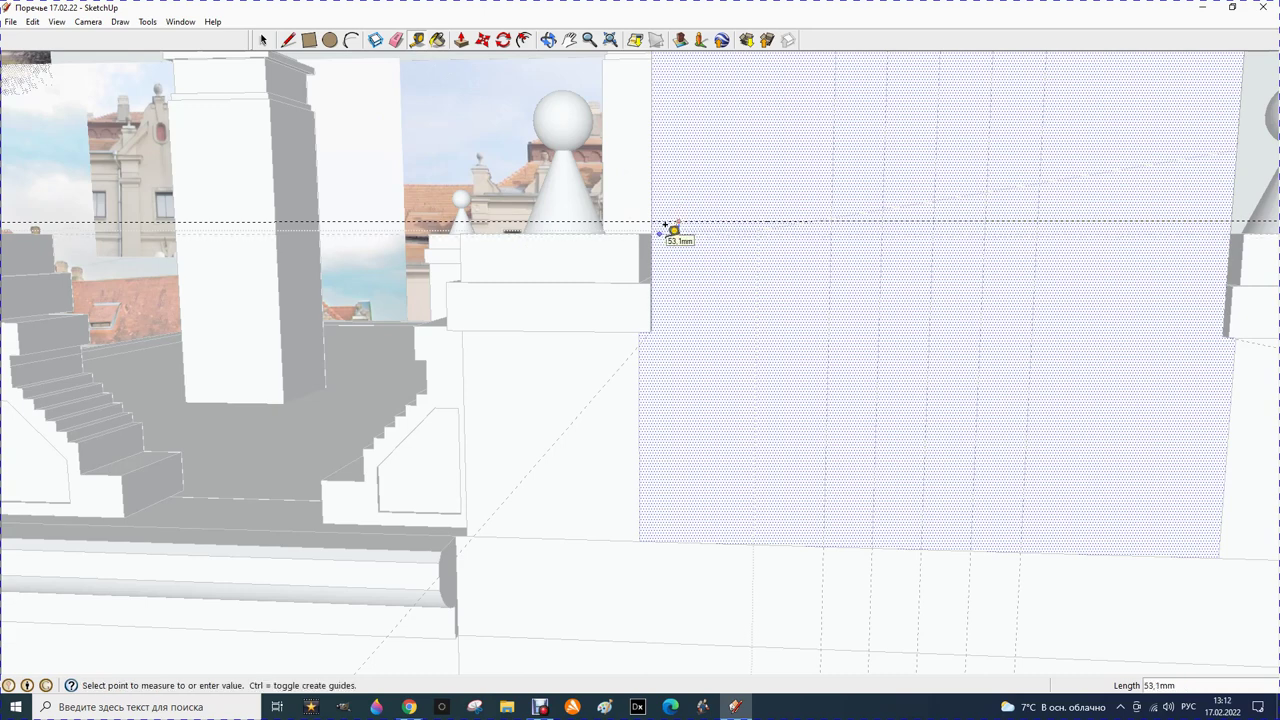
text(5)
key(Return)
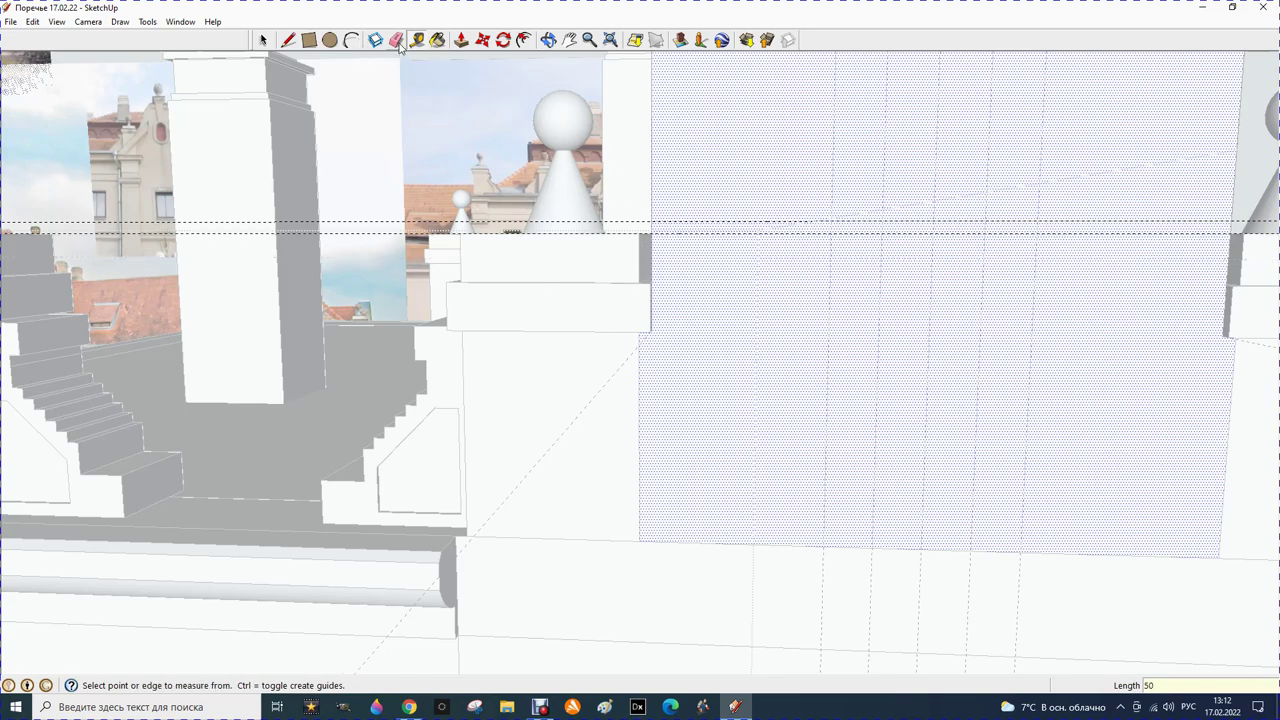
click(397, 41)
Erase the upper of the two guide lines above the parapet
click(676, 220)
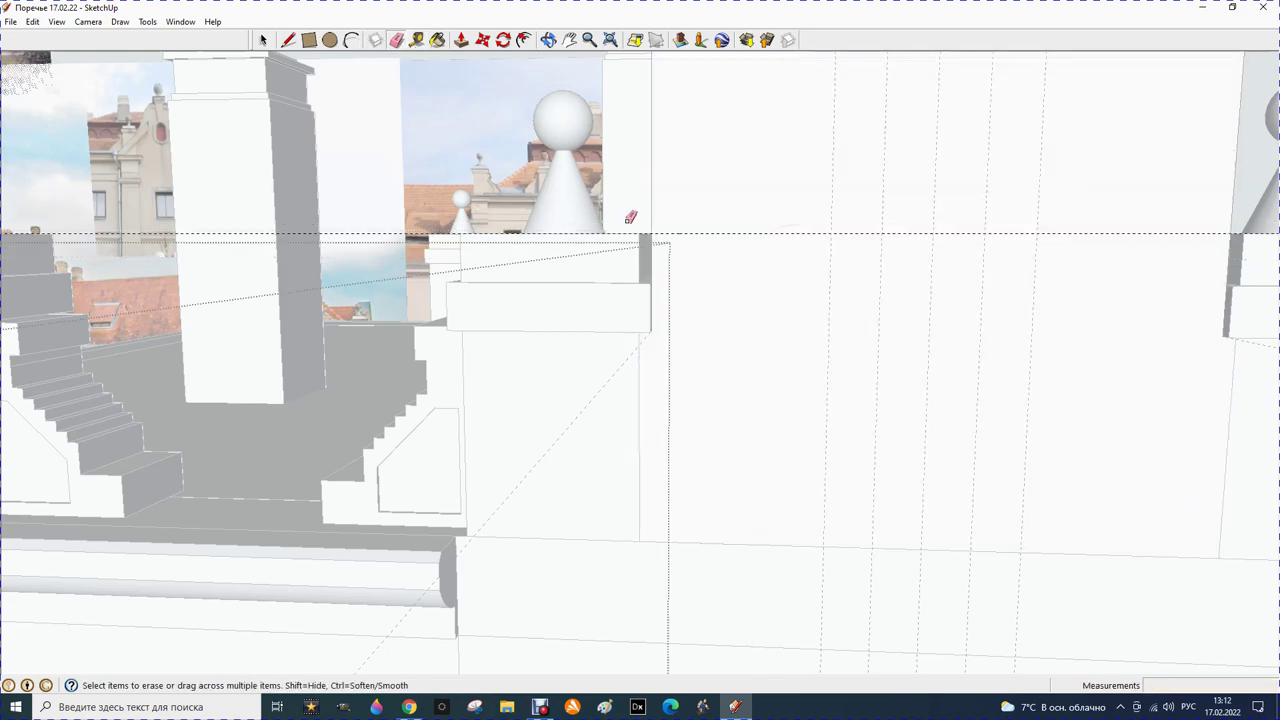
scroll(583, 213, down, 2)
scroll(583, 213, down, 1)
scroll(590, 212, down, 1)
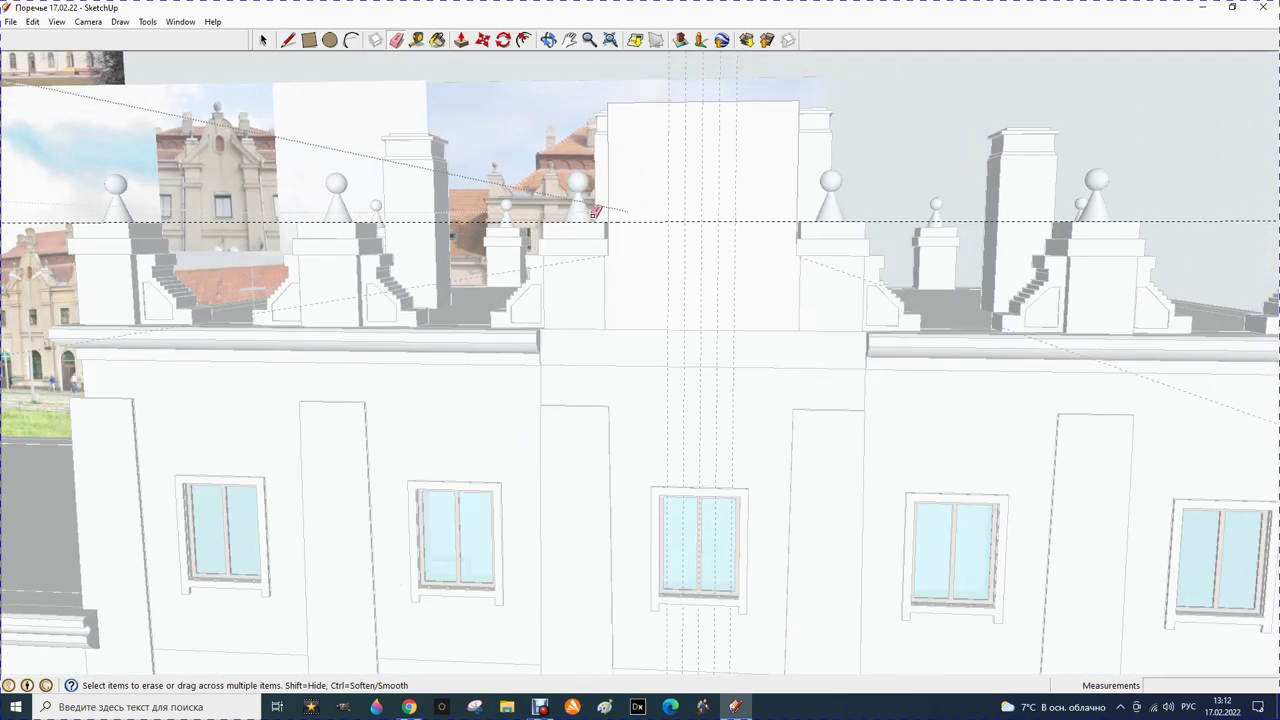
scroll(596, 211, down, 1)
scroll(596, 211, down, 2)
scroll(602, 211, down, 2)
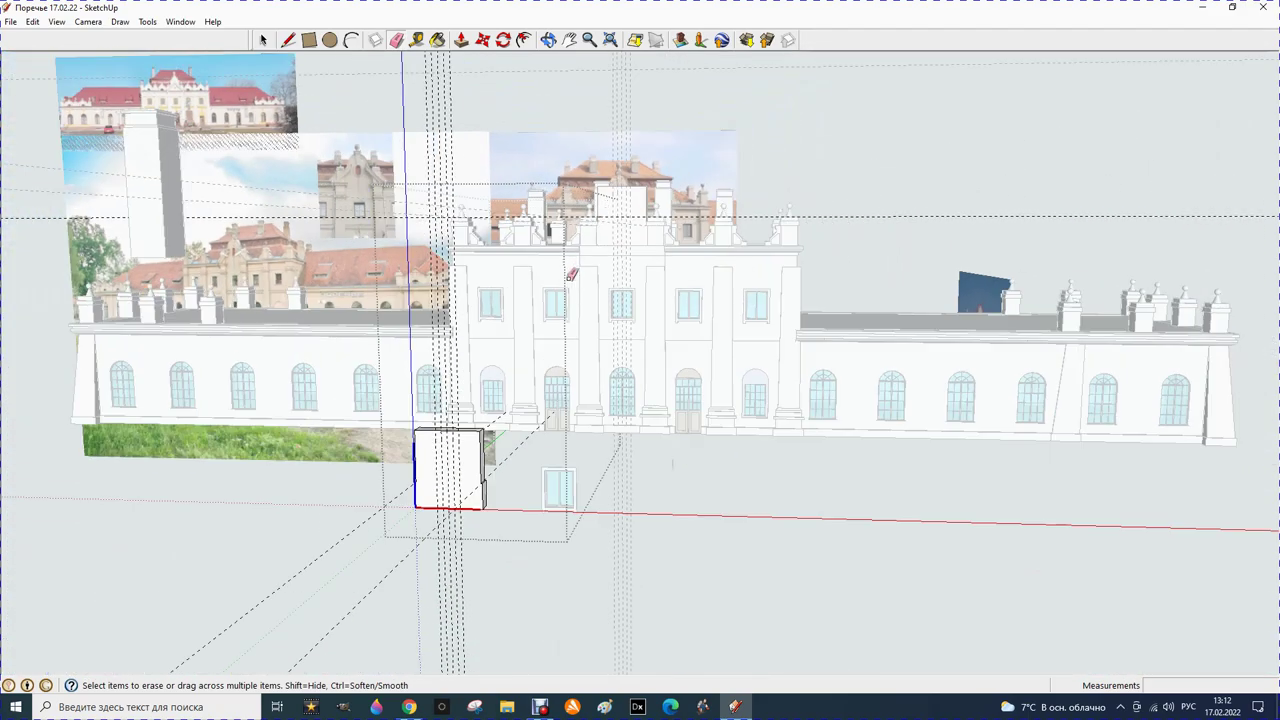
scroll(420, 490, up, 1)
scroll(420, 490, up, 1)
scroll(700, 104, up, 1)
scroll(684, 80, up, 1)
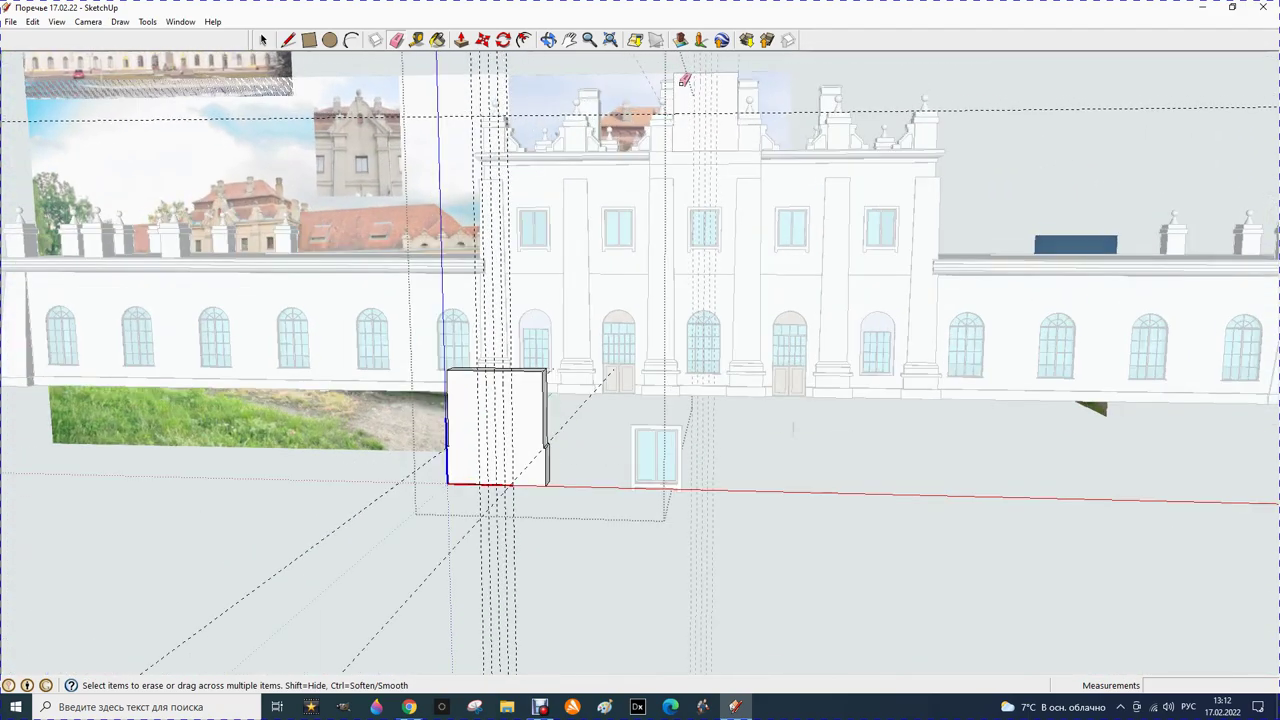
scroll(684, 80, up, 2)
scroll(688, 90, up, 1)
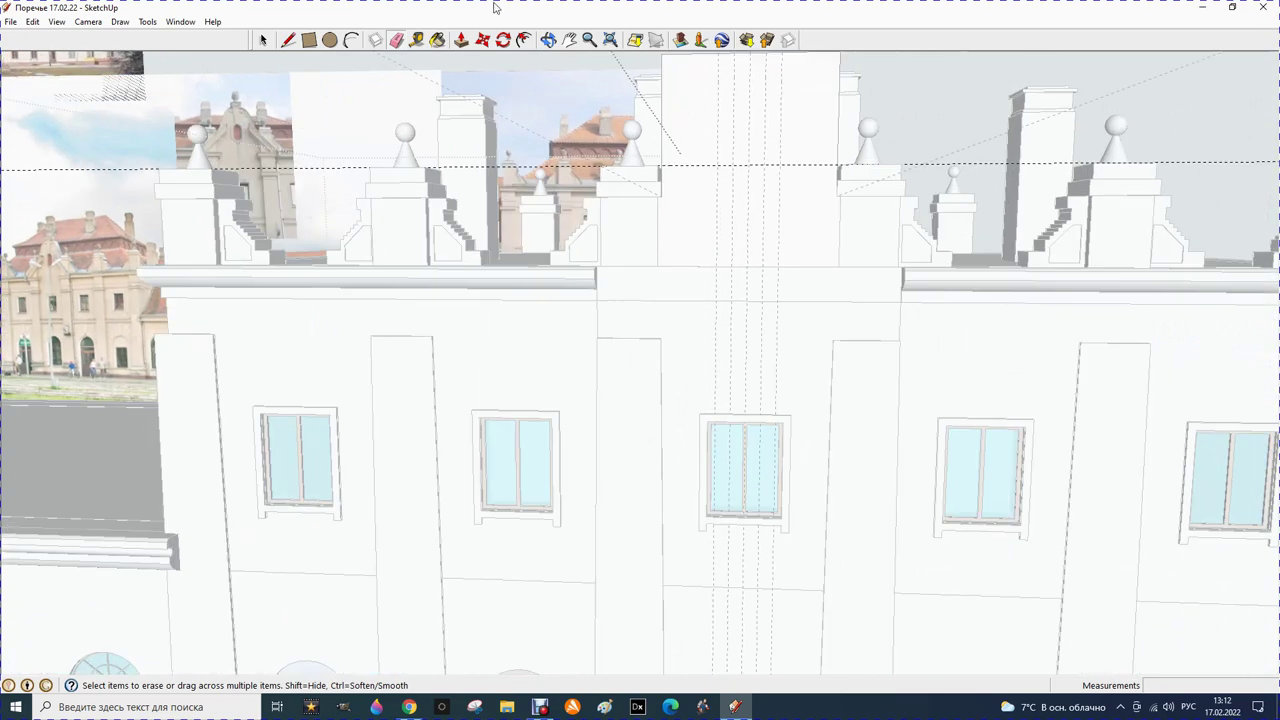
Measure 1300 mm up from the parapet top, then zoom to the white box
click(418, 42)
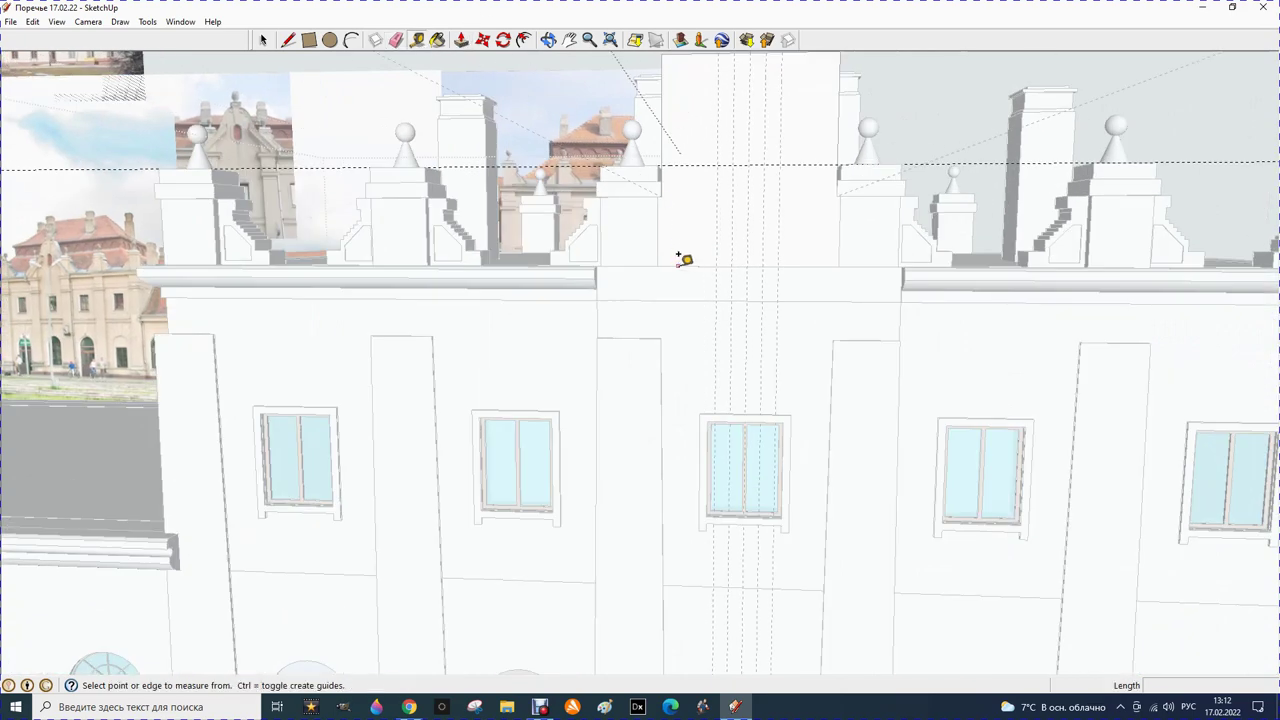
click(678, 265)
click(688, 158)
scroll(688, 158, down, 1)
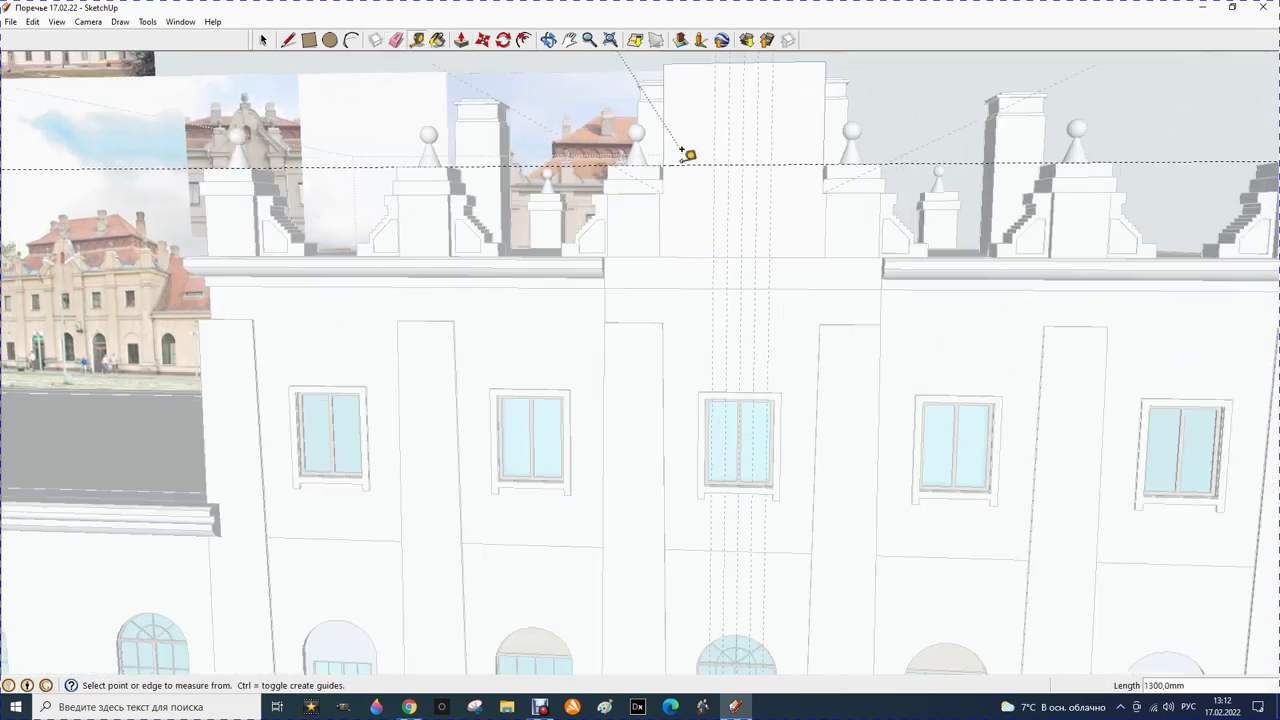
scroll(688, 156, down, 2)
scroll(688, 154, down, 2)
scroll(510, 483, up, 1)
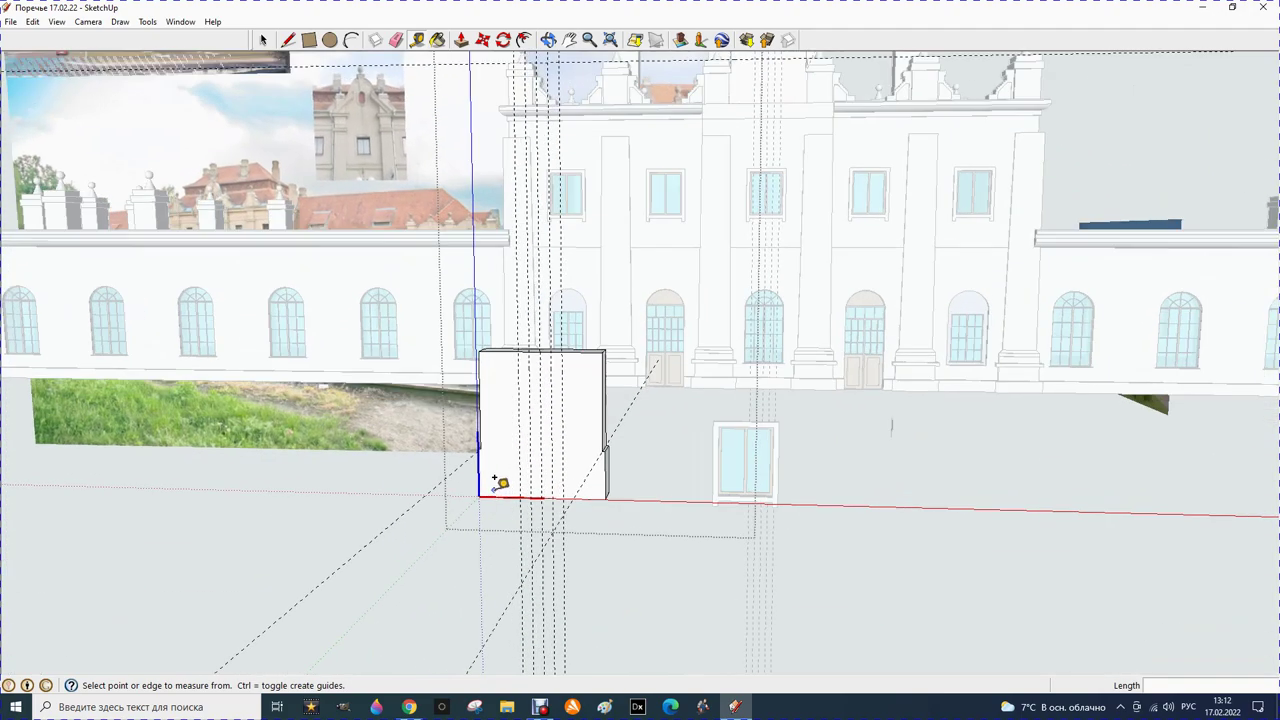
scroll(428, 490, up, 2)
Add horizontal guides 1300 mm up from the box bottom and 700 mm above that
click(778, 487)
text(1300)
key(Return)
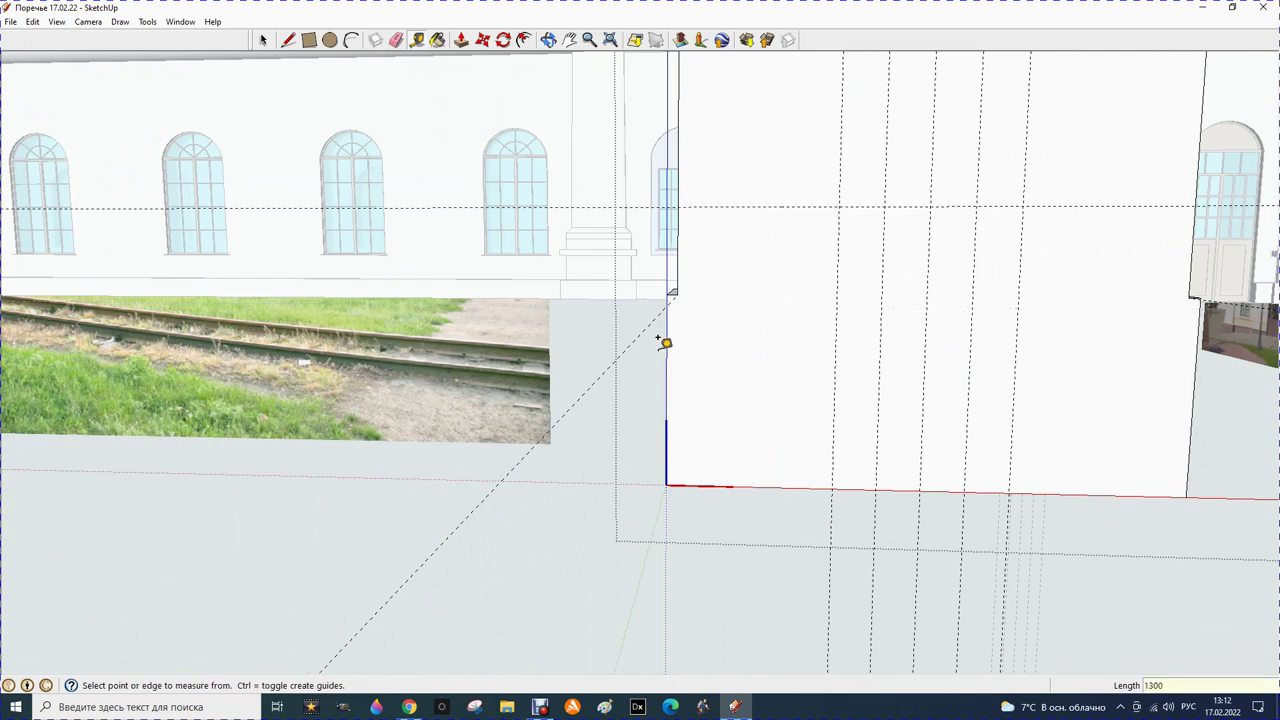
scroll(663, 337, down, 2)
scroll(560, 384, down, 2)
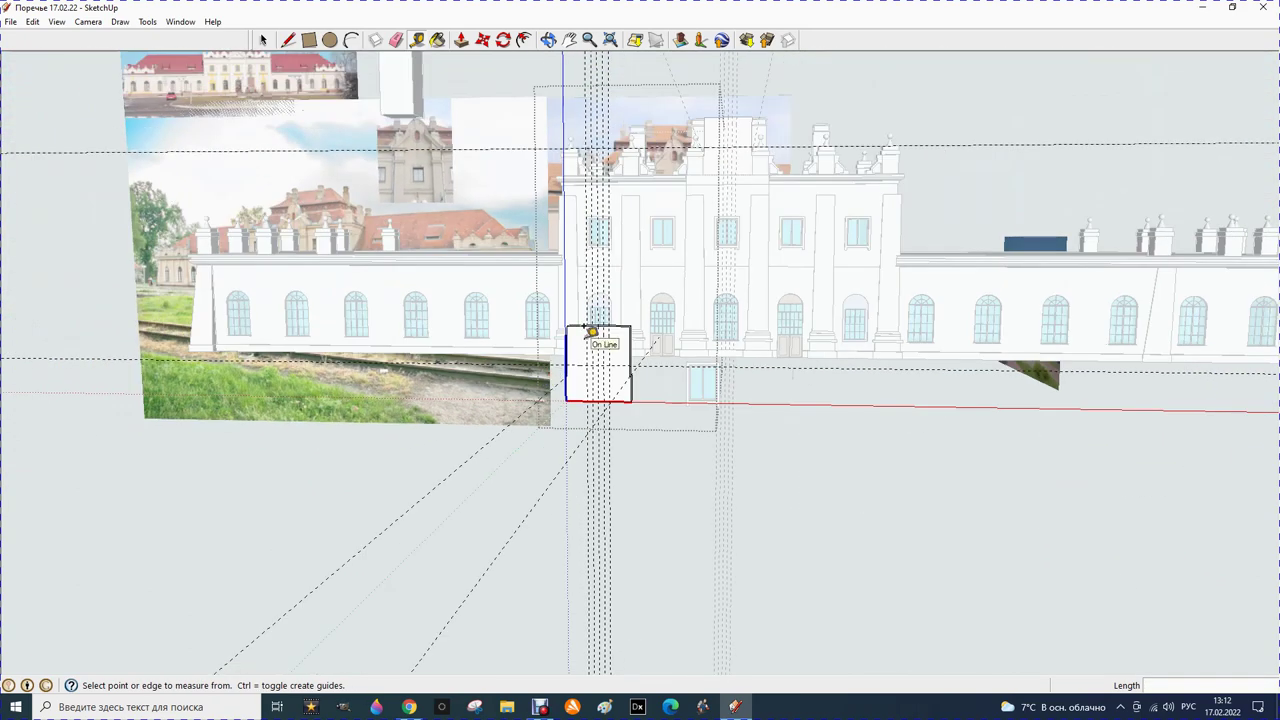
scroll(530, 358, up, 3)
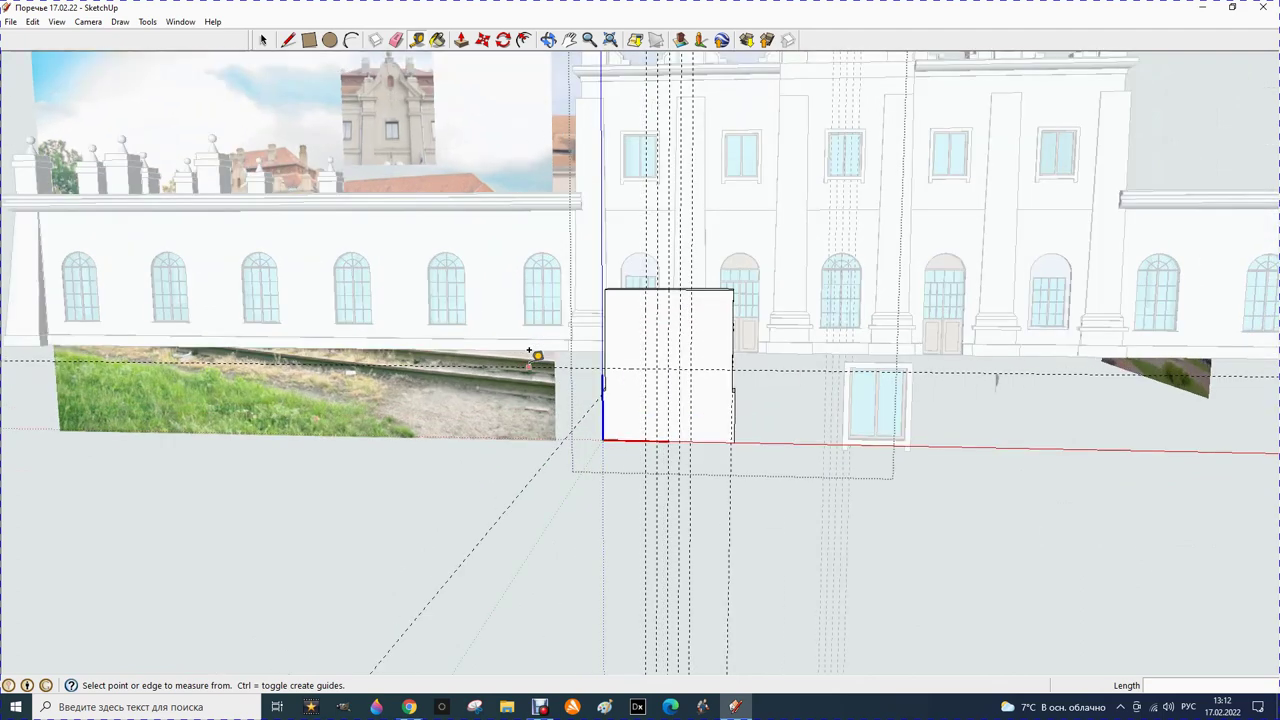
click(622, 366)
text(700)
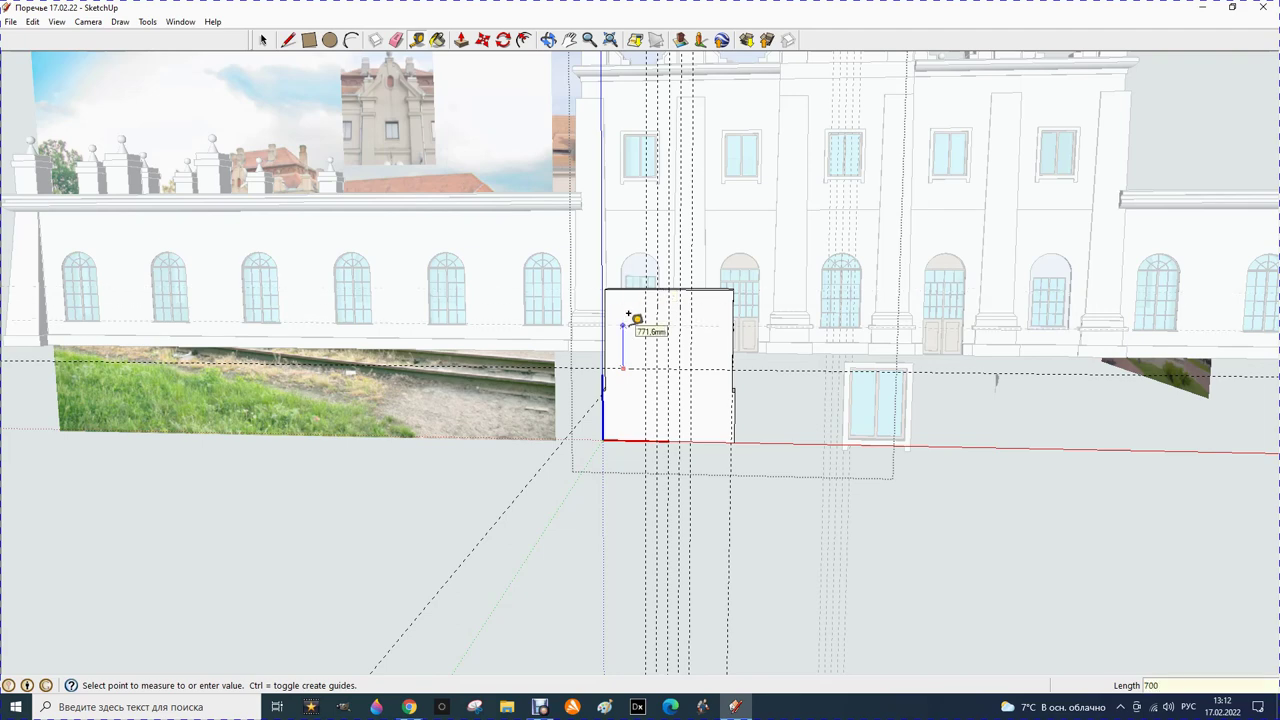
key(Return)
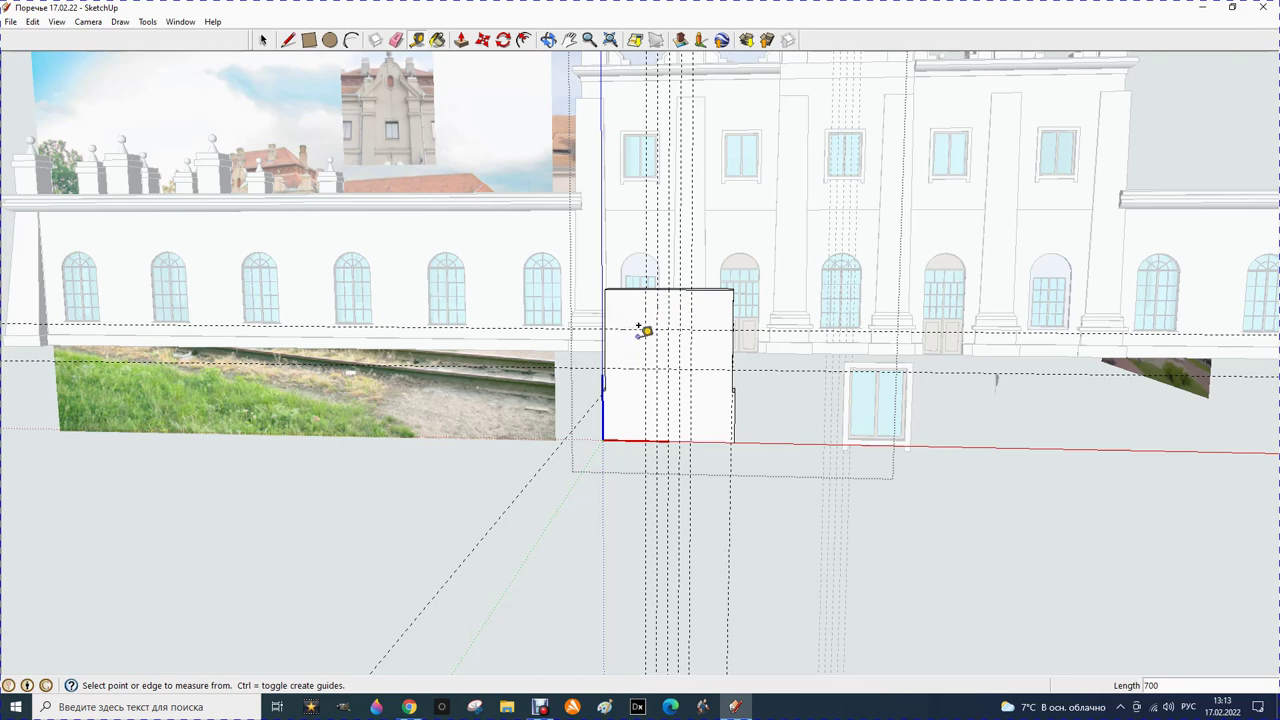
Add vertical guides 360 mm in from the box's left and right edges
scroll(638, 332, up, 2)
scroll(636, 330, up, 1)
click(574, 293)
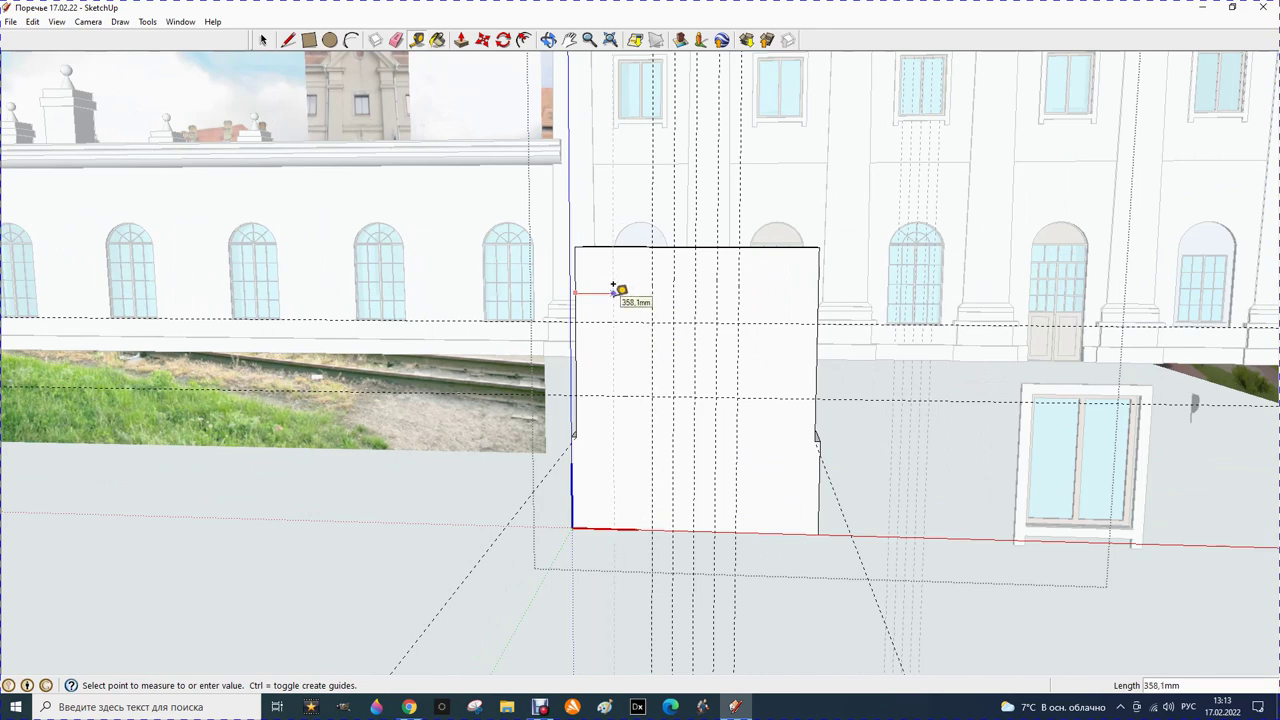
text(360)
key(Return)
click(819, 296)
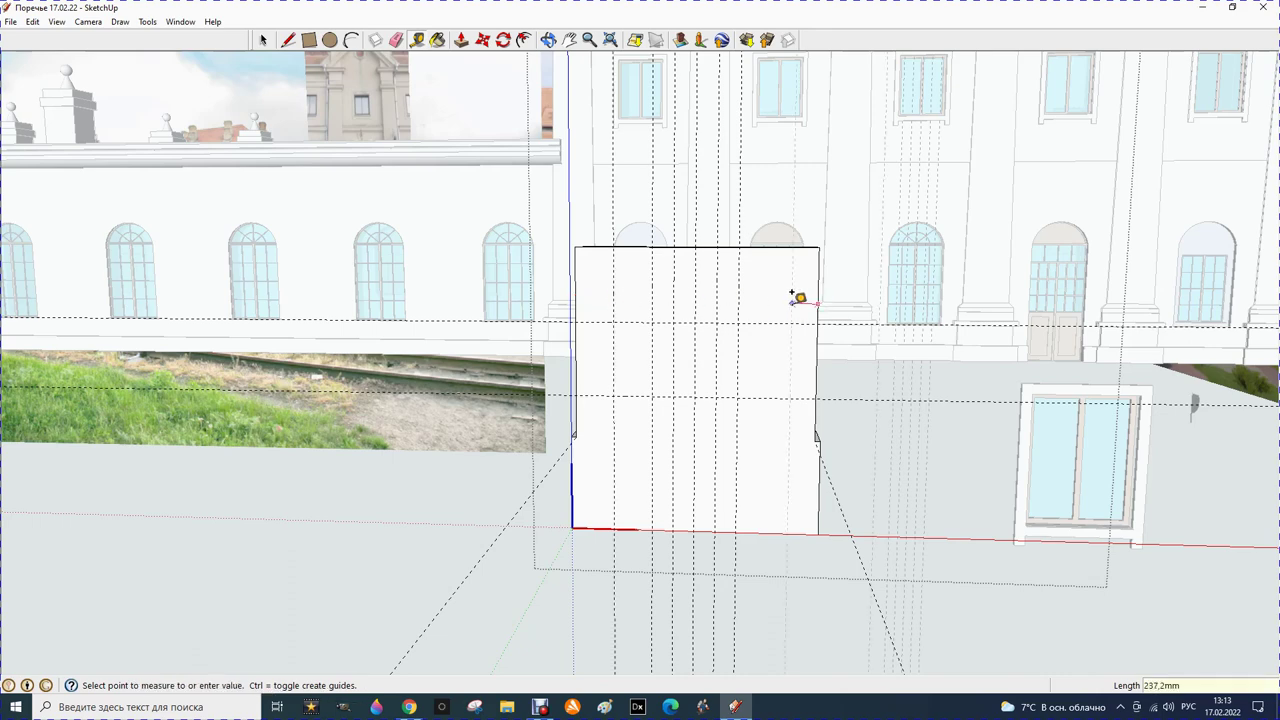
text(360)
key(Return)
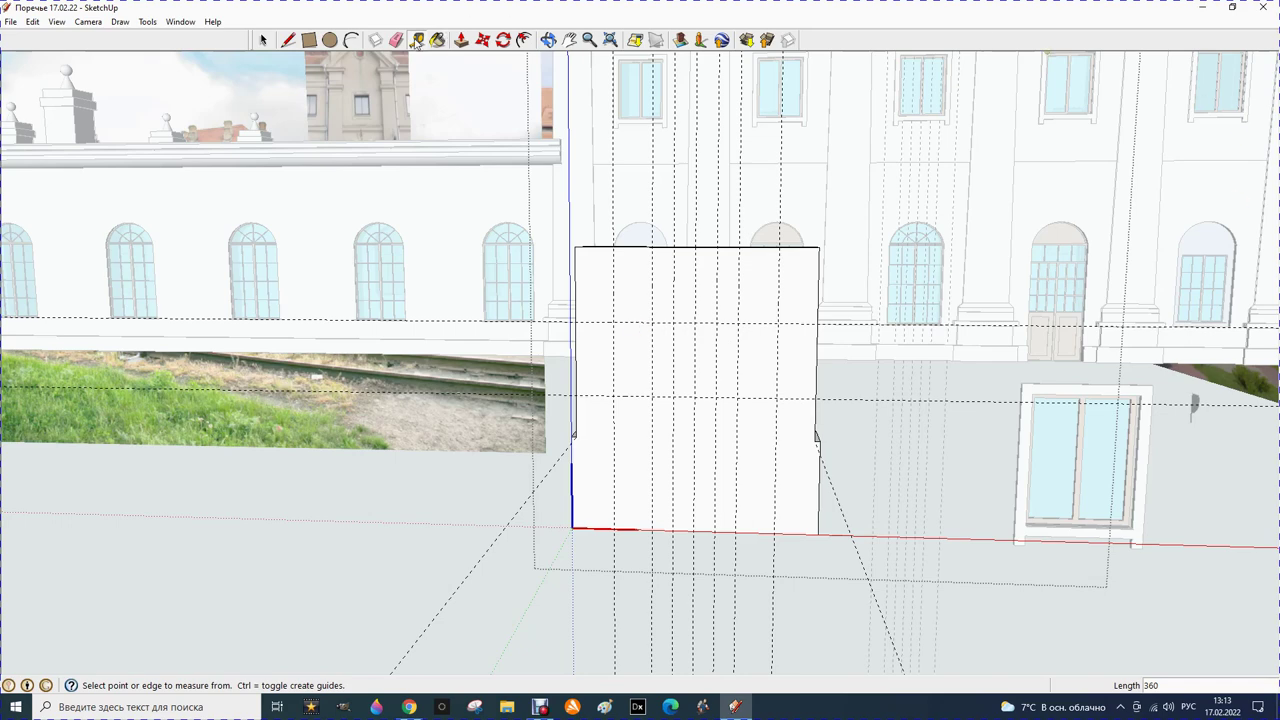
click(288, 40)
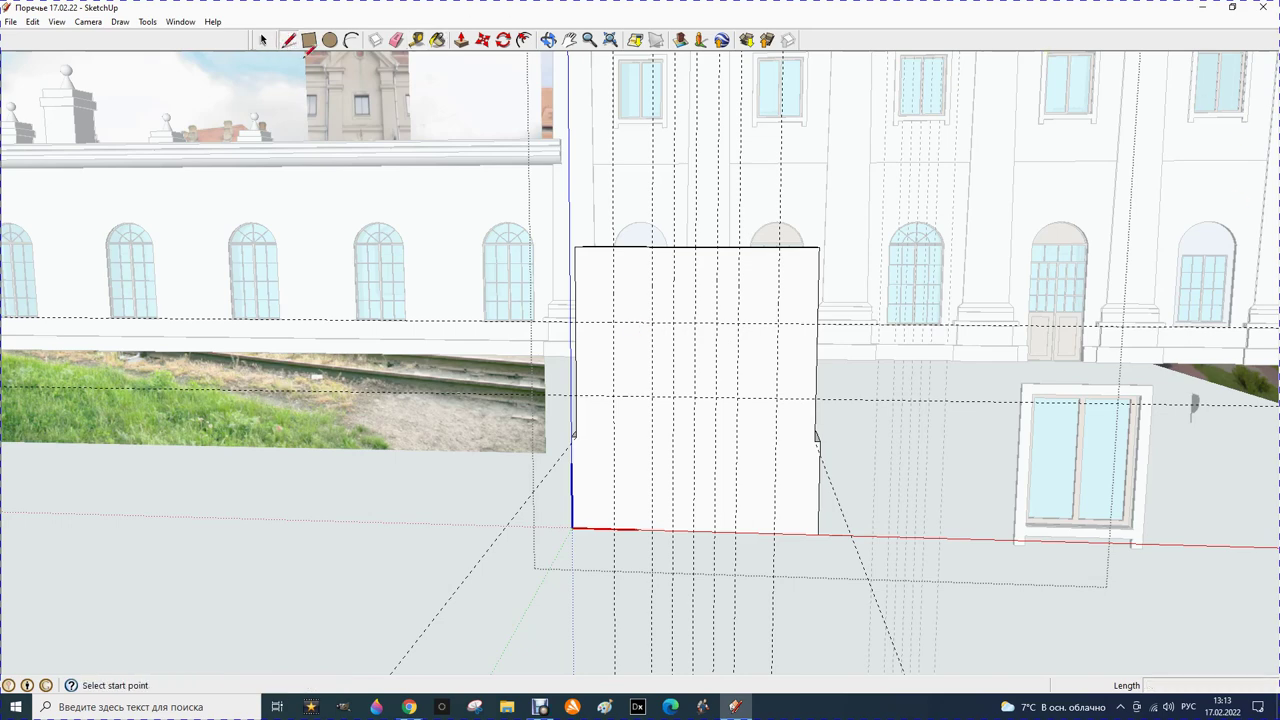
Draw the mirrored left and right lower arcs with bulge 50 up to the guides
click(615, 320)
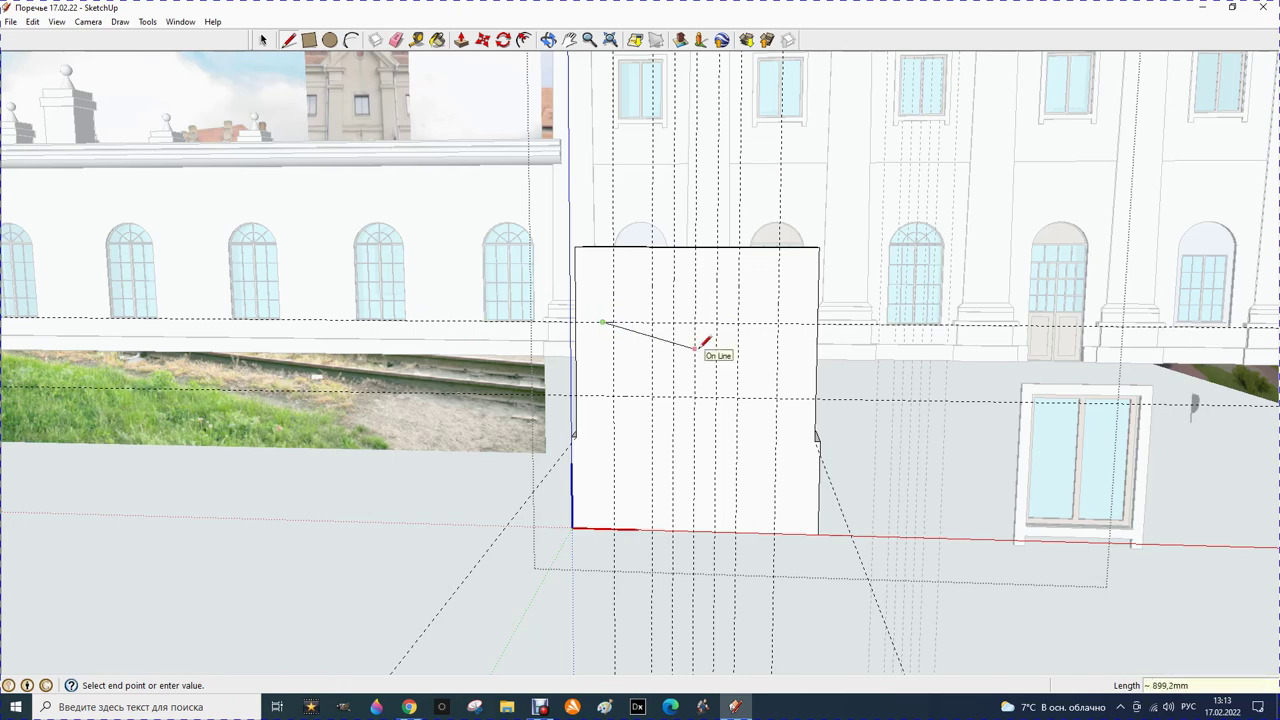
key(Escape)
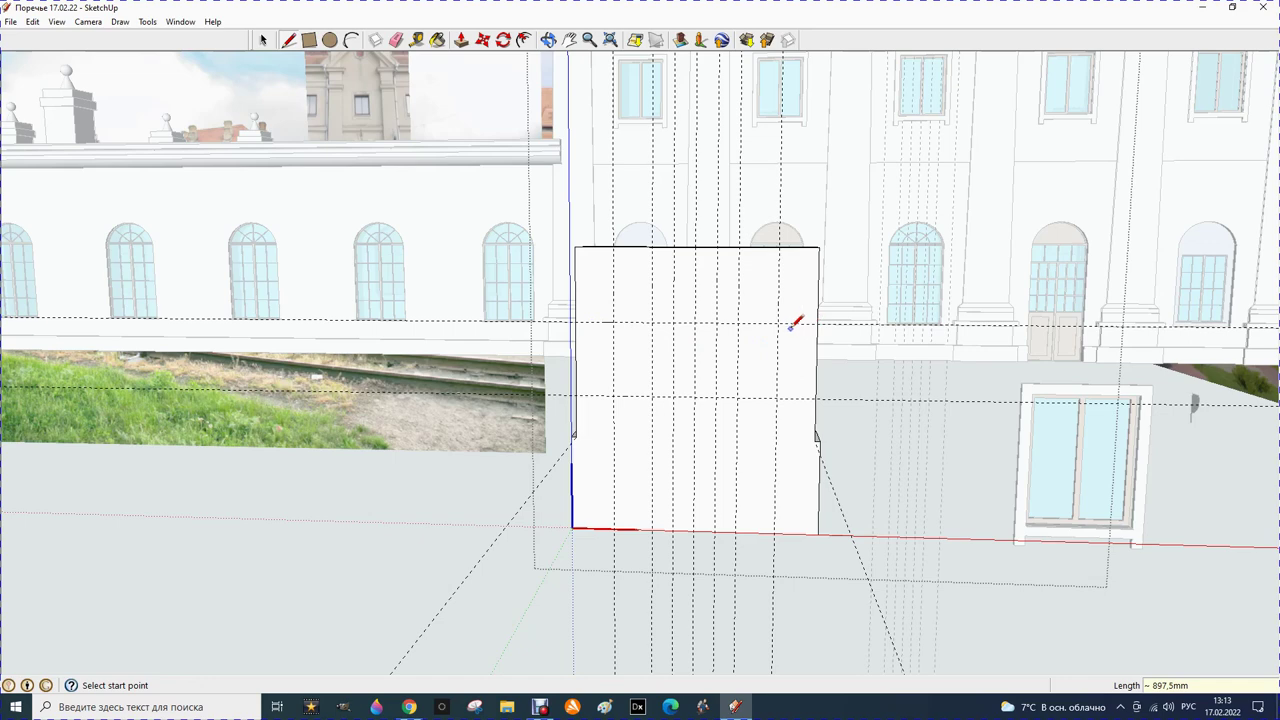
click(779, 323)
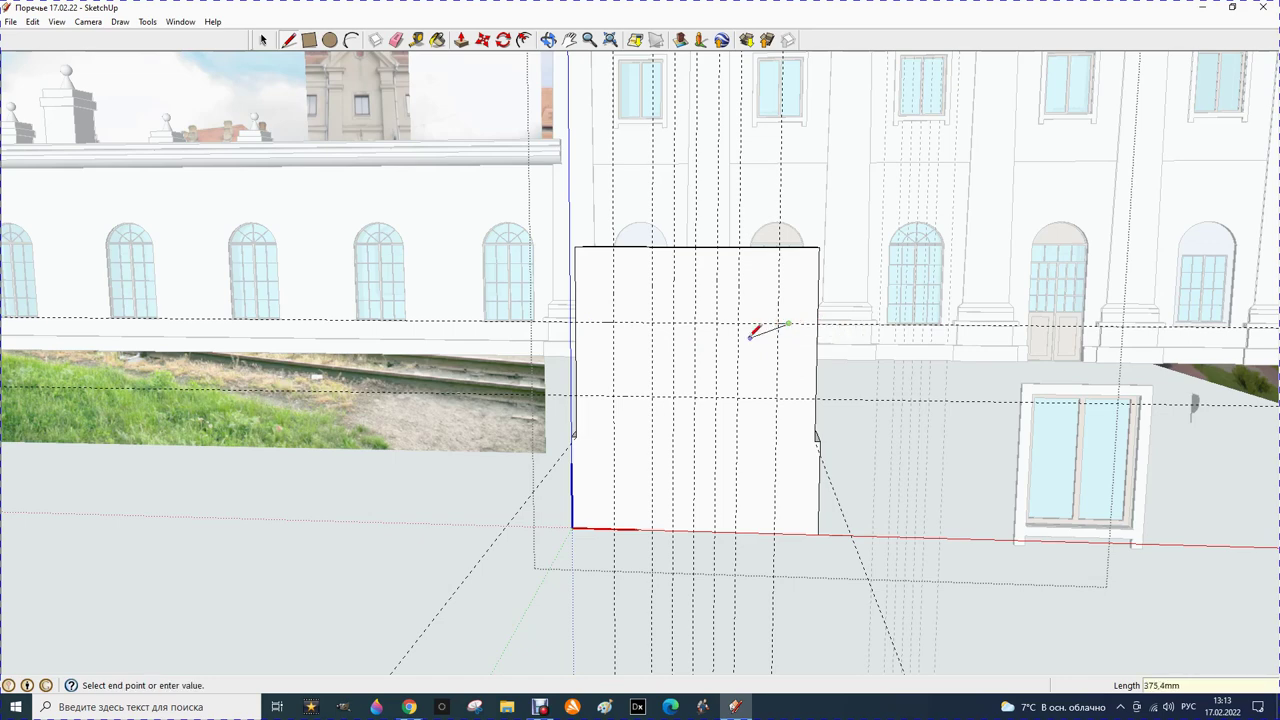
key(Escape)
click(330, 40)
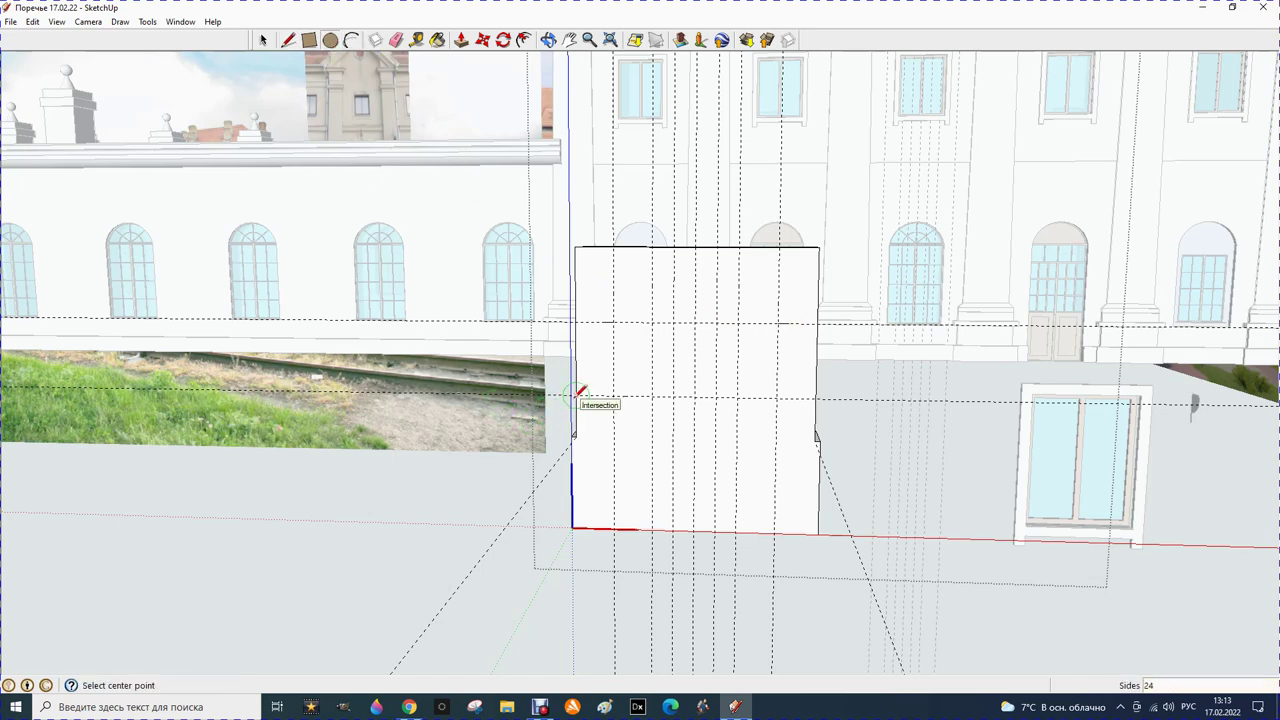
click(351, 40)
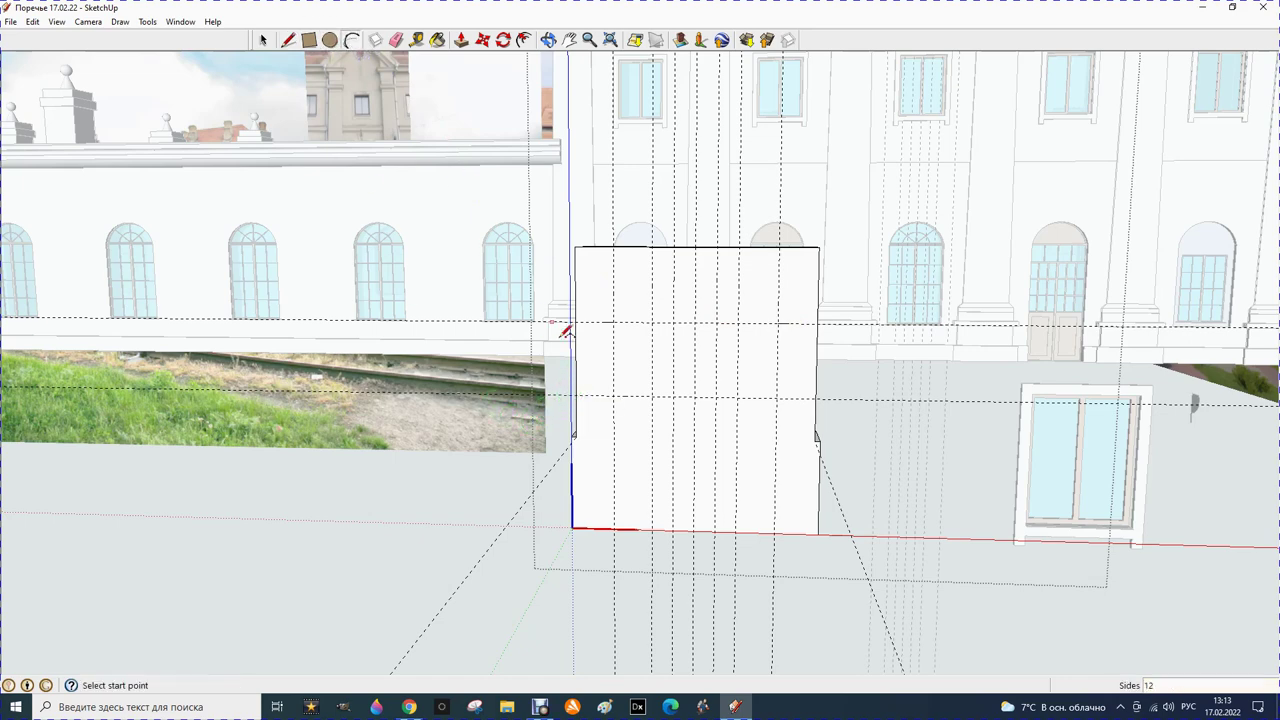
click(577, 395)
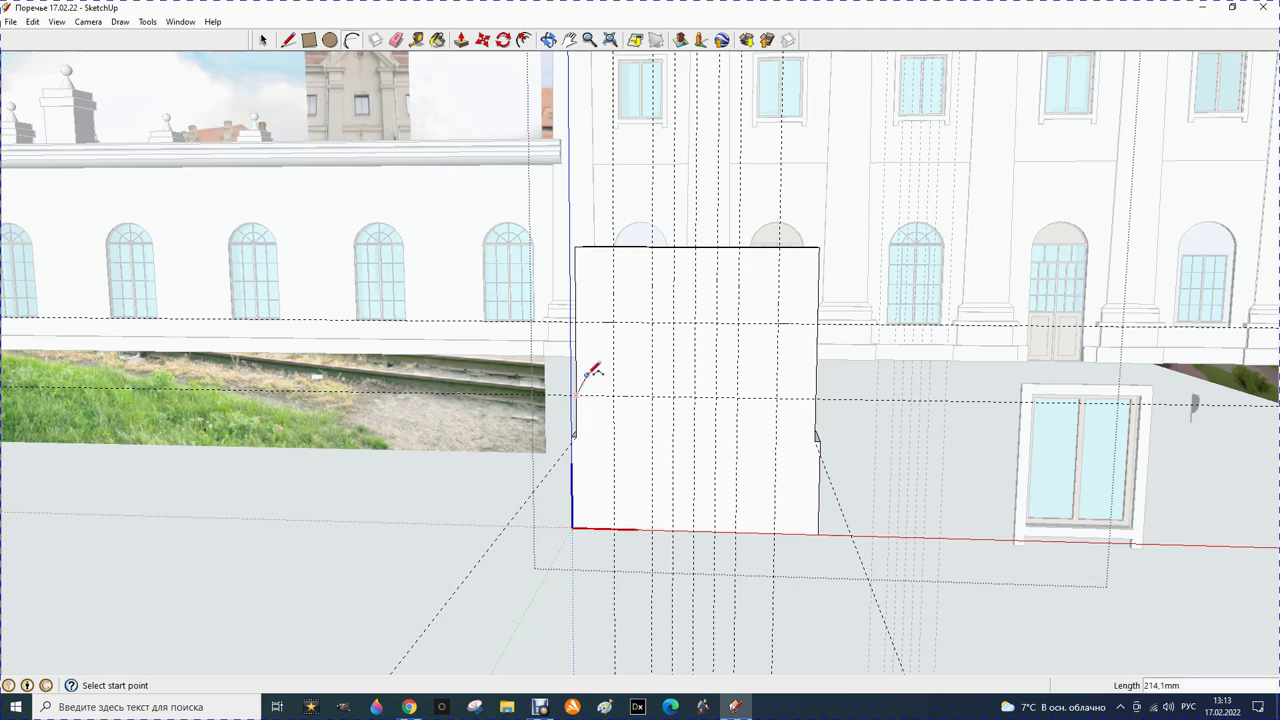
click(605, 321)
click(604, 321)
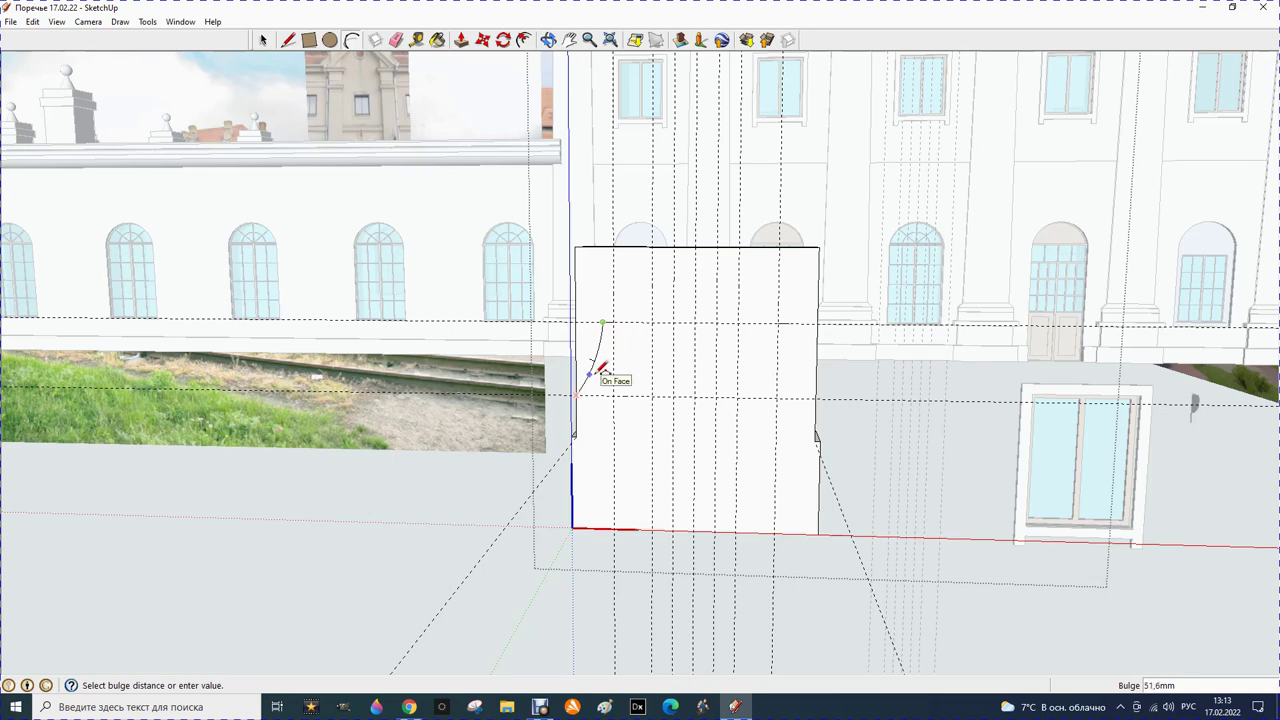
text(50)
key(Return)
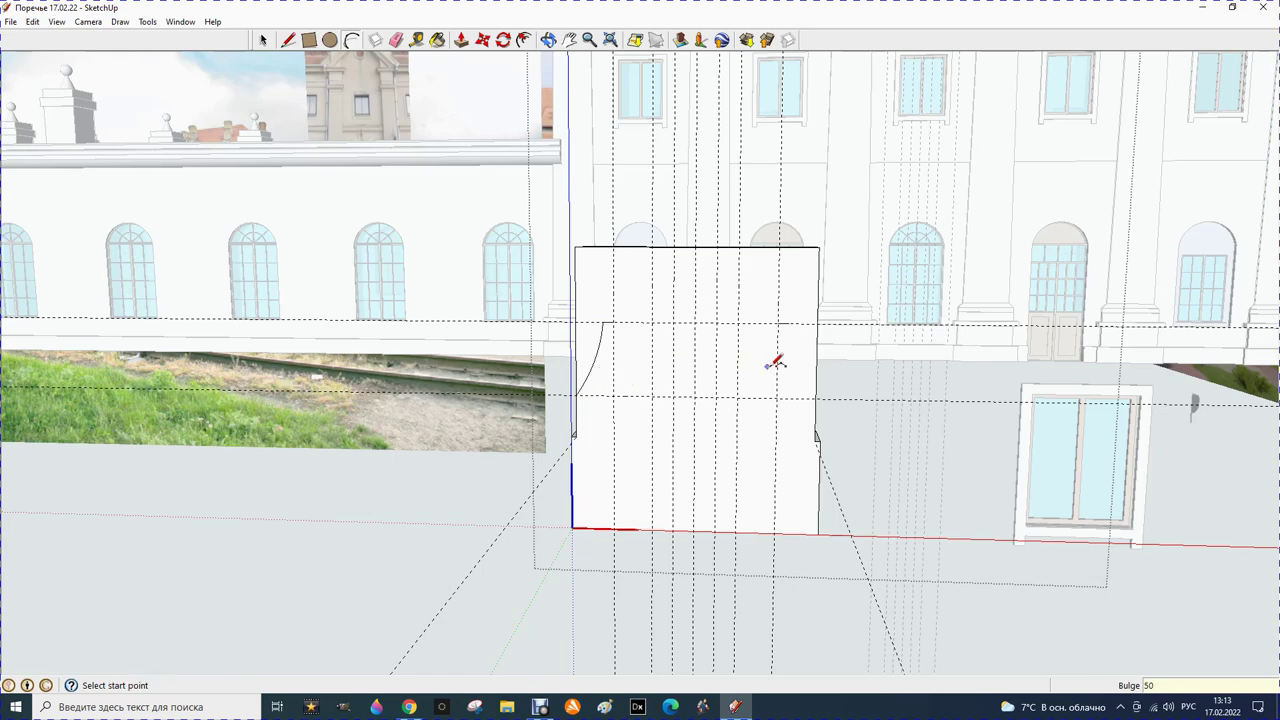
click(816, 397)
click(789, 323)
key(Return)
Draw both upper arcs to the top edge with a bulge of 80
click(613, 322)
click(656, 242)
click(656, 242)
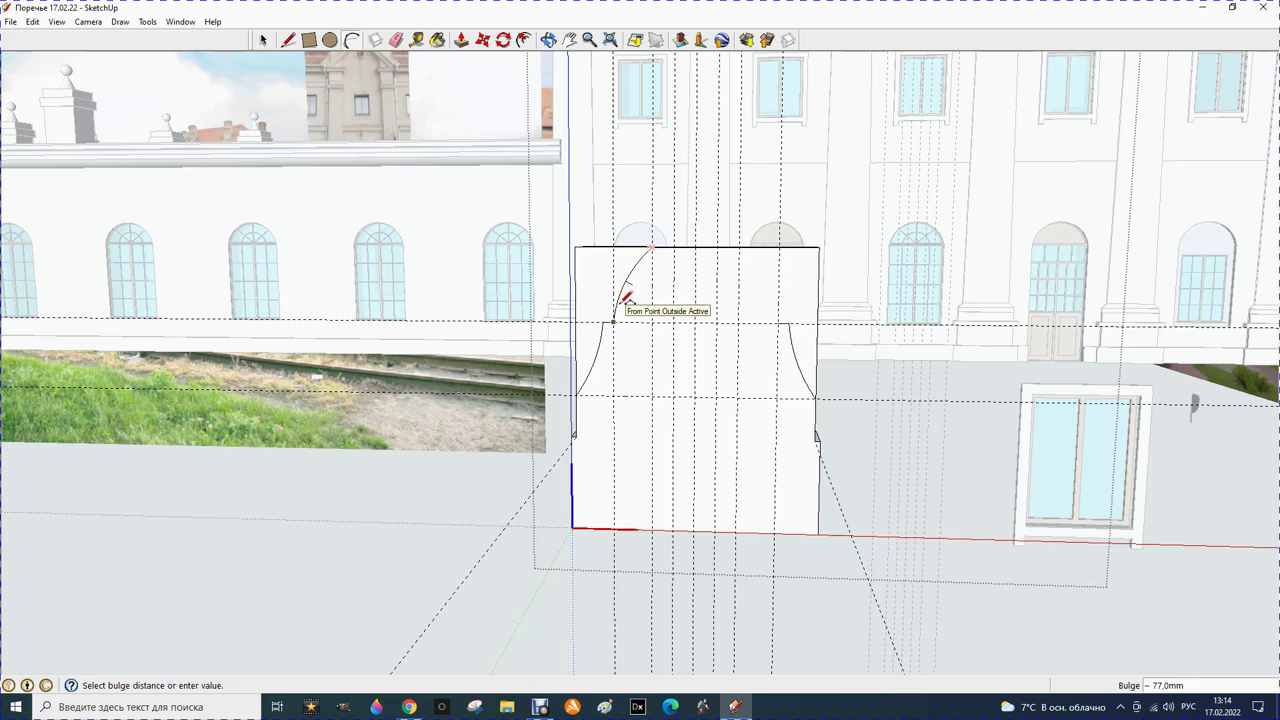
text(80)
key(Return)
click(779, 322)
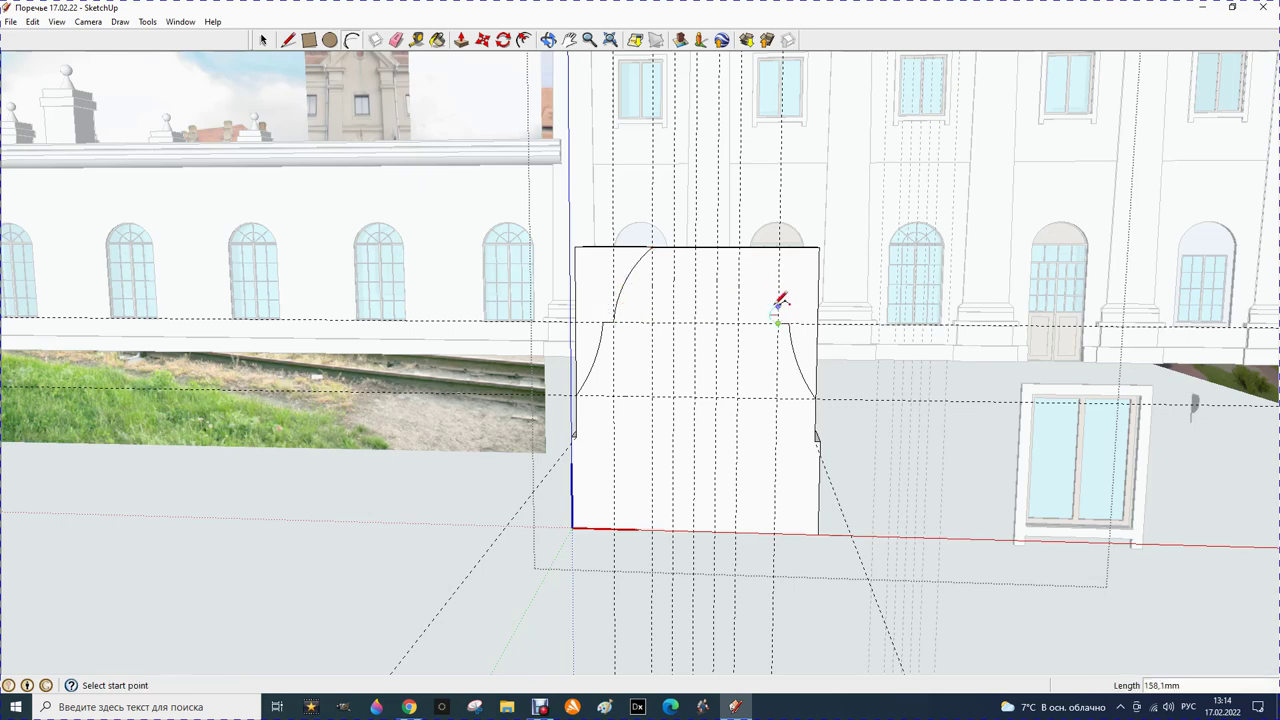
click(741, 247)
text(0)
key(Return)
scroll(526, 446, down, 4)
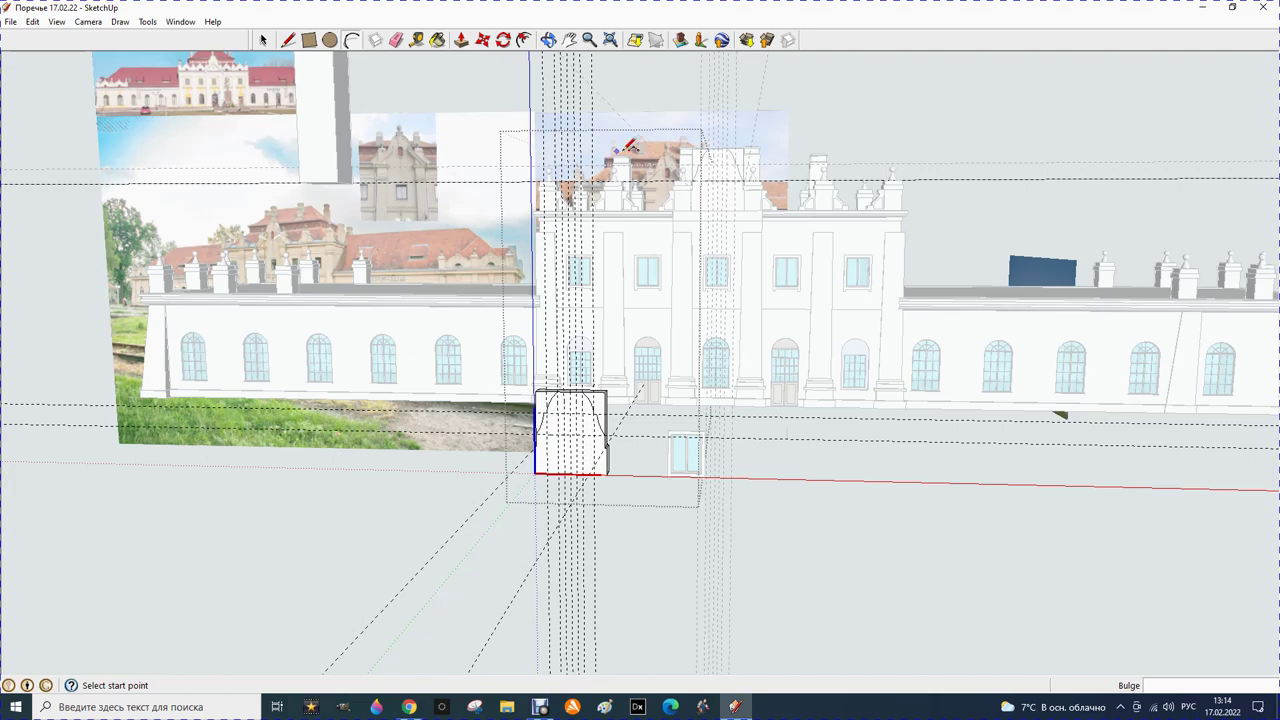
scroll(630, 146, up, 2)
scroll(660, 146, up, 2)
scroll(678, 146, up, 3)
scroll(678, 146, up, 2)
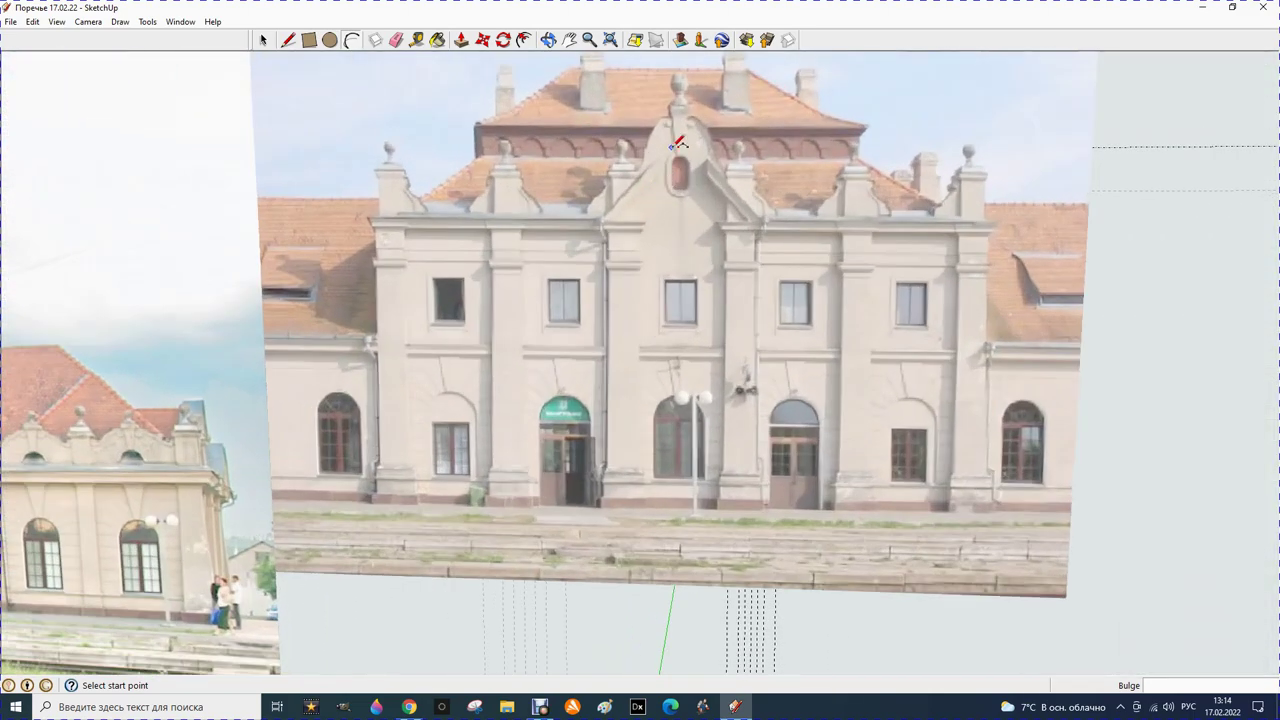
scroll(678, 146, up, 2)
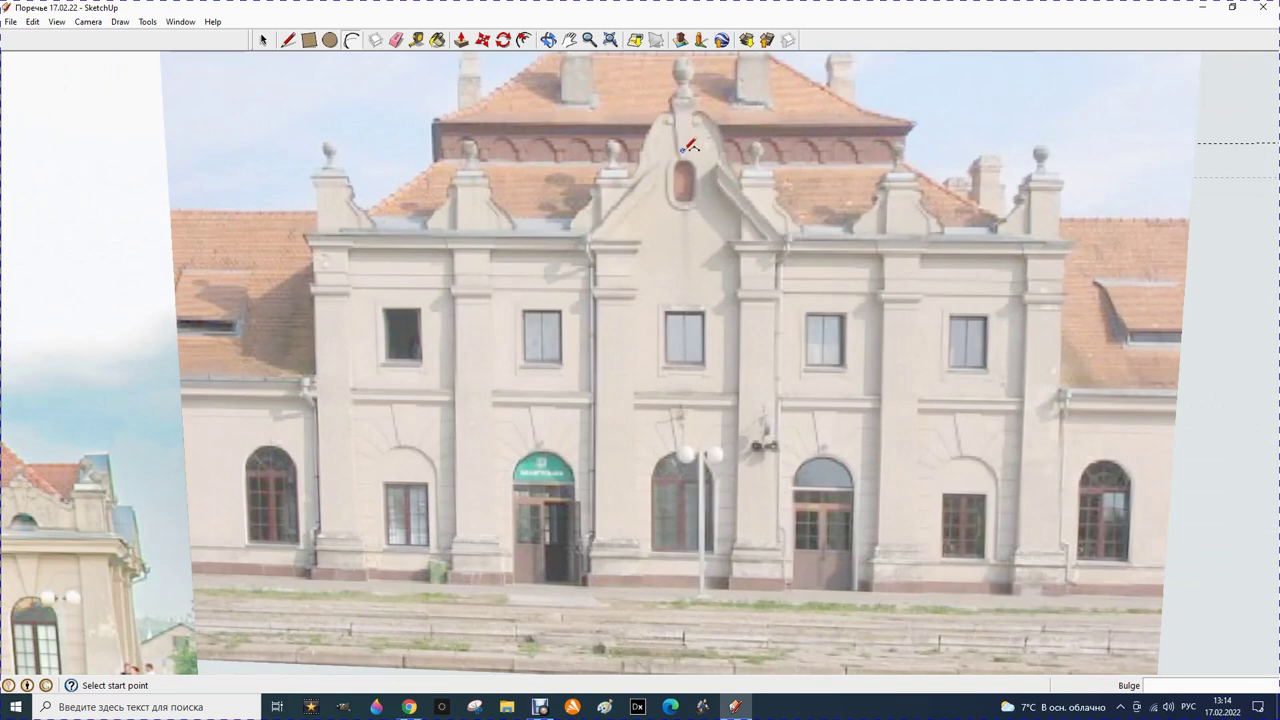
scroll(686, 148, down, 1)
scroll(675, 165, down, 2)
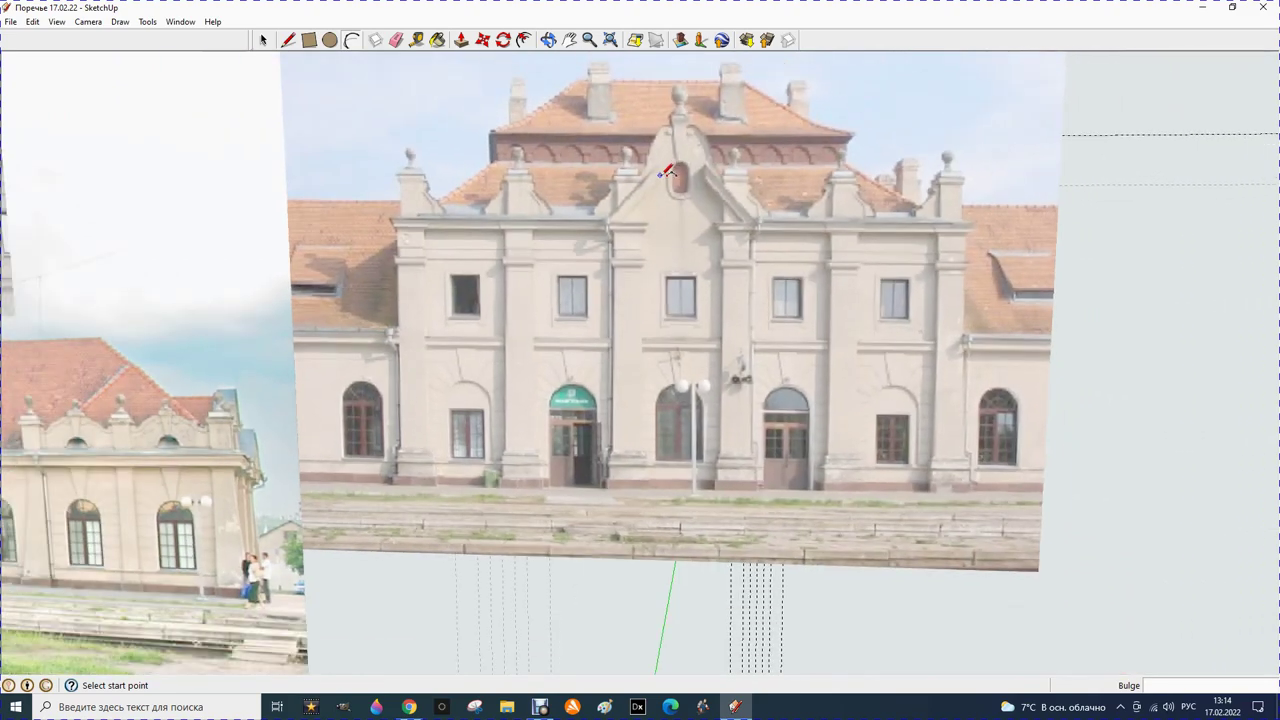
scroll(665, 170, down, 1)
scroll(663, 192, down, 1)
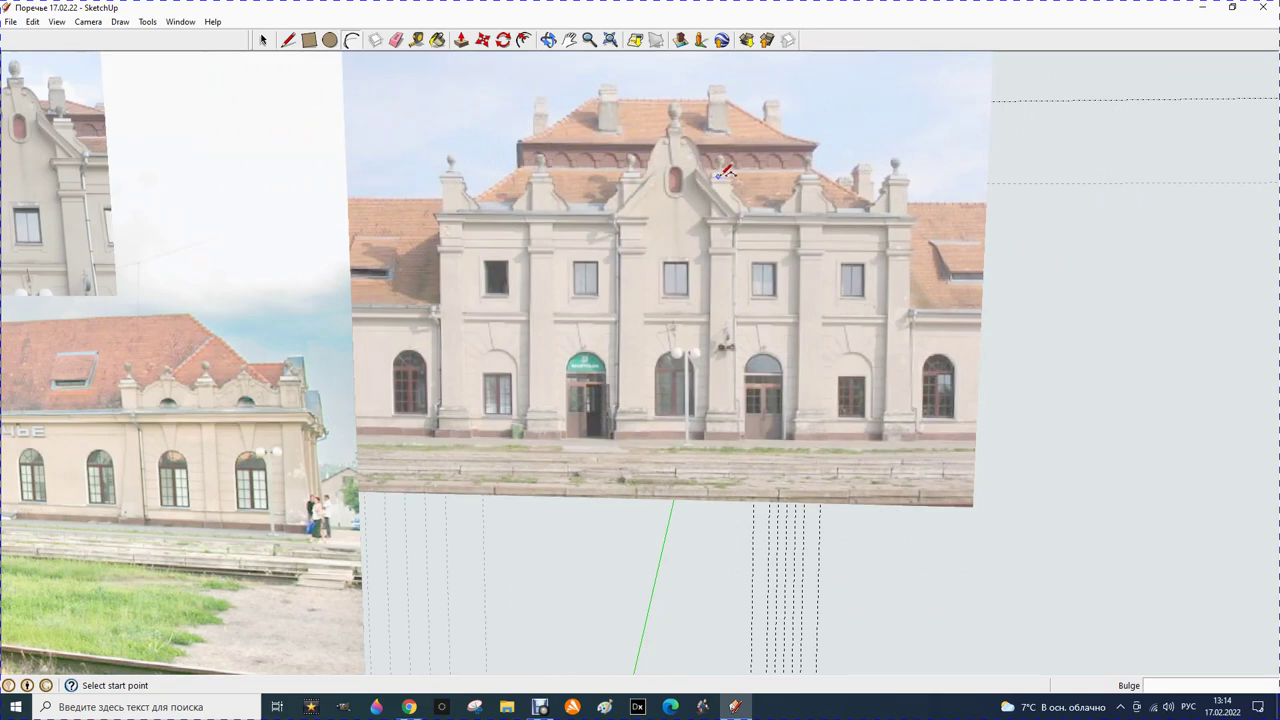
scroll(698, 177, down, 2)
scroll(690, 175, down, 2)
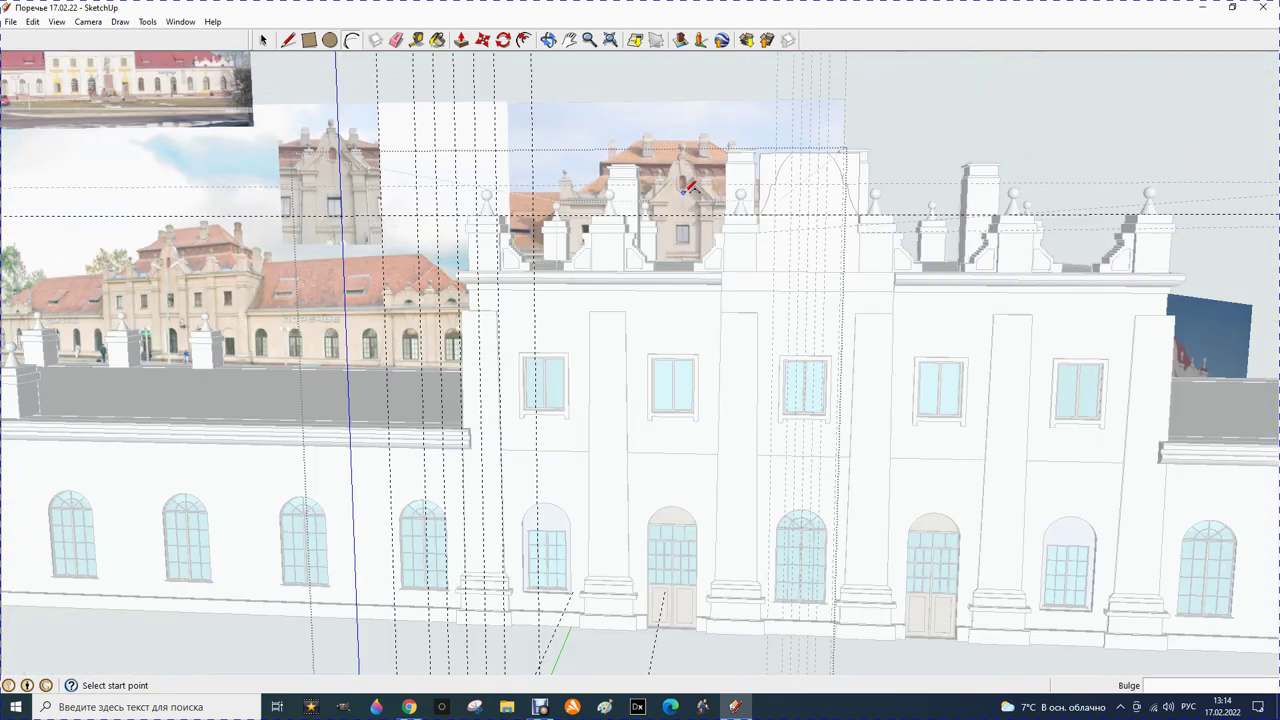
scroll(685, 180, down, 2)
scroll(680, 190, down, 1)
scroll(626, 496, up, 1)
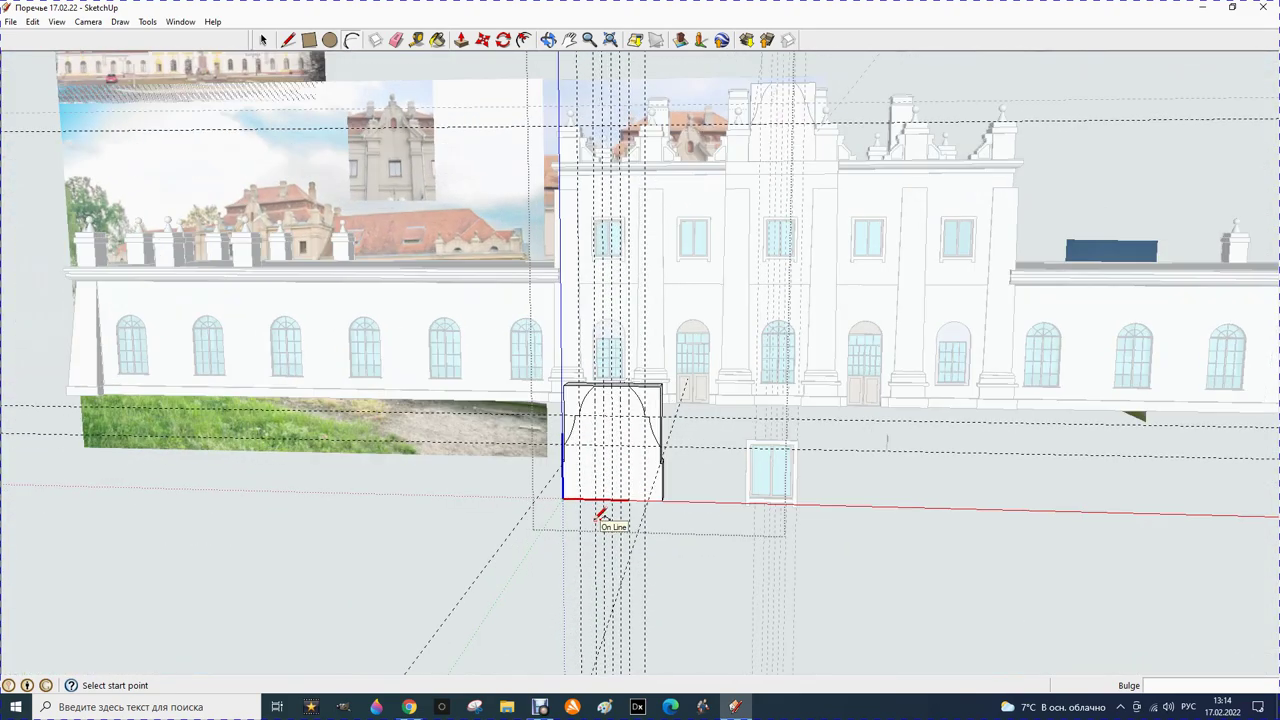
scroll(597, 514, up, 1)
scroll(603, 509, up, 1)
scroll(609, 503, up, 1)
scroll(609, 500, down, 1)
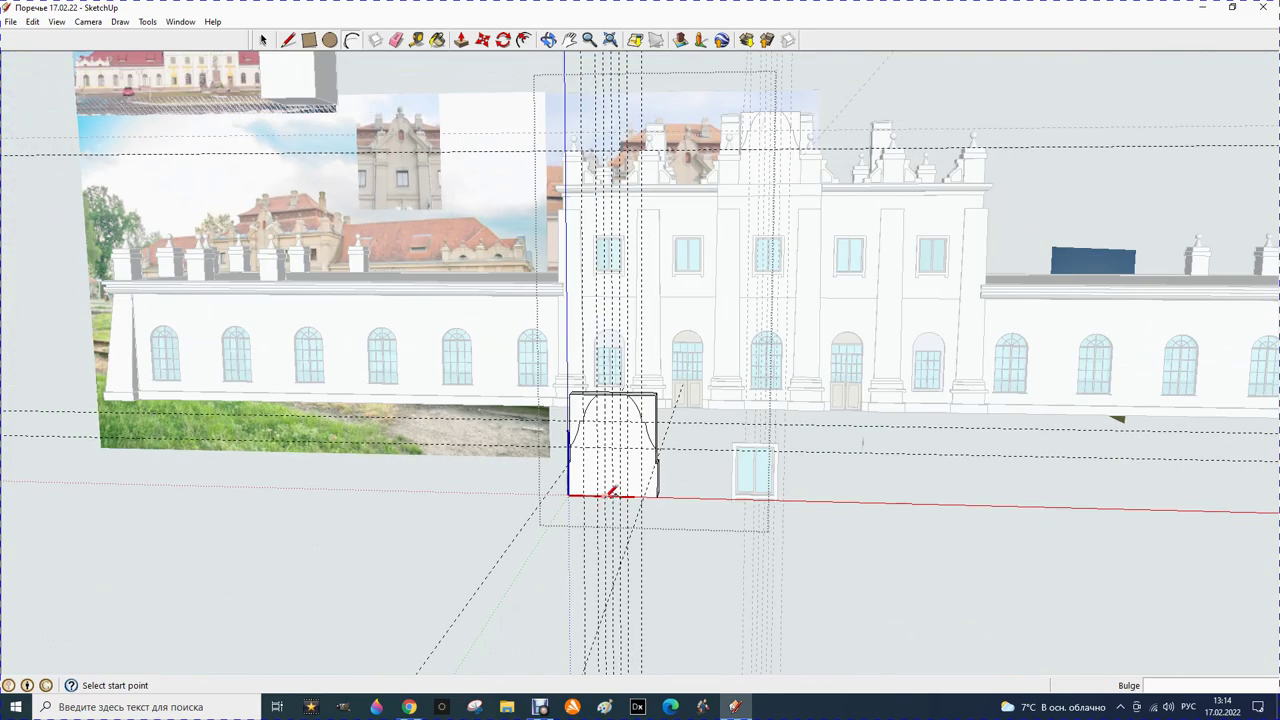
scroll(777, 110, up, 2)
scroll(775, 122, up, 2)
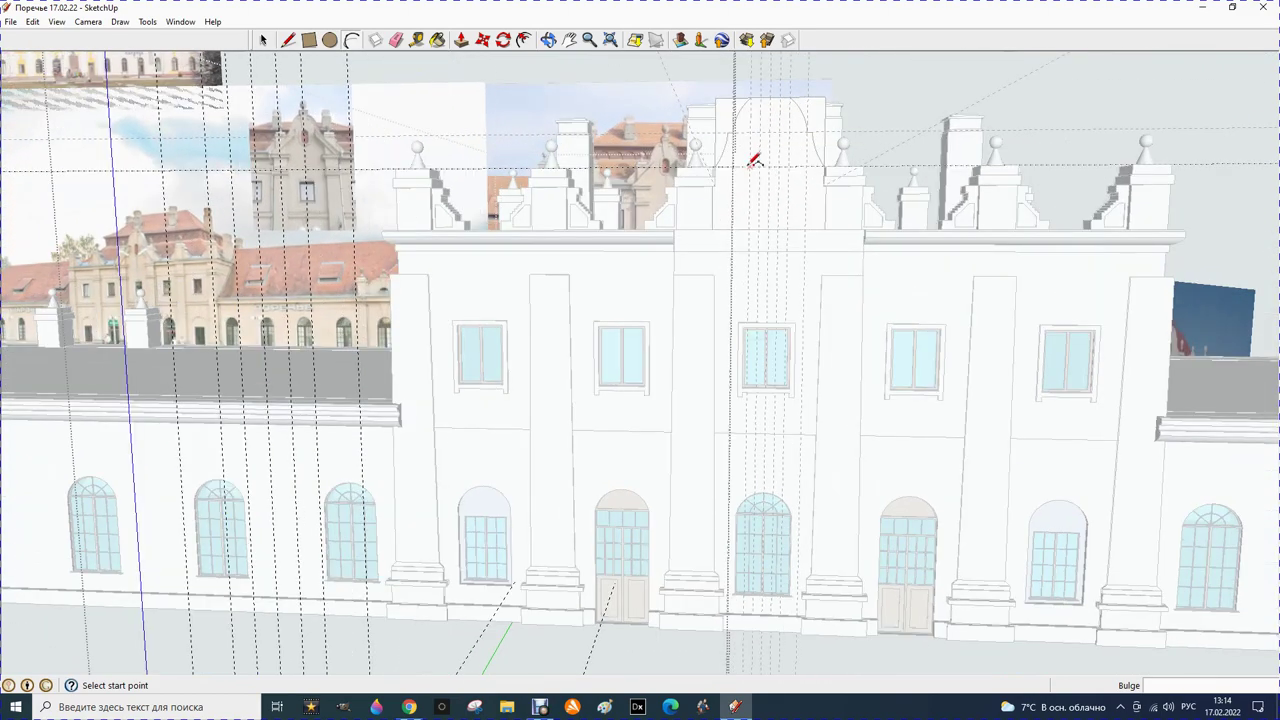
scroll(740, 168, down, 1)
scroll(735, 171, down, 1)
scroll(690, 220, down, 2)
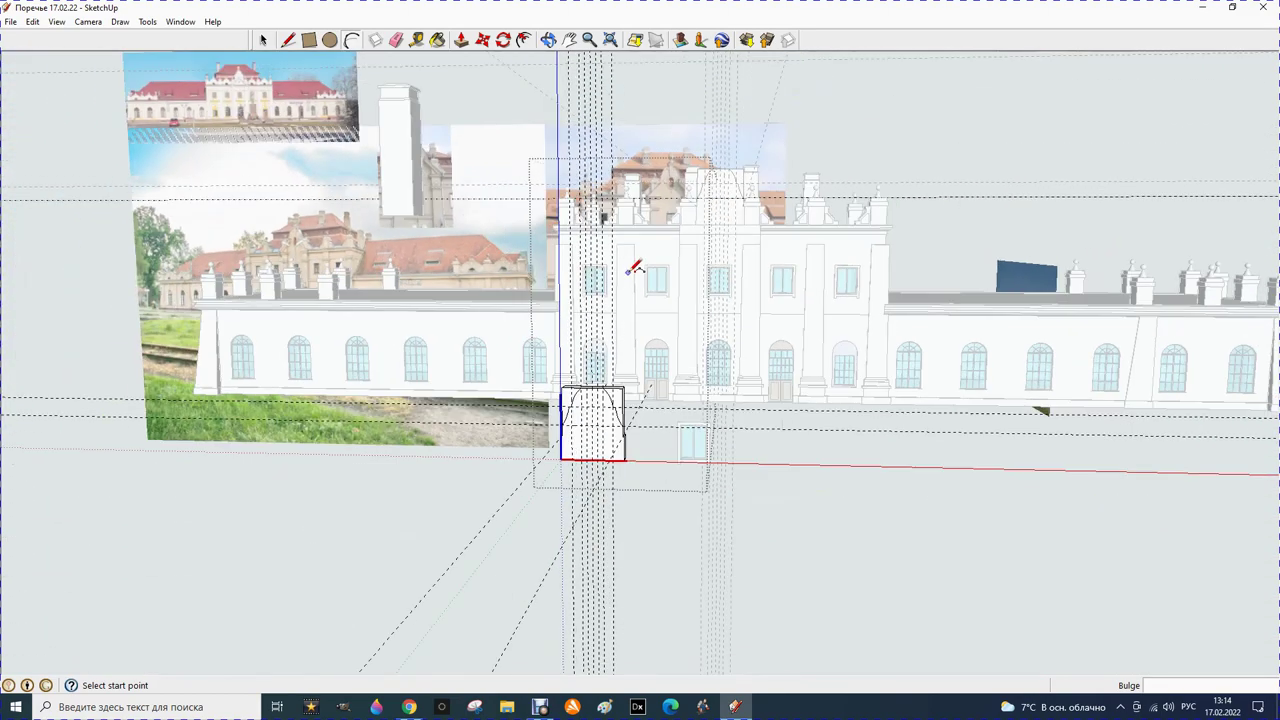
scroll(679, 152, up, 3)
scroll(684, 180, up, 3)
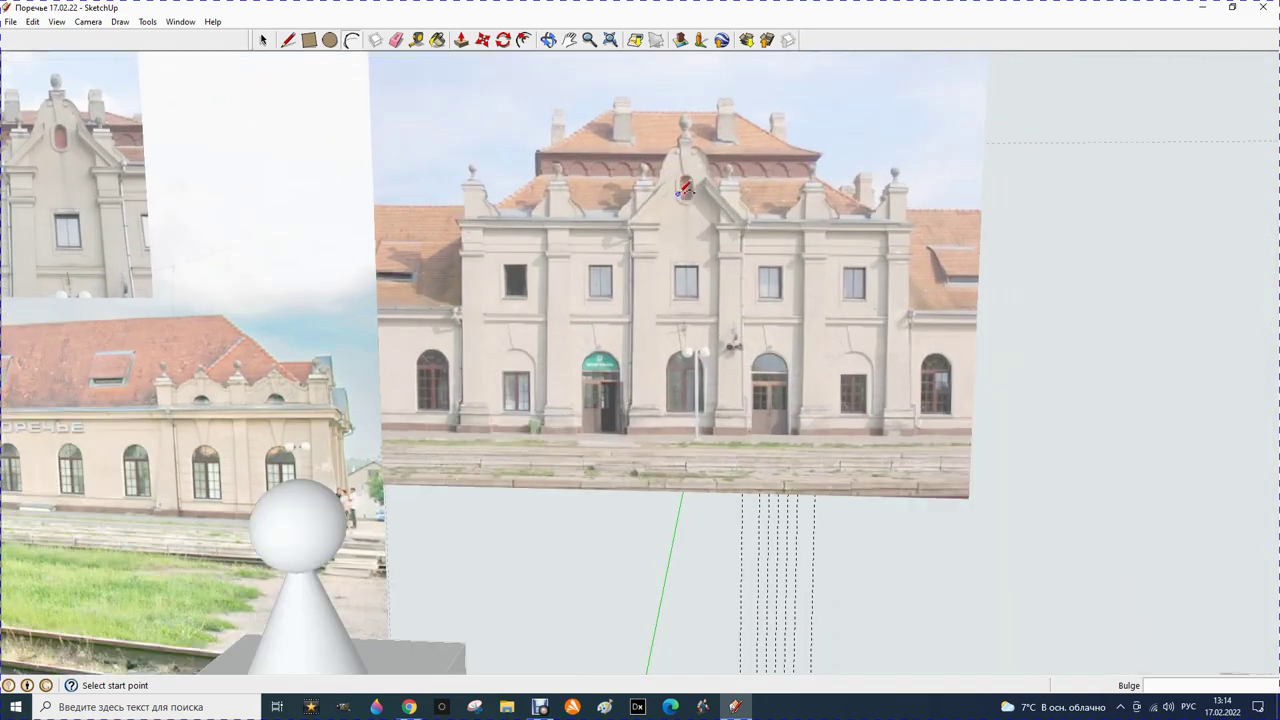
scroll(690, 185, down, 2)
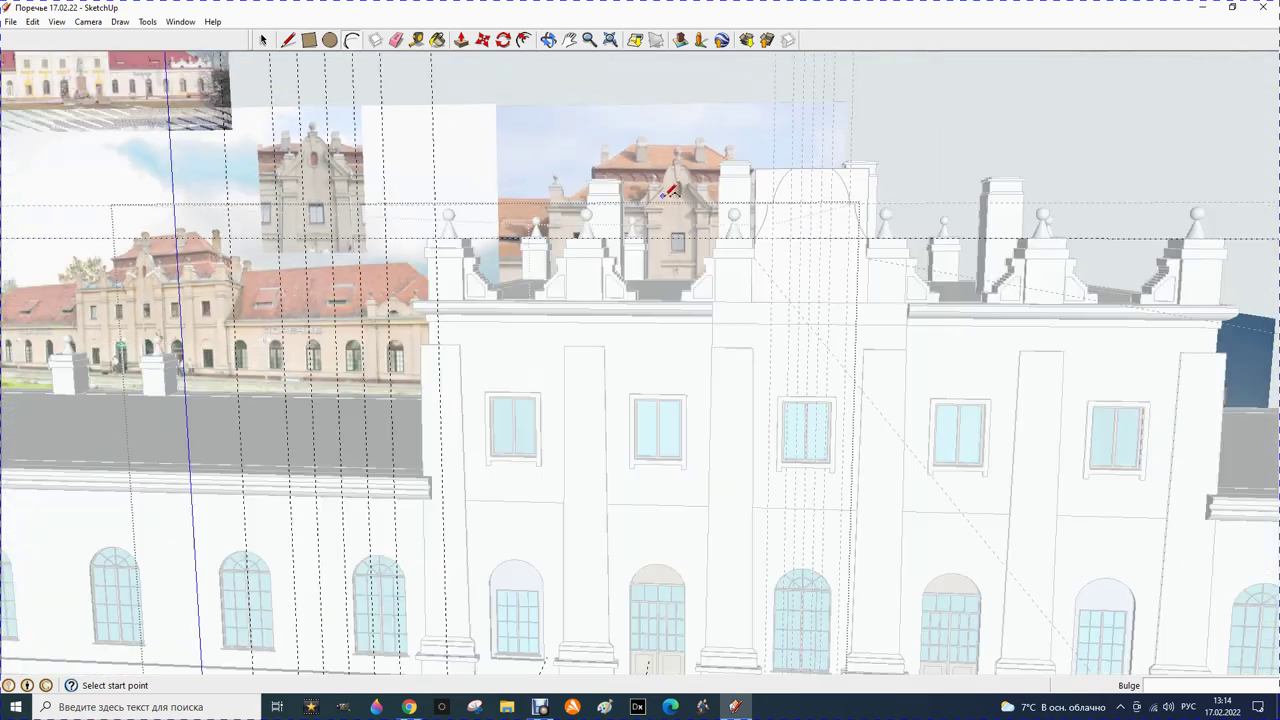
scroll(760, 220, down, 1)
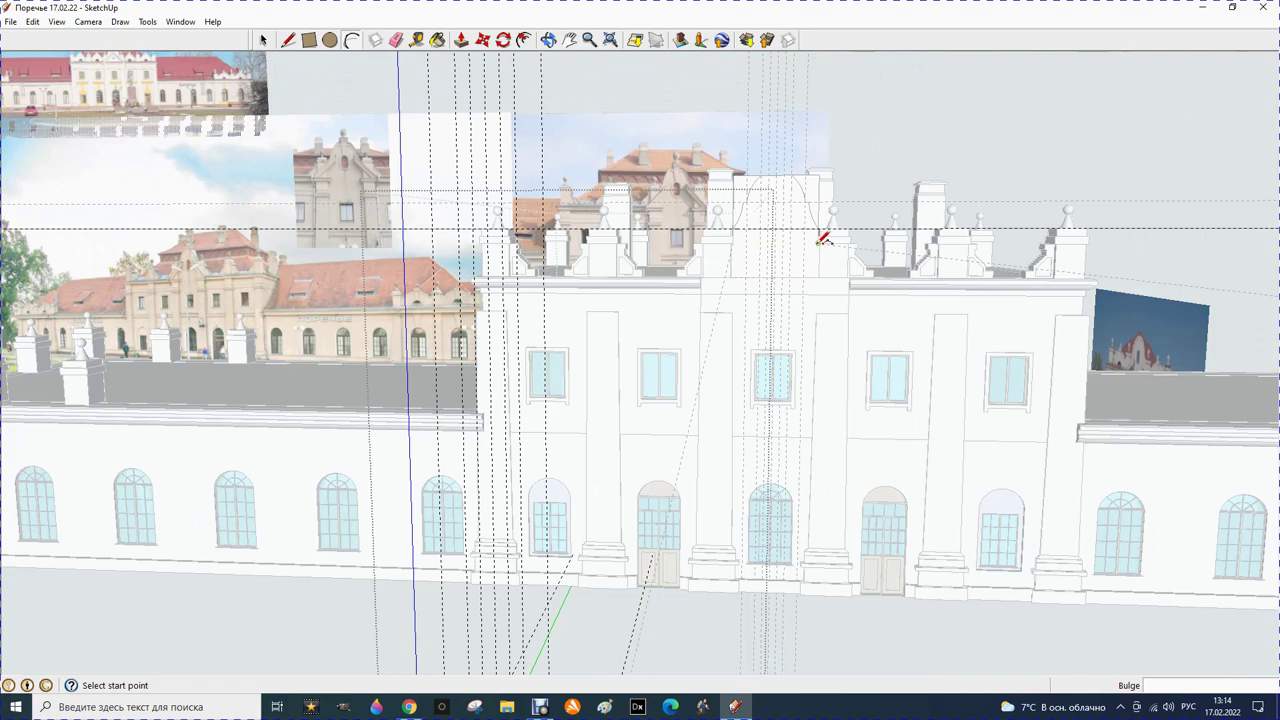
scroll(760, 240, down, 2)
scroll(643, 514, down, 1)
scroll(630, 568, up, 2)
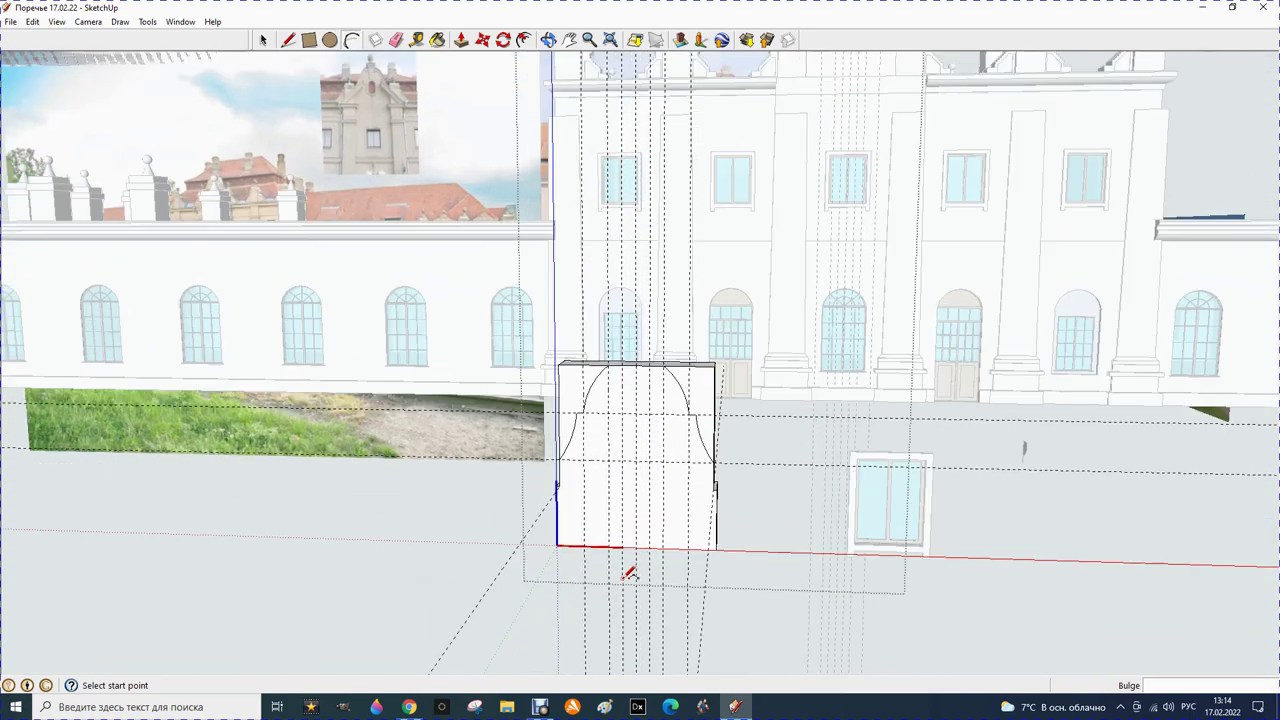
scroll(628, 557, up, 2)
click(473, 380)
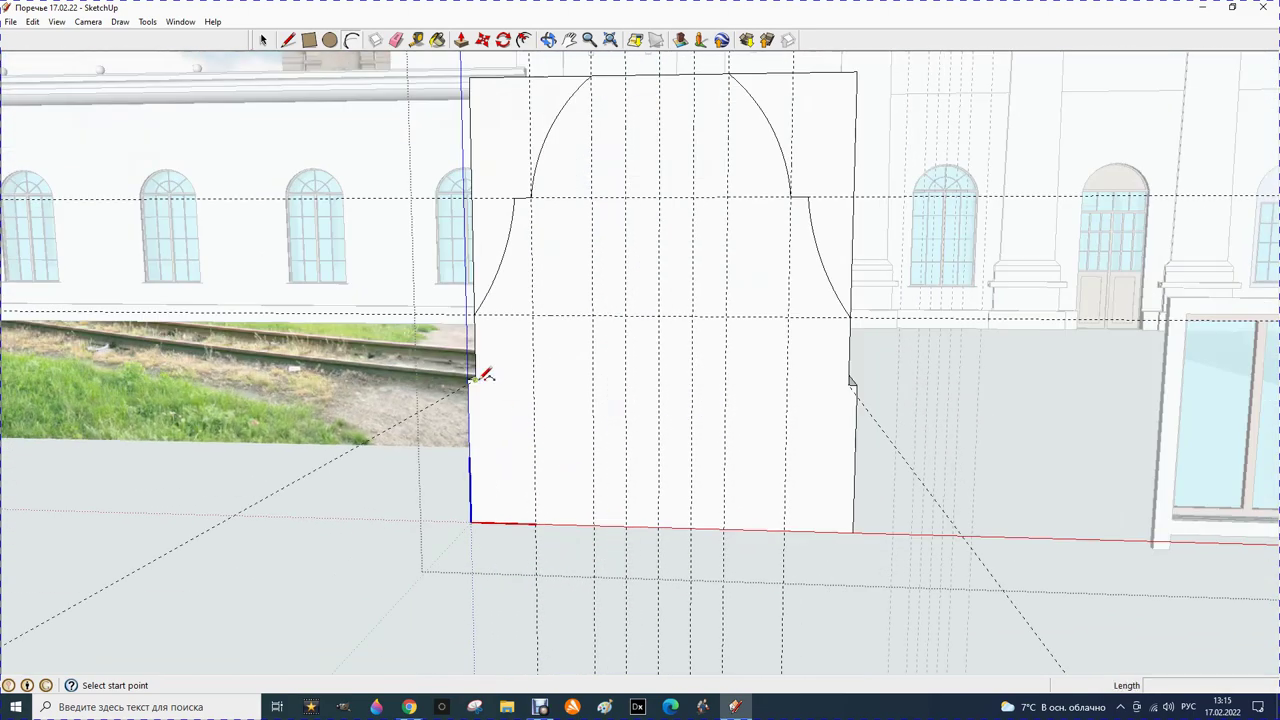
Draw a 2250 mm horizontal line from the face's left edge to its right edge
click(851, 382)
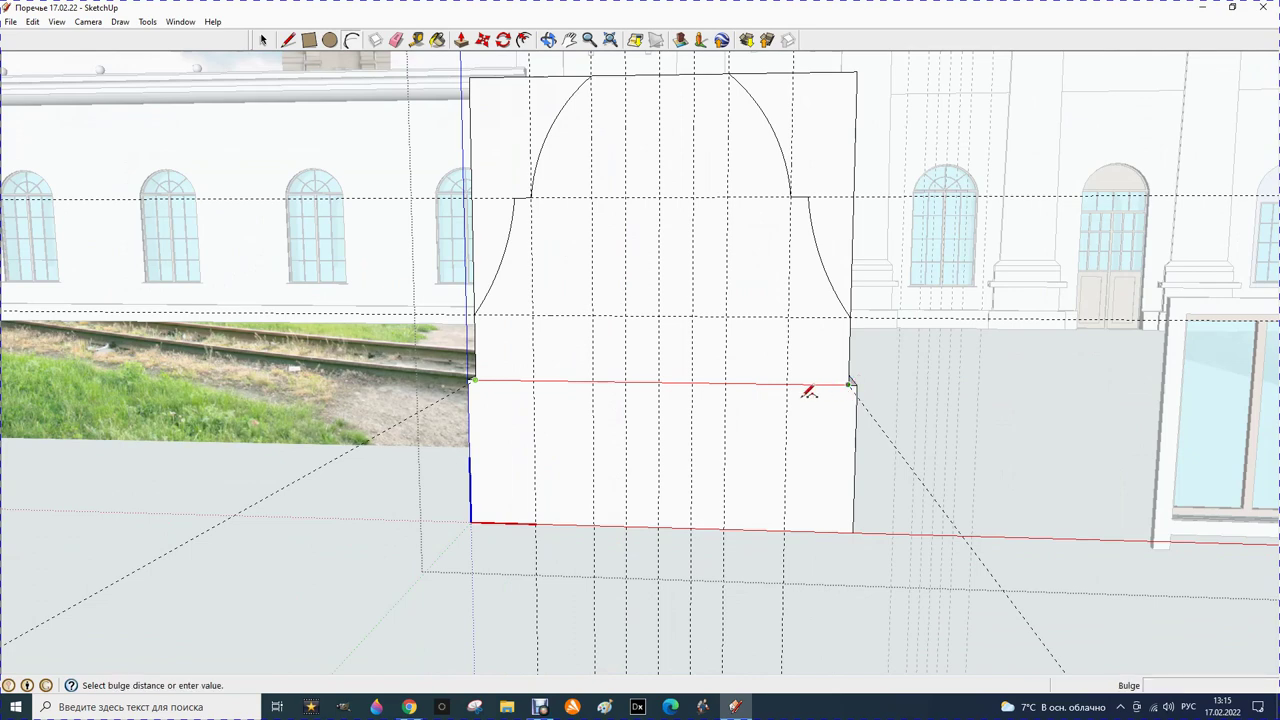
key(Escape)
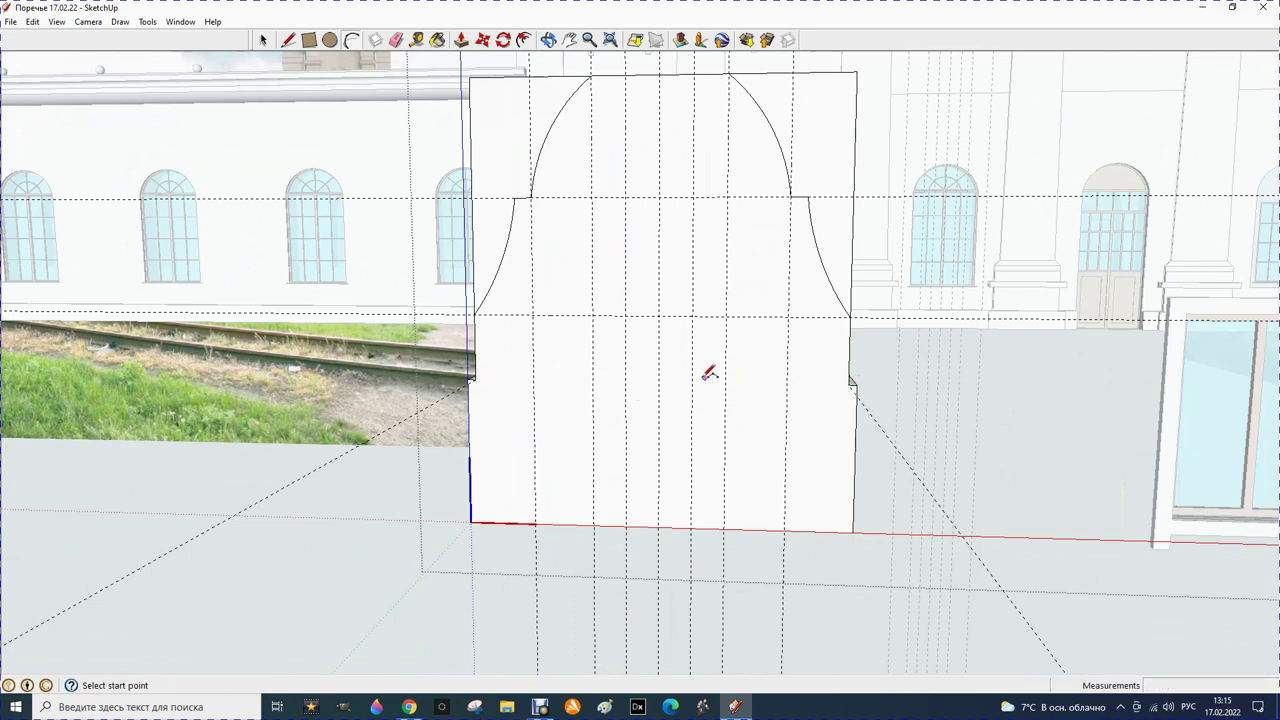
click(471, 380)
click(851, 382)
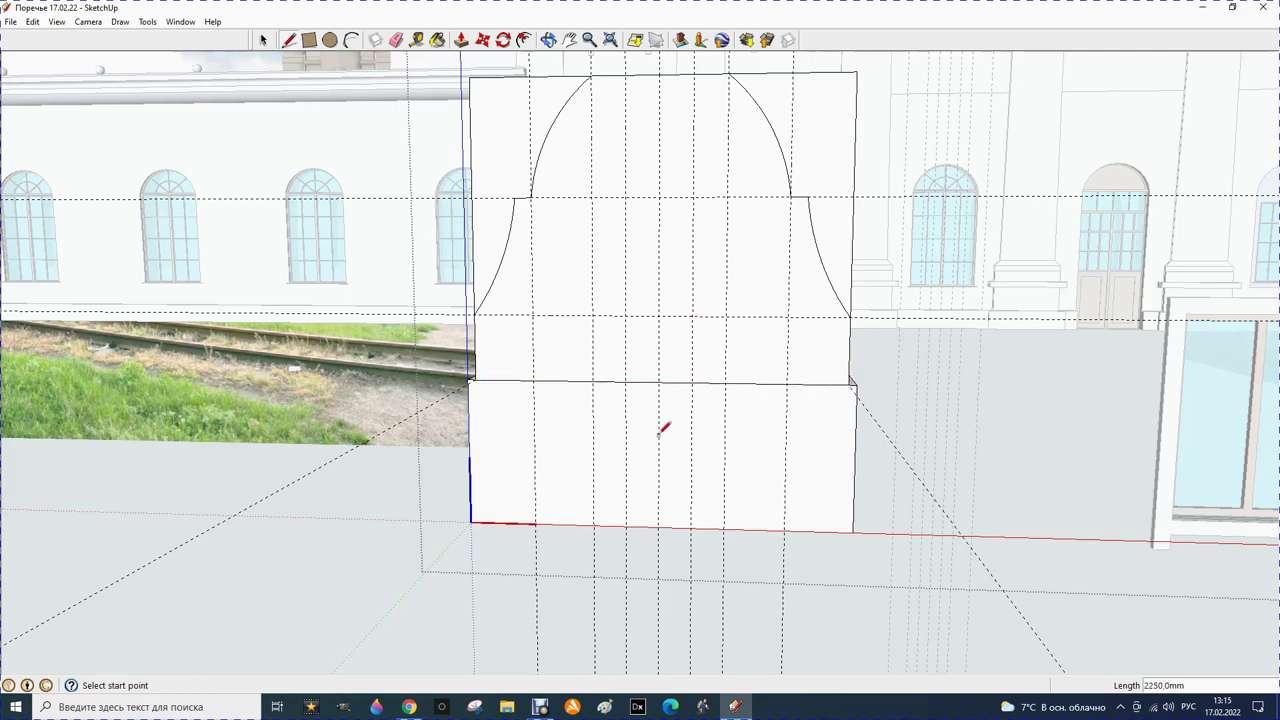
scroll(641, 379, down, 1)
scroll(641, 379, down, 1)
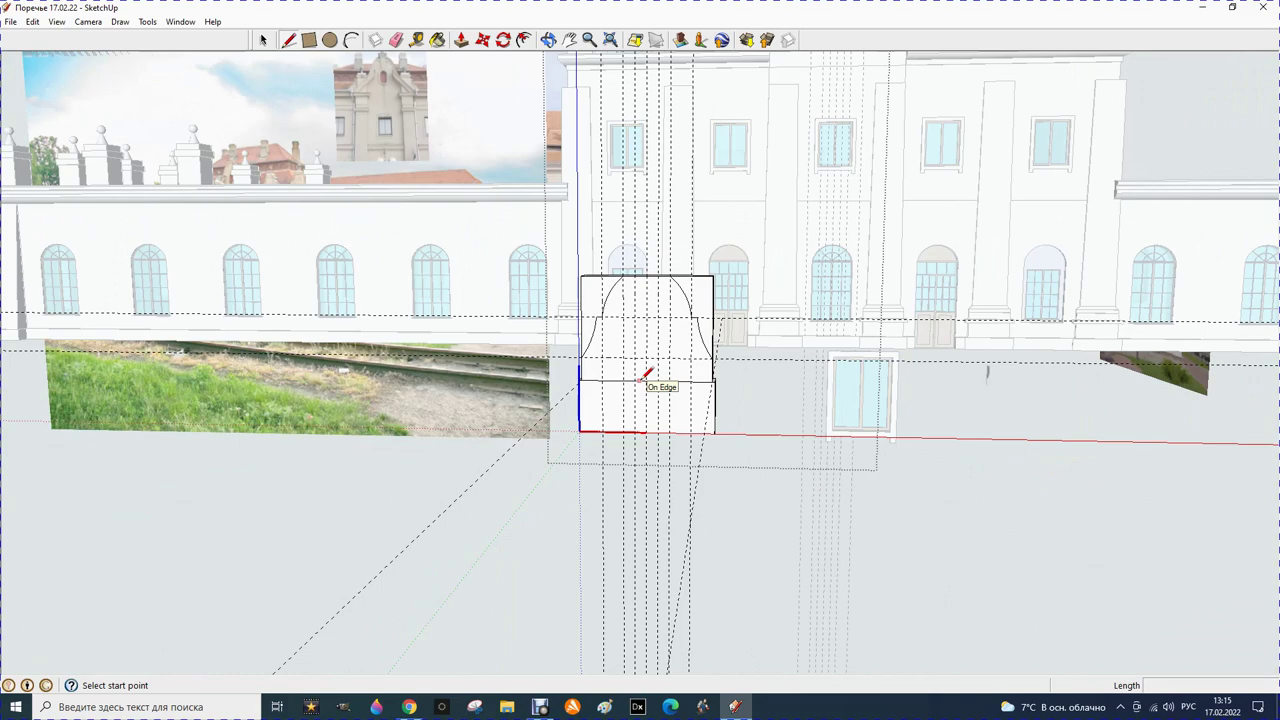
scroll(641, 379, down, 2)
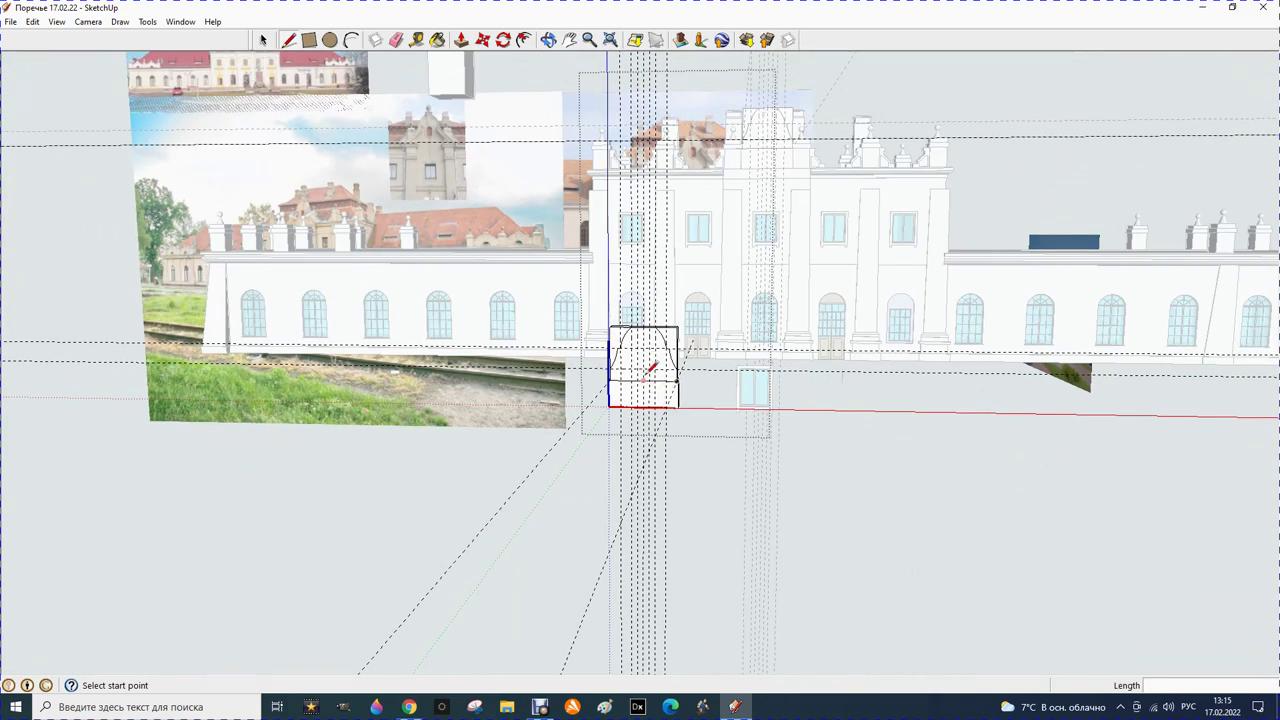
scroll(647, 372, up, 1)
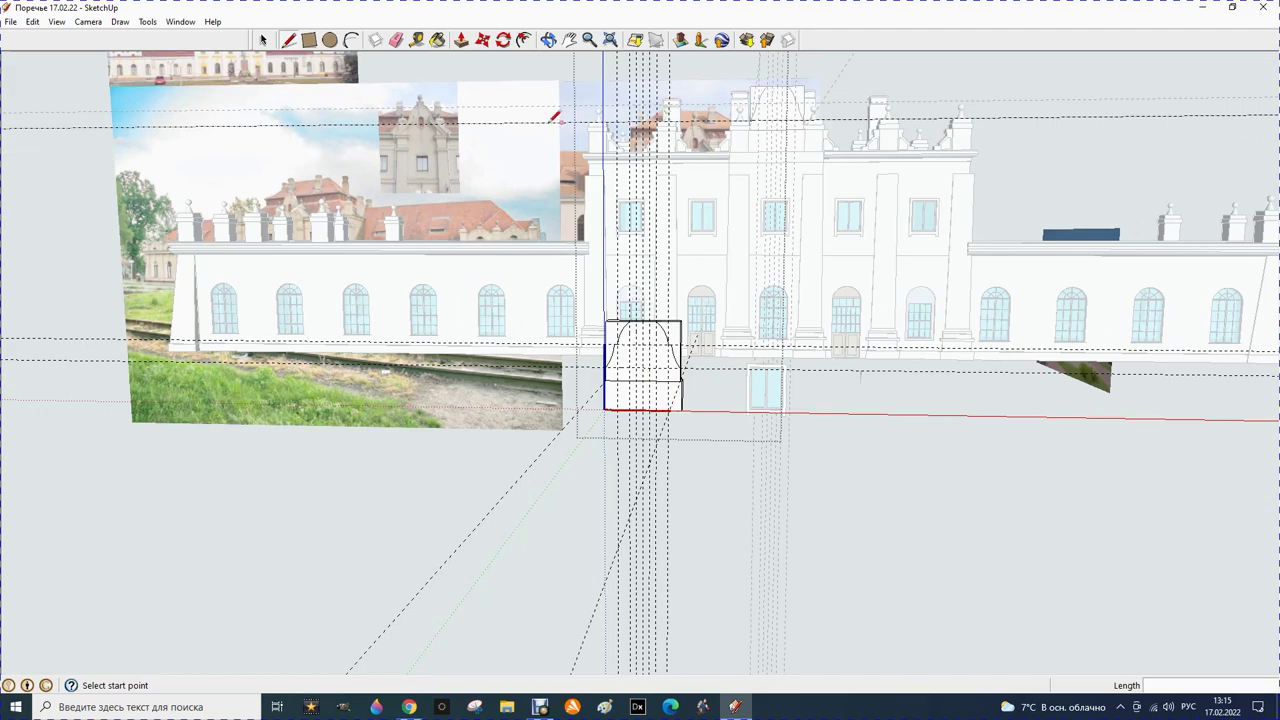
scroll(360, 98, up, 2)
scroll(400, 120, up, 2)
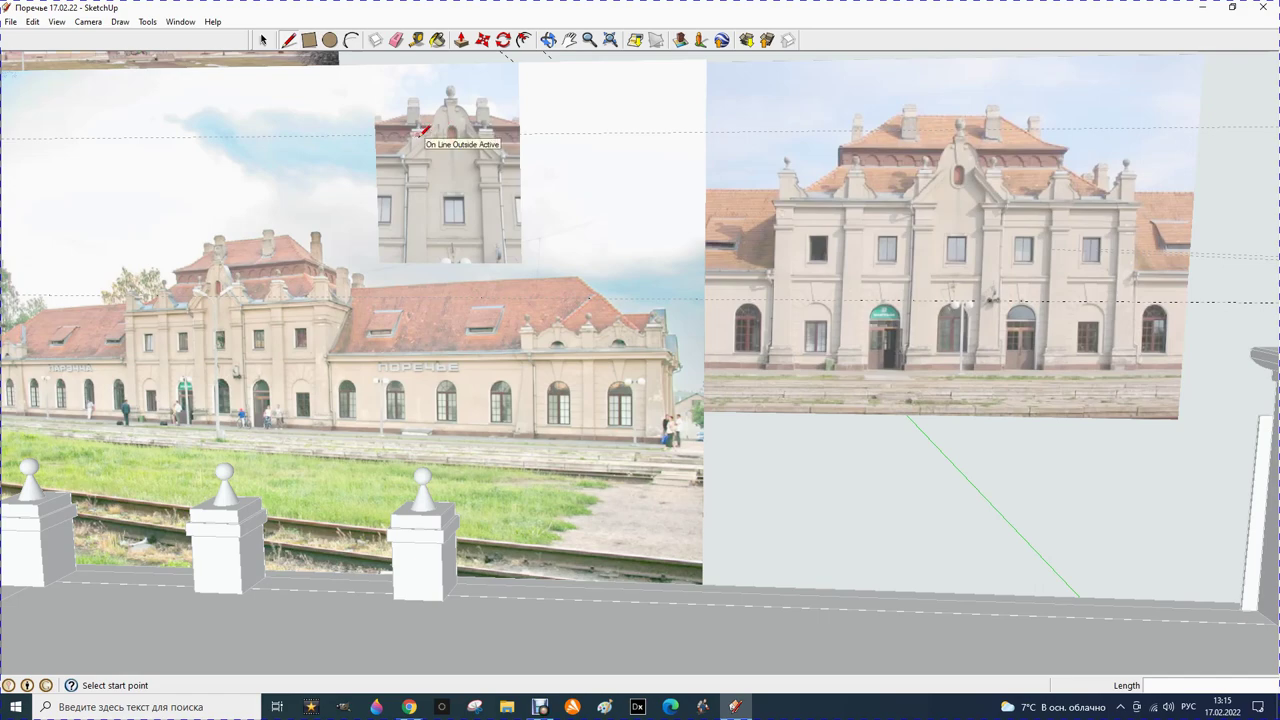
scroll(421, 131, down, 2)
scroll(490, 195, down, 2)
scroll(499, 205, down, 1)
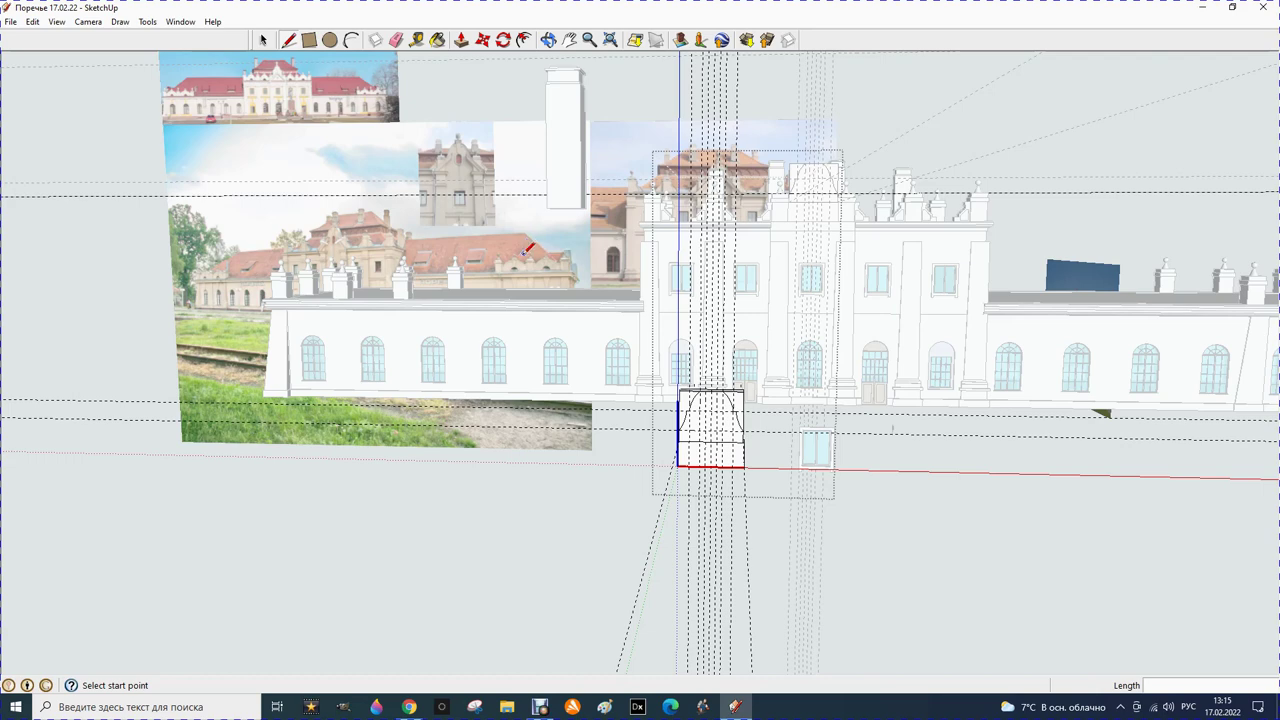
scroll(730, 447, up, 2)
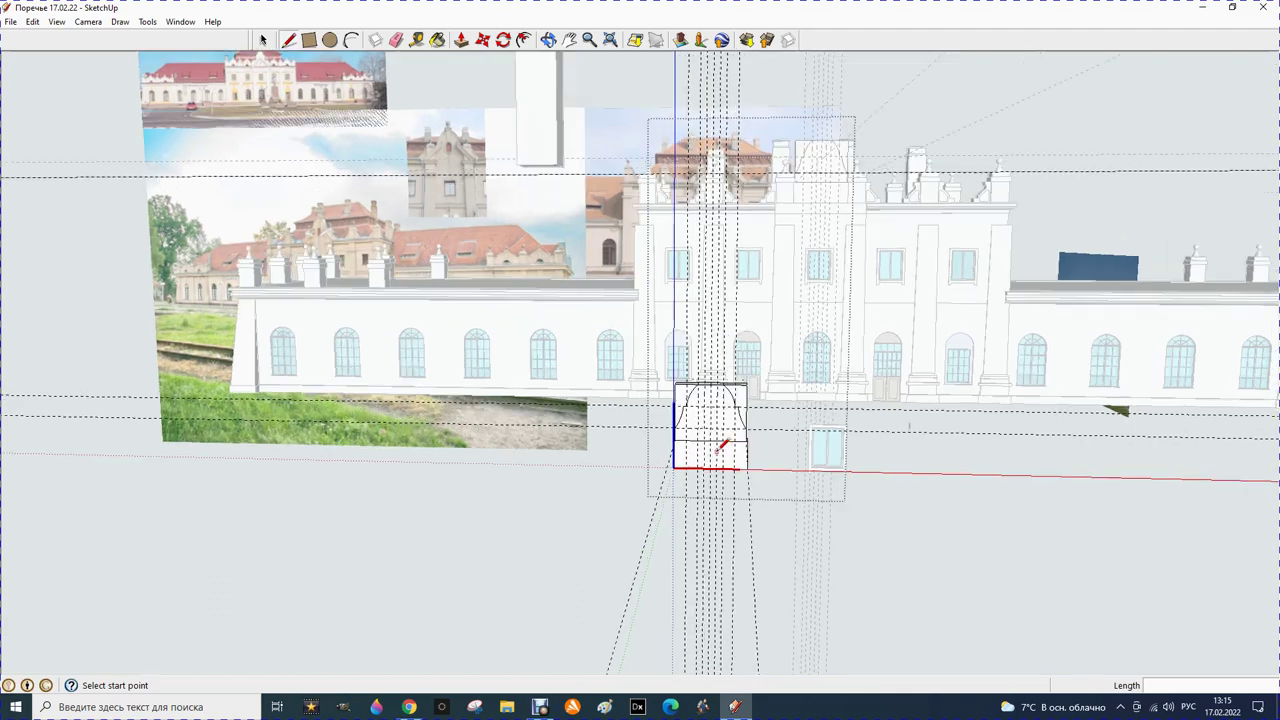
scroll(708, 450, up, 2)
scroll(710, 446, up, 2)
scroll(720, 445, up, 1)
scroll(726, 449, up, 2)
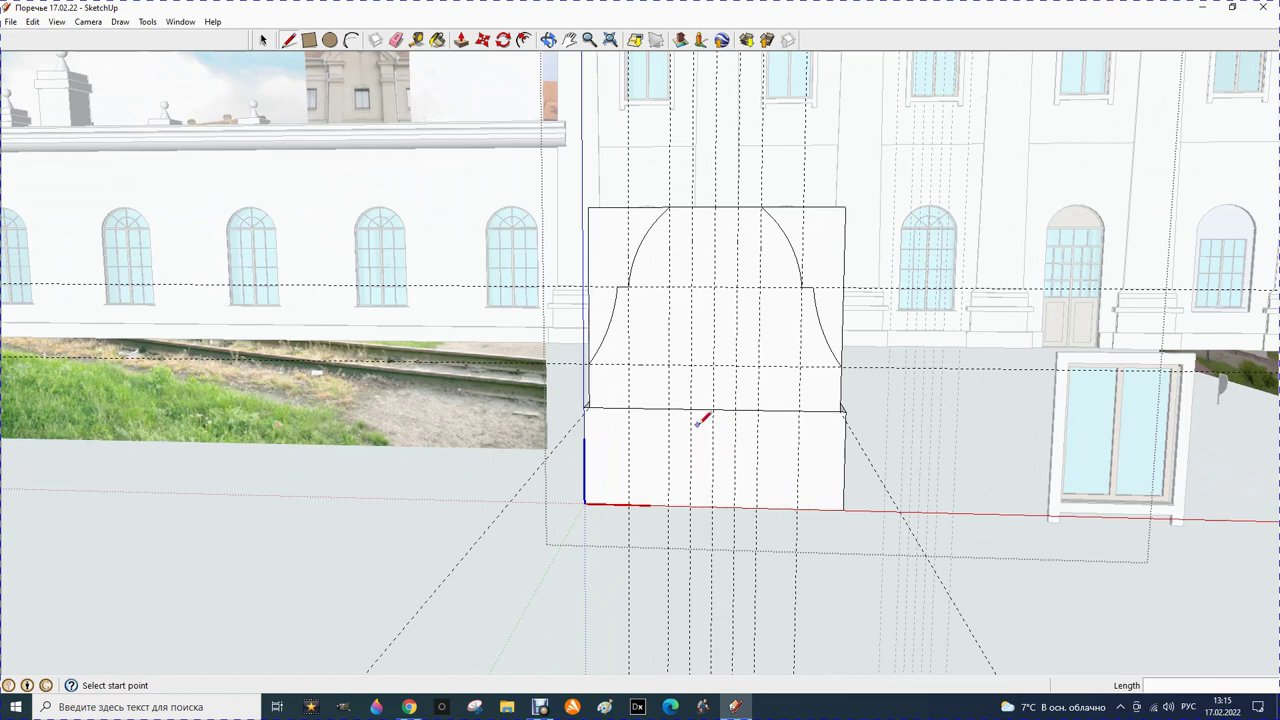
Place guides on the face, including one 50 mm from a face point
click(417, 40)
click(693, 370)
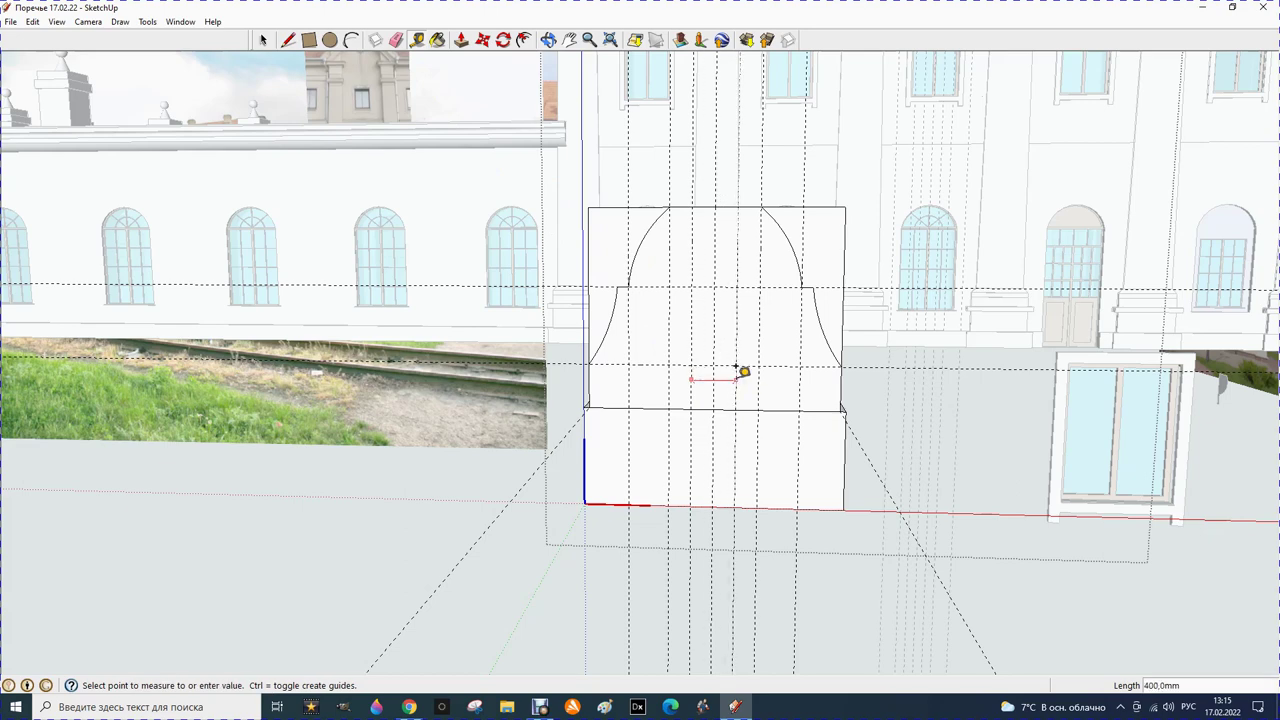
key(Escape)
scroll(695, 371, up, 1)
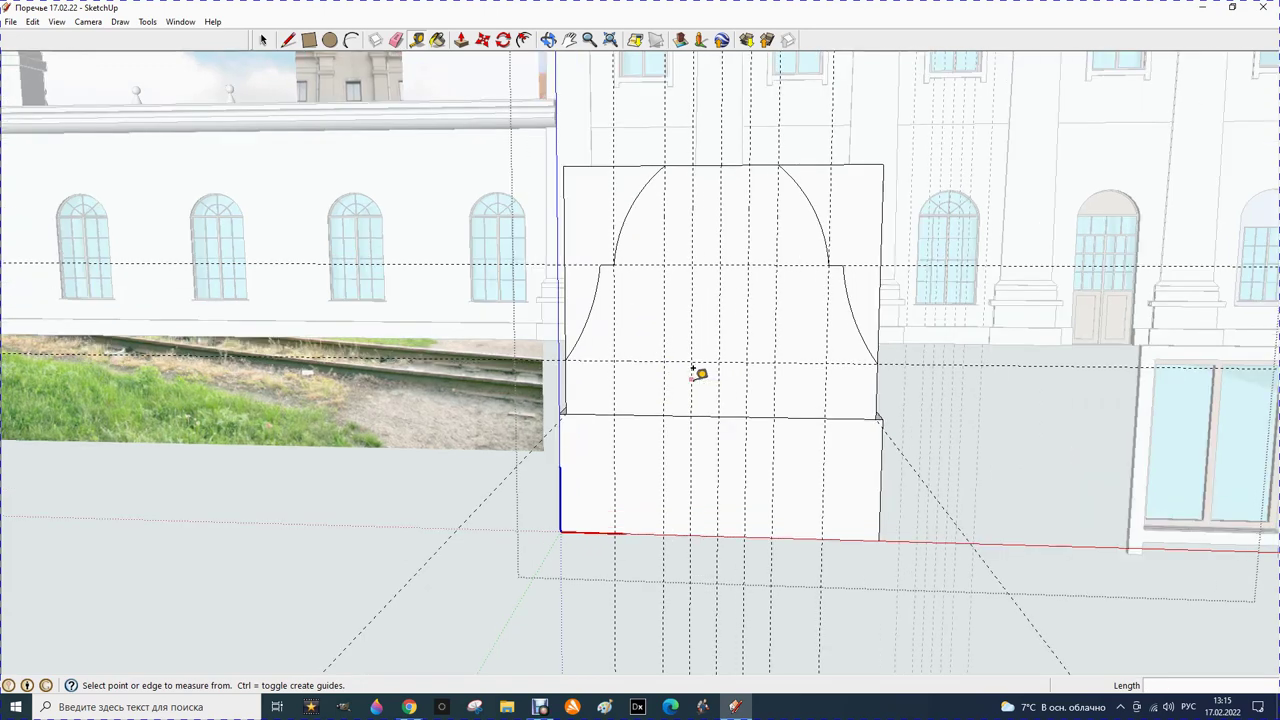
click(693, 370)
text(50)
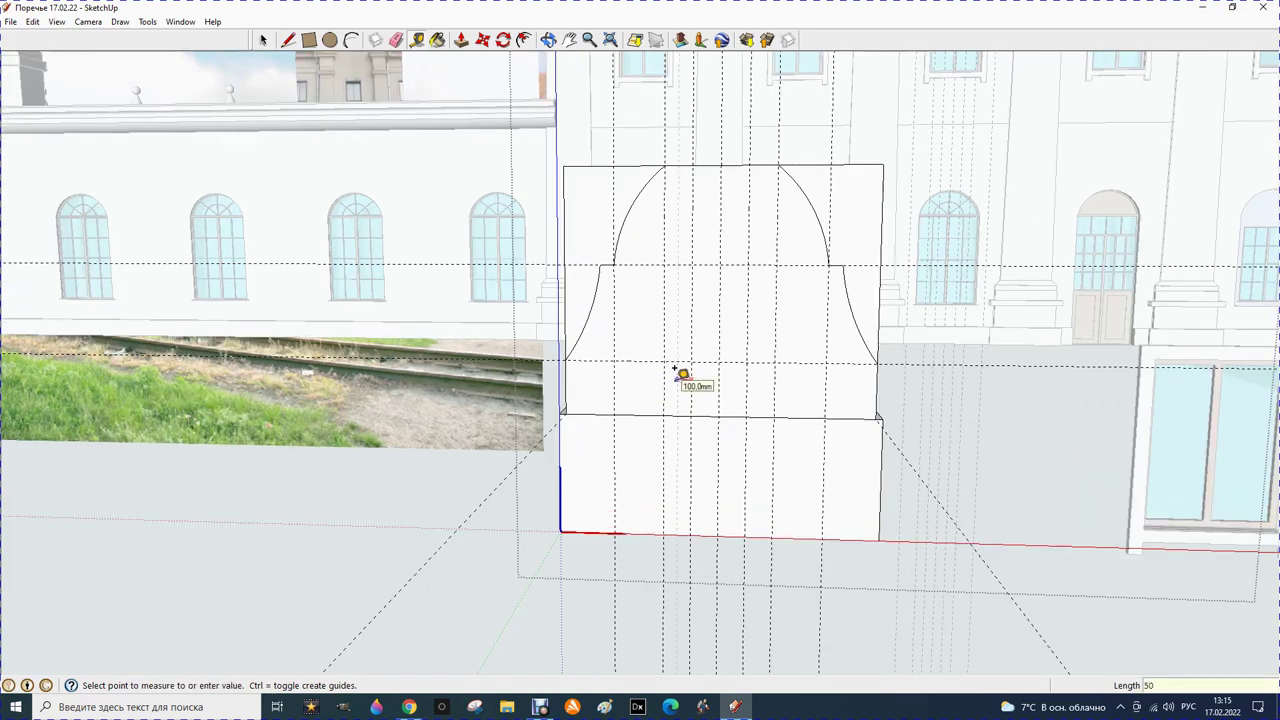
key(Return)
click(748, 372)
text(5)
key(Return)
Add horizontal guides about 400 mm and 512 mm from the lower edge and check a horizontal distance
scroll(680, 340, down, 1)
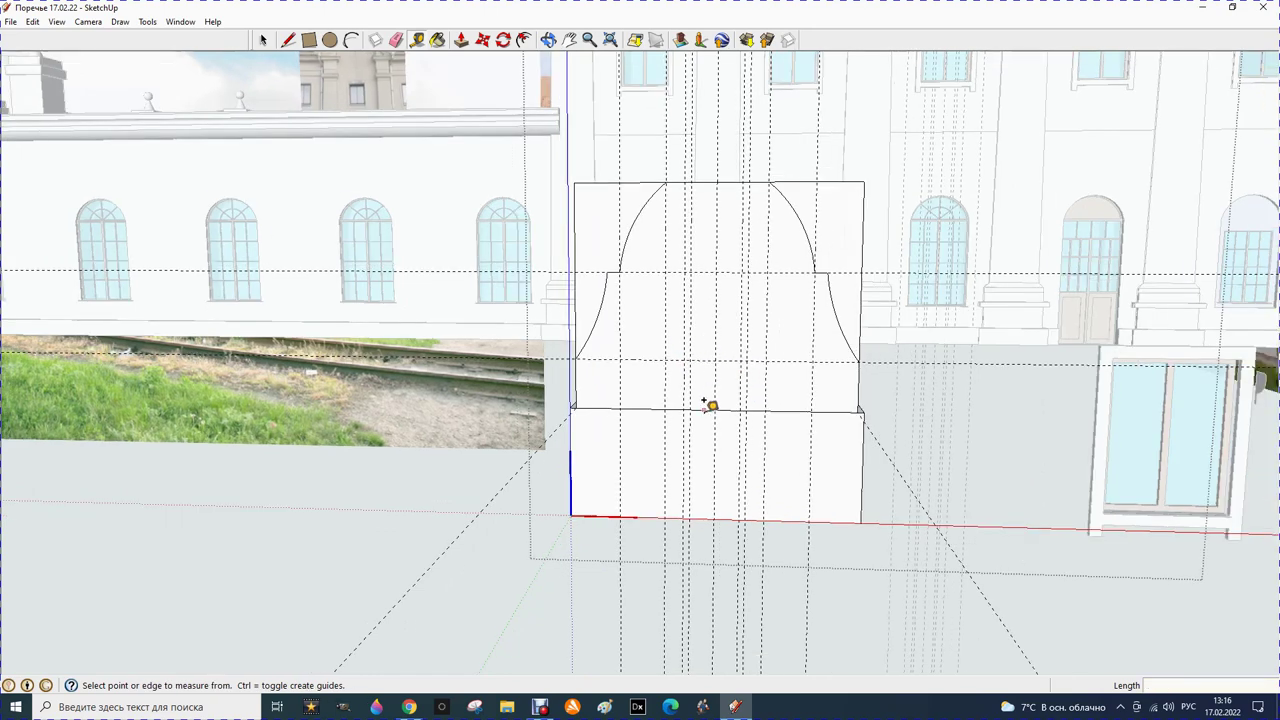
click(705, 404)
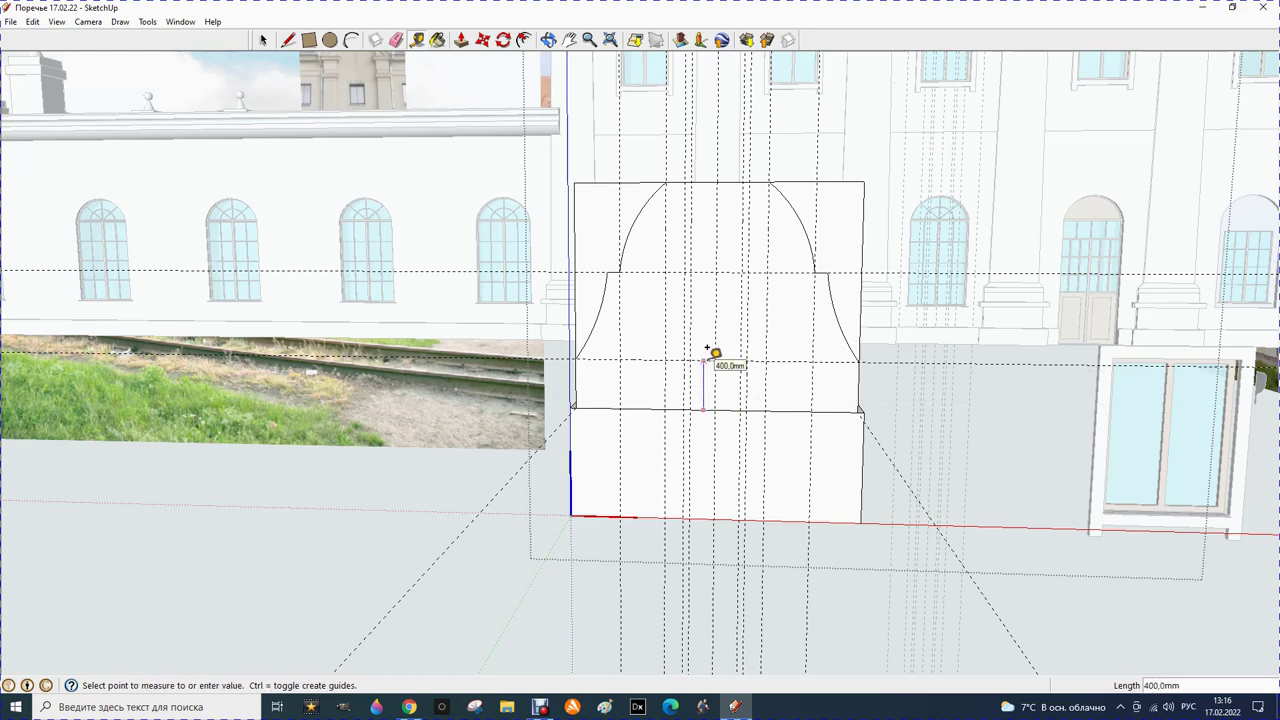
click(707, 410)
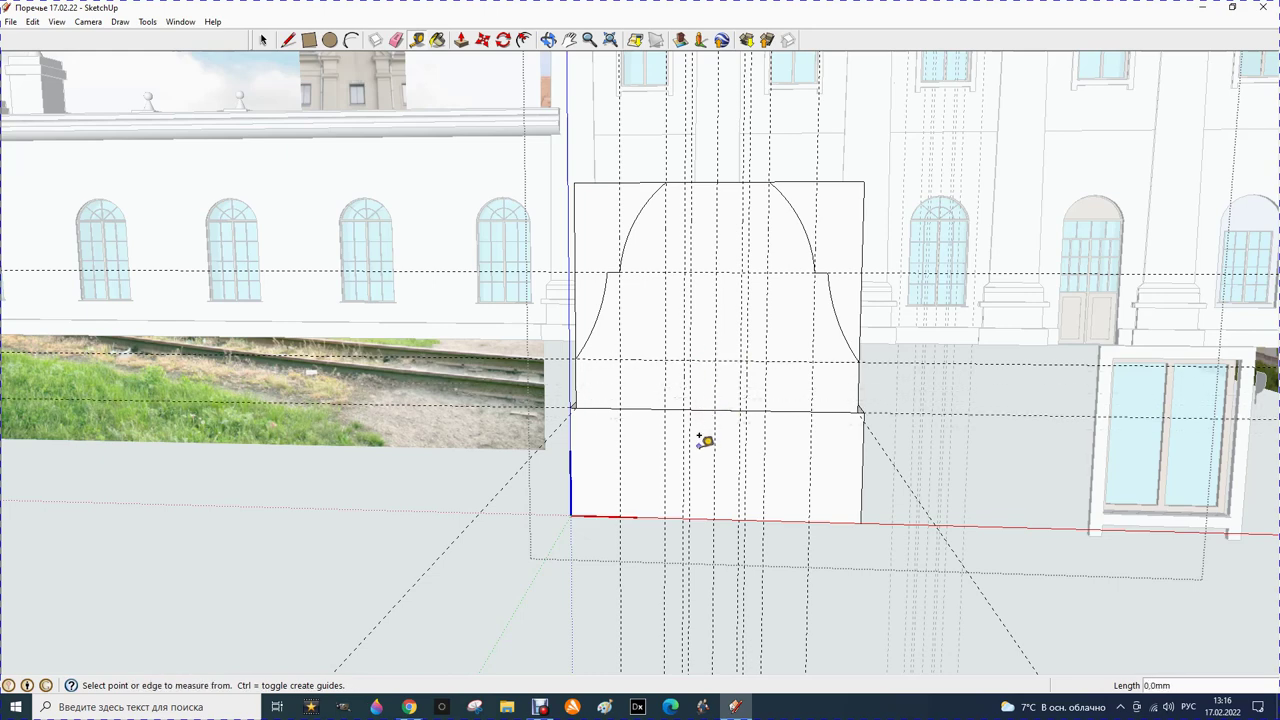
click(704, 409)
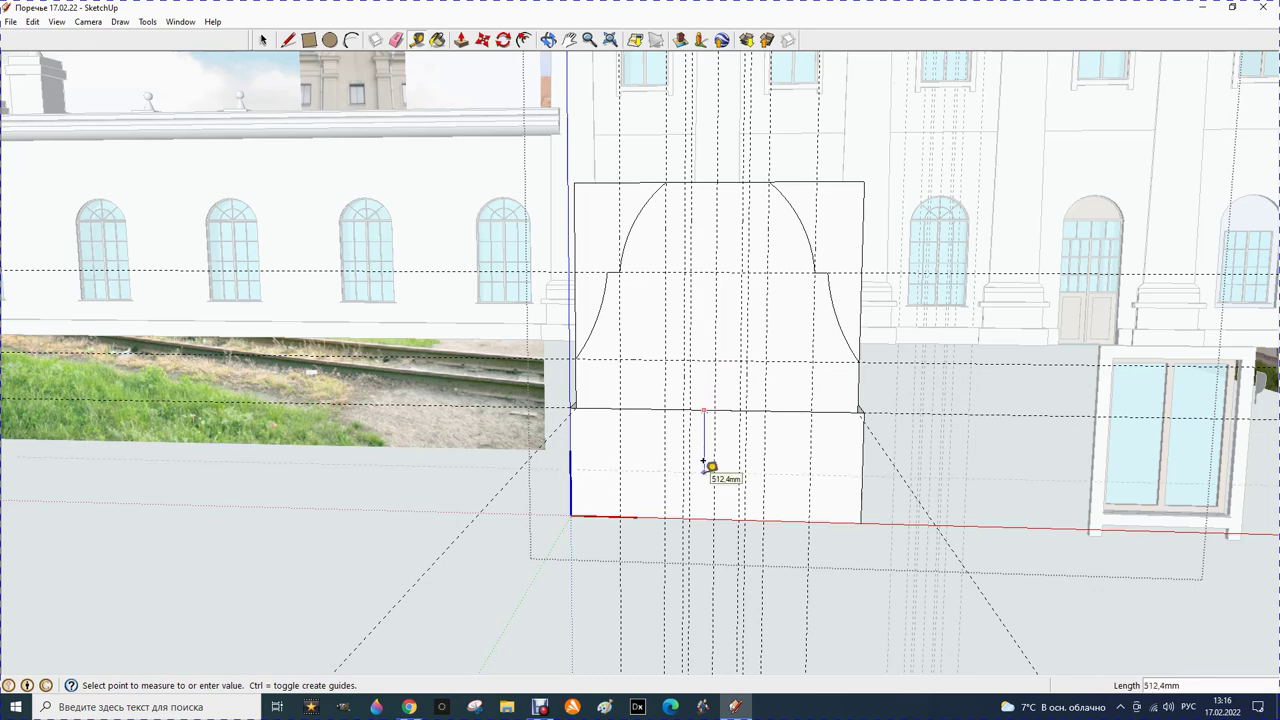
click(704, 462)
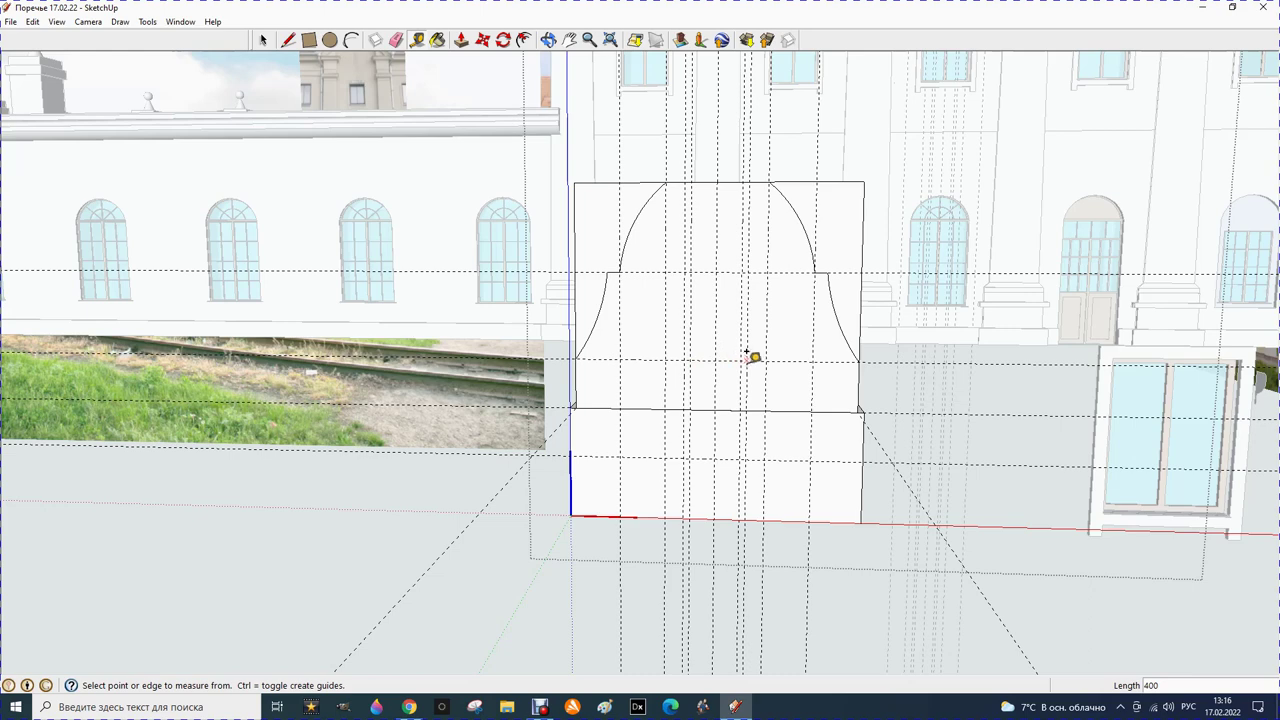
click(686, 349)
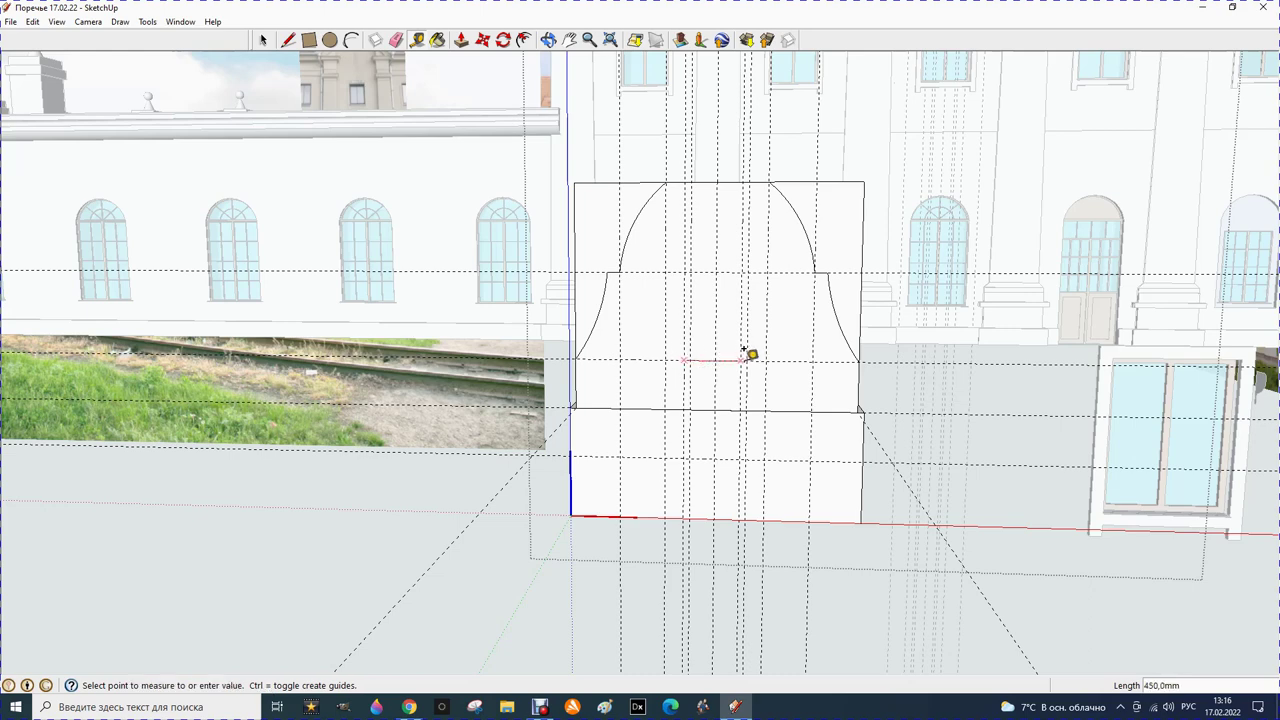
click(731, 350)
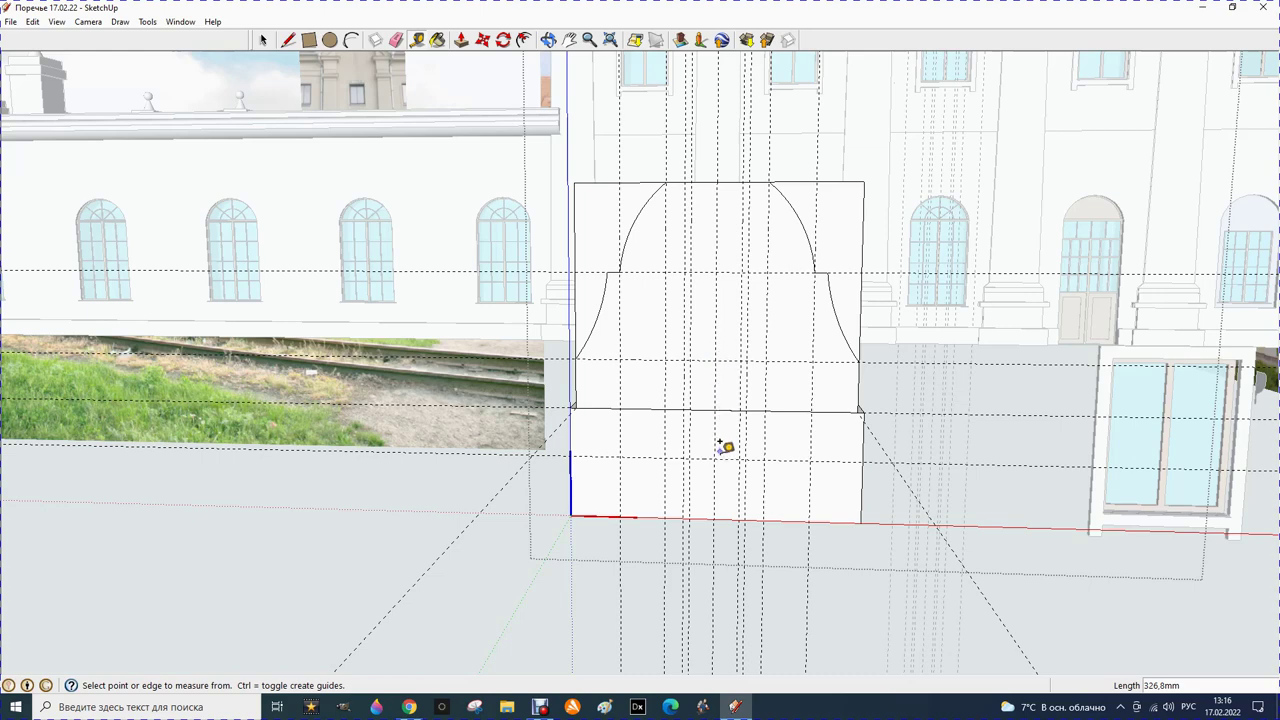
Add two more horizontal guides 250 mm from edges near the dividing line
click(706, 457)
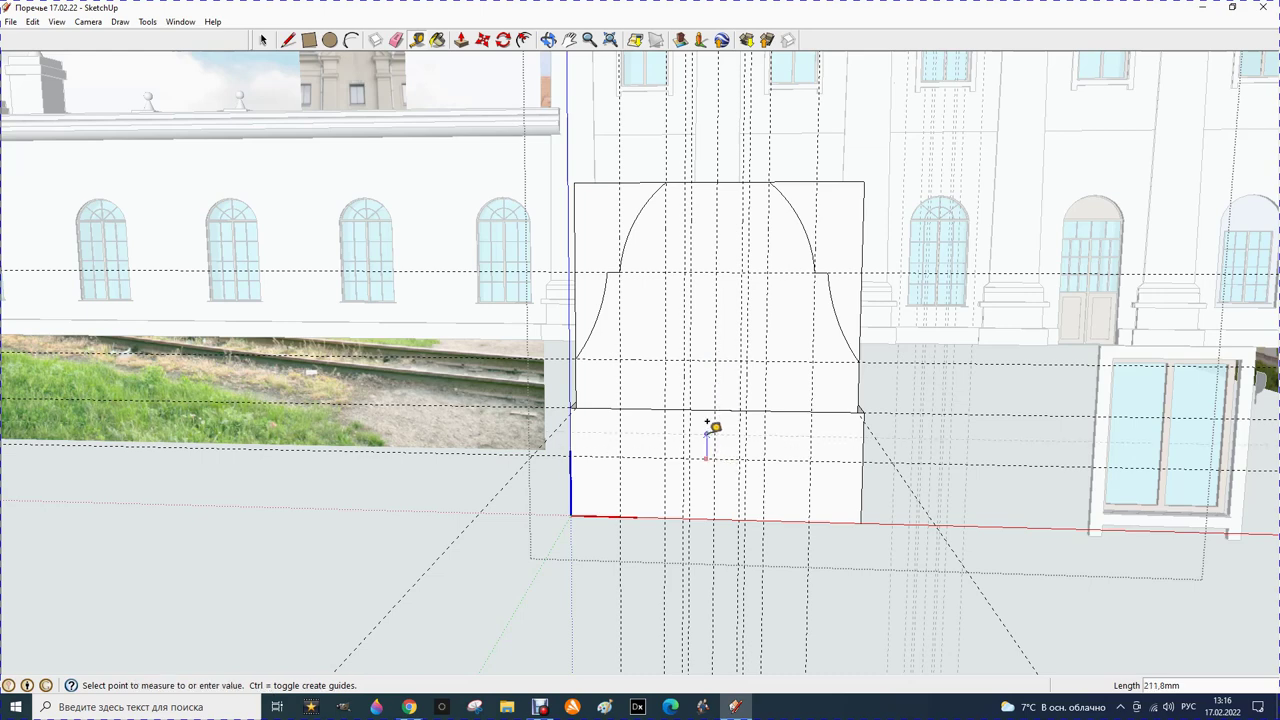
text(250)
key(Return)
click(703, 360)
text(25)
key(Return)
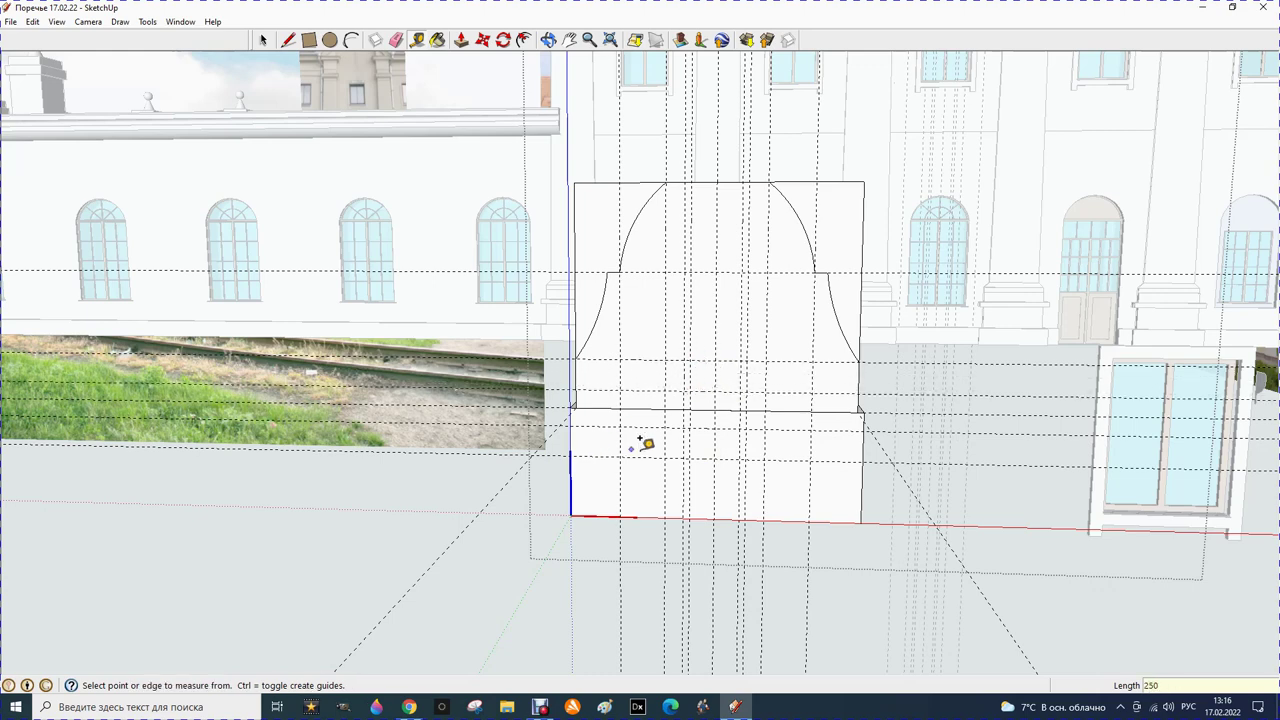
click(351, 39)
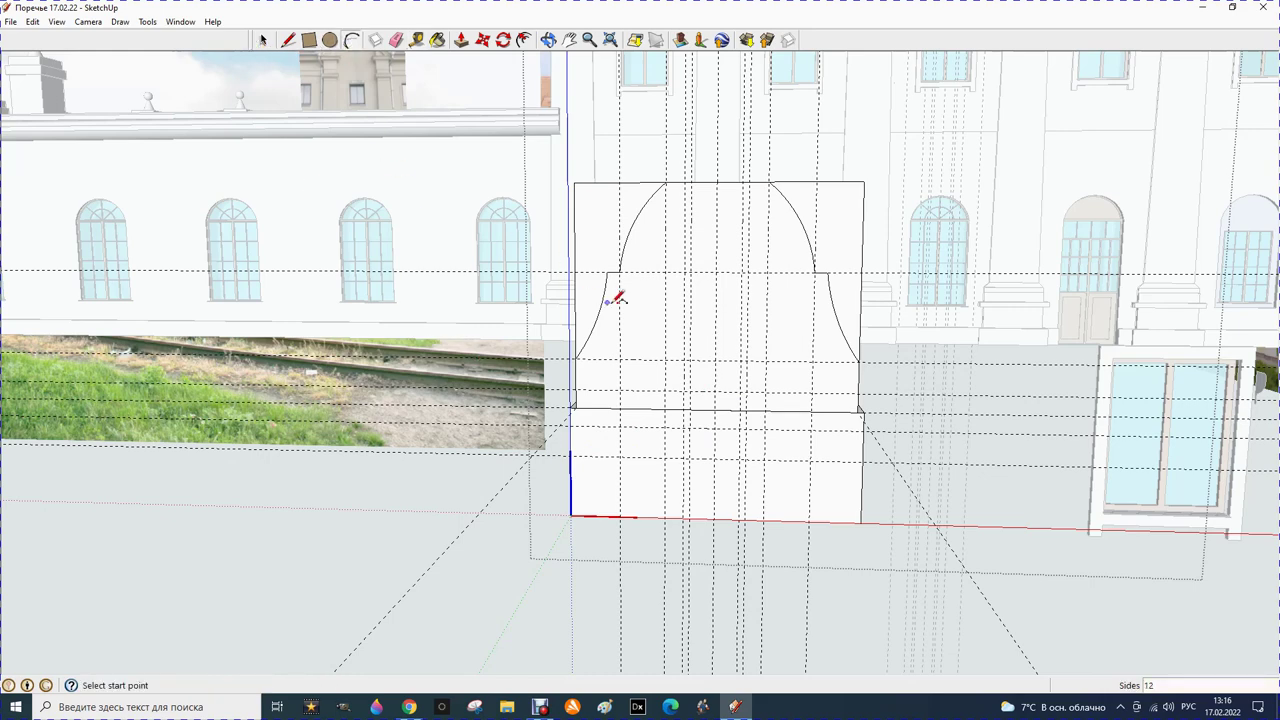
Draw the oval's top and bottom arcs between the guides at the face centre
click(686, 390)
click(746, 390)
click(726, 357)
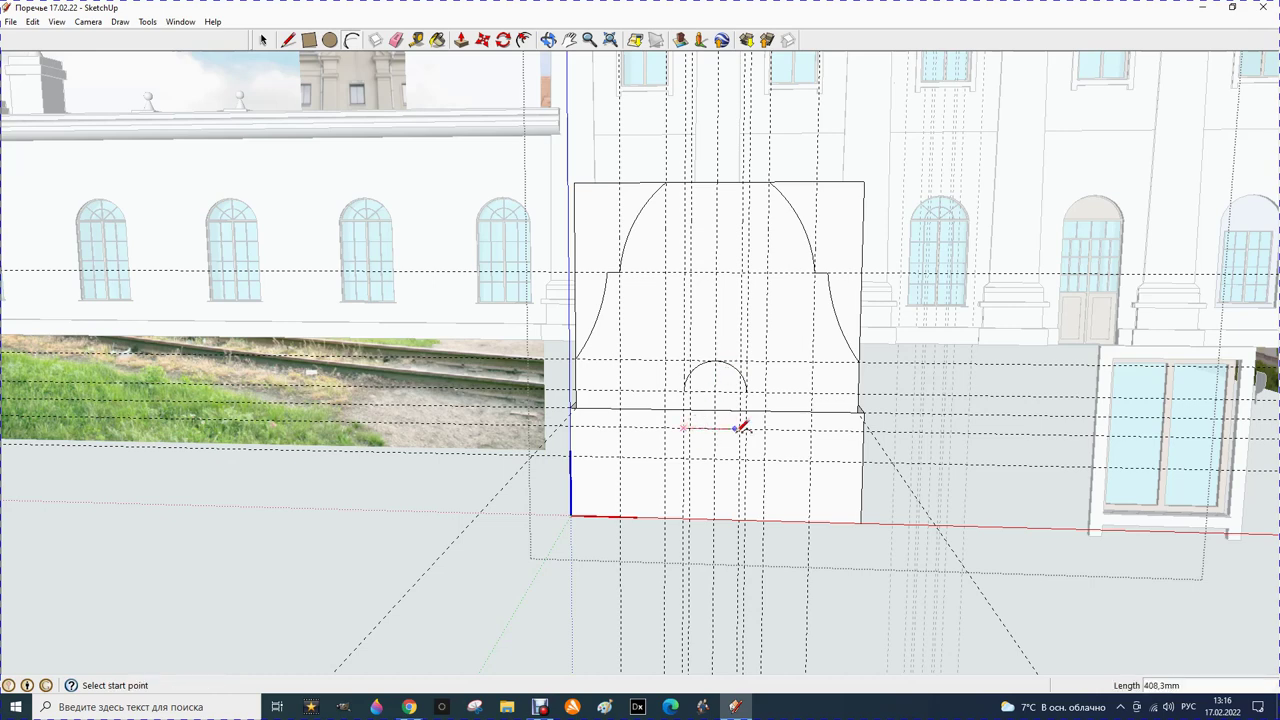
click(686, 424)
click(746, 428)
click(717, 457)
Join the arc ends with straight left and right sides to close the oval
click(288, 40)
click(684, 428)
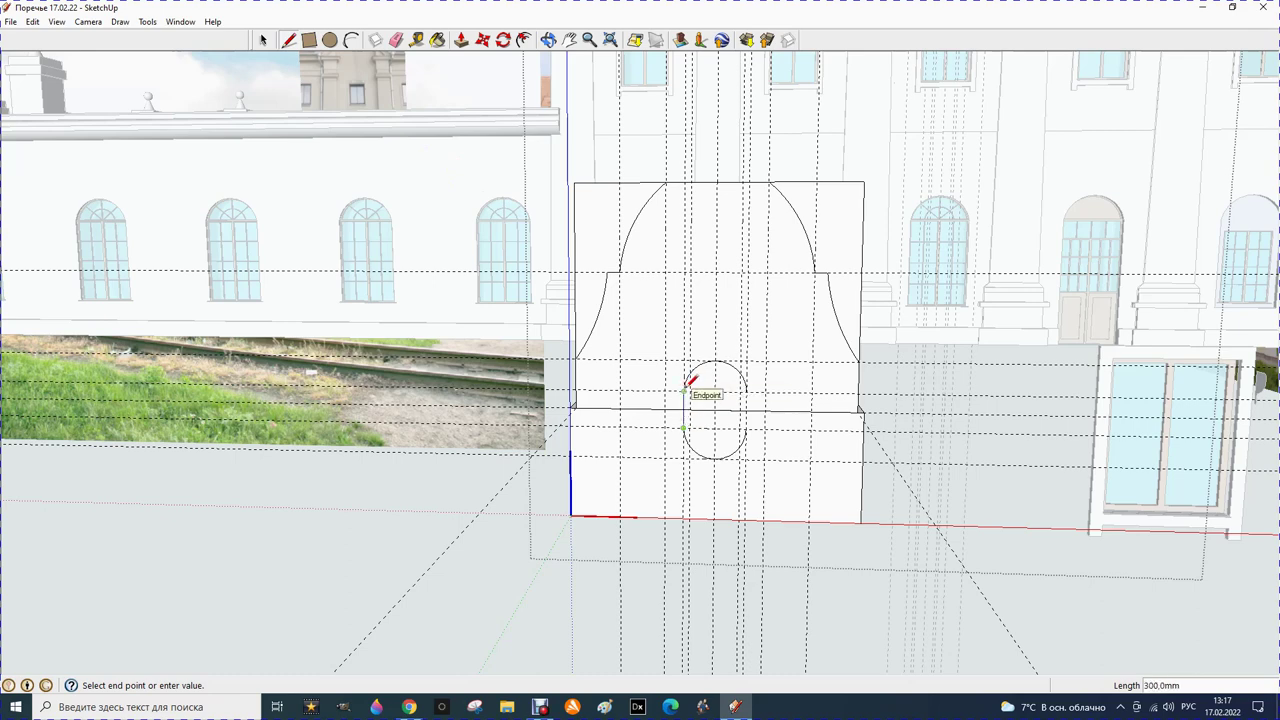
click(686, 391)
click(745, 430)
click(749, 396)
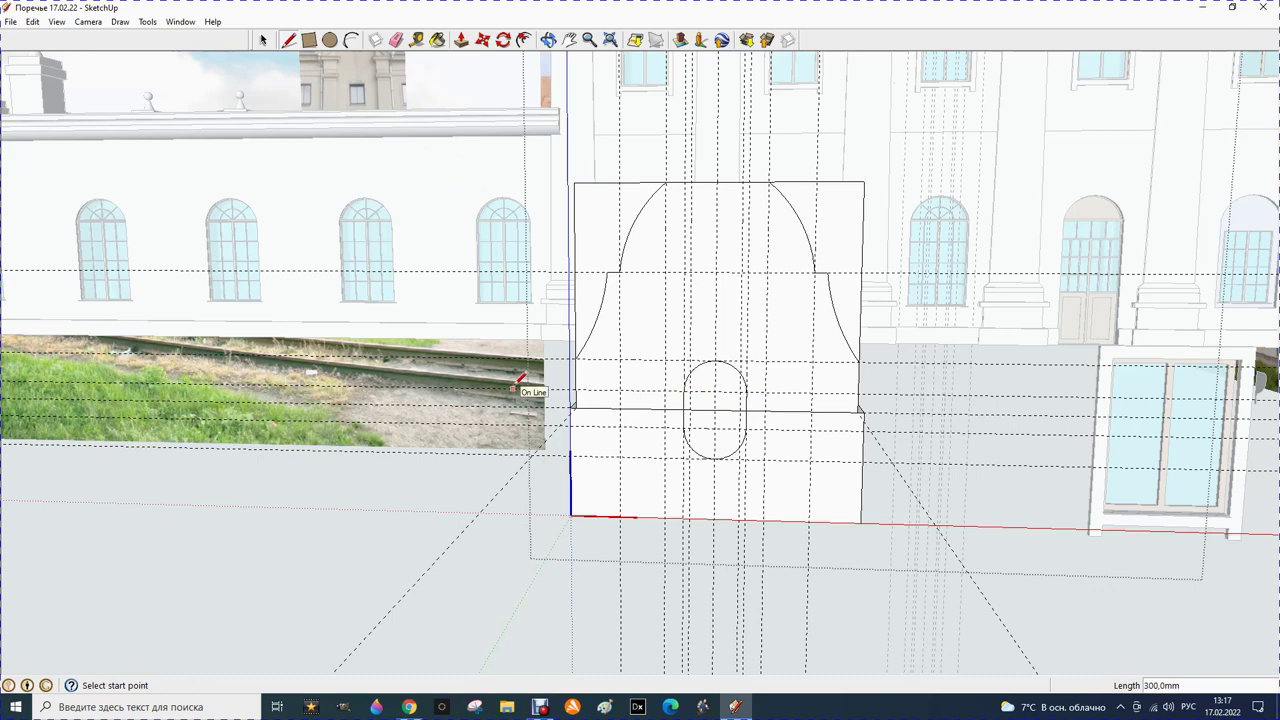
scroll(614, 374, down, 1)
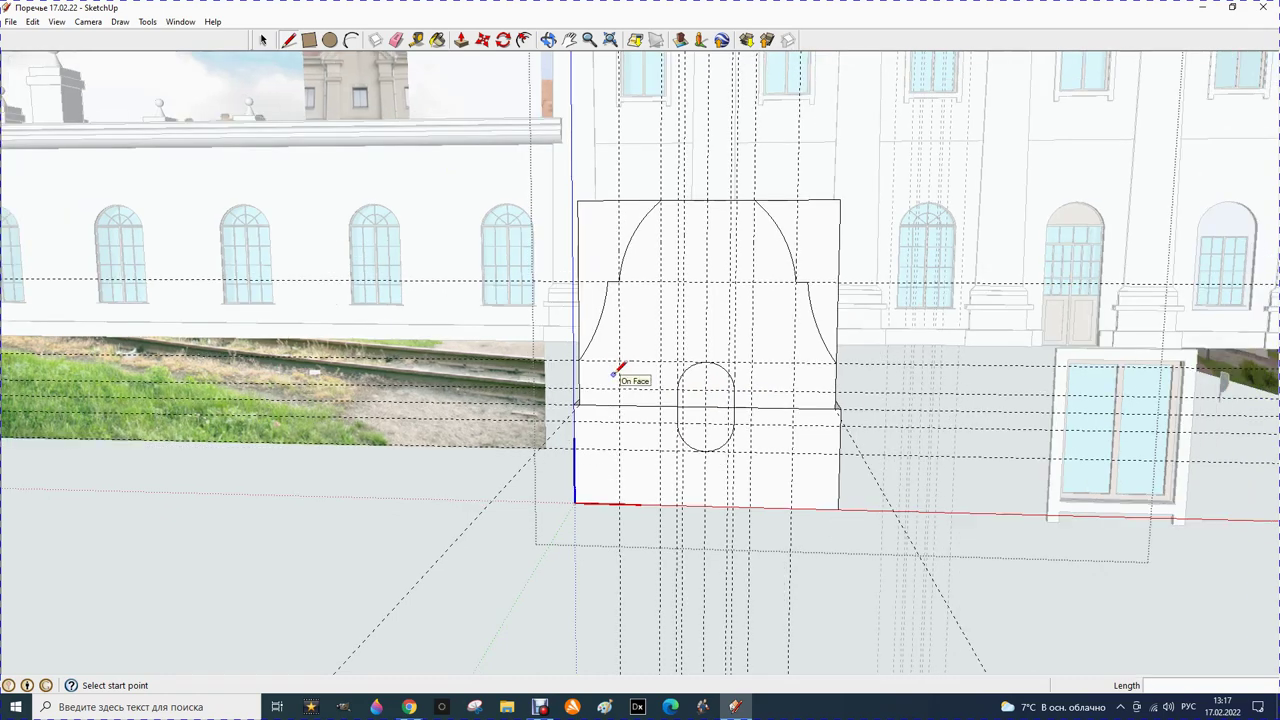
click(524, 40)
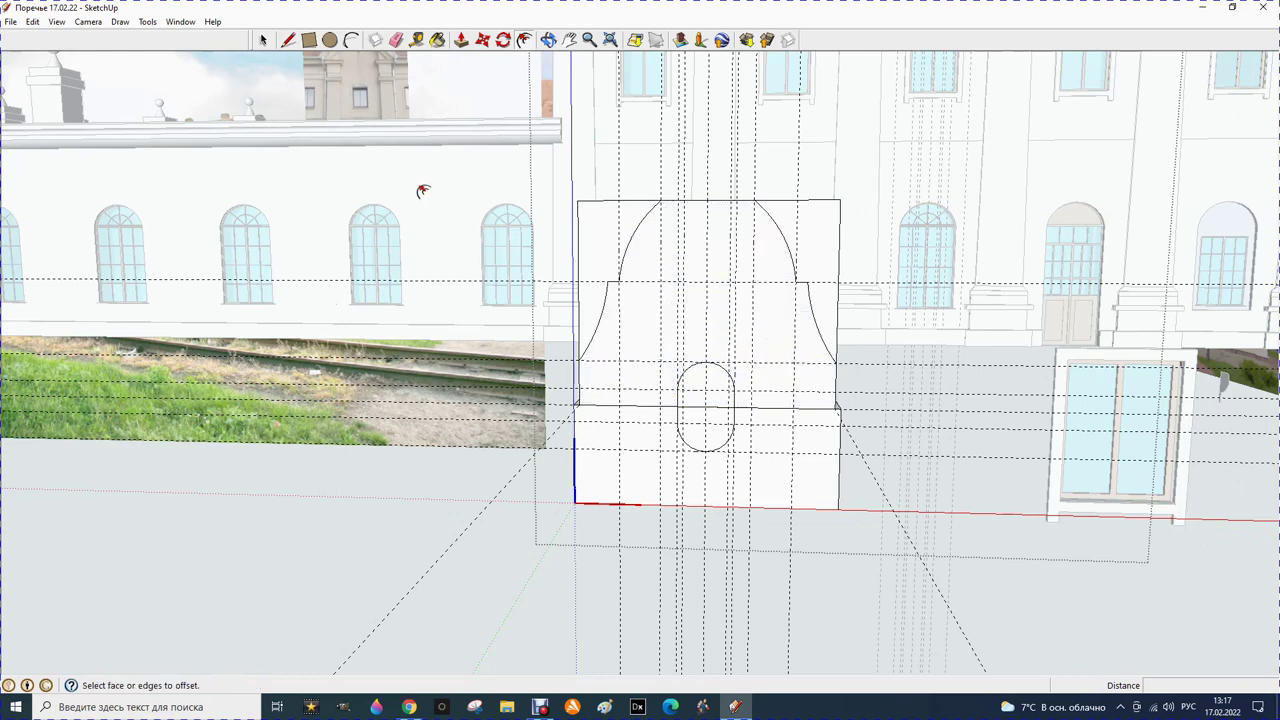
Erase the dividing edge segments inside the oval and on both sides of it
click(397, 41)
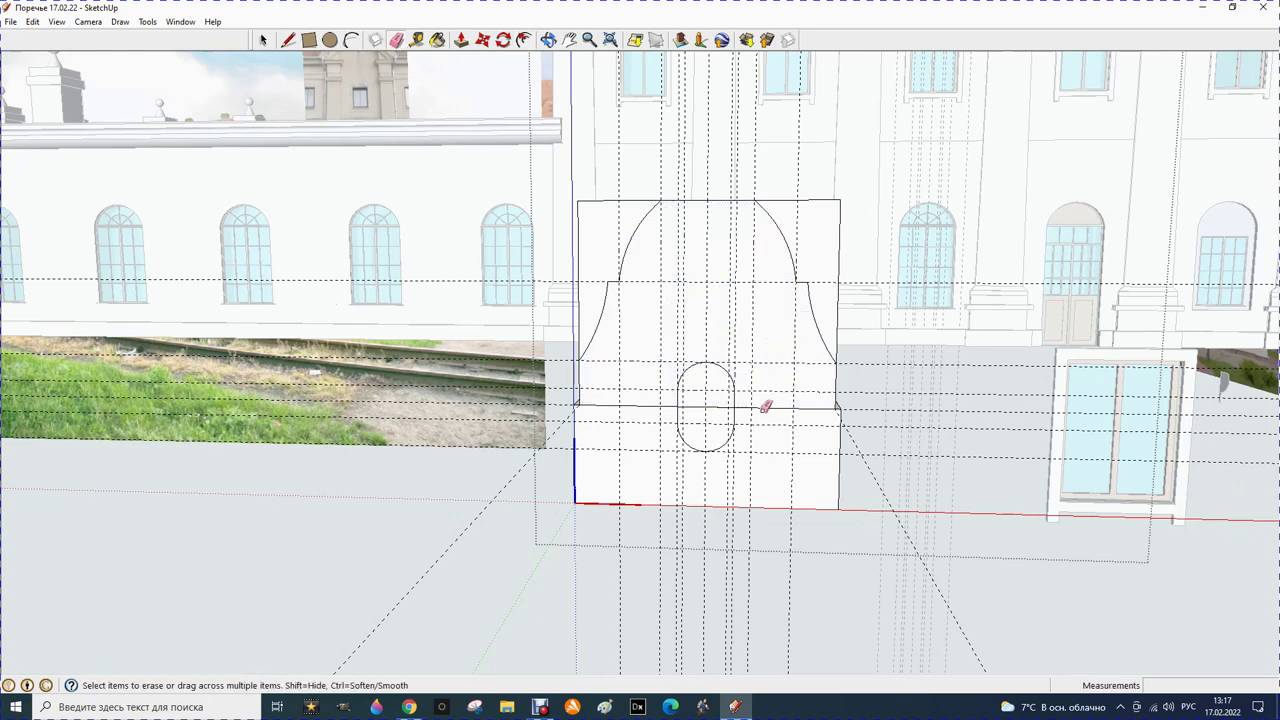
click(696, 406)
click(650, 405)
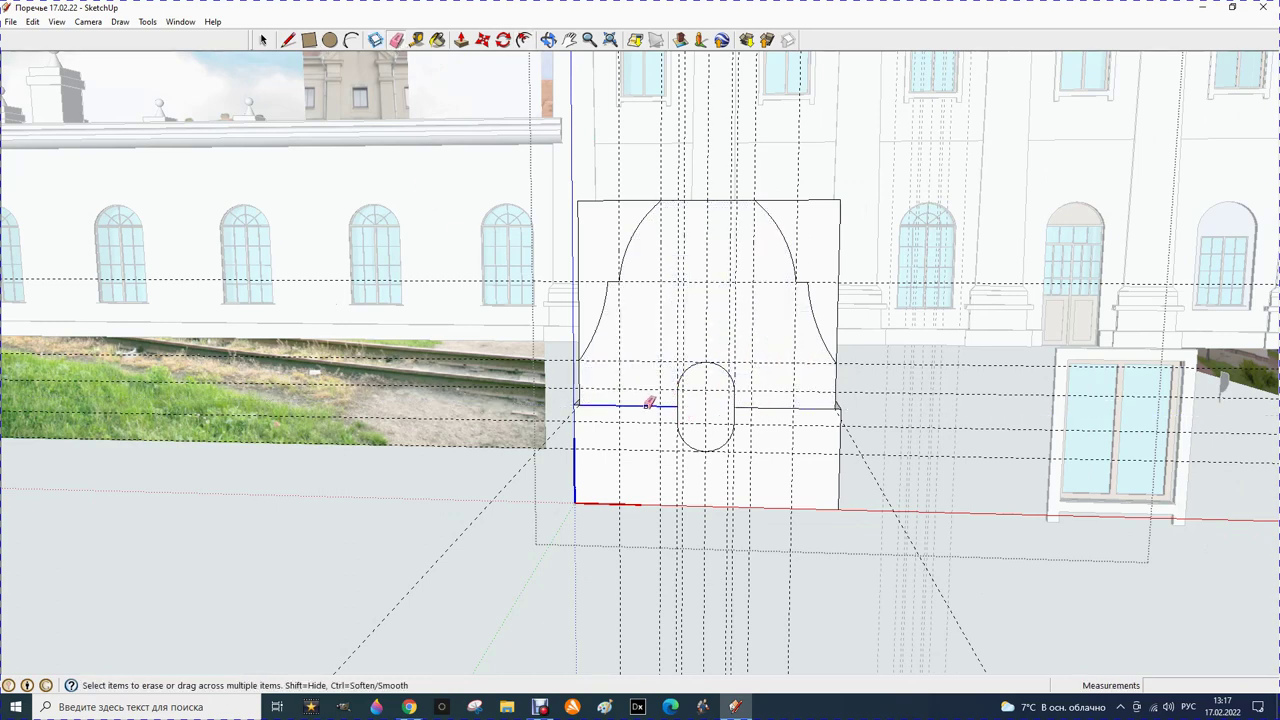
click(777, 406)
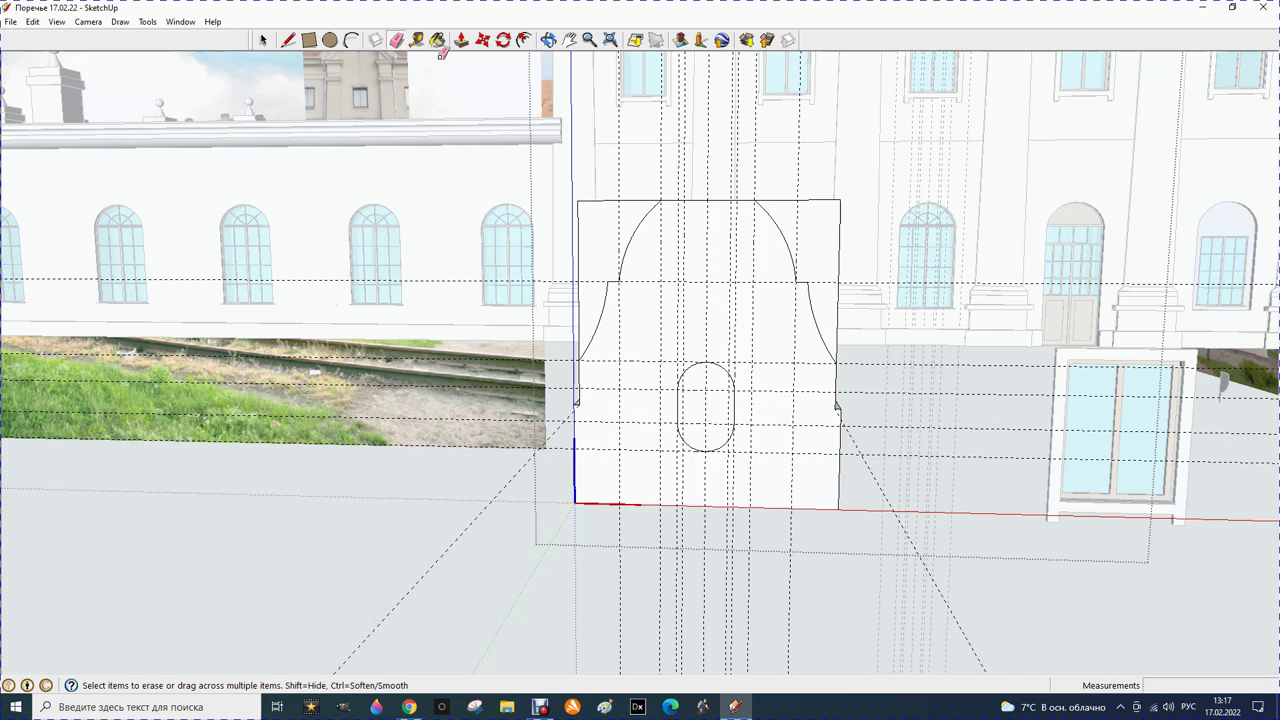
click(523, 40)
Offset the oval opening outward to form a ring around it
click(696, 402)
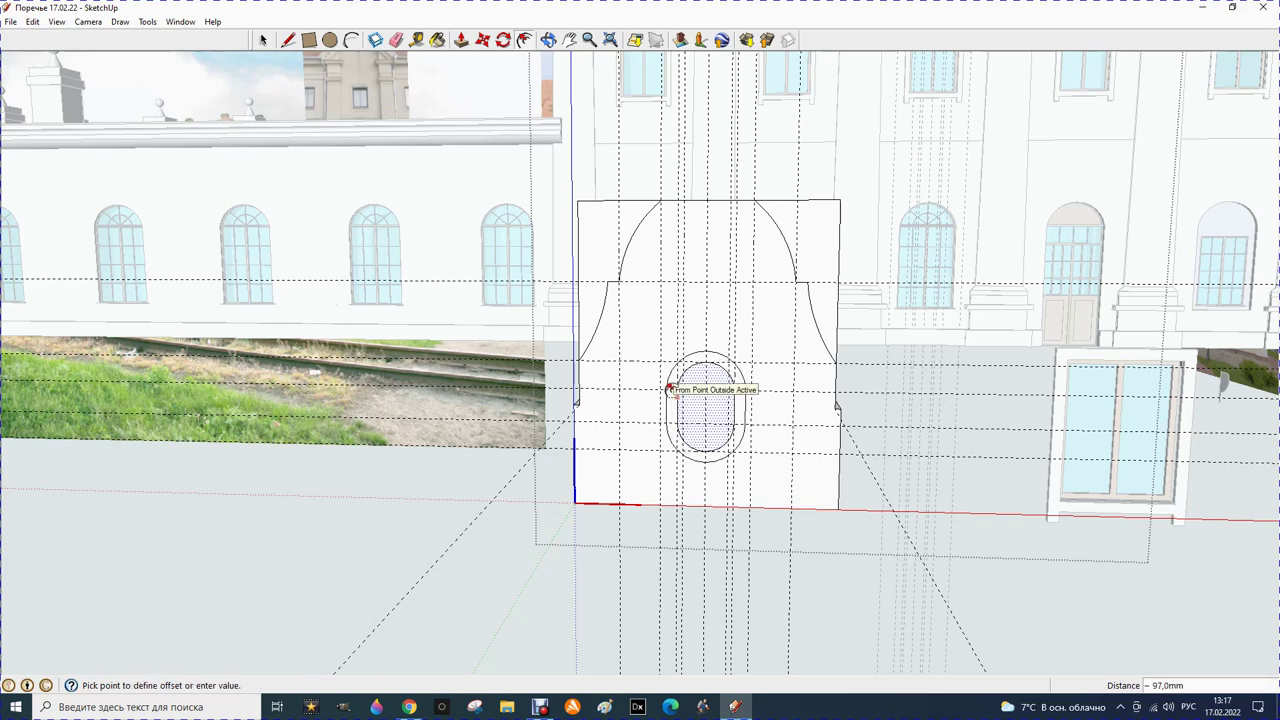
key(Return)
key(Escape)
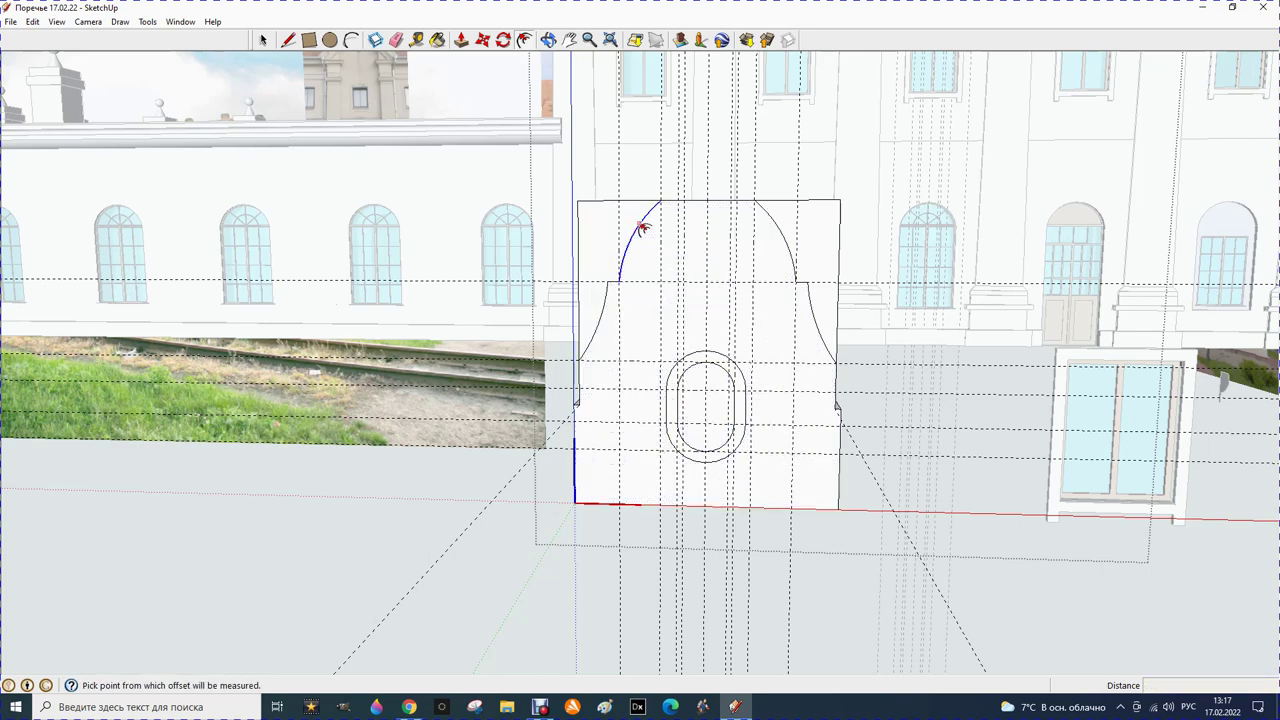
key(Escape)
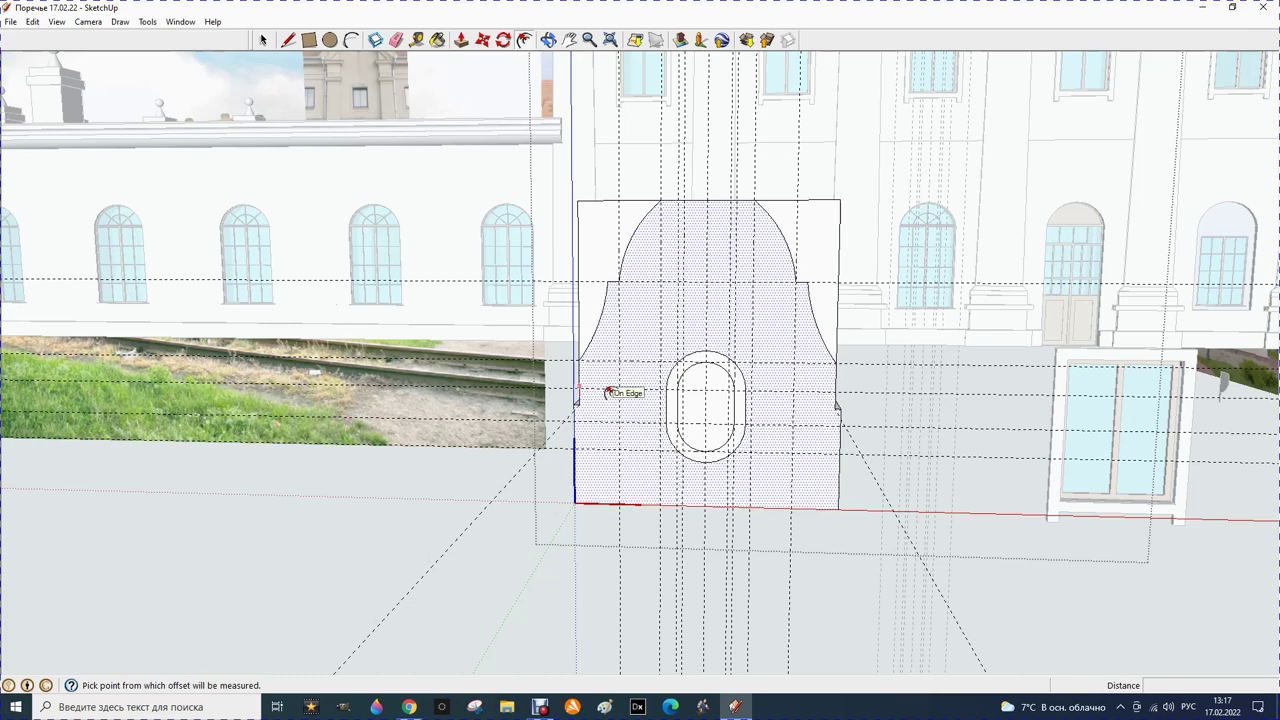
Offset the bell-shaped gable outline 100 mm inward
scroll(608, 392, down, 1)
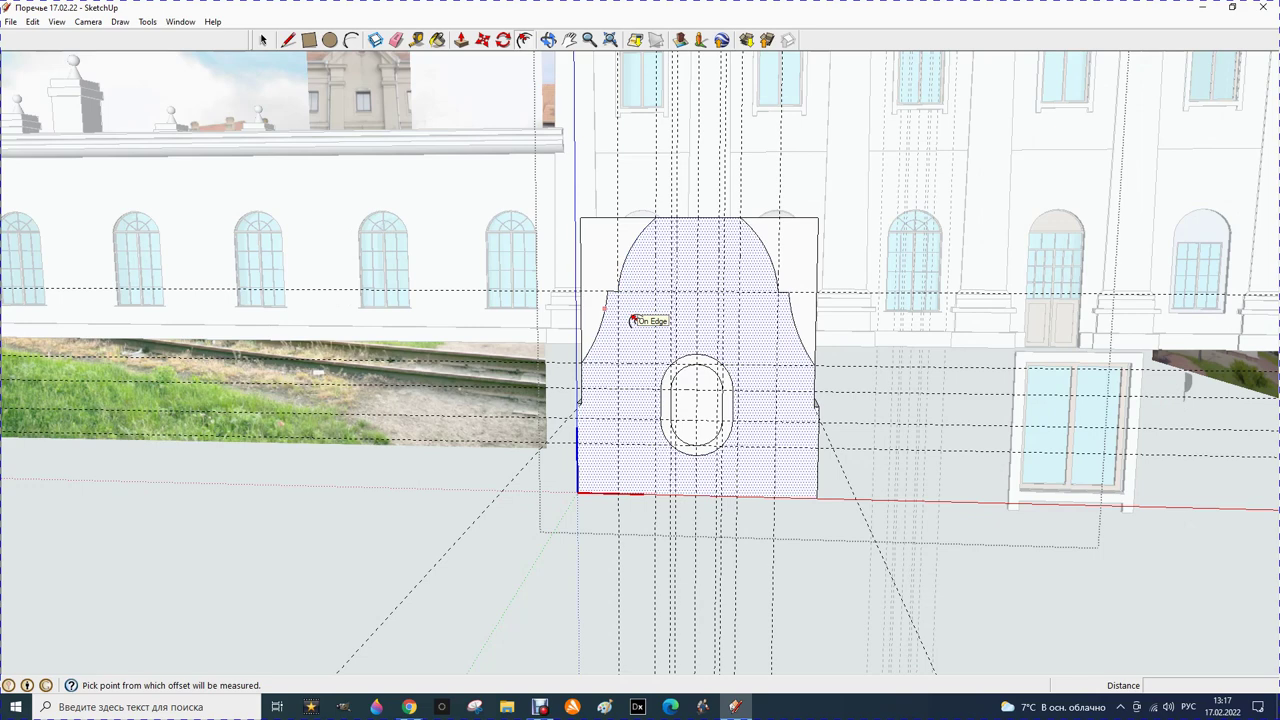
click(634, 320)
text(100)
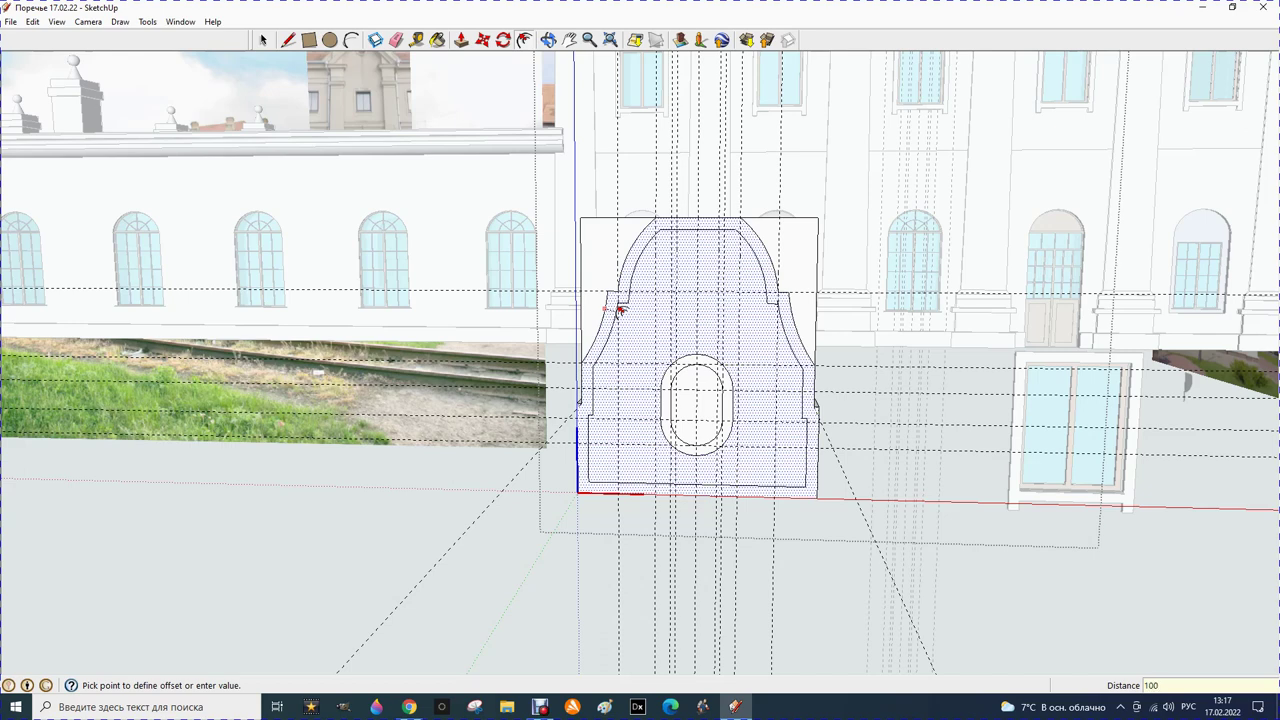
key(Return)
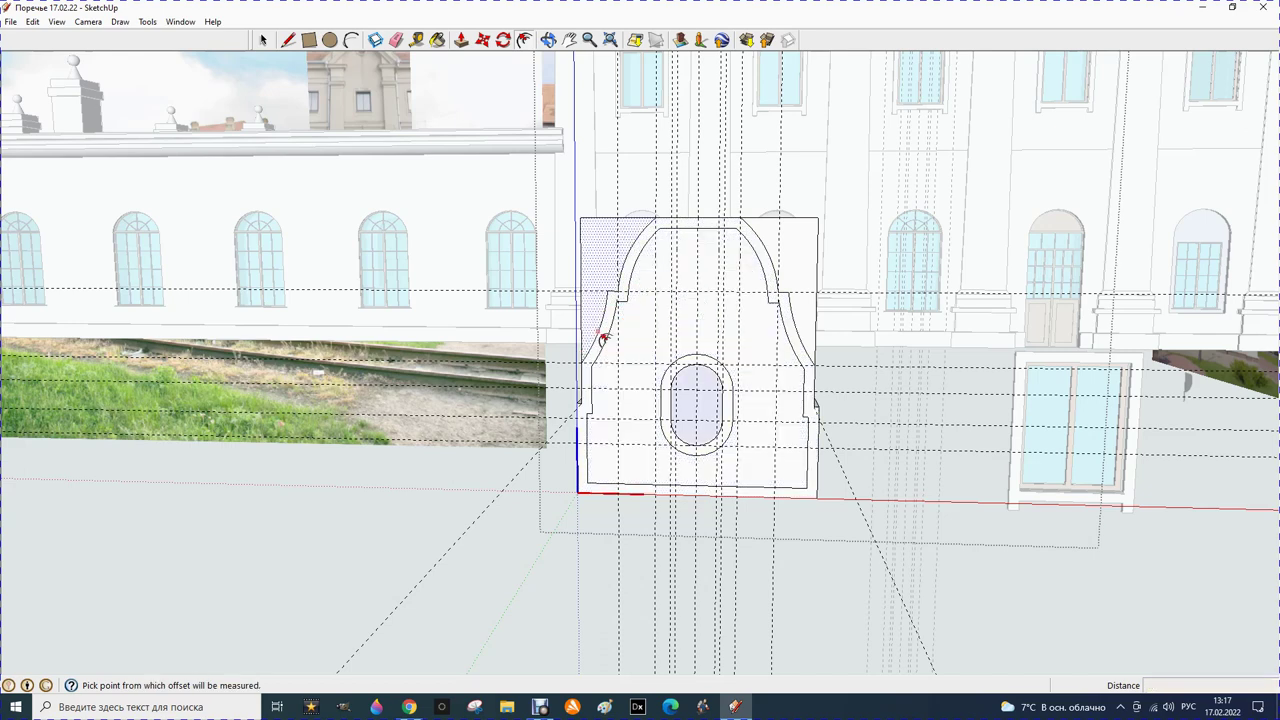
key(Escape)
Zoom in on the gable wall and start another offset of its face outline
scroll(603, 423, down, 1)
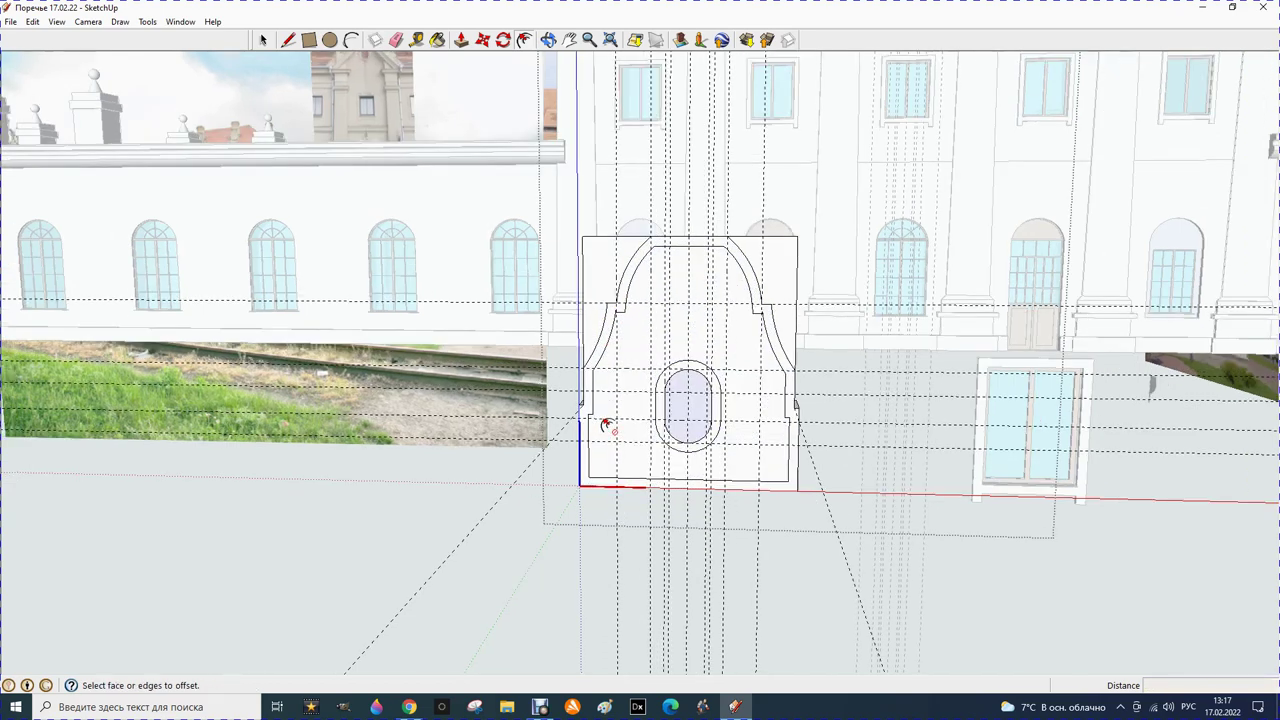
scroll(605, 425, down, 1)
scroll(605, 424, down, 2)
scroll(606, 422, down, 2)
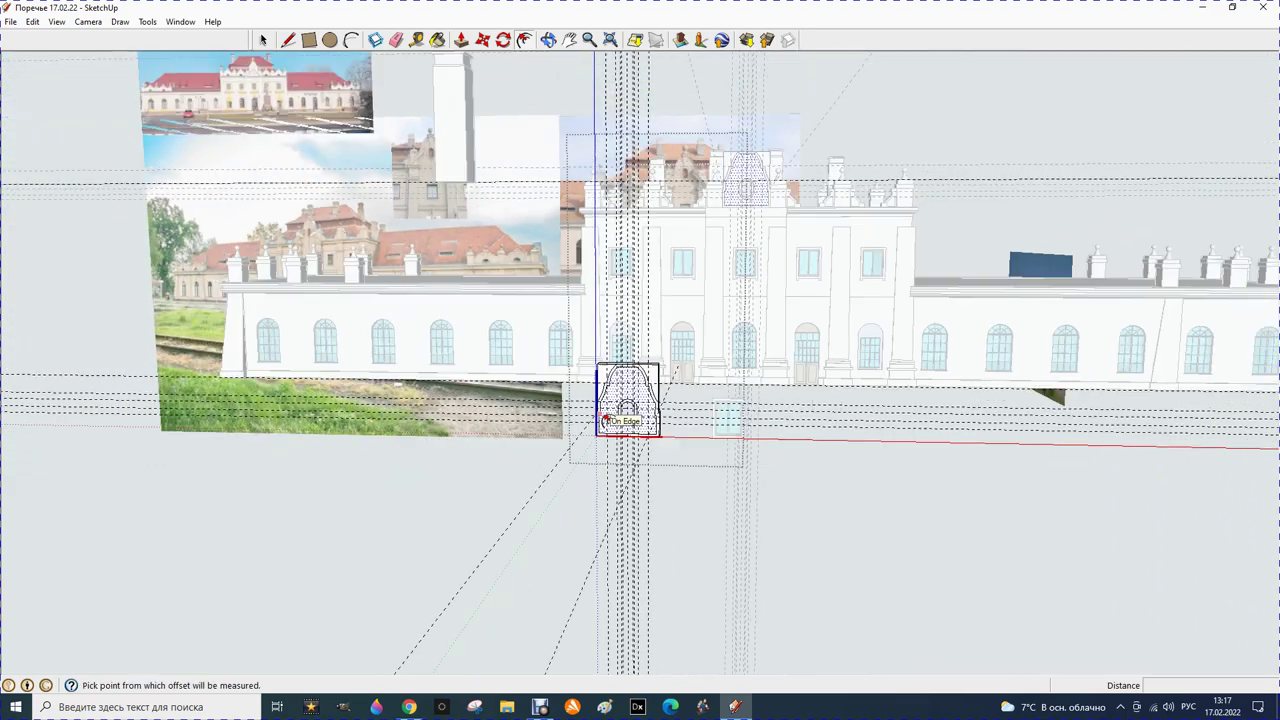
scroll(752, 176, up, 2)
scroll(735, 168, up, 2)
scroll(727, 163, up, 2)
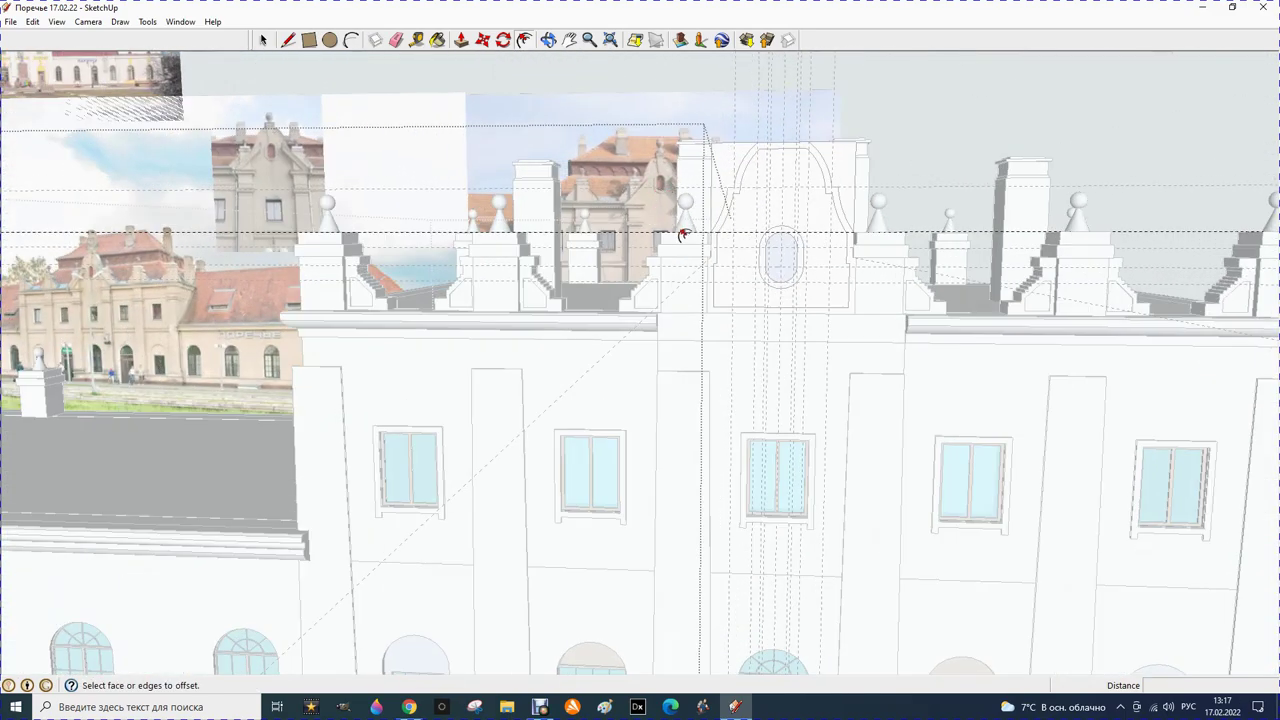
scroll(705, 253, down, 1)
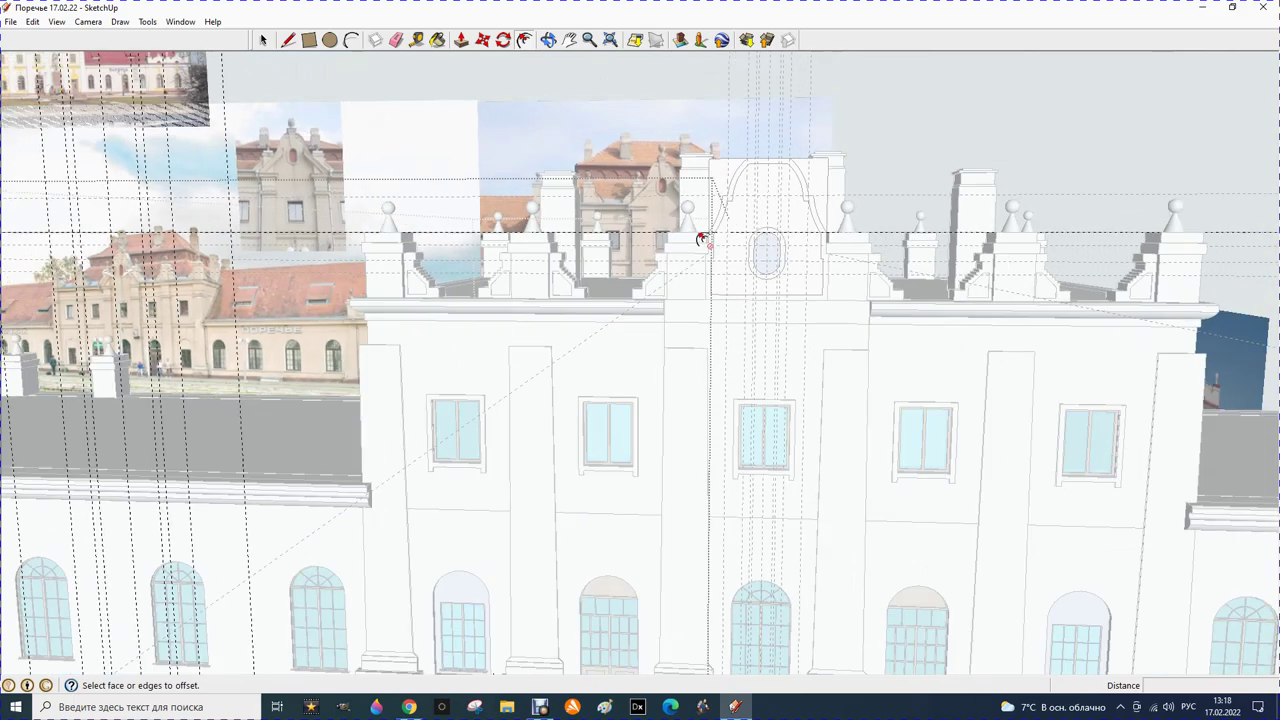
scroll(703, 248, down, 1)
scroll(701, 244, down, 1)
scroll(700, 242, down, 2)
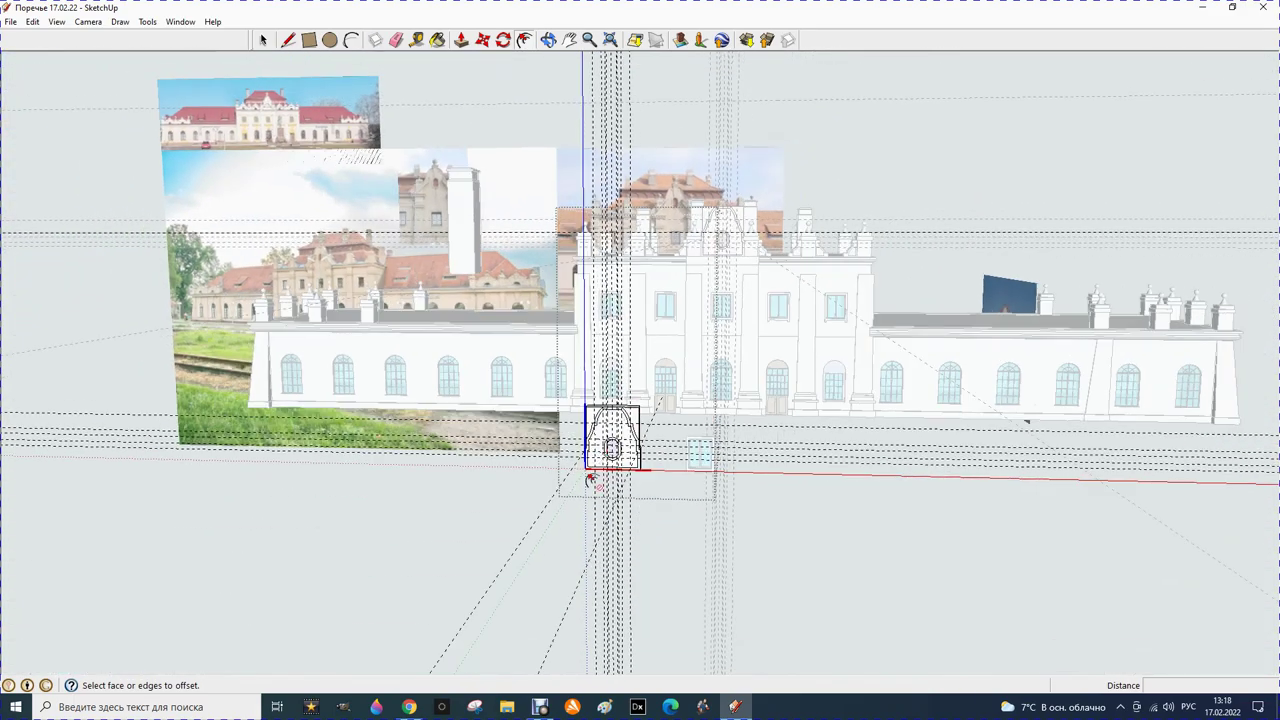
scroll(590, 460, up, 2)
scroll(597, 445, up, 2)
click(597, 441)
scroll(597, 441, up, 1)
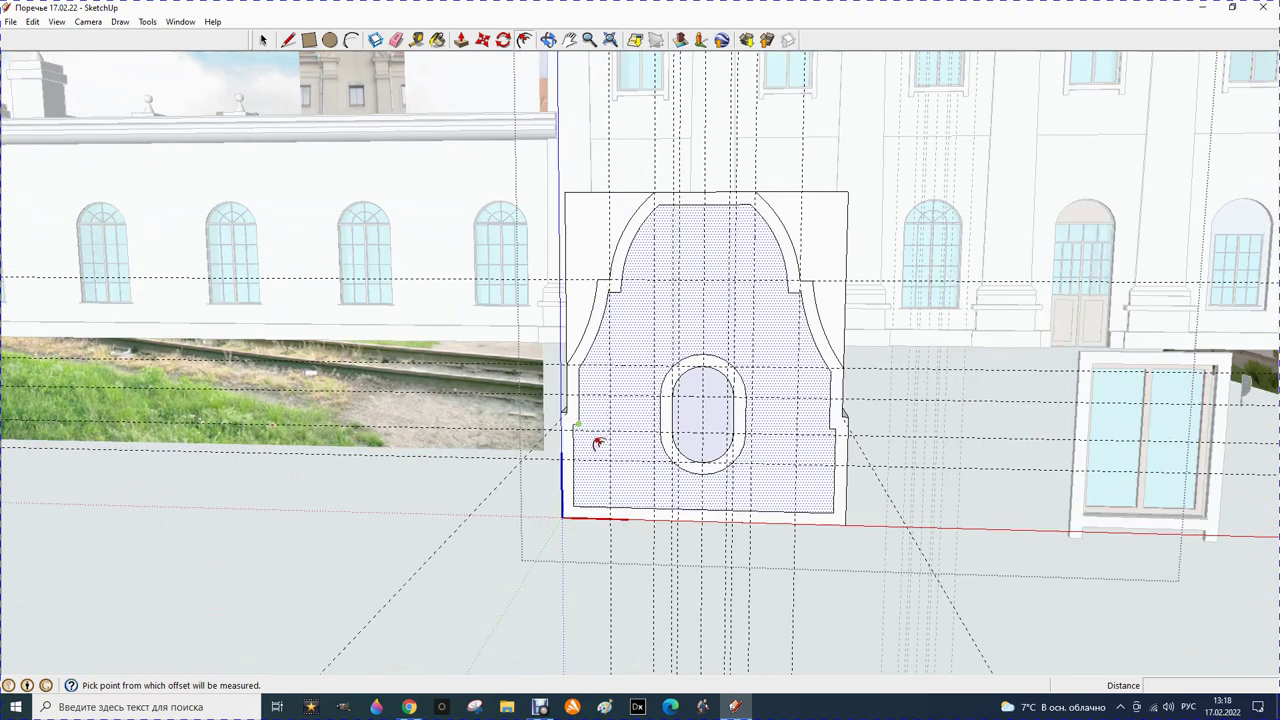
scroll(594, 443, up, 2)
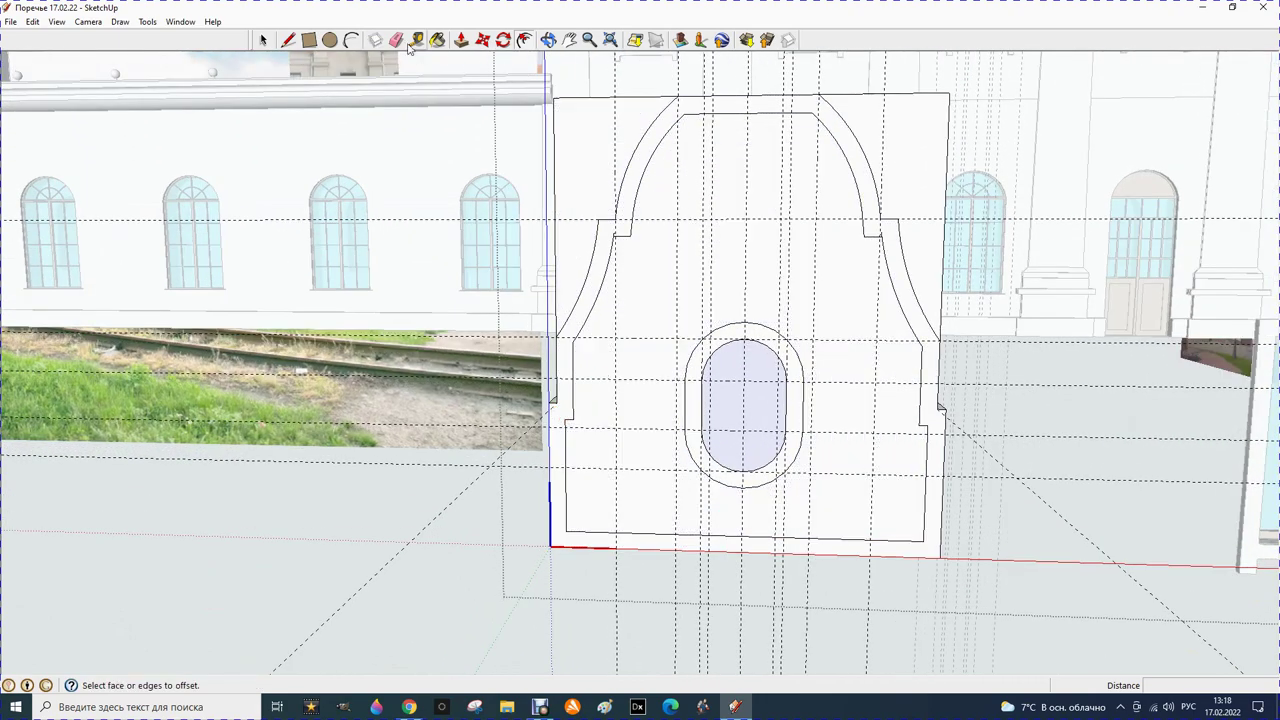
Draw short edges closing the left and right notches of the inset band
click(288, 40)
click(552, 404)
click(572, 405)
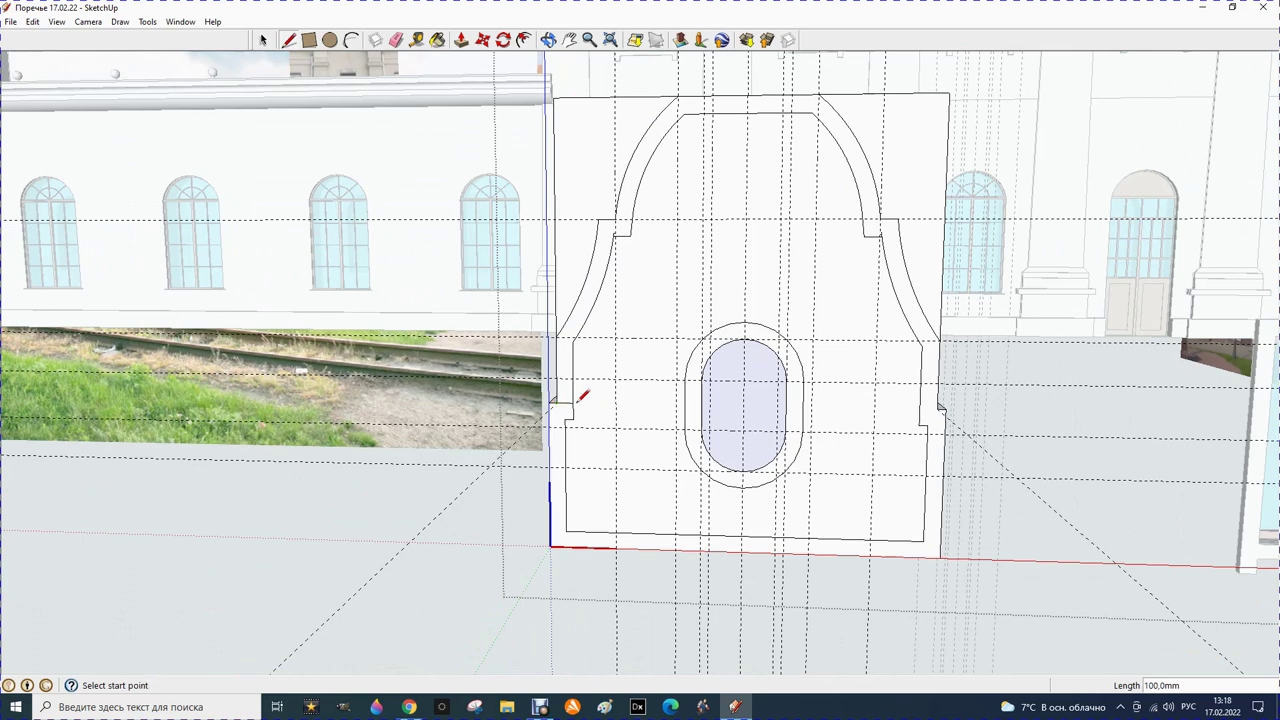
click(941, 405)
click(921, 405)
Erase the inner left, bottom and right edges of the inset outline
click(396, 40)
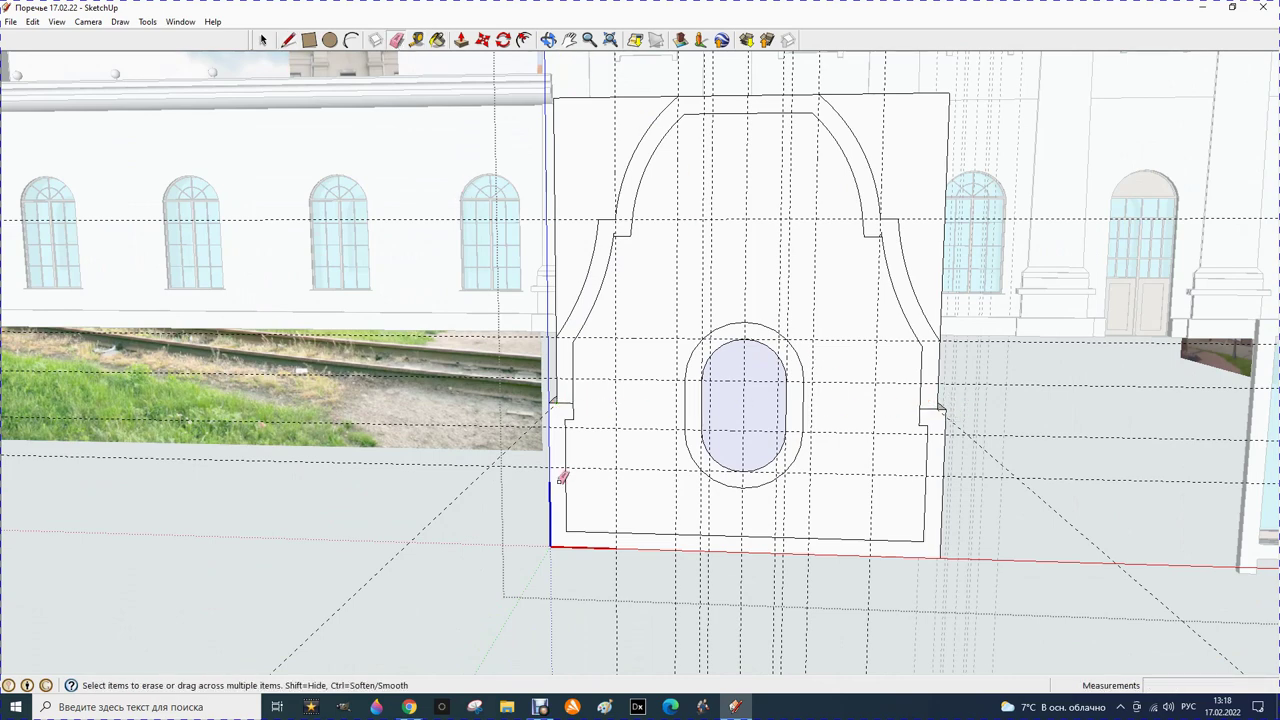
click(566, 505)
click(588, 533)
click(924, 520)
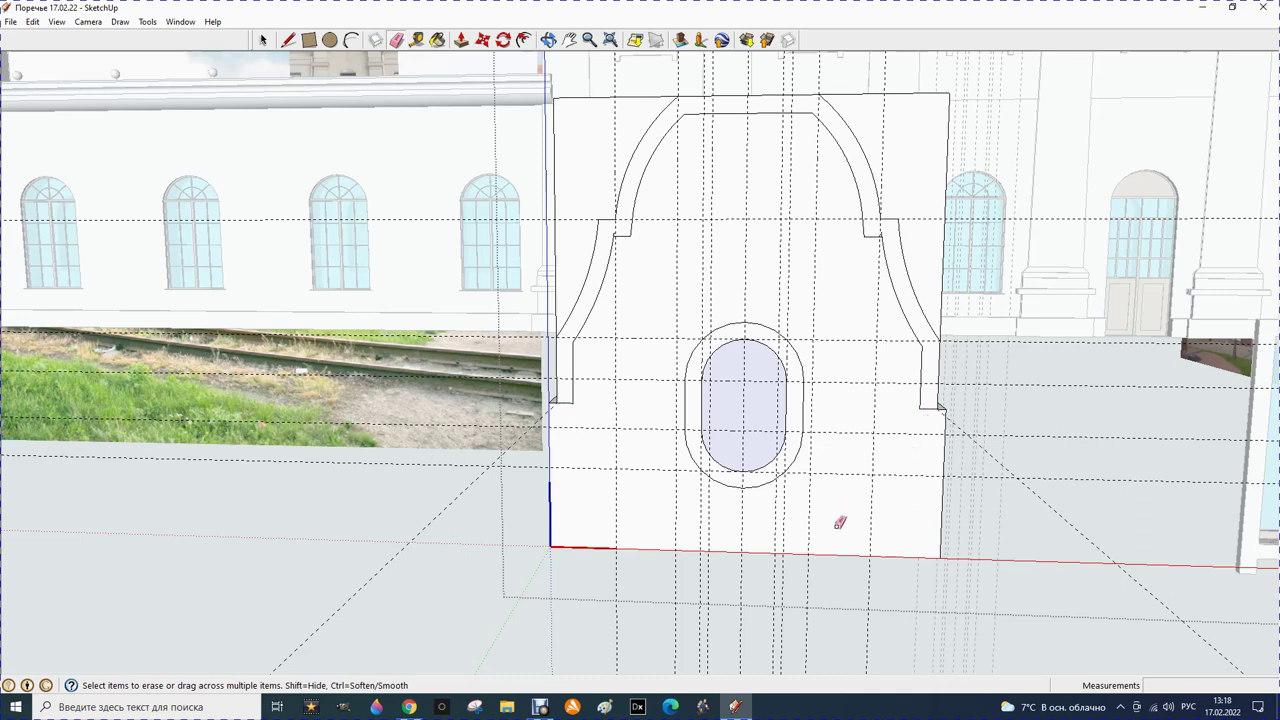
scroll(666, 455, down, 1)
scroll(663, 466, down, 1)
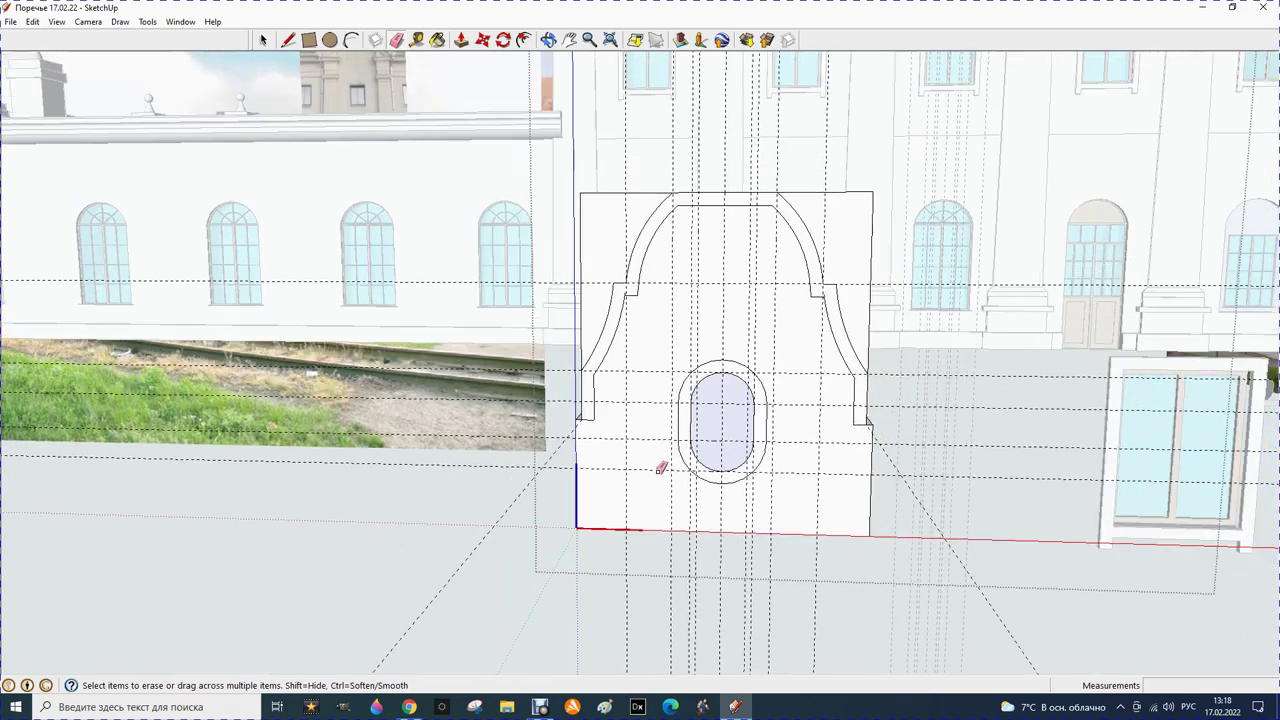
scroll(663, 465, down, 1)
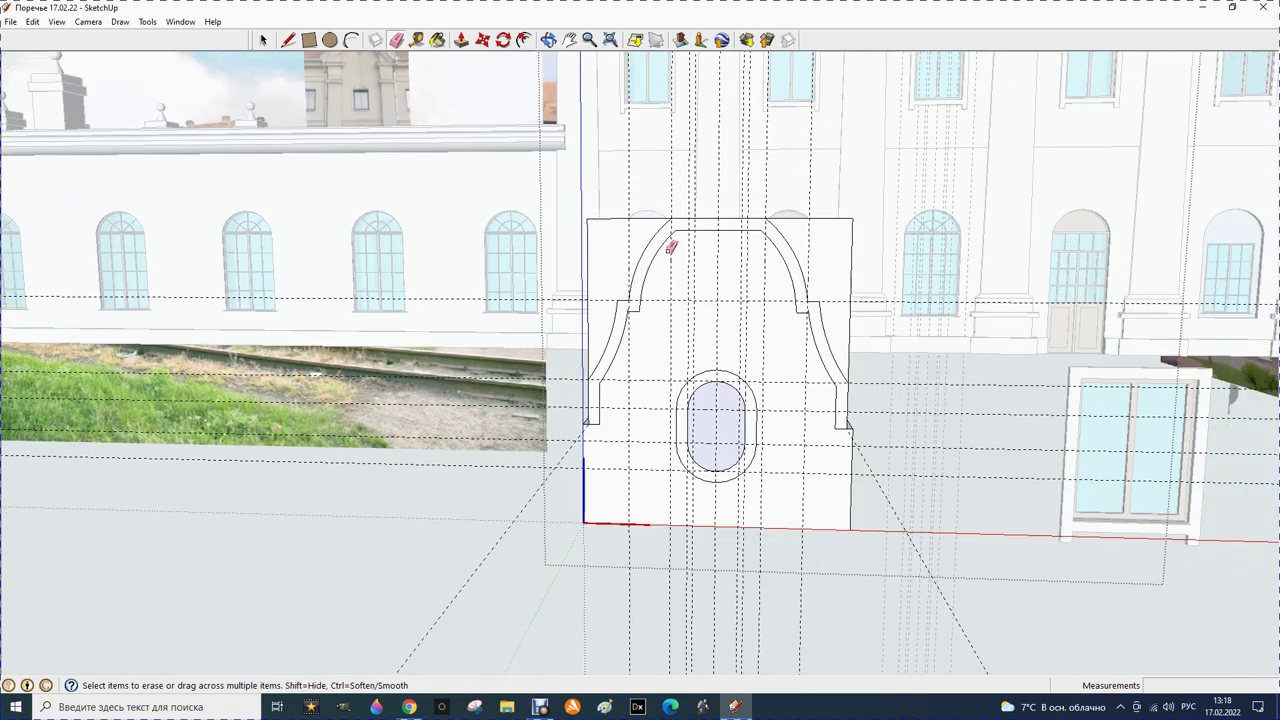
scroll(612, 397, down, 1)
scroll(612, 402, down, 1)
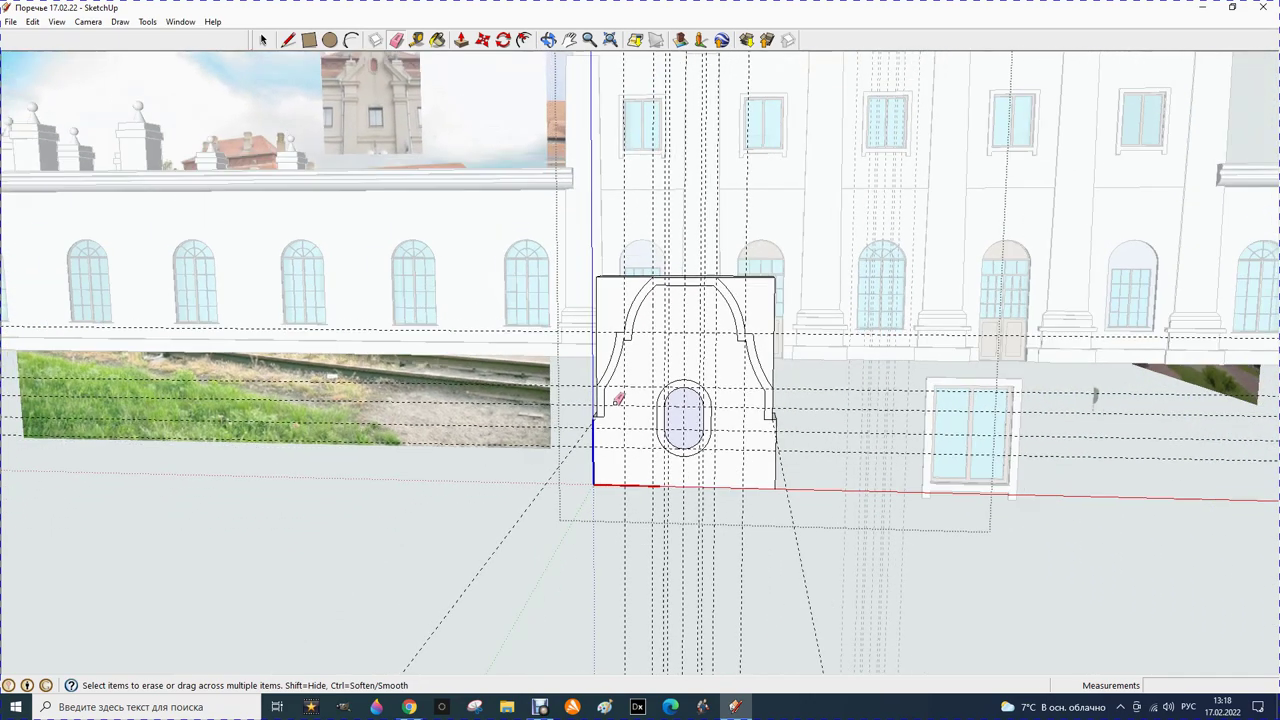
scroll(613, 403, down, 1)
scroll(617, 402, down, 1)
scroll(619, 401, down, 1)
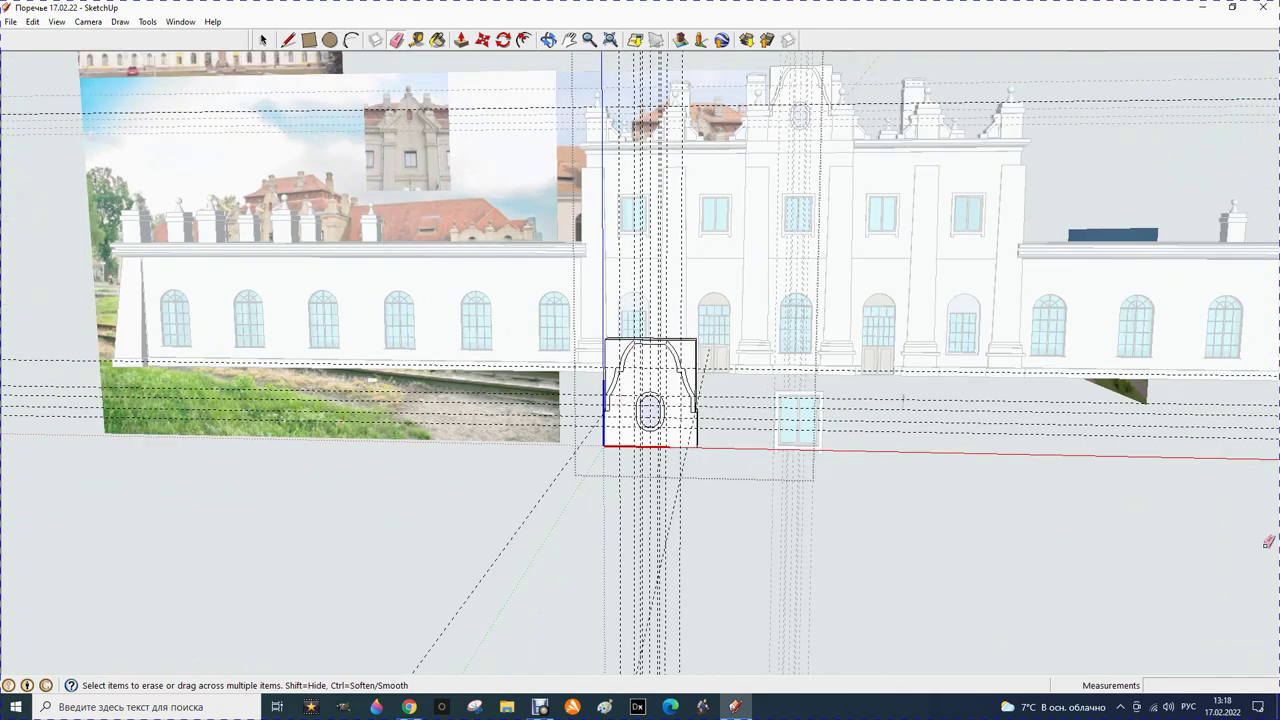
scroll(395, 72, up, 2)
scroll(405, 80, up, 2)
scroll(420, 88, up, 2)
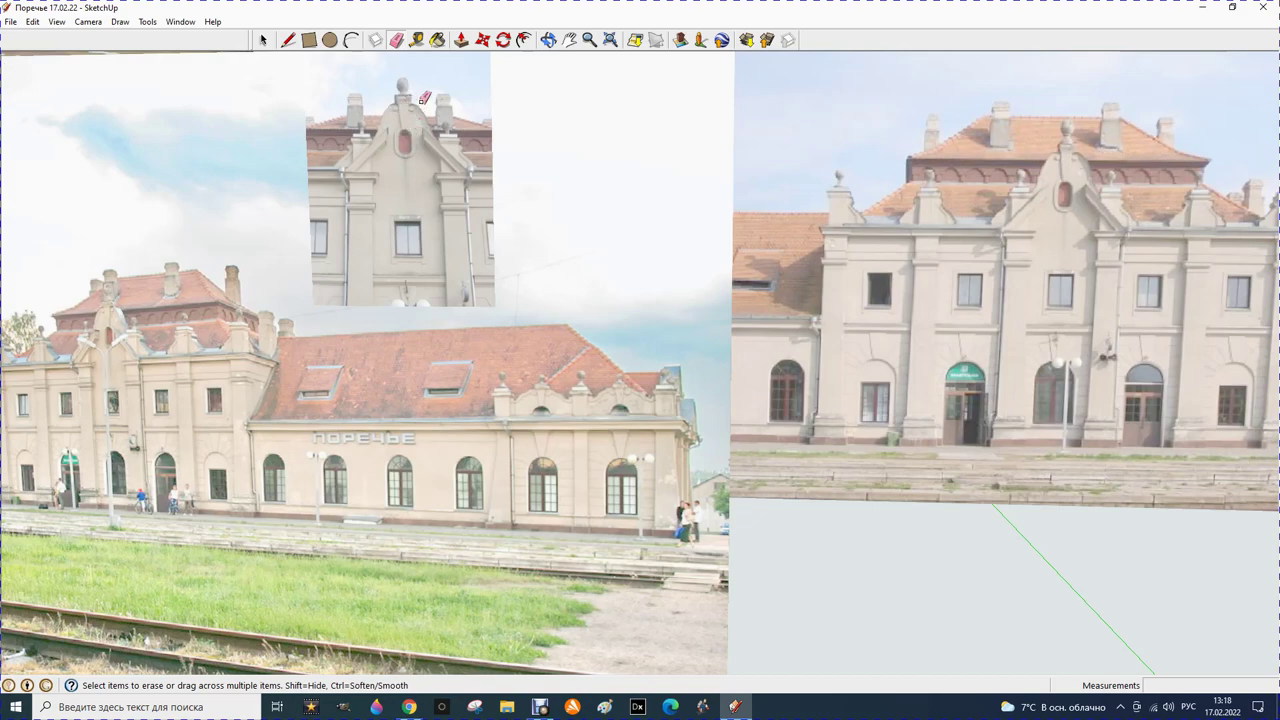
scroll(424, 97, down, 2)
scroll(424, 97, down, 3)
scroll(591, 287, down, 3)
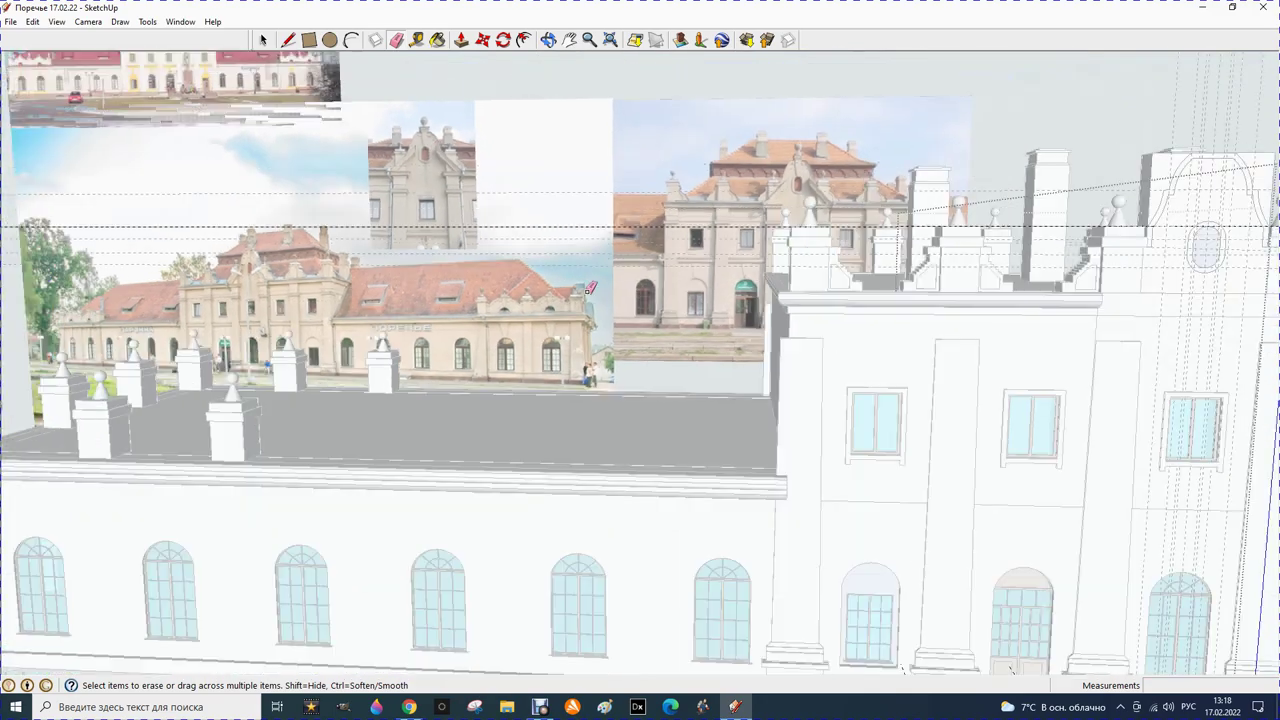
scroll(591, 287, down, 3)
scroll(661, 348, up, 1)
scroll(740, 510, up, 2)
scroll(740, 505, up, 2)
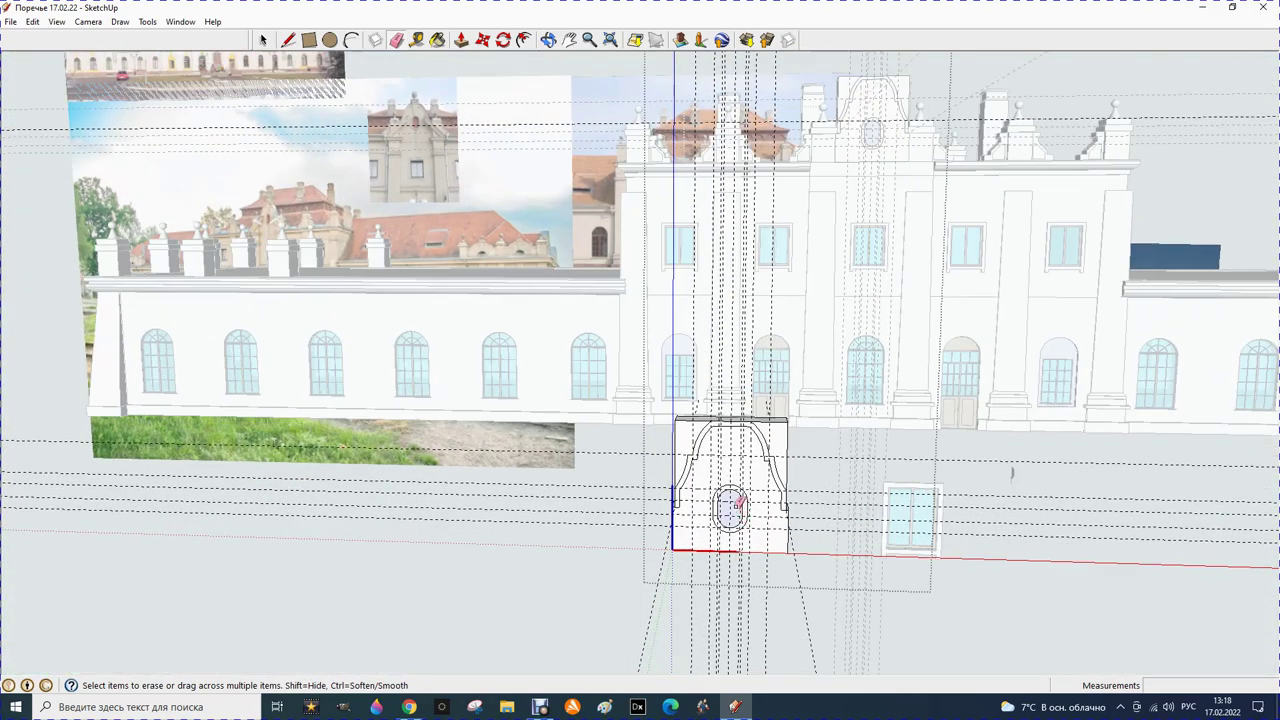
scroll(740, 503, up, 2)
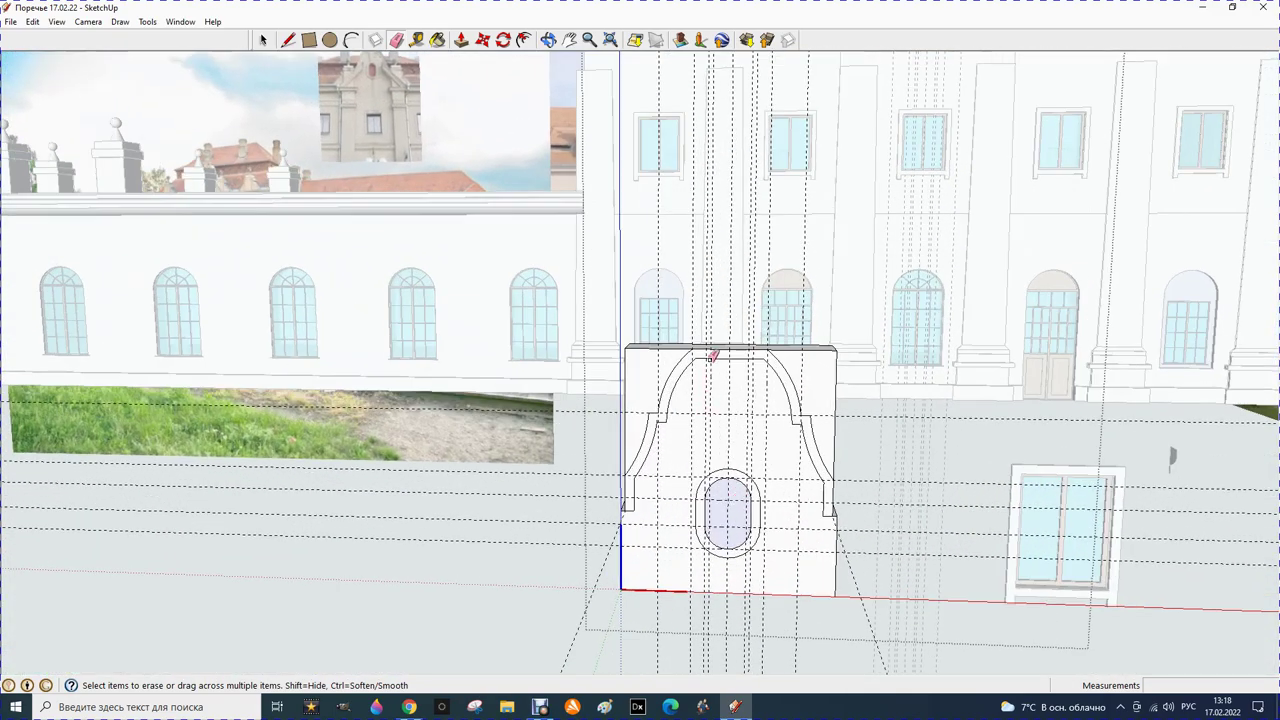
click(418, 41)
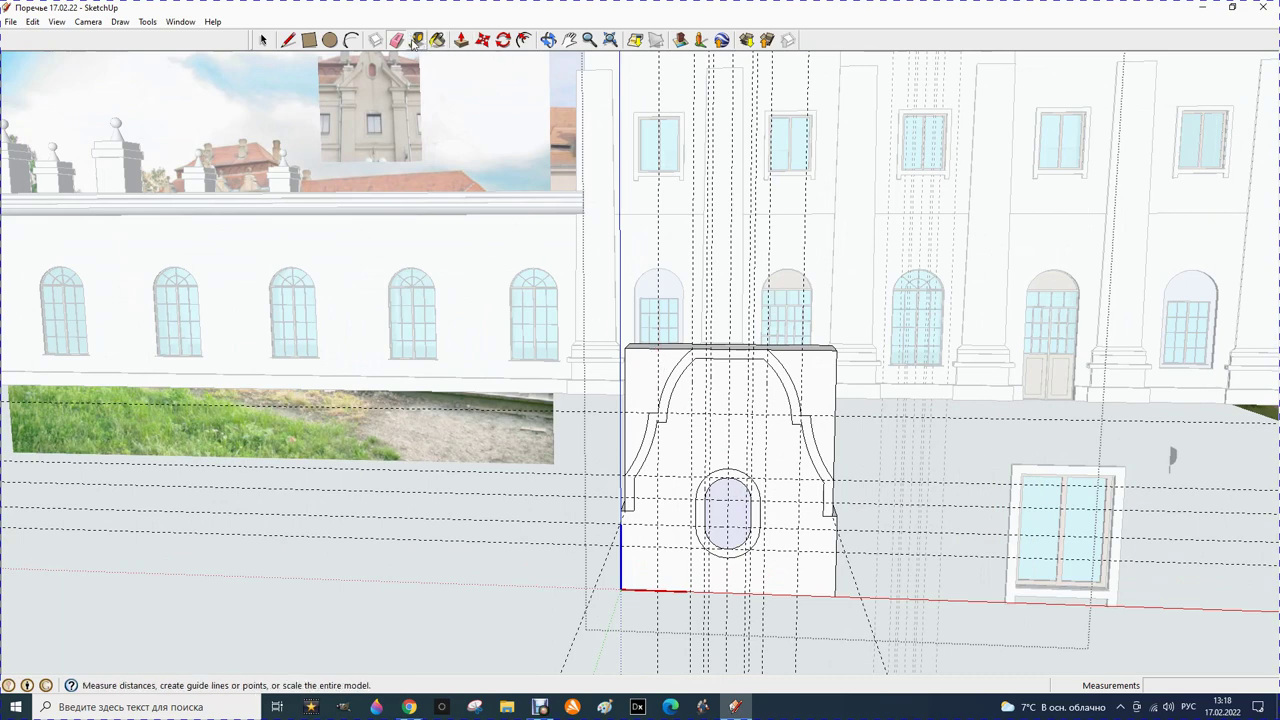
Place 50 mm guides above the oval opening with the Tape Measure
click(726, 446)
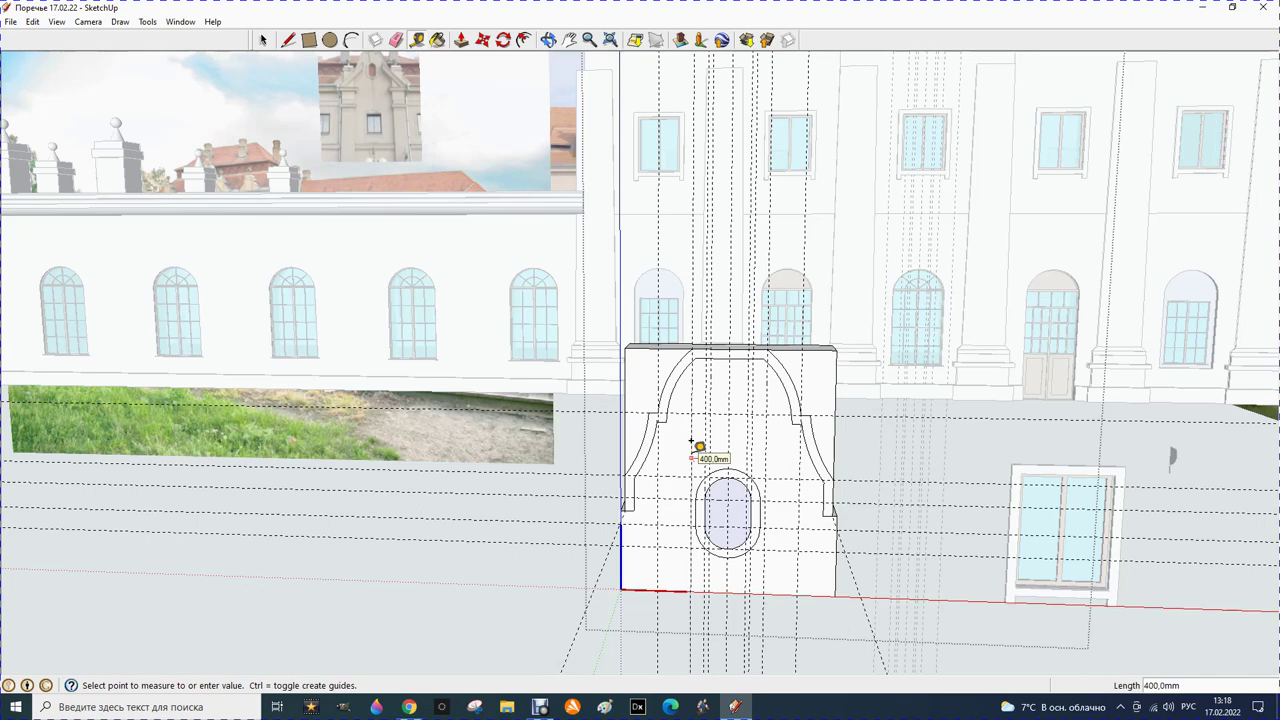
text(50)
key(Return)
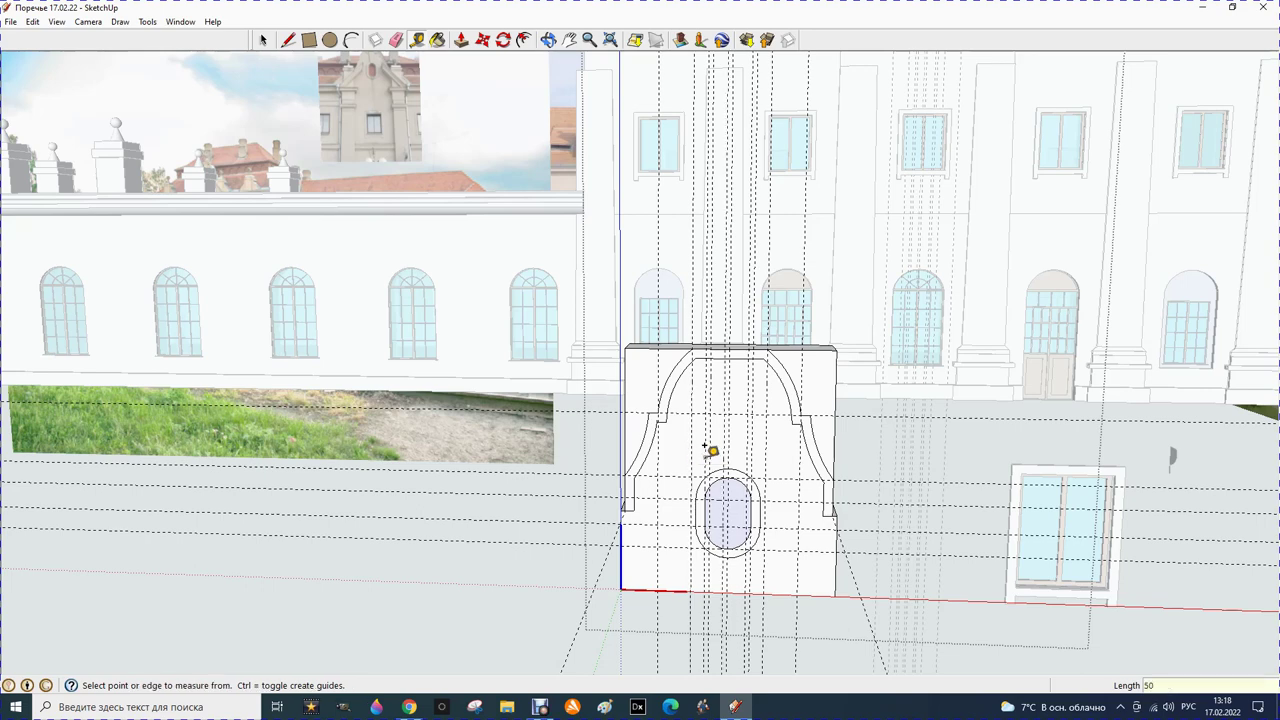
click(727, 456)
text(5)
key(Return)
click(288, 40)
scroll(713, 468, up, 2)
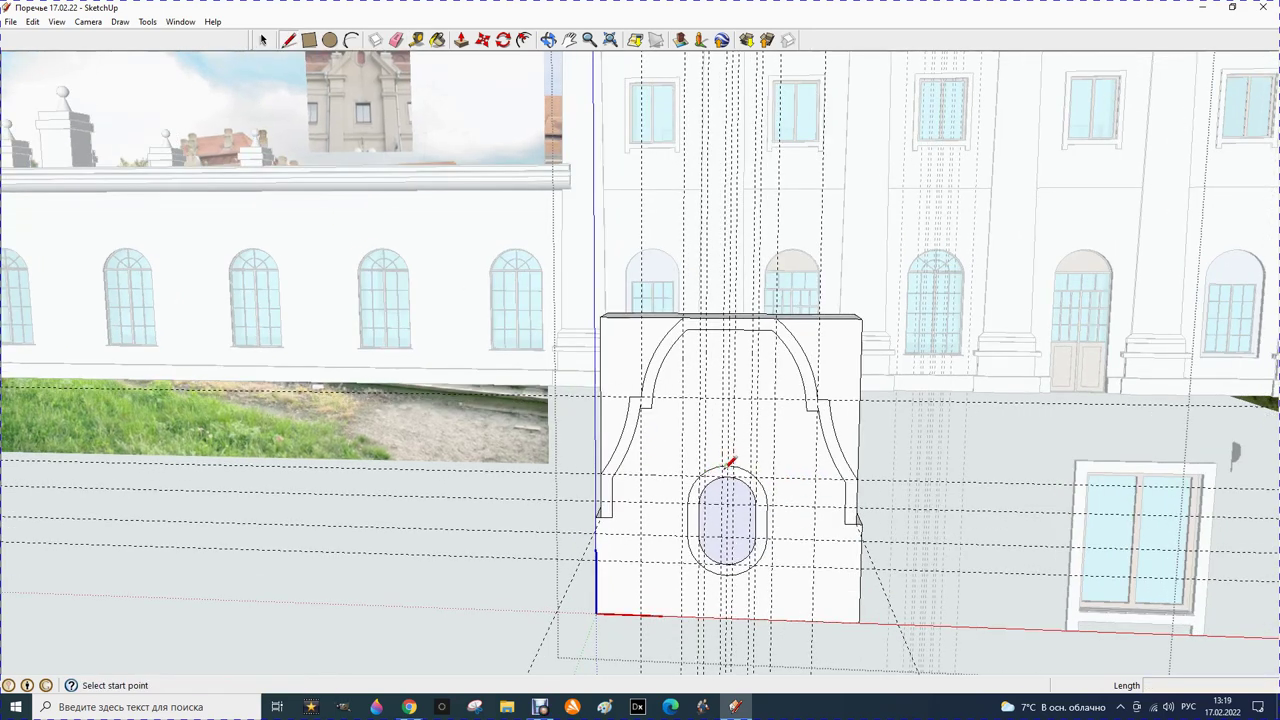
Place a 75 mm guide in the upper area of the gable face
scroll(728, 465, up, 3)
scroll(728, 465, up, 2)
click(732, 458)
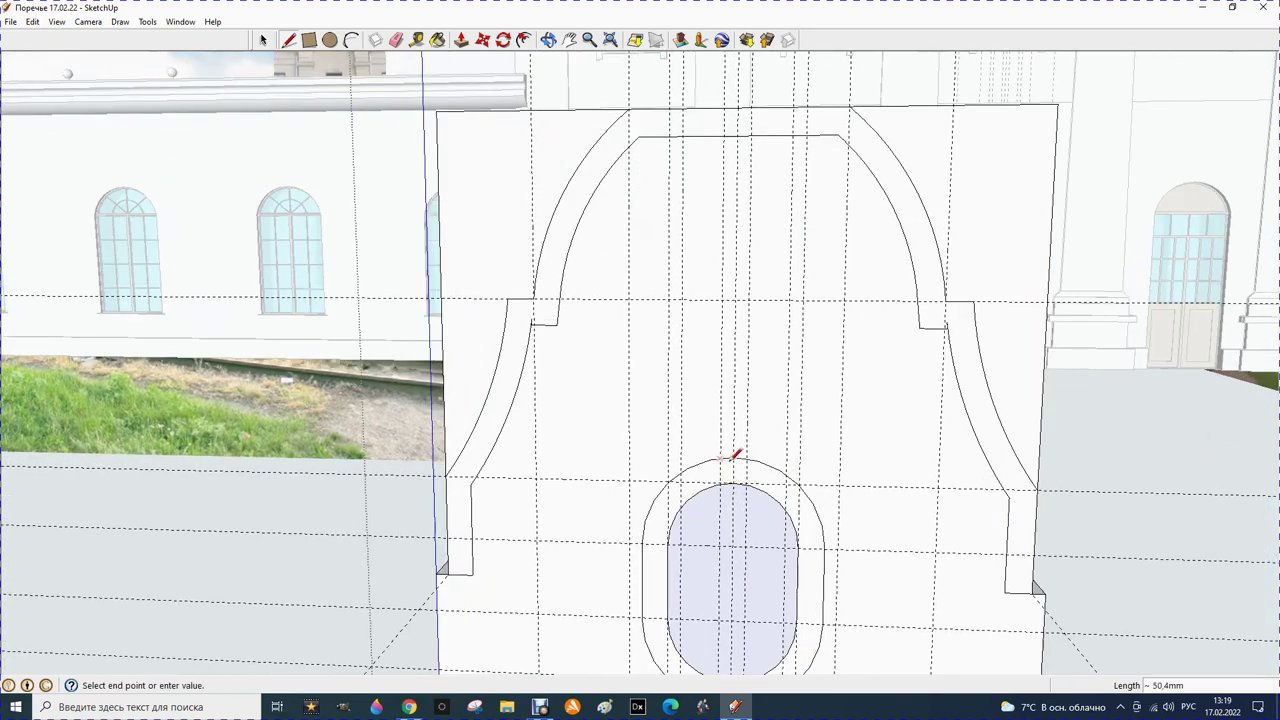
scroll(732, 456, down, 2)
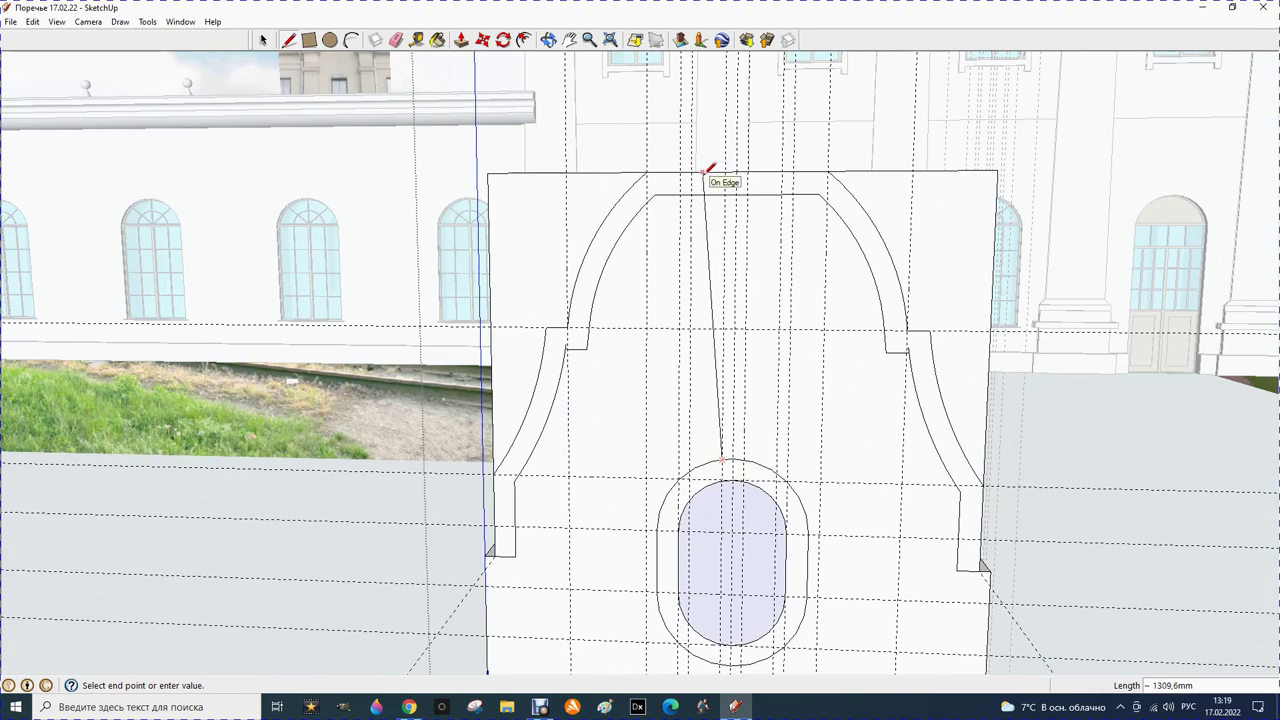
key(Escape)
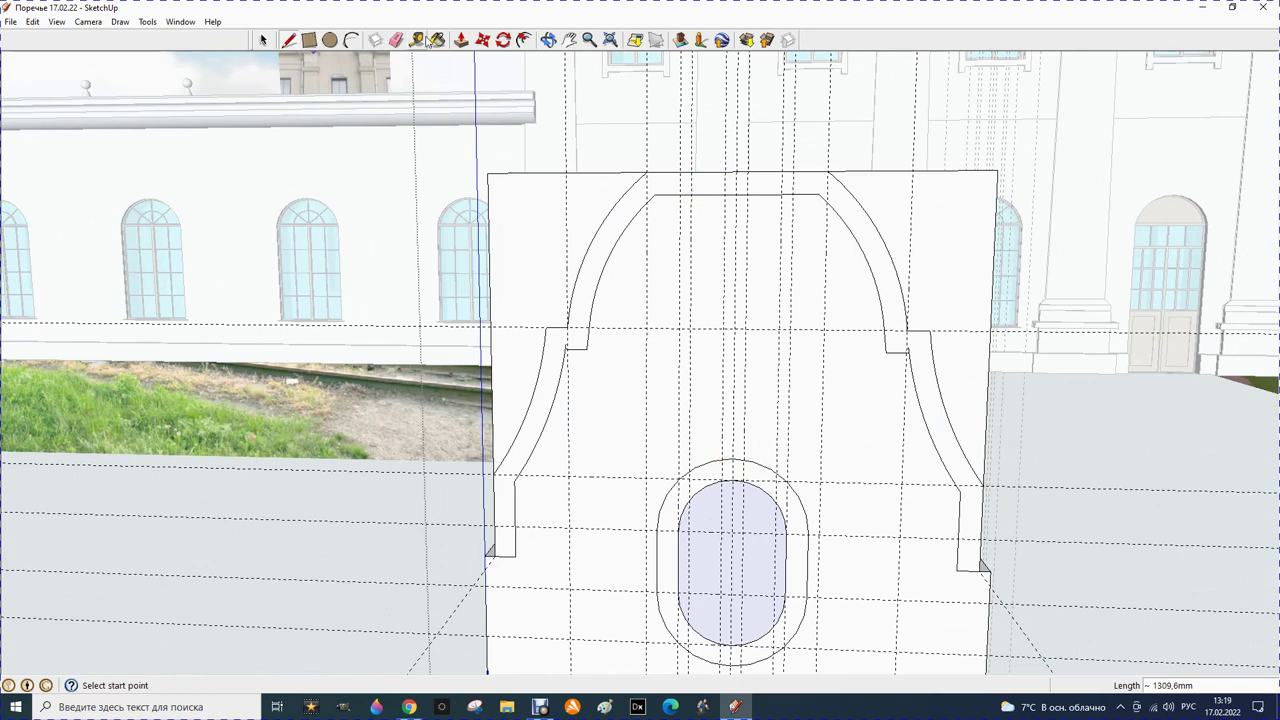
click(417, 39)
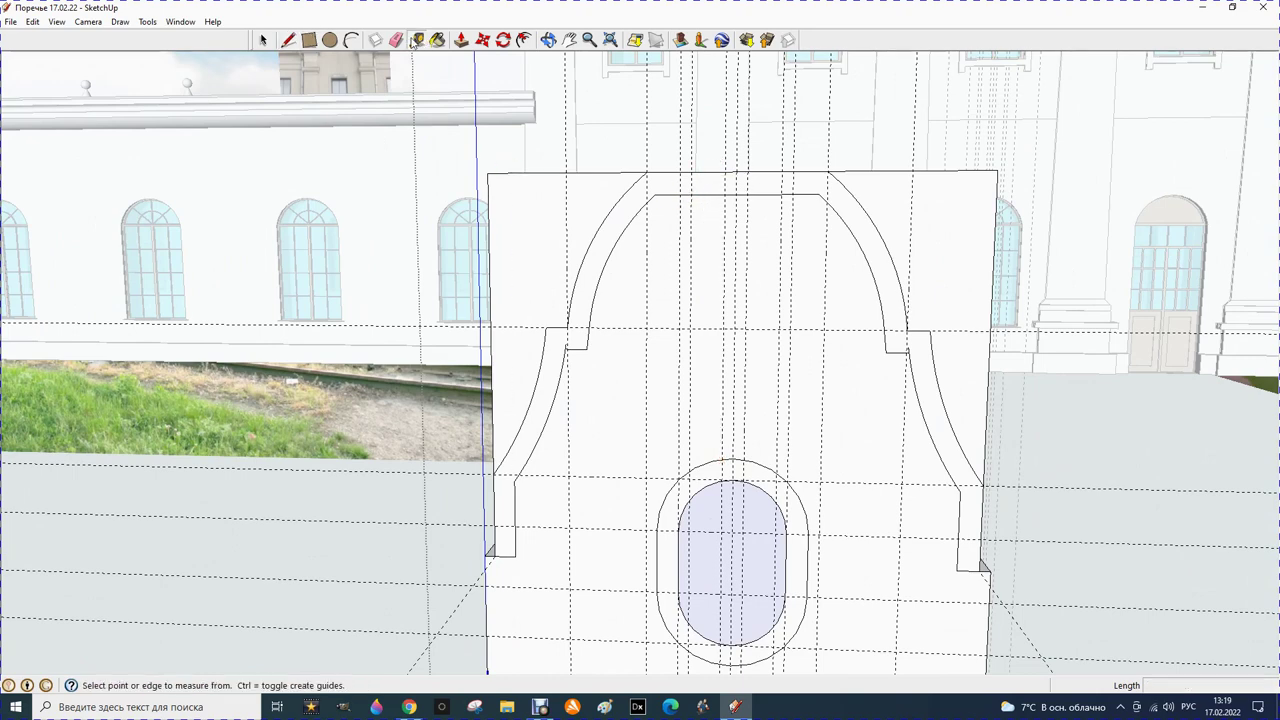
click(722, 215)
click(708, 215)
click(718, 217)
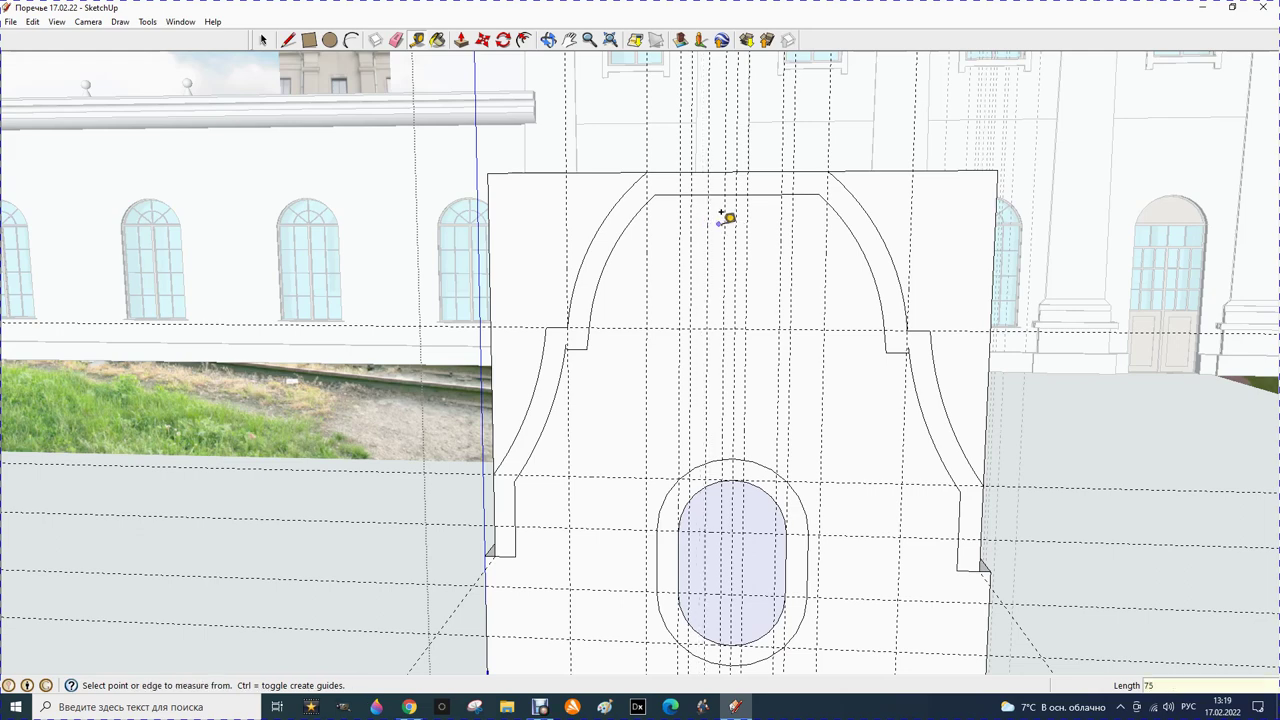
text(75)
key(Return)
Draw slanted lines from the oval ring's top up to the gable's top edge
click(288, 40)
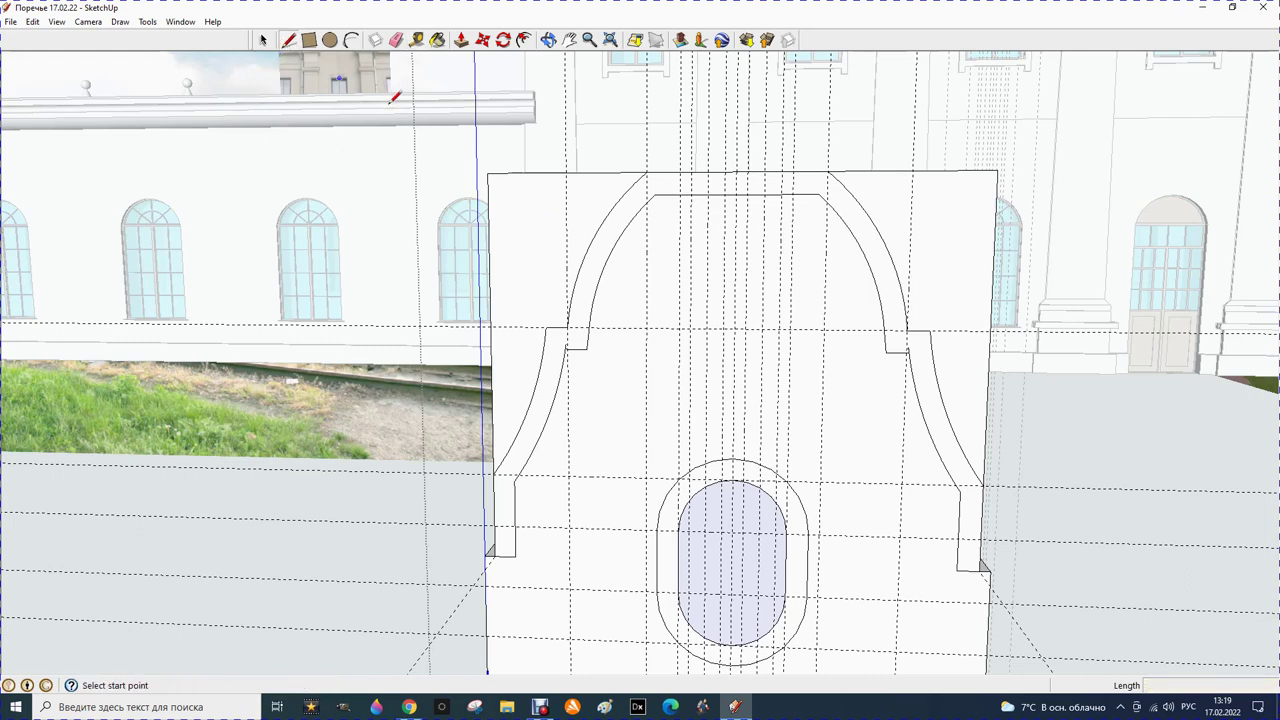
click(723, 459)
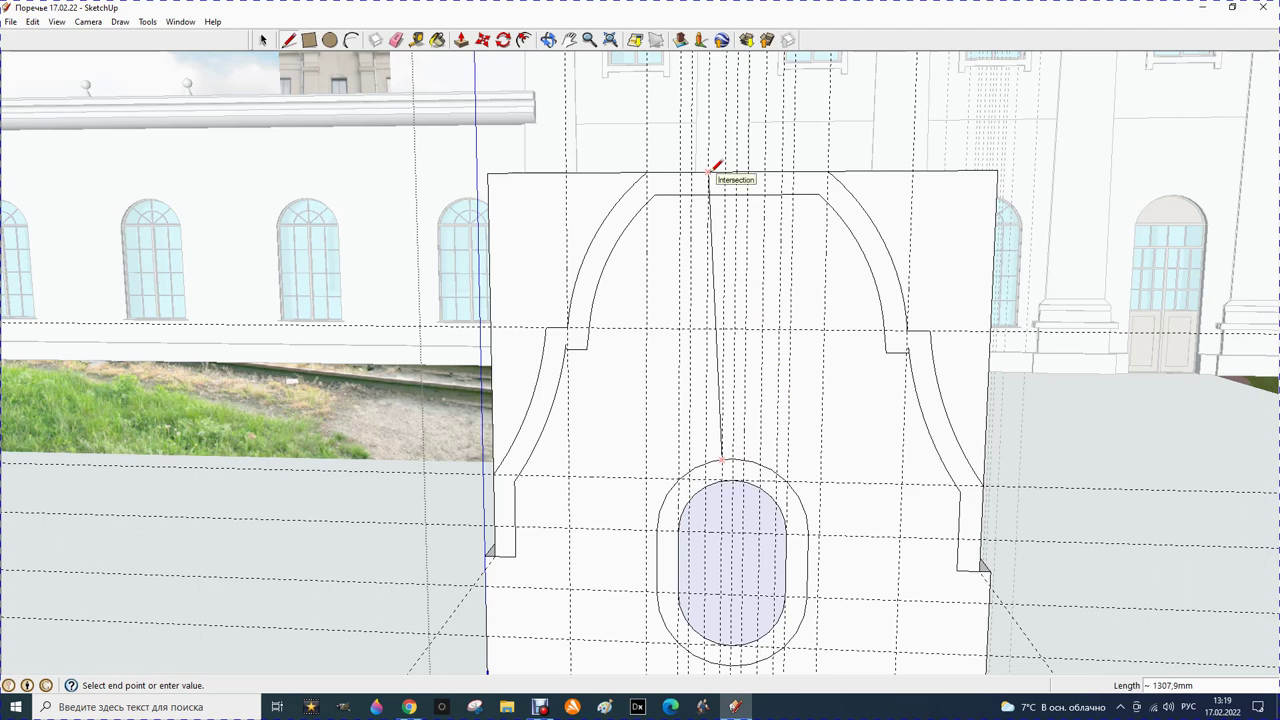
click(709, 172)
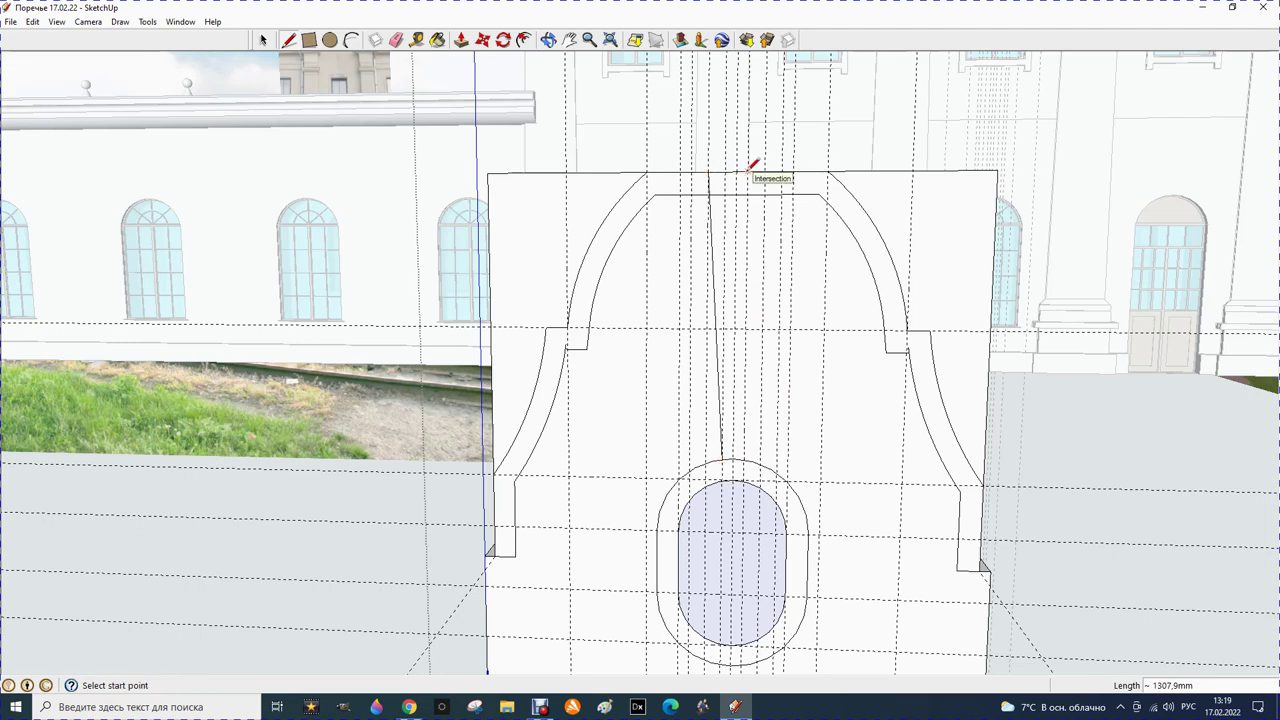
click(742, 459)
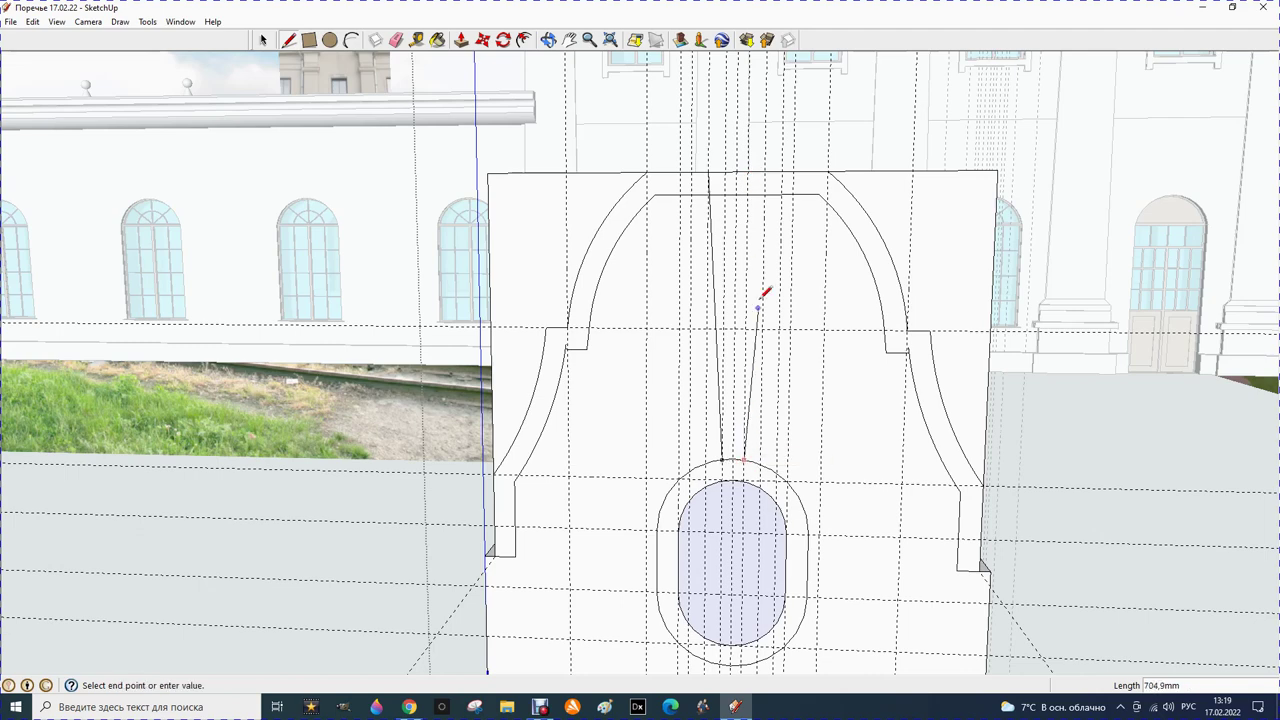
click(766, 172)
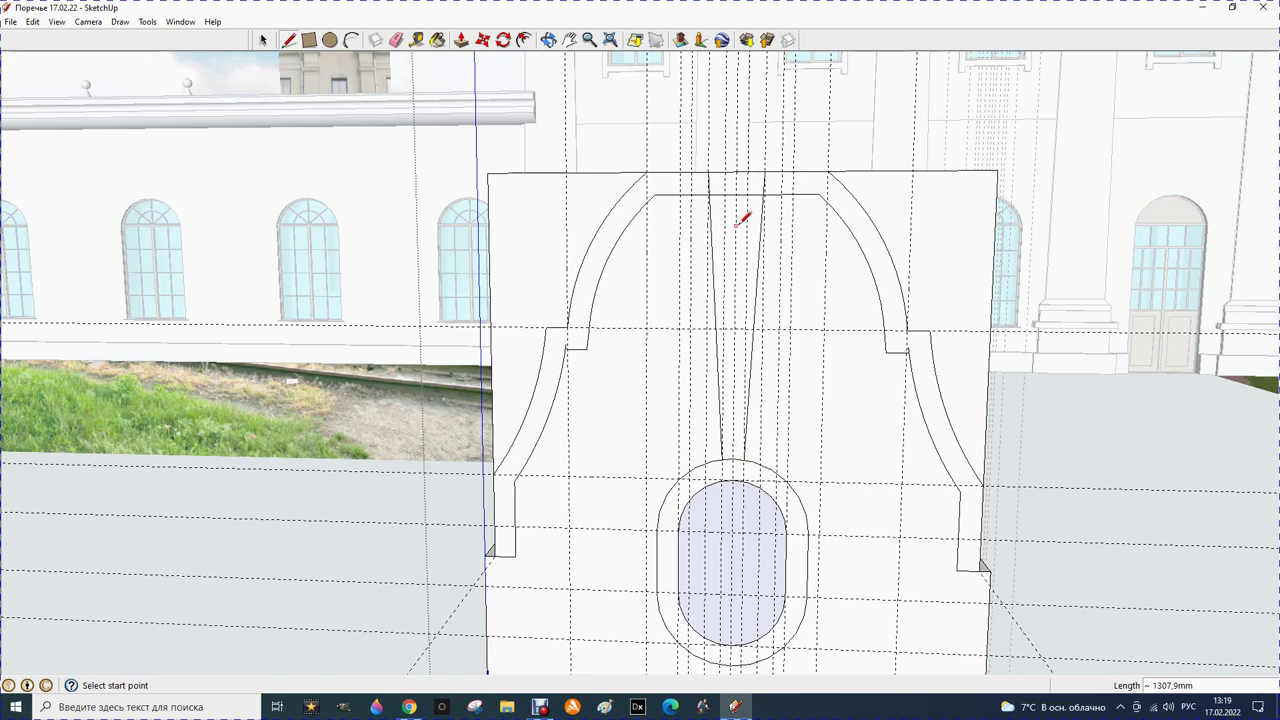
click(722, 458)
click(693, 172)
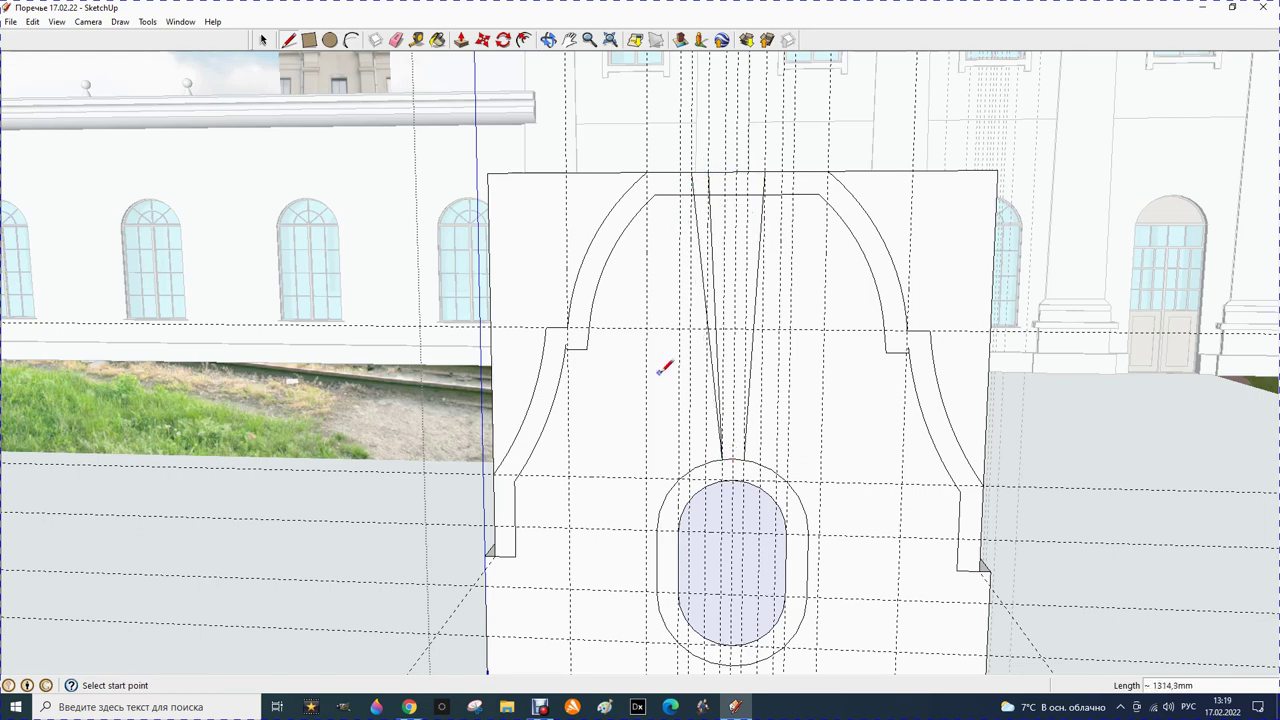
click(396, 40)
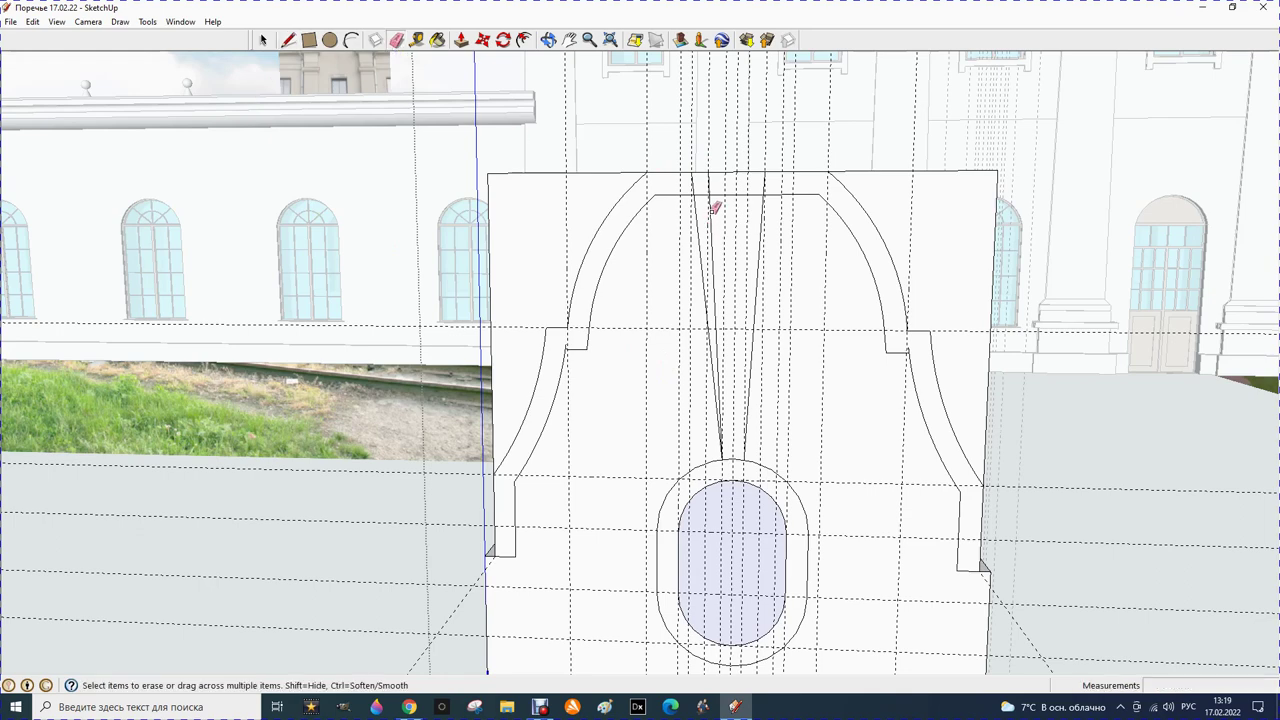
Erase the extra converging line, the stray guides, and the short top edges between slanted lines
click(710, 208)
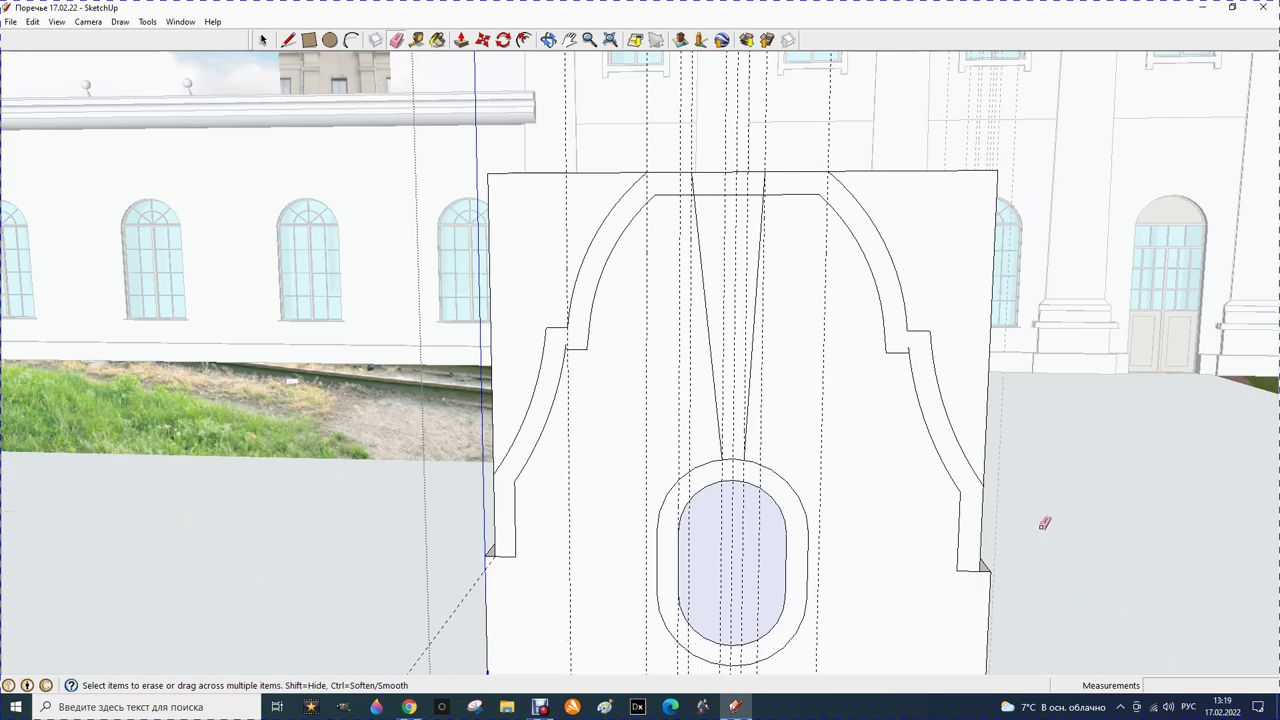
scroll(508, 437, down, 2)
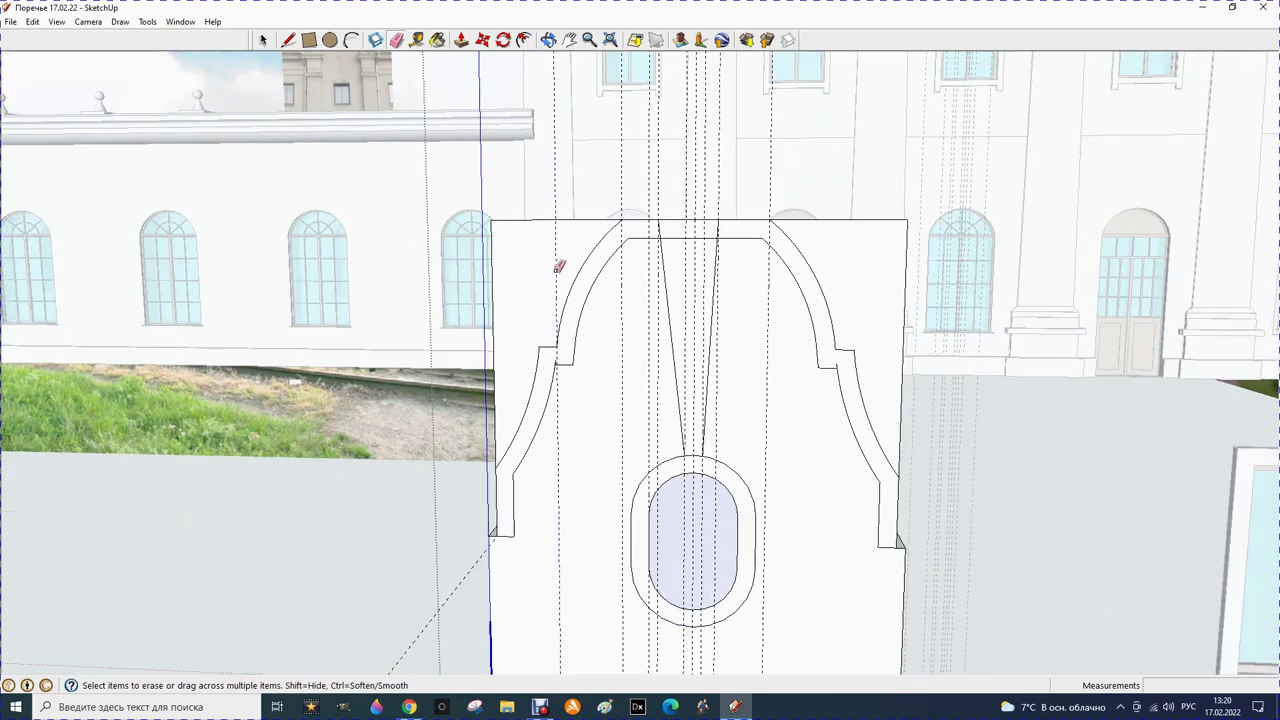
click(624, 288)
scroll(652, 397, down, 2)
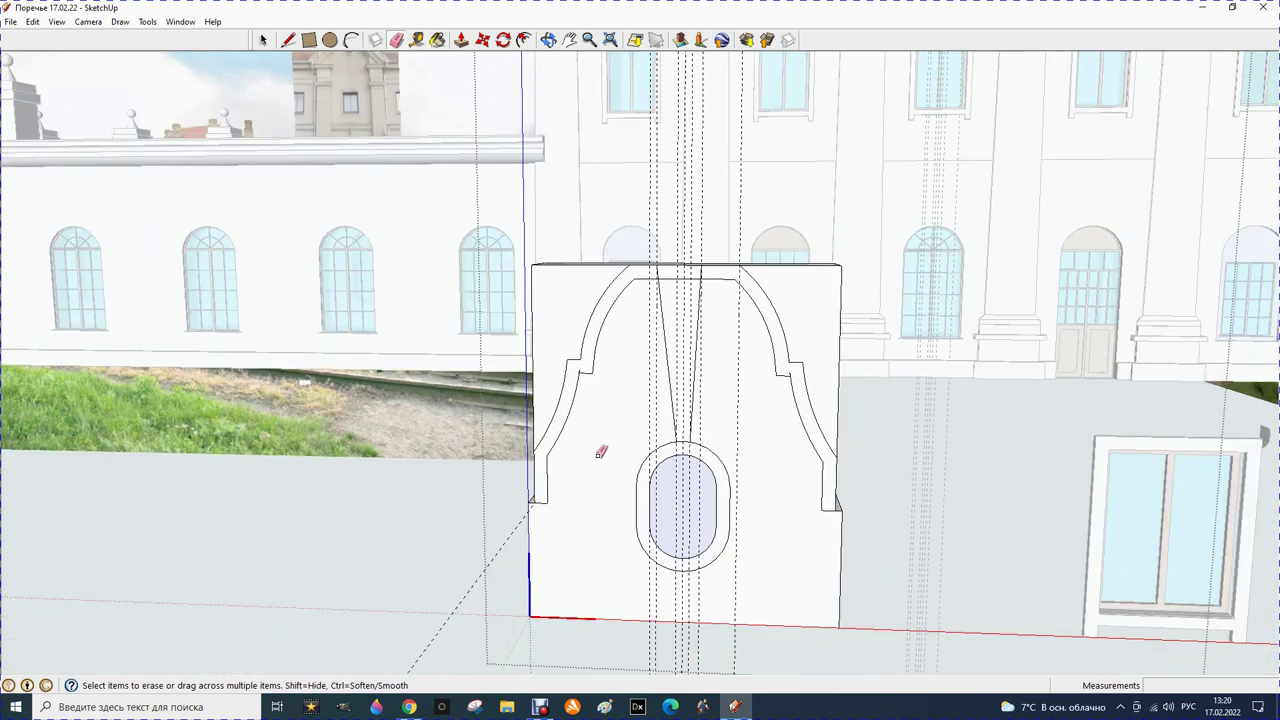
click(505, 535)
click(683, 640)
scroll(651, 448, down, 1)
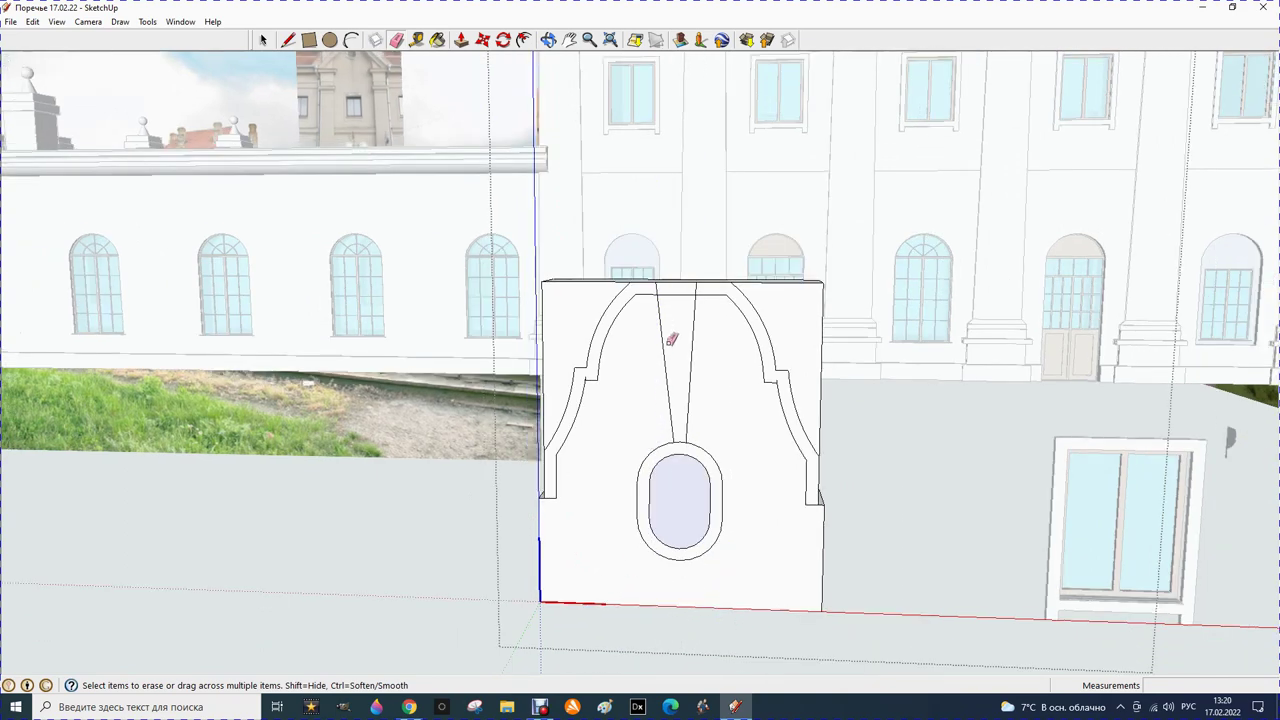
drag(660, 287, 701, 290)
scroll(573, 494, down, 1)
scroll(573, 494, down, 1)
scroll(573, 494, down, 1)
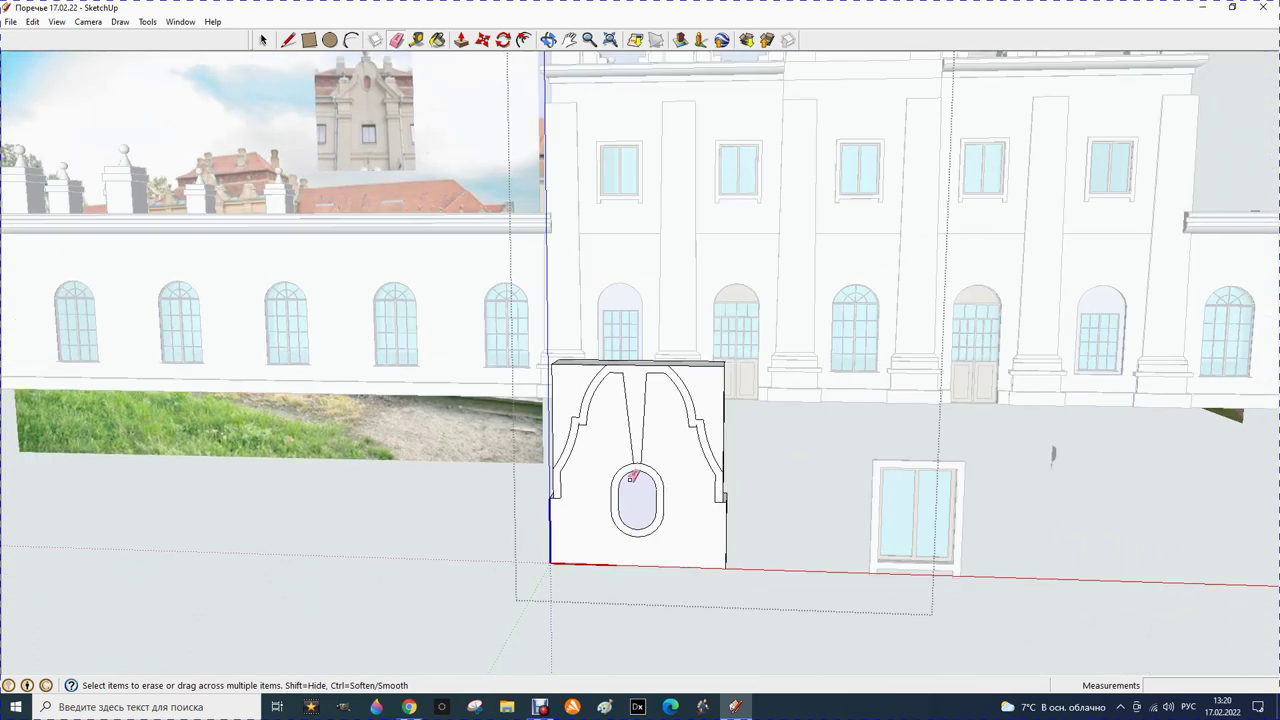
scroll(604, 475, down, 1)
scroll(363, 52, up, 2)
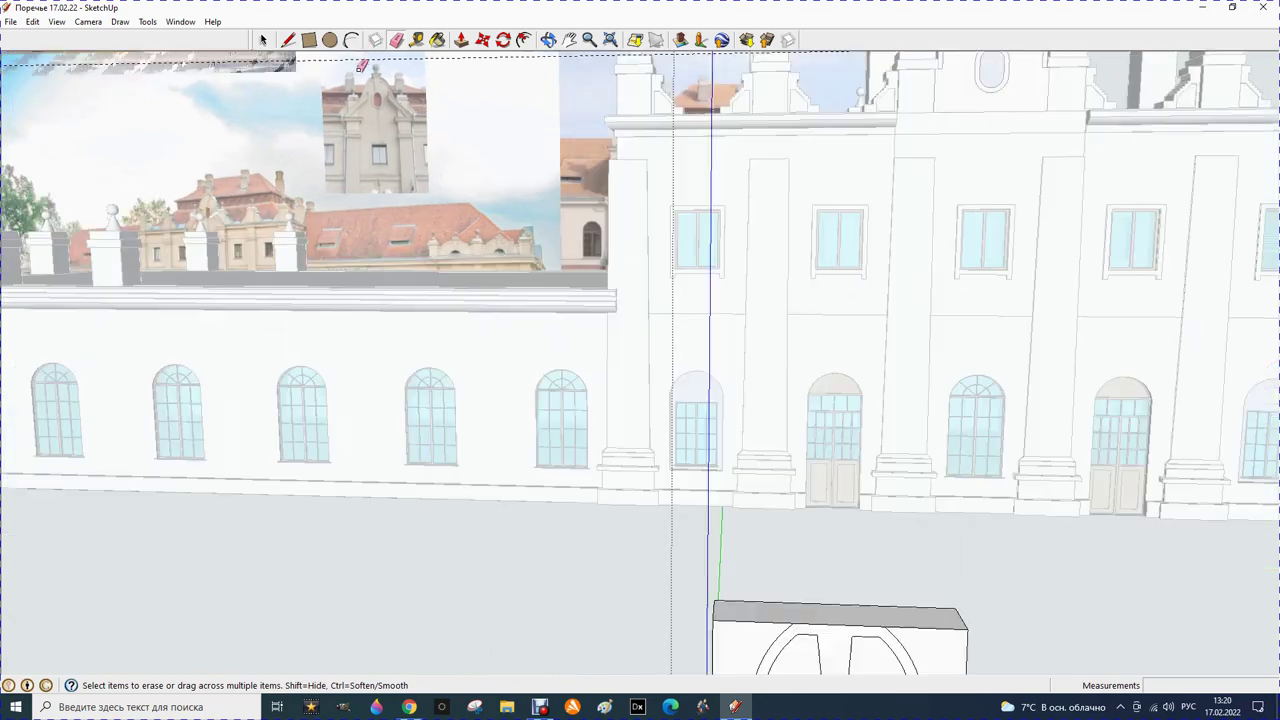
scroll(363, 52, up, 3)
scroll(402, 67, up, 1)
scroll(402, 67, up, 1)
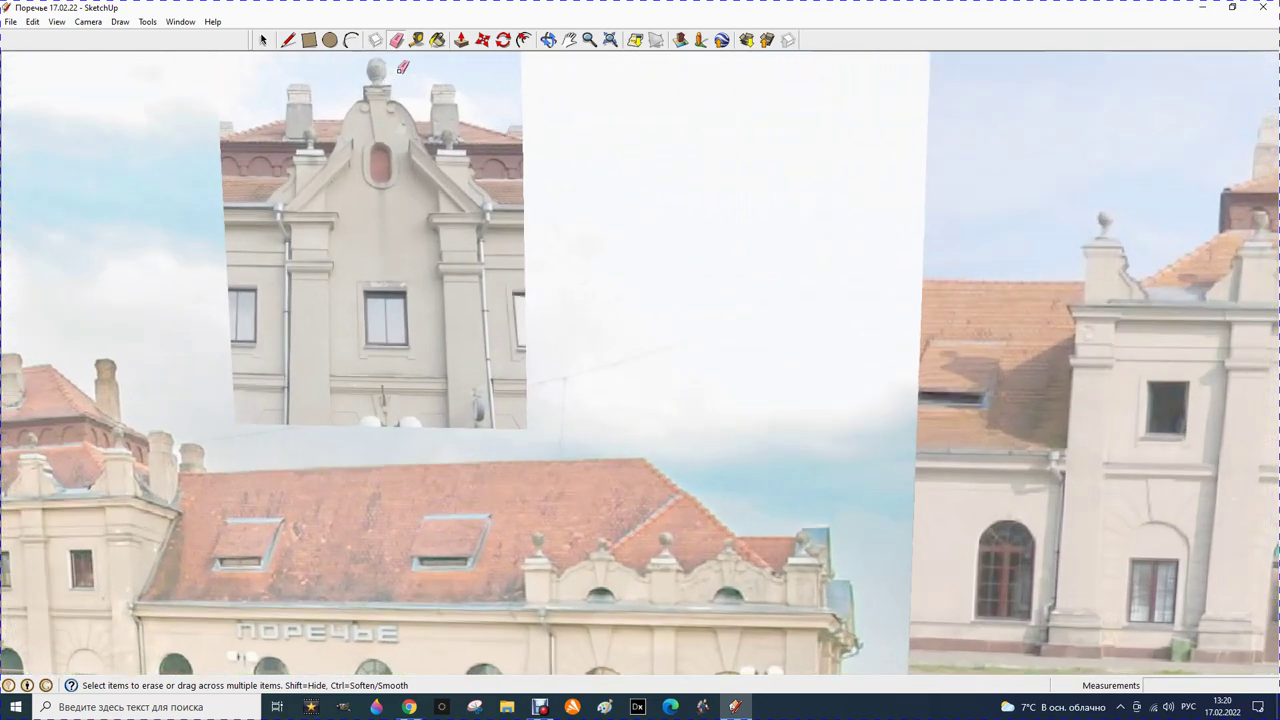
scroll(401, 106, down, 1)
scroll(368, 112, down, 1)
scroll(366, 115, down, 1)
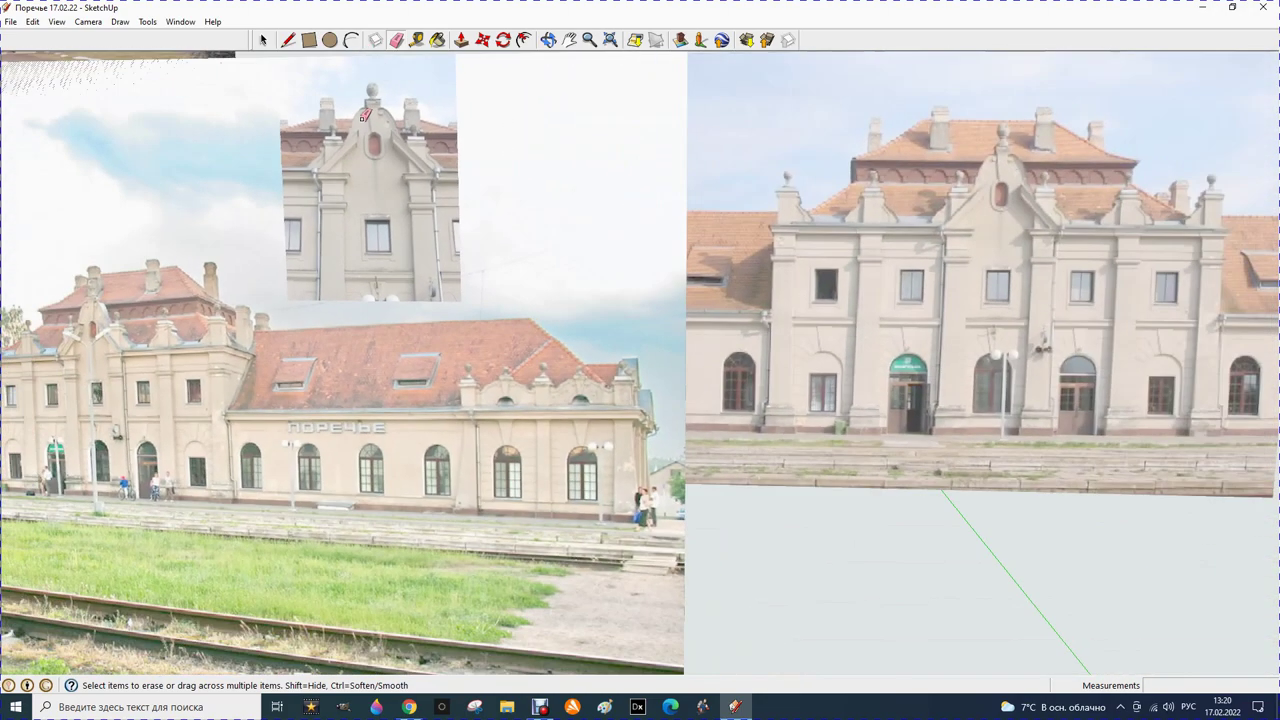
scroll(366, 115, down, 2)
scroll(431, 287, down, 2)
scroll(431, 287, down, 2)
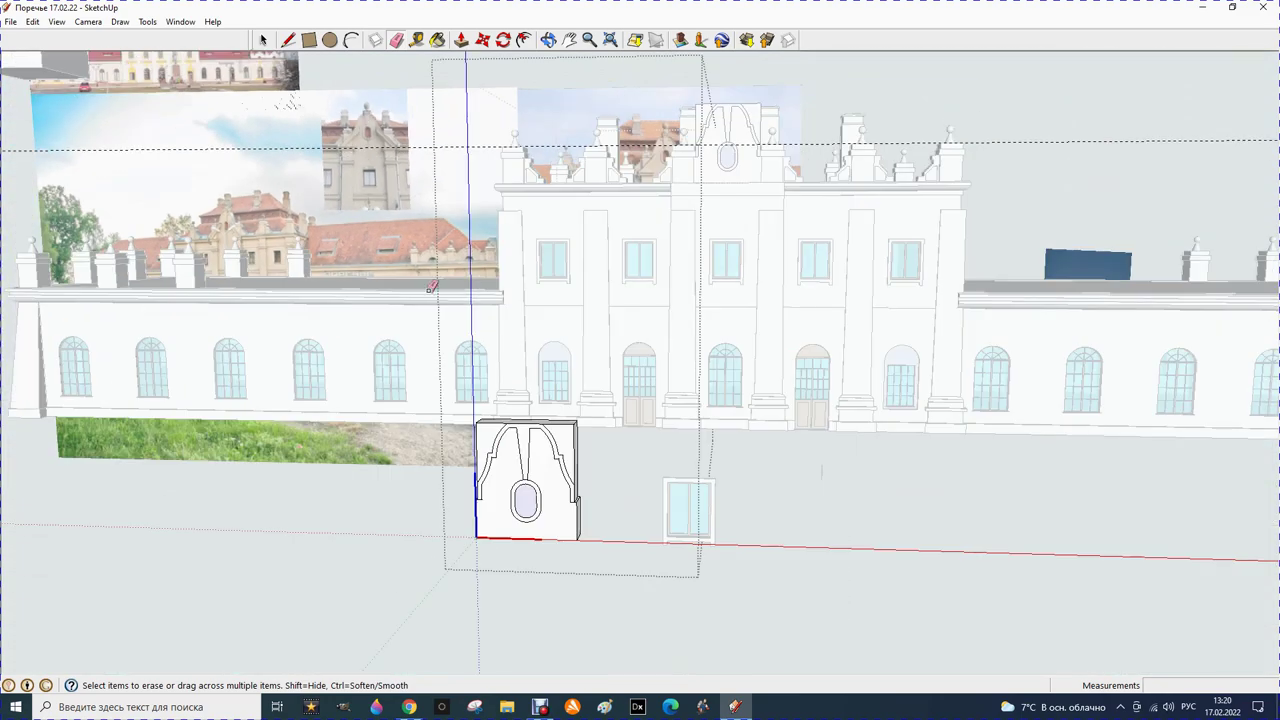
scroll(497, 445, up, 1)
scroll(519, 450, up, 1)
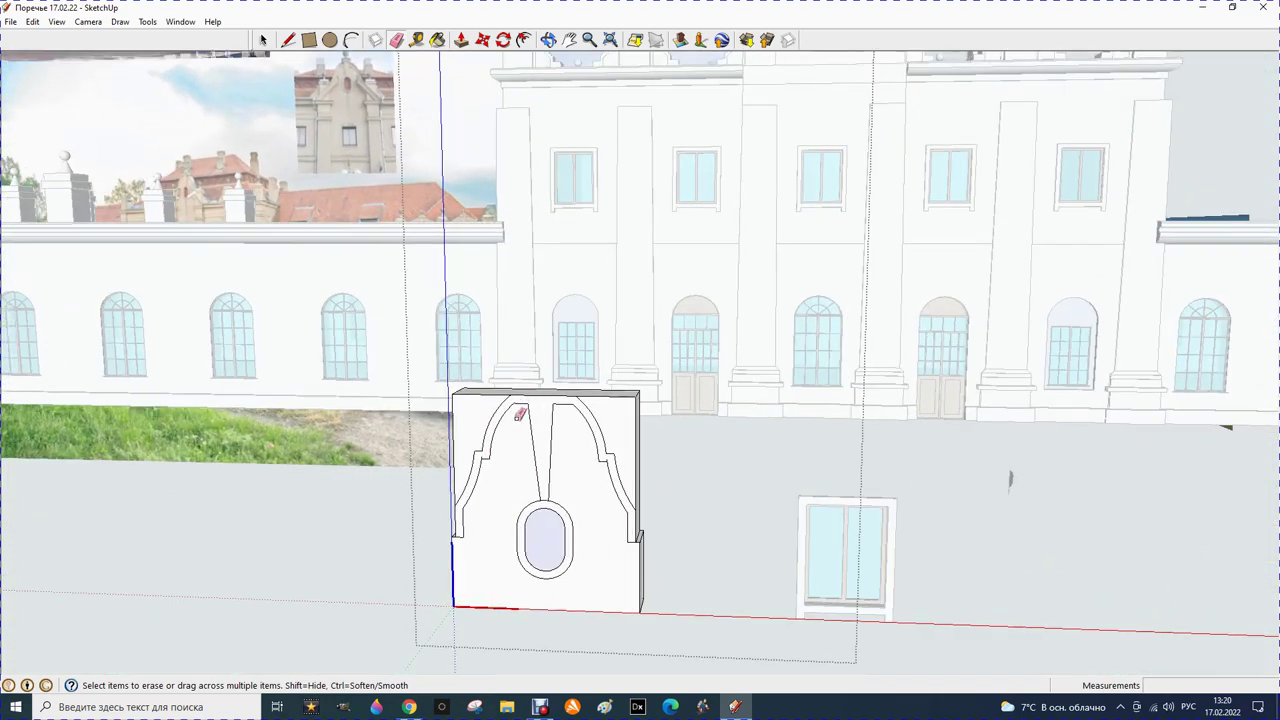
Place a horizontal guide 150 mm below the gable's top edge
scroll(526, 449, up, 1)
scroll(527, 443, up, 1)
scroll(526, 437, up, 1)
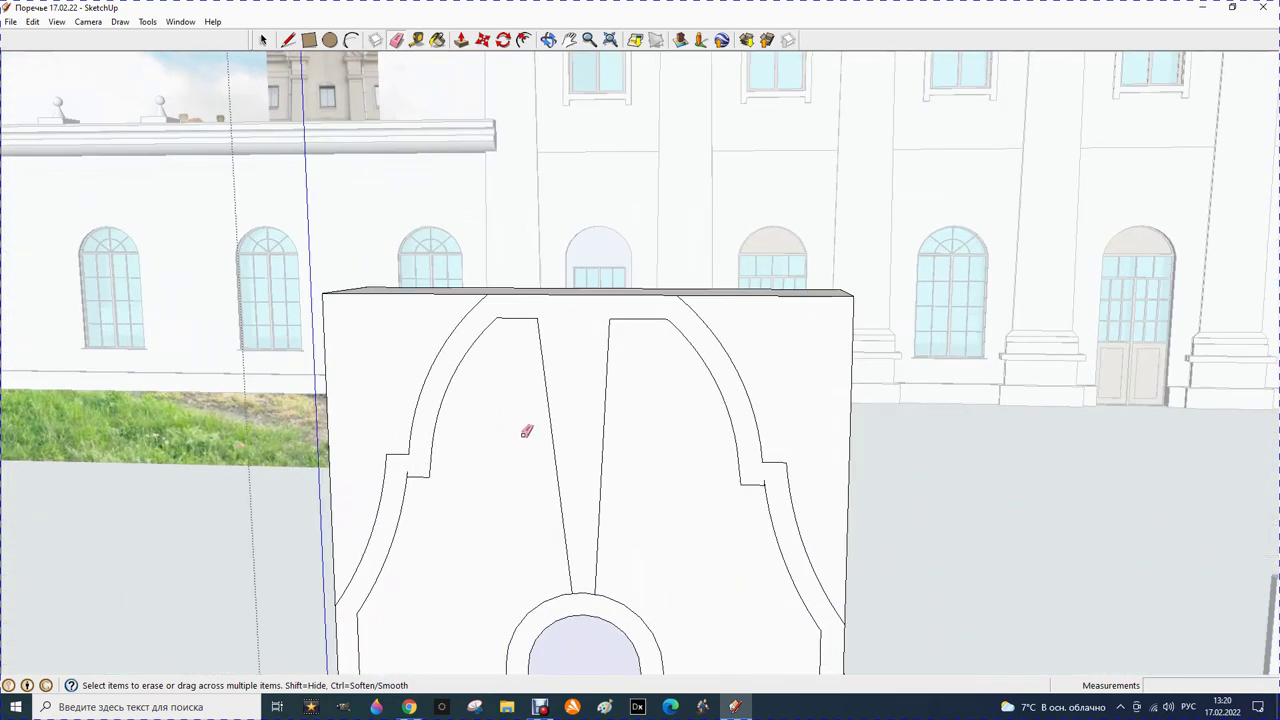
click(417, 39)
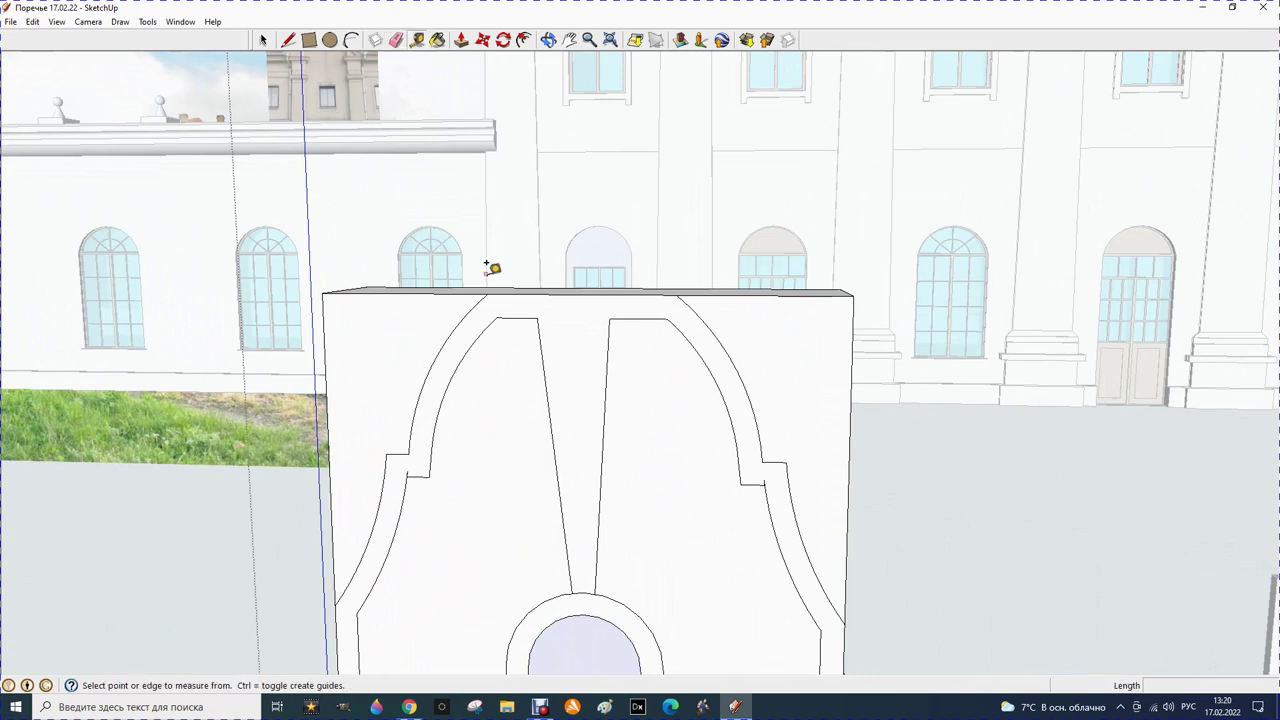
click(463, 284)
text(150)
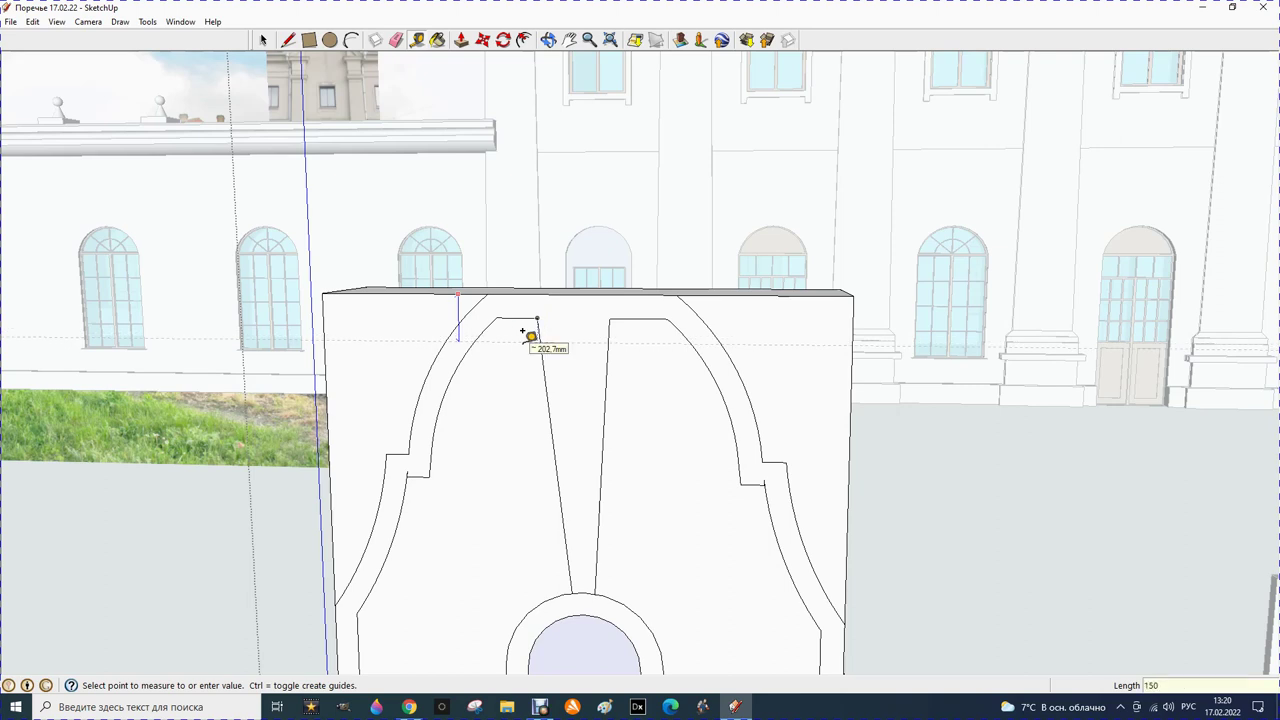
click(522, 330)
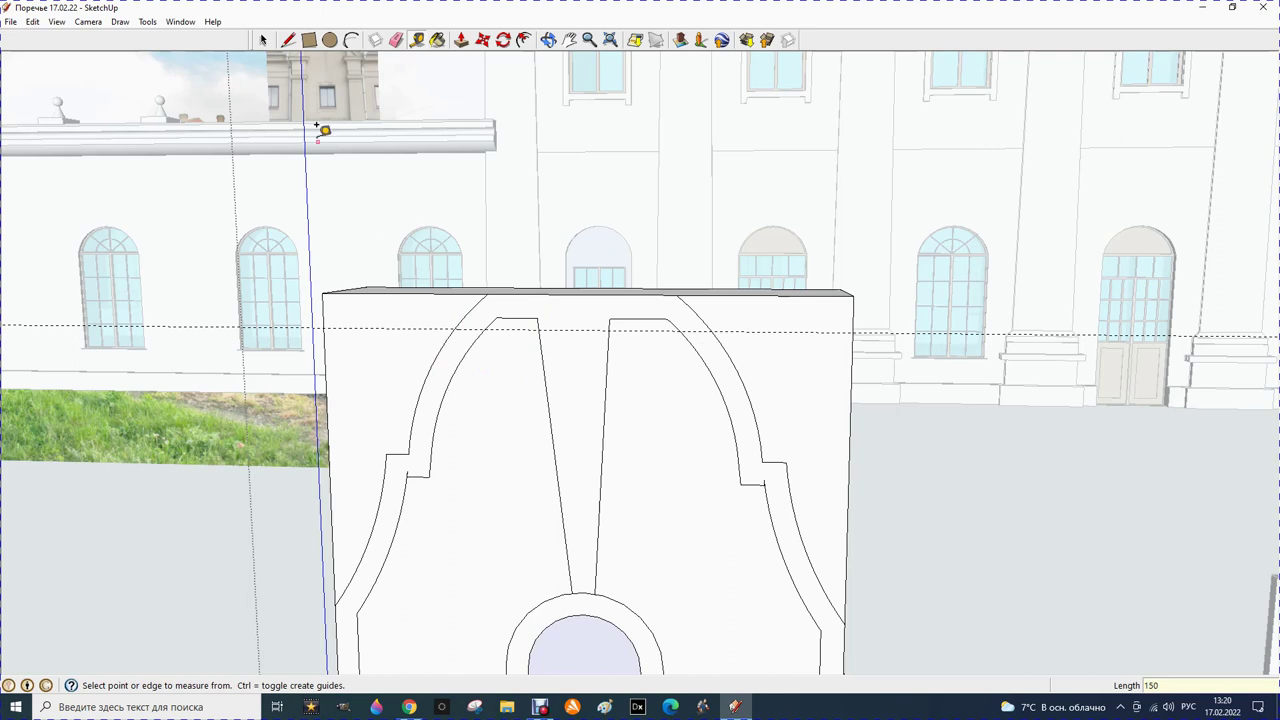
Add vertical guides 850 mm in from the left and right edges and verify the distances
click(324, 349)
text(850)
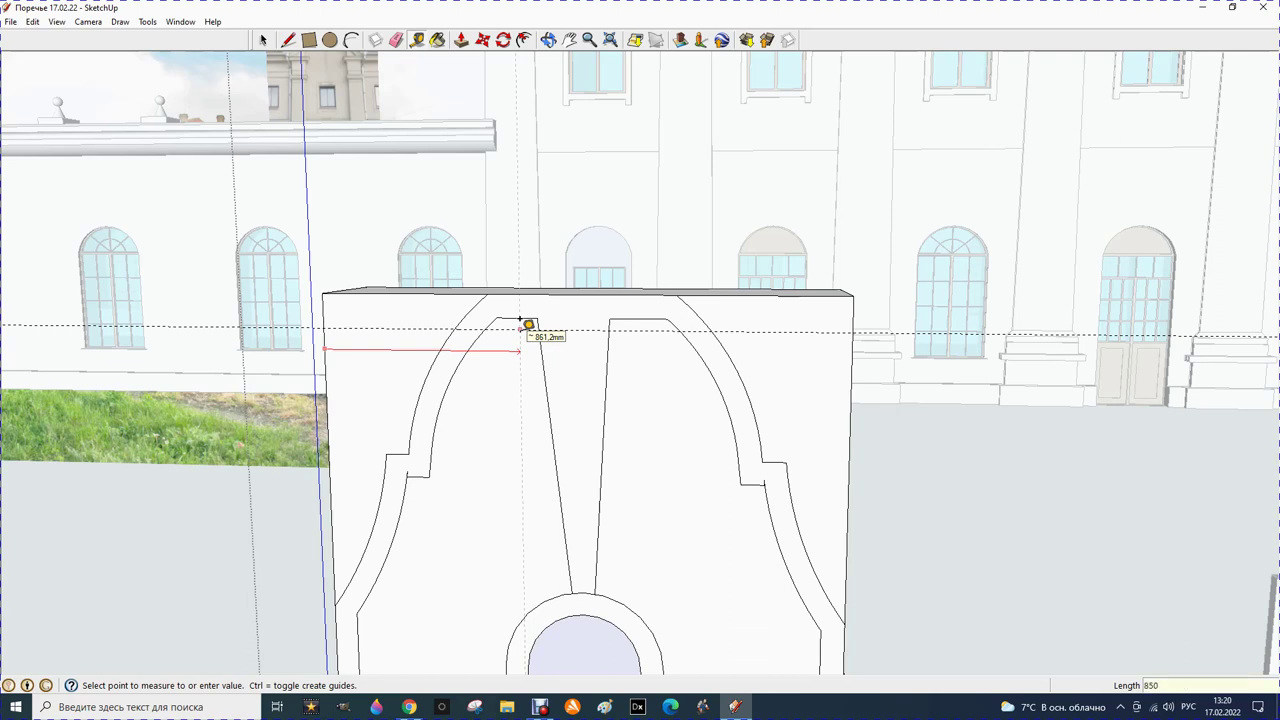
key(Return)
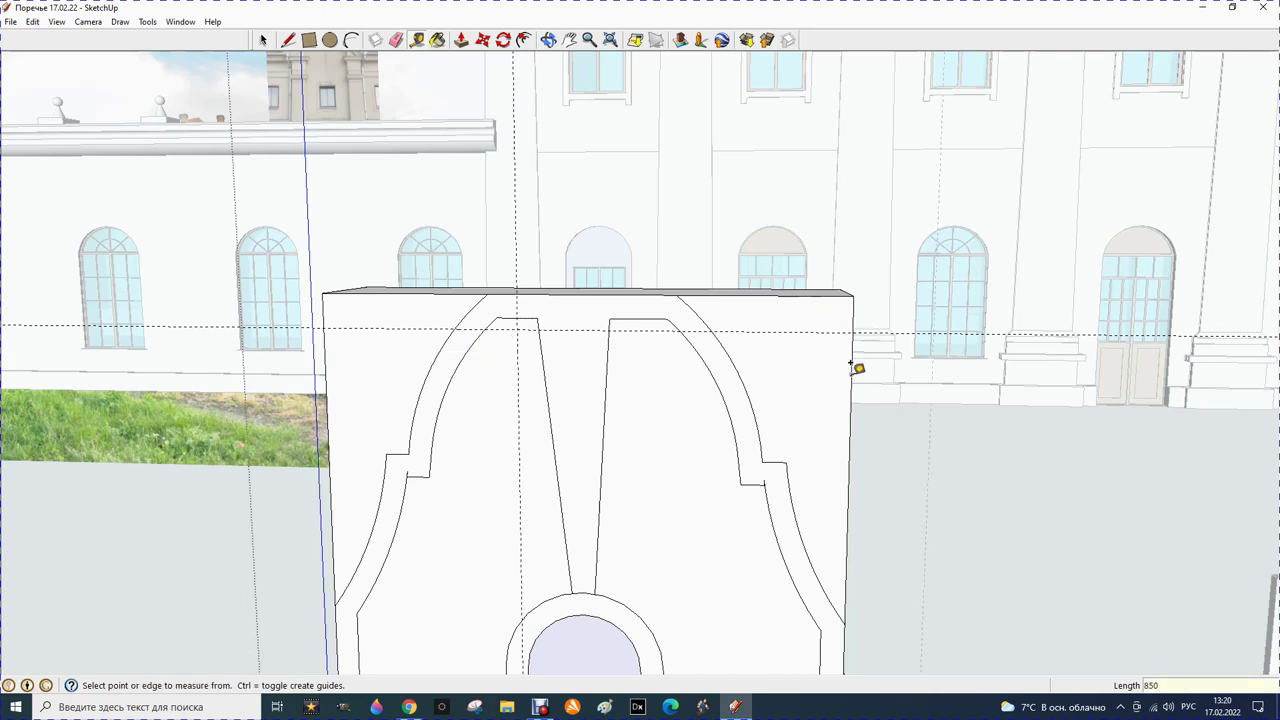
click(852, 370)
text(8)
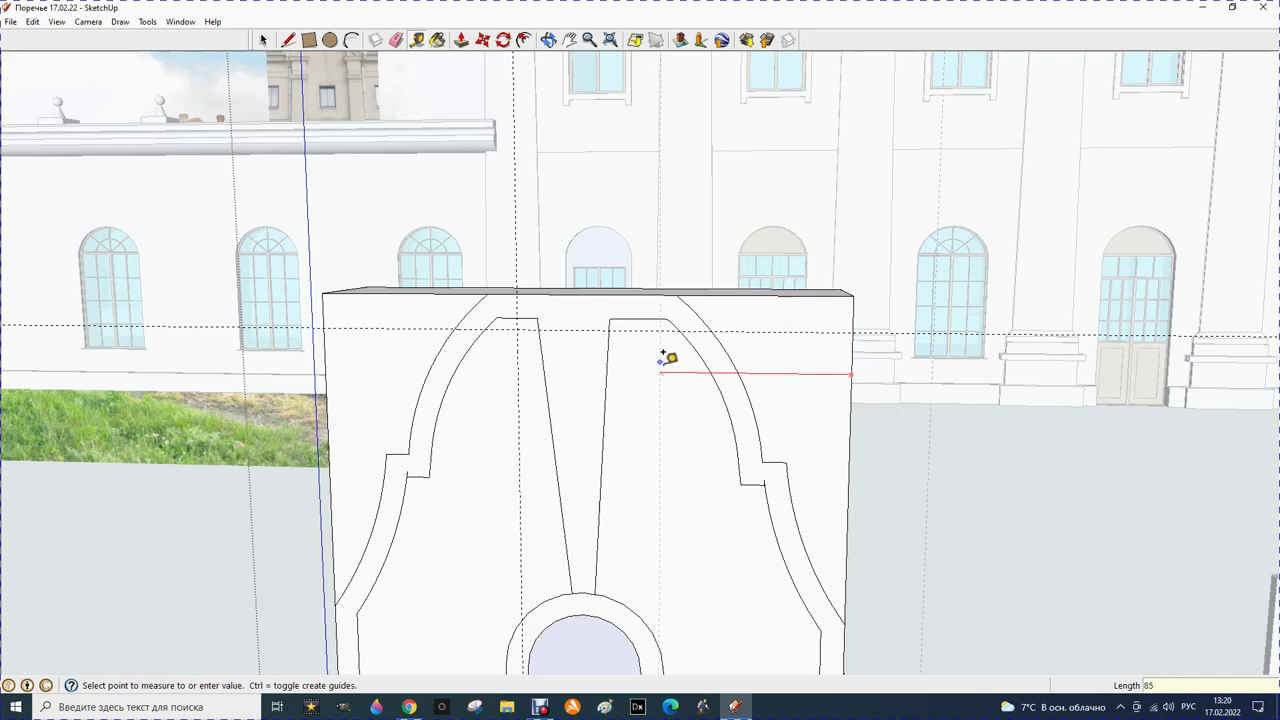
text(0)
key(Return)
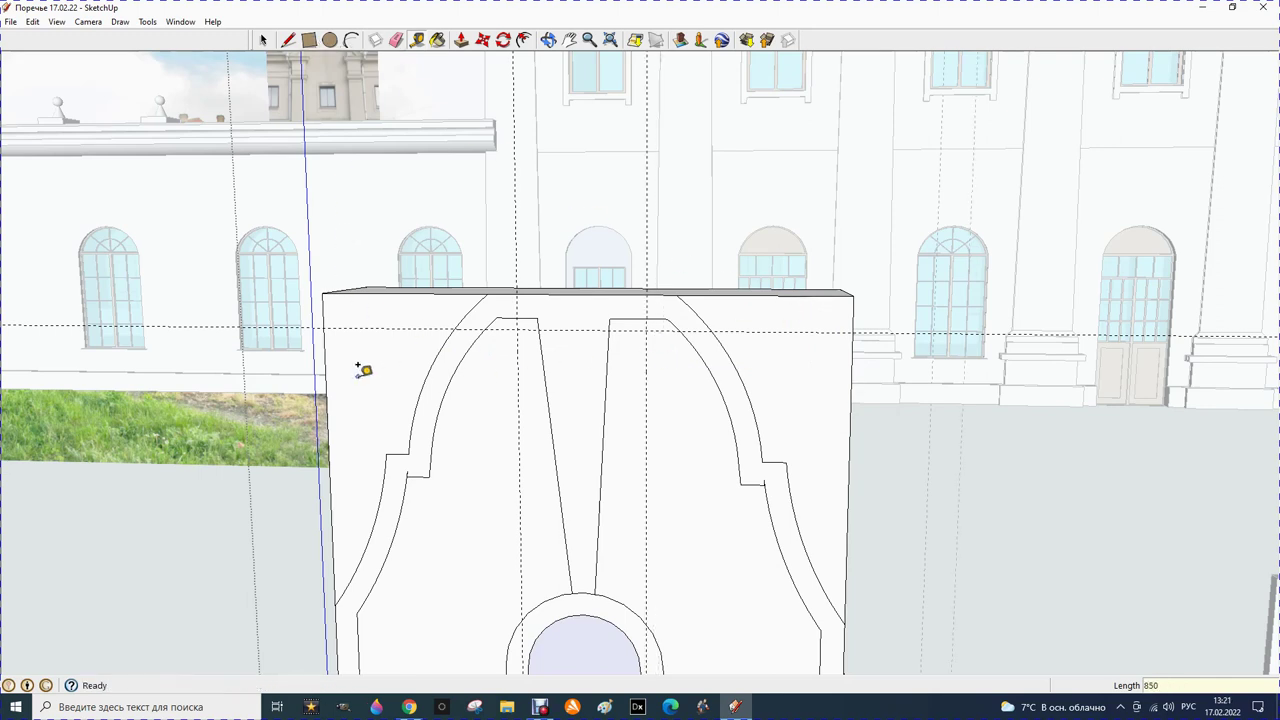
click(328, 372)
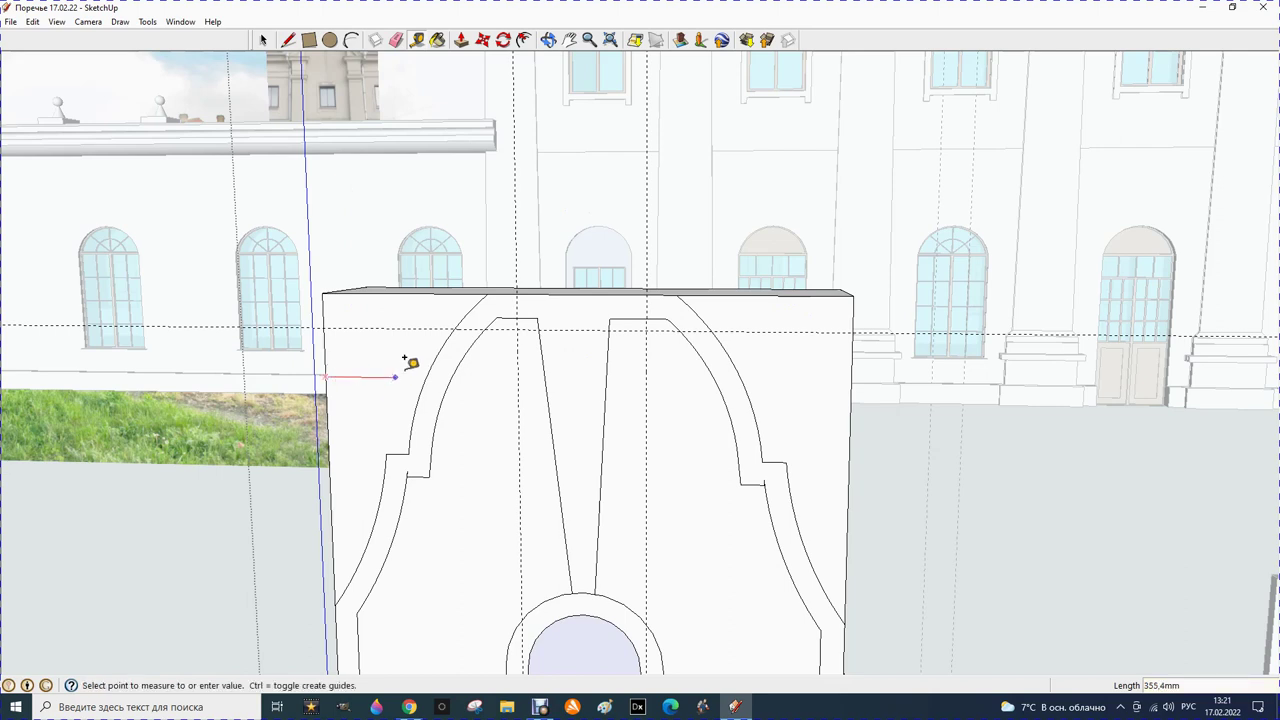
click(517, 367)
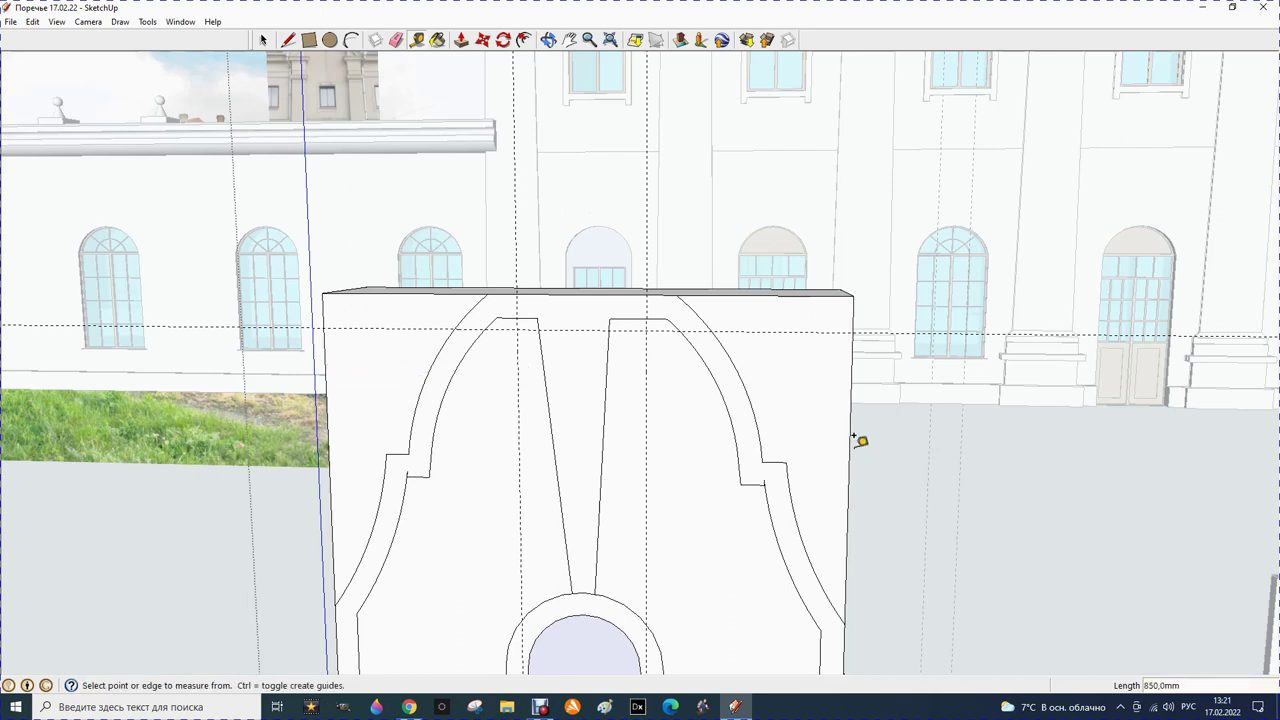
click(851, 437)
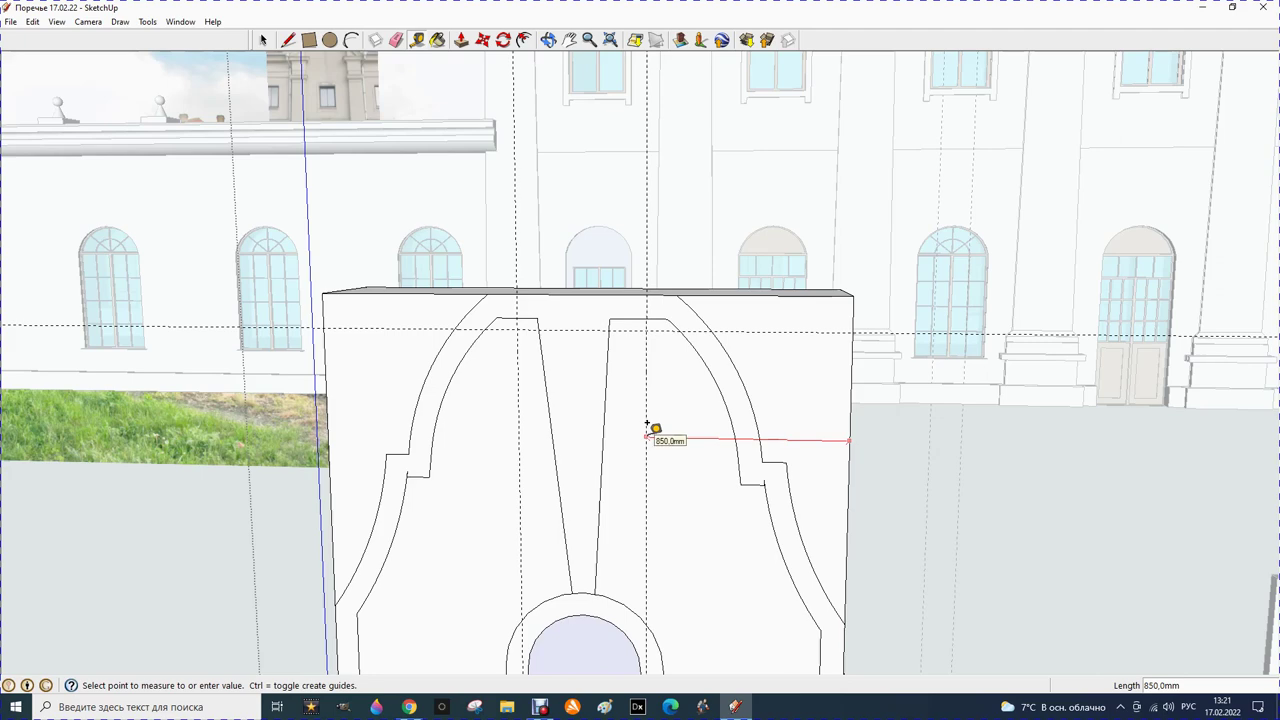
click(646, 428)
scroll(625, 395, down, 2)
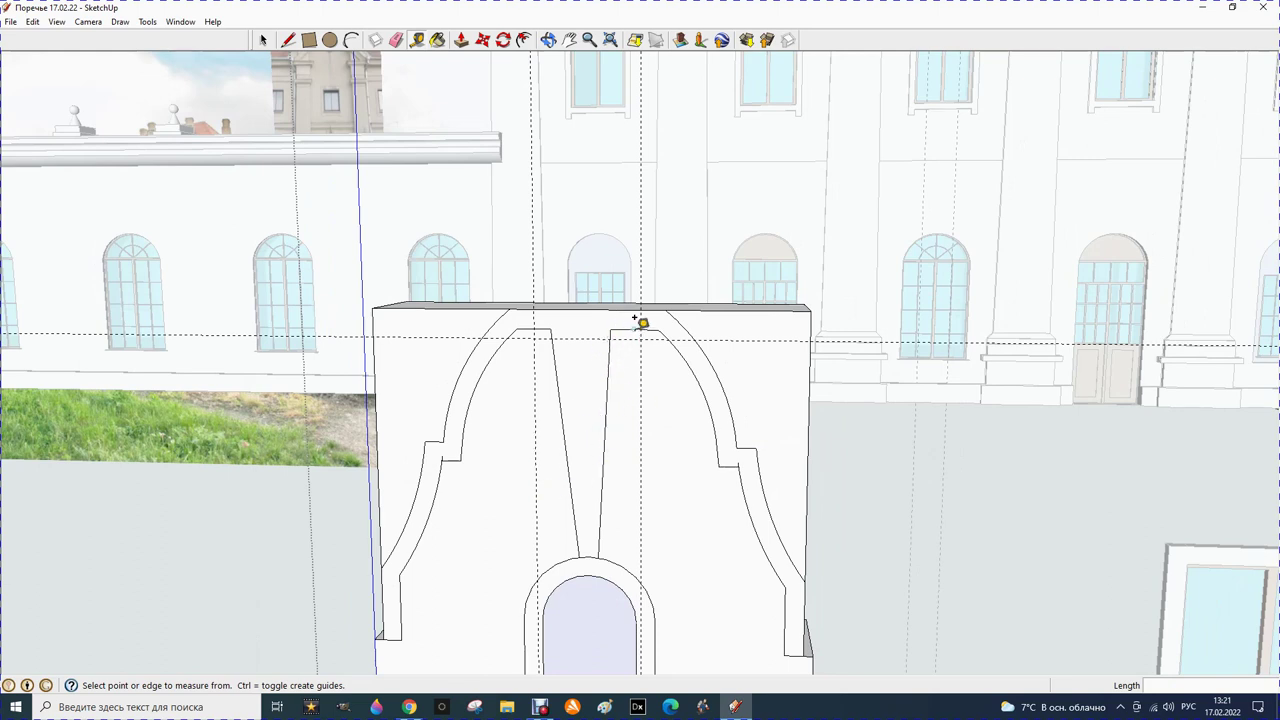
Place a vertical guide near the top of the right tapered line
click(549, 330)
click(550, 366)
click(547, 368)
click(549, 368)
click(644, 379)
click(609, 329)
text(86.5)
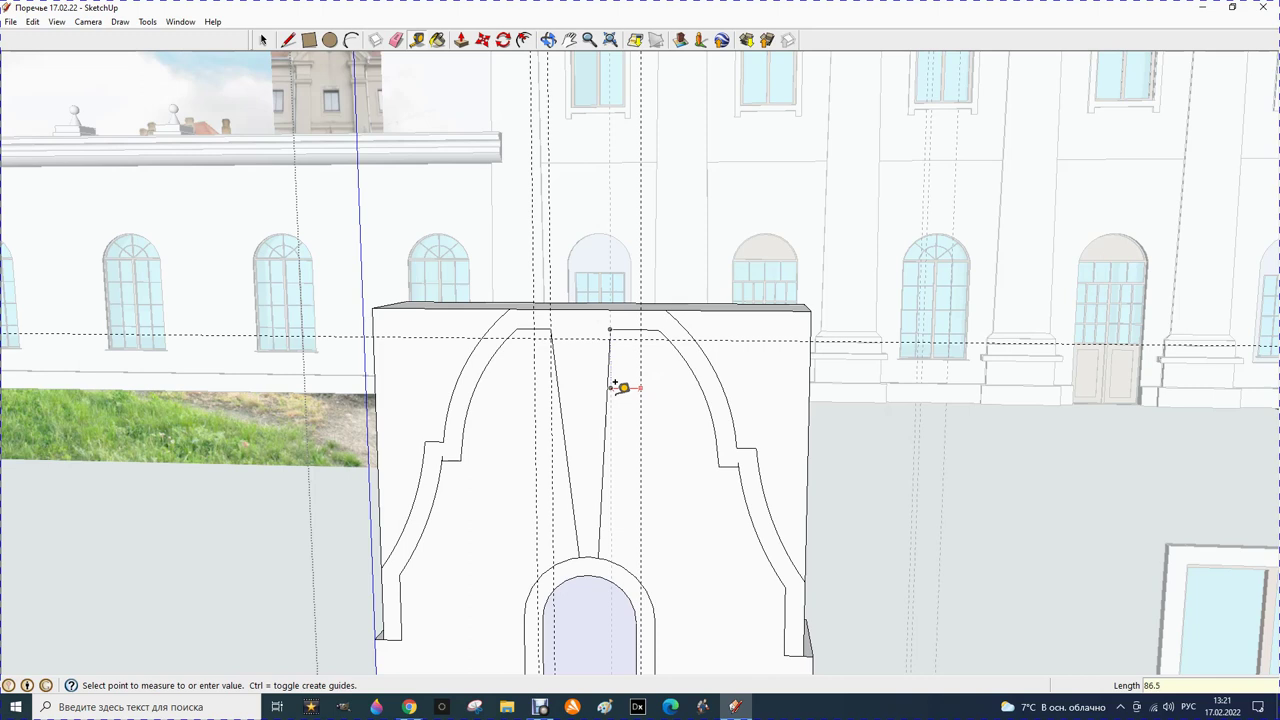
key(Return)
click(675, 382)
text(86)
click(622, 388)
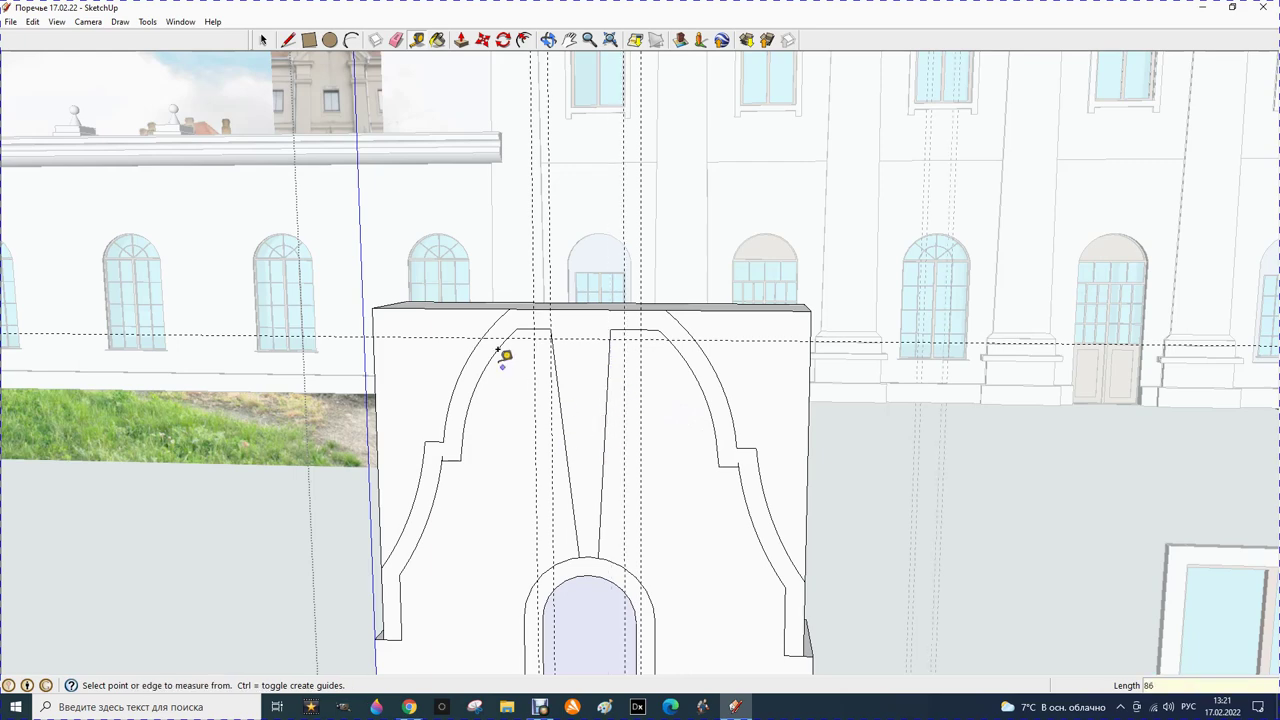
Draw a line from the right tapered line's top to the guide intersection
click(287, 40)
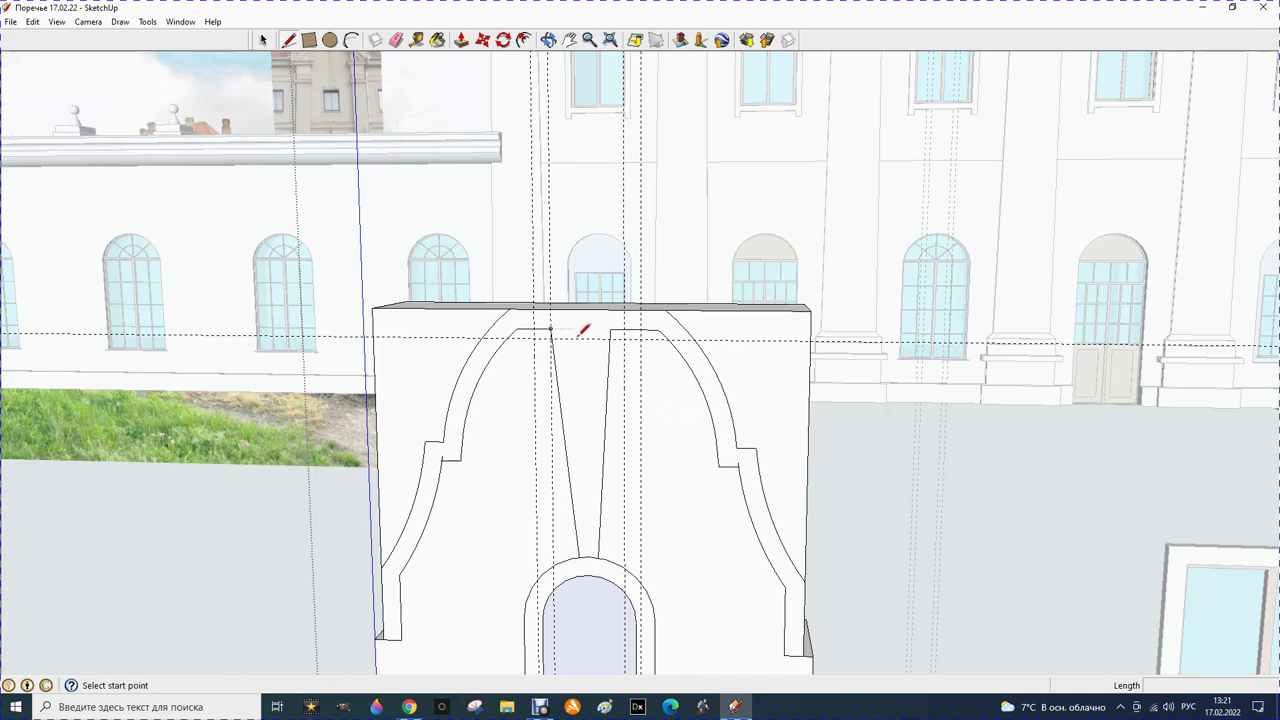
click(597, 556)
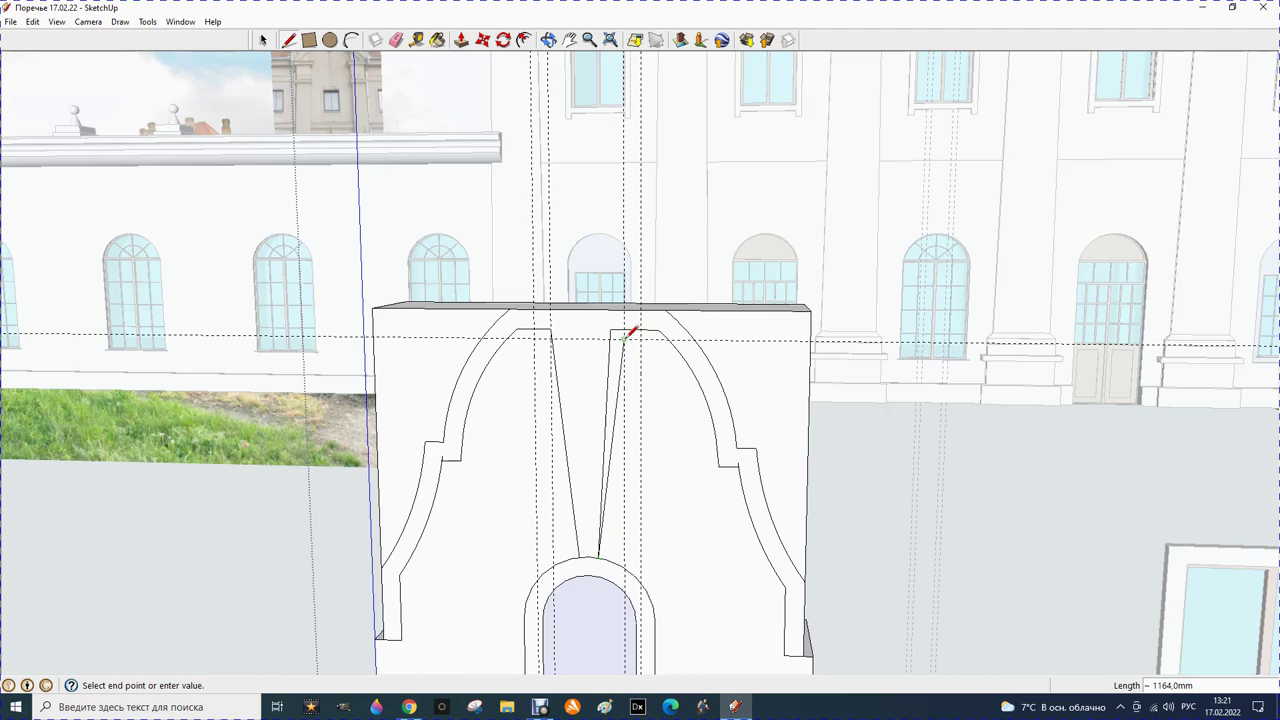
scroll(628, 325, up, 2)
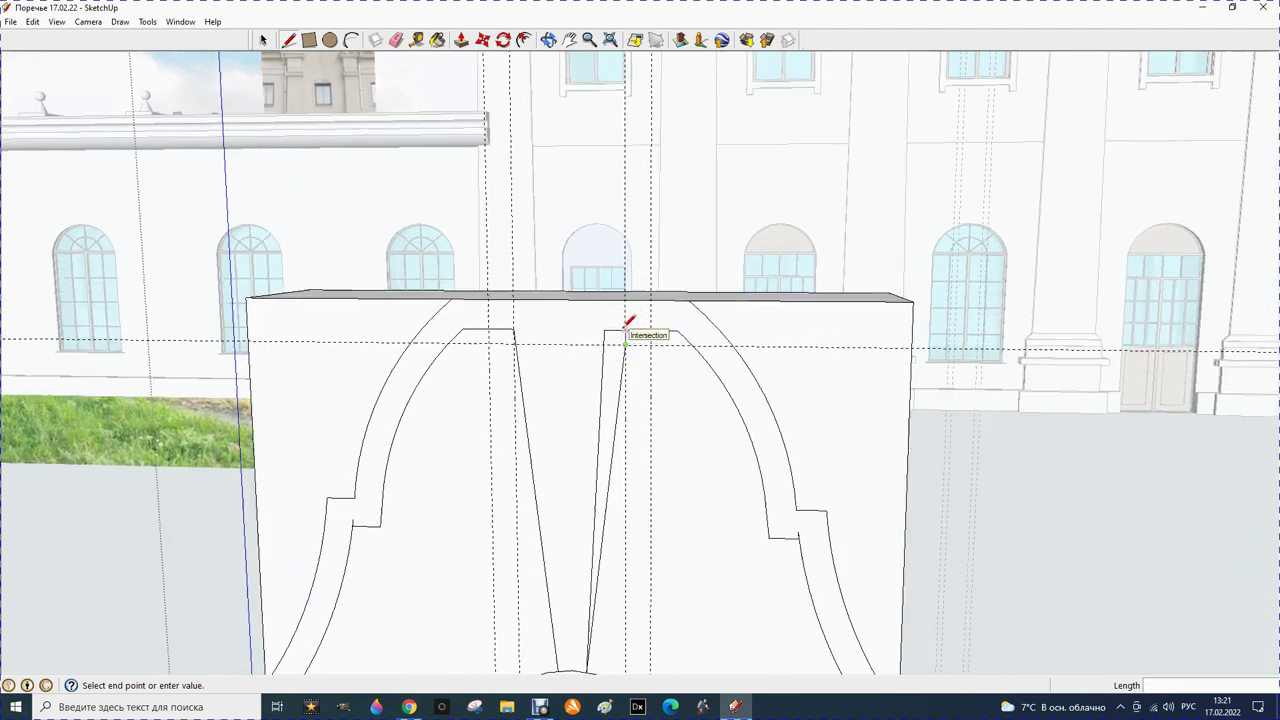
scroll(626, 328, up, 2)
click(627, 352)
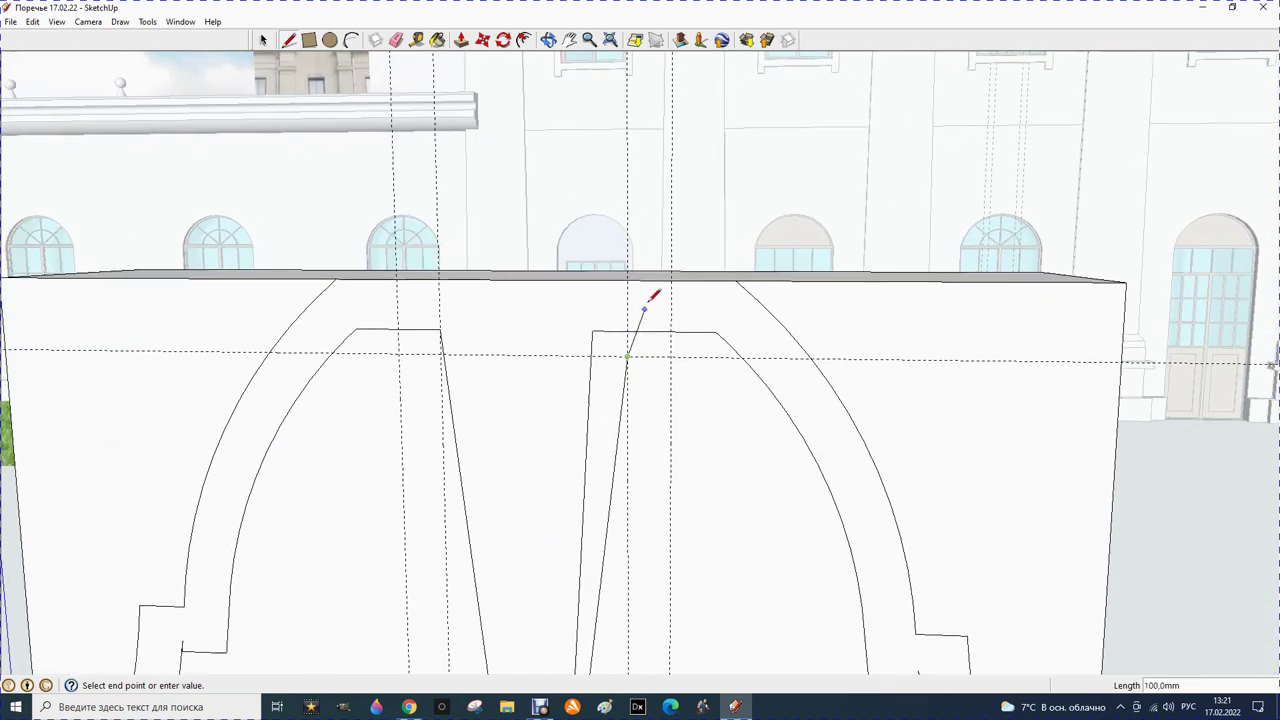
key(Escape)
click(627, 356)
scroll(629, 345, up, 1)
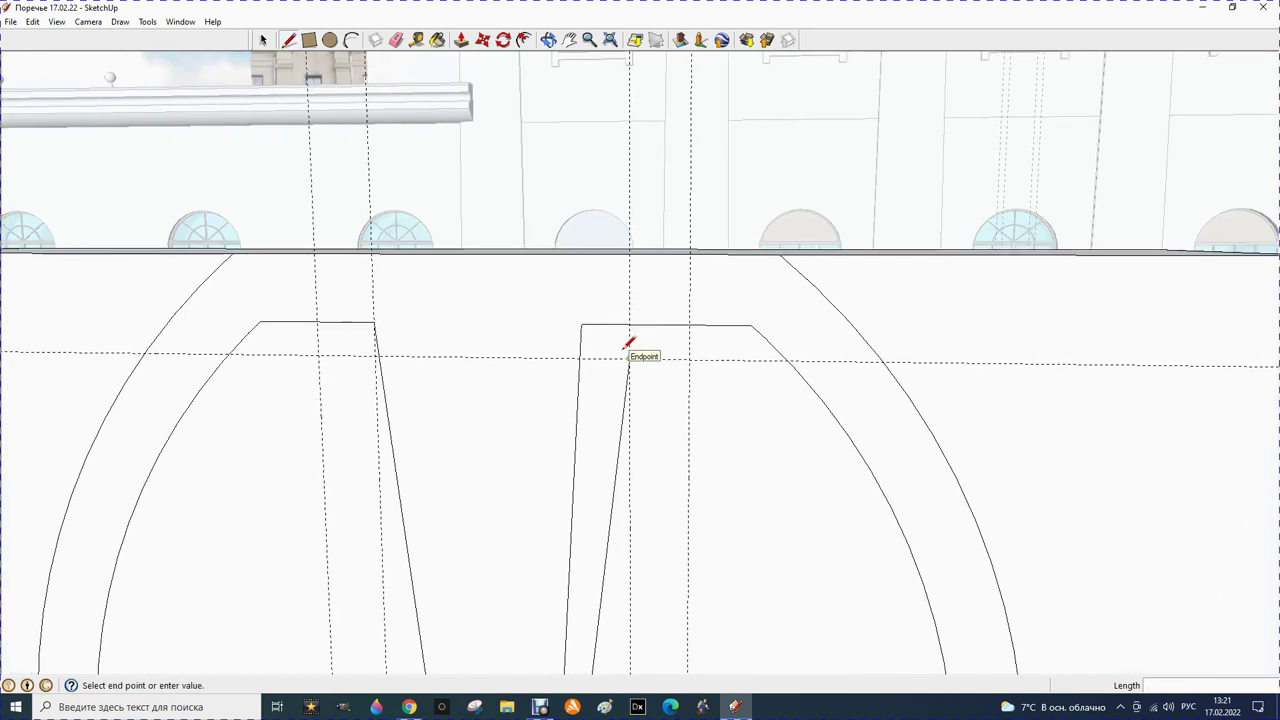
scroll(629, 344, up, 1)
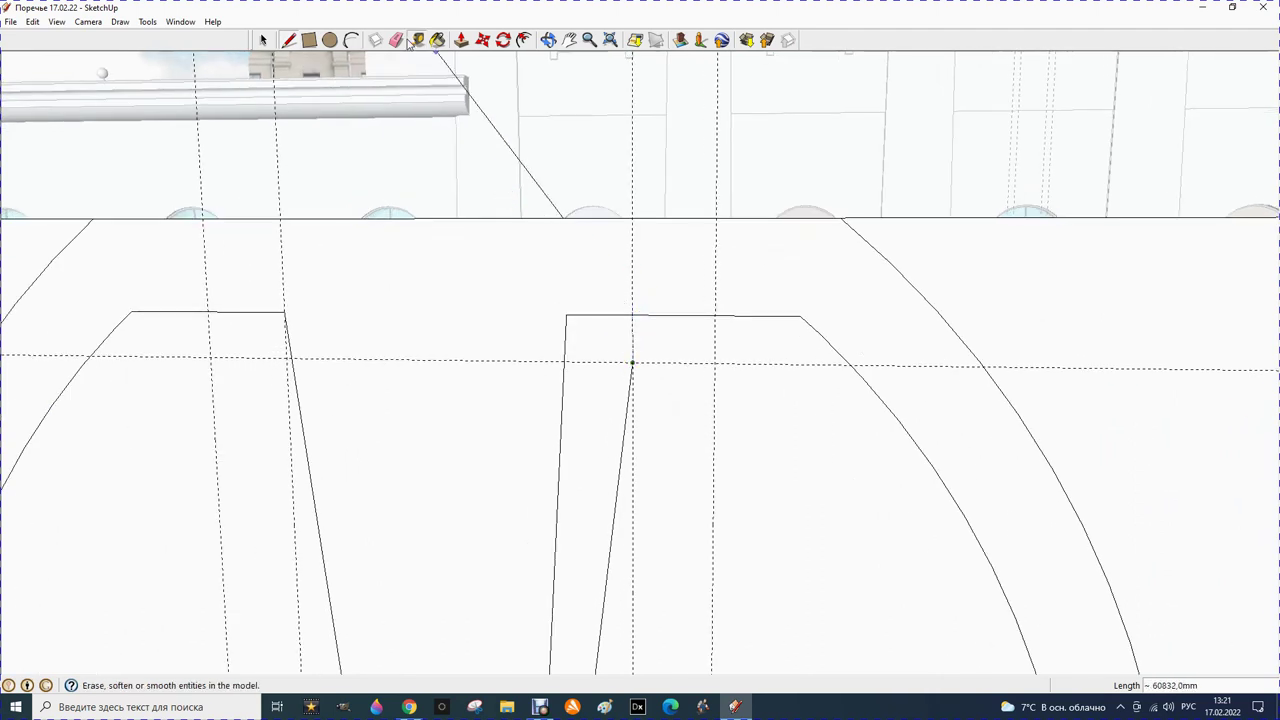
Add a guide along the converging edge and draw short lines up to the top corner
key(t)
click(619, 490)
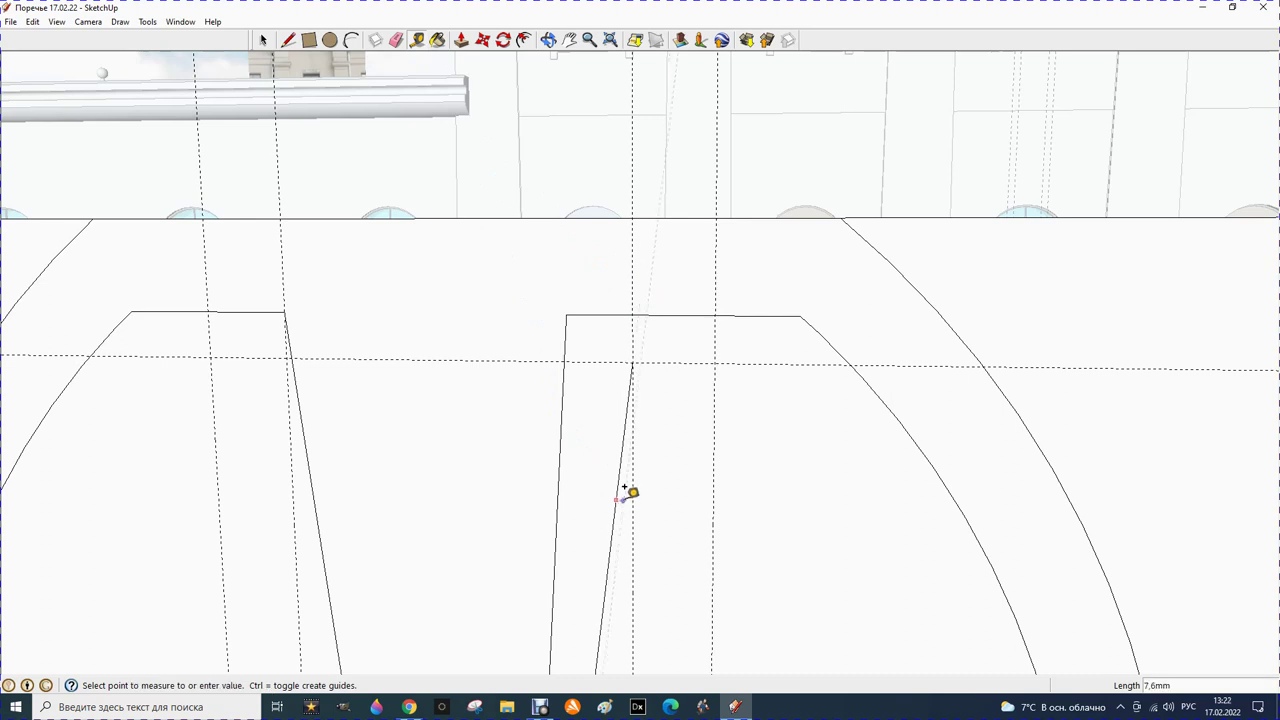
click(620, 468)
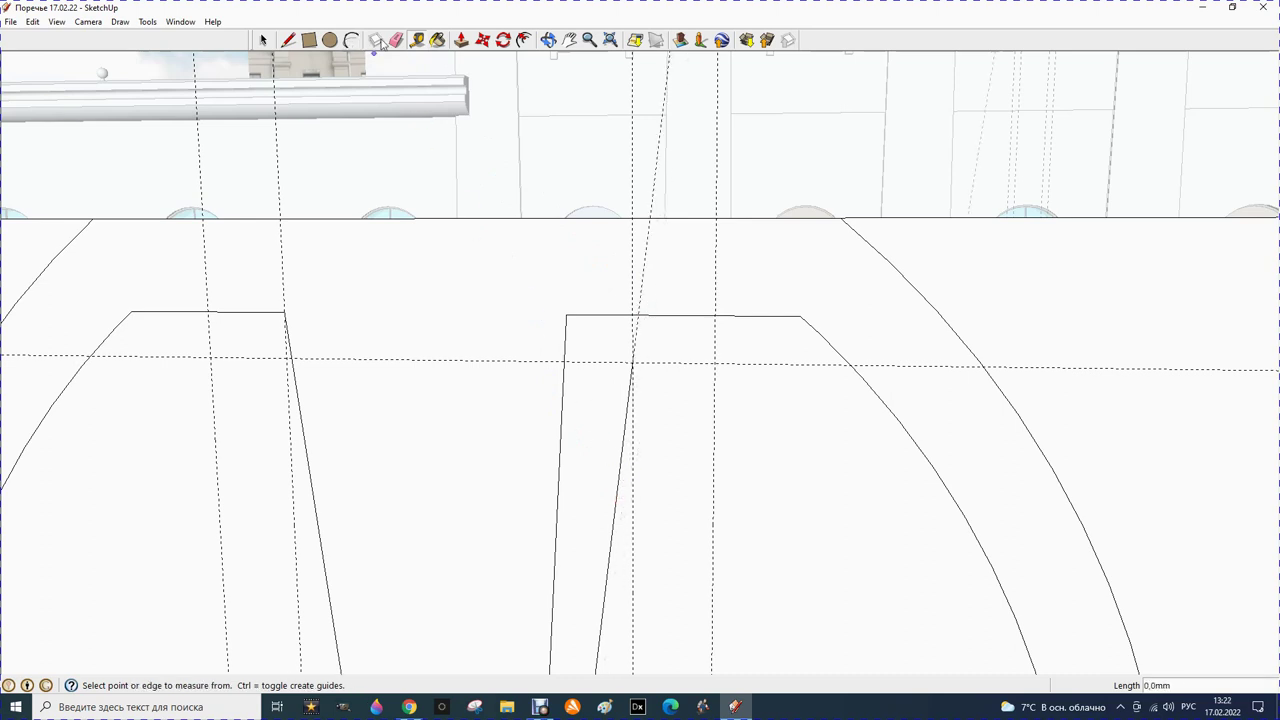
click(288, 40)
click(633, 361)
click(638, 316)
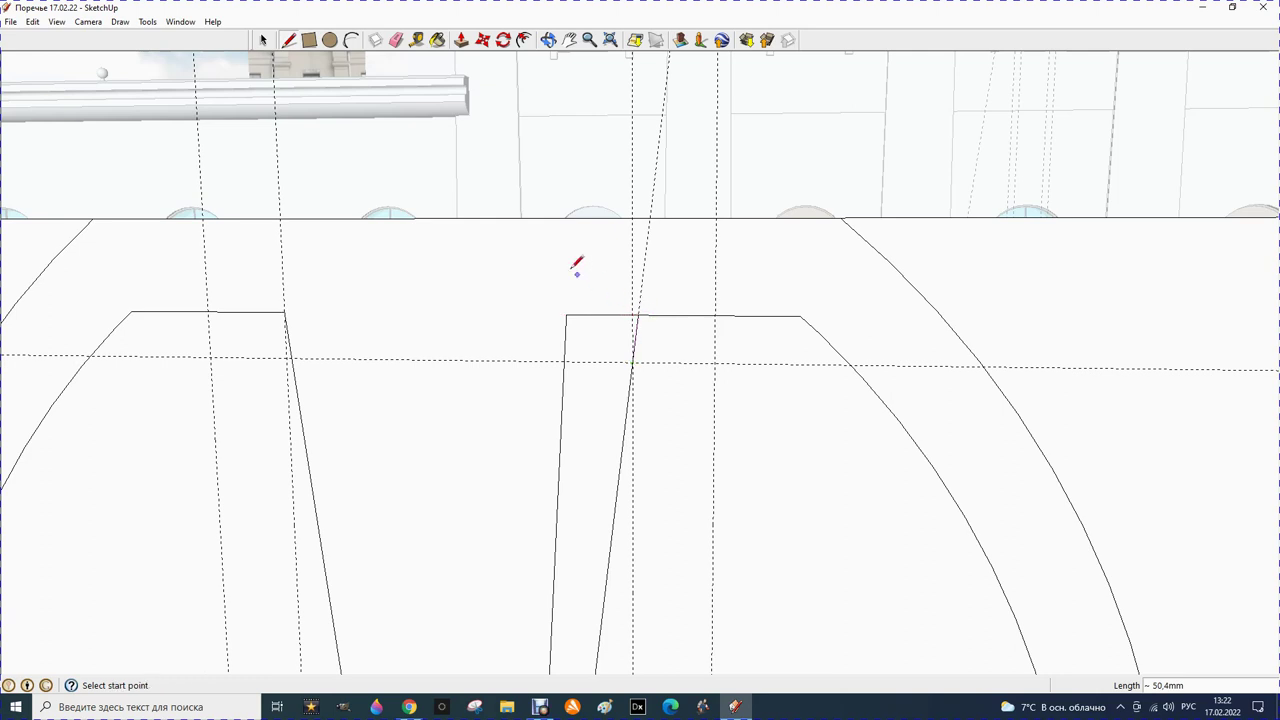
Erase the left and top edges of the leftover small quad and zoom out
click(396, 42)
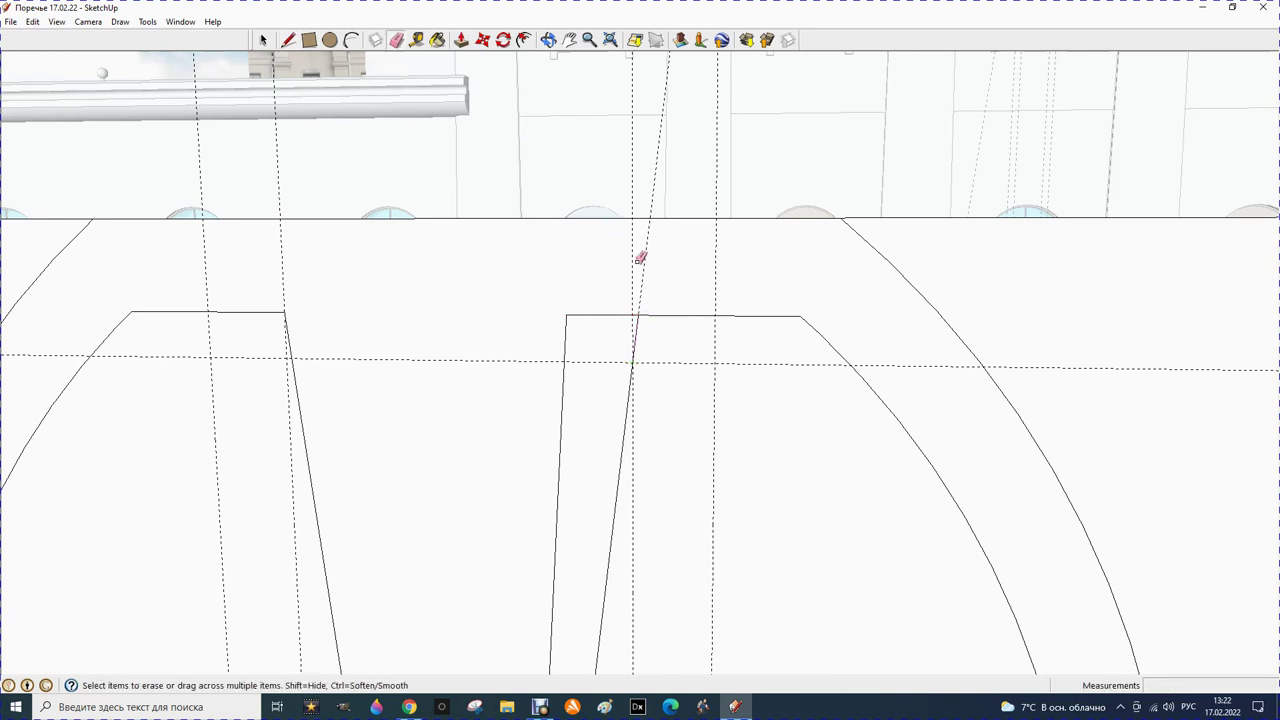
click(565, 345)
click(600, 316)
scroll(651, 291, down, 2)
scroll(653, 295, down, 2)
scroll(653, 295, down, 1)
scroll(653, 295, down, 1)
scroll(653, 295, down, 1)
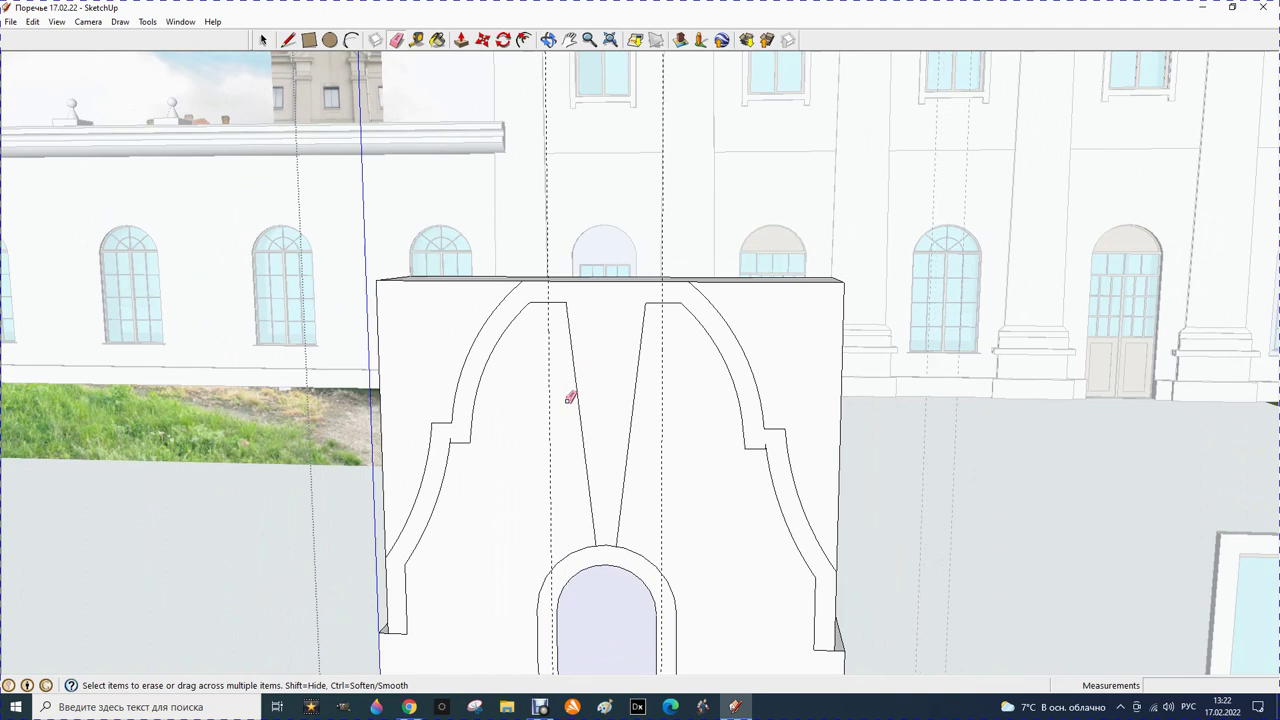
Add two horizontal guides below the top edge, the second one 50 mm lower
click(417, 40)
click(497, 276)
click(575, 298)
click(566, 300)
text(50)
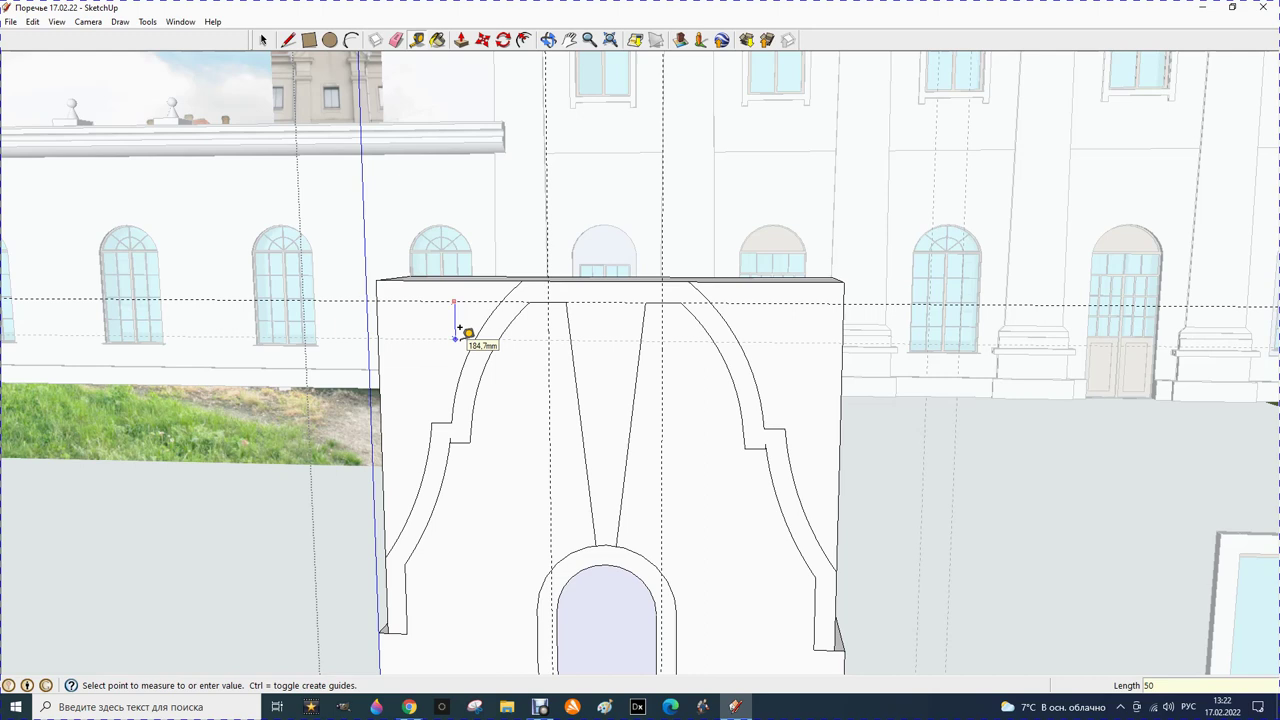
key(Return)
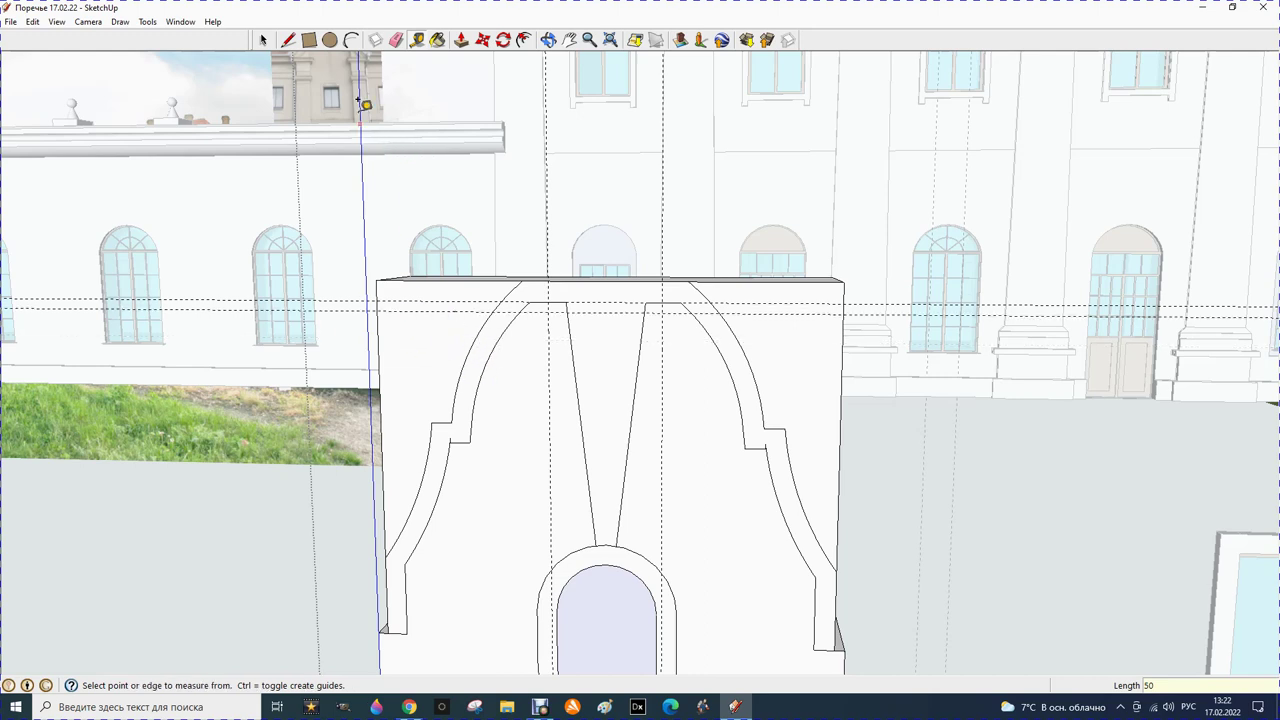
Abandon a circle attempt and add another horizontal guide lower down from the arch top
click(327, 42)
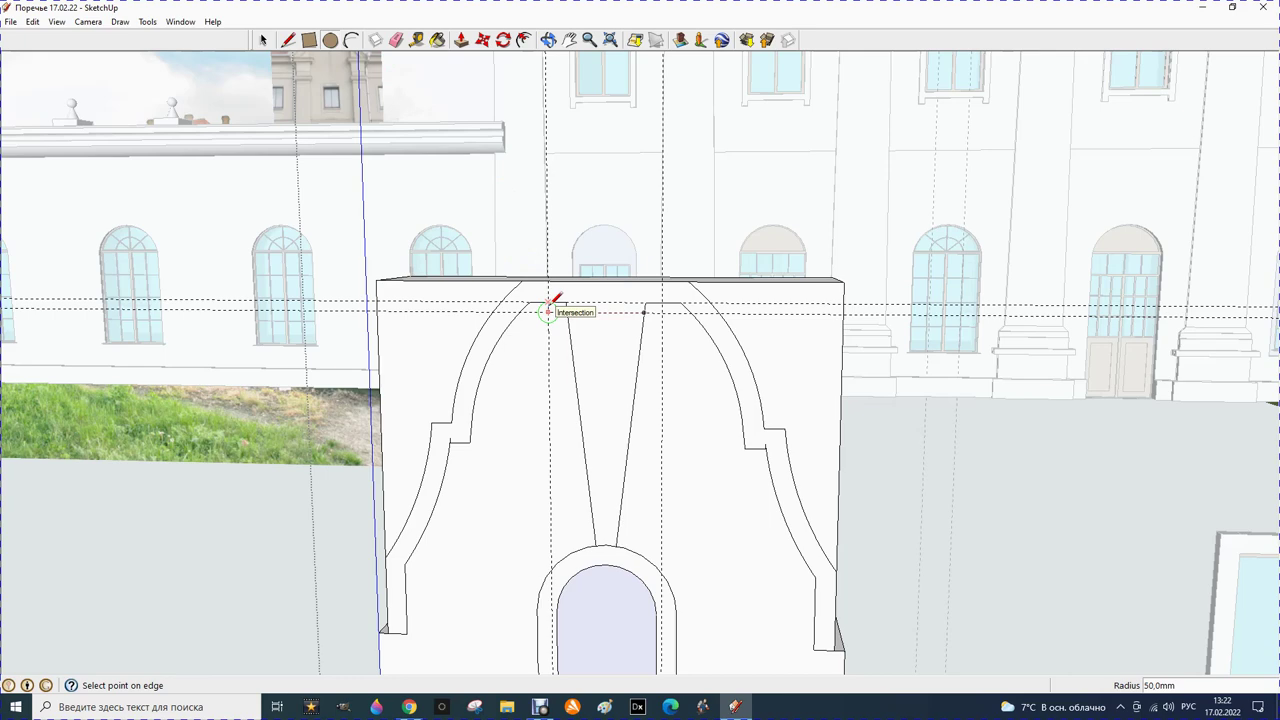
scroll(548, 311, up, 1)
scroll(548, 311, up, 1)
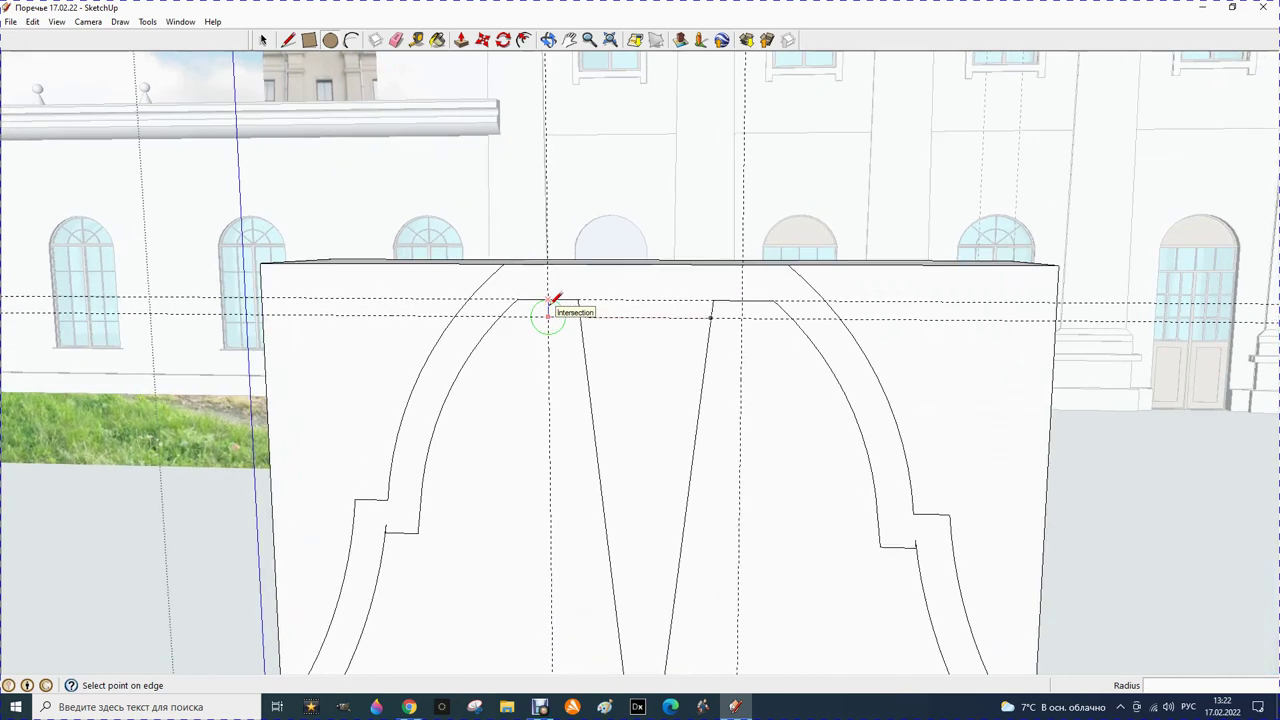
key(Escape)
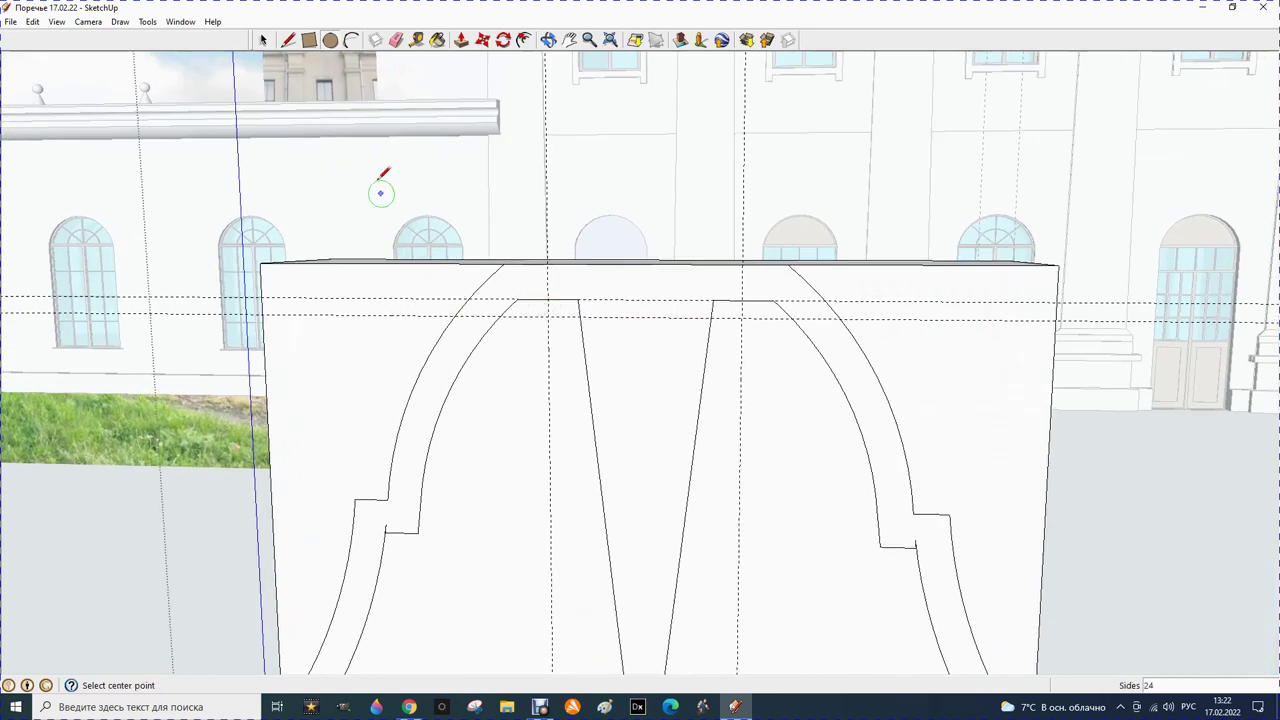
click(417, 40)
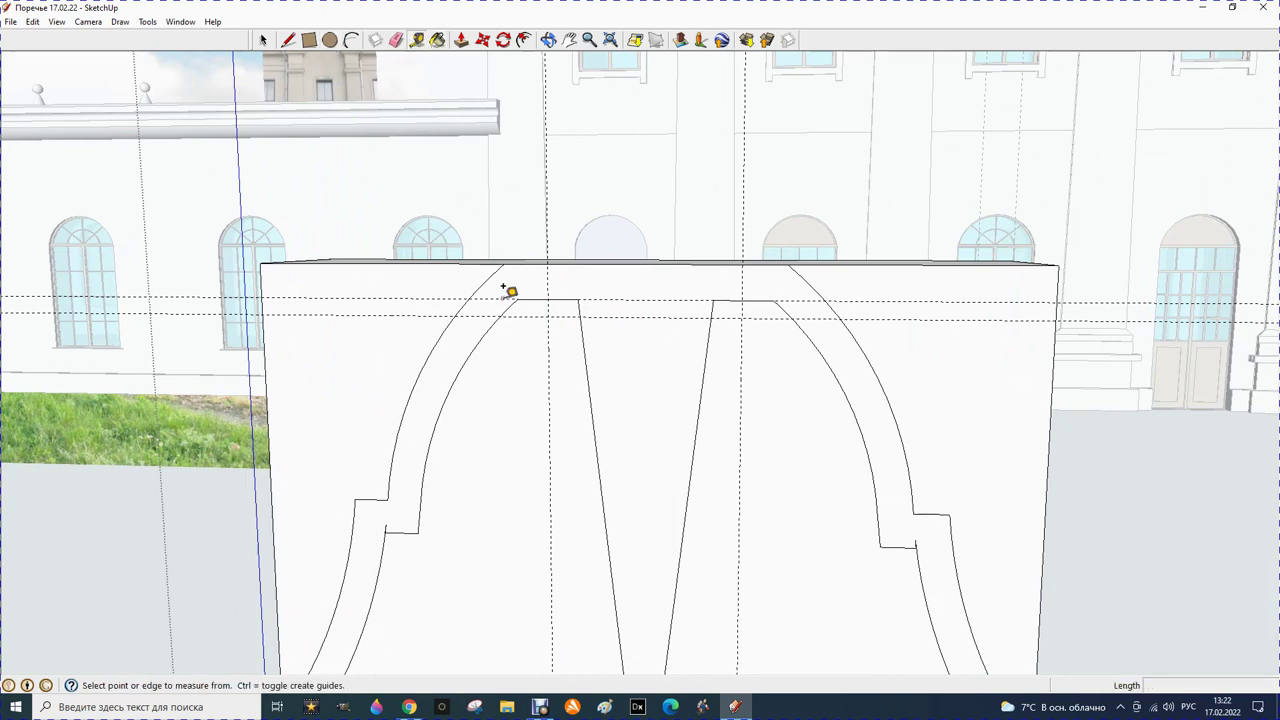
click(529, 315)
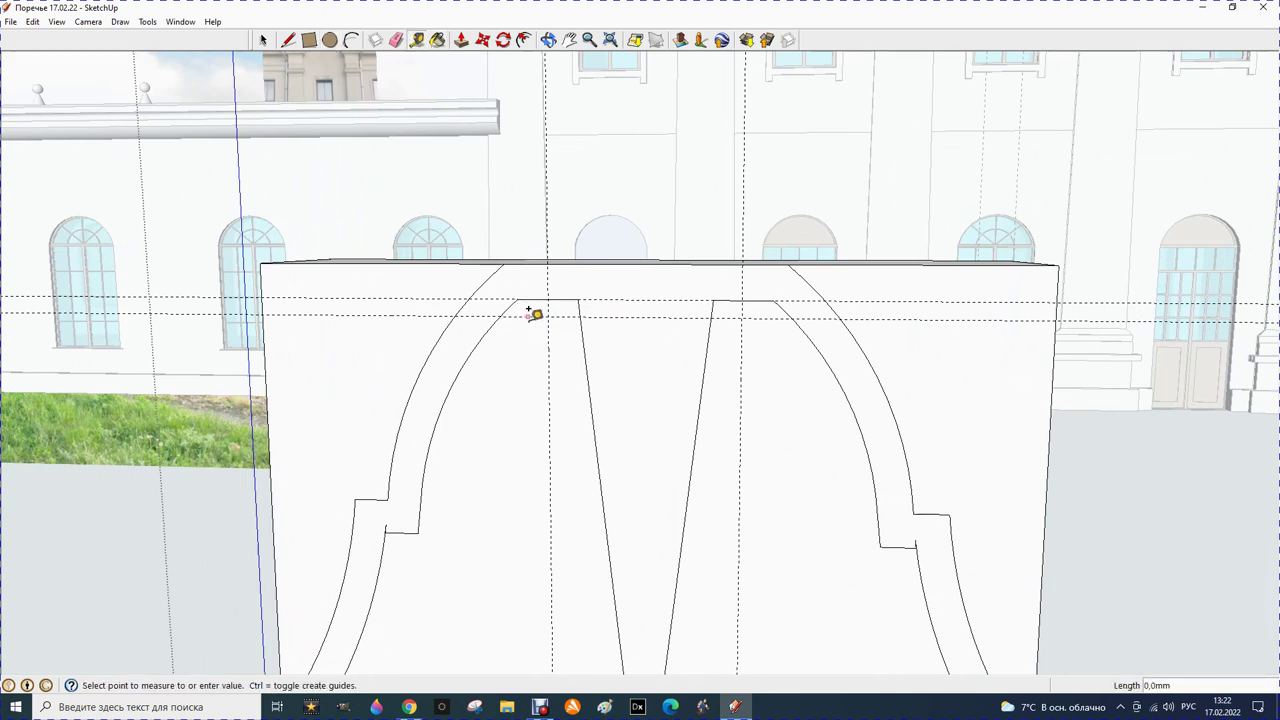
text(25)
click(537, 360)
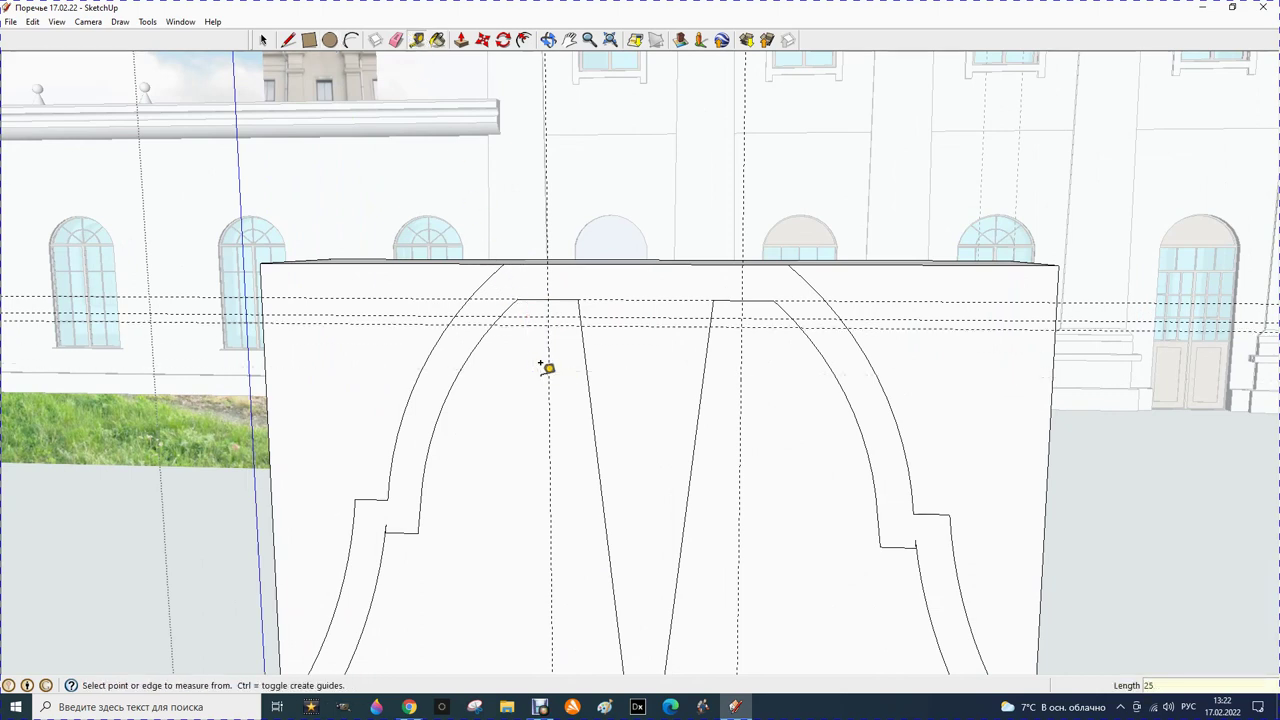
Try a 75 mm circle radius, cancel it, and place a guide 80 mm below the arch endpoint
click(329, 40)
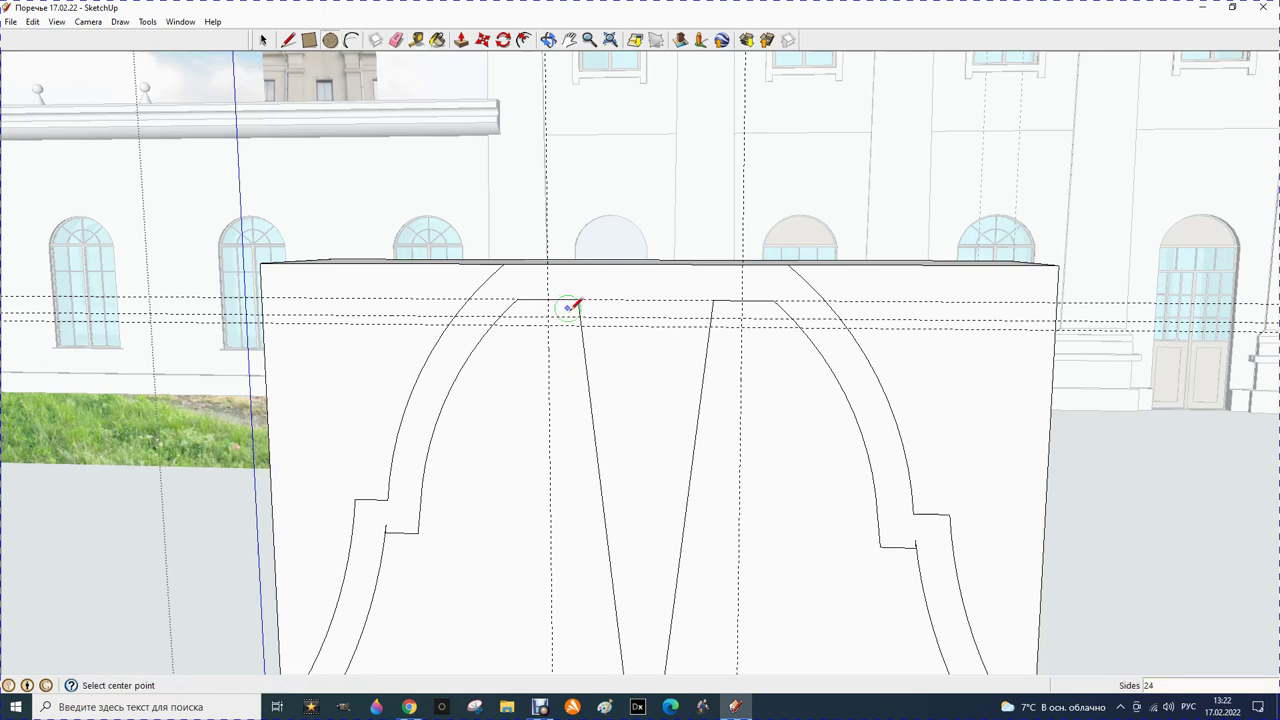
text(75)
key(Return)
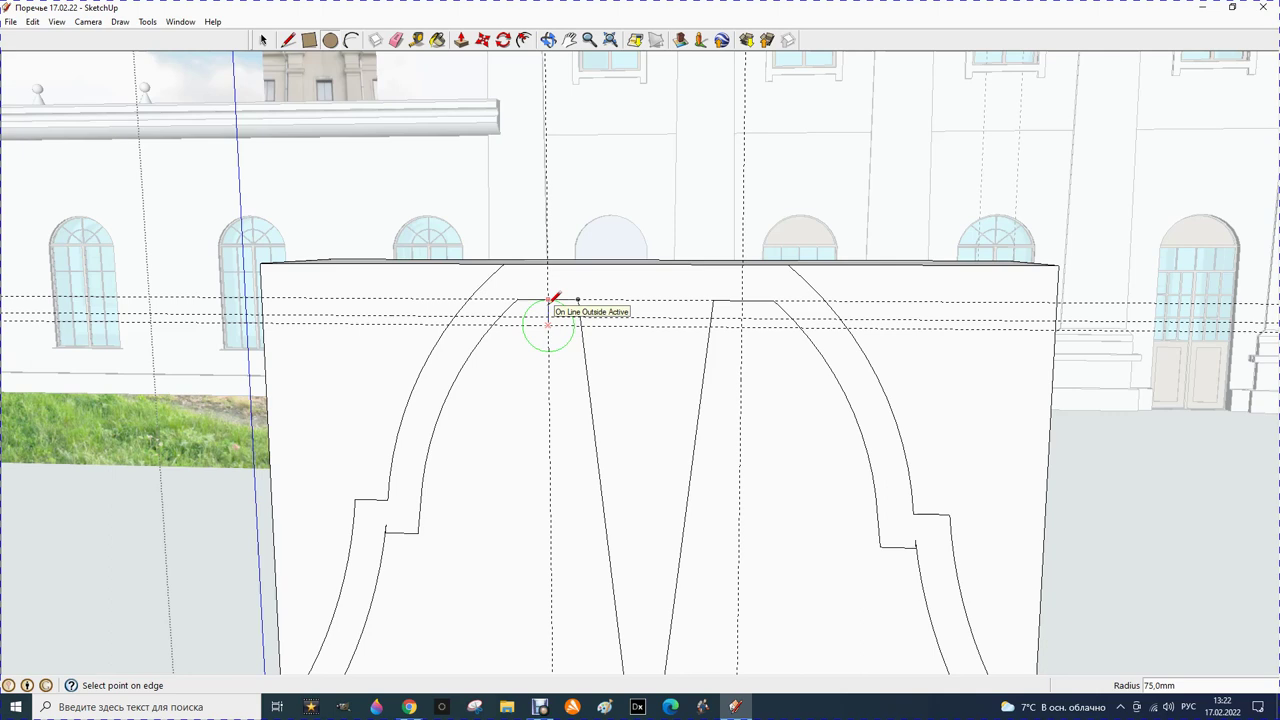
key(Escape)
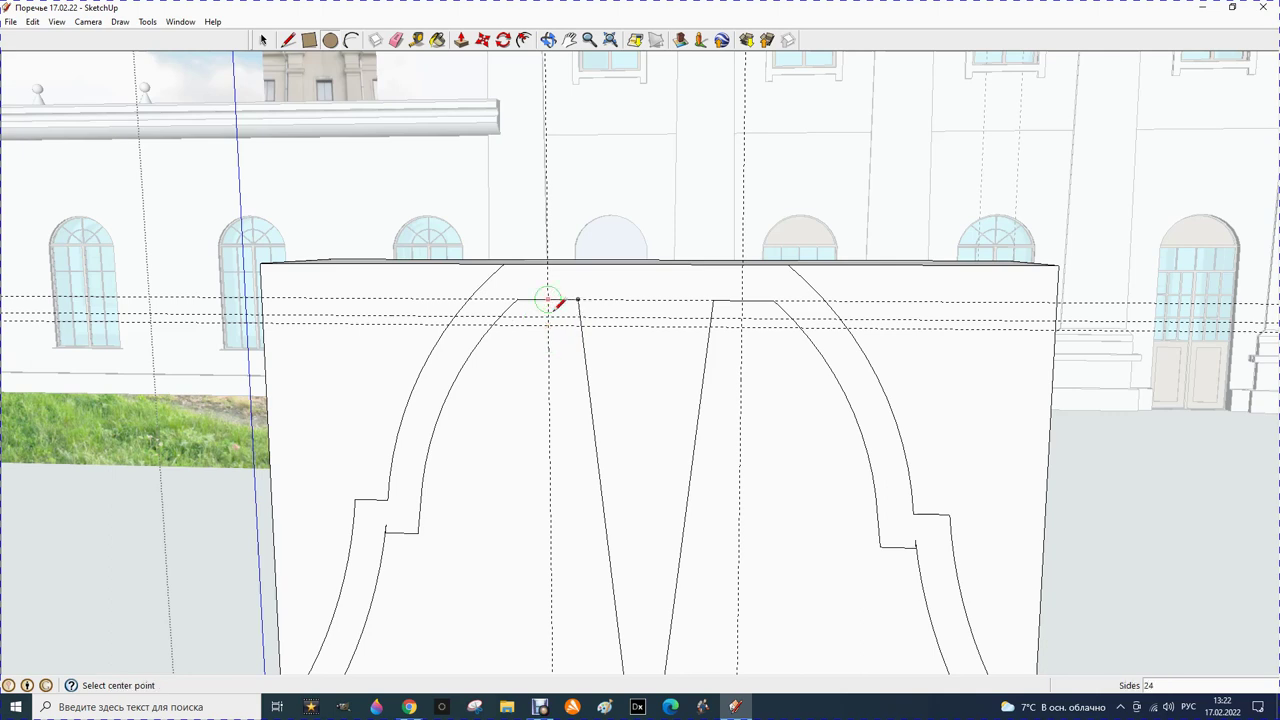
click(397, 42)
click(531, 299)
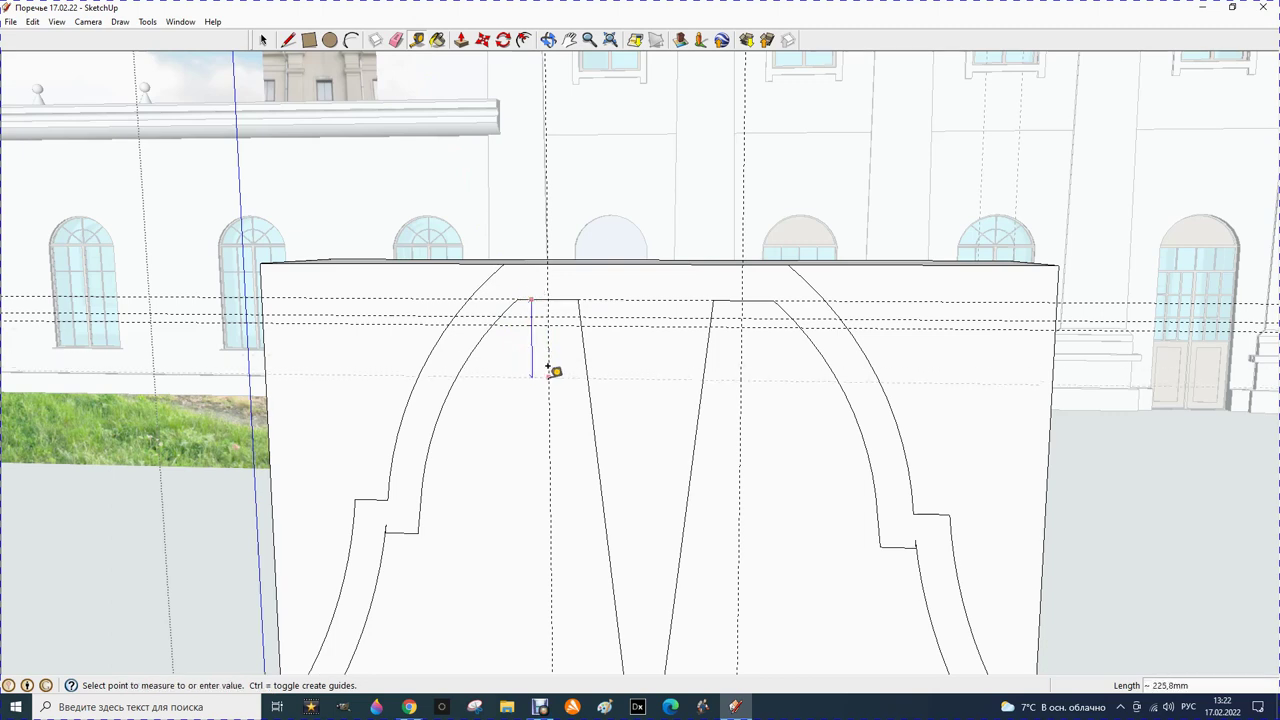
text(80)
key(Return)
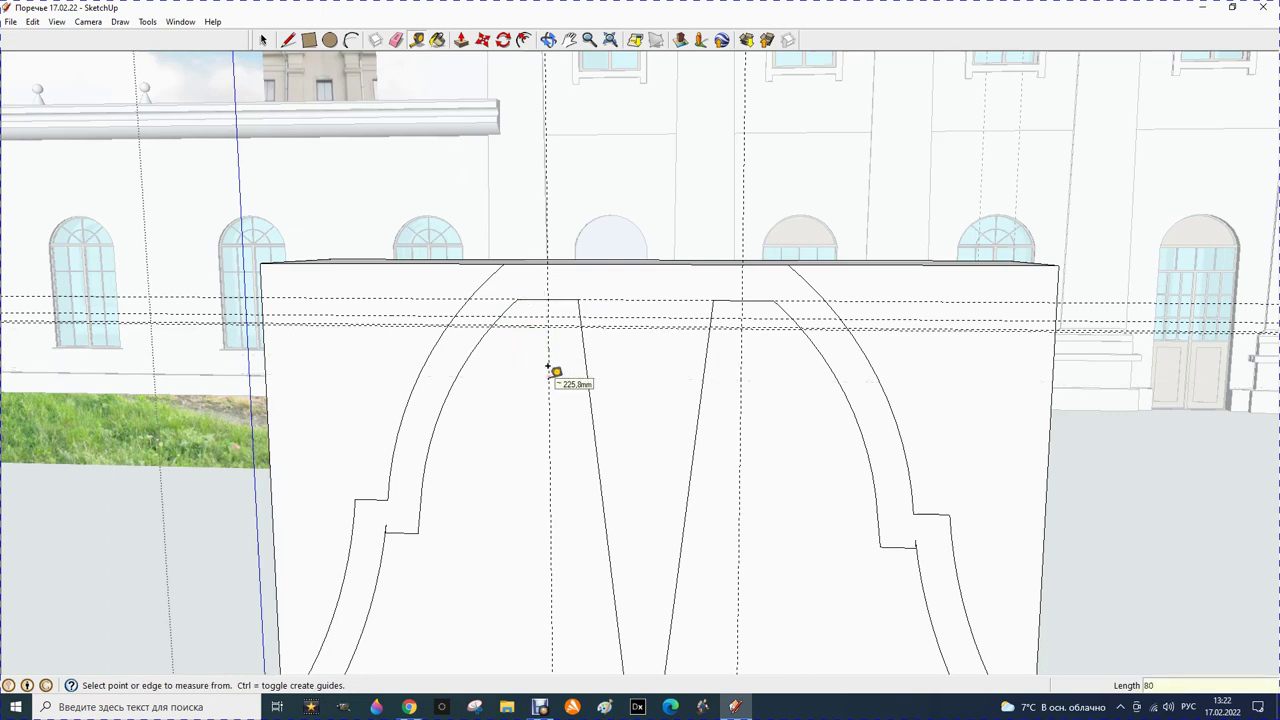
Erase the unneeded lower guide line
click(396, 41)
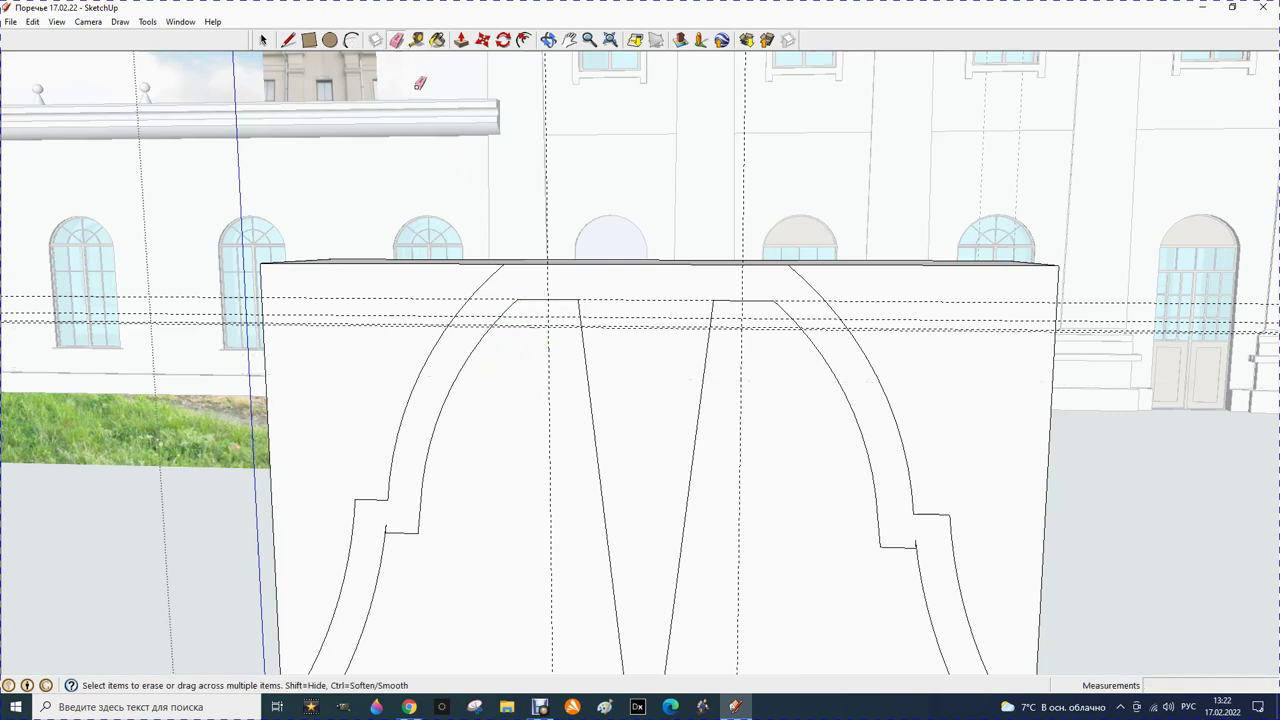
scroll(518, 305, up, 2)
scroll(537, 321, up, 1)
click(537, 329)
Draw 80 mm-radius circles centred on the left and right guide intersections
click(330, 40)
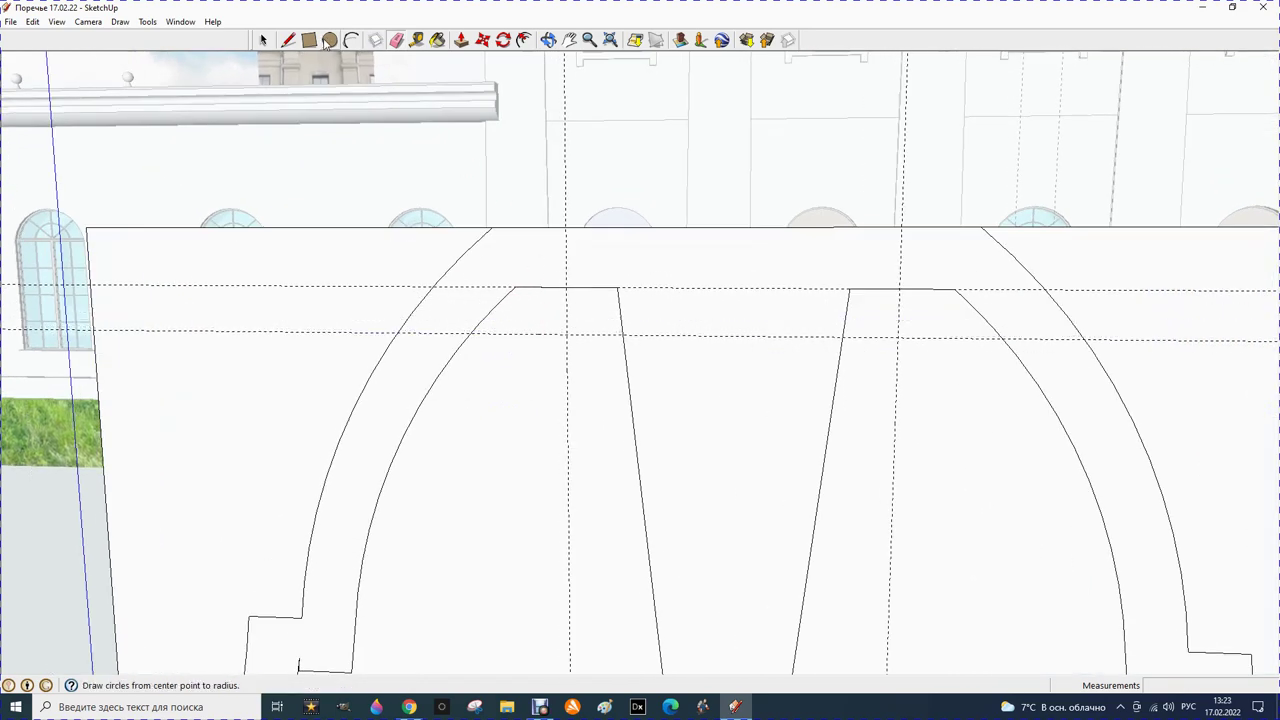
click(567, 335)
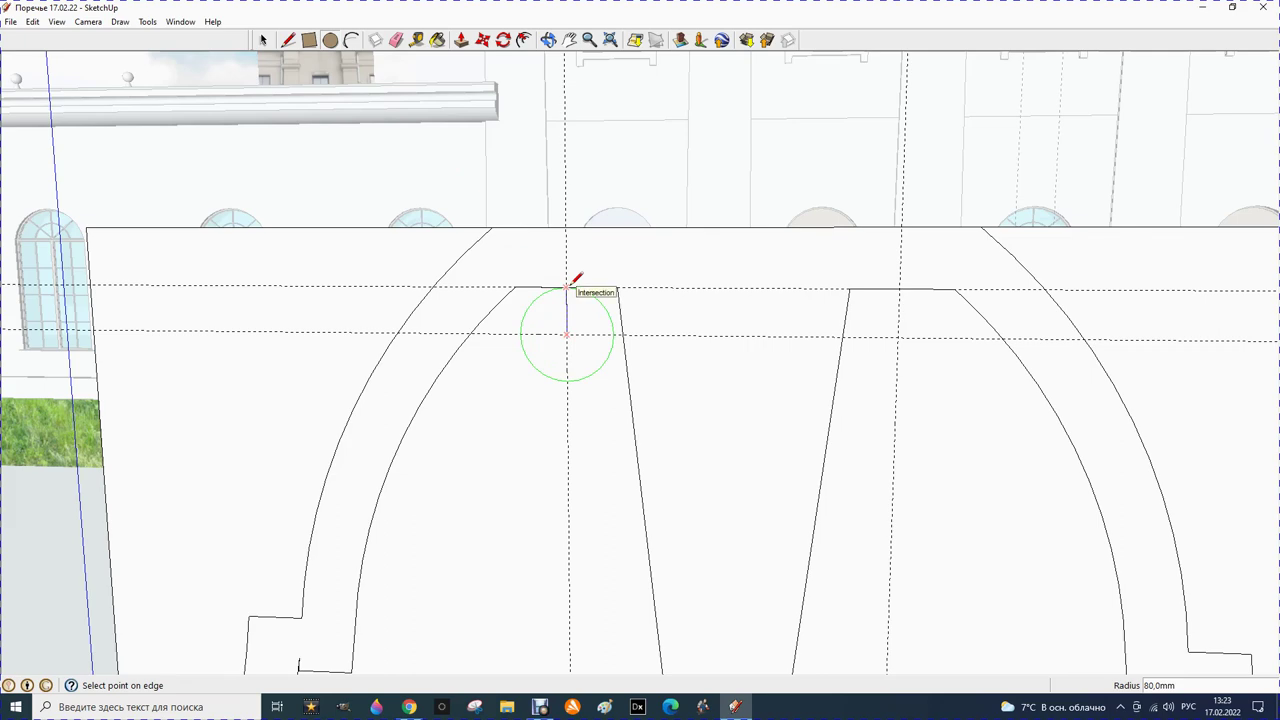
click(569, 287)
click(898, 337)
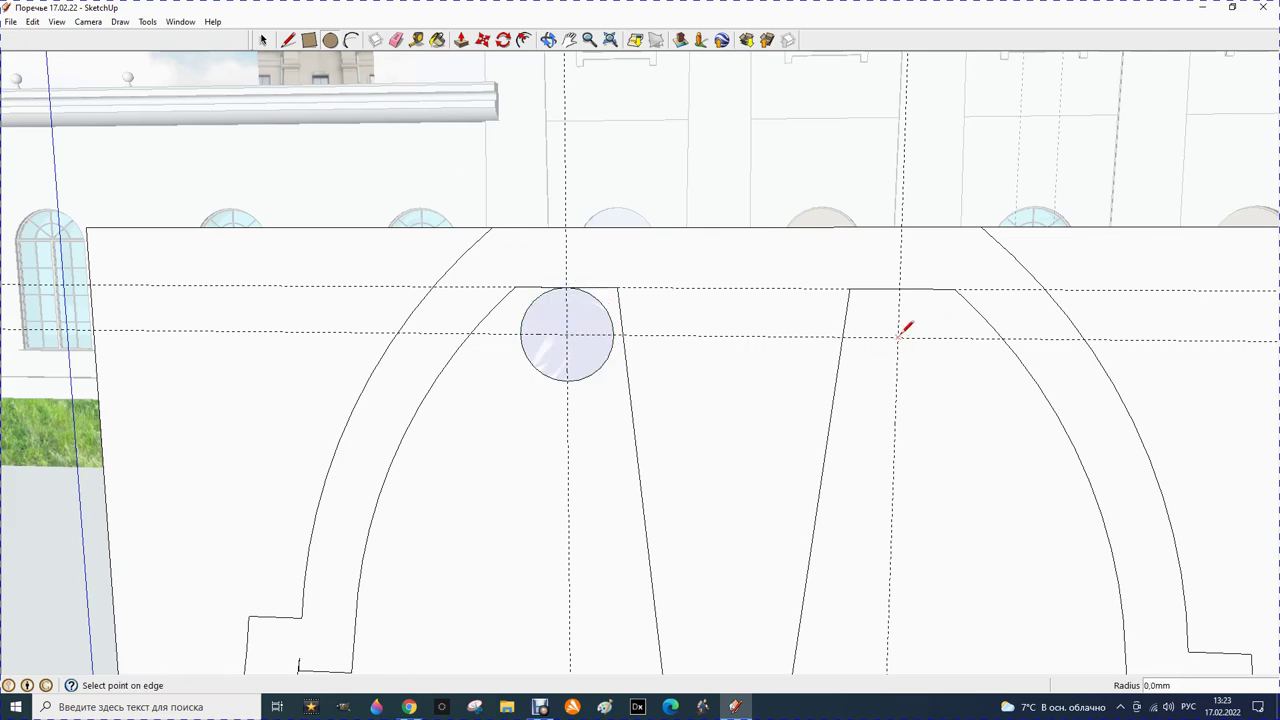
click(904, 286)
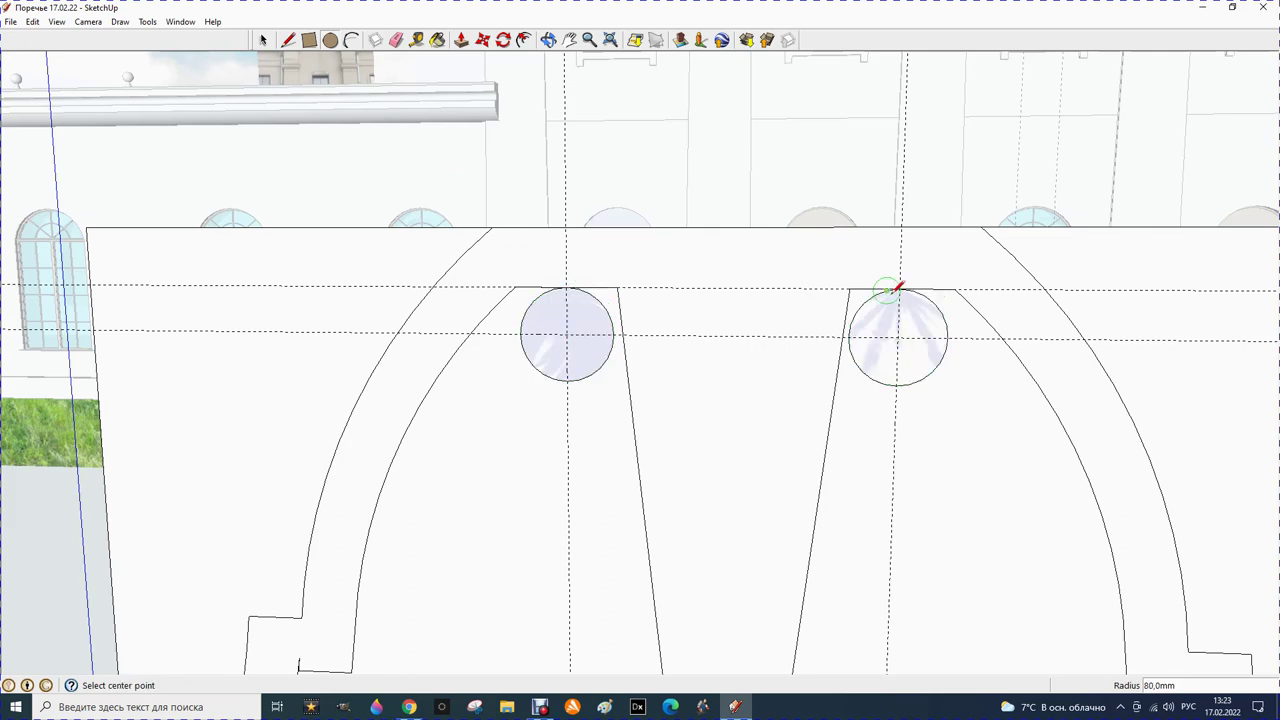
scroll(829, 331, down, 1)
scroll(783, 334, down, 1)
scroll(770, 325, down, 1)
scroll(768, 322, down, 2)
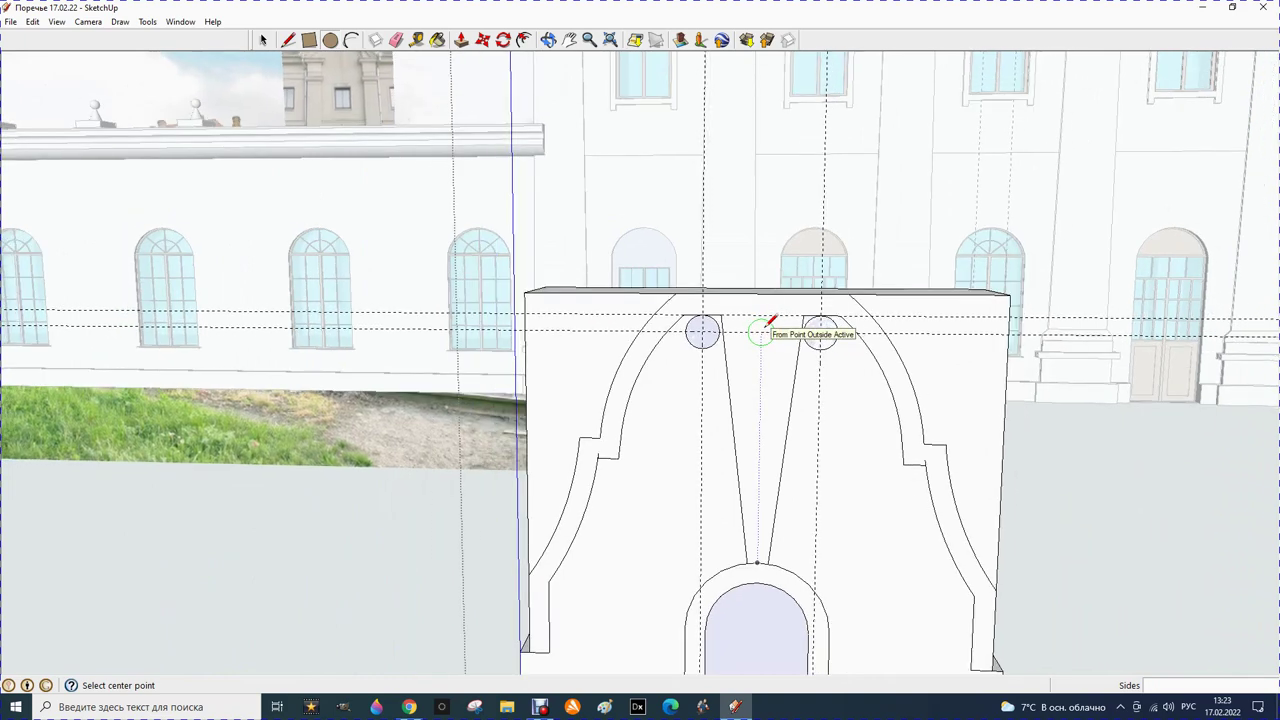
Select faces around the arch, delete the inner arch face, then restore it
click(263, 39)
click(544, 338)
double_click(544, 338)
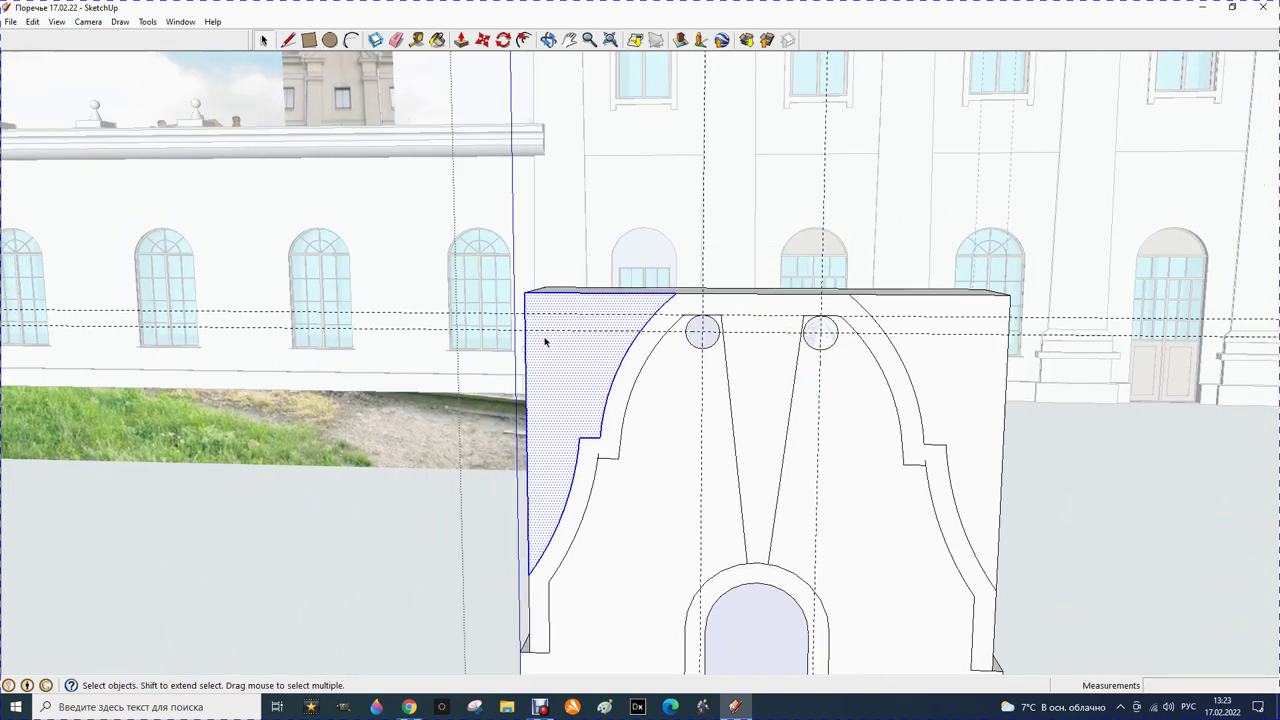
click(654, 392)
key(Delete)
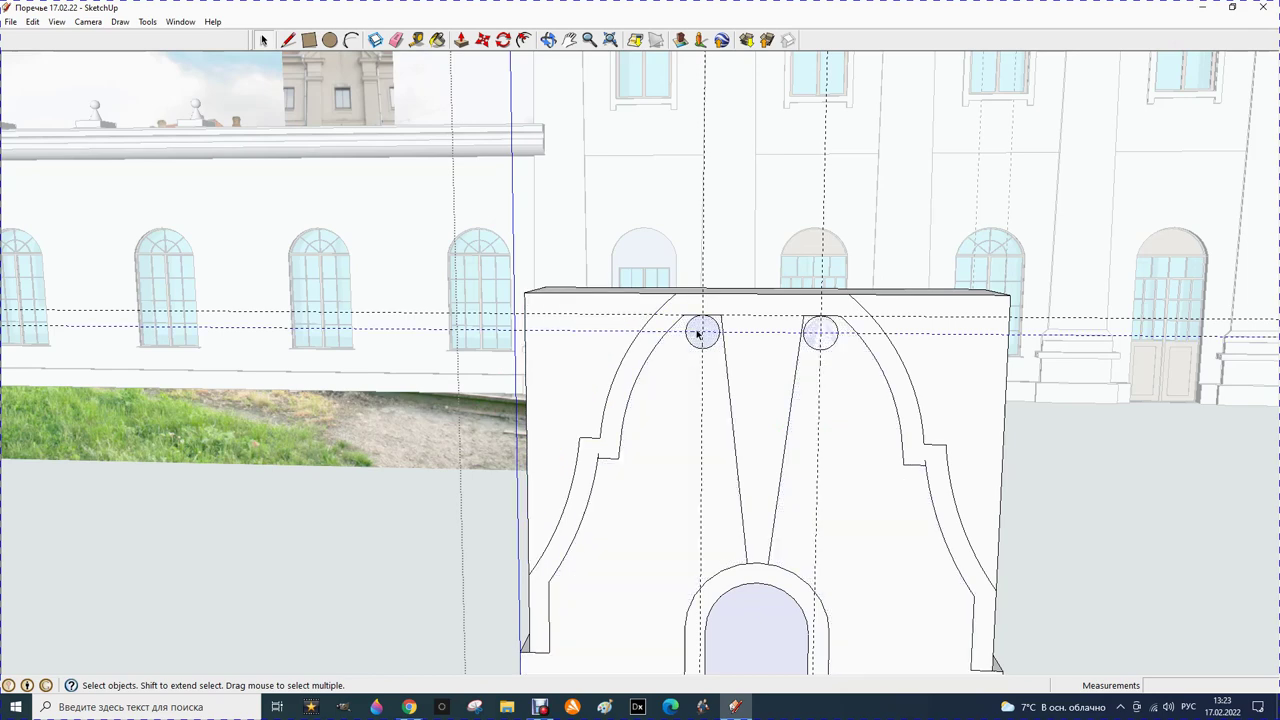
key(ctrl+z)
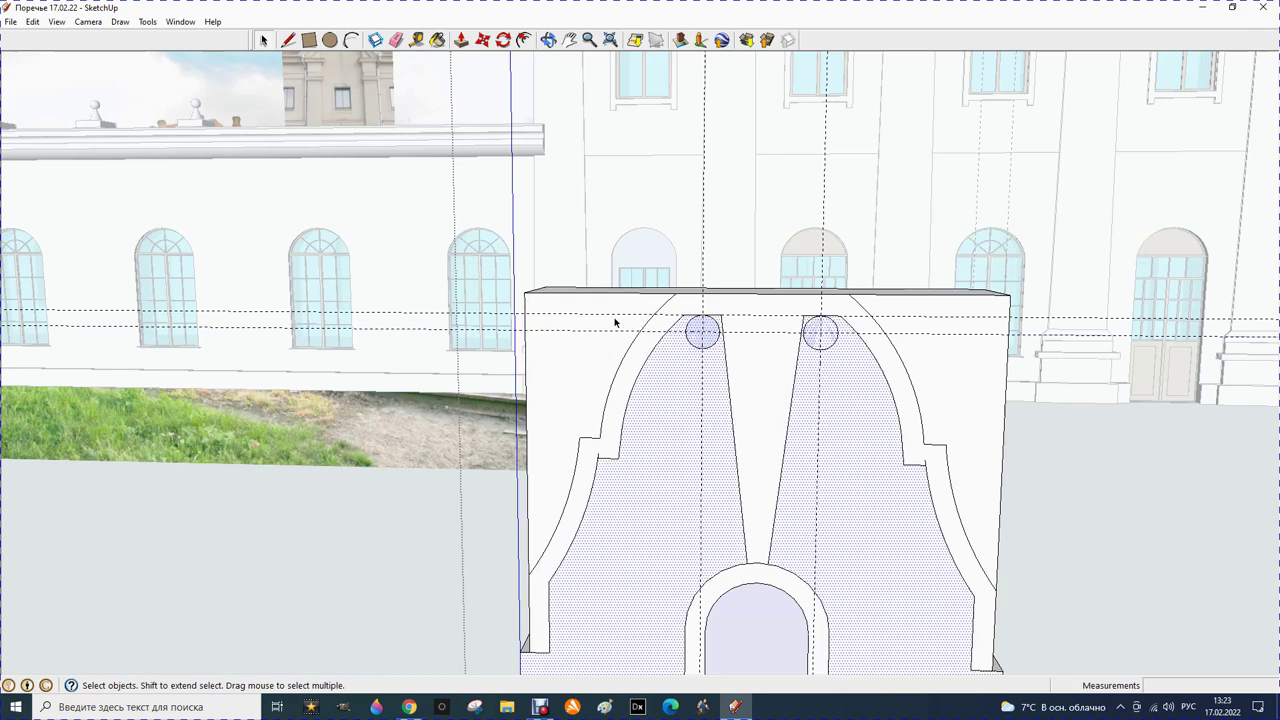
Select the corner faces, arch band and inner arch face, then exit the group
click(615, 322)
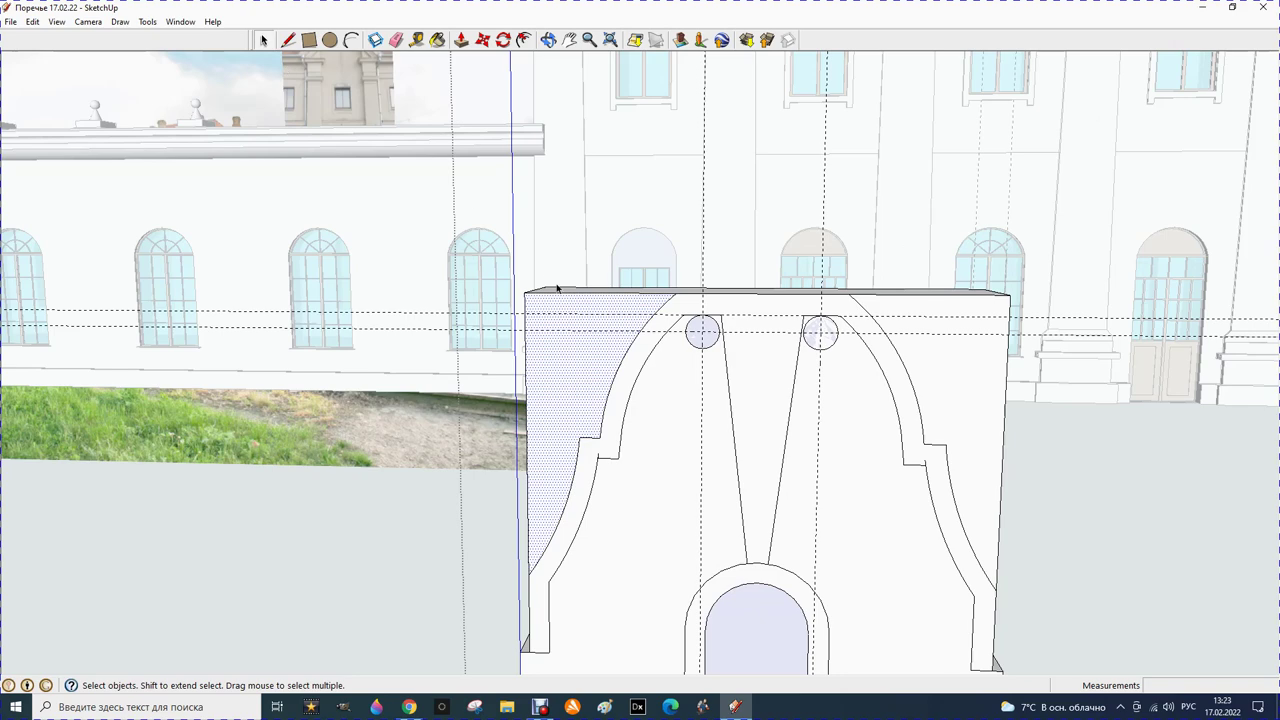
double_click(692, 307)
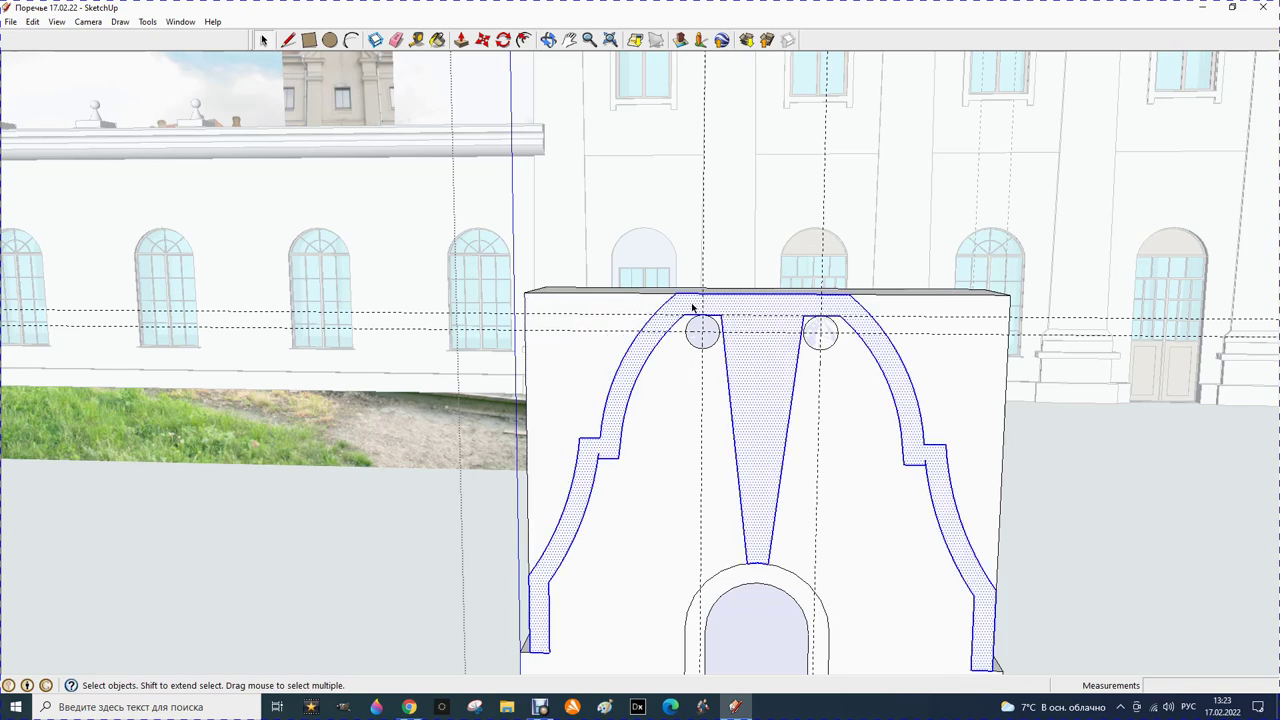
click(949, 342)
click(846, 369)
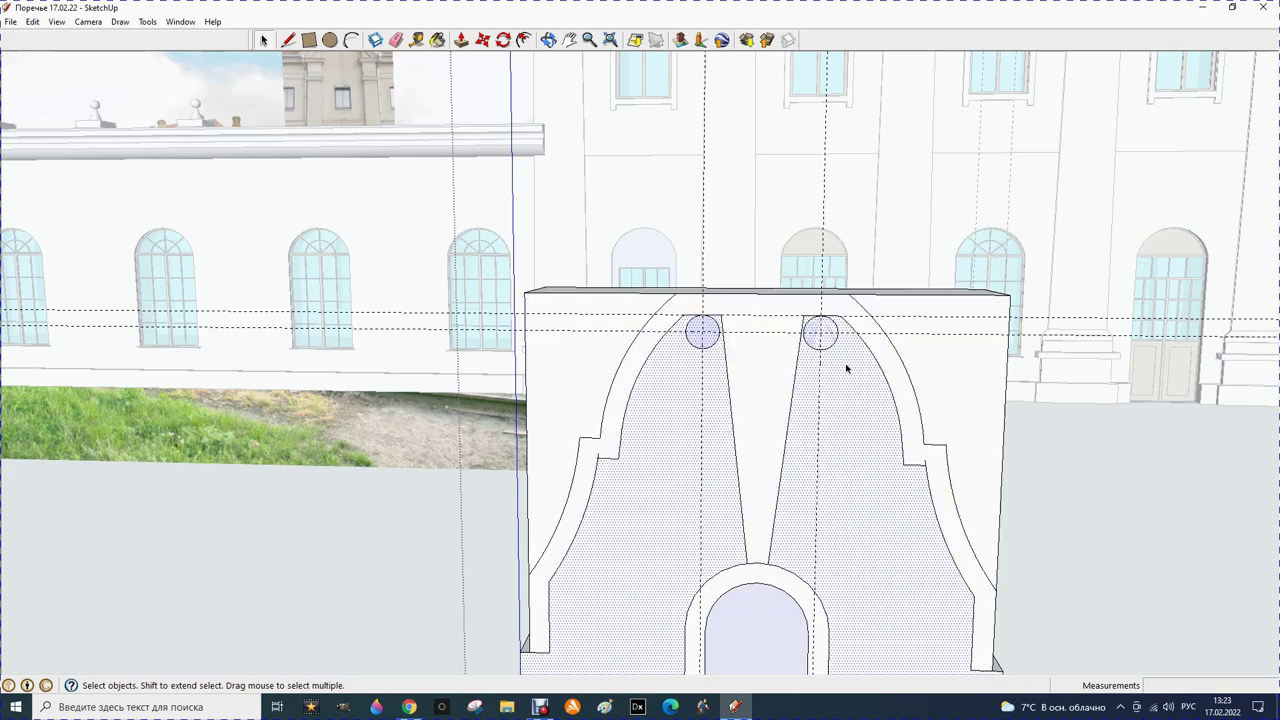
key(Escape)
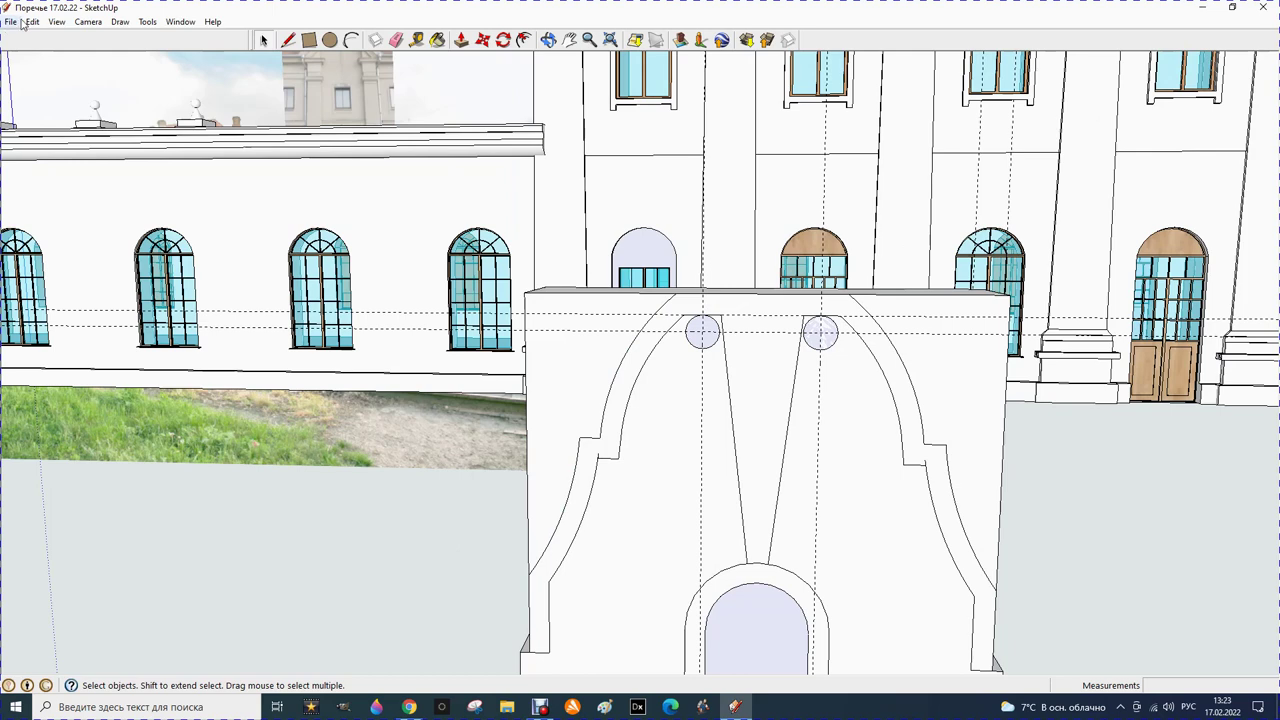
Undo the right and left 80 mm circles through the Edit menu
click(31, 22)
click(53, 38)
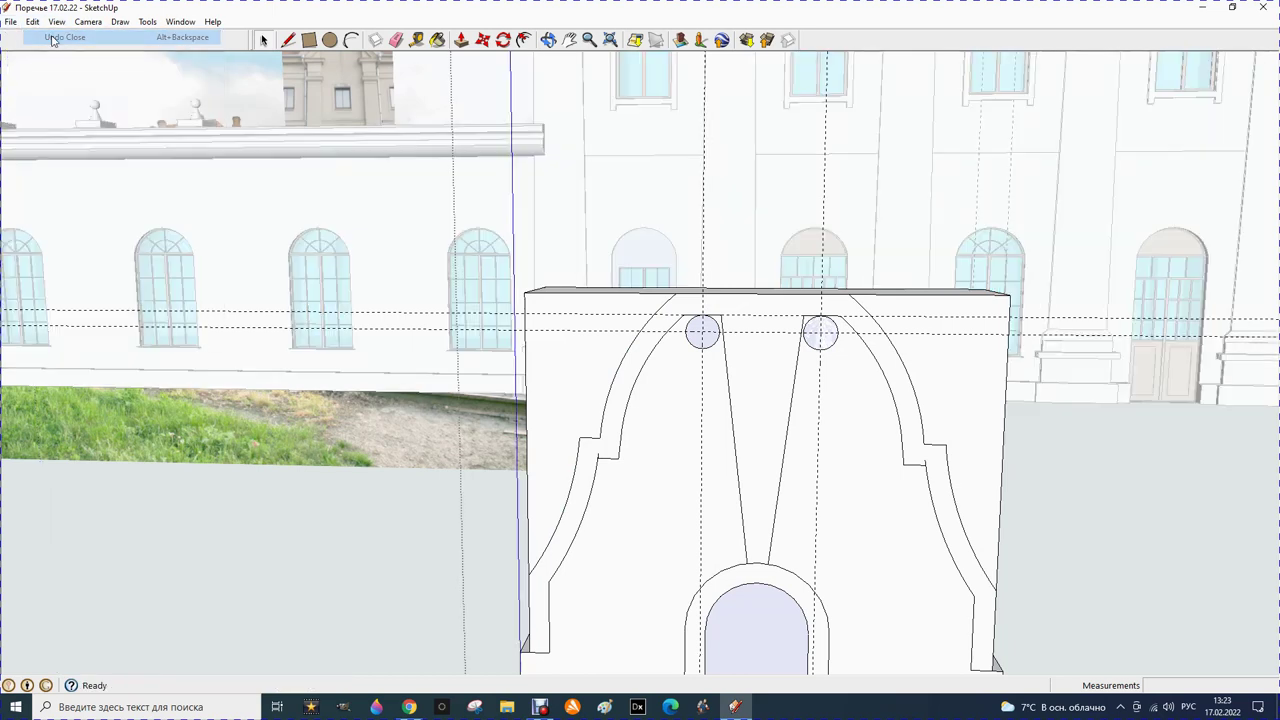
click(31, 21)
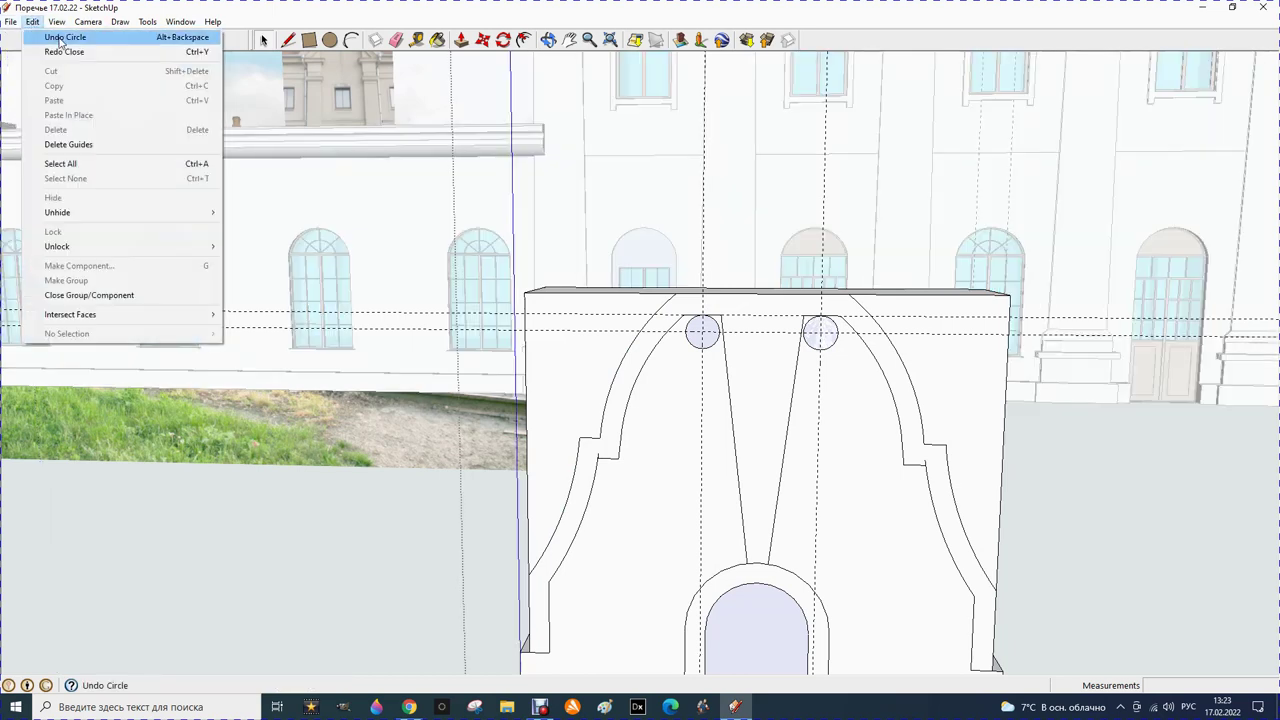
click(58, 40)
click(33, 22)
click(58, 39)
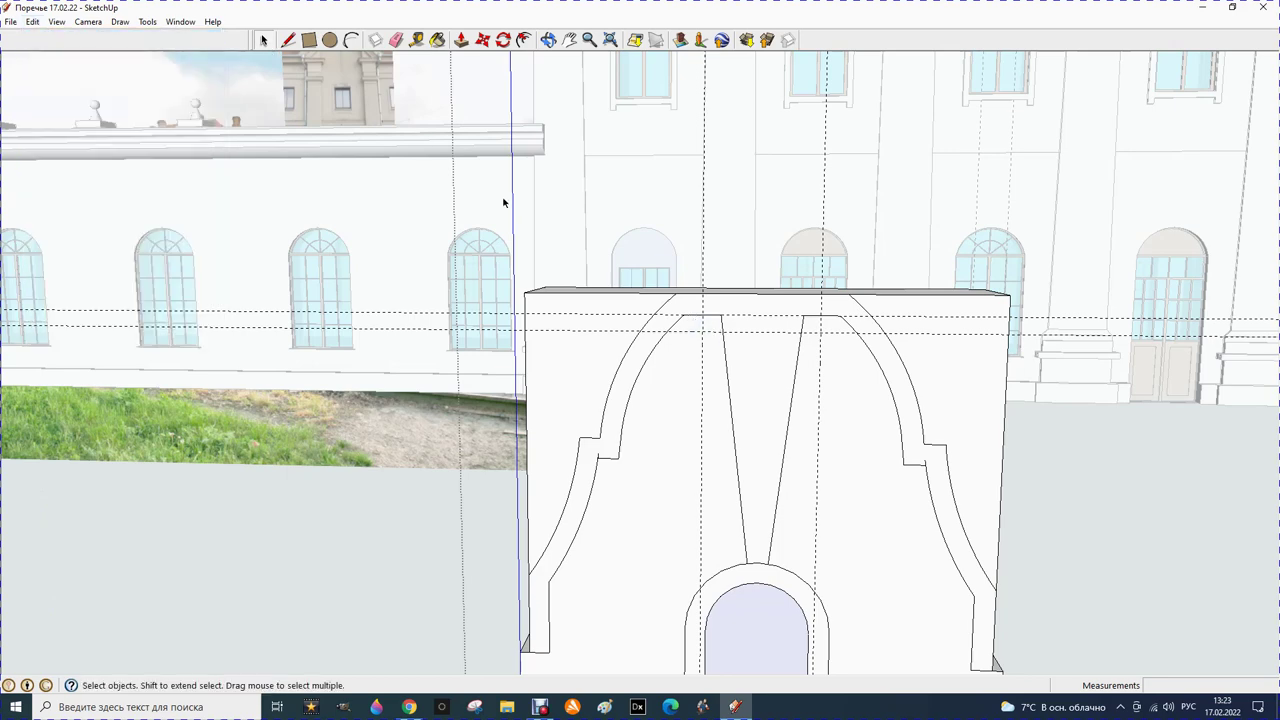
click(565, 304)
Draw trial 80 mm circles atop the left and right tapered strips
click(696, 318)
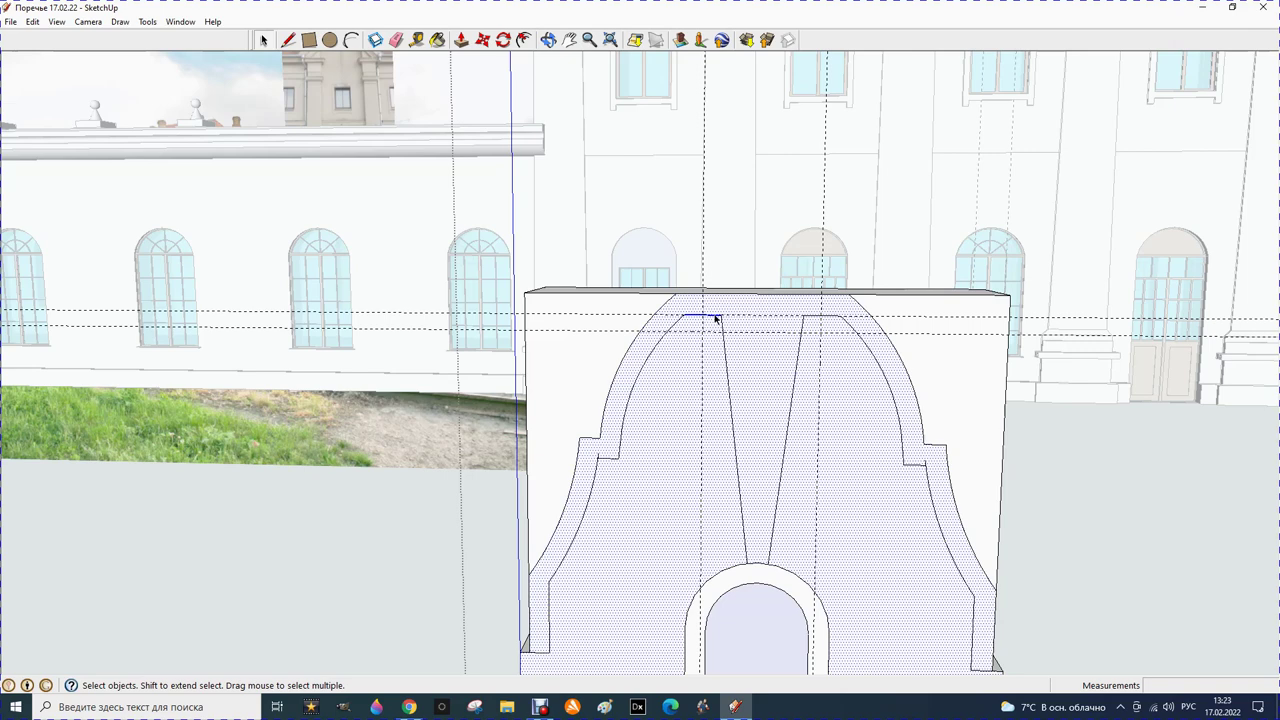
scroll(925, 368, up, 2)
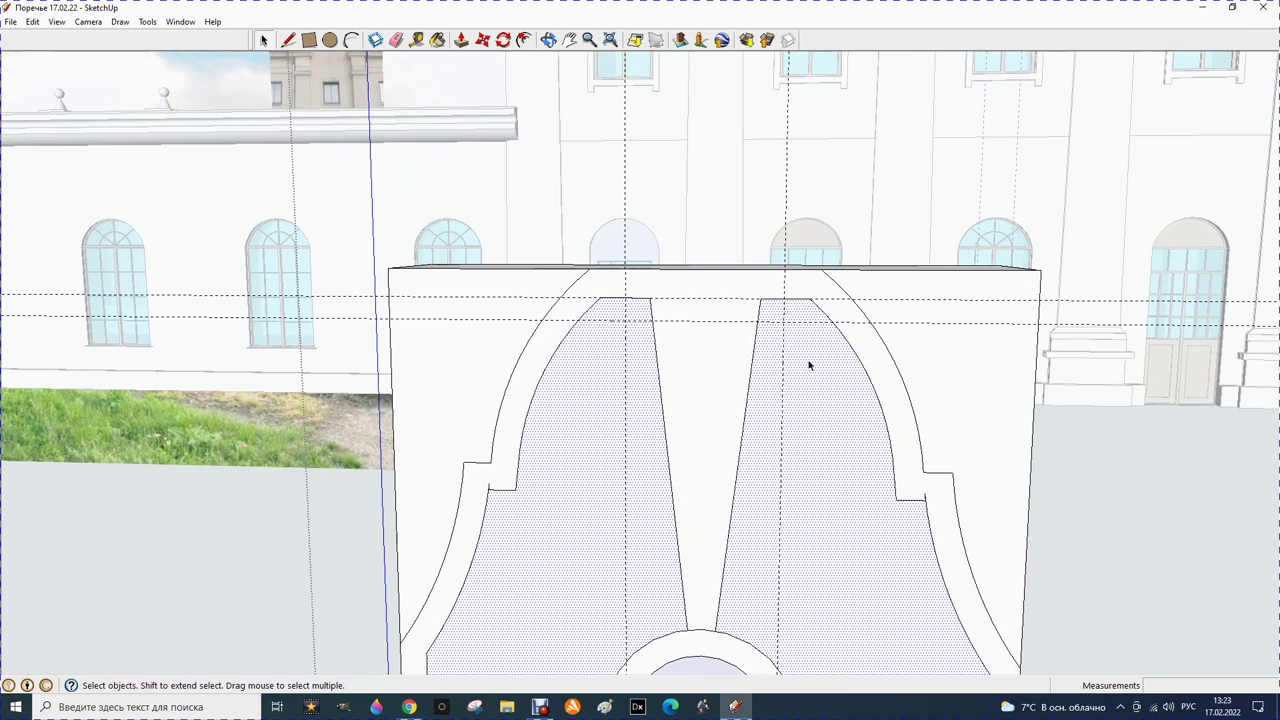
click(329, 39)
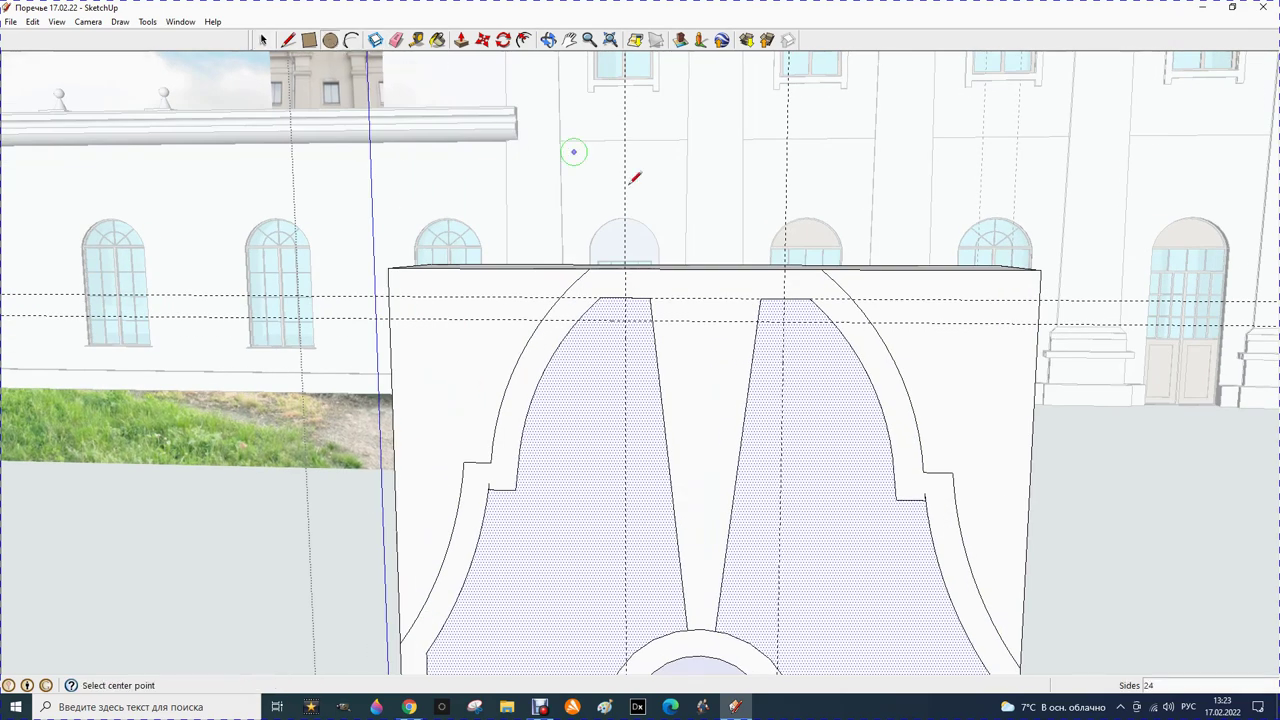
click(626, 297)
text(80)
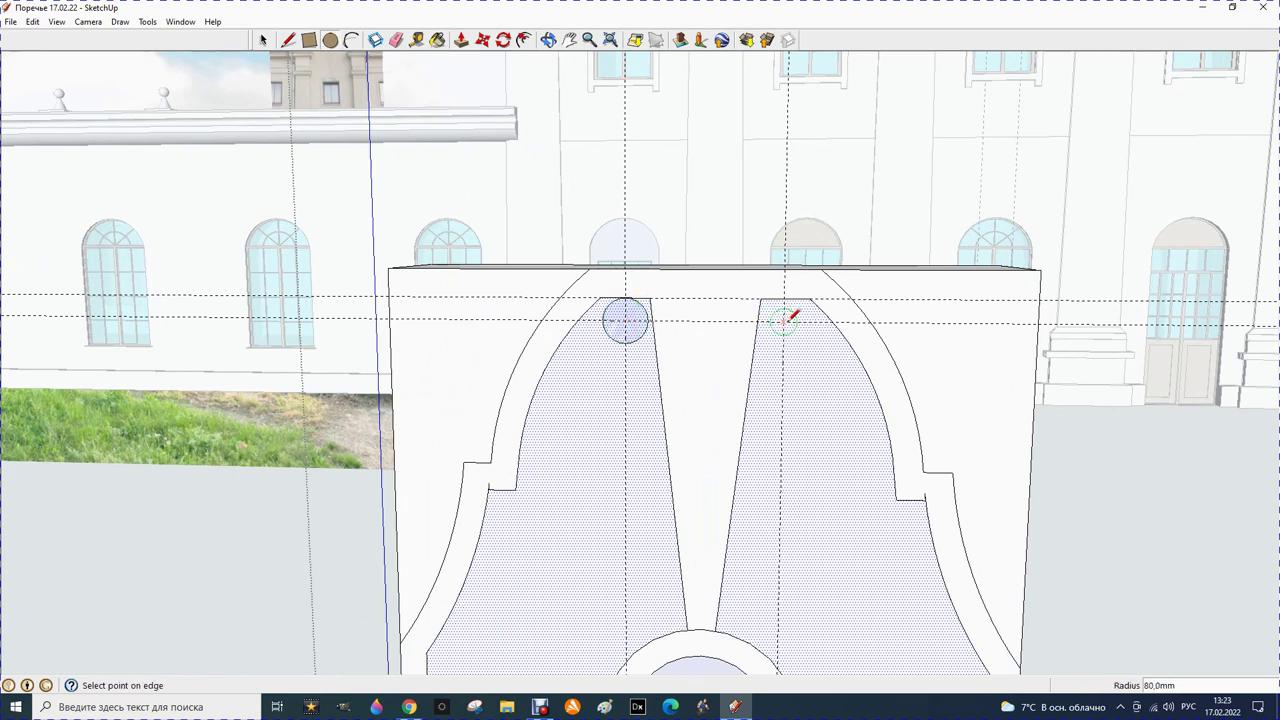
click(784, 297)
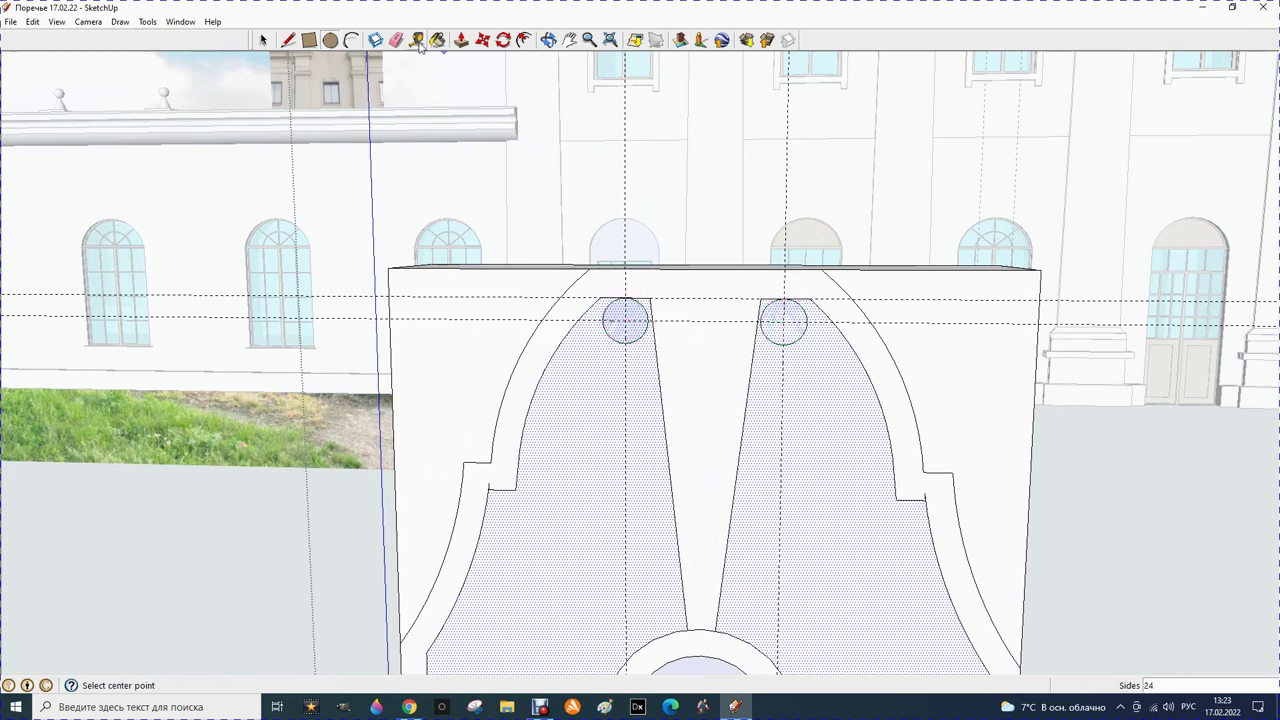
Orbit around the gable and open the gate component for editing
click(461, 39)
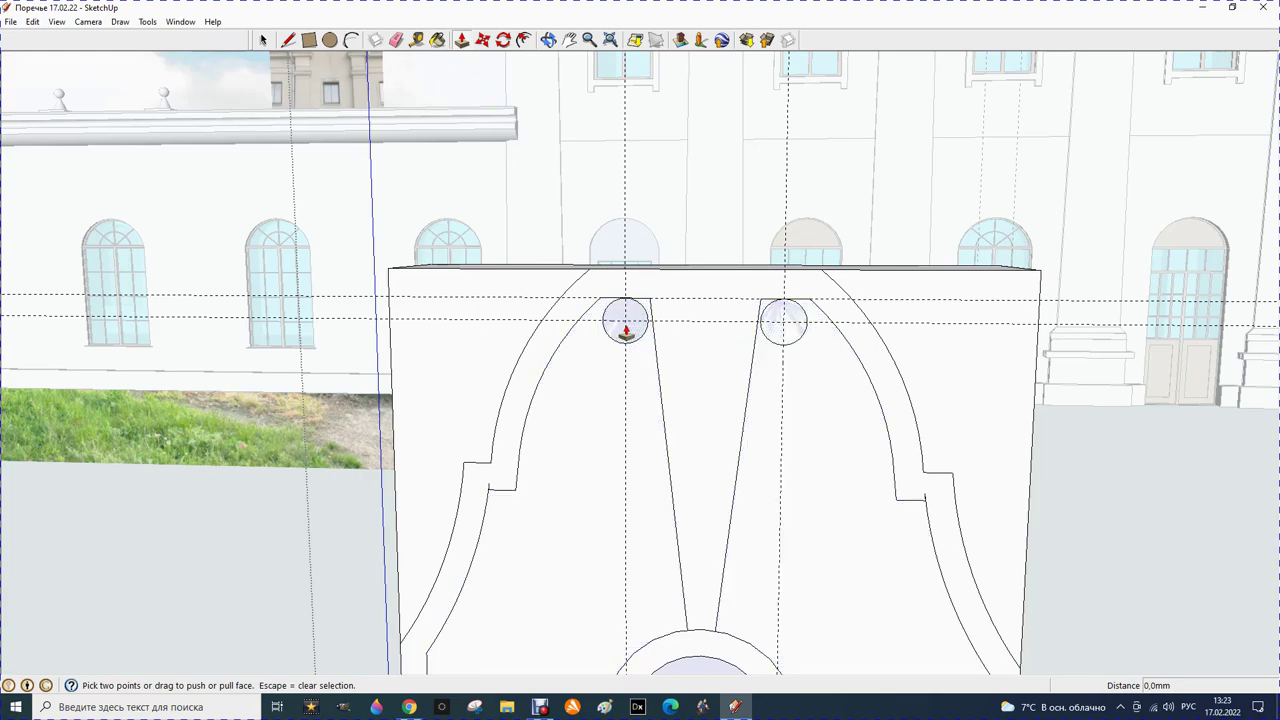
click(548, 39)
drag(503, 182, 963, 317)
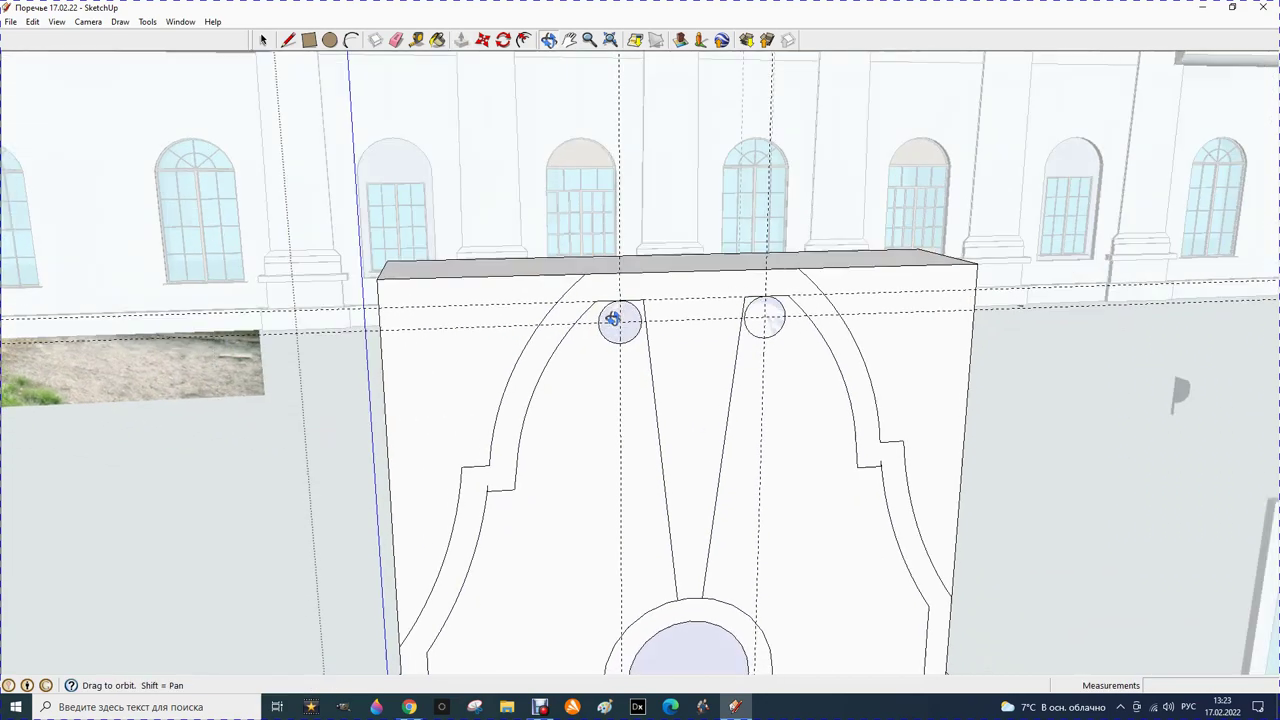
mouse_move(677, 286)
mouse_down()
mouse_move(710, 275)
mouse_move(636, 472)
mouse_move(586, 517)
mouse_move(549, 466)
mouse_move(594, 312)
mouse_up()
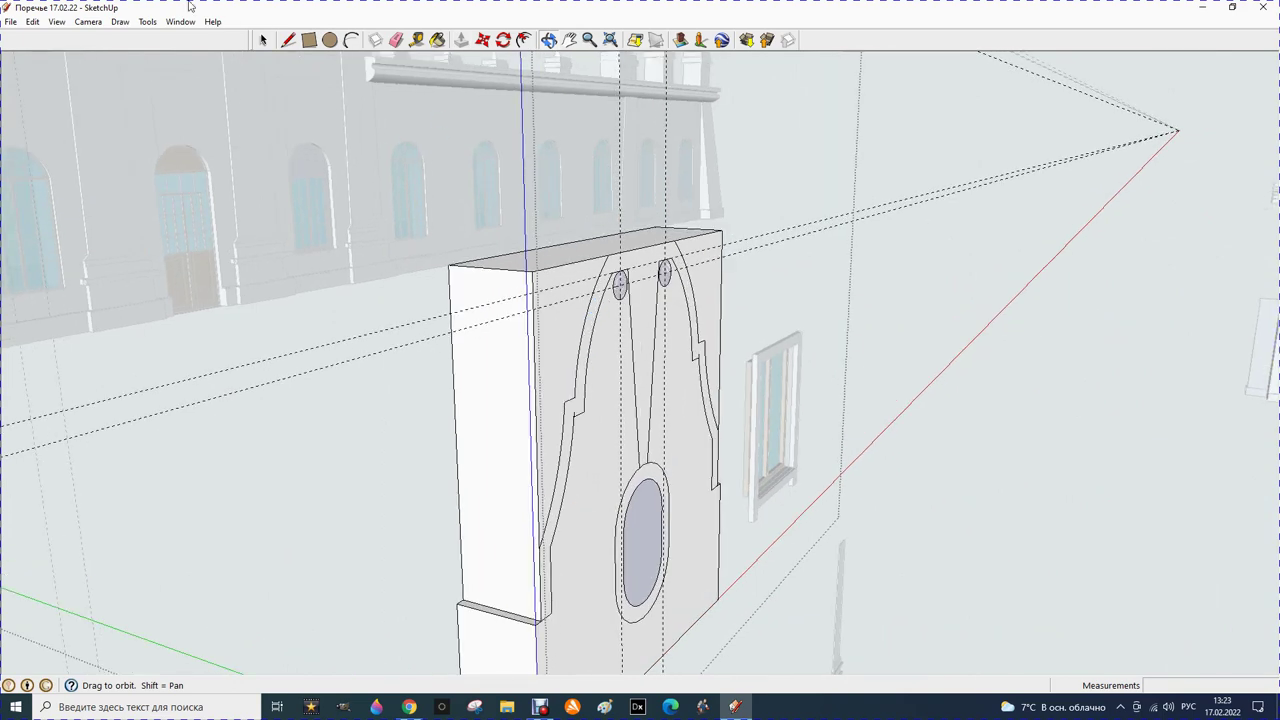
click(266, 41)
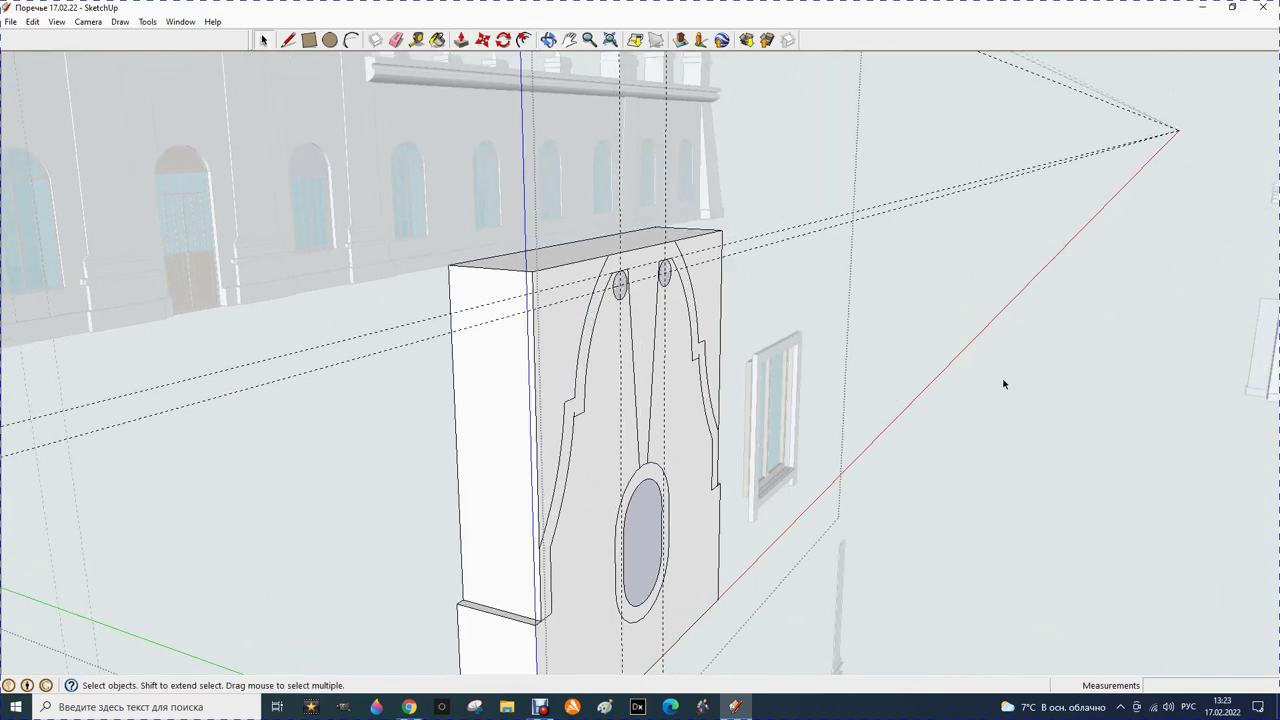
click(1004, 384)
double_click(704, 289)
Erase the trial circles atop both tapered strips
click(461, 40)
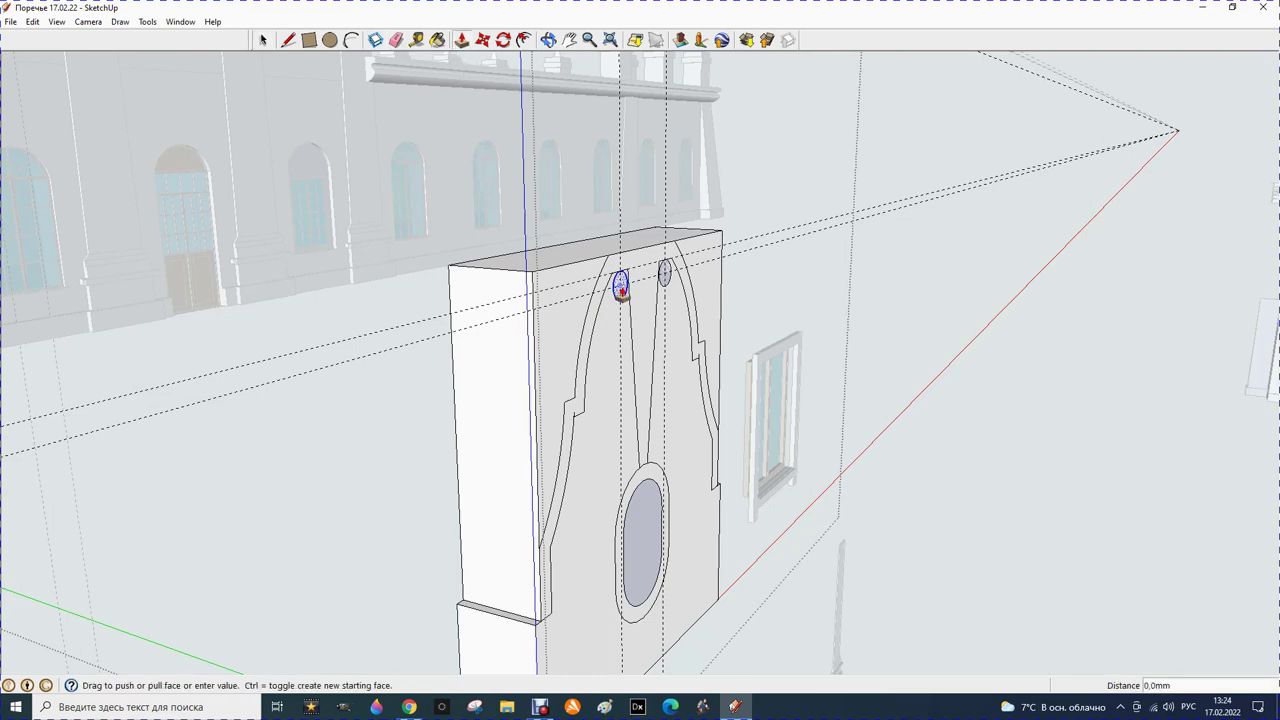
scroll(620, 292, up, 1)
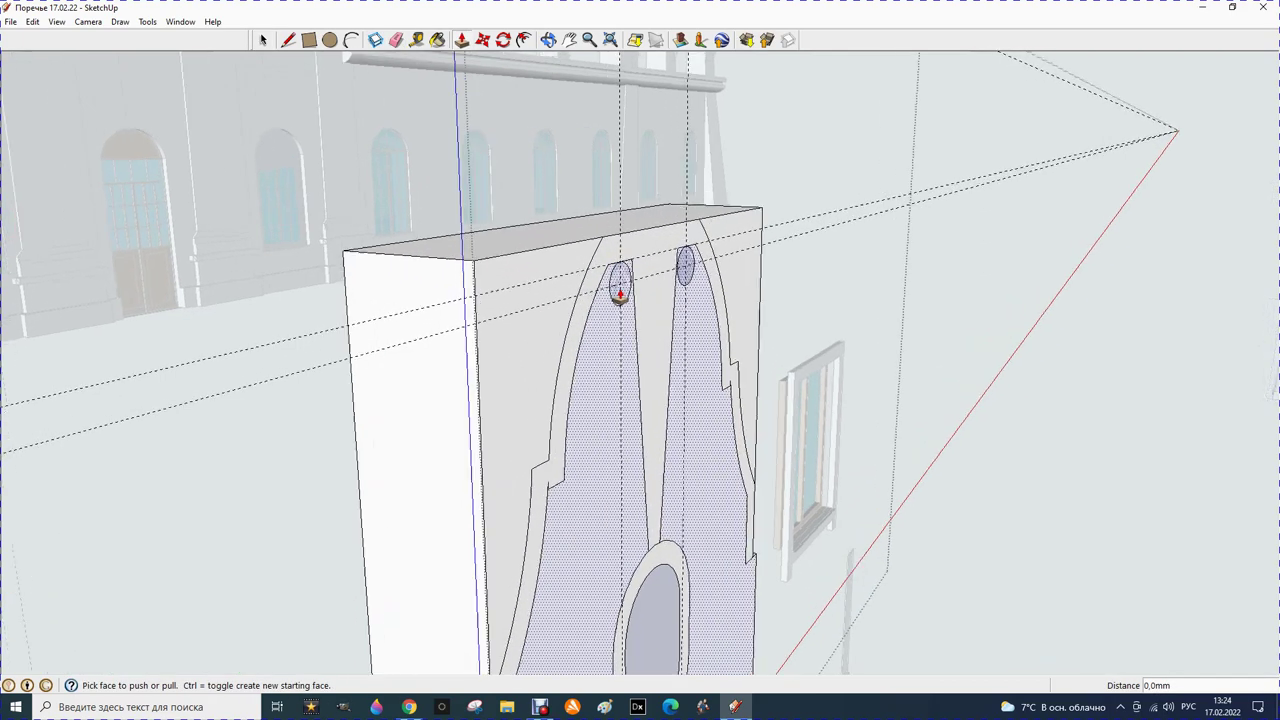
scroll(620, 292, up, 2)
scroll(618, 292, up, 2)
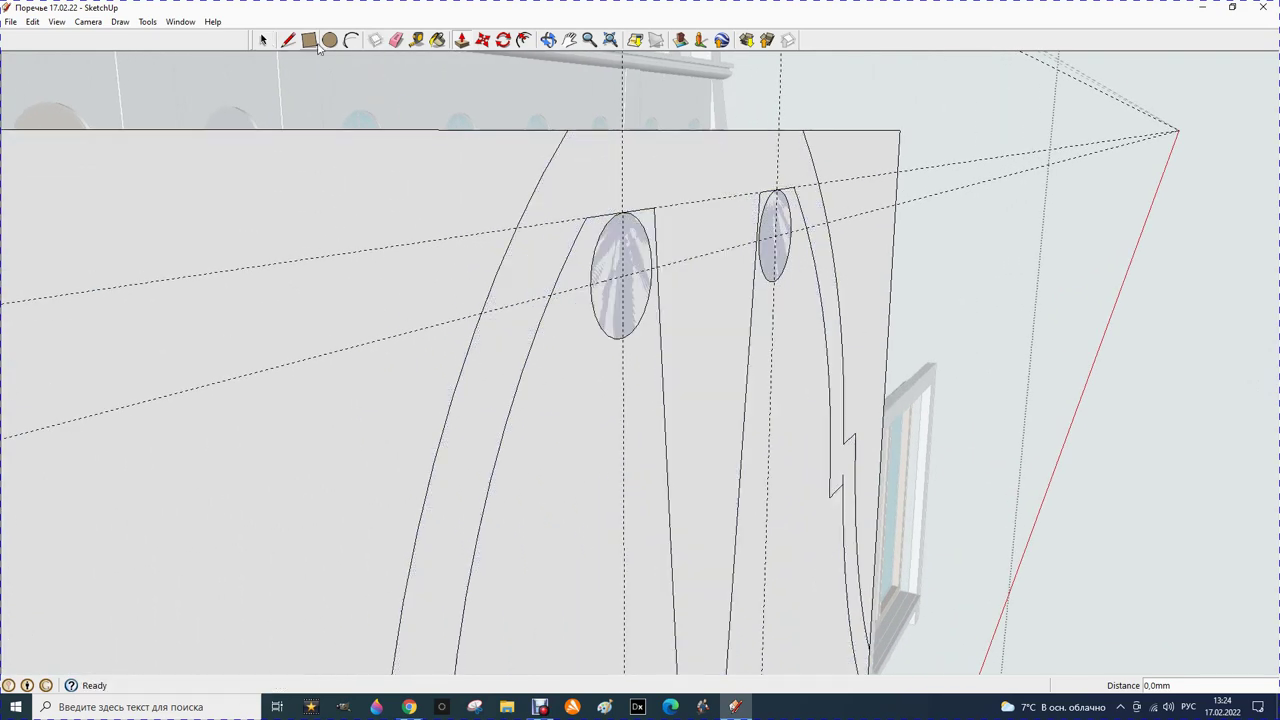
click(396, 40)
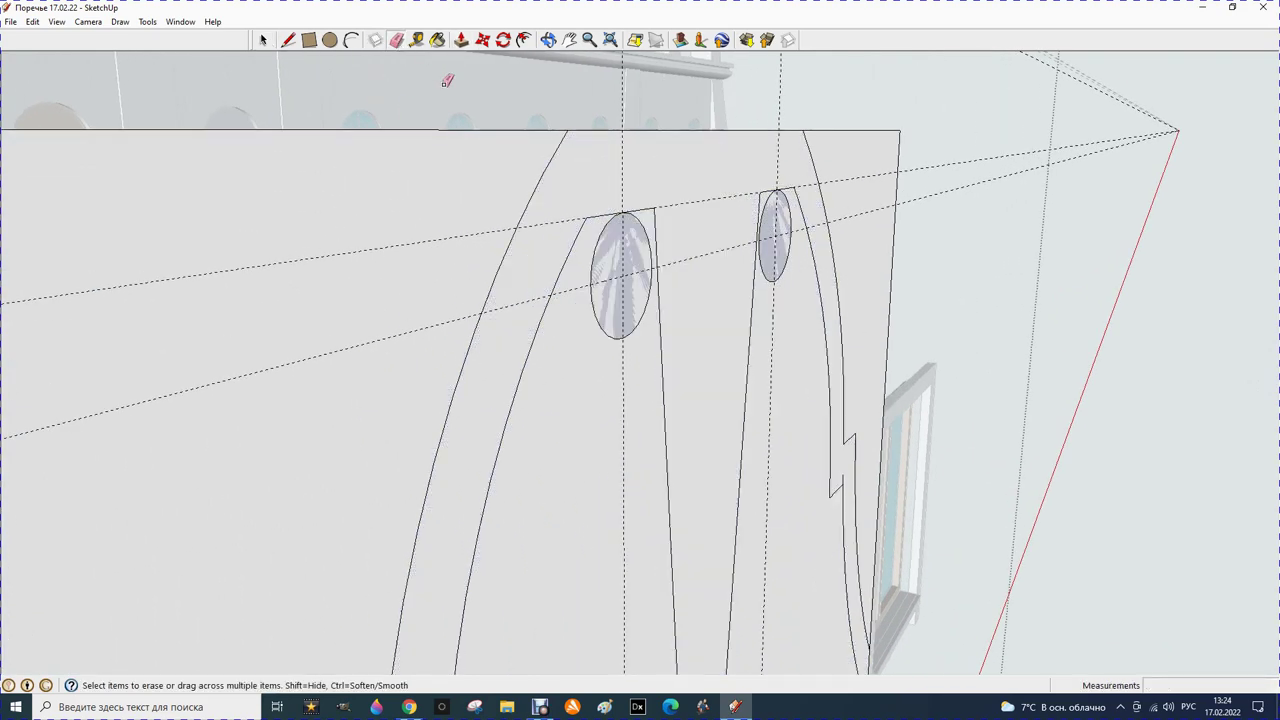
click(592, 311)
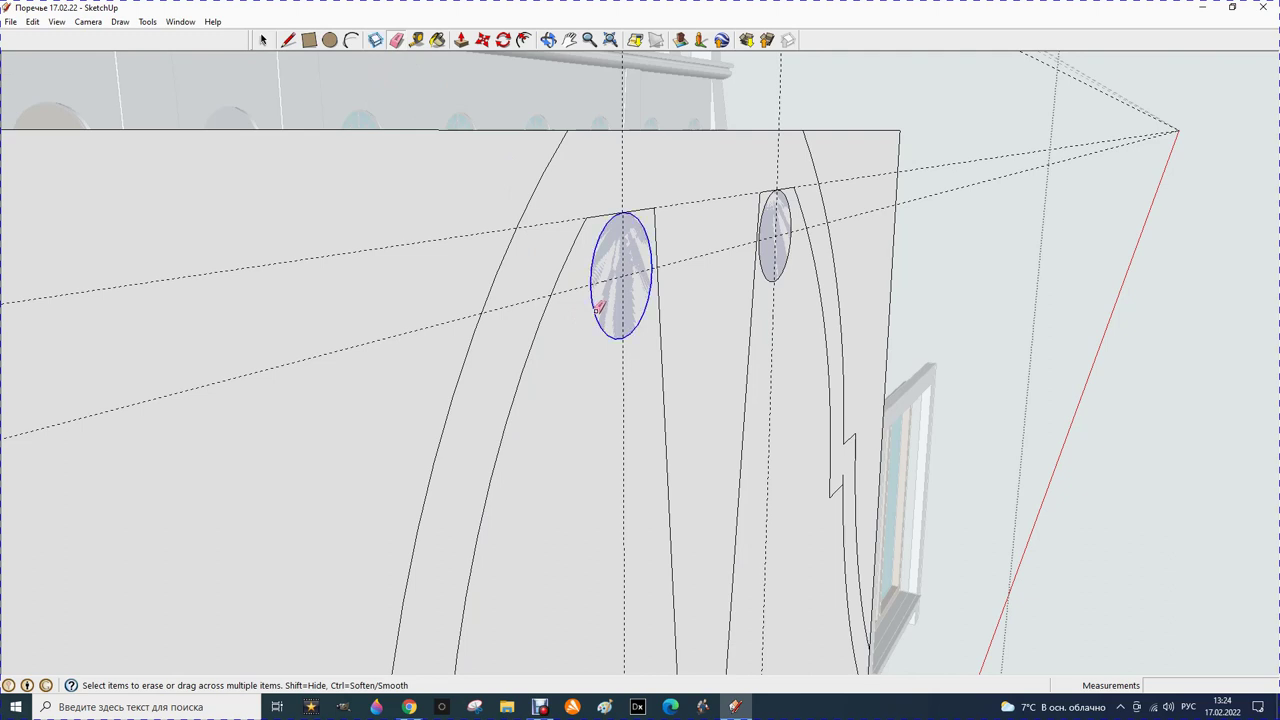
click(788, 261)
click(263, 40)
scroll(729, 268, down, 3)
scroll(757, 262, down, 3)
scroll(725, 265, down, 3)
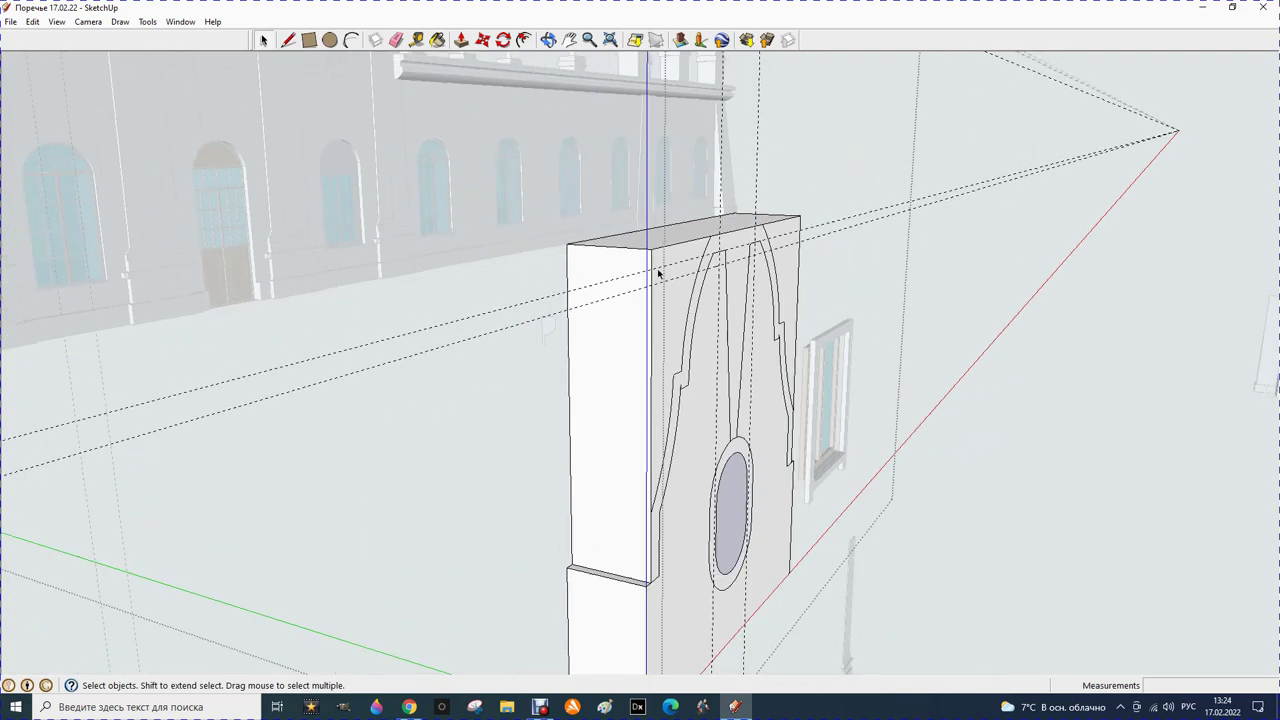
Select the arched face with the oval opening and draw 80 mm circles atop both strips
click(690, 265)
click(714, 268)
click(708, 286)
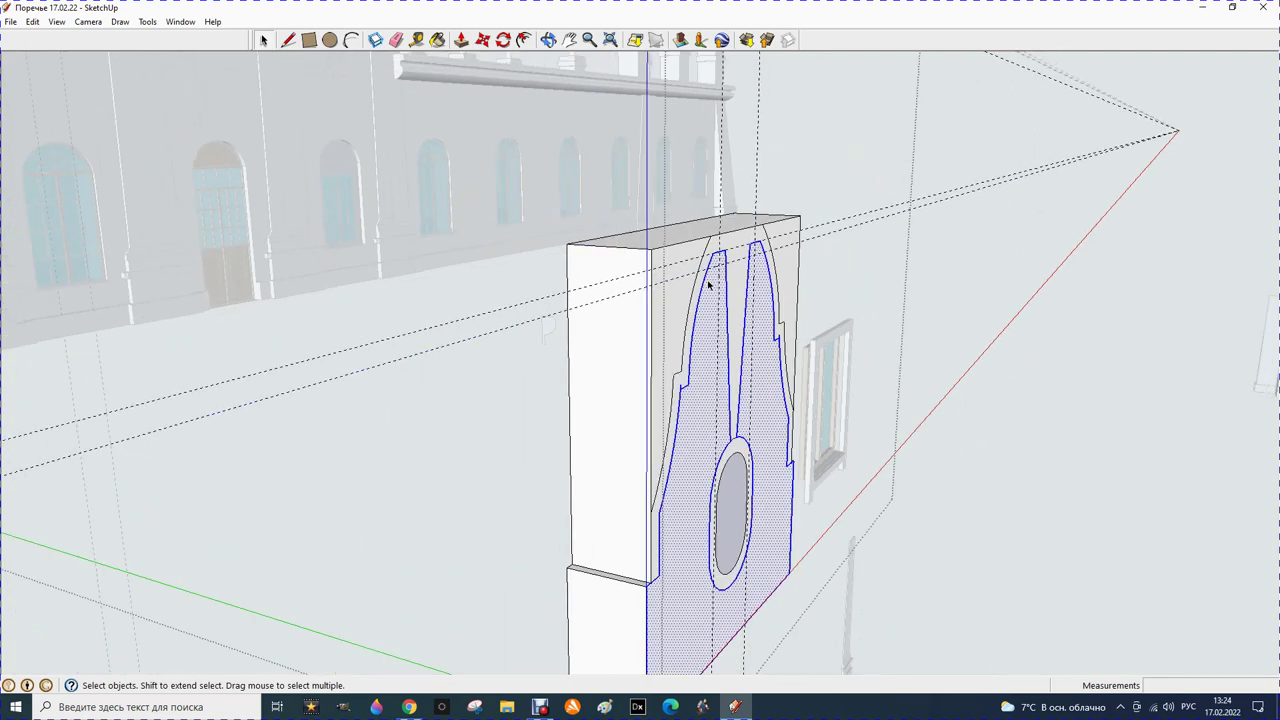
scroll(751, 251, up, 2)
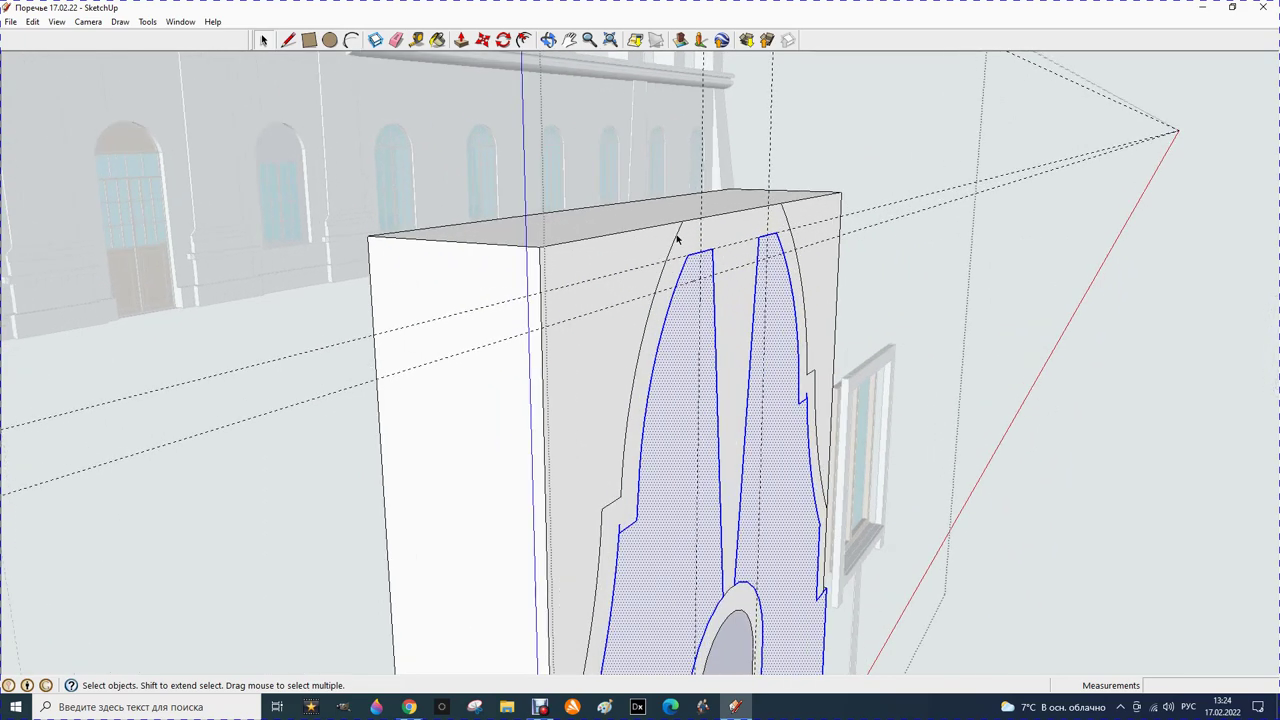
scroll(677, 243, up, 3)
click(330, 40)
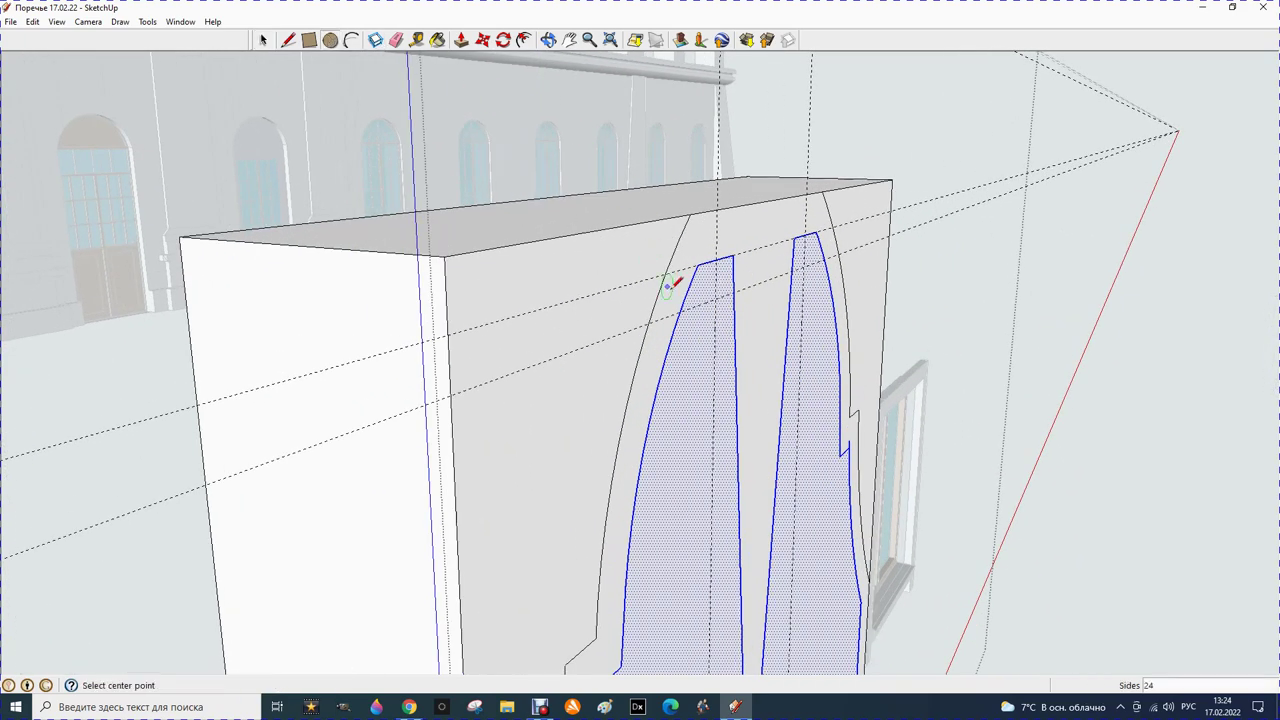
click(721, 258)
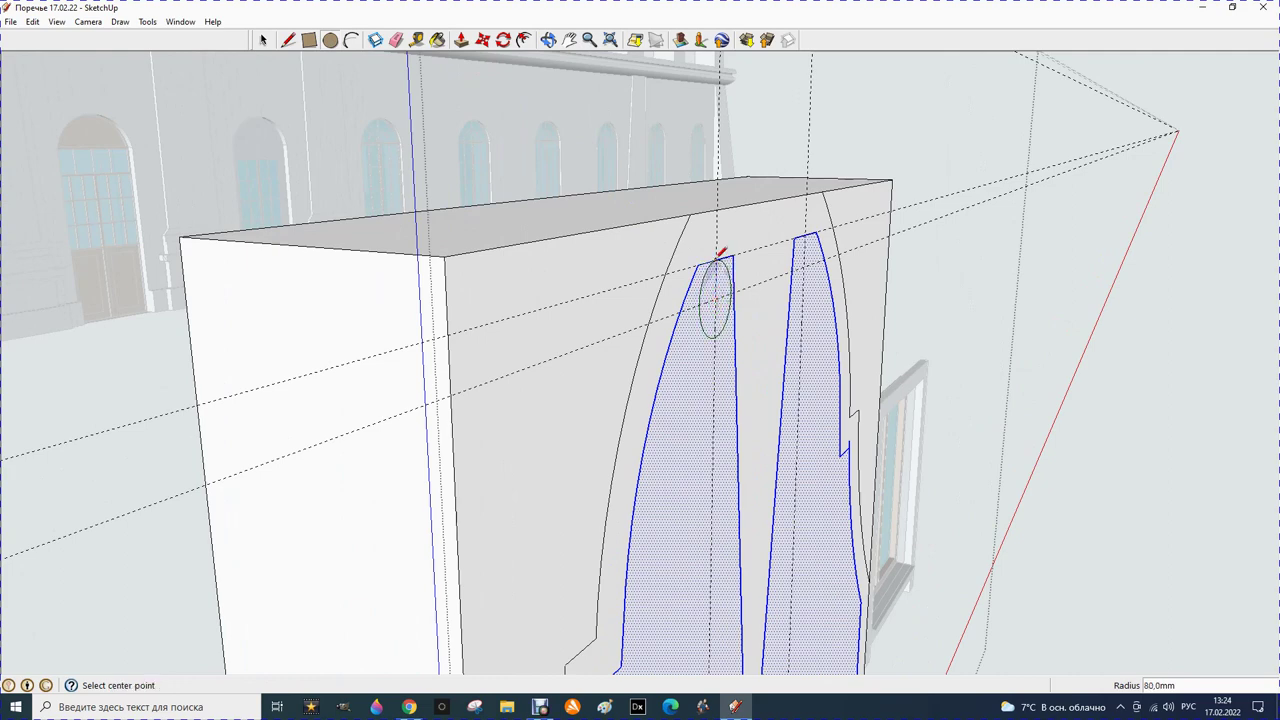
click(814, 234)
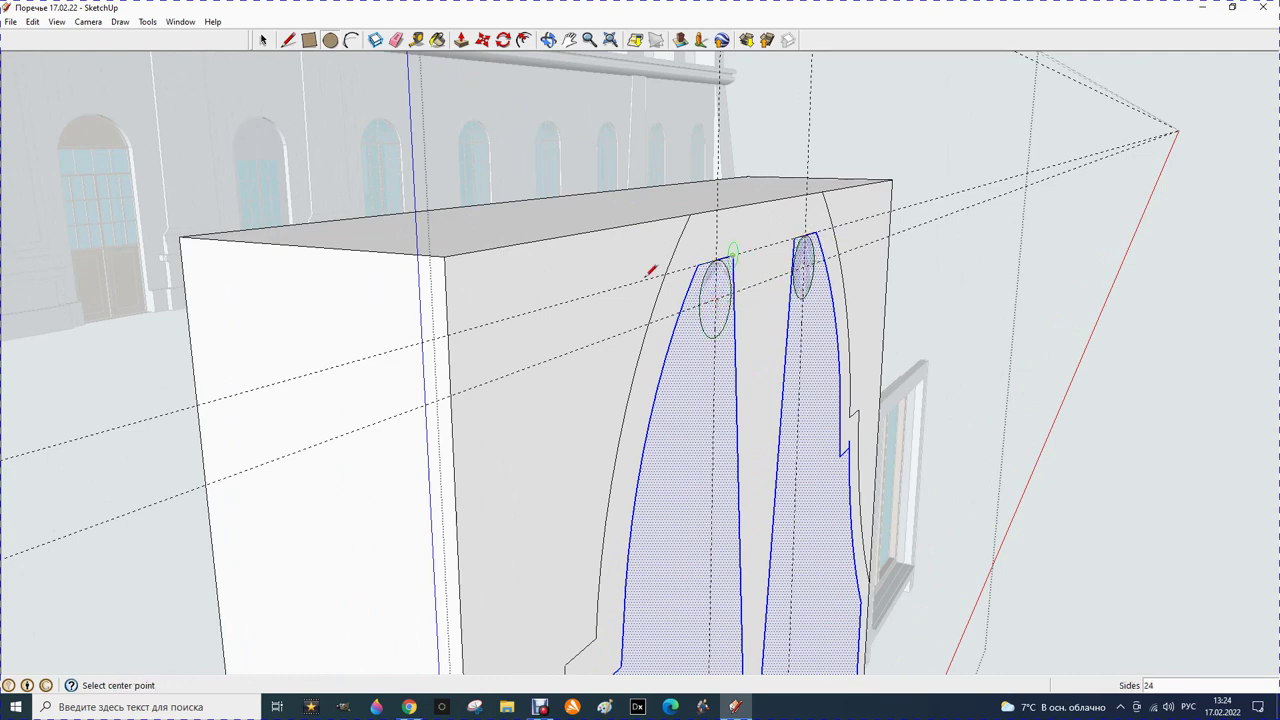
Zoom out, pick Push/Pull without using it, and orbit to view the block's side
scroll(660, 272, down, 1)
scroll(584, 300, down, 2)
click(260, 39)
click(461, 40)
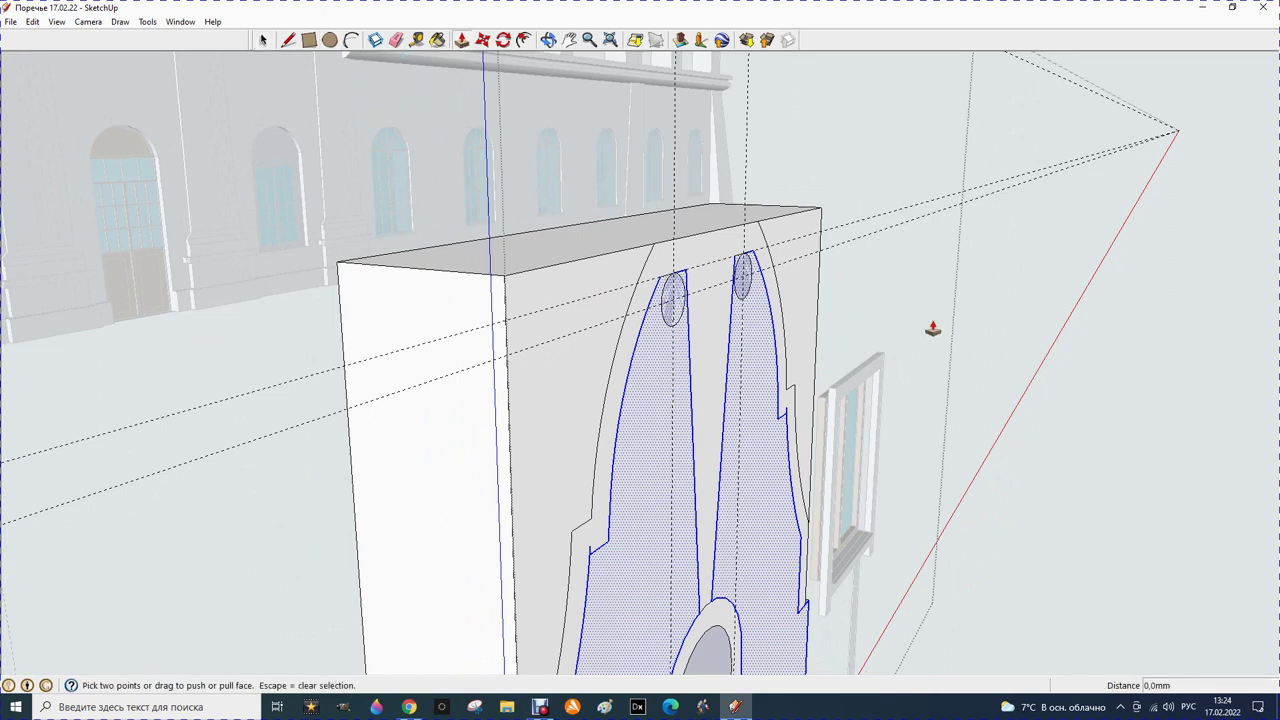
key(Escape)
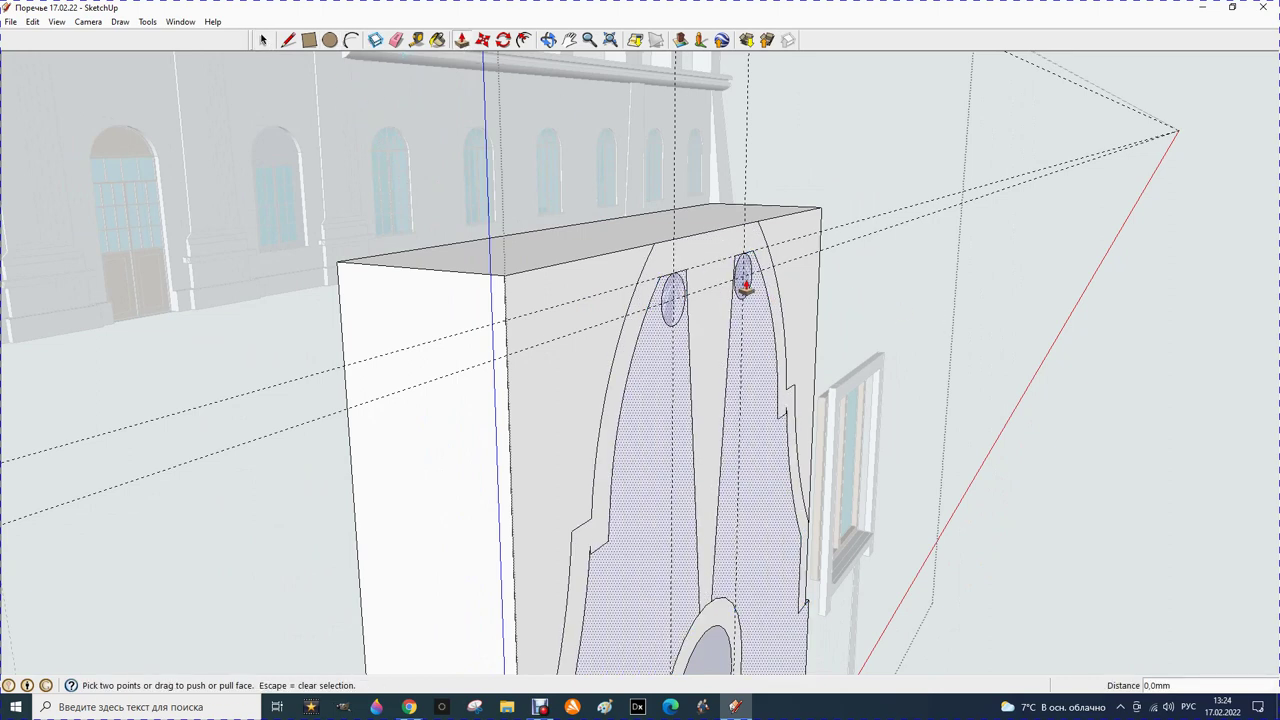
middle_drag(731, 334, 690, 352)
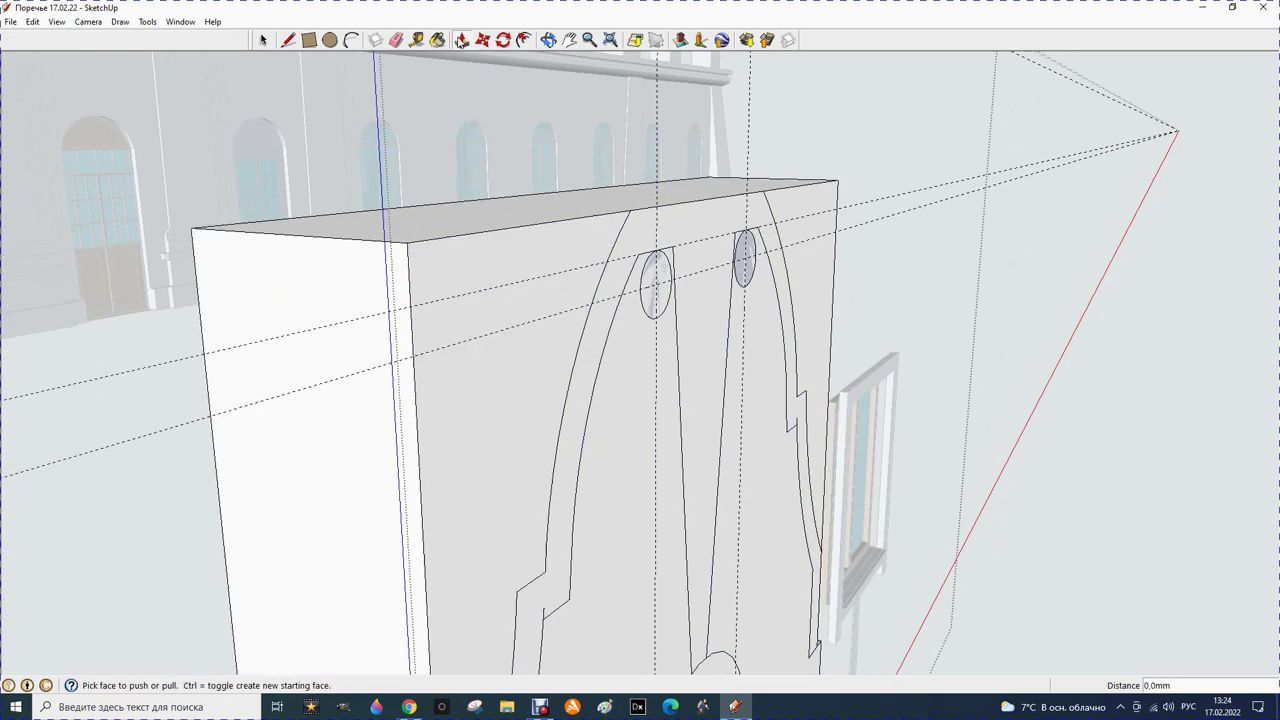
click(263, 40)
click(264, 40)
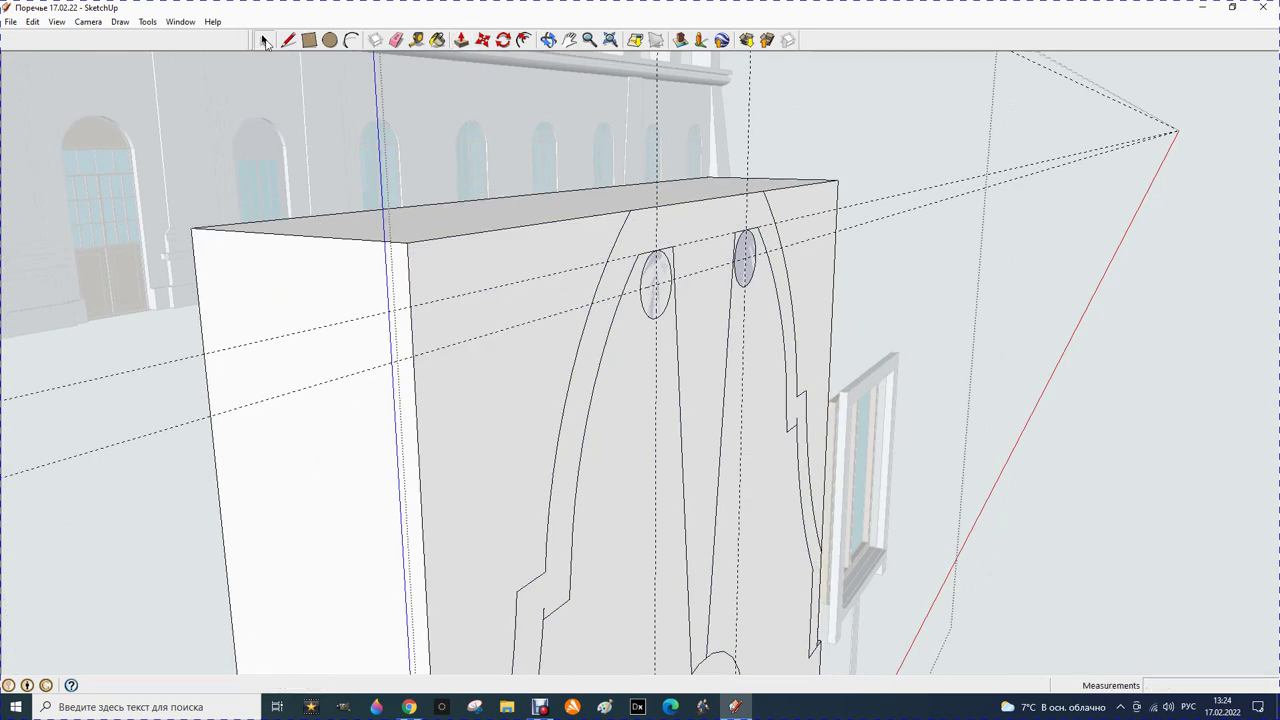
click(548, 40)
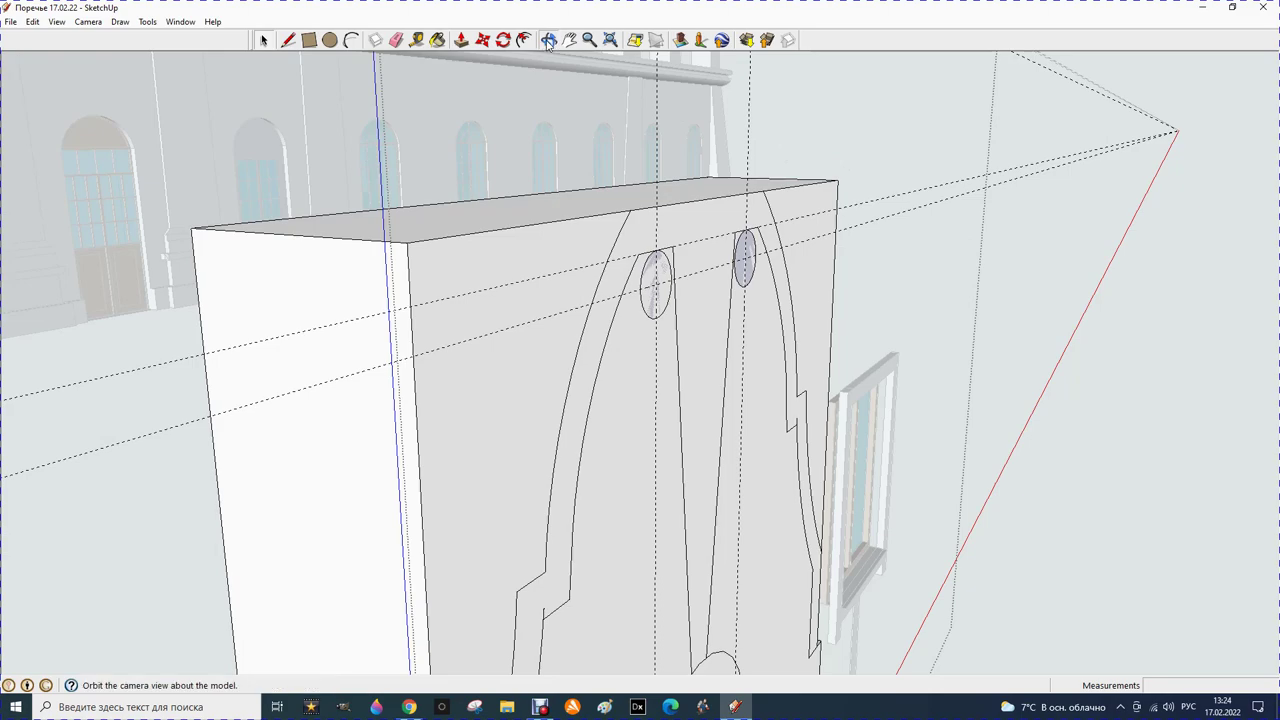
Orbit and zoom out, then drag the Eraser across the dashed double guide line
drag(786, 351, 643, 340)
scroll(764, 379, down, 3)
scroll(764, 379, down, 3)
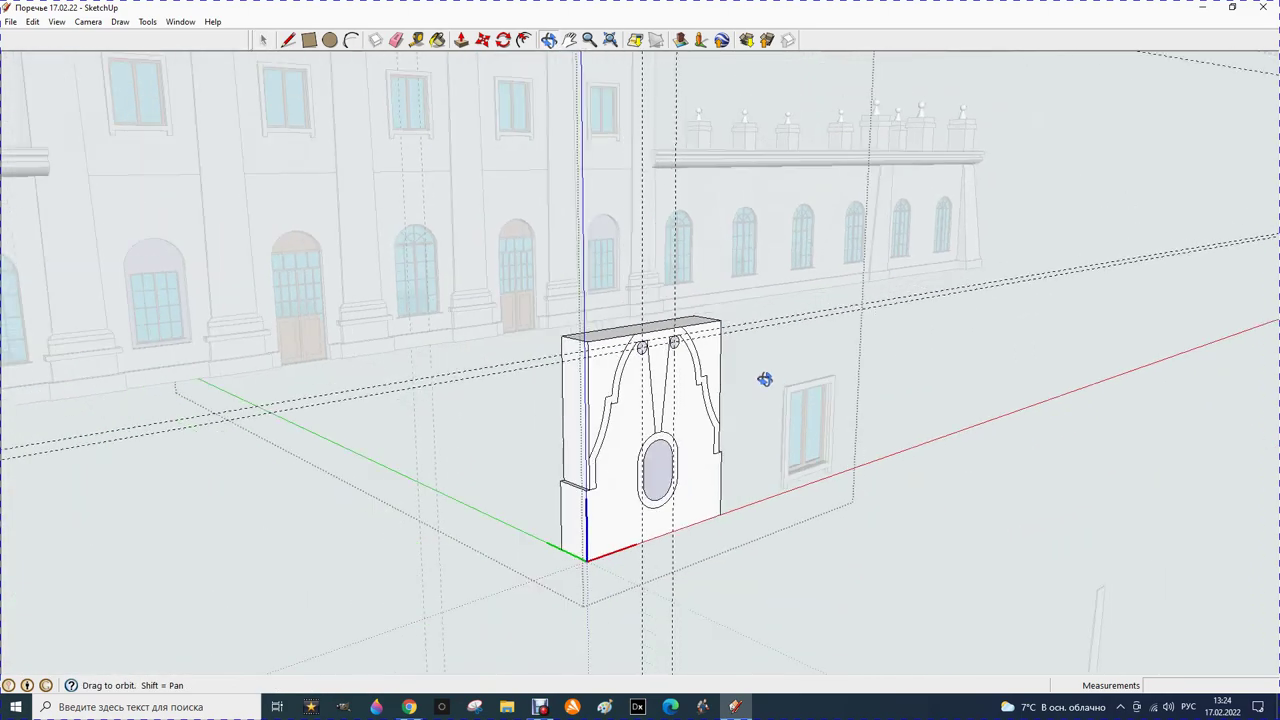
scroll(752, 400, down, 3)
drag(771, 546, 719, 552)
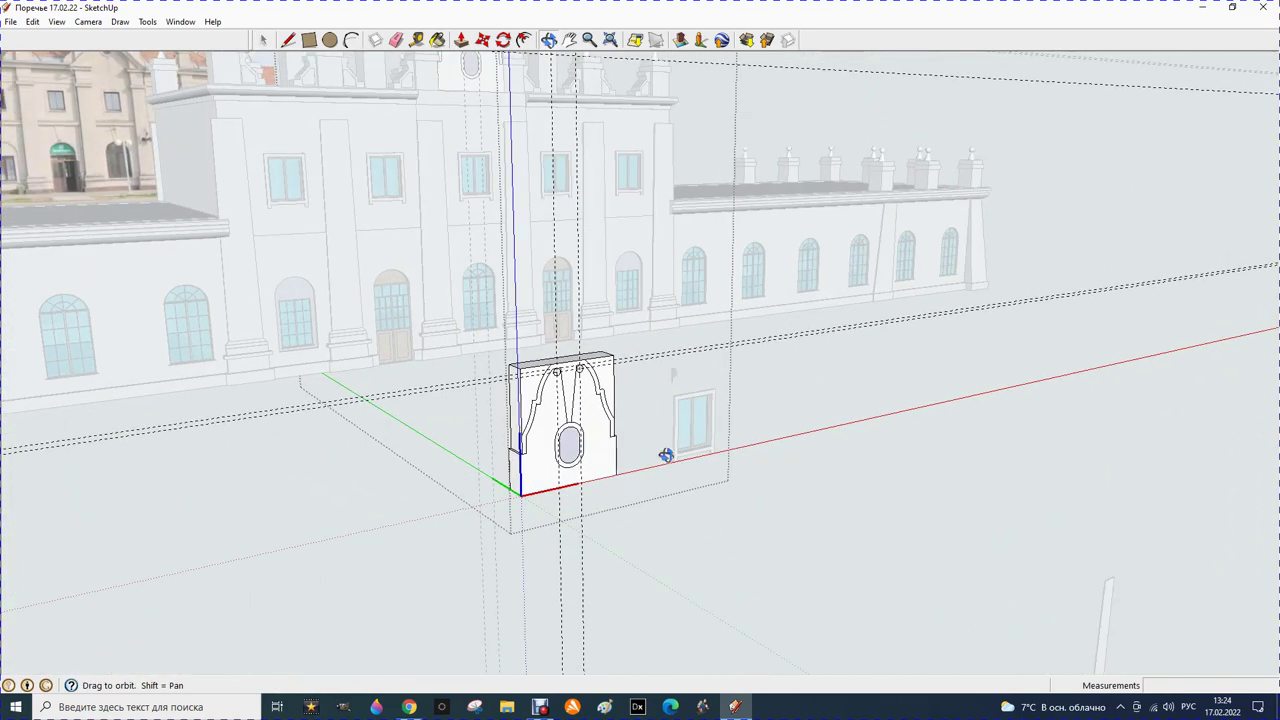
click(395, 39)
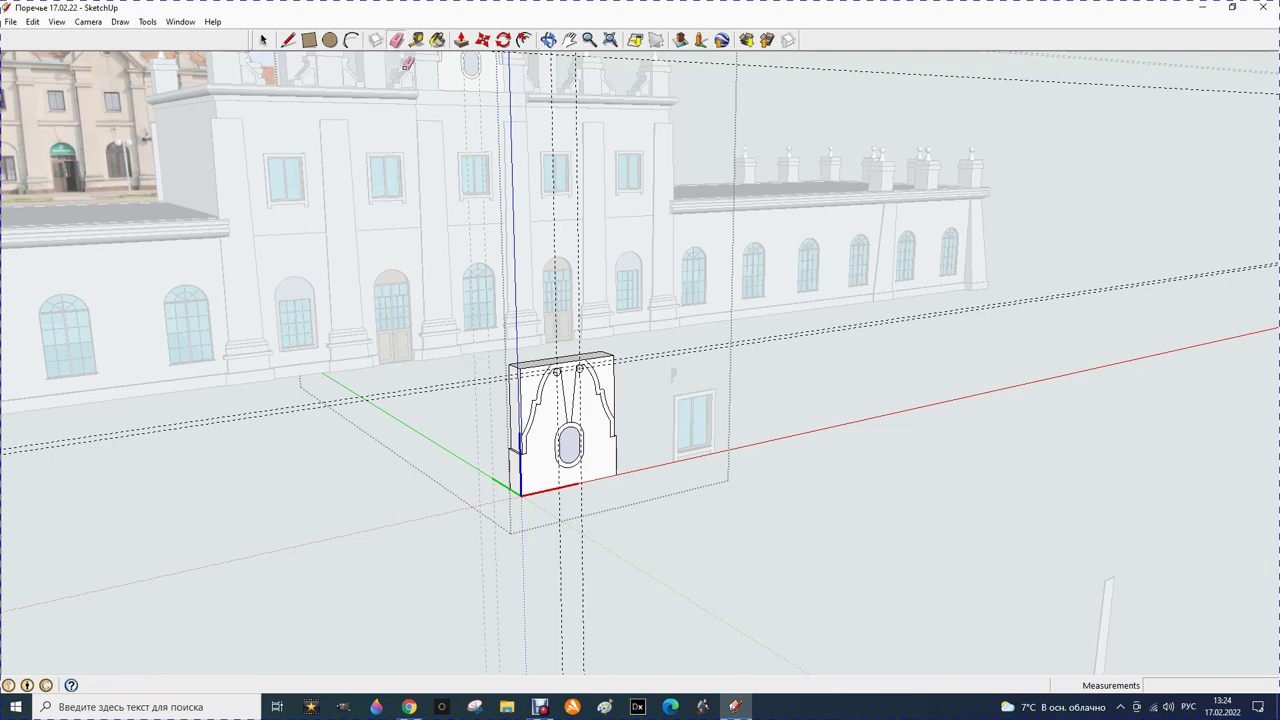
drag(368, 415, 426, 383)
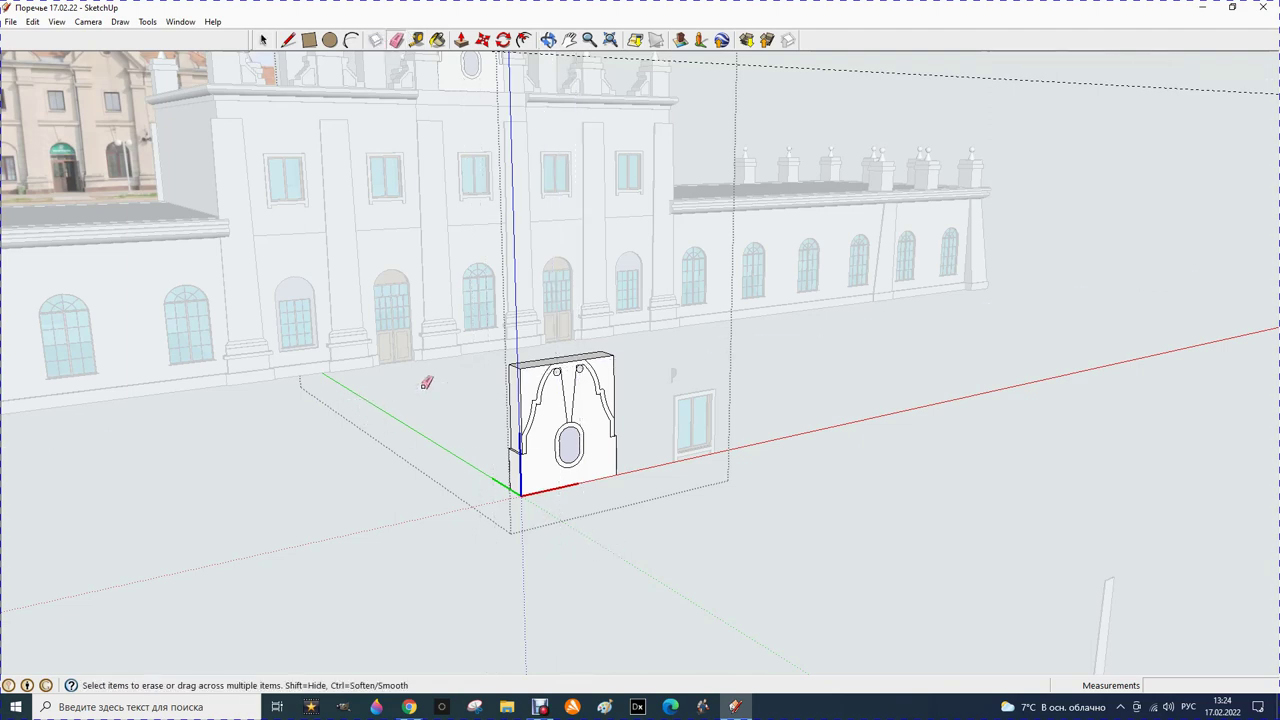
Start a push/pull on the panel's narrow side strip, then cancel it
click(461, 39)
scroll(517, 428, up, 1)
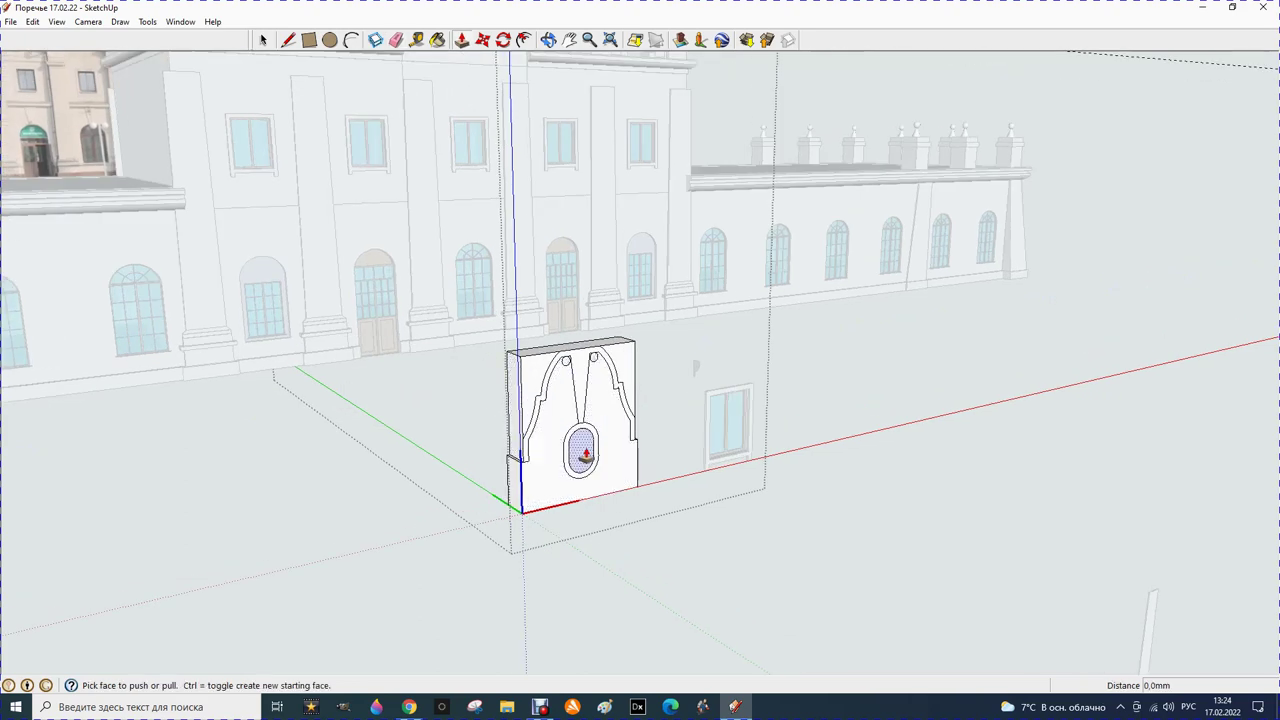
click(530, 378)
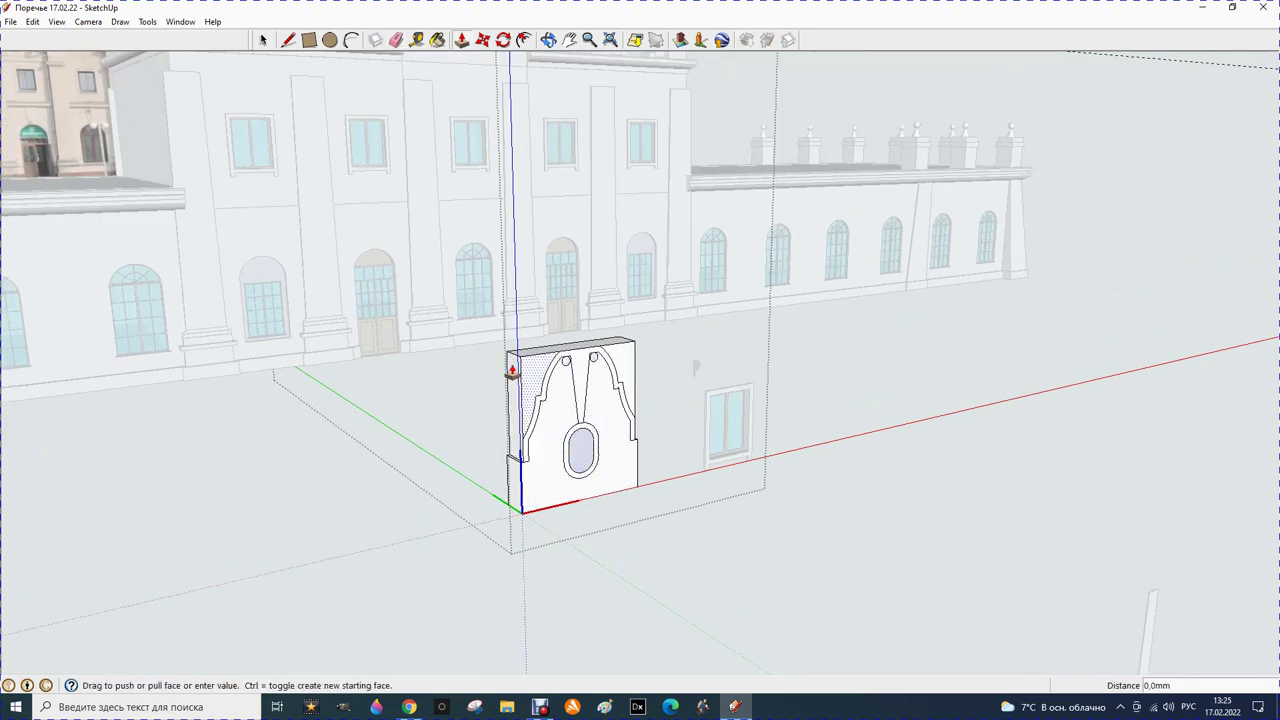
scroll(529, 376, up, 1)
scroll(529, 376, up, 1)
scroll(530, 378, up, 2)
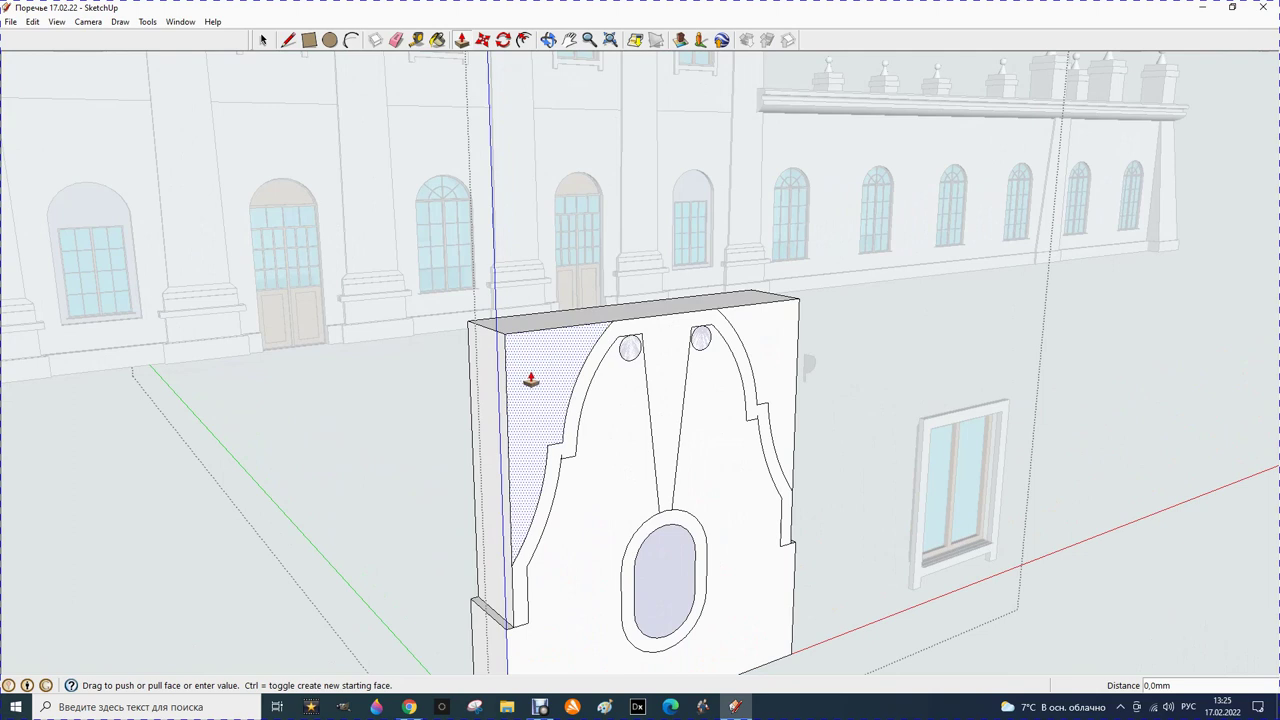
key(Escape)
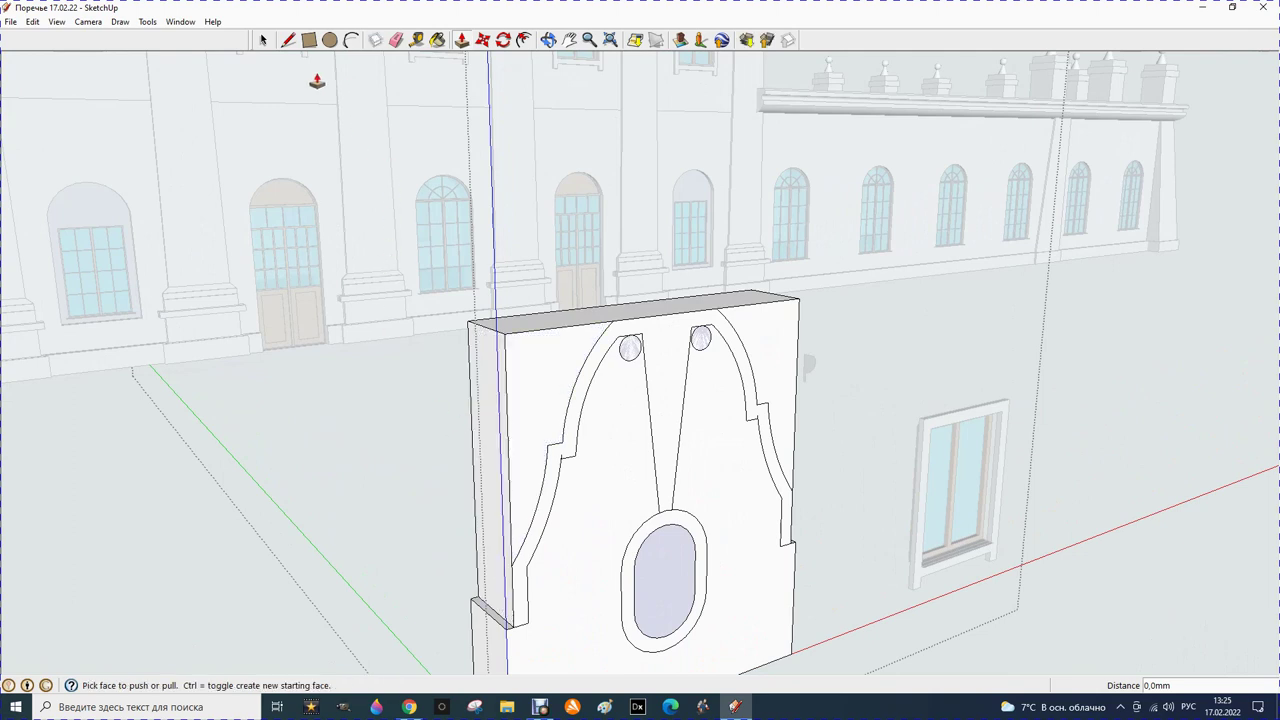
Enter and exit the panel component, then explode it via its right-click menu
click(261, 38)
scroll(676, 340, down, 1)
scroll(676, 340, down, 1)
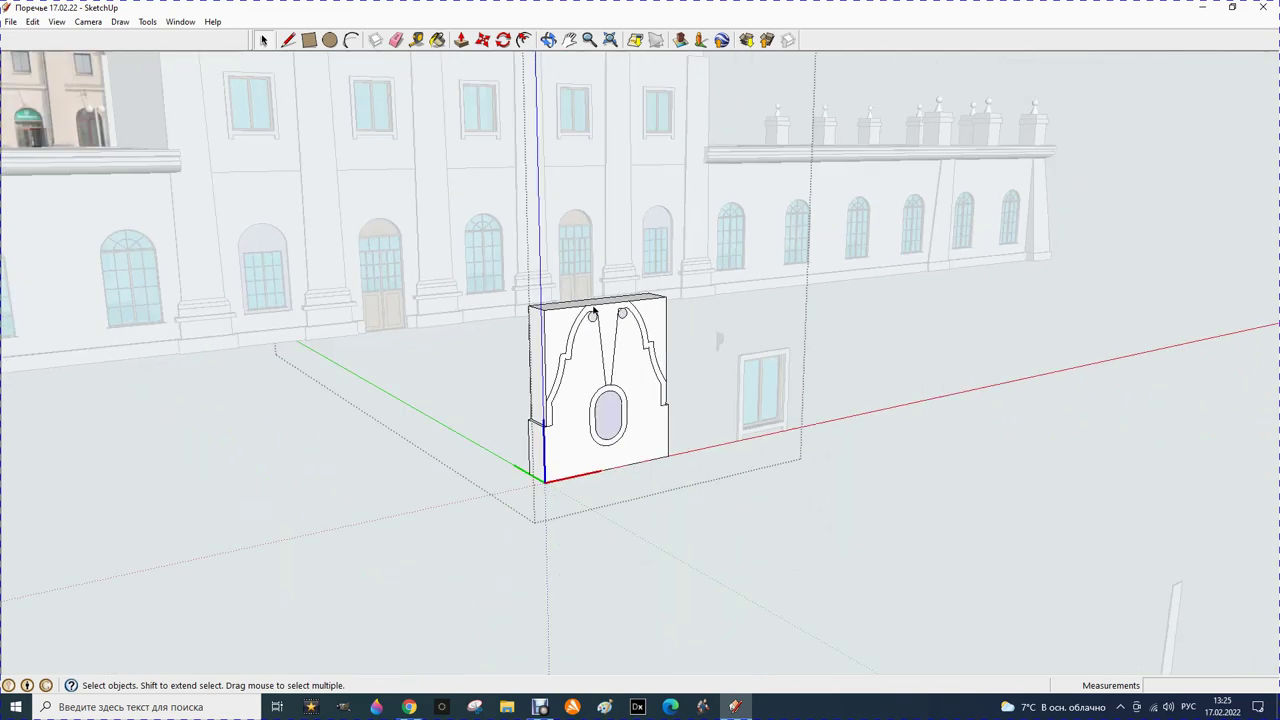
scroll(676, 340, down, 1)
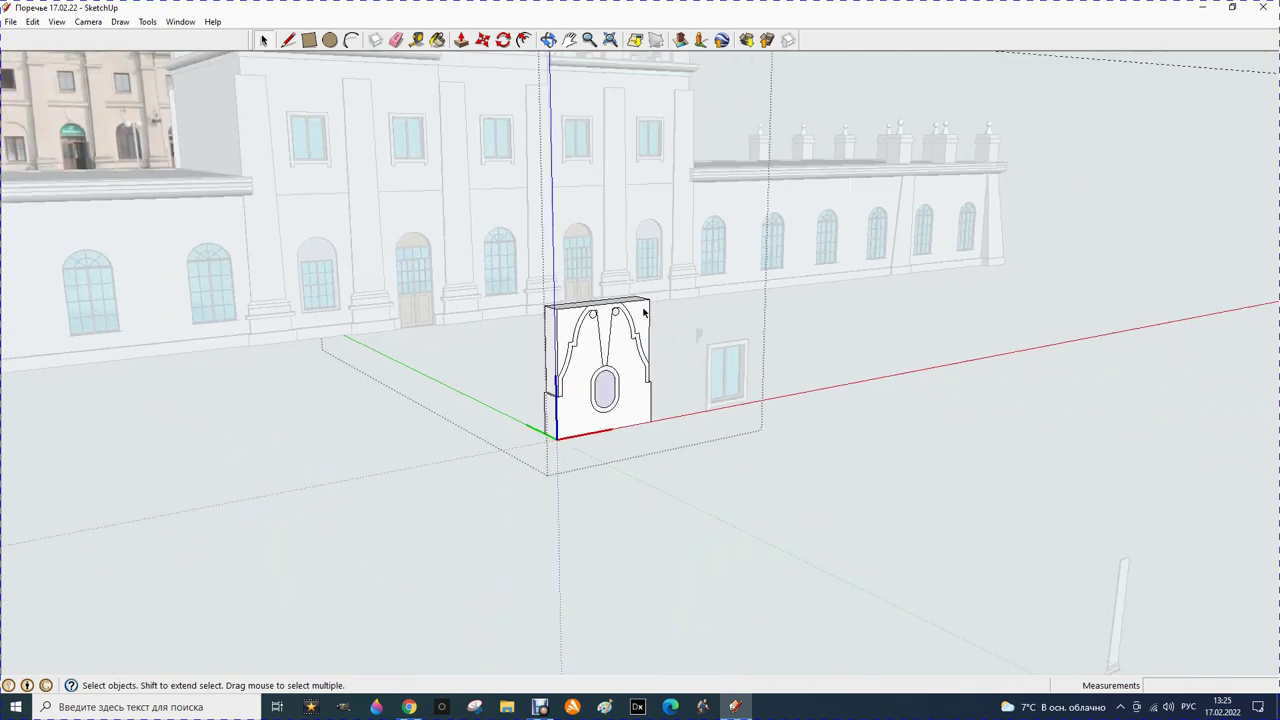
click(644, 312)
click(600, 365)
click(311, 408)
click(572, 381)
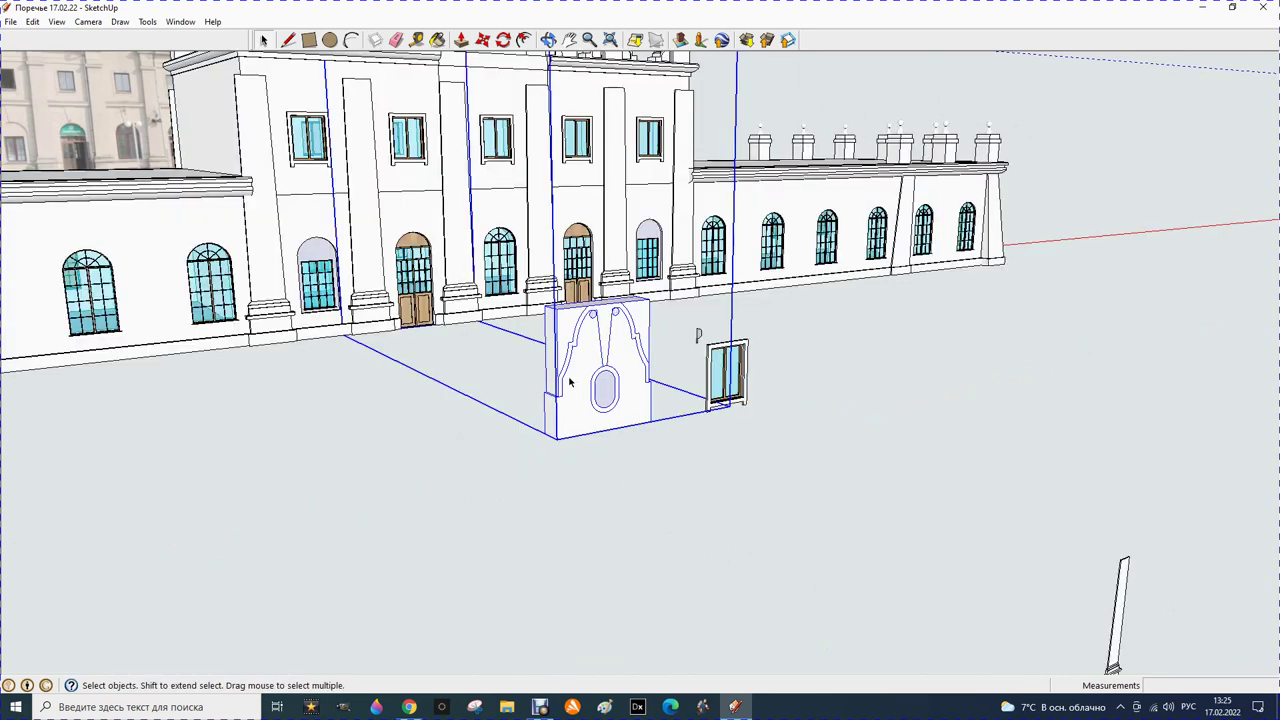
right_click(570, 382)
click(605, 165)
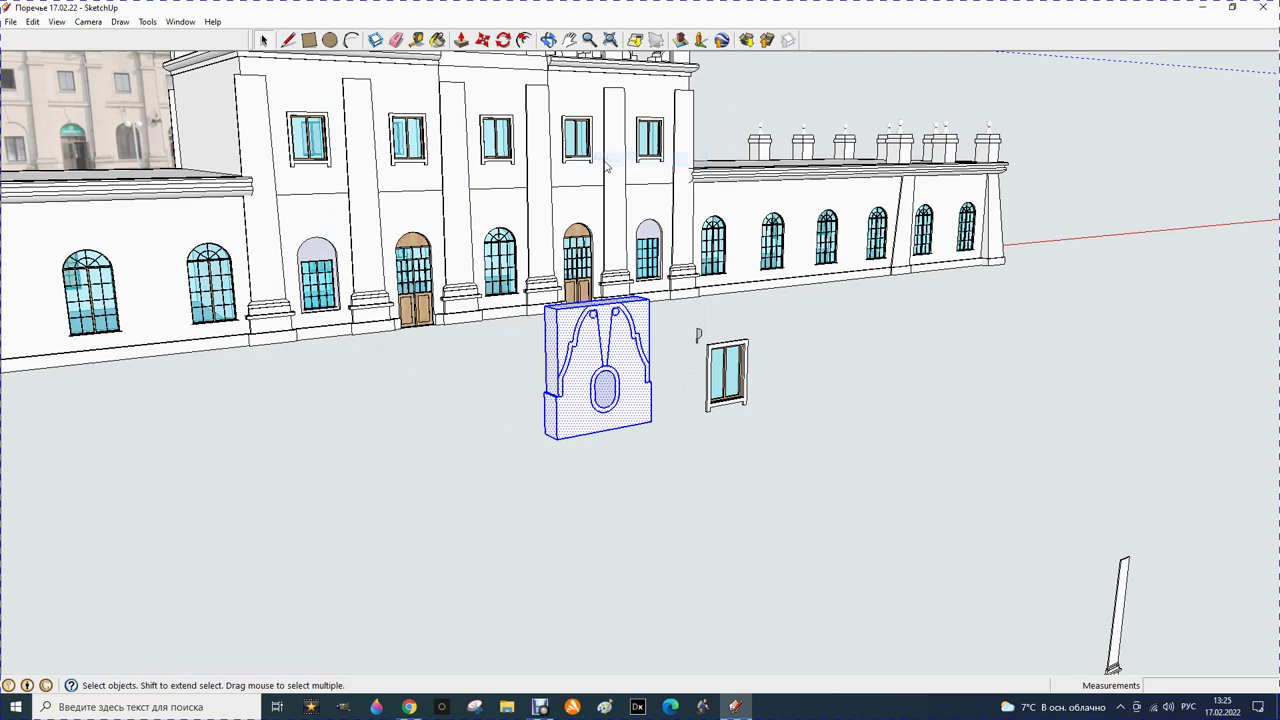
key(Escape)
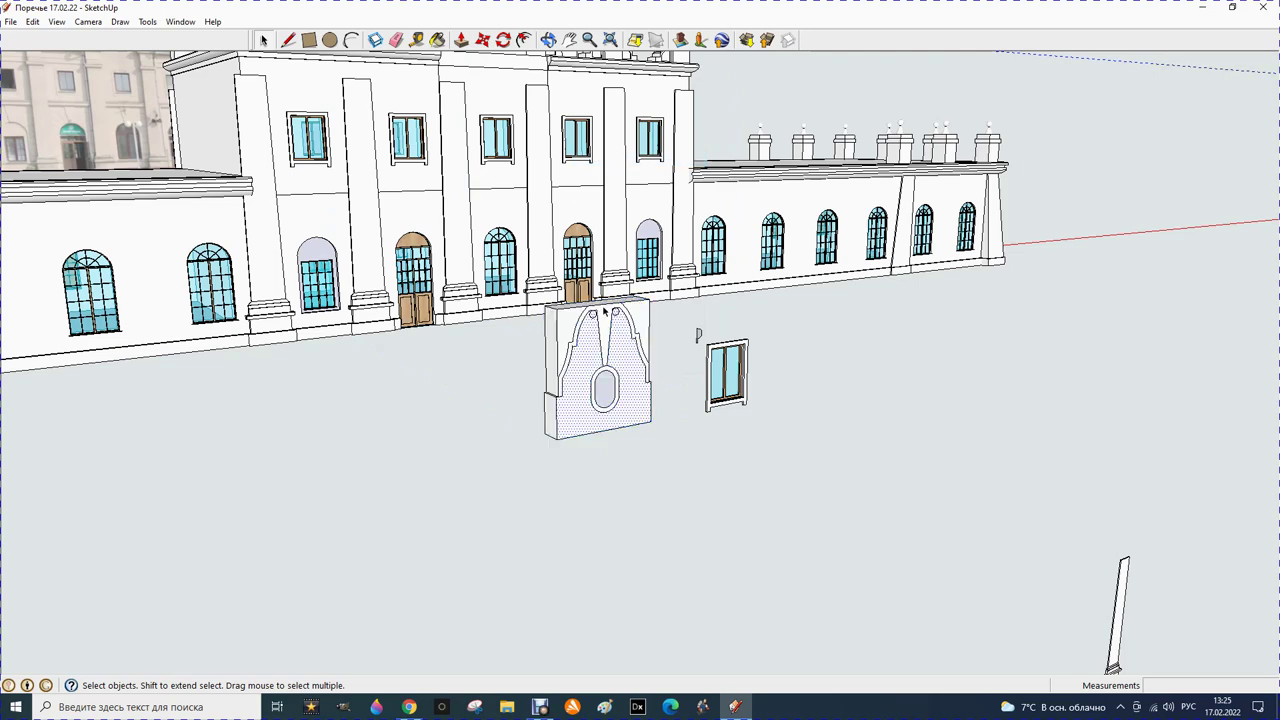
Select the small left circle and the large inner arch face
scroll(604, 312, up, 2)
scroll(595, 318, up, 3)
click(577, 325)
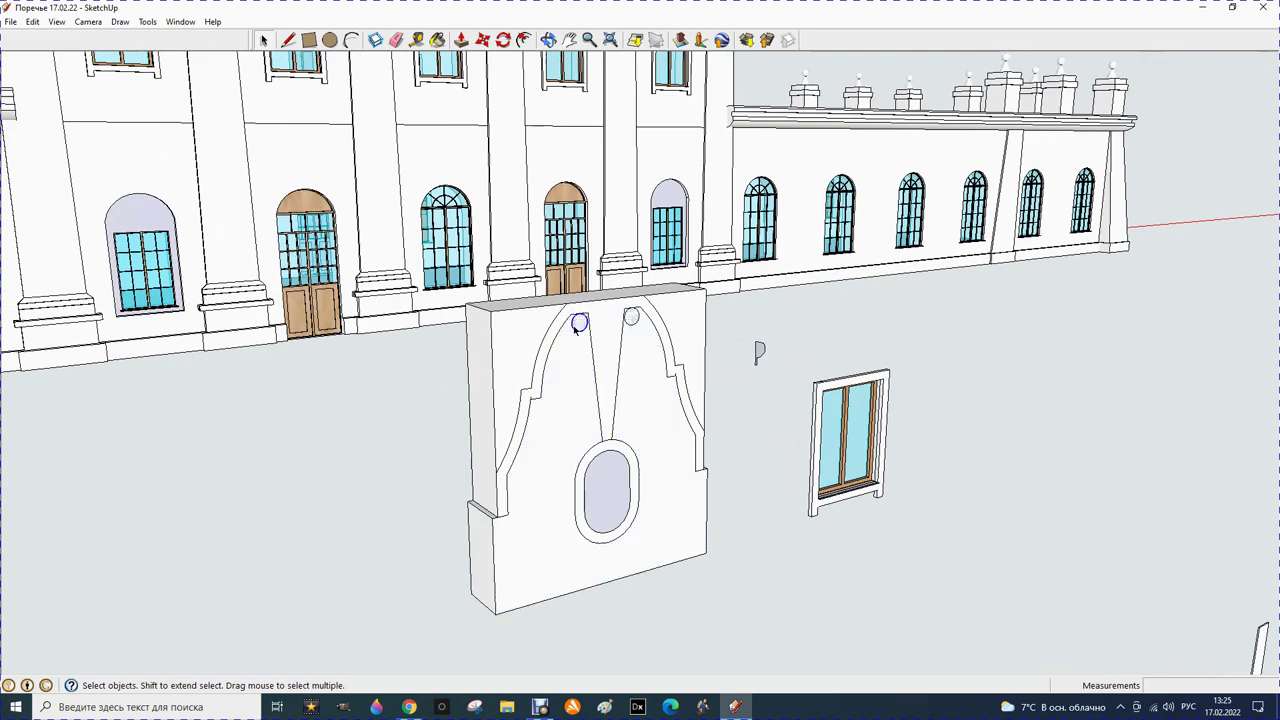
scroll(579, 330, up, 1)
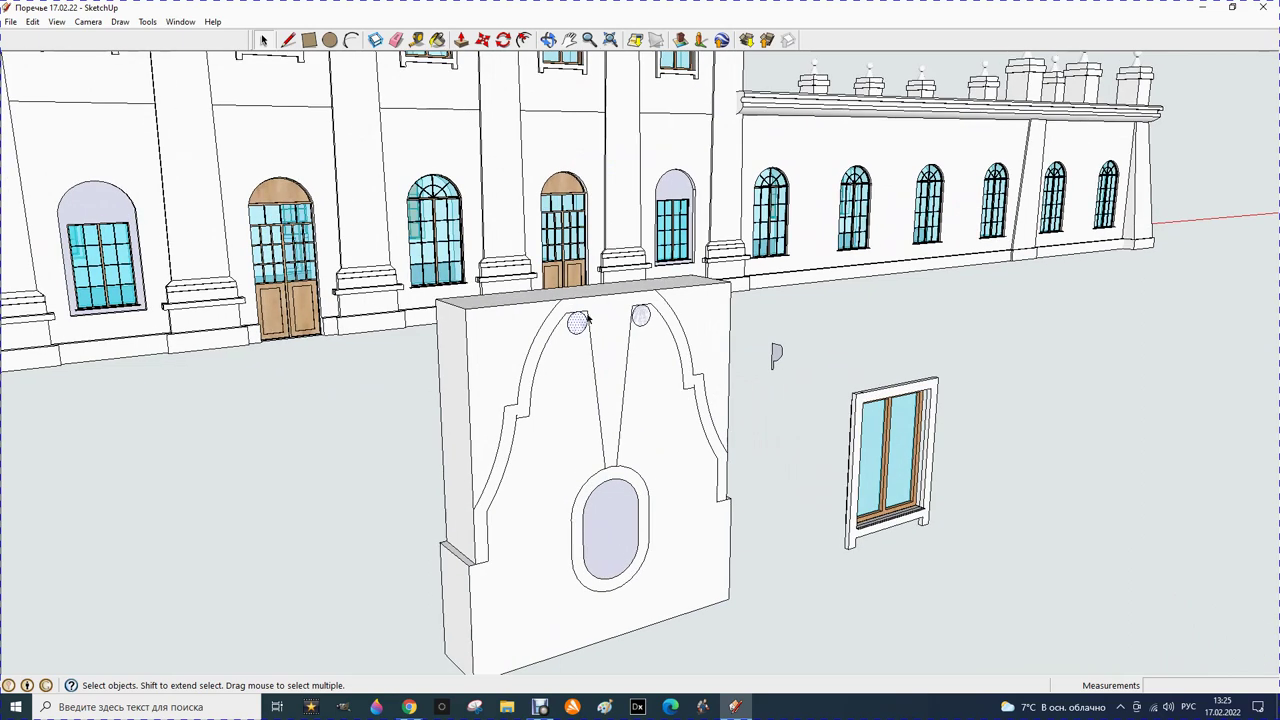
scroll(560, 322, up, 2)
click(430, 317)
click(551, 384)
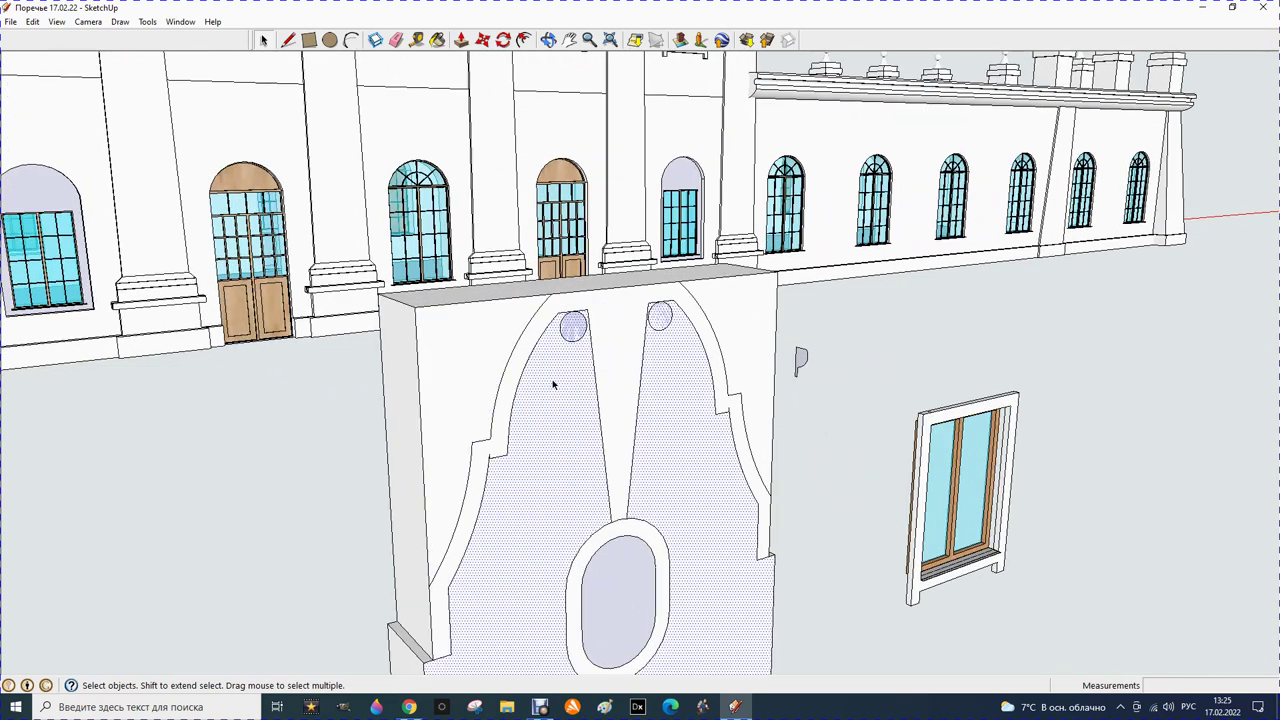
Place several horizontal guides measured down from the panel's top edge at typed offsets
click(417, 40)
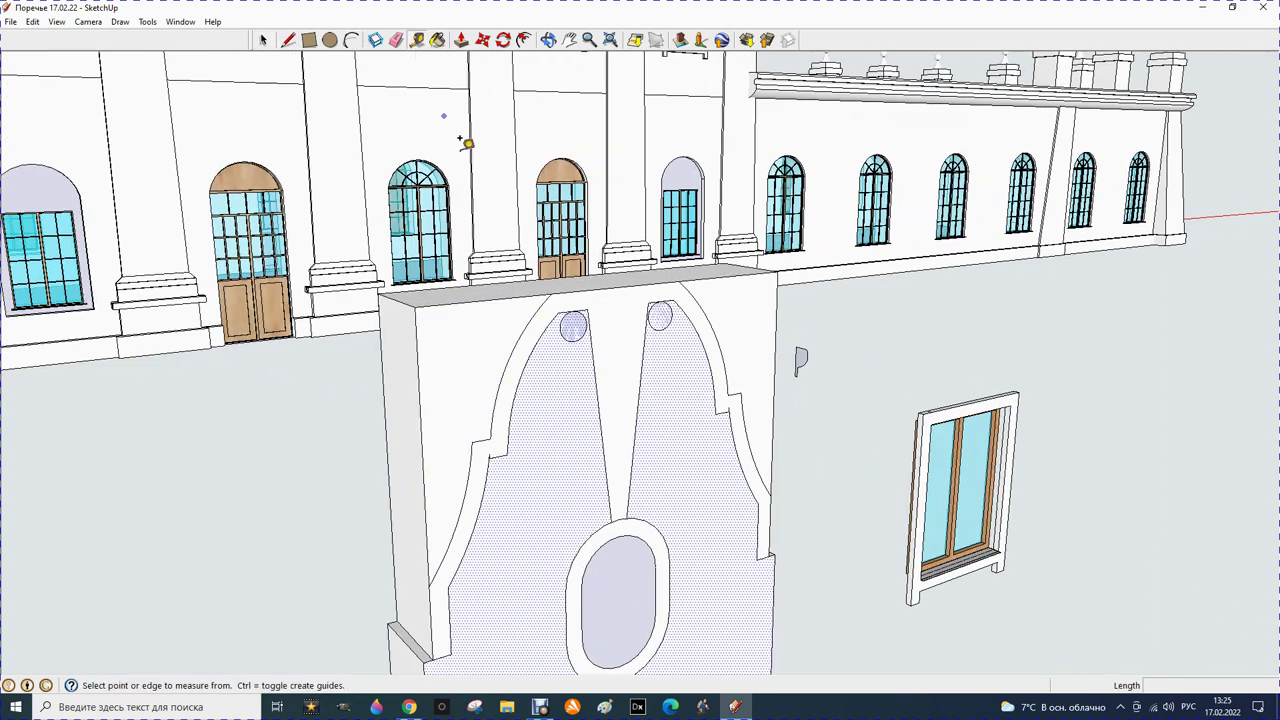
click(509, 296)
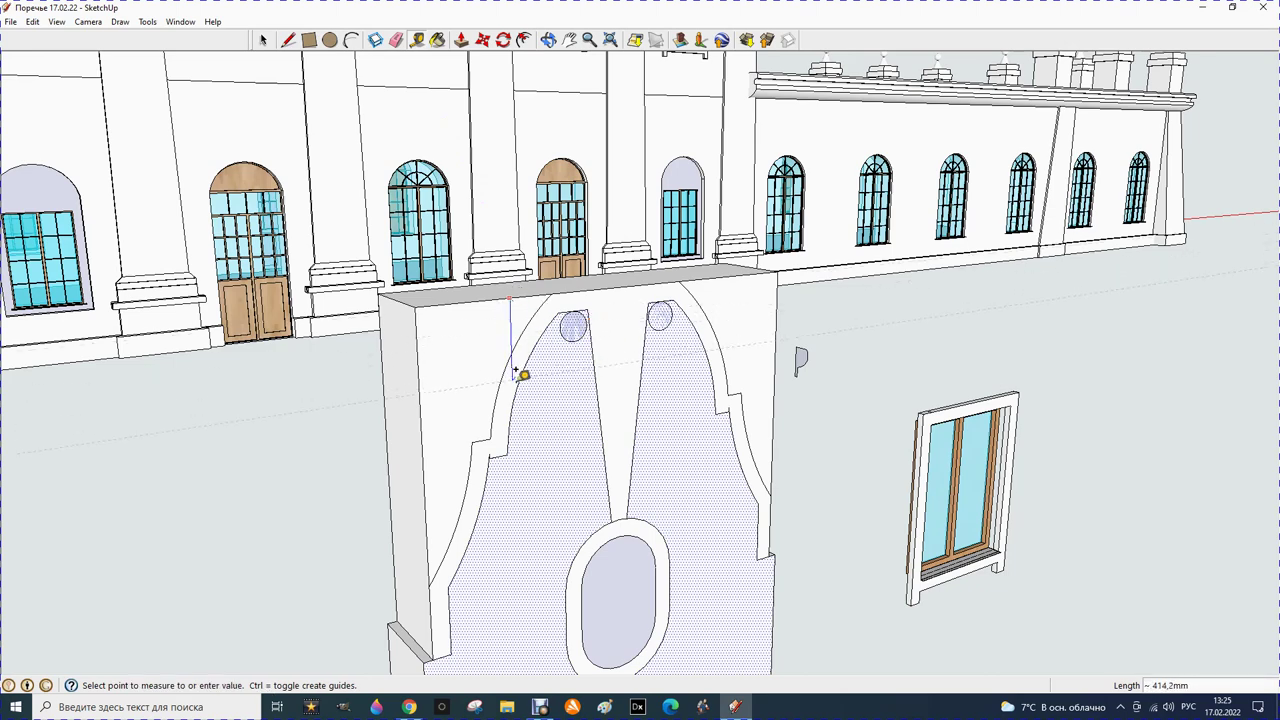
text(80)
key(Return)
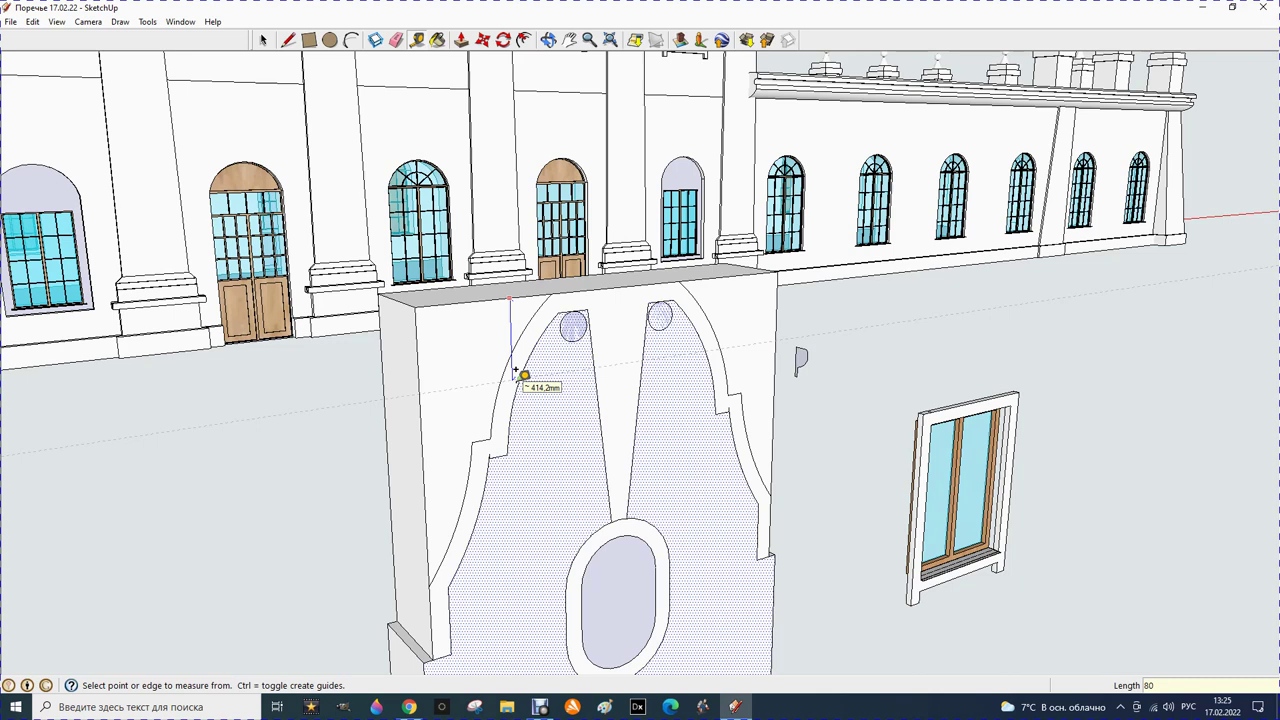
click(491, 293)
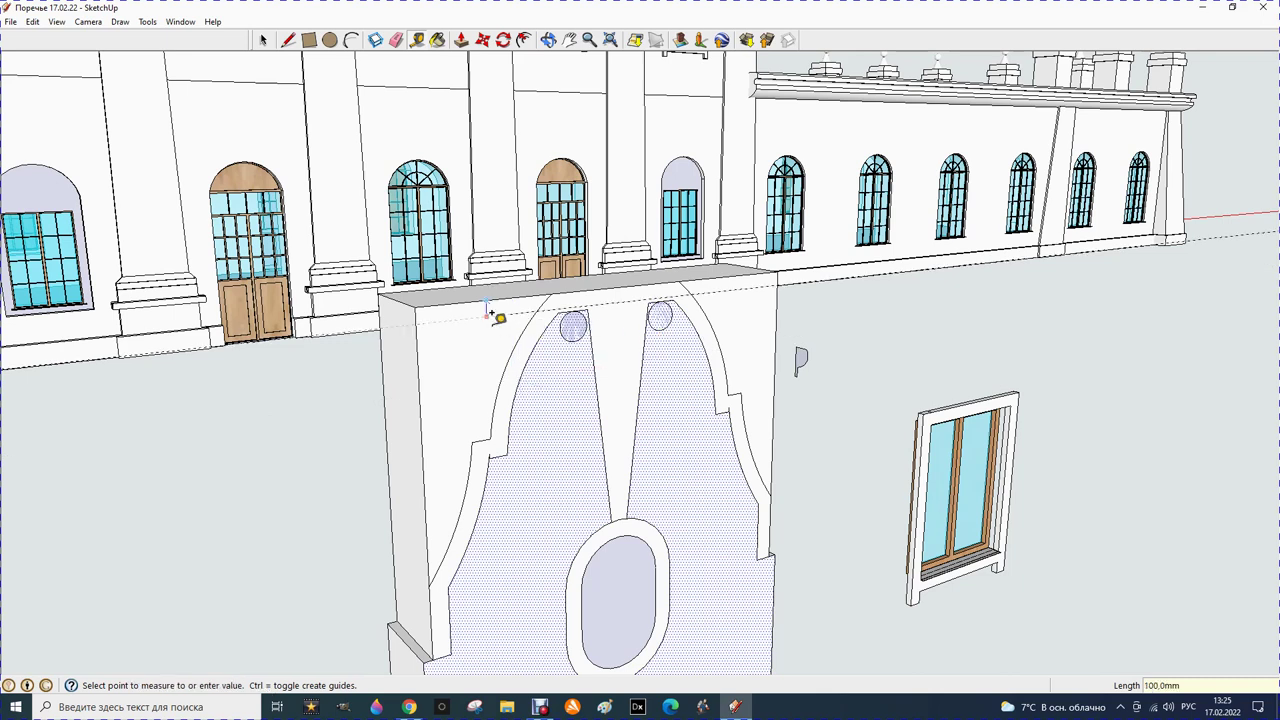
click(571, 327)
scroll(571, 327, up, 1)
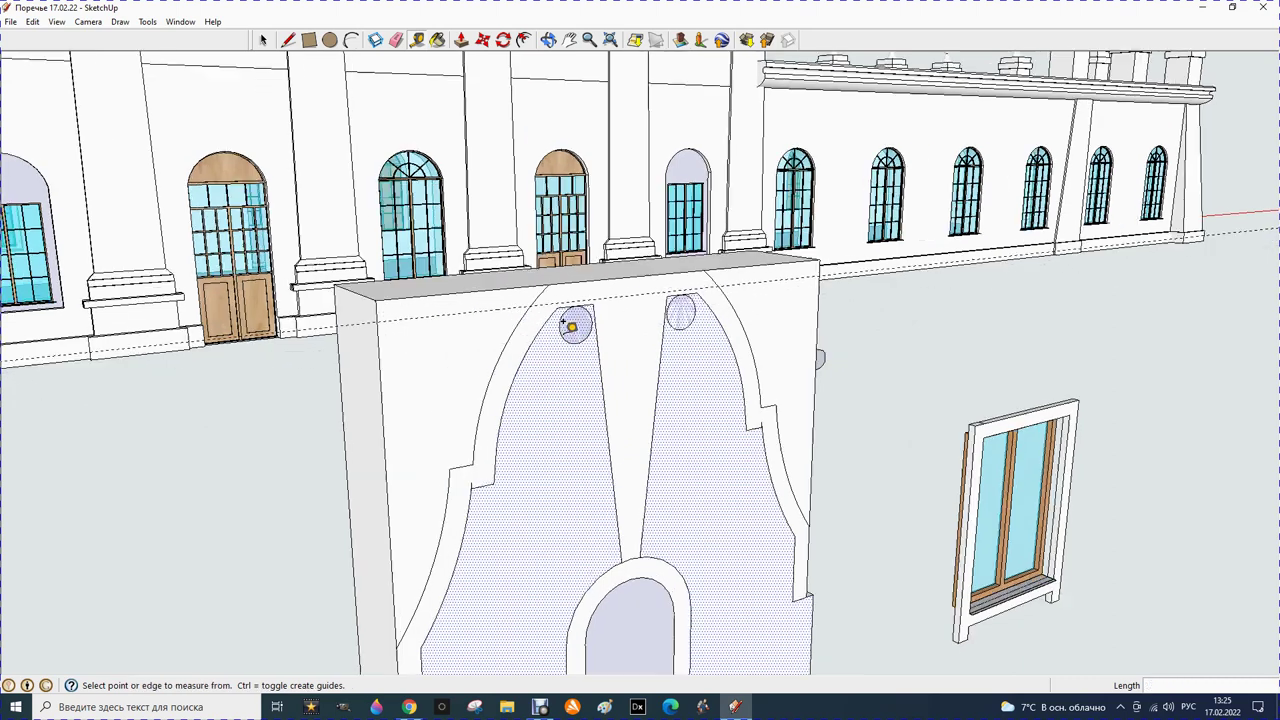
scroll(564, 321, up, 1)
click(569, 287)
click(549, 344)
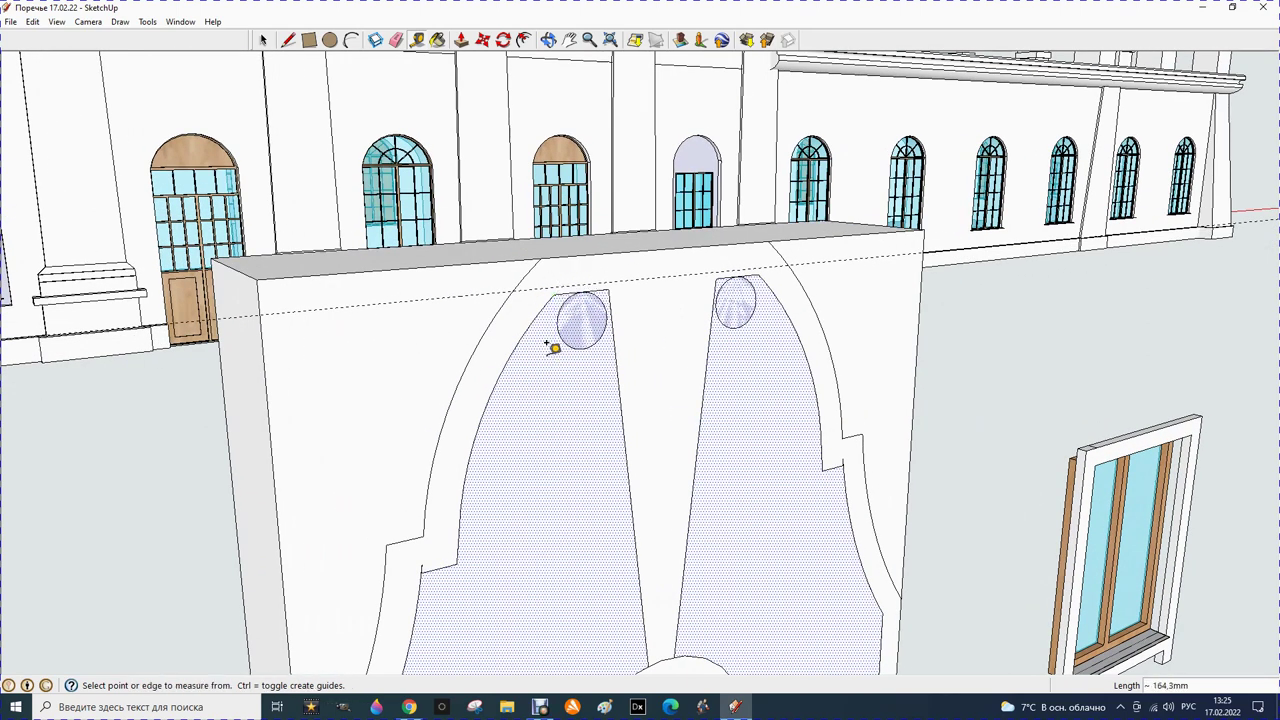
click(645, 270)
click(610, 282)
click(630, 288)
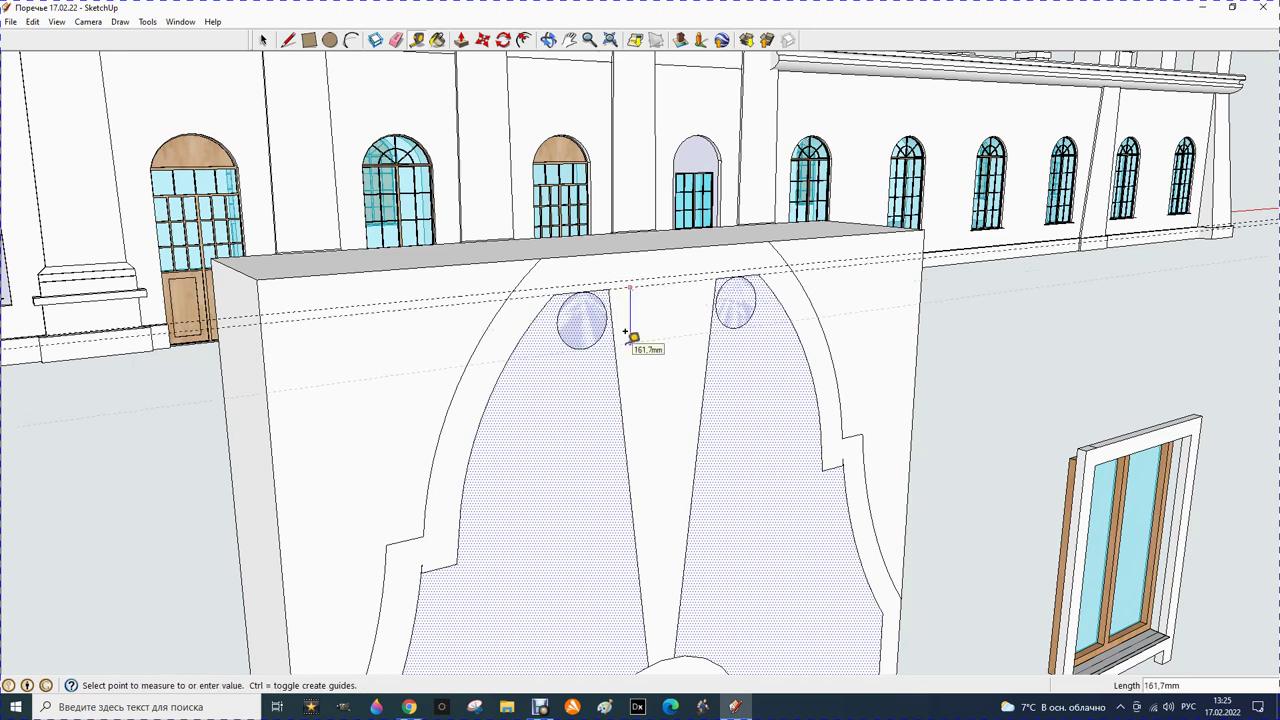
key(Return)
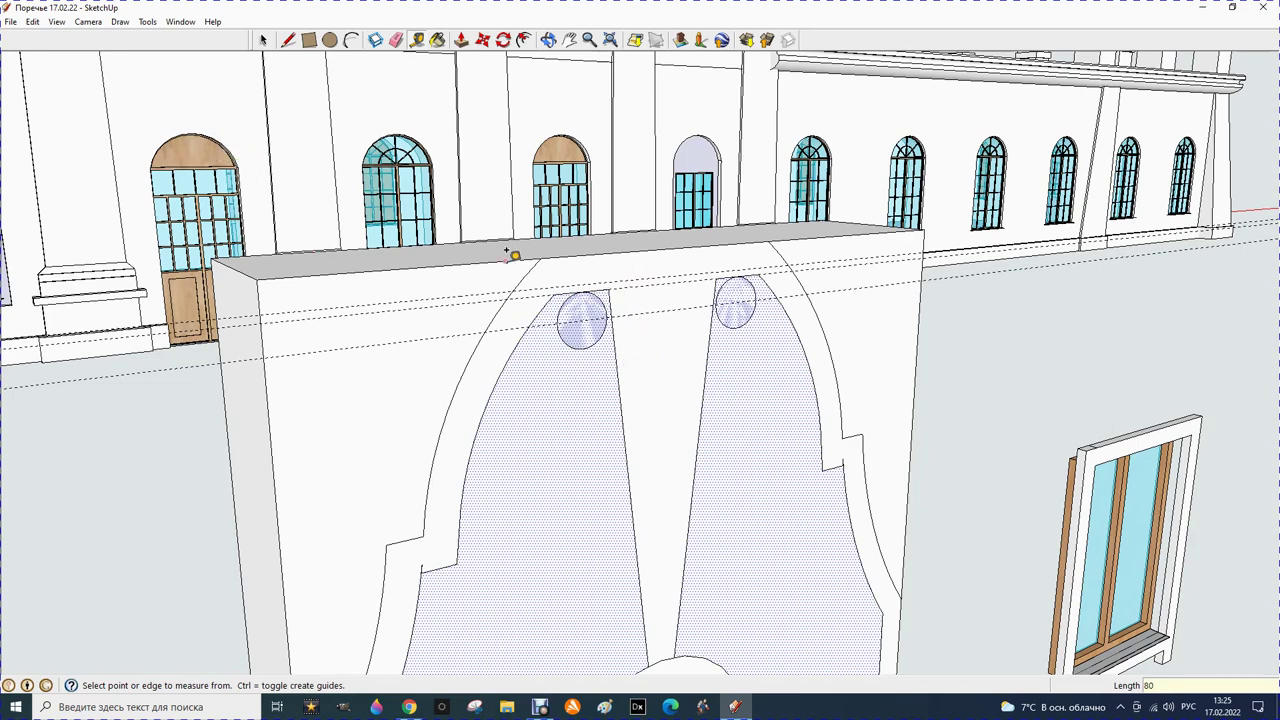
Add vertical guides about 850 mm in from each wall edge, through both circles' centres
scroll(588, 289, up, 2)
scroll(590, 289, up, 1)
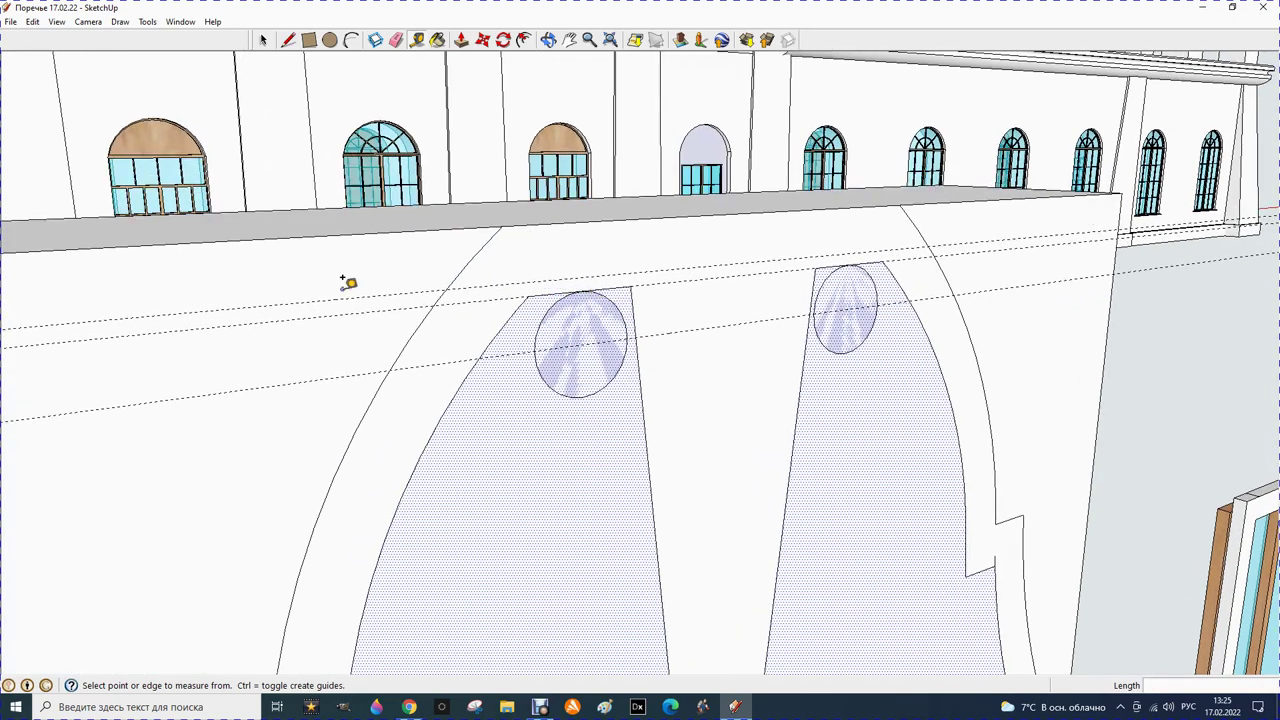
scroll(680, 251, down, 1)
scroll(690, 260, down, 2)
click(241, 331)
click(616, 308)
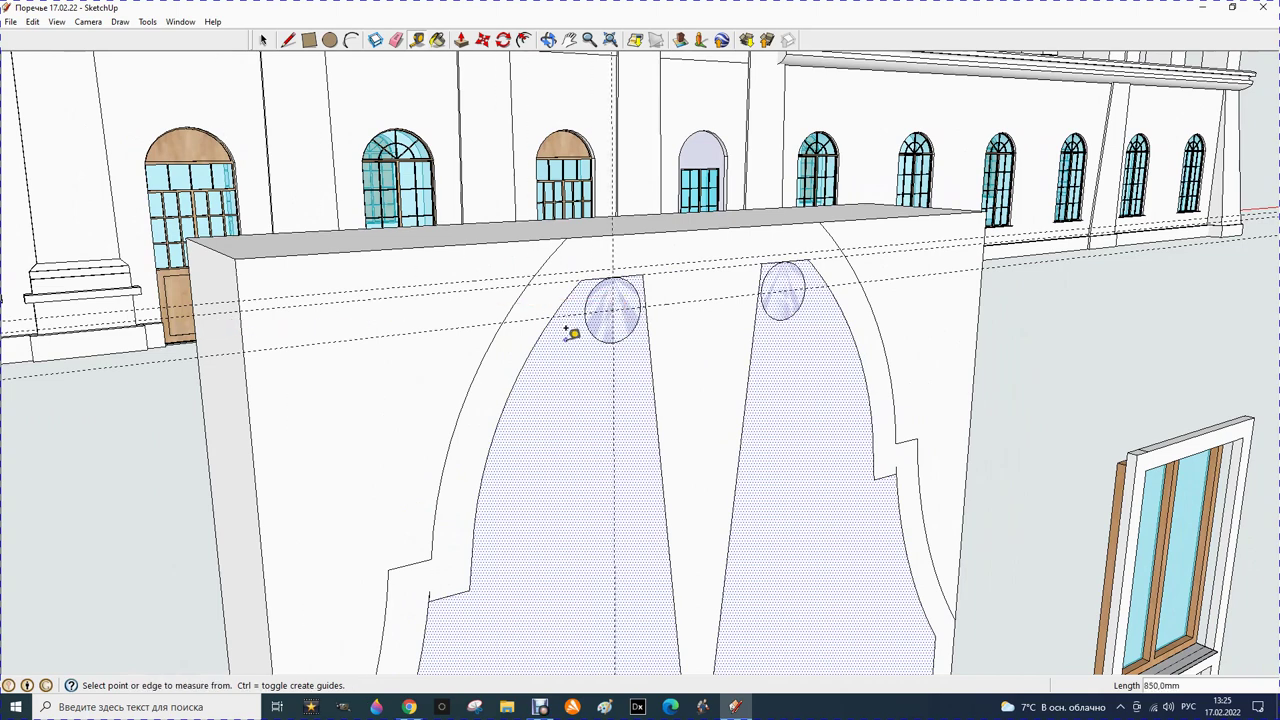
click(980, 302)
click(786, 285)
click(396, 40)
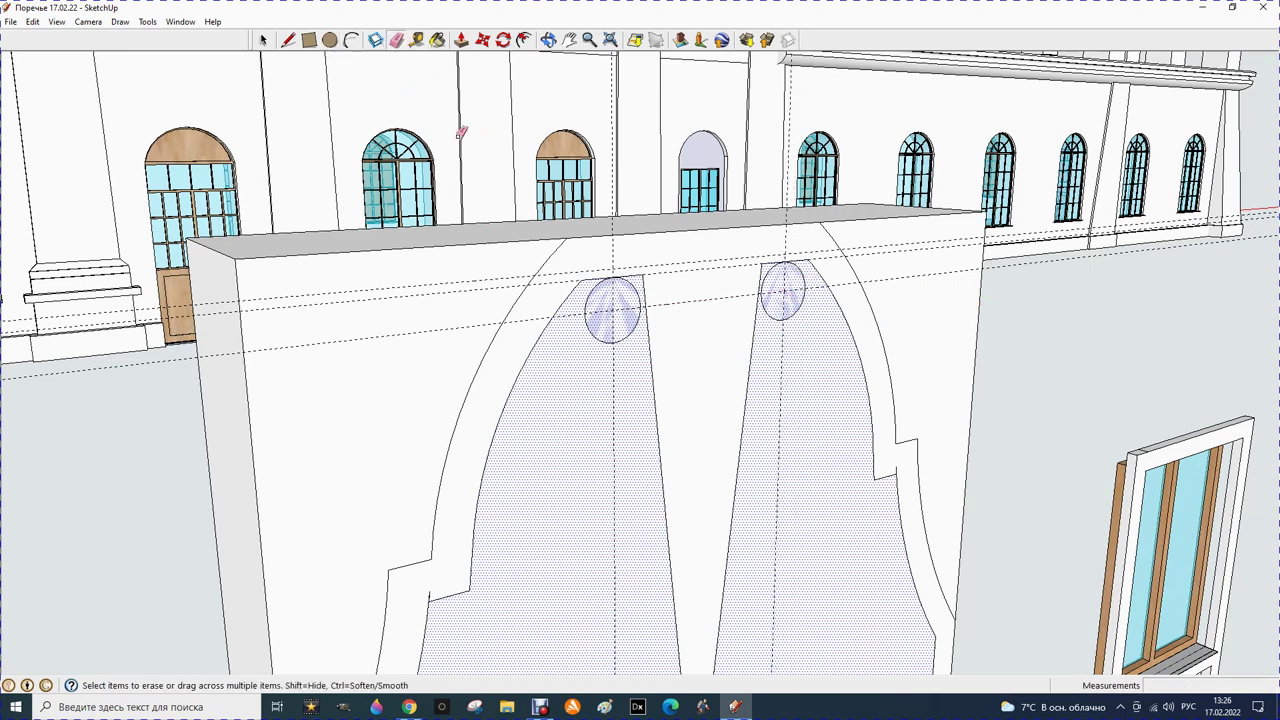
Erase both small circles and draw an 80 mm-radius circle at the guide intersection
click(600, 334)
drag(778, 312, 773, 320)
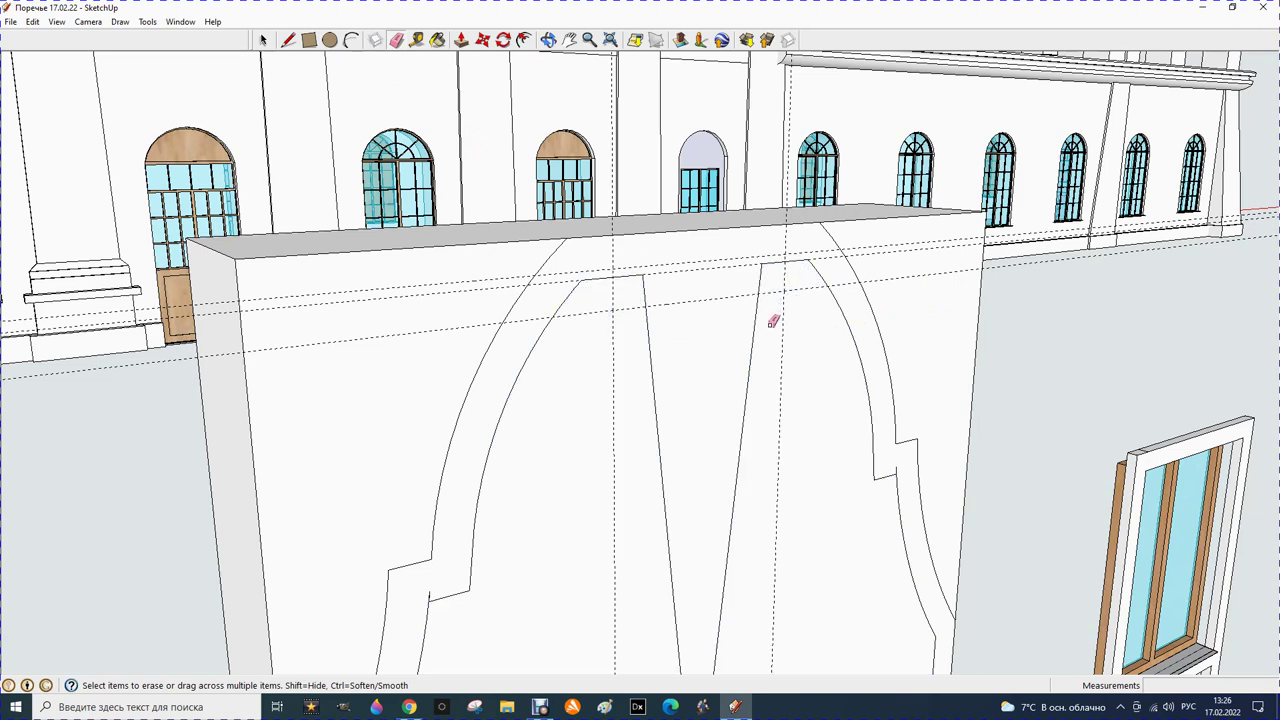
click(329, 40)
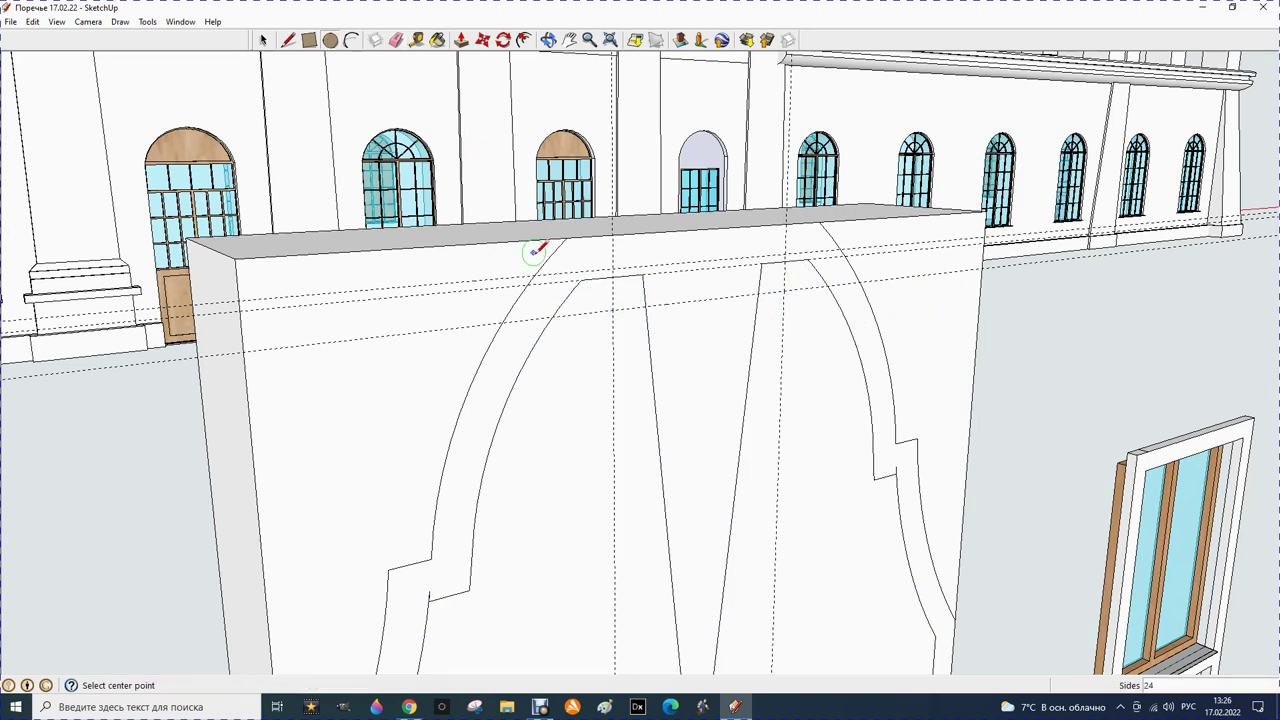
click(613, 310)
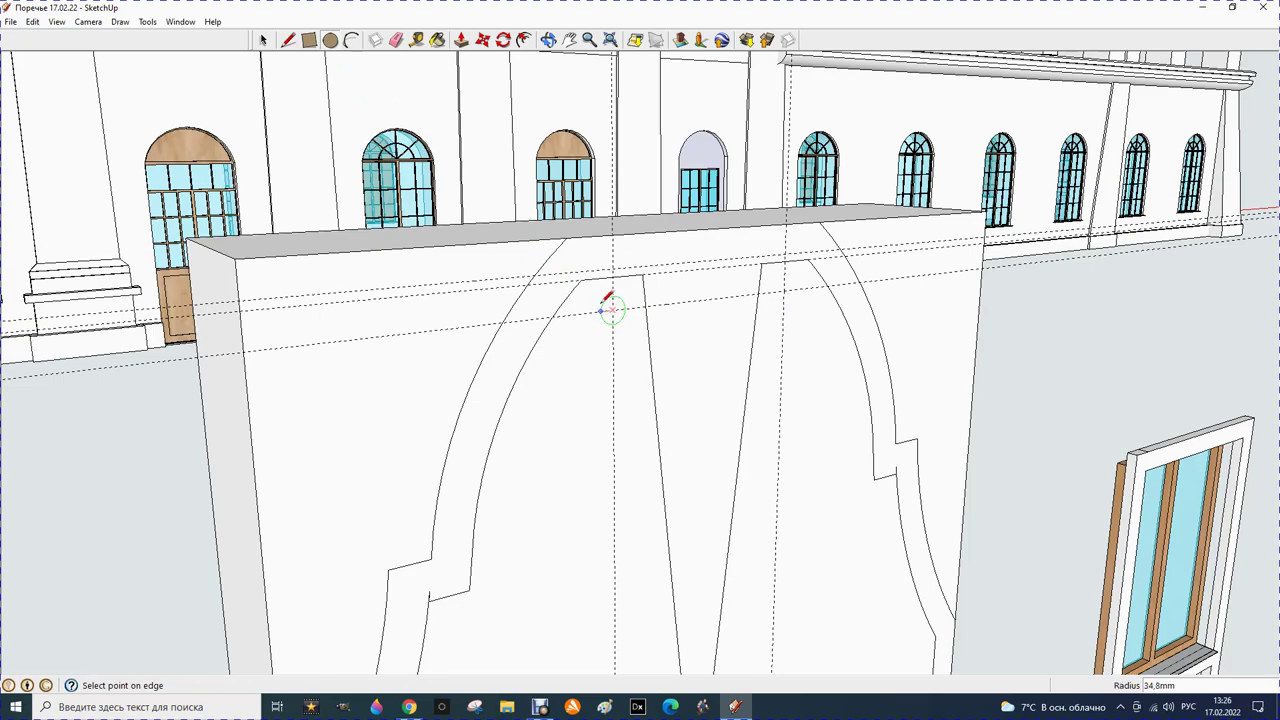
click(617, 274)
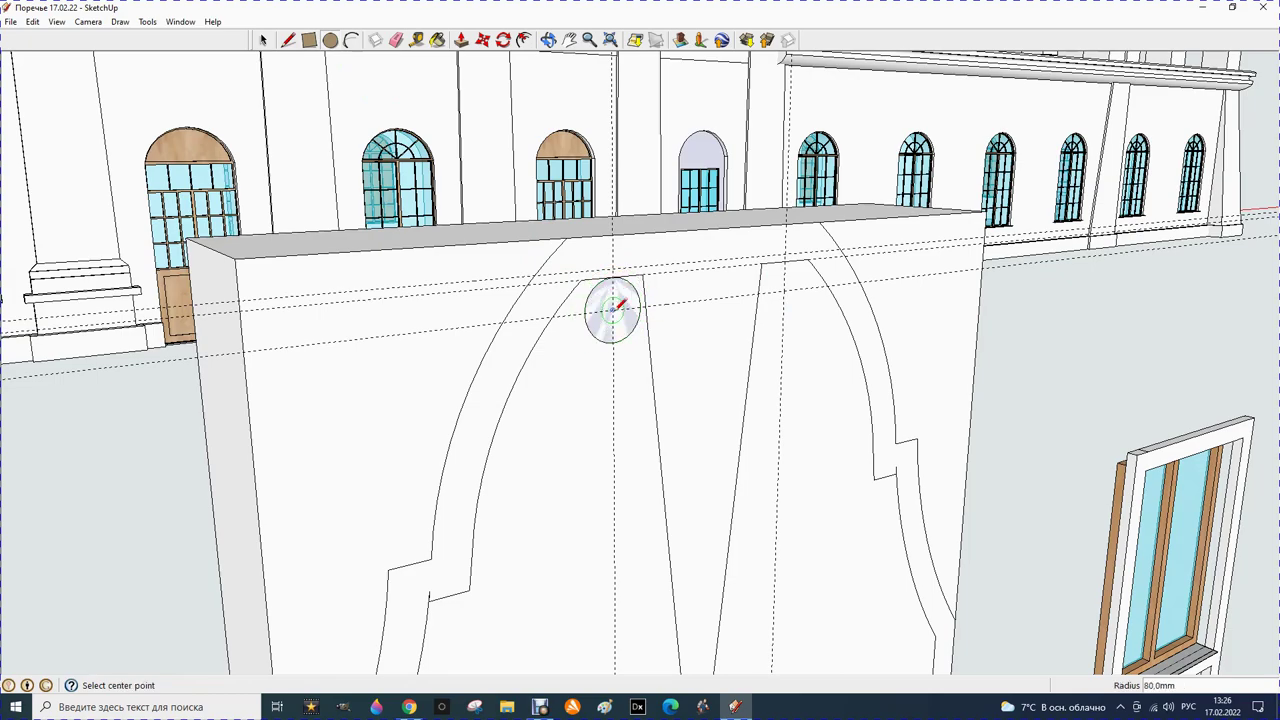
Orbit to look down on the panel top and zoom out
click(549, 40)
mouse_move(469, 287)
mouse_down()
mouse_move(1031, 379)
mouse_move(394, 334)
mouse_up()
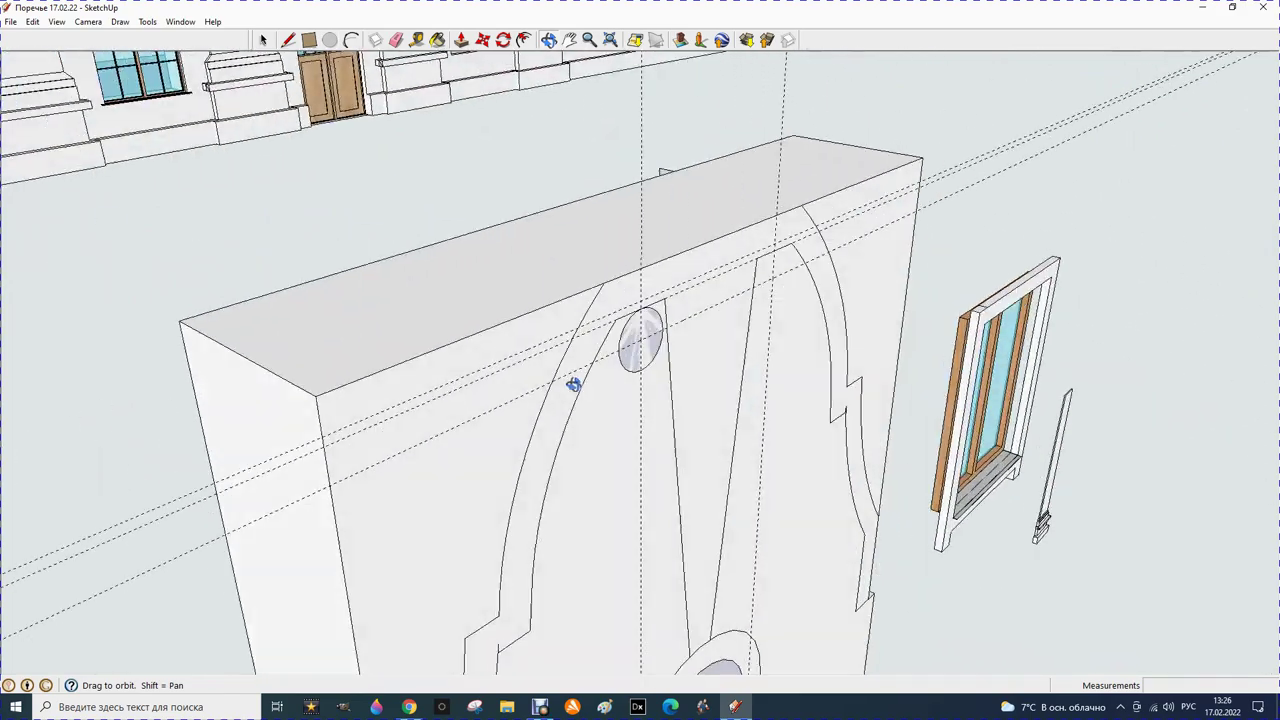
scroll(564, 338, down, 1)
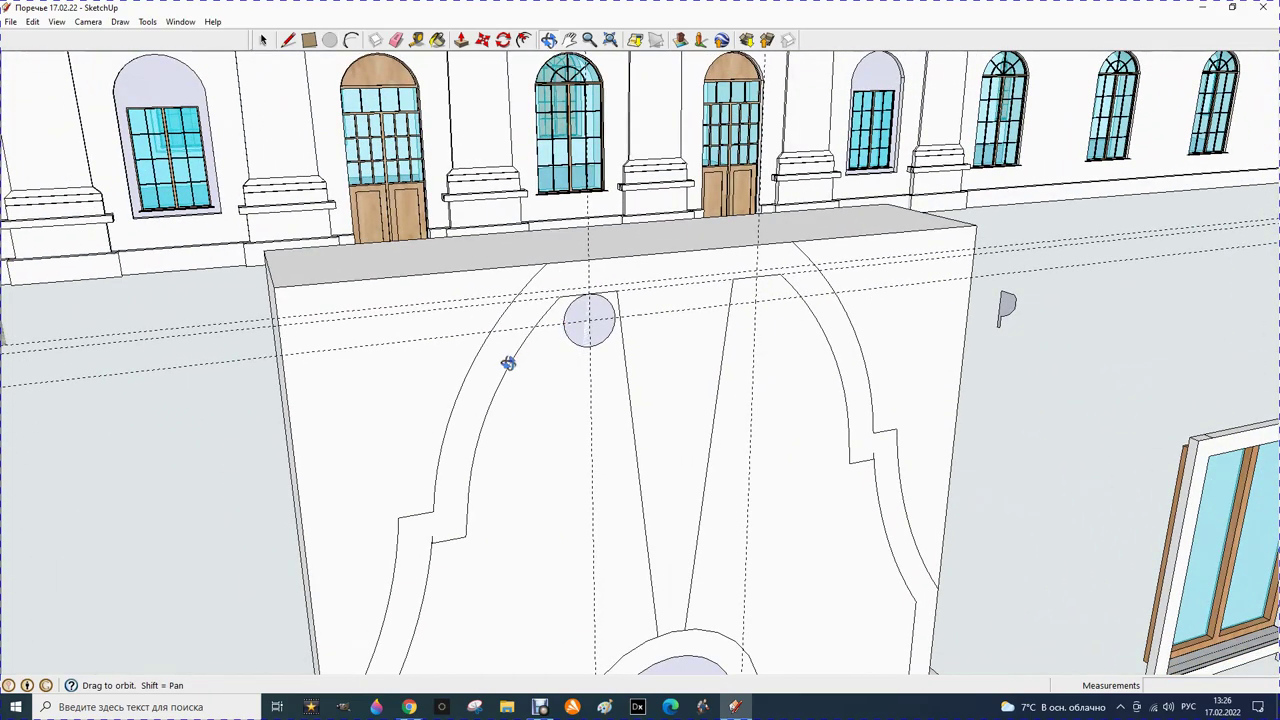
scroll(509, 360, down, 1)
scroll(509, 369, down, 1)
scroll(509, 383, down, 2)
scroll(509, 387, down, 1)
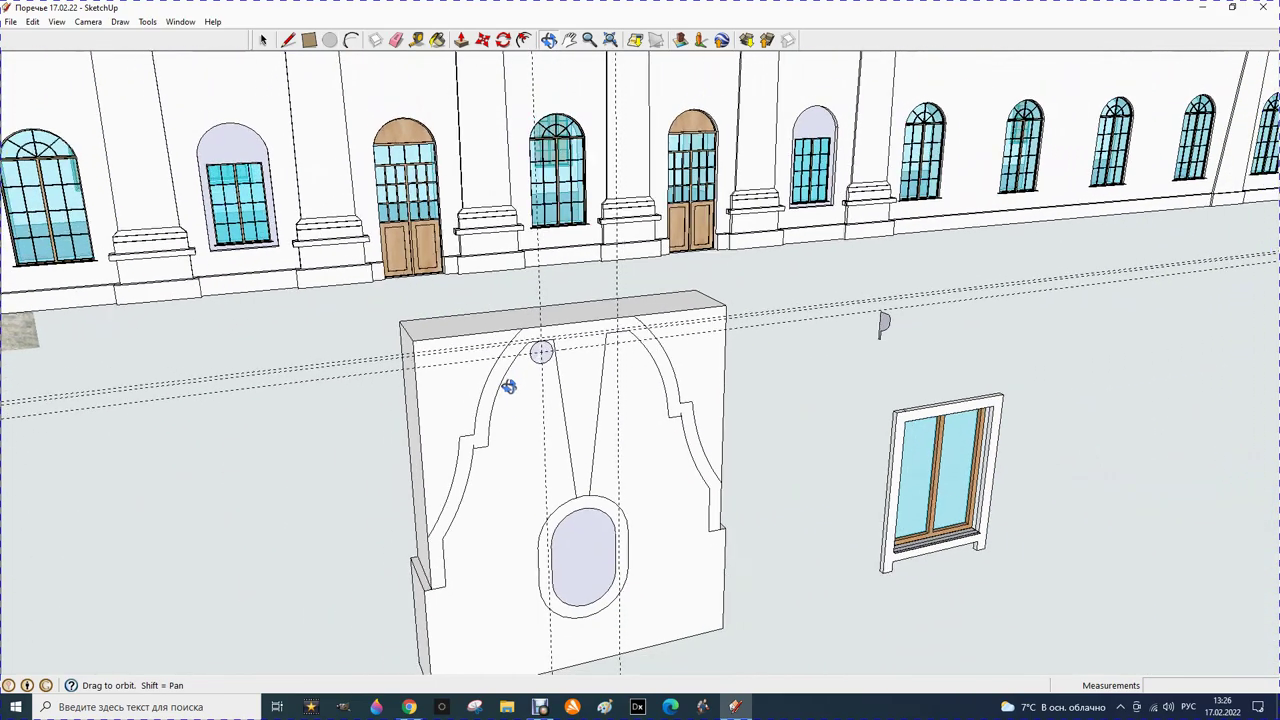
click(461, 40)
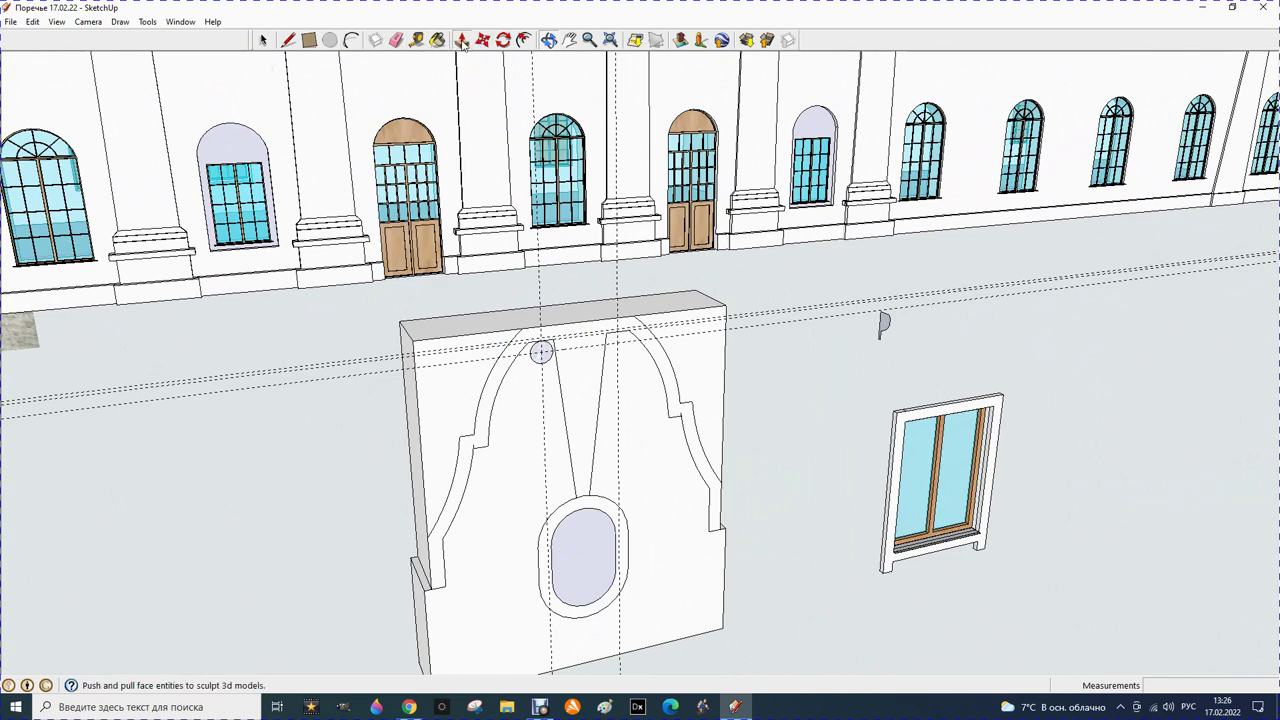
click(461, 40)
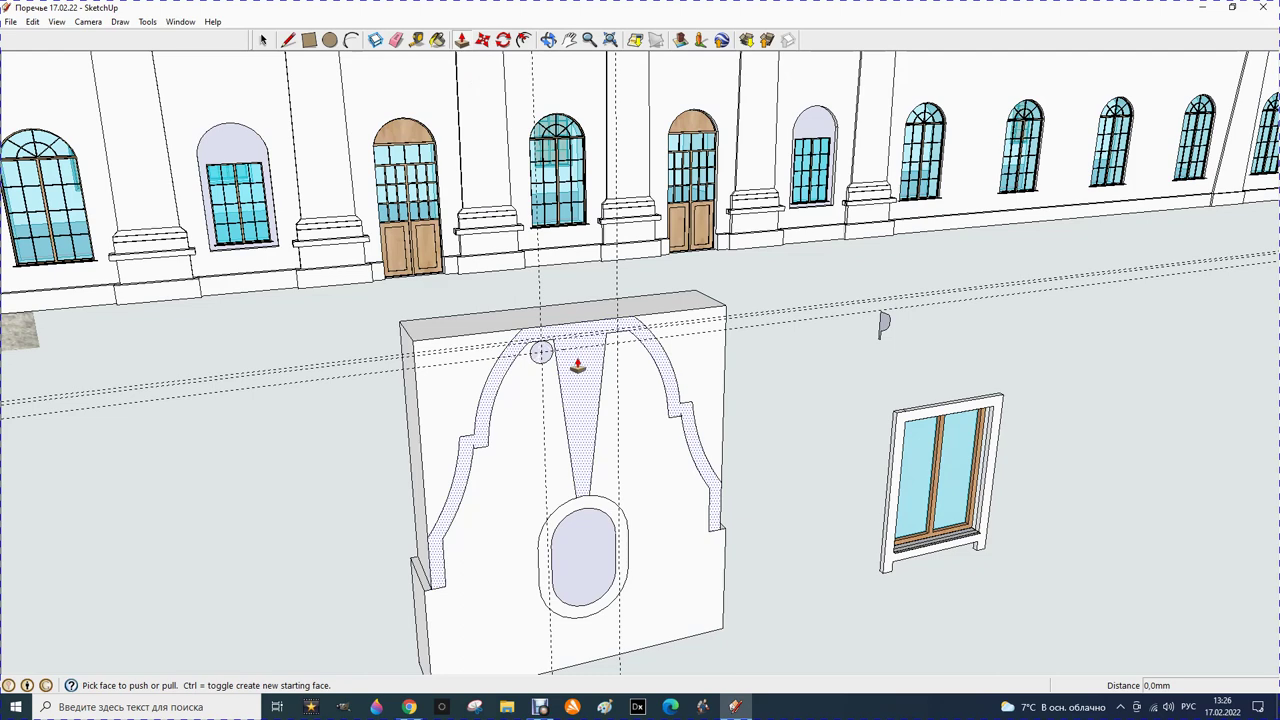
Undo the stray small circle with Edit > Undo and orbit around the wall block
click(33, 22)
click(65, 37)
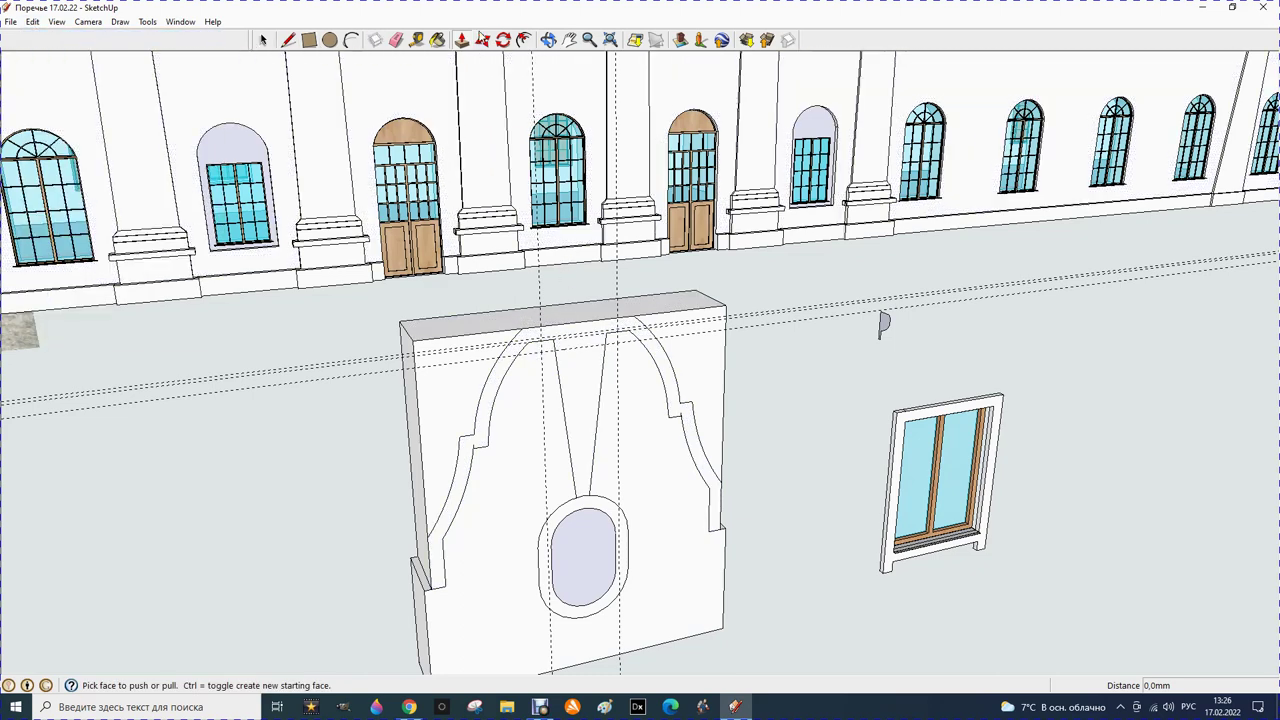
click(549, 40)
mouse_move(351, 354)
mouse_down()
mouse_move(586, 337)
mouse_move(625, 416)
mouse_move(513, 440)
mouse_up()
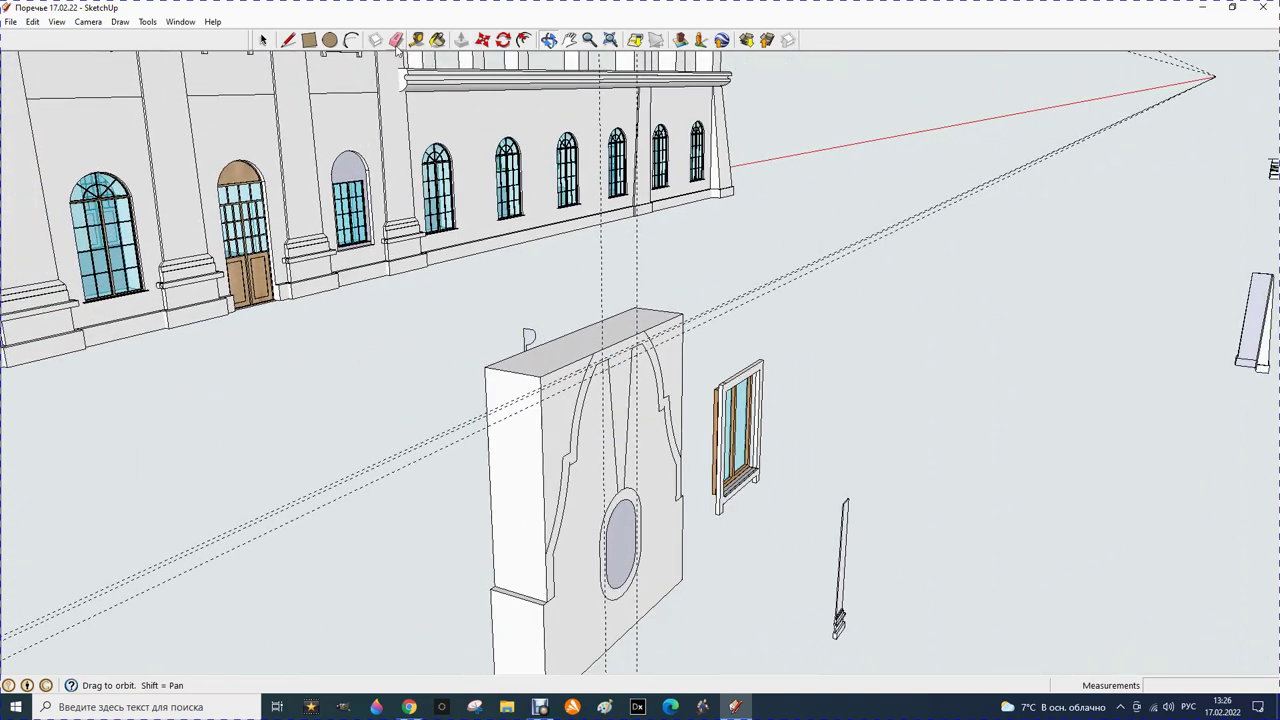
Erase one of the paired guide lines and push the arch-side face through the wall
click(396, 42)
click(421, 455)
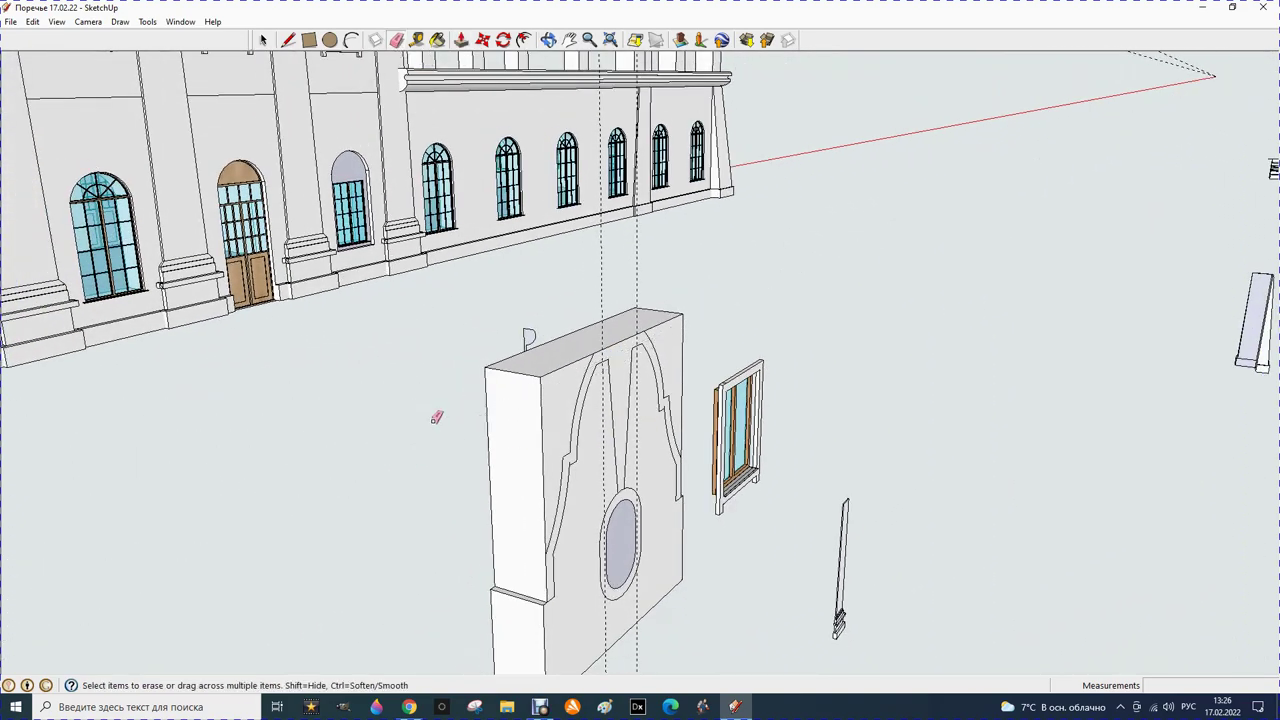
click(461, 41)
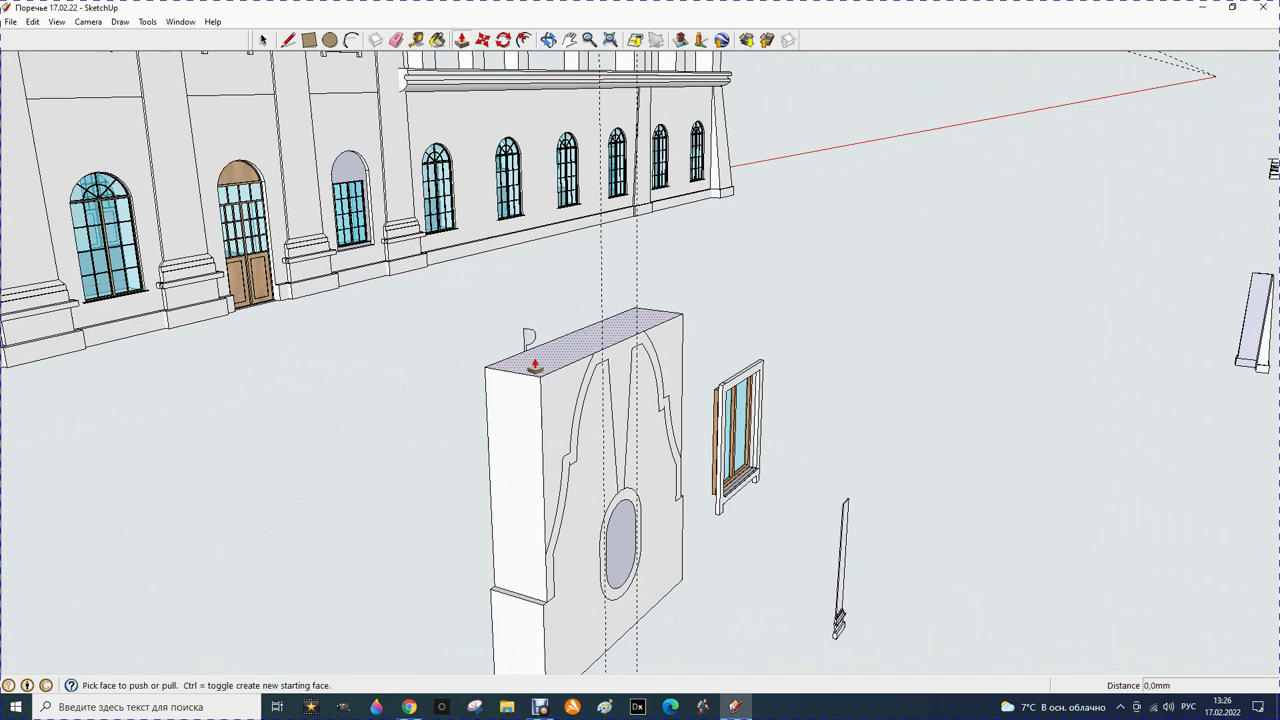
click(553, 403)
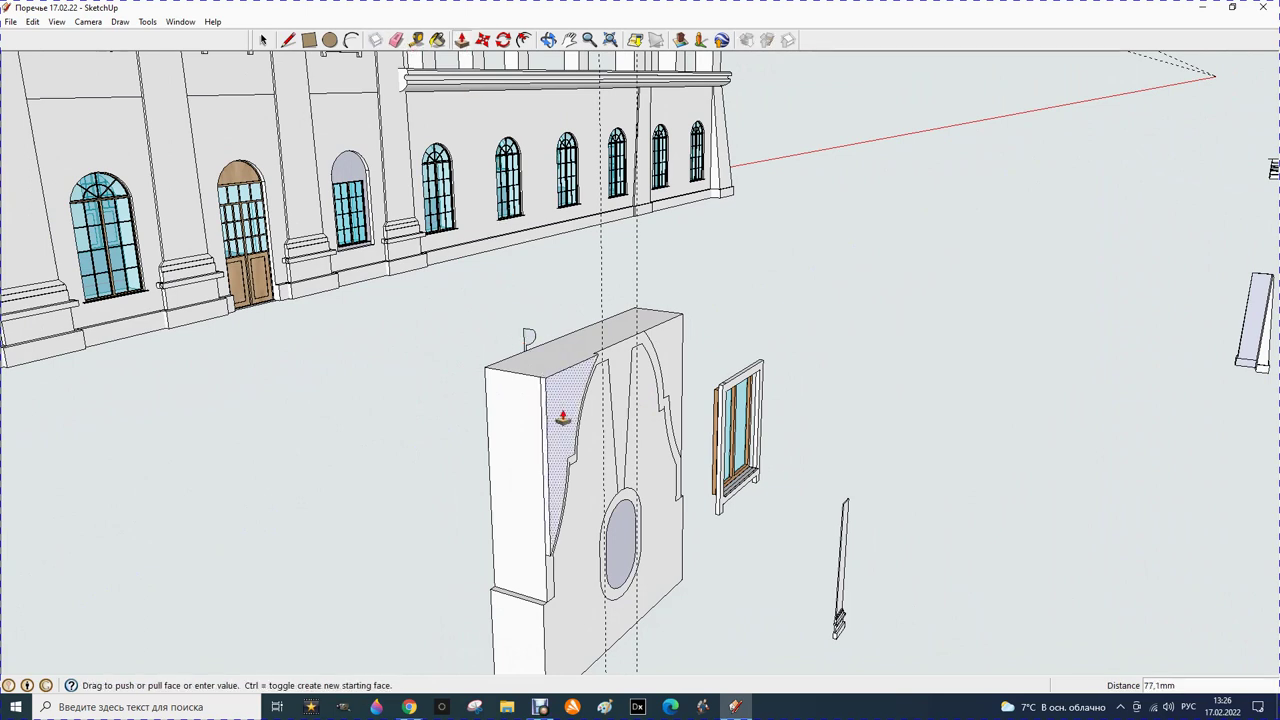
click(604, 441)
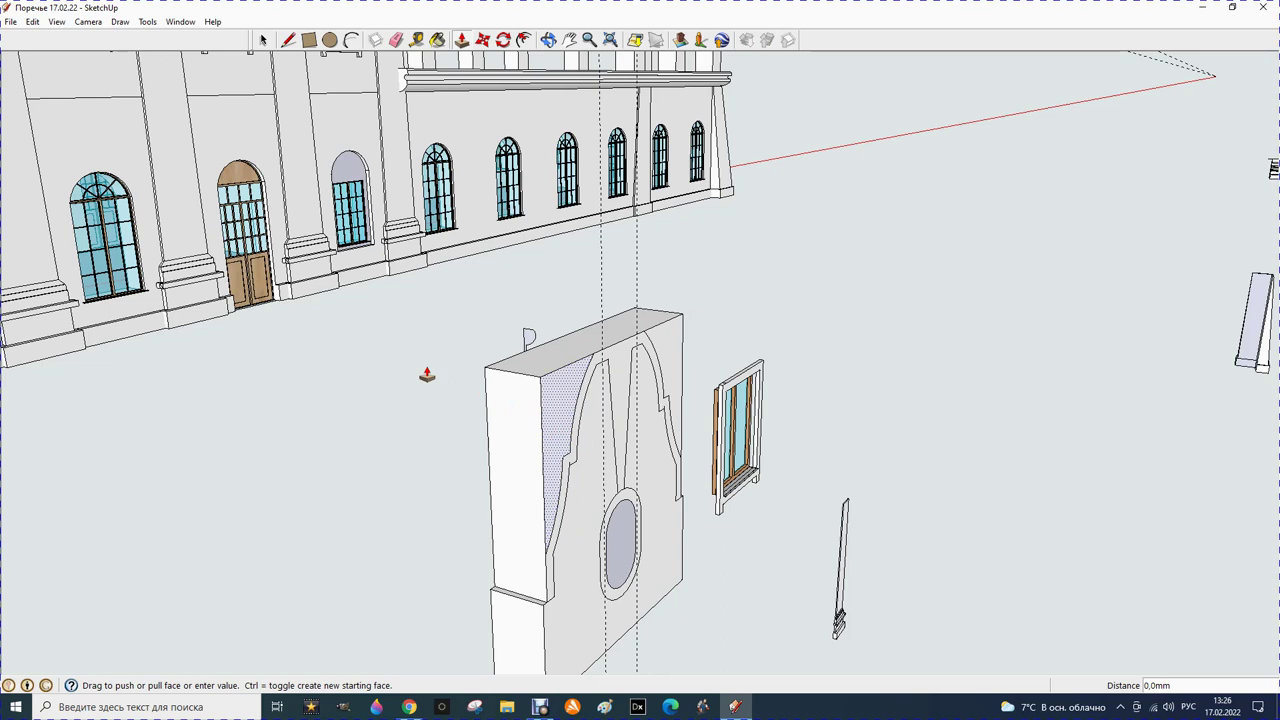
Draw a 500 mm edge to the wall's left edge and another across its top face
click(288, 40)
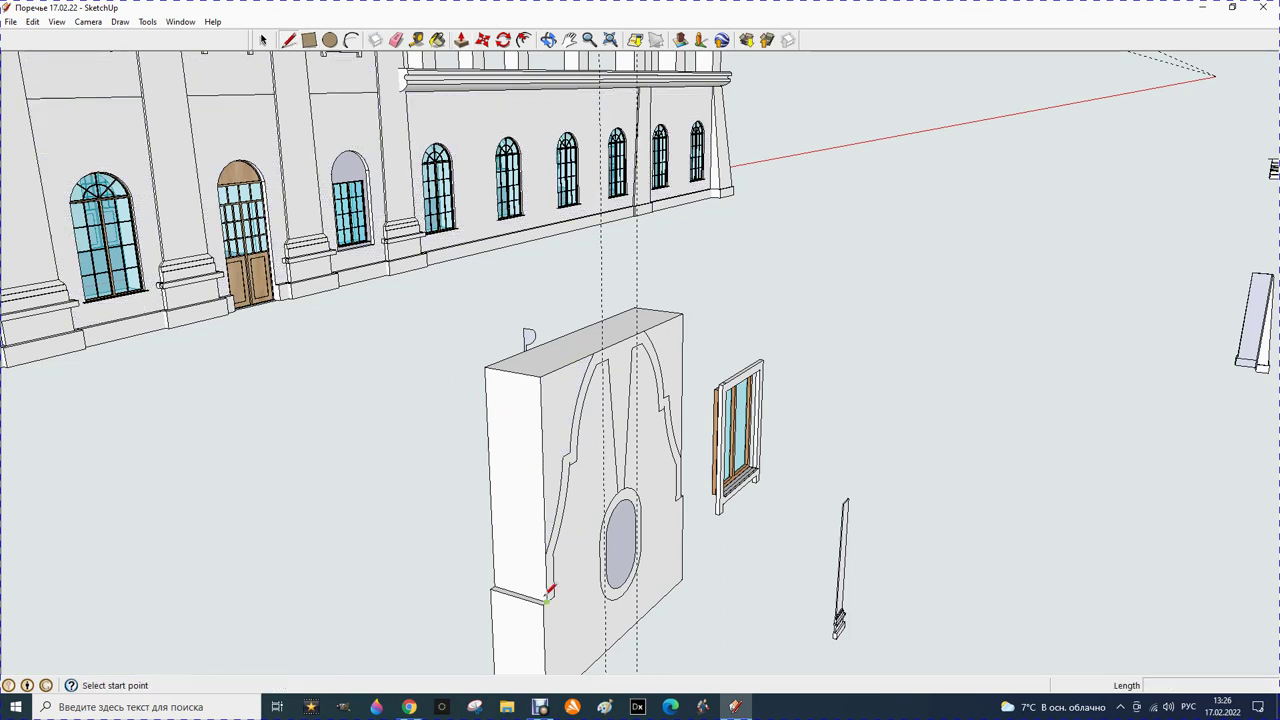
click(548, 554)
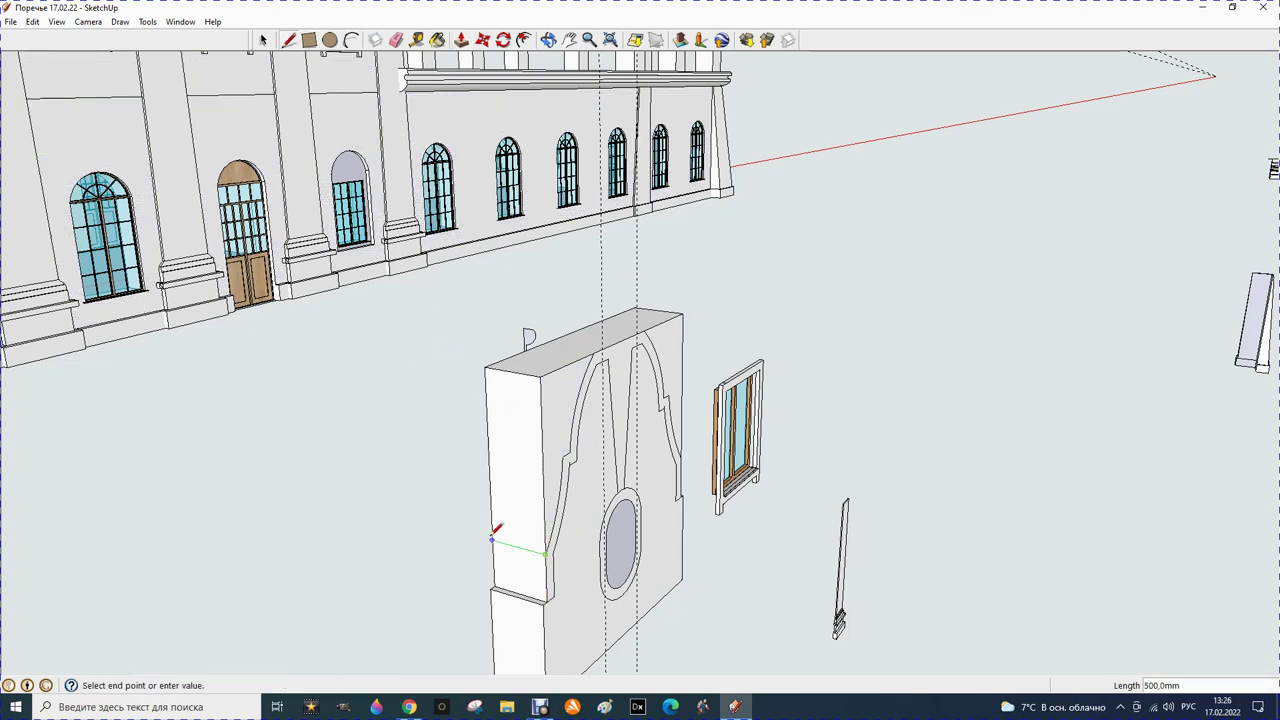
click(491, 538)
click(596, 353)
click(548, 346)
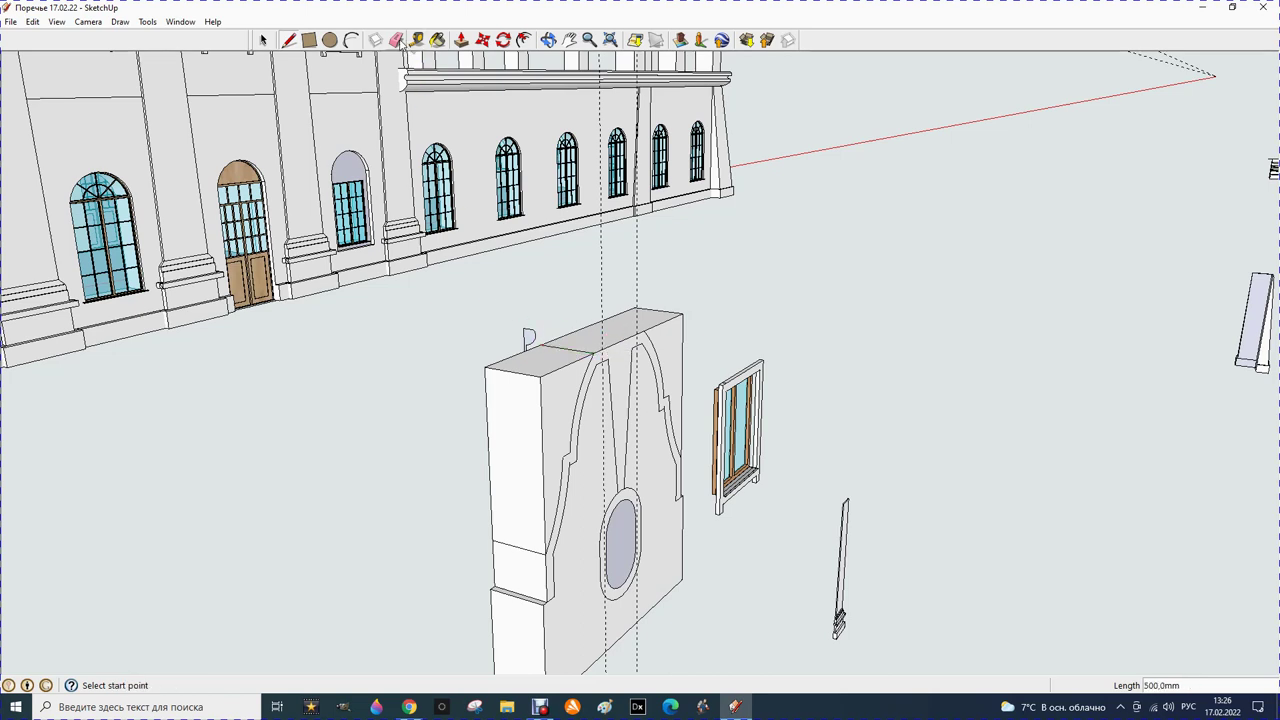
click(461, 40)
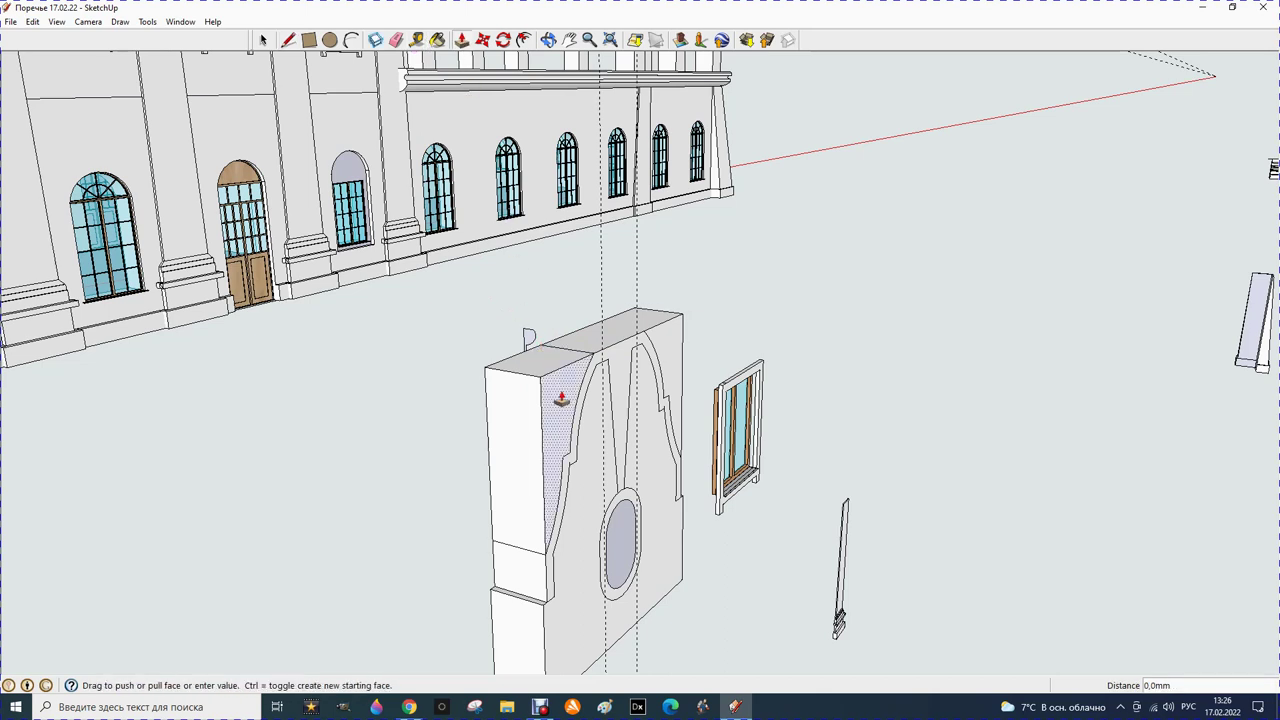
click(540, 405)
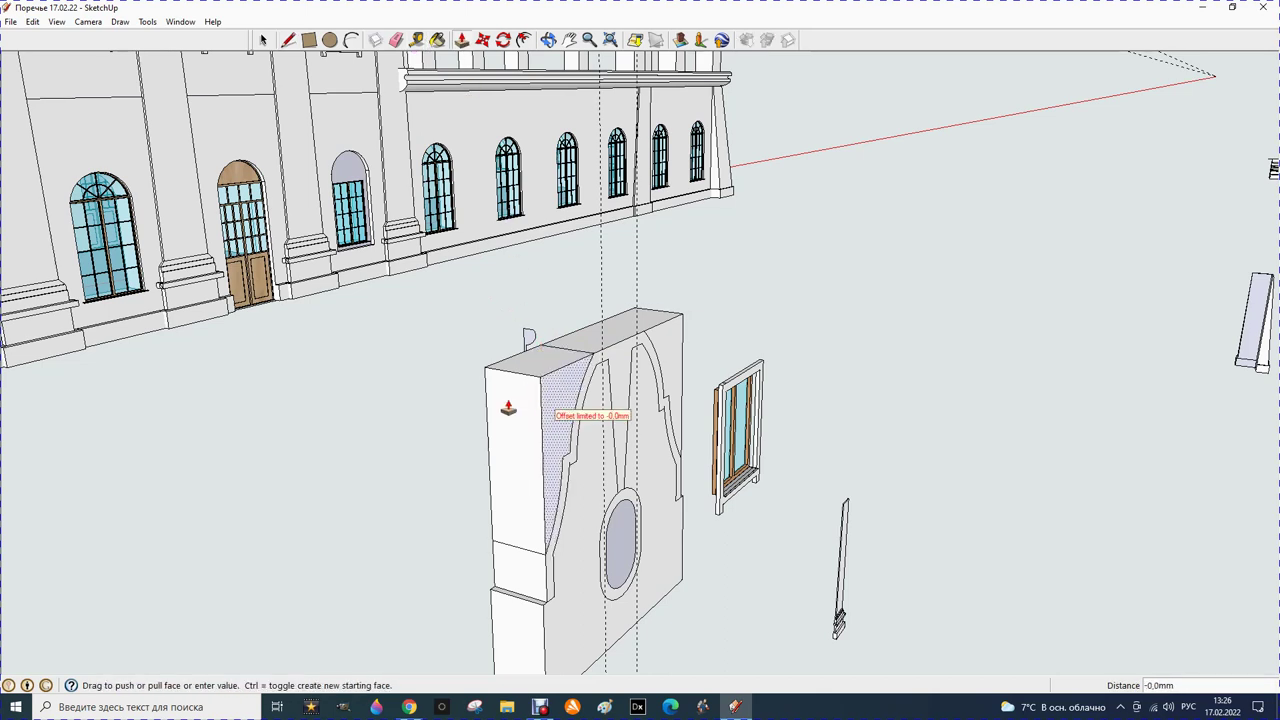
click(508, 407)
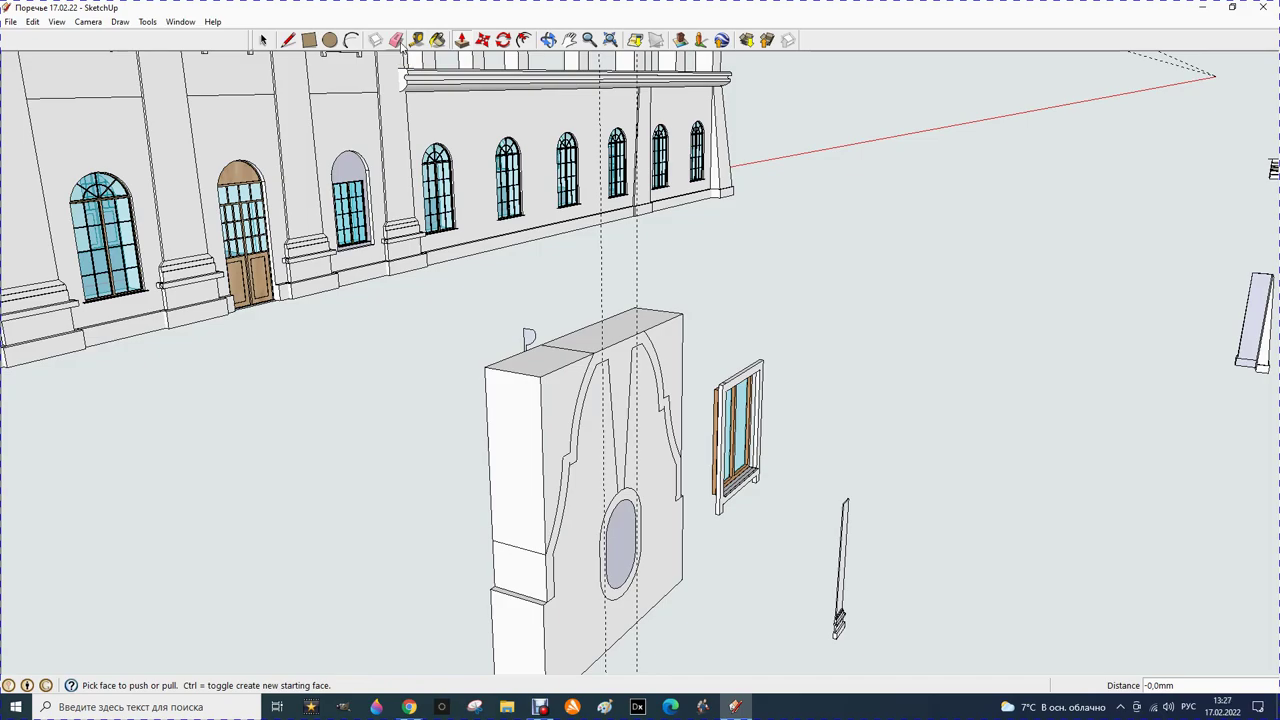
Face the facade head-on and draw a line from the arch edge to the wall edge's midpoint
click(549, 39)
mouse_move(432, 292)
mouse_down()
mouse_move(466, 319)
mouse_move(863, 351)
mouse_move(547, 390)
mouse_move(97, 340)
mouse_up()
drag(409, 373, 363, 376)
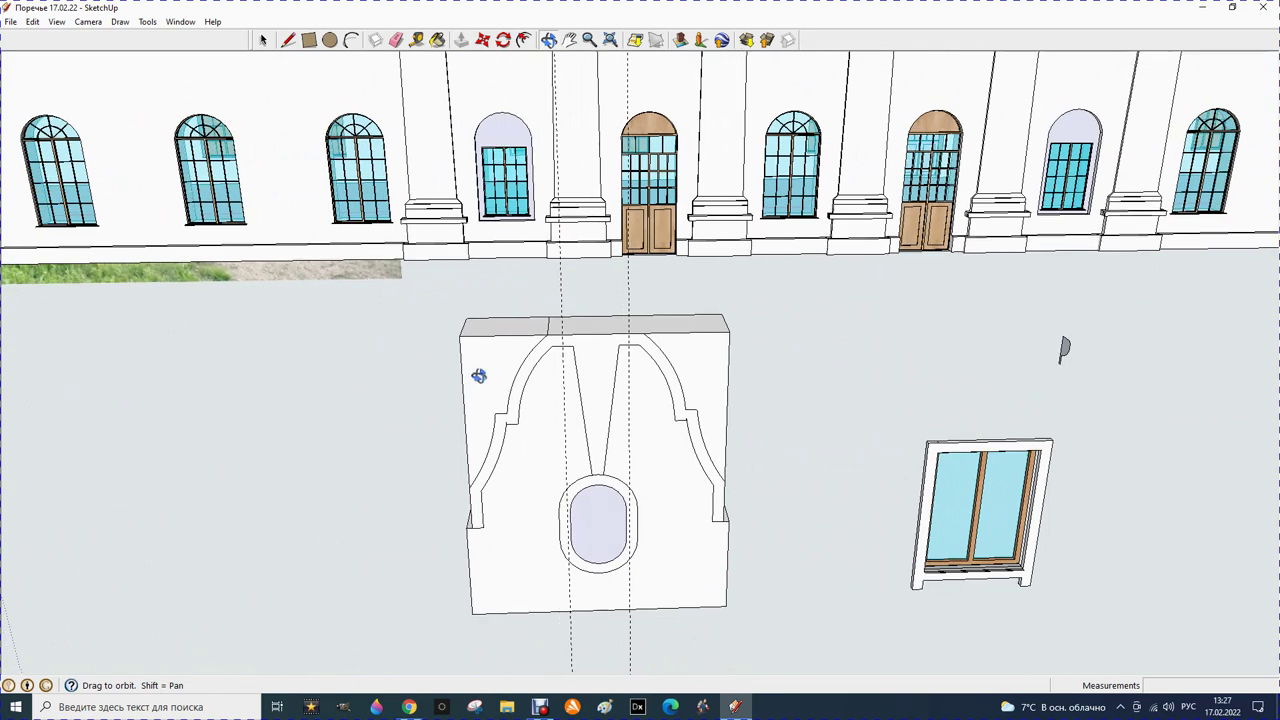
scroll(479, 375, up, 1)
scroll(496, 370, up, 1)
scroll(496, 370, up, 1)
key(l)
click(498, 436)
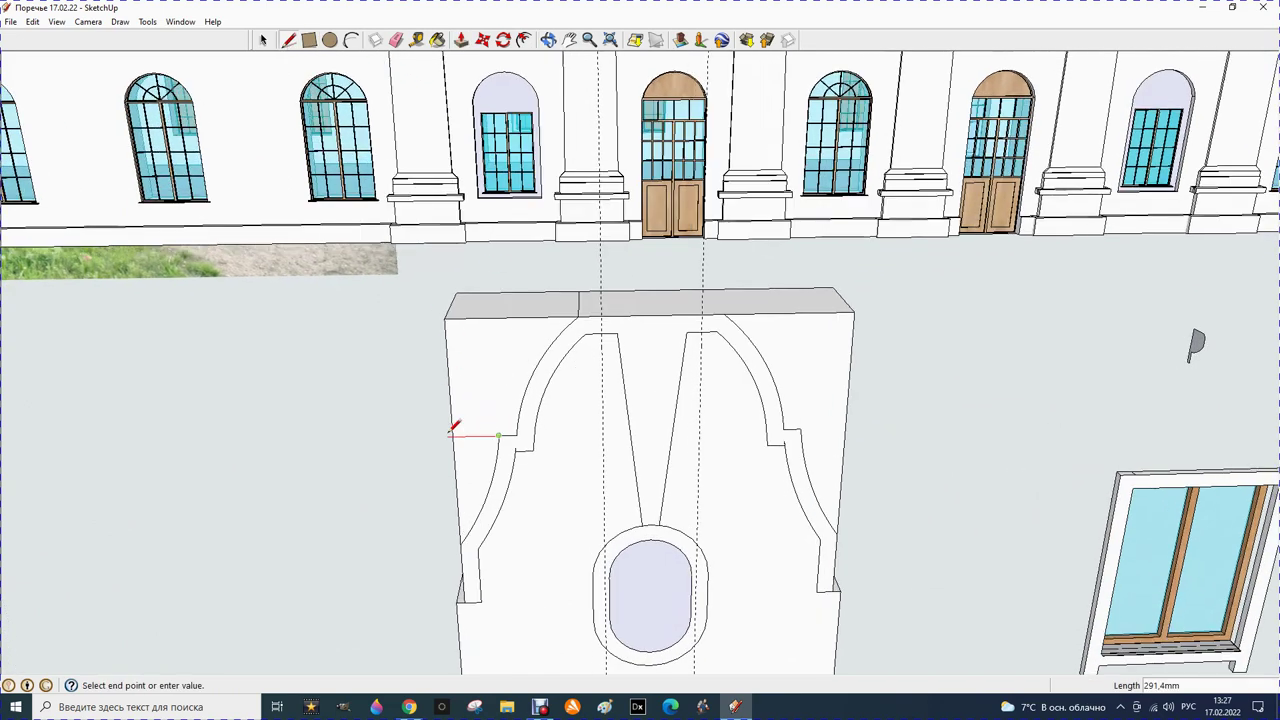
click(455, 437)
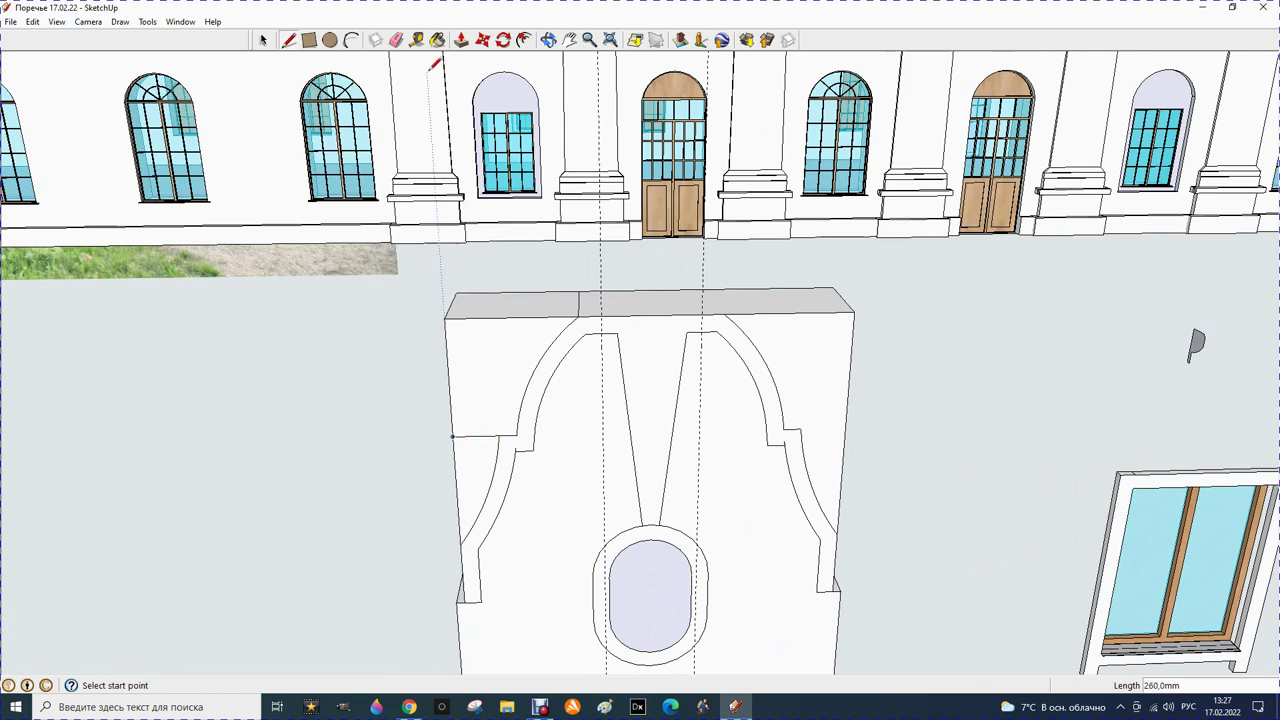
Erase the block's top-left edges and face, cutting away the upper-left corner
click(461, 40)
click(486, 357)
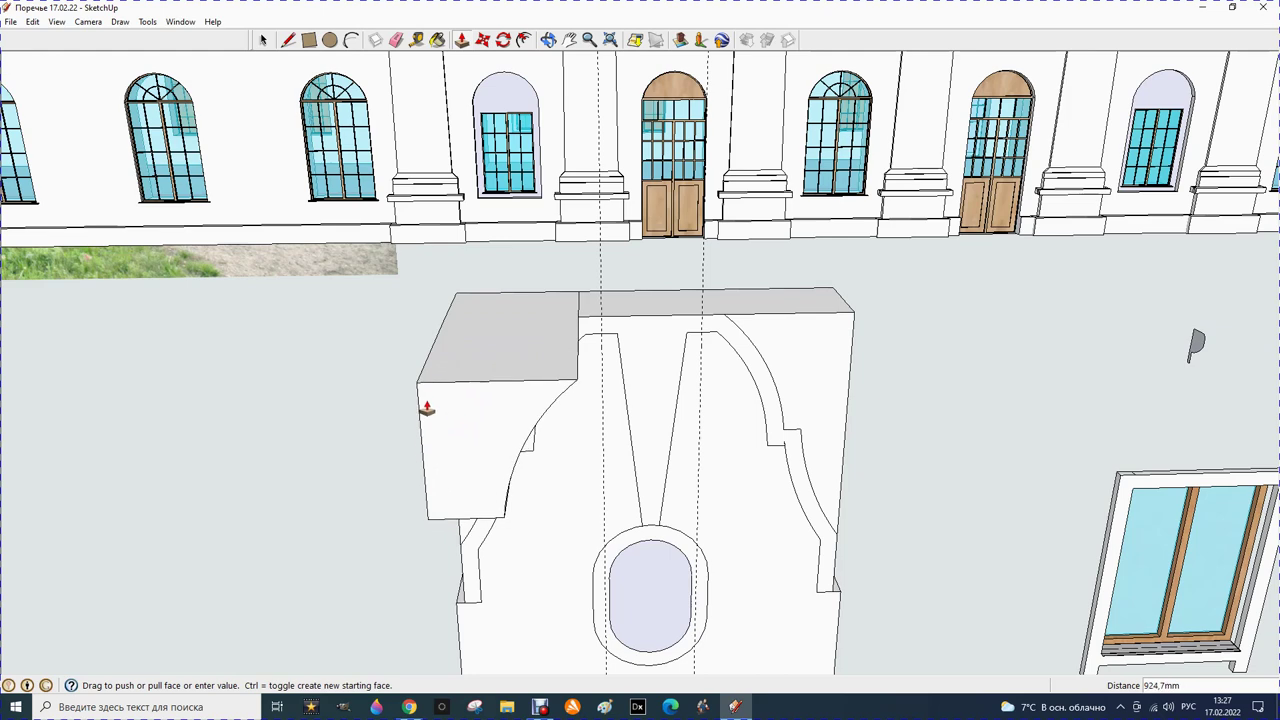
key(Escape)
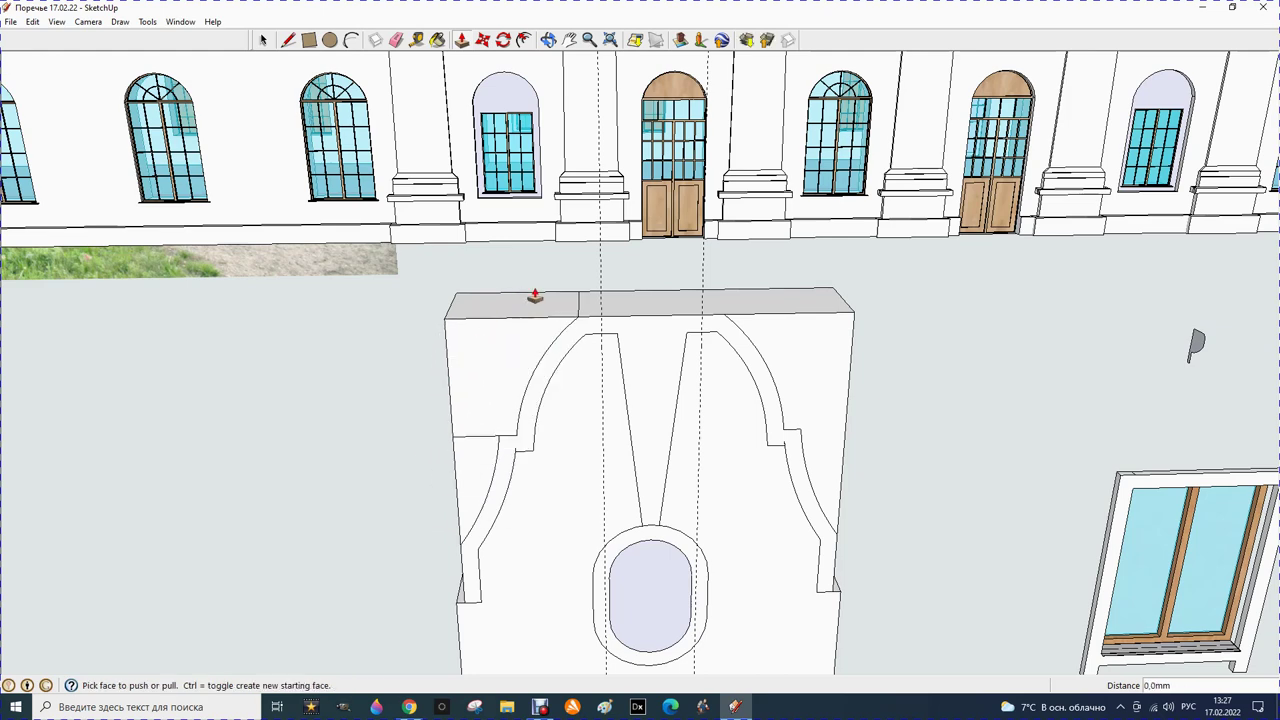
click(396, 40)
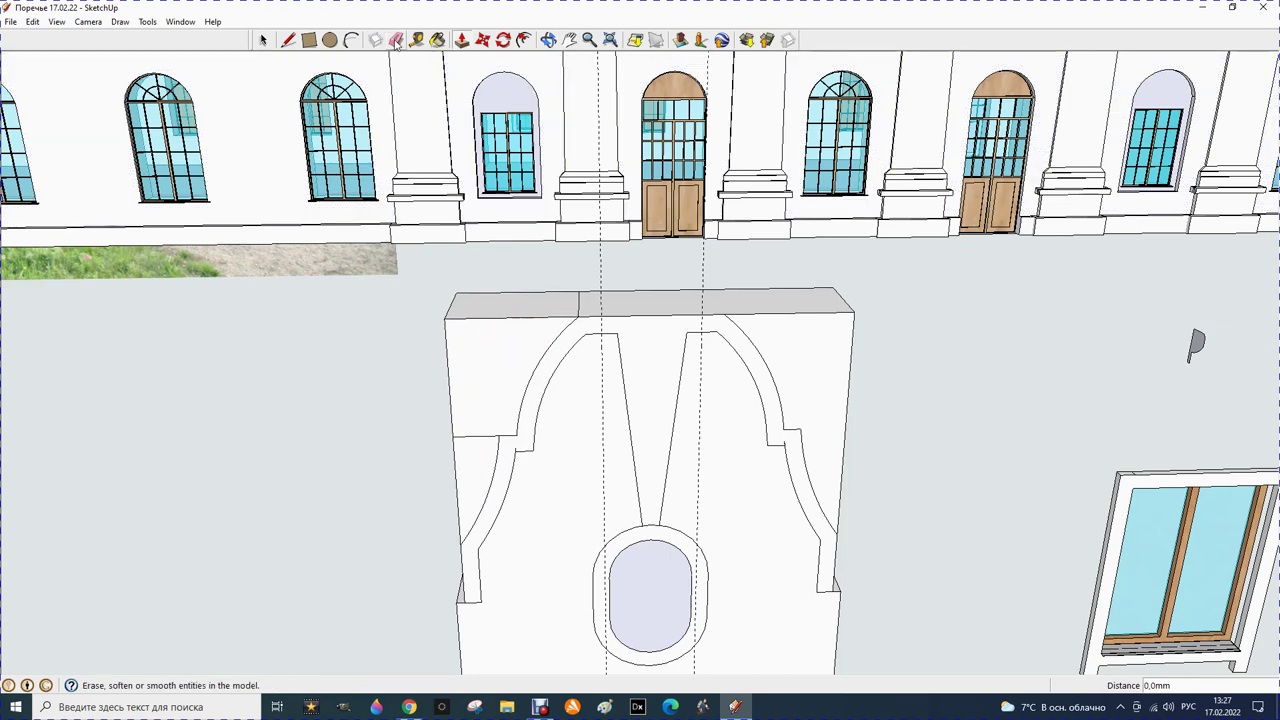
mouse_move(443, 318)
mouse_down()
mouse_move(477, 291)
mouse_move(435, 326)
mouse_move(862, 331)
mouse_move(586, 406)
mouse_move(720, 414)
mouse_move(663, 414)
mouse_move(563, 383)
mouse_up()
click(548, 40)
mouse_move(720, 379)
mouse_down()
mouse_move(571, 380)
mouse_move(667, 479)
mouse_up()
Draw 500 mm edges along the block's top edge and at its lower corner
scroll(306, 300, up, 2)
scroll(306, 329, up, 2)
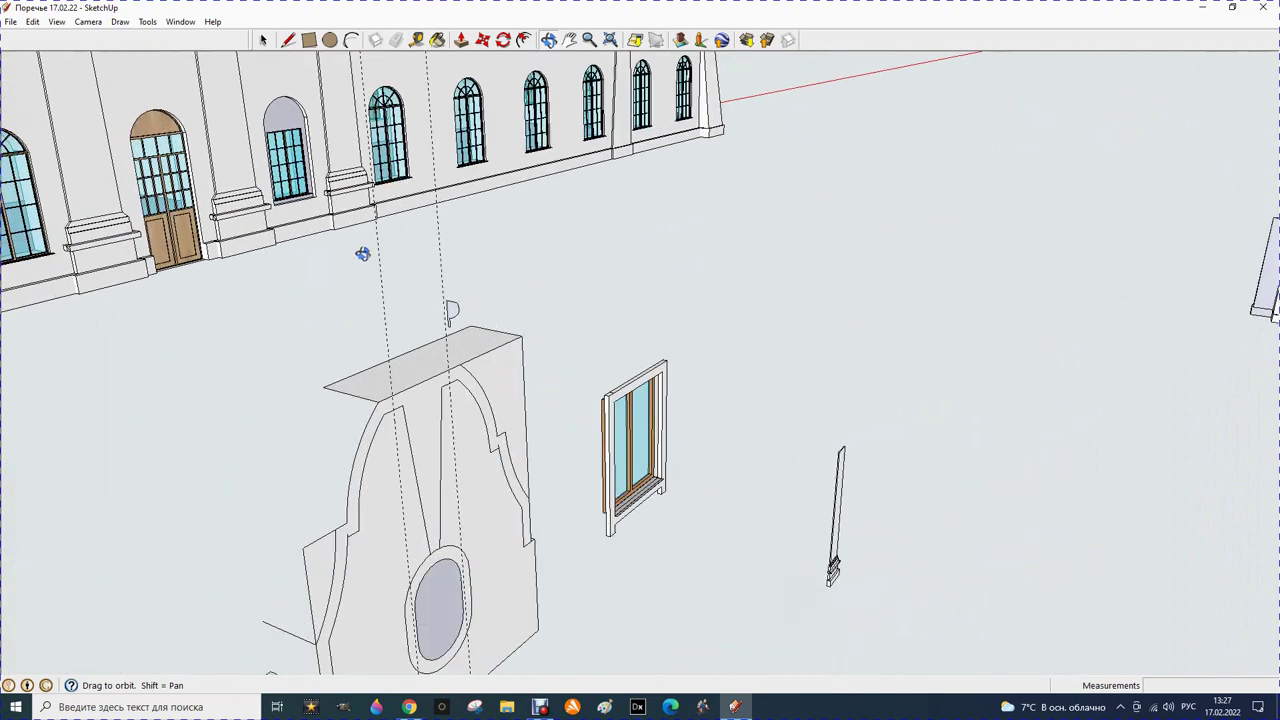
click(288, 40)
click(466, 362)
click(410, 349)
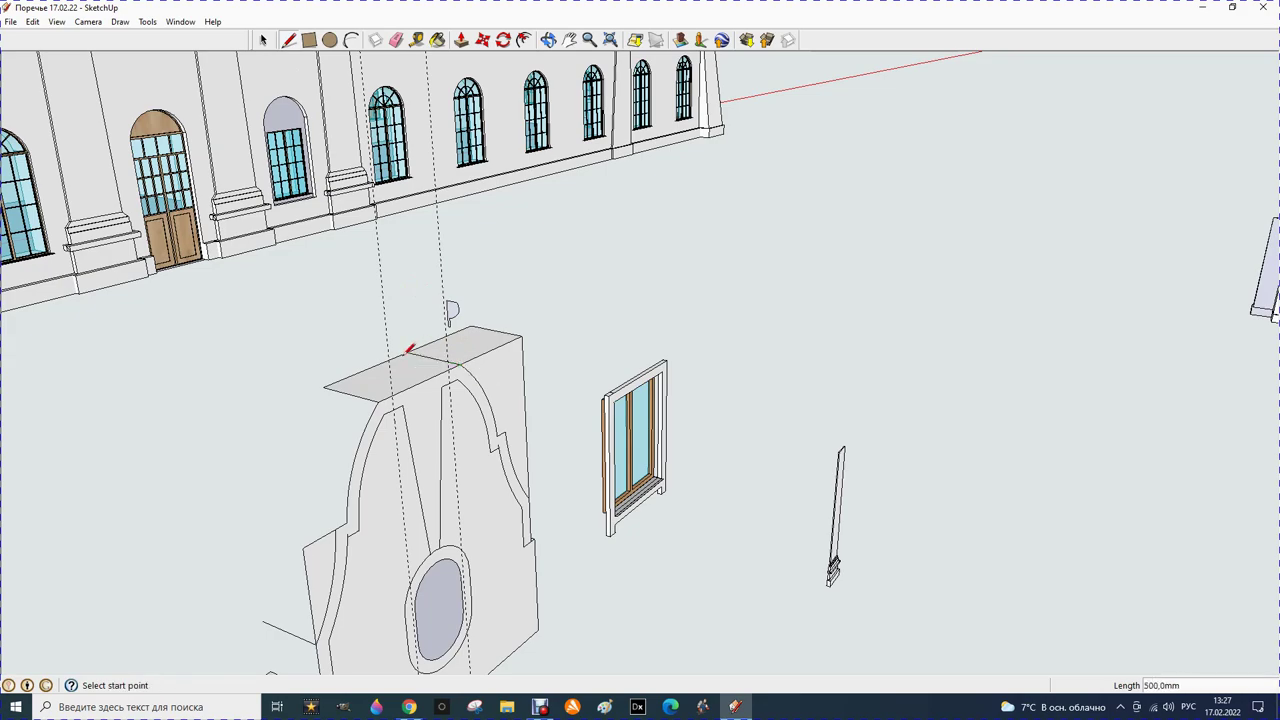
click(548, 40)
mouse_move(533, 567)
mouse_down()
mouse_move(503, 594)
mouse_move(310, 586)
mouse_move(506, 583)
mouse_move(363, 529)
mouse_move(200, 441)
mouse_up()
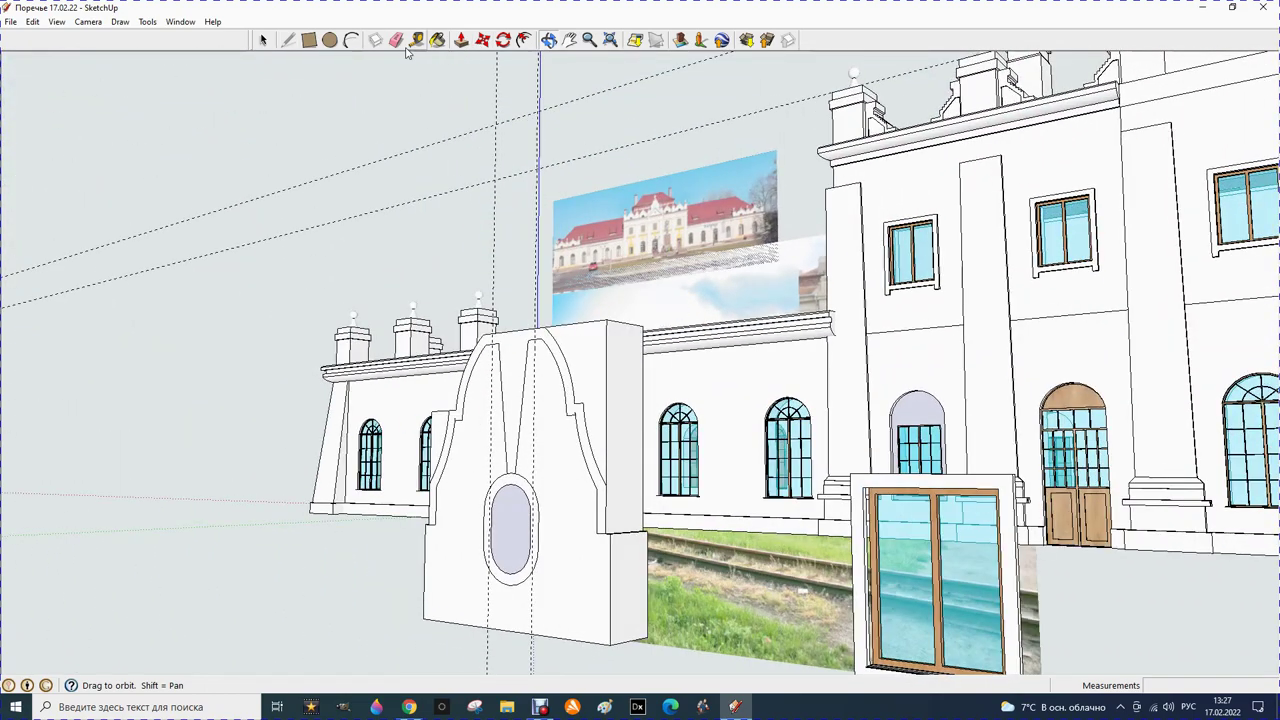
click(288, 40)
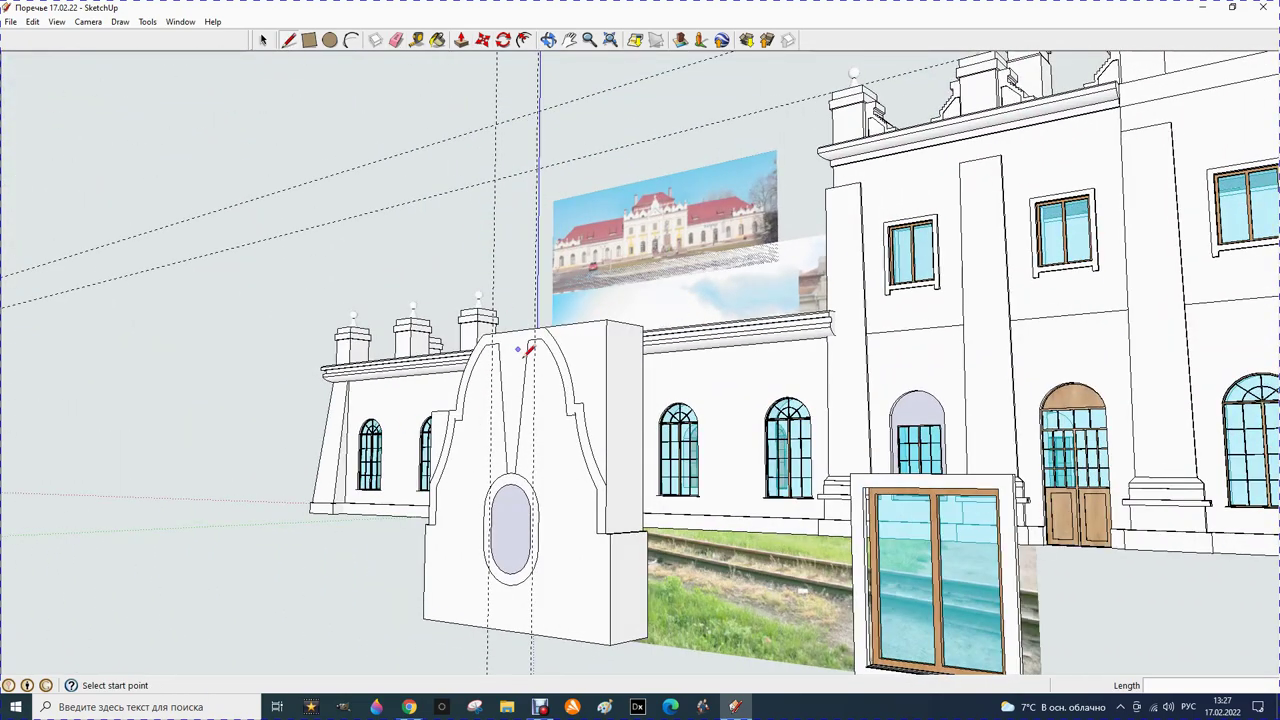
click(606, 485)
click(646, 486)
Erase the leftover vertical corner edges and the short roofline edge
click(398, 41)
click(607, 324)
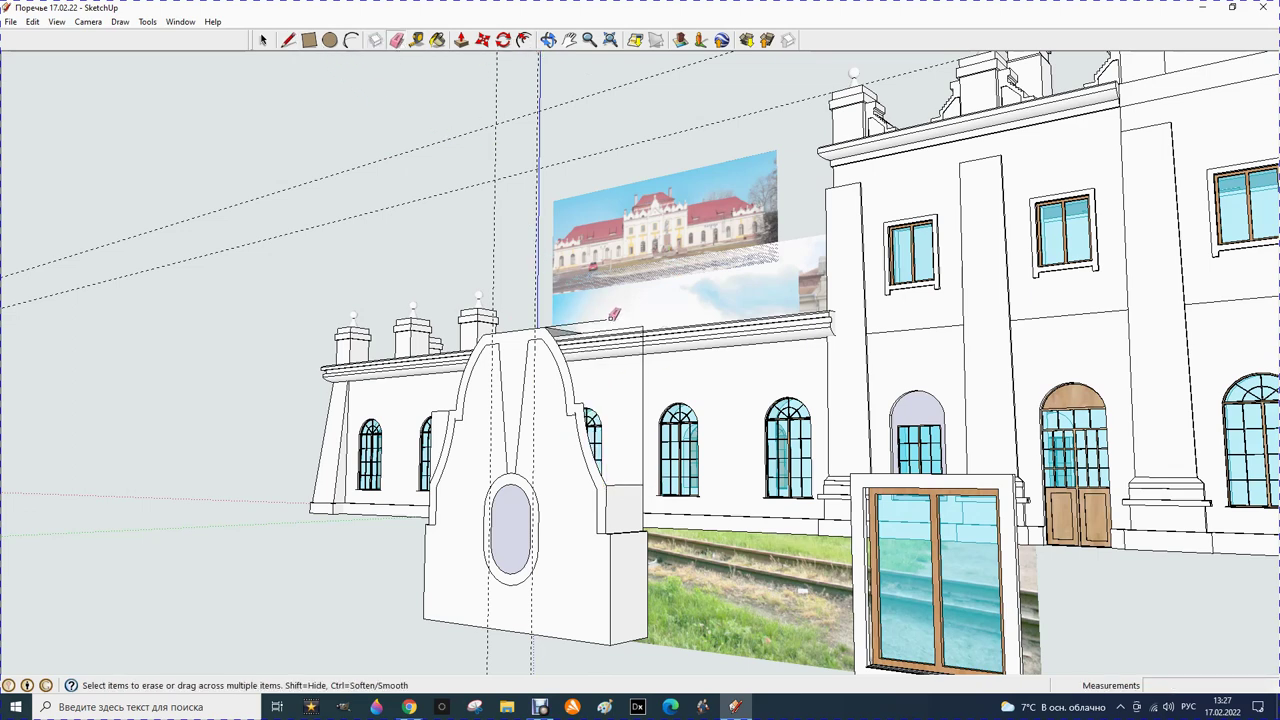
click(643, 370)
click(619, 330)
Orbit and zoom out to an overview of the whole station
click(549, 40)
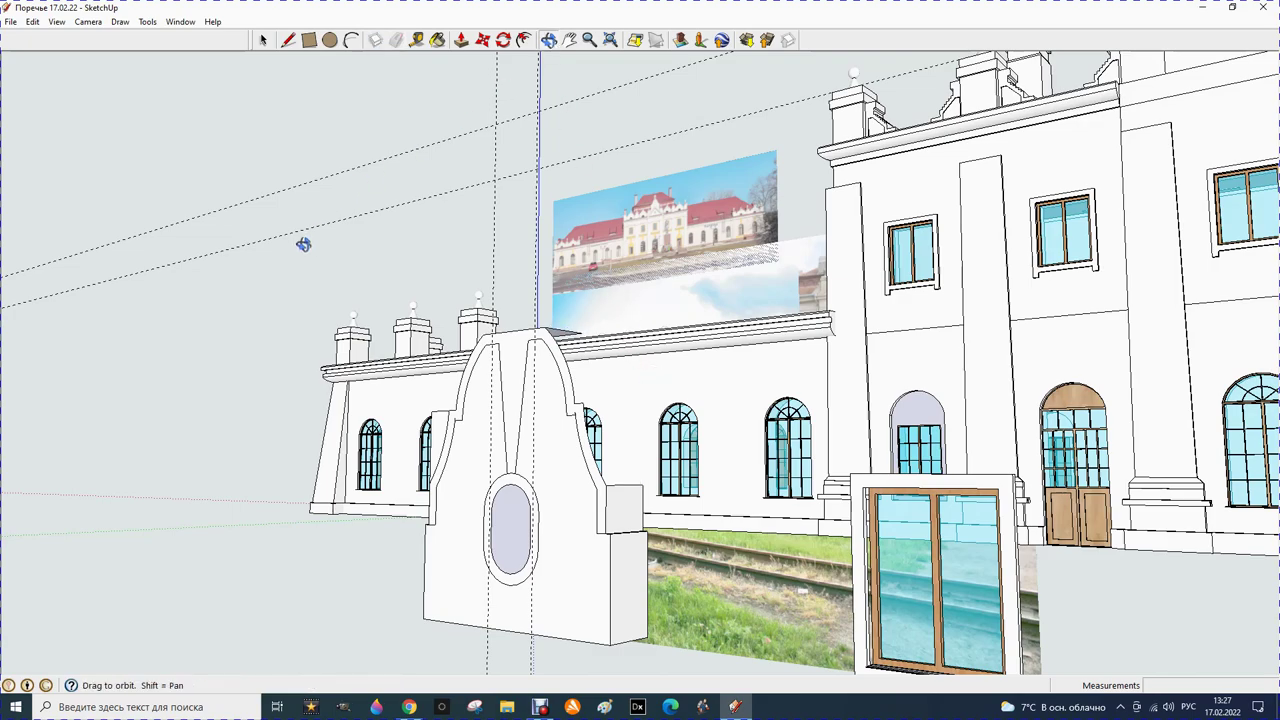
drag(303, 241, 410, 340)
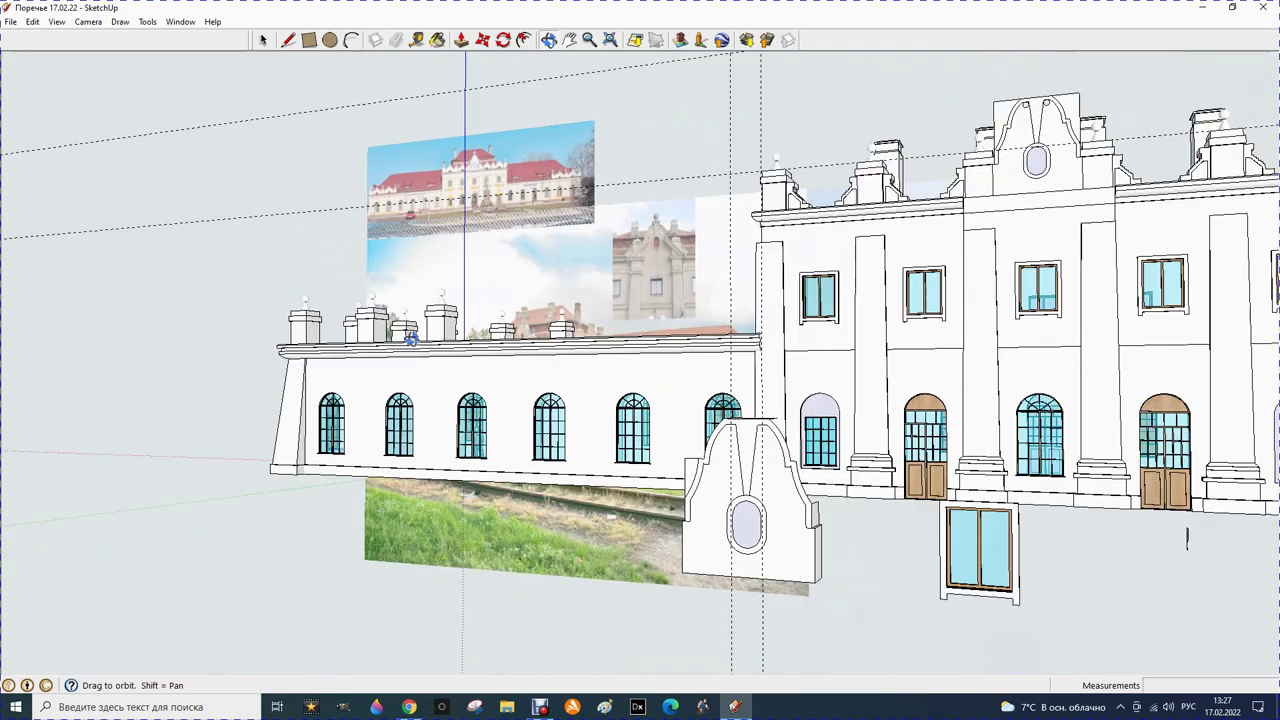
scroll(410, 340, down, 5)
drag(369, 409, 726, 537)
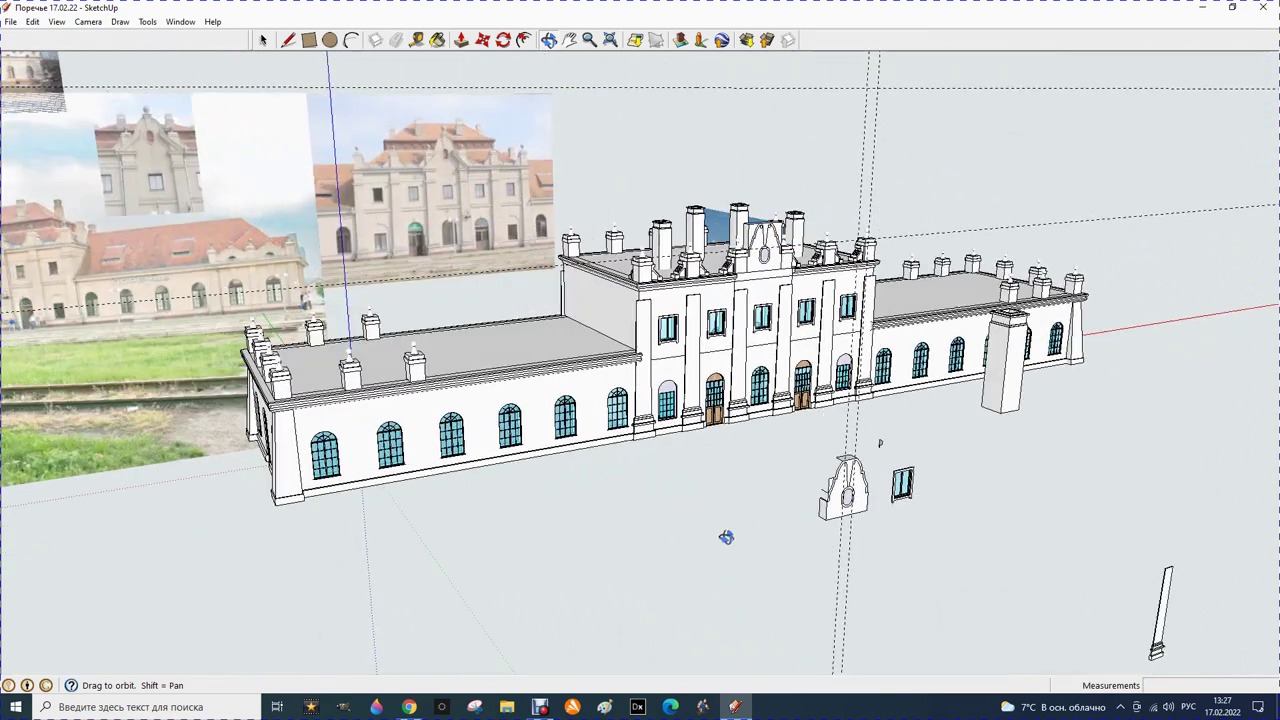
scroll(863, 531, up, 2)
scroll(863, 509, up, 2)
scroll(851, 491, up, 2)
scroll(836, 479, up, 2)
scroll(836, 479, up, 1)
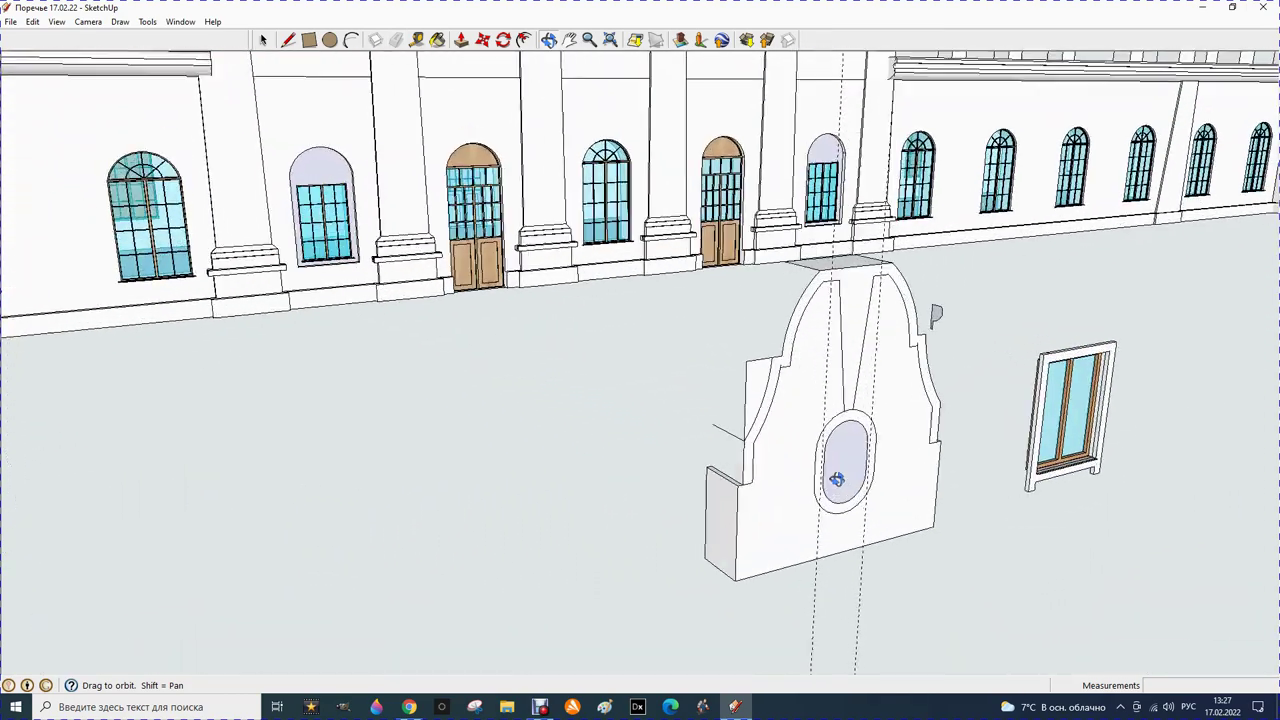
scroll(553, 418, up, 2)
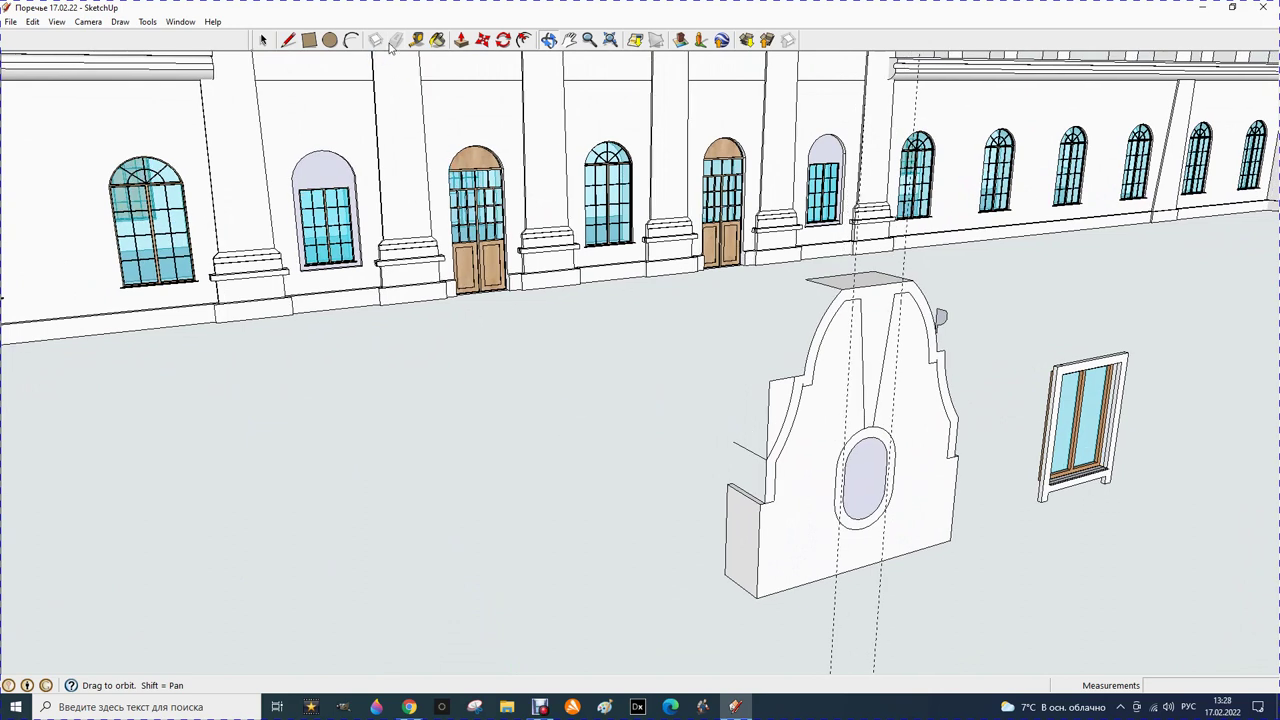
Erase the stray edge left of the gable piece
click(396, 40)
click(759, 454)
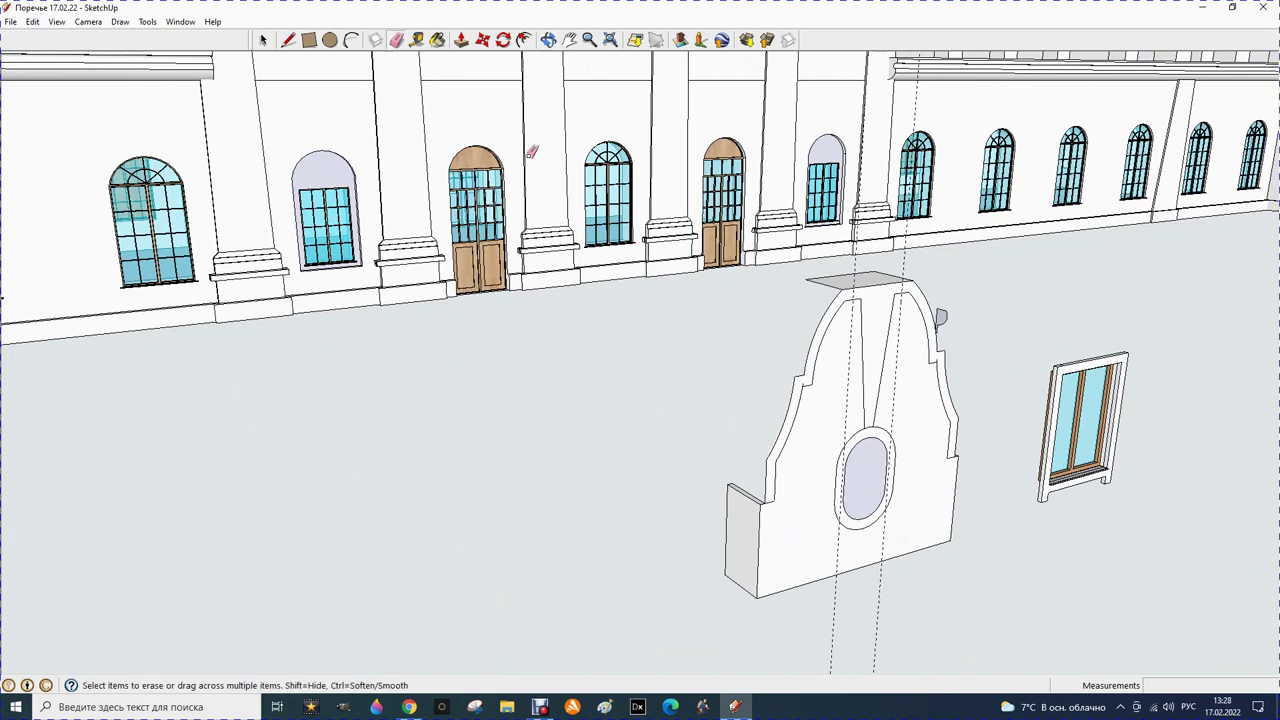
click(548, 40)
mouse_move(328, 263)
mouse_down()
mouse_move(323, 286)
mouse_move(347, 292)
mouse_up()
scroll(1089, 566, up, 2)
scroll(1089, 566, up, 2)
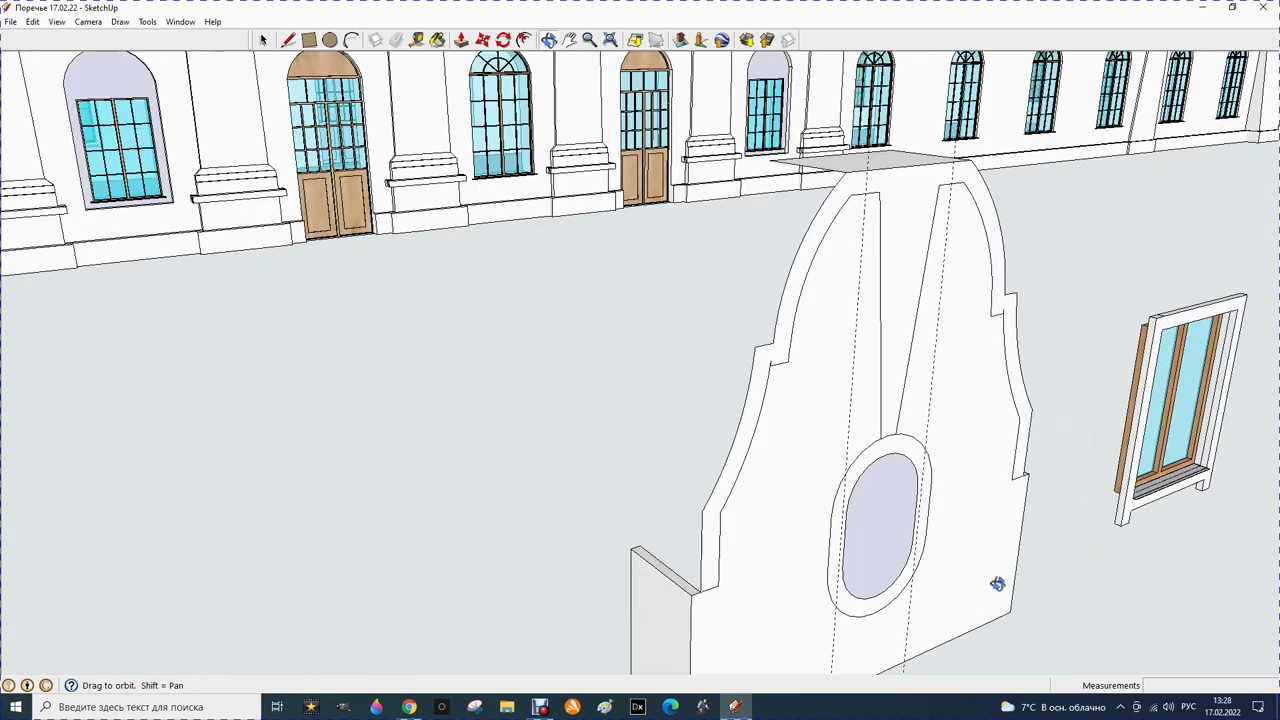
Delete the oval face to leave an opening, then orbit to see the panel's back
click(263, 40)
click(870, 537)
key(Delete)
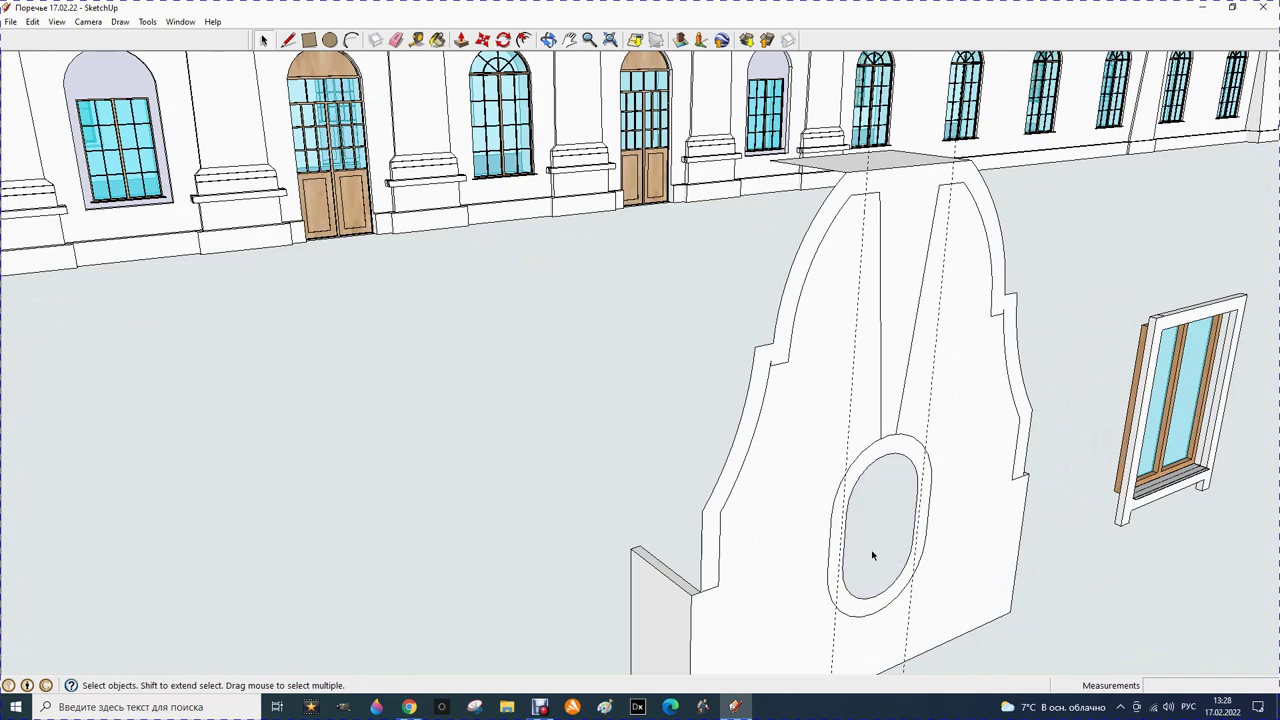
click(548, 40)
mouse_move(475, 236)
mouse_down()
mouse_move(480, 251)
mouse_move(711, 343)
mouse_up()
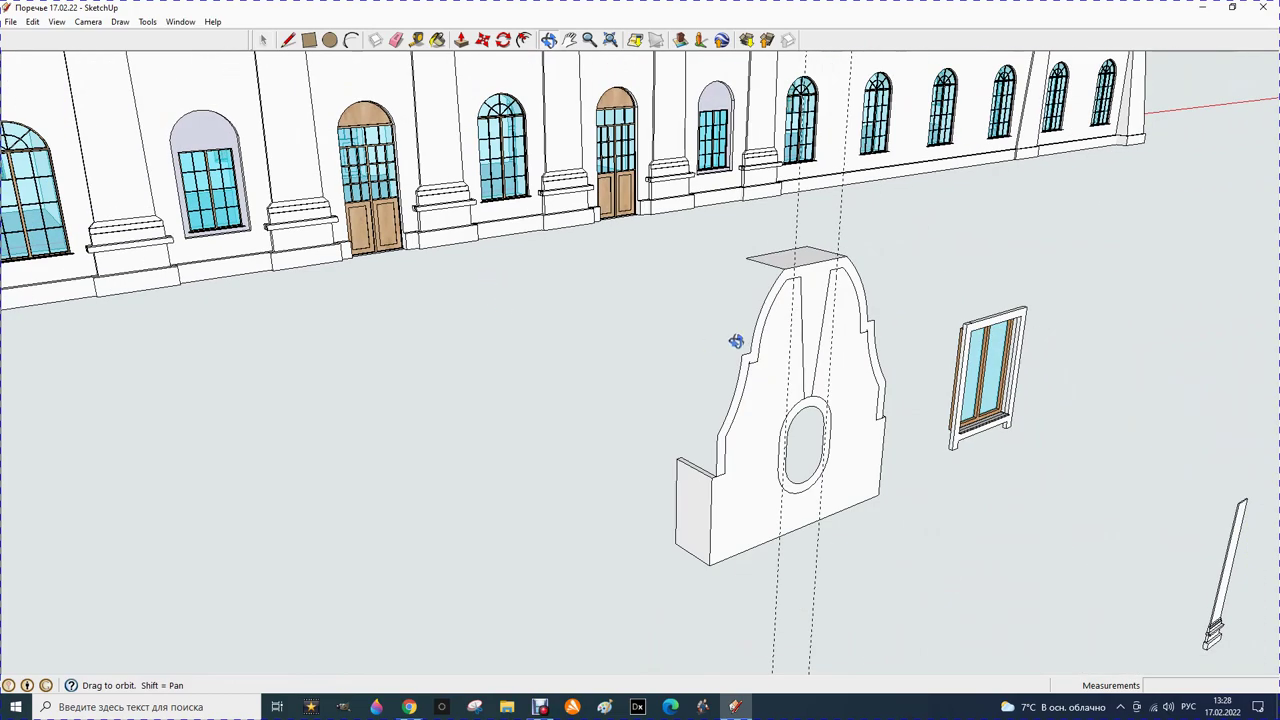
mouse_move(826, 369)
mouse_down()
mouse_move(720, 409)
mouse_move(250, 436)
mouse_move(271, 389)
mouse_move(78, 434)
mouse_up()
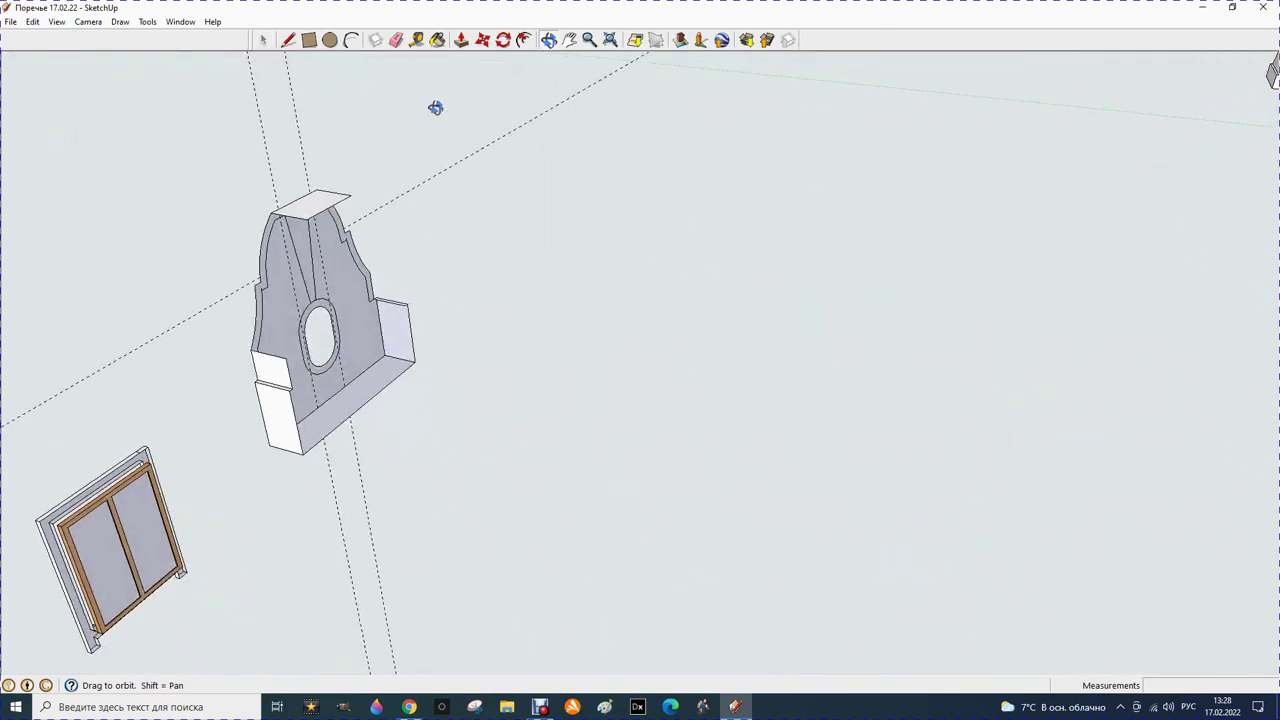
click(460, 40)
Push the gable panel's back face 500 mm
click(286, 296)
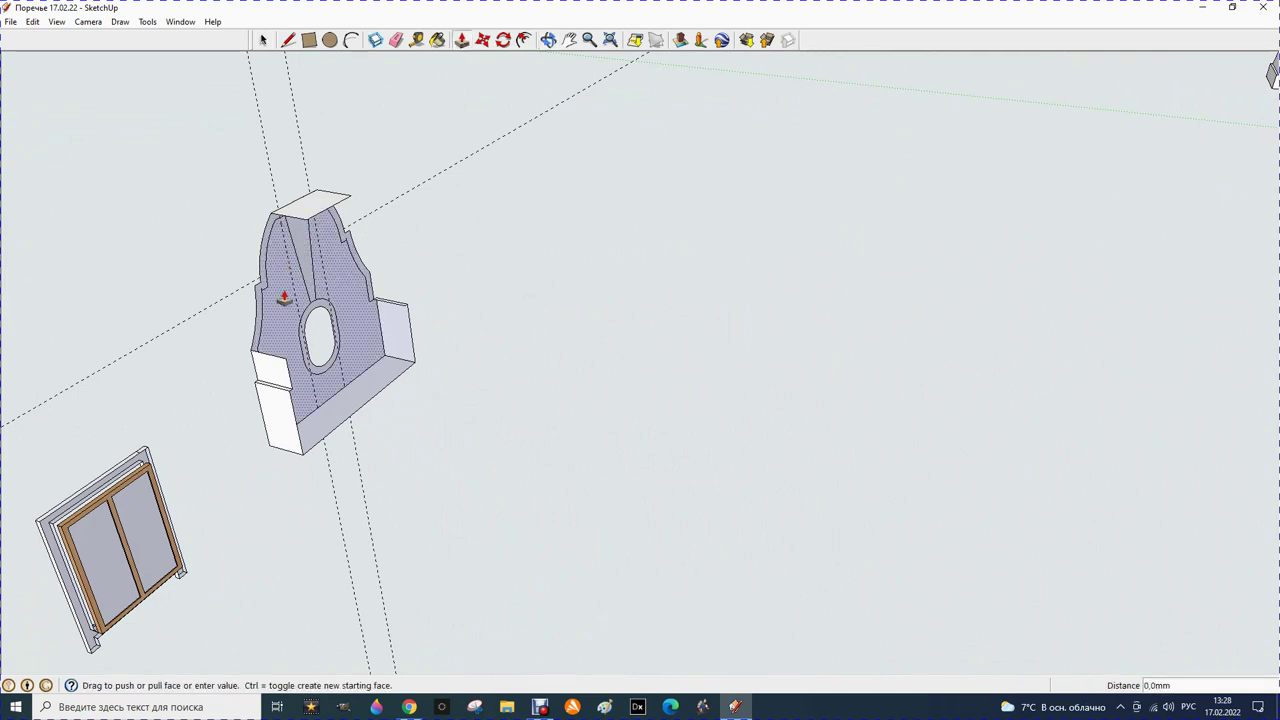
text(500)
key(Return)
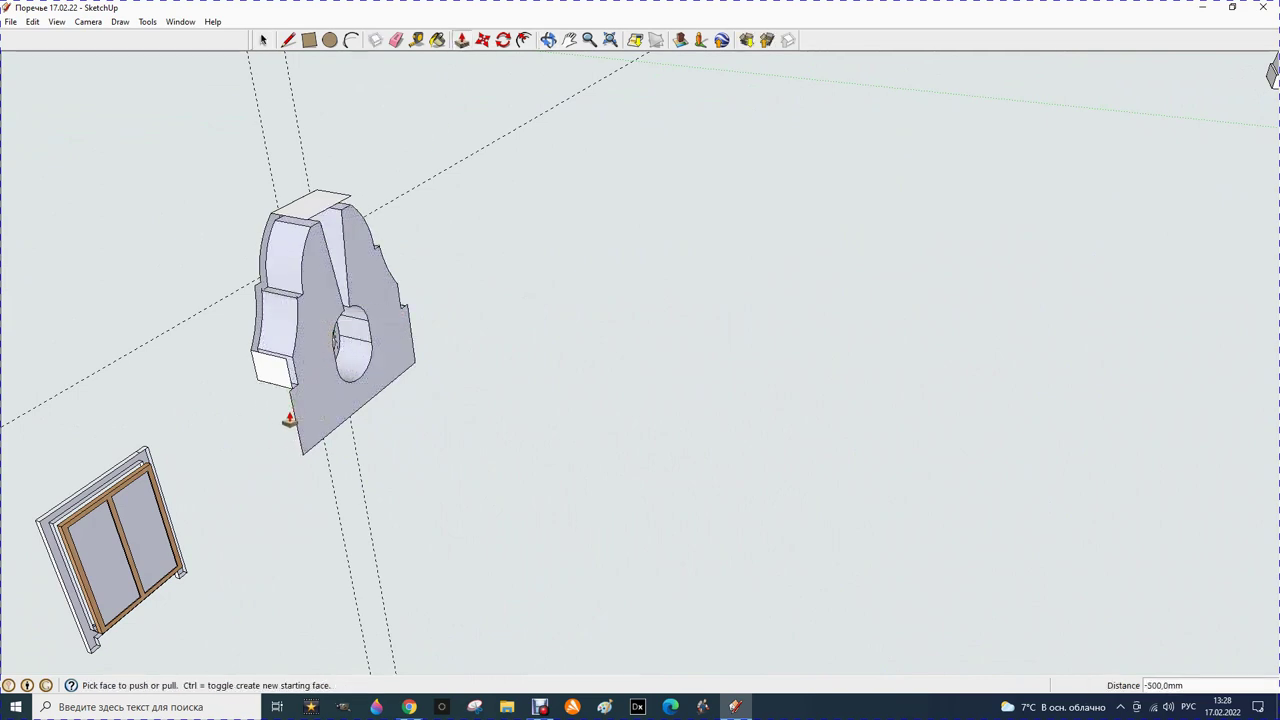
Push the panel's front face back 500 mm, leaving a thin front wall
click(548, 40)
mouse_move(200, 312)
mouse_down()
mouse_move(217, 326)
mouse_move(486, 300)
mouse_move(800, 178)
mouse_up()
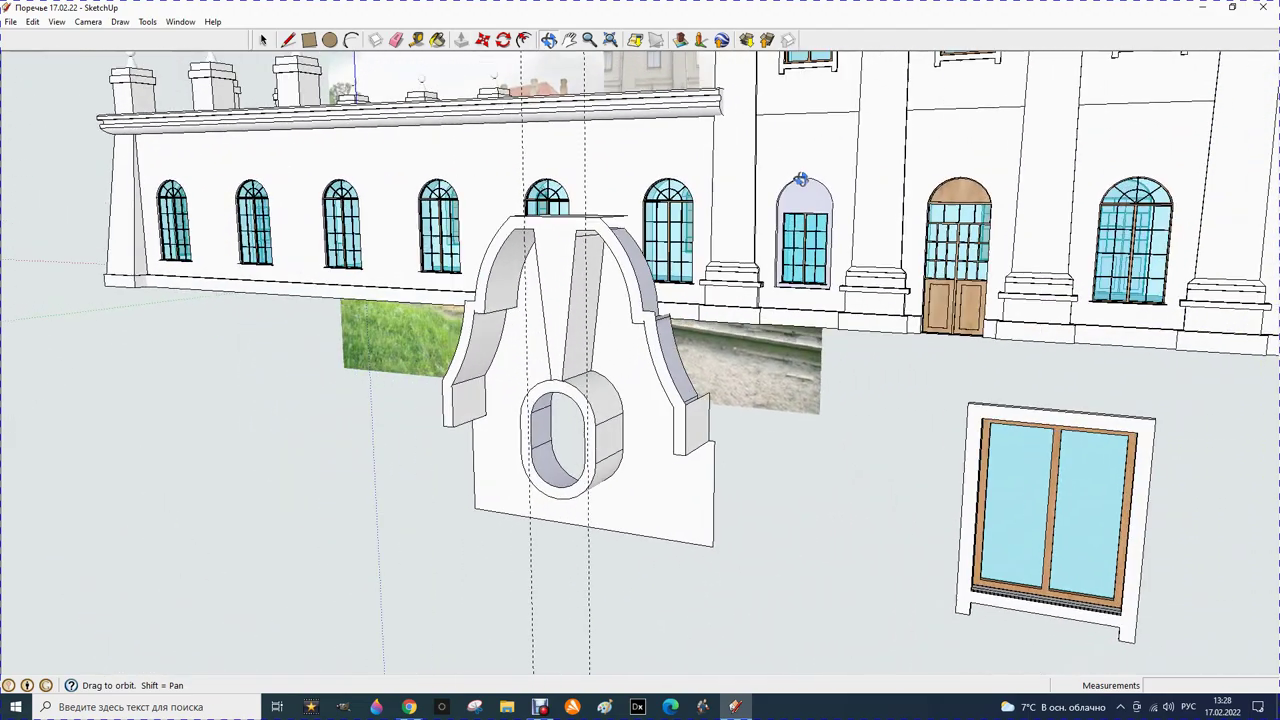
click(461, 40)
click(597, 505)
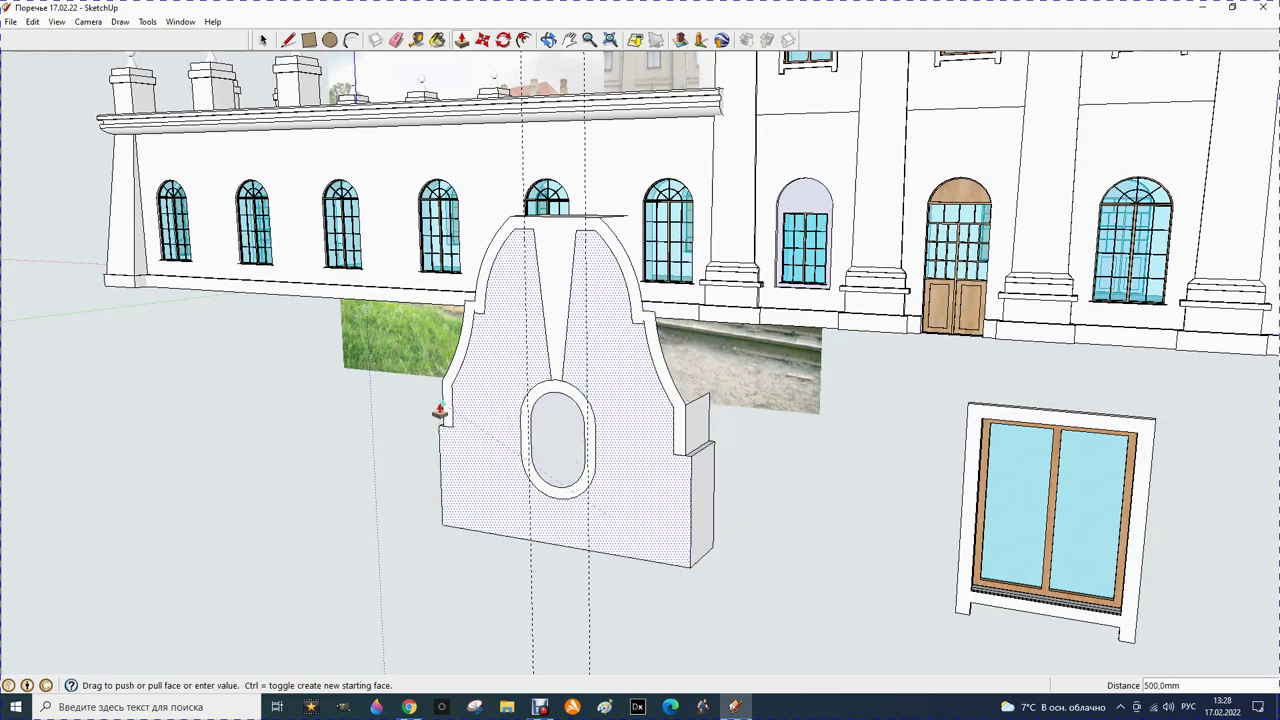
click(434, 414)
text(500)
key(Return)
click(549, 40)
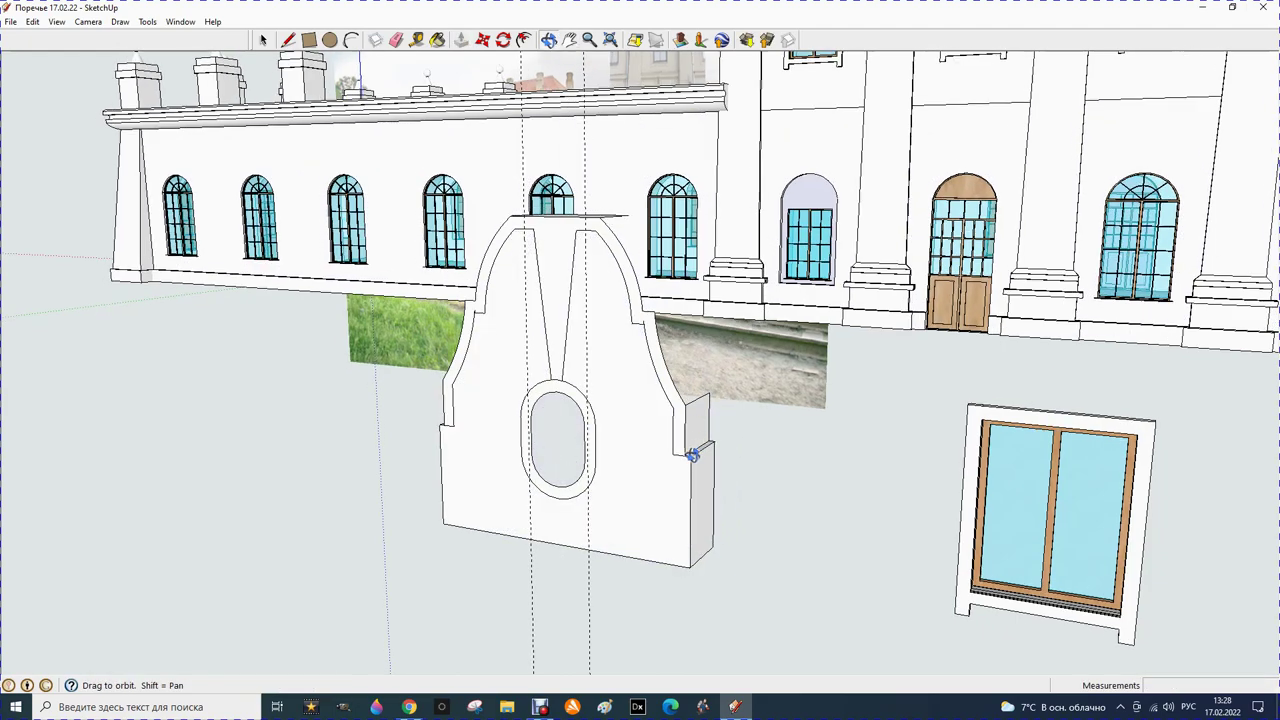
drag(694, 448, 177, 503)
mouse_move(693, 497)
mouse_down()
mouse_move(466, 486)
mouse_move(606, 486)
mouse_move(542, 505)
mouse_up()
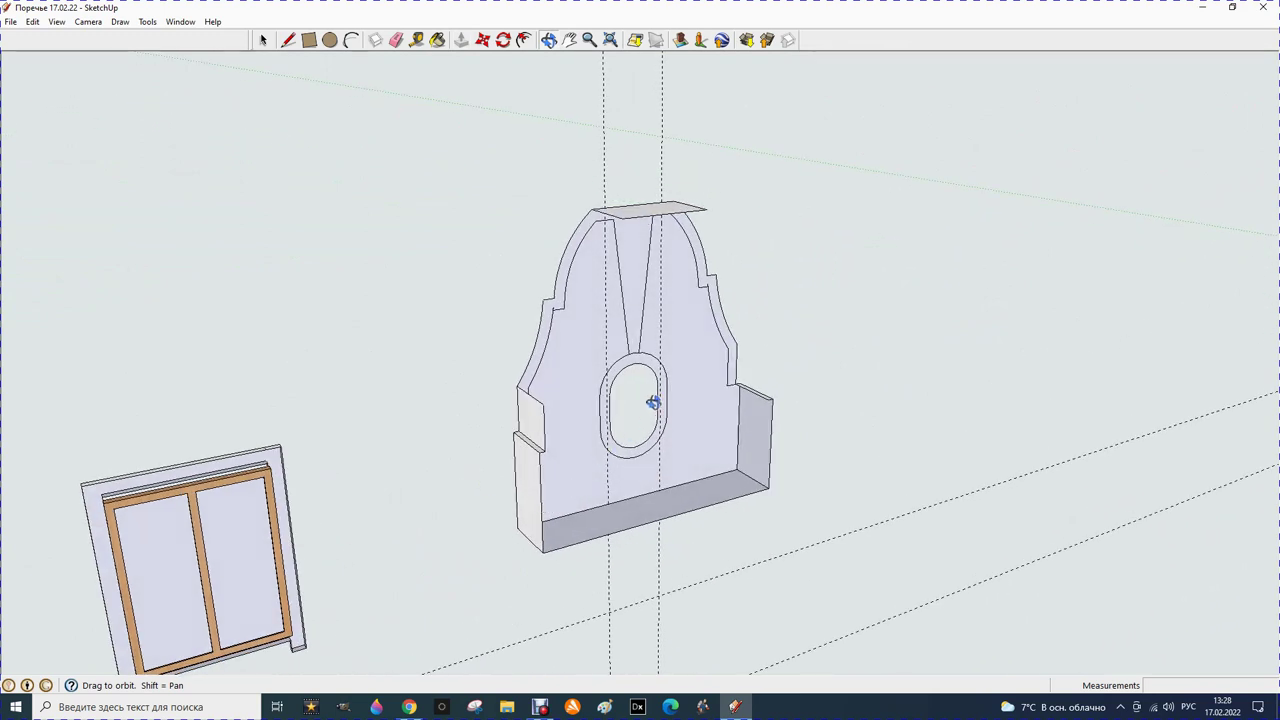
Draw an edge across the base box to close its open front
click(287, 41)
click(544, 450)
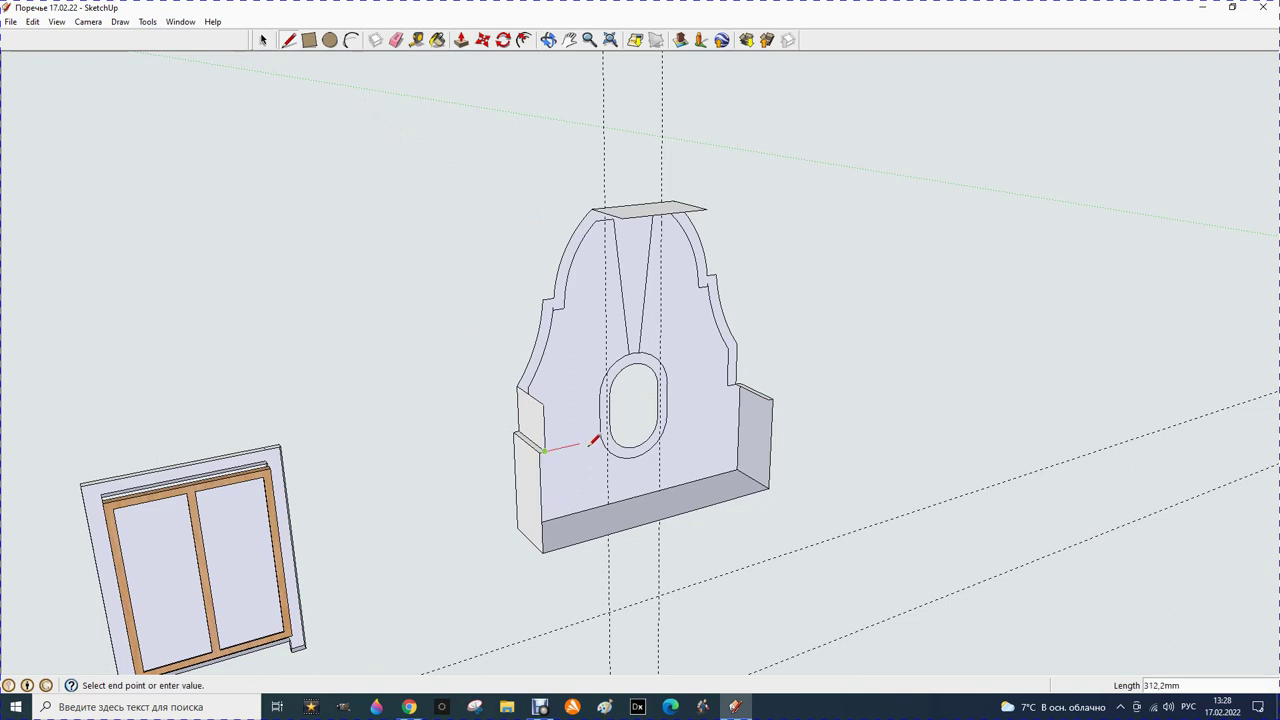
click(773, 399)
click(544, 404)
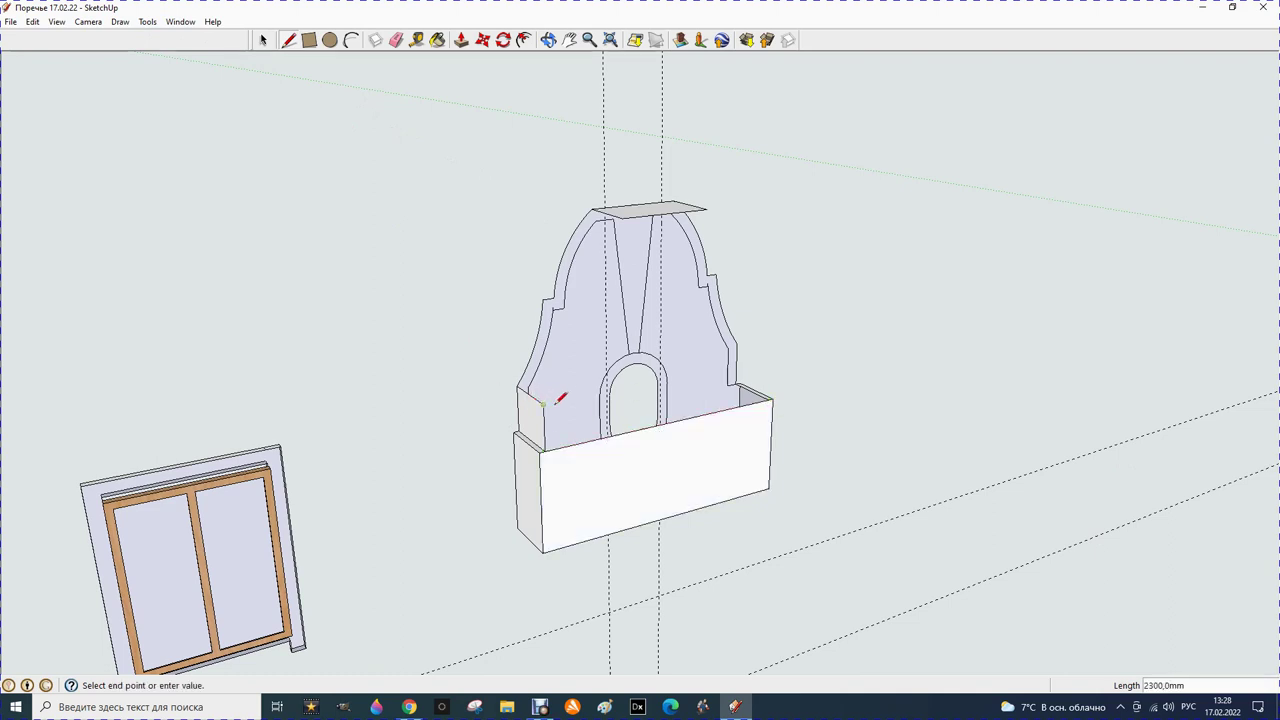
key(Escape)
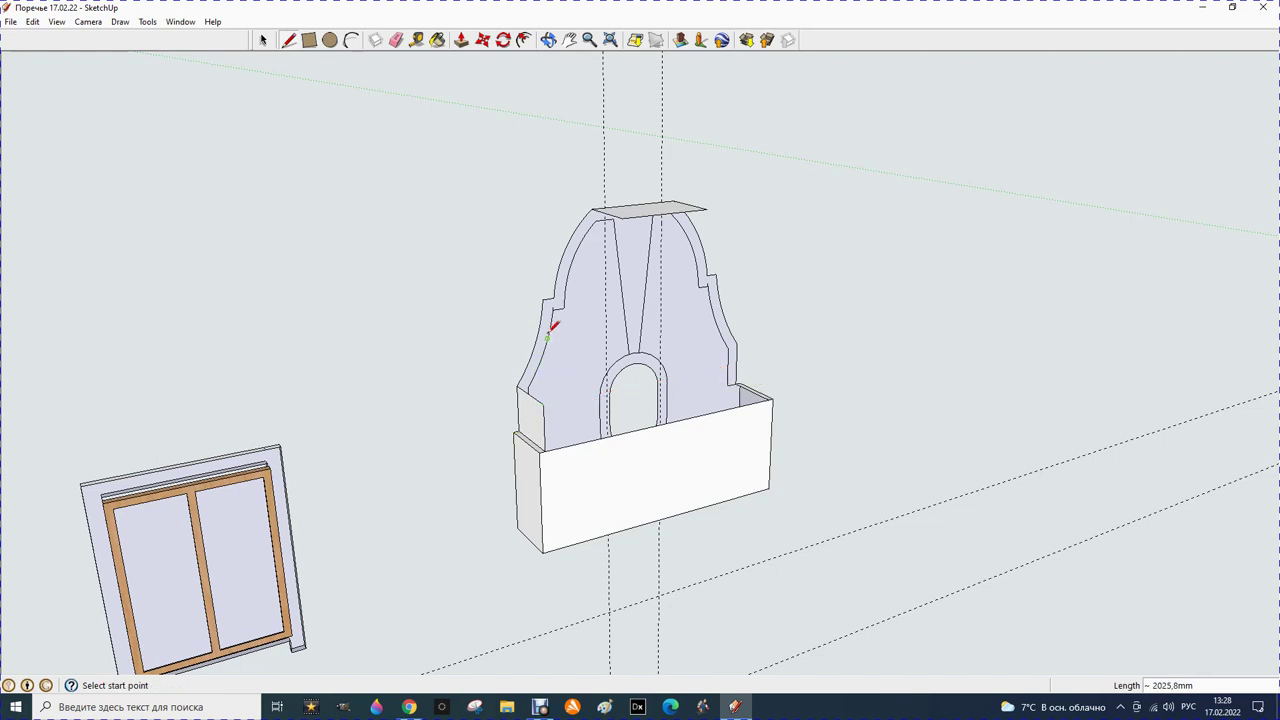
Draw edges from the top corners down to the base corners to close the gable's back
click(621, 216)
click(547, 400)
click(707, 211)
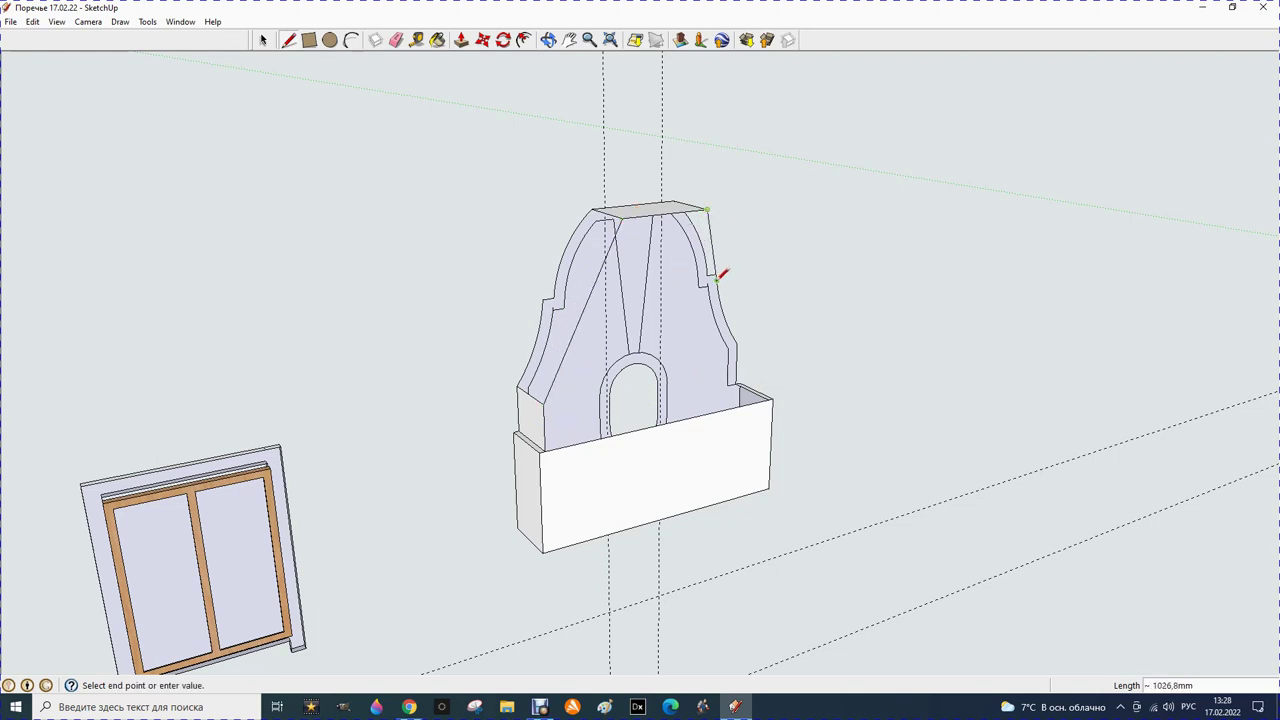
key(Escape)
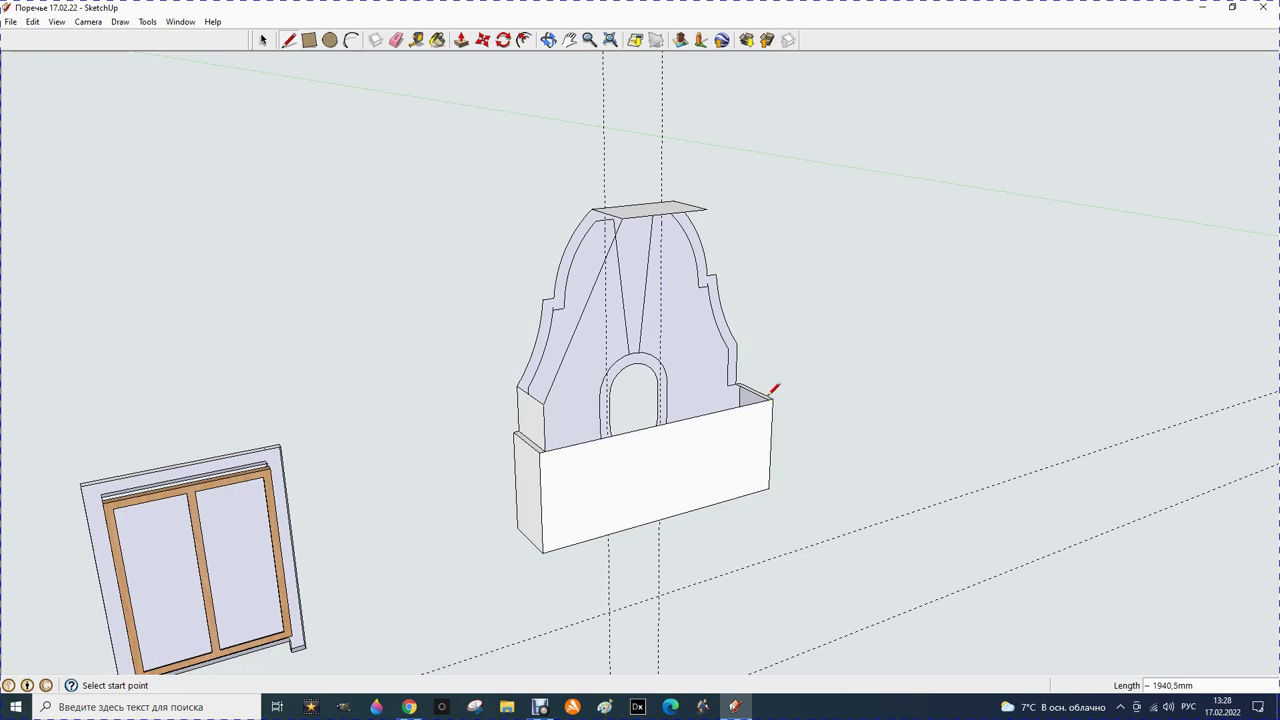
click(772, 399)
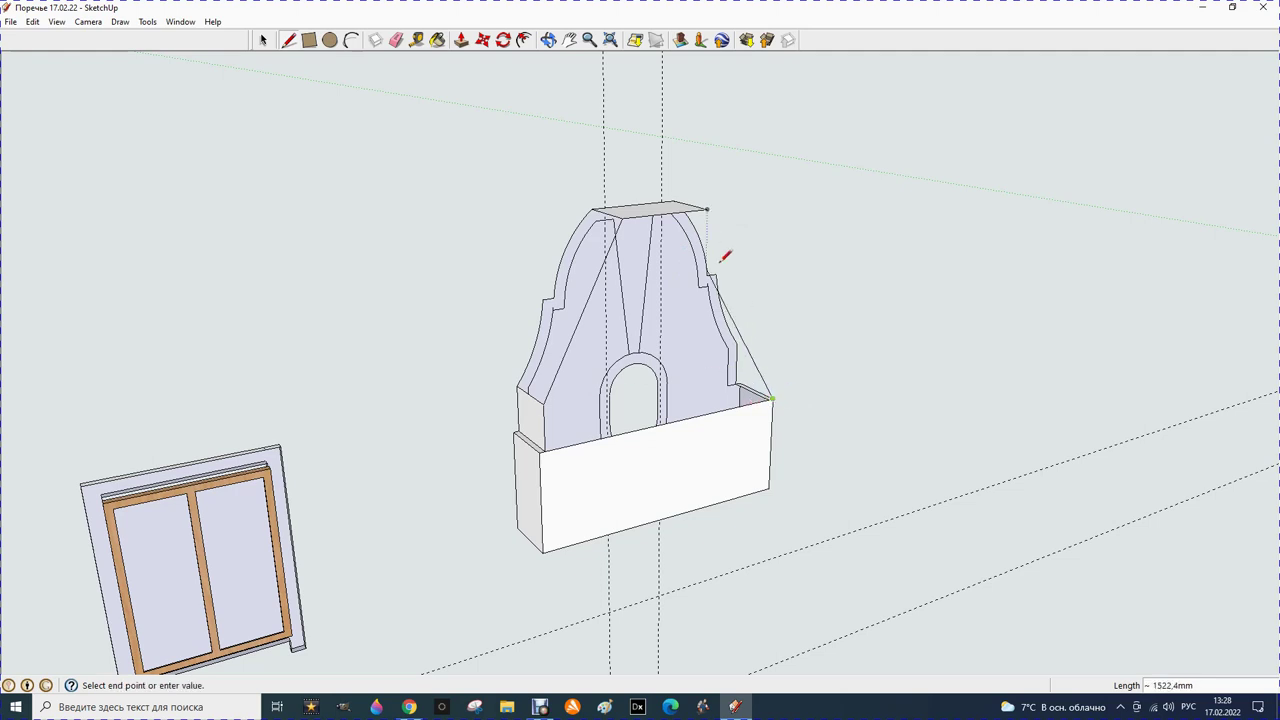
click(708, 210)
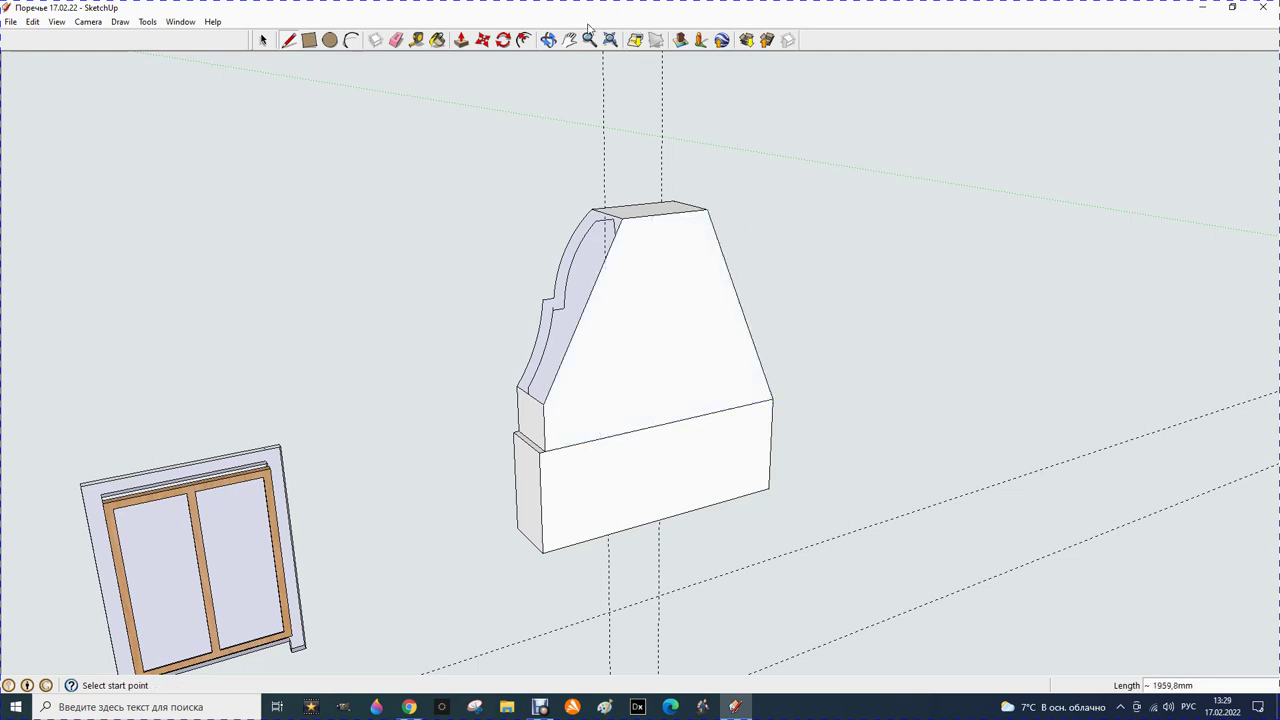
click(548, 40)
mouse_move(446, 220)
mouse_down()
mouse_move(637, 280)
mouse_move(866, 297)
mouse_move(611, 346)
mouse_move(481, 293)
mouse_move(634, 323)
mouse_move(440, 334)
mouse_move(669, 306)
mouse_move(444, 325)
mouse_move(420, 280)
mouse_move(436, 287)
mouse_up()
Erase the long curved edge on the gable's left side
scroll(520, 322, up, 3)
scroll(545, 350, up, 2)
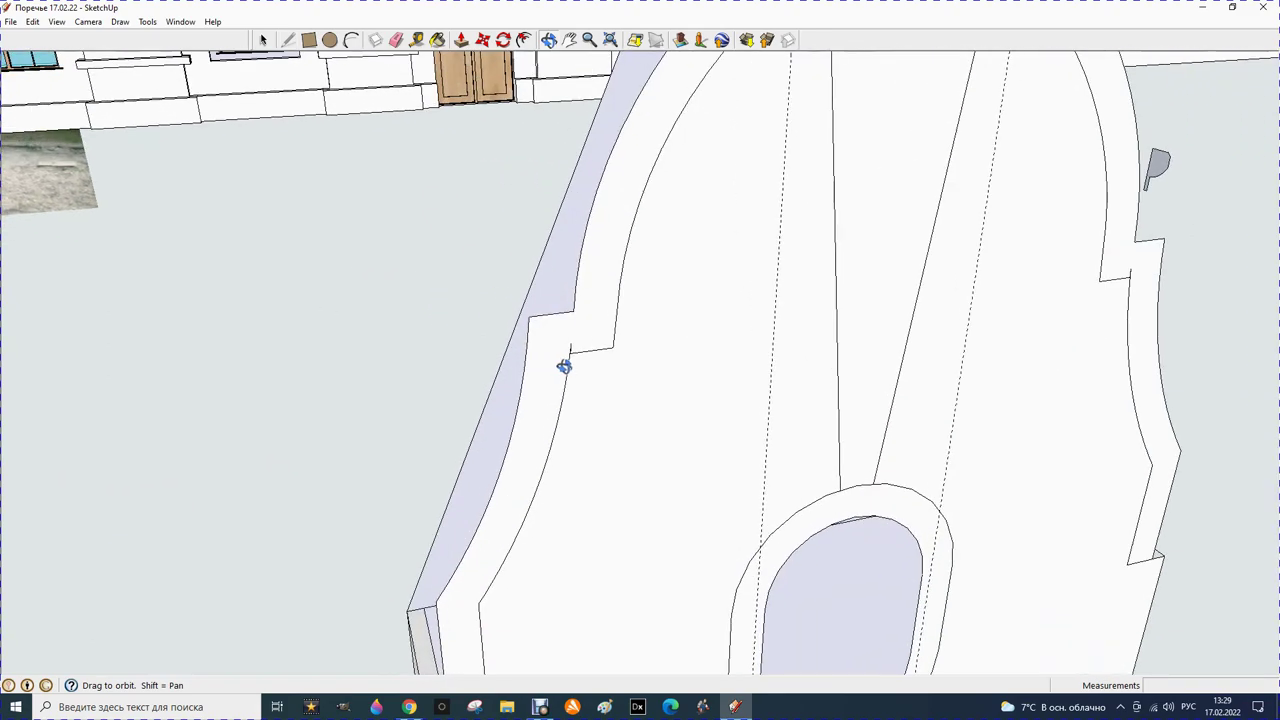
scroll(570, 368, up, 2)
click(397, 40)
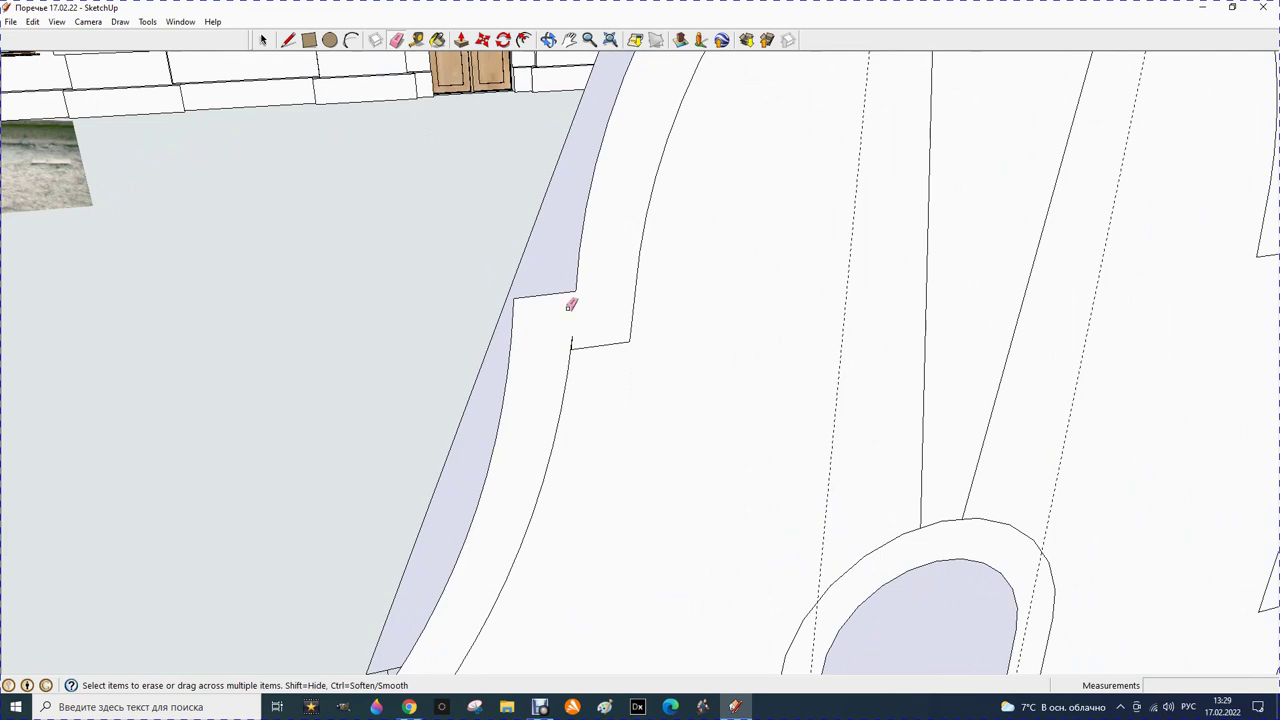
click(570, 344)
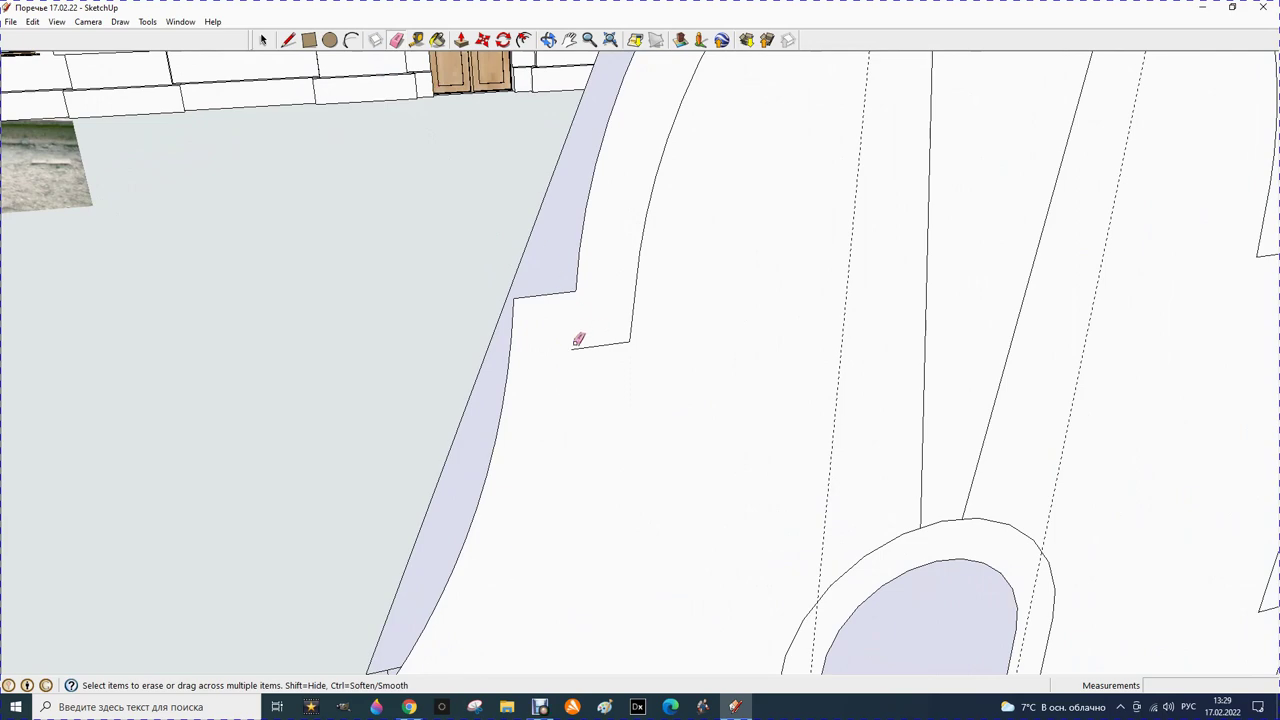
Draw a new arc along part of the gable's left outline
scroll(508, 306, down, 2)
scroll(501, 312, down, 3)
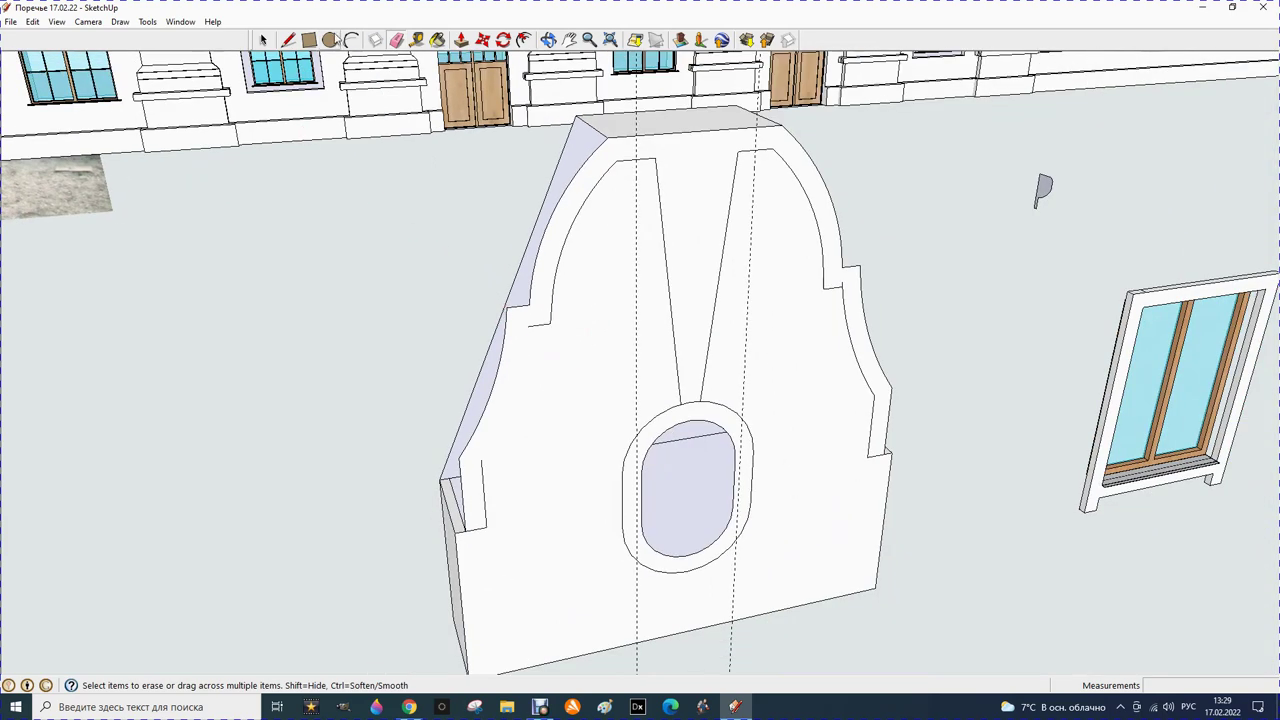
click(351, 40)
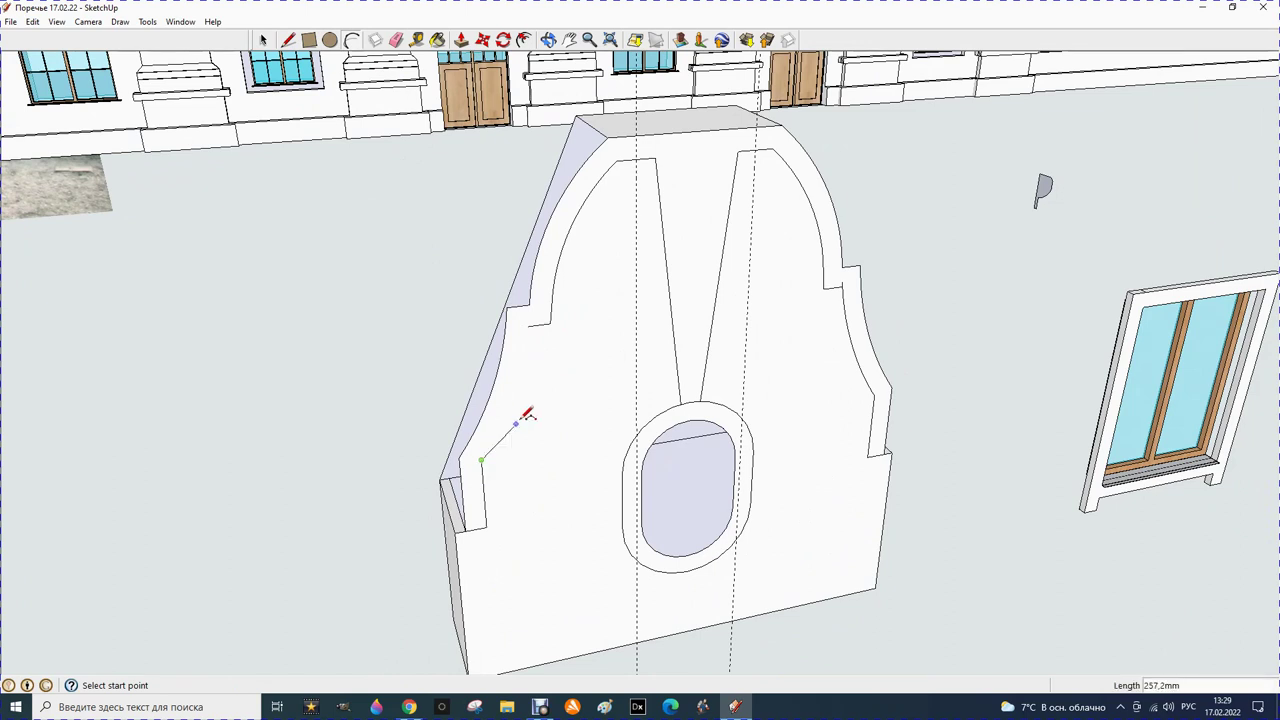
click(527, 327)
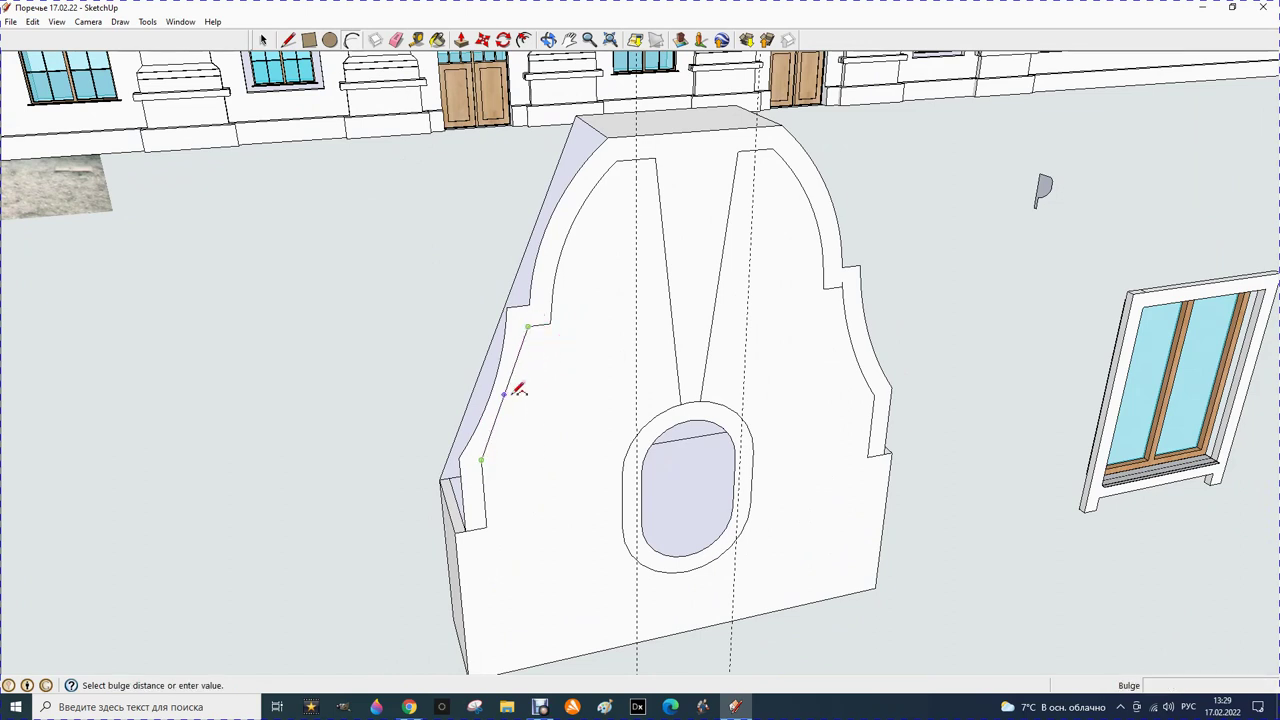
click(511, 394)
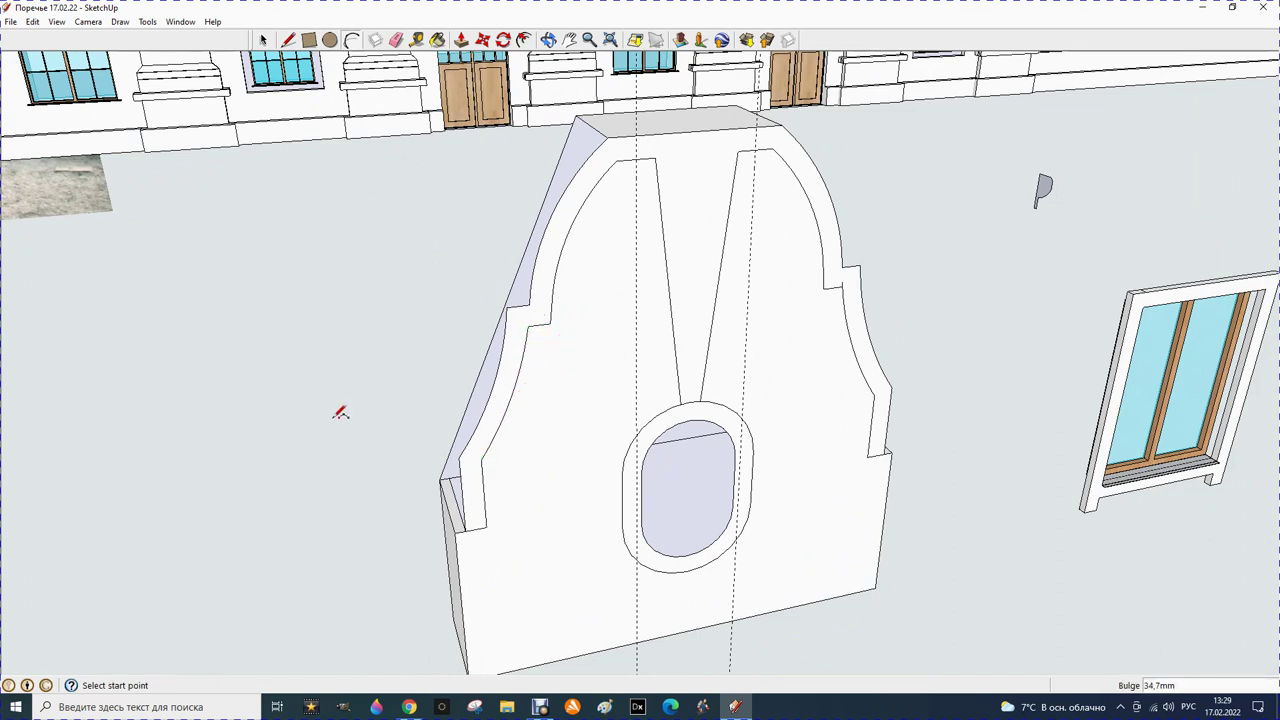
Erase the short ledge edge, the inner right curve and the stray lower-right edge
scroll(862, 286, up, 3)
scroll(857, 257, up, 3)
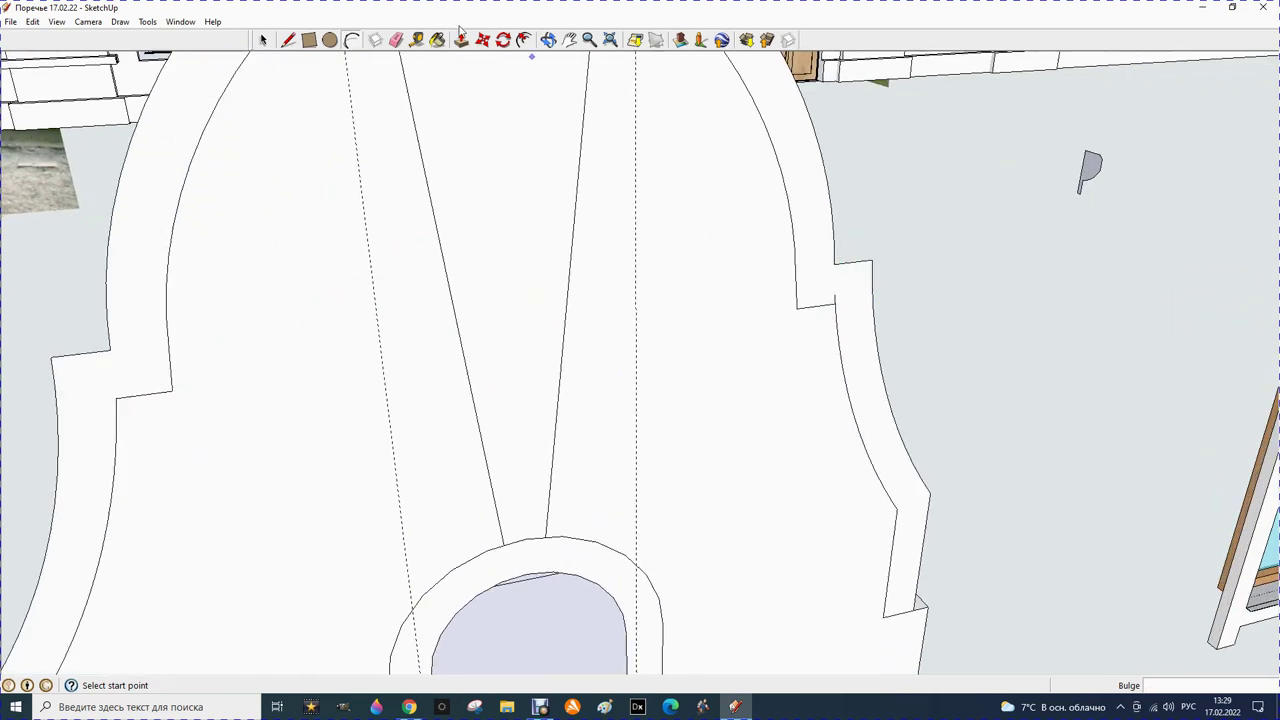
click(397, 40)
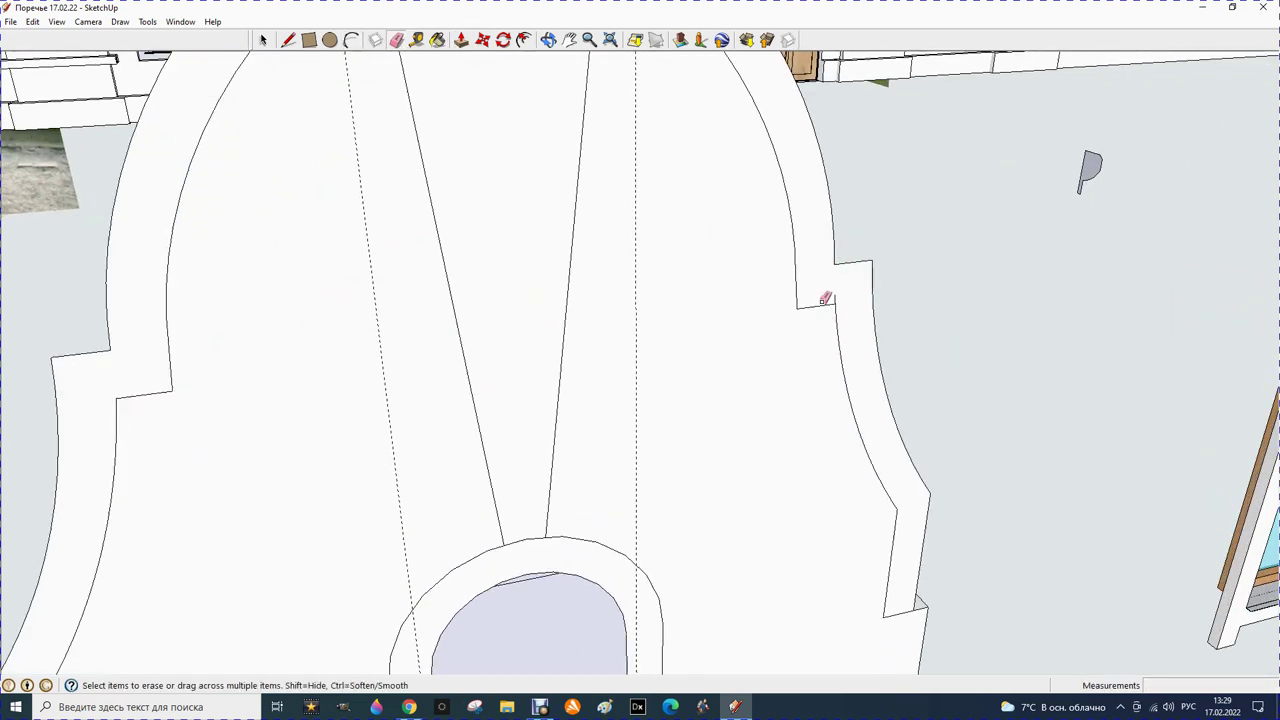
click(836, 301)
click(808, 302)
click(894, 534)
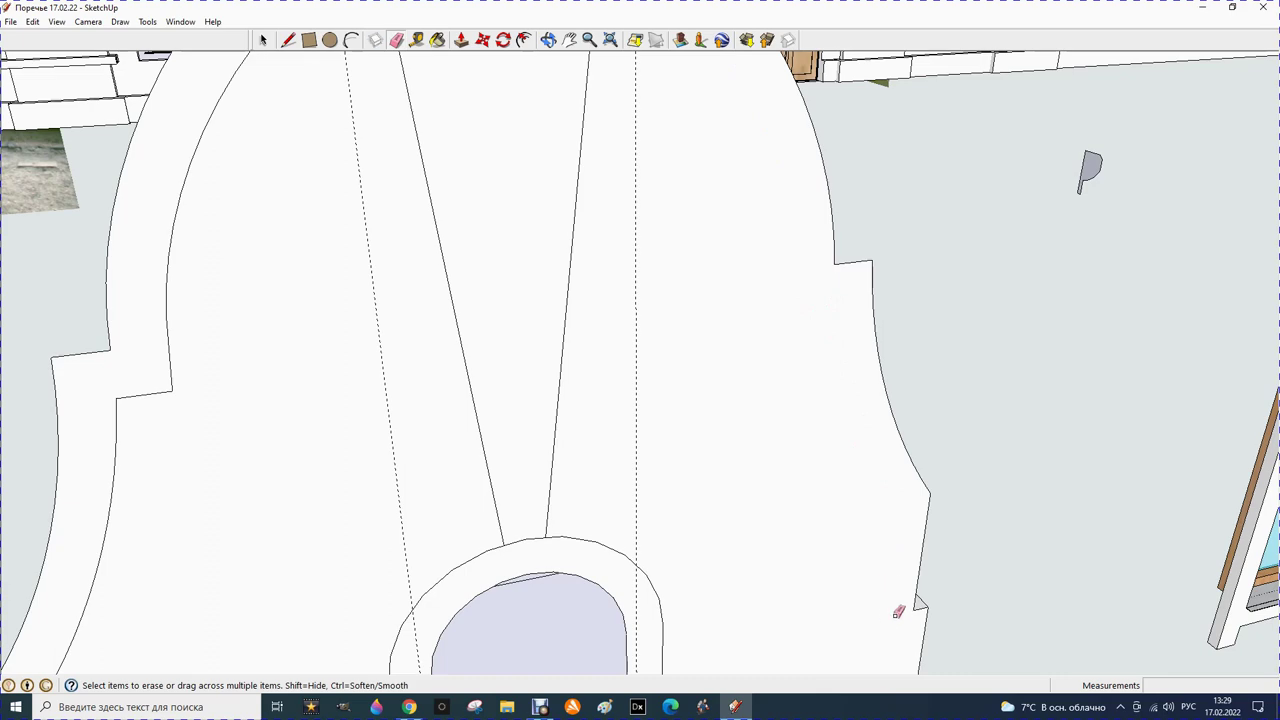
scroll(937, 482, down, 3)
scroll(912, 477, down, 2)
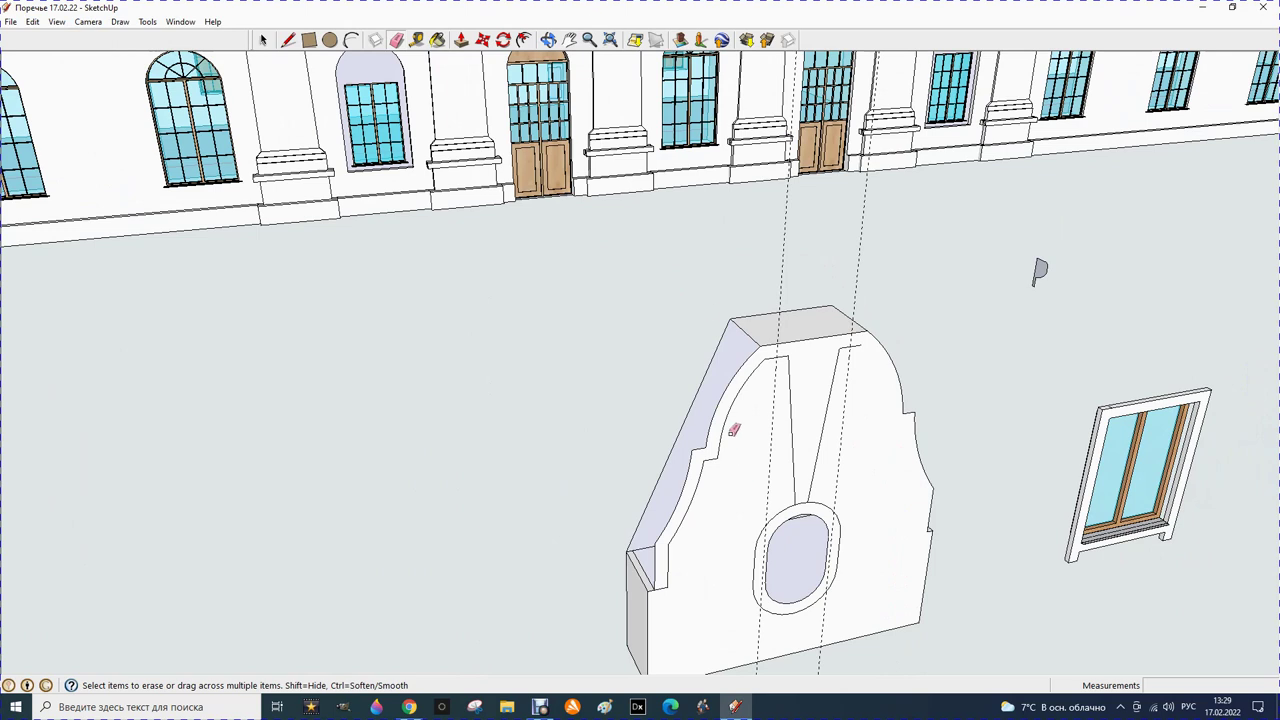
Erase the curved, slanted and short vertical inner edges on the panel's left side
click(760, 355)
drag(727, 447, 691, 506)
drag(675, 566, 667, 588)
click(667, 577)
Erase the long slanted patch face and the small top face
click(548, 40)
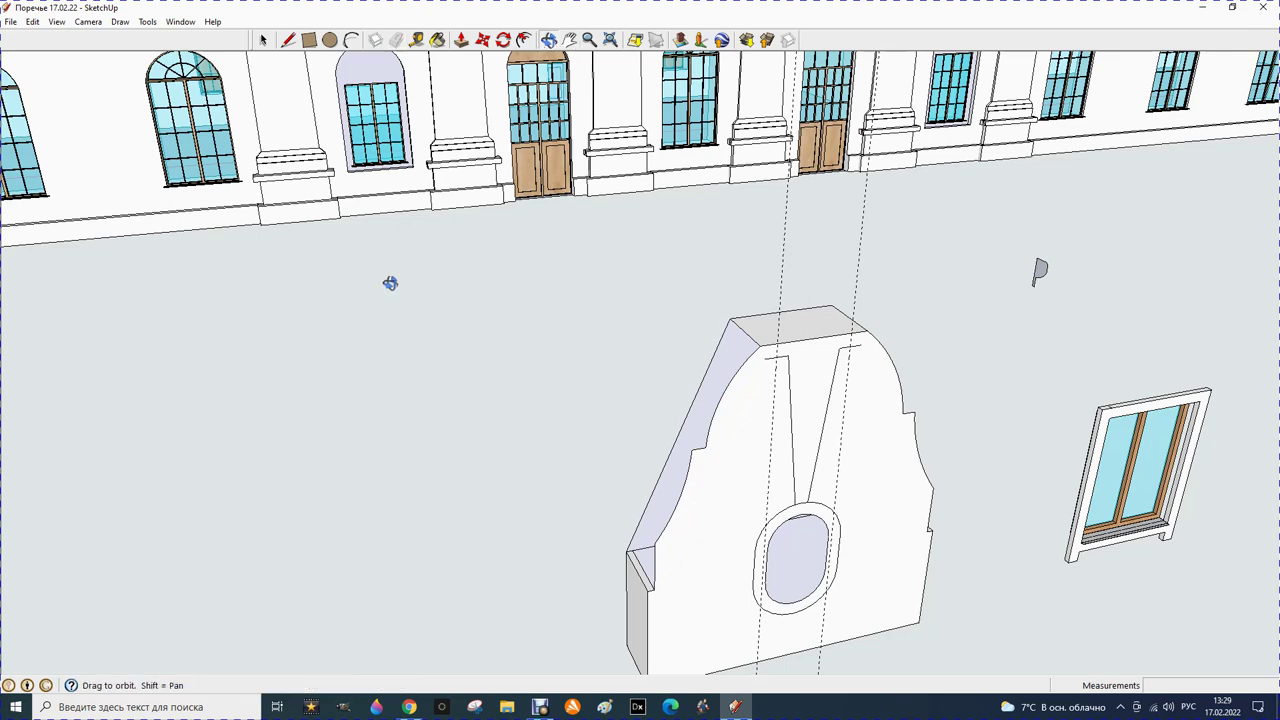
drag(389, 283, 442, 305)
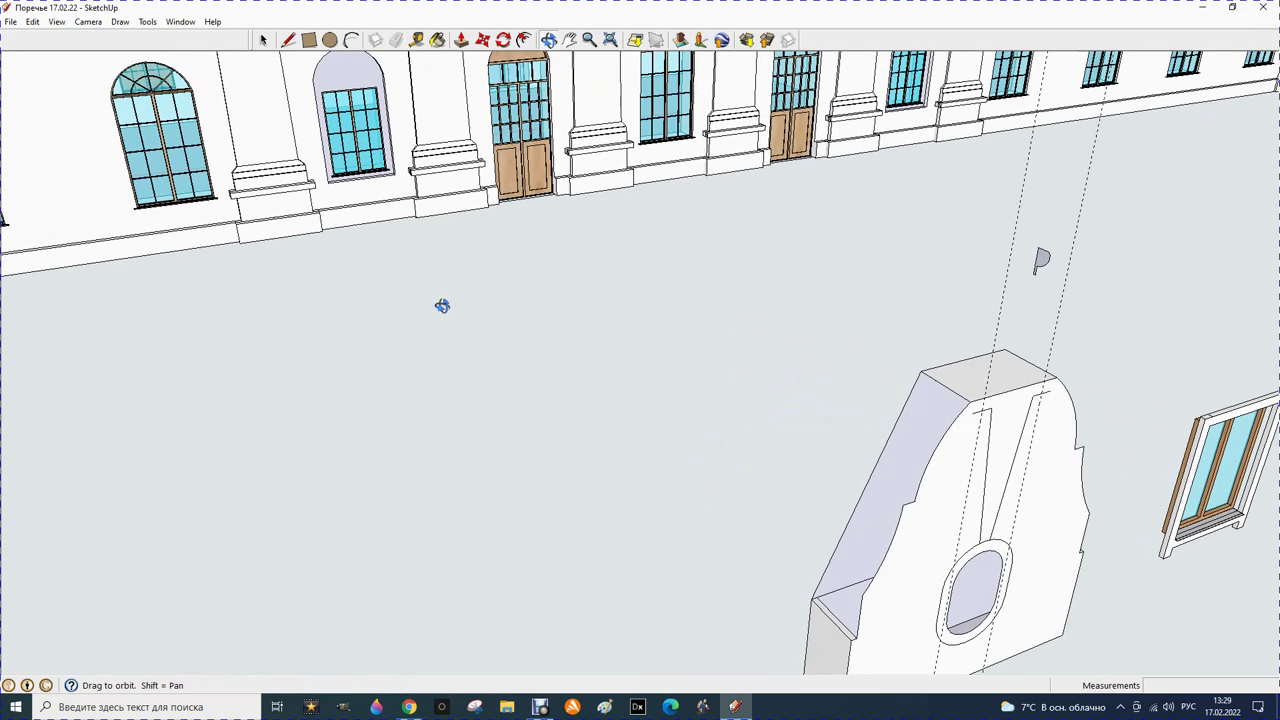
click(396, 40)
click(851, 512)
drag(937, 378, 1020, 354)
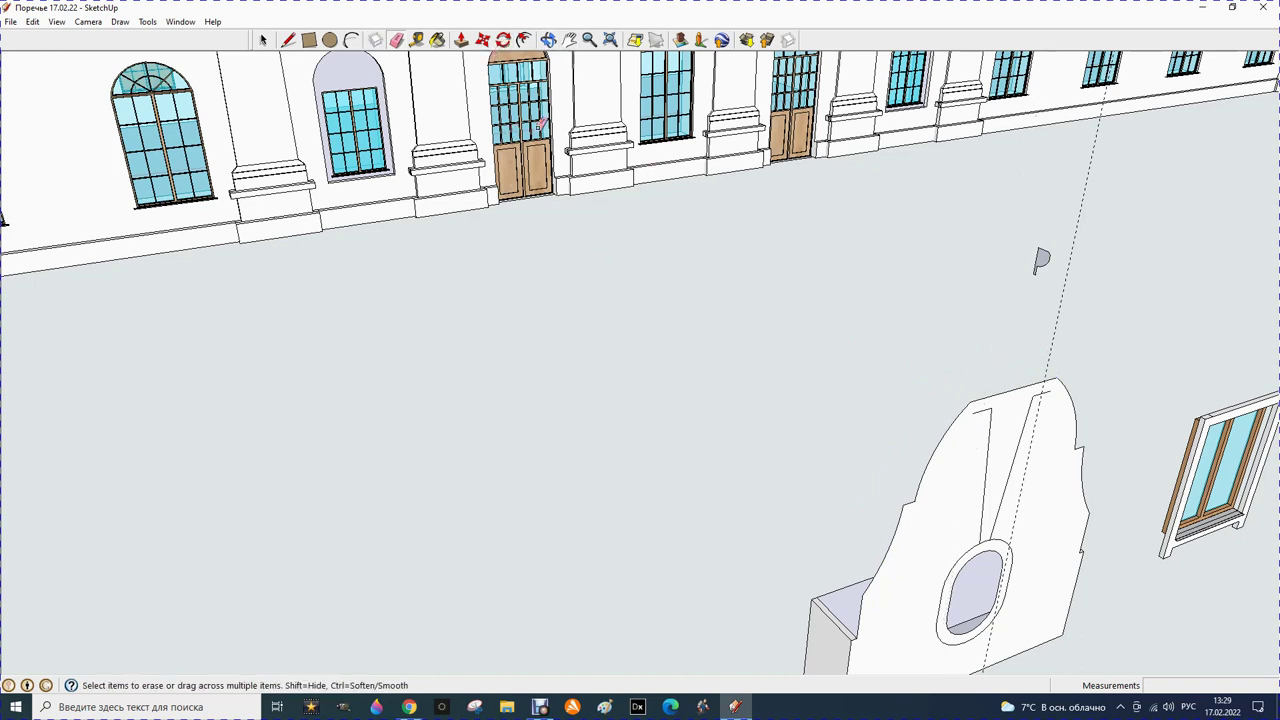
Orbit and zoom back to the panel beside the station roof
click(460, 43)
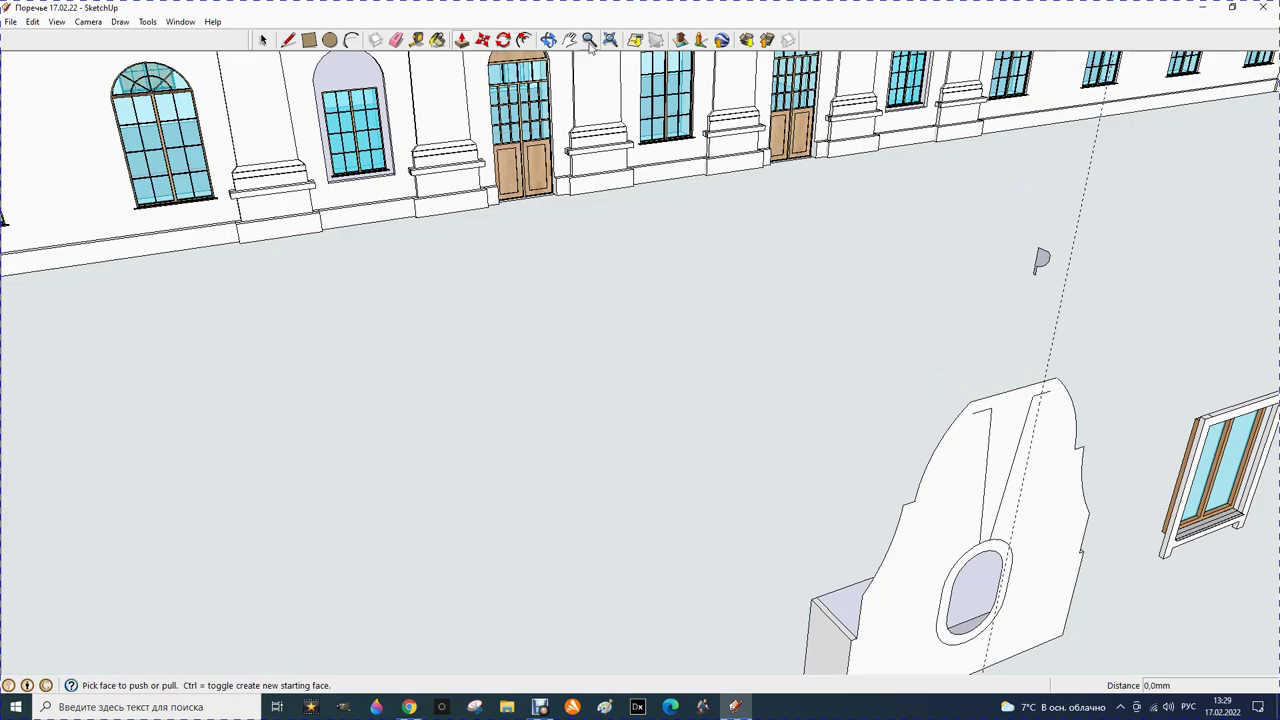
click(549, 40)
mouse_move(1129, 449)
mouse_down()
mouse_move(1134, 500)
mouse_move(877, 534)
mouse_move(788, 591)
mouse_move(1034, 631)
mouse_move(893, 668)
mouse_move(336, 671)
mouse_move(275, 656)
mouse_up()
scroll(328, 384, up, 2)
scroll(328, 384, up, 2)
scroll(346, 406, up, 2)
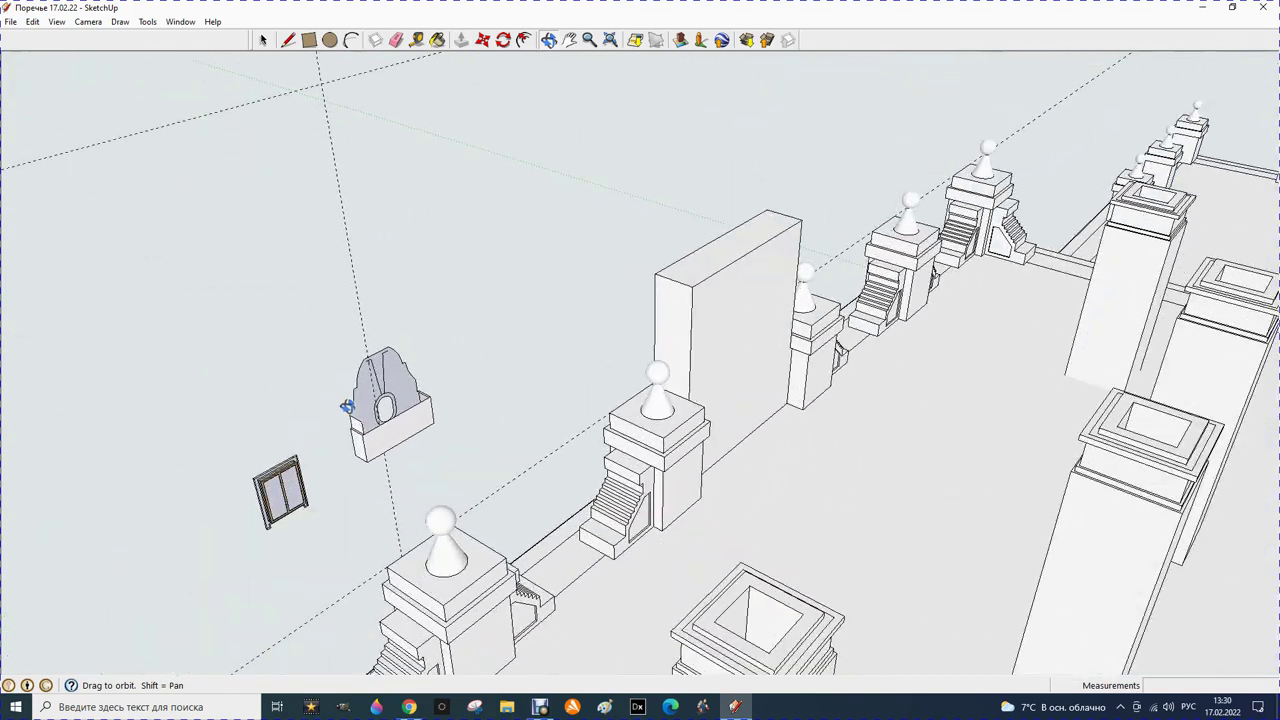
scroll(346, 406, up, 3)
scroll(358, 414, up, 2)
scroll(358, 414, up, 2)
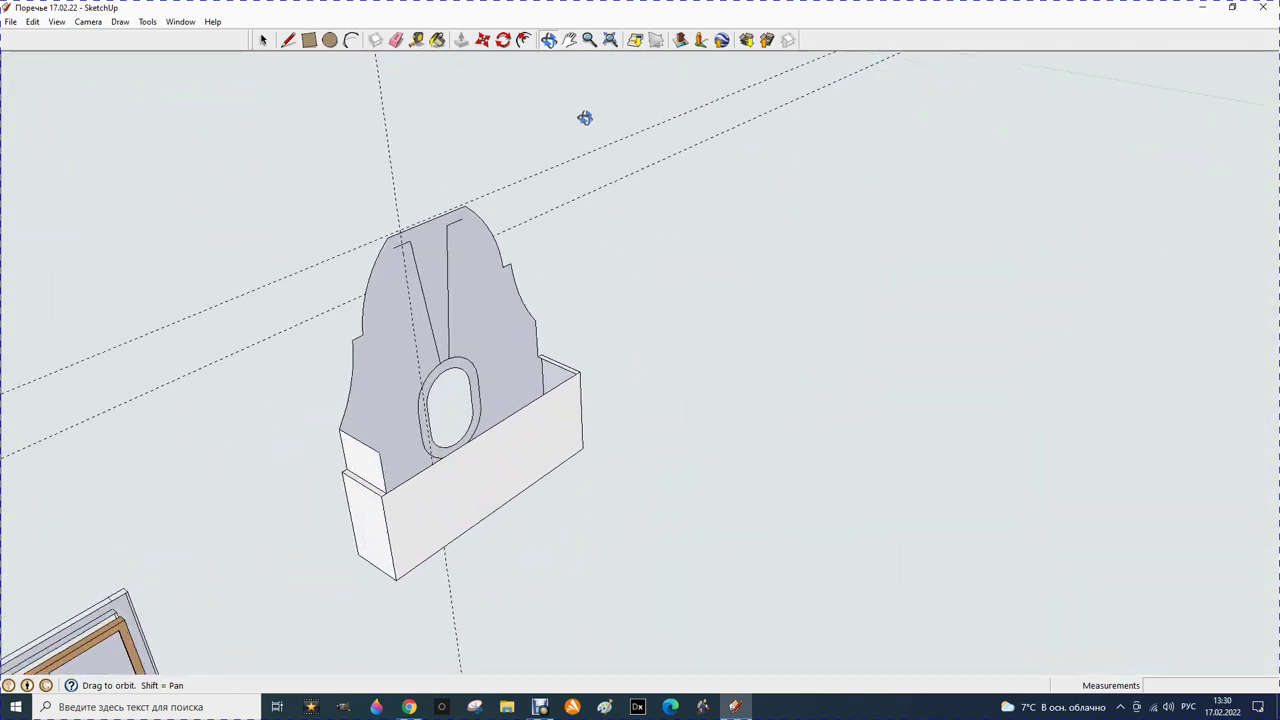
click(461, 40)
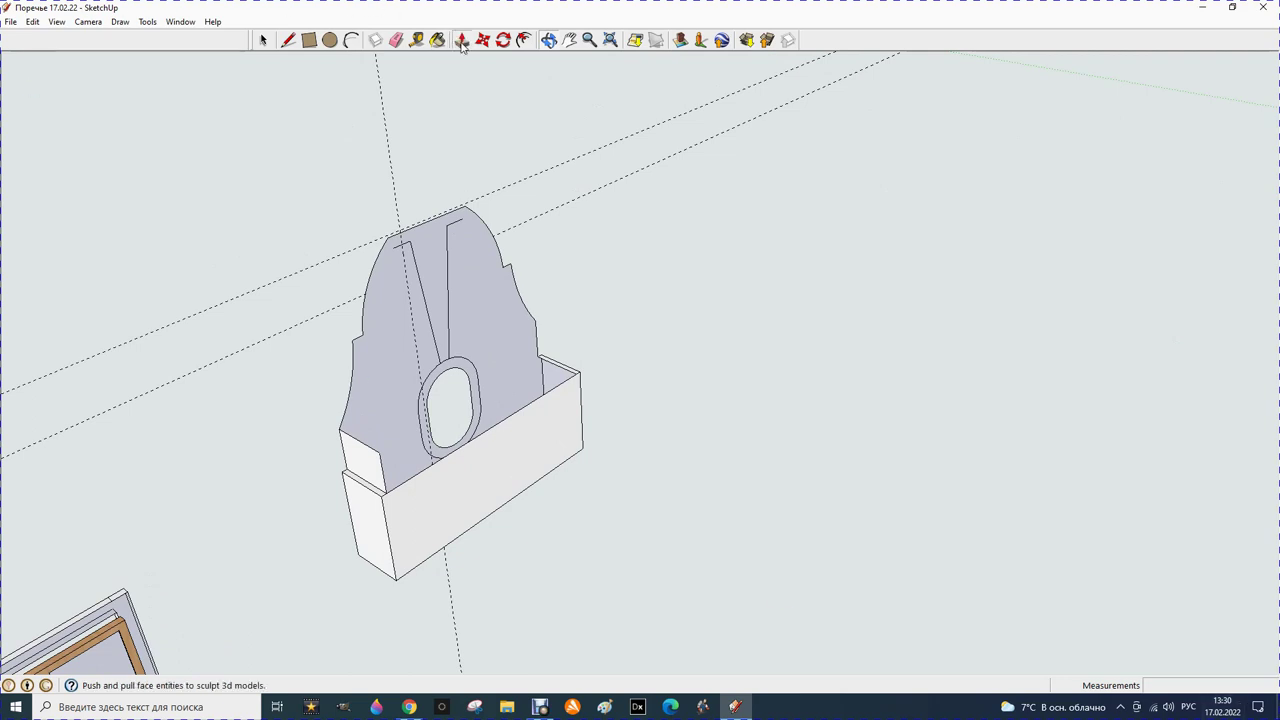
Pull the arched gable face out 500 mm and orbit to inspect its back
click(380, 354)
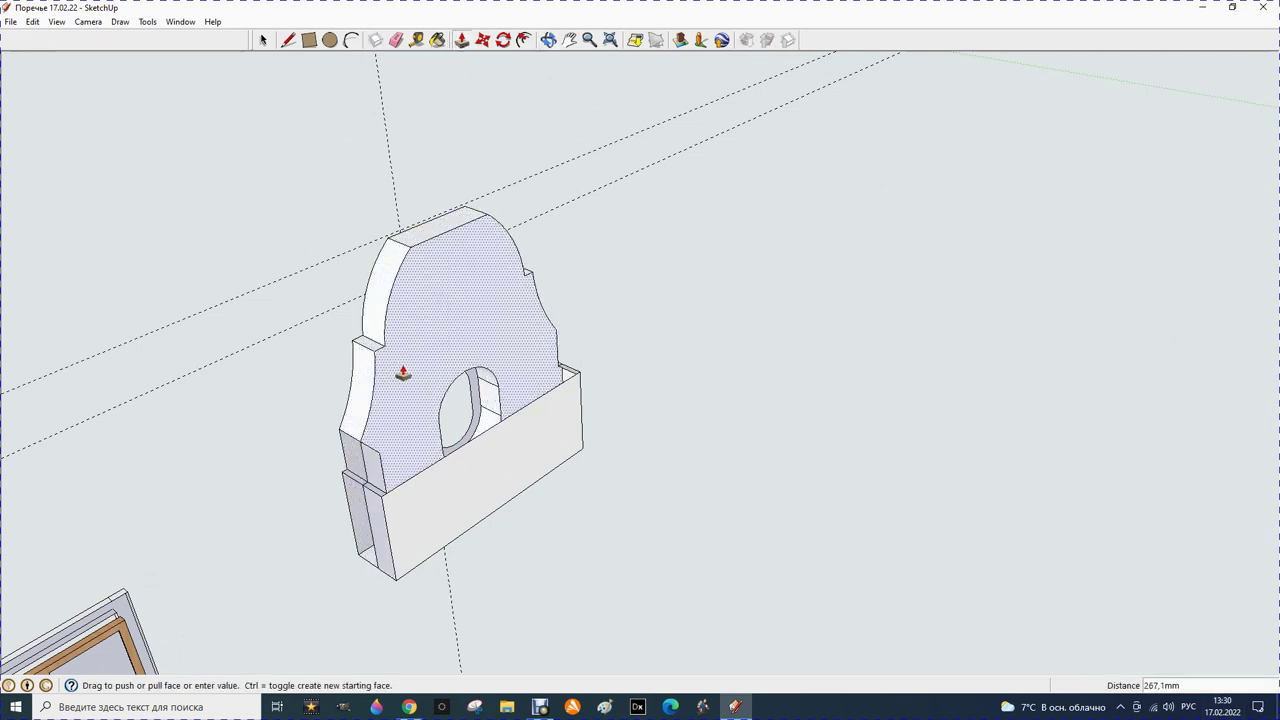
text(500)
key(Return)
click(548, 40)
mouse_move(300, 251)
mouse_down()
mouse_move(375, 308)
mouse_move(709, 251)
mouse_move(503, 523)
mouse_move(543, 463)
mouse_move(530, 462)
mouse_up()
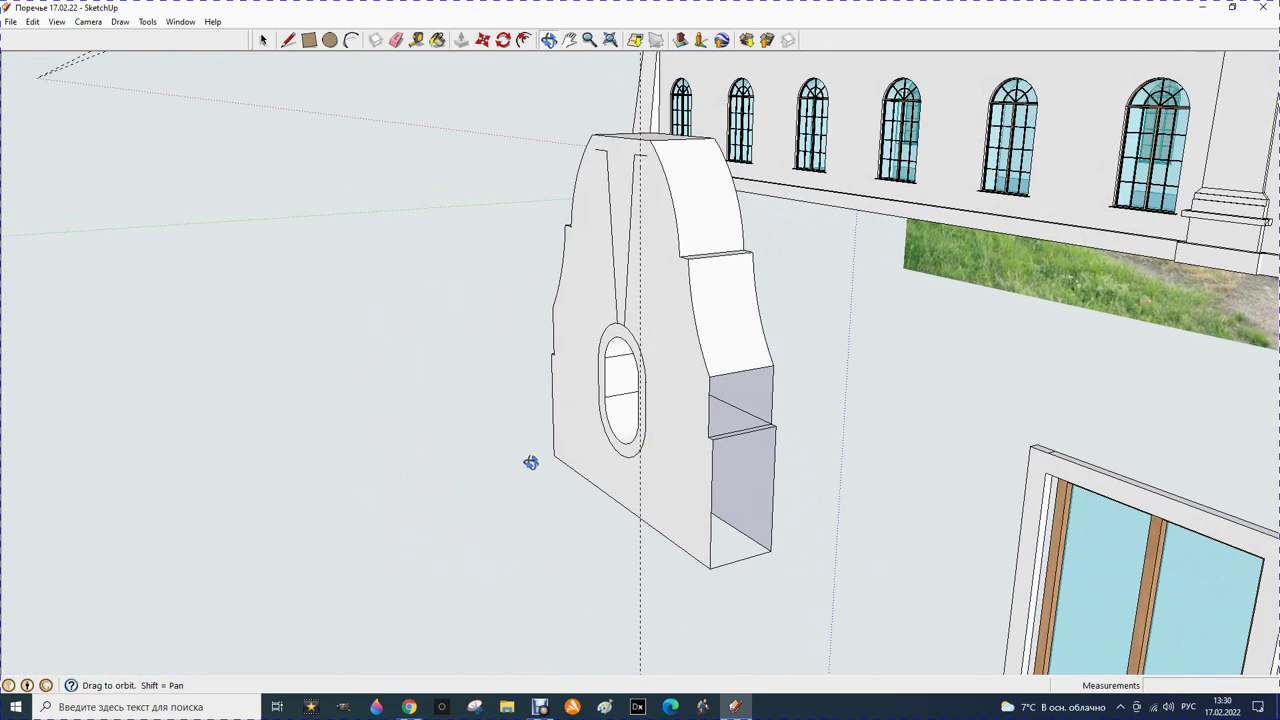
Draw two lines across the upper and bottom gaps to close them on one side
click(288, 40)
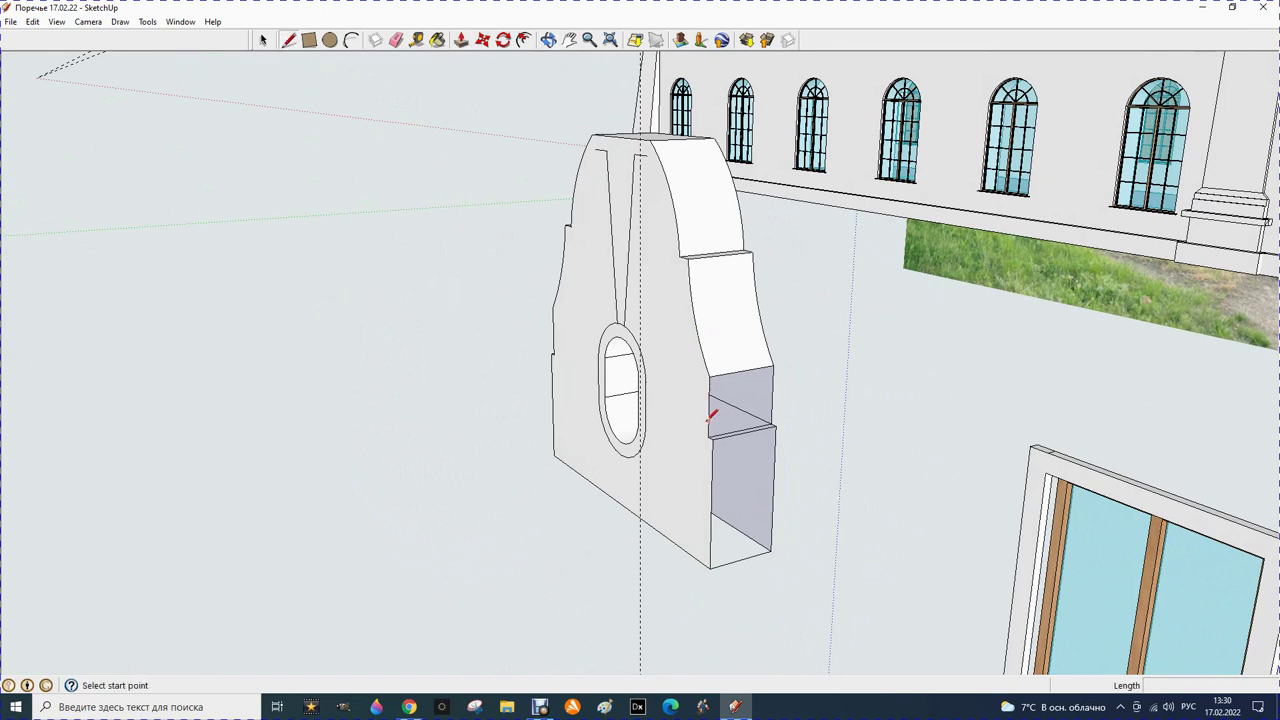
click(709, 436)
click(773, 425)
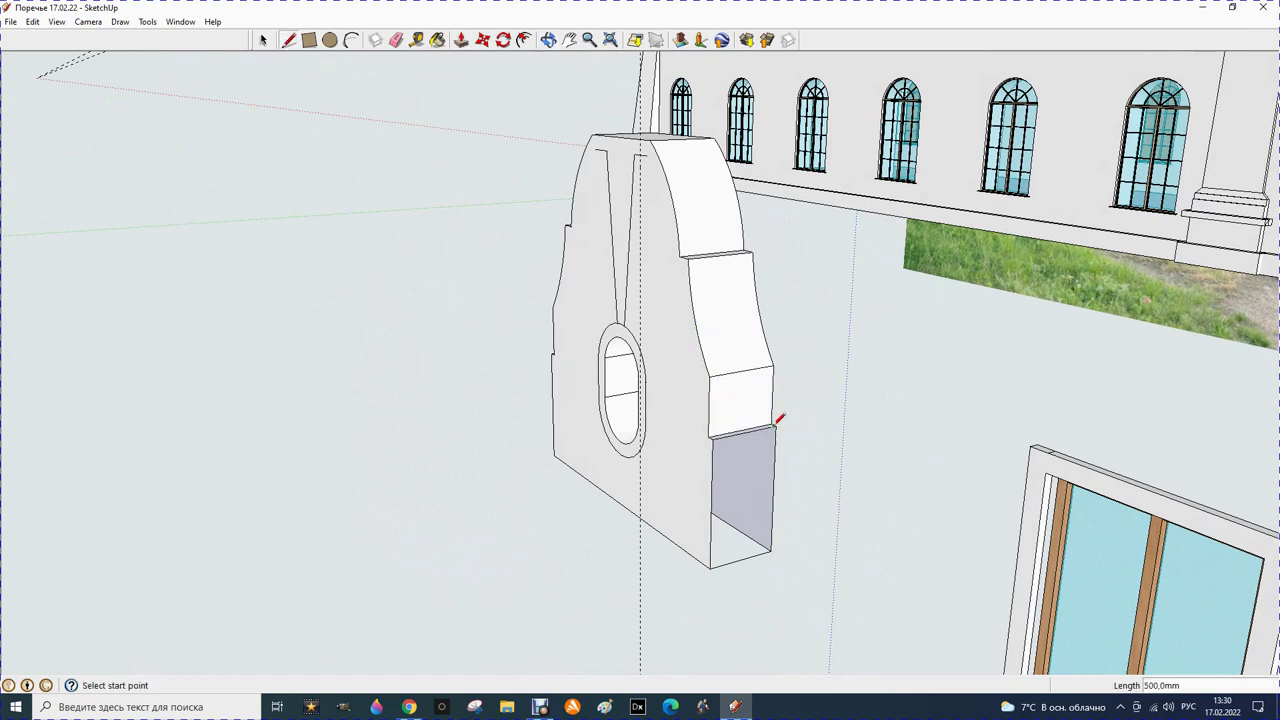
click(709, 567)
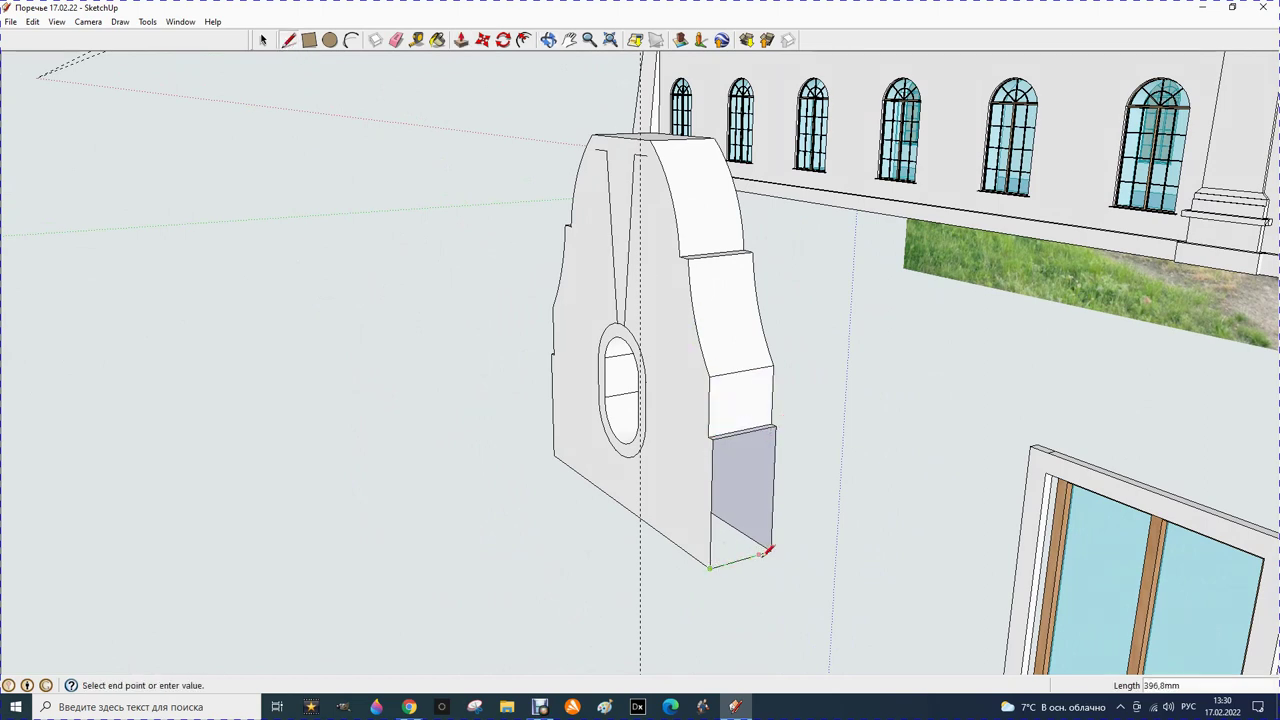
click(773, 549)
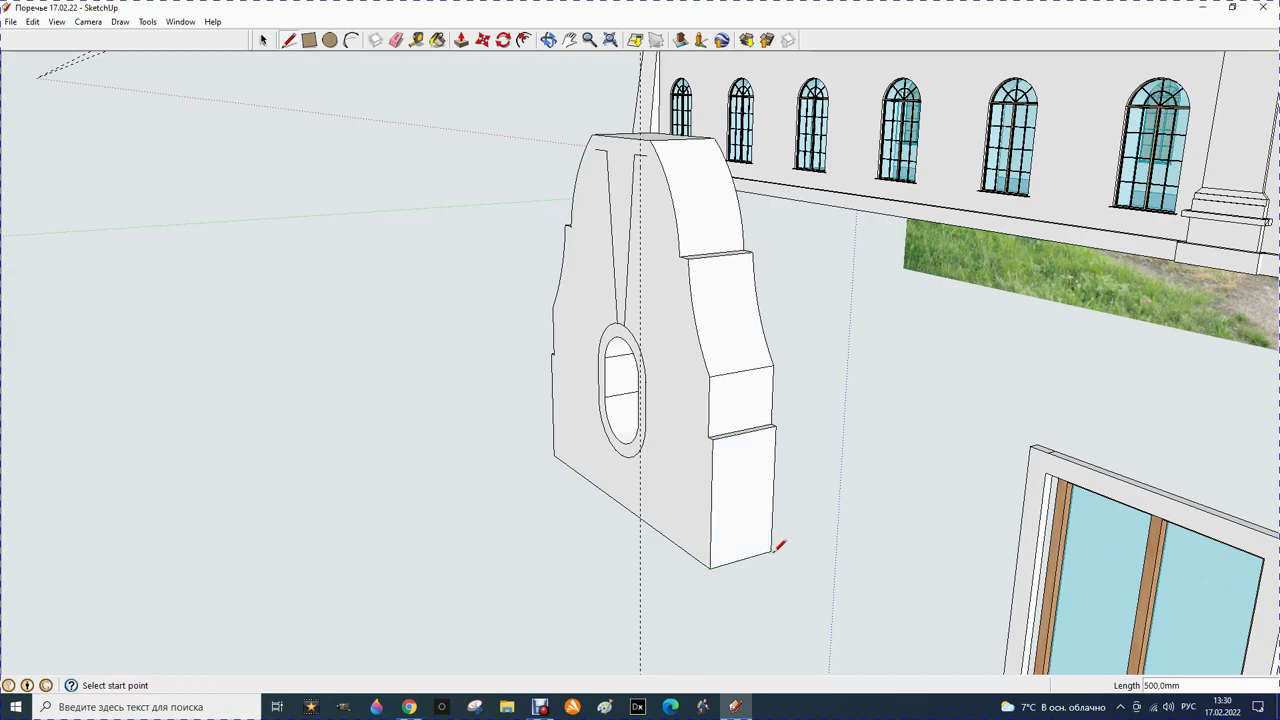
Close the bottom and side gaps on the panel's other side with two lines
click(548, 39)
mouse_move(440, 254)
mouse_down()
mouse_move(783, 294)
mouse_move(384, 325)
mouse_move(543, 334)
mouse_up()
click(288, 39)
click(909, 515)
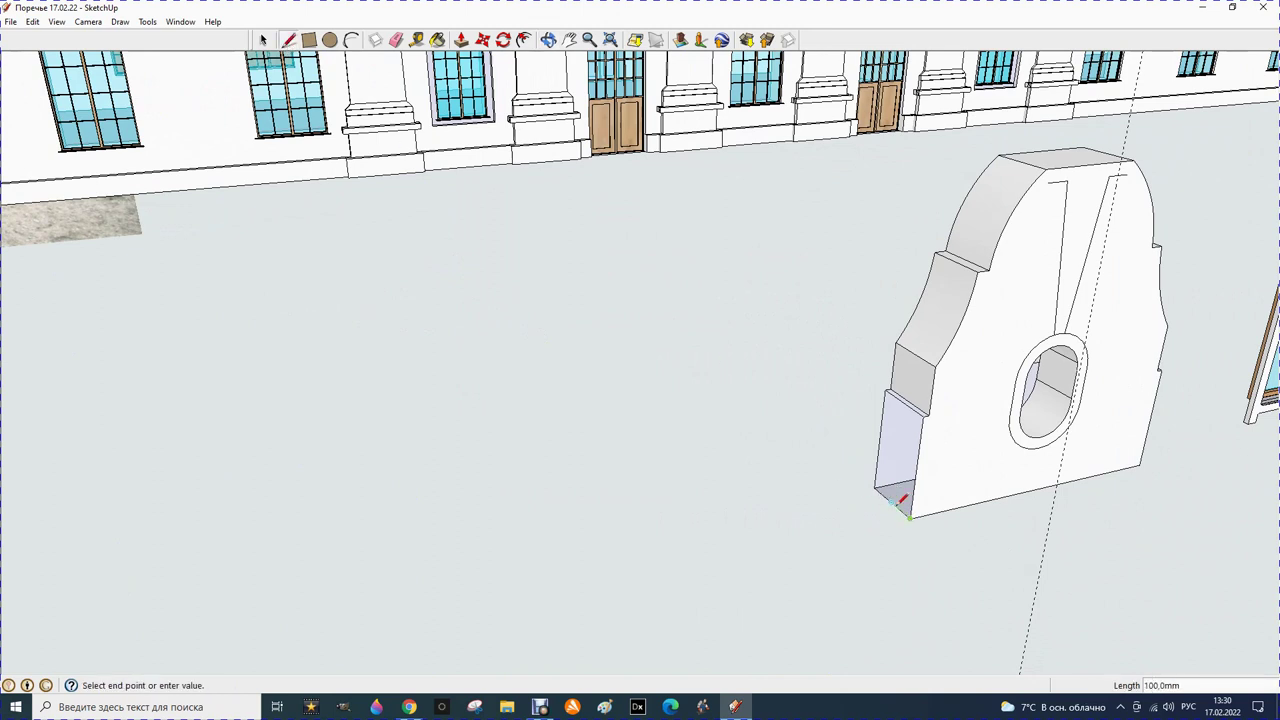
click(881, 487)
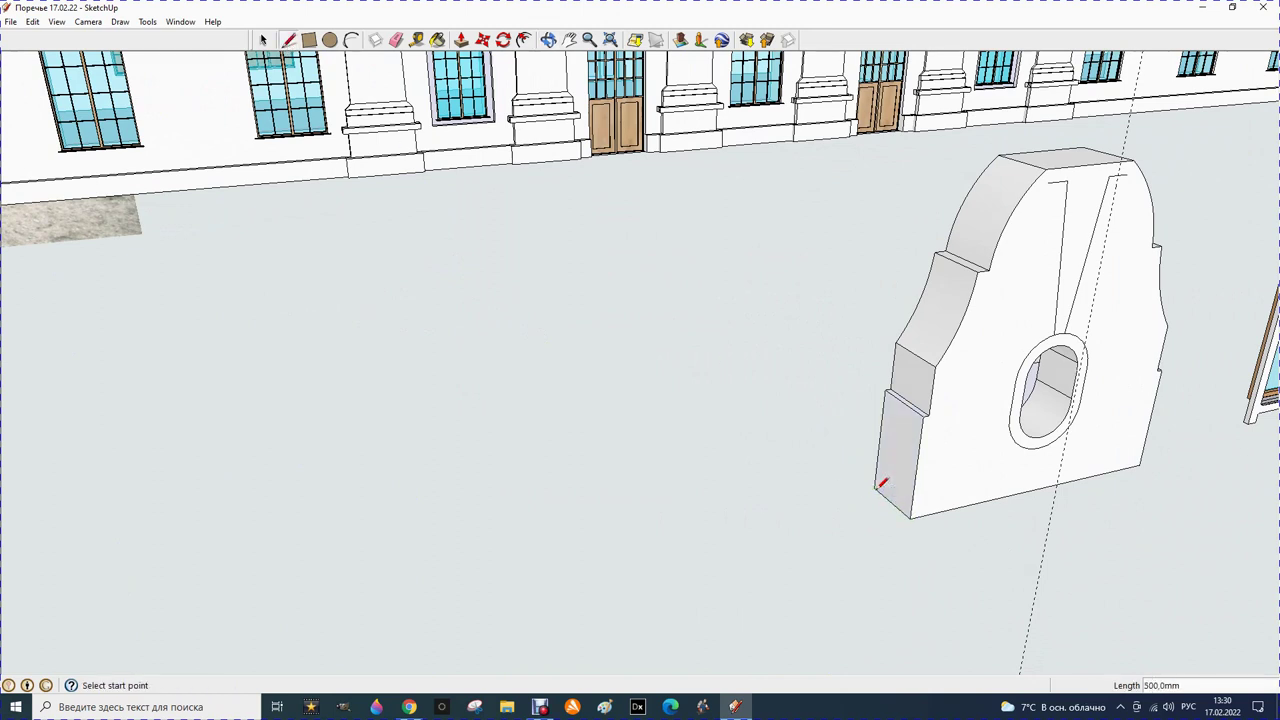
click(928, 413)
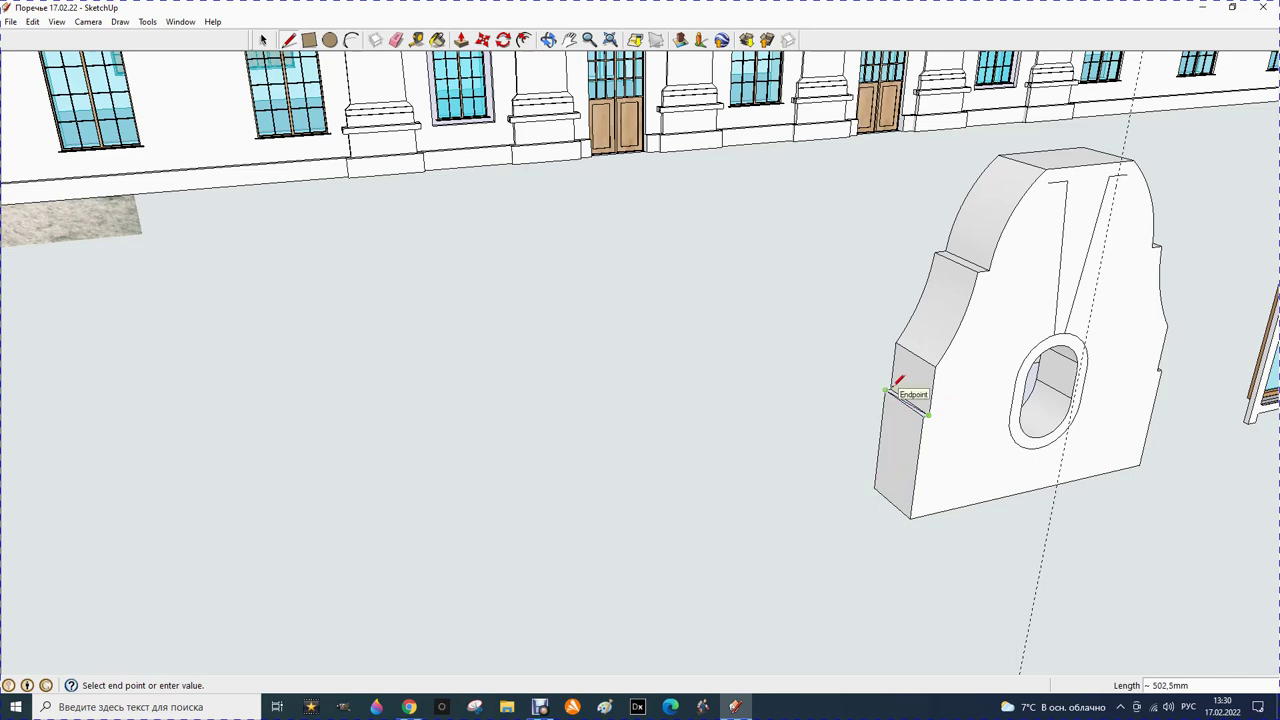
scroll(898, 381, up, 1)
scroll(890, 380, up, 2)
click(877, 385)
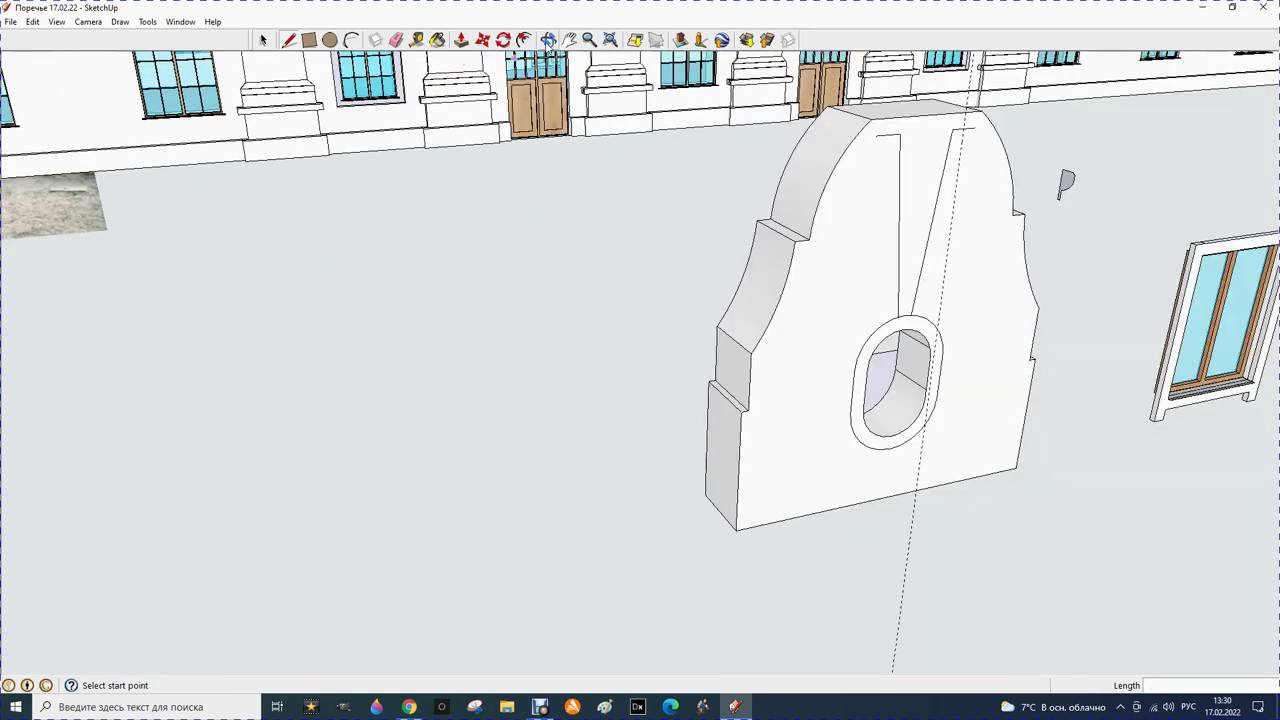
click(548, 40)
mouse_move(977, 419)
mouse_down()
mouse_move(603, 389)
mouse_move(410, 342)
mouse_move(469, 340)
mouse_move(651, 354)
mouse_move(443, 463)
mouse_move(176, 446)
mouse_move(237, 420)
mouse_move(429, 437)
mouse_move(862, 511)
mouse_up()
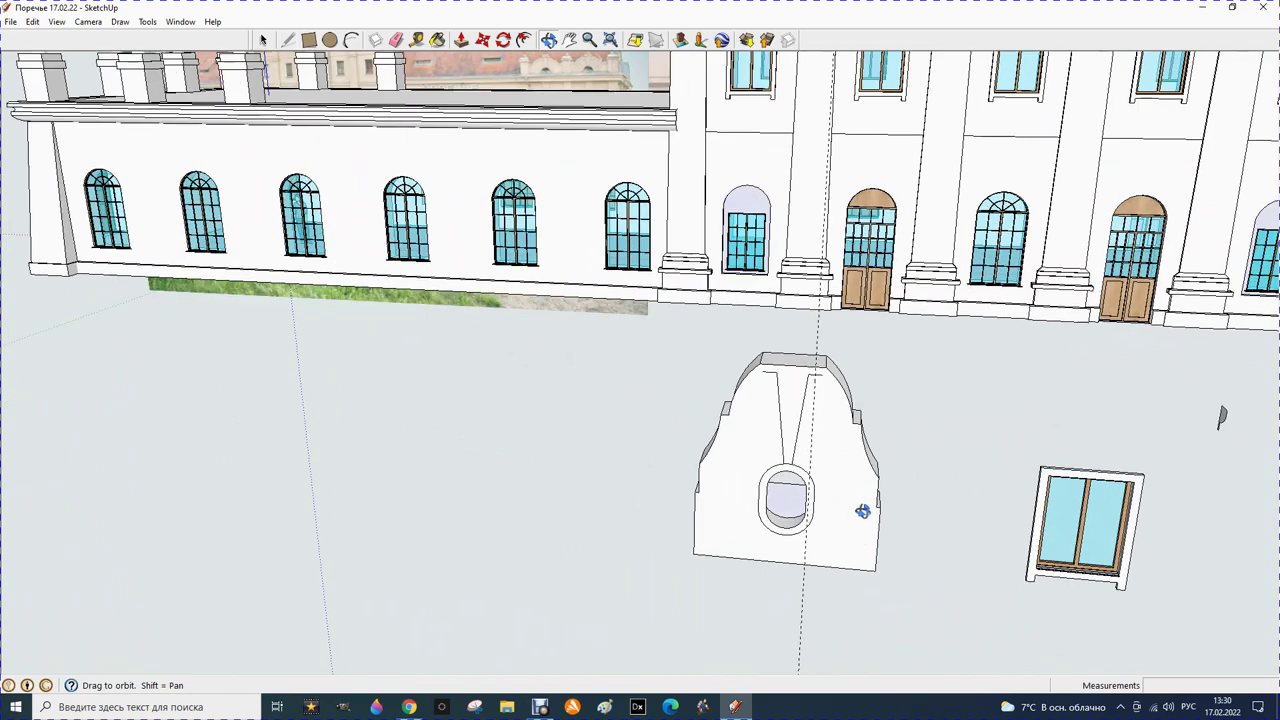
scroll(817, 526, up, 2)
scroll(808, 517, up, 2)
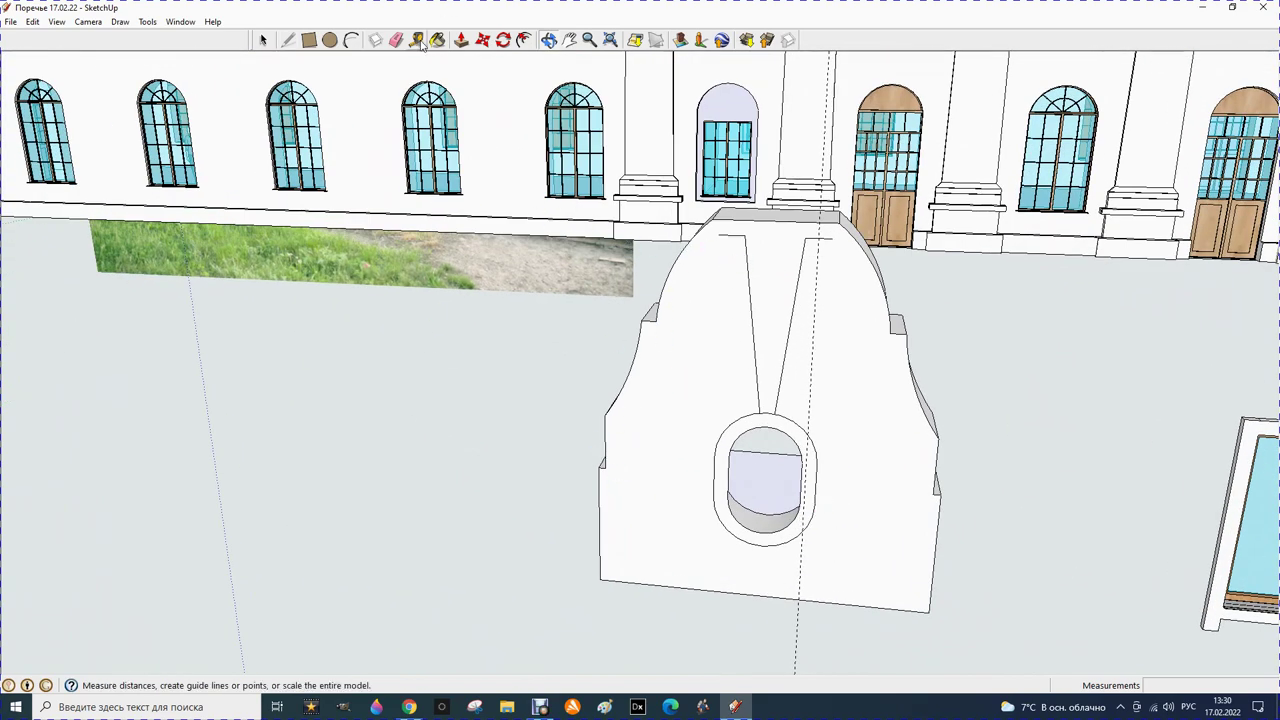
Offset the front face's outline inward to create an inset border
click(524, 39)
click(670, 392)
text(100)
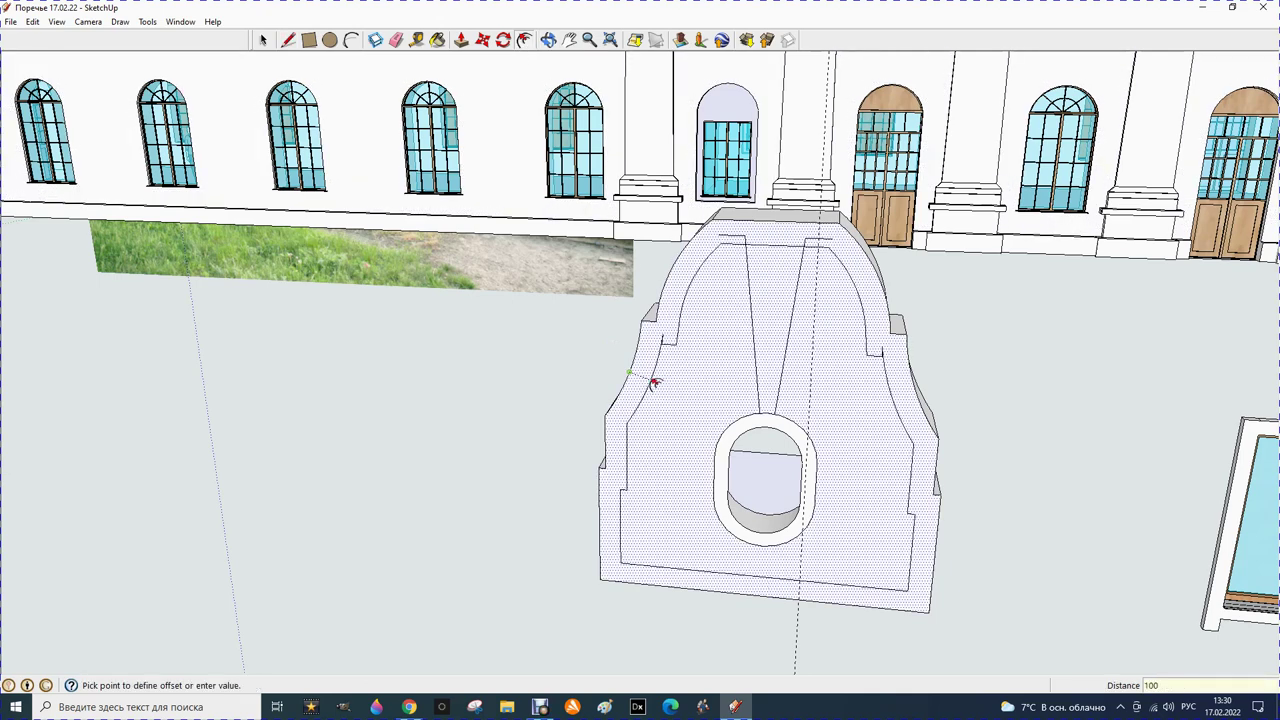
key(Return)
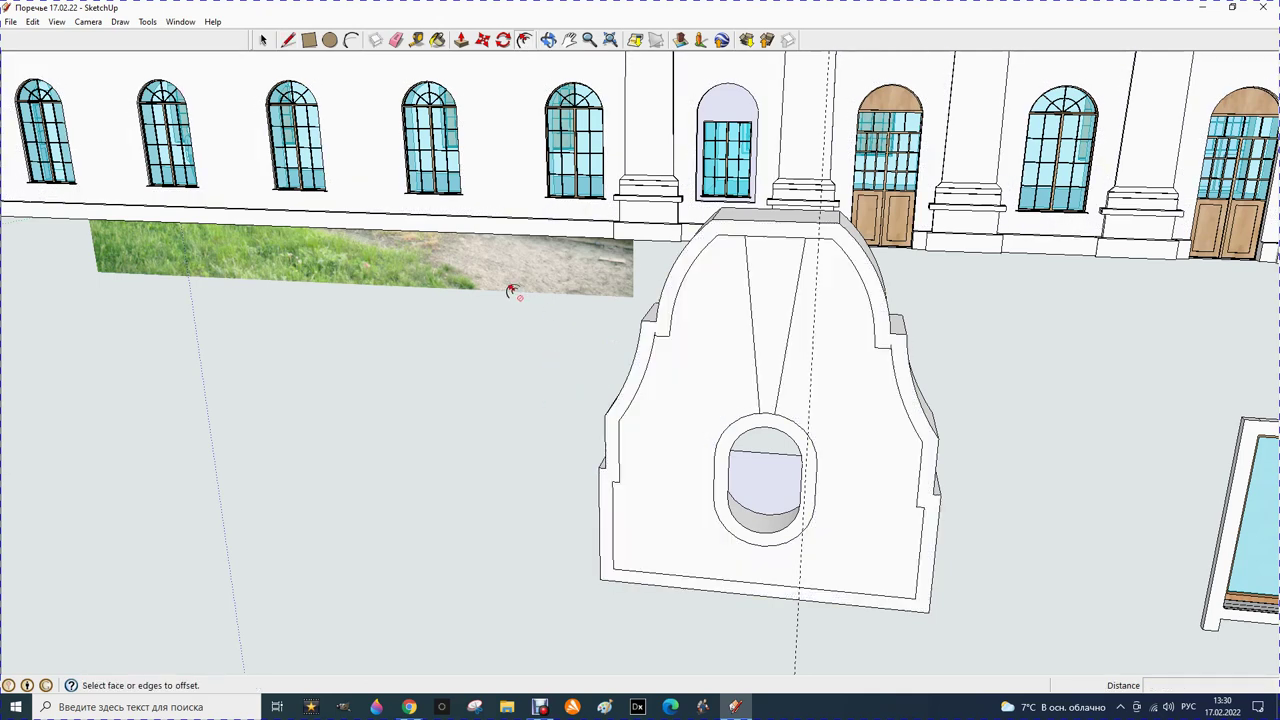
click(288, 39)
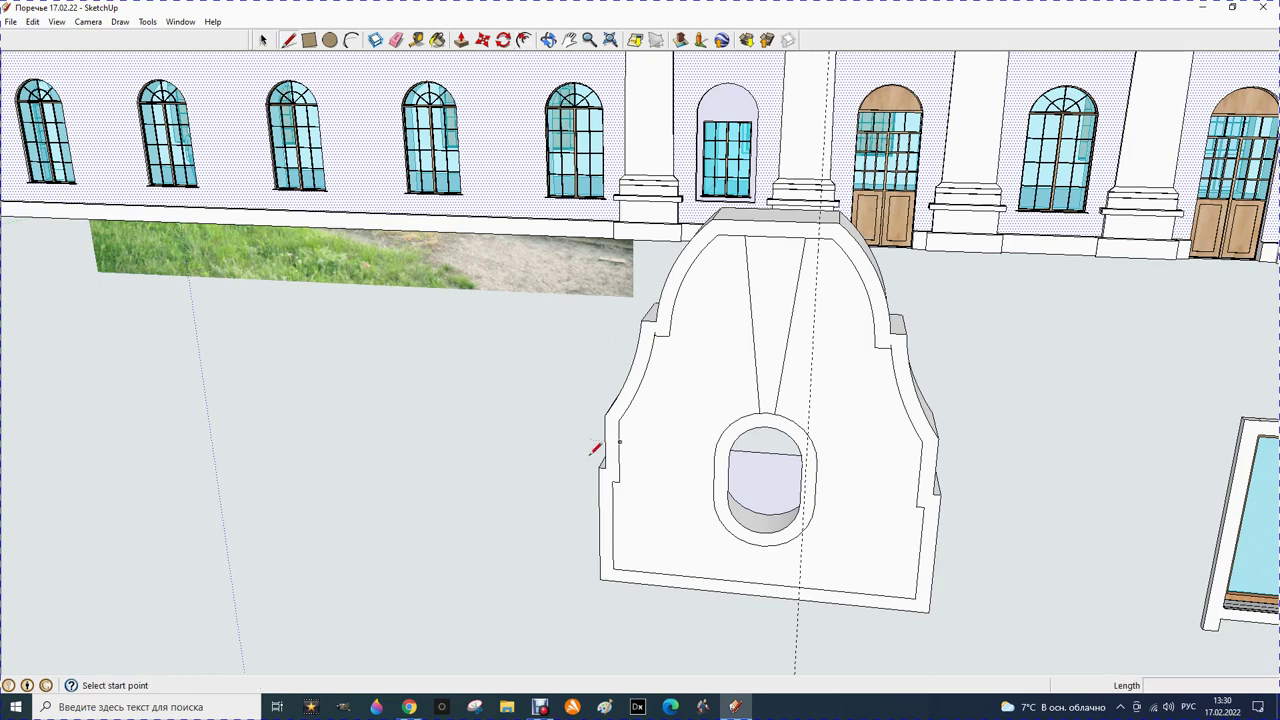
click(605, 466)
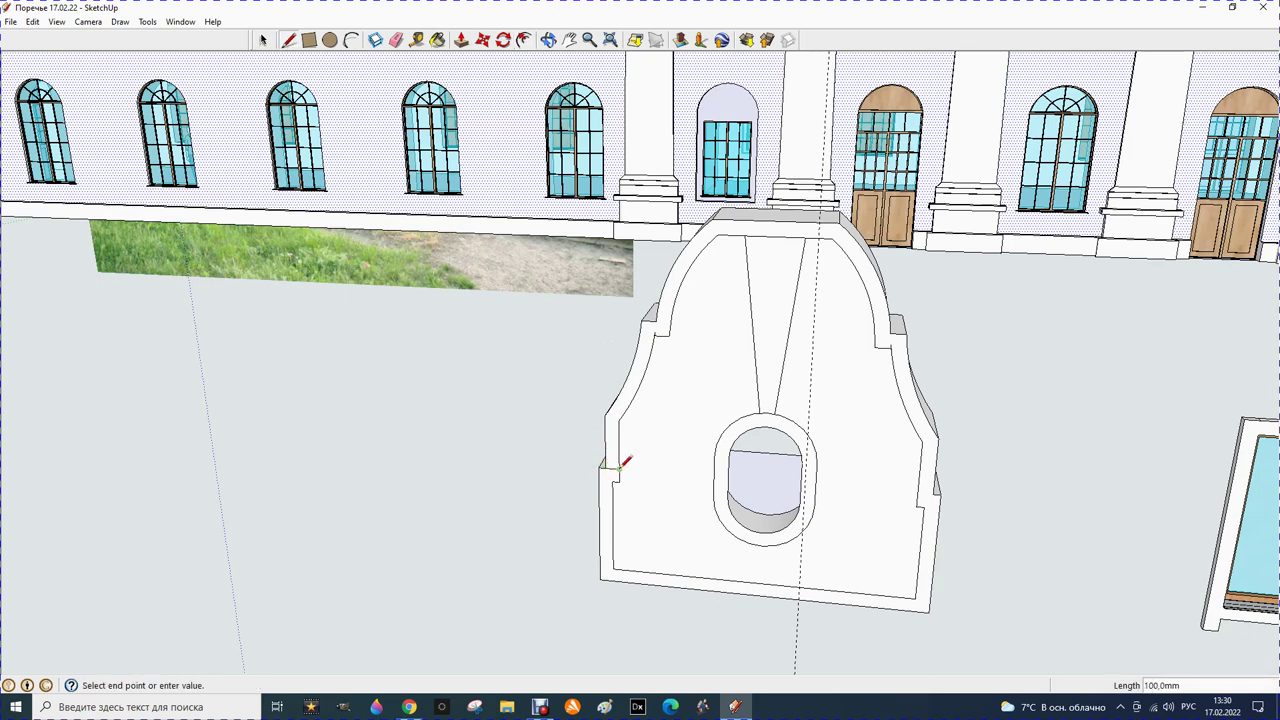
key(Escape)
click(935, 494)
key(Escape)
Erase the inset border's bottom edge and its lower-right corner edge
click(396, 40)
click(610, 484)
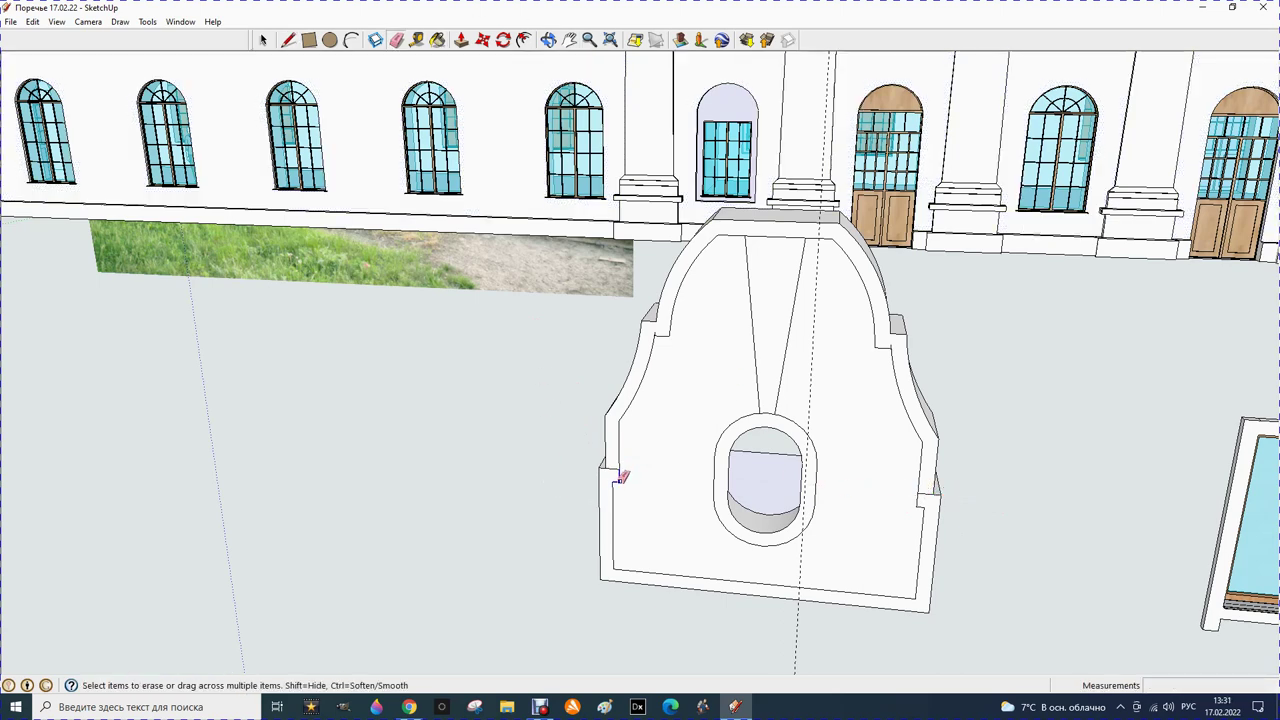
click(723, 580)
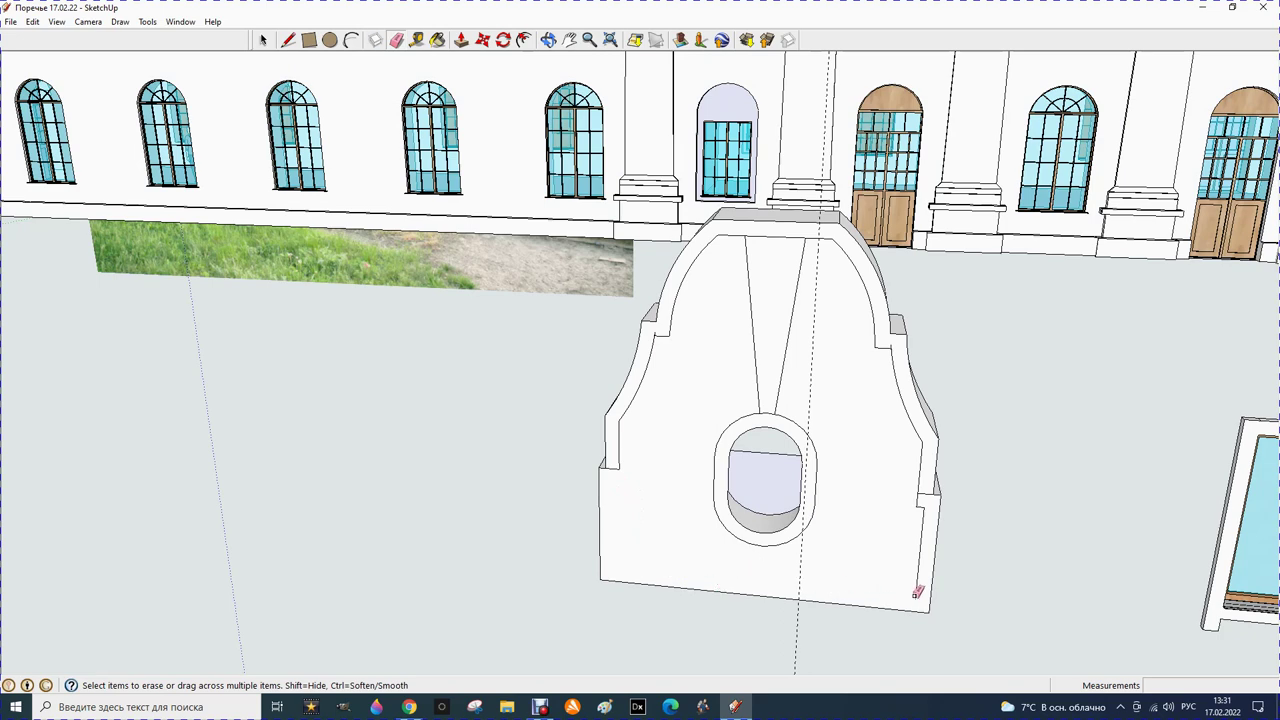
click(913, 537)
scroll(637, 323, up, 1)
scroll(666, 334, up, 3)
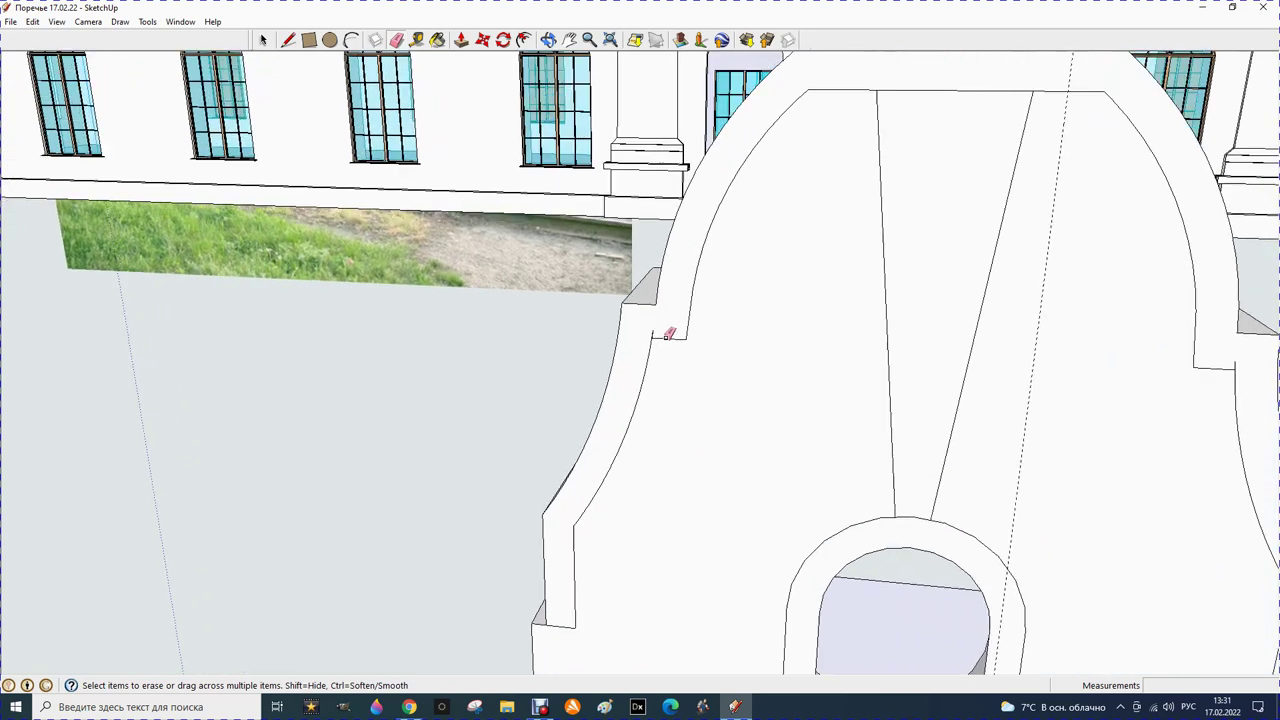
Replace the left inner curved edge with a new two-point arc
click(652, 333)
click(351, 39)
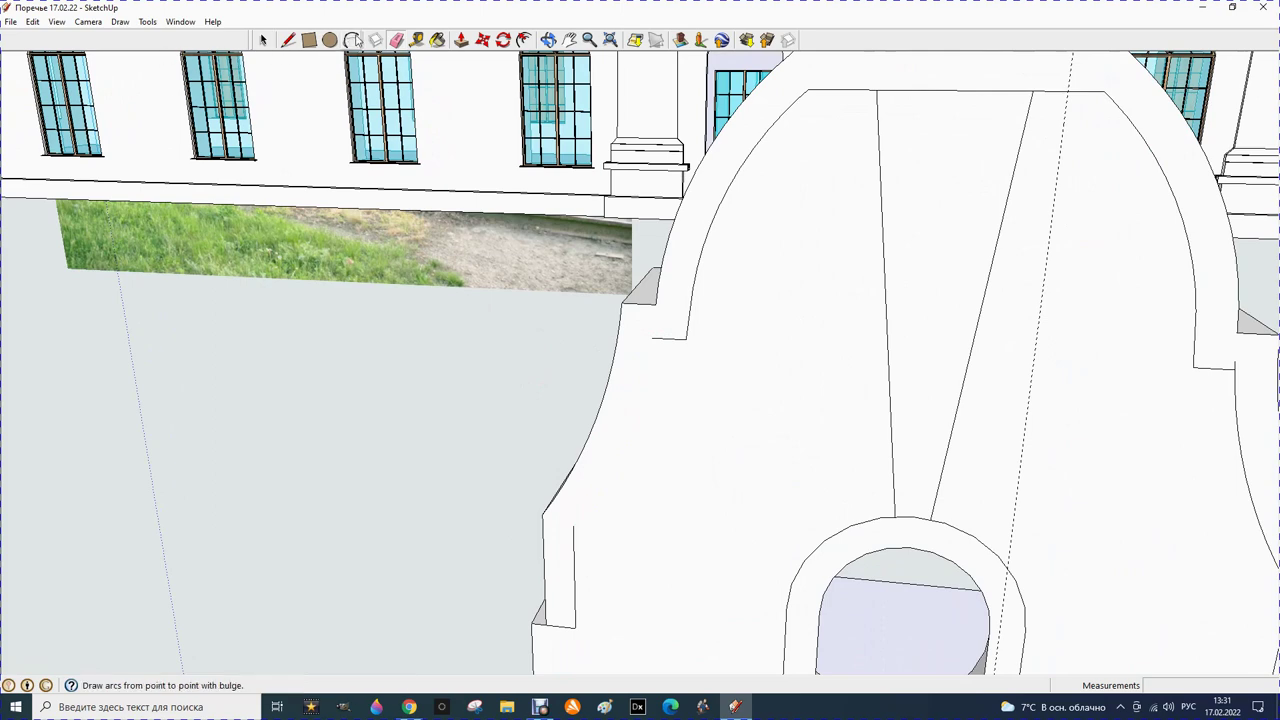
click(574, 525)
click(651, 339)
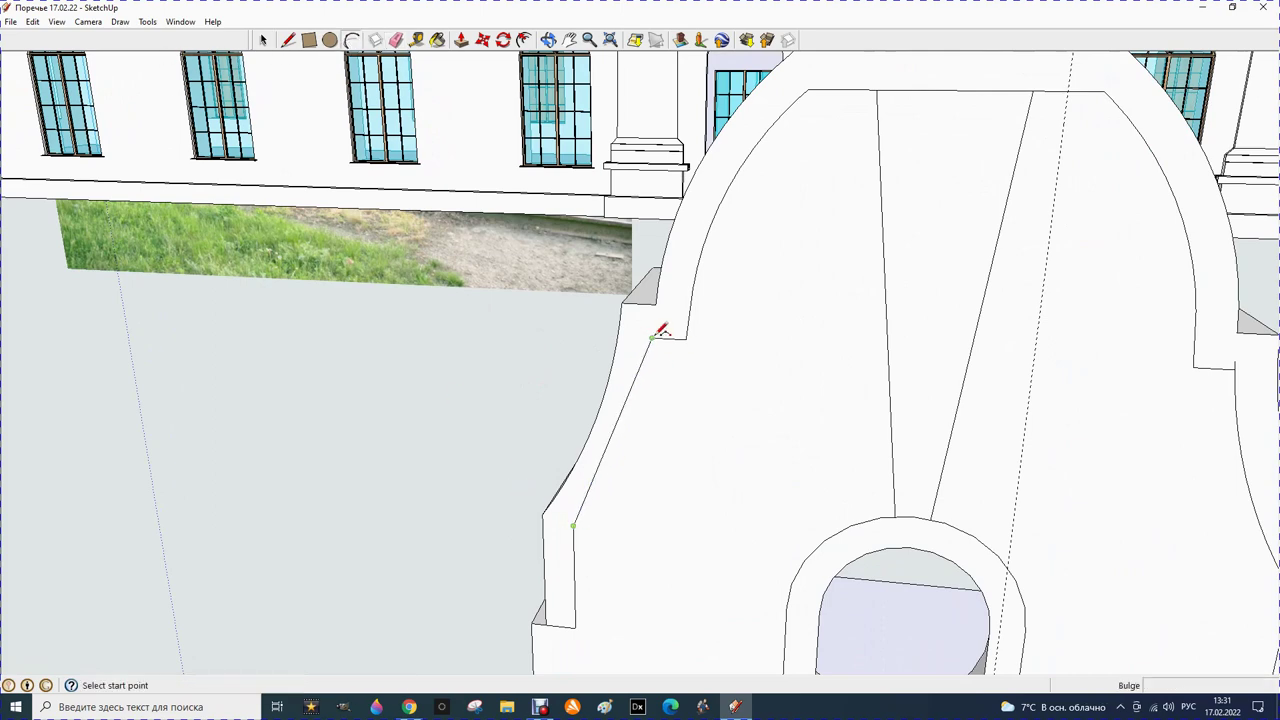
click(628, 430)
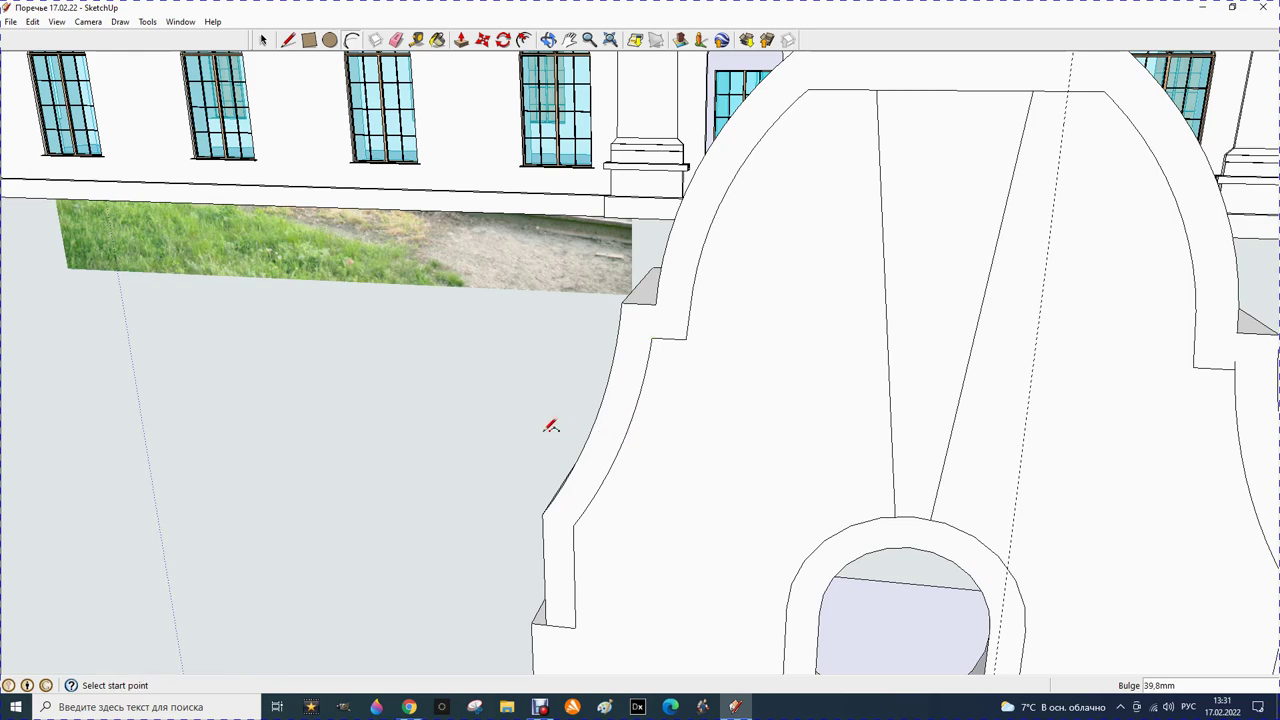
scroll(470, 404, down, 2)
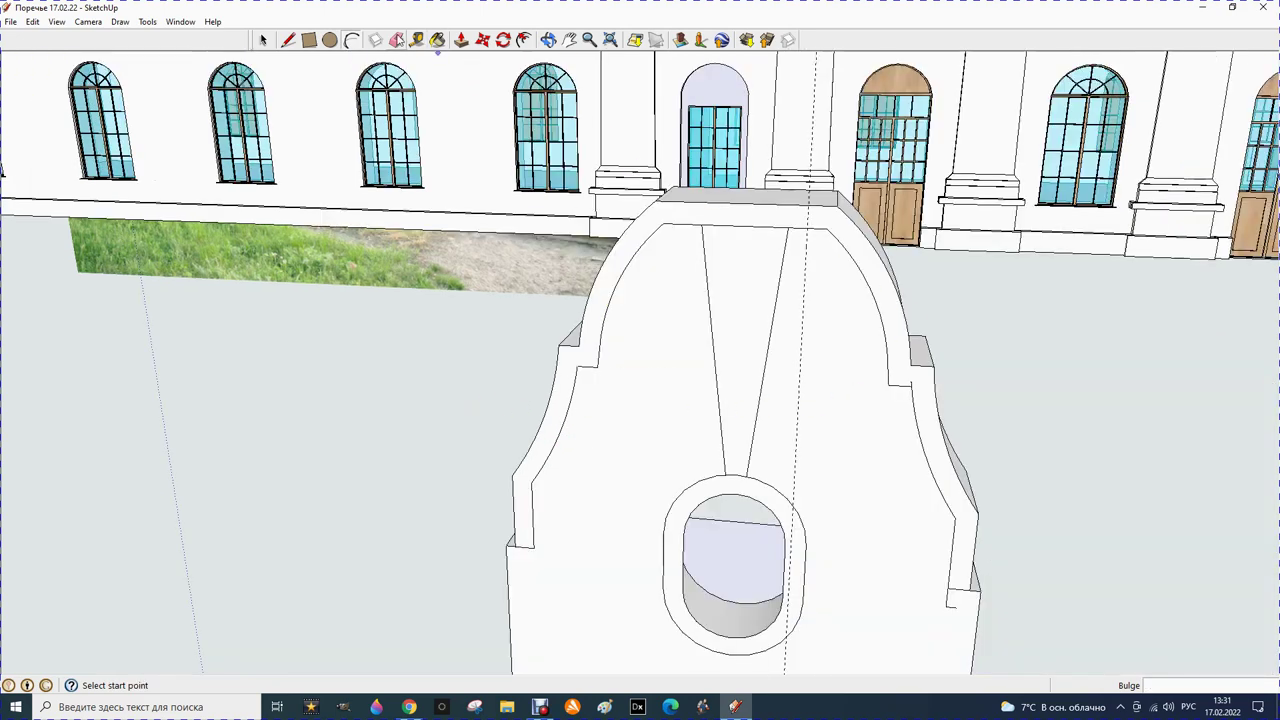
Replace the right inner curve with a new arc of 43,1 mm bulge
click(396, 39)
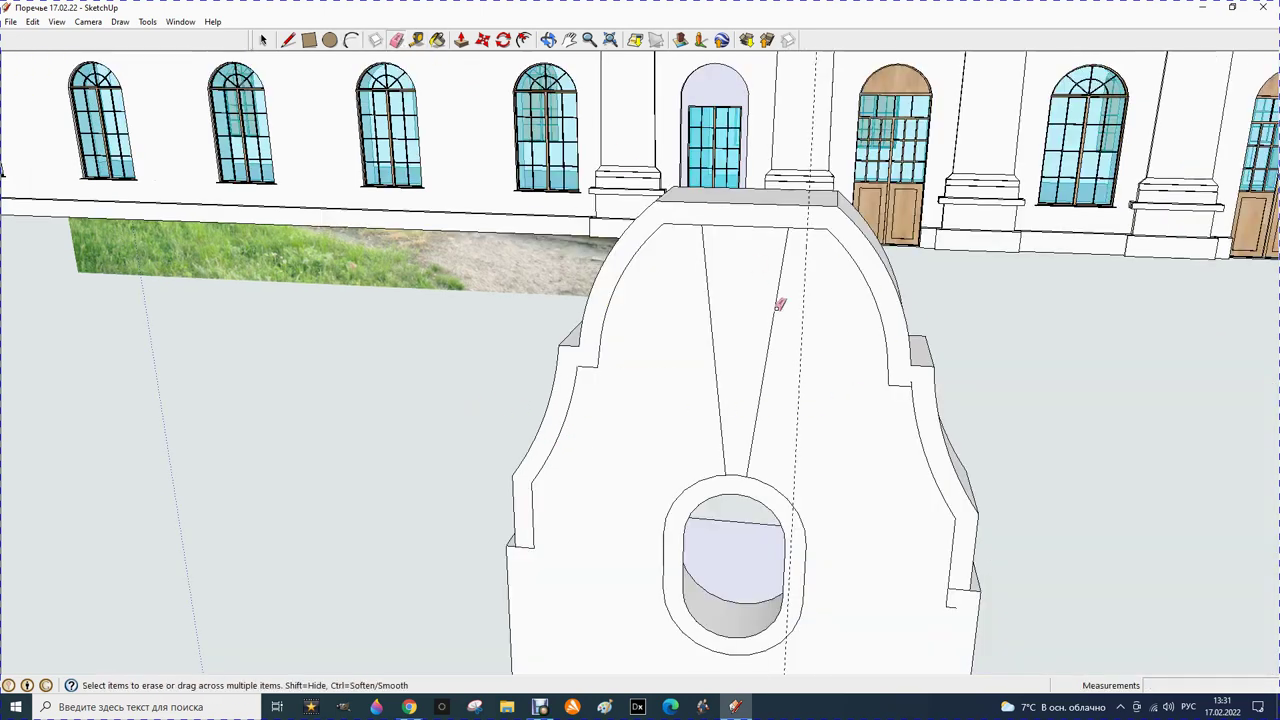
click(912, 381)
click(349, 42)
click(960, 519)
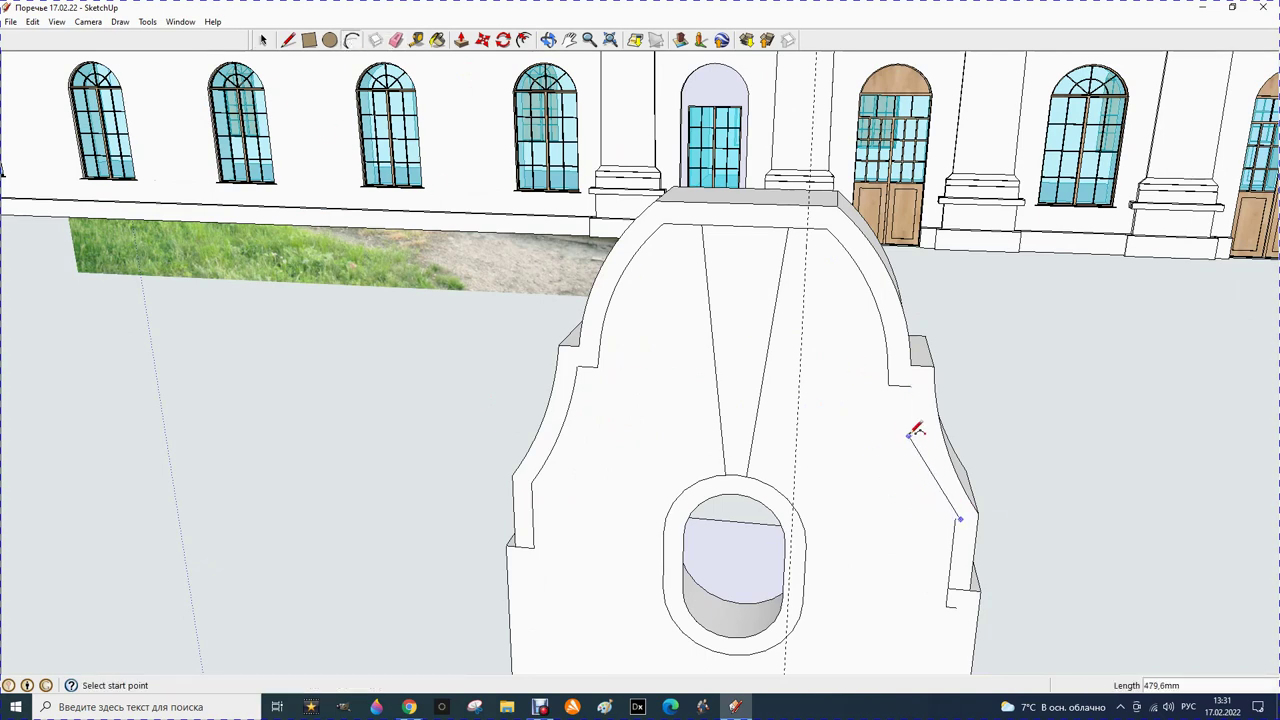
click(910, 387)
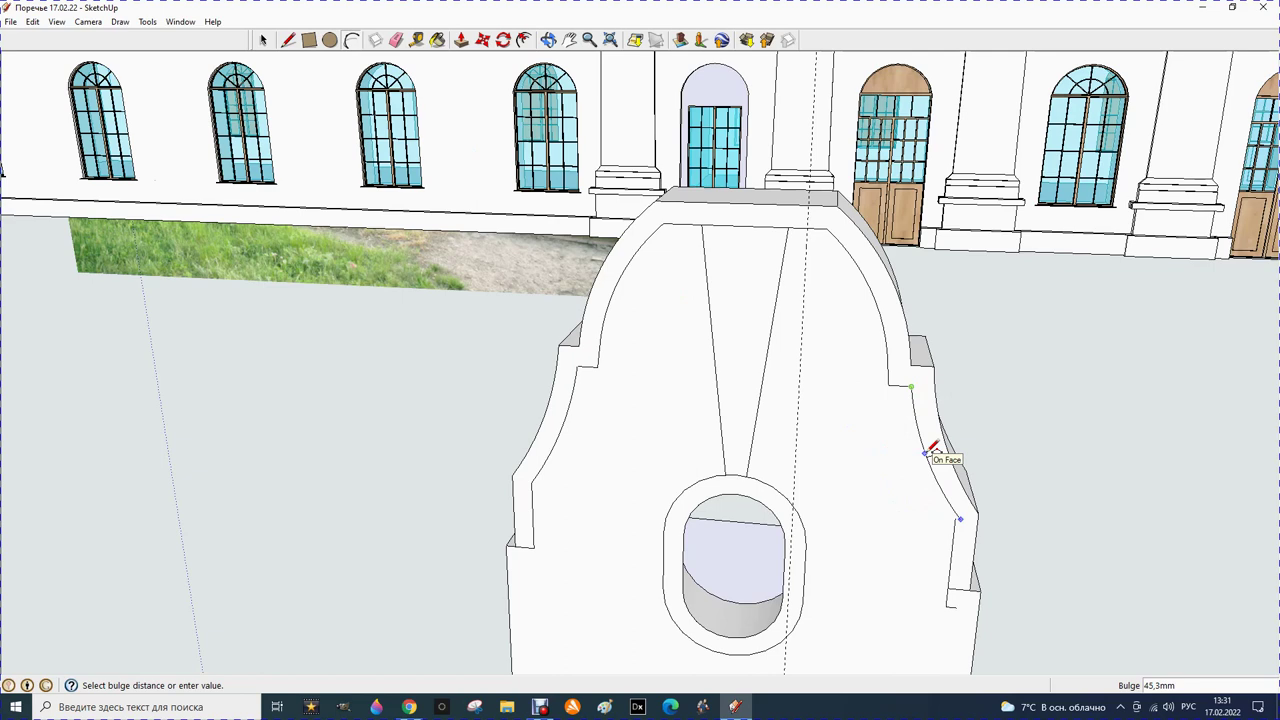
click(932, 452)
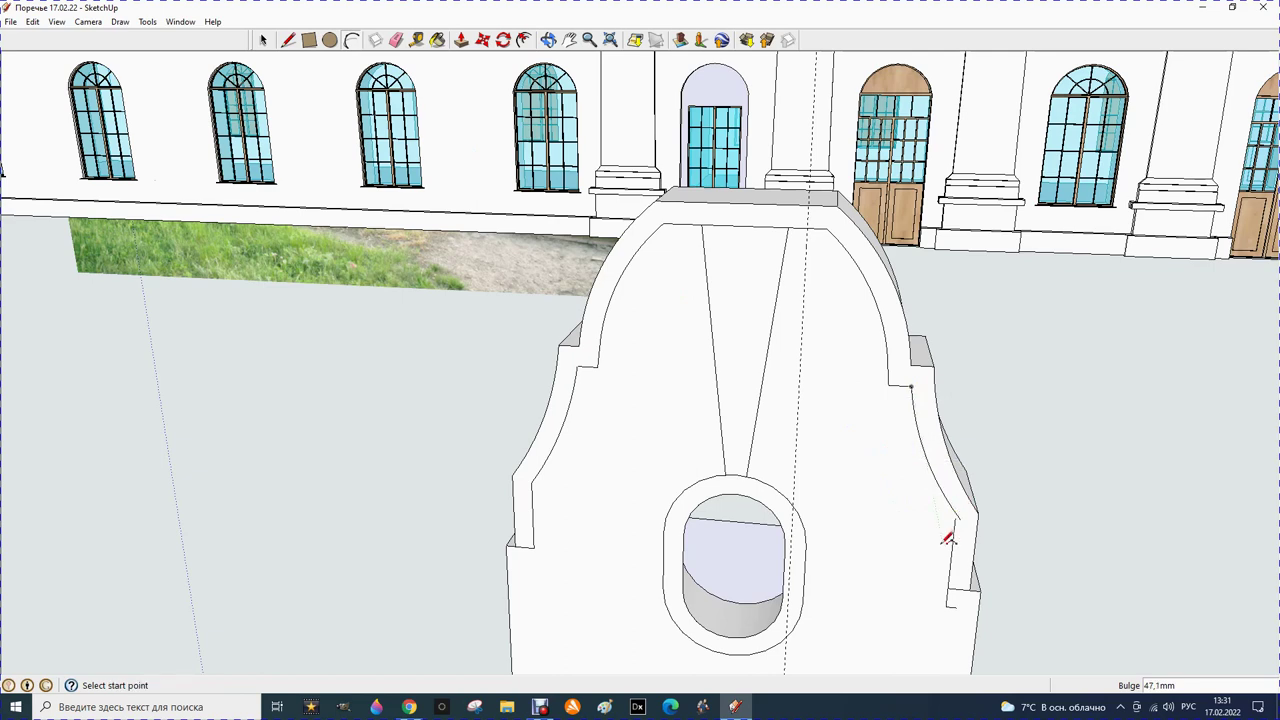
click(396, 40)
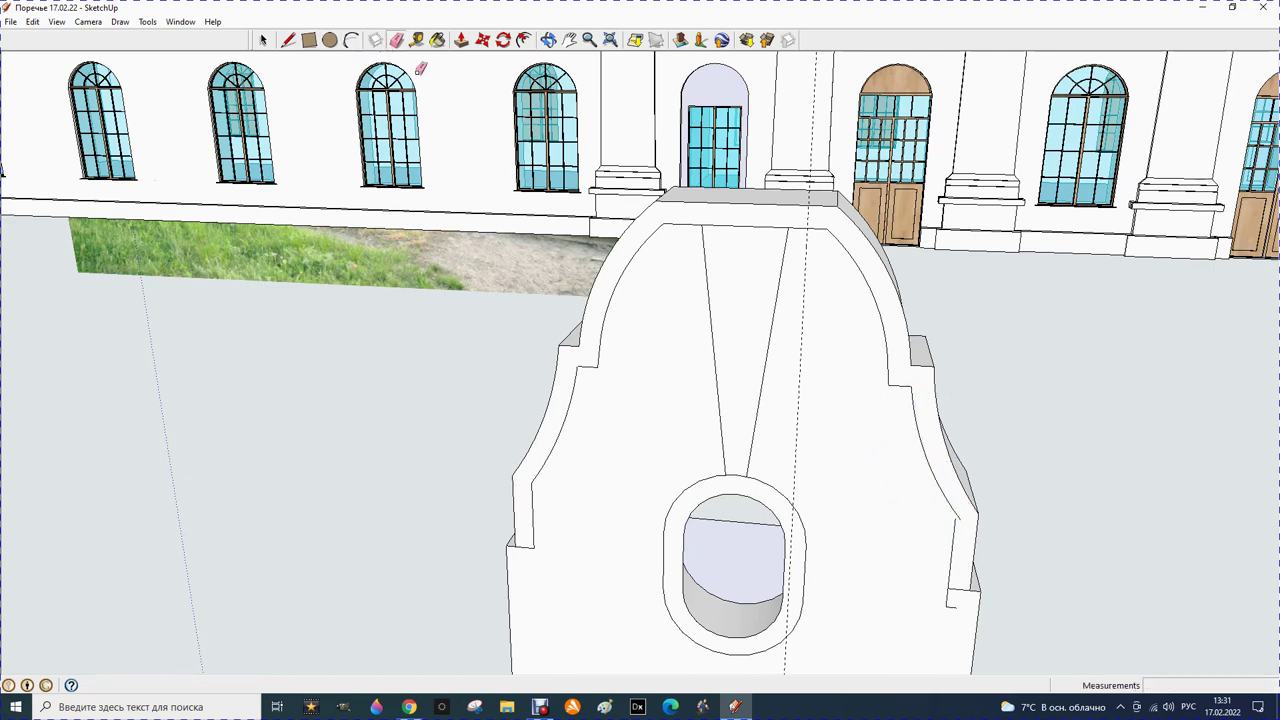
click(916, 432)
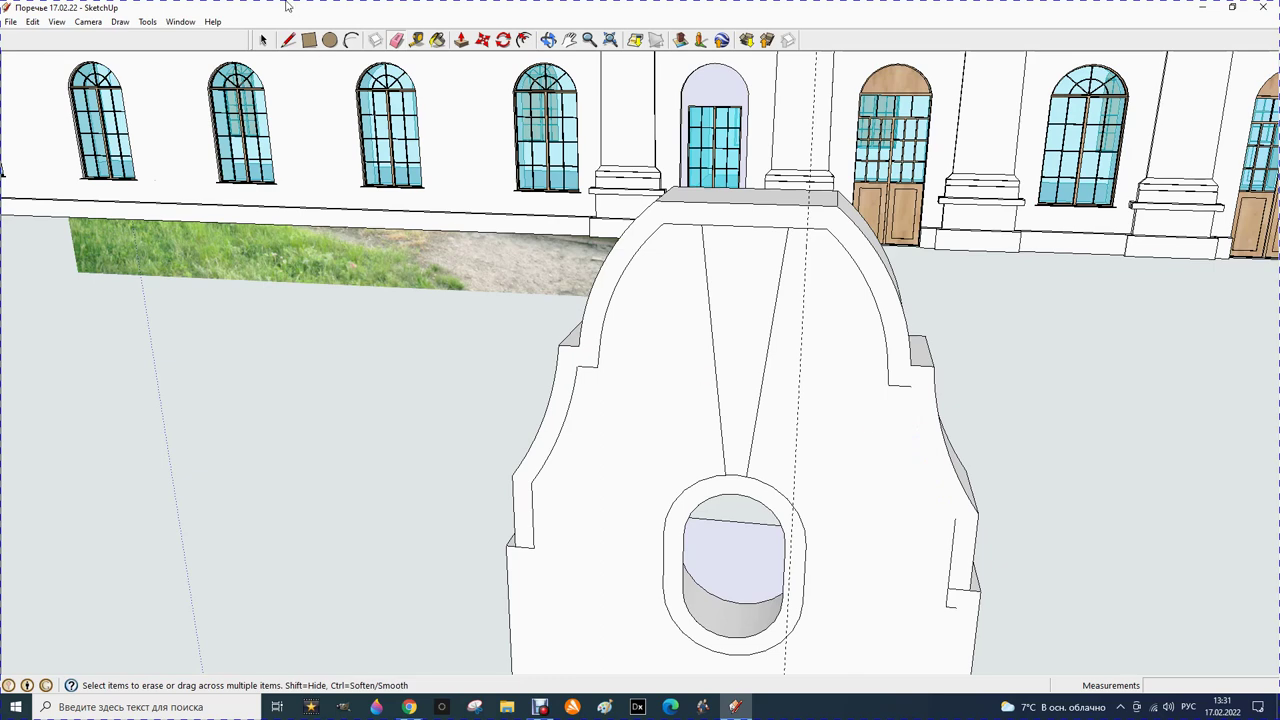
click(351, 40)
click(955, 518)
click(911, 387)
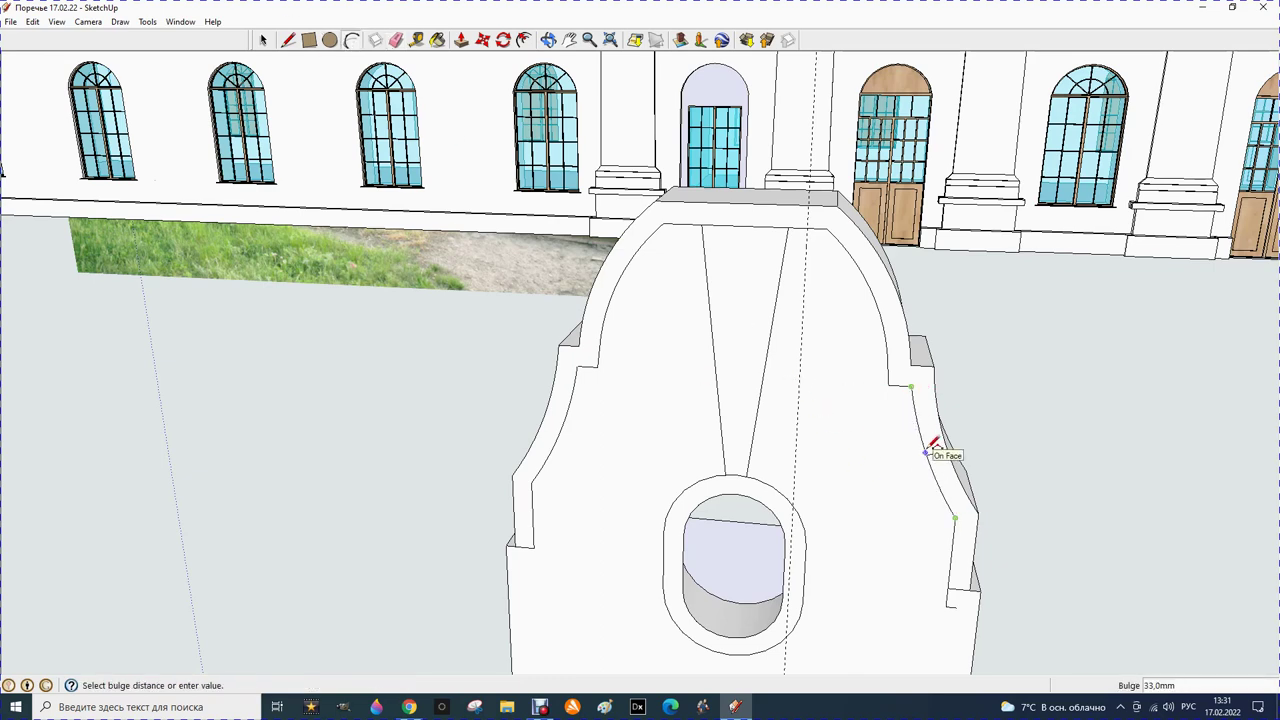
click(928, 448)
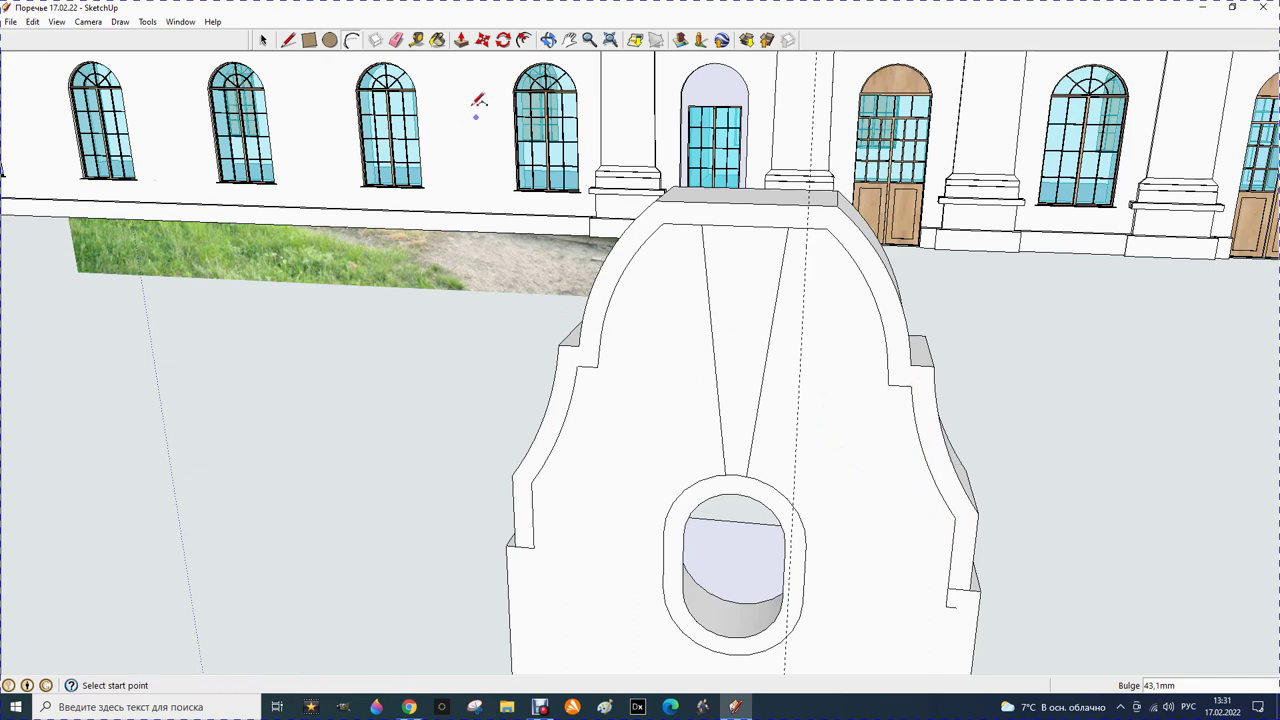
click(396, 40)
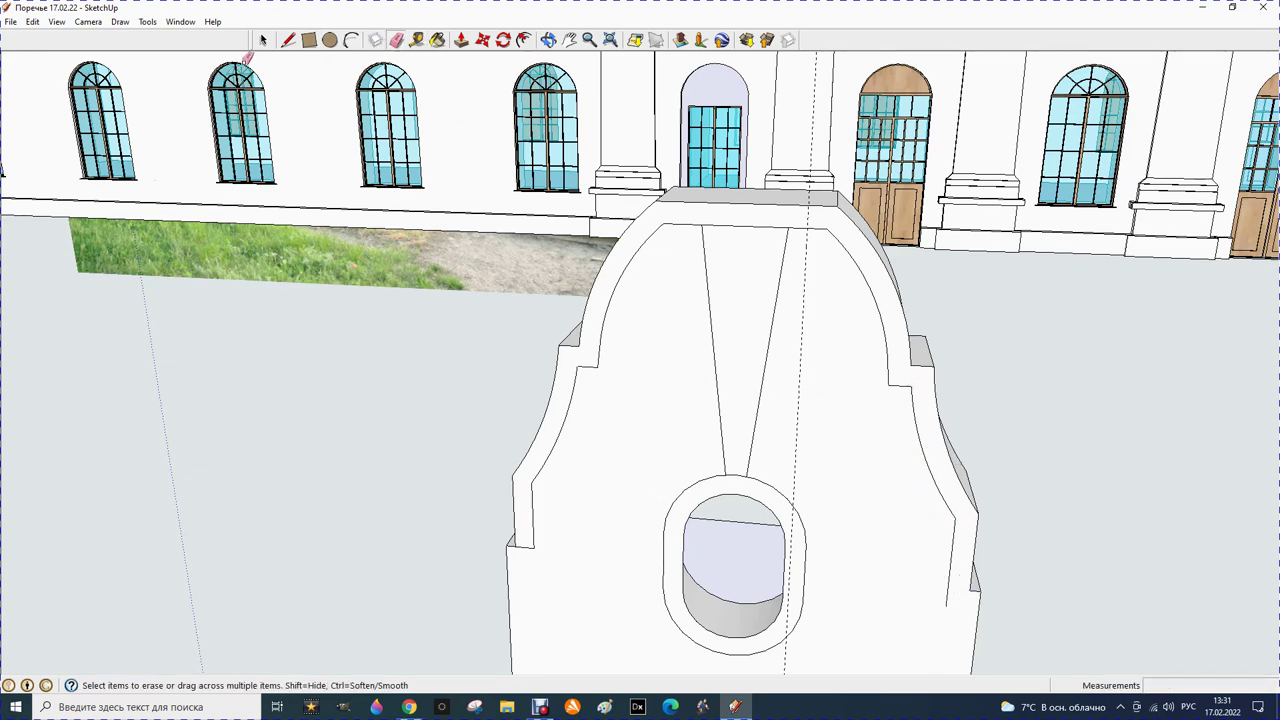
Draw a 100 mm closing edge at the lower right and erase the vertical guide
click(288, 40)
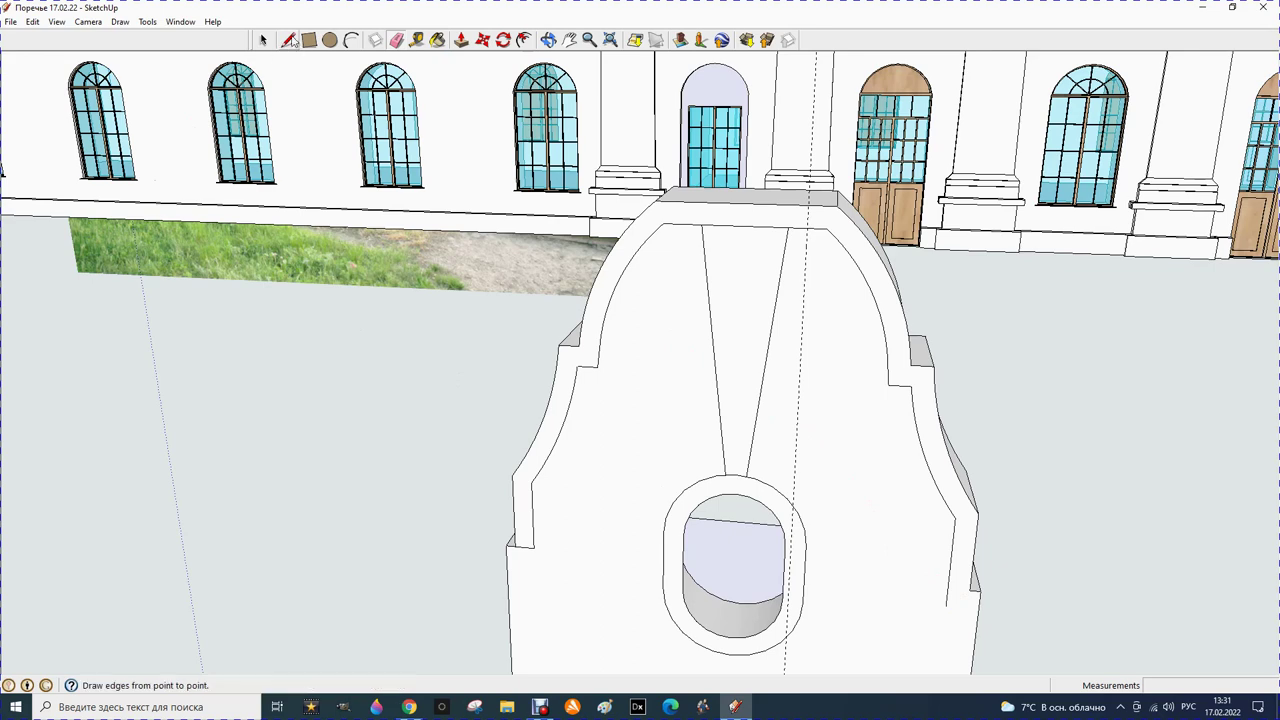
click(969, 588)
click(952, 586)
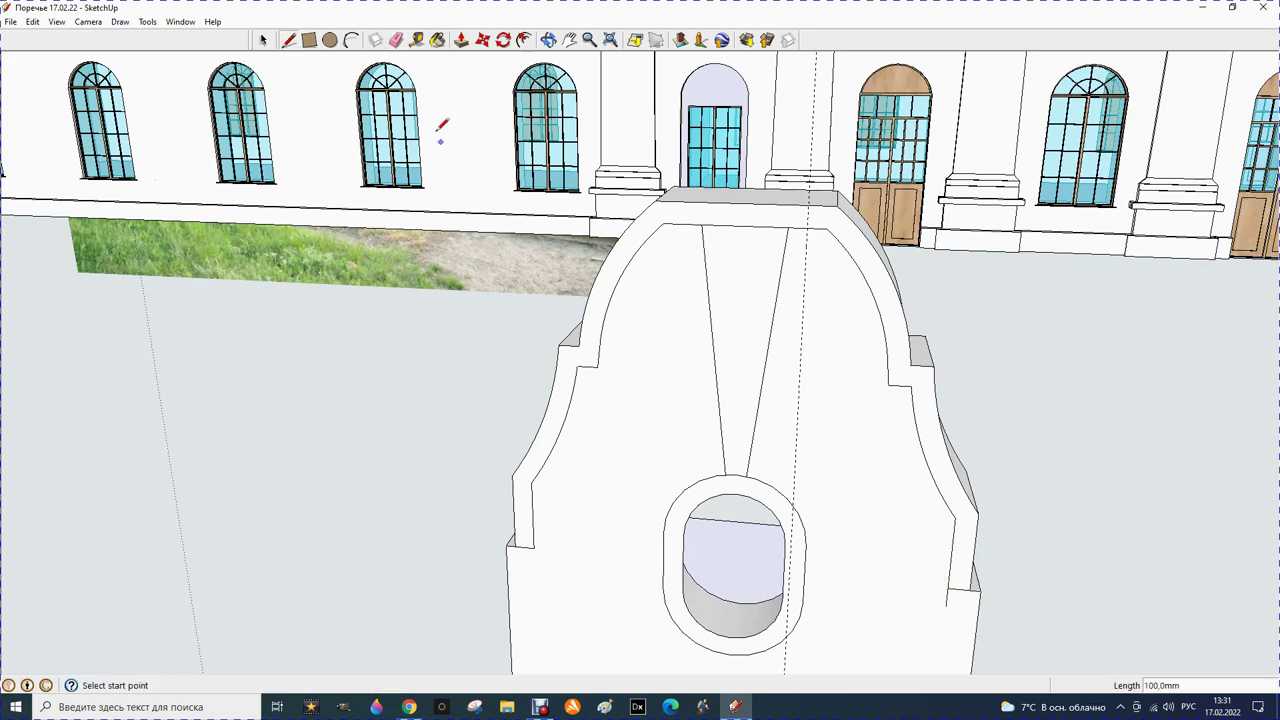
click(396, 40)
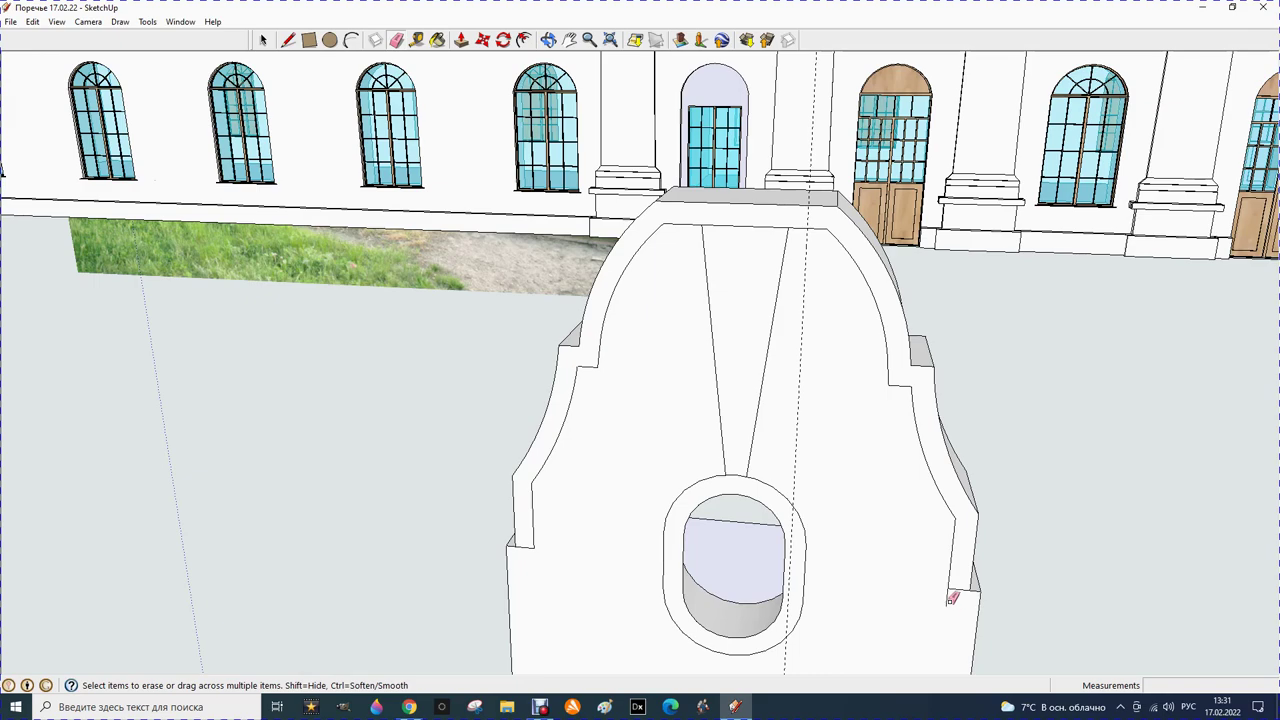
drag(784, 440, 820, 455)
Erase the short edge at the arch top between the slanted lines of the gable panel
scroll(700, 440, down, 2)
scroll(700, 440, down, 2)
scroll(700, 440, down, 2)
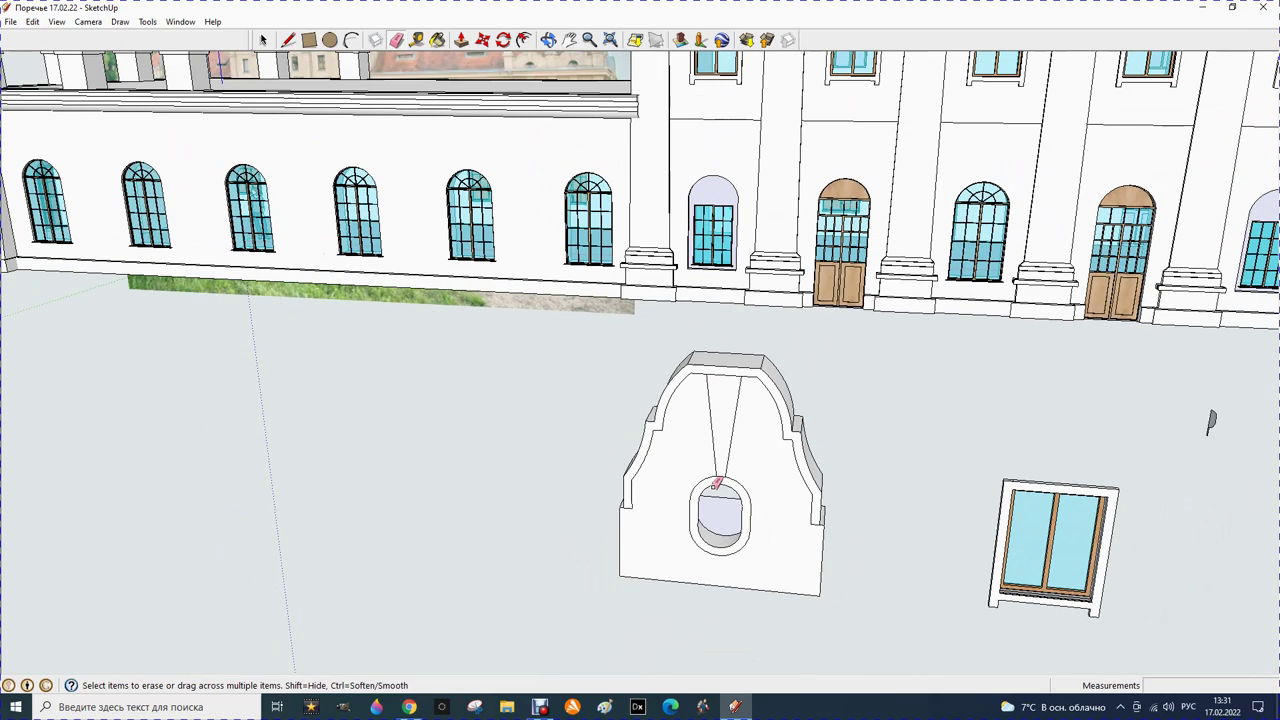
scroll(700, 440, down, 2)
scroll(700, 440, down, 2)
scroll(679, 438, down, 2)
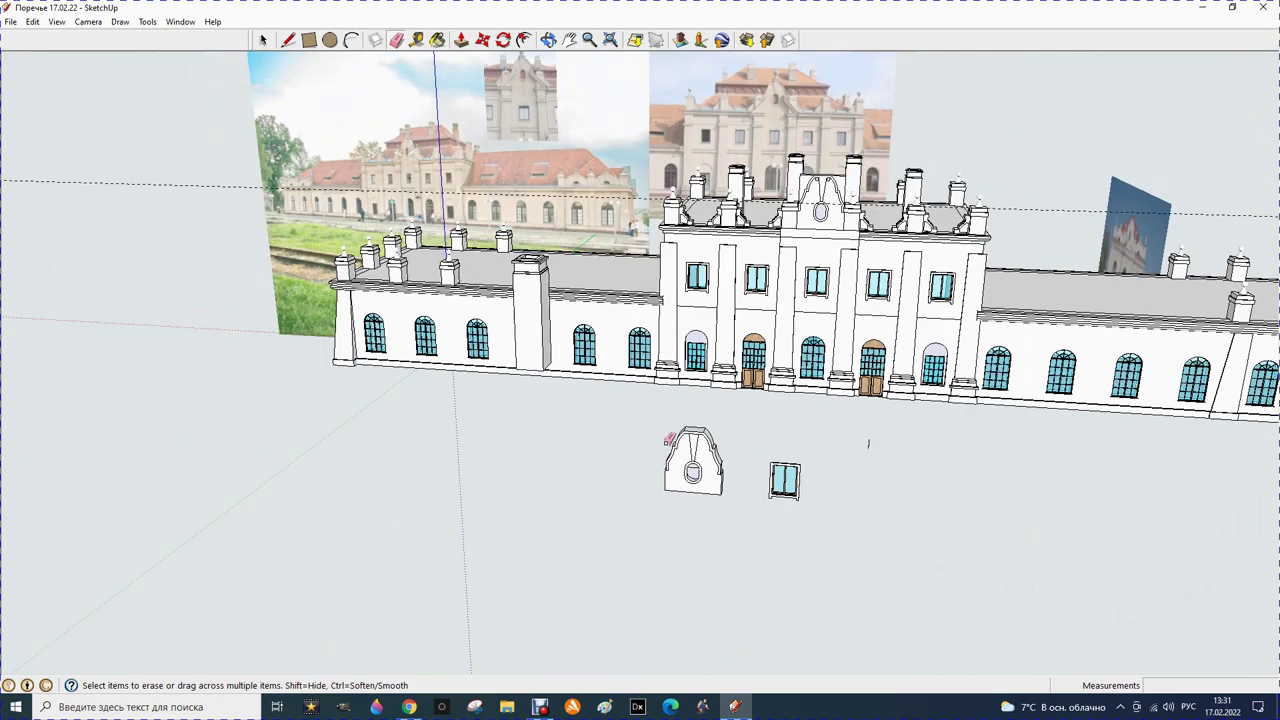
scroll(768, 60, up, 3)
scroll(772, 80, up, 3)
scroll(778, 98, up, 3)
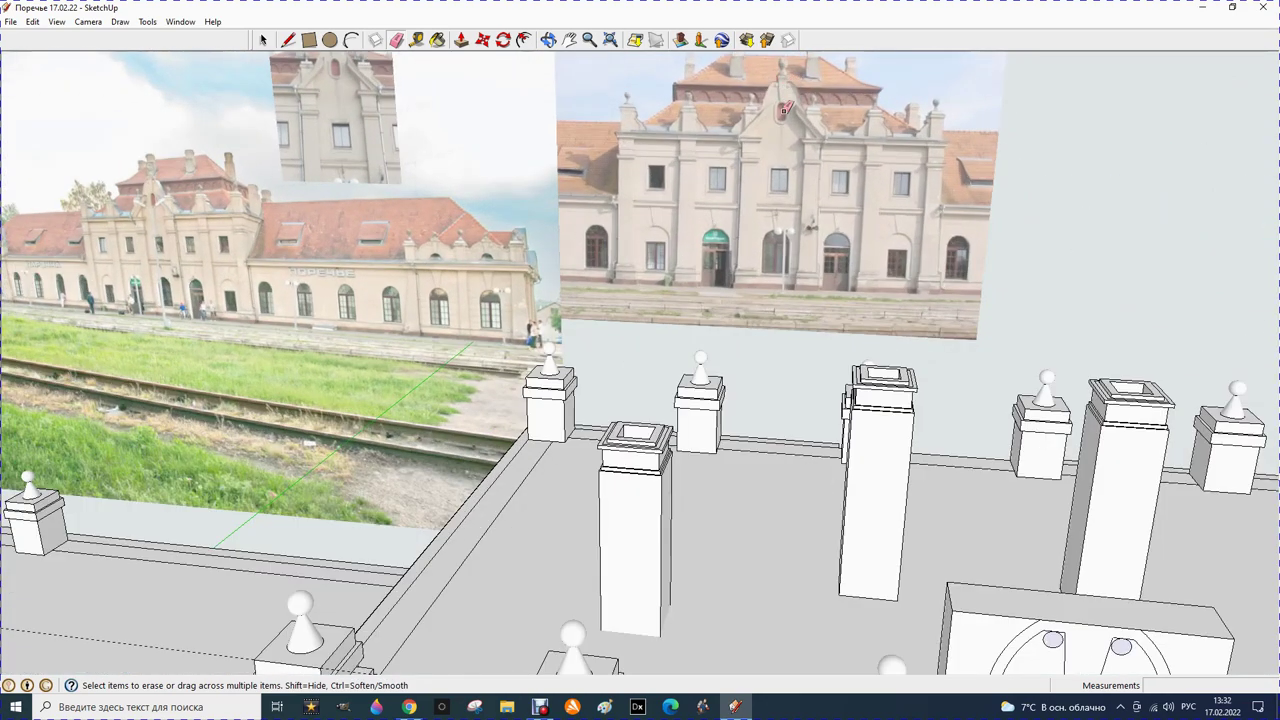
scroll(785, 110, down, 2)
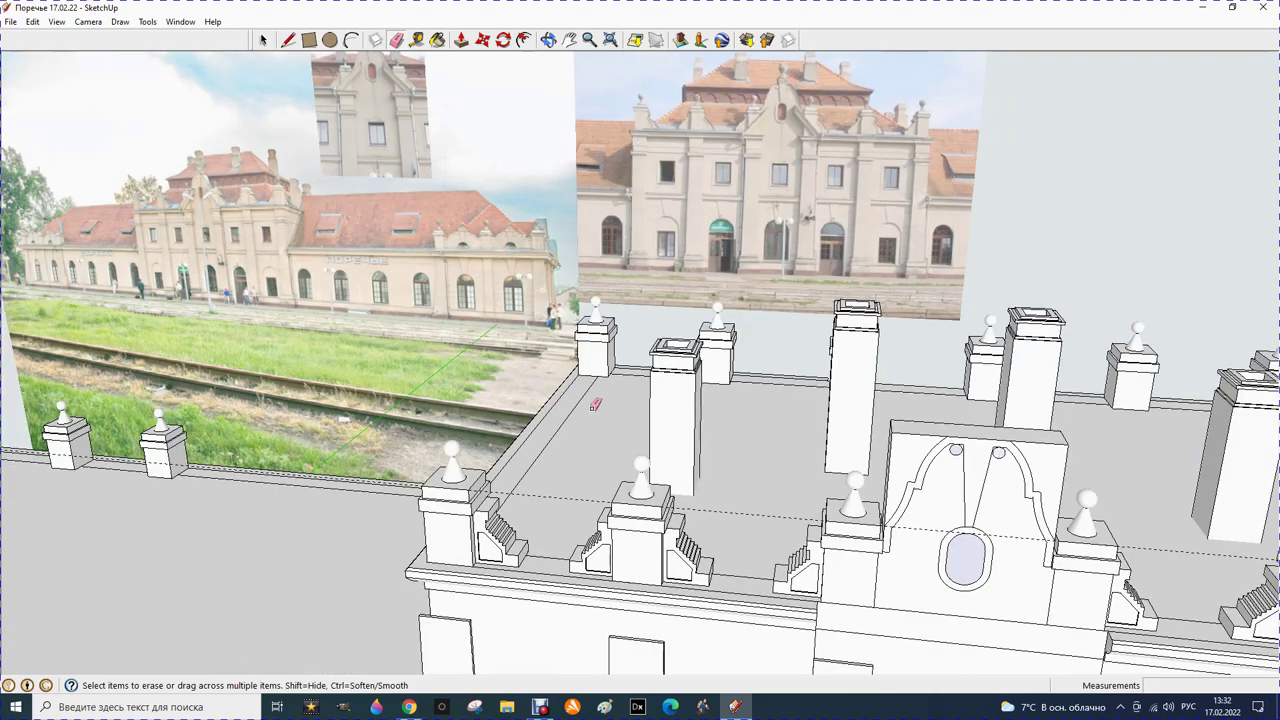
scroll(595, 404, down, 2)
scroll(587, 528, down, 2)
scroll(583, 477, down, 2)
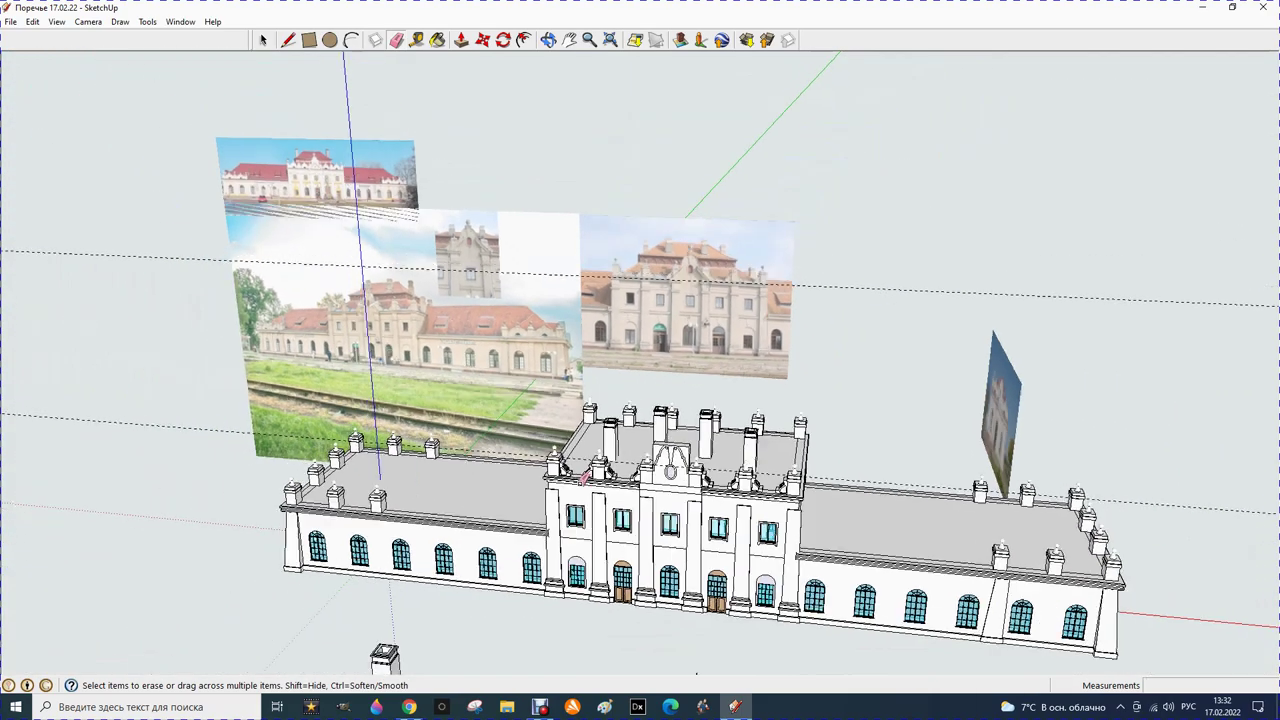
scroll(587, 515, down, 1)
scroll(590, 558, up, 1)
scroll(590, 566, up, 2)
scroll(669, 481, down, 1)
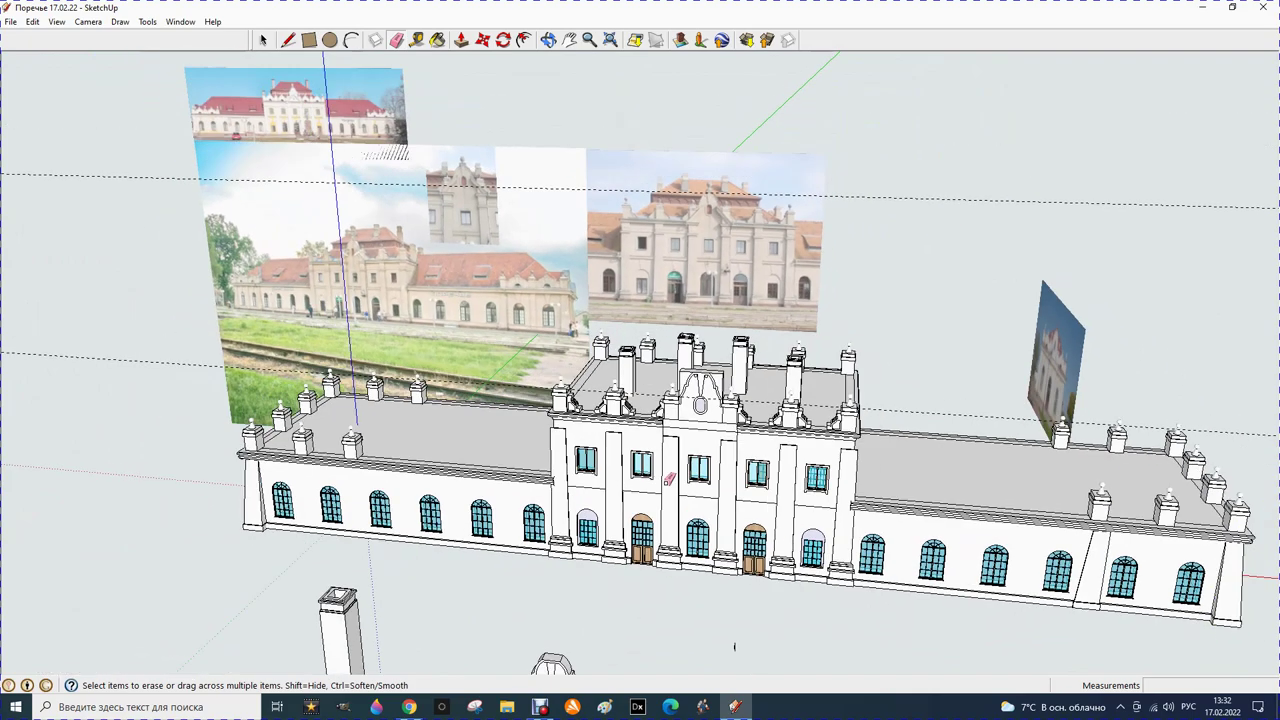
scroll(665, 485, down, 1)
scroll(575, 655, up, 2)
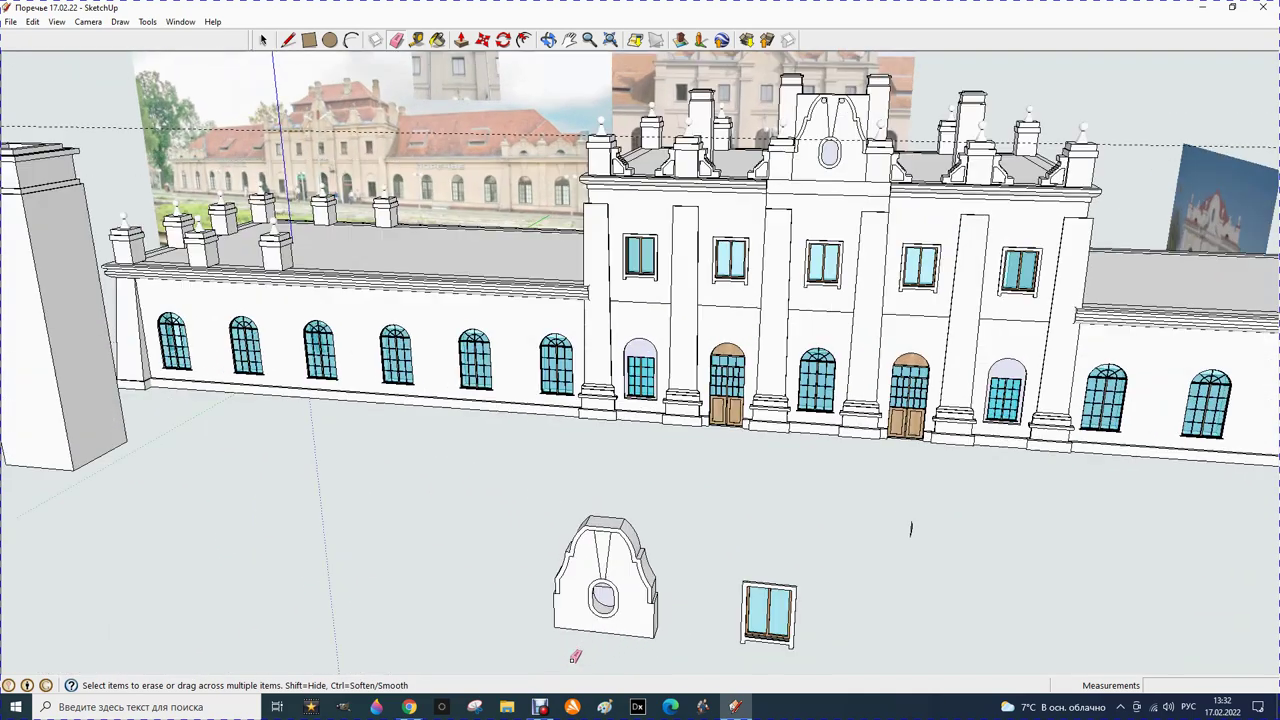
scroll(574, 600, up, 2)
scroll(583, 540, up, 2)
click(654, 378)
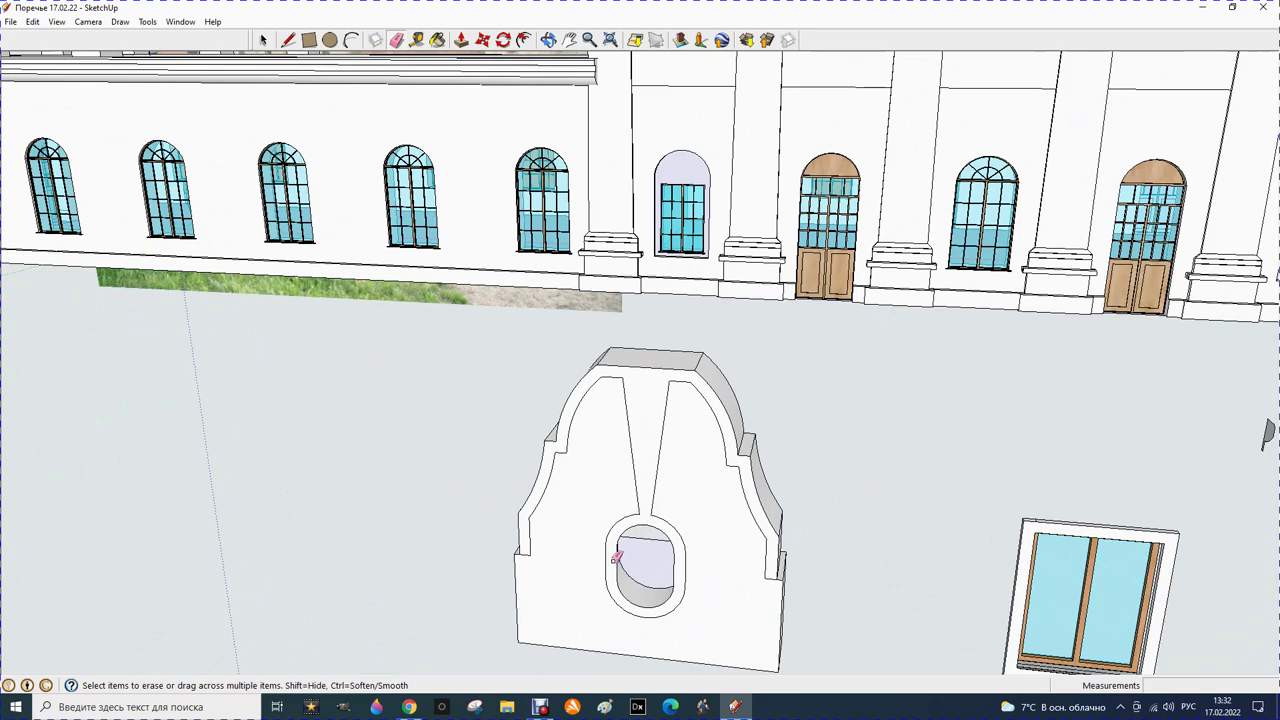
Place a Tape Measure guide at an 80 mm offset on the panel's upper face
click(416, 40)
scroll(608, 415, up, 1)
scroll(612, 399, up, 1)
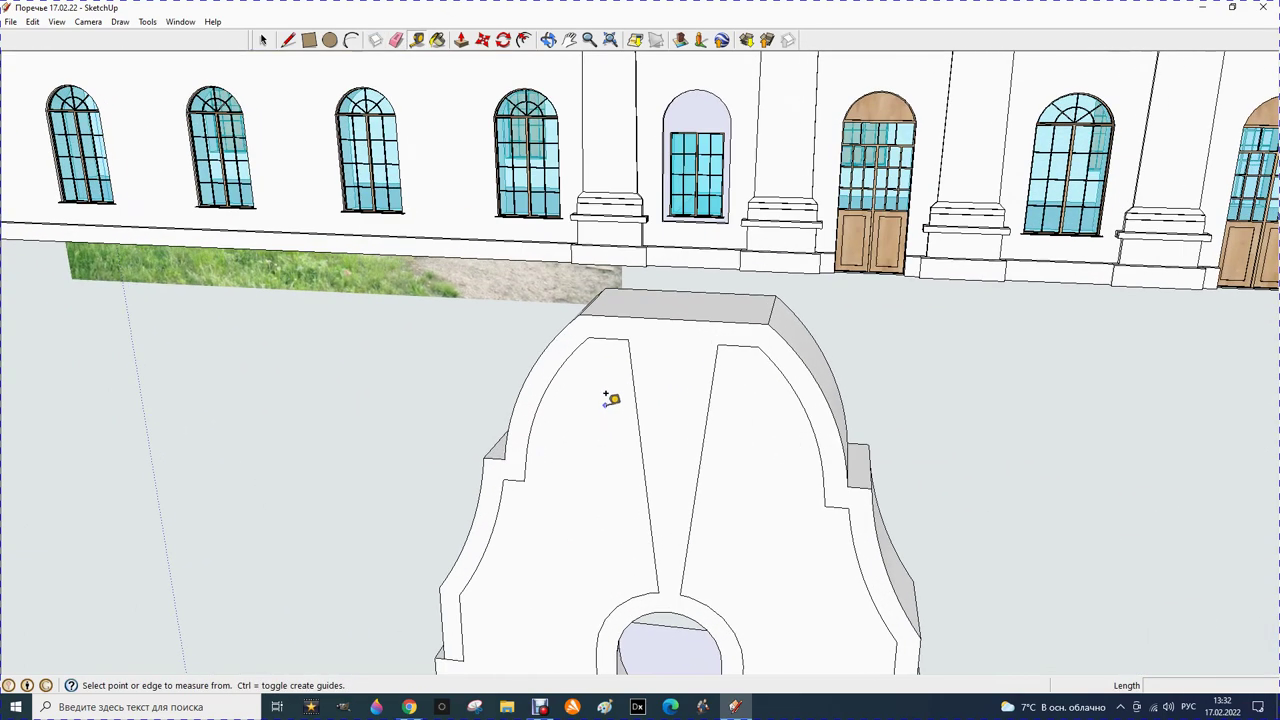
scroll(612, 399, up, 1)
click(618, 283)
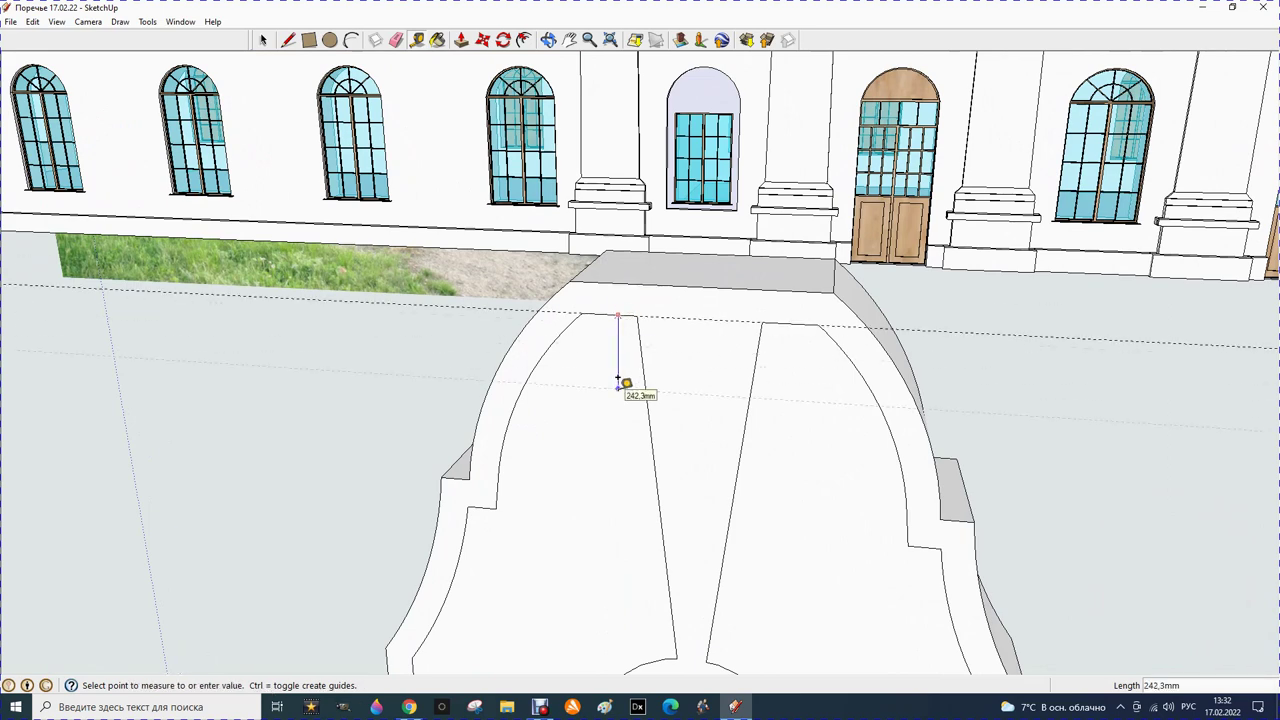
text(0)
key(Return)
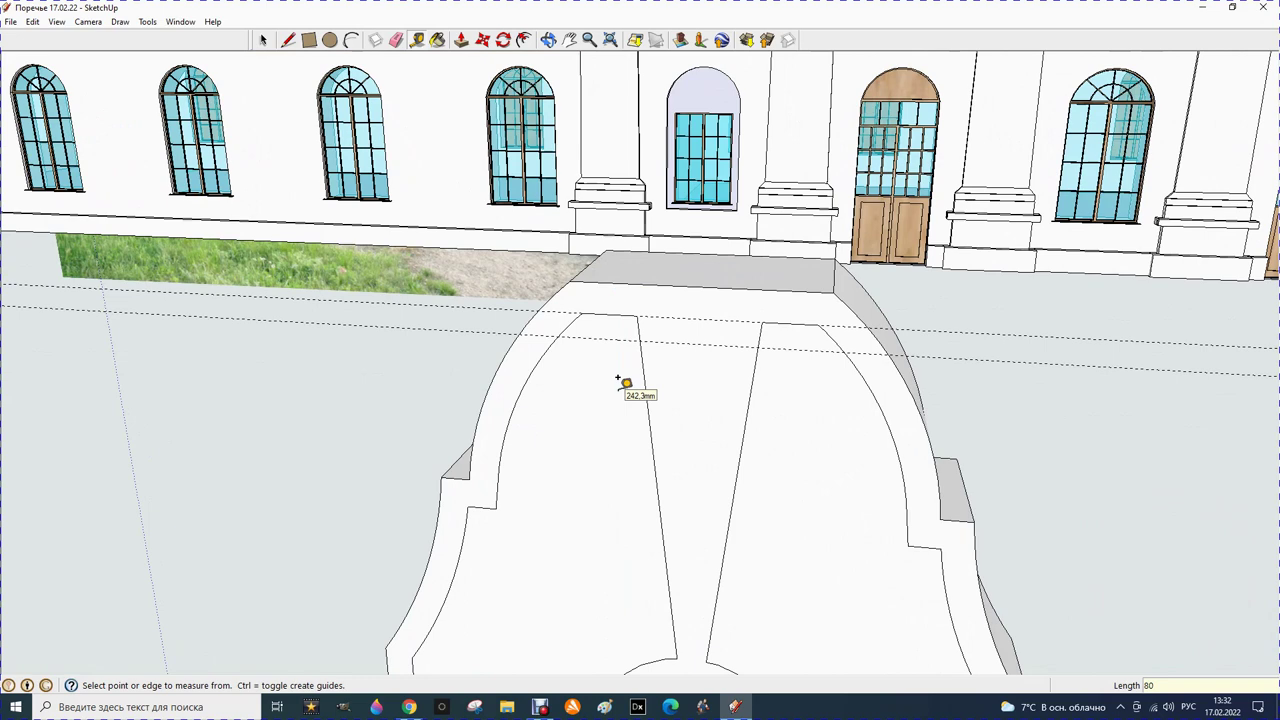
scroll(629, 356, down, 1)
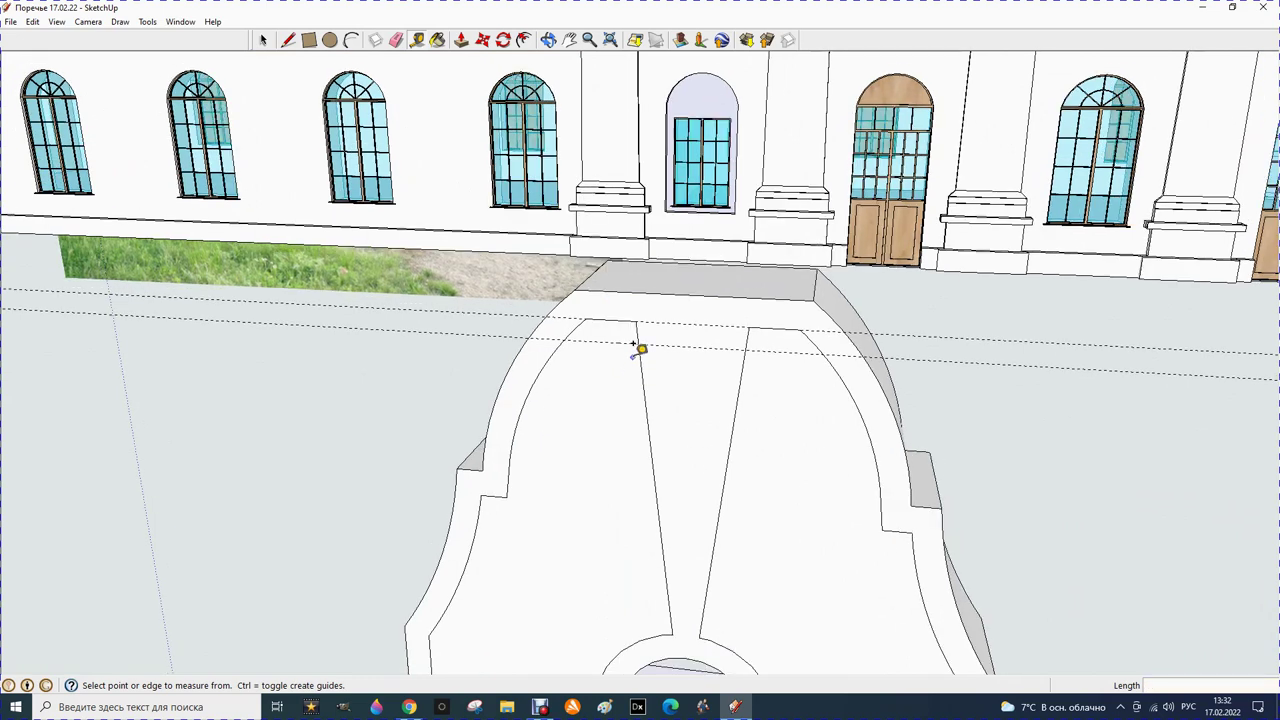
click(595, 271)
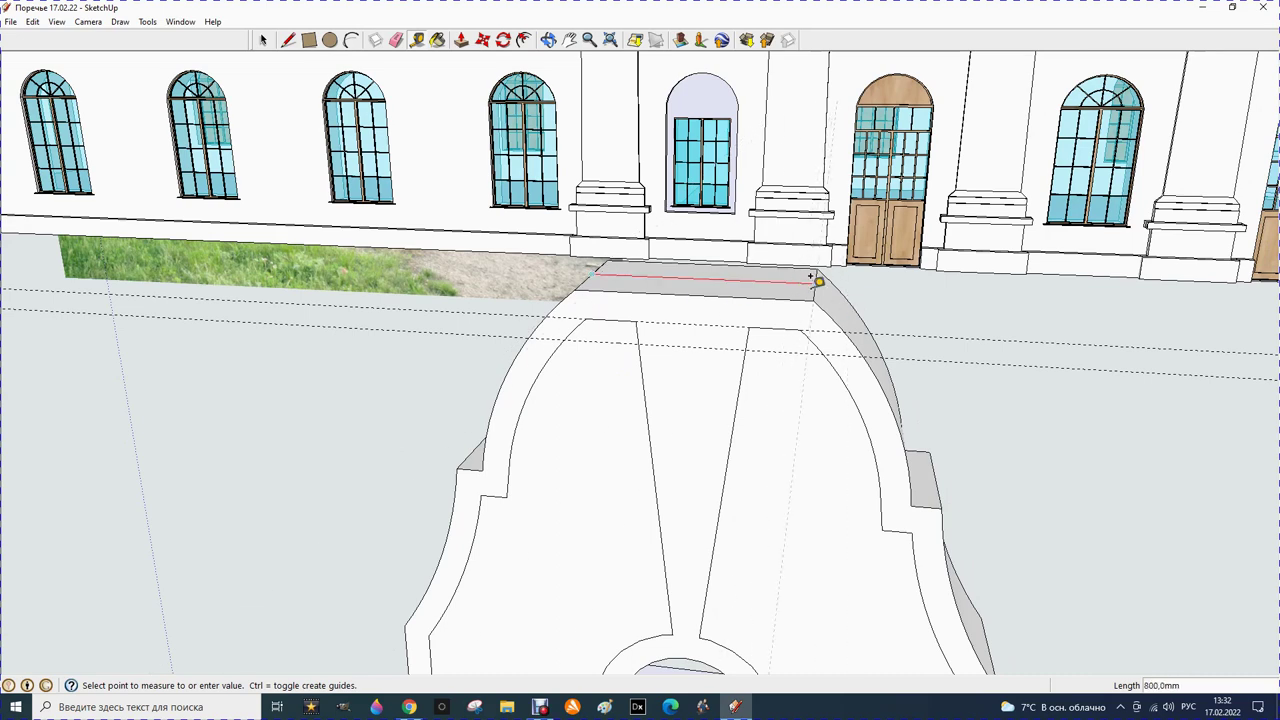
click(696, 287)
Draw a short vertical line from the guide partway down the panel's middle
click(288, 40)
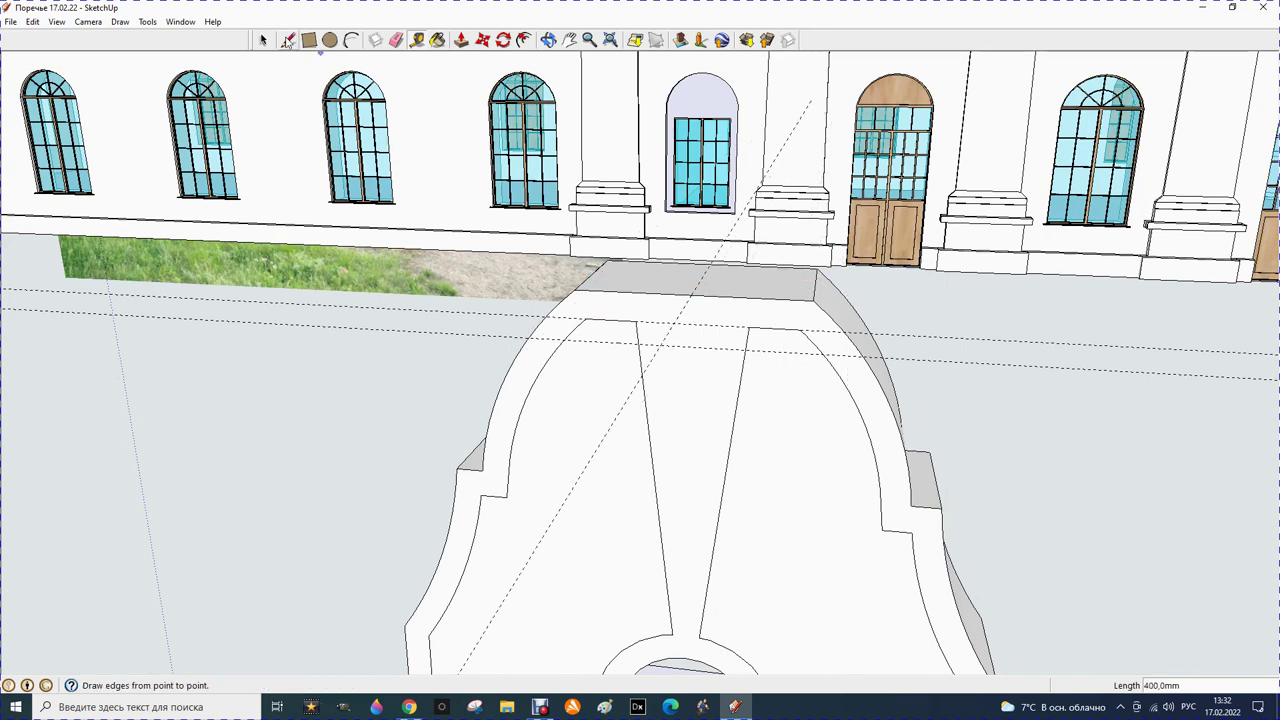
click(691, 297)
click(688, 503)
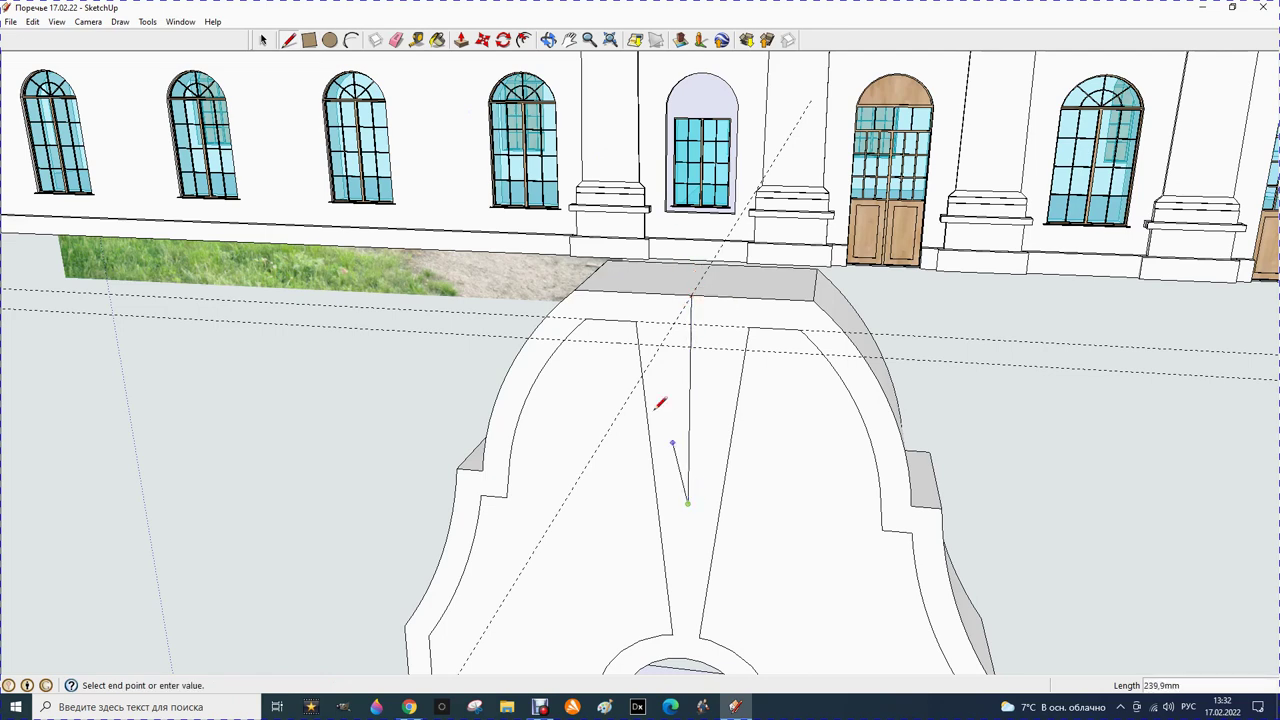
key(Escape)
Add two more guides at 280 mm offsets across the panel's upper front
click(417, 40)
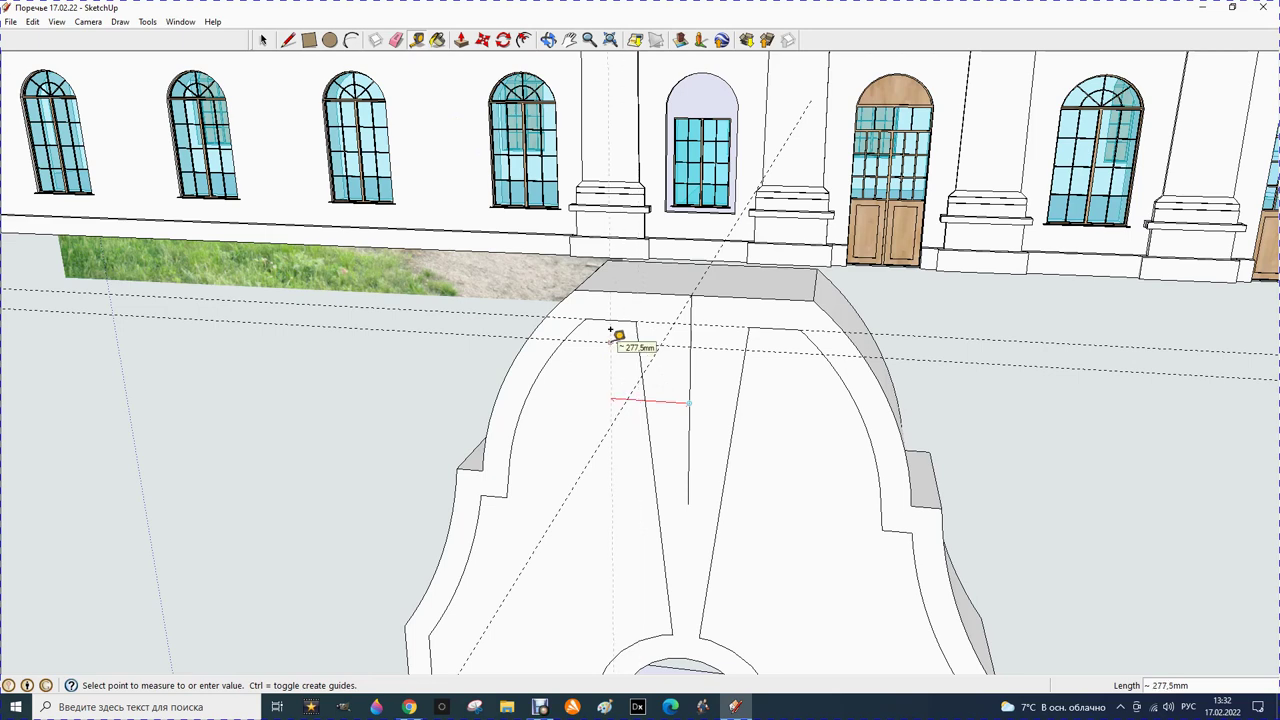
text(0)
key(Return)
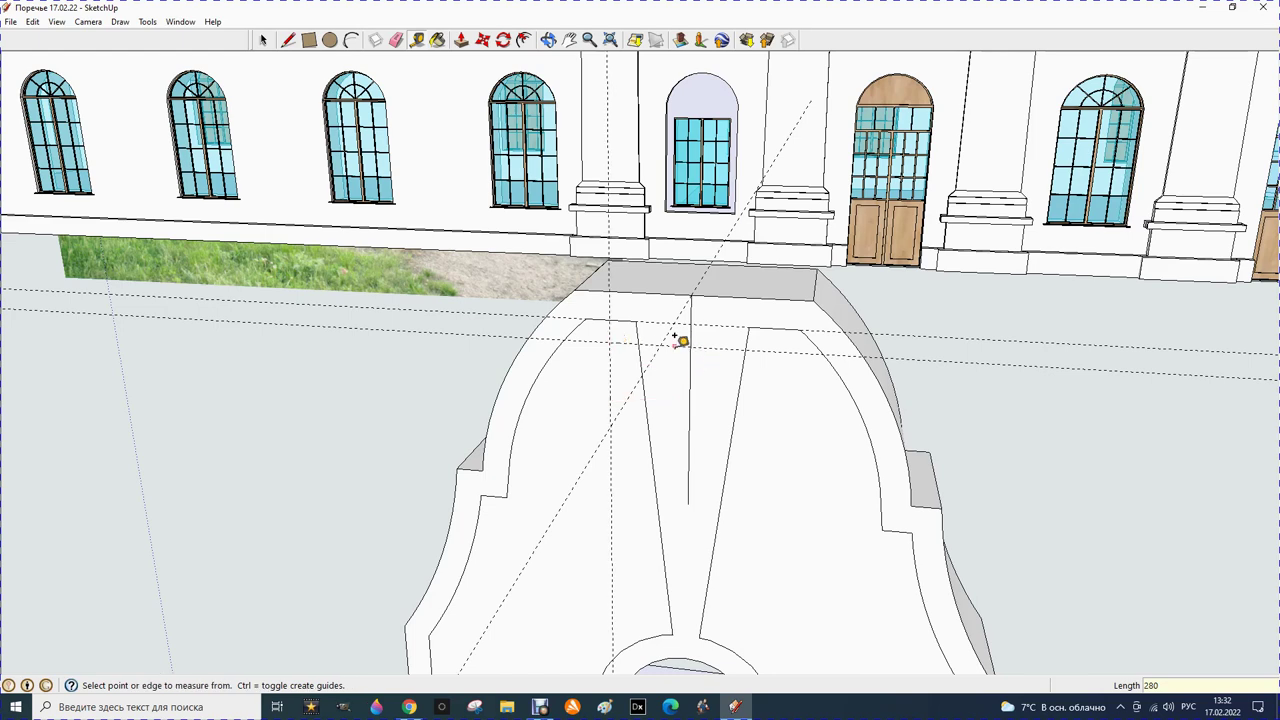
click(689, 362)
text(28)
key(Return)
click(330, 40)
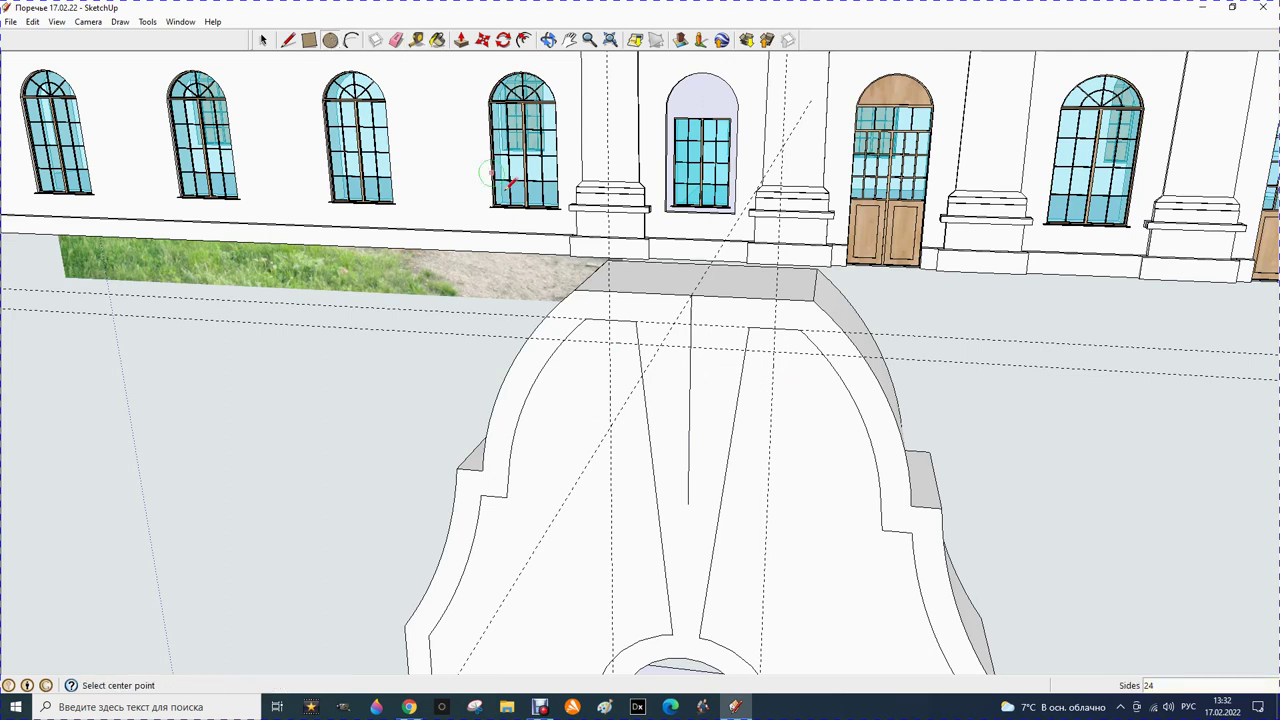
Draw two 80 mm-radius circles centred on the guide intersections, one either side of the line
click(610, 342)
text(80,0mm)
key(Return)
double_click(774, 351)
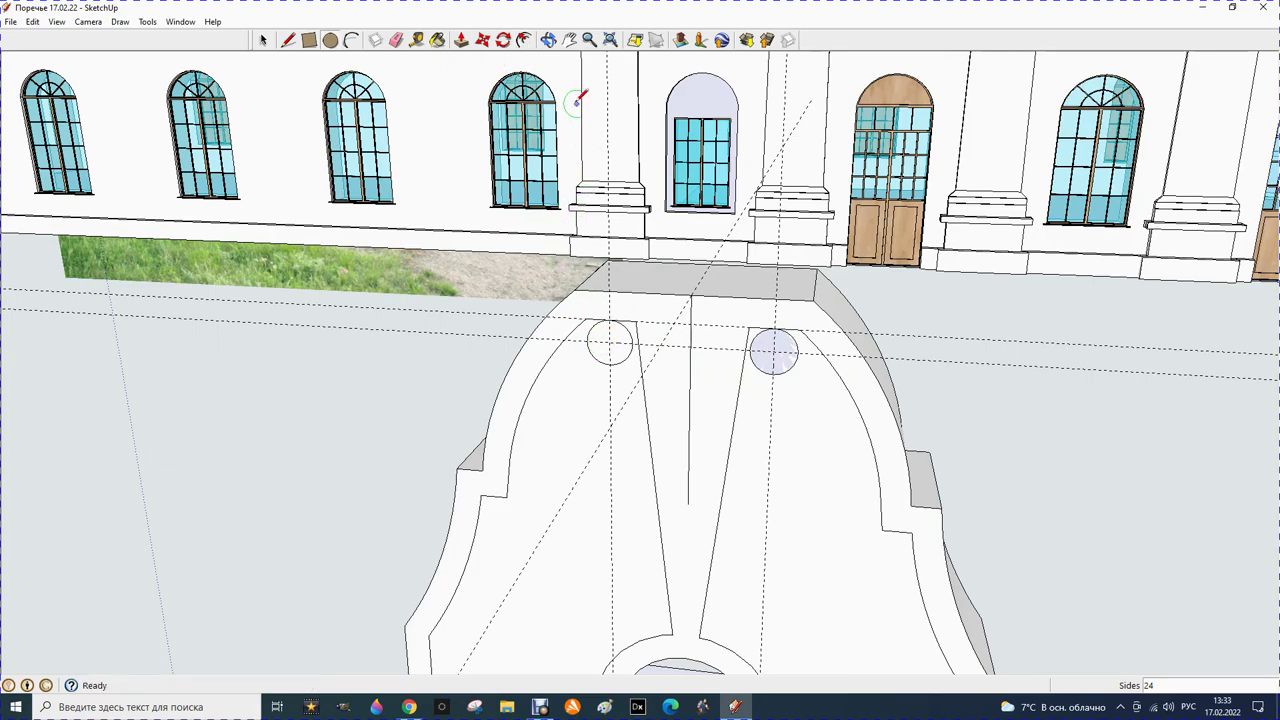
Orbit and zoom to look down onto the top of the gable panel
click(548, 39)
drag(445, 268, 477, 270)
scroll(477, 270, down, 3)
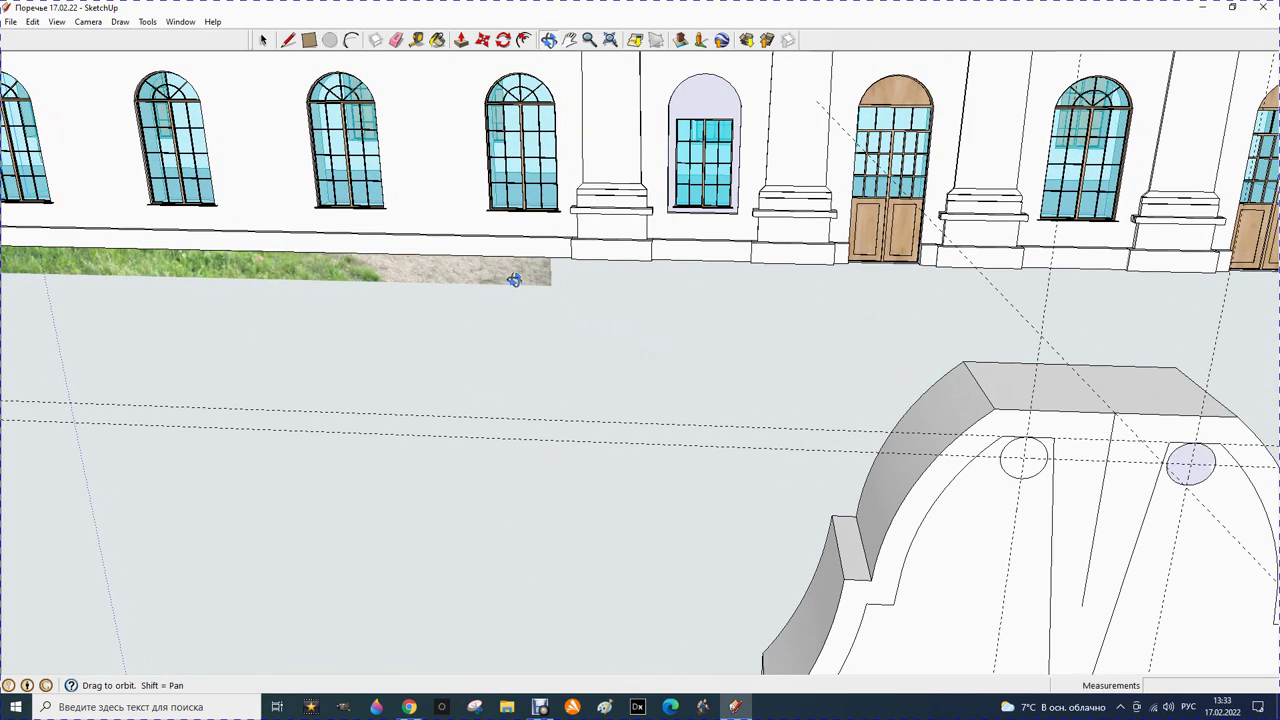
scroll(451, 275, down, 5)
scroll(600, 326, up, 1)
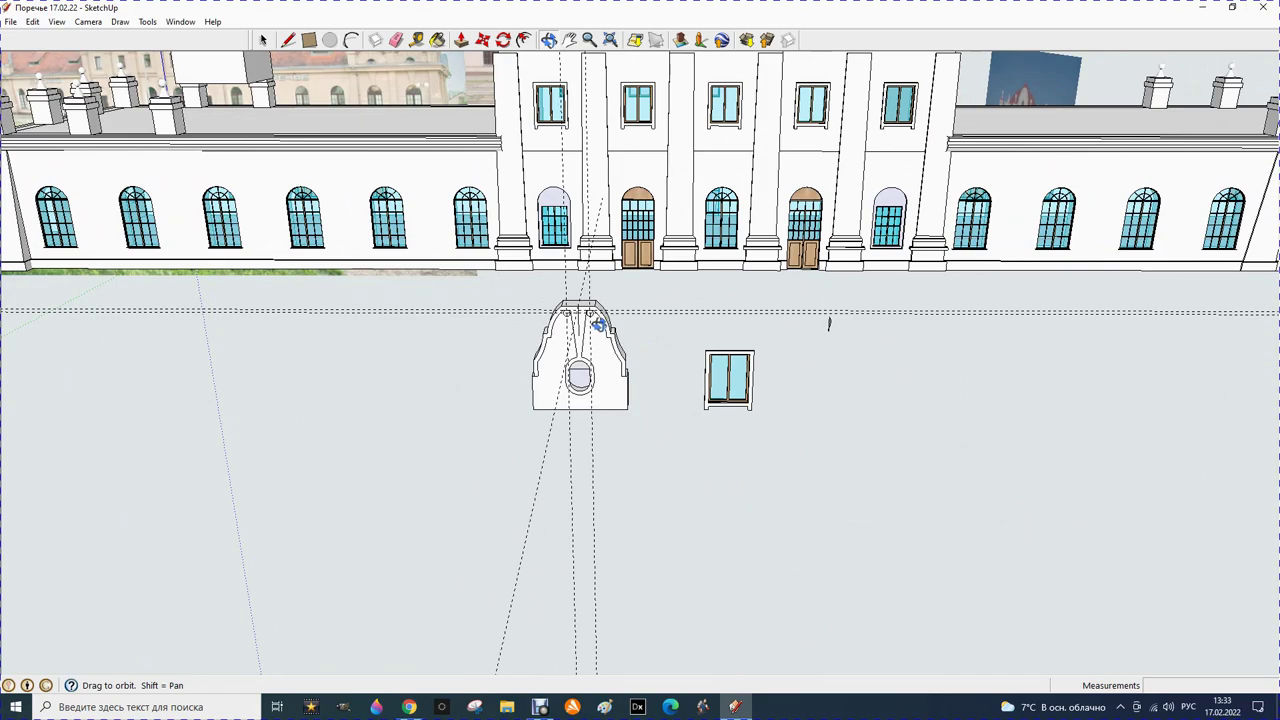
scroll(590, 320, up, 1)
scroll(580, 318, up, 2)
scroll(576, 318, up, 2)
scroll(576, 318, up, 2)
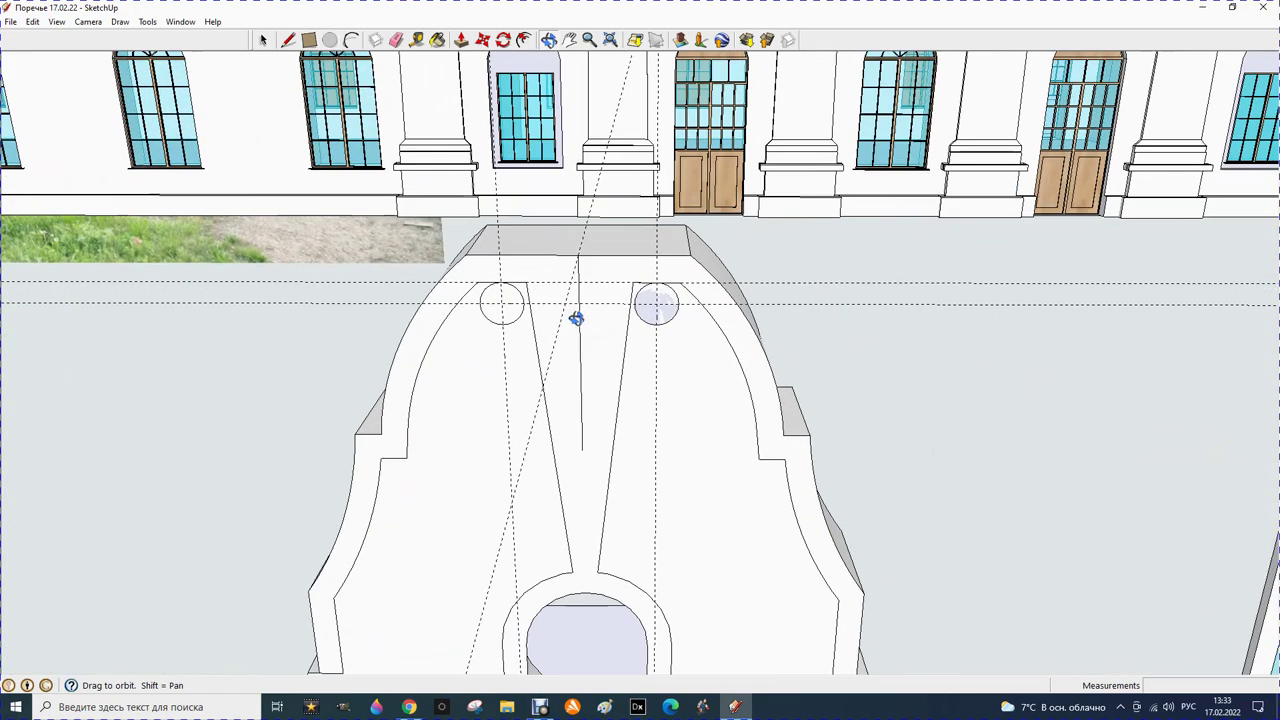
scroll(574, 320, up, 2)
drag(574, 320, 700, 362)
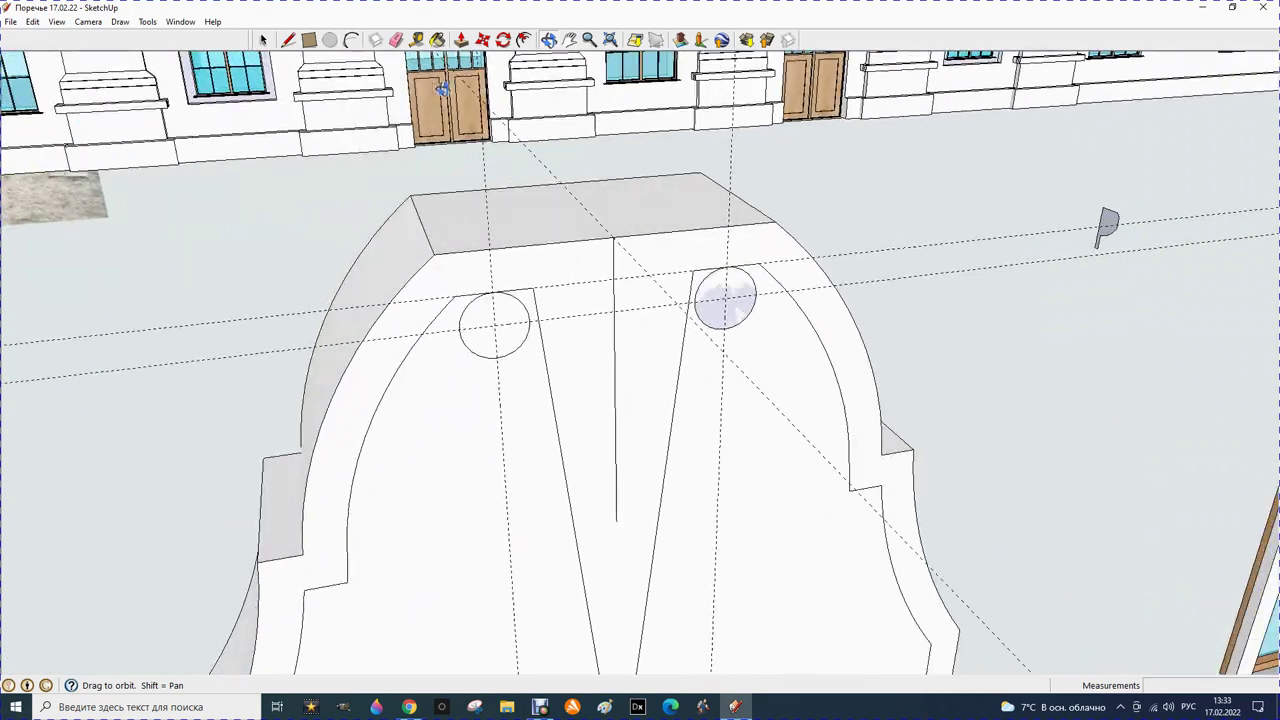
click(461, 40)
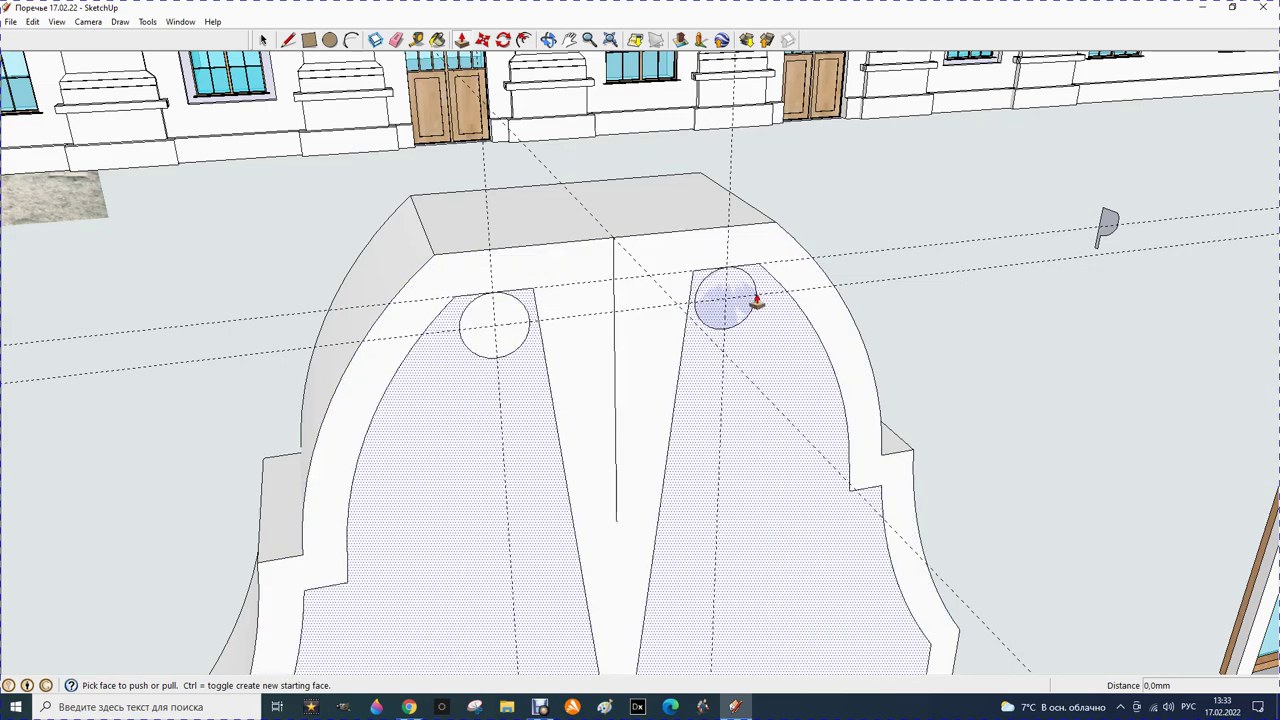
scroll(734, 289, up, 1)
scroll(734, 285, up, 2)
scroll(734, 278, up, 1)
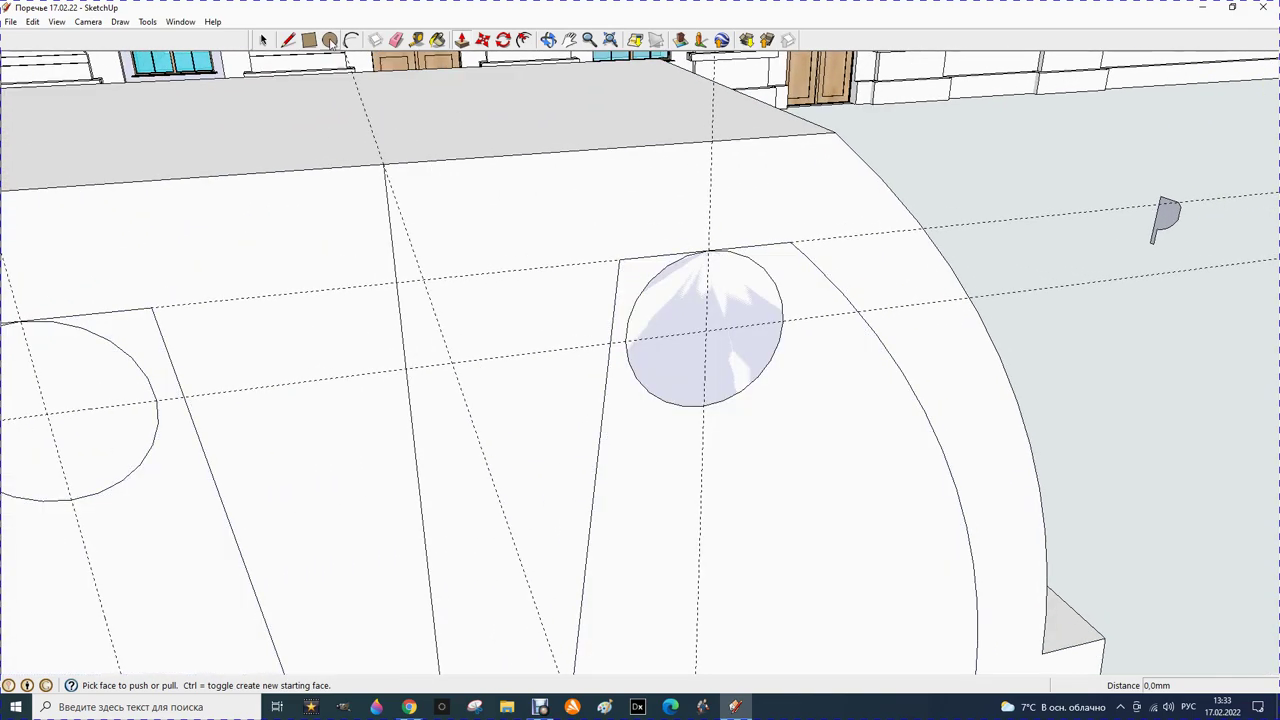
Erase the right circle and redraw it centred on the guide intersection
click(396, 40)
click(637, 376)
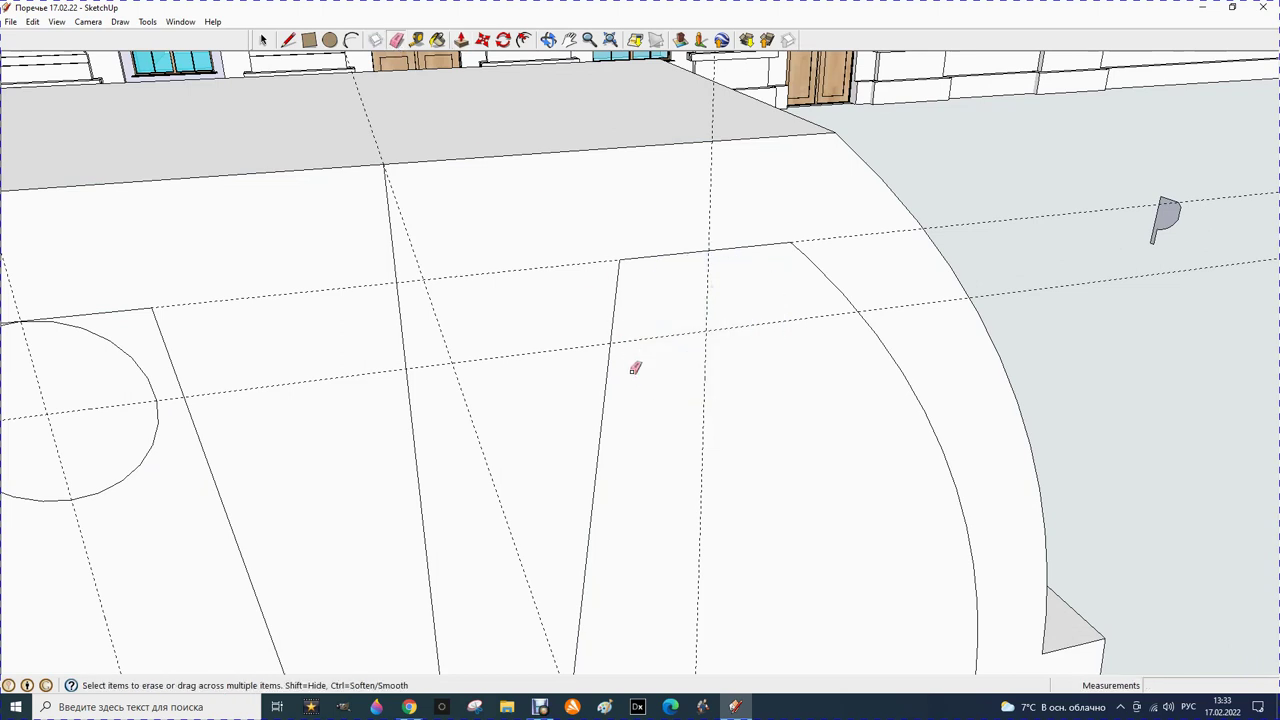
click(352, 40)
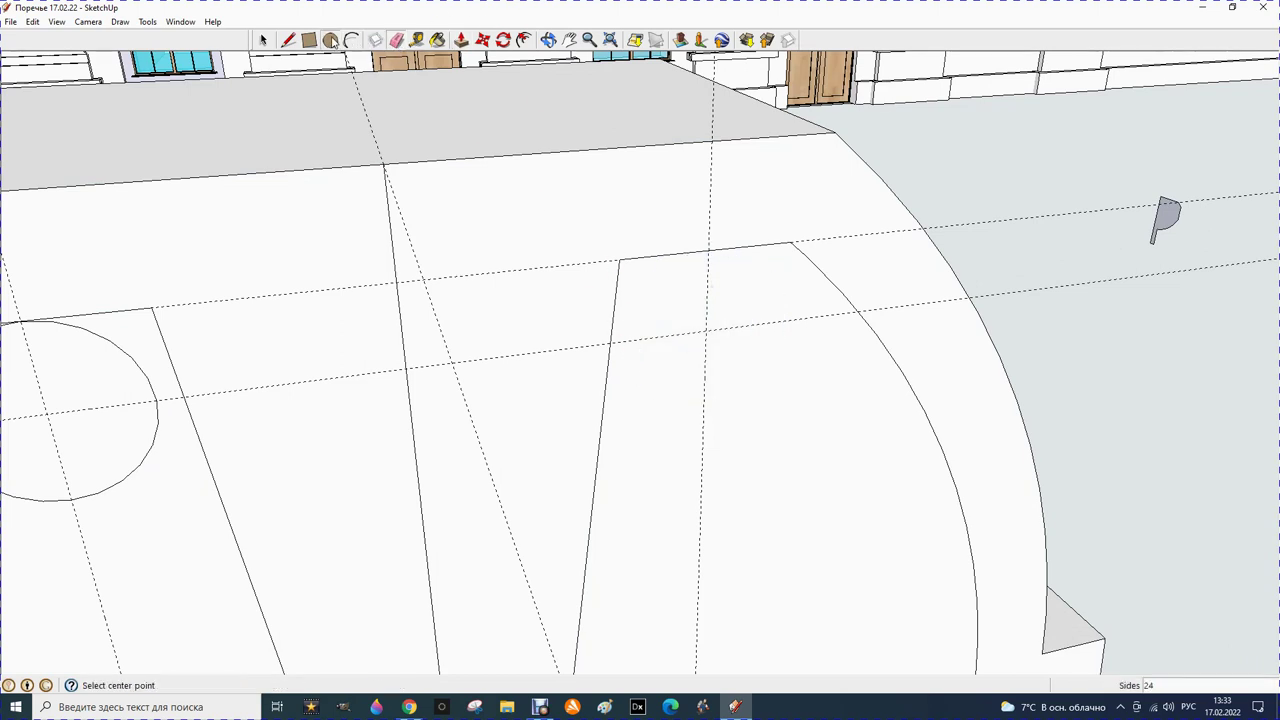
click(706, 330)
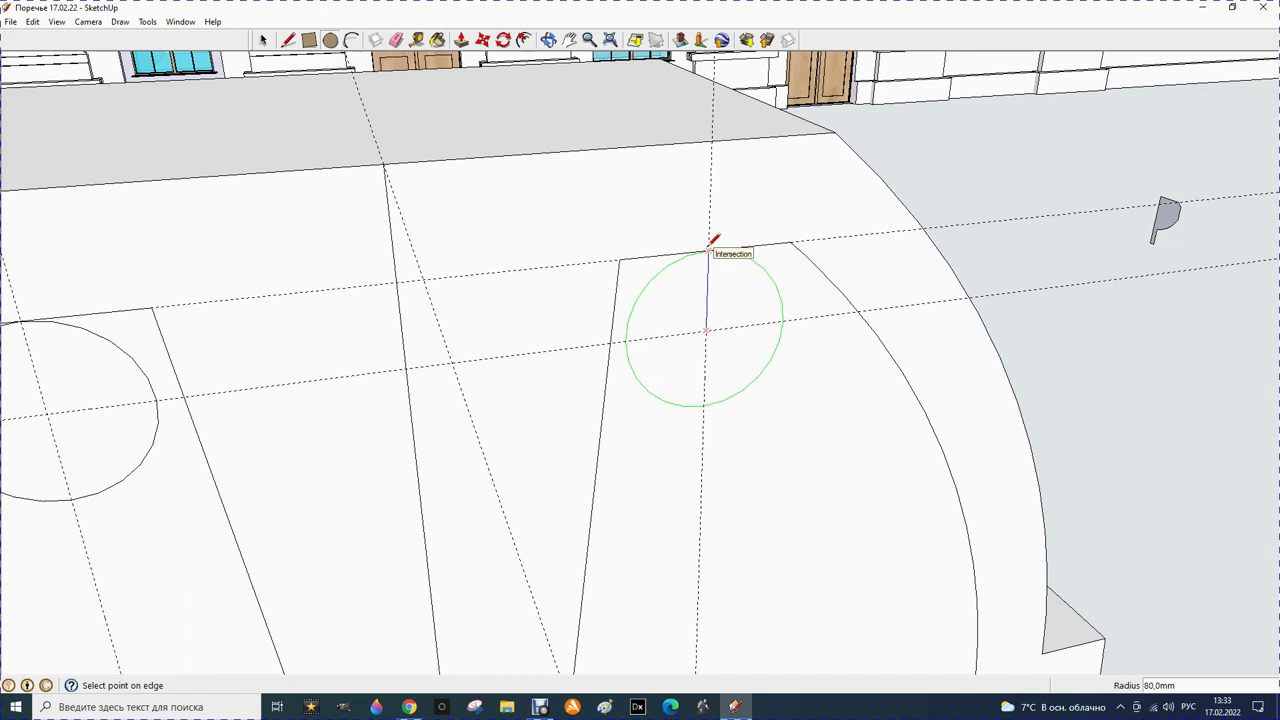
click(710, 244)
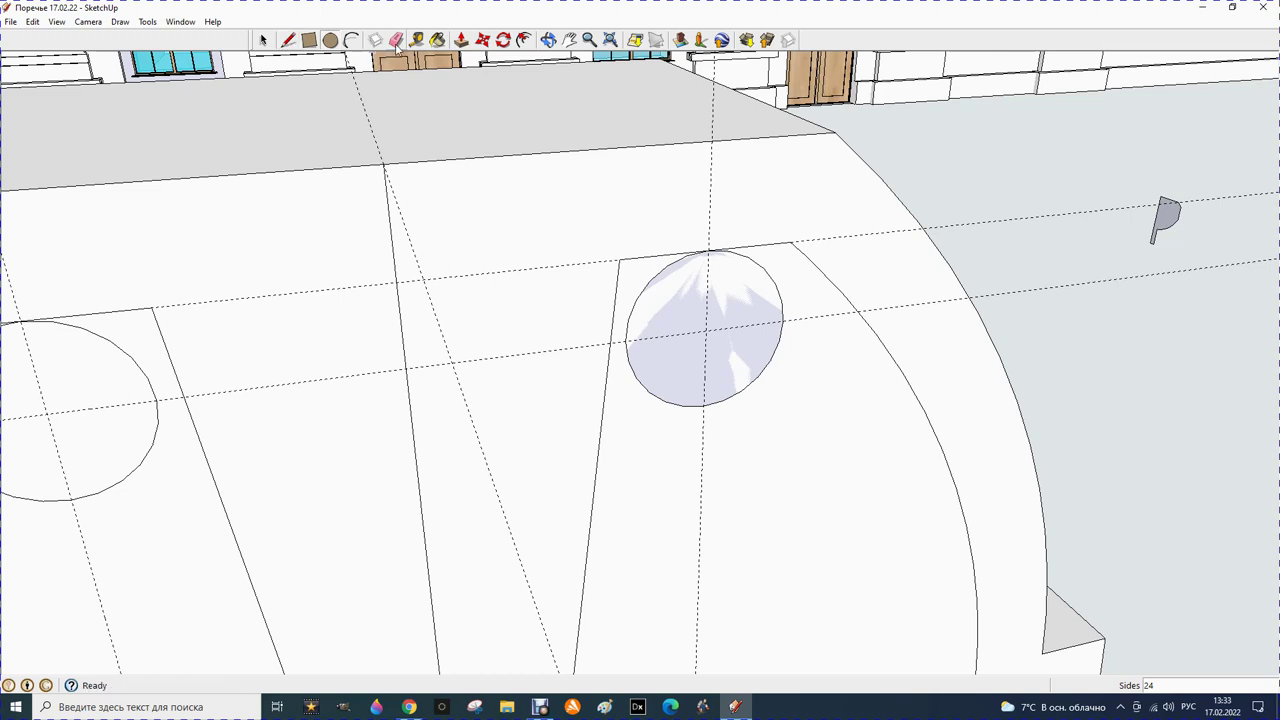
Erase the shaded circle again and redraw it at 75.6 mm radius touching the notch top
click(396, 40)
click(661, 398)
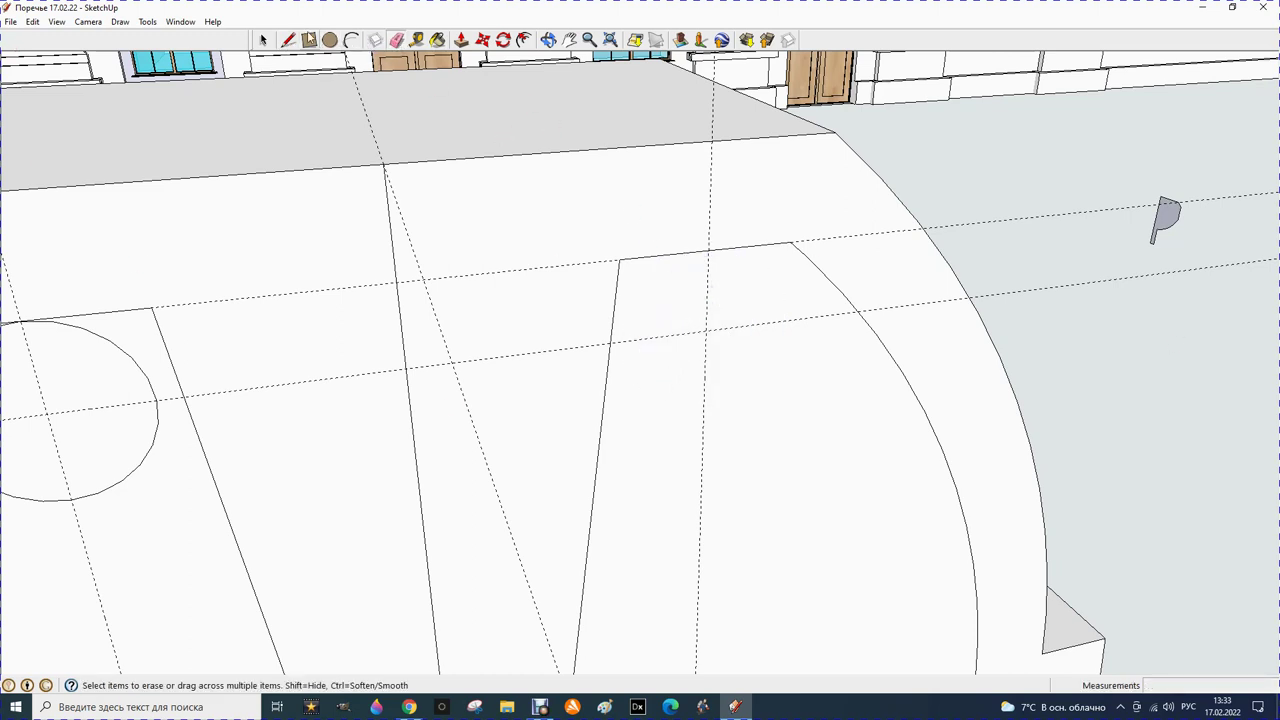
click(329, 40)
click(705, 330)
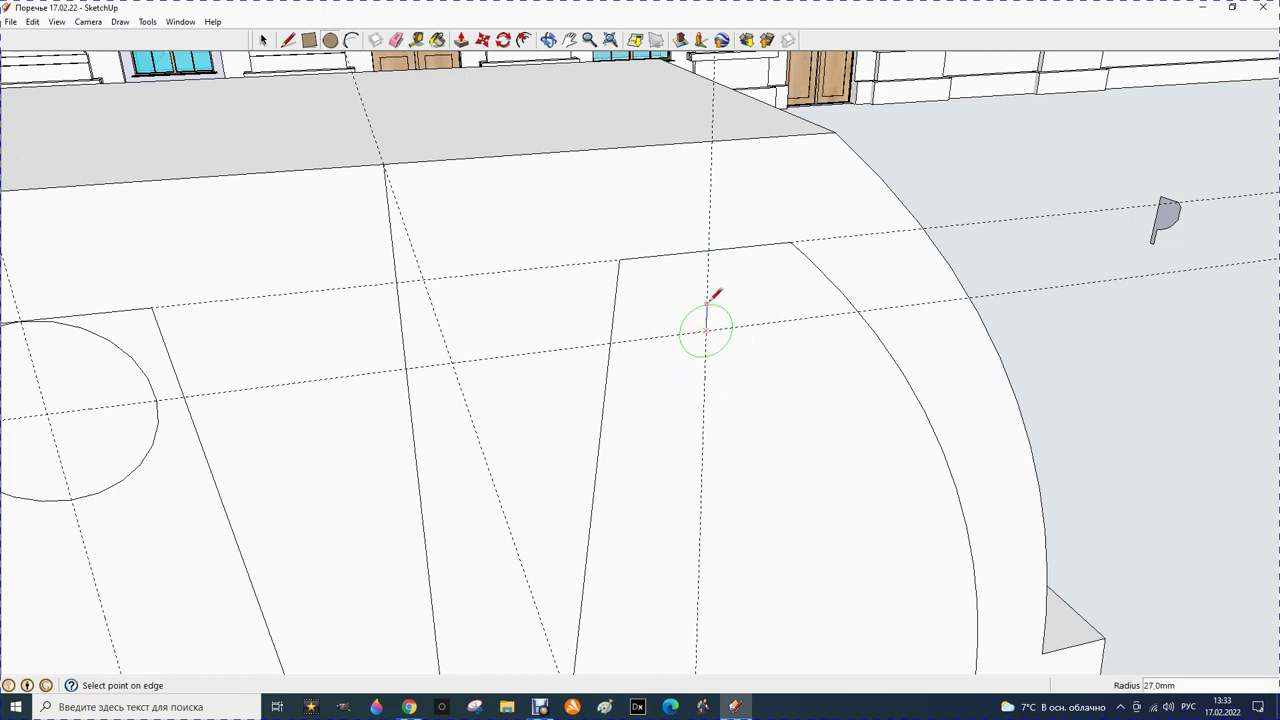
click(713, 248)
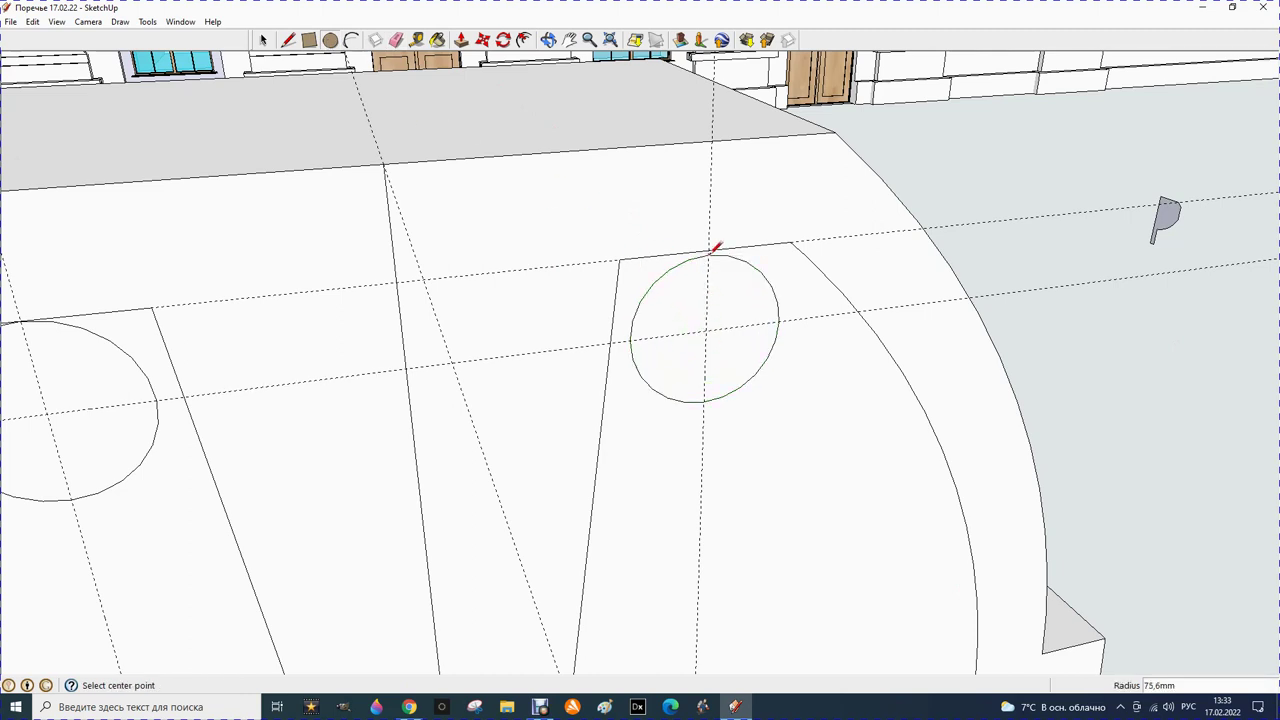
scroll(745, 265, down, 1)
scroll(795, 276, down, 1)
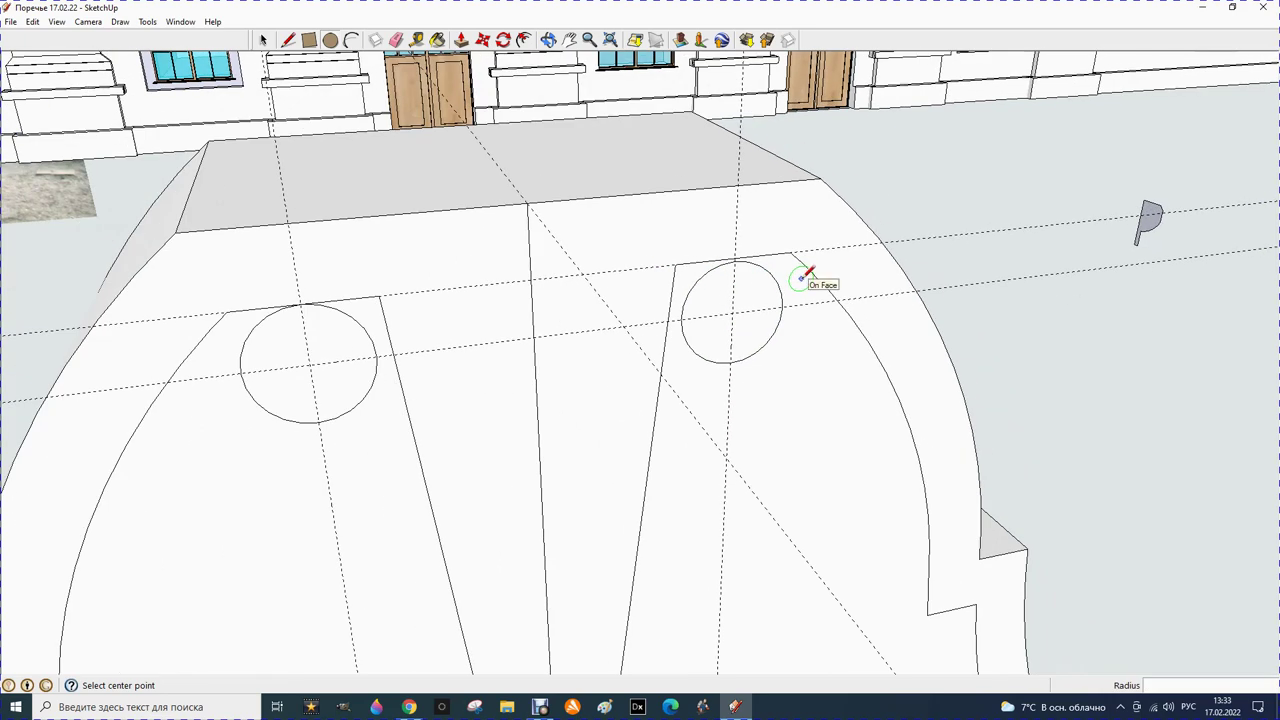
Push/Pull the right and left circles out 100 mm each into short cylinders
click(461, 40)
click(708, 298)
text(100)
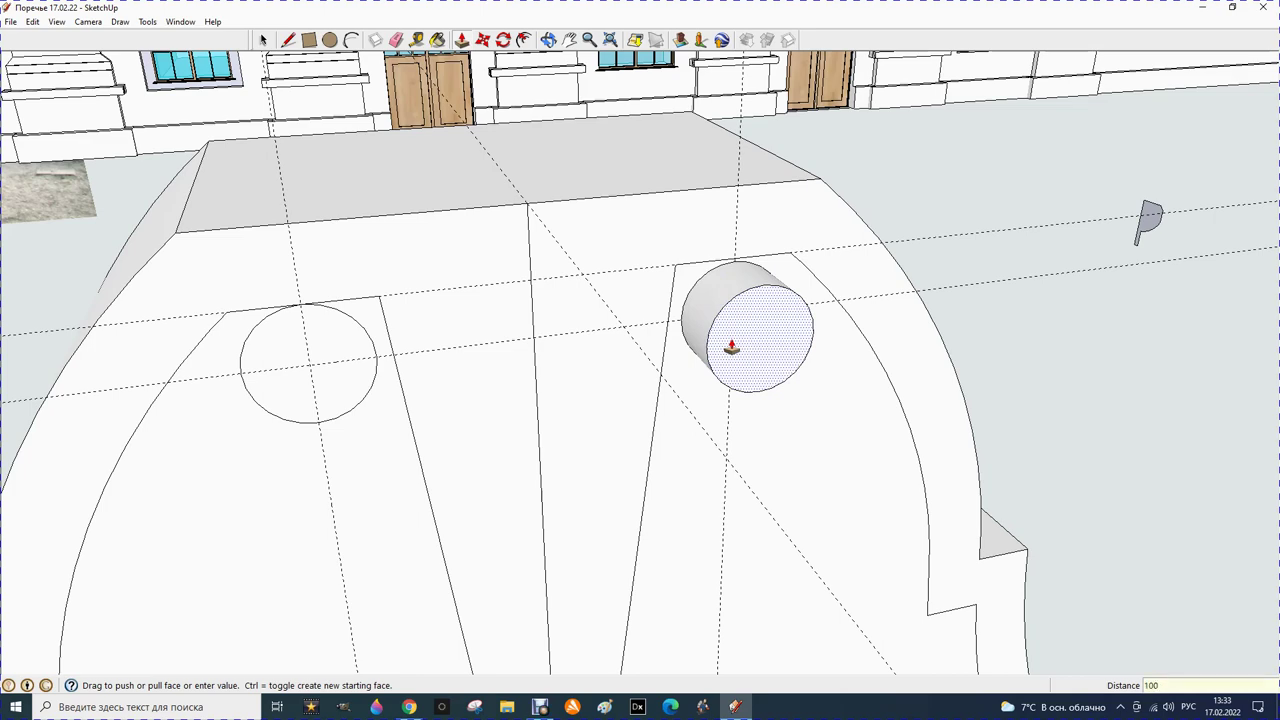
key(Return)
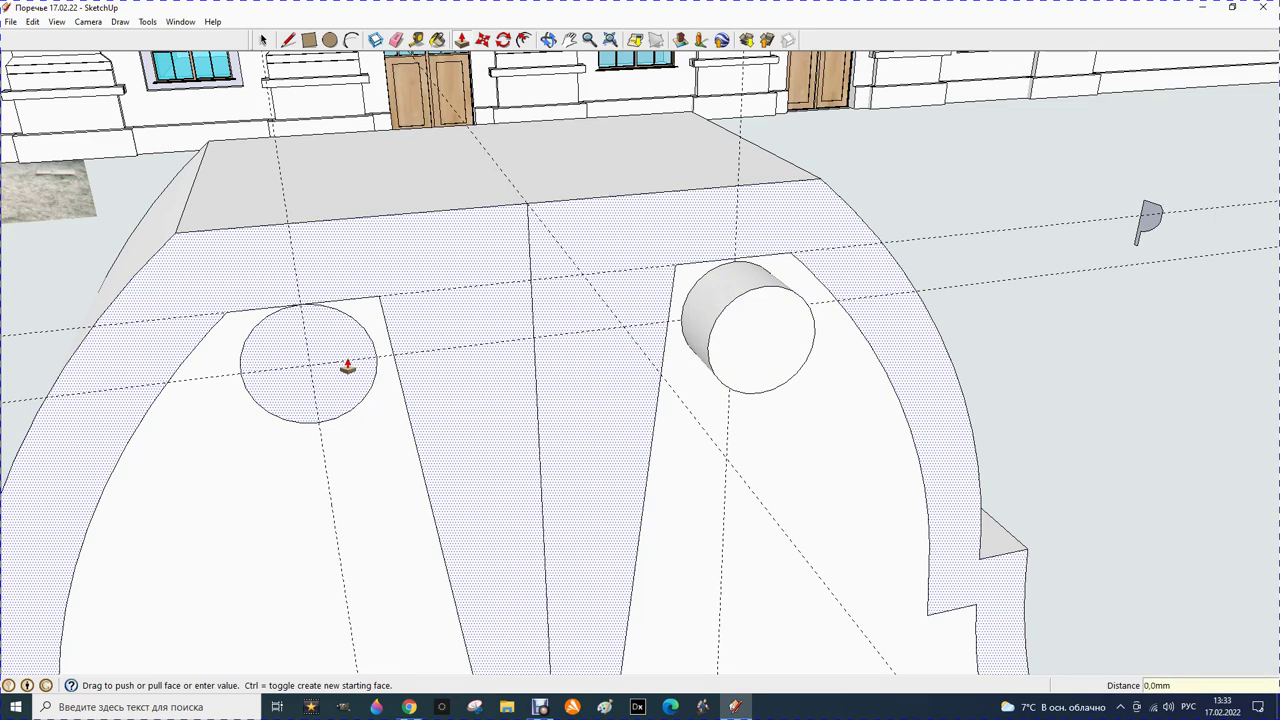
click(346, 366)
text(100)
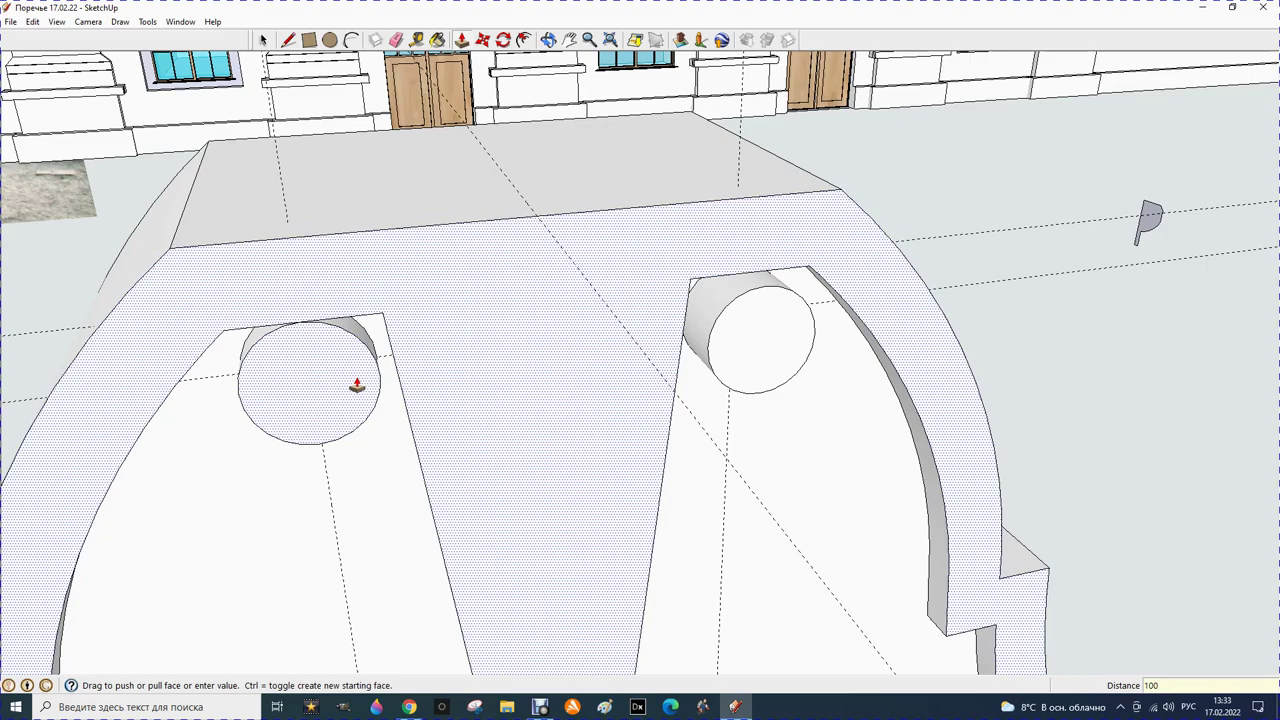
scroll(357, 385, down, 1)
scroll(434, 337, down, 1)
key(Return)
scroll(526, 297, down, 1)
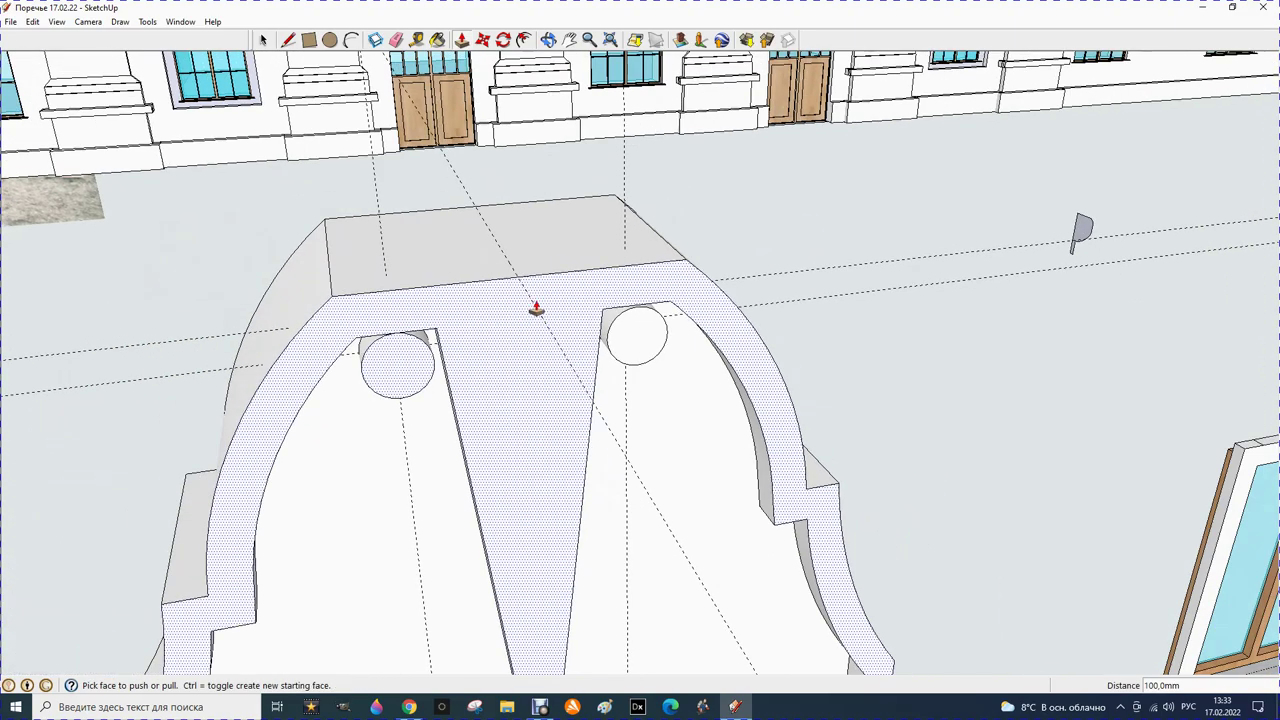
scroll(516, 305, down, 1)
scroll(516, 305, down, 1)
scroll(502, 295, down, 1)
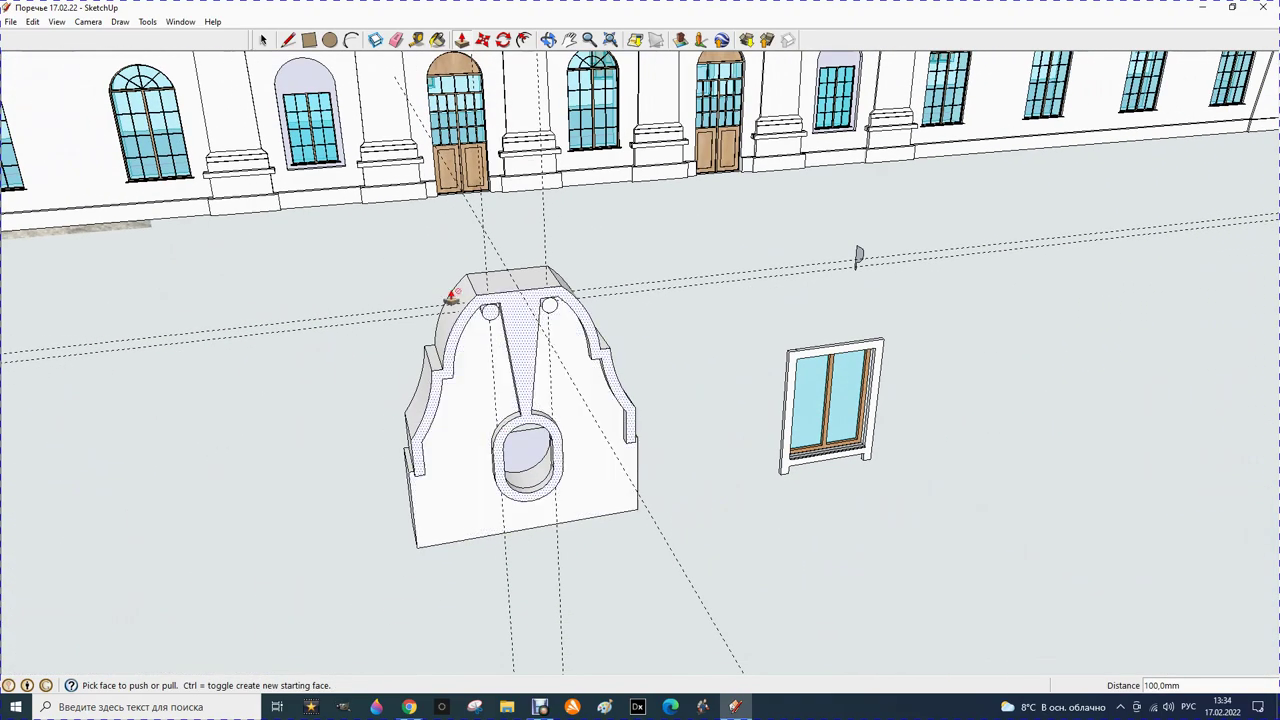
Orbit to face the facade, then select and delete the old pediment on the central roof
click(548, 40)
mouse_move(566, 486)
mouse_down()
mouse_move(517, 434)
mouse_move(509, 355)
mouse_up()
scroll(518, 414, down, 1)
scroll(518, 414, down, 1)
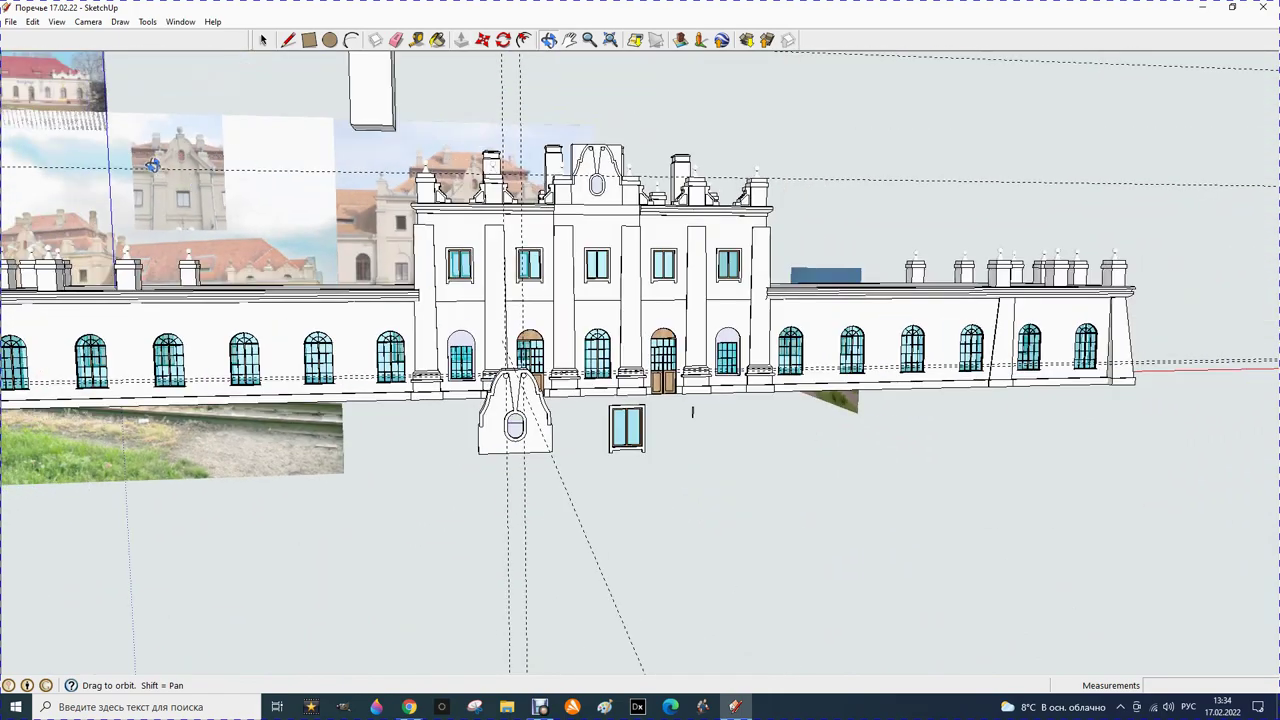
scroll(192, 135, up, 1)
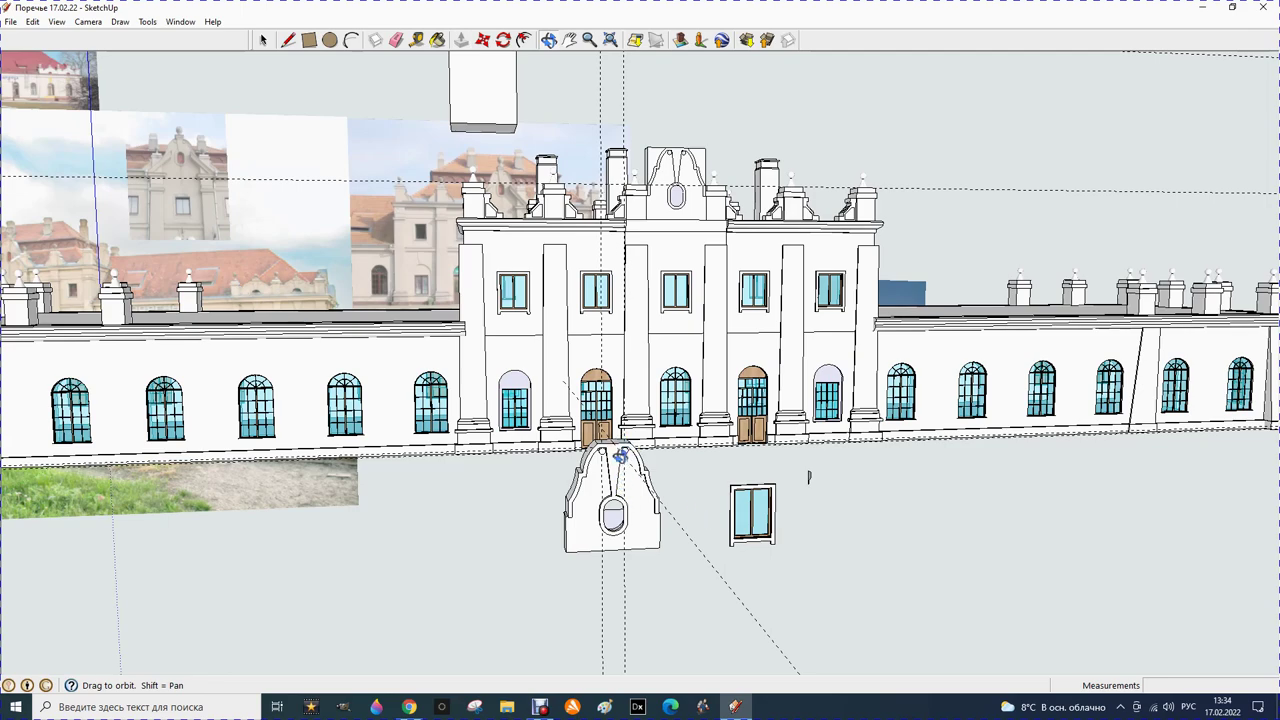
scroll(628, 551, up, 1)
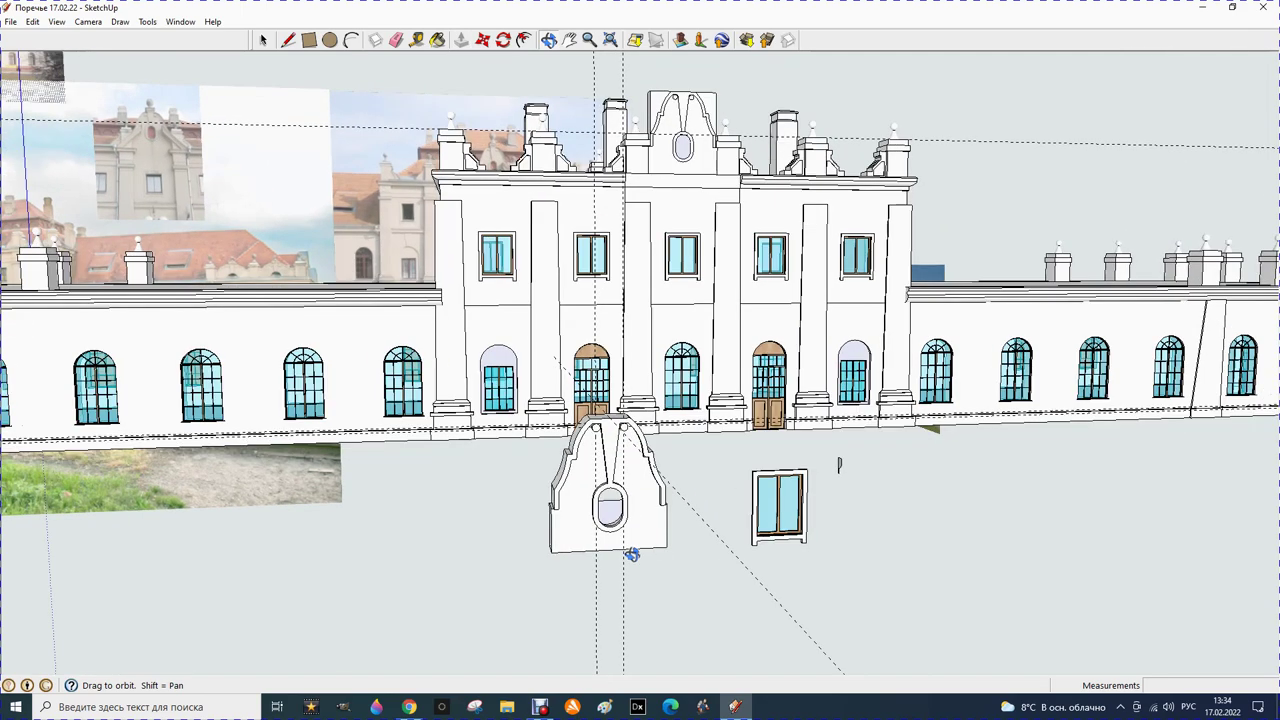
scroll(620, 553, up, 1)
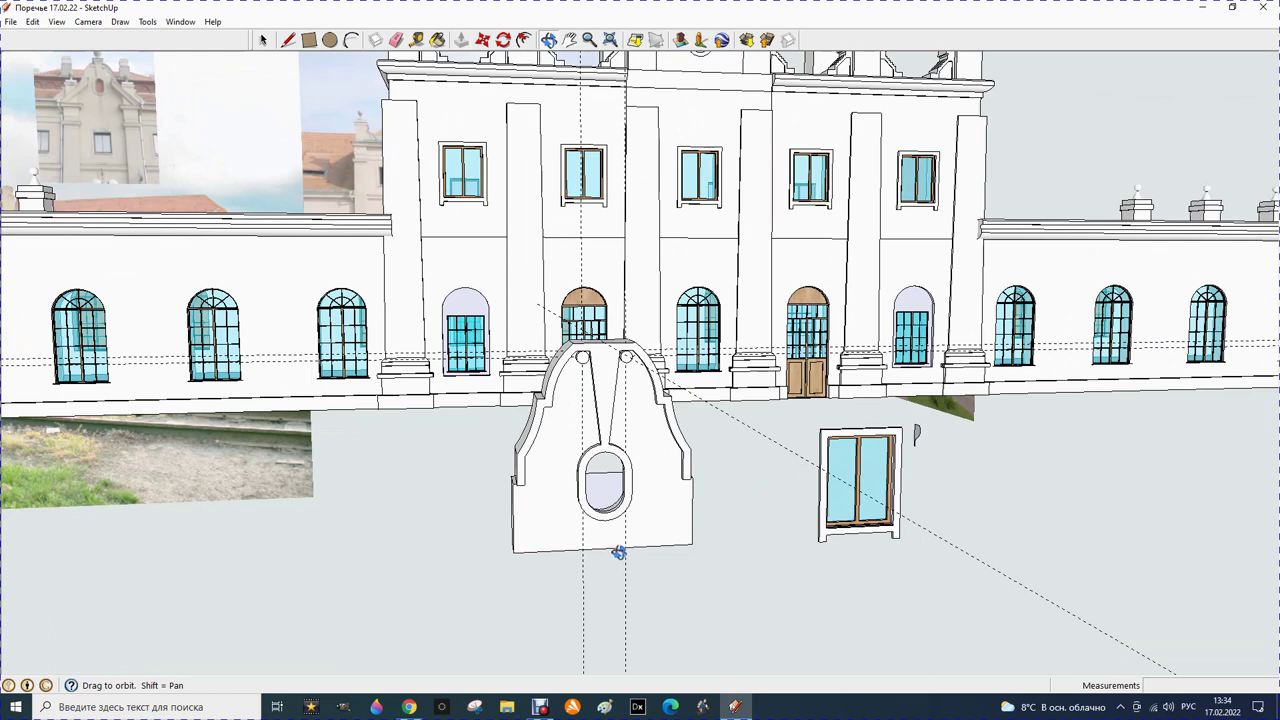
scroll(619, 552, down, 1)
scroll(619, 552, down, 1)
scroll(618, 550, down, 1)
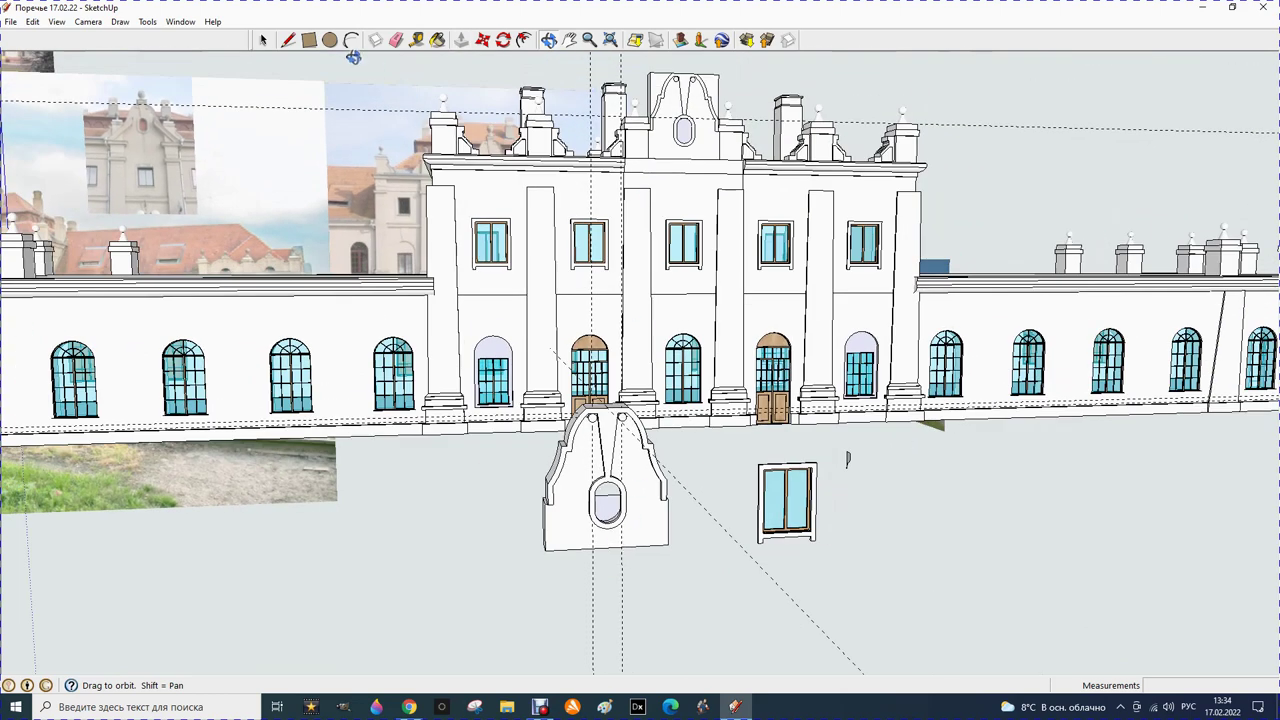
click(265, 41)
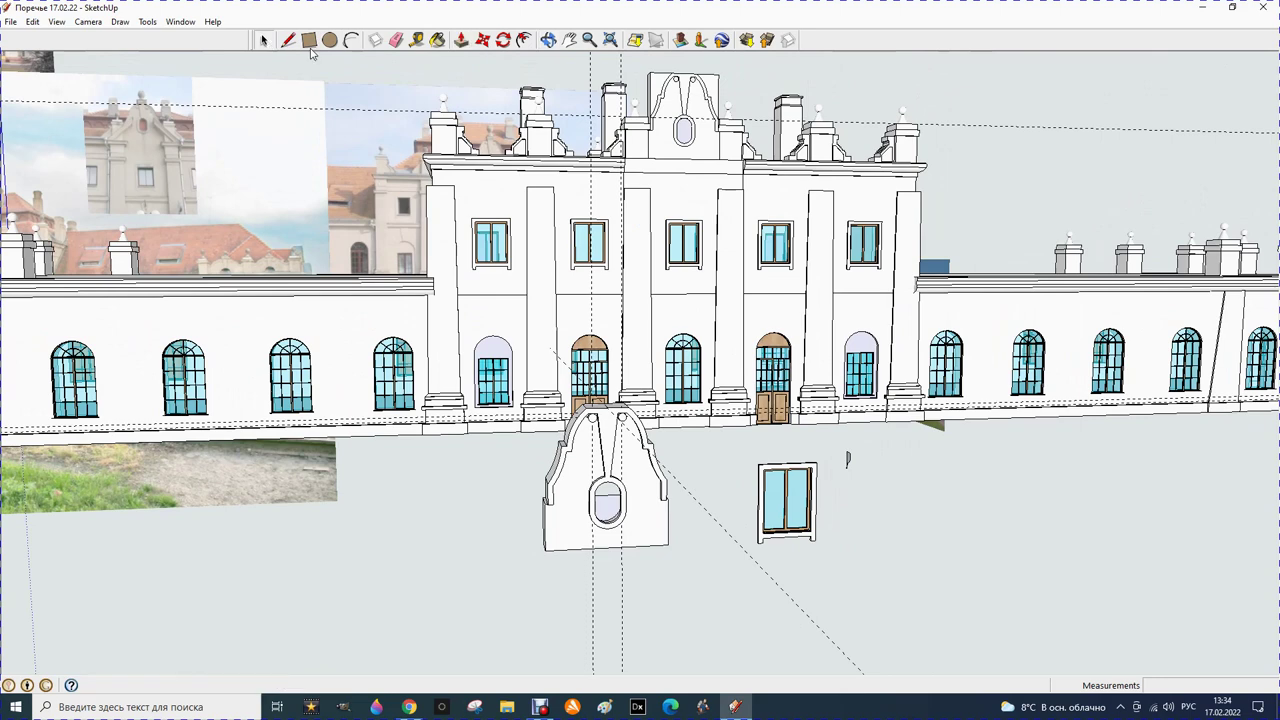
click(710, 88)
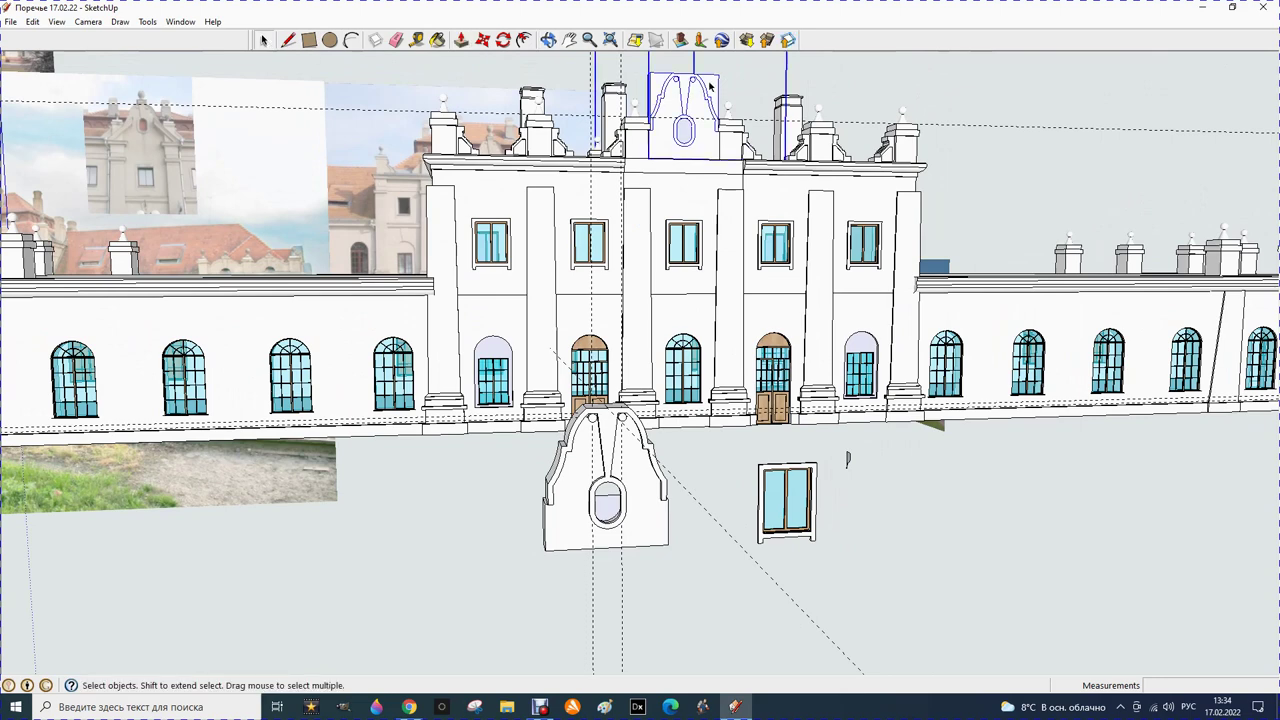
key(Delete)
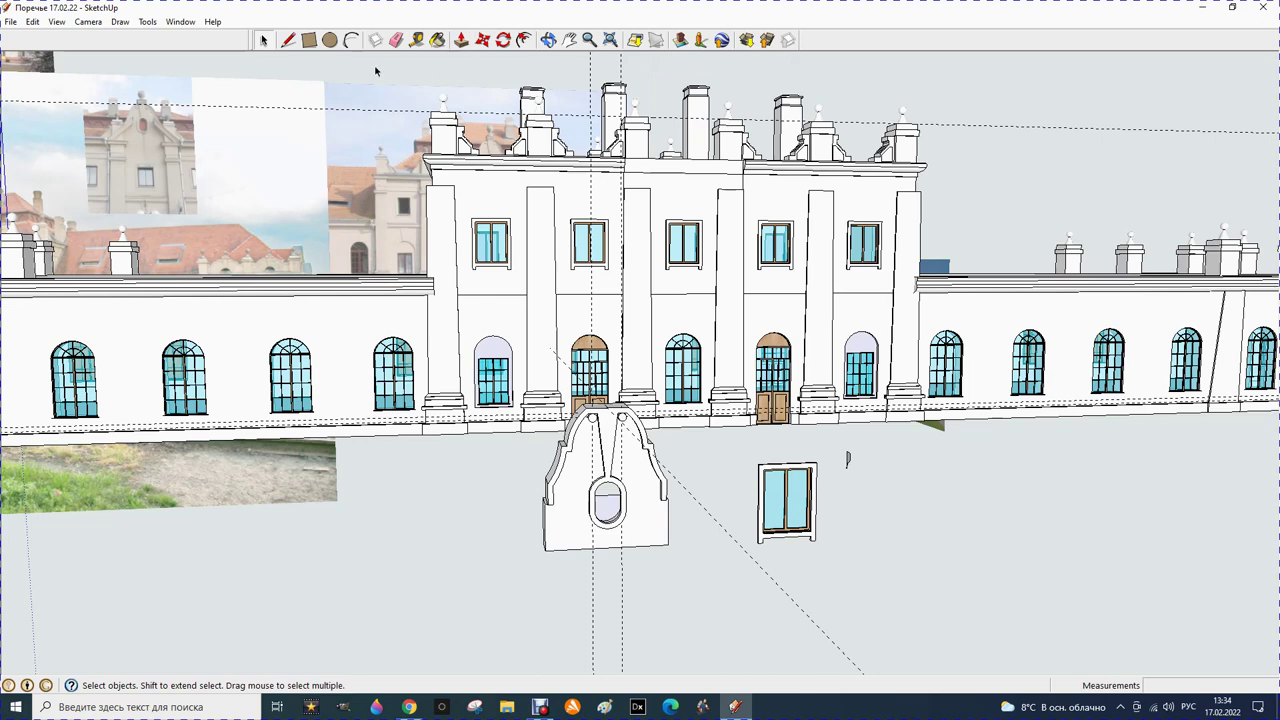
click(399, 40)
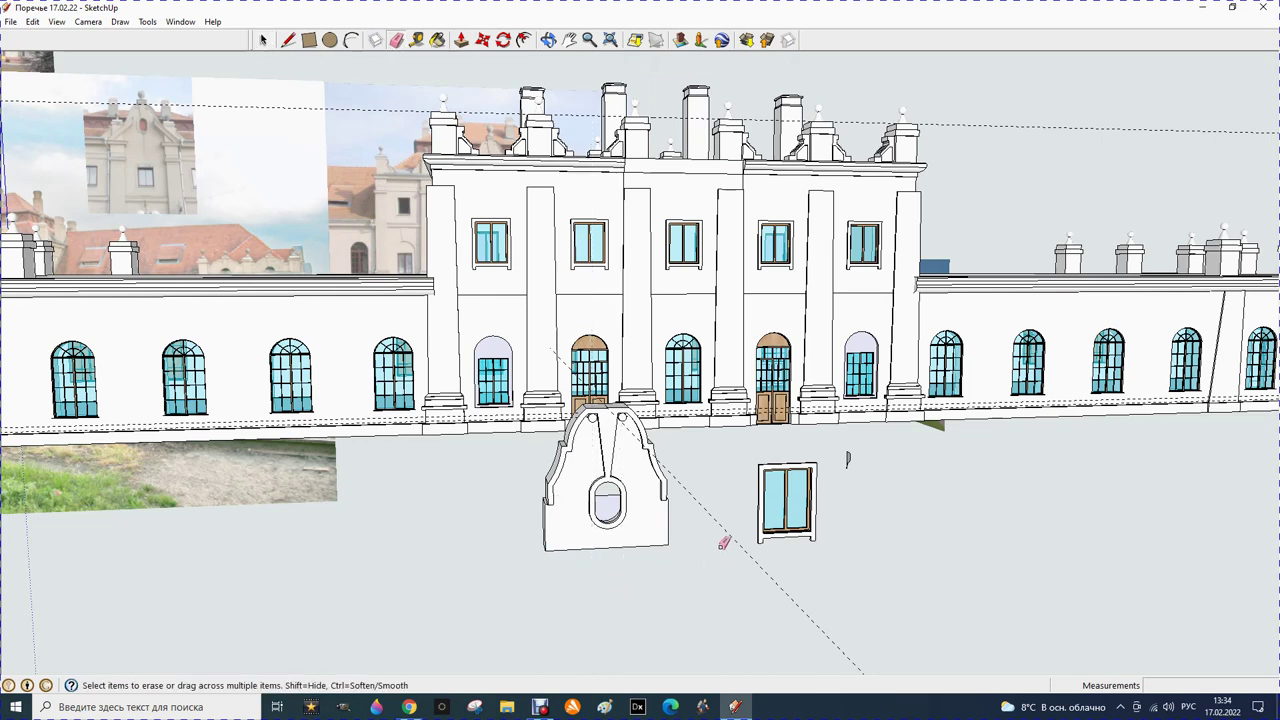
Box-select the whole new gable panel and turn it into a component via Make Component
click(548, 40)
mouse_move(552, 110)
mouse_down()
mouse_move(560, 189)
mouse_move(651, 243)
mouse_up()
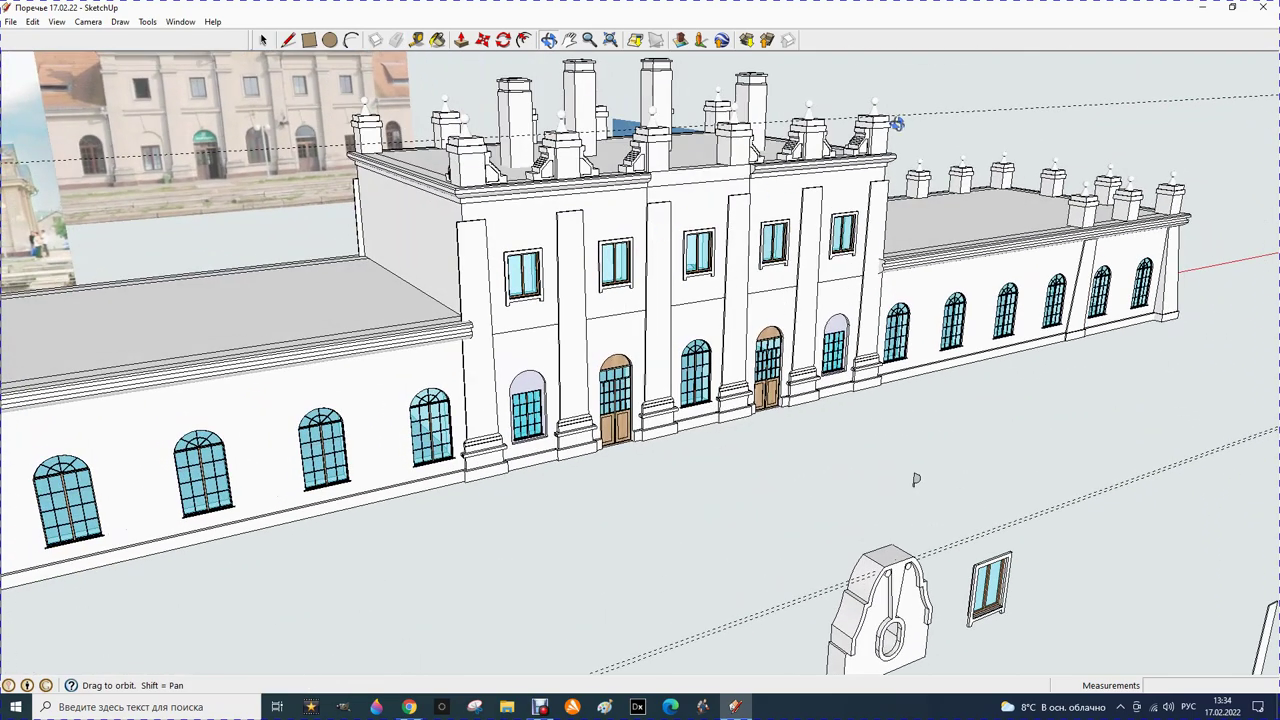
click(397, 40)
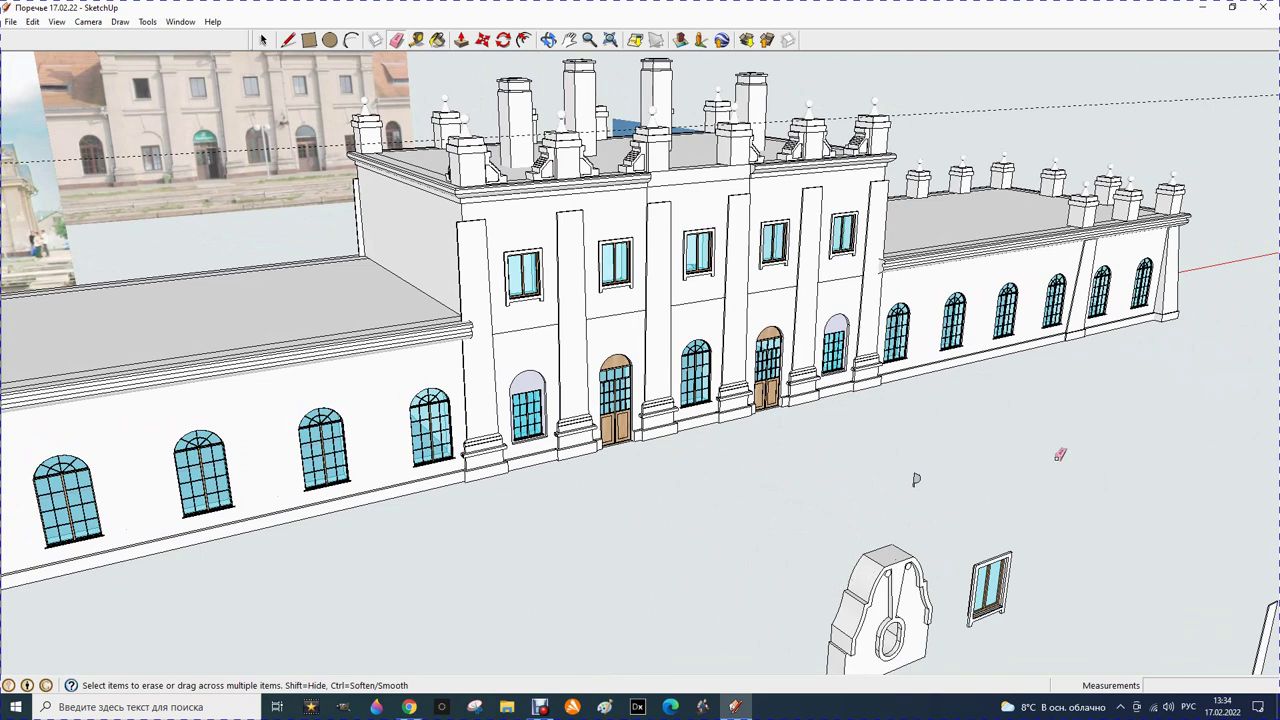
scroll(937, 117, down, 2)
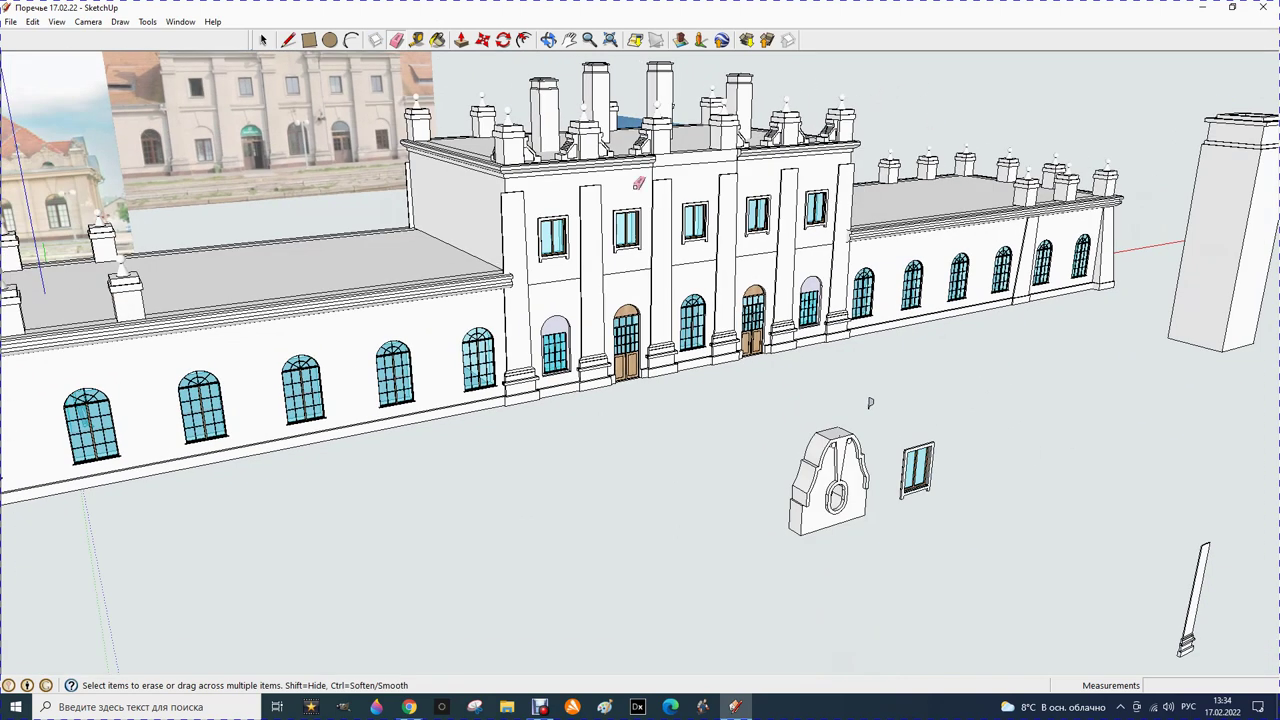
click(263, 40)
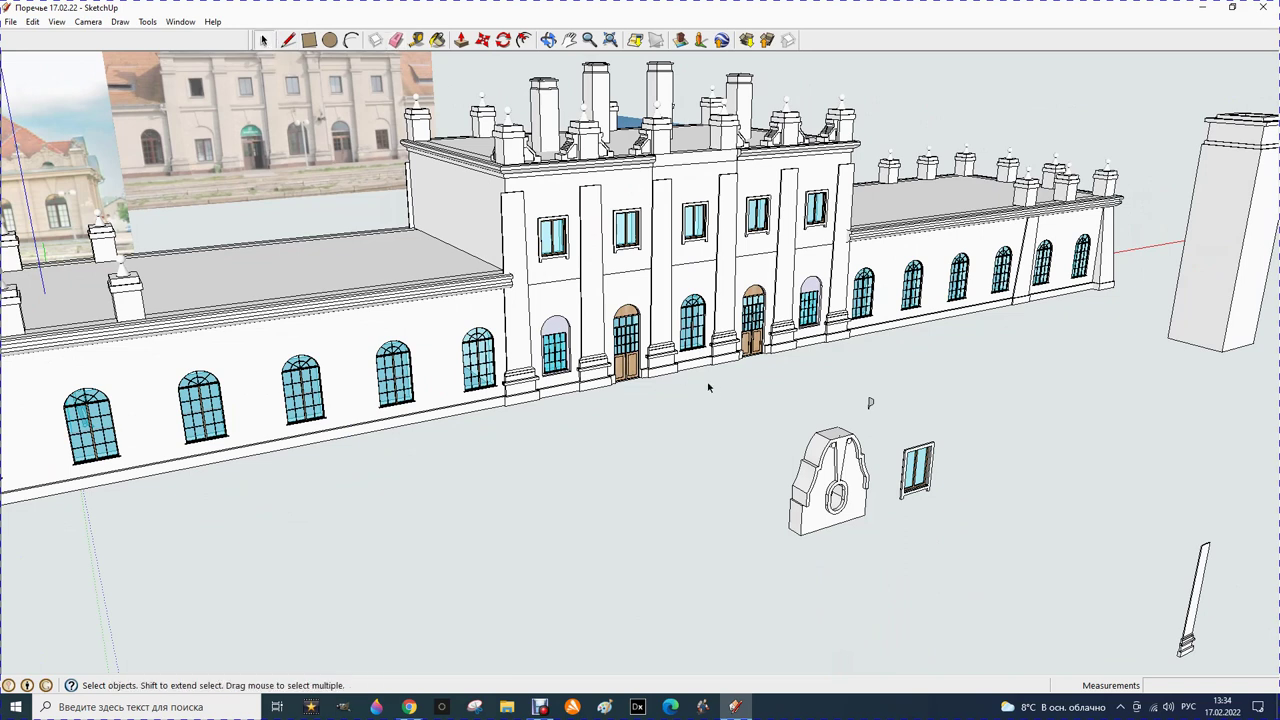
drag(795, 427, 860, 567)
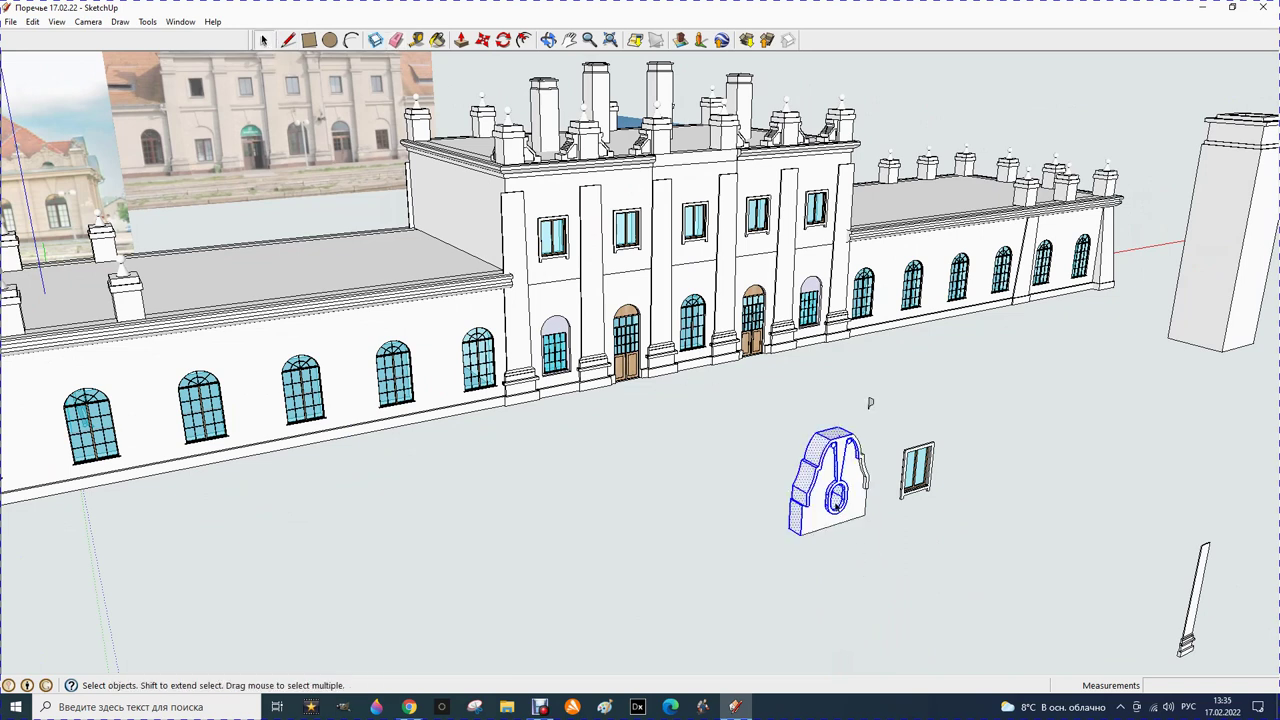
drag(751, 422, 878, 548)
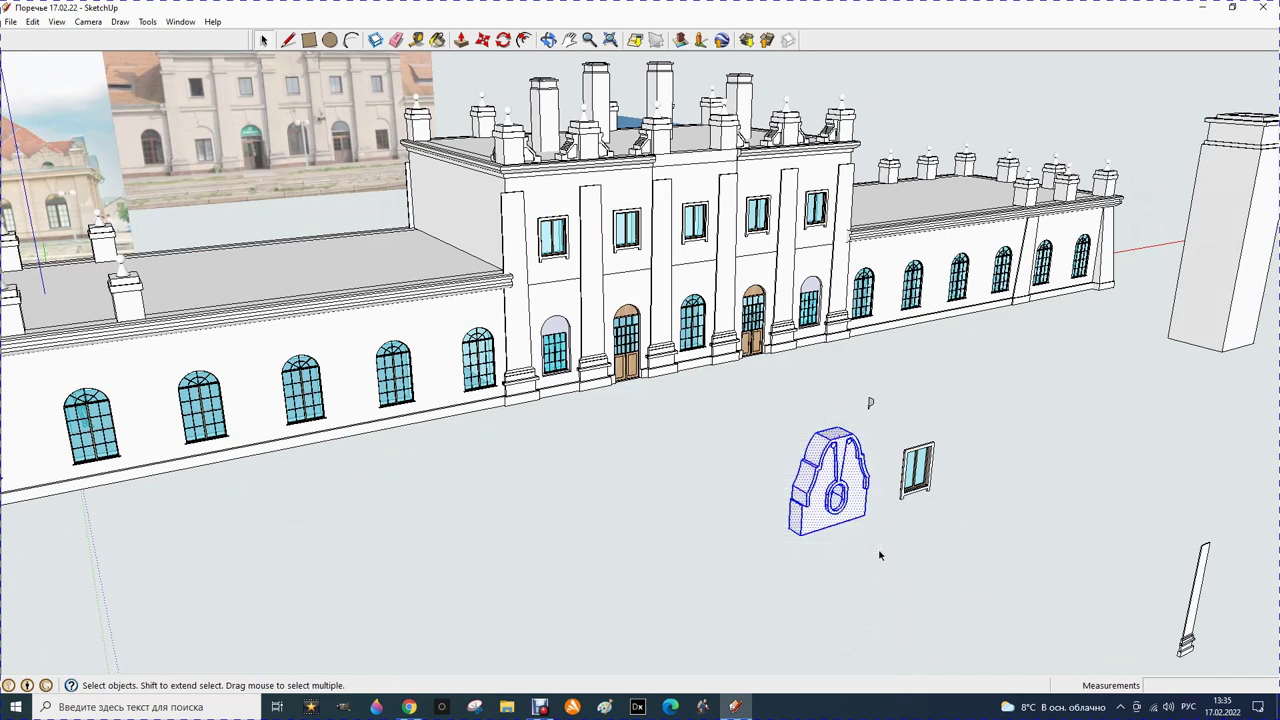
right_click(851, 499)
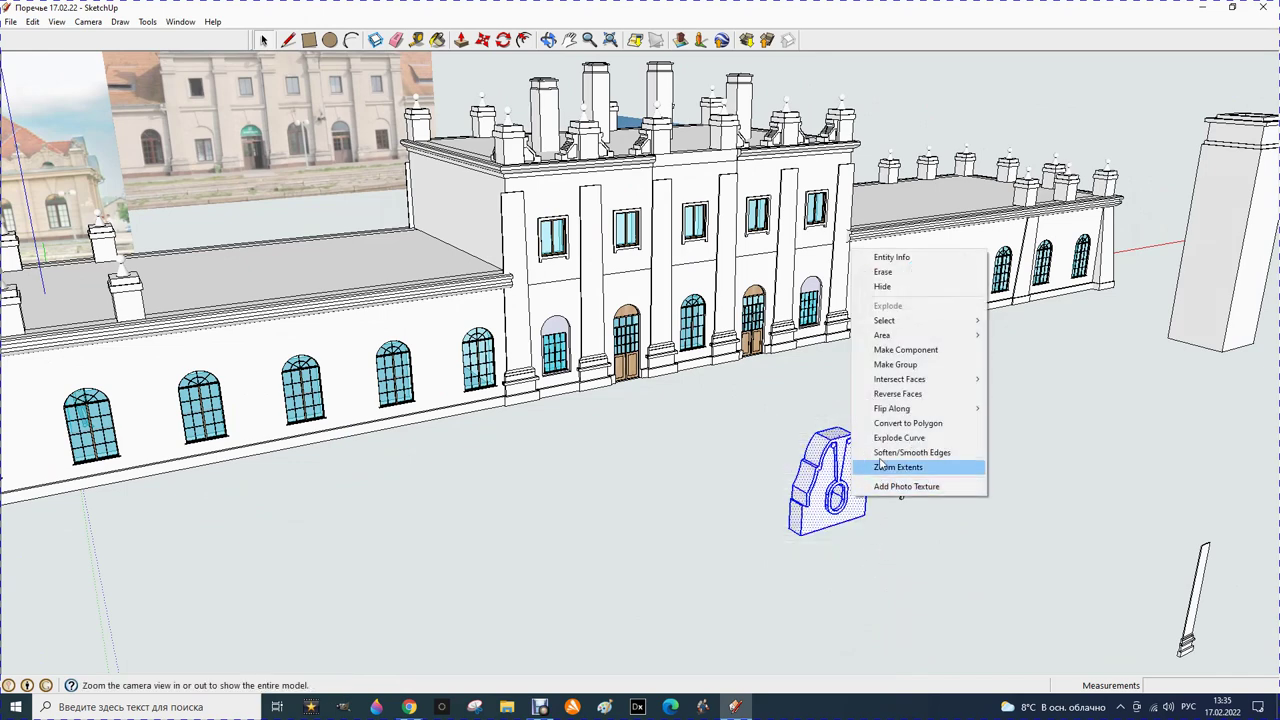
click(905, 350)
click(705, 453)
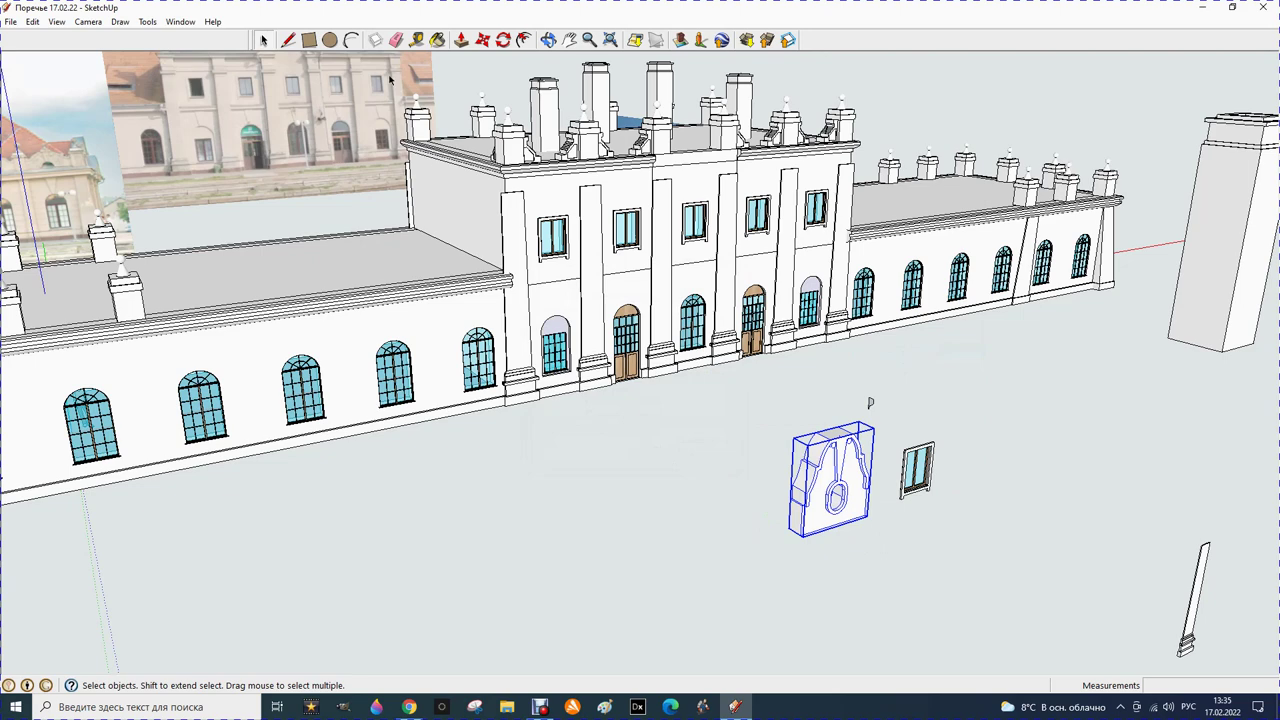
click(484, 44)
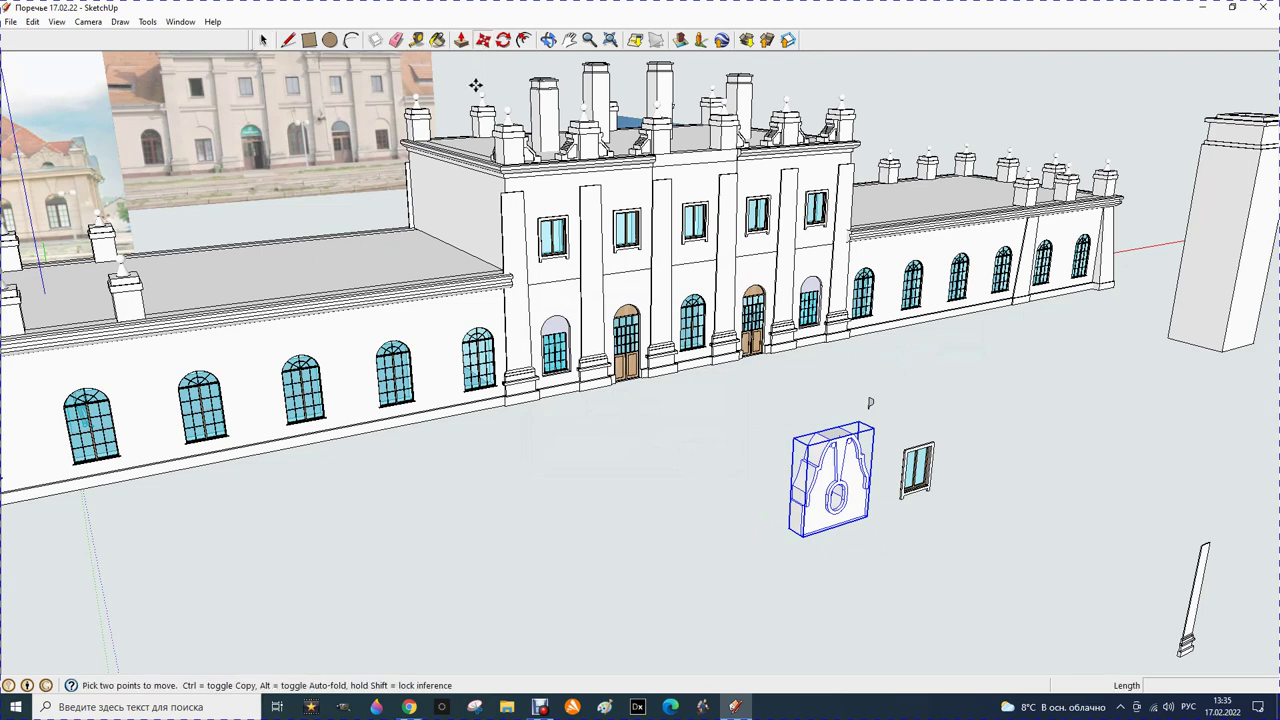
Copy the gable panel component from its corner onto the central roof where the pediment stood
click(795, 541)
key(ctrl)
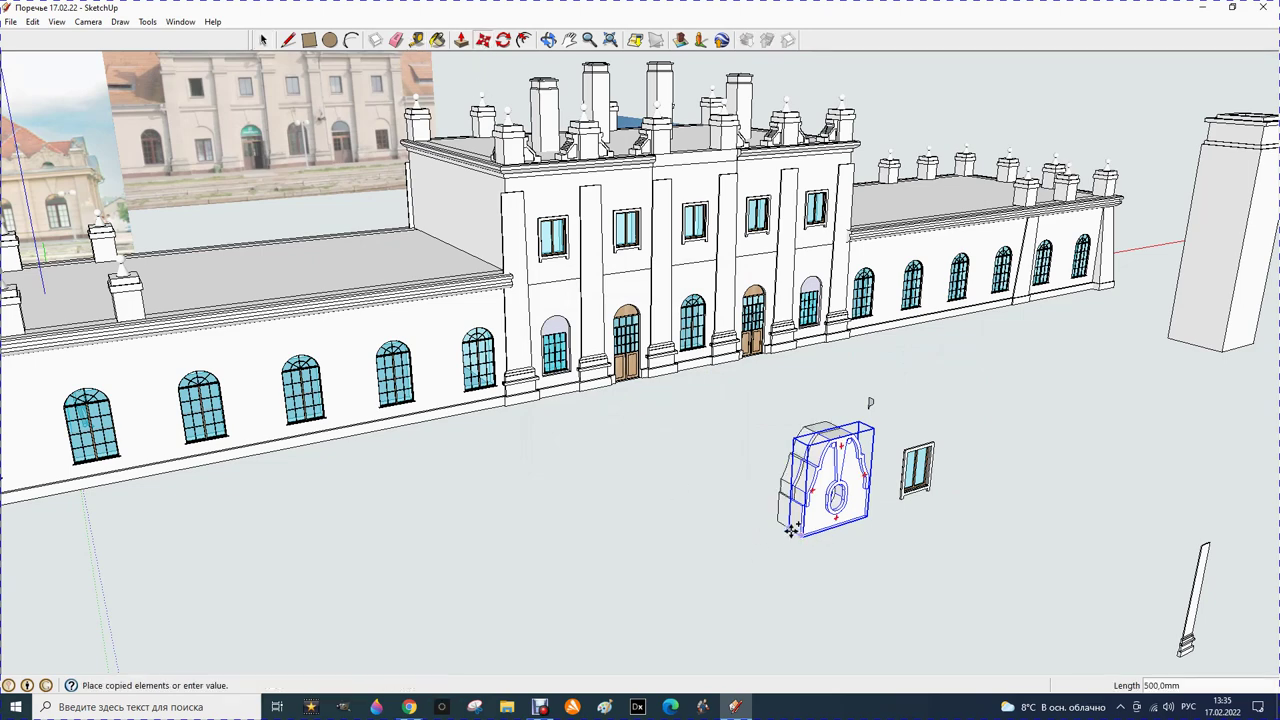
scroll(676, 146, up, 2)
scroll(676, 146, up, 1)
scroll(672, 150, up, 2)
scroll(668, 160, up, 2)
click(666, 172)
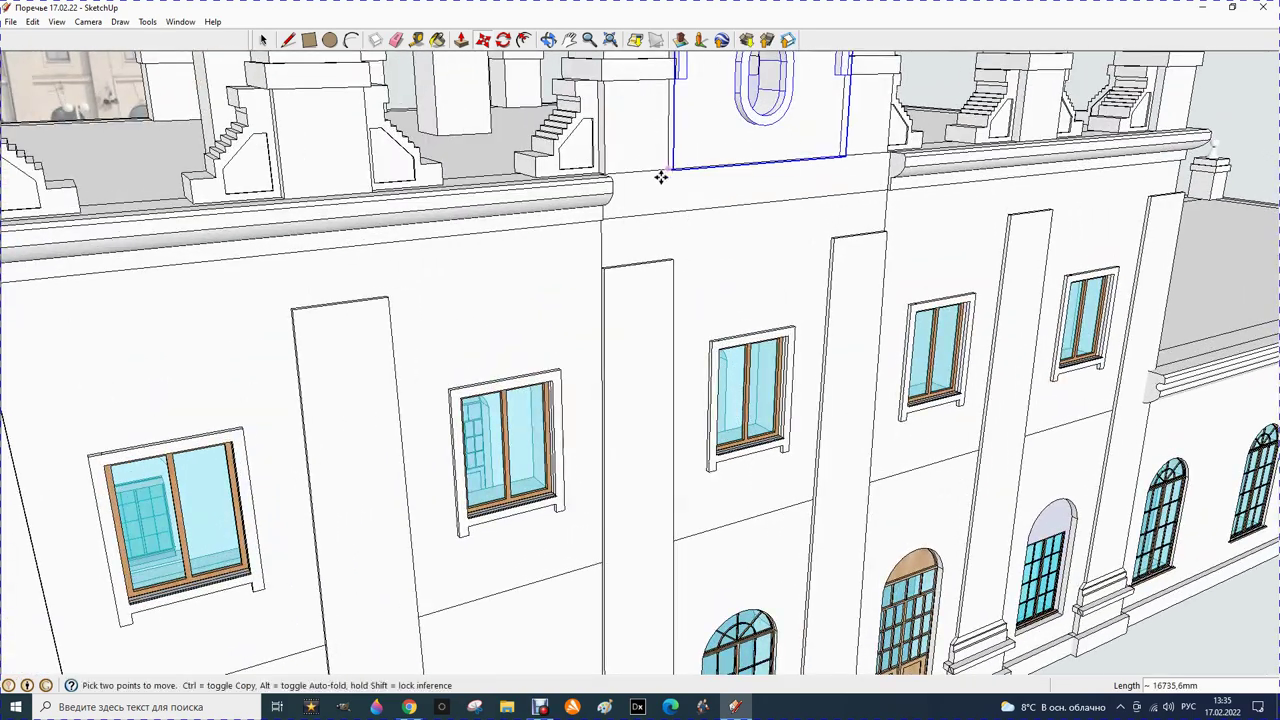
scroll(651, 205, down, 1)
scroll(649, 214, down, 1)
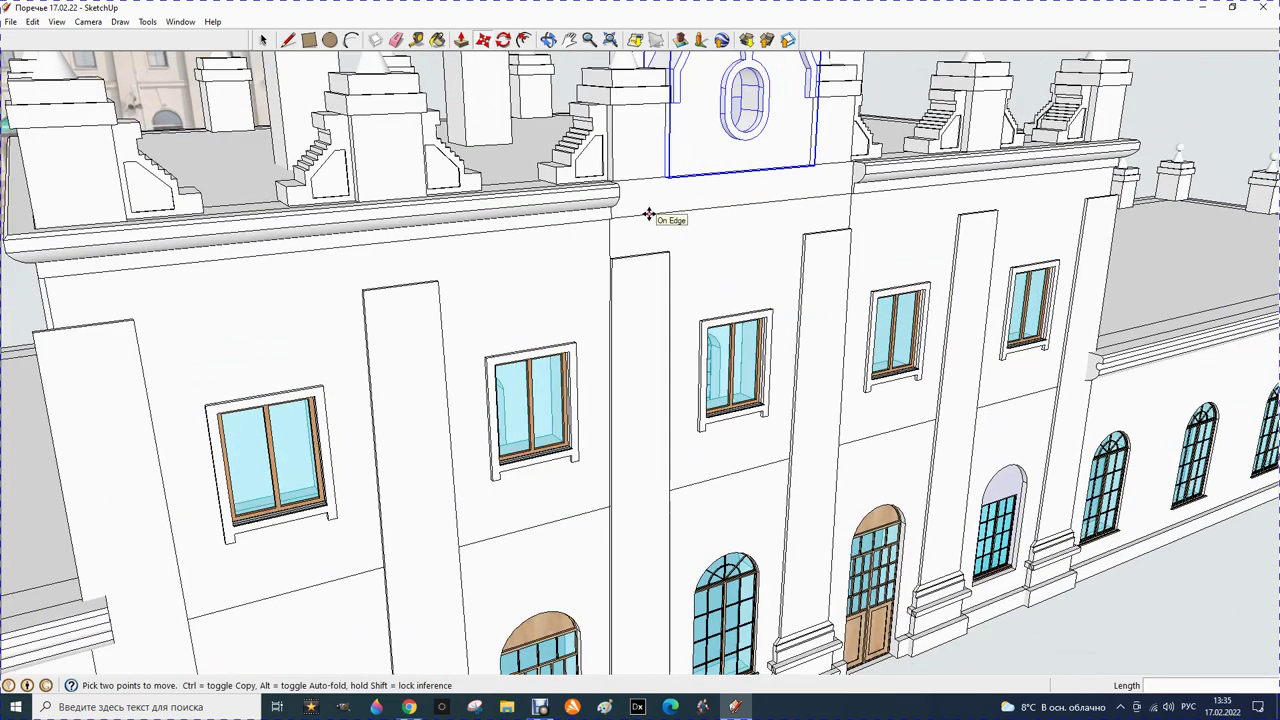
click(548, 39)
drag(657, 254, 506, 271)
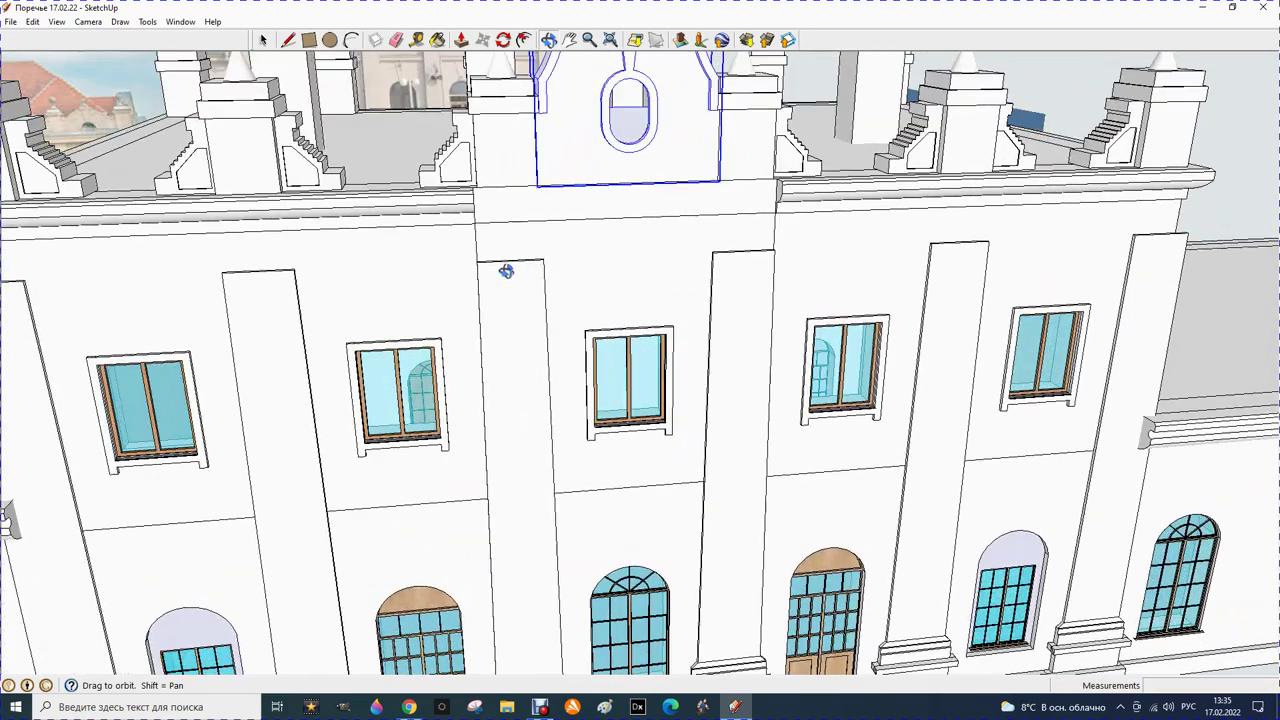
scroll(616, 321, down, 1)
scroll(616, 321, down, 1)
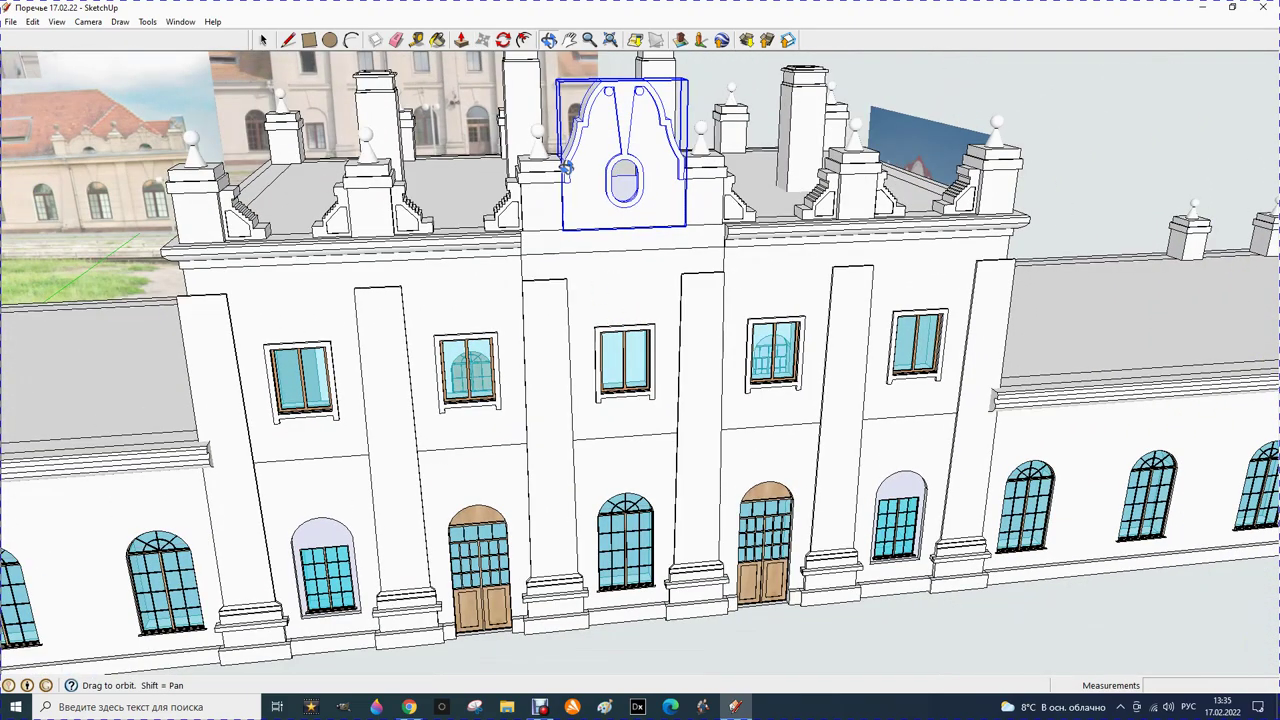
scroll(561, 175, up, 2)
scroll(561, 189, up, 2)
scroll(552, 237, up, 2)
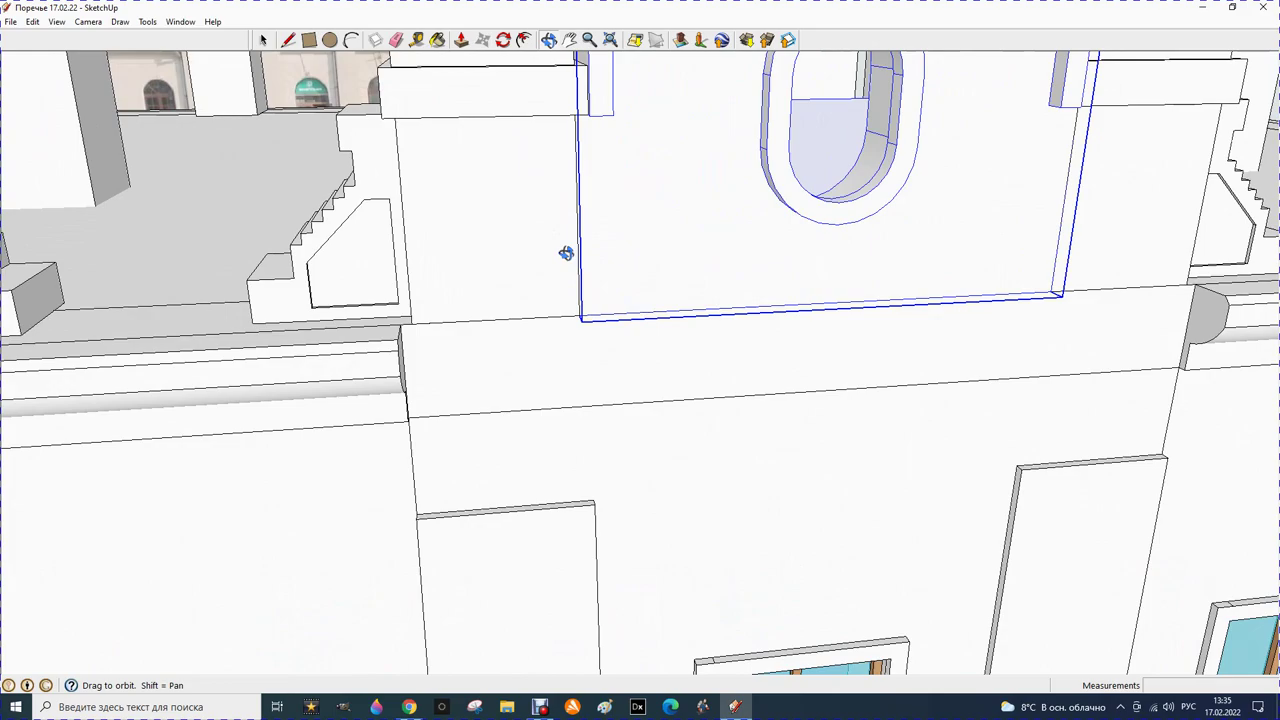
scroll(566, 253, down, 2)
scroll(574, 246, down, 2)
scroll(586, 243, down, 2)
scroll(591, 239, down, 1)
scroll(590, 239, down, 1)
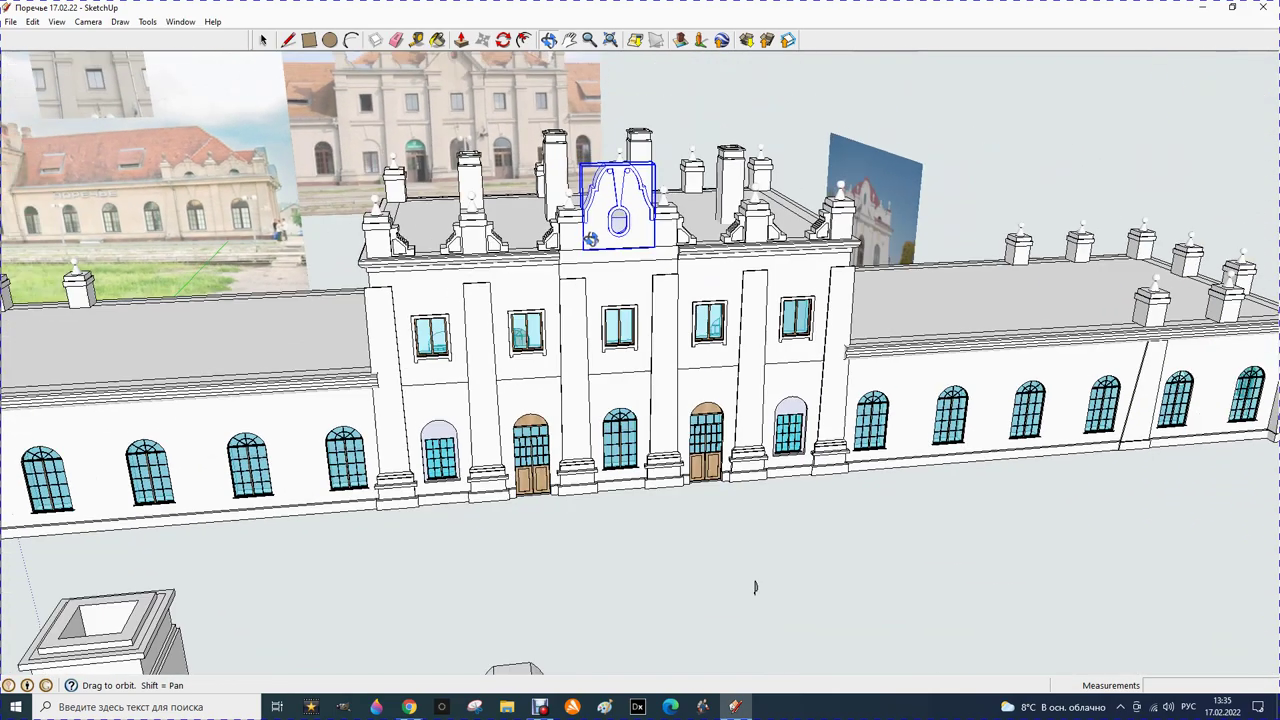
click(264, 40)
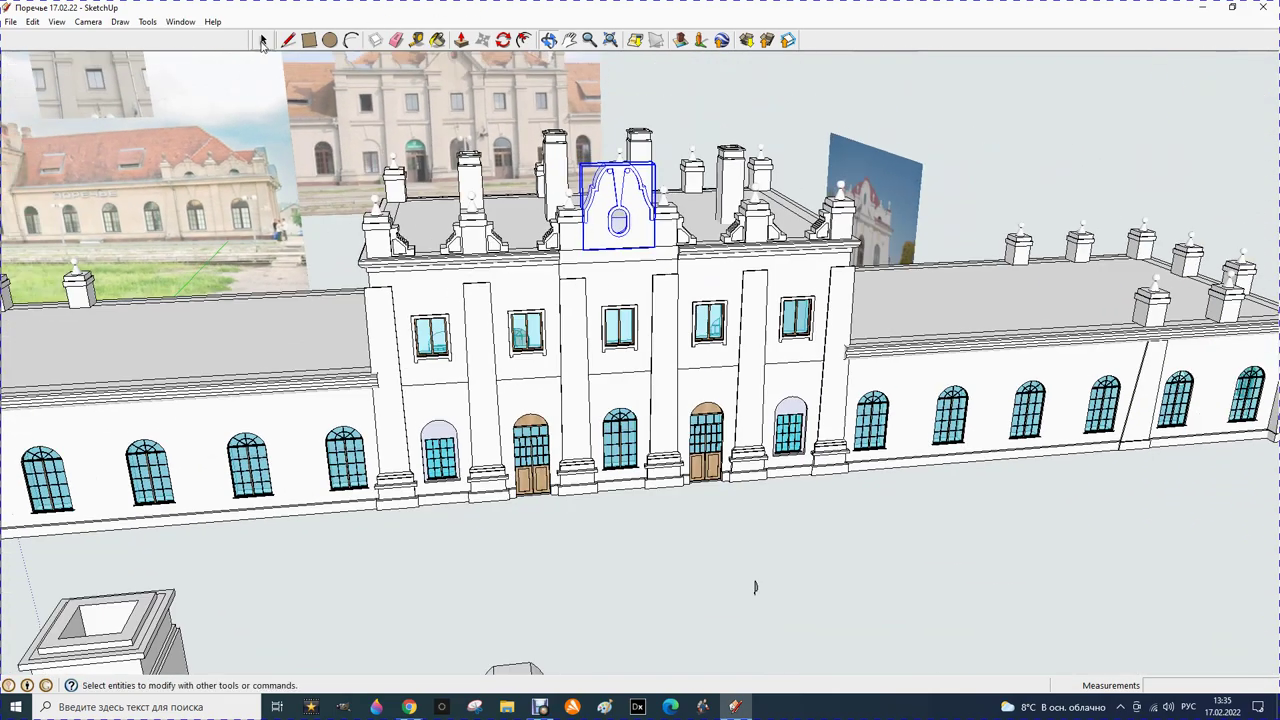
click(698, 140)
scroll(740, 555, down, 1)
scroll(723, 517, down, 1)
scroll(700, 480, up, 1)
scroll(760, 600, up, 1)
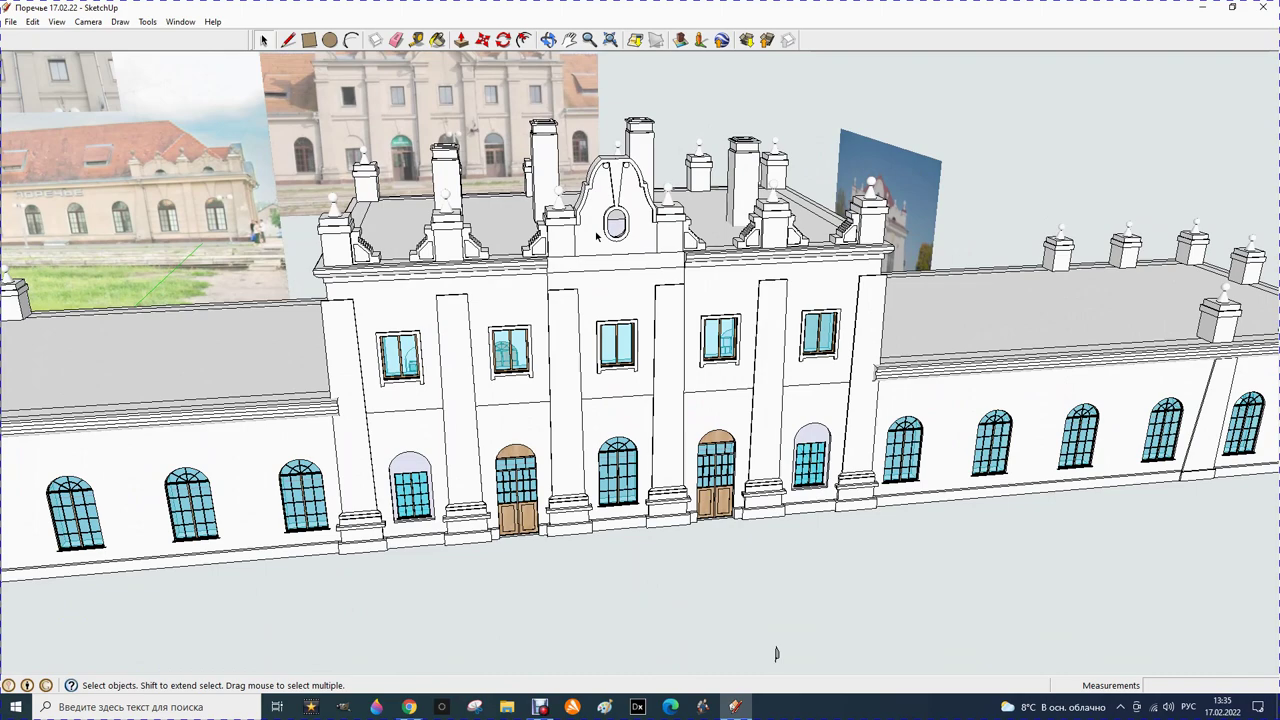
scroll(610, 230, down, 1)
scroll(610, 230, down, 1)
scroll(610, 230, down, 1)
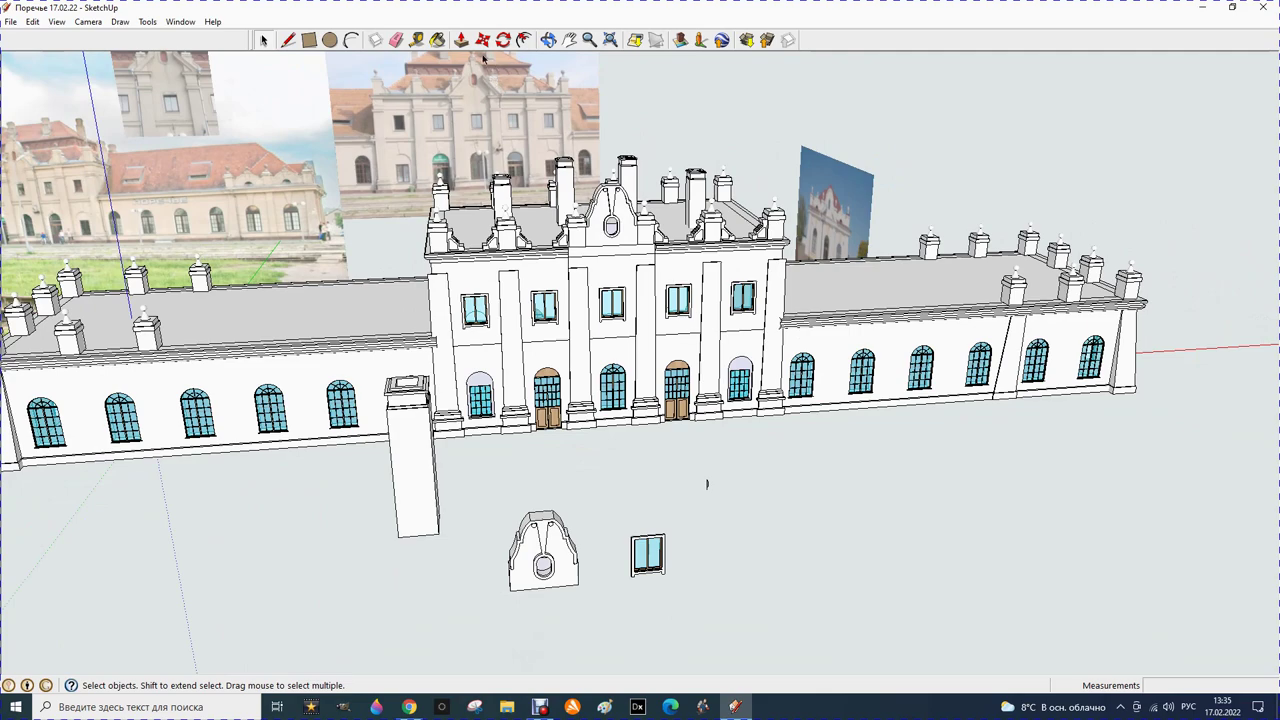
scroll(484, 58, up, 1)
scroll(480, 60, up, 1)
scroll(476, 70, up, 1)
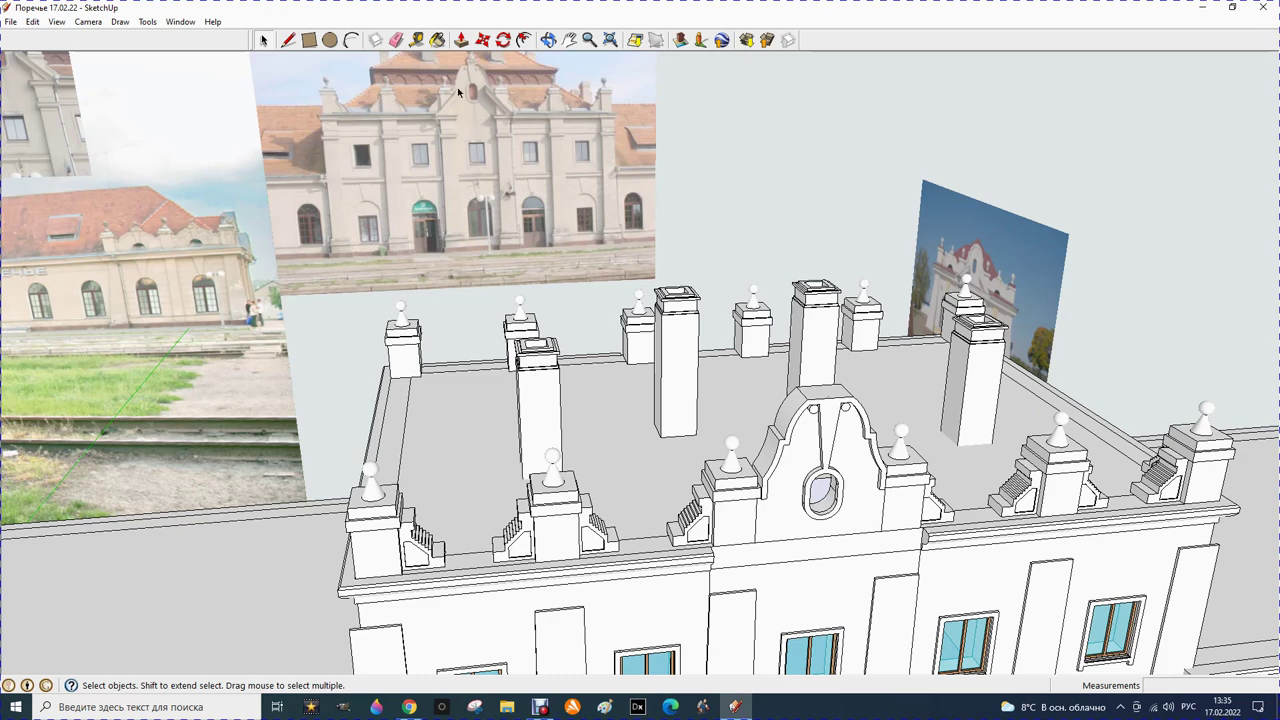
click(417, 39)
click(472, 58)
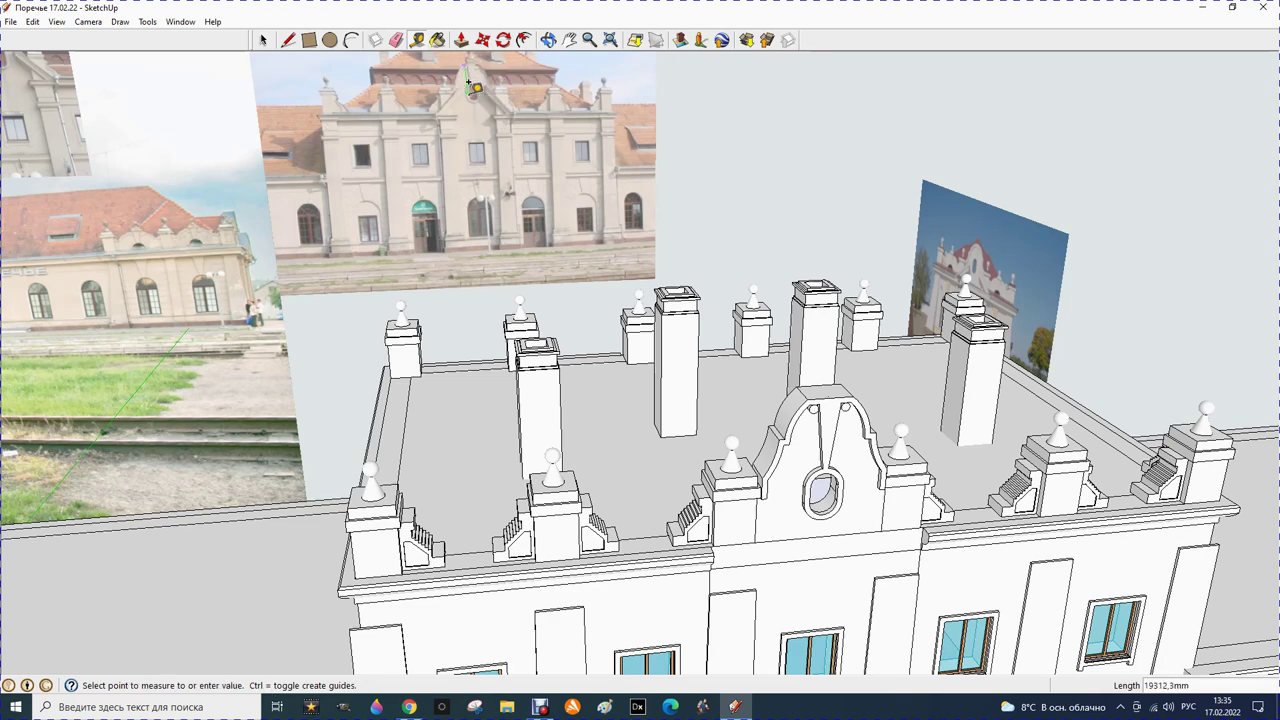
click(469, 80)
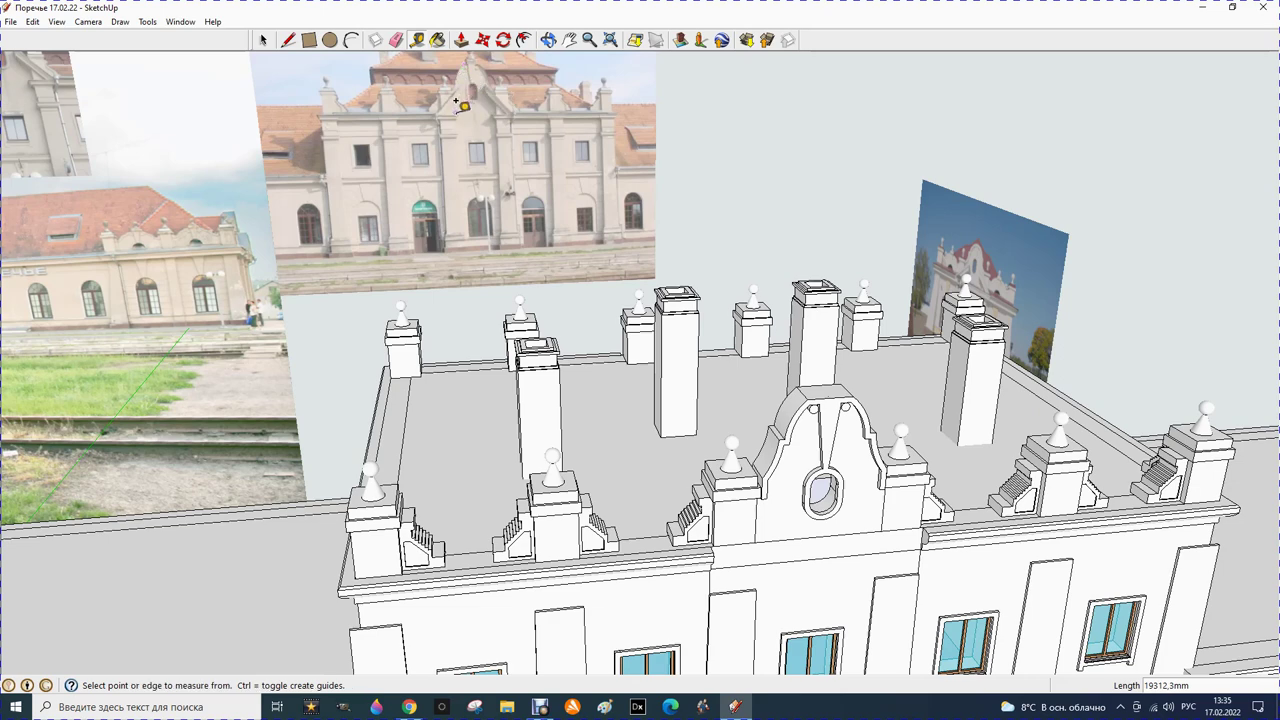
click(456, 101)
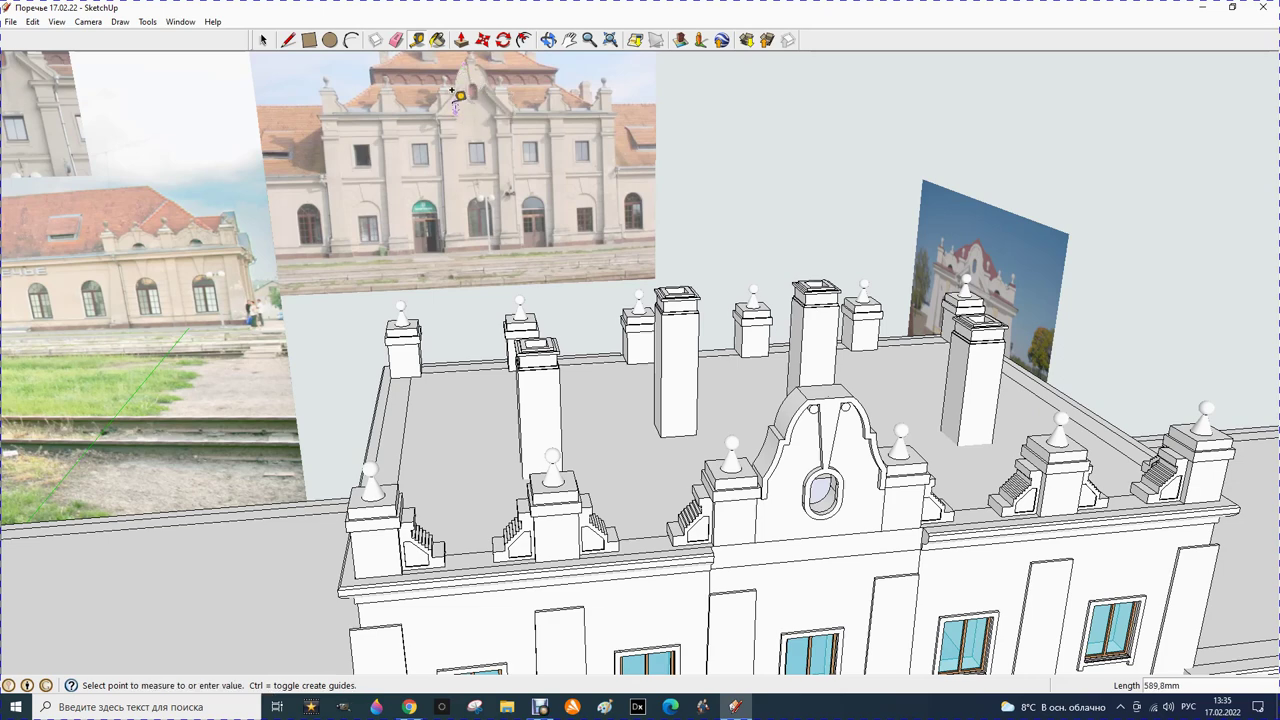
click(461, 84)
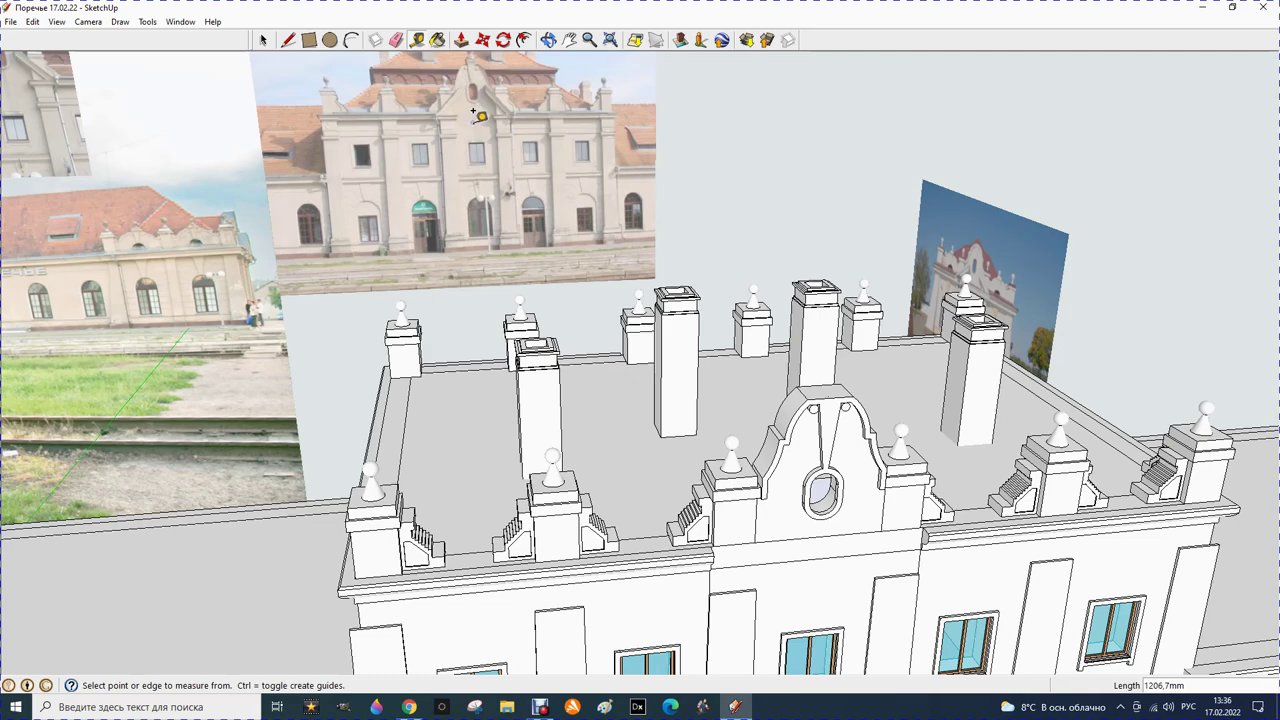
scroll(472, 112, down, 3)
click(665, 374)
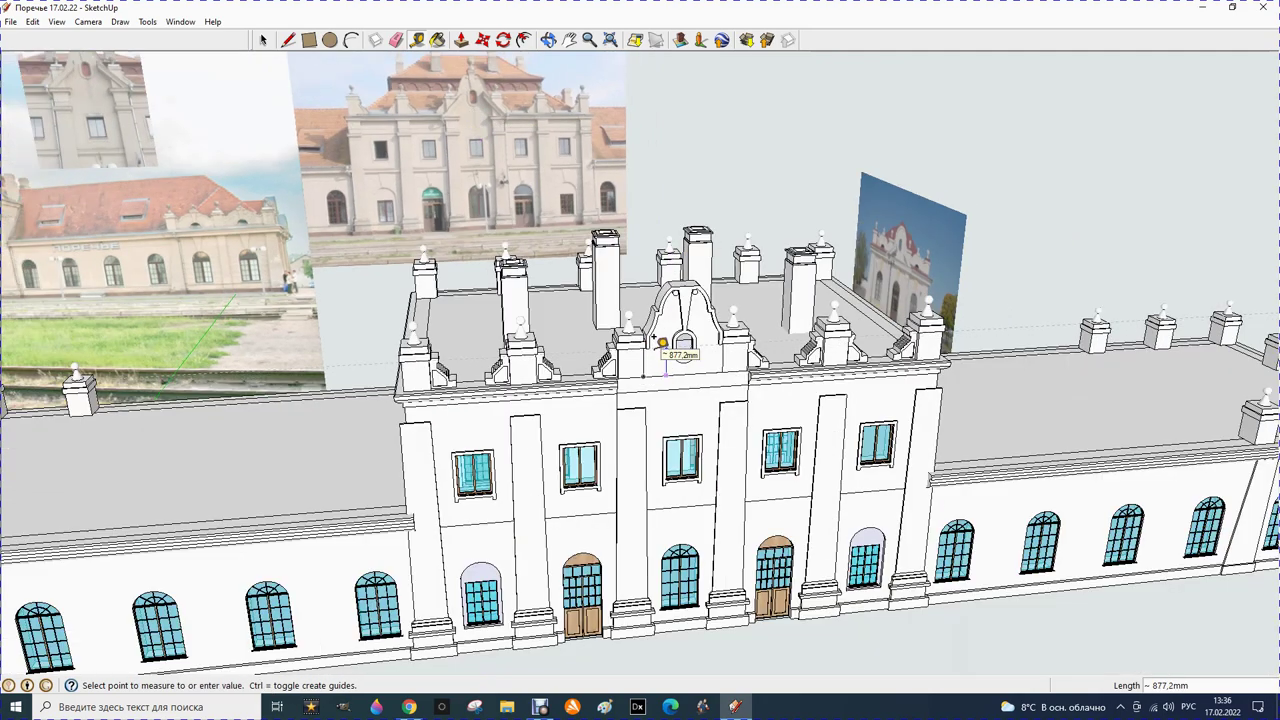
click(680, 338)
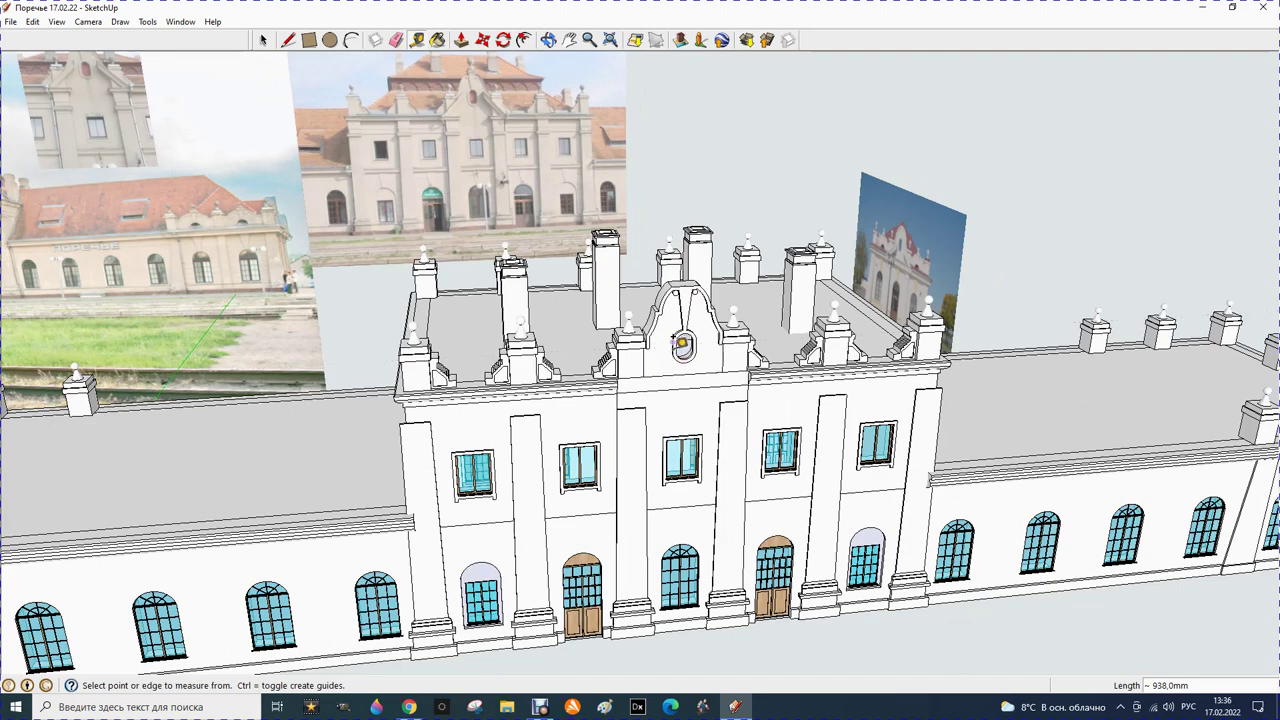
scroll(676, 338, up, 3)
scroll(674, 336, up, 2)
click(676, 338)
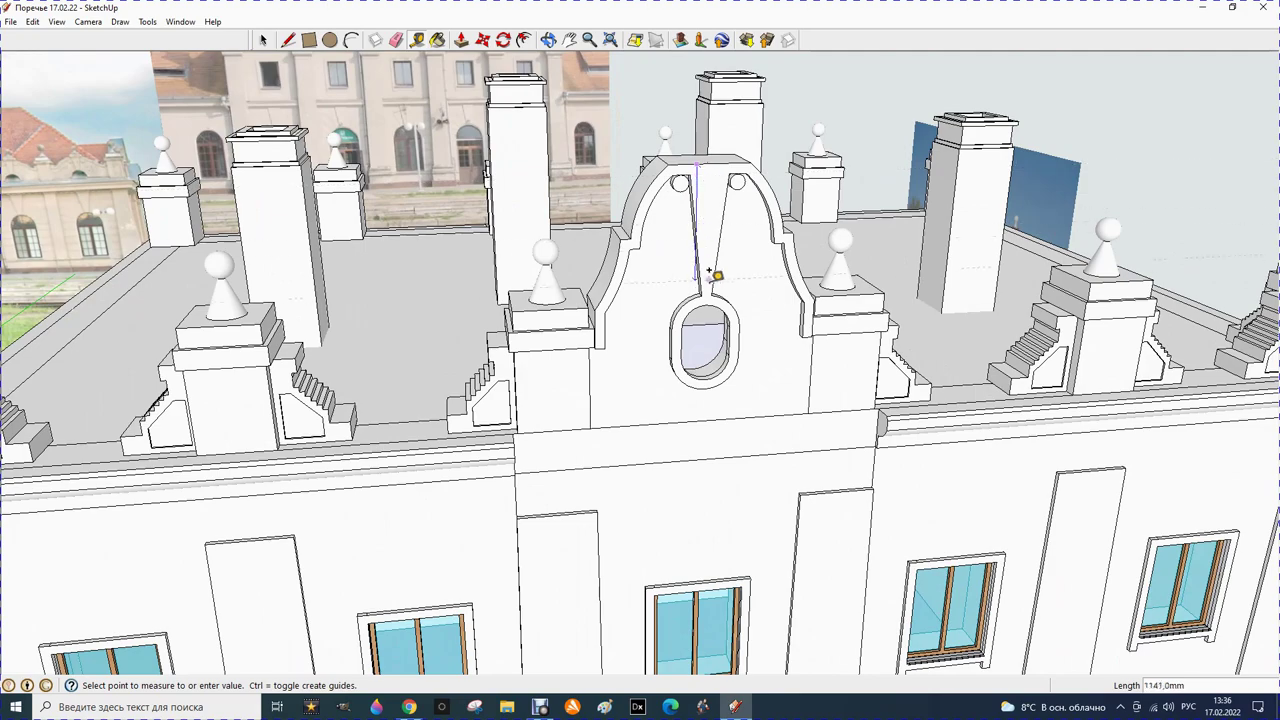
click(708, 330)
scroll(649, 263, down, 3)
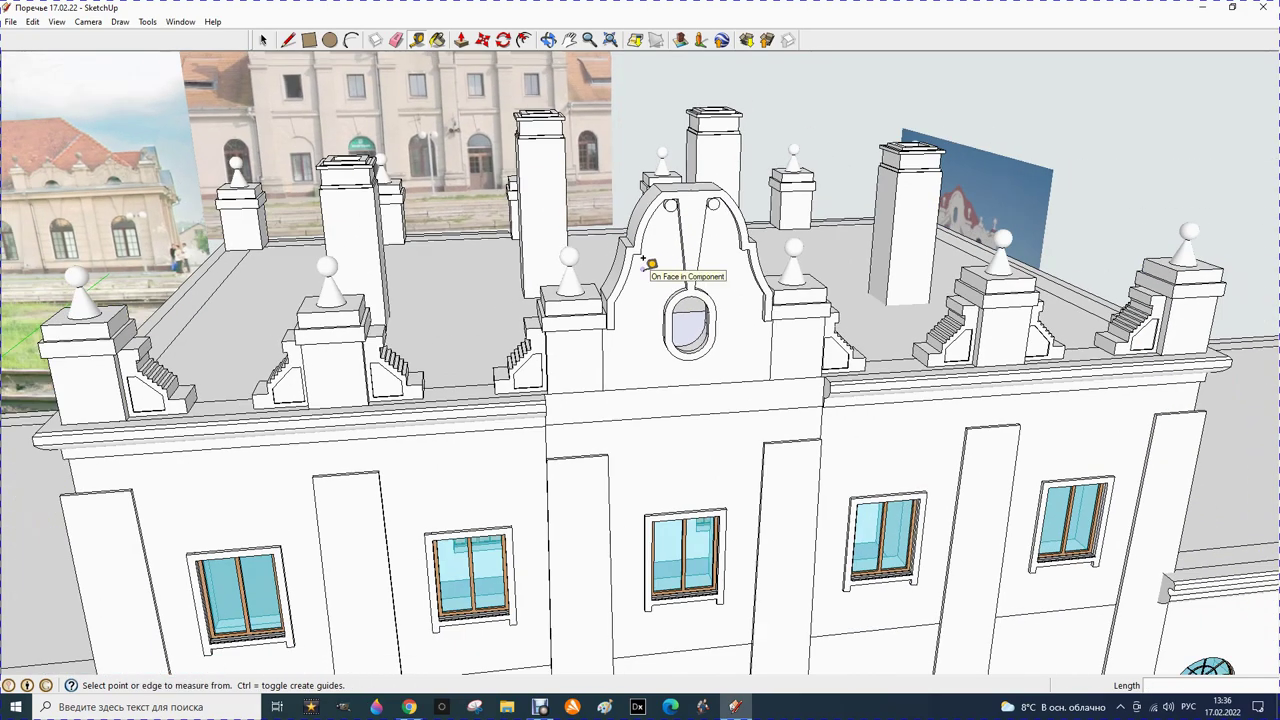
scroll(649, 263, down, 2)
scroll(652, 262, down, 2)
scroll(660, 258, down, 1)
scroll(667, 253, down, 1)
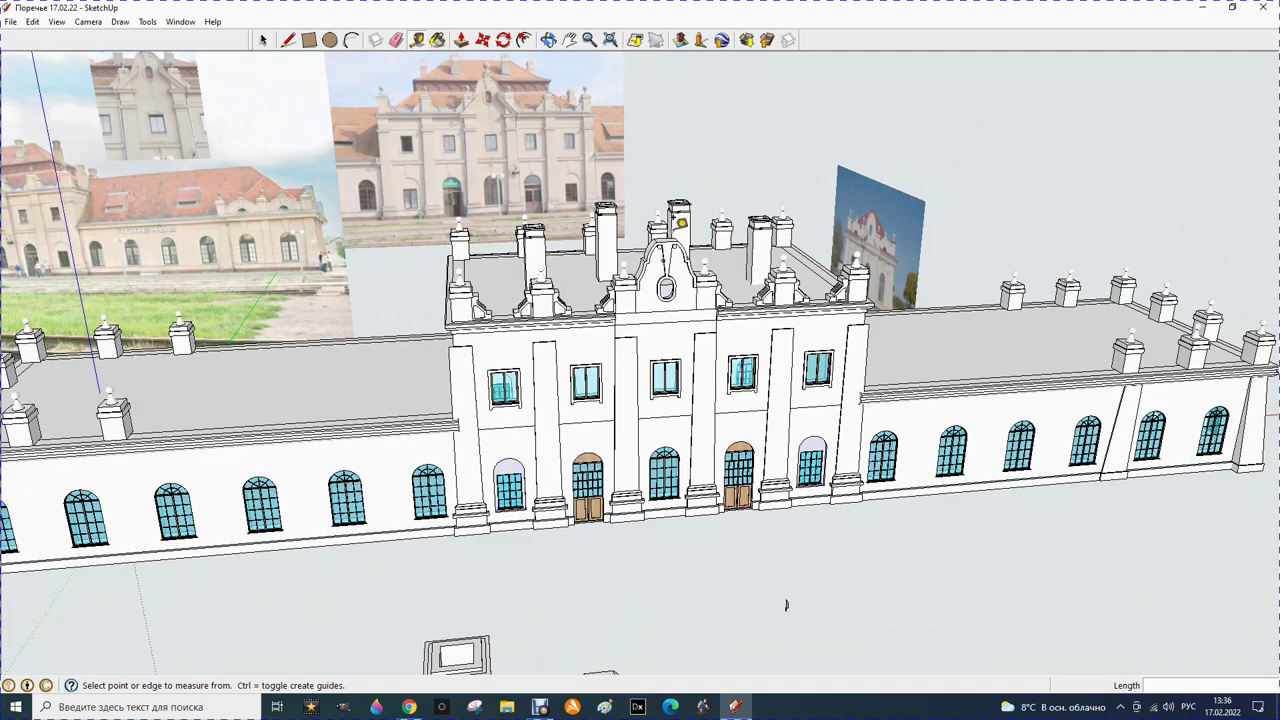
scroll(676, 250, up, 1)
scroll(680, 246, up, 2)
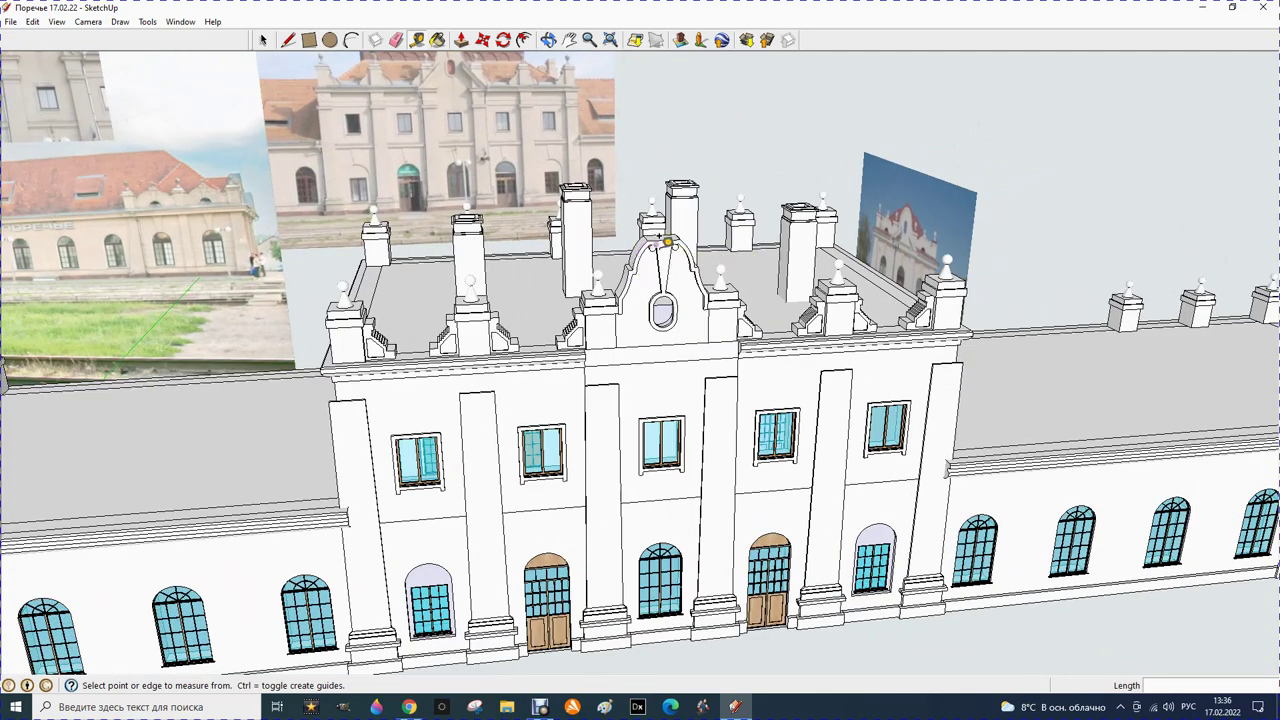
scroll(657, 245, down, 1)
scroll(657, 245, down, 1)
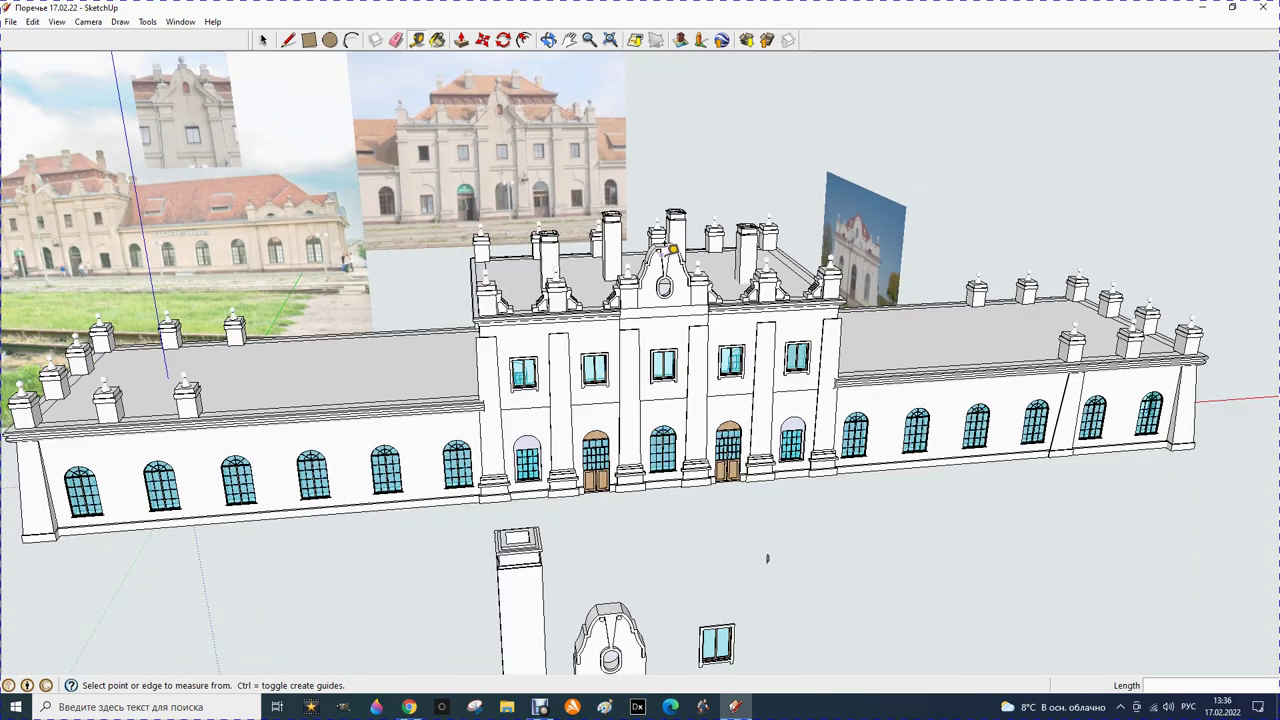
scroll(657, 245, down, 2)
scroll(585, 640, up, 2)
scroll(586, 586, up, 1)
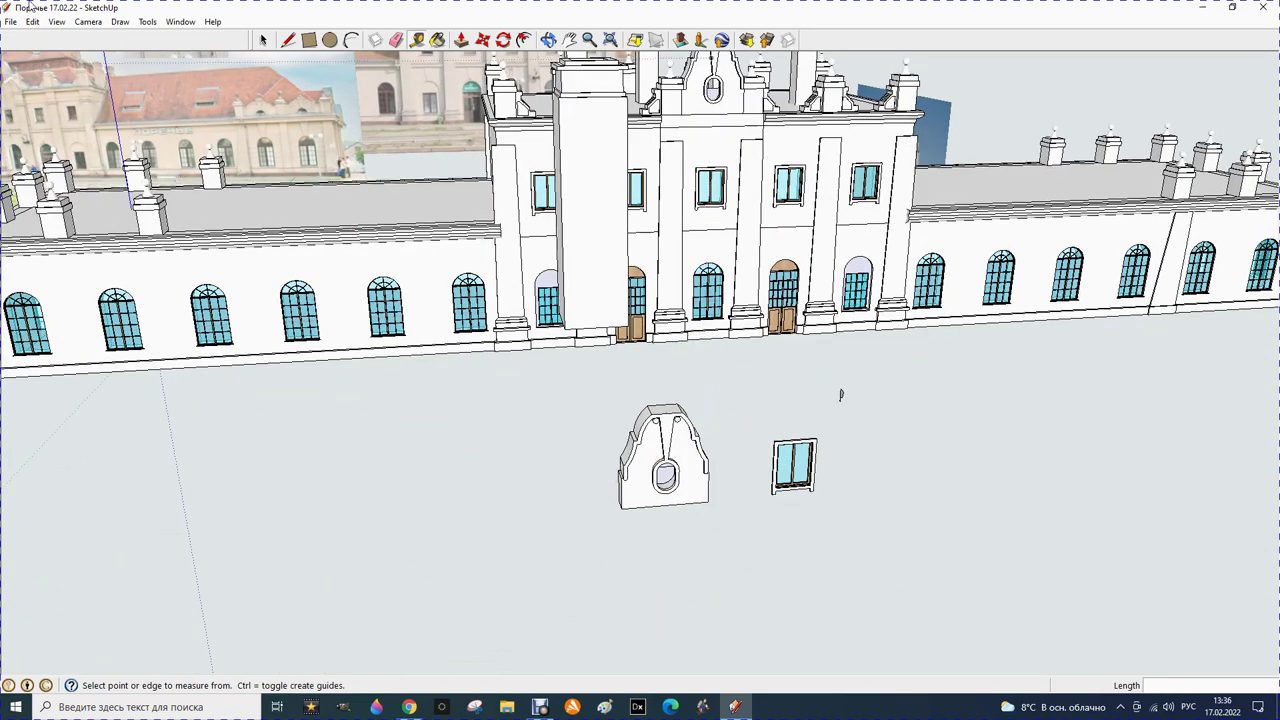
Select the loose gable panel, try a Scale drag from its top edge, then undo it
click(262, 40)
click(633, 490)
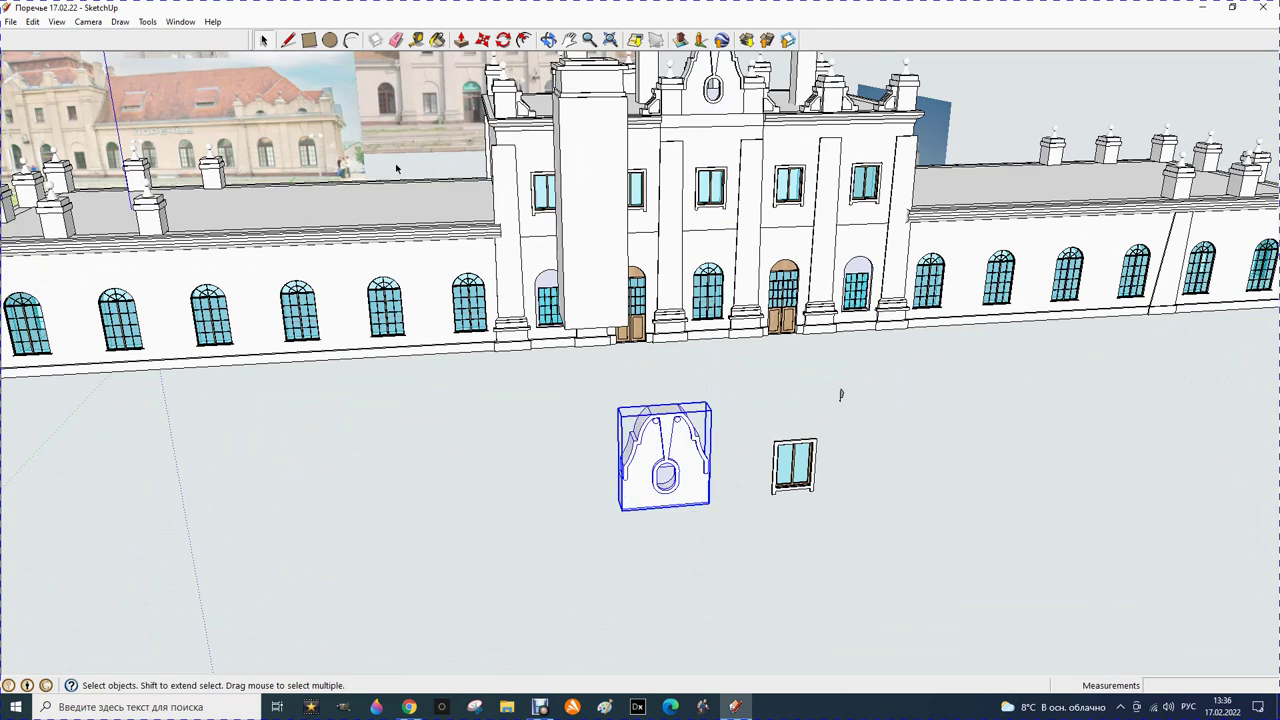
key(s)
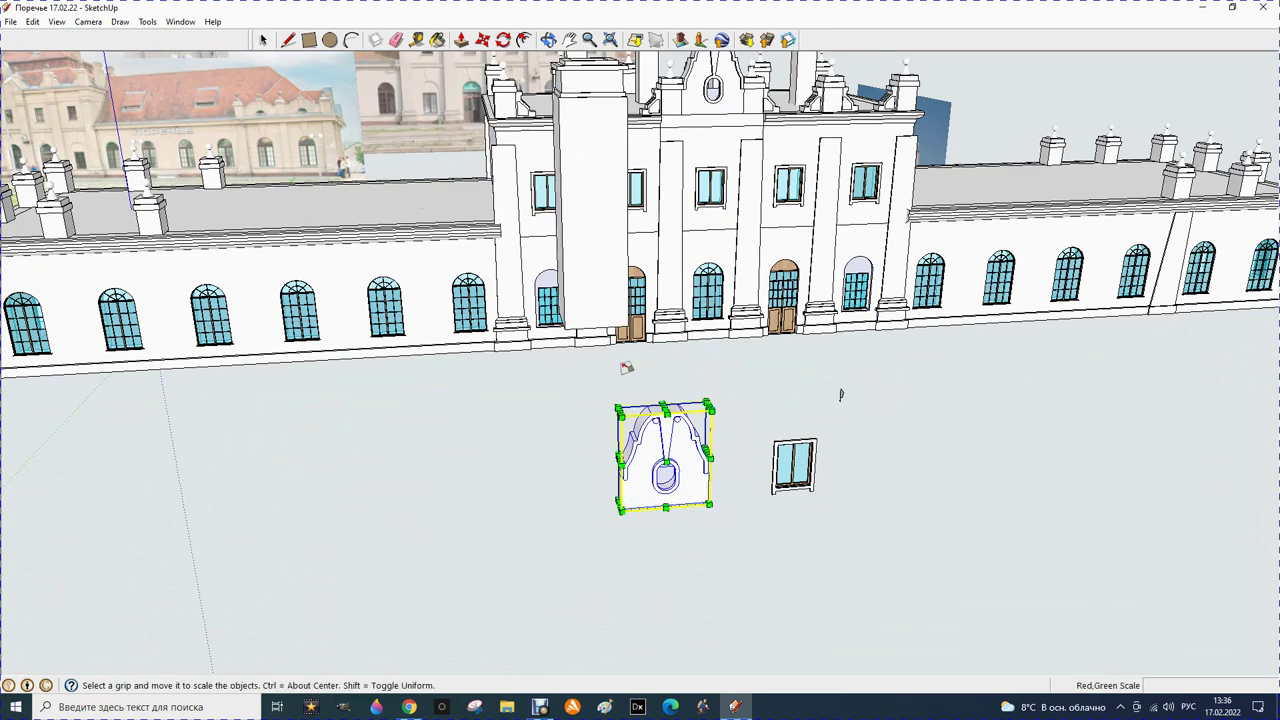
scroll(614, 426, up, 2)
scroll(614, 426, up, 2)
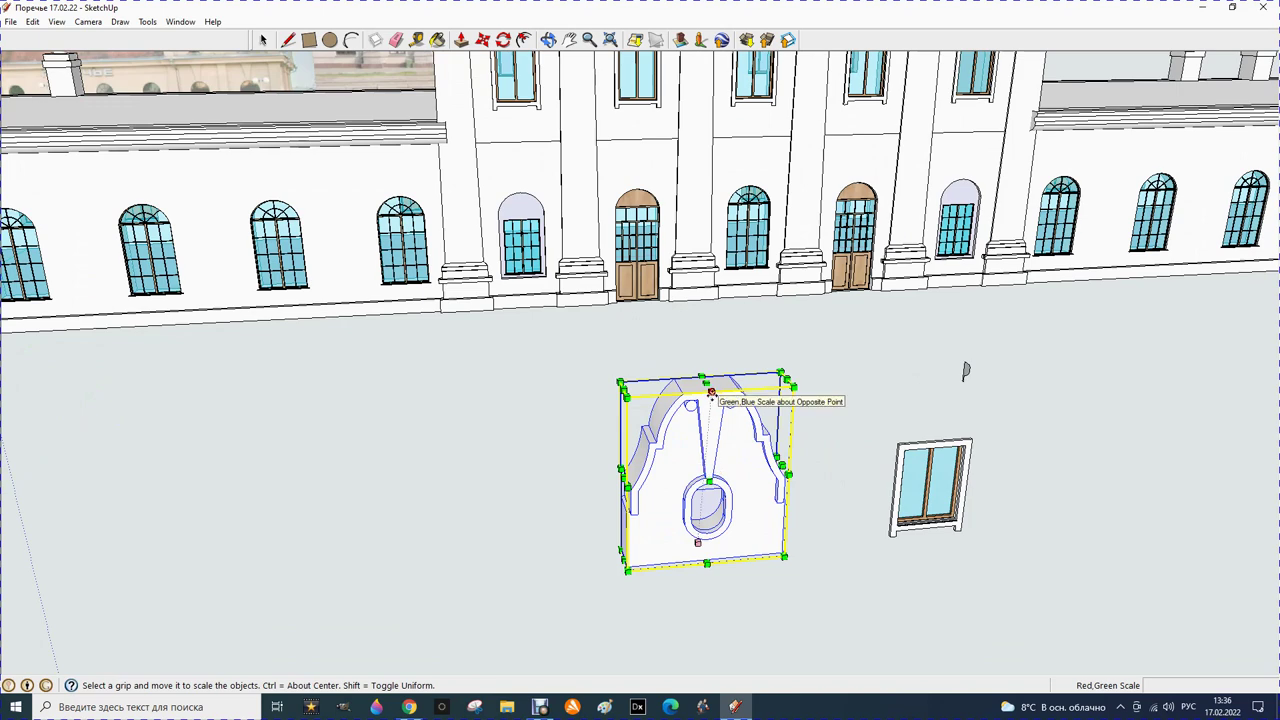
scroll(800, 540, up, 3)
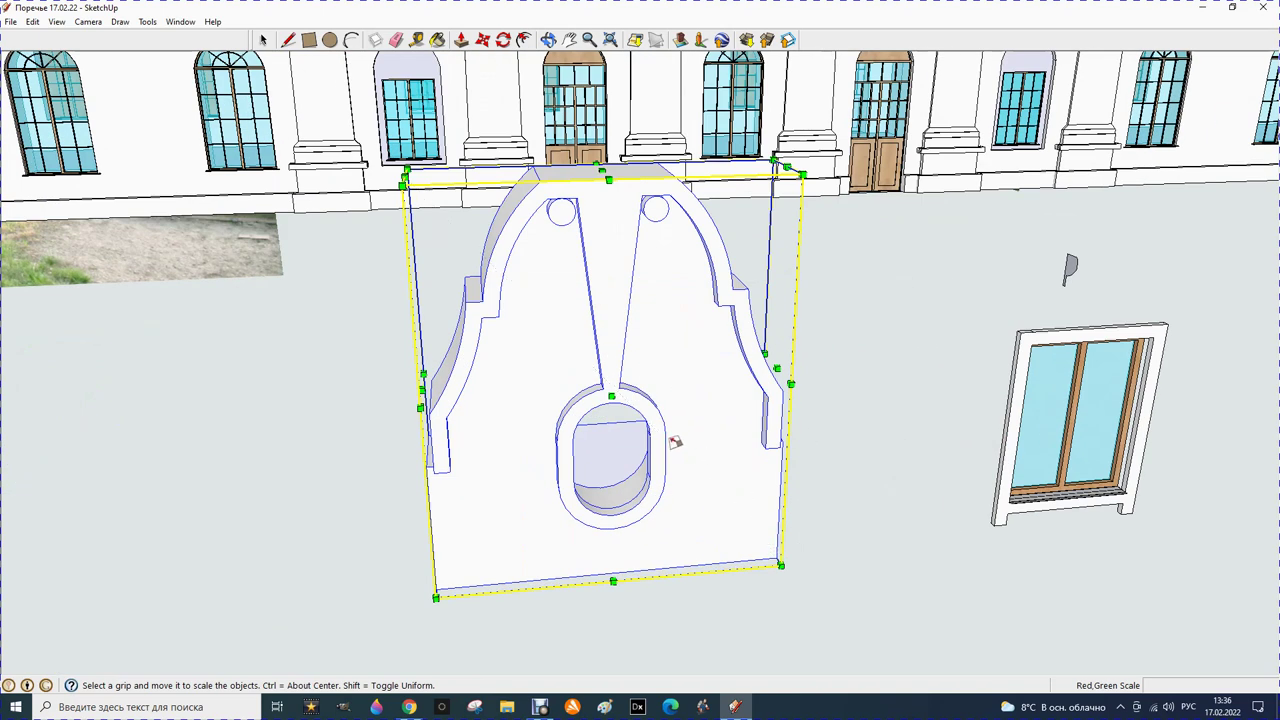
mouse_move(608, 180)
mouse_down()
mouse_move(612, 197)
mouse_move(610, 183)
mouse_up()
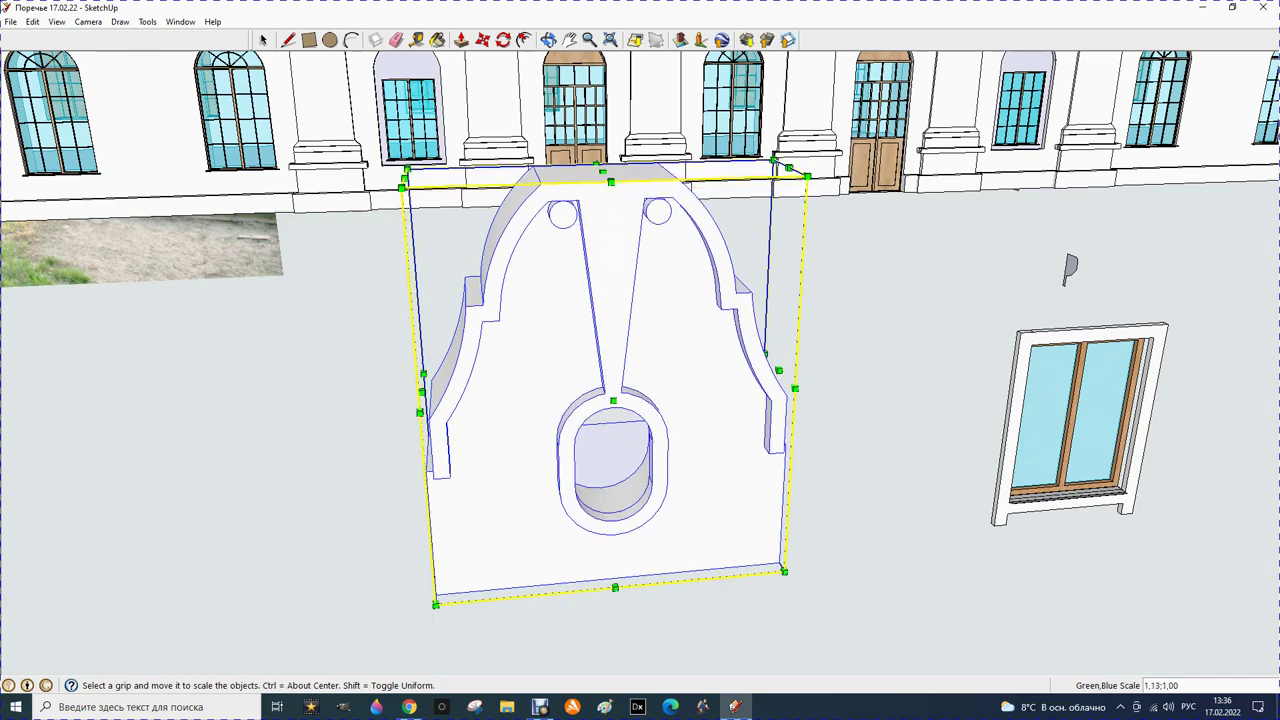
click(26, 20)
click(64, 40)
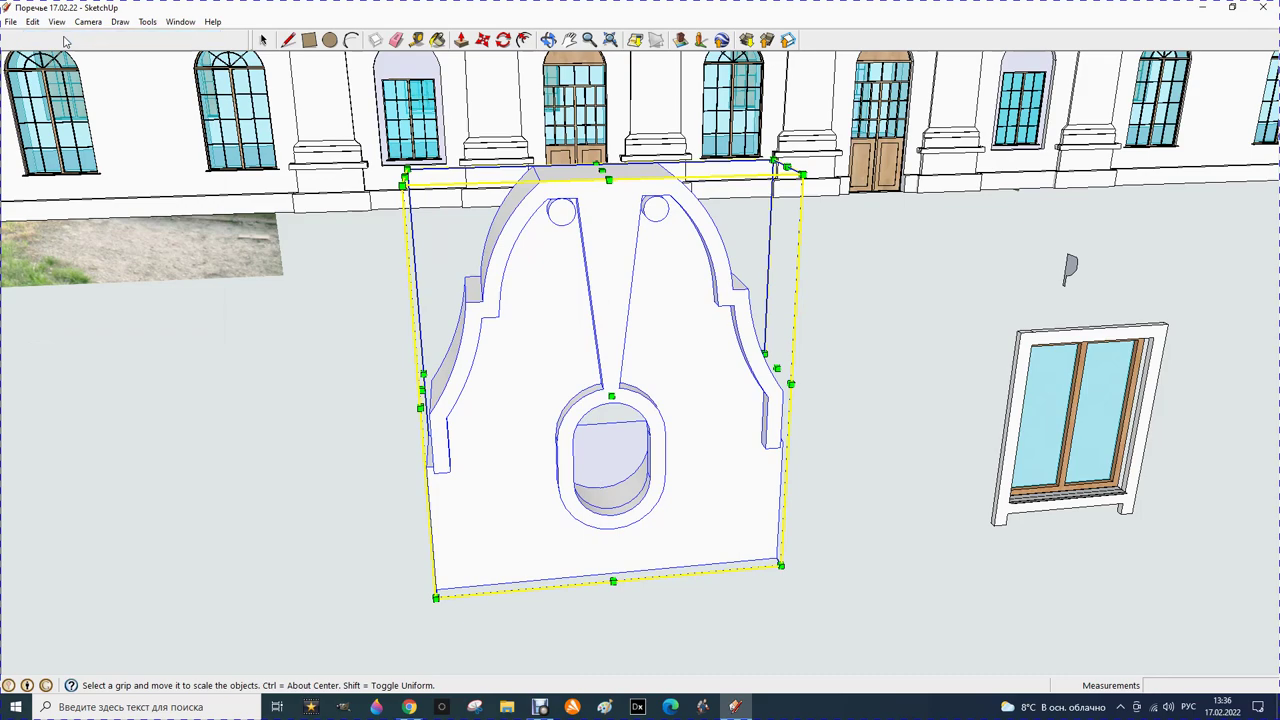
Scale the gable panel's height down to 0.98 from its top grip
click(548, 40)
drag(347, 236, 606, 314)
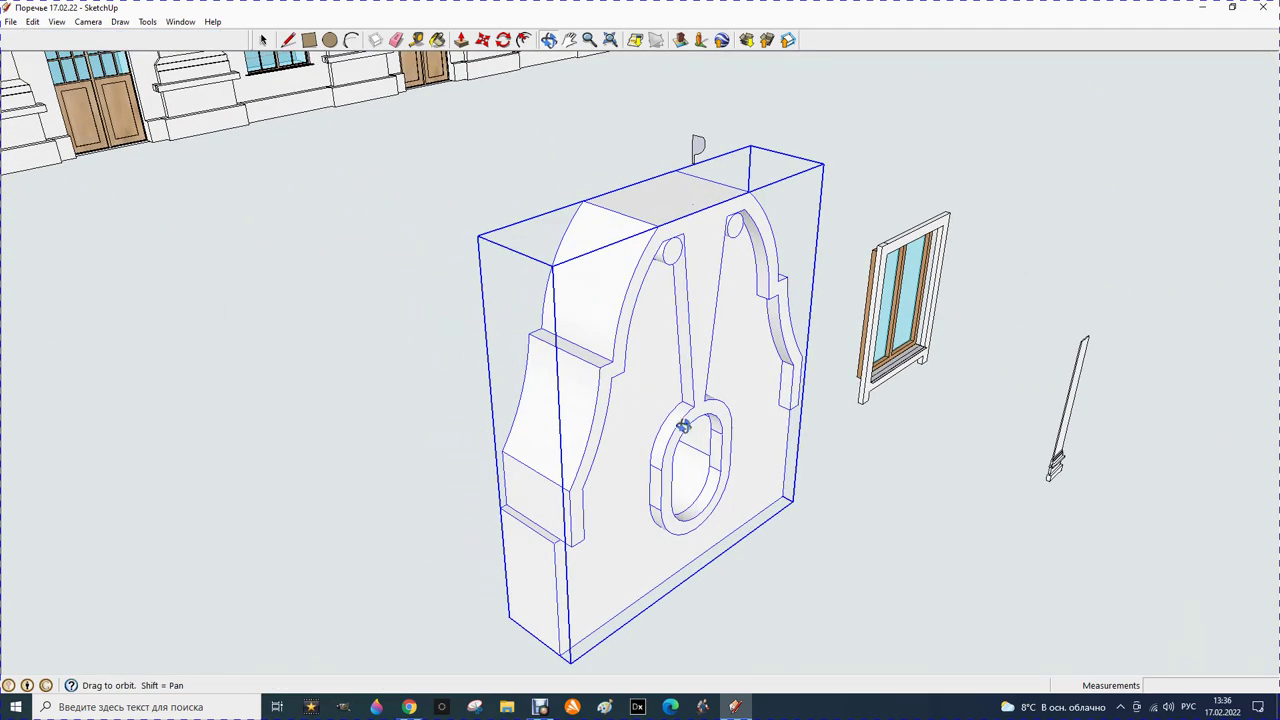
key(s)
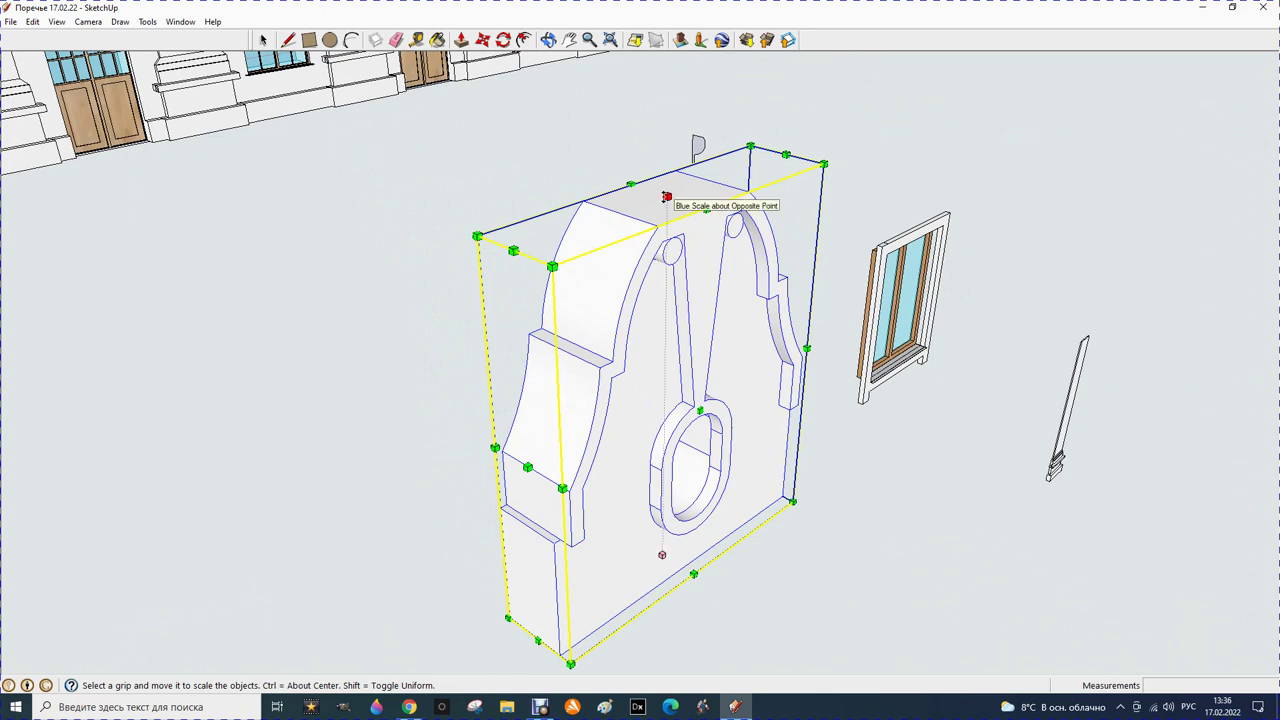
drag(667, 197, 666, 243)
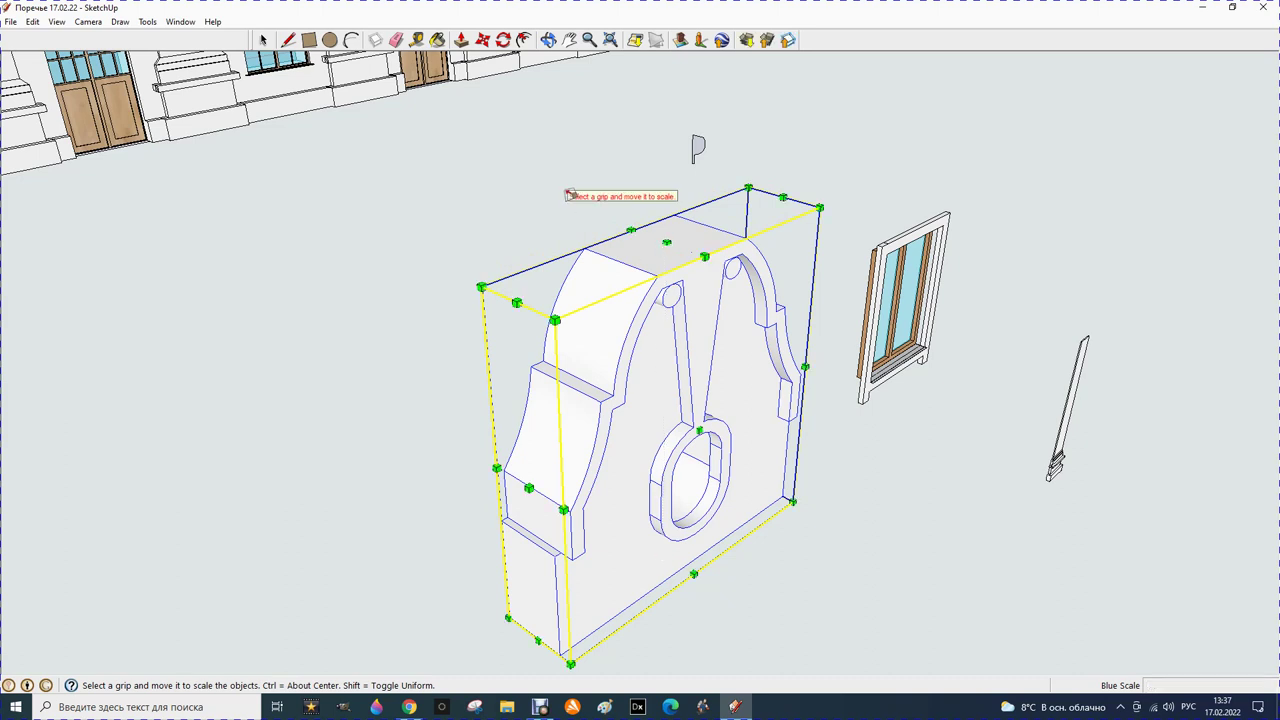
Deselect the panel and orbit to face the gable and building front
click(263, 40)
click(361, 150)
click(548, 40)
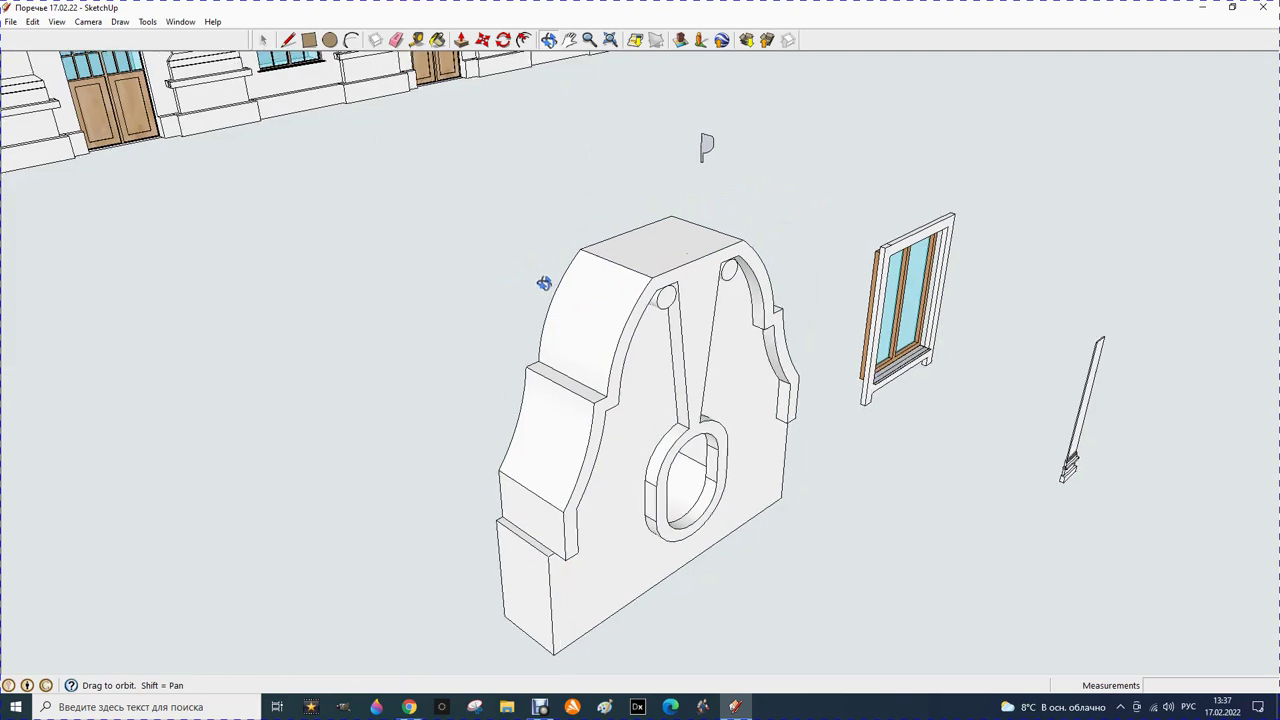
drag(546, 280, 332, 233)
scroll(374, 386, down, 3)
scroll(380, 395, down, 3)
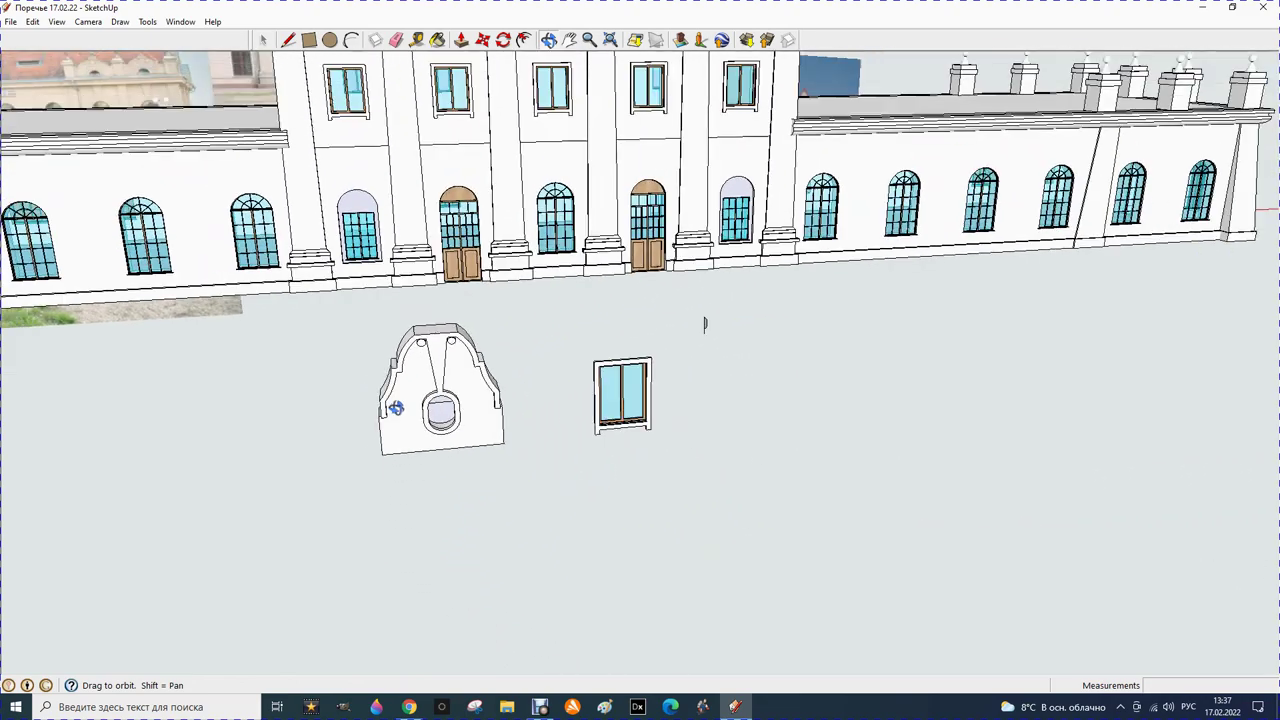
Delete the earlier gable copy from the central roof
scroll(395, 398, down, 3)
scroll(405, 400, down, 2)
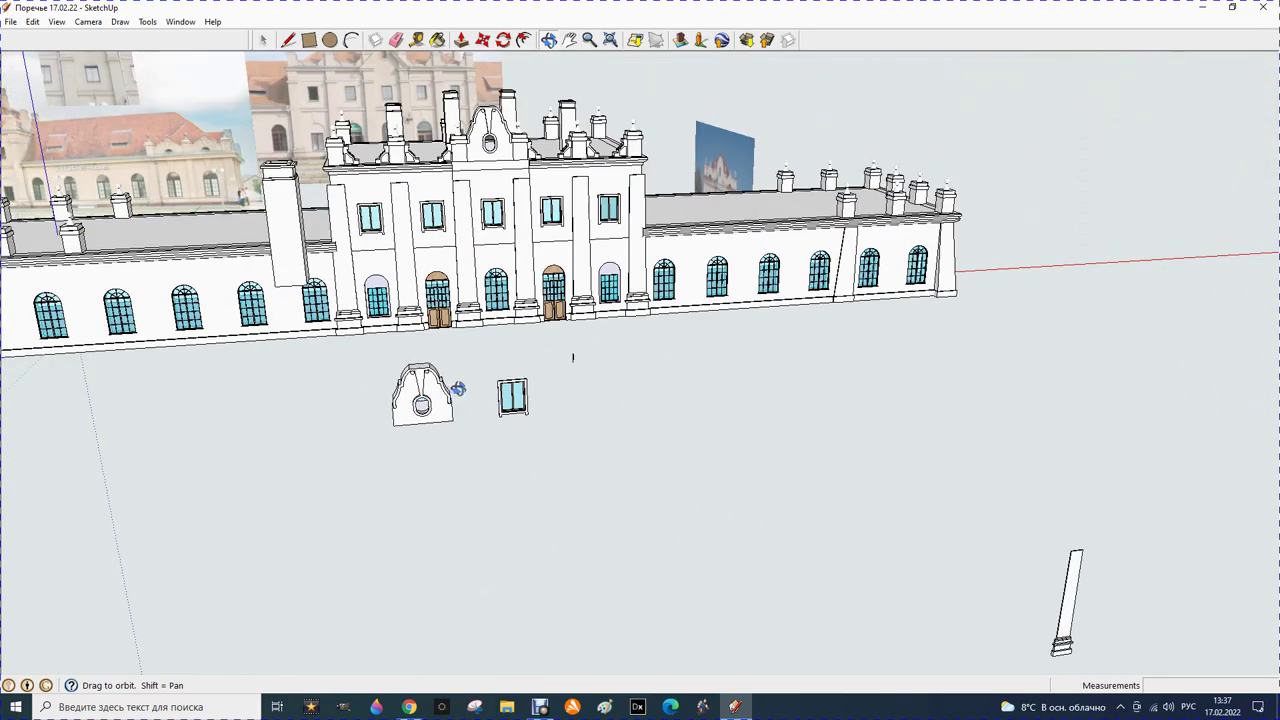
scroll(462, 100, up, 2)
scroll(475, 141, up, 2)
click(262, 40)
click(491, 117)
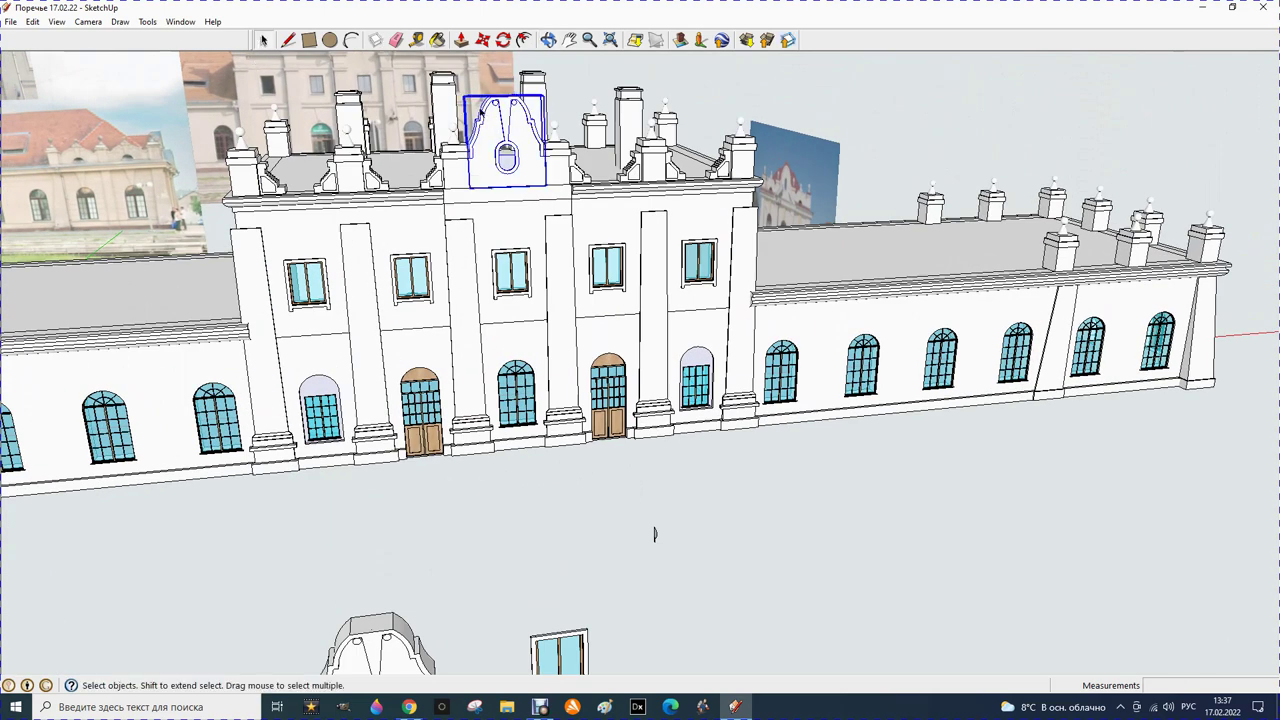
key(Delete)
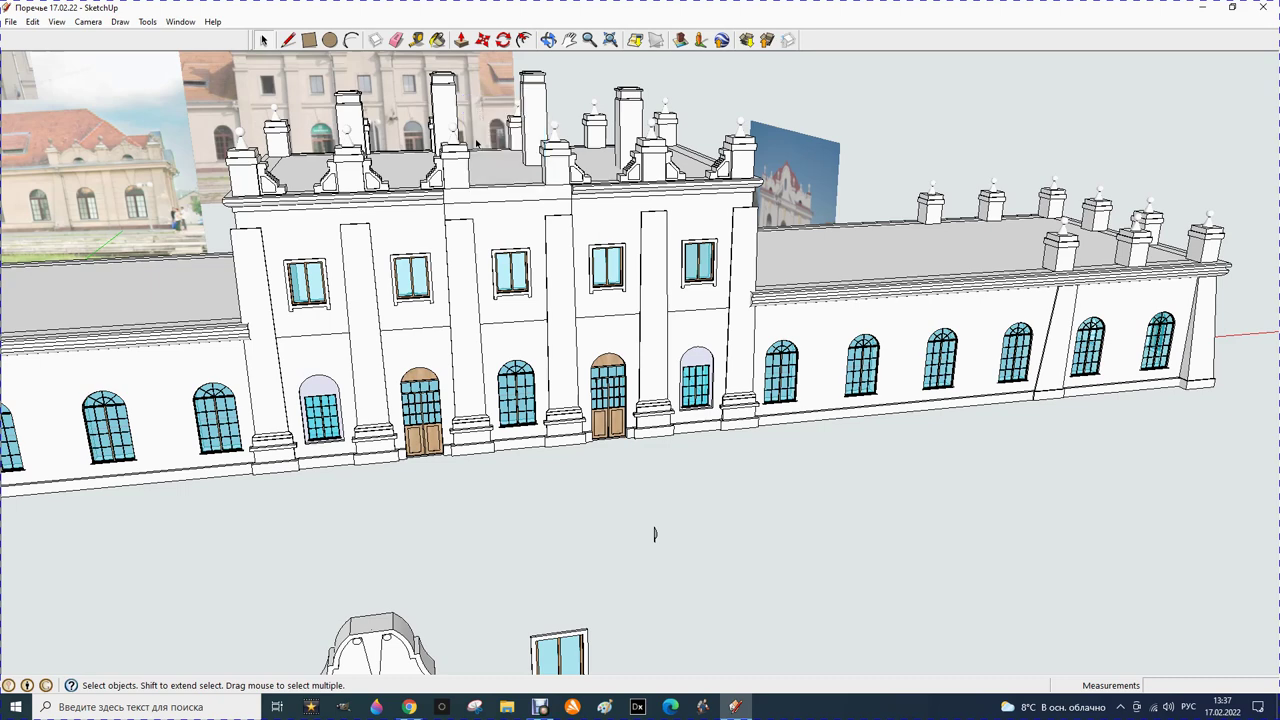
Copy the gable panel from below the building onto the central roof, snapping by its corner
scroll(442, 211, down, 1)
click(363, 566)
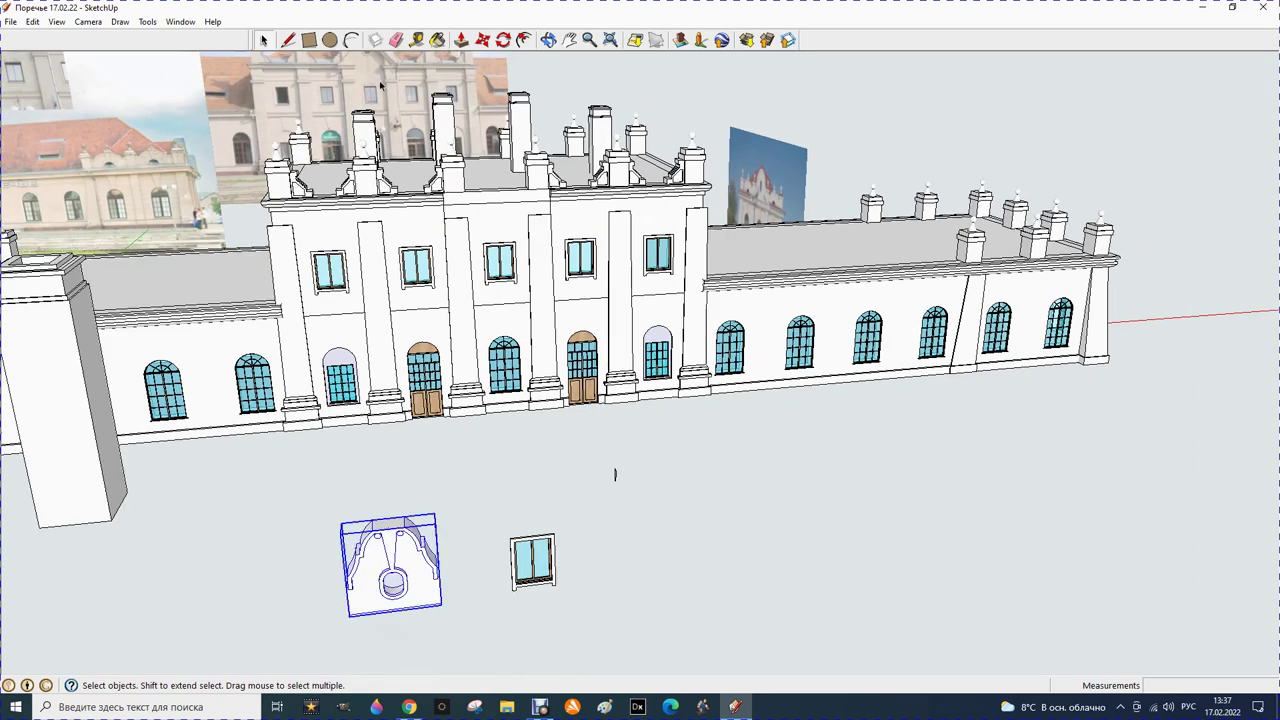
click(483, 40)
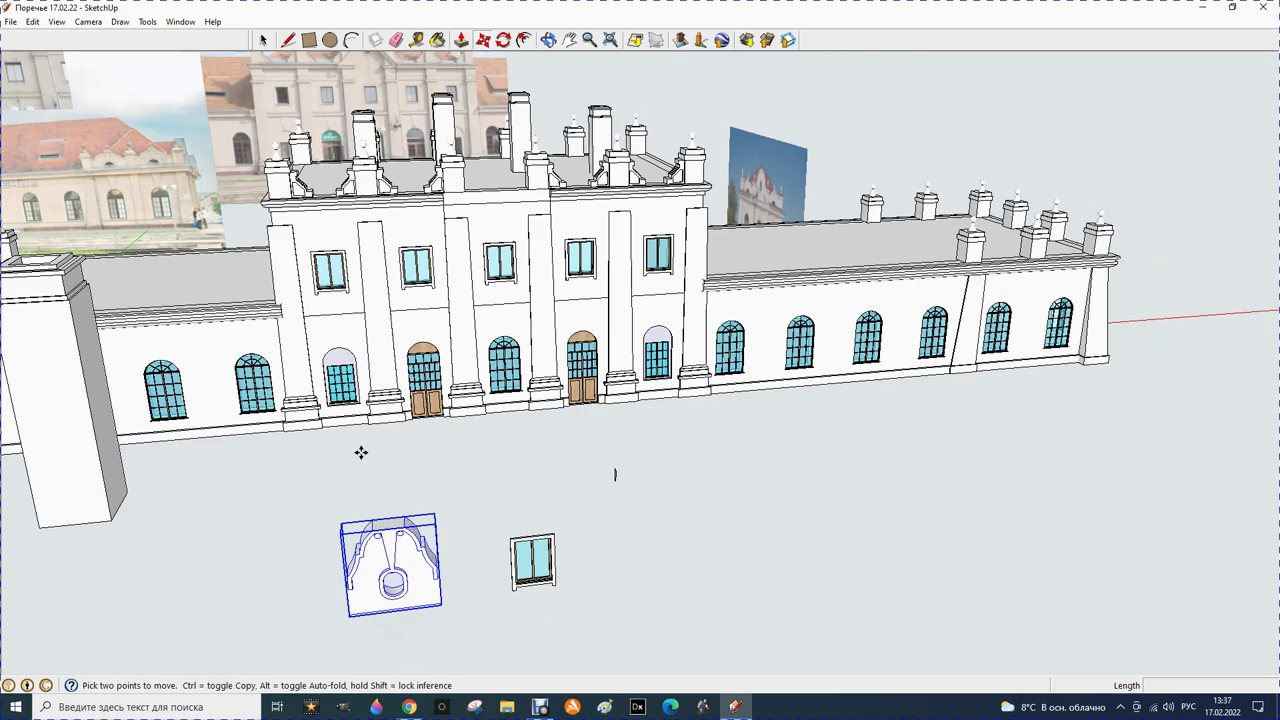
key(ctrl)
click(351, 617)
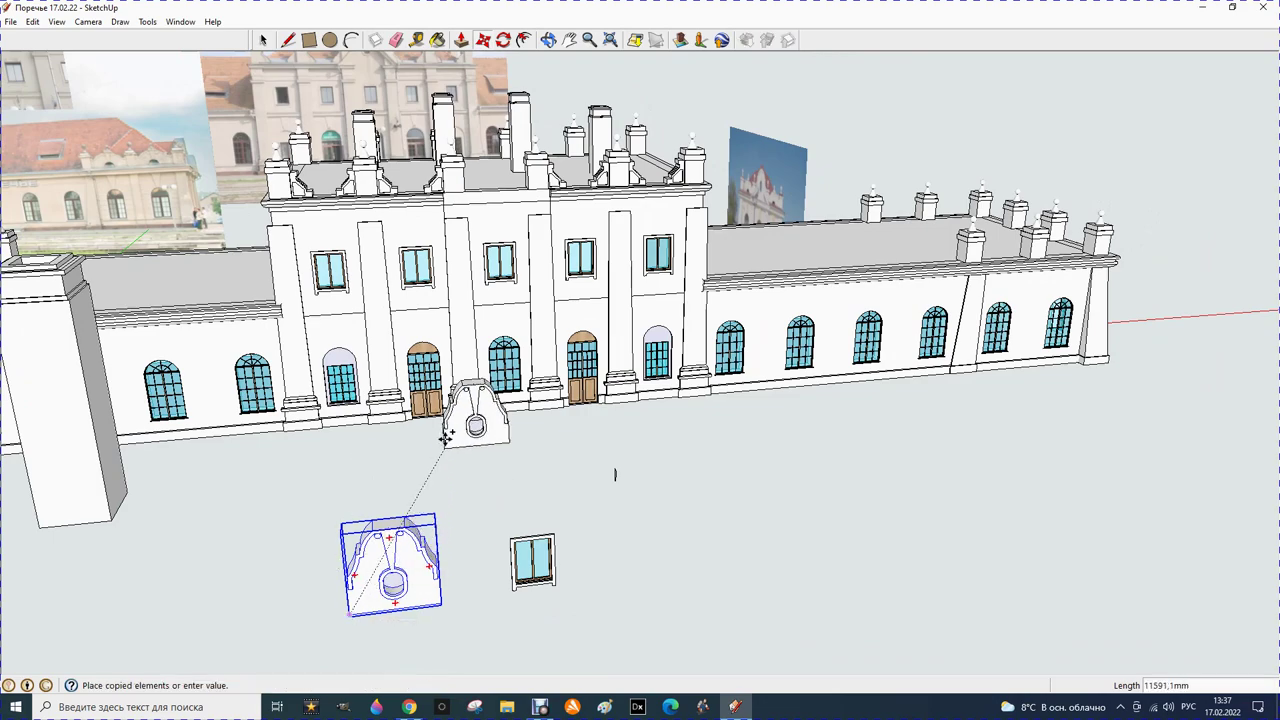
scroll(459, 196, up, 1)
scroll(461, 195, up, 1)
scroll(461, 195, up, 1)
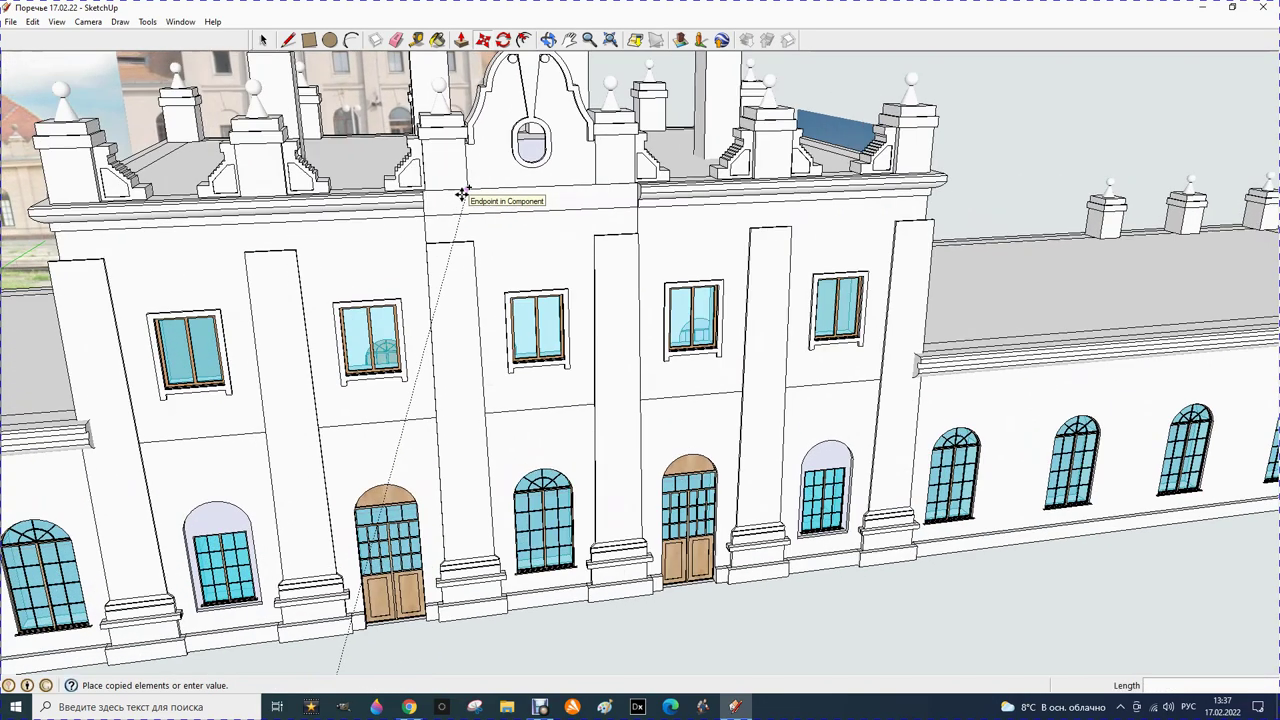
scroll(465, 194, up, 1)
click(470, 193)
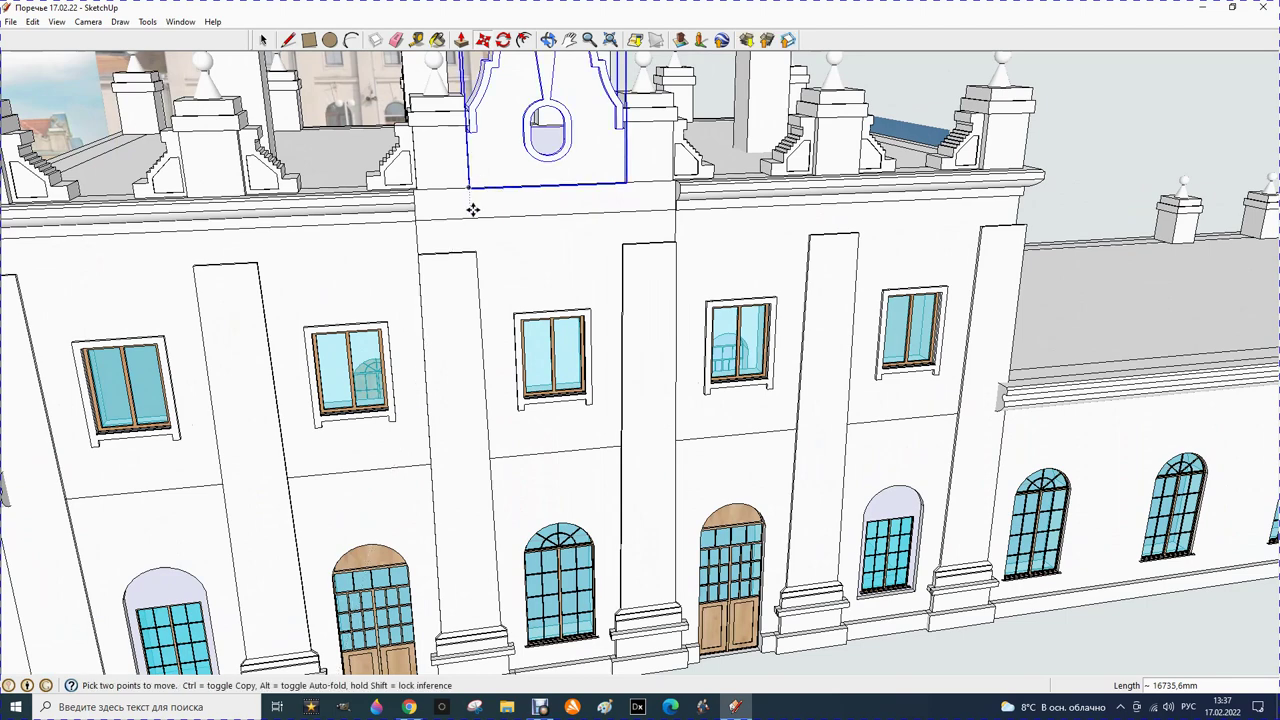
Return to selection and orbit to see the roof from another angle
scroll(473, 218, down, 1)
scroll(420, 332, down, 1)
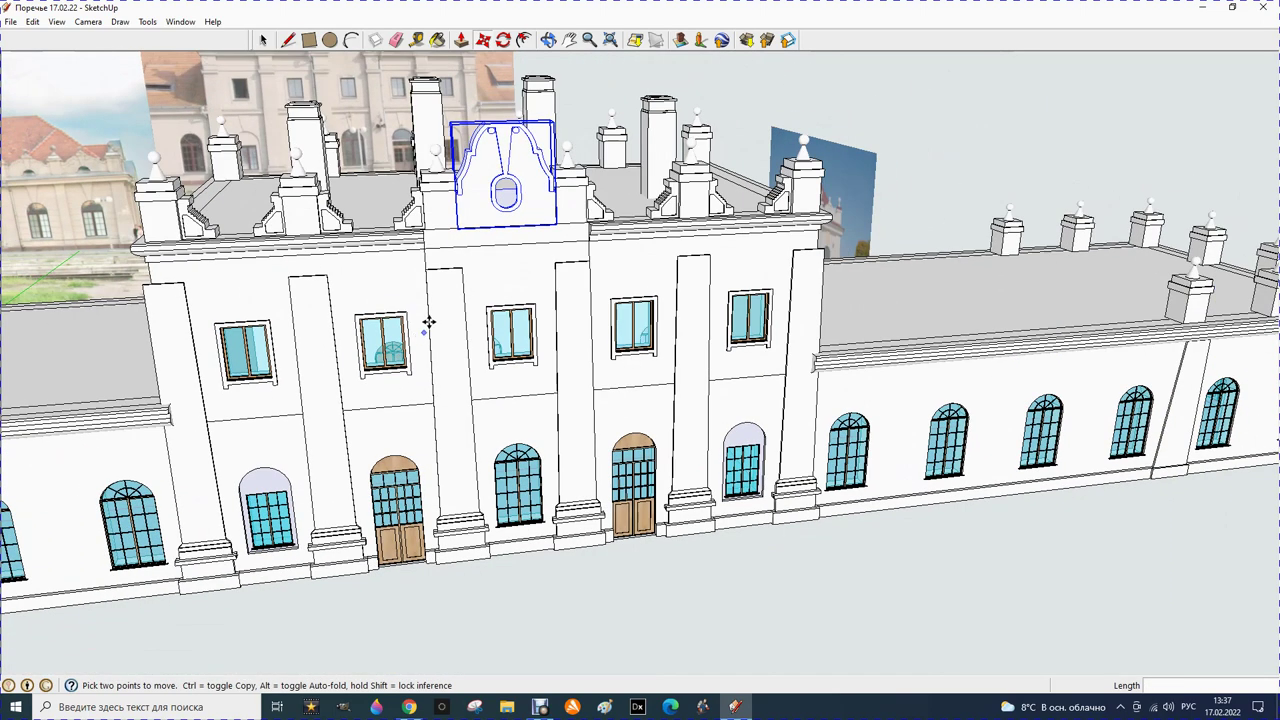
scroll(431, 323, down, 1)
scroll(431, 323, down, 2)
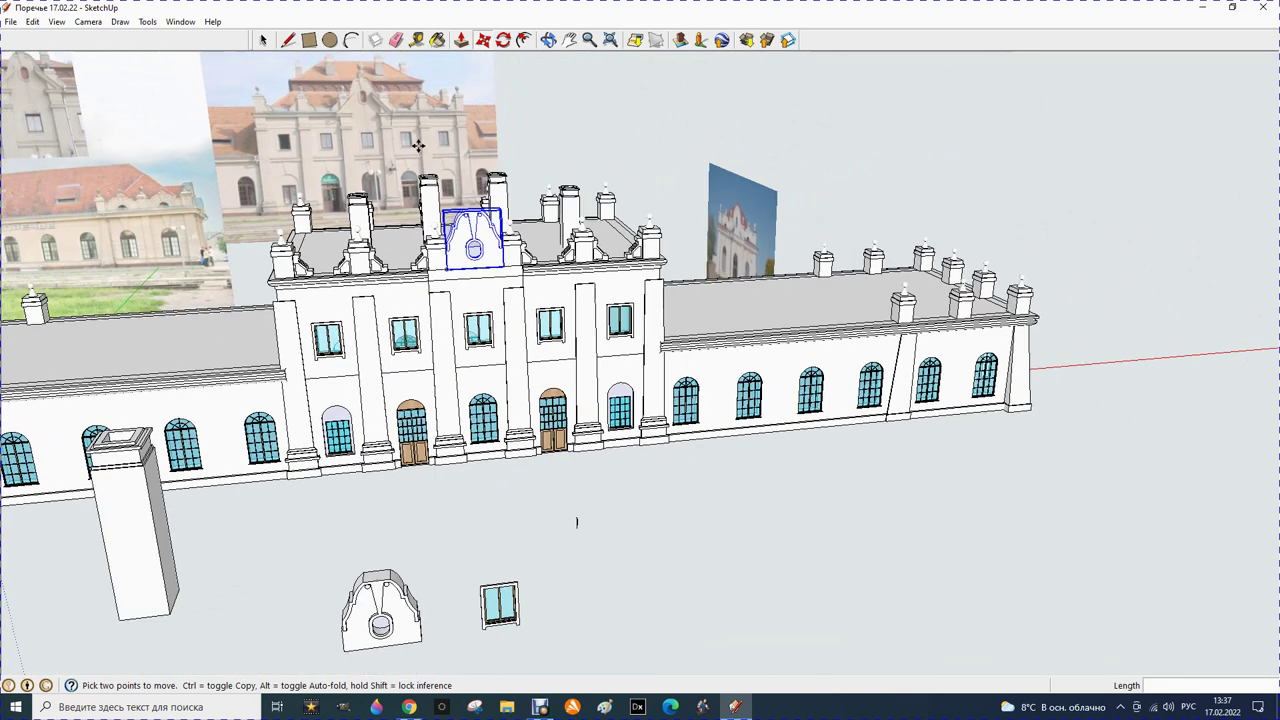
click(263, 40)
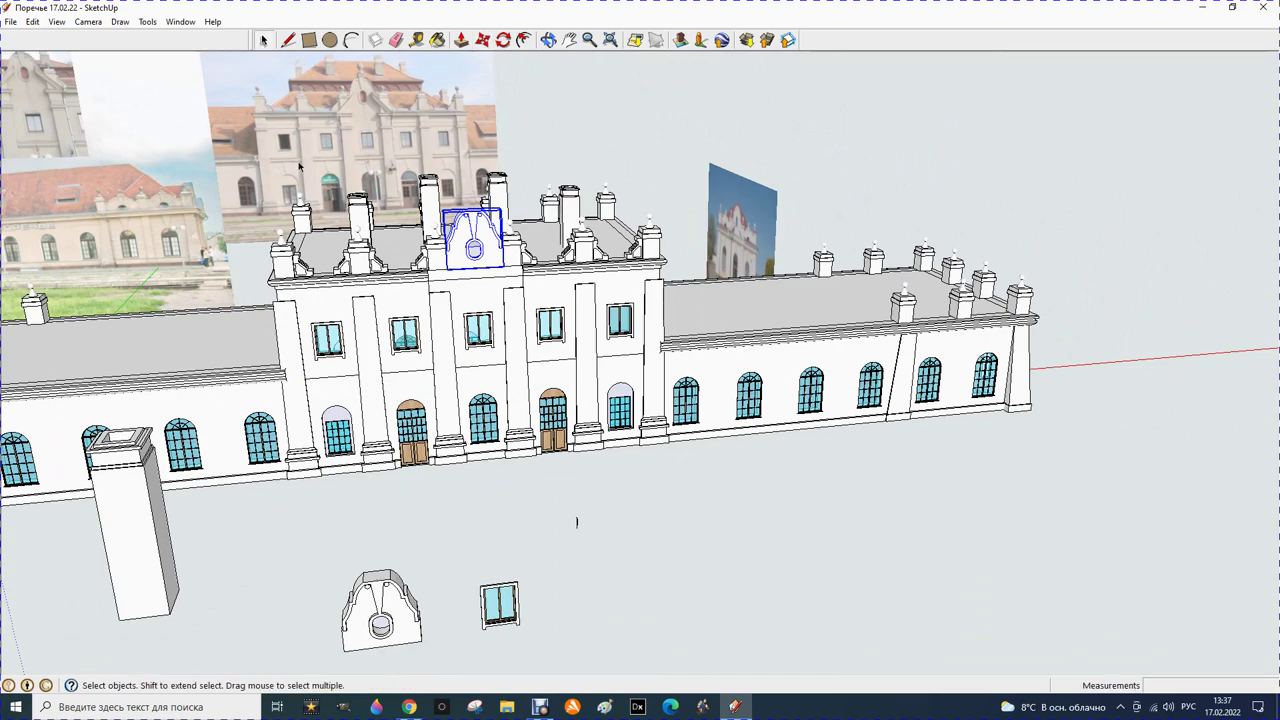
click(548, 40)
drag(386, 272, 372, 240)
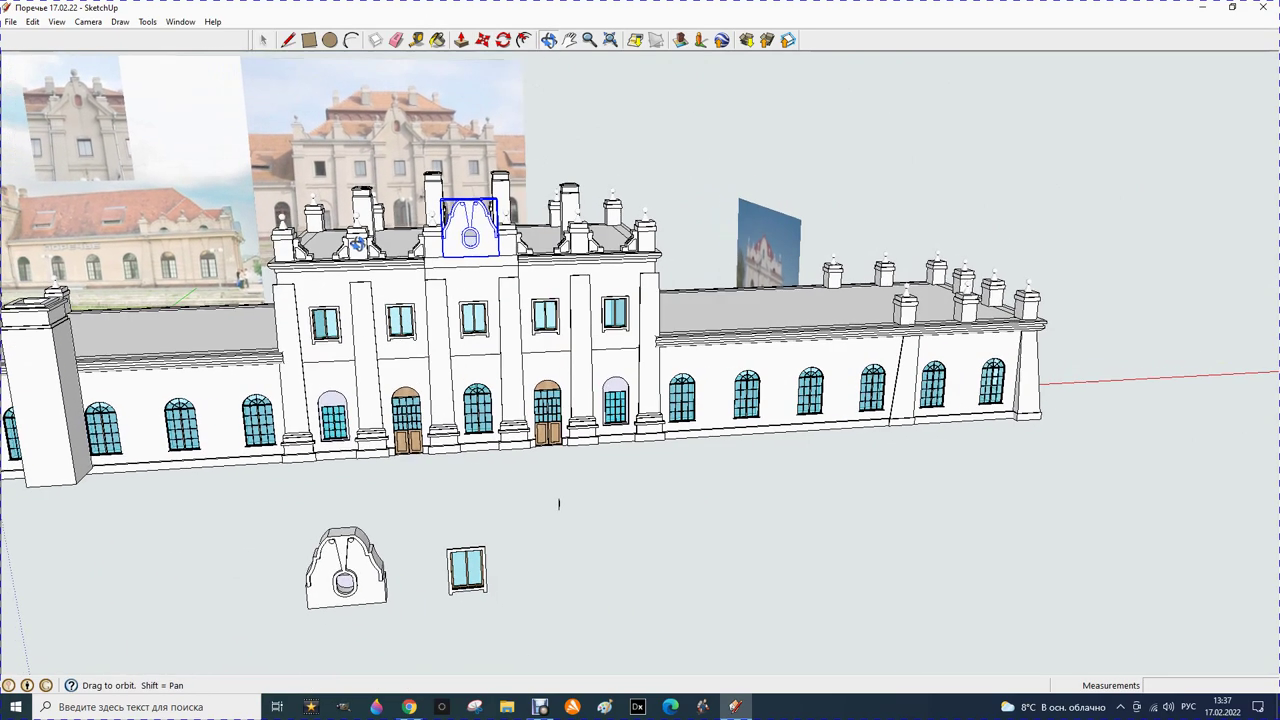
scroll(431, 229, up, 2)
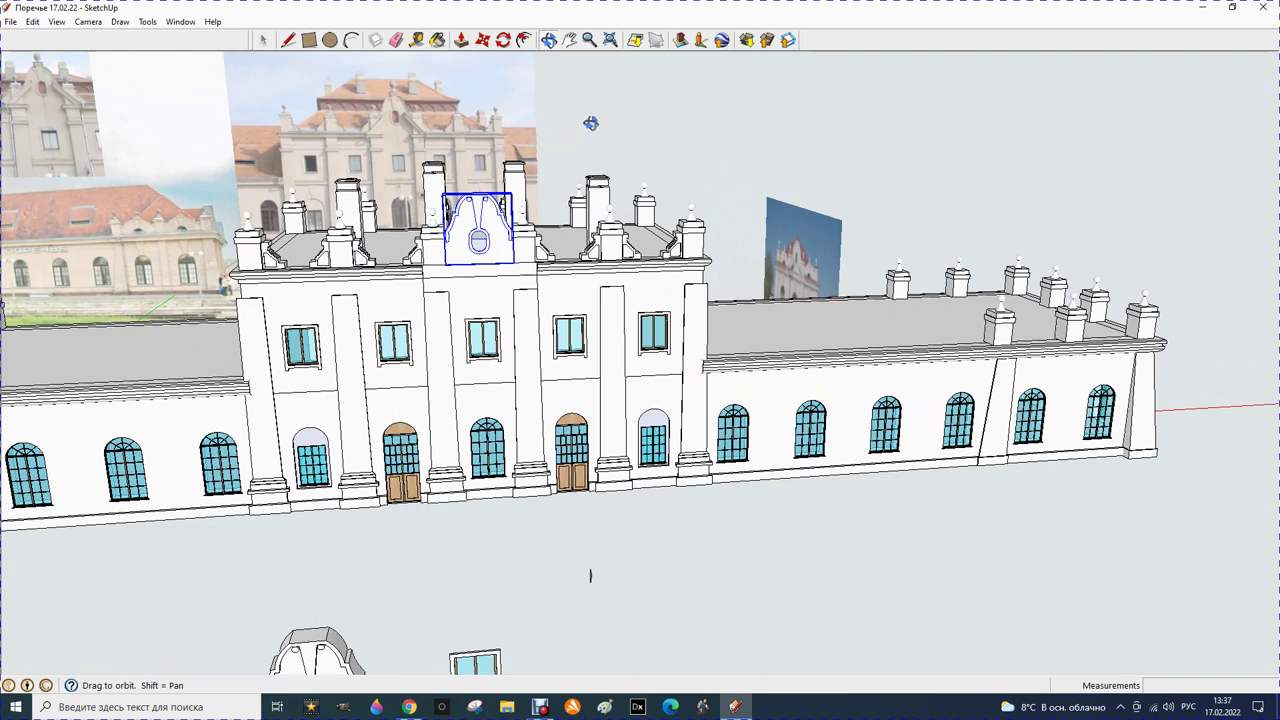
key(space)
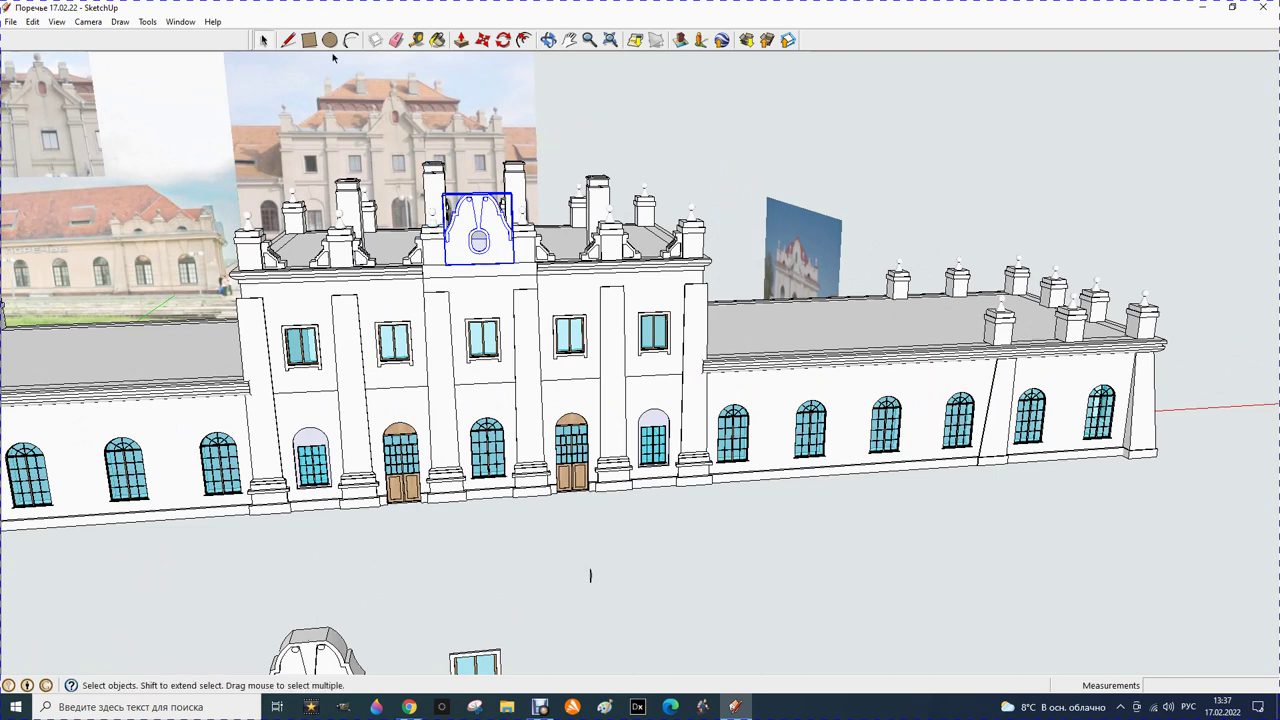
click(569, 109)
scroll(434, 289, up, 1)
scroll(434, 289, up, 1)
scroll(450, 260, up, 1)
scroll(481, 216, up, 1)
scroll(481, 216, up, 1)
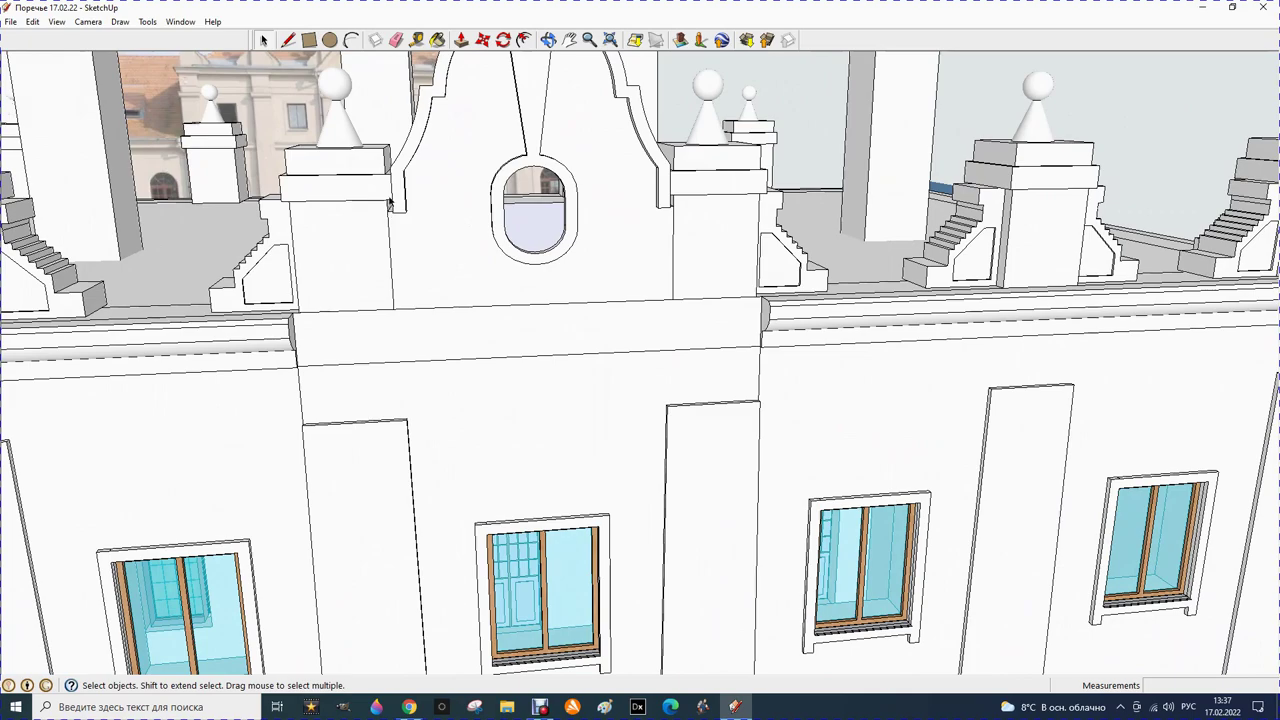
click(548, 40)
drag(431, 186, 487, 212)
scroll(487, 212, up, 2)
scroll(410, 220, up, 2)
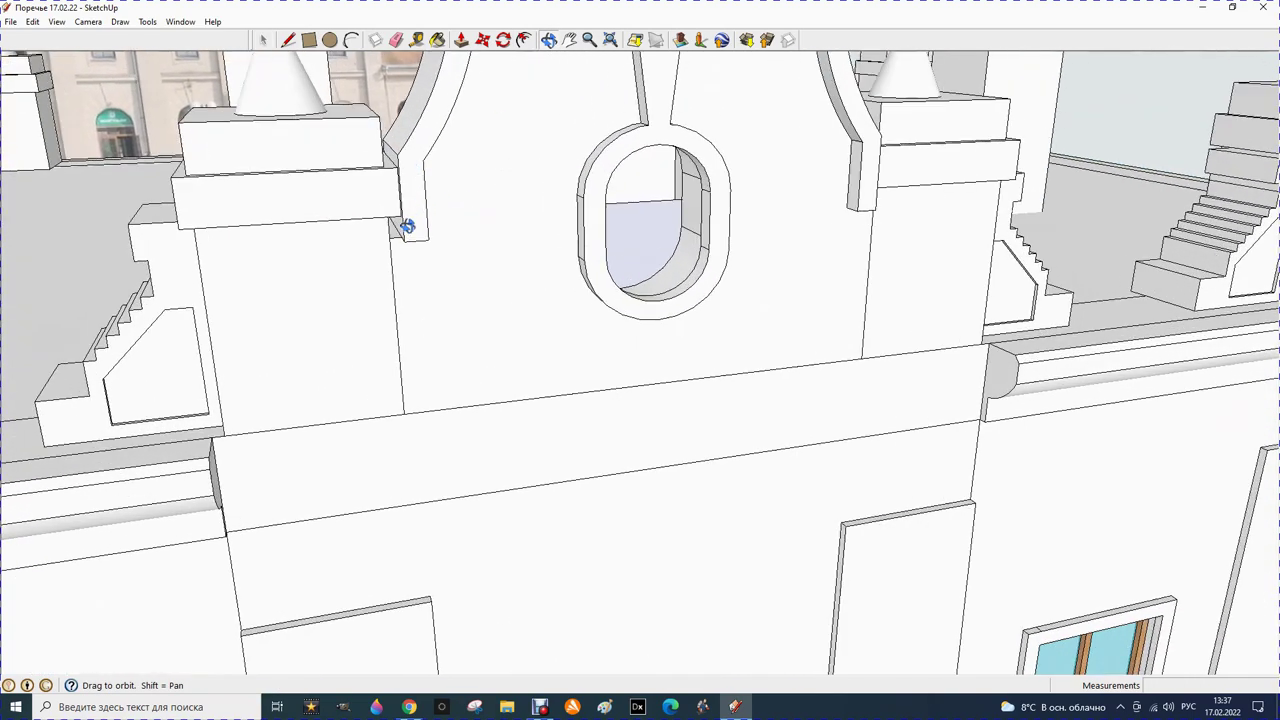
scroll(412, 218, up, 1)
scroll(472, 213, up, 1)
drag(472, 213, 617, 216)
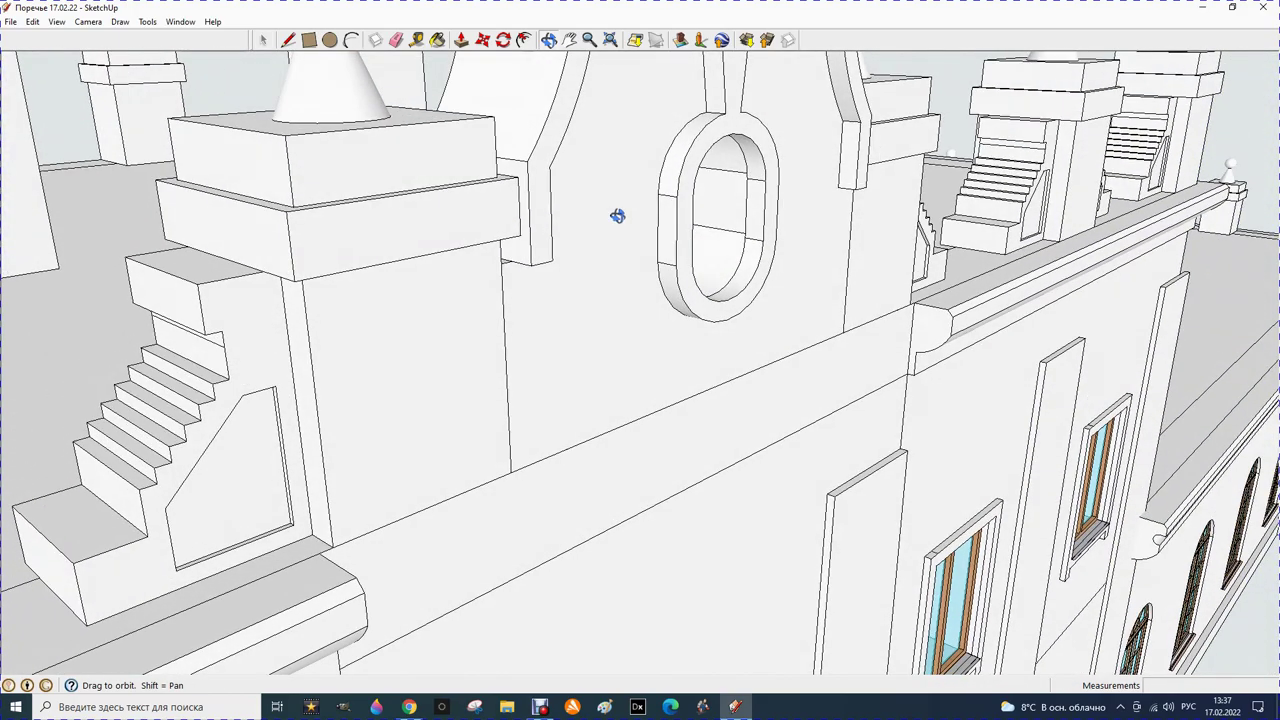
scroll(617, 216, down, 1)
scroll(617, 216, down, 1)
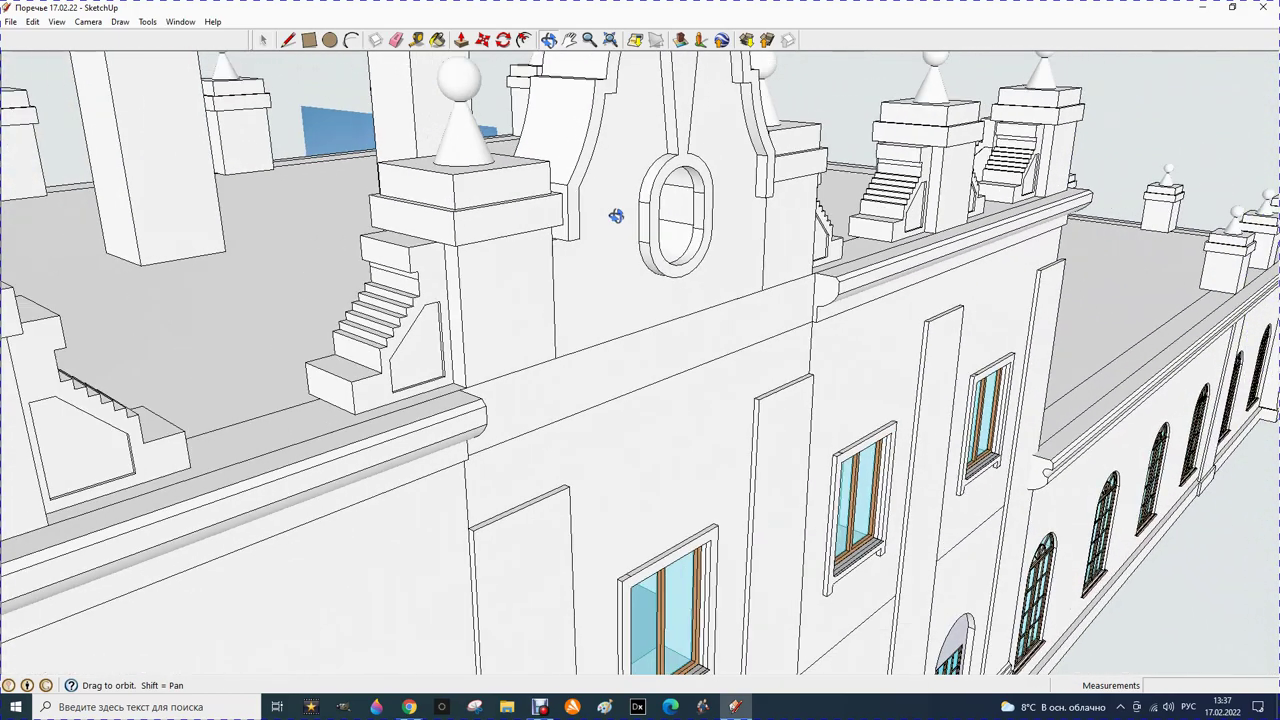
scroll(617, 216, down, 1)
scroll(607, 216, down, 1)
scroll(606, 216, down, 1)
scroll(605, 216, down, 1)
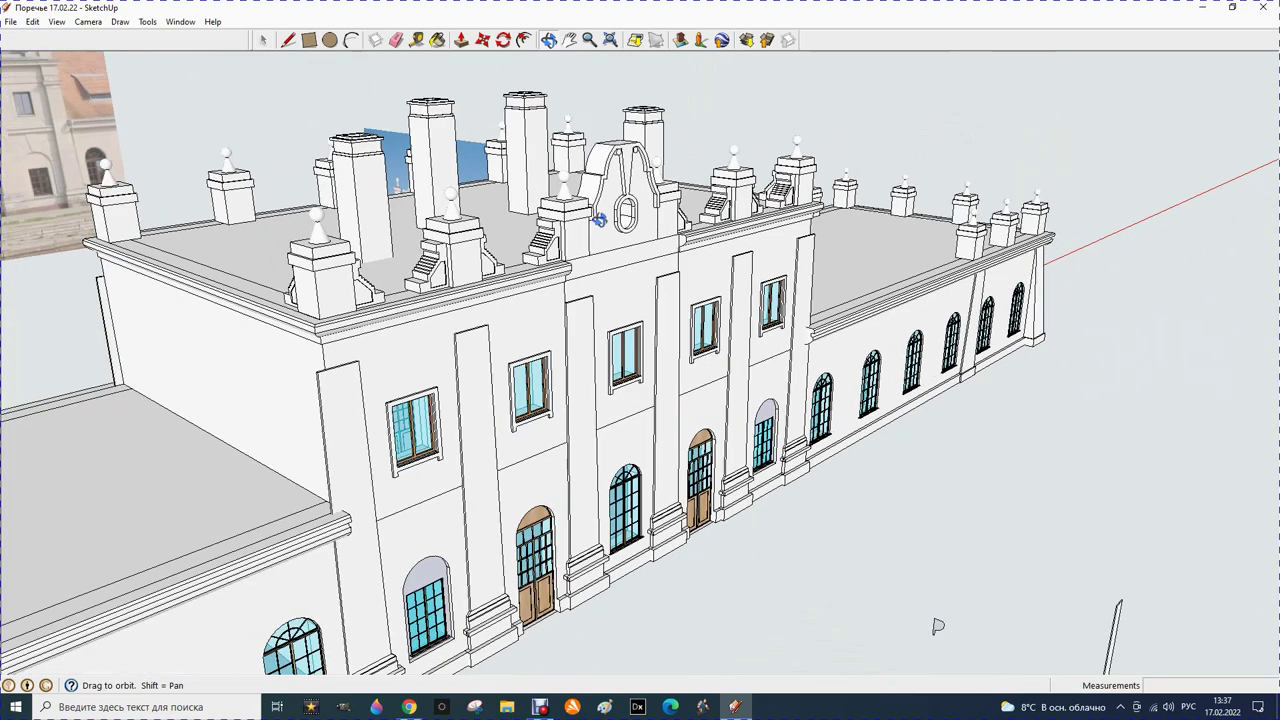
scroll(602, 217, down, 1)
scroll(597, 219, down, 2)
scroll(597, 218, down, 1)
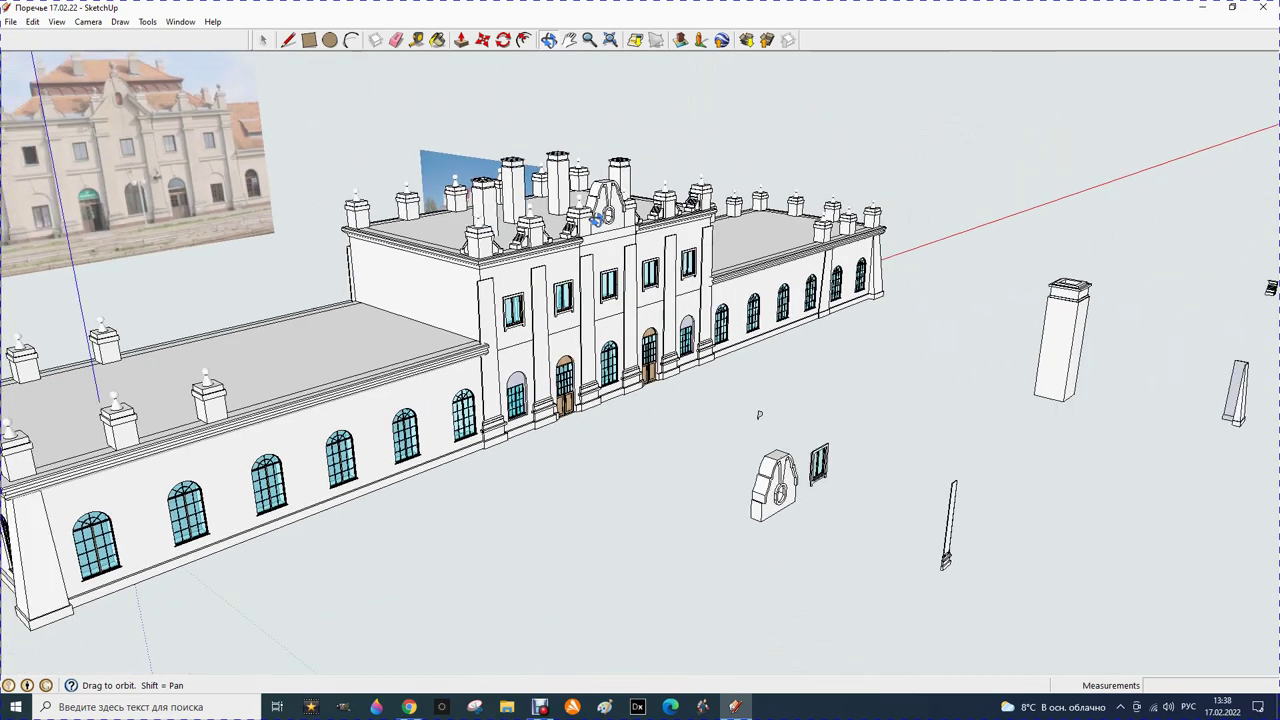
scroll(575, 245, up, 2)
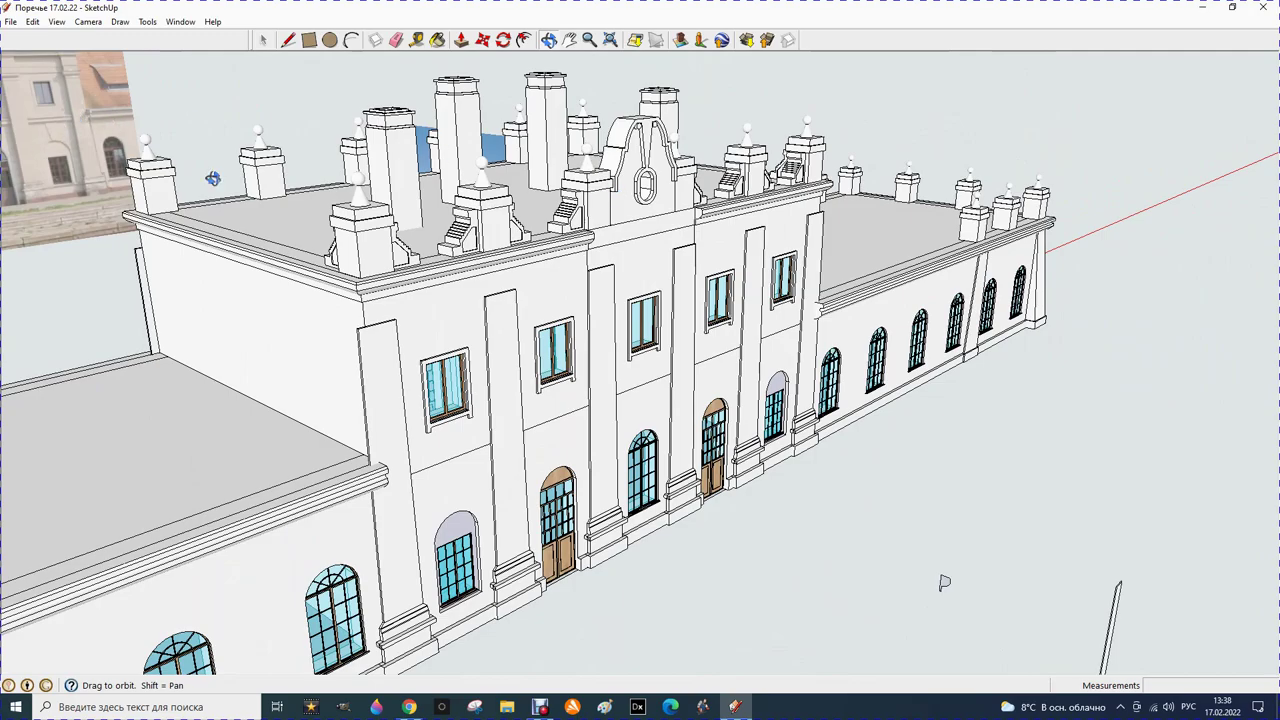
scroll(503, 182, up, 1)
scroll(618, 237, up, 1)
scroll(543, 197, up, 1)
scroll(590, 182, up, 1)
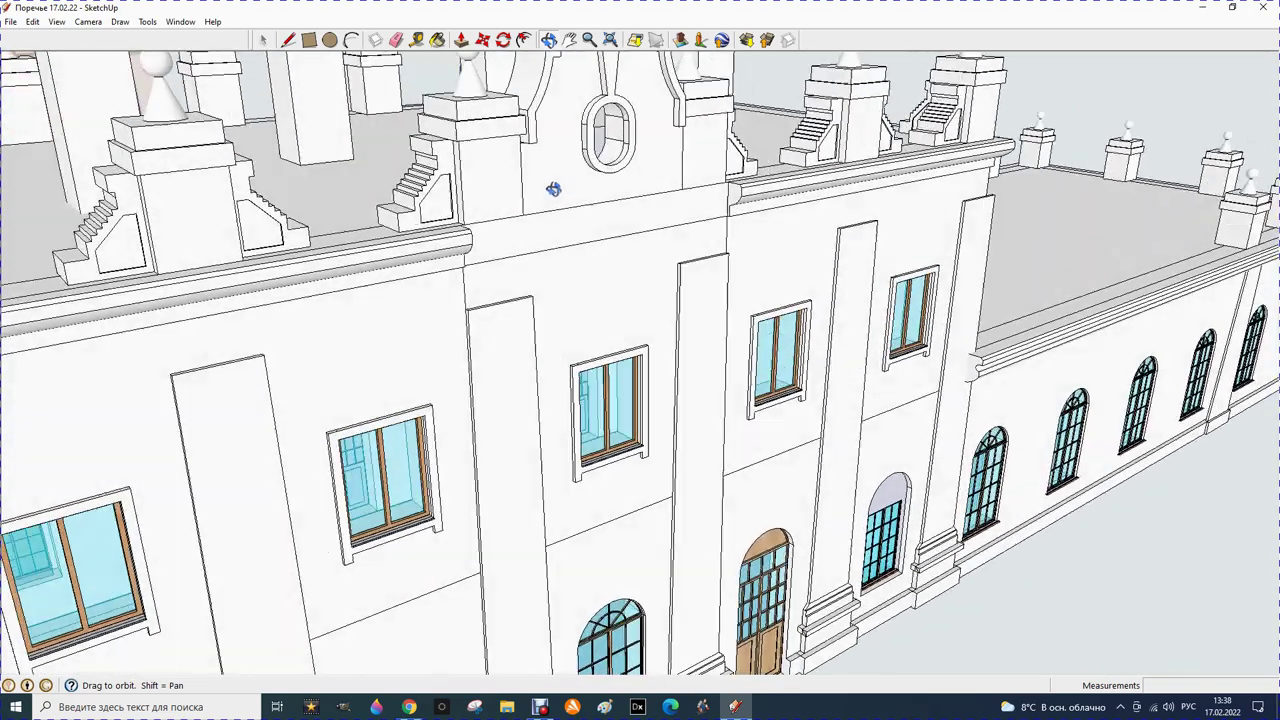
scroll(515, 200, up, 1)
scroll(449, 157, up, 1)
scroll(455, 157, up, 1)
scroll(455, 157, up, 2)
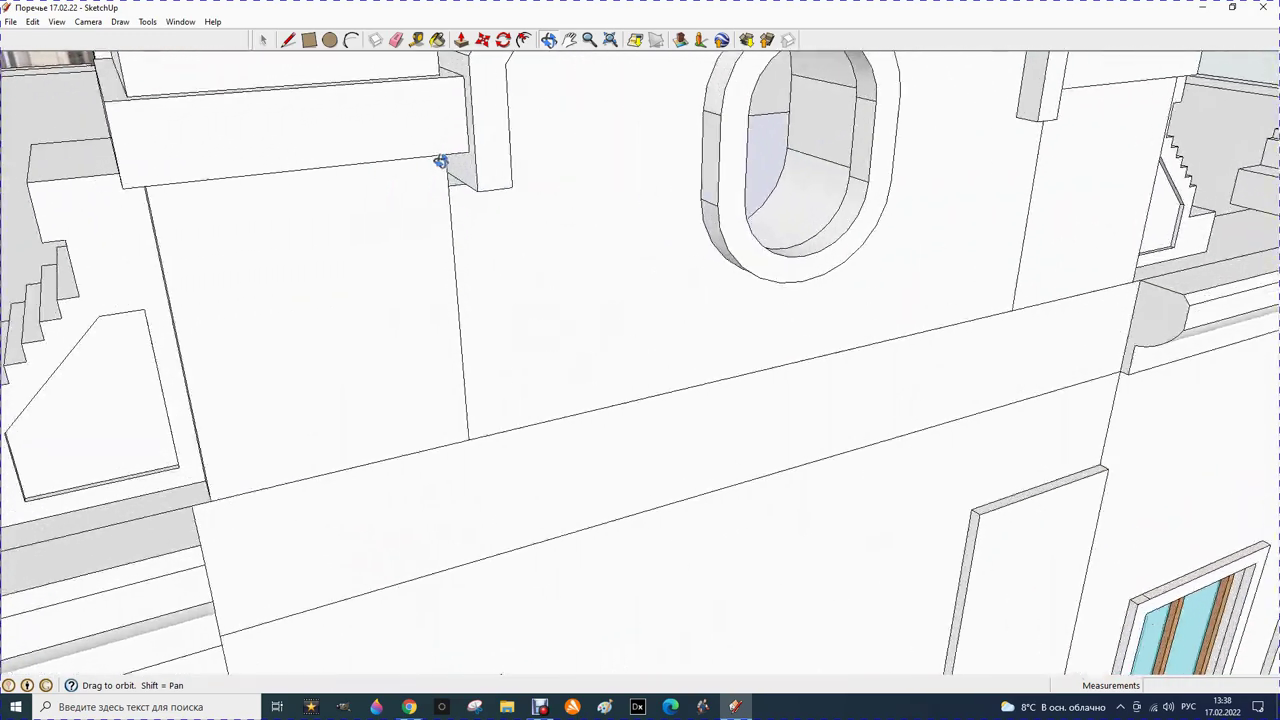
click(263, 40)
Open the gable component and push out the first lower notch face about 90 mm
double_click(472, 201)
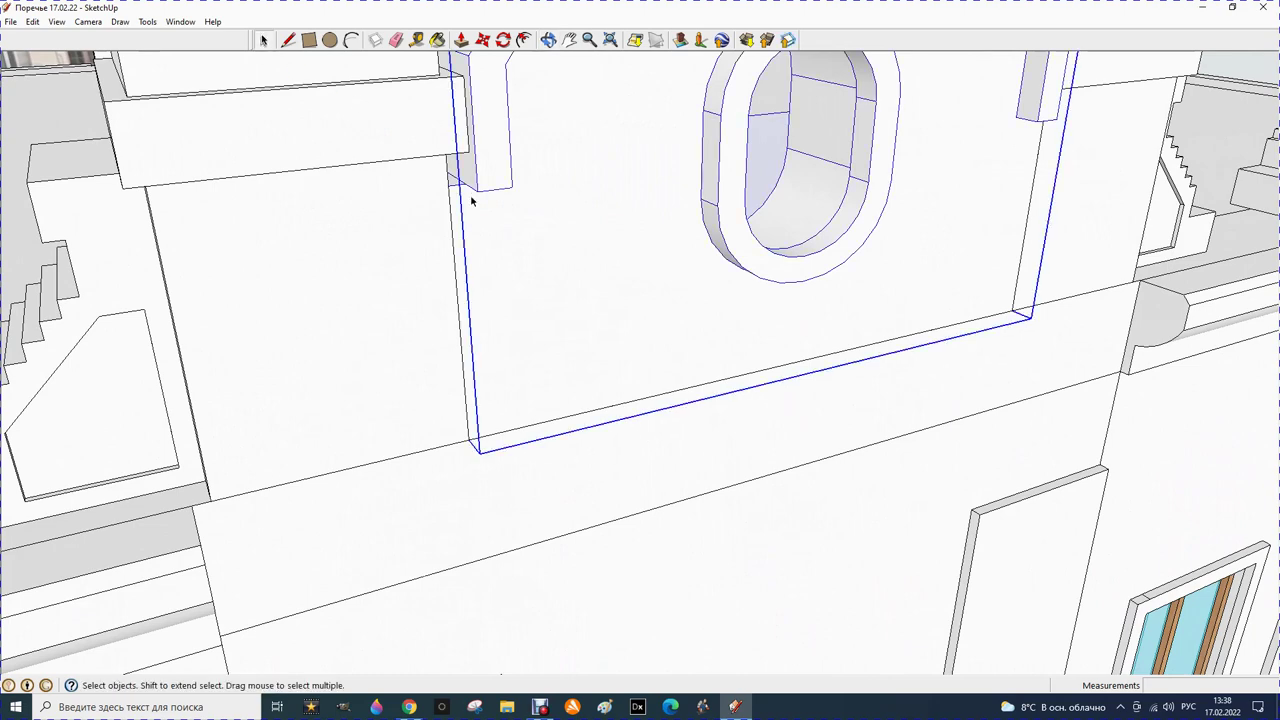
double_click(474, 214)
scroll(462, 185, up, 1)
scroll(498, 101, up, 1)
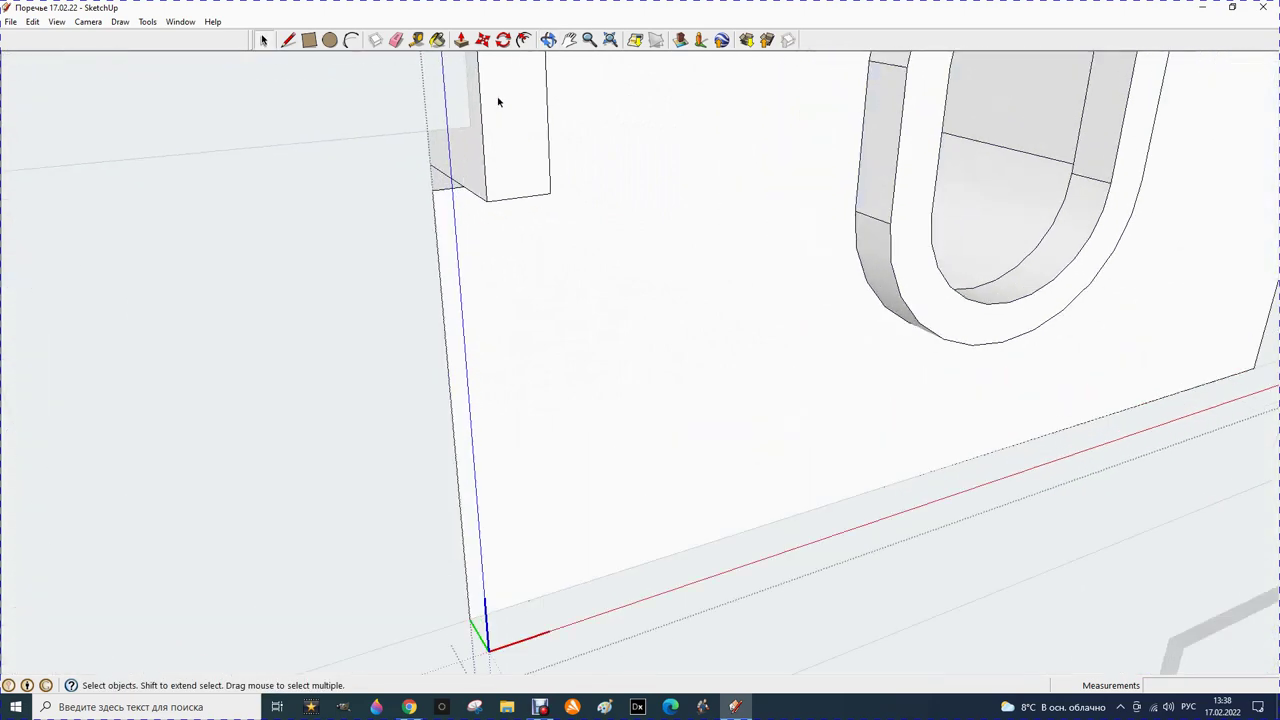
click(548, 40)
drag(491, 186, 413, 219)
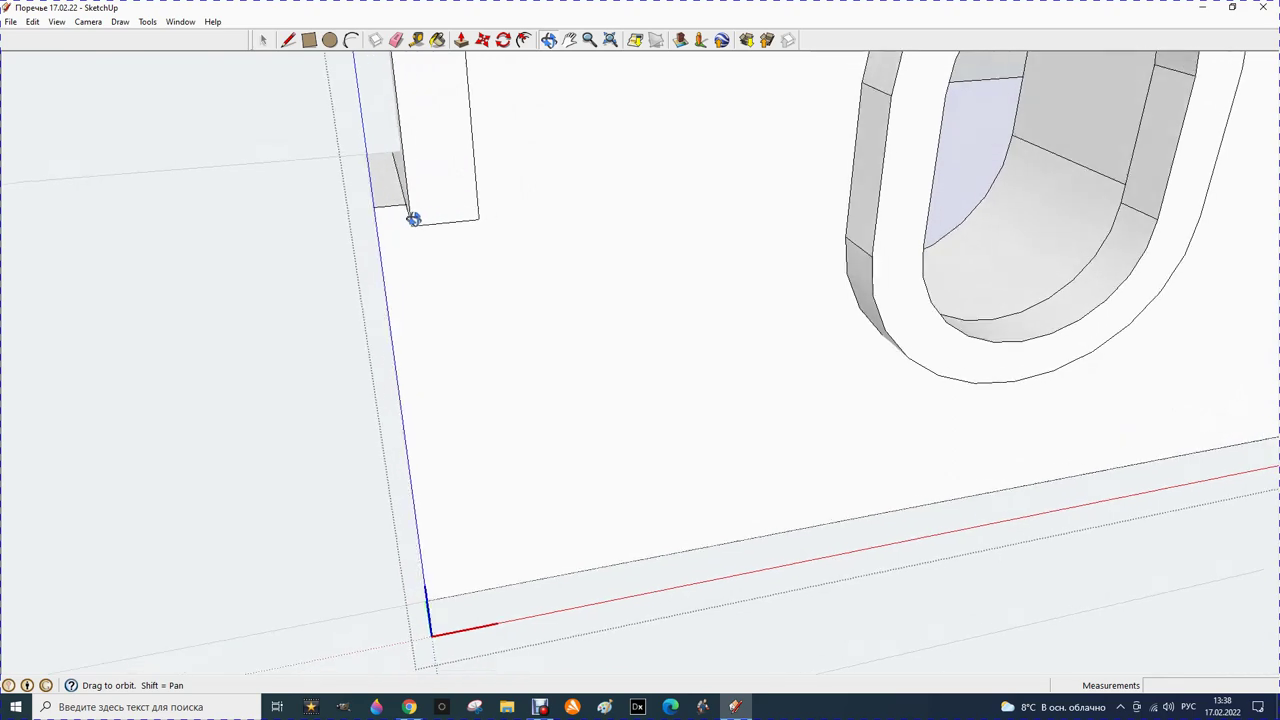
click(461, 40)
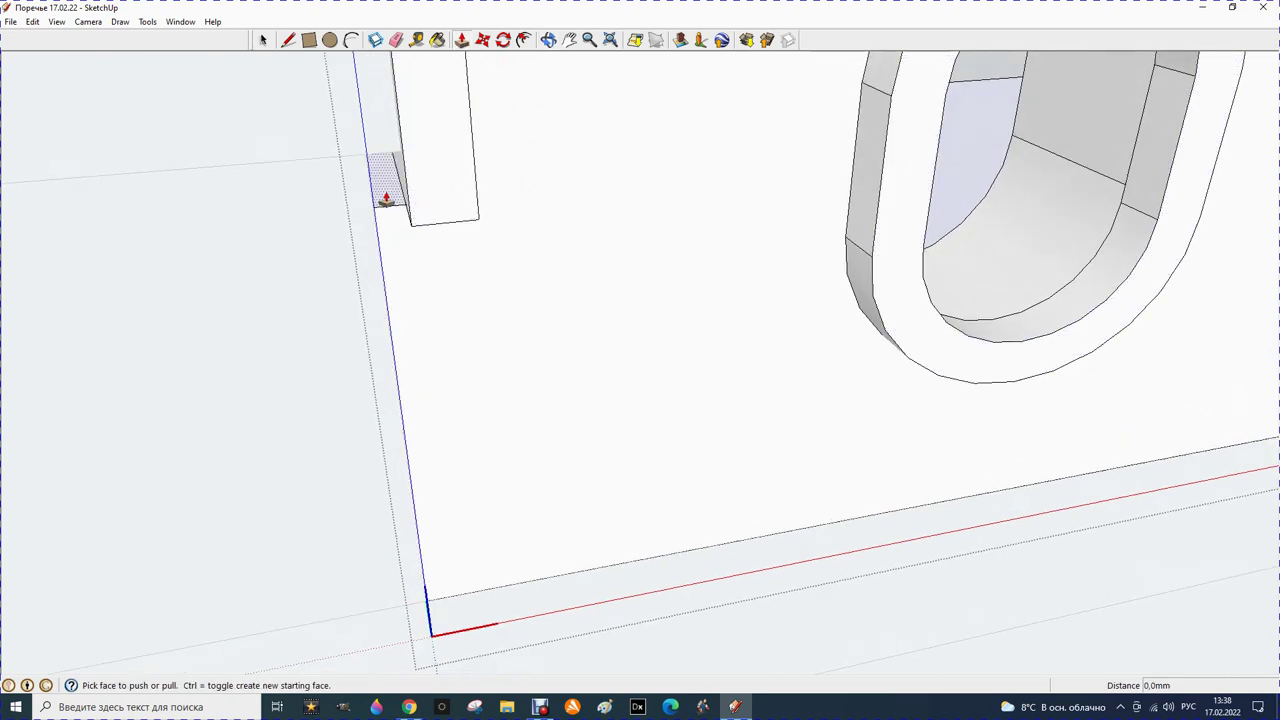
click(391, 150)
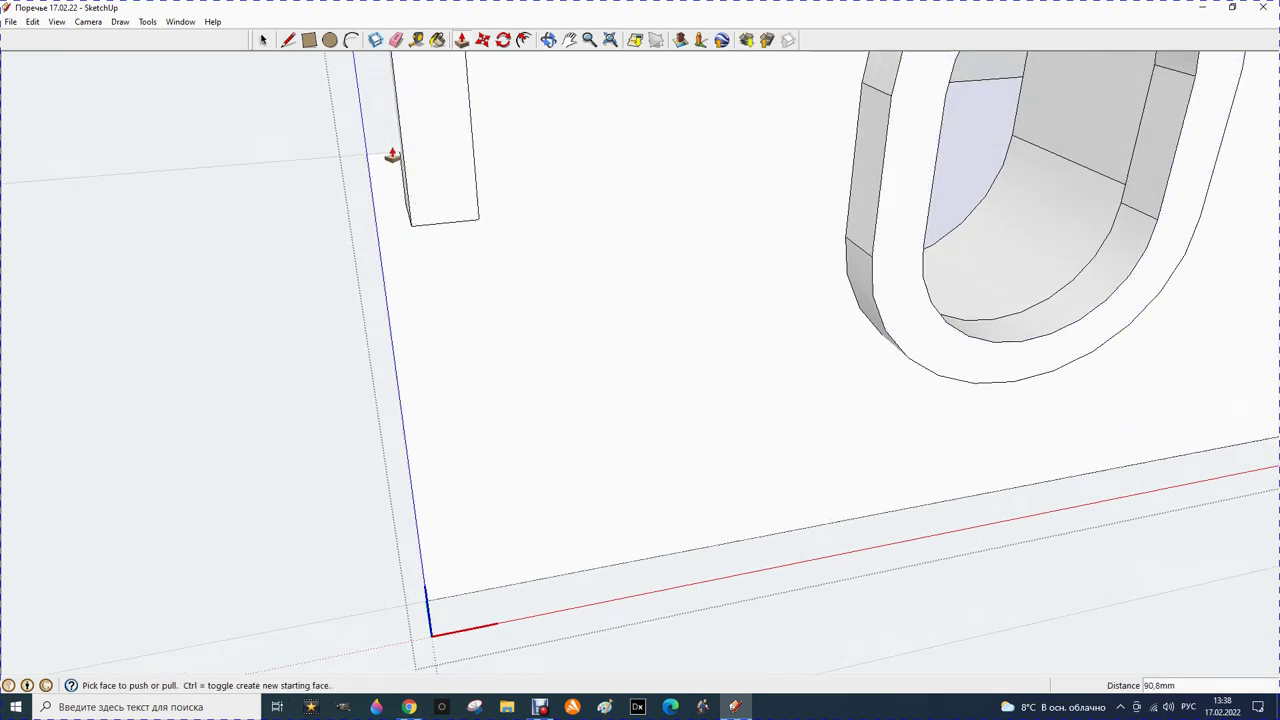
Push out the other lower notch face 88.8 mm
scroll(385, 193, down, 2)
scroll(380, 197, down, 1)
scroll(380, 197, down, 1)
scroll(380, 197, down, 1)
mouse_move(755, 157)
middle_down()
mouse_move(773, 173)
mouse_move(608, 191)
middle_up()
scroll(746, 183, up, 2)
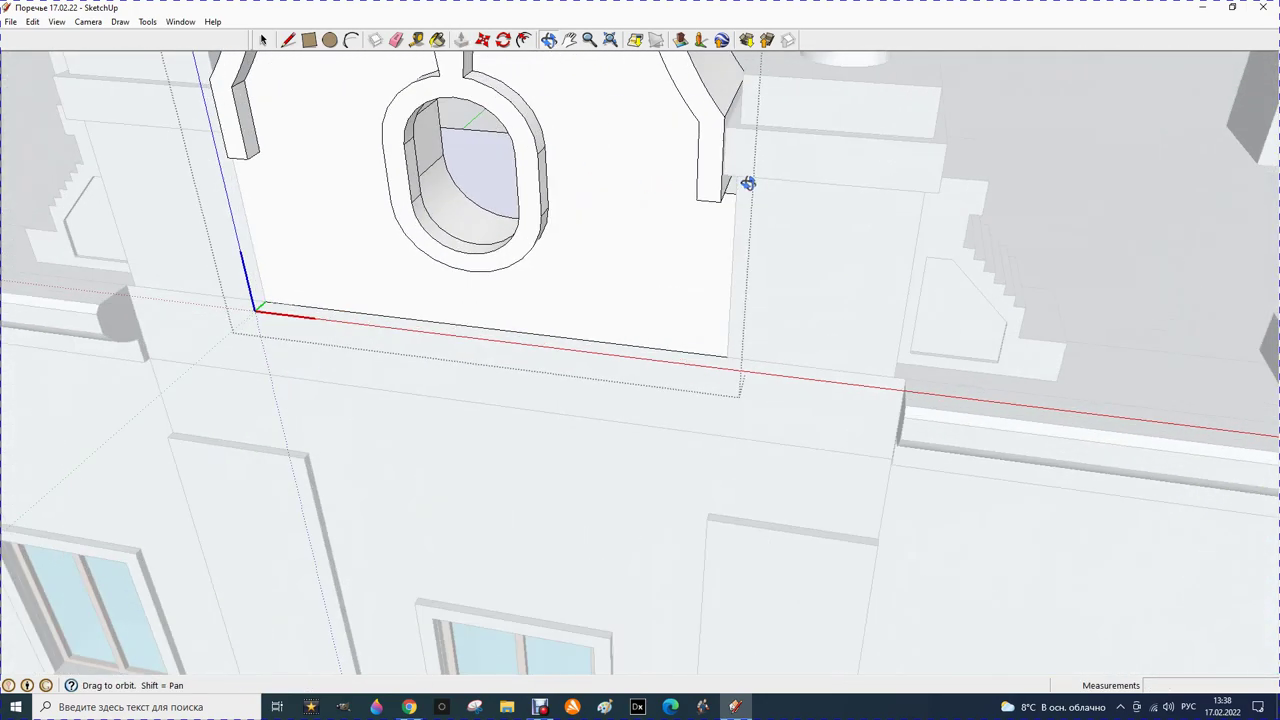
scroll(709, 173, up, 2)
click(461, 39)
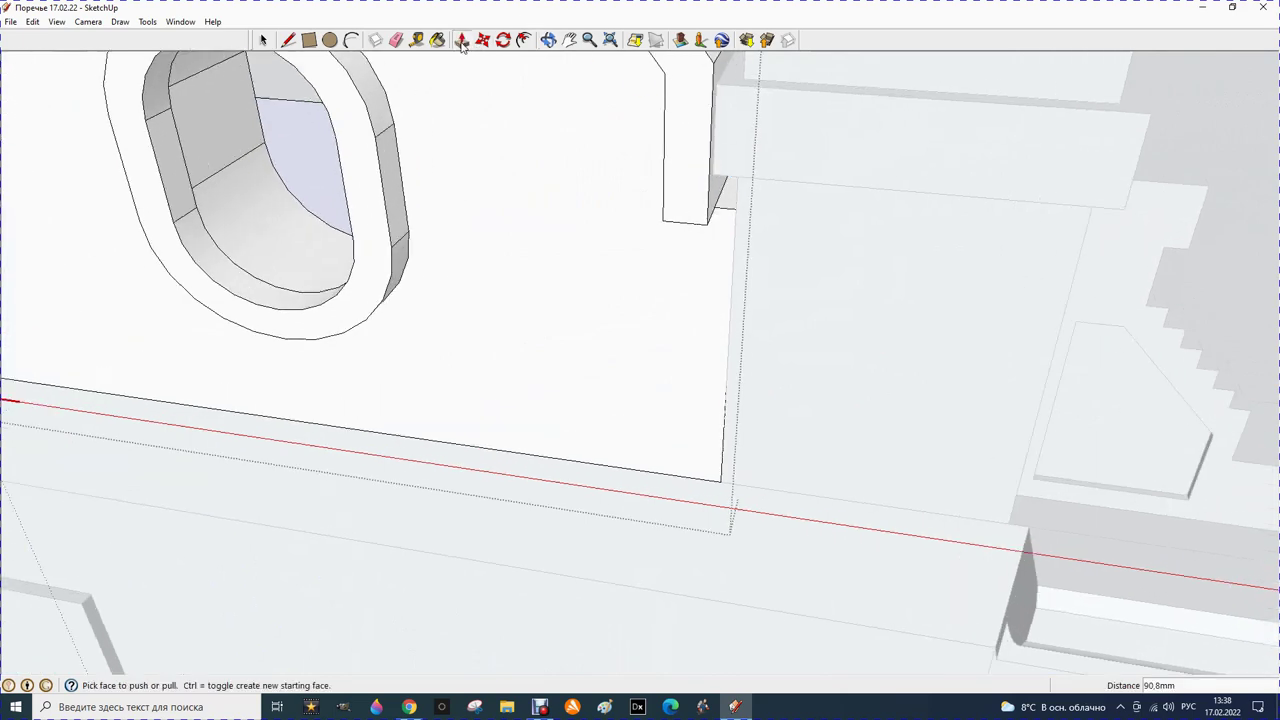
click(722, 203)
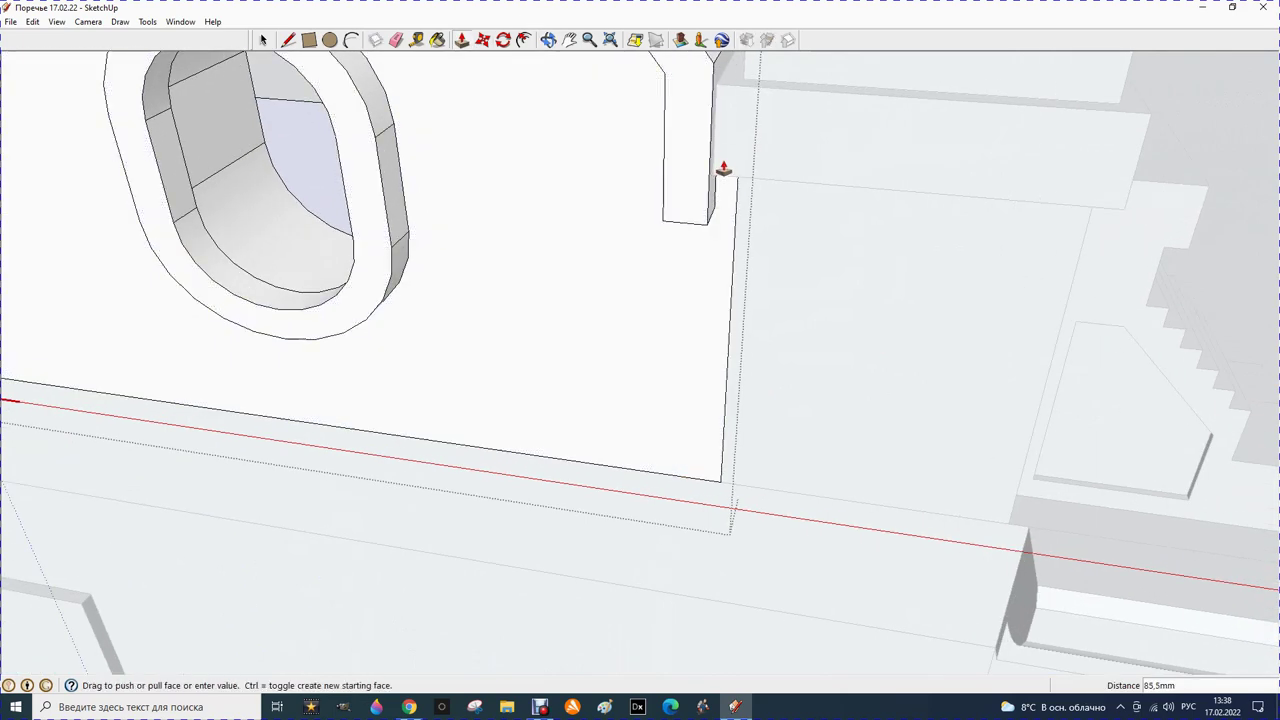
click(723, 178)
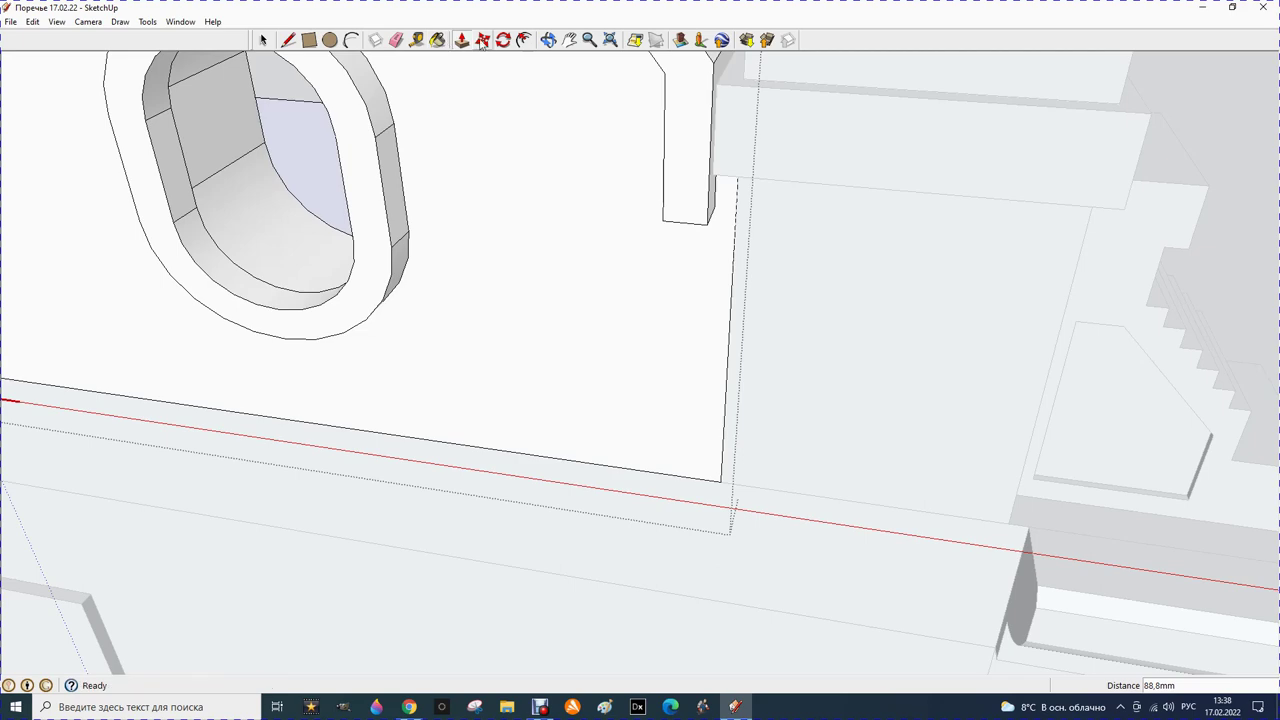
Orbit to view the patched gable from a new angle
click(519, 46)
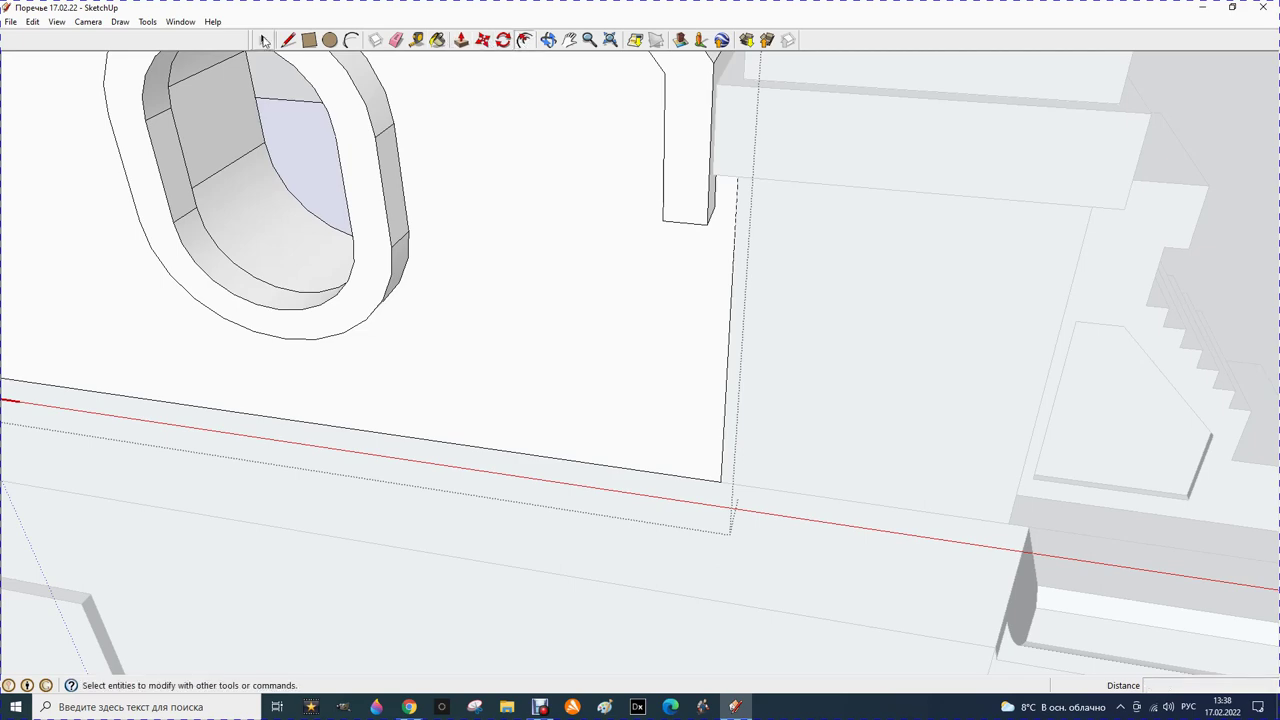
click(548, 39)
drag(600, 220, 629, 308)
scroll(629, 308, down, 3)
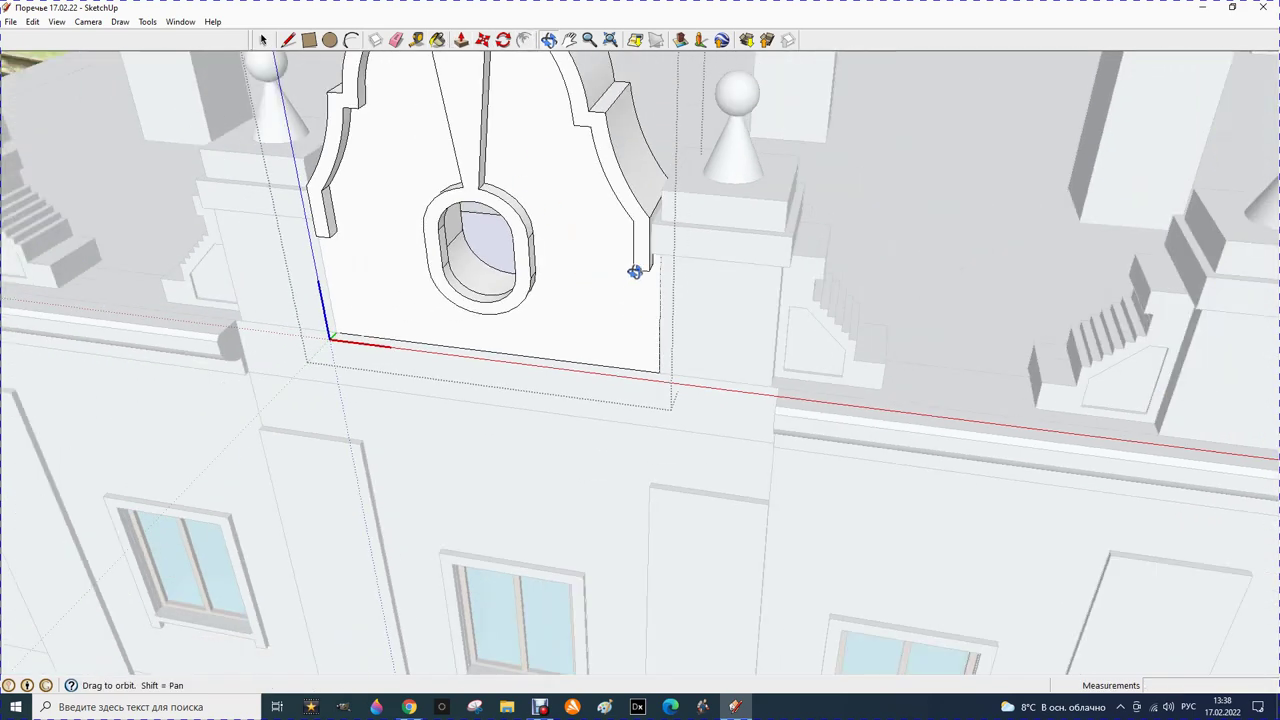
scroll(634, 274, down, 3)
scroll(654, 260, down, 3)
scroll(654, 257, down, 2)
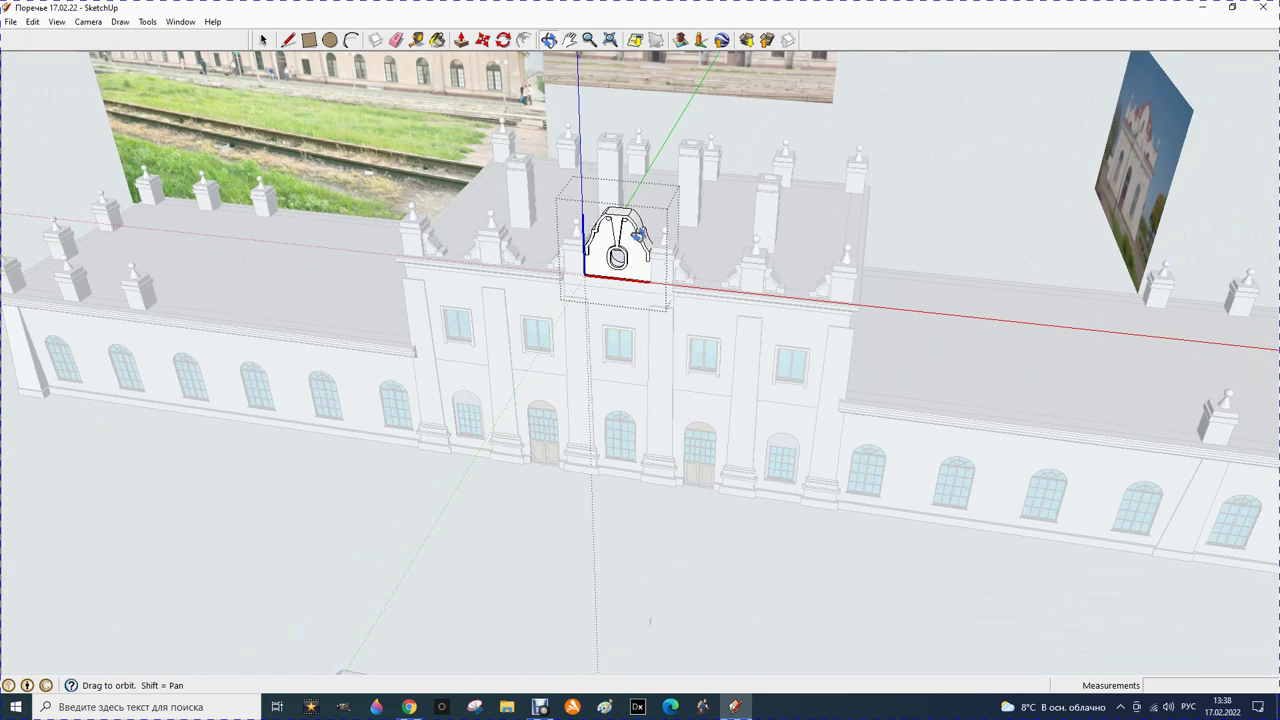
click(264, 39)
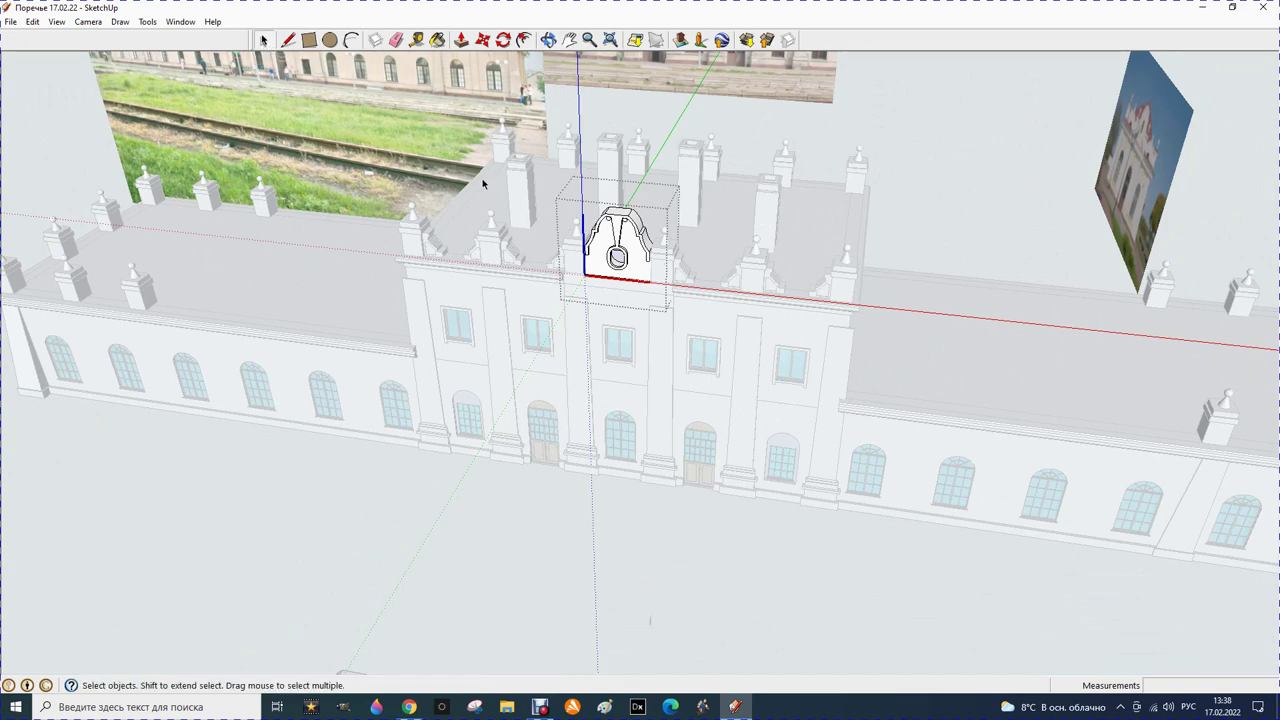
scroll(615, 204, down, 2)
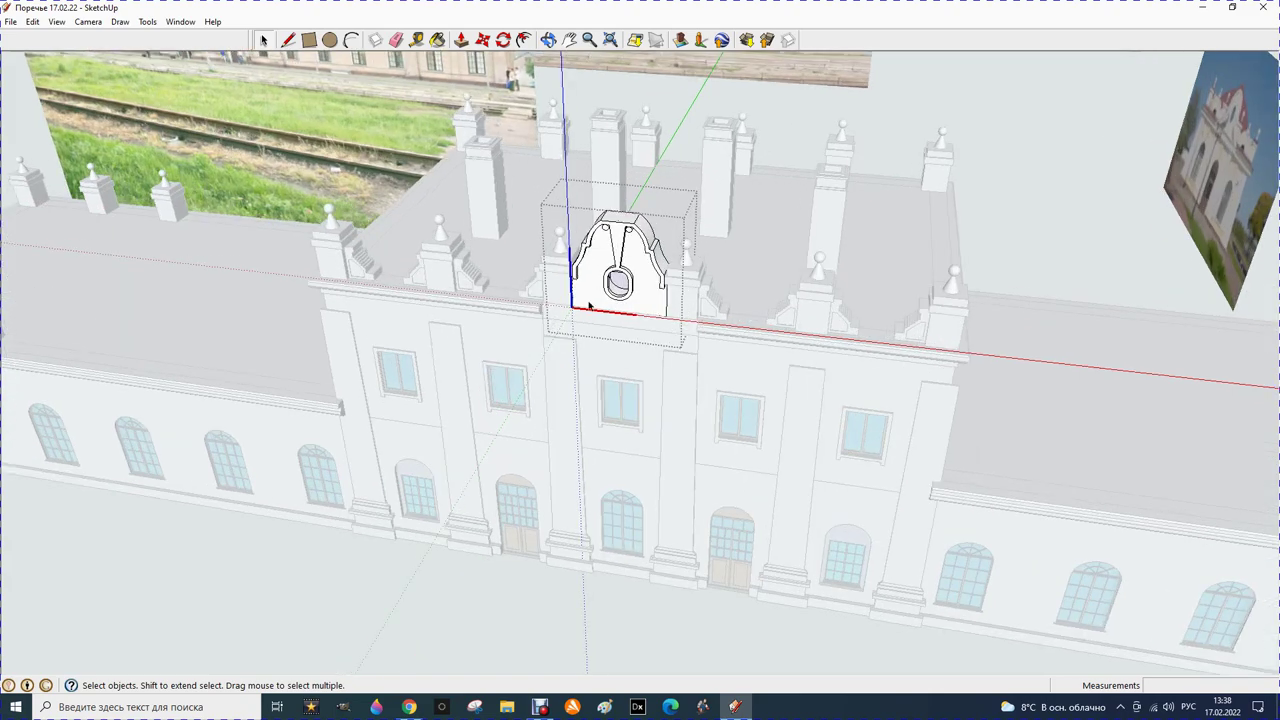
scroll(620, 200, down, 3)
scroll(630, 170, down, 3)
scroll(656, 103, down, 2)
scroll(656, 103, up, 1)
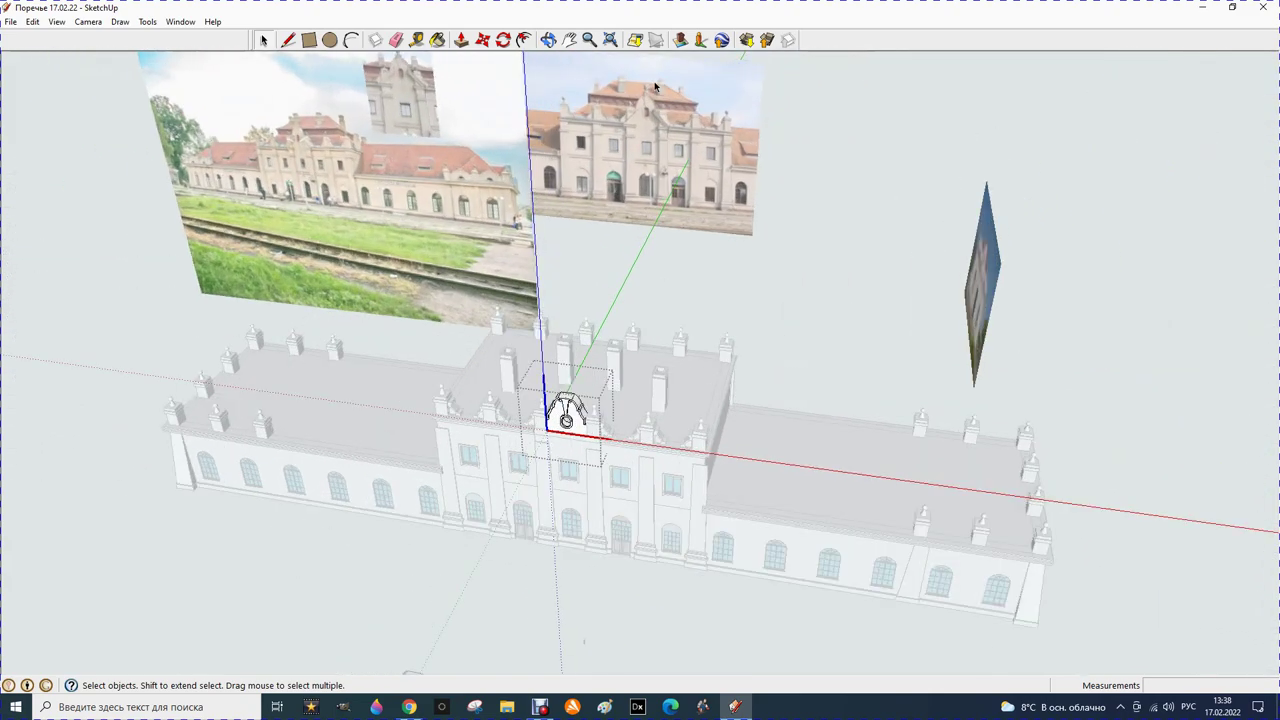
scroll(652, 103, up, 2)
scroll(648, 102, up, 2)
scroll(643, 102, up, 2)
scroll(640, 104, up, 1)
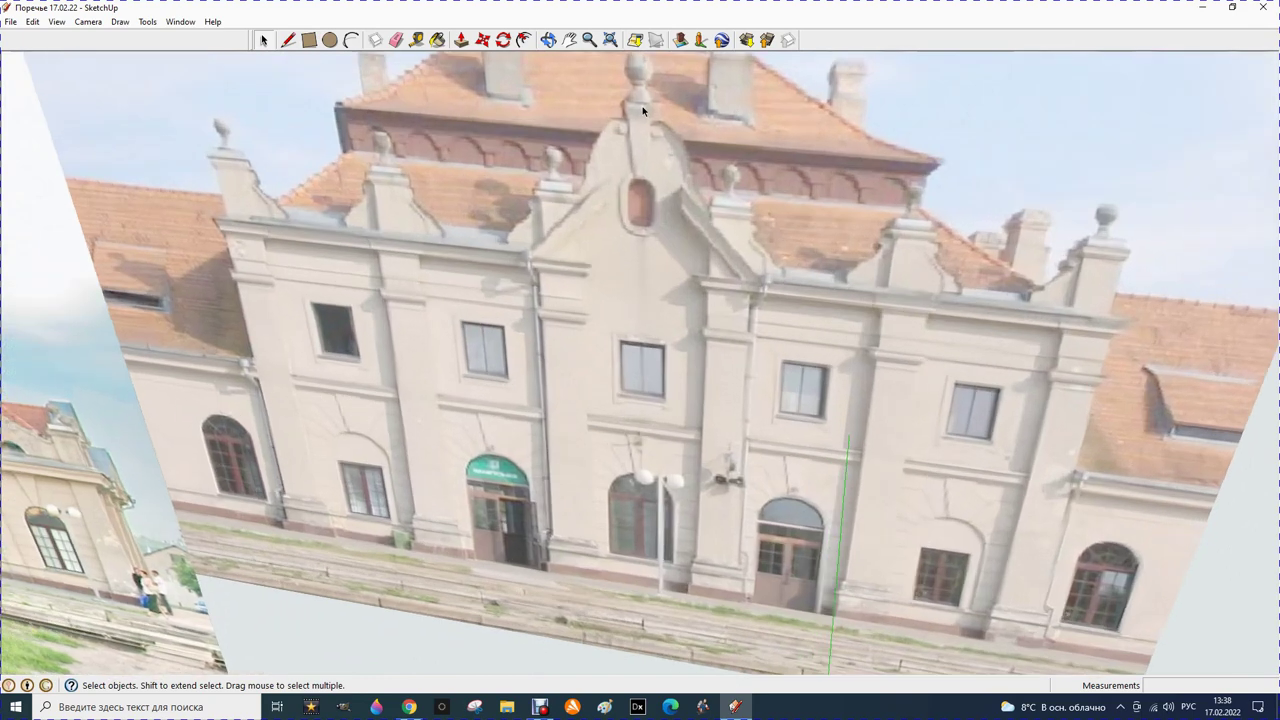
scroll(637, 112, up, 2)
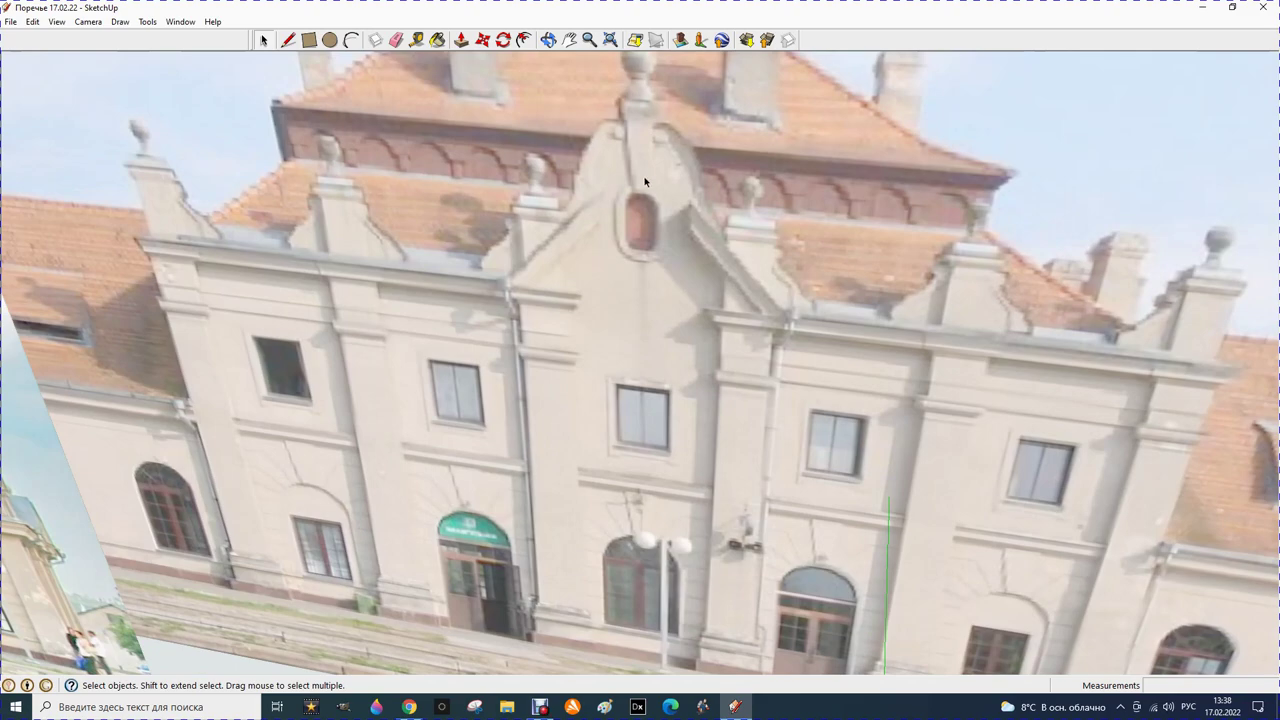
scroll(645, 181, down, 2)
scroll(684, 202, down, 2)
scroll(615, 475, down, 1)
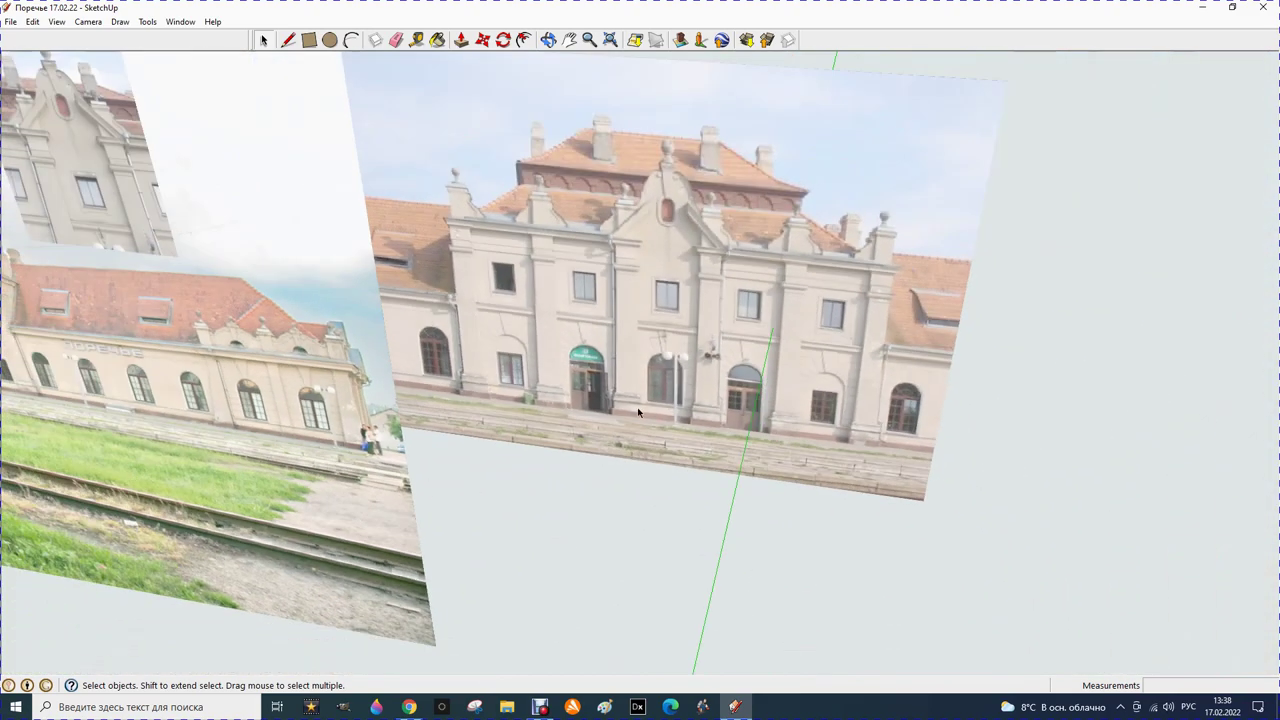
scroll(605, 500, down, 1)
scroll(595, 530, down, 2)
scroll(577, 572, down, 2)
scroll(576, 572, down, 1)
scroll(585, 590, down, 1)
scroll(590, 598, up, 2)
scroll(597, 596, up, 2)
scroll(599, 595, up, 2)
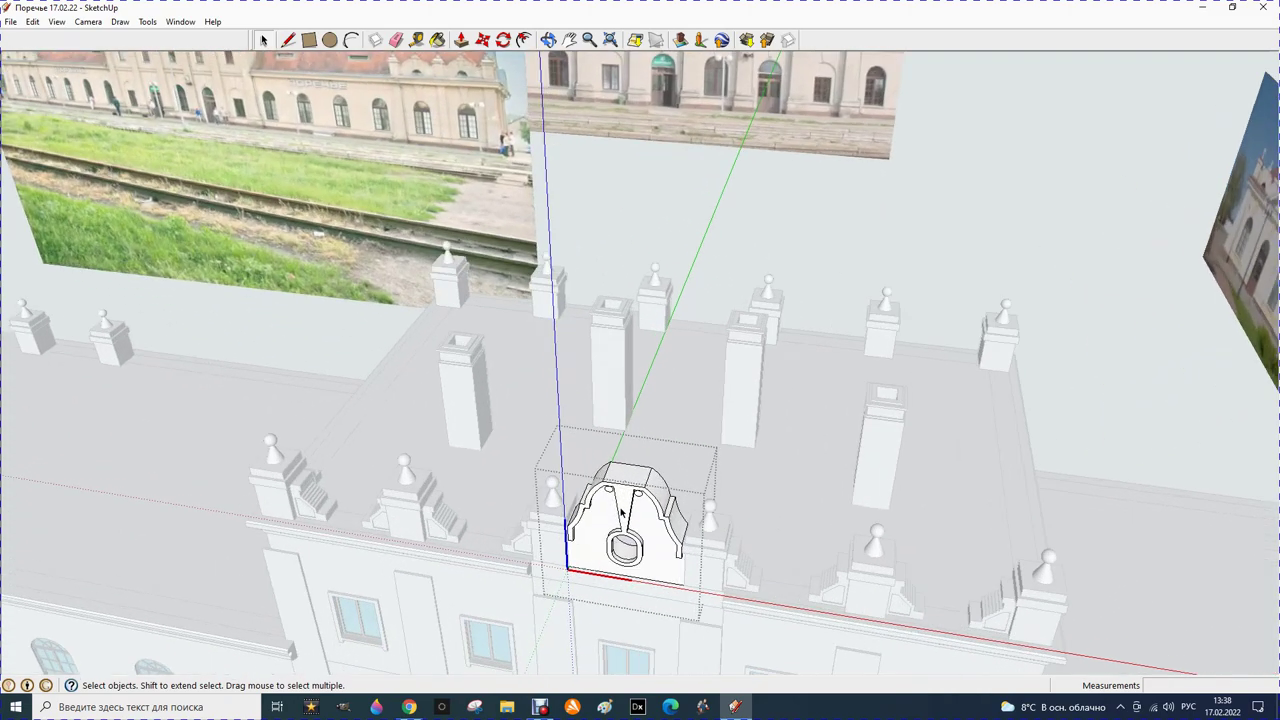
scroll(612, 488, up, 2)
scroll(616, 455, up, 2)
scroll(620, 452, up, 1)
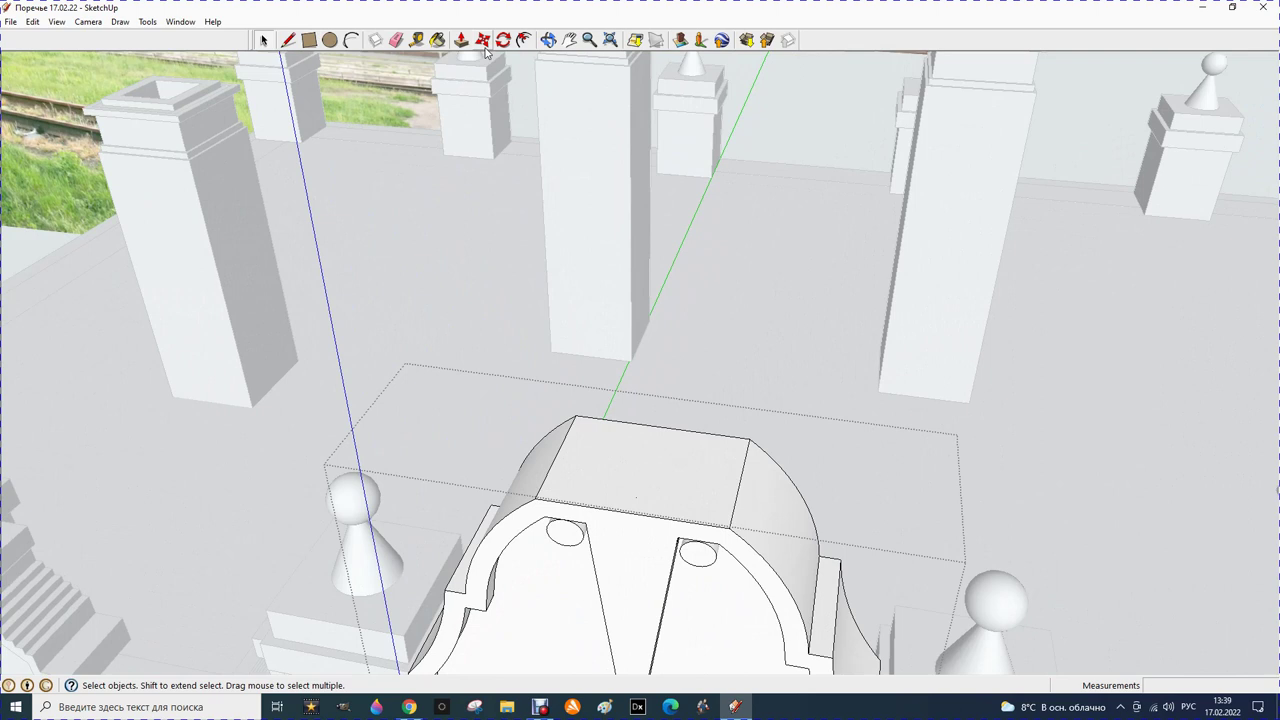
Inset the panel's top face and raise the inner block 50 mm
click(524, 39)
click(607, 477)
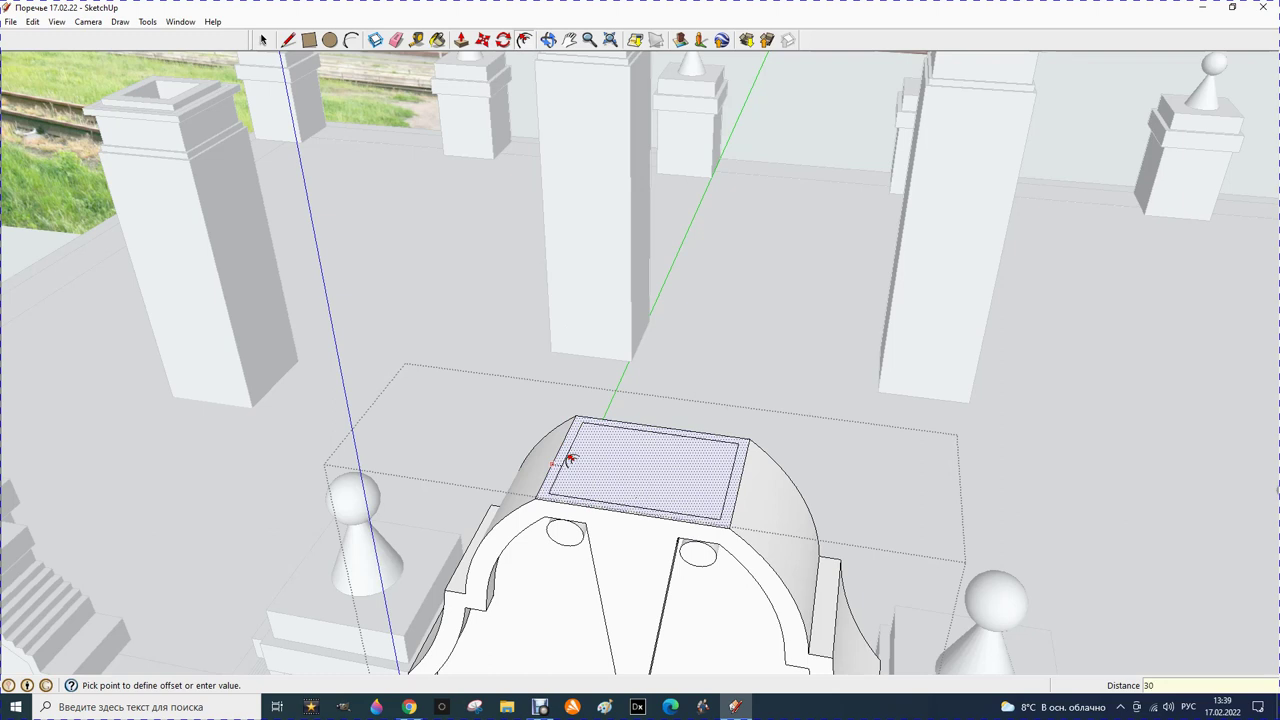
key(Return)
click(461, 39)
click(586, 479)
text(5)
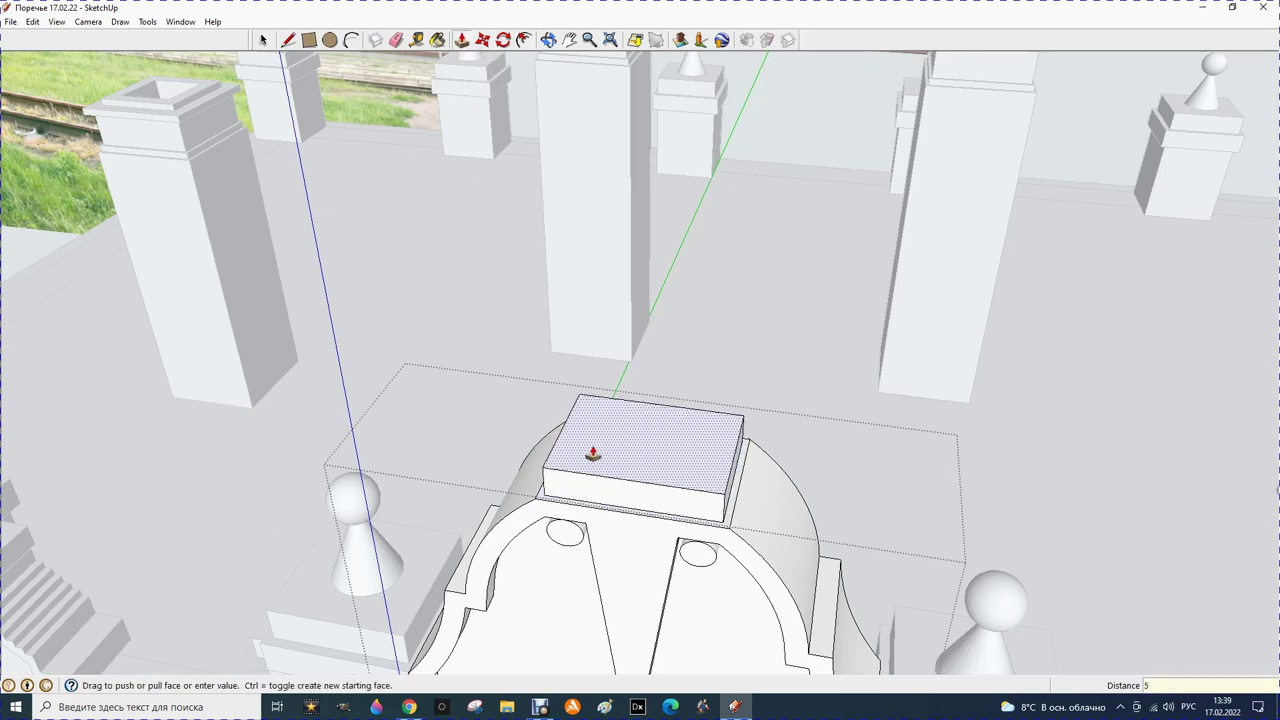
key(Return)
Offset a wider outline around the raised block's top
scroll(593, 453, down, 2)
scroll(585, 448, down, 2)
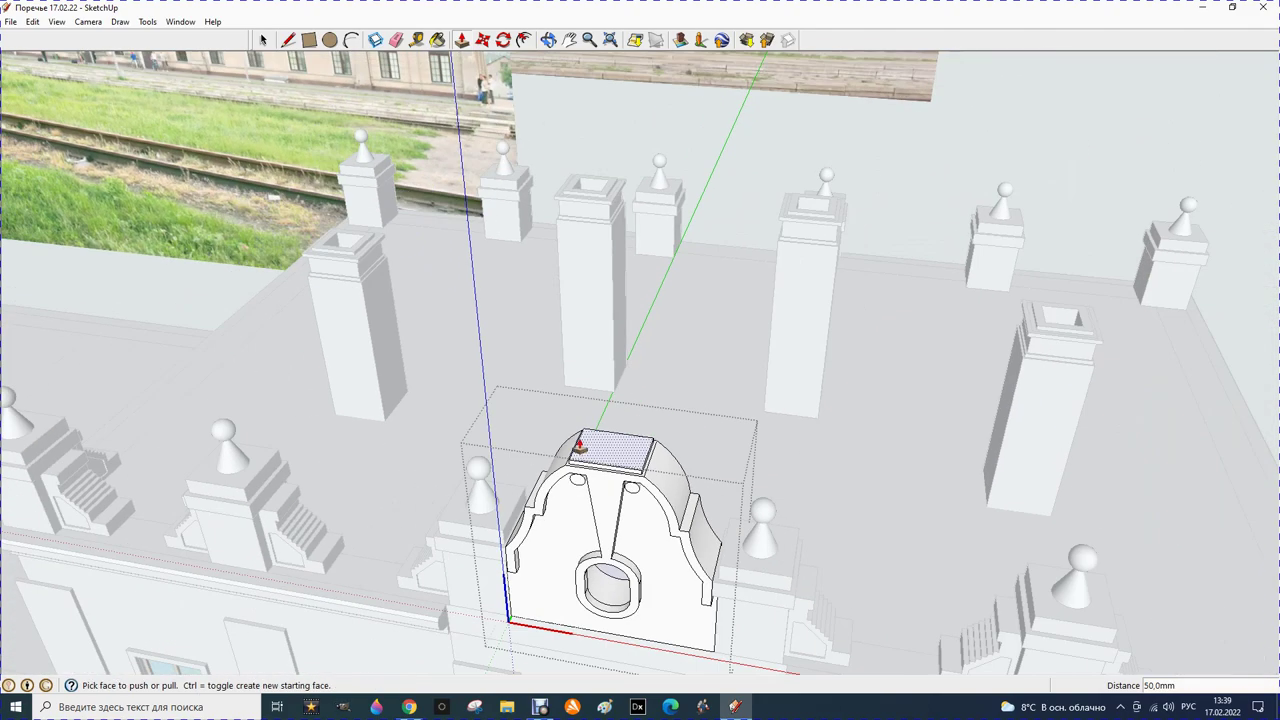
scroll(580, 443, down, 2)
scroll(580, 443, down, 2)
scroll(580, 443, down, 2)
scroll(580, 443, down, 1)
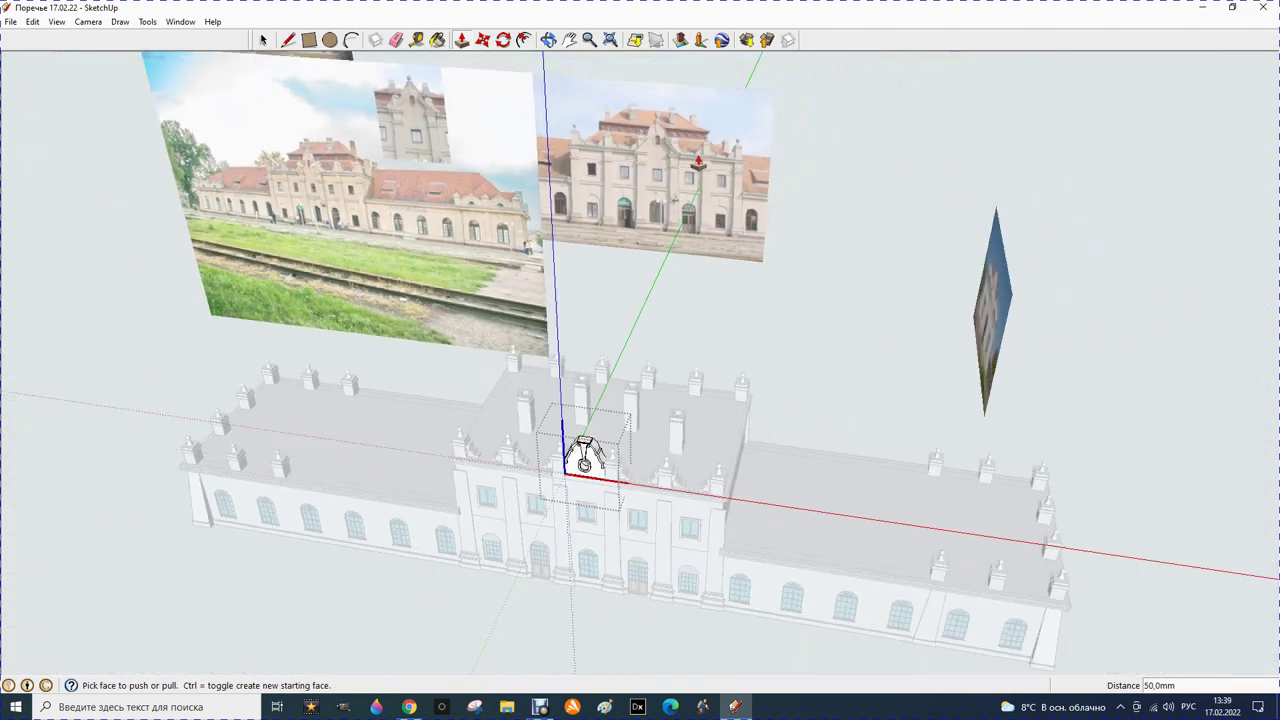
scroll(661, 86, up, 2)
scroll(661, 86, up, 3)
scroll(654, 109, up, 2)
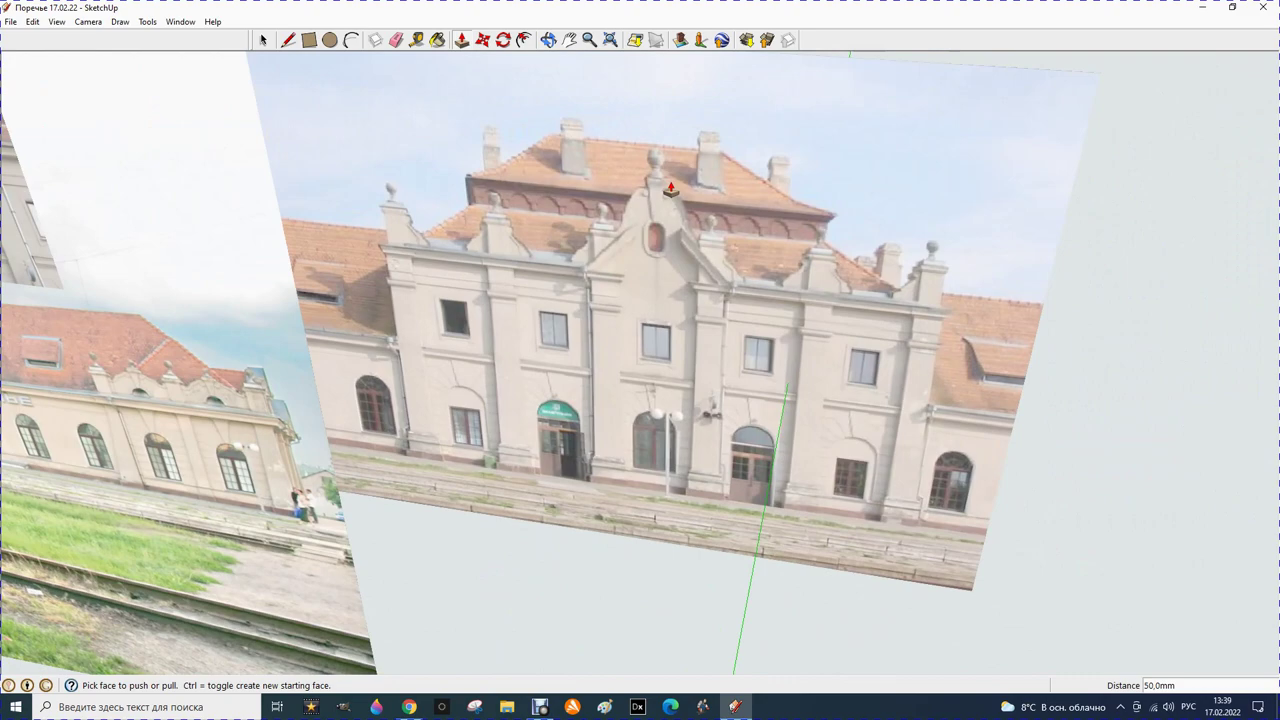
scroll(653, 183, down, 2)
scroll(620, 400, down, 3)
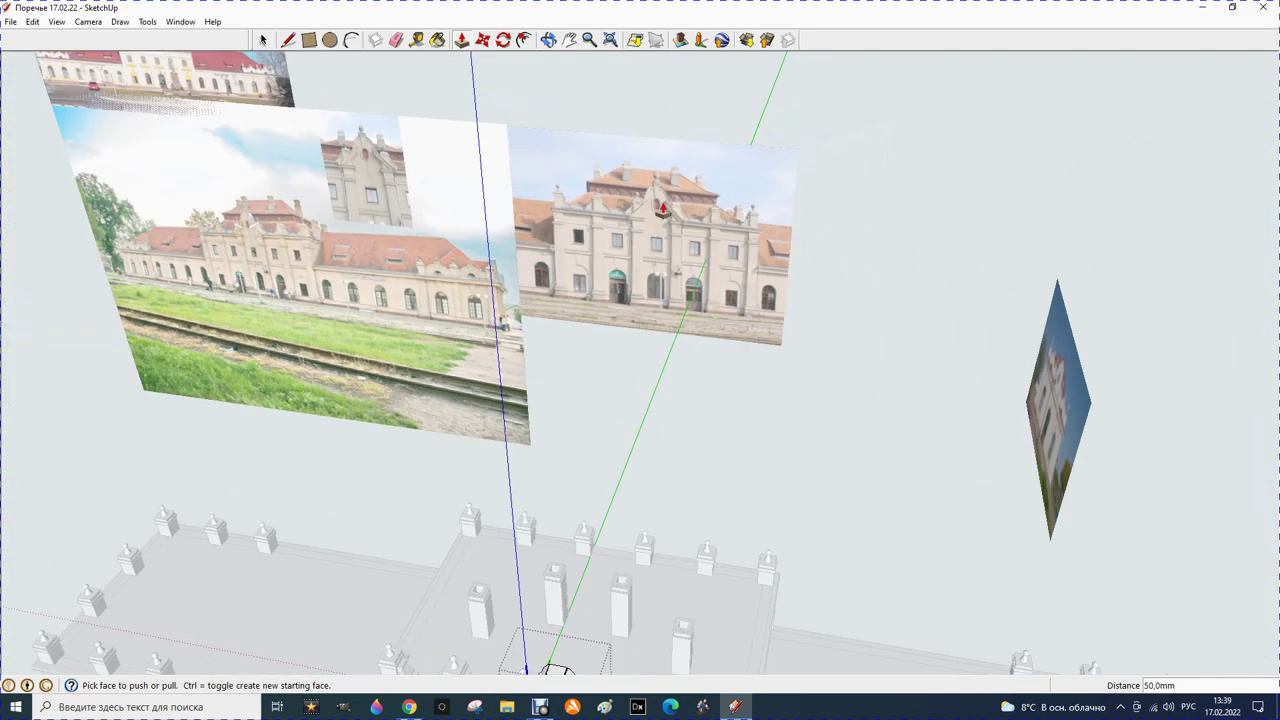
scroll(610, 430, down, 2)
scroll(623, 380, down, 1)
scroll(623, 381, up, 1)
scroll(622, 385, up, 2)
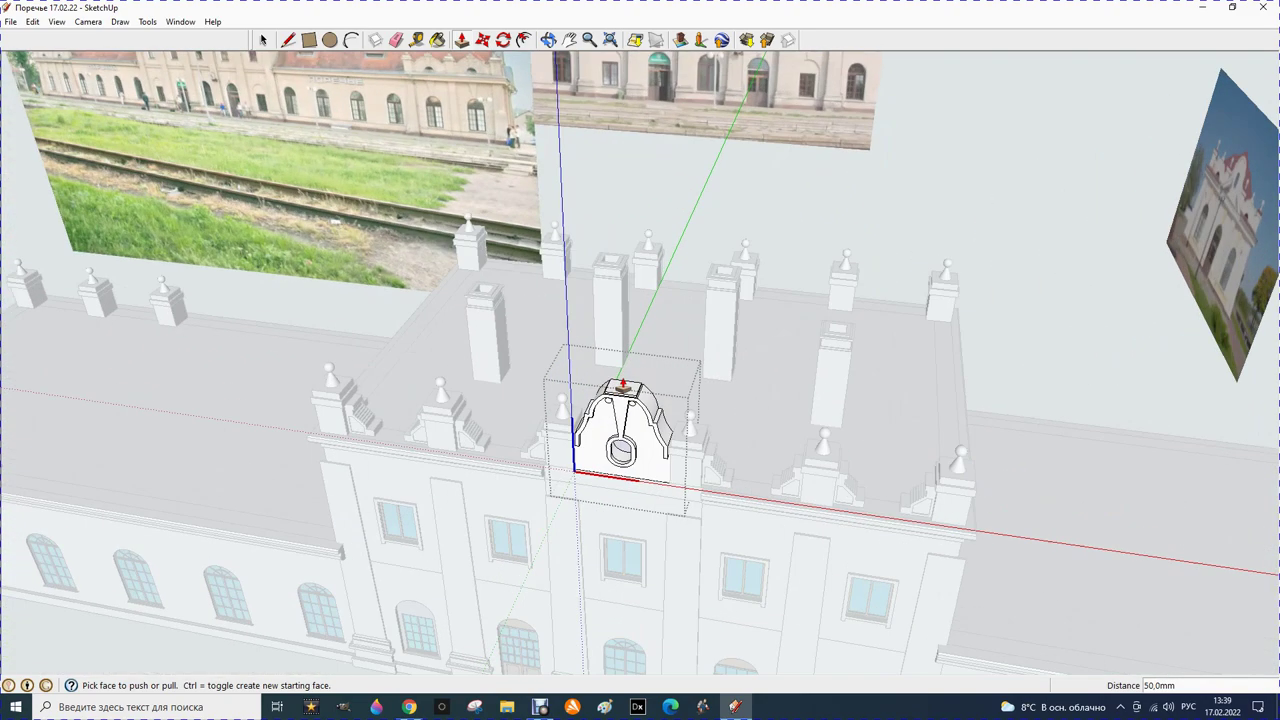
scroll(621, 390, up, 2)
scroll(620, 397, up, 1)
scroll(620, 397, up, 1)
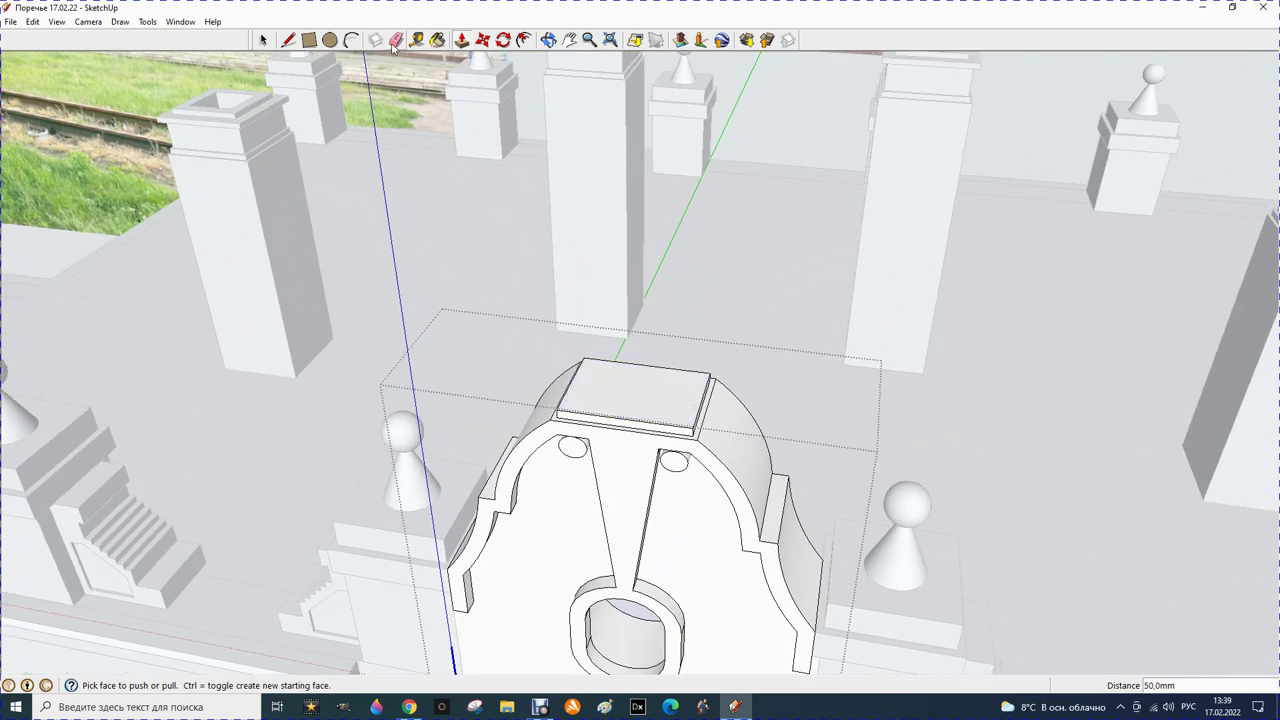
click(524, 40)
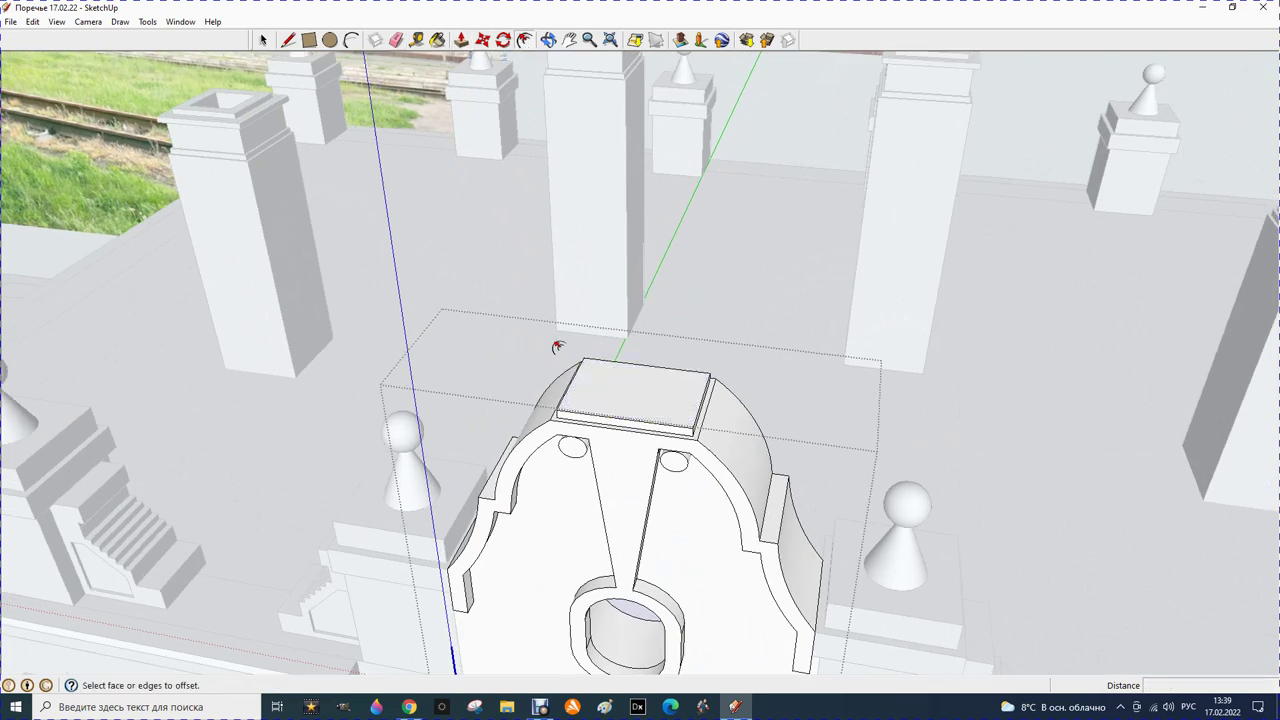
click(584, 402)
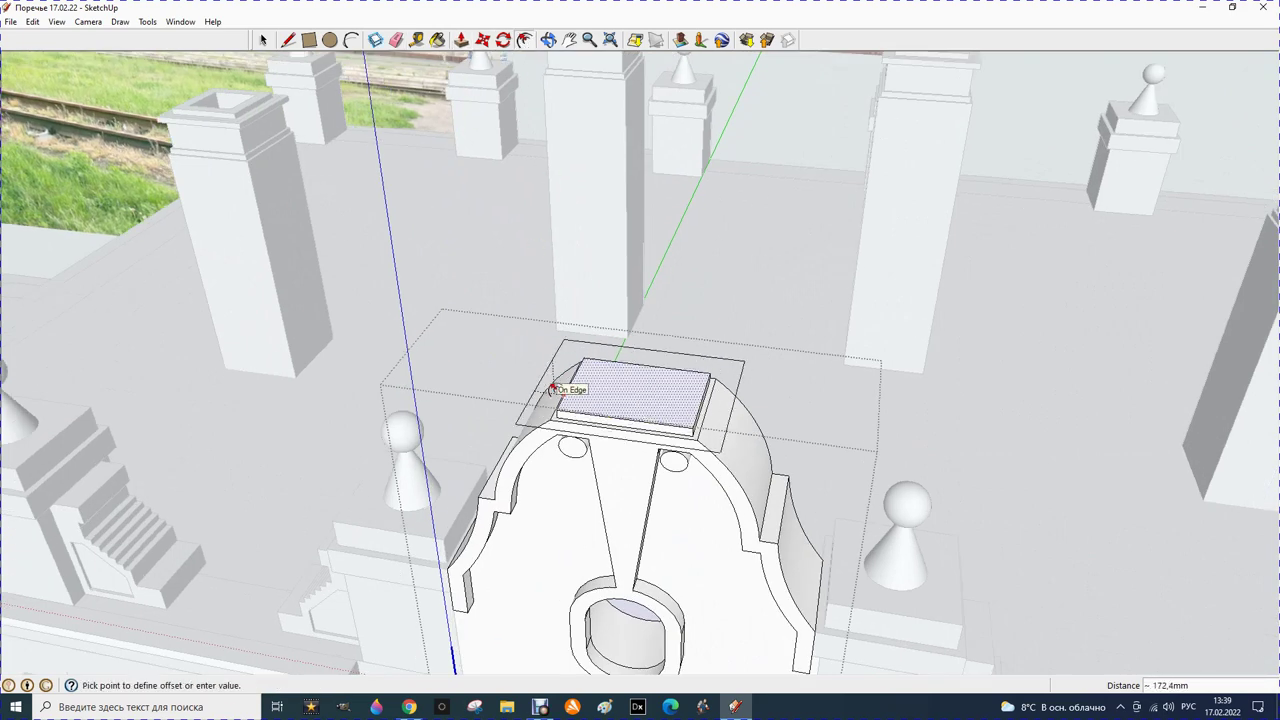
click(552, 388)
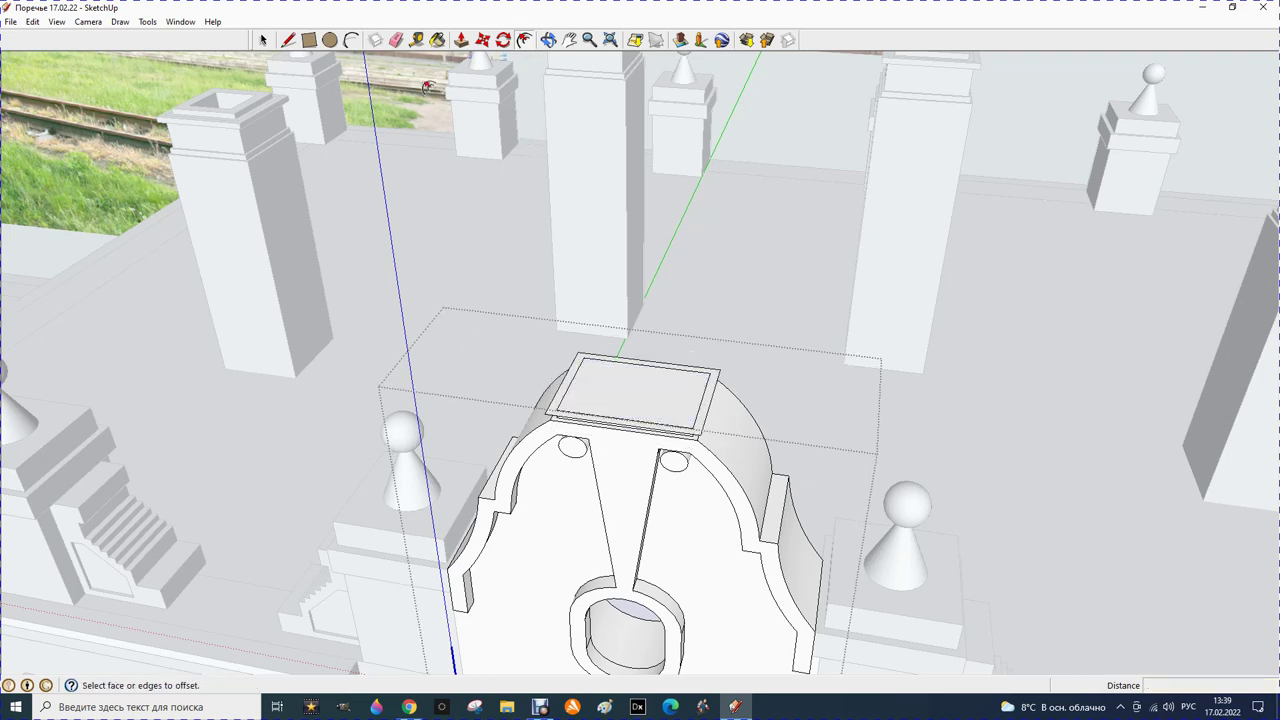
Pull the outer rectangle up 50 mm twice to form the overhanging slab
click(461, 40)
click(586, 392)
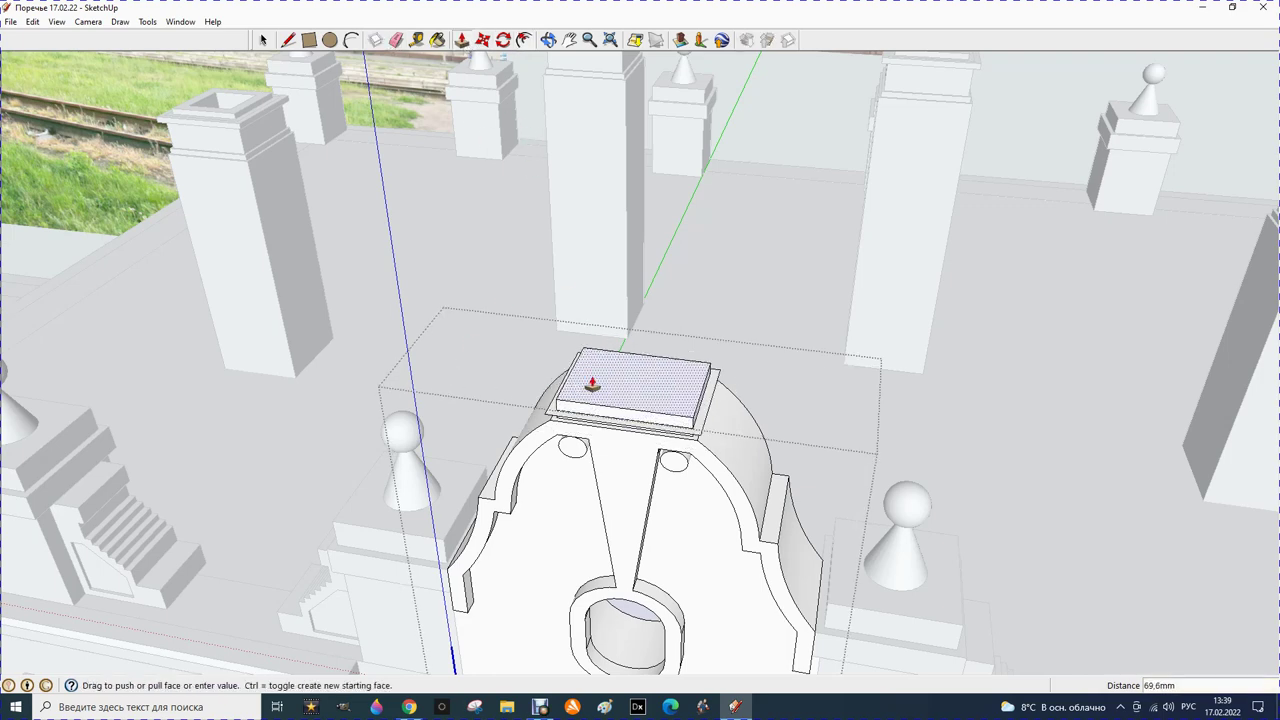
key(Return)
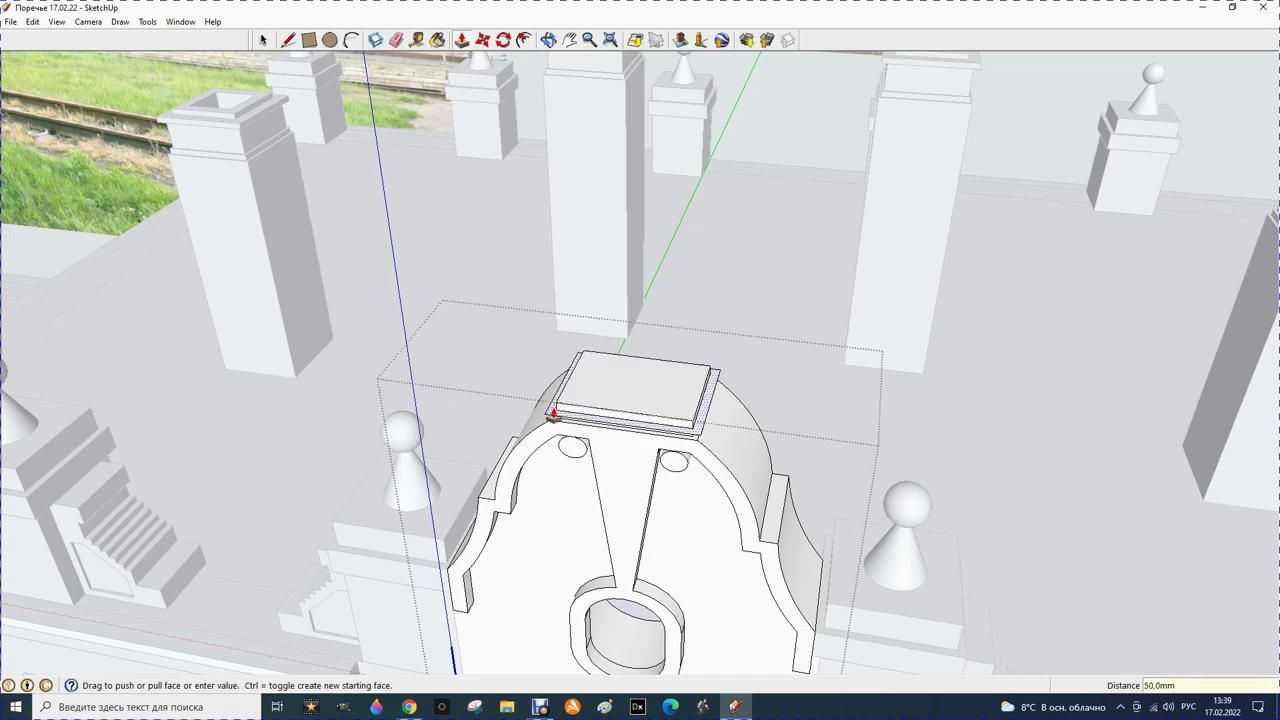
double_click(553, 412)
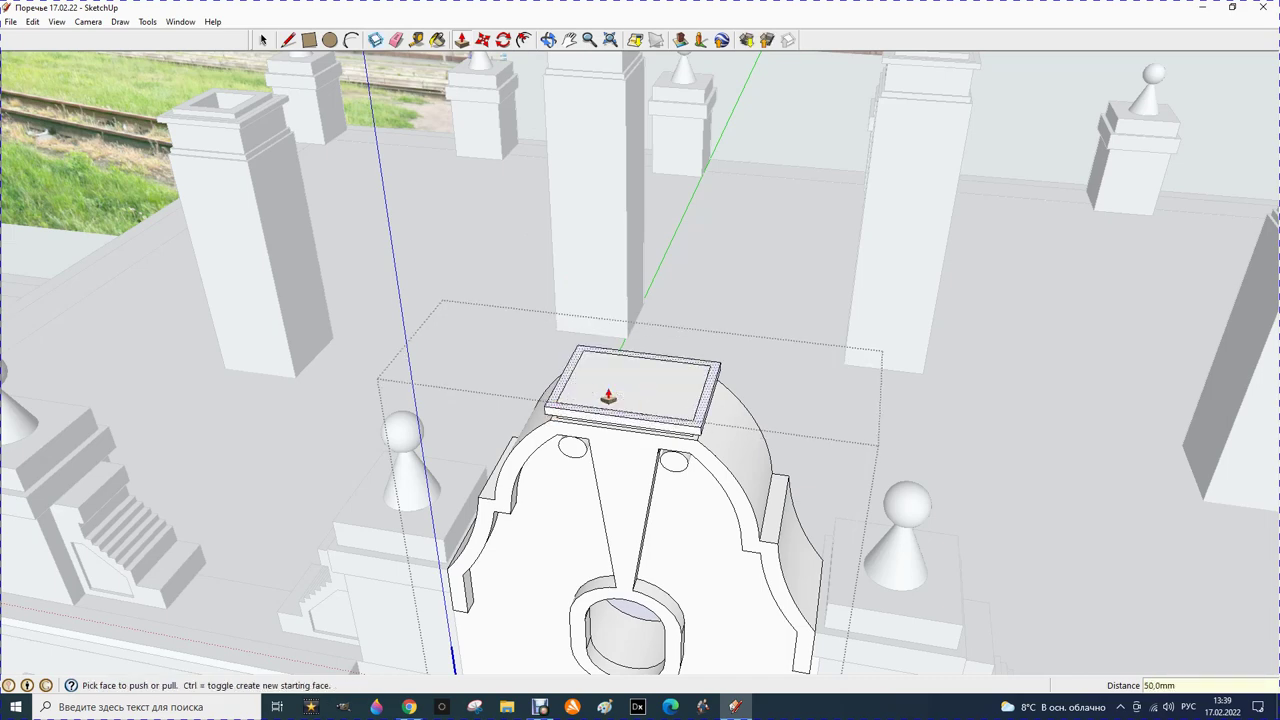
Draw a diagonal line of about 916 mm across the cap's top face
click(548, 39)
mouse_move(520, 368)
mouse_down()
mouse_move(553, 337)
mouse_move(532, 343)
mouse_up()
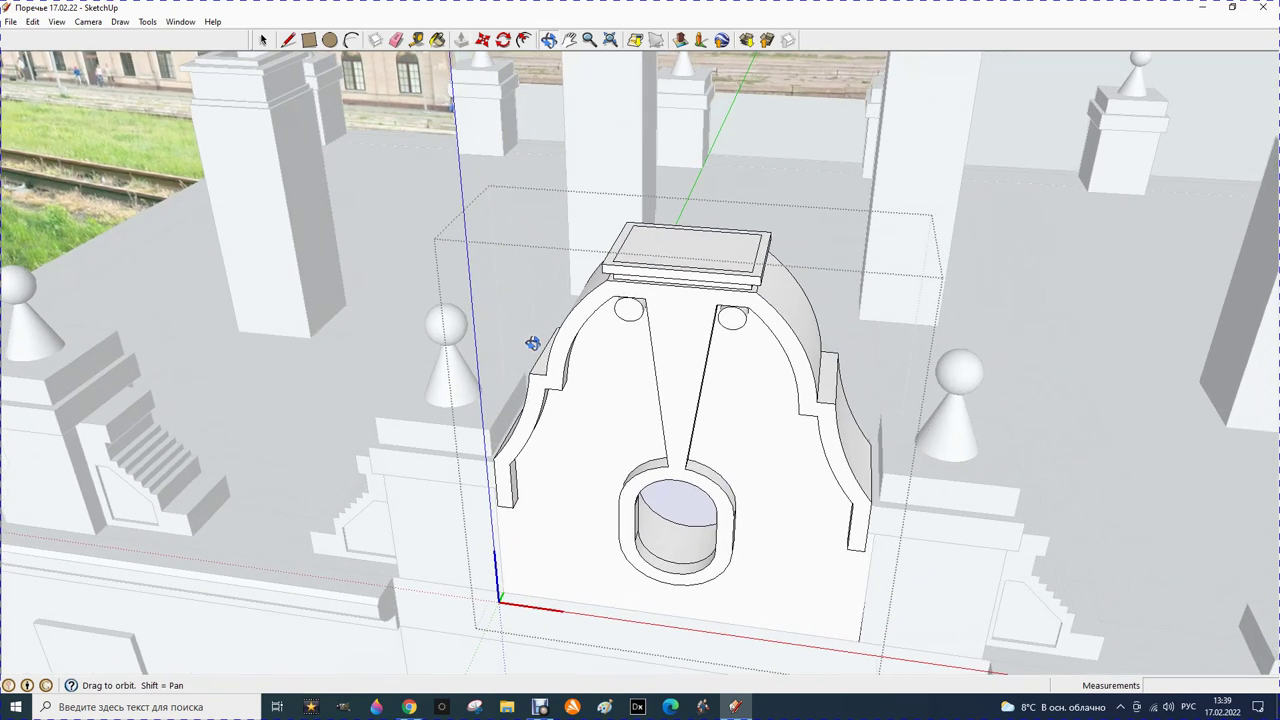
drag(517, 348, 492, 371)
scroll(714, 162, up, 3)
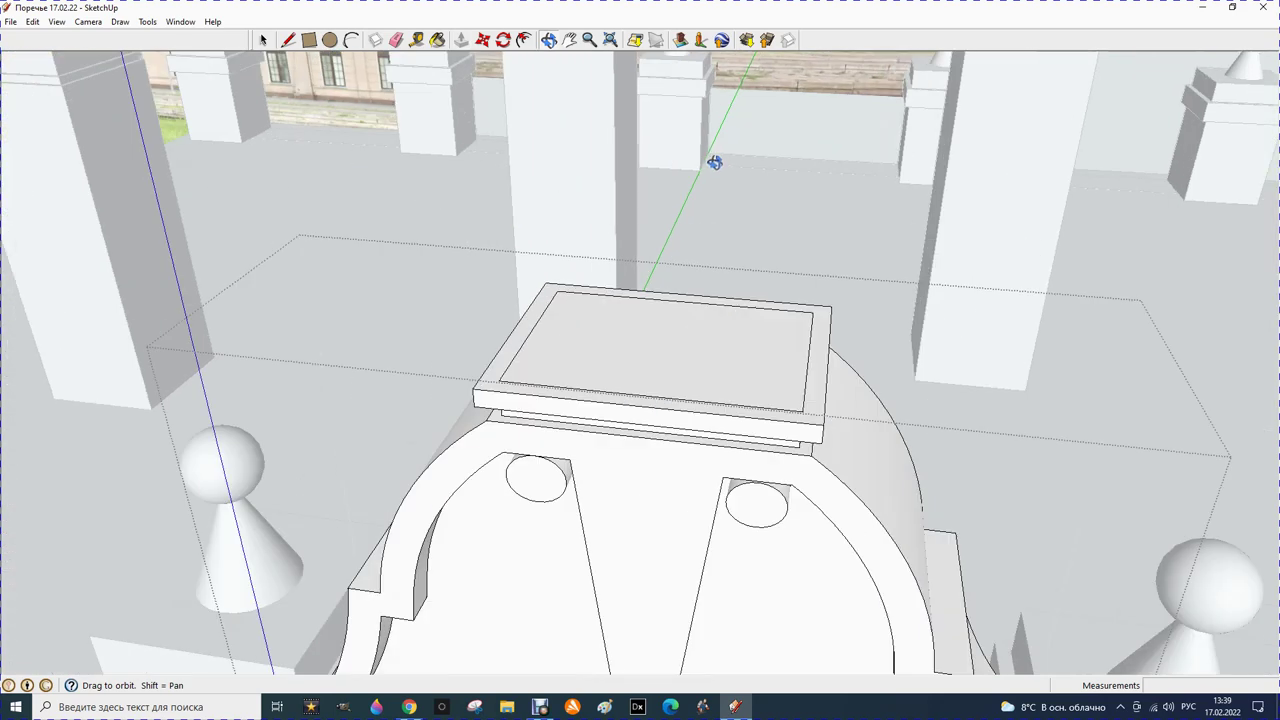
click(289, 40)
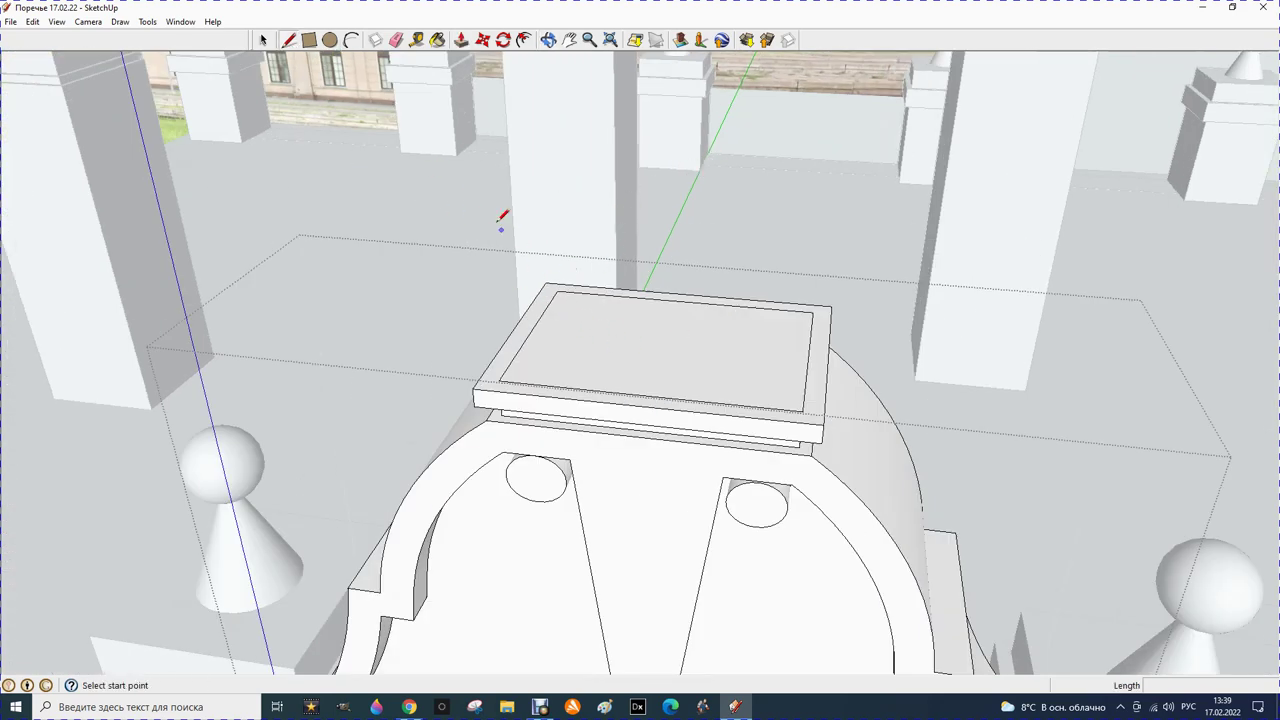
click(500, 378)
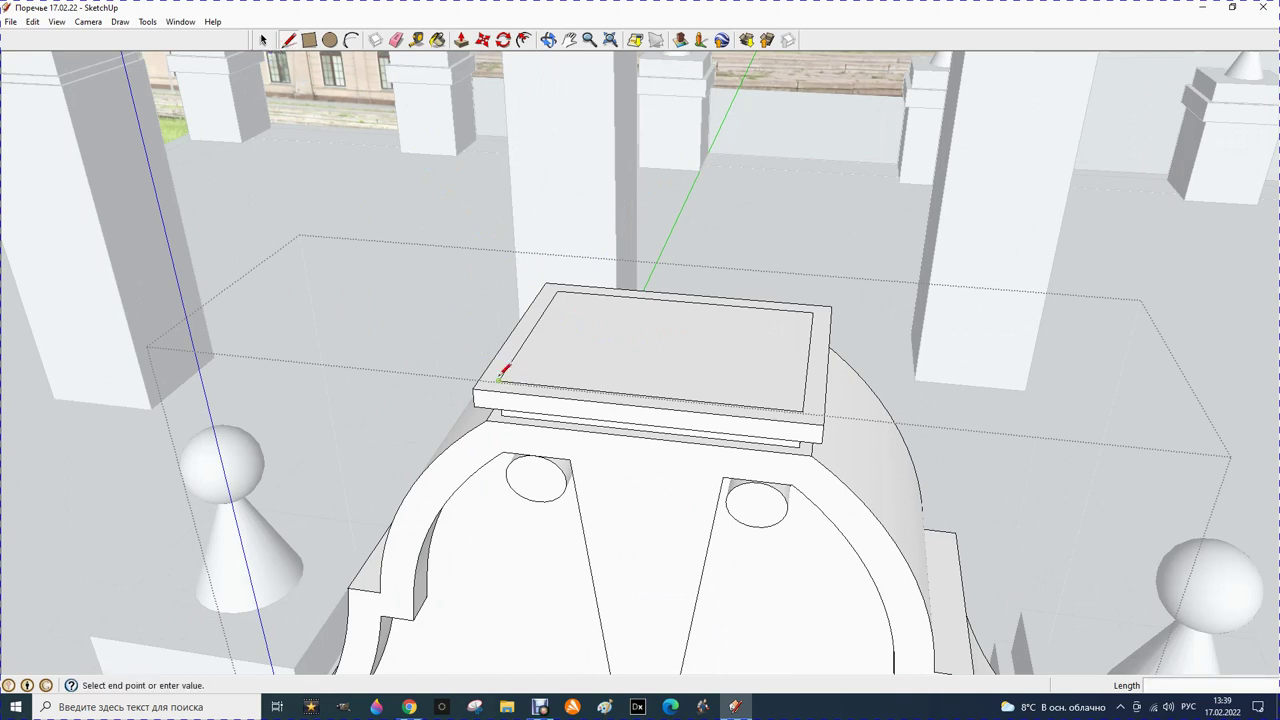
click(812, 312)
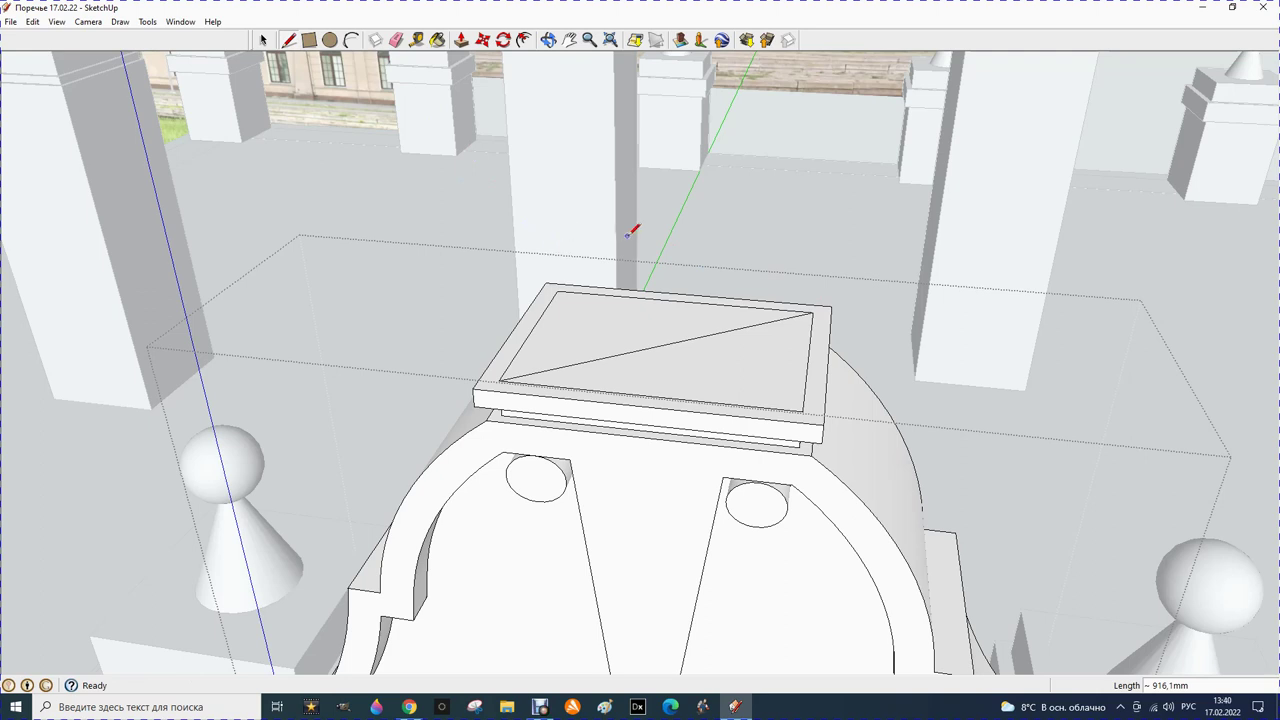
Draw a vertical edge from the diagonal's midpoint and a half-width edge on the cap's top
click(664, 343)
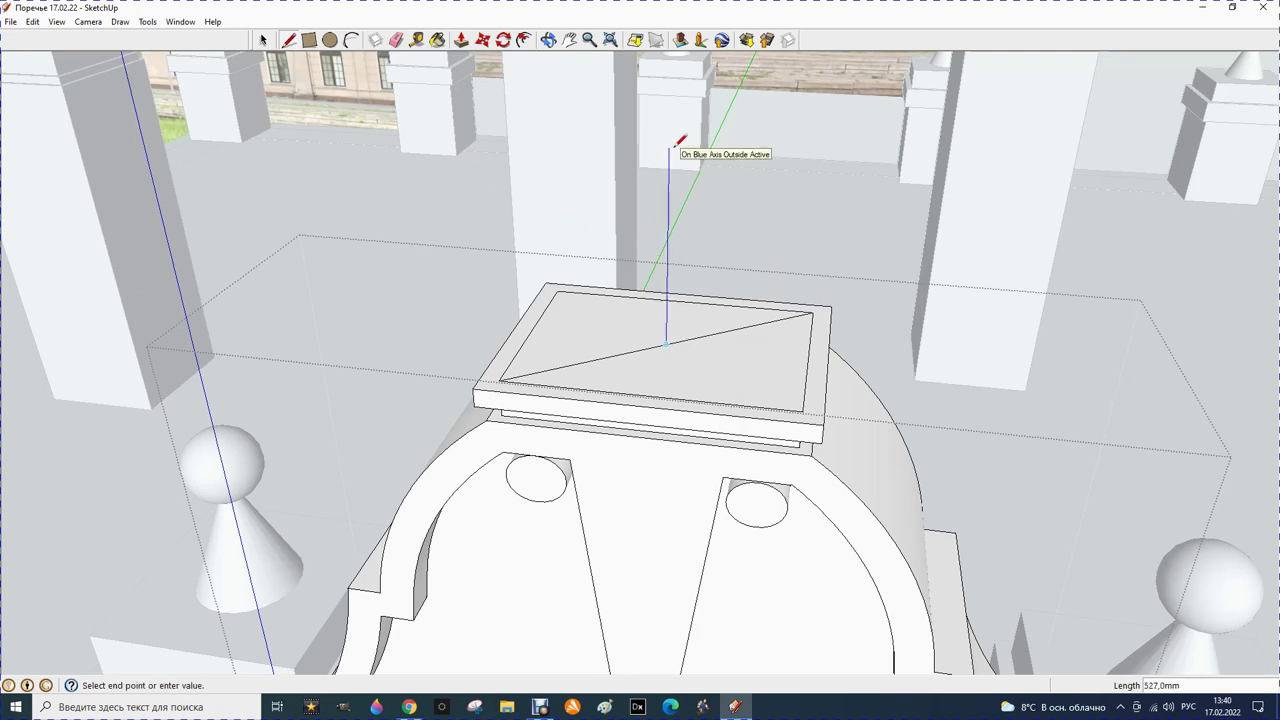
key(Return)
key(Escape)
scroll(615, 190, down, 3)
click(650, 286)
click(577, 281)
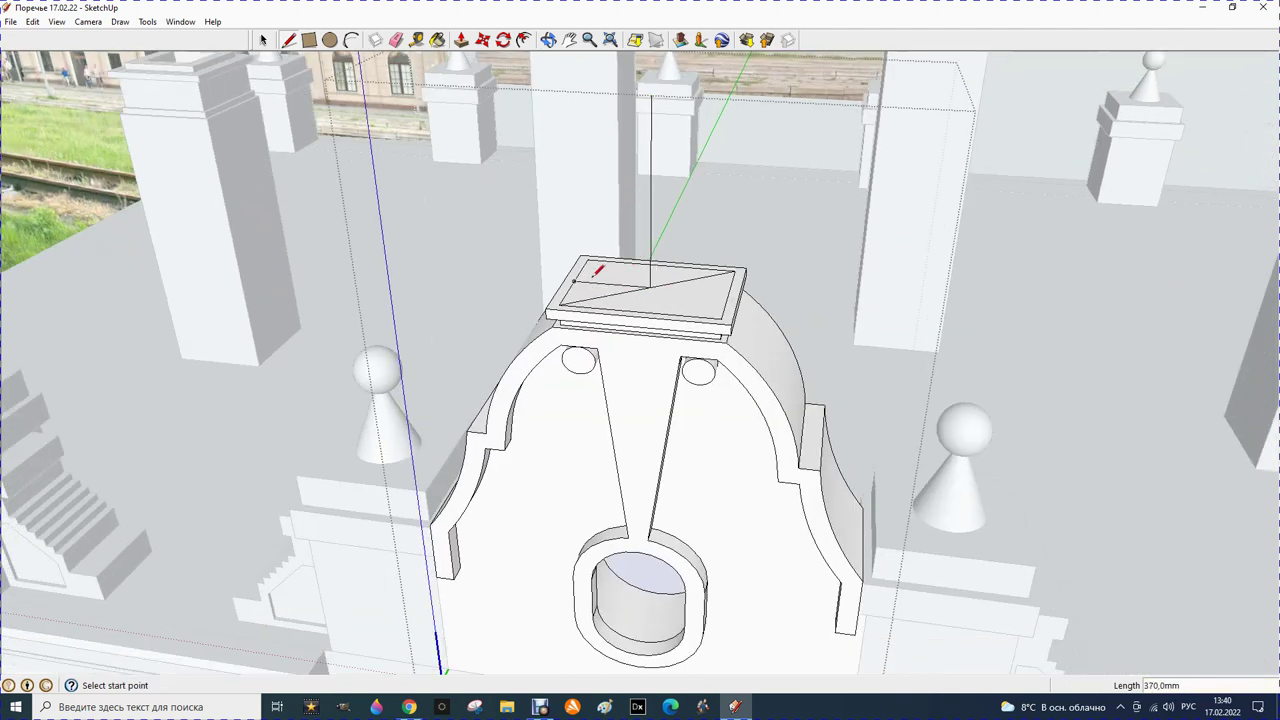
Erase both halves of the cap's diagonal edge
click(397, 40)
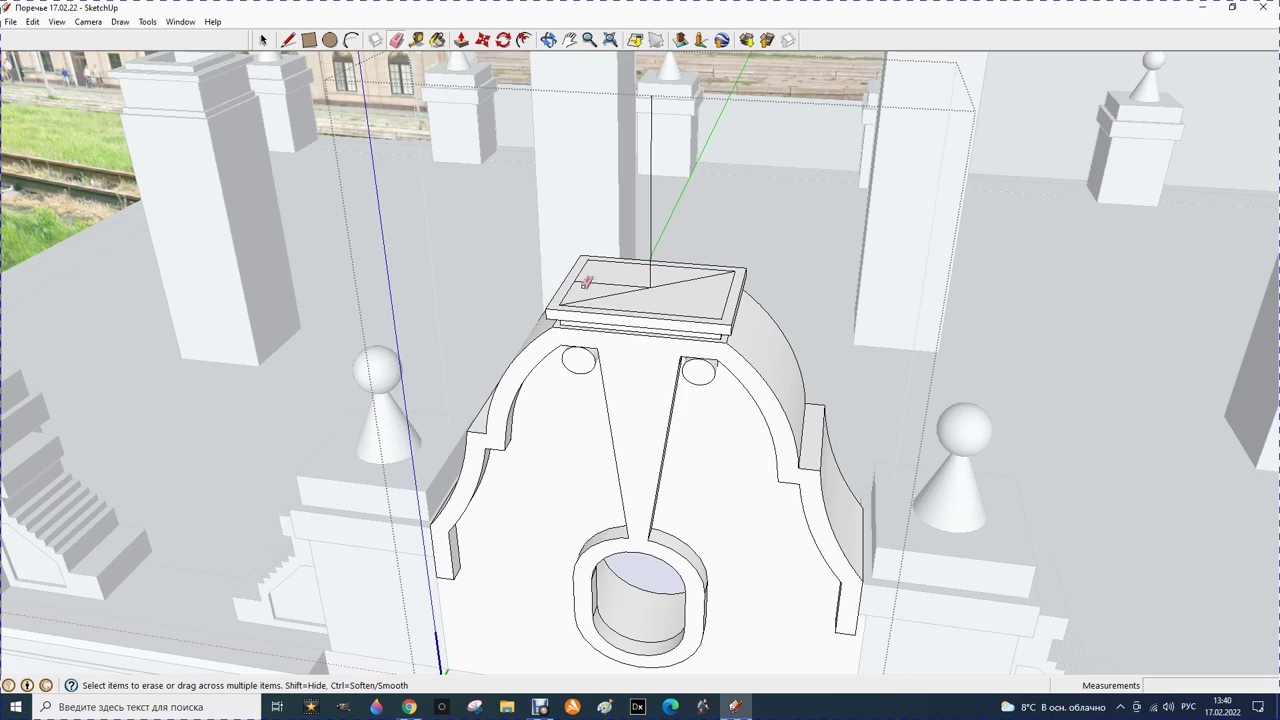
click(601, 296)
click(681, 282)
scroll(594, 322, down, 2)
scroll(600, 300, down, 1)
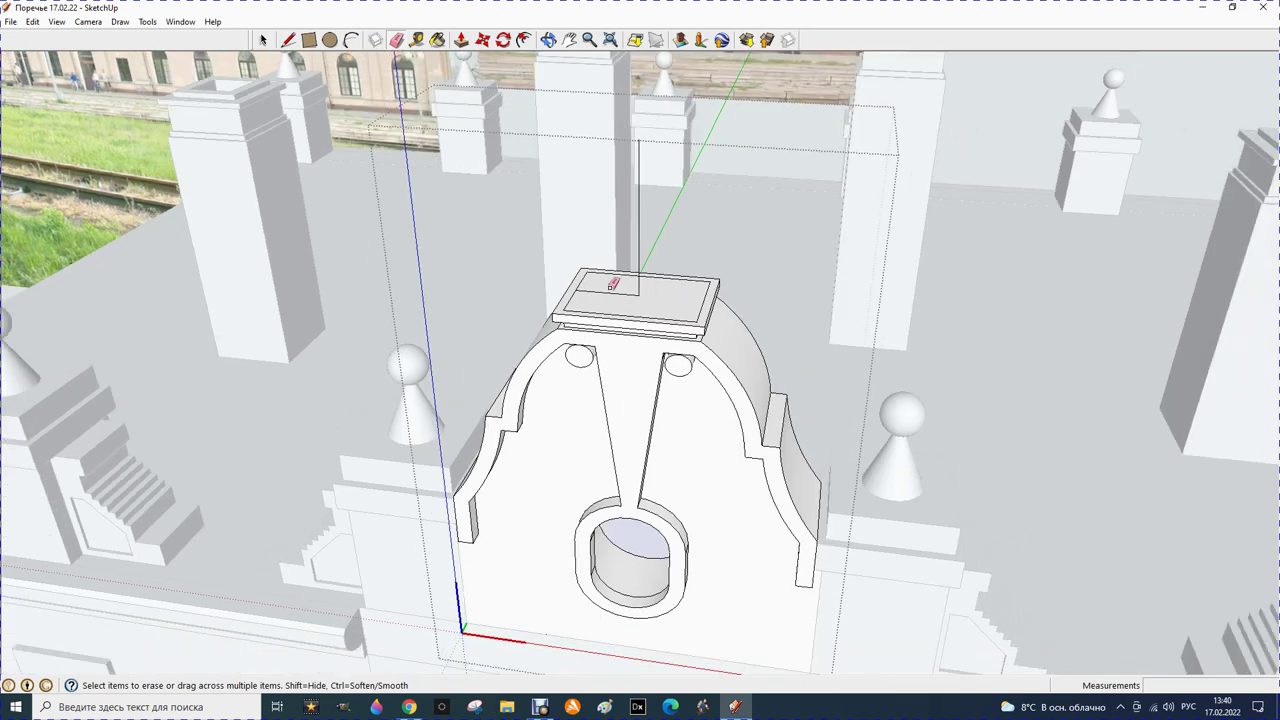
click(260, 39)
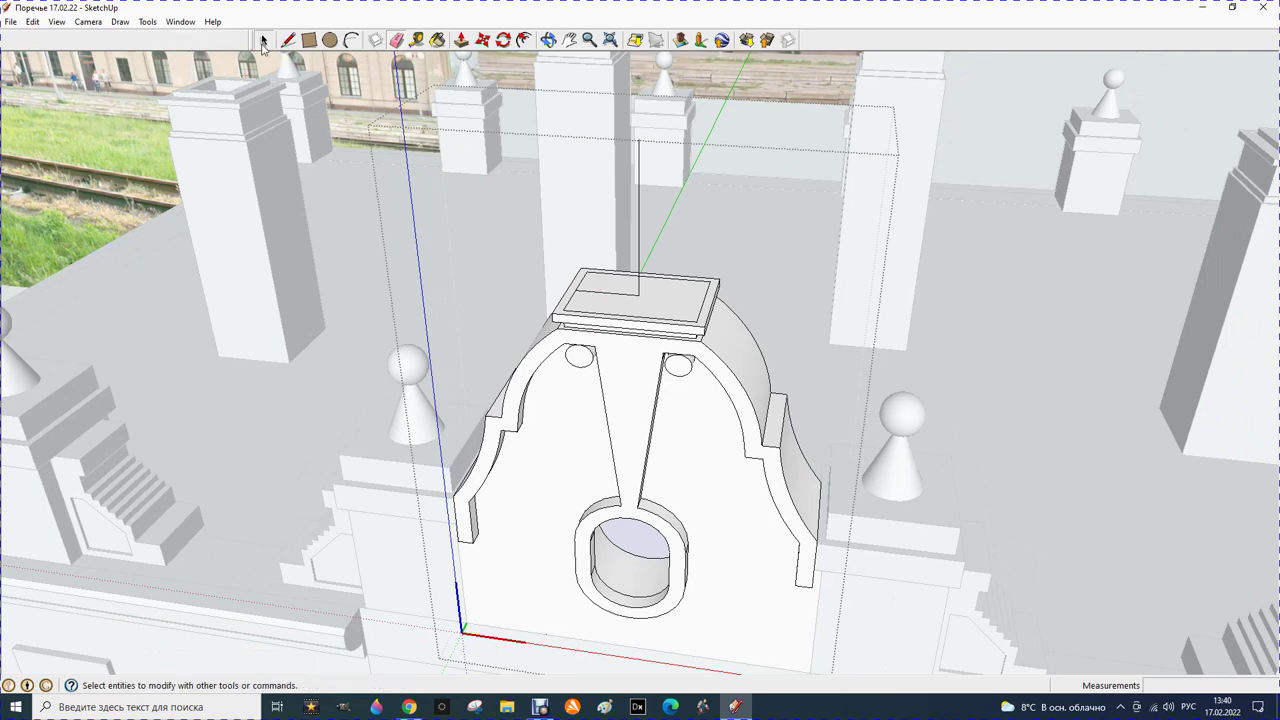
Draw lines up and across to close an upright rectangle on the cap
key(l)
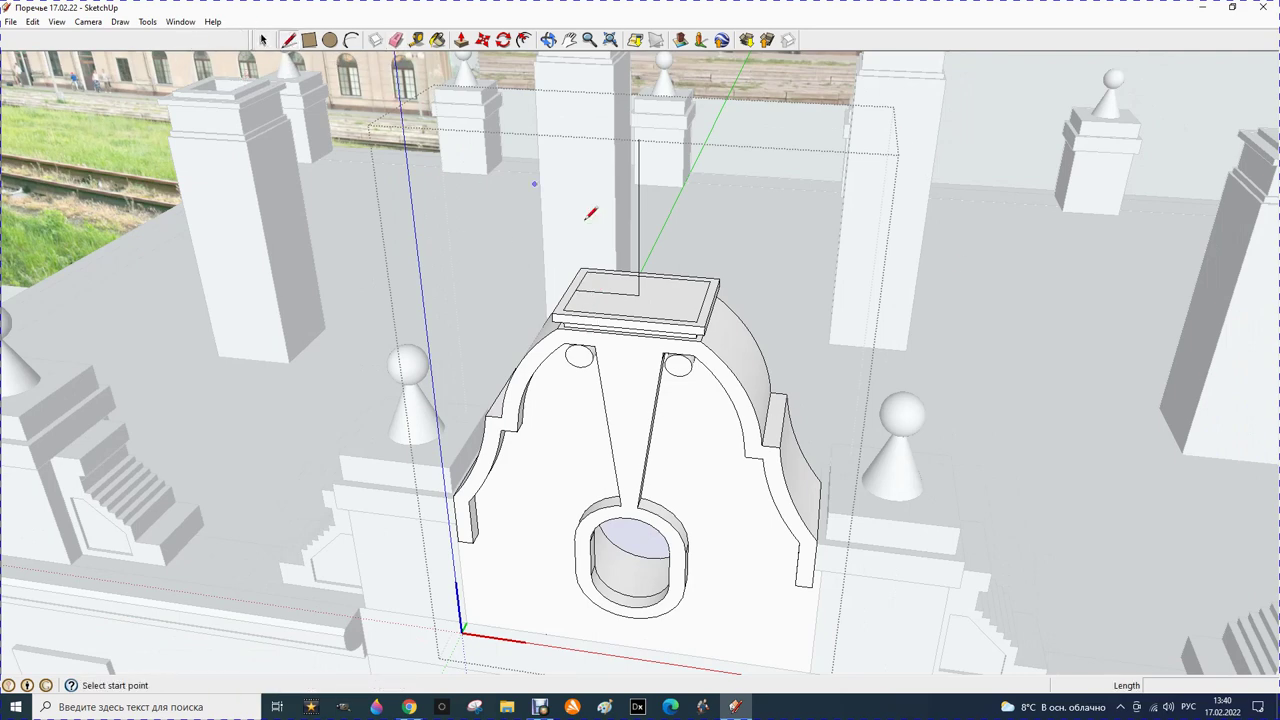
click(575, 290)
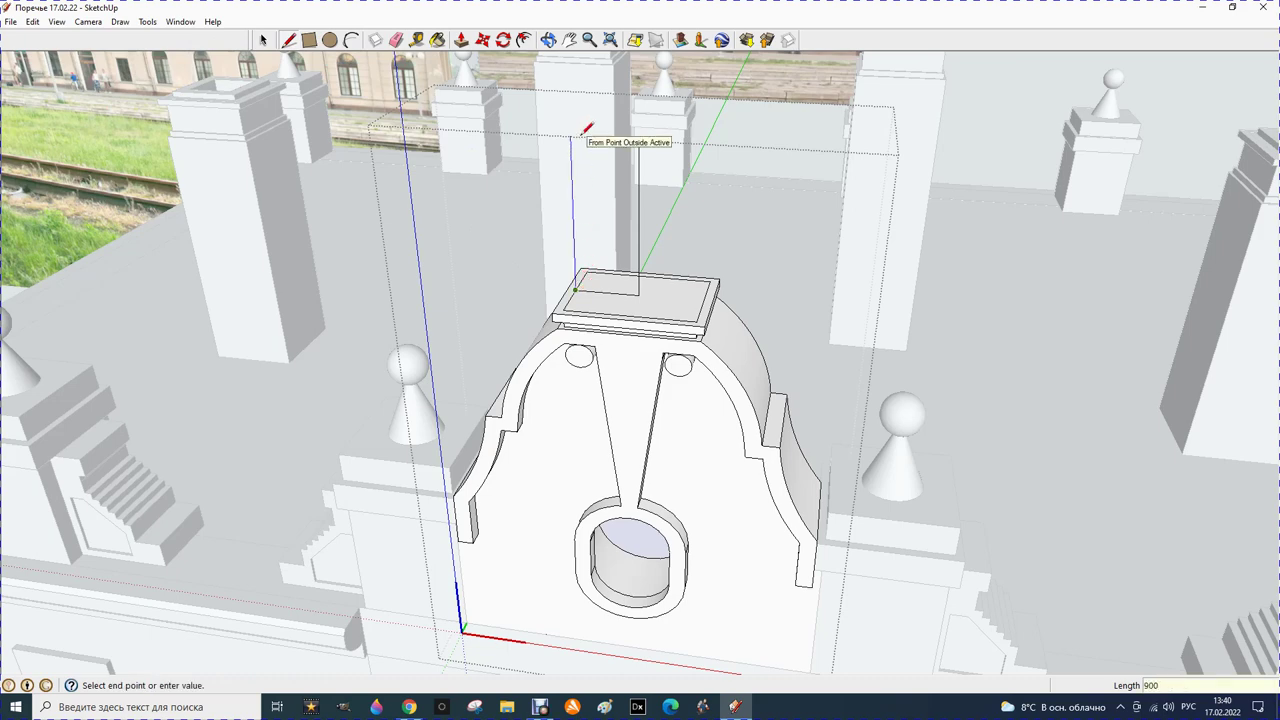
click(571, 135)
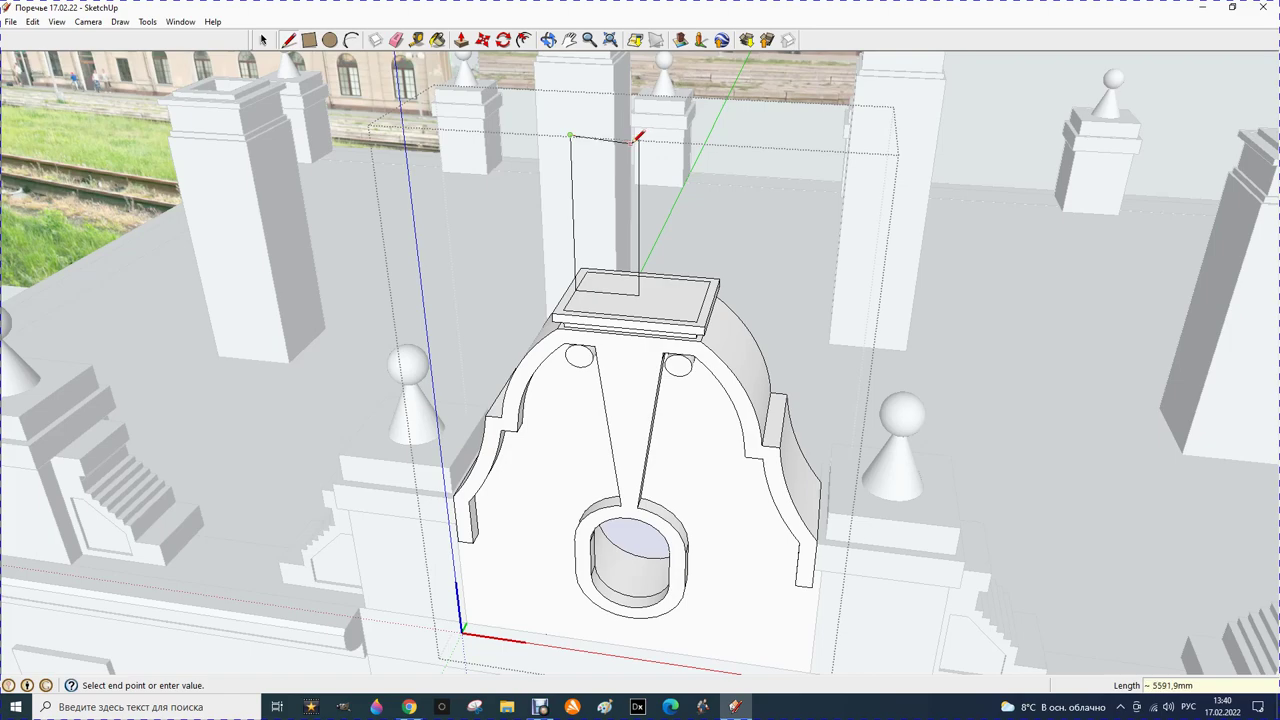
click(639, 137)
scroll(651, 131, down, 3)
scroll(635, 170, down, 3)
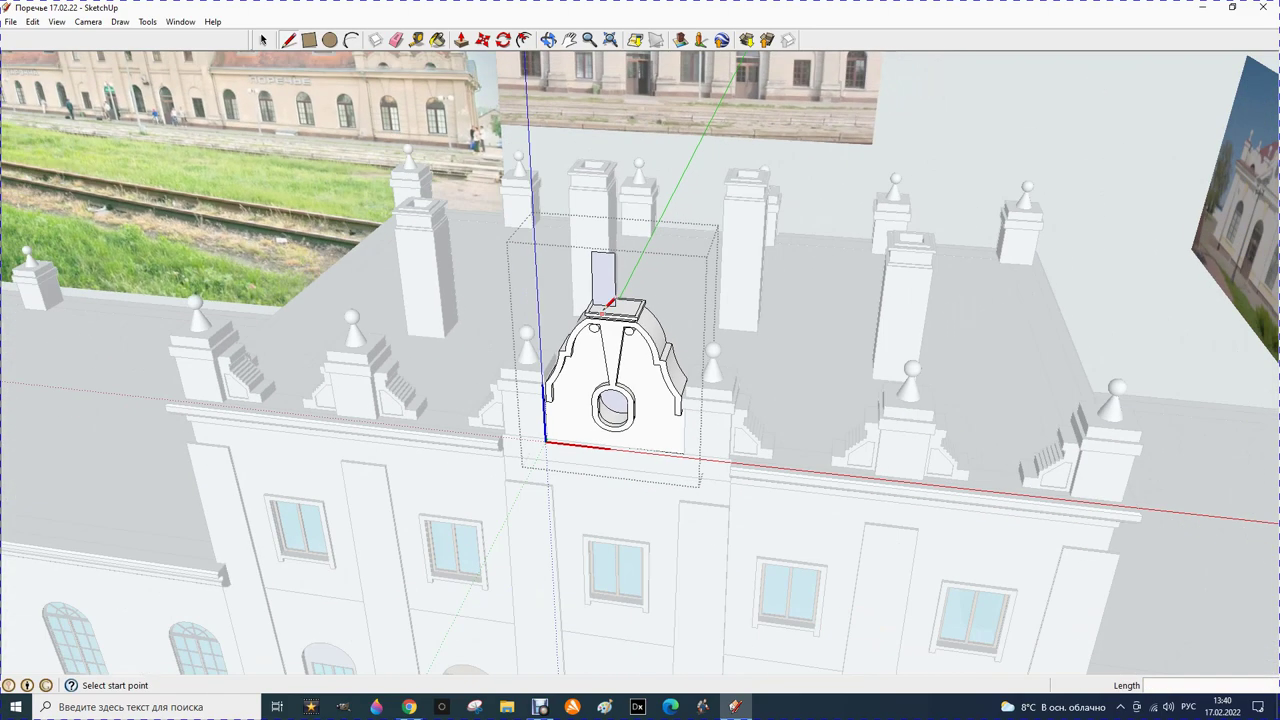
scroll(614, 219, down, 2)
click(548, 40)
mouse_move(517, 225)
mouse_down()
mouse_move(551, 206)
mouse_move(589, 100)
mouse_up()
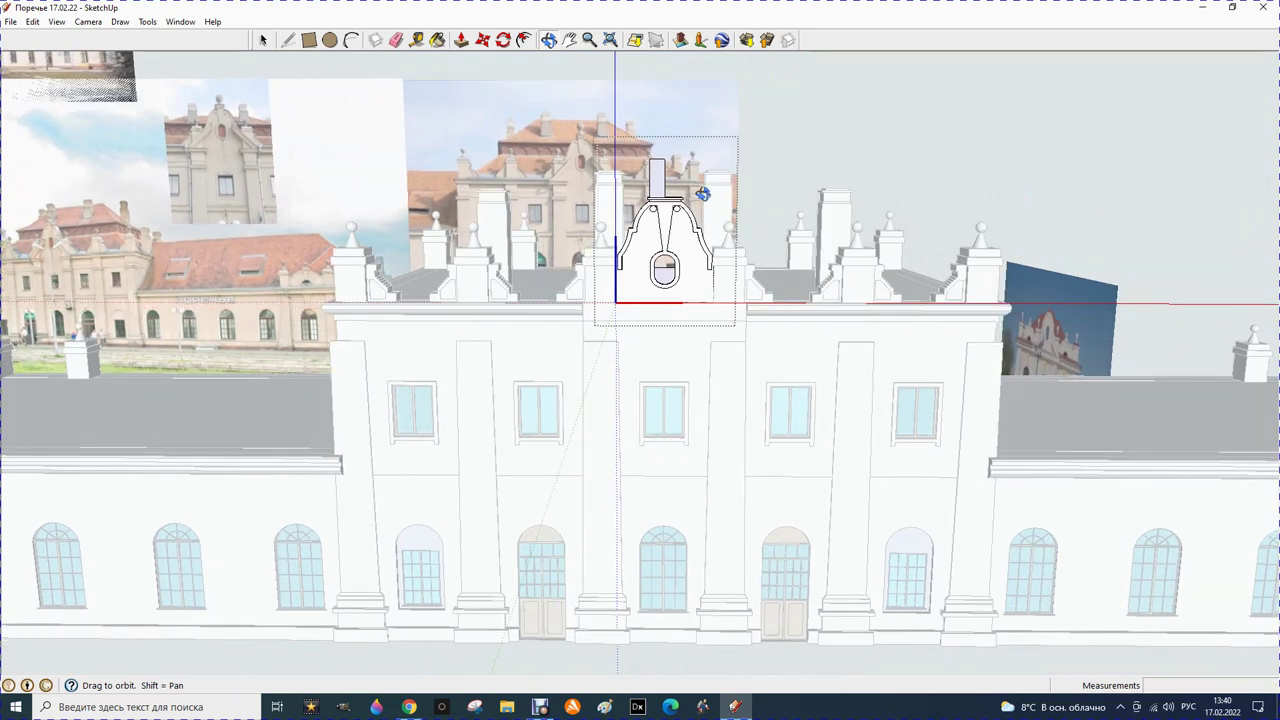
scroll(703, 194, up, 3)
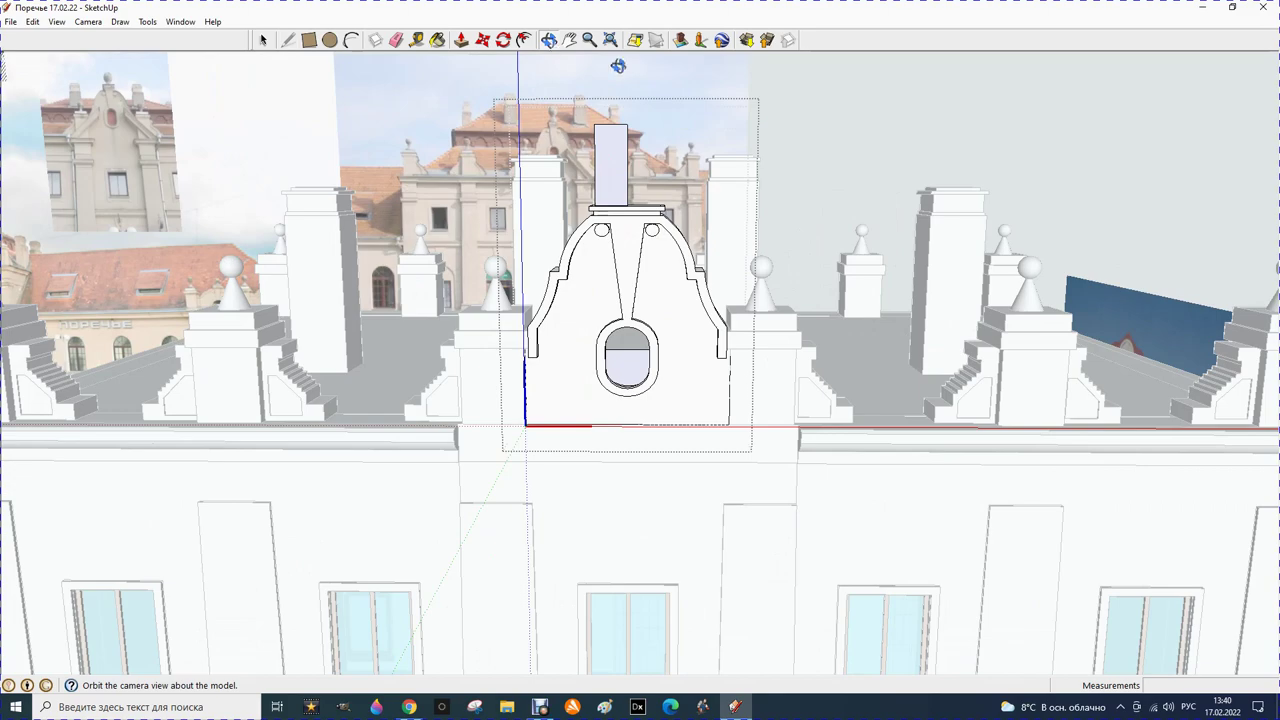
scroll(621, 120, up, 5)
scroll(615, 190, down, 5)
drag(594, 323, 591, 340)
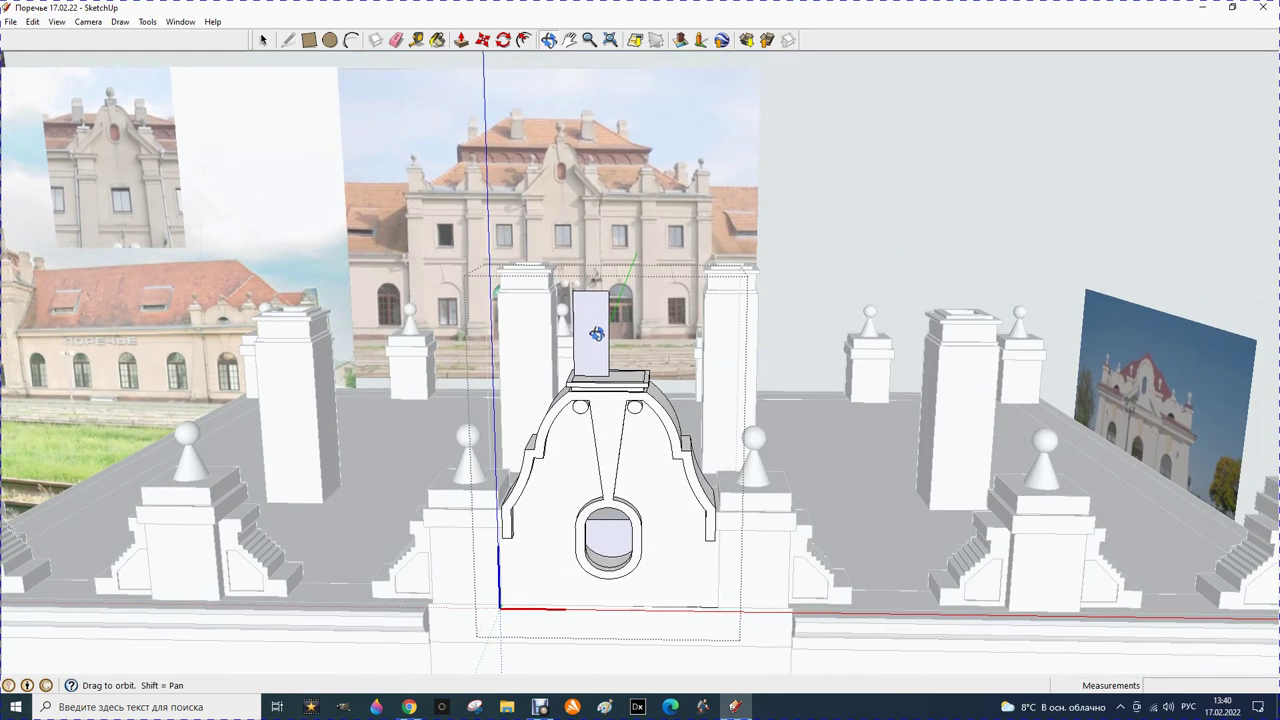
scroll(597, 355, up, 2)
scroll(590, 365, up, 2)
scroll(584, 374, up, 2)
scroll(584, 374, up, 2)
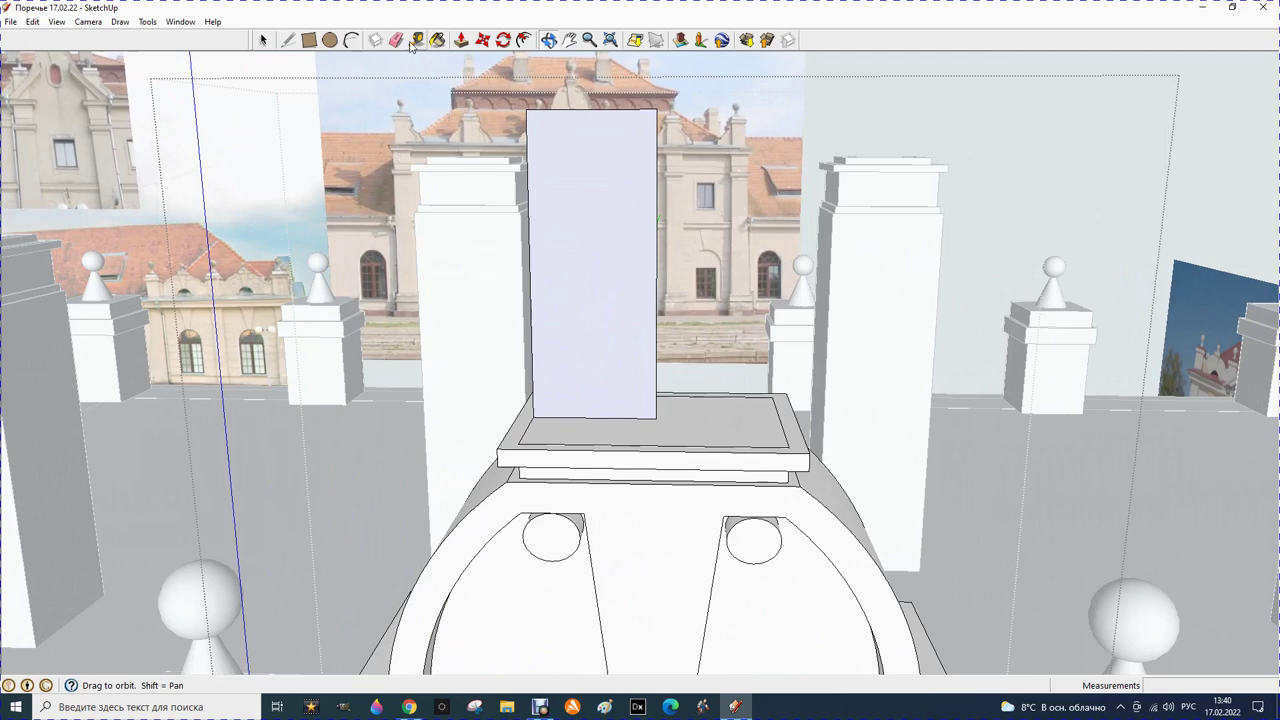
Place the first two horizontal guides at 50 mm spacing above the rectangle's bottom edge
click(416, 40)
click(570, 417)
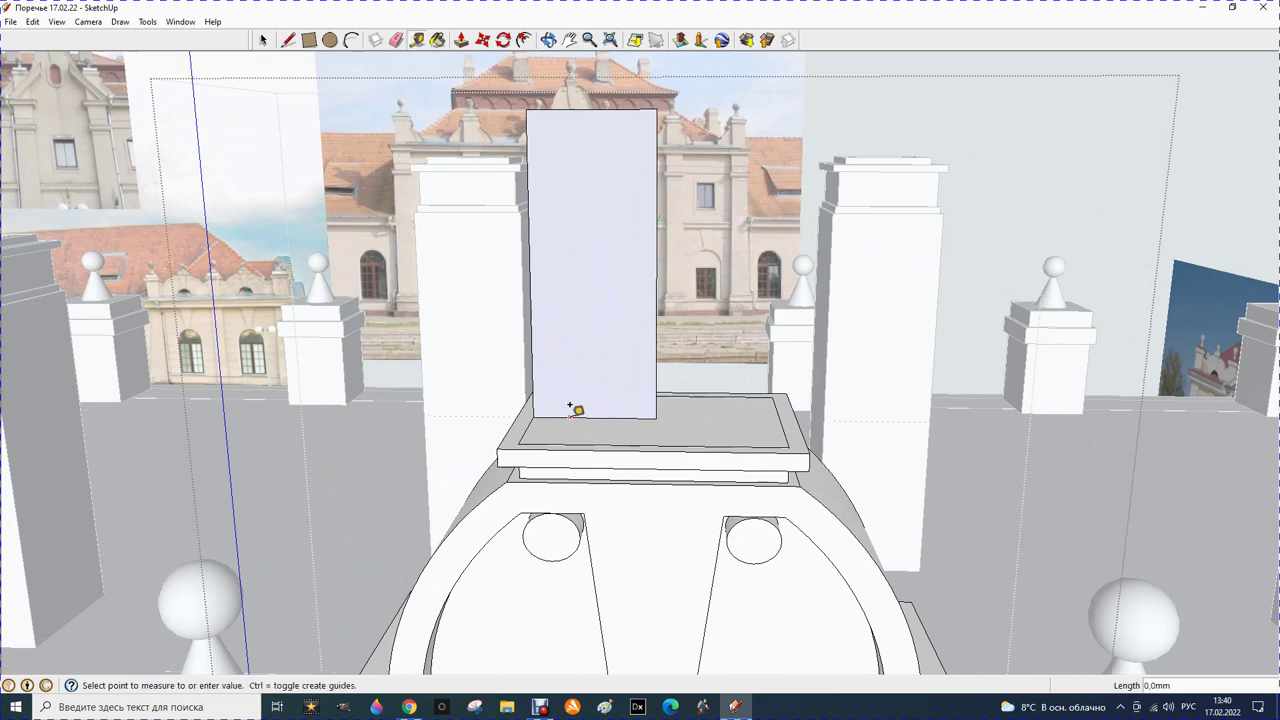
text(0)
key(Return)
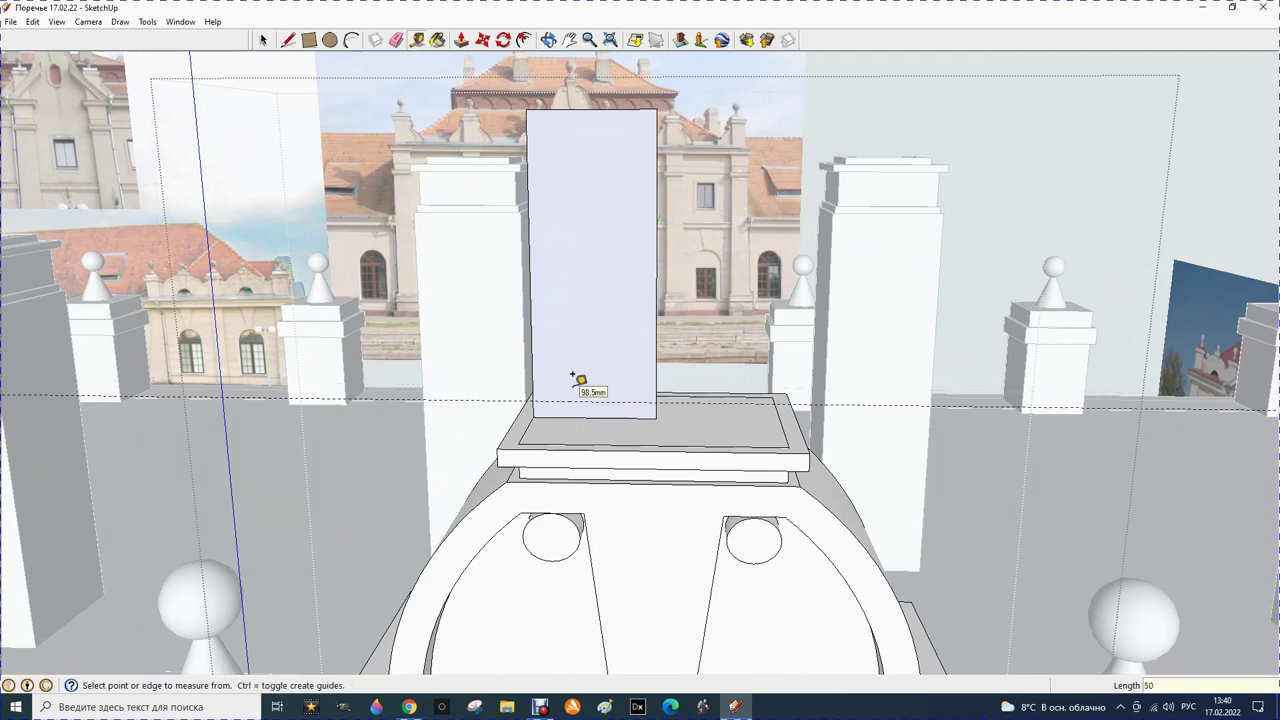
click(564, 400)
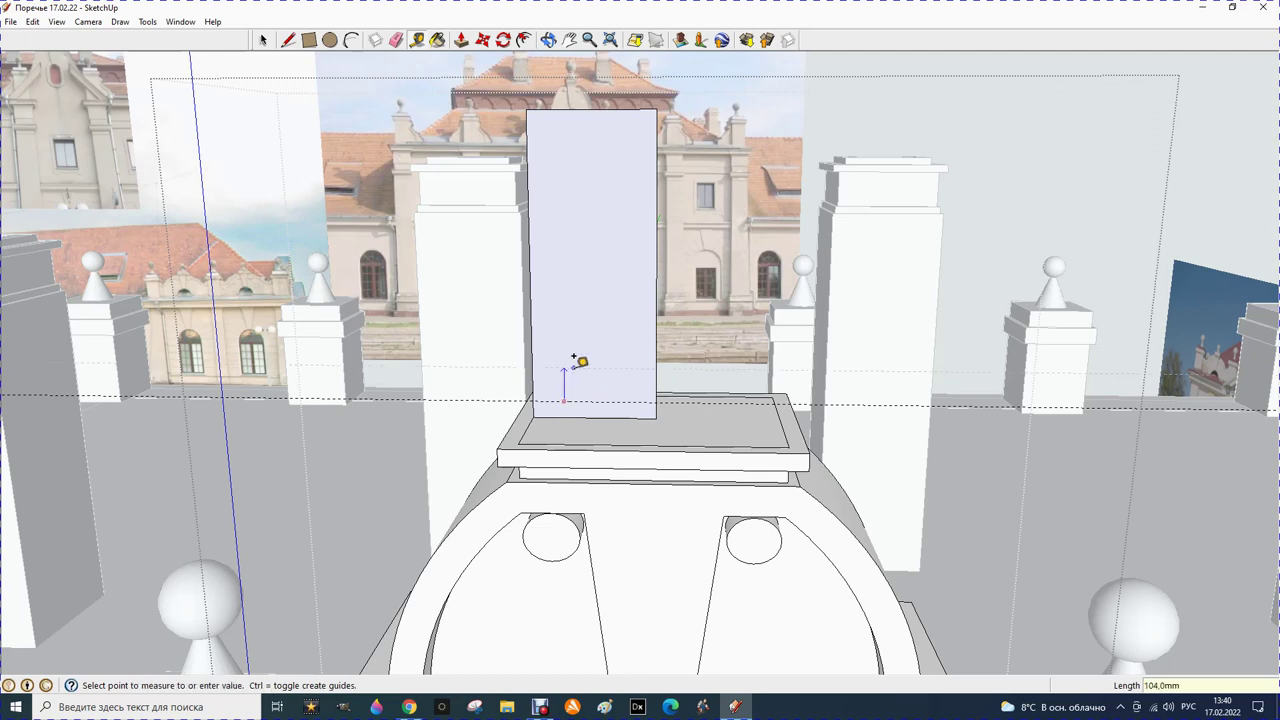
text(50)
click(574, 357)
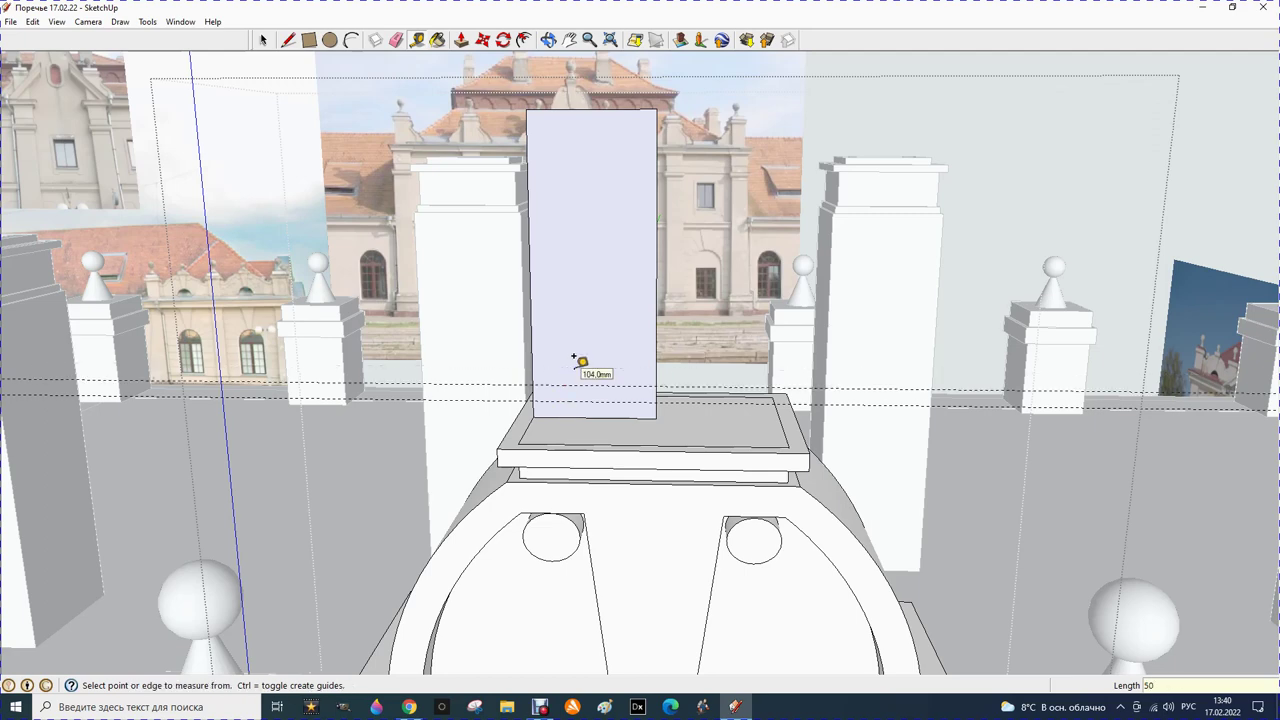
Stack four more horizontal guides up the rectangle, each 50 mm above the last
click(591, 383)
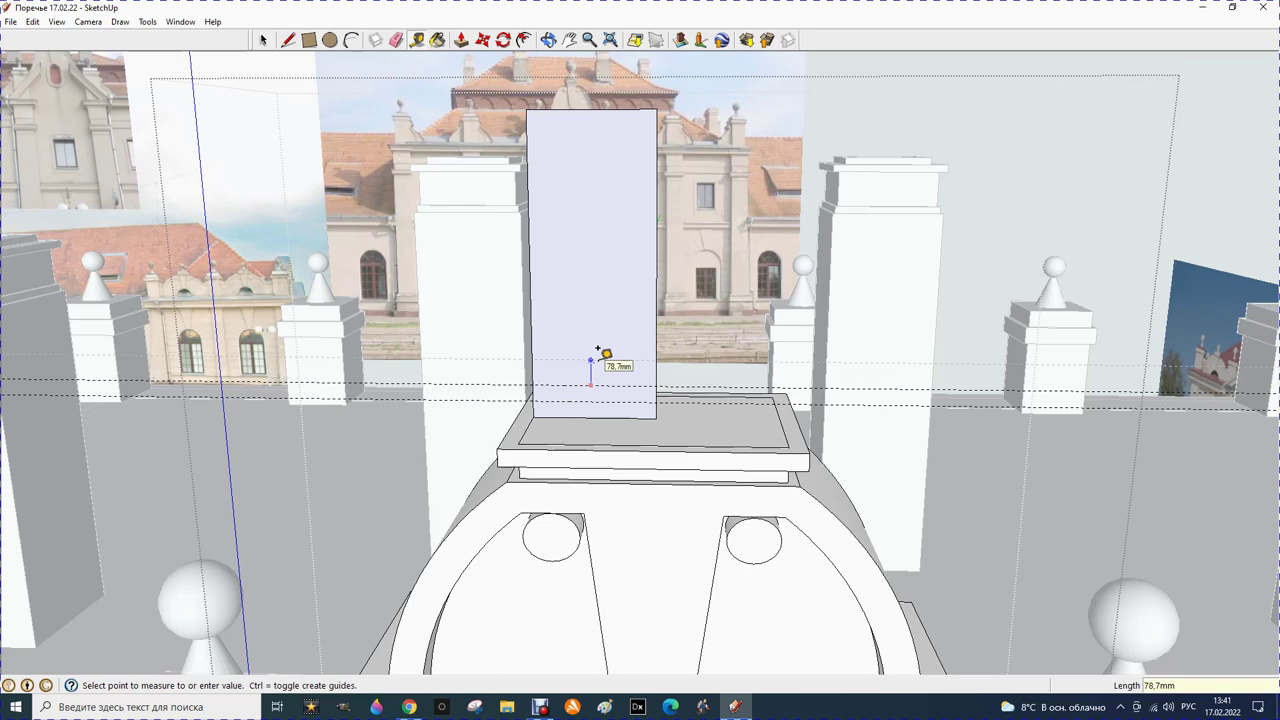
click(598, 358)
click(597, 361)
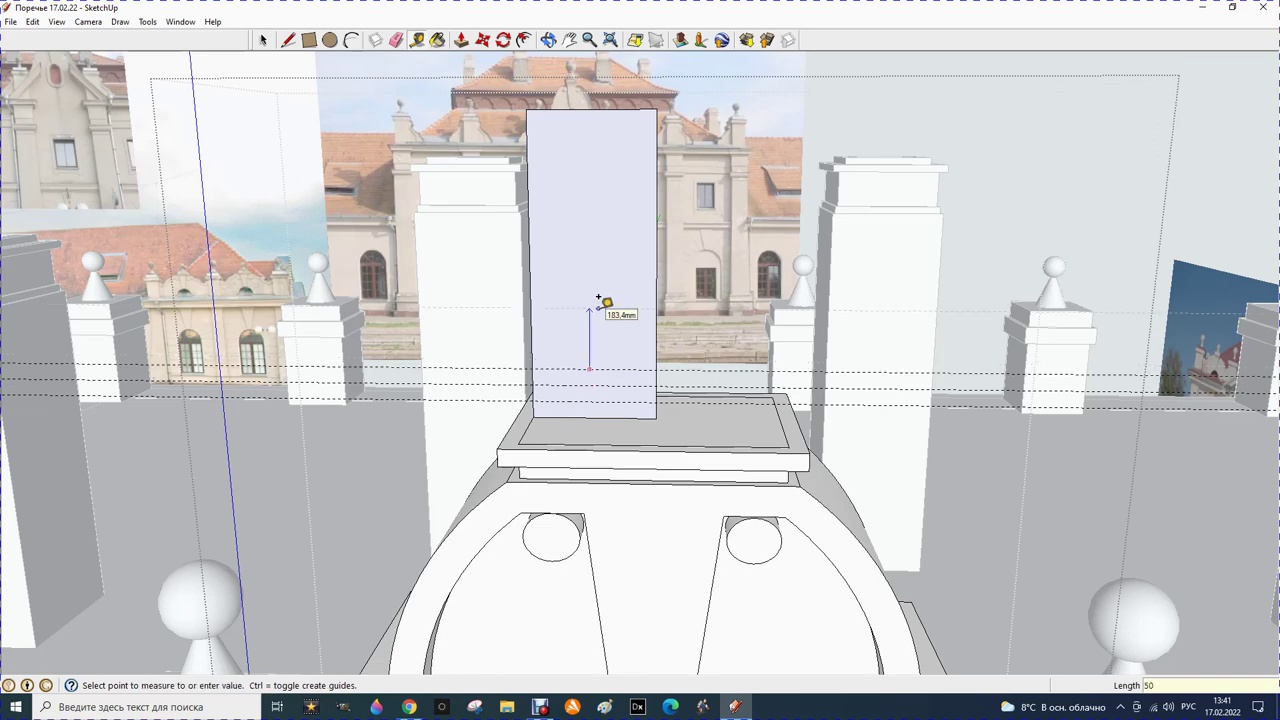
key(Return)
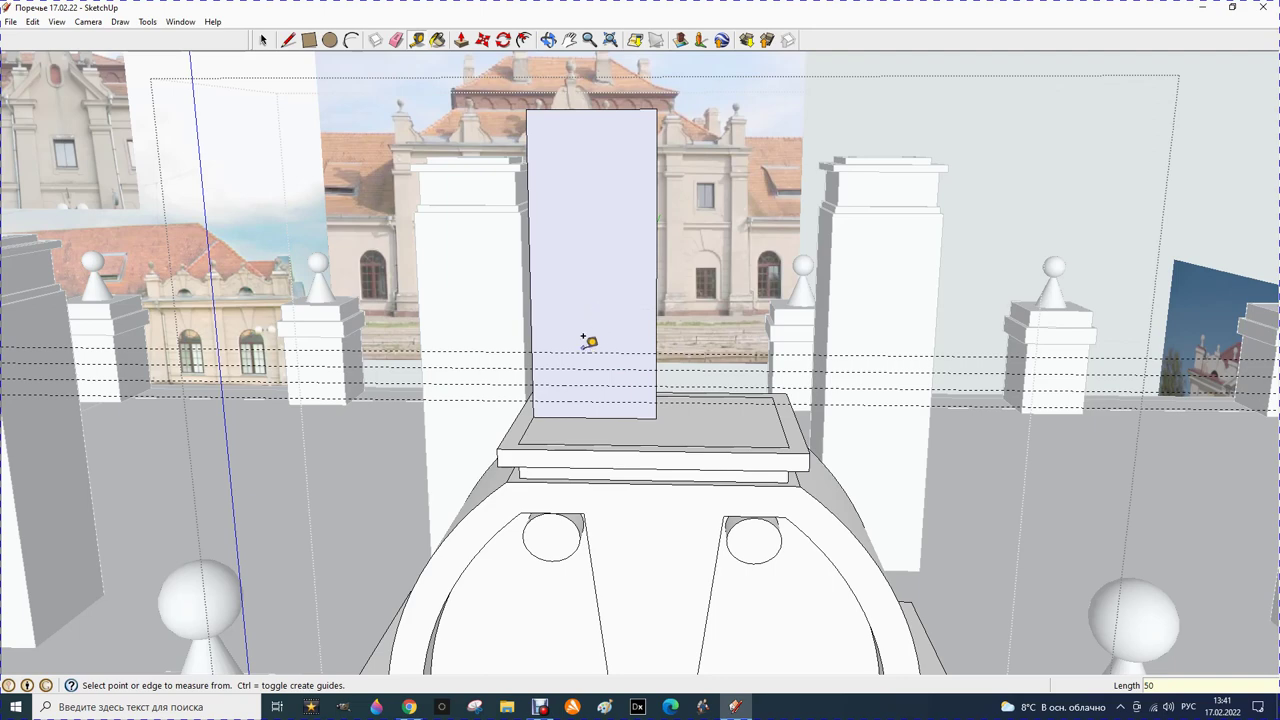
click(585, 351)
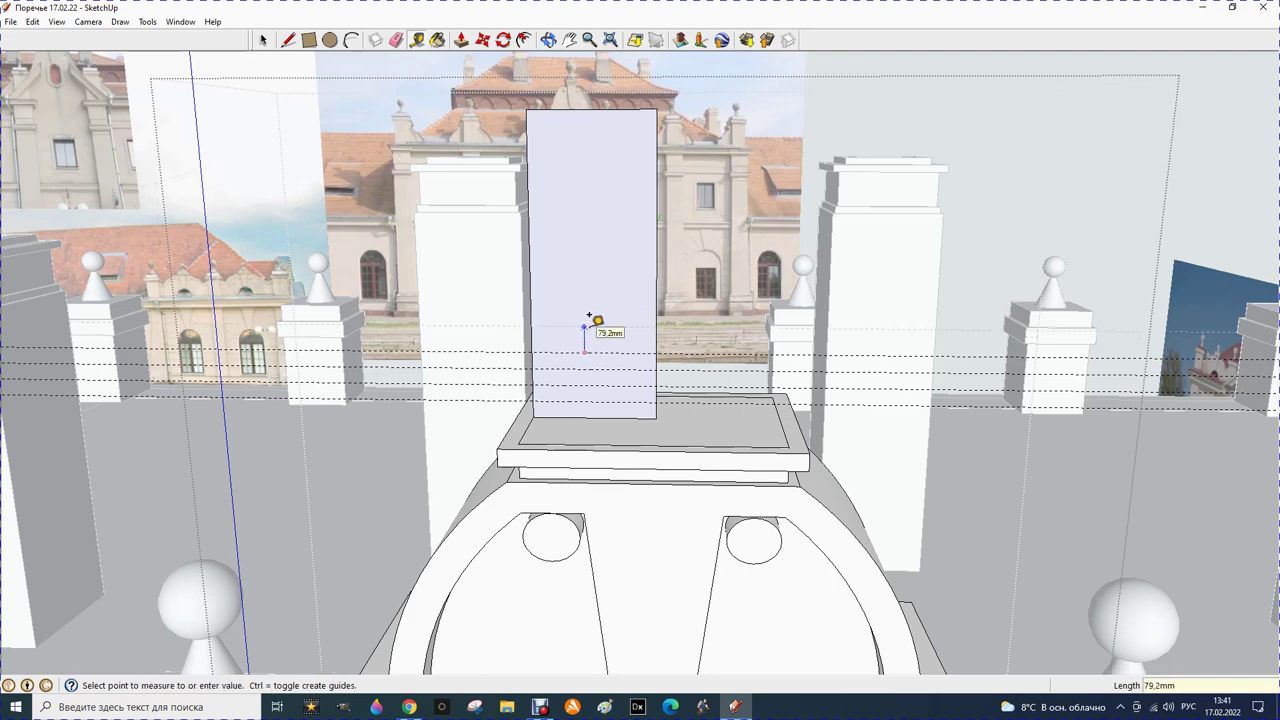
key(Return)
click(597, 335)
text(50)
key(Return)
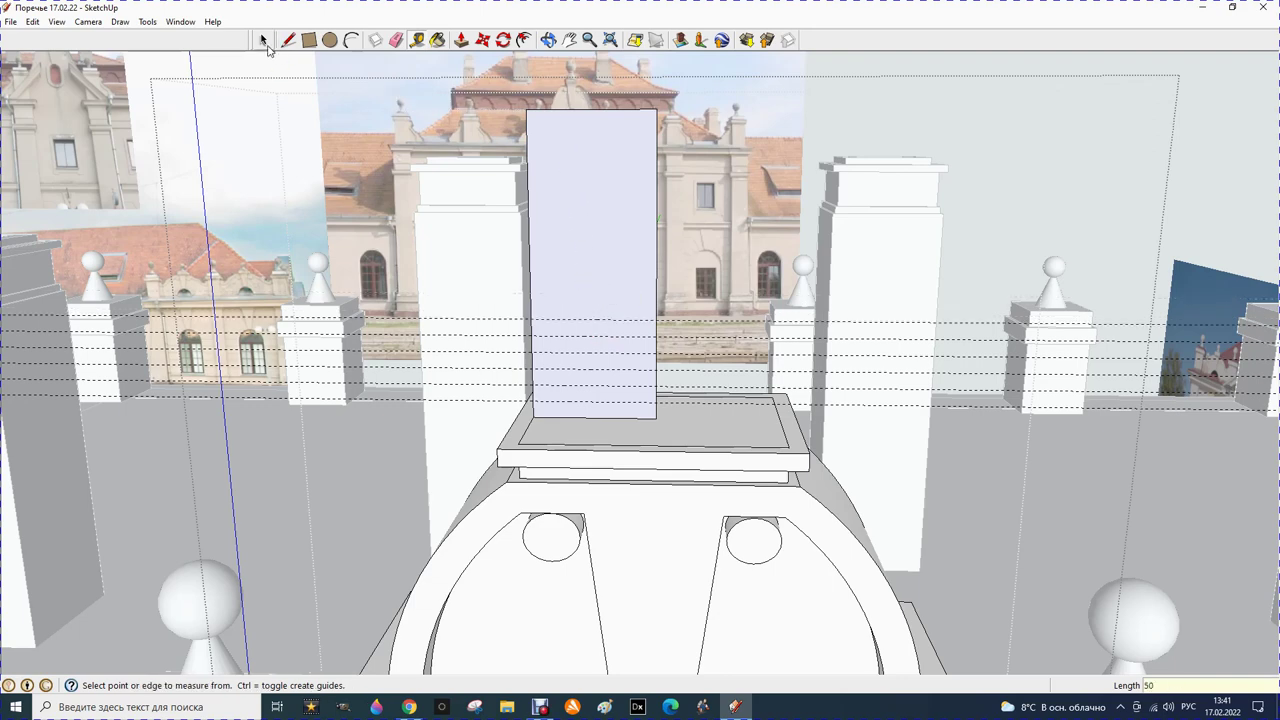
click(288, 40)
Draw a stepped line profile of 50 mm treads and risers from the rectangle's bottom
click(532, 400)
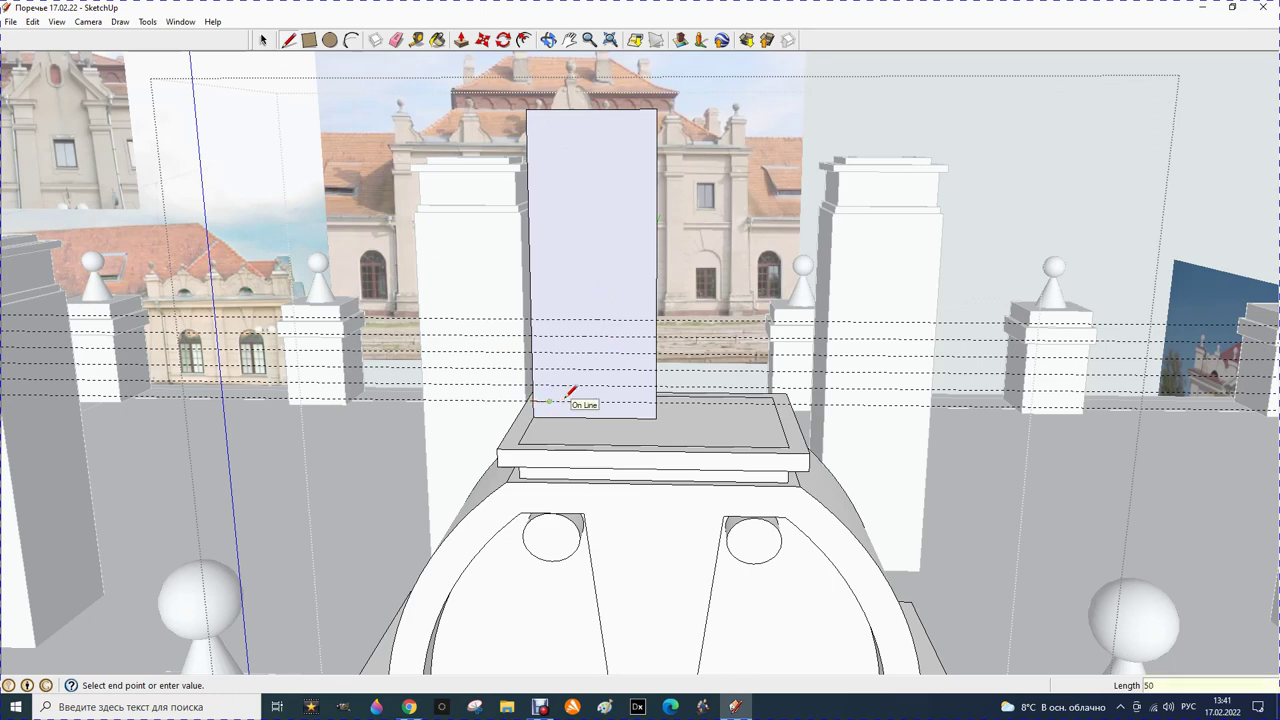
key(Return)
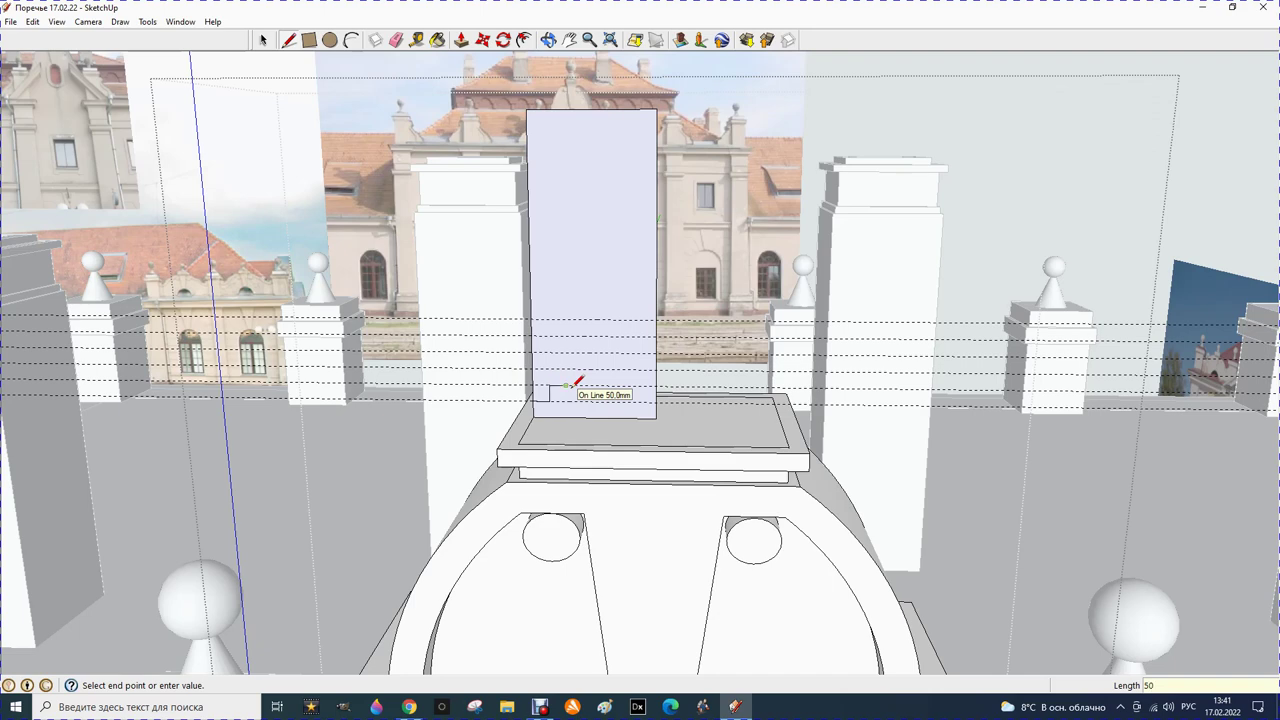
key(Return)
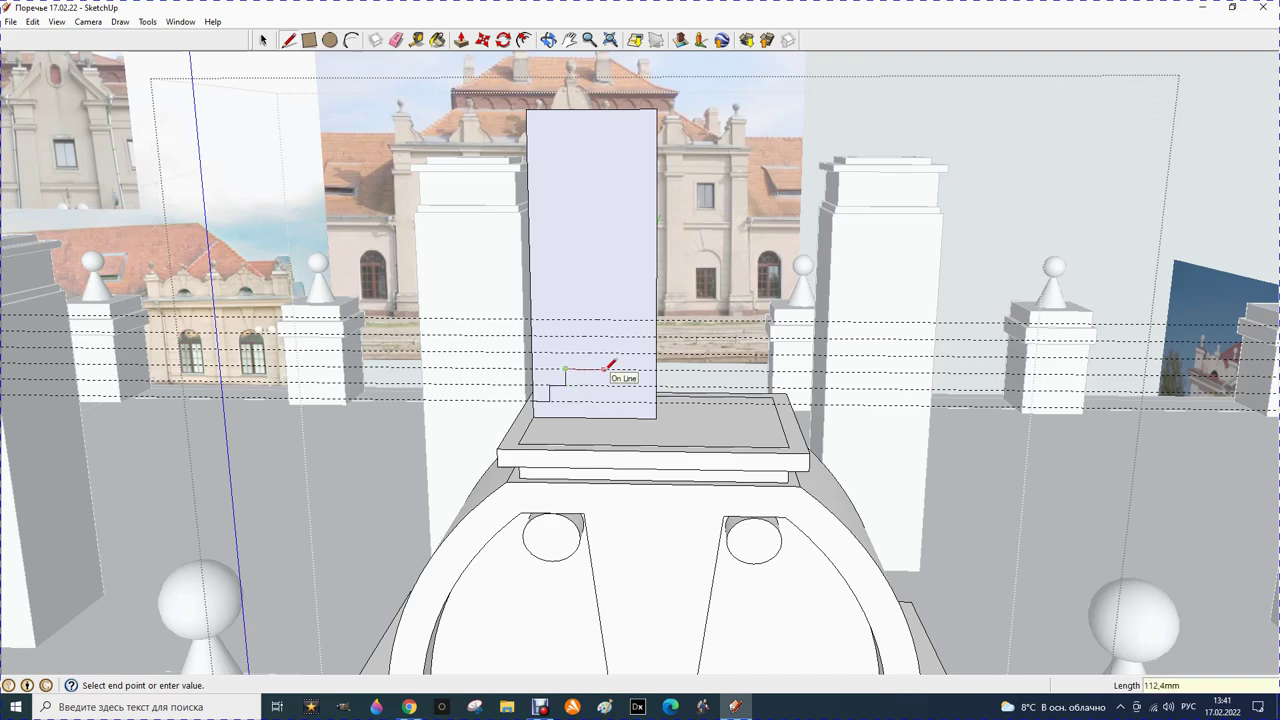
text(50)
key(Return)
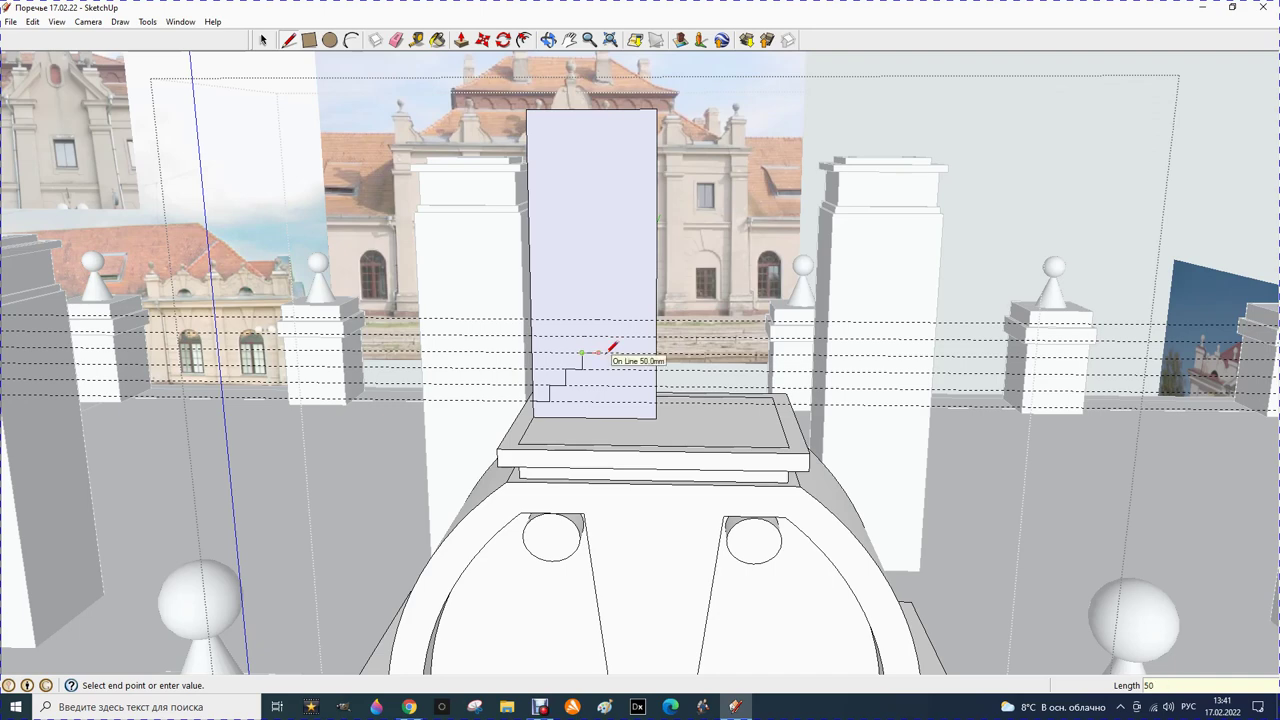
key(Return)
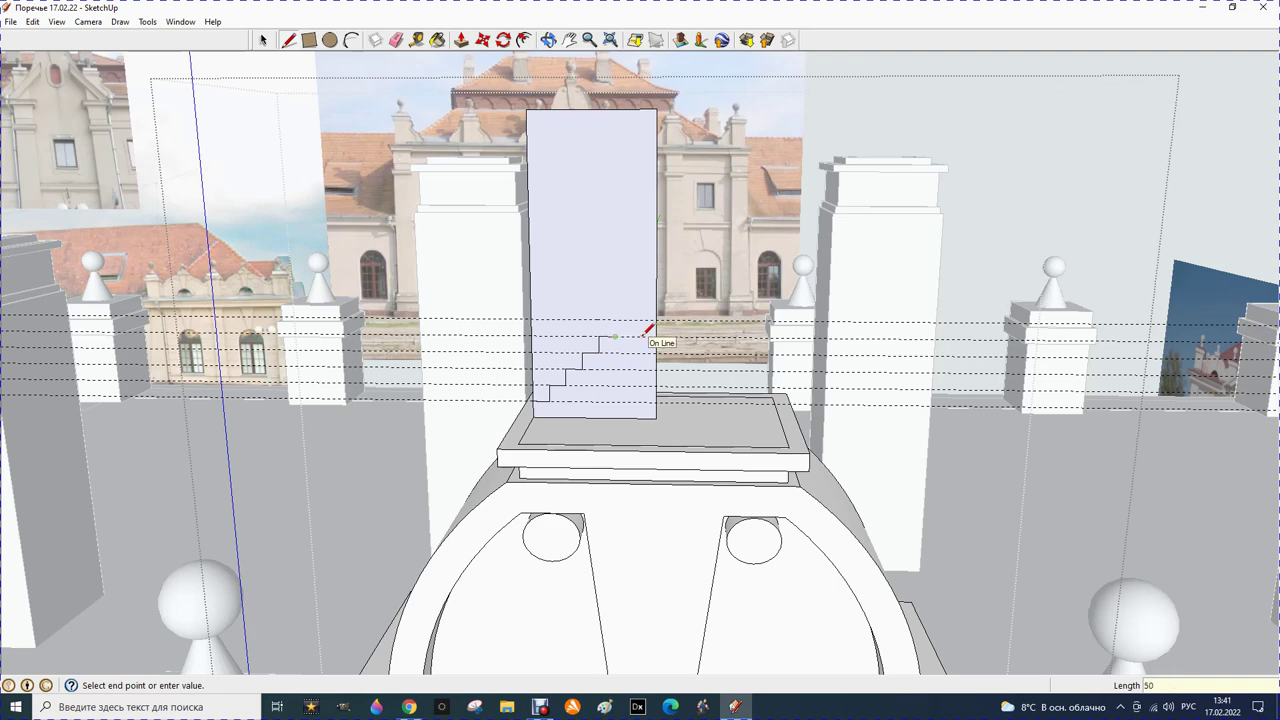
key(Return)
key(Escape)
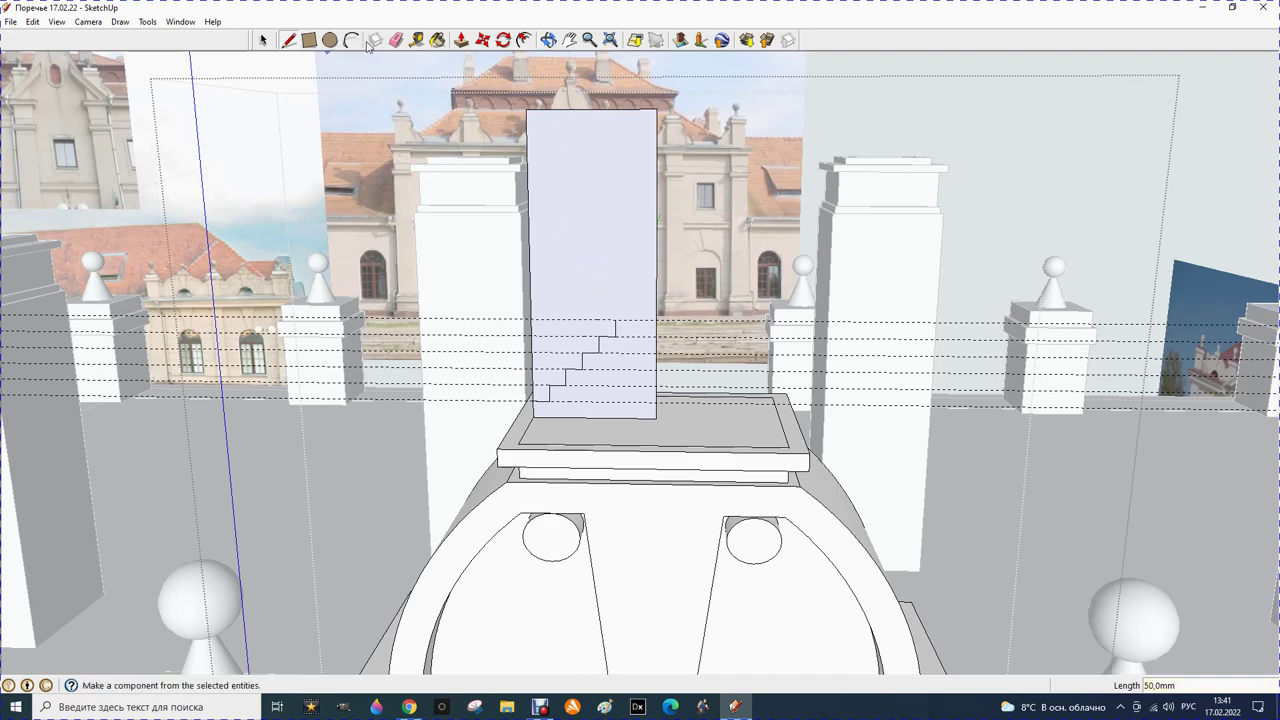
Place a guide 370 mm below the panel's top edge
click(417, 40)
click(530, 239)
click(658, 240)
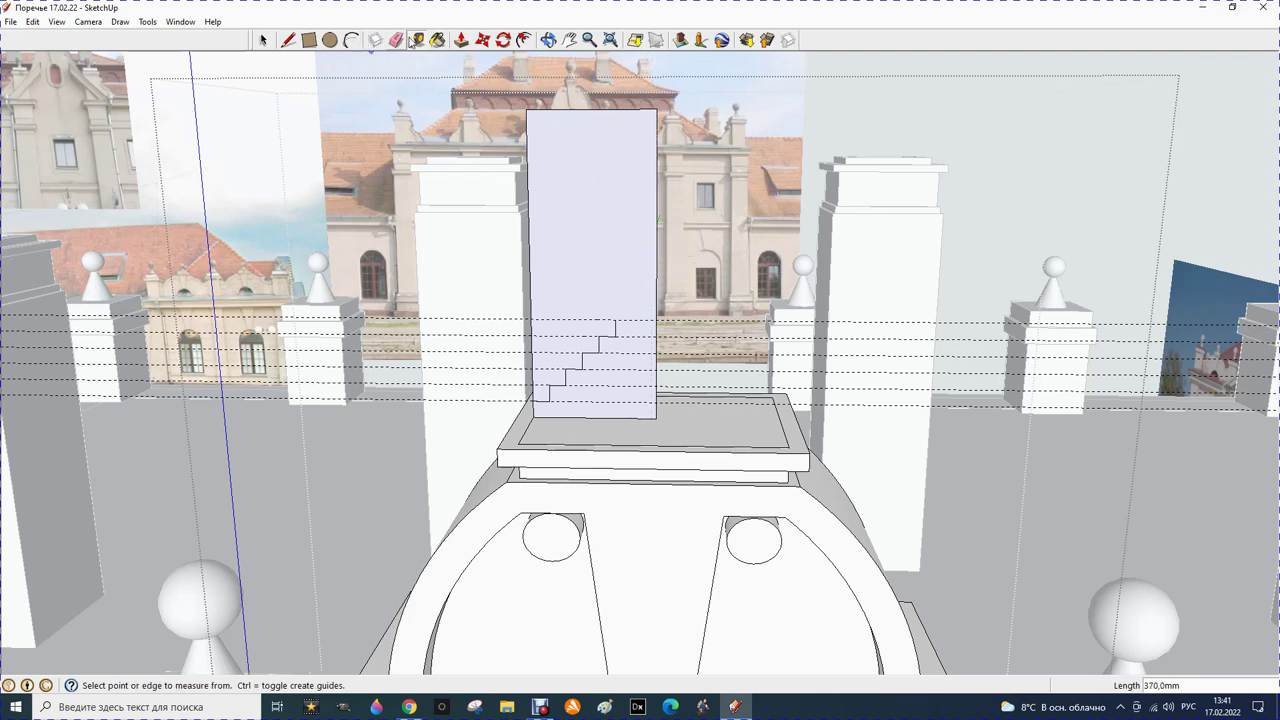
click(567, 110)
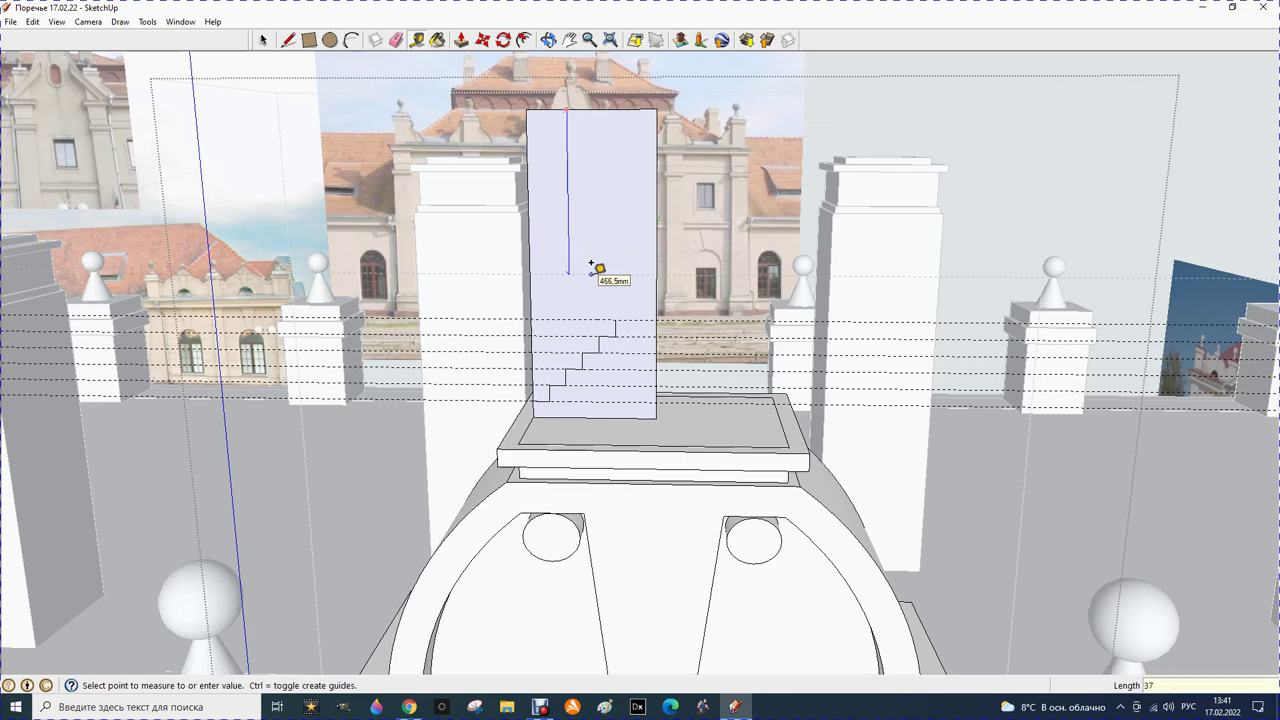
text(0)
key(Return)
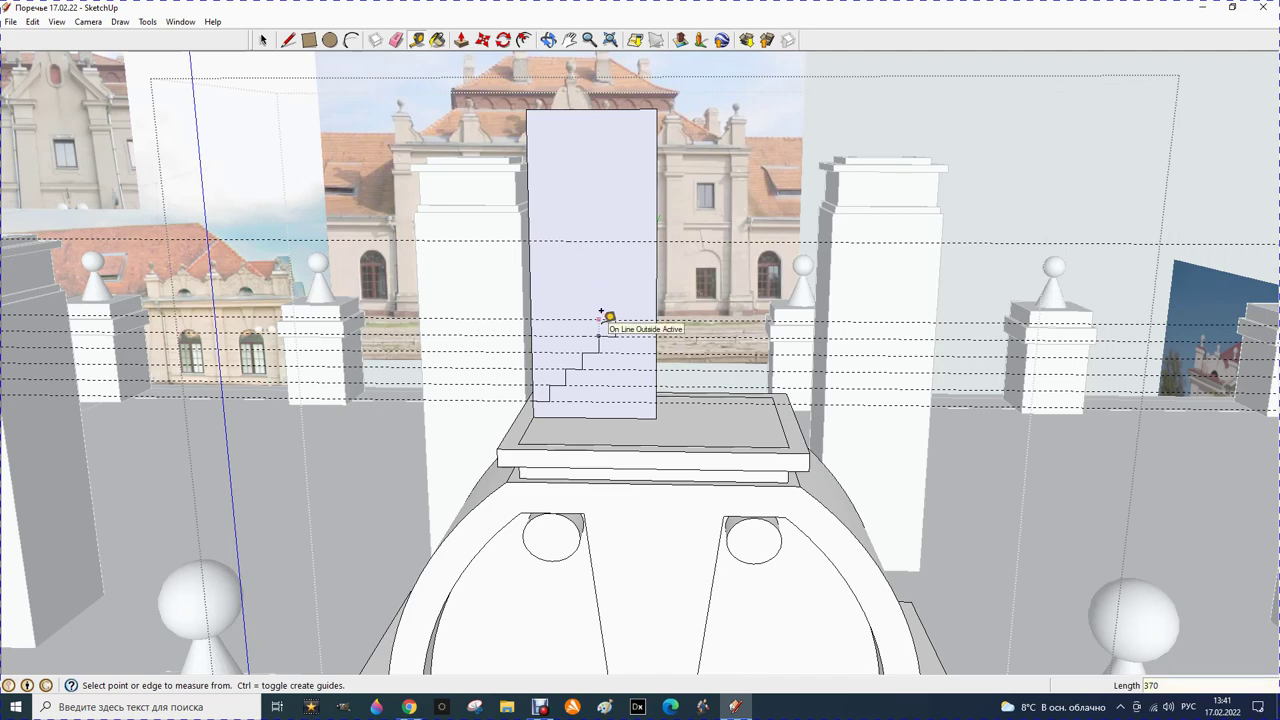
Draw an arc from the top step to the panel's top-right corner with a 370 mm bulge
click(351, 40)
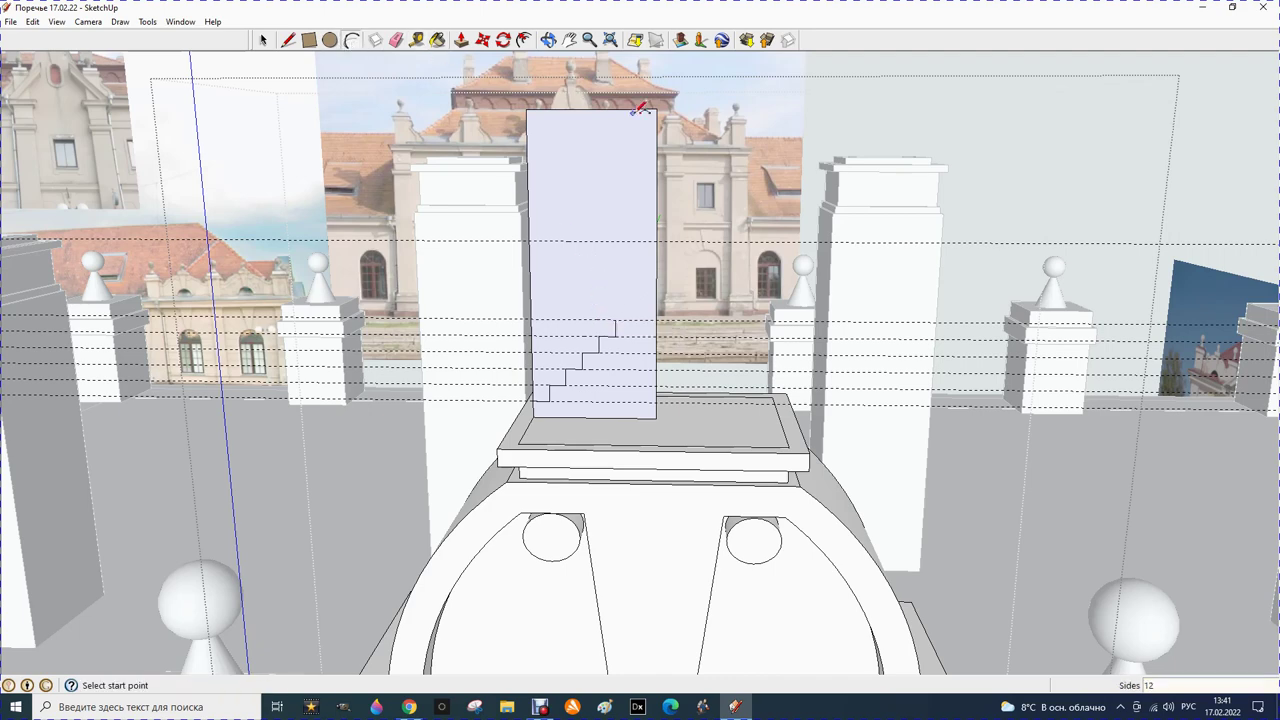
click(657, 108)
click(659, 237)
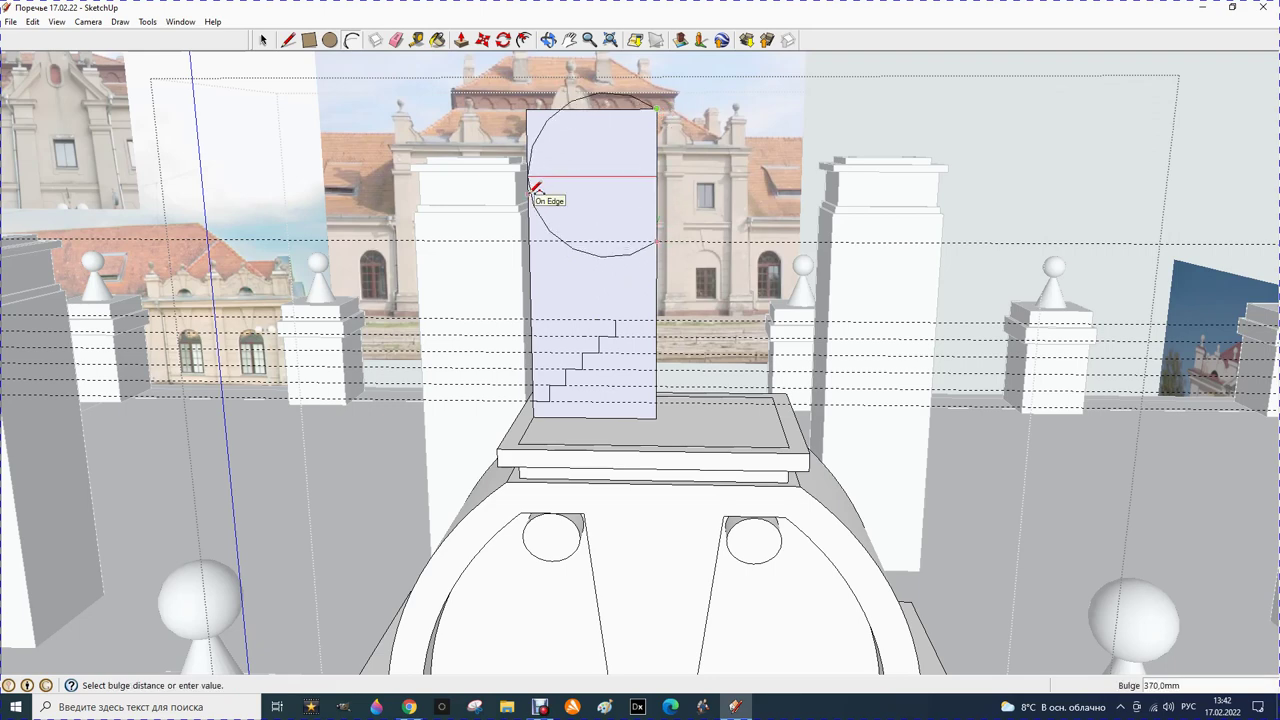
key(Escape)
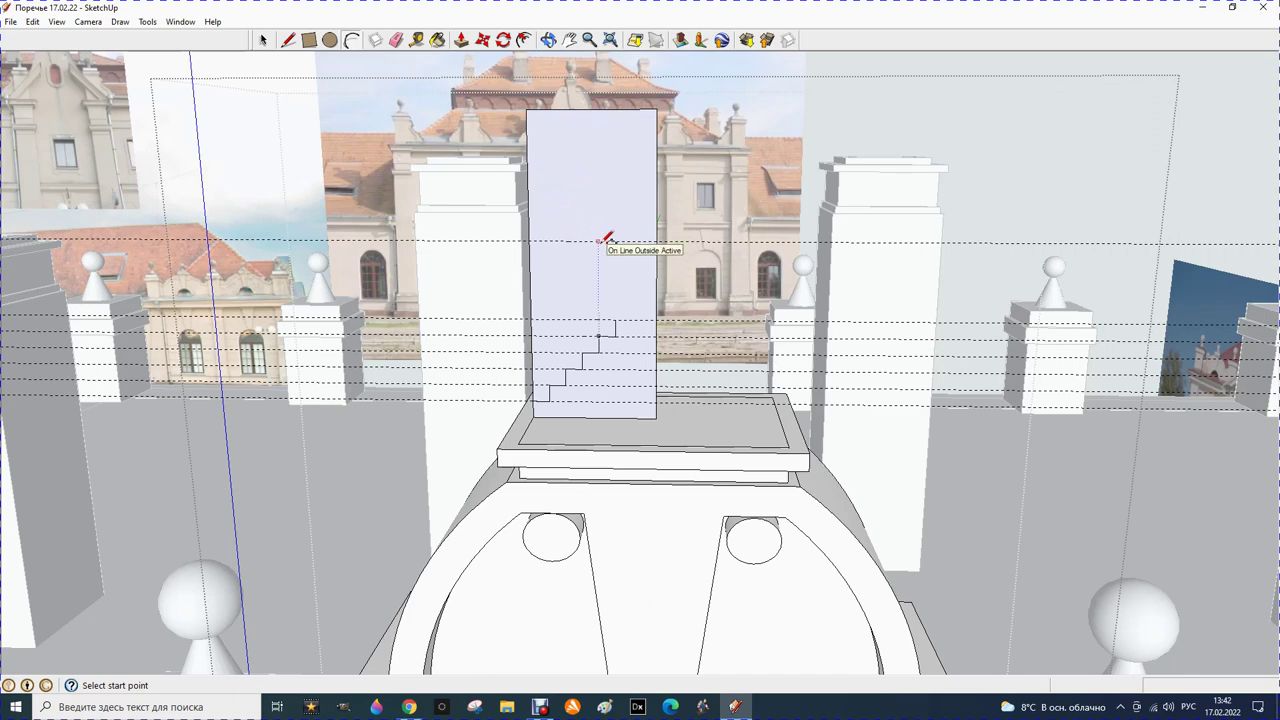
click(658, 314)
click(657, 109)
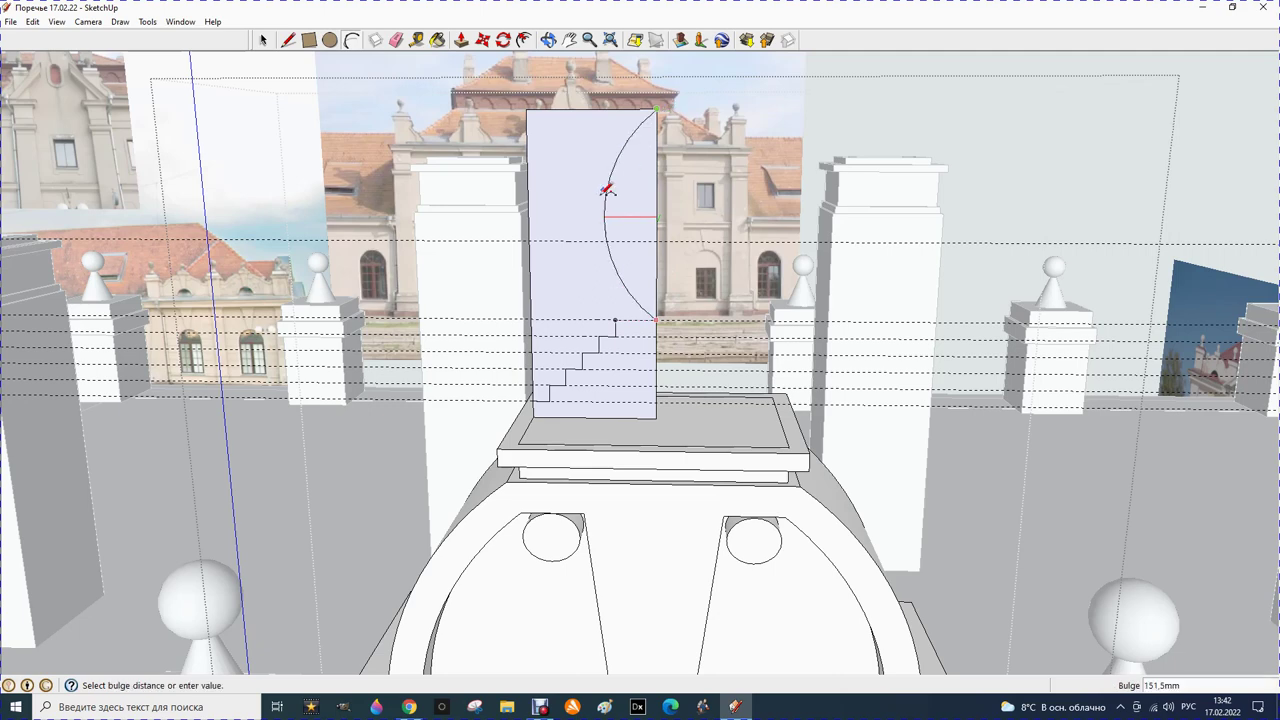
click(537, 222)
scroll(617, 328, up, 2)
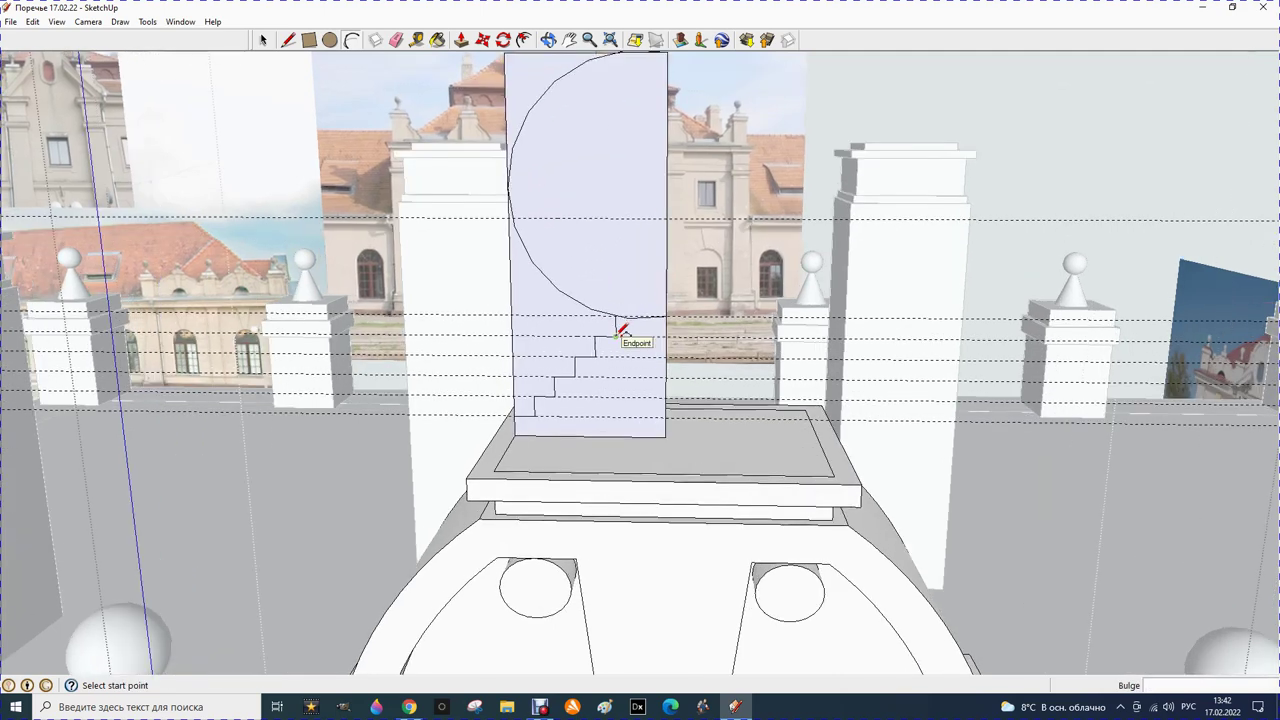
scroll(620, 329, up, 3)
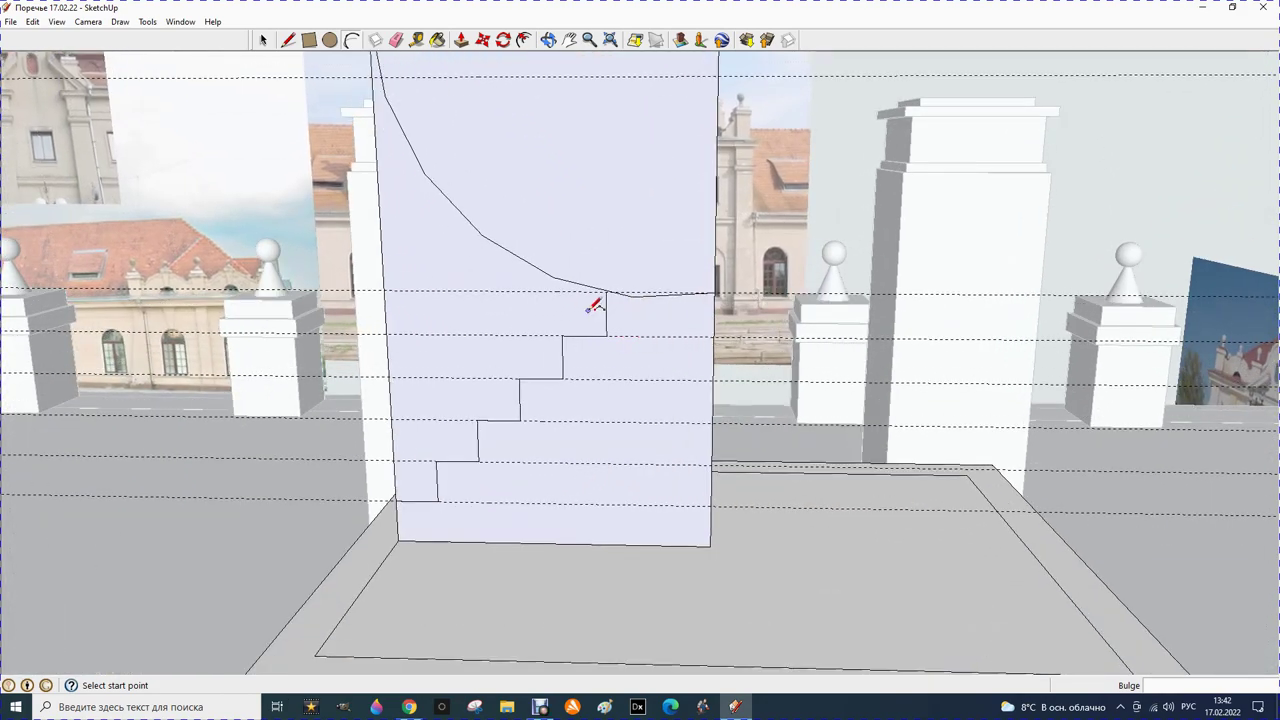
scroll(608, 297, up, 1)
scroll(608, 297, up, 1)
scroll(612, 292, up, 2)
scroll(617, 262, up, 1)
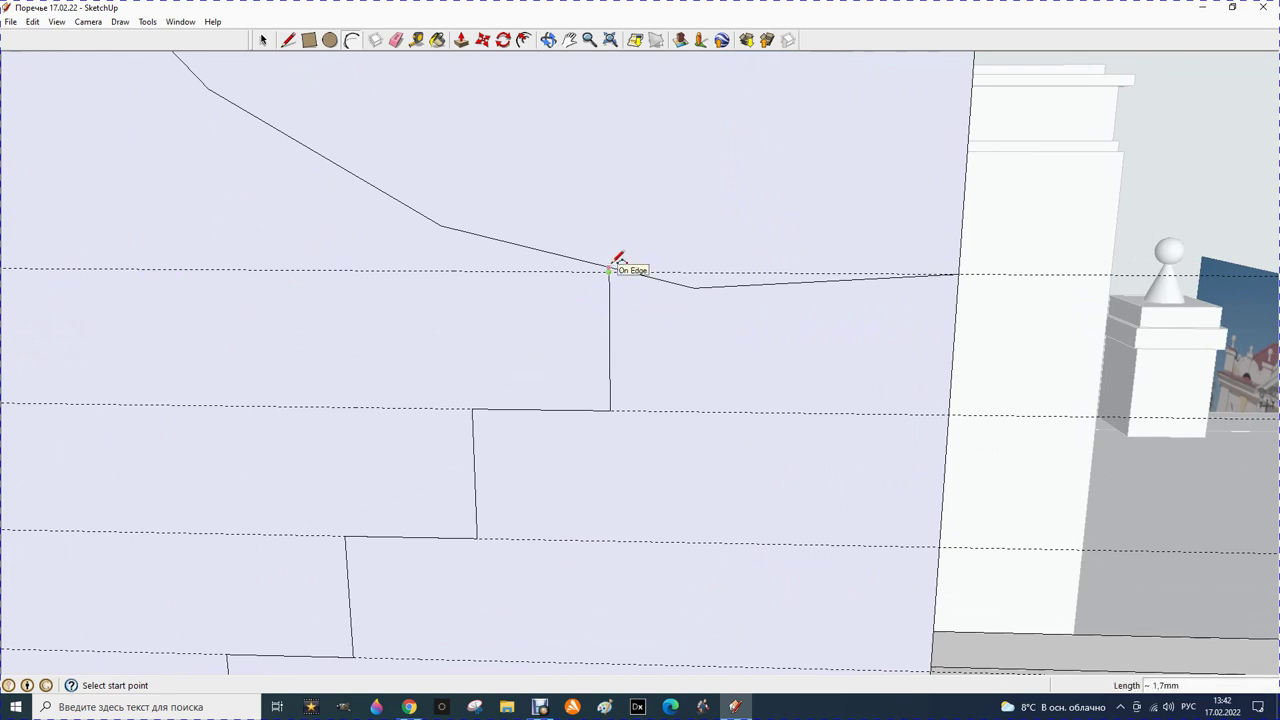
Add a small helper circle and a vertical line at the curve-step junction
click(609, 269)
key(Escape)
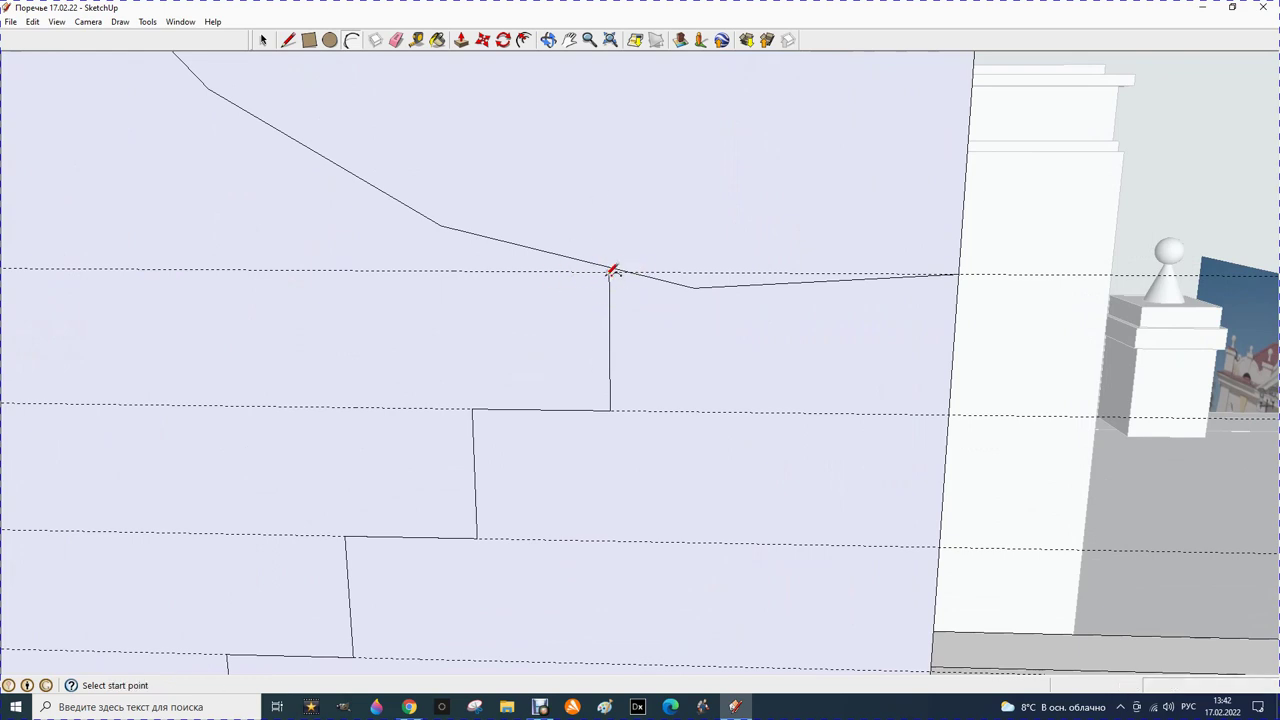
click(609, 238)
click(612, 230)
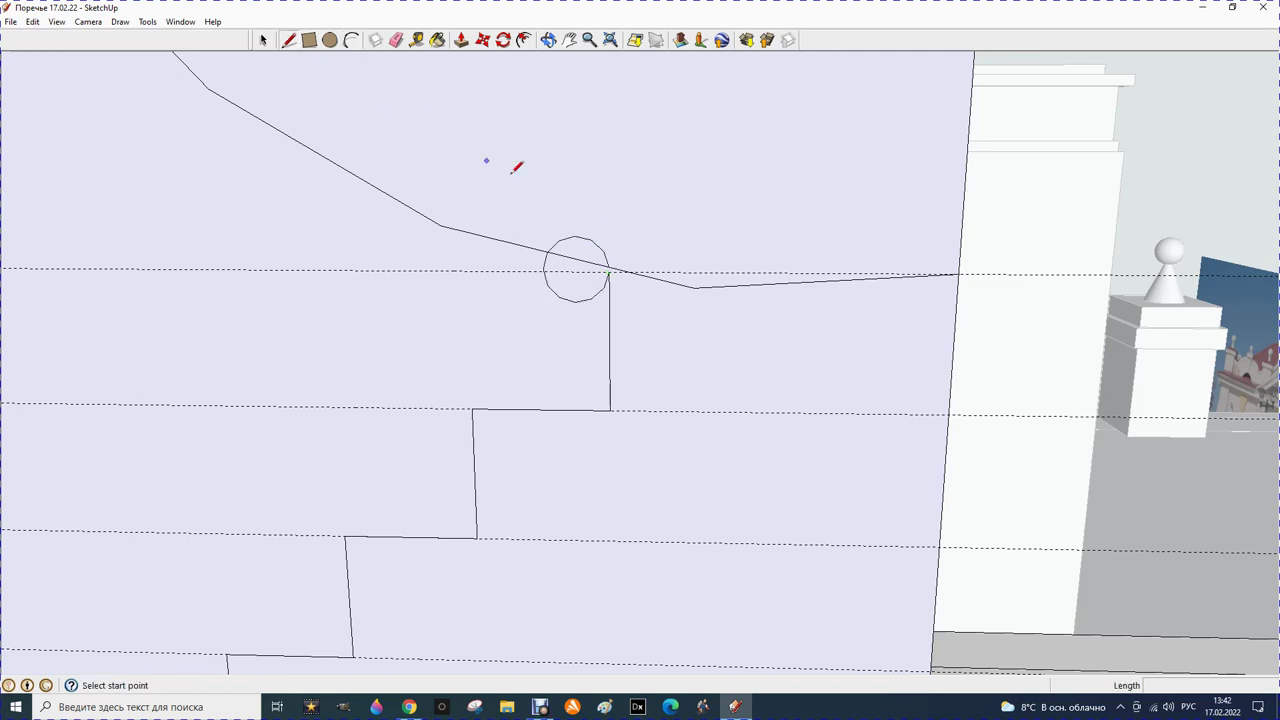
click(609, 269)
click(609, 210)
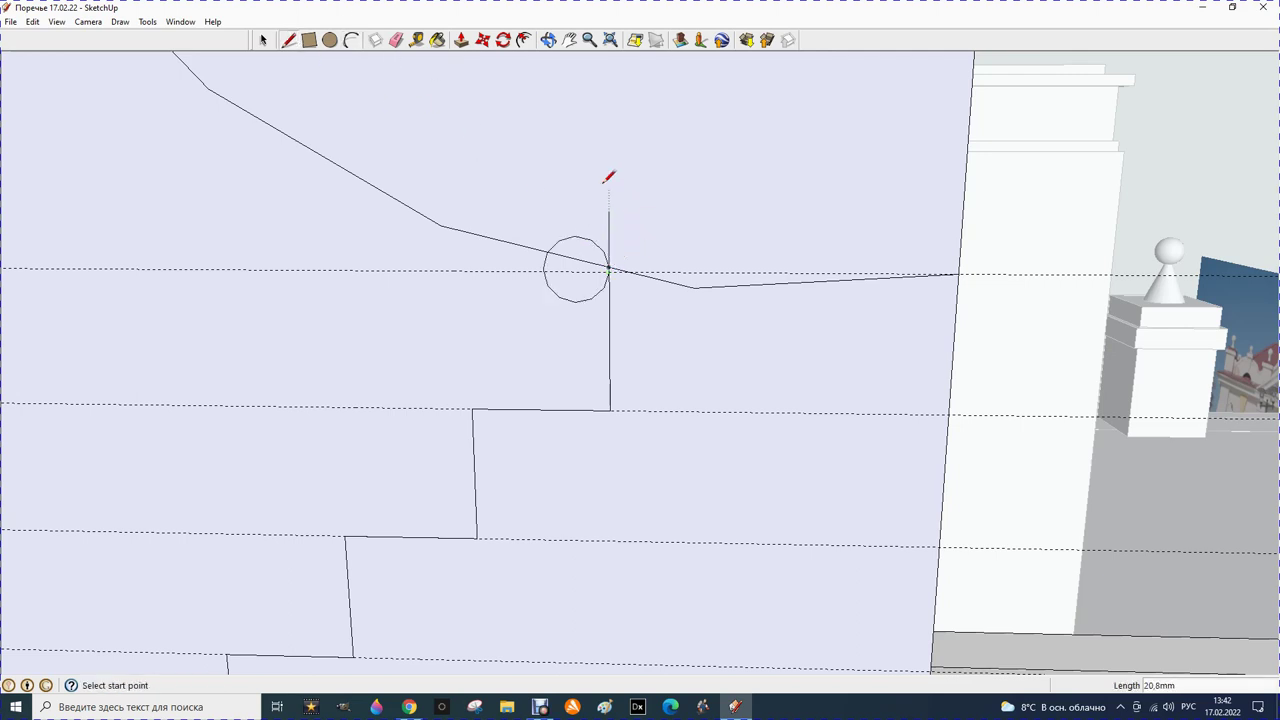
Erase the helper circle, vertical line, guide, and the curve's overhang beyond the step
click(396, 39)
drag(543, 271, 560, 252)
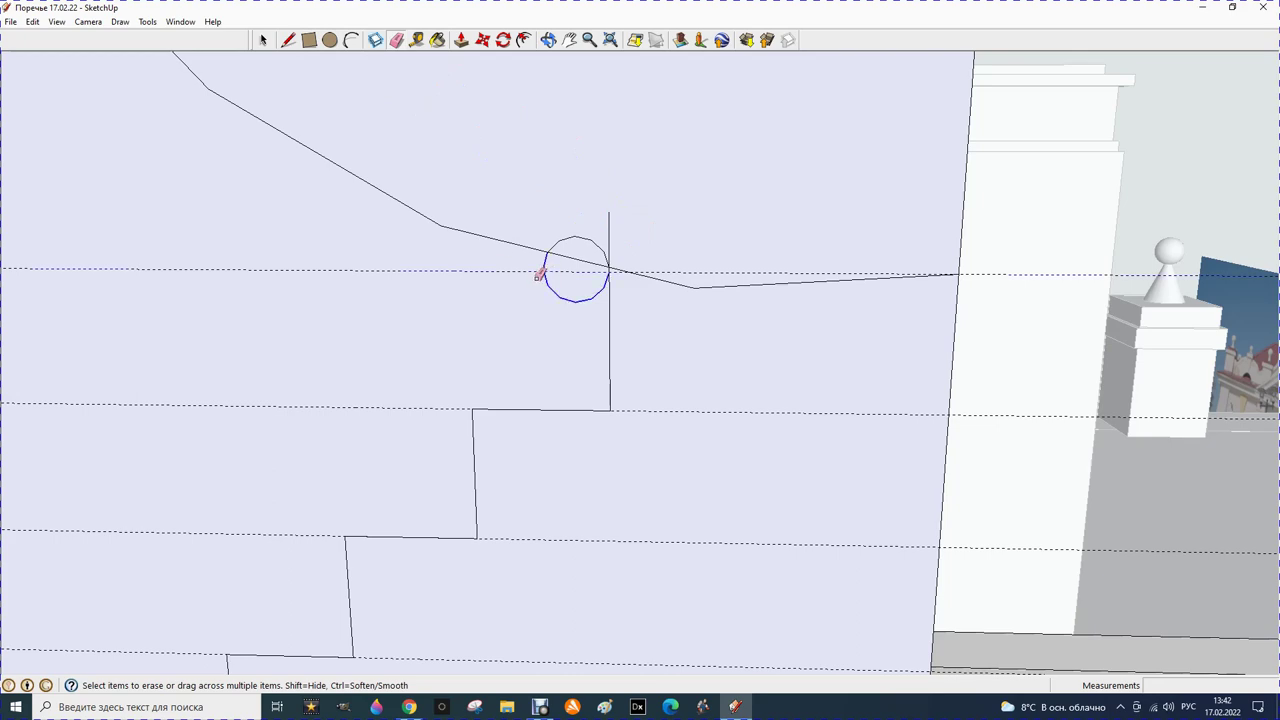
click(578, 237)
click(609, 225)
click(645, 276)
scroll(617, 282, down, 2)
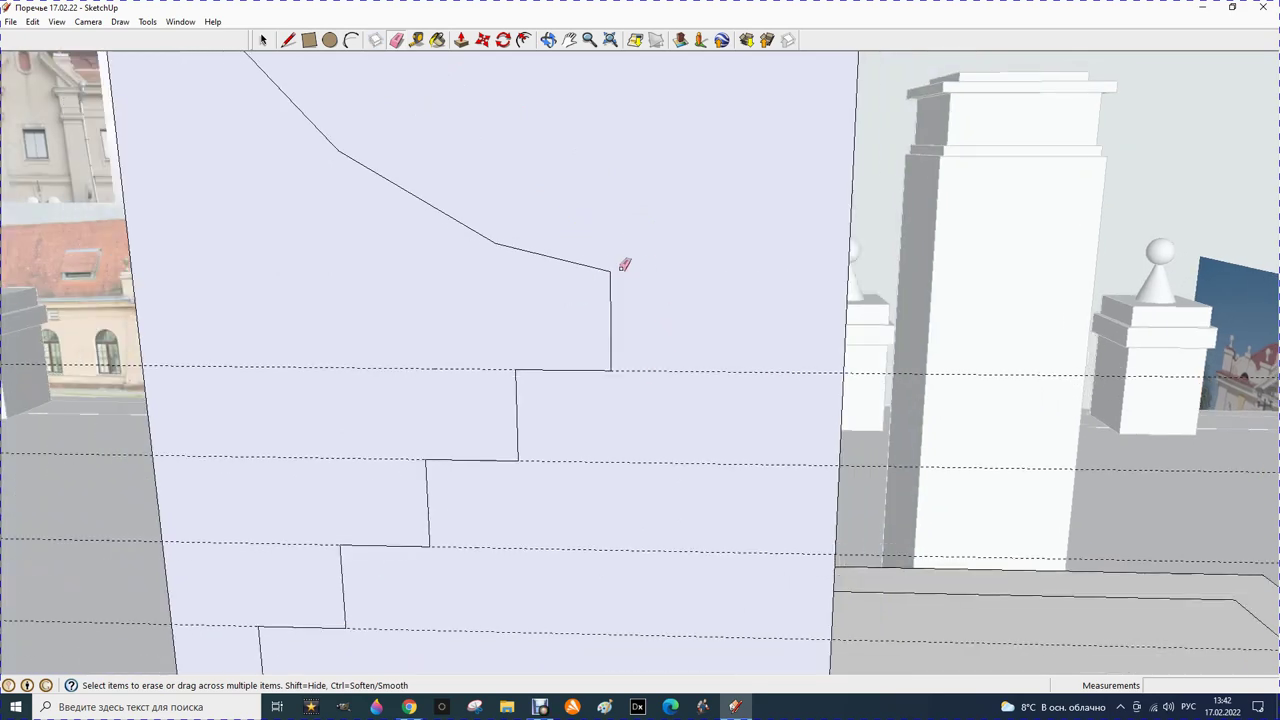
scroll(620, 265, down, 2)
scroll(620, 265, down, 2)
Erase the leftover dashed guides and the panel's left edge outside the curve
drag(651, 371, 619, 498)
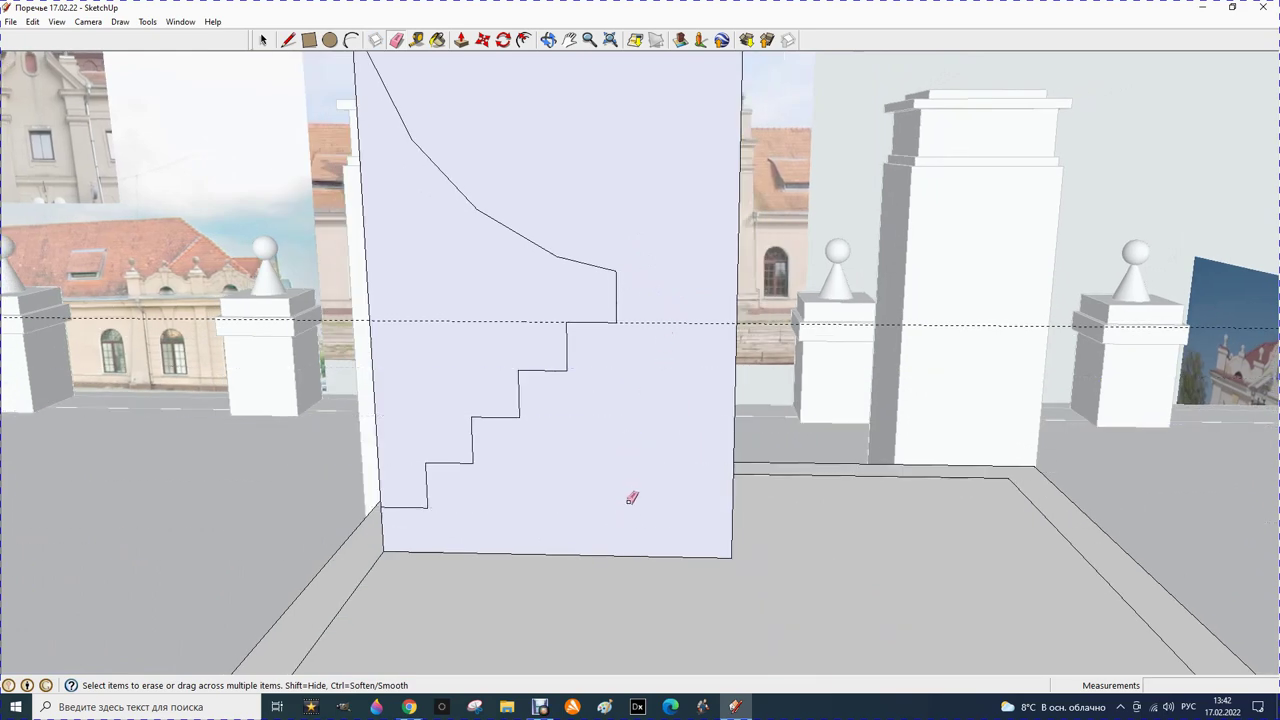
scroll(540, 337, down, 2)
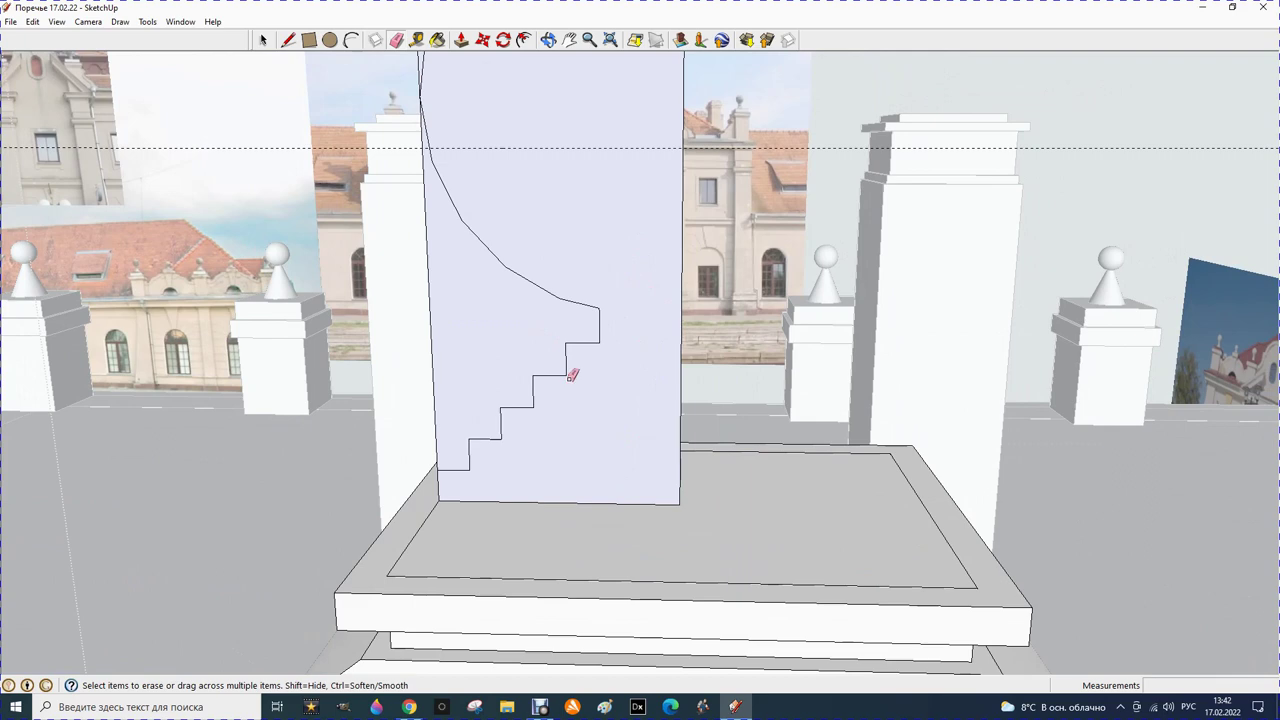
scroll(572, 375, down, 1)
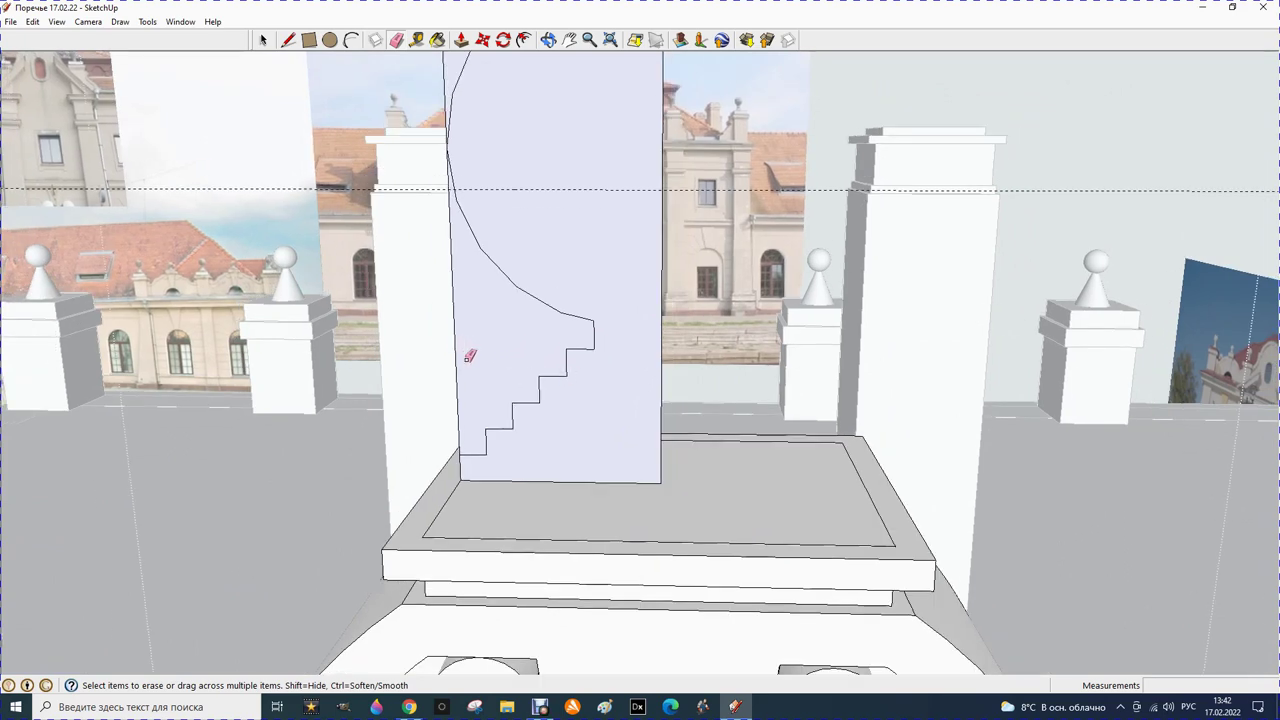
drag(469, 355, 453, 358)
scroll(568, 360, down, 3)
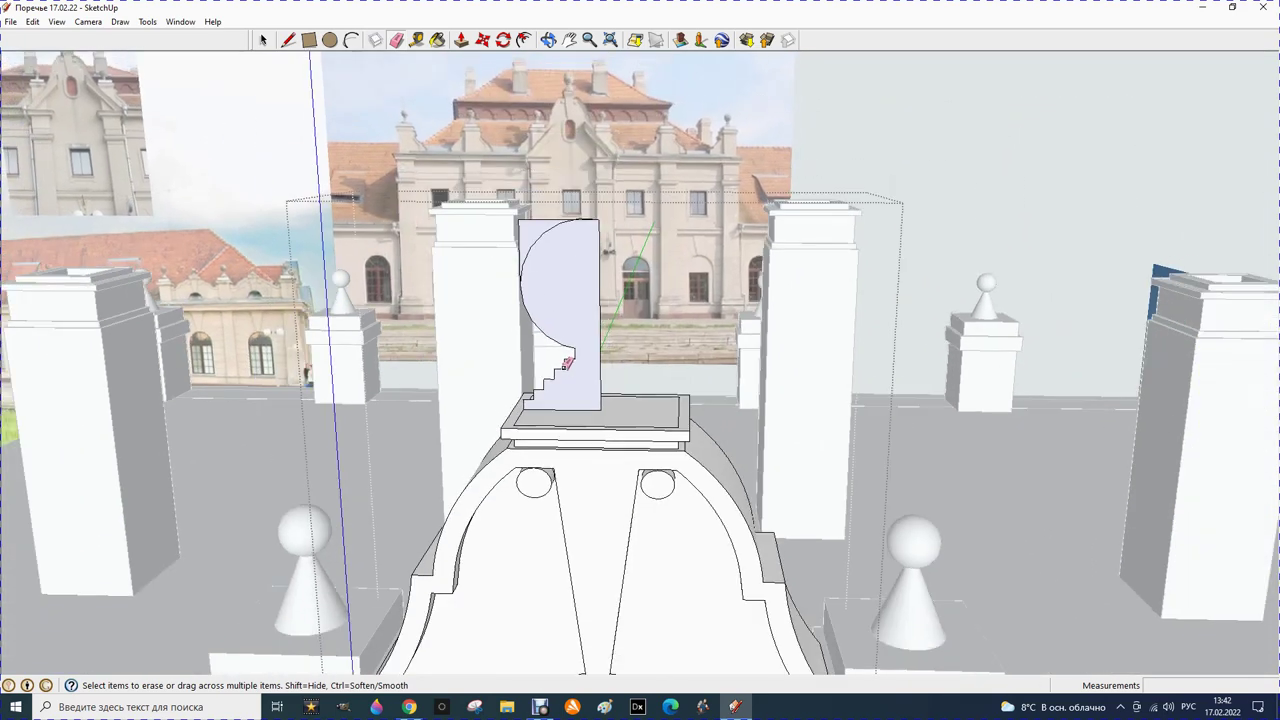
scroll(577, 268, up, 4)
scroll(580, 262, up, 2)
scroll(580, 262, down, 3)
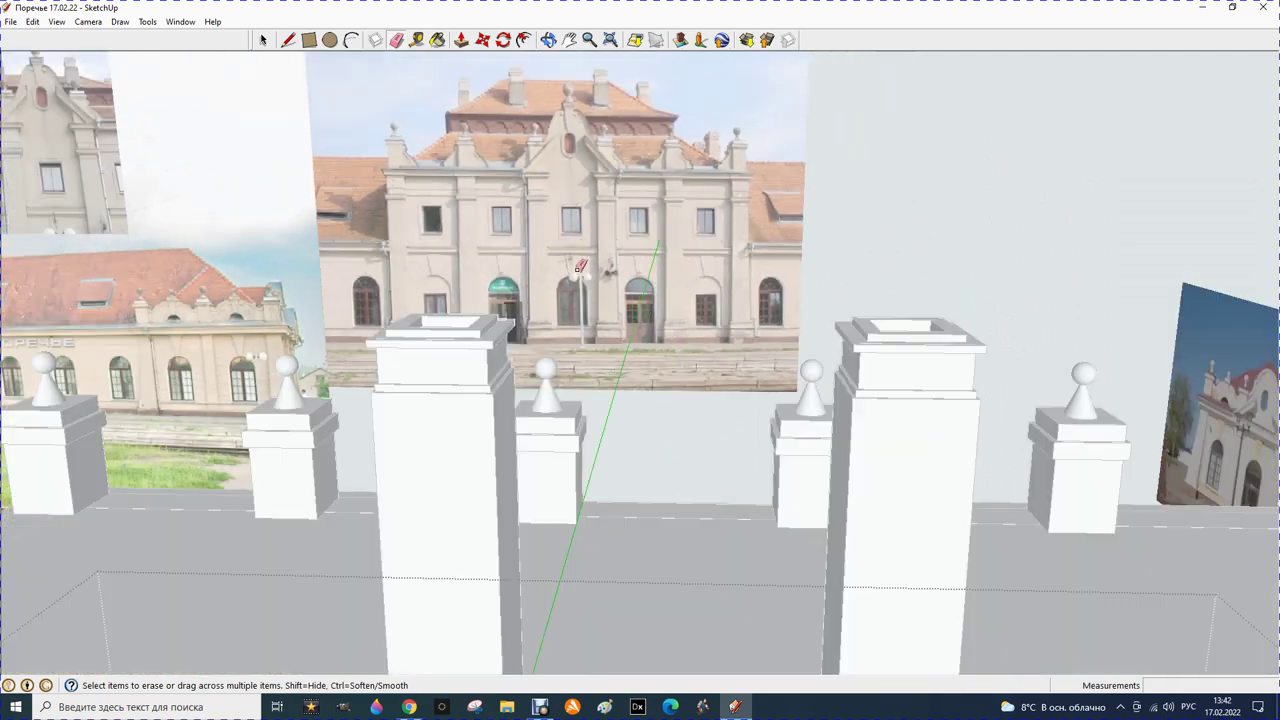
scroll(583, 380, down, 2)
scroll(583, 296, up, 2)
scroll(585, 401, down, 1)
scroll(585, 401, up, 2)
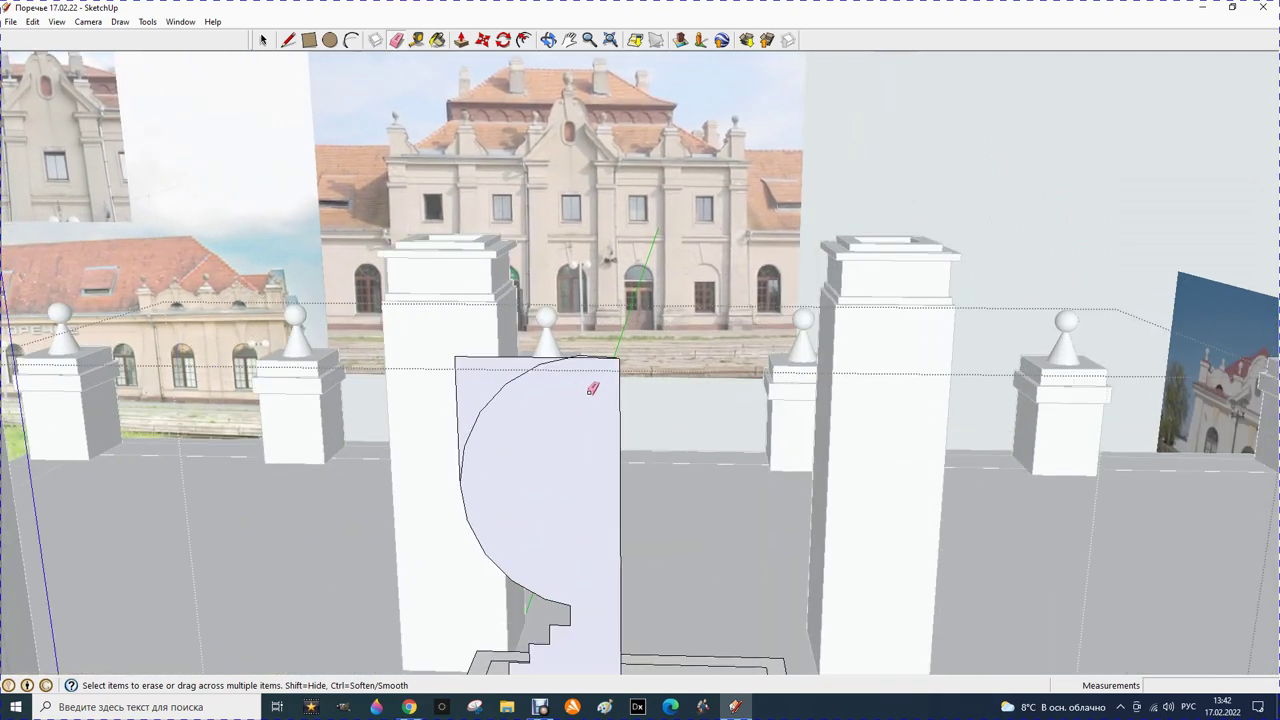
scroll(591, 386, up, 1)
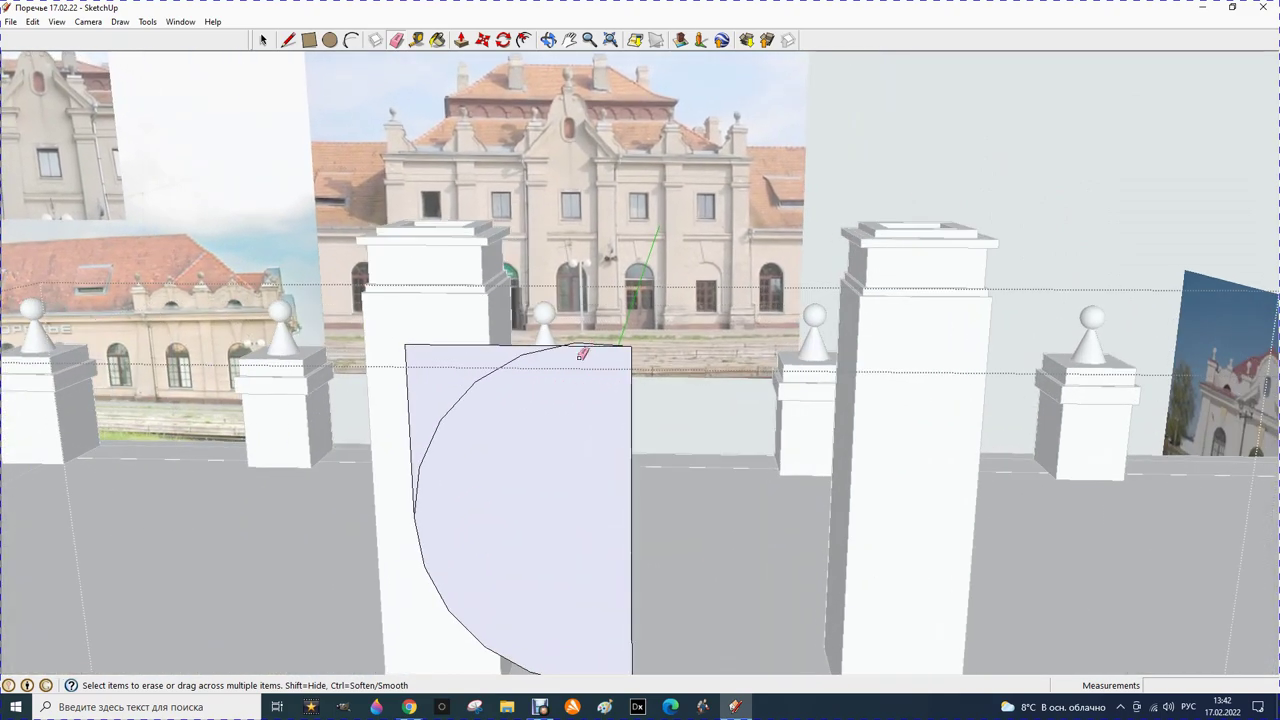
scroll(585, 348, up, 1)
scroll(580, 358, up, 1)
scroll(579, 345, up, 1)
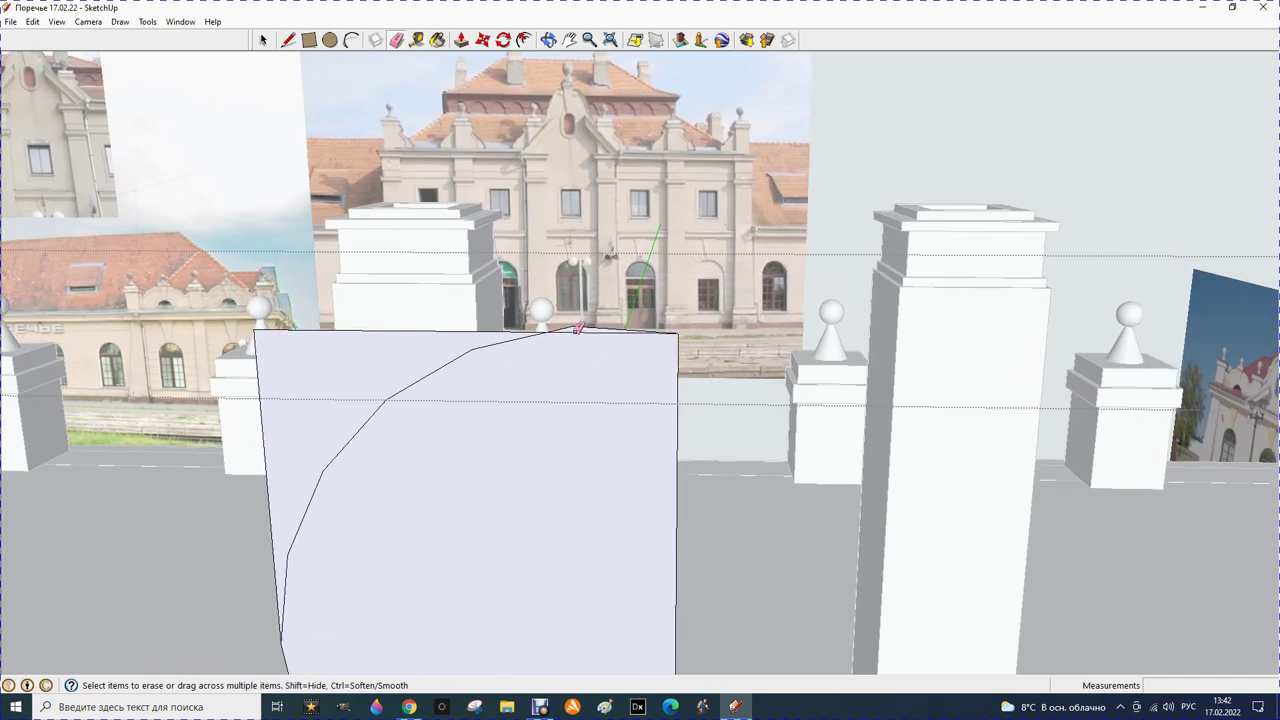
Erase the leftover face beside the curved profile
drag(326, 327, 316, 364)
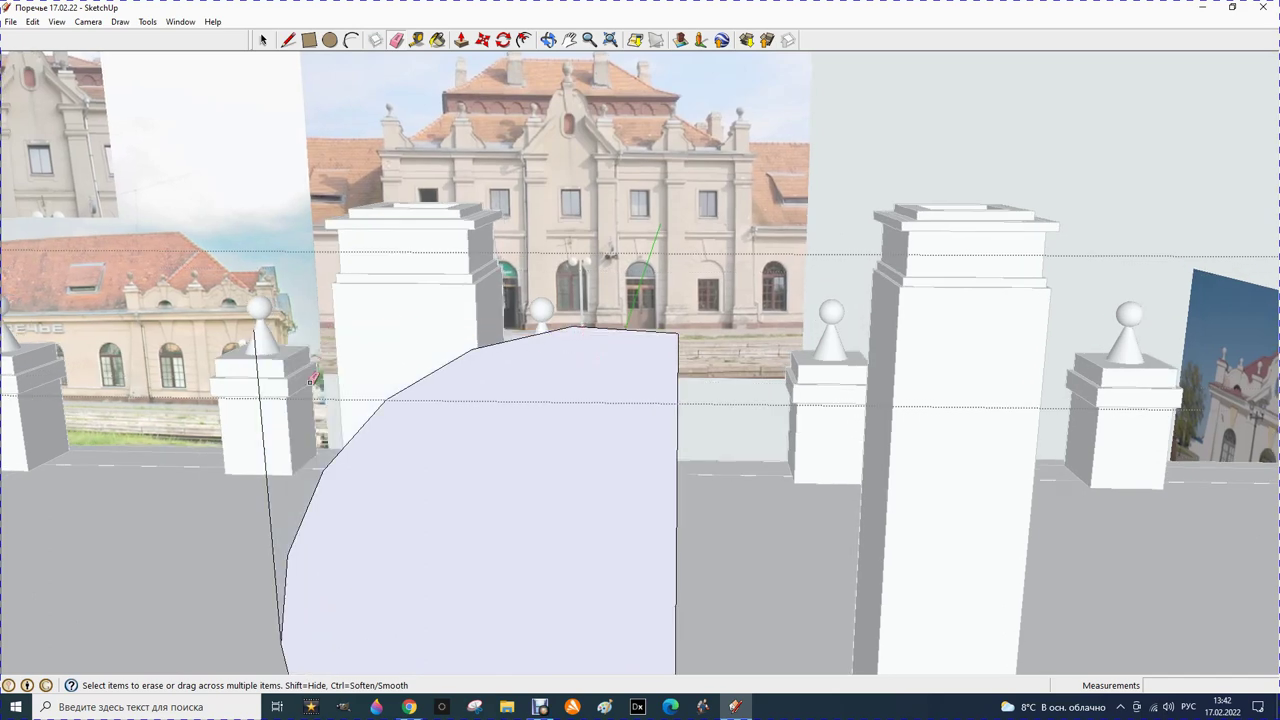
scroll(615, 307, down, 2)
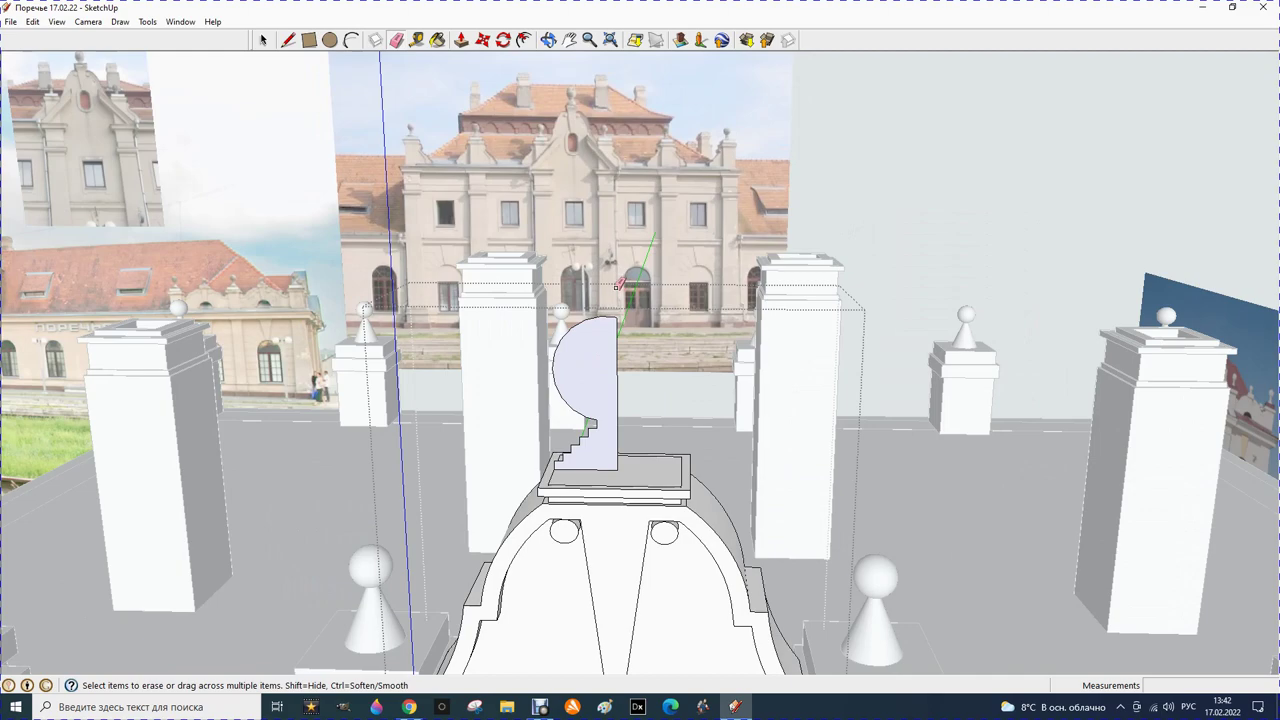
scroll(621, 284, down, 1)
scroll(621, 374, down, 1)
scroll(627, 333, up, 2)
scroll(626, 328, up, 1)
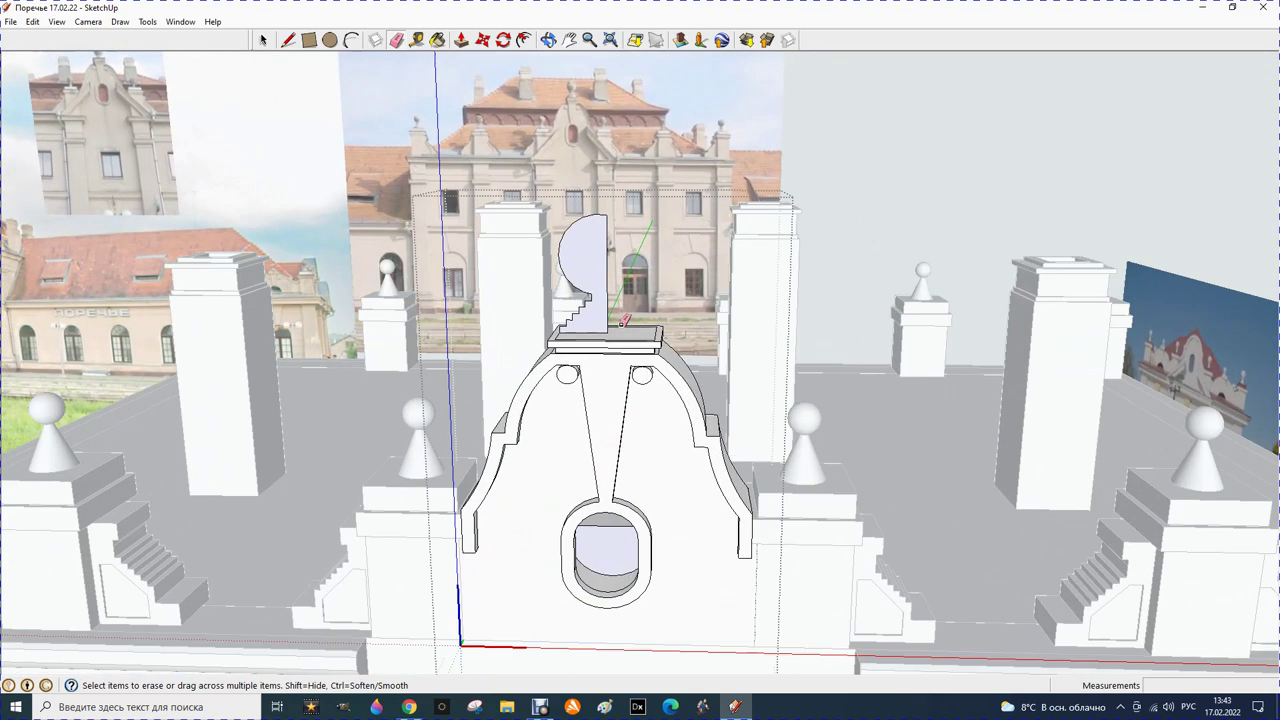
scroll(624, 320, up, 1)
Draw a 120 mm-radius circle on the cap block's top face at the profile's foot
key(c)
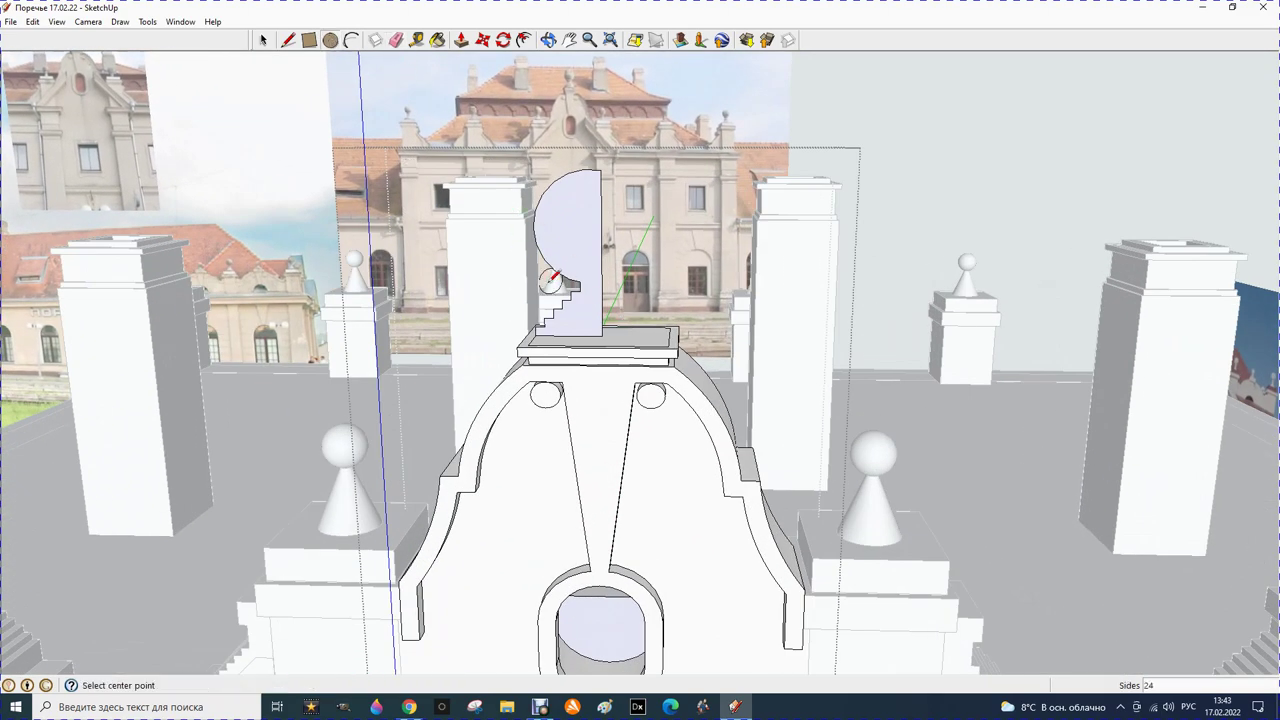
click(589, 333)
scroll(600, 330, up, 1)
scroll(610, 330, up, 2)
scroll(612, 330, up, 1)
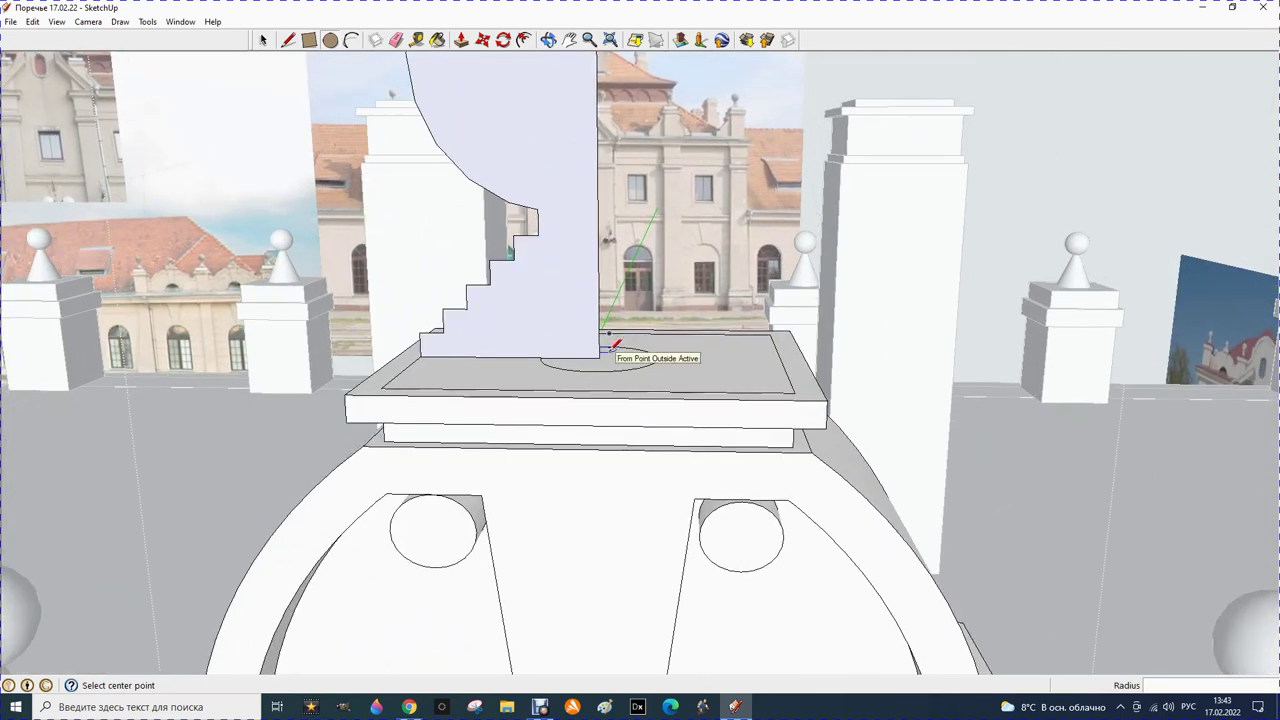
Select the circle and sweep the profile around it with Follow Me into a finial
click(263, 39)
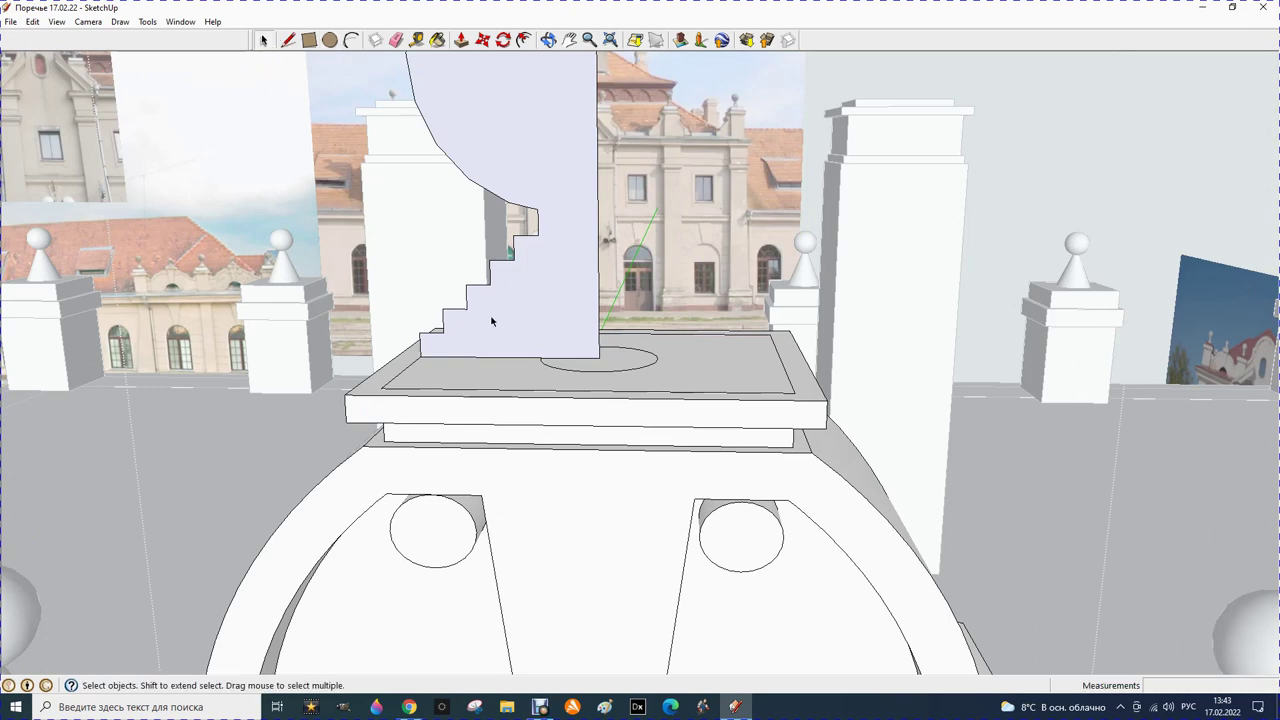
click(631, 371)
click(147, 21)
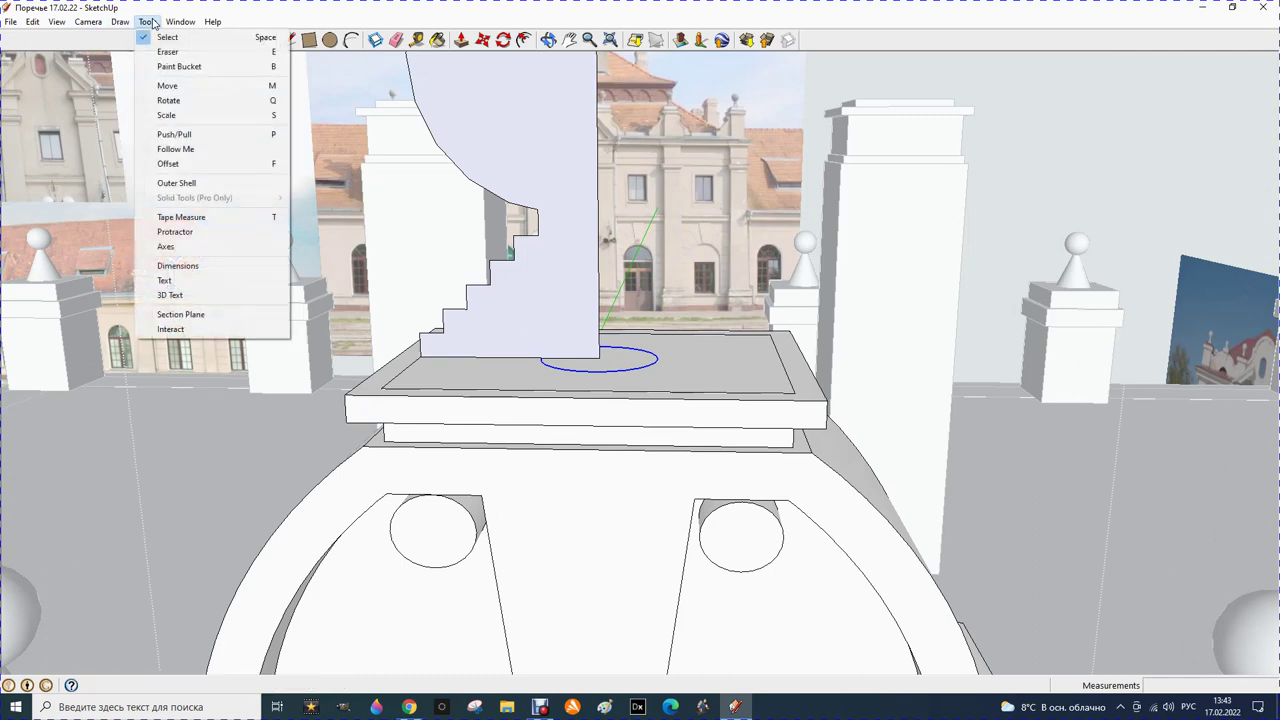
click(191, 151)
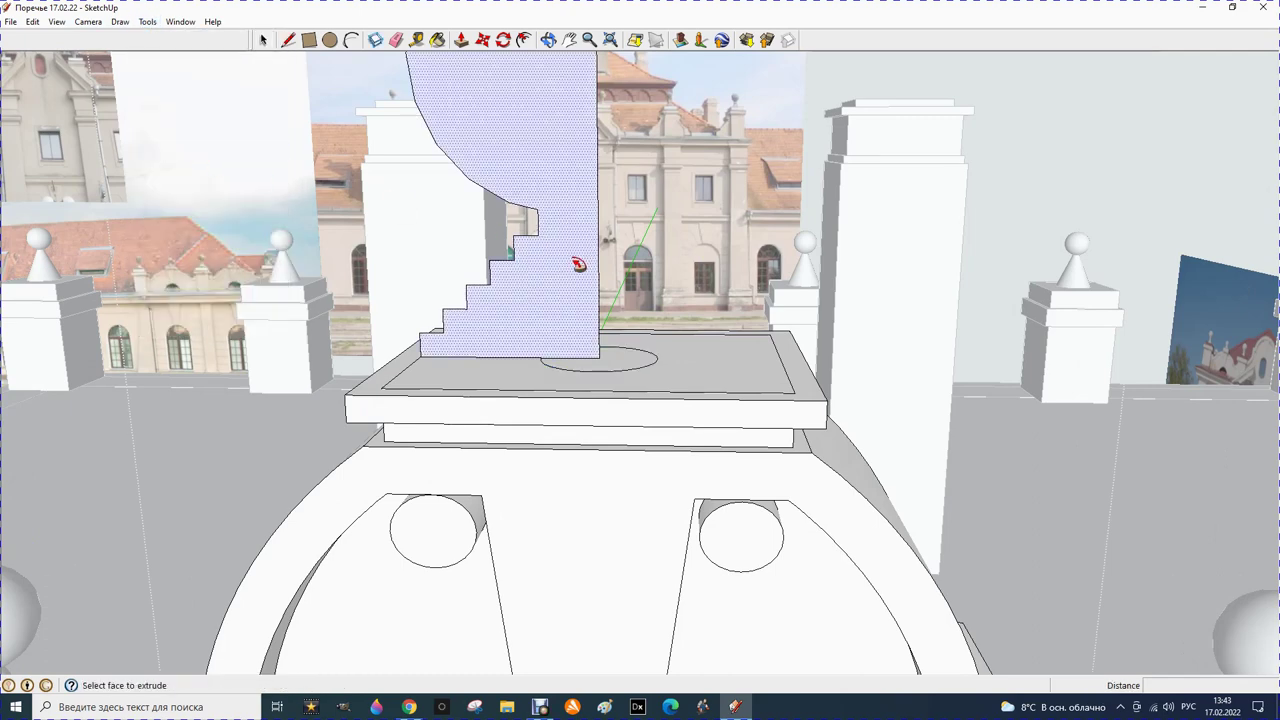
click(578, 264)
Exit component editing and zoom out to inspect the ball finial on the central gable
scroll(578, 264, down, 1)
scroll(575, 265, down, 1)
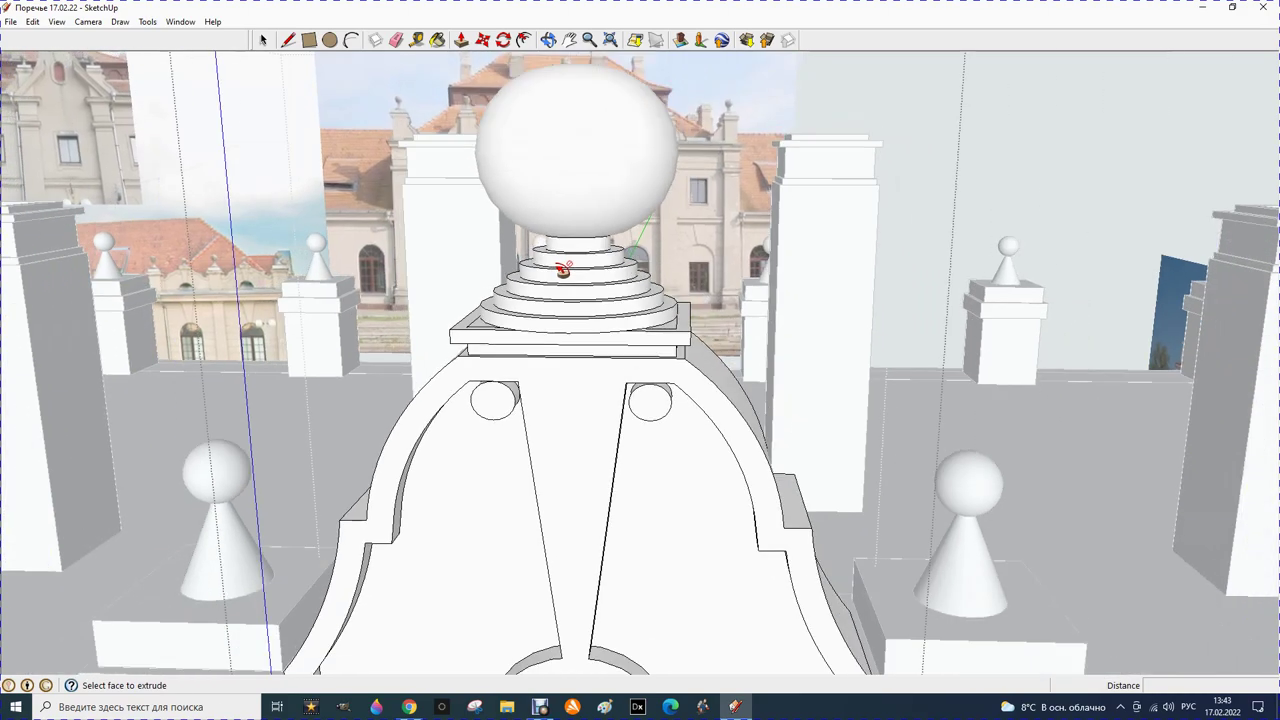
scroll(560, 262, down, 1)
scroll(548, 259, down, 1)
scroll(548, 259, down, 2)
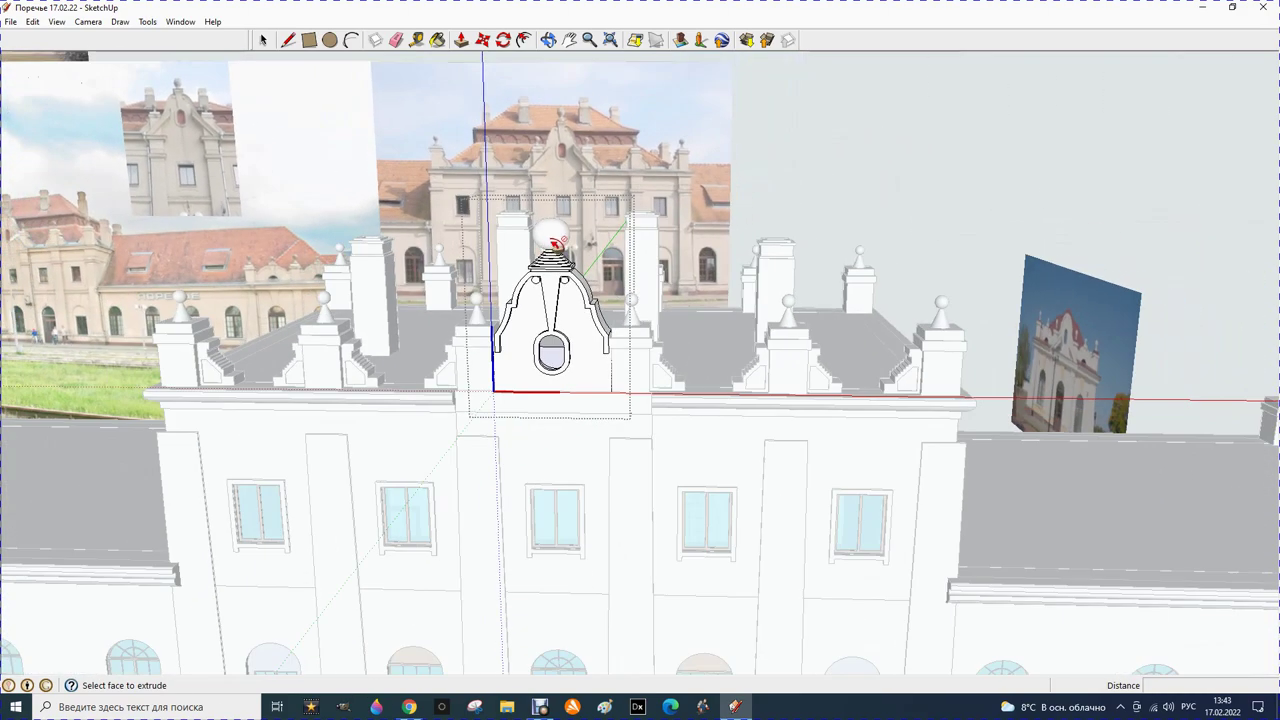
scroll(550, 252, down, 1)
scroll(556, 247, down, 2)
scroll(555, 247, down, 1)
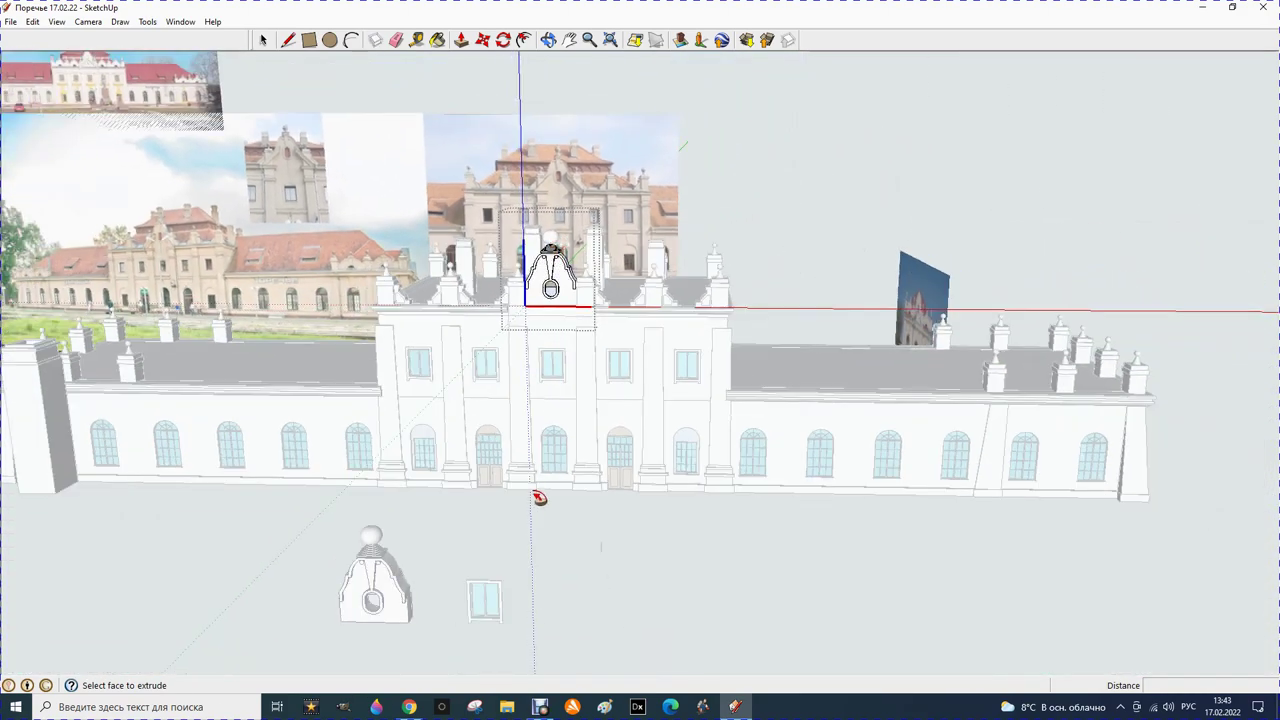
click(265, 40)
click(778, 118)
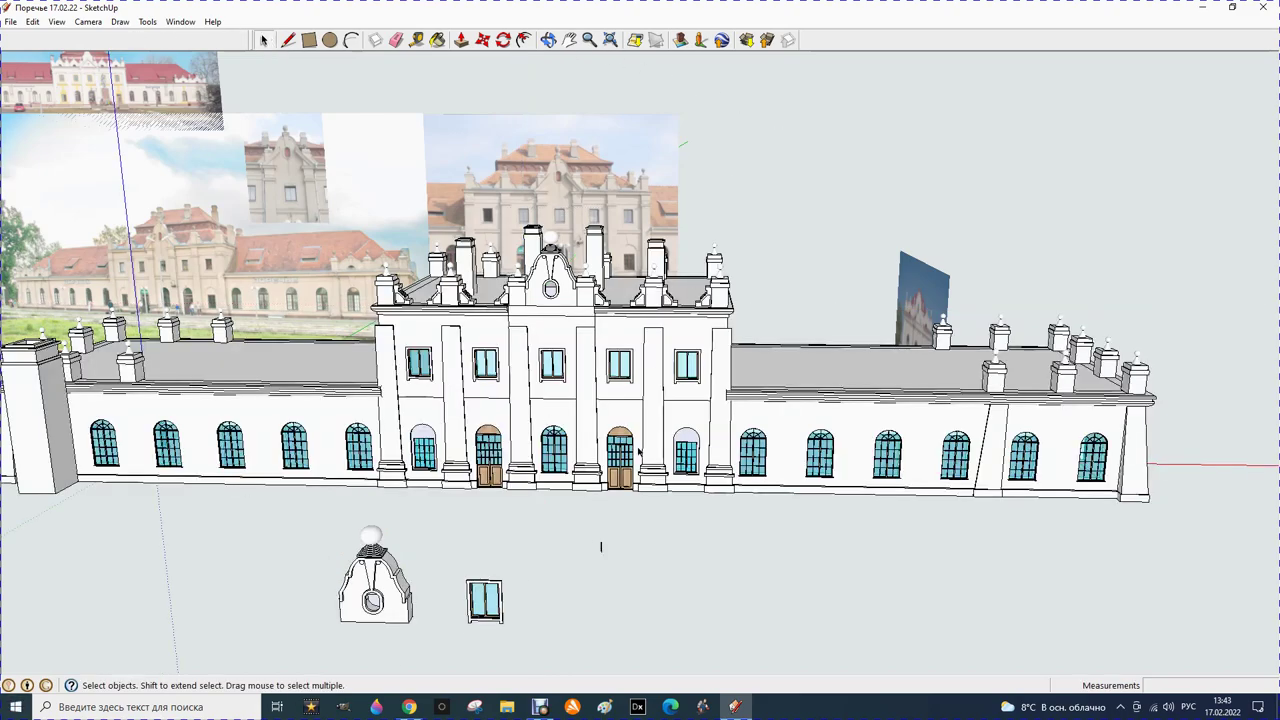
scroll(549, 229, up, 1)
scroll(549, 229, up, 3)
scroll(549, 229, up, 2)
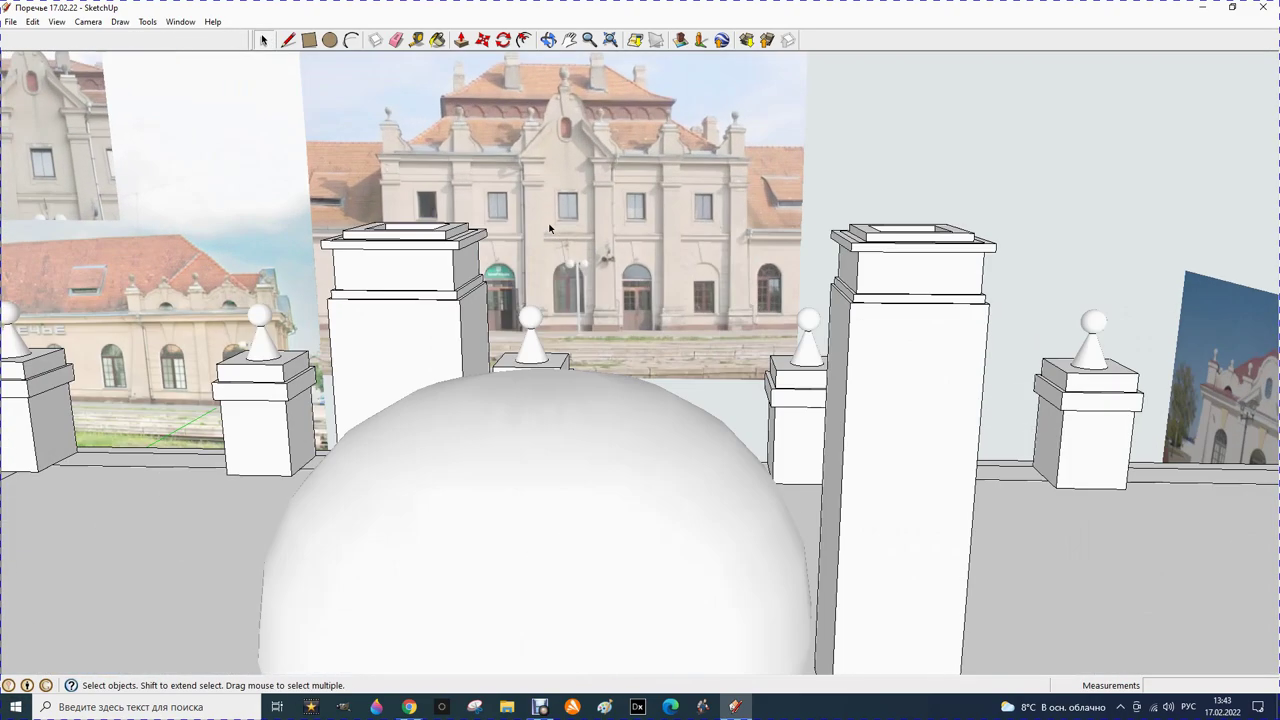
scroll(556, 232, down, 1)
scroll(573, 393, up, 1)
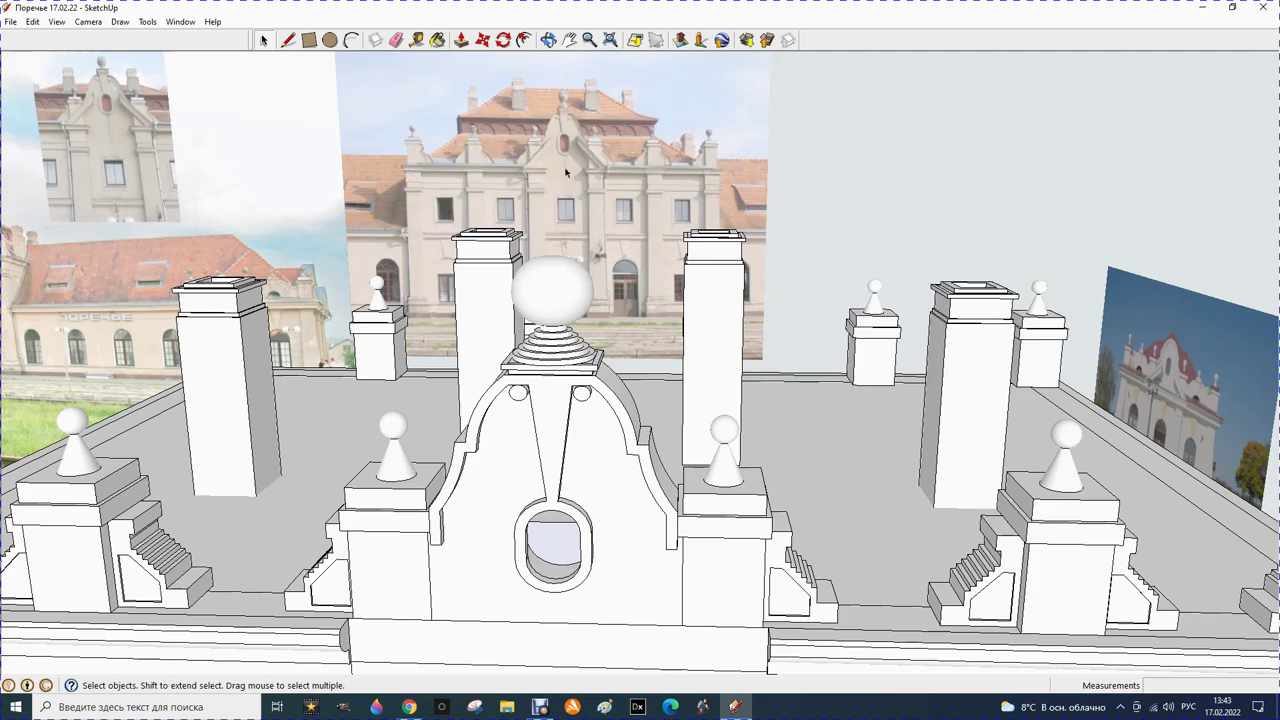
scroll(566, 173, down, 1)
scroll(570, 178, down, 1)
scroll(590, 195, down, 2)
scroll(608, 208, down, 2)
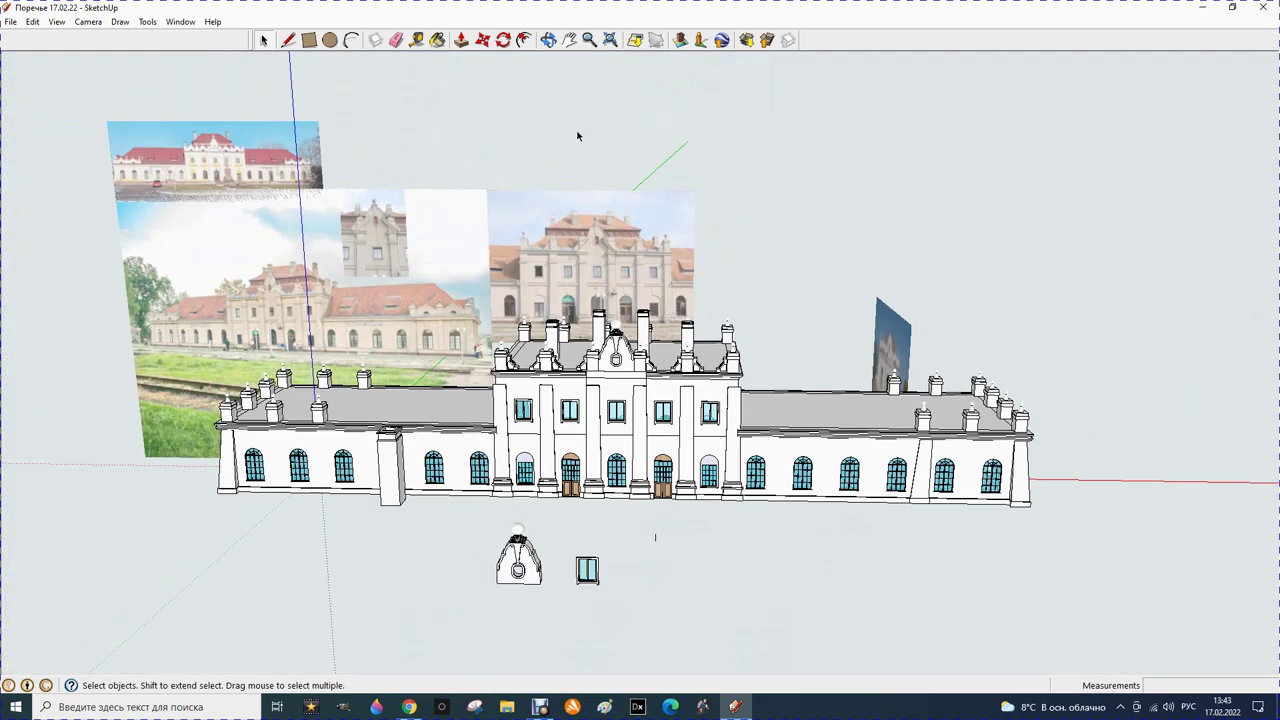
click(549, 40)
mouse_move(659, 544)
mouse_down()
mouse_move(690, 507)
mouse_move(900, 506)
mouse_up()
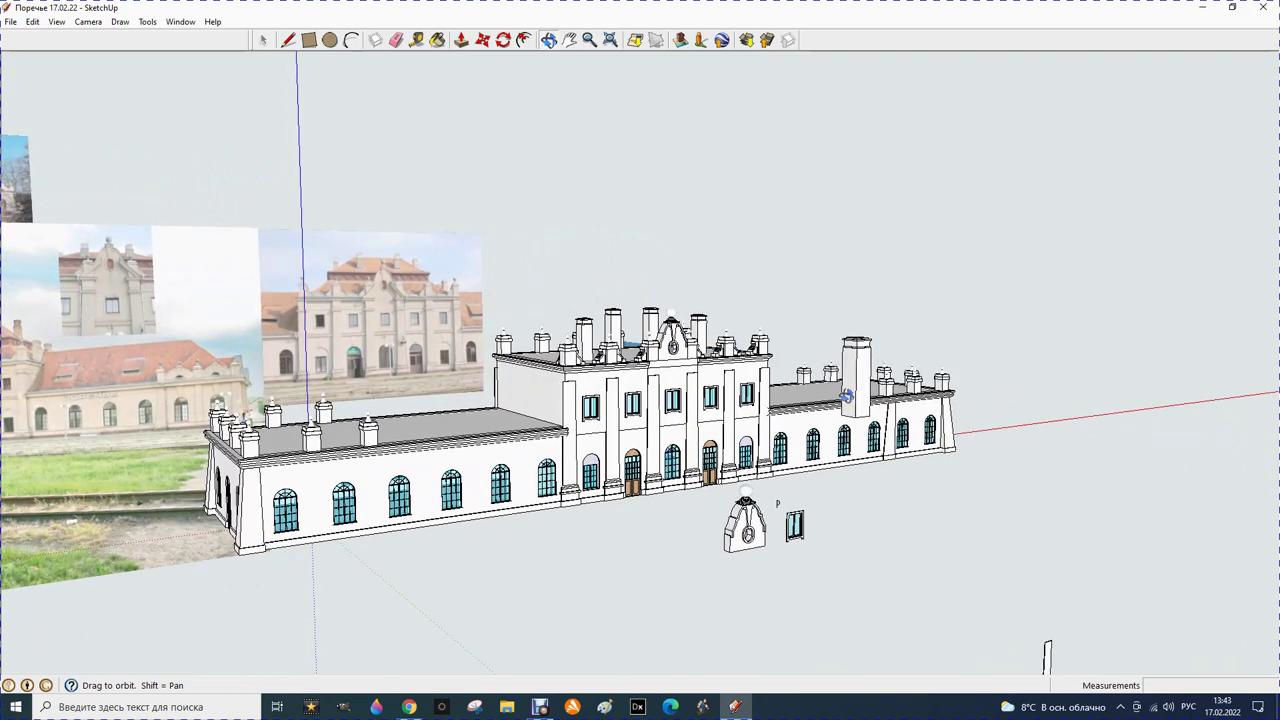
scroll(775, 366, up, 3)
scroll(643, 399, up, 1)
scroll(608, 490, up, 1)
scroll(659, 528, up, 1)
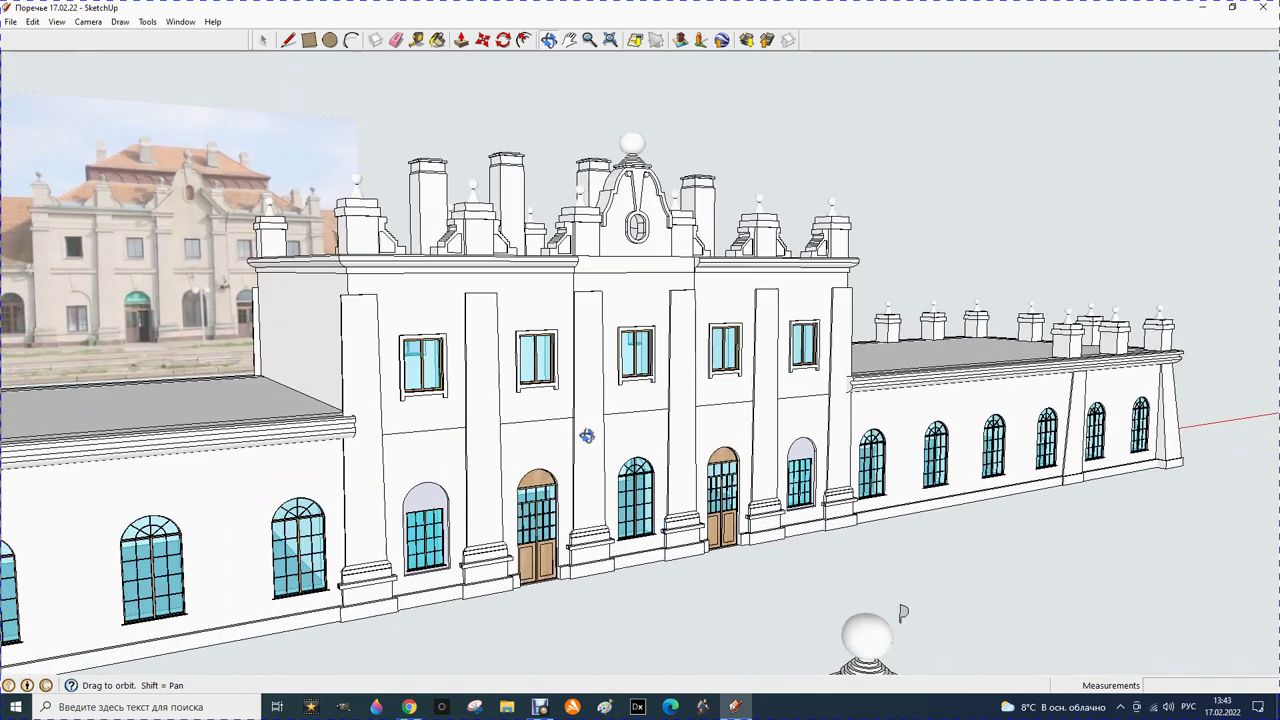
scroll(585, 339, down, 1)
scroll(600, 315, down, 1)
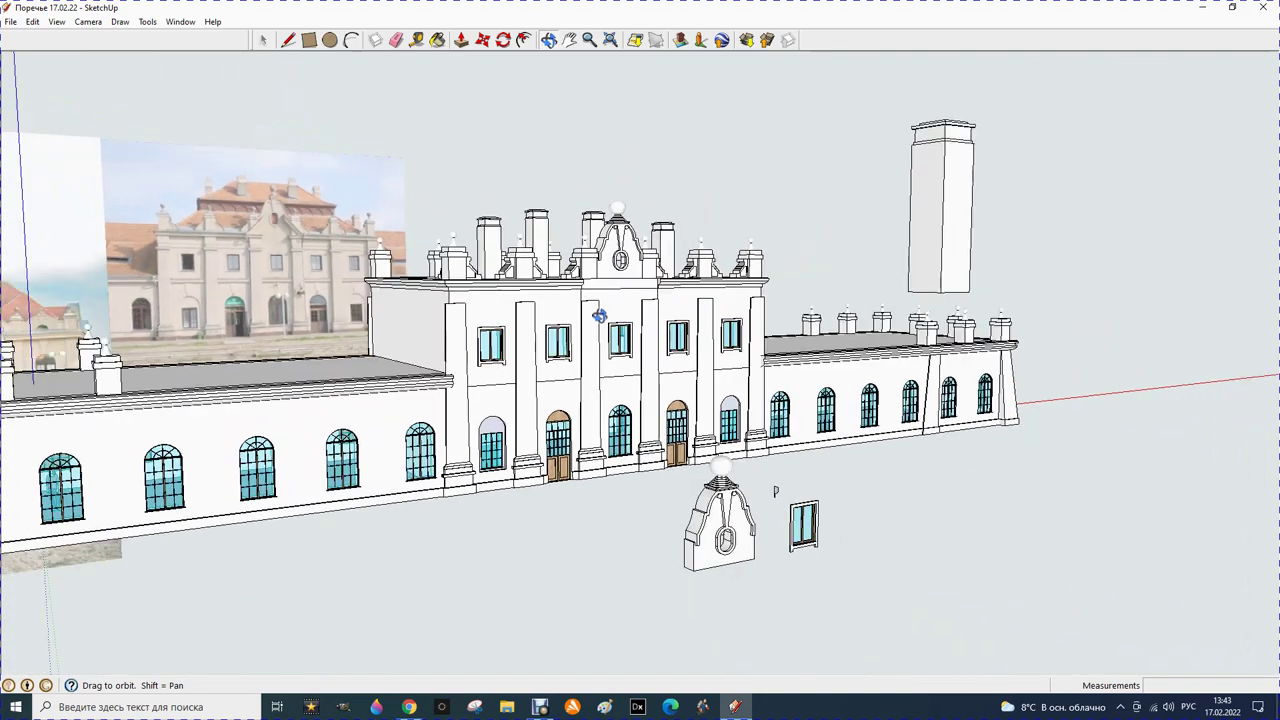
scroll(646, 494, down, 1)
scroll(689, 501, down, 1)
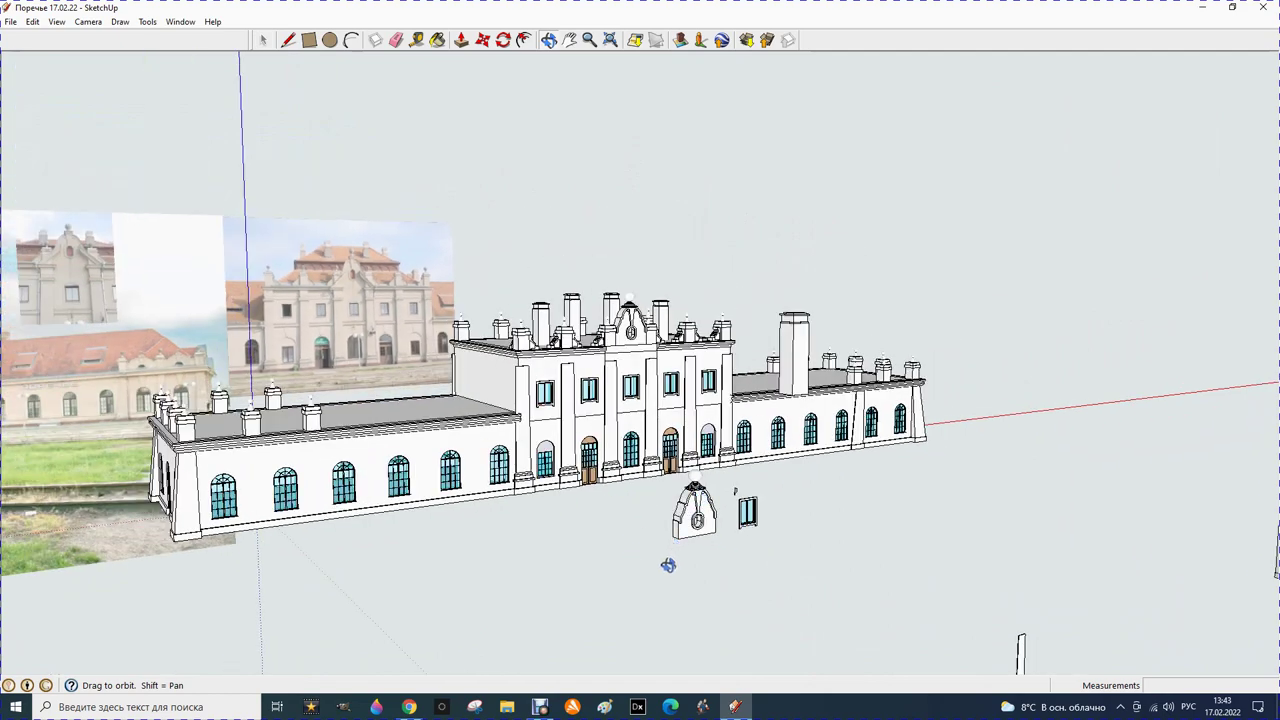
scroll(739, 476, down, 1)
scroll(629, 577, down, 1)
scroll(614, 551, down, 1)
scroll(617, 540, down, 2)
scroll(611, 589, up, 1)
scroll(611, 589, up, 2)
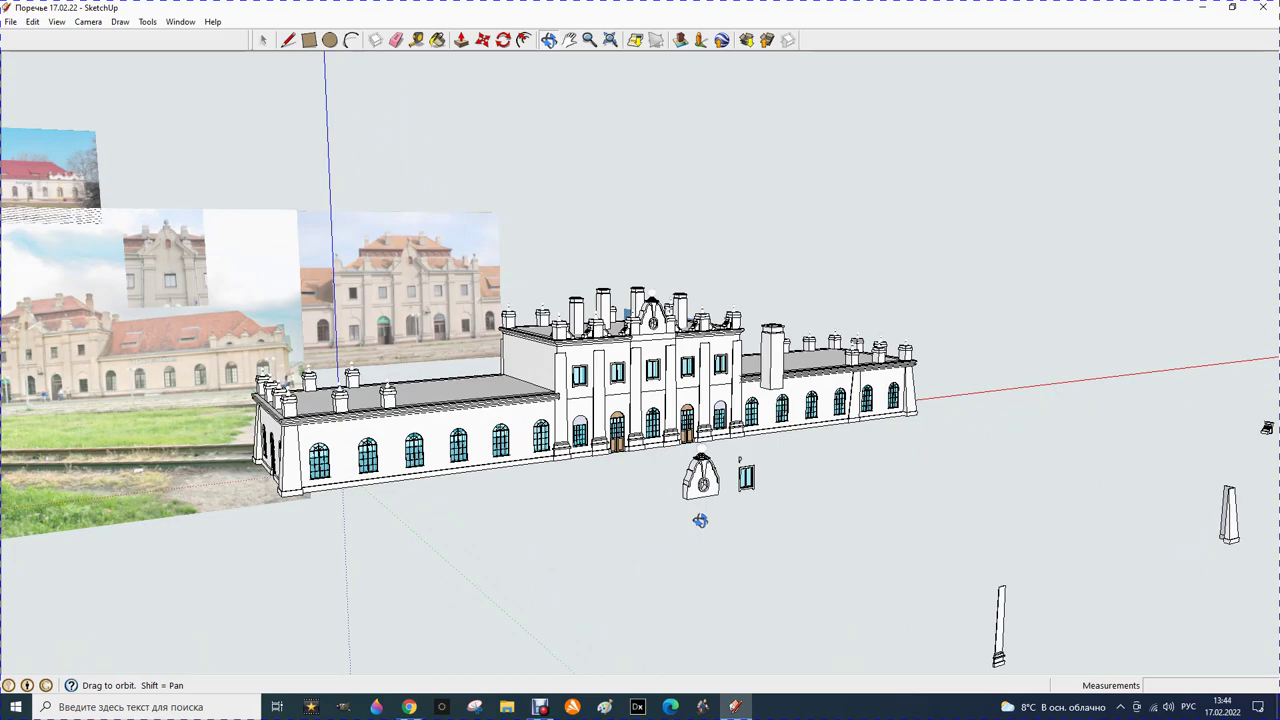
mouse_move(897, 466)
mouse_down()
mouse_move(880, 483)
mouse_move(564, 508)
mouse_move(677, 494)
mouse_up()
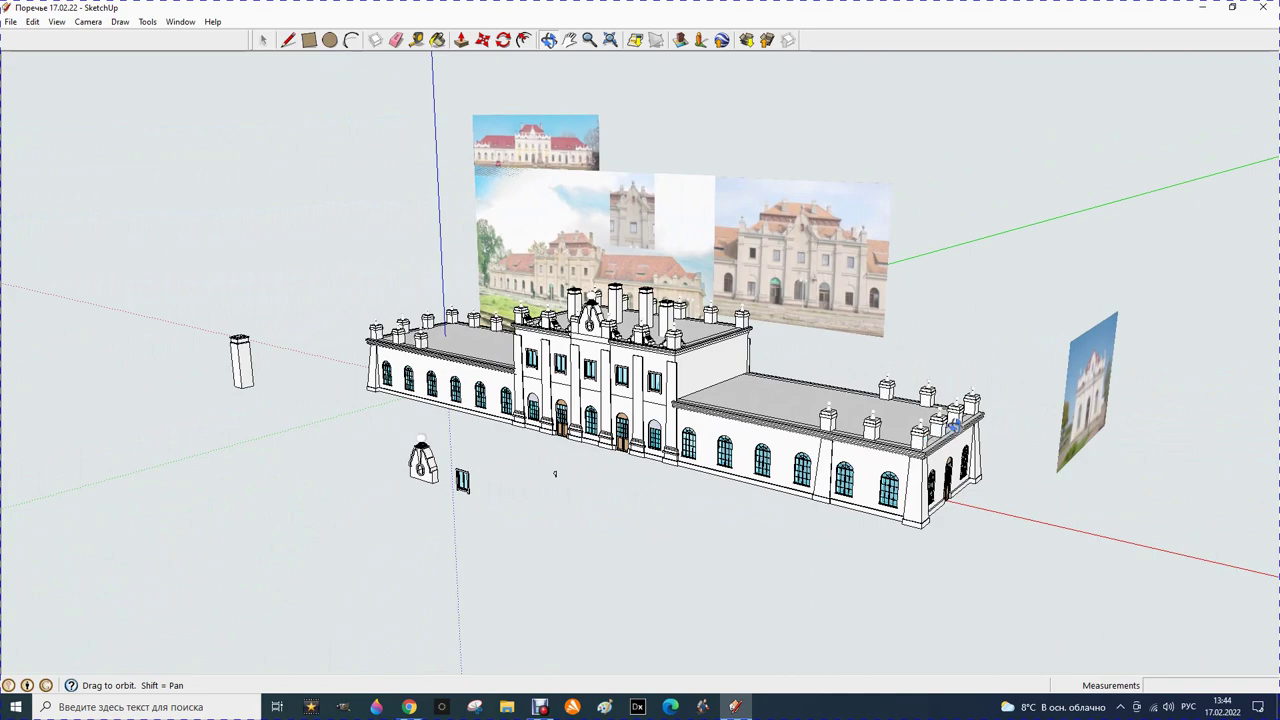
scroll(1154, 411, up, 2)
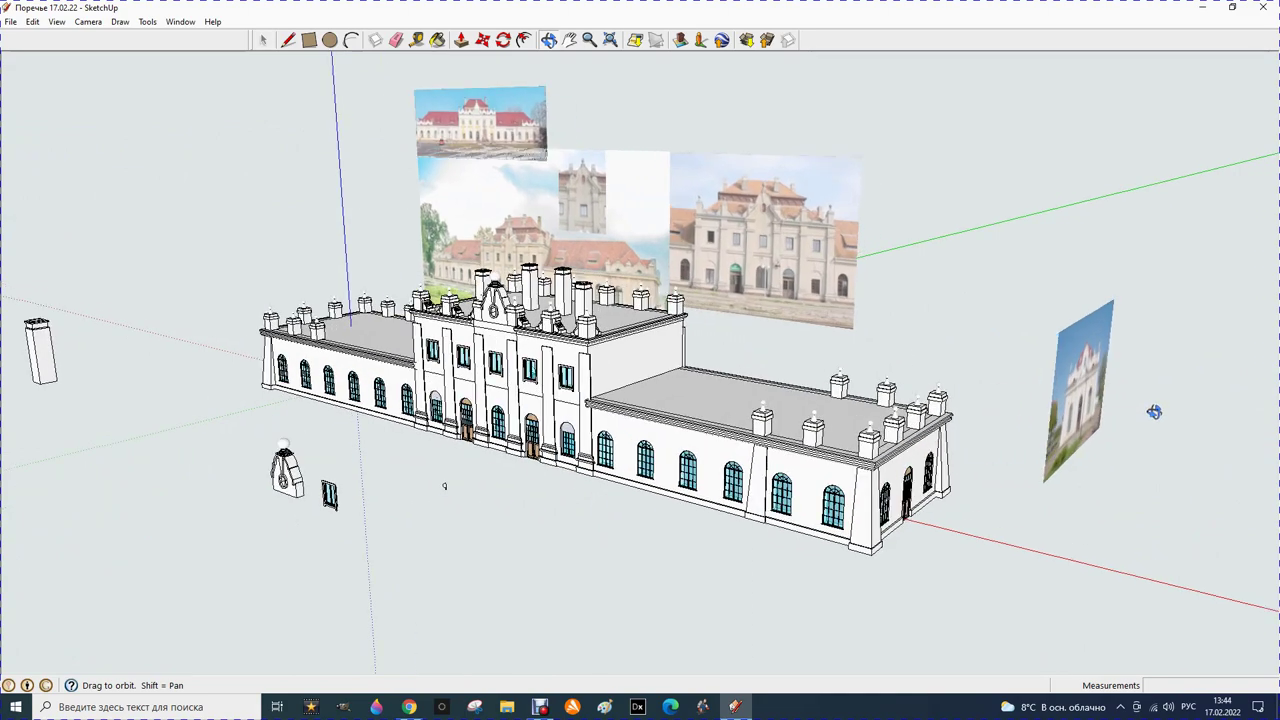
scroll(1154, 411, up, 1)
scroll(1146, 411, up, 1)
scroll(1069, 484, down, 2)
scroll(1078, 467, down, 1)
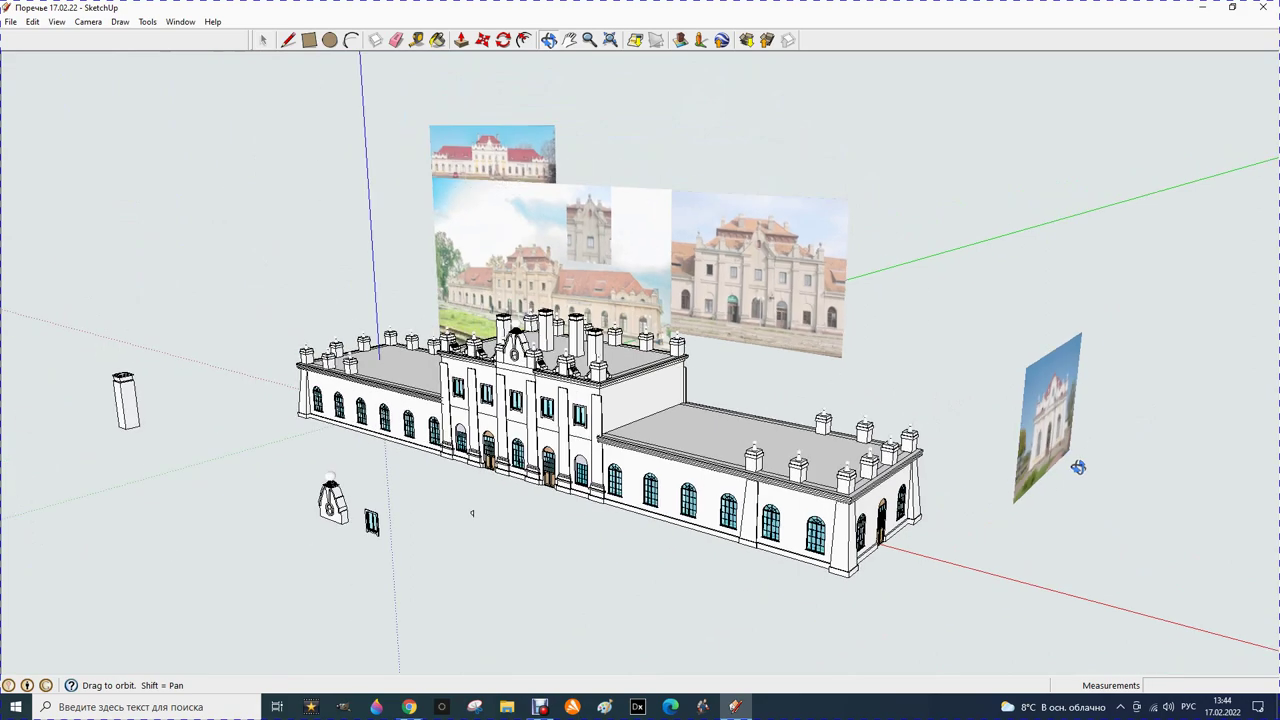
mouse_move(466, 506)
mouse_down()
mouse_move(715, 549)
mouse_move(811, 524)
mouse_up()
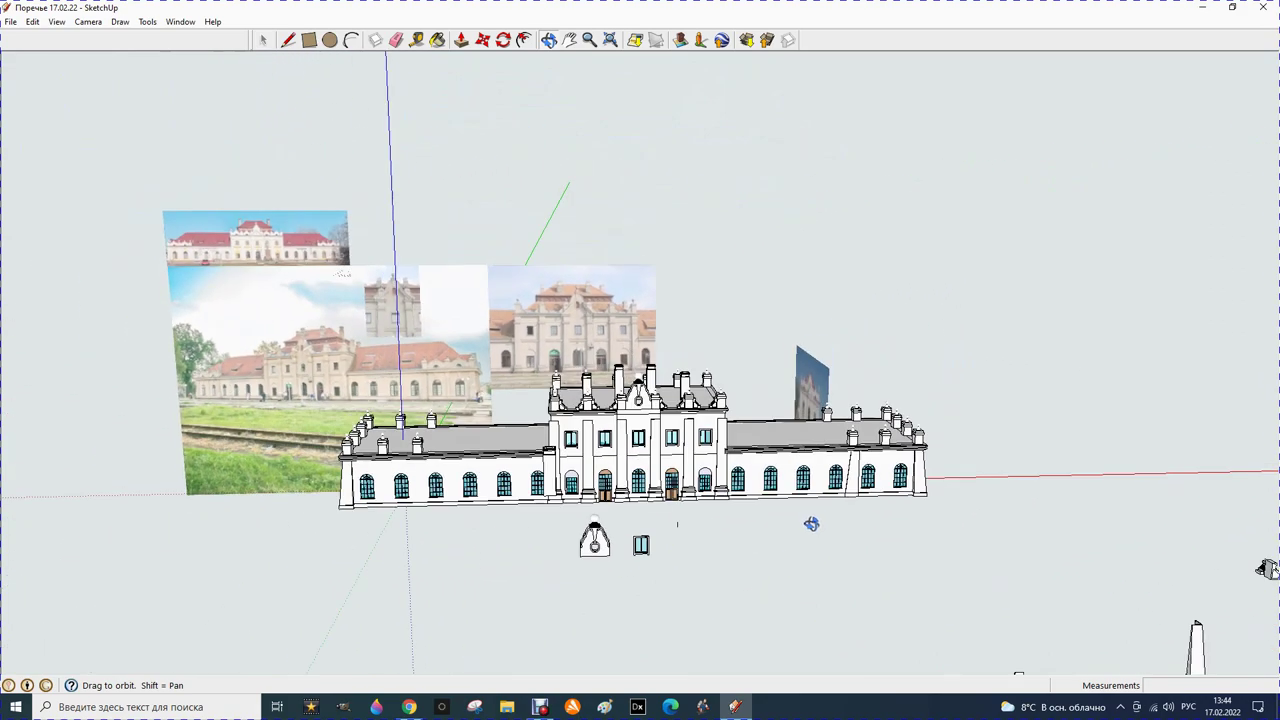